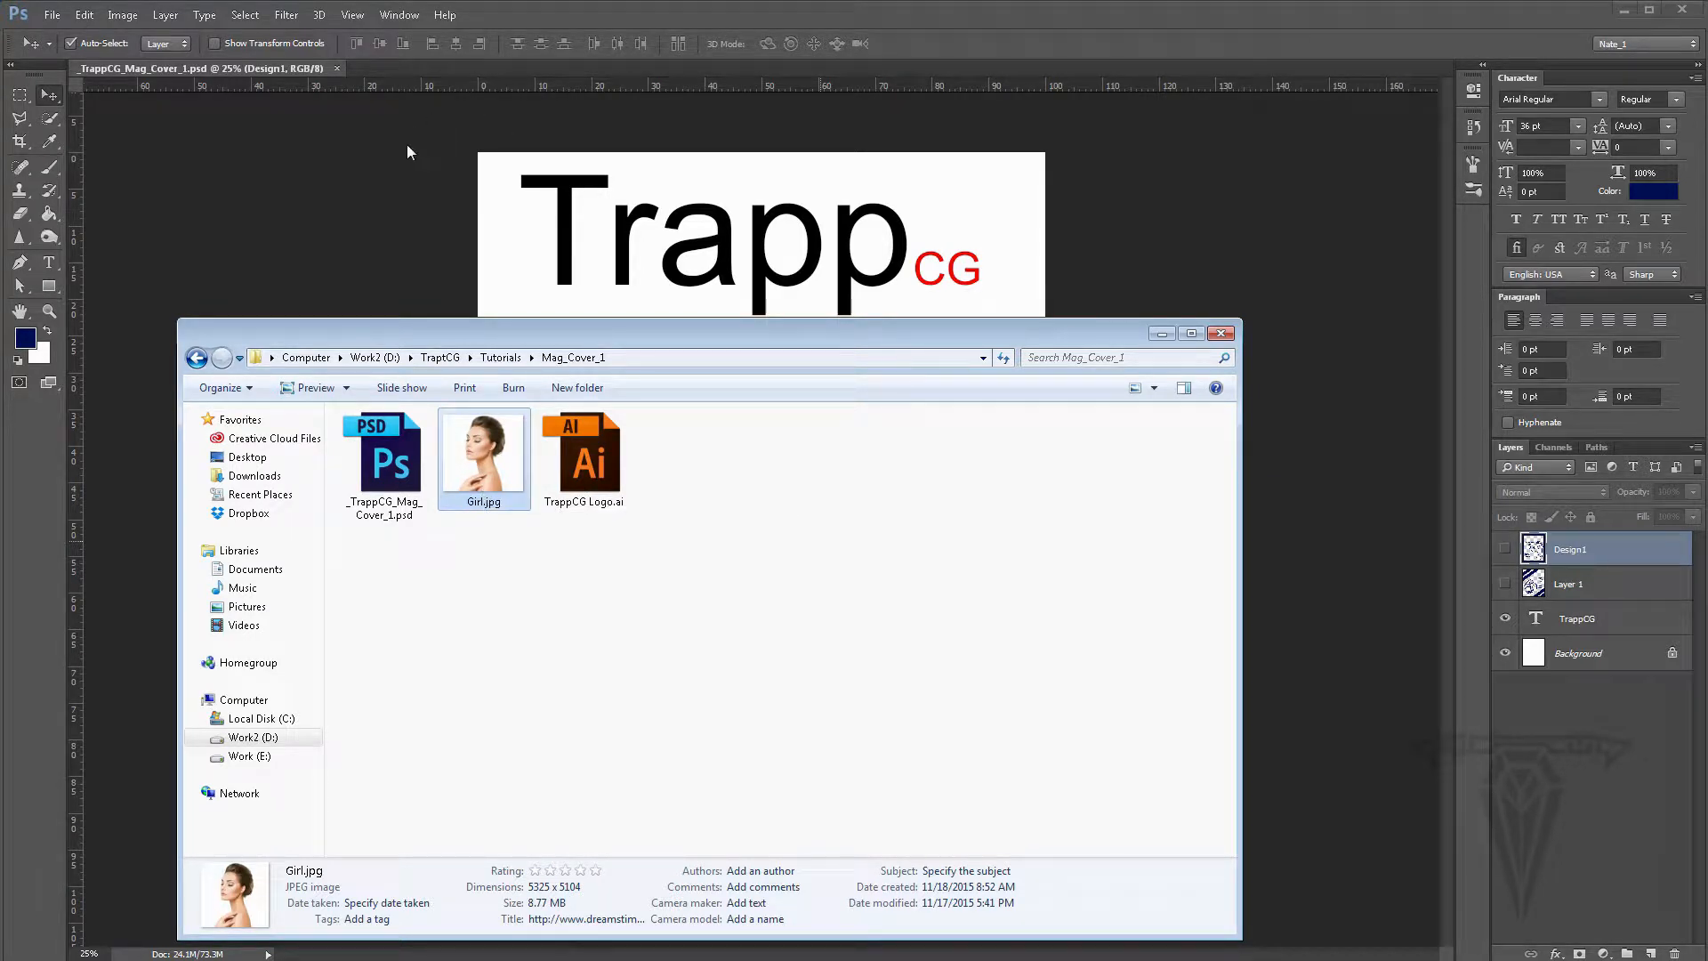
- Close the _TrappCG_Mag_Cover_1.psd document and open Girl.jpg from the Mag_Cover_1 folder
{"action": "left_click", "coordinate": [248, 67]}
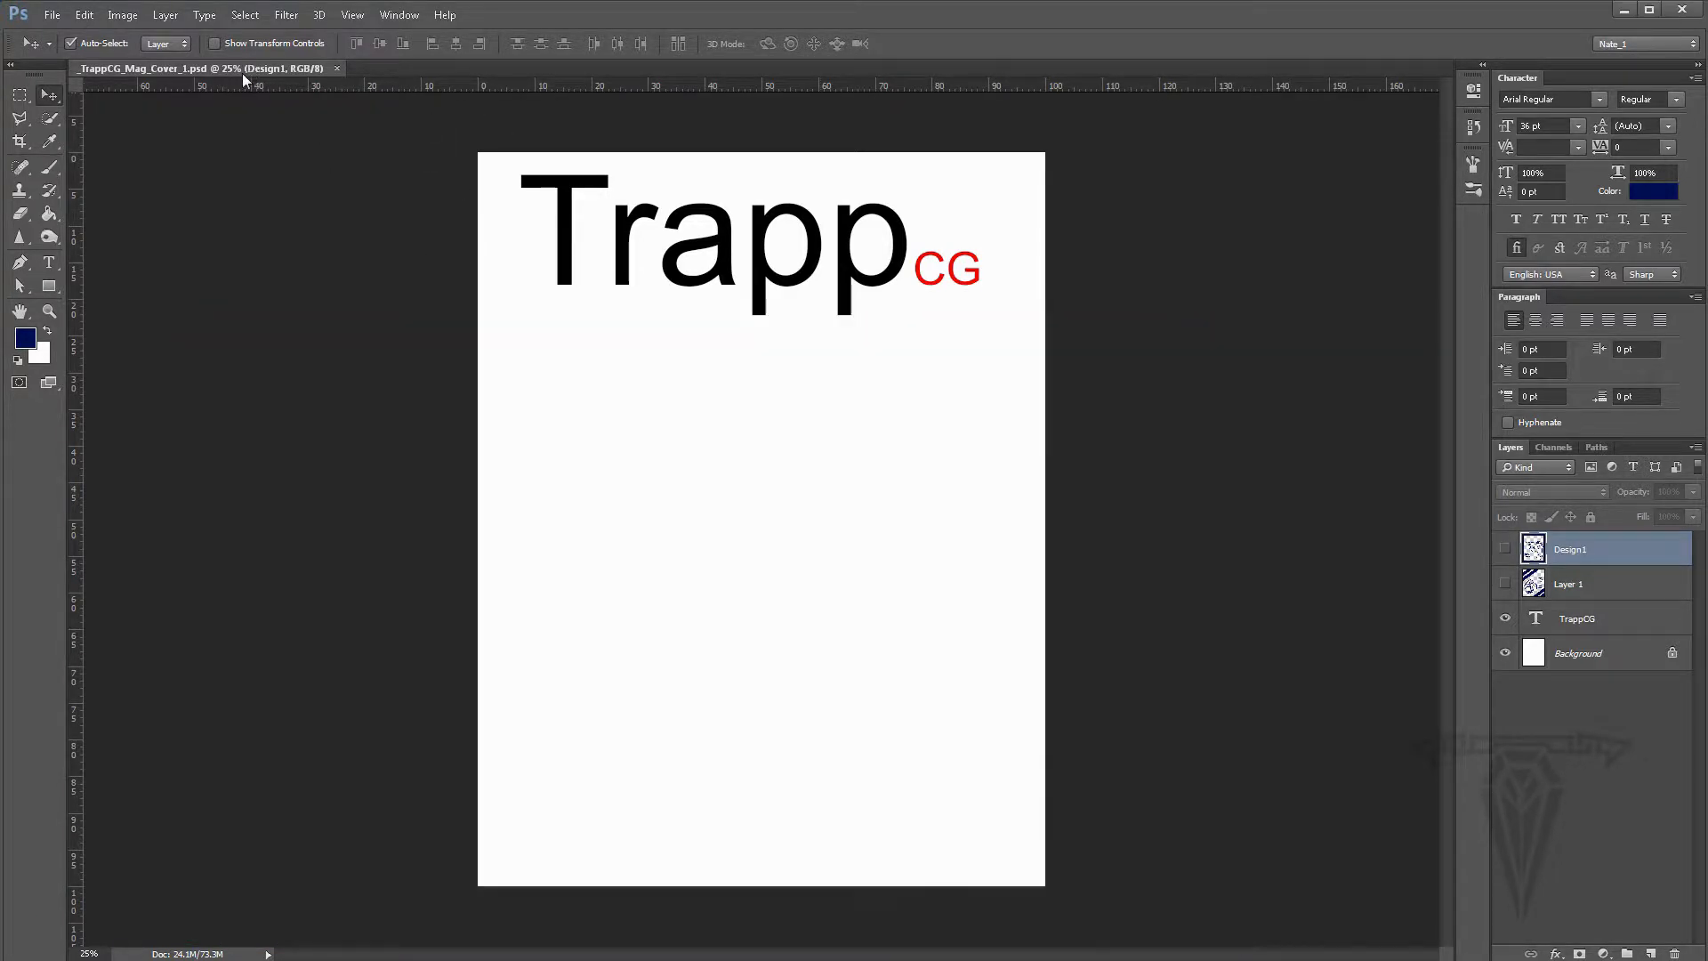
{"action": "left_click", "coordinate": [336, 68]}
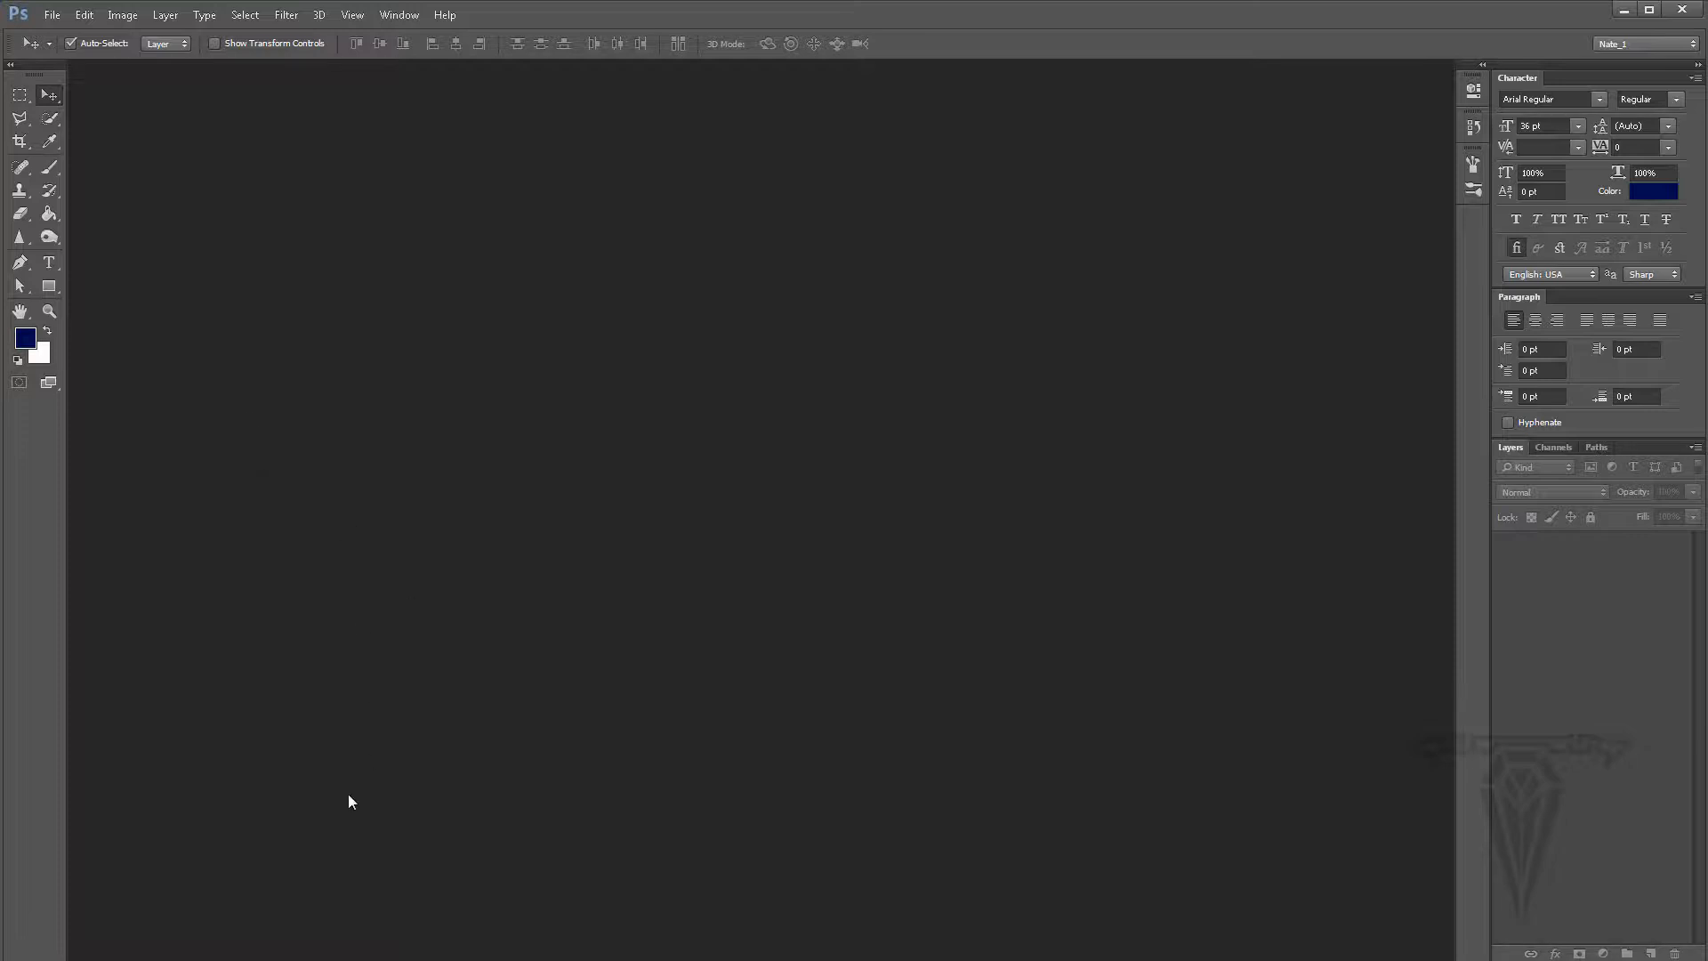
{"action": "key", "text": "alt+Tab"}
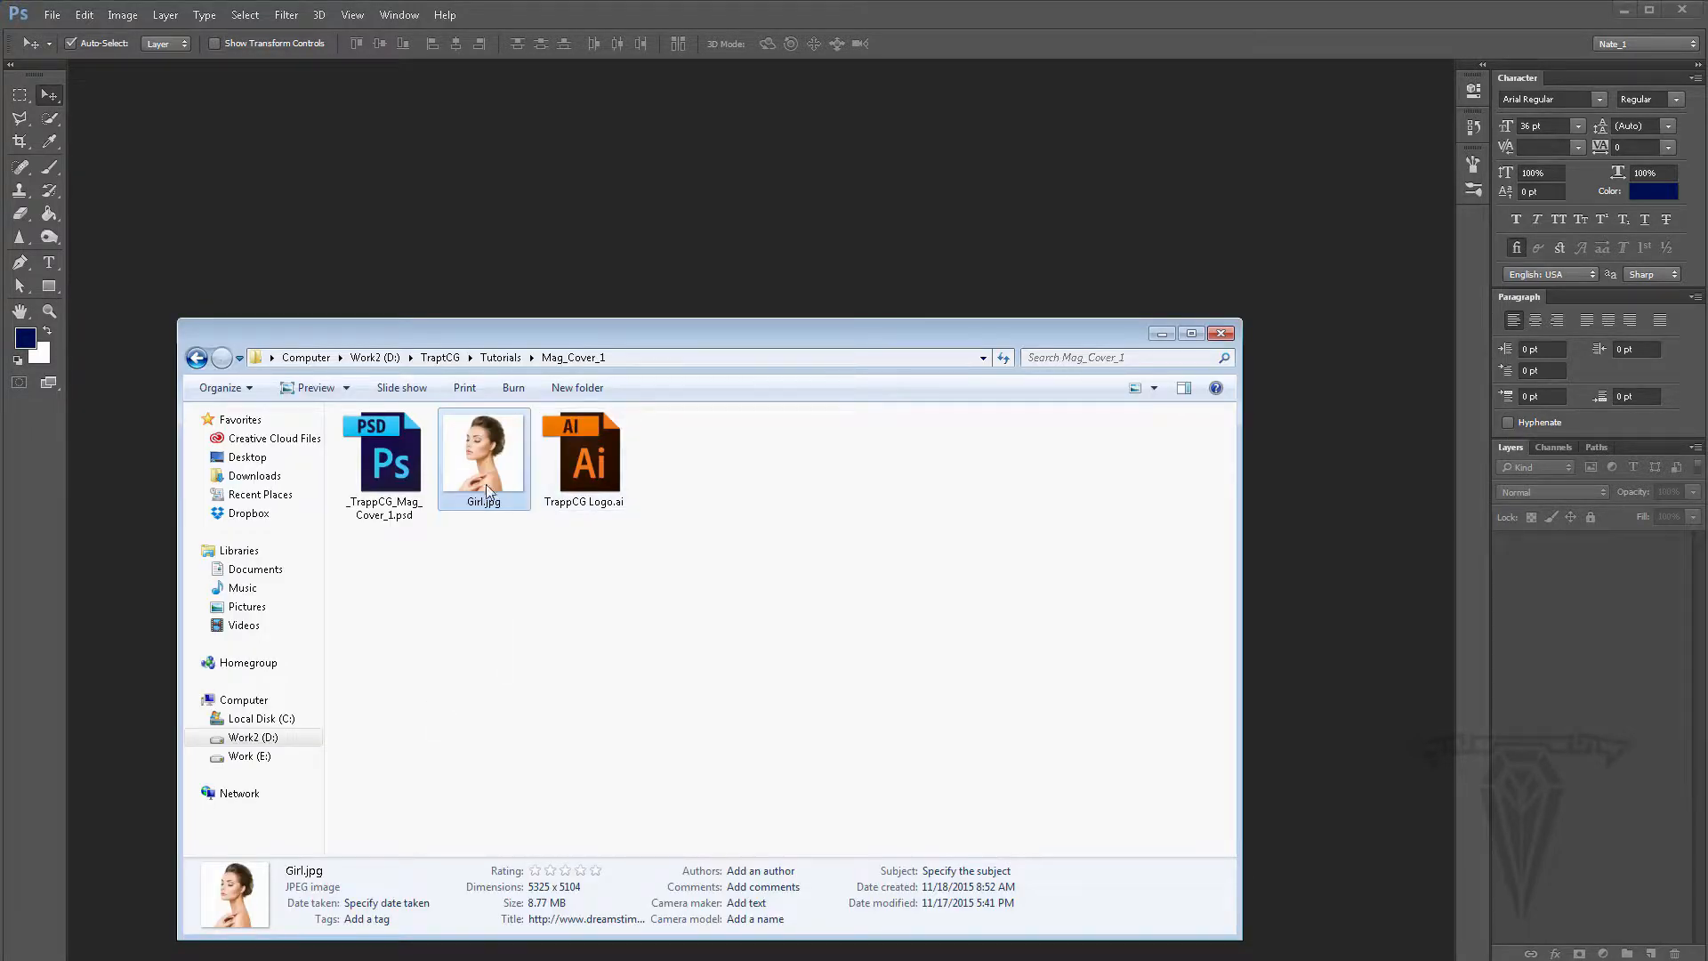
{"action": "left_click_drag", "start_coordinate": [488, 465], "coordinate": [439, 178]}
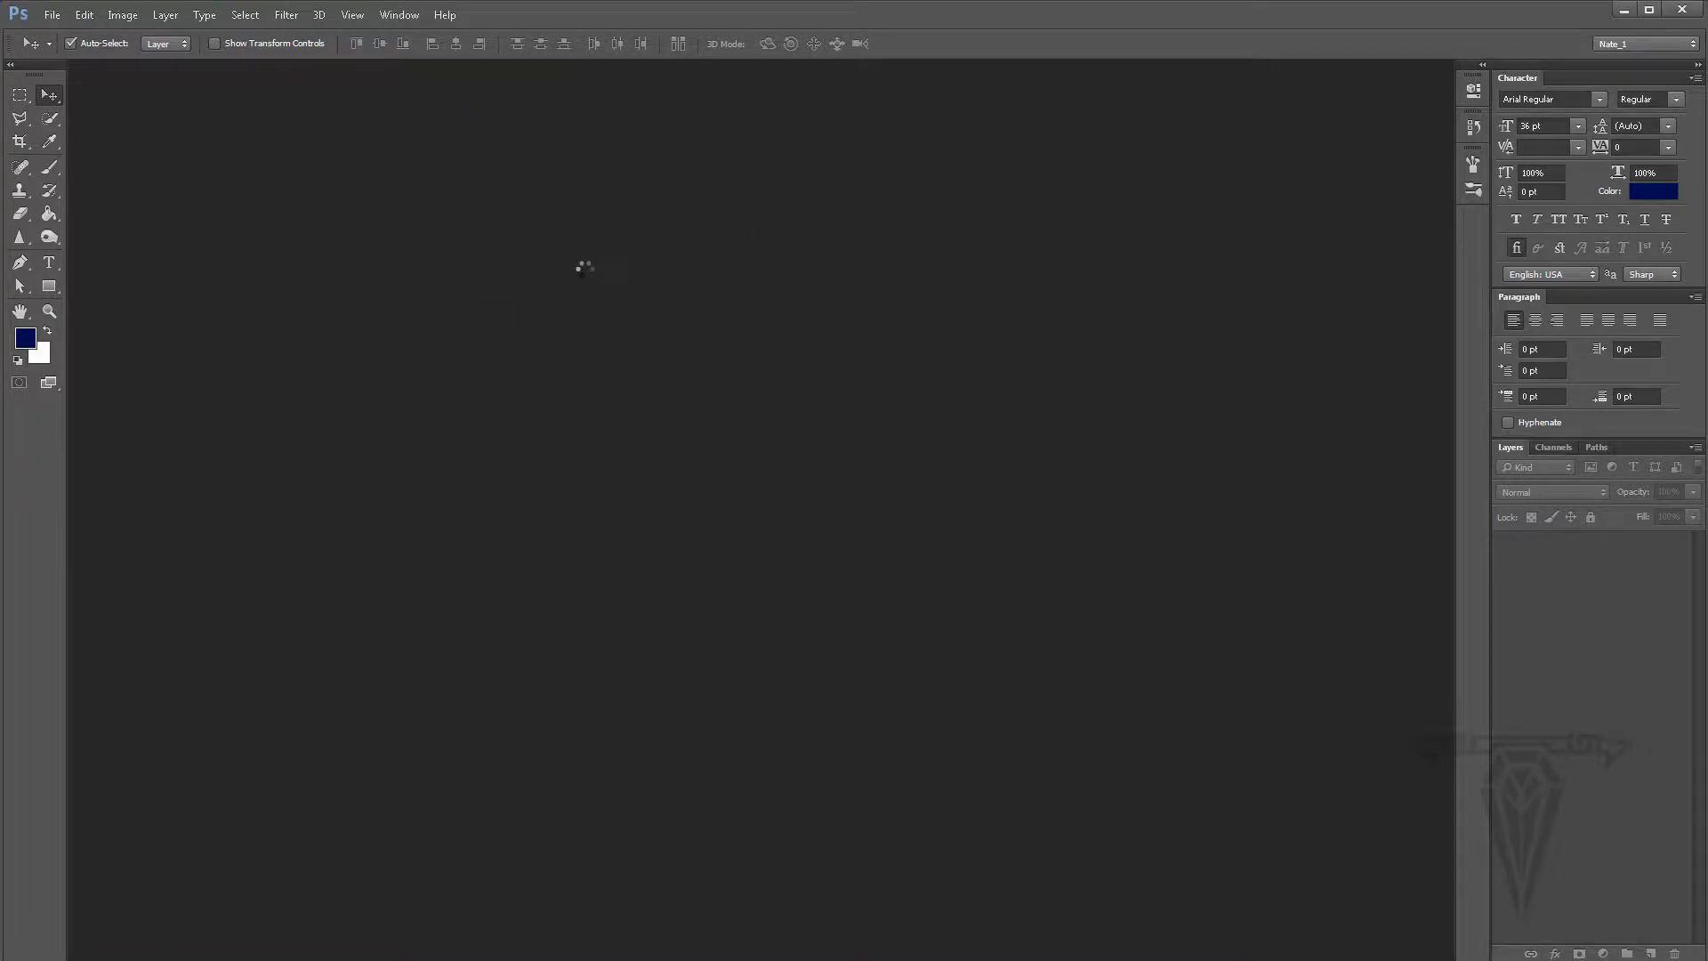
{"action": "key", "text": "h"}
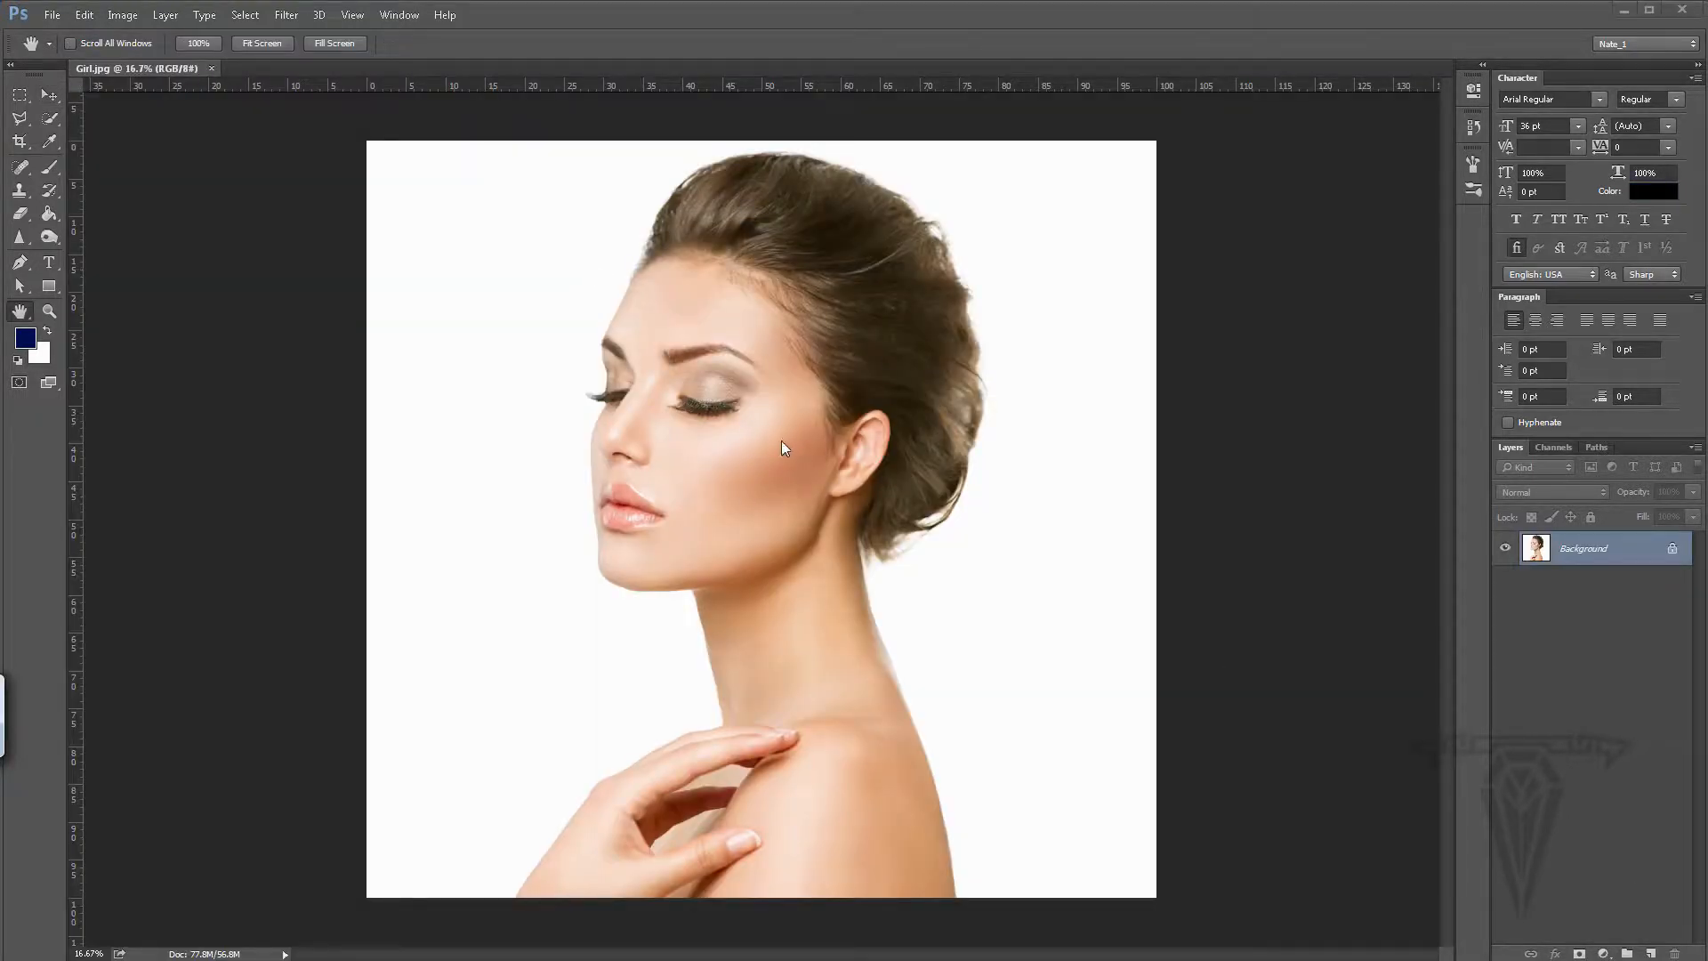
- Examine the skin and eye makeup of the portrait at 100% zoom, and fit the whole image back in view
{"action": "double_click", "coordinate": [50, 310]}
{"action": "left_click_drag", "start_coordinate": [550, 299], "coordinate": [1009, 656]}
{"action": "left_click_drag", "start_coordinate": [1129, 396], "coordinate": [969, 705]}
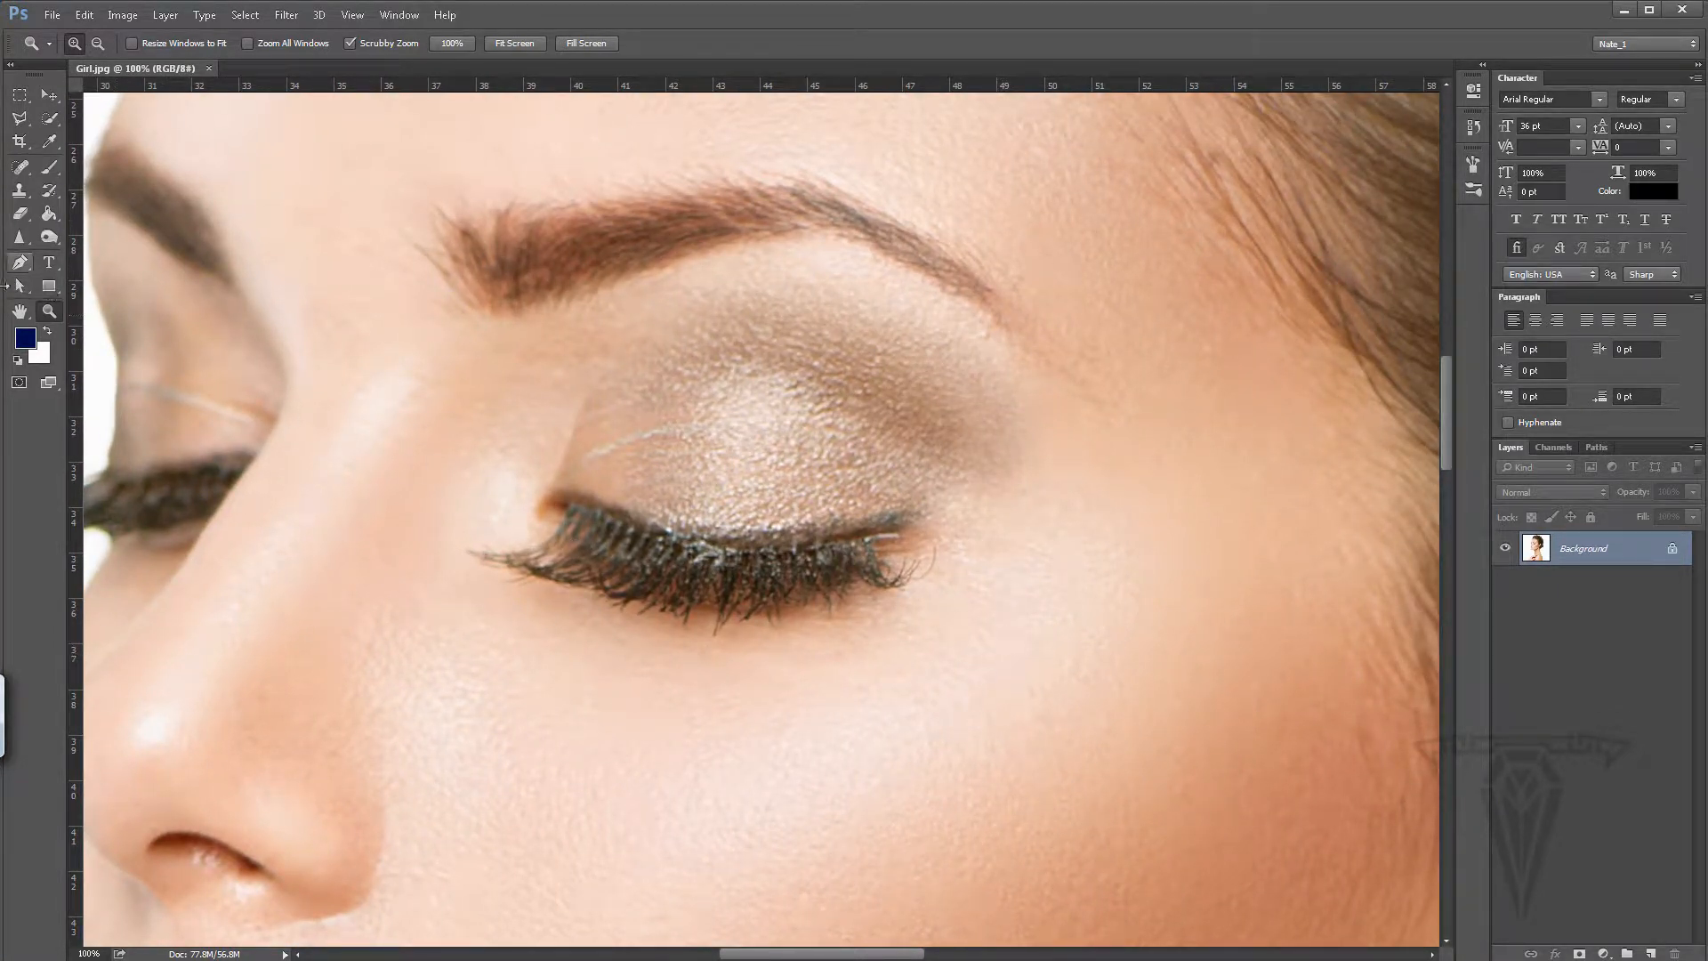
{"action": "double_click", "coordinate": [21, 313]}
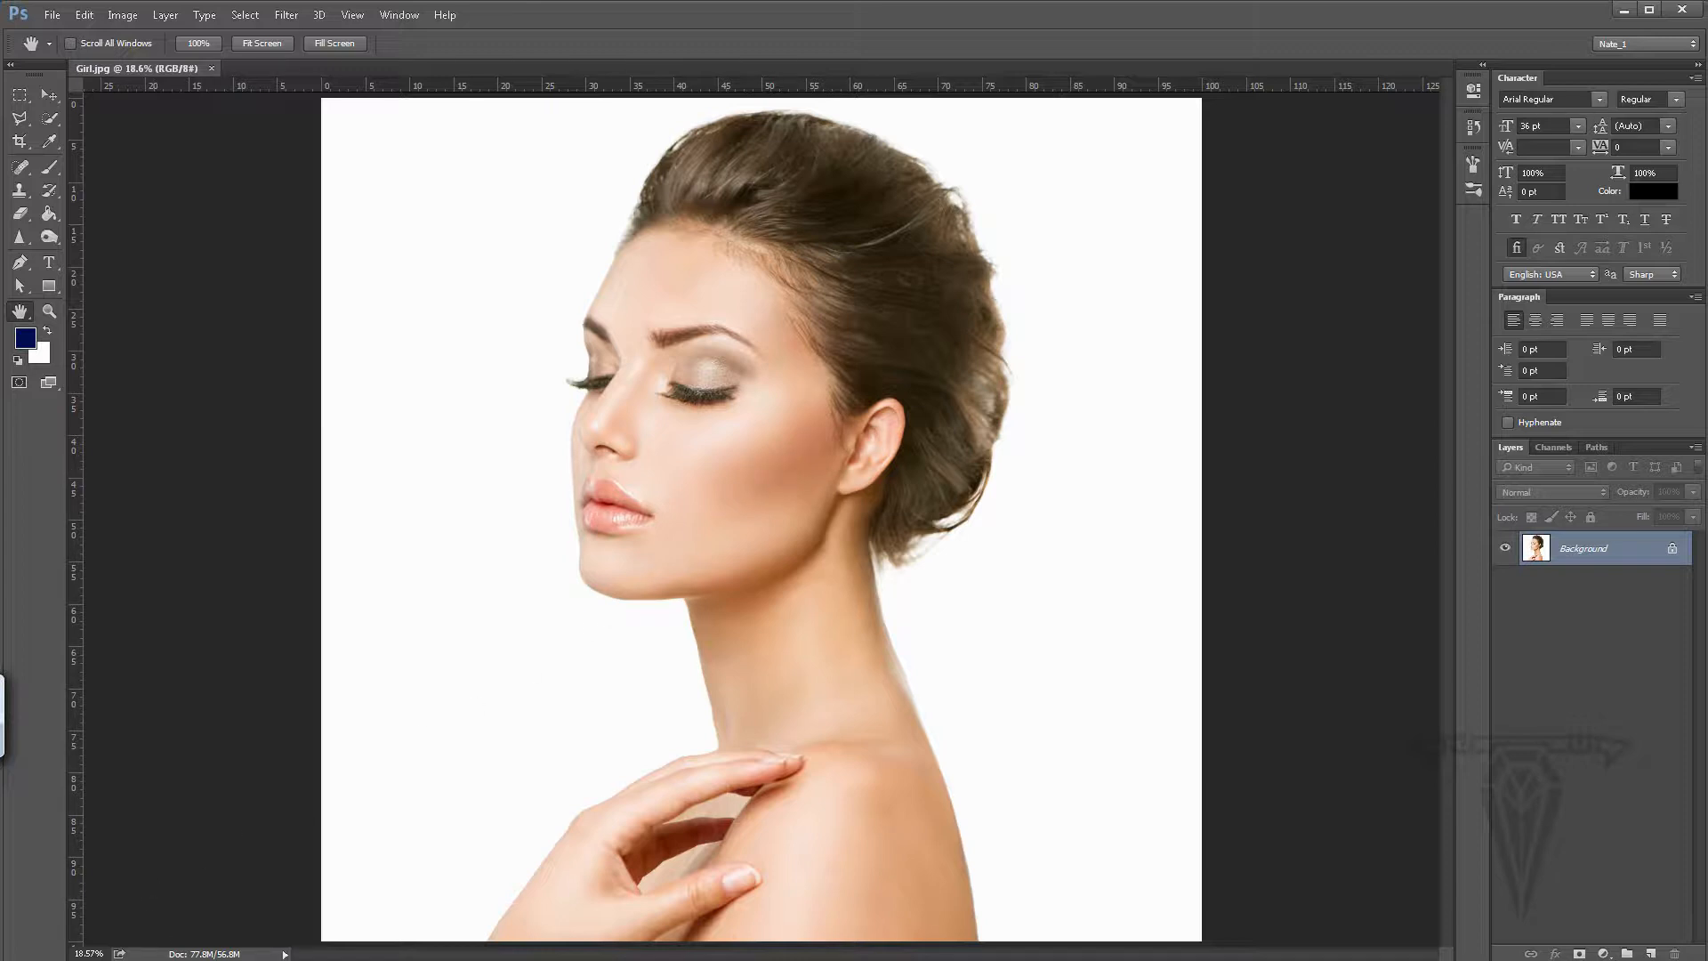
- Switch to the Chrome browser, open the high-resolution version of the Nice Girl stock photo and copy the image
{"action": "key", "text": "alt+Tab"}
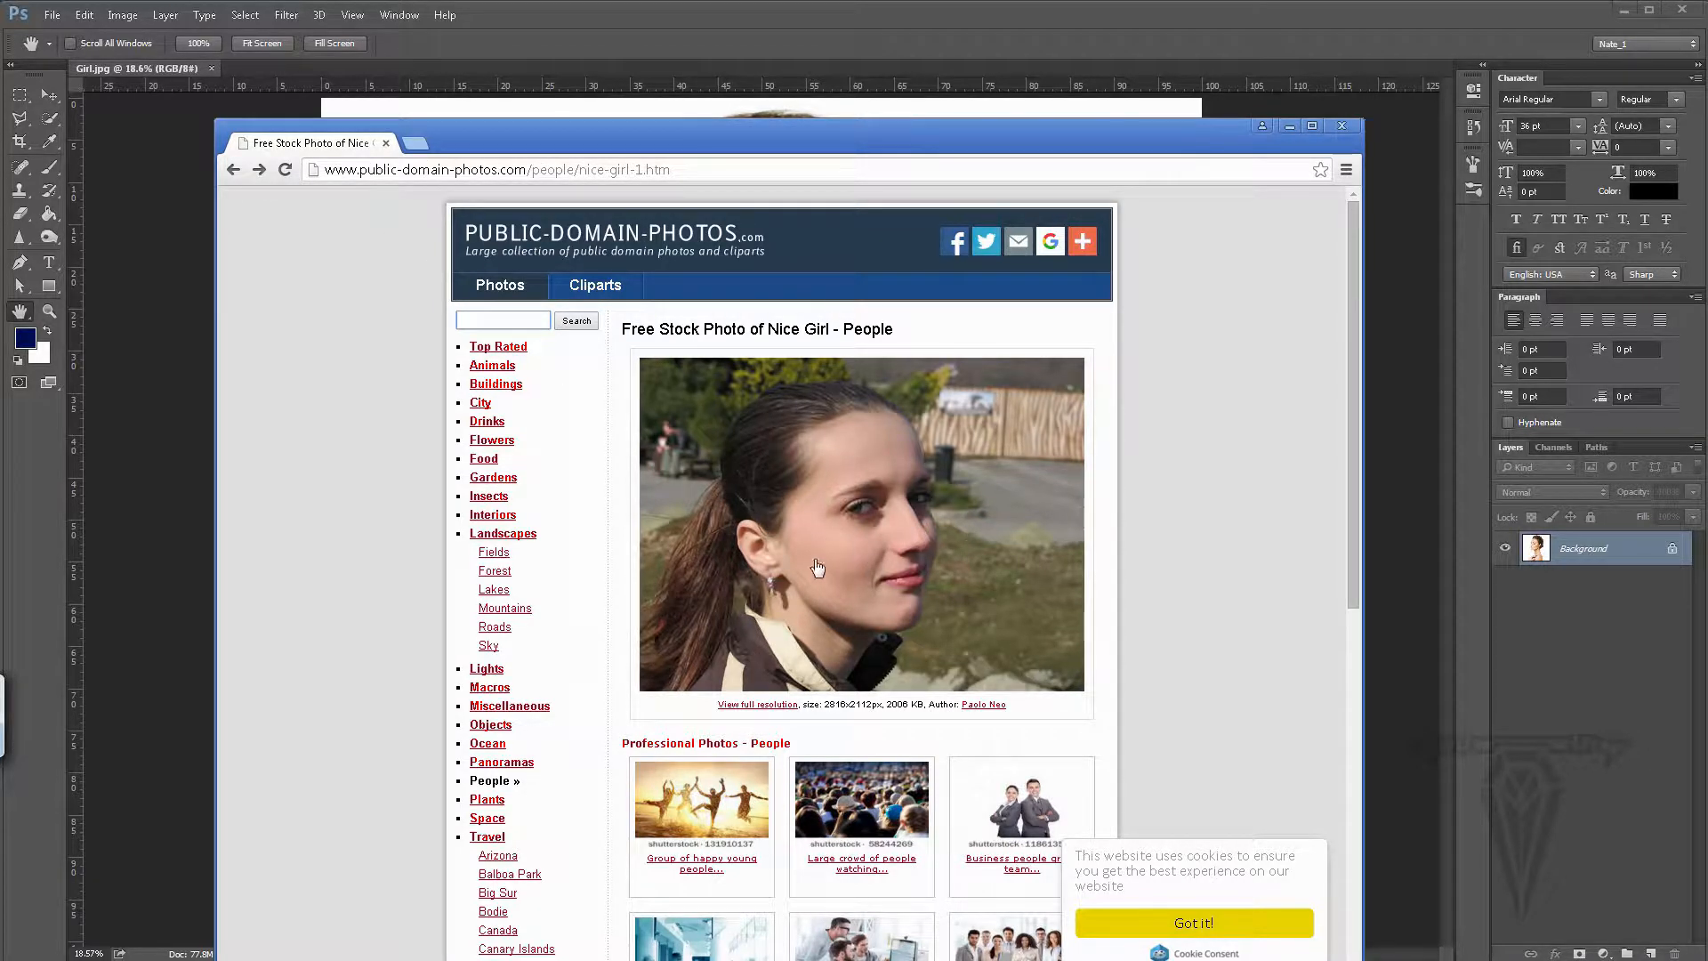
{"action": "left_click", "coordinate": [867, 544]}
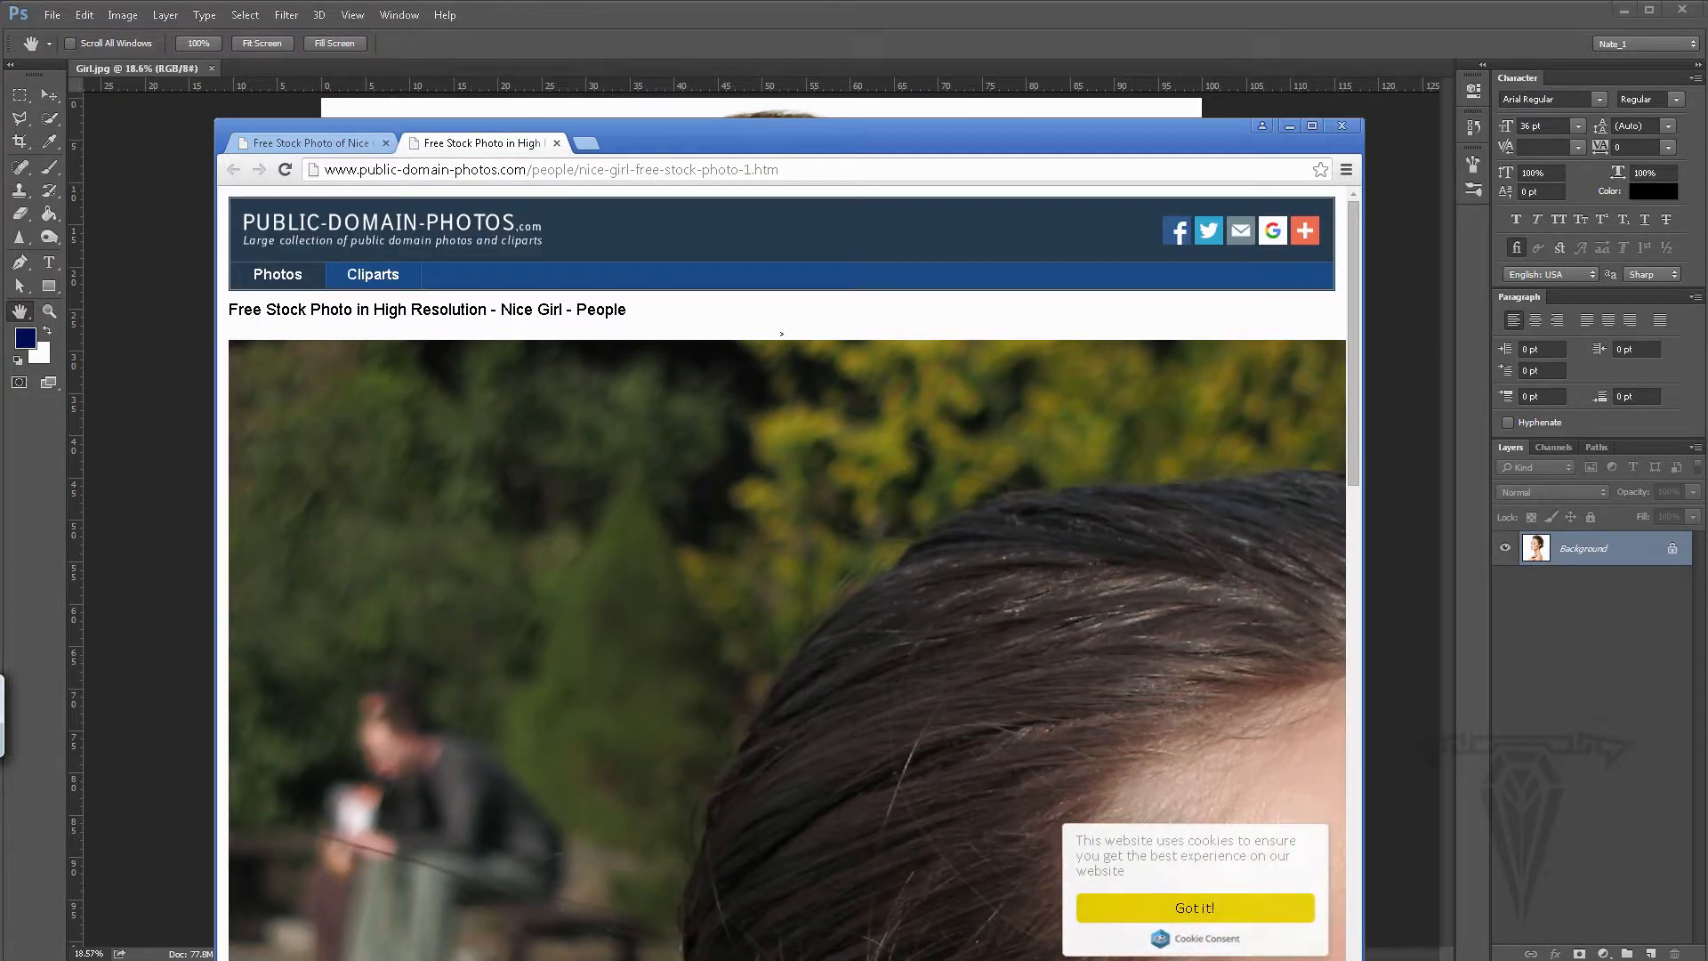
{"action": "scroll", "coordinate": [937, 922], "scroll_direction": "right", "scroll_amount": 8}
{"action": "left_click_drag", "start_coordinate": [1352, 454], "coordinate": [1390, 757]}
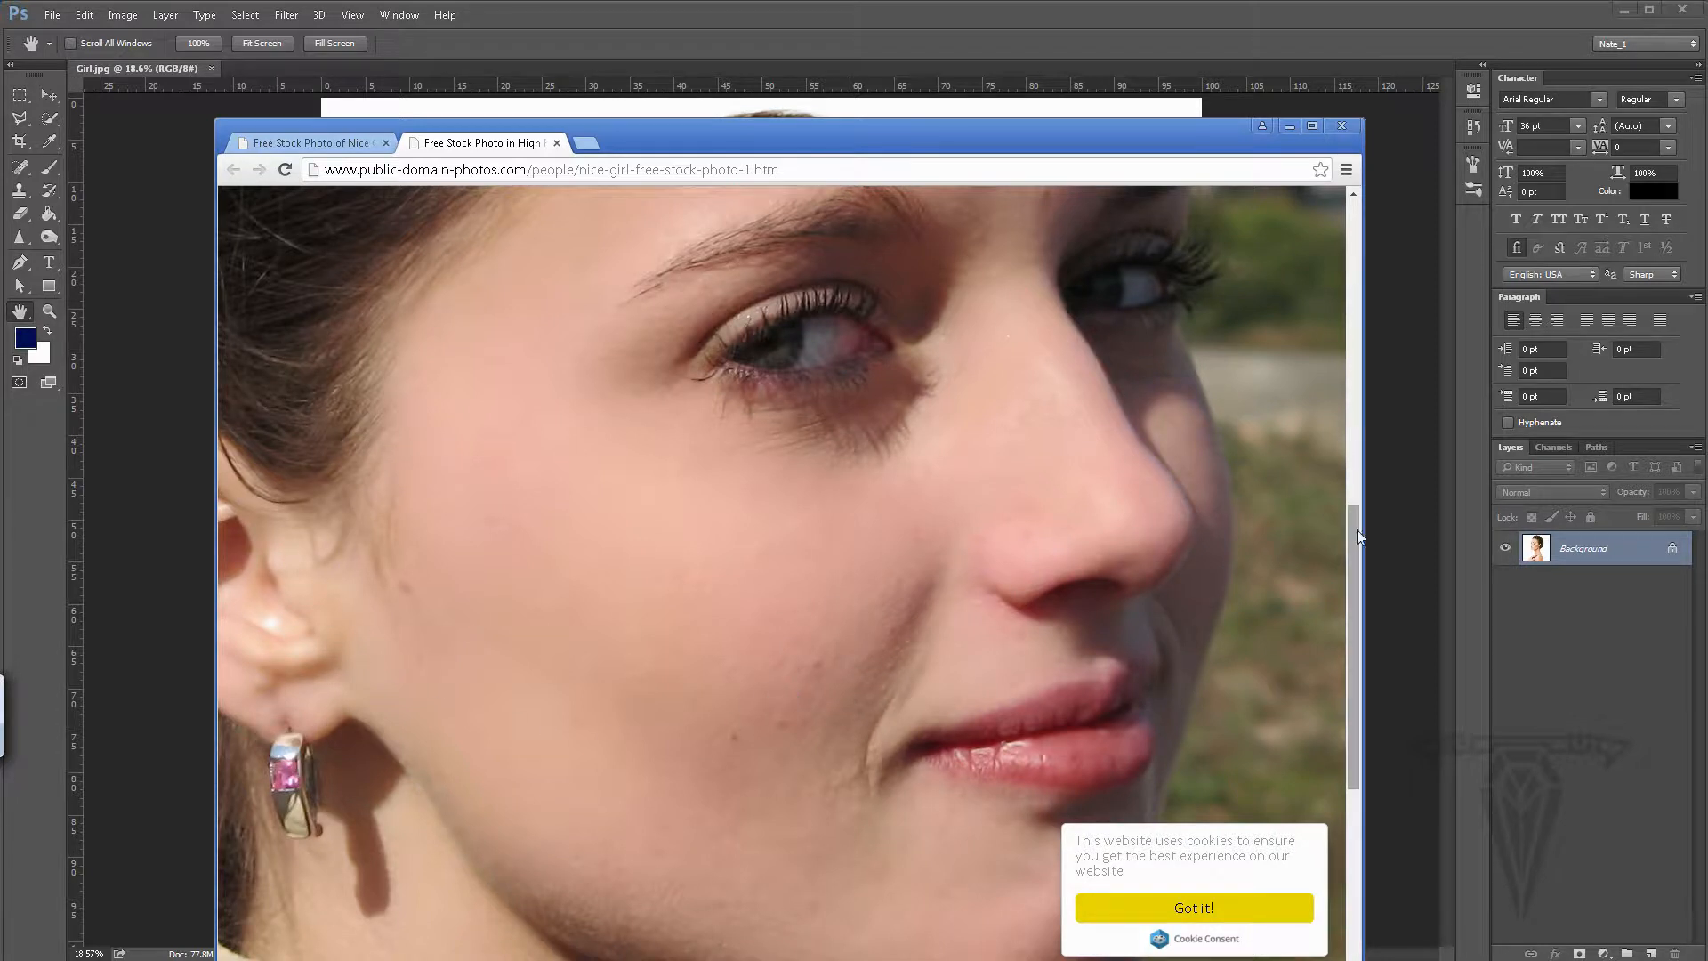
{"action": "mouse_move", "coordinate": [1350, 504]}
{"action": "left_mouse_down"}
{"action": "mouse_move", "coordinate": [1356, 425]}
{"action": "mouse_move", "coordinate": [1358, 491]}
{"action": "left_mouse_up"}
{"action": "scroll", "coordinate": [1358, 490], "scroll_direction": "down", "scroll_amount": 1}
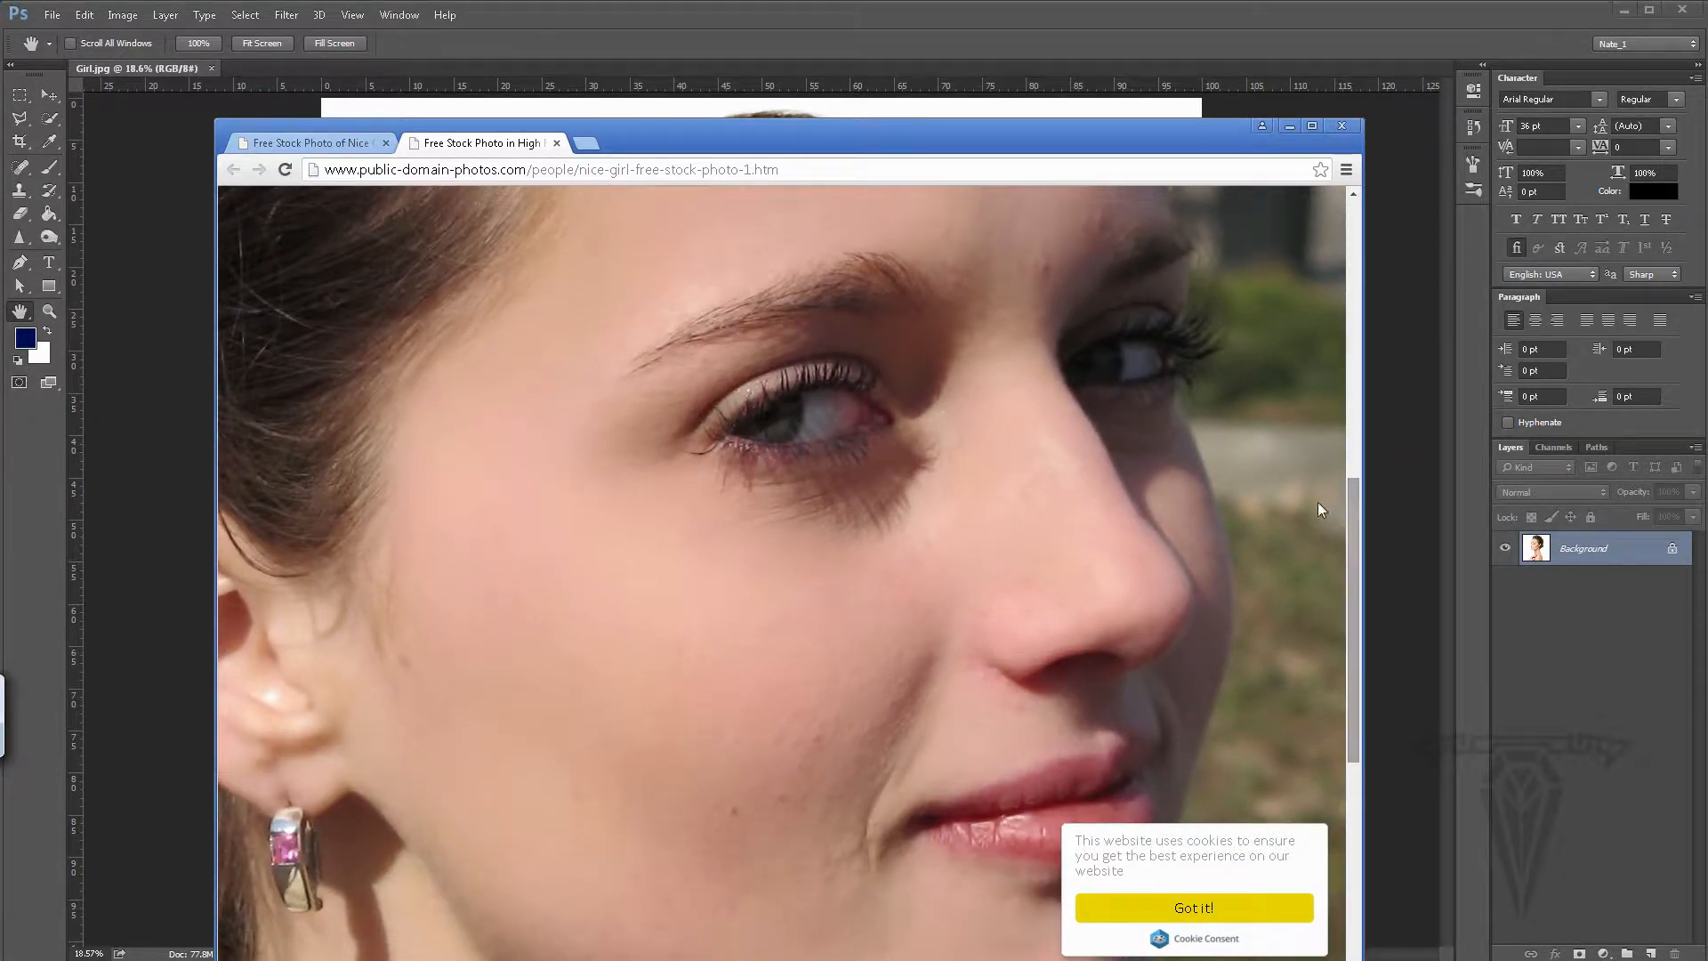
{"action": "right_click", "coordinate": [777, 602]}
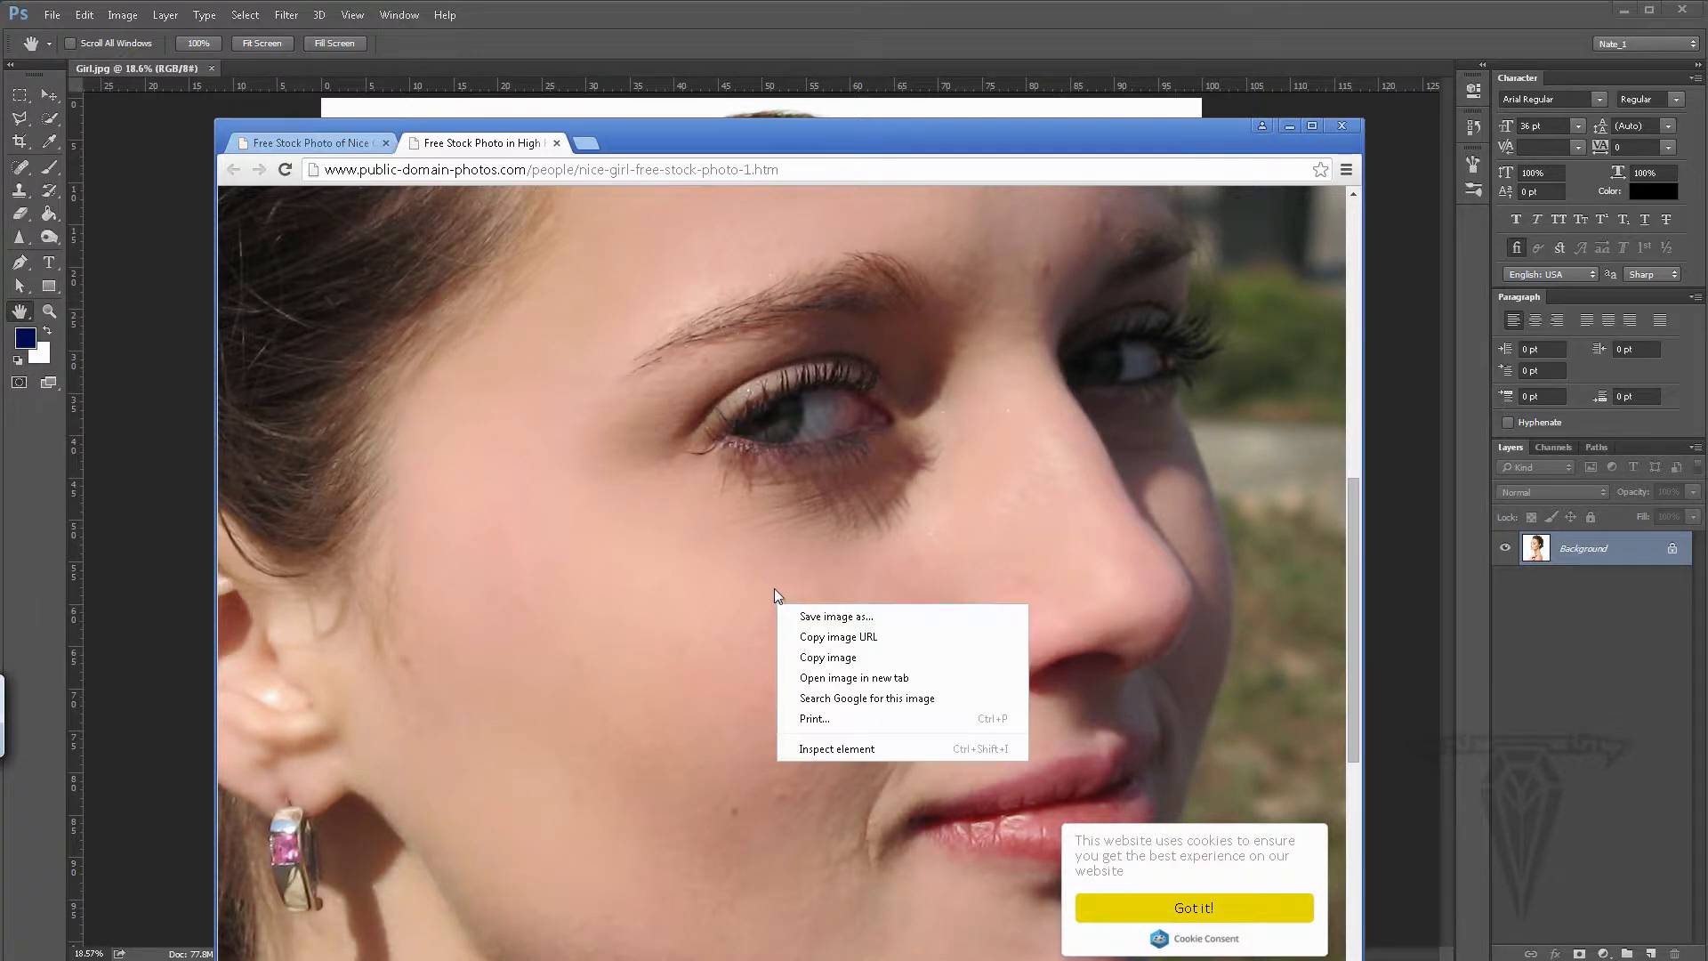
{"action": "left_click", "coordinate": [821, 660]}
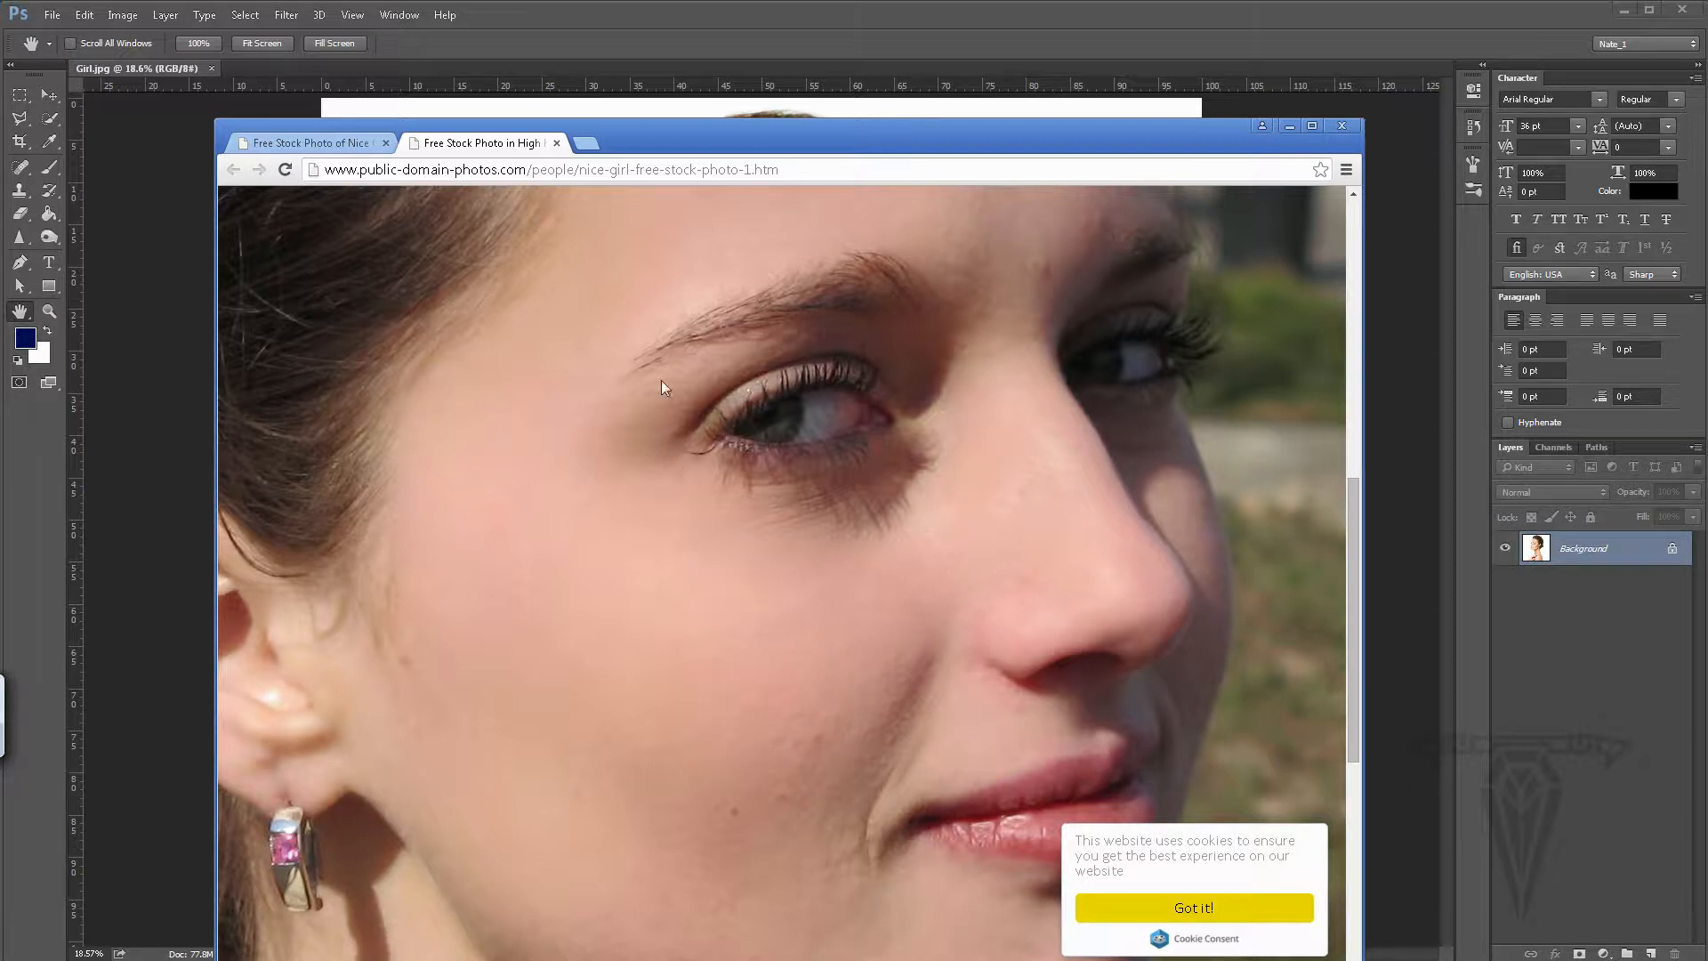
- Switch back to Photoshop, create a new 2816 x 2112 pixel document from the Clipboard preset and paste the copied photo
{"action": "left_click", "coordinate": [622, 36]}
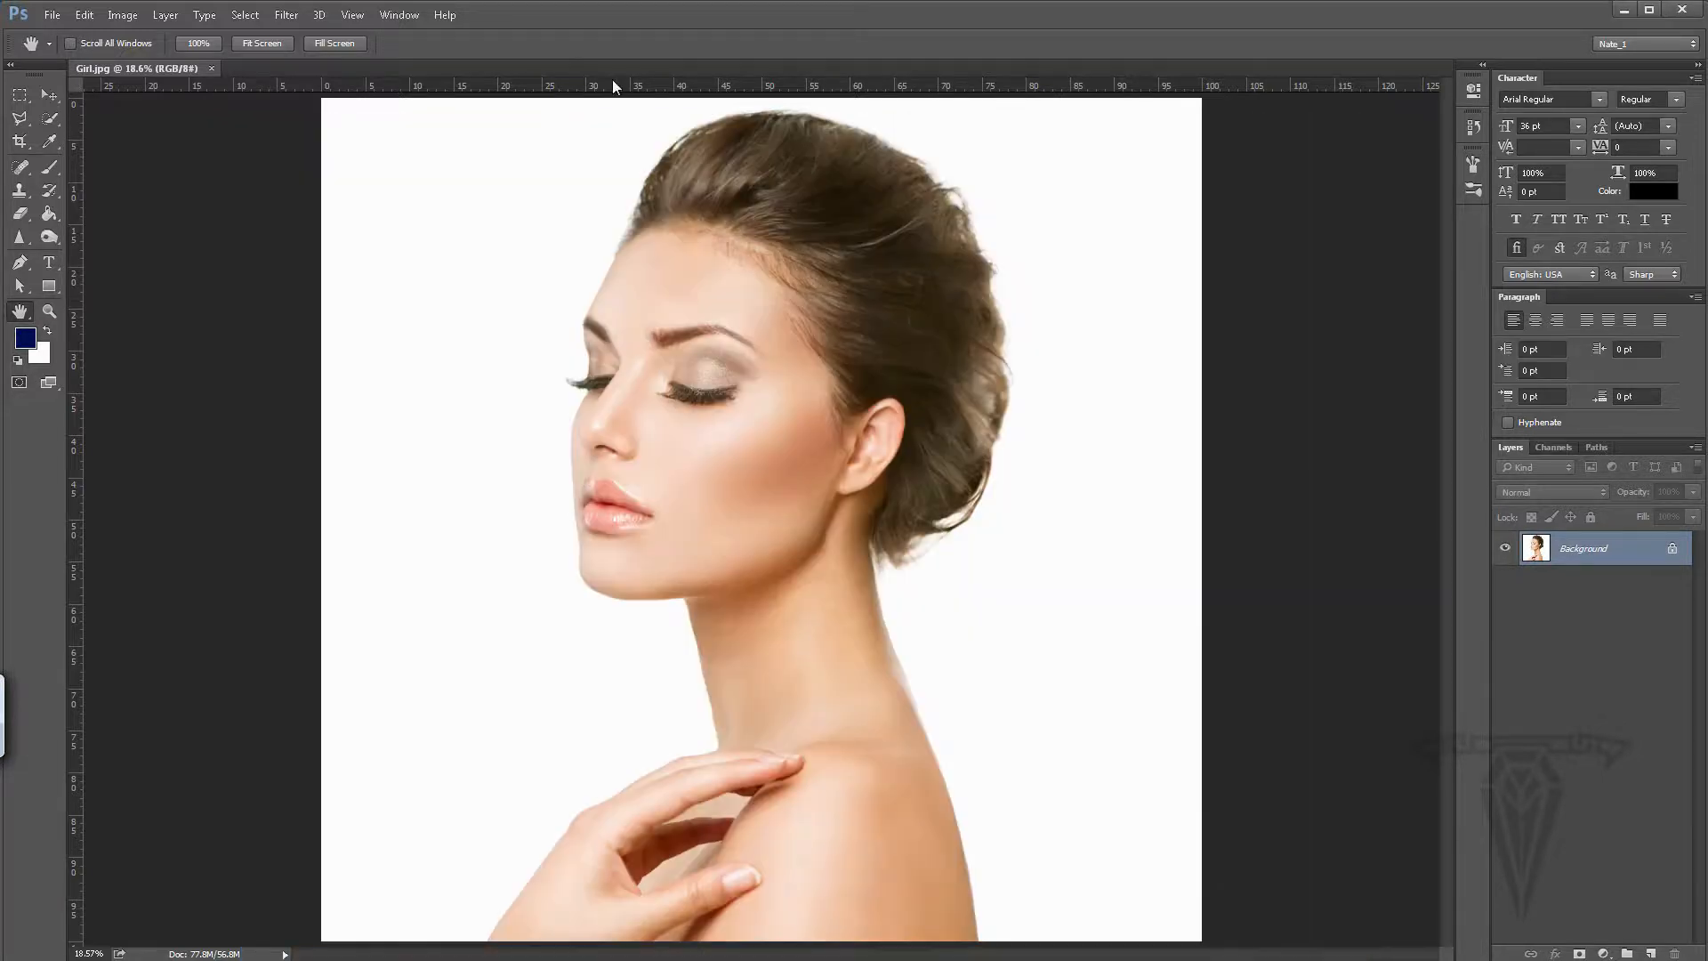
{"action": "left_click", "coordinate": [52, 15]}
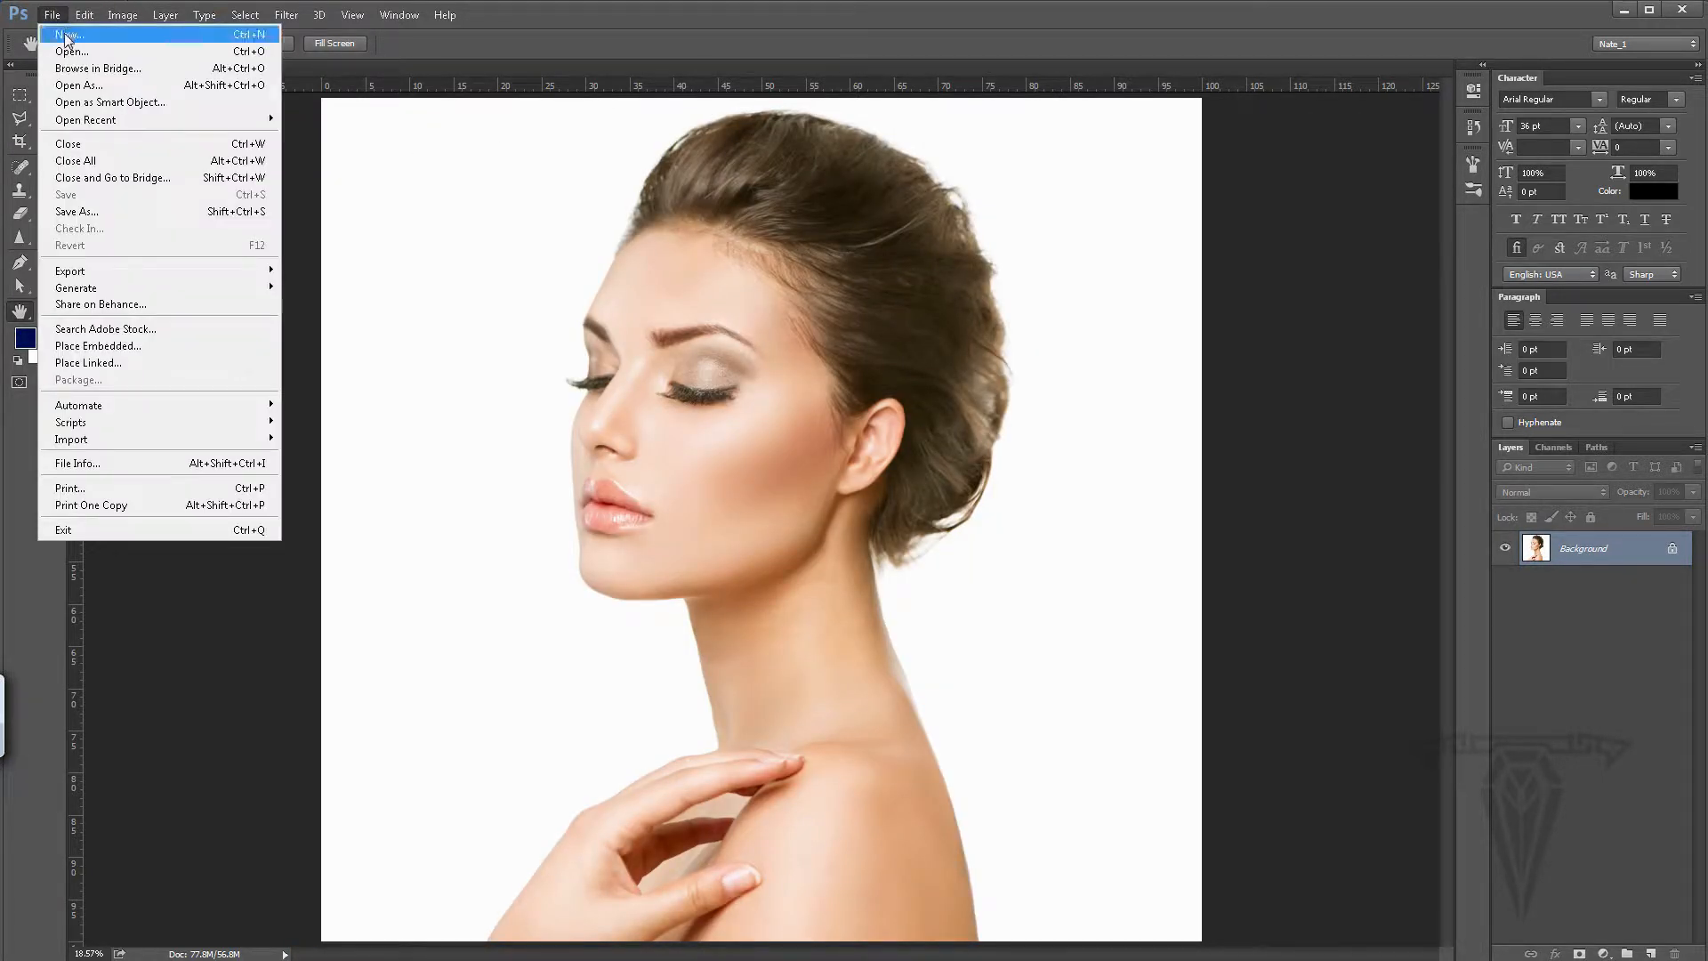
{"action": "left_click", "coordinate": [67, 36]}
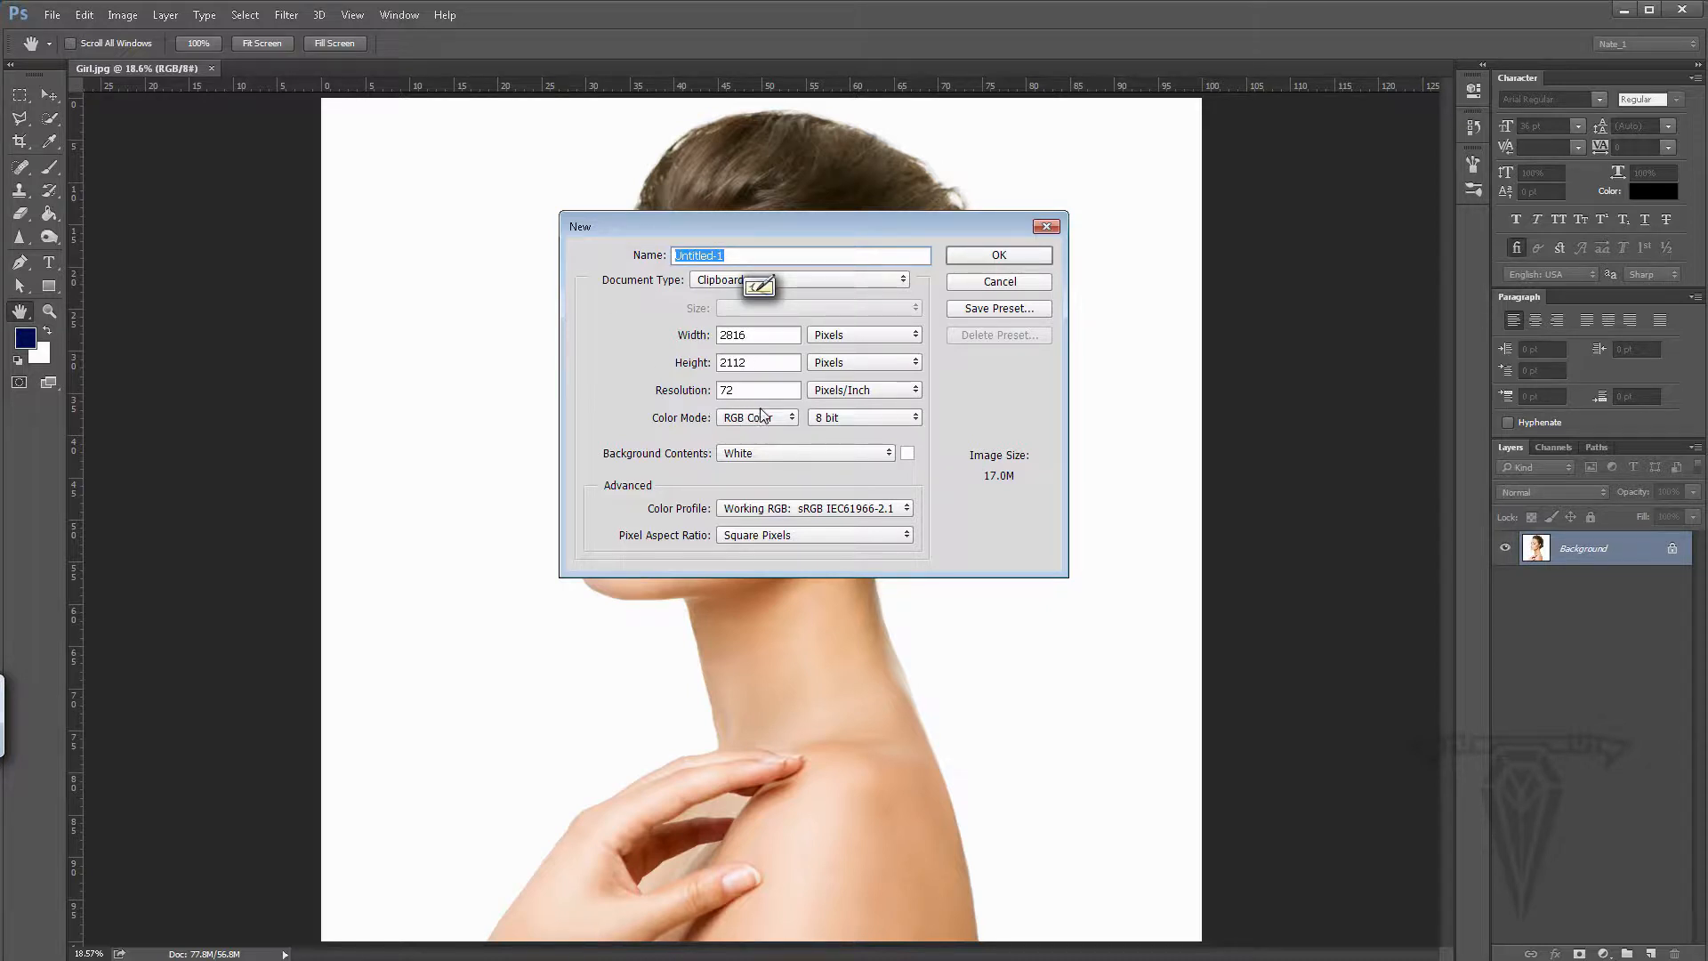
{"action": "left_click", "coordinate": [1000, 256]}
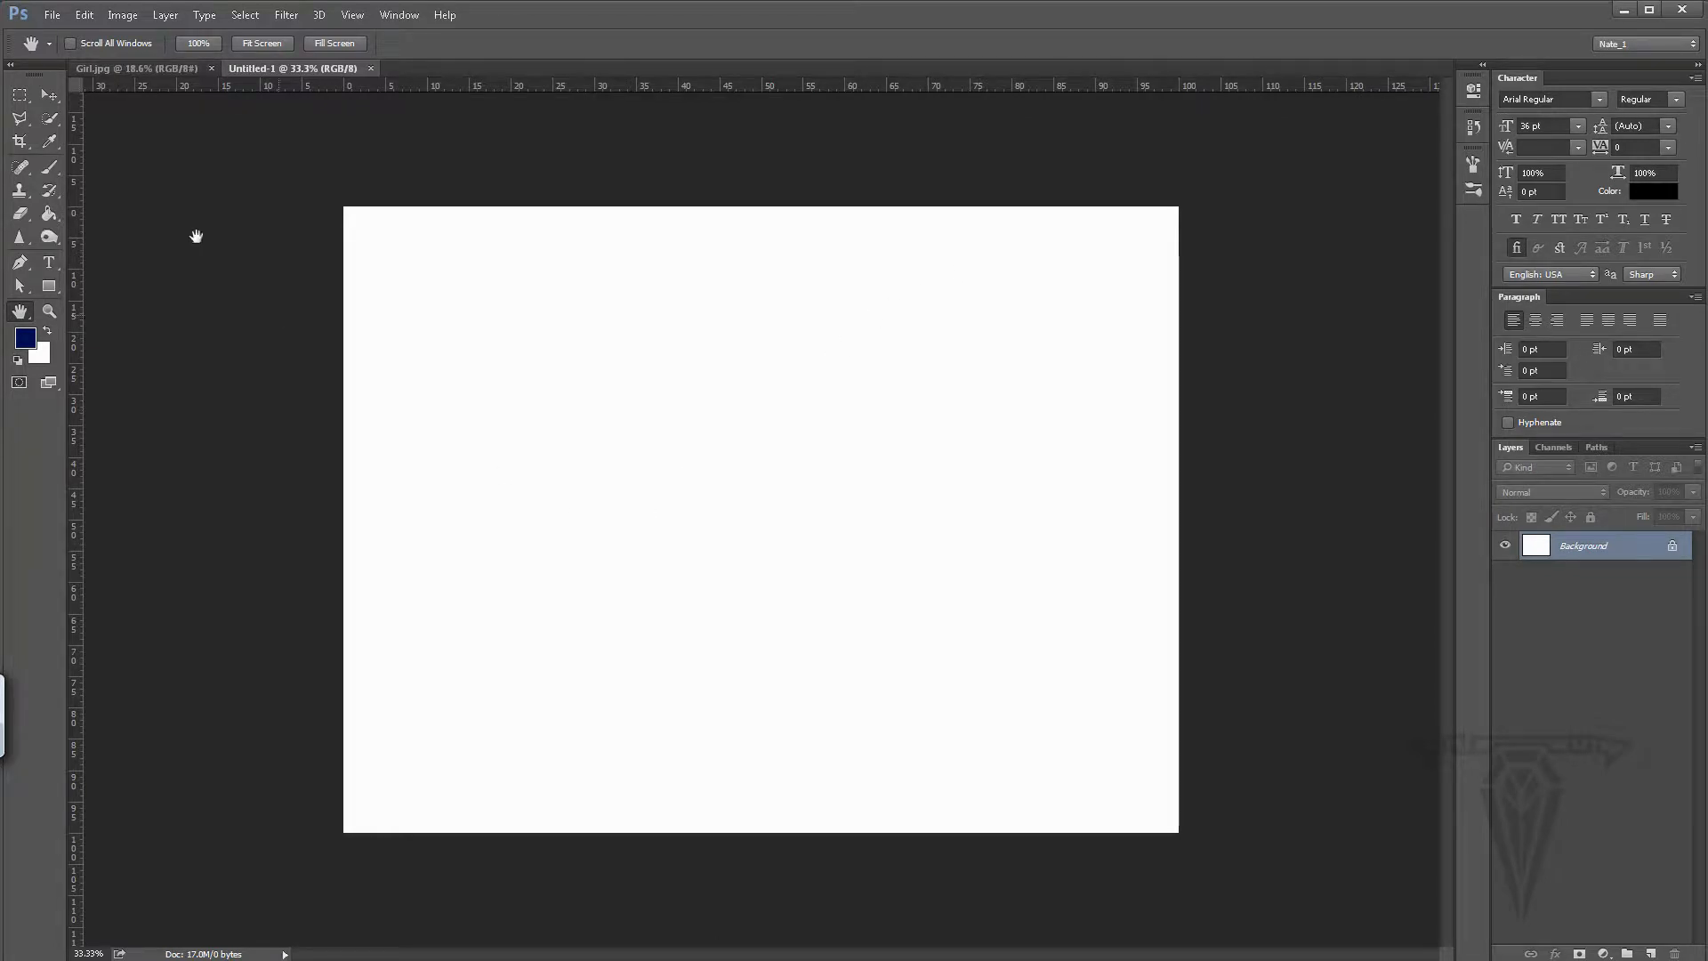
{"action": "left_click", "coordinate": [83, 18]}
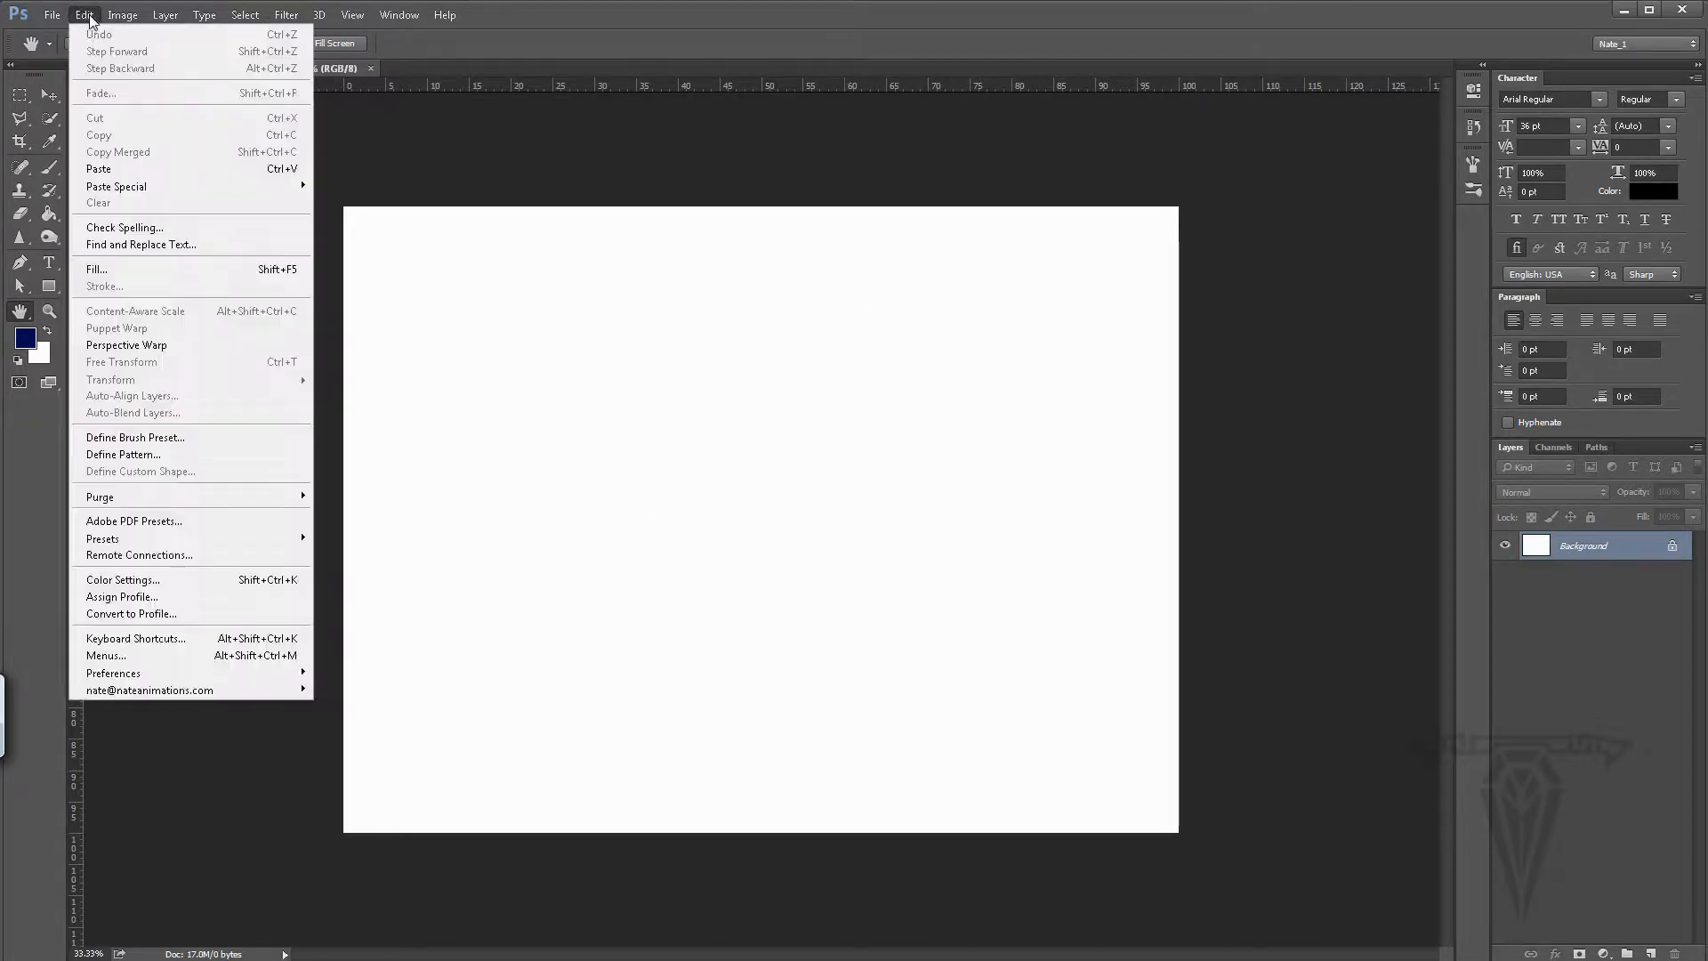
{"action": "left_click", "coordinate": [155, 169]}
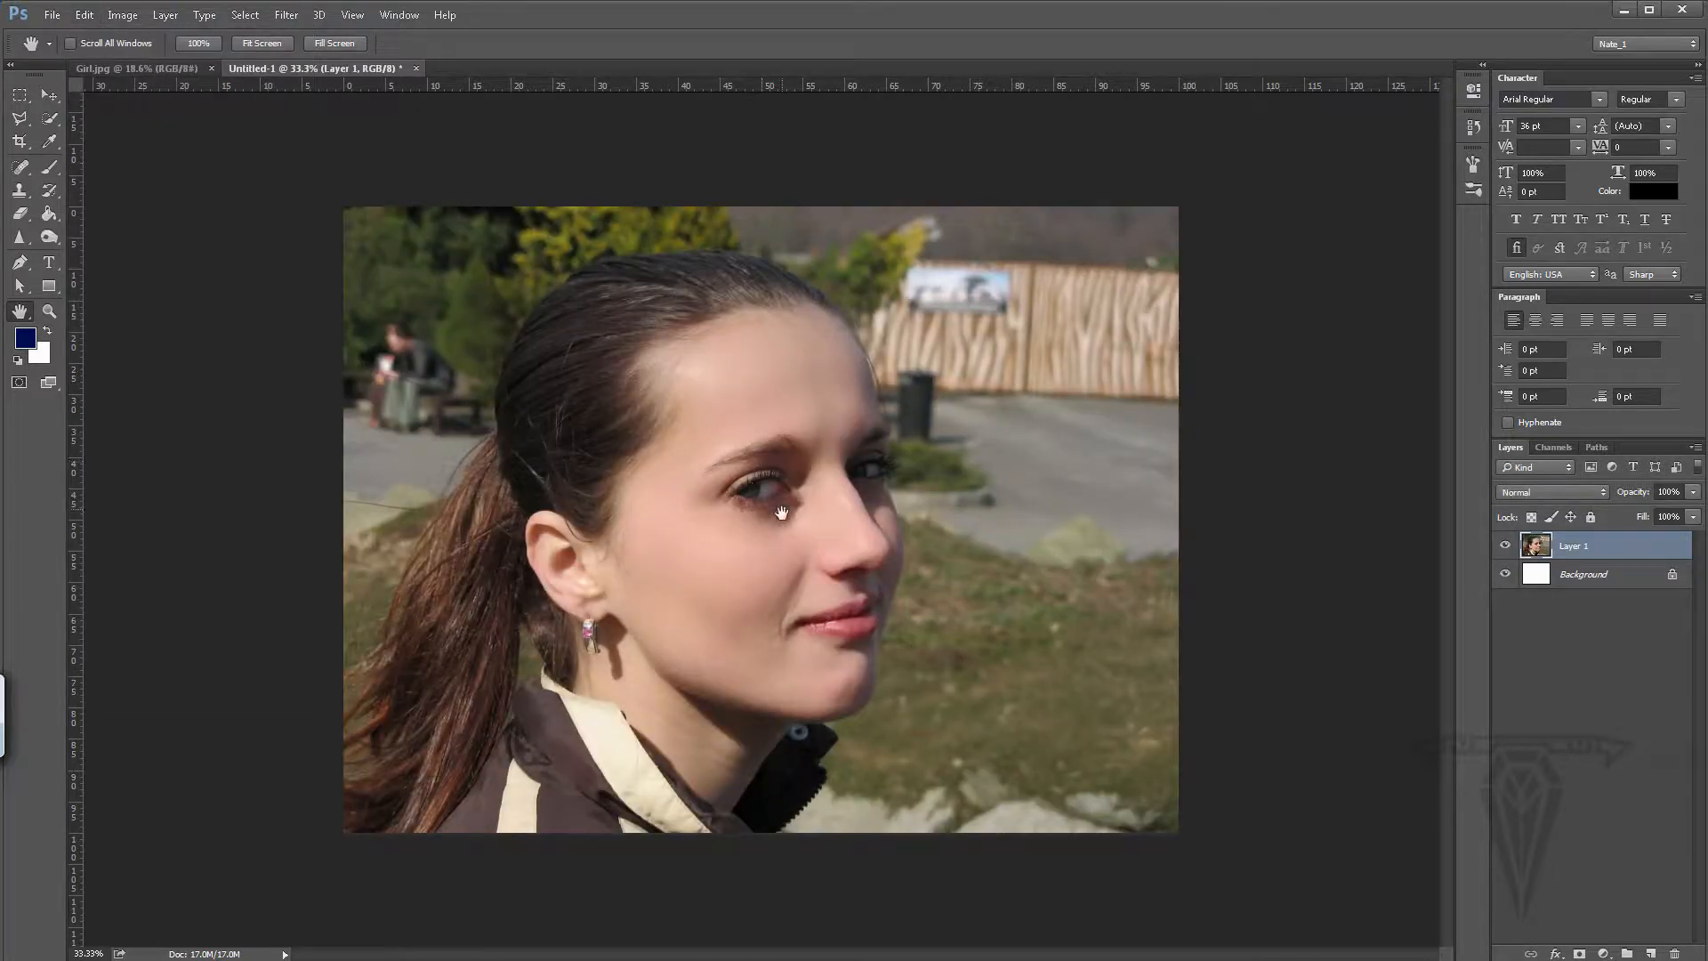
- Remove the dark mole on the woman's cheek and the spot beside her ear with the Spot Healing Brush in Content-Aware mode
{"action": "left_click", "coordinate": [50, 310]}
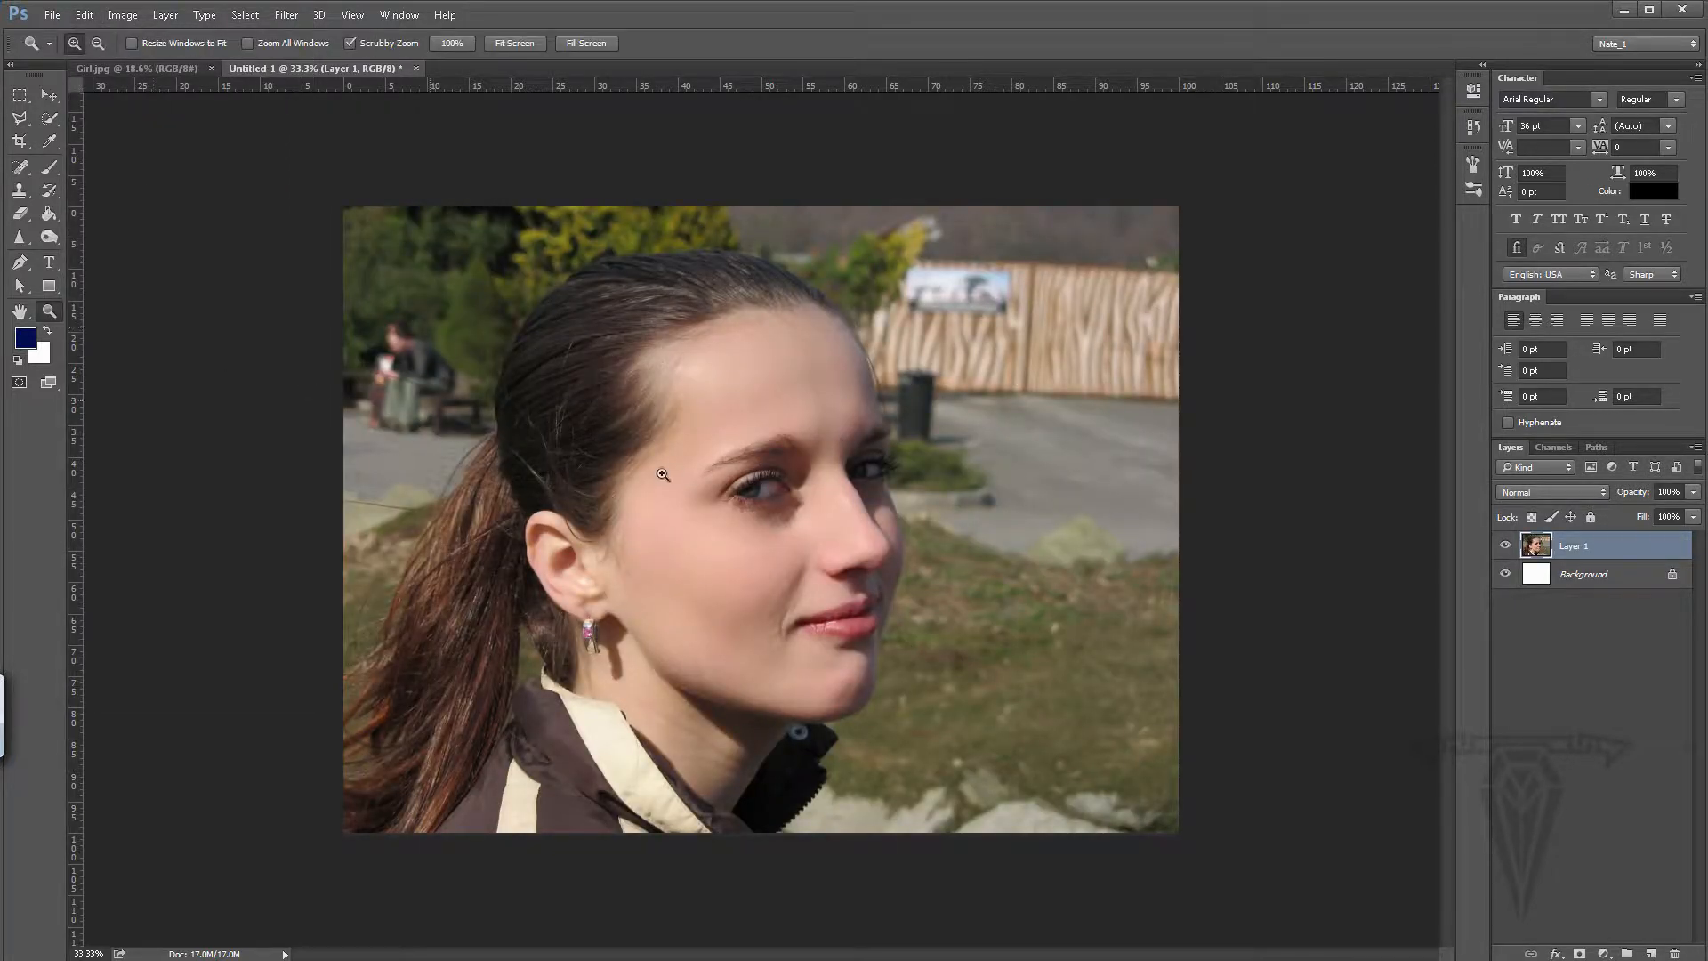
{"action": "left_click", "coordinate": [803, 583]}
{"action": "left_click", "coordinate": [754, 547]}
{"action": "left_click", "coordinate": [754, 547]}
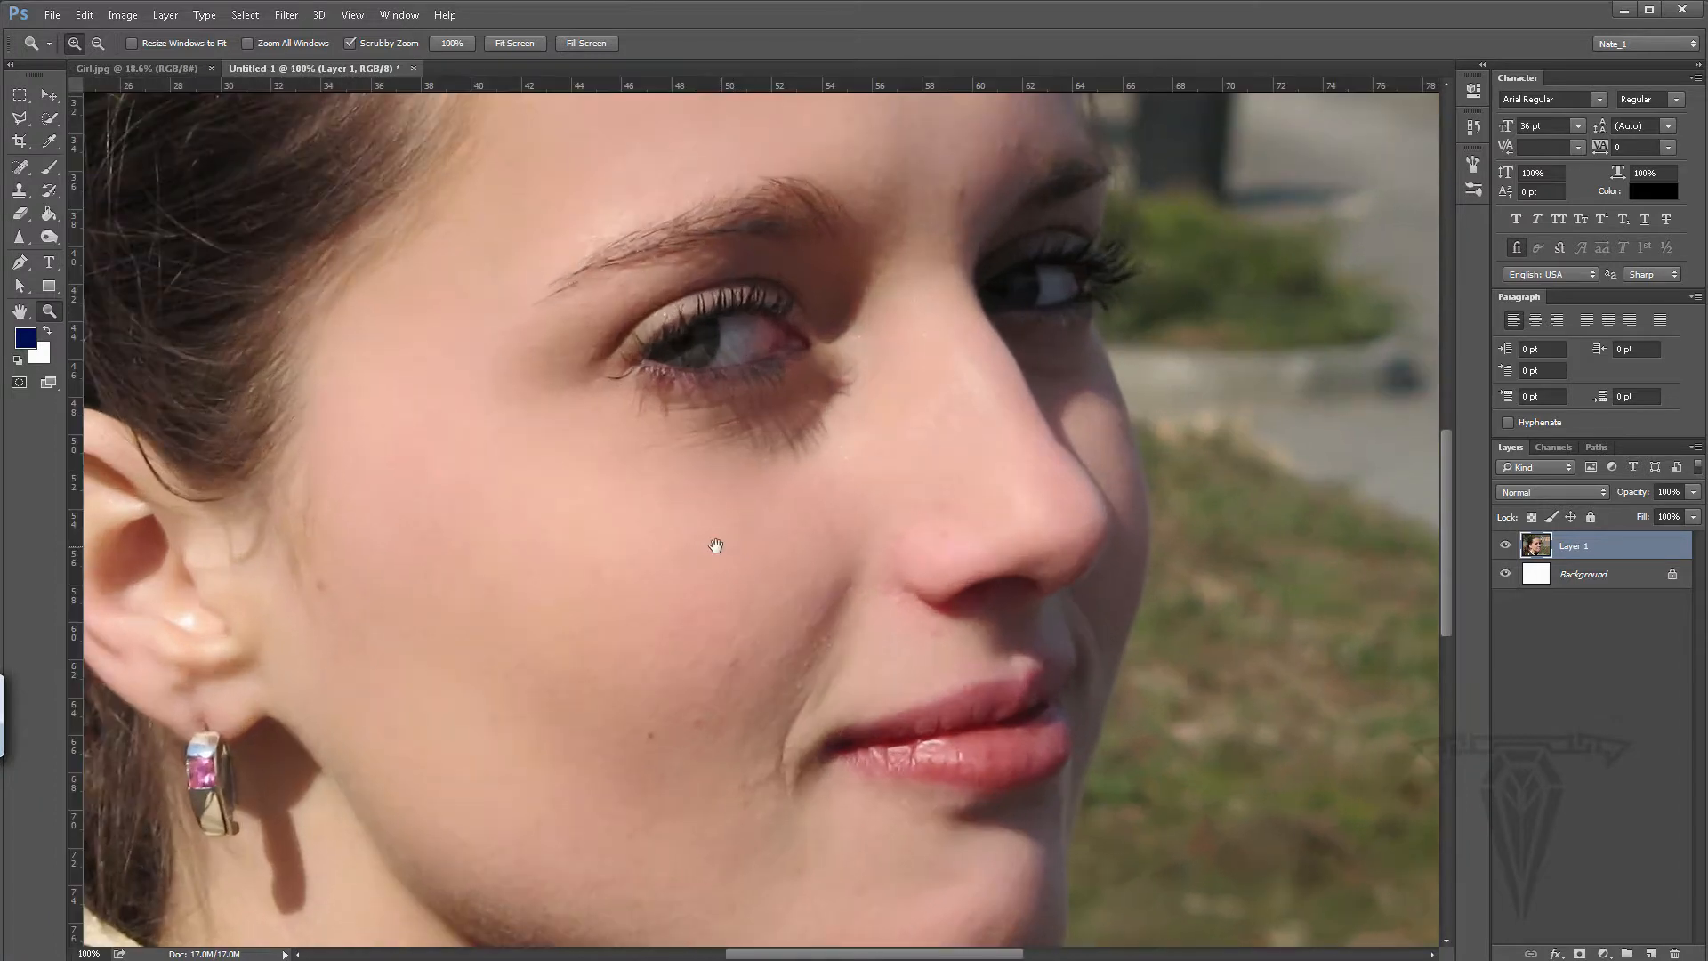
{"action": "left_click_drag", "start_coordinate": [717, 542], "coordinate": [810, 508]}
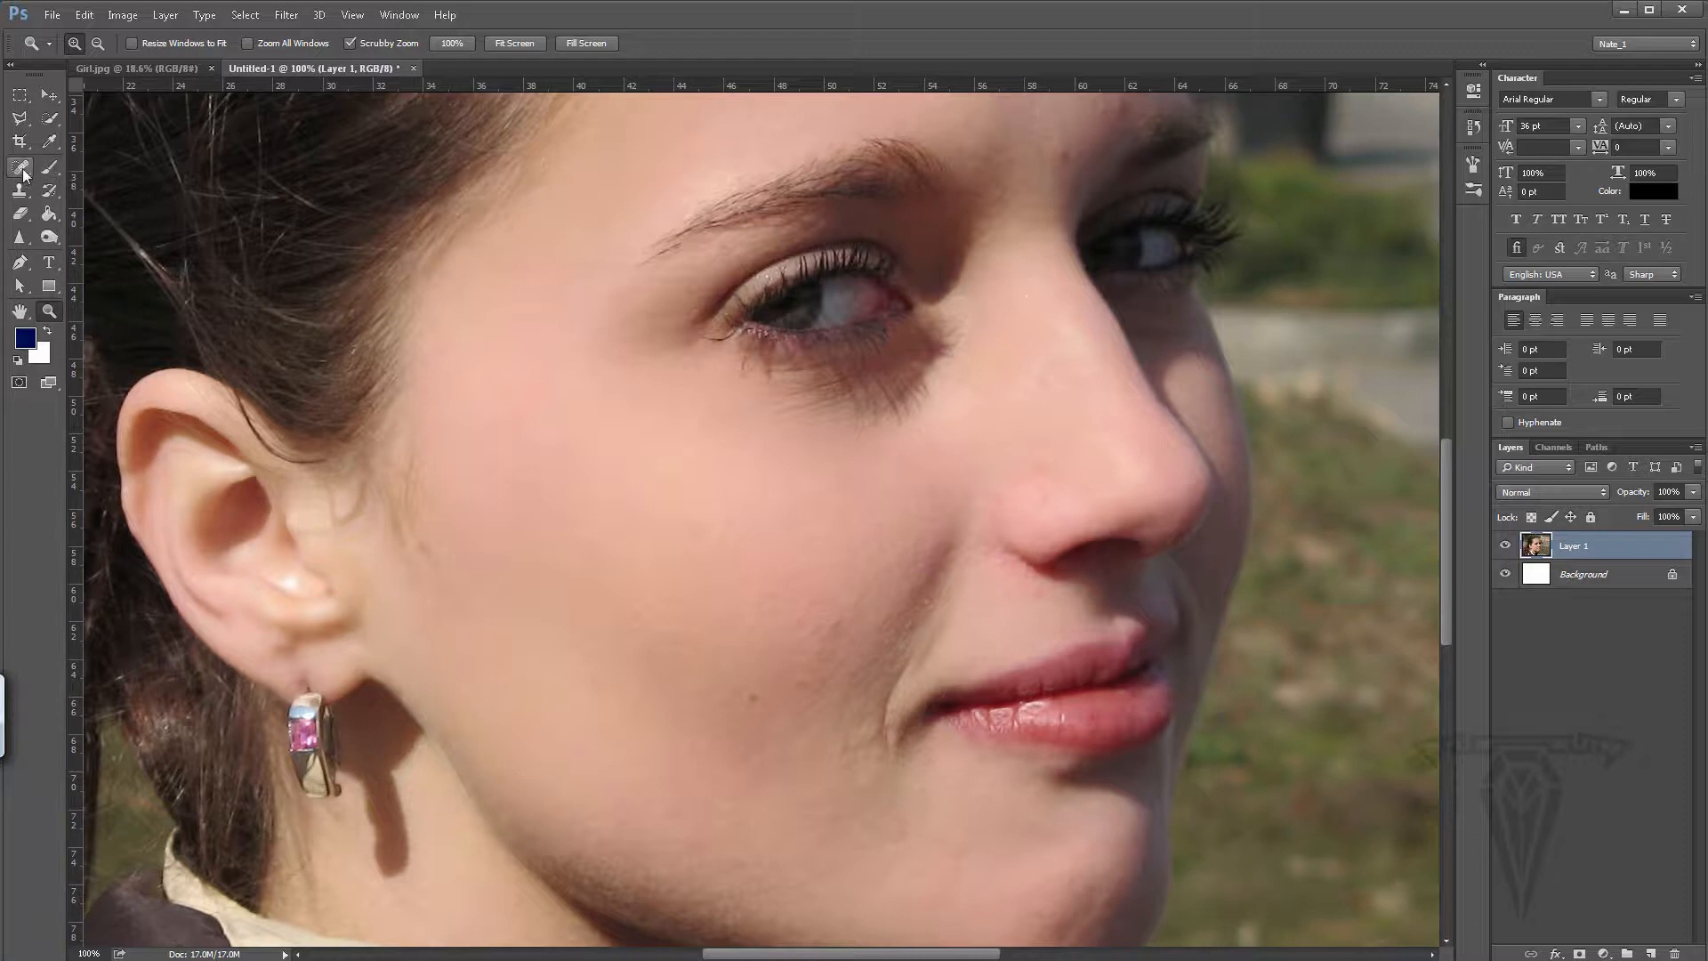
{"action": "mouse_move", "coordinate": [25, 174]}
{"action": "left_mouse_down"}
{"action": "mouse_move", "coordinate": [89, 182]}
{"action": "mouse_move", "coordinate": [98, 227]}
{"action": "mouse_move", "coordinate": [92, 166]}
{"action": "left_mouse_up"}
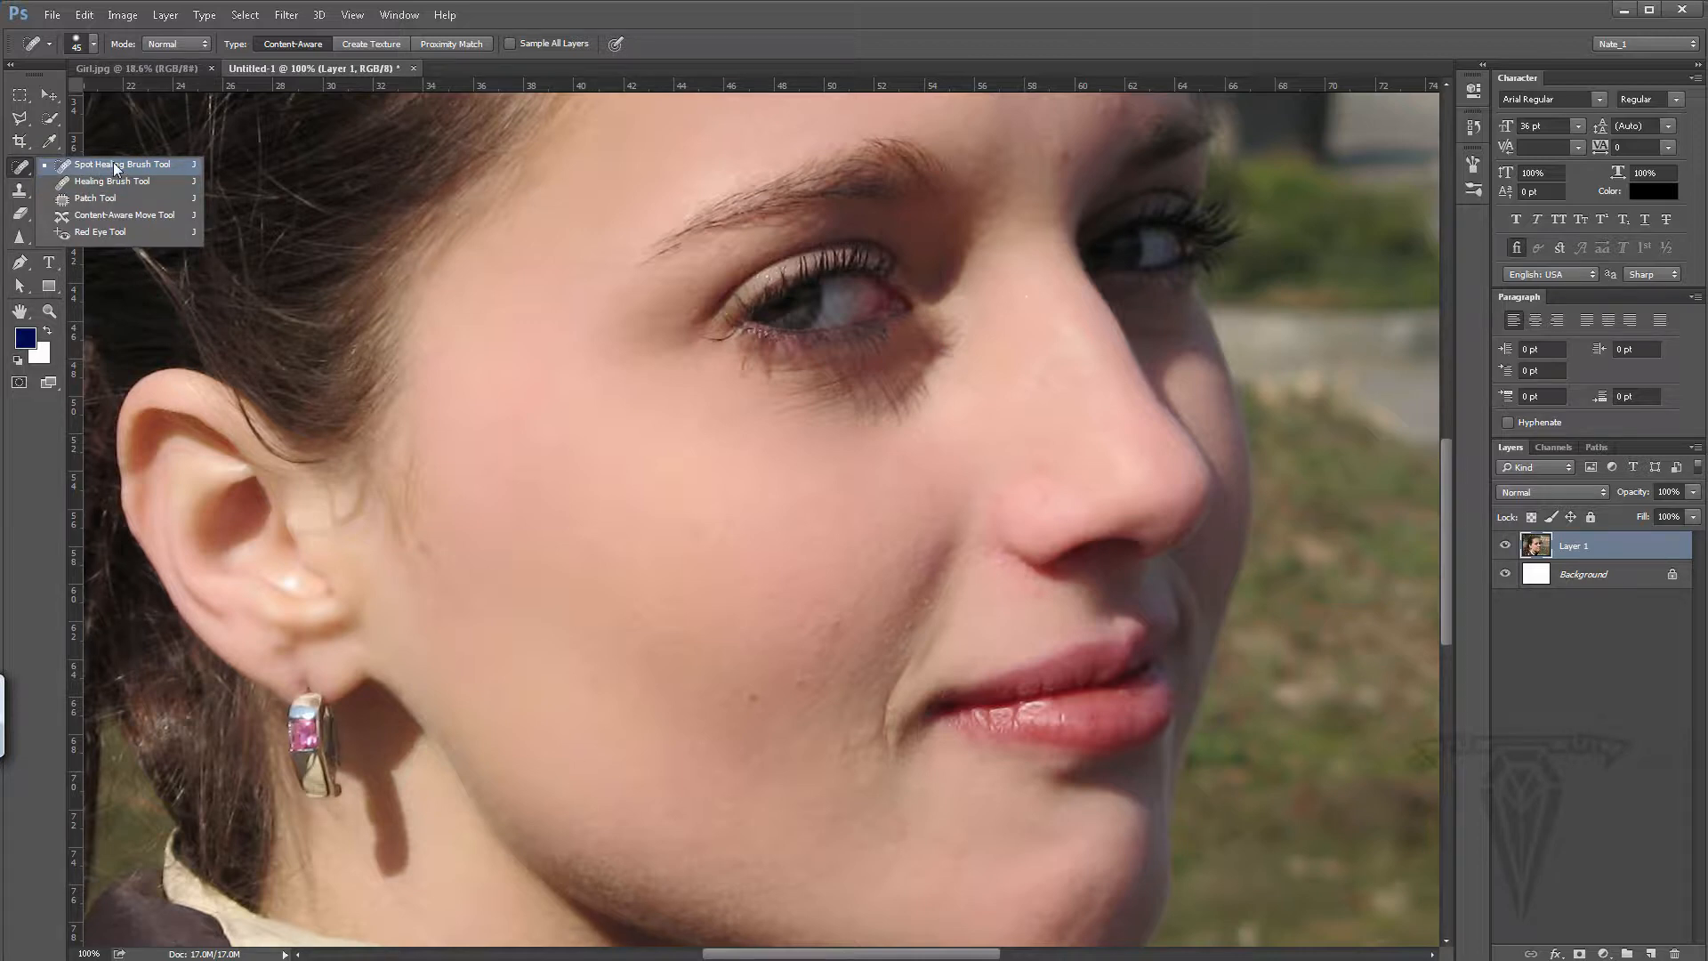
{"action": "left_click_drag", "start_coordinate": [114, 169], "coordinate": [114, 169]}
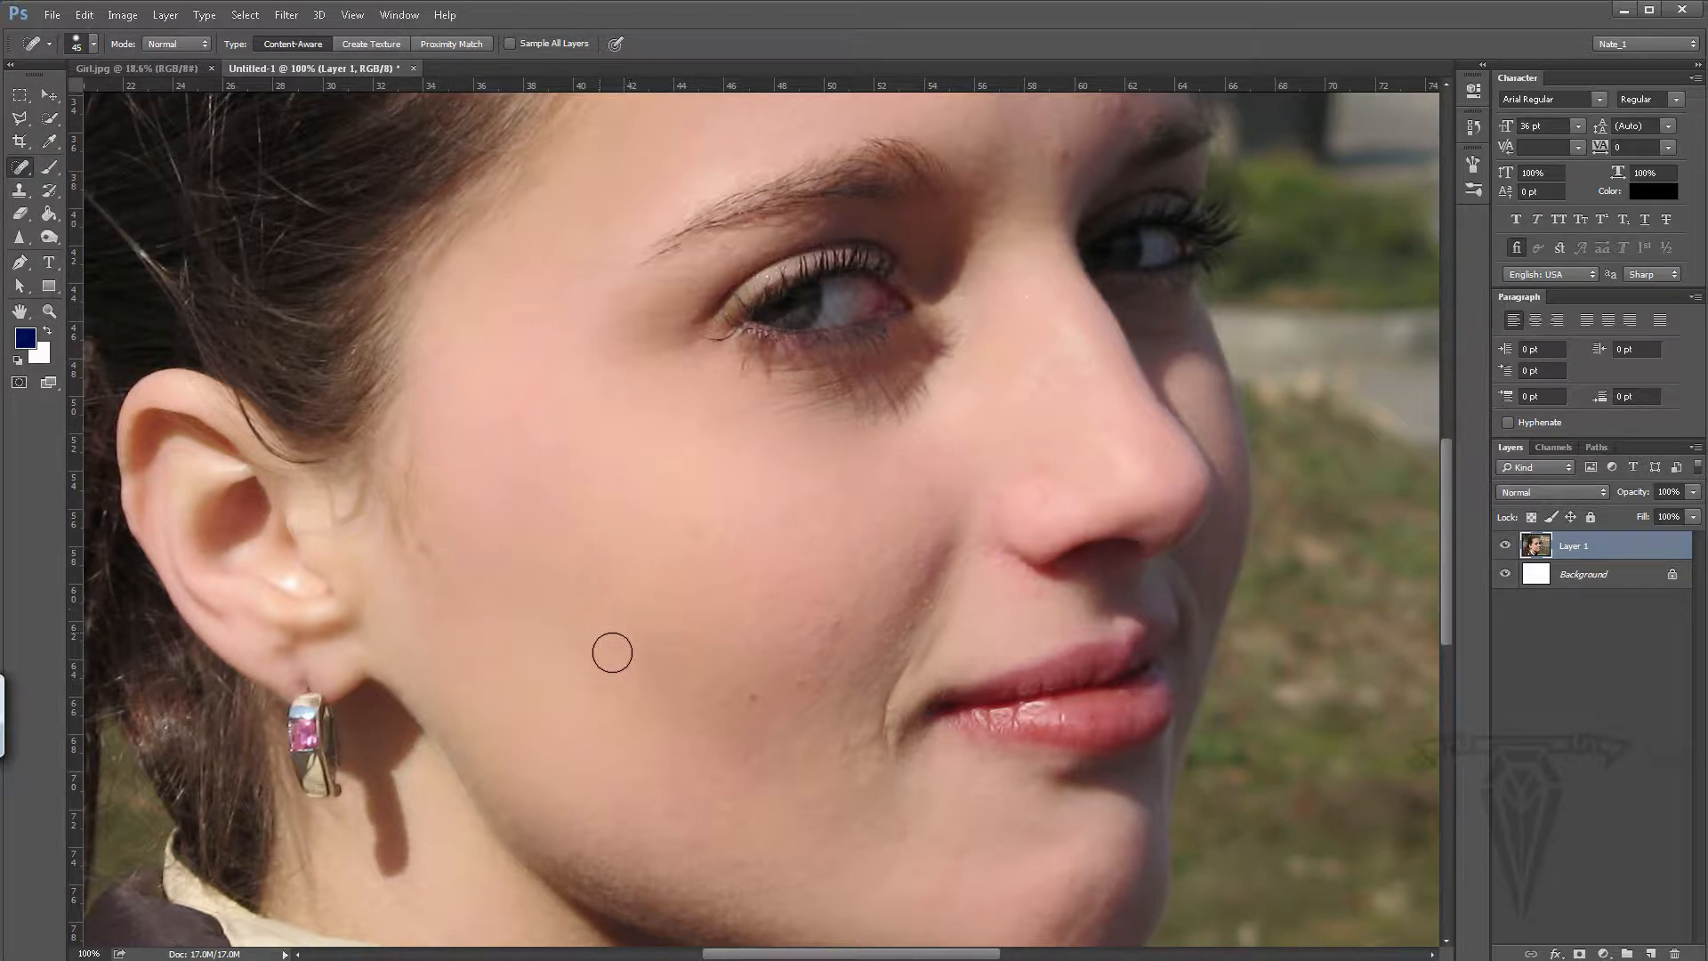
{"action": "left_click", "coordinate": [756, 699]}
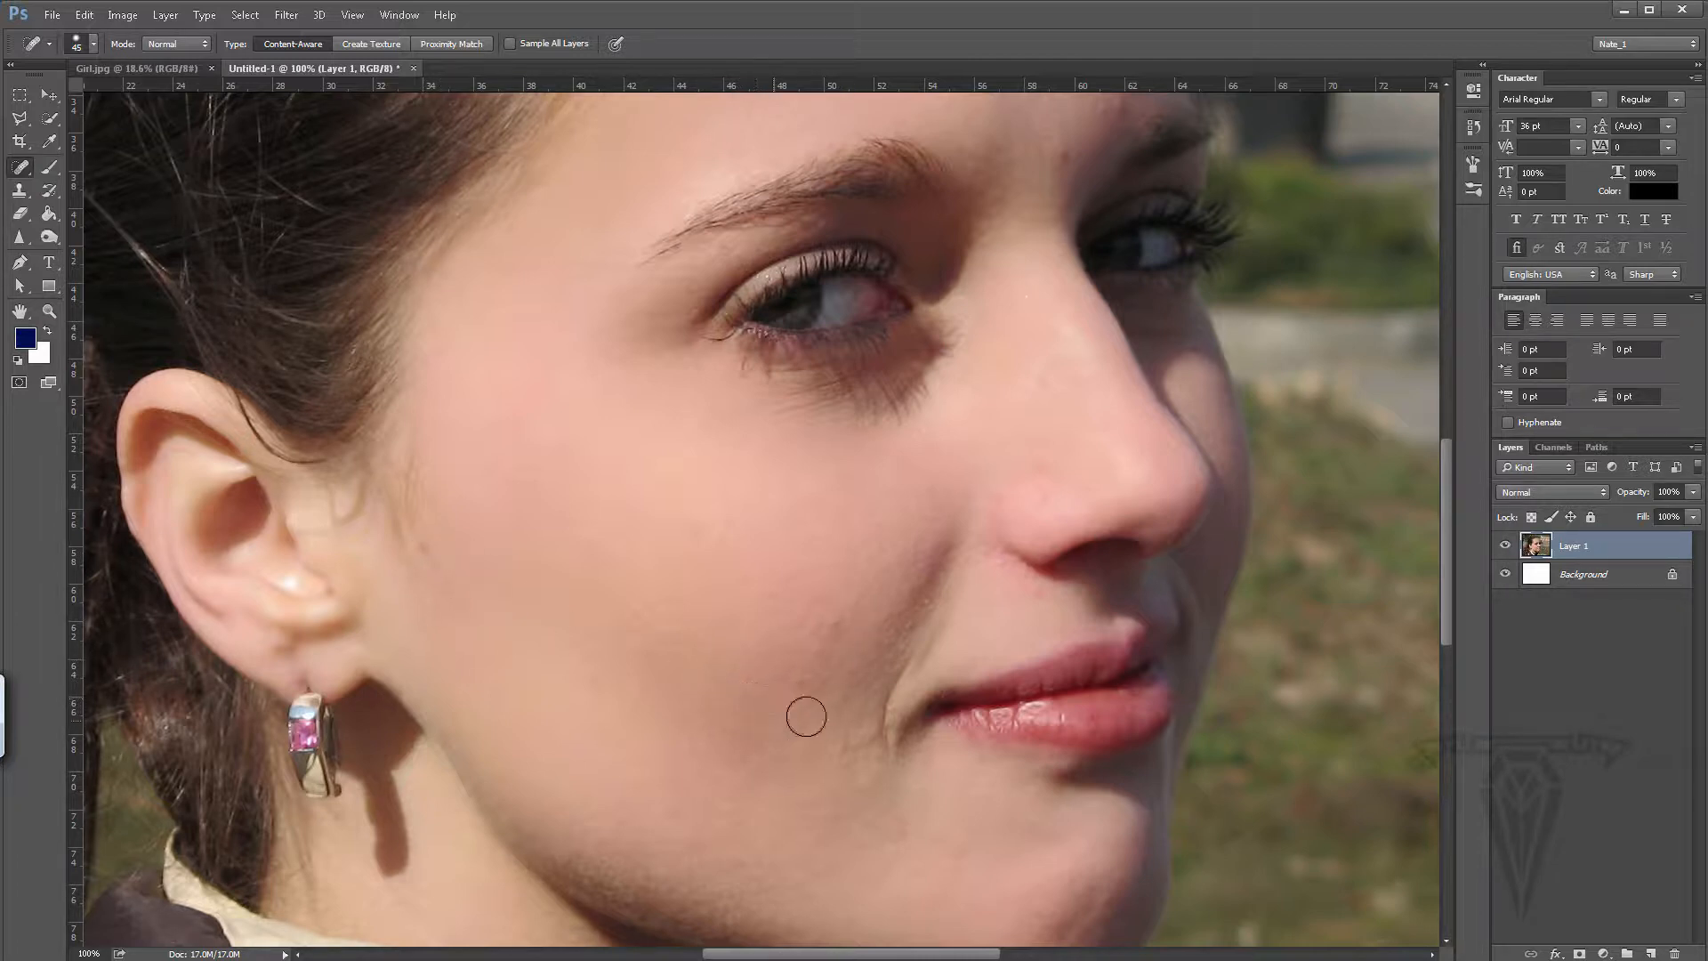
{"action": "left_click", "coordinate": [425, 547]}
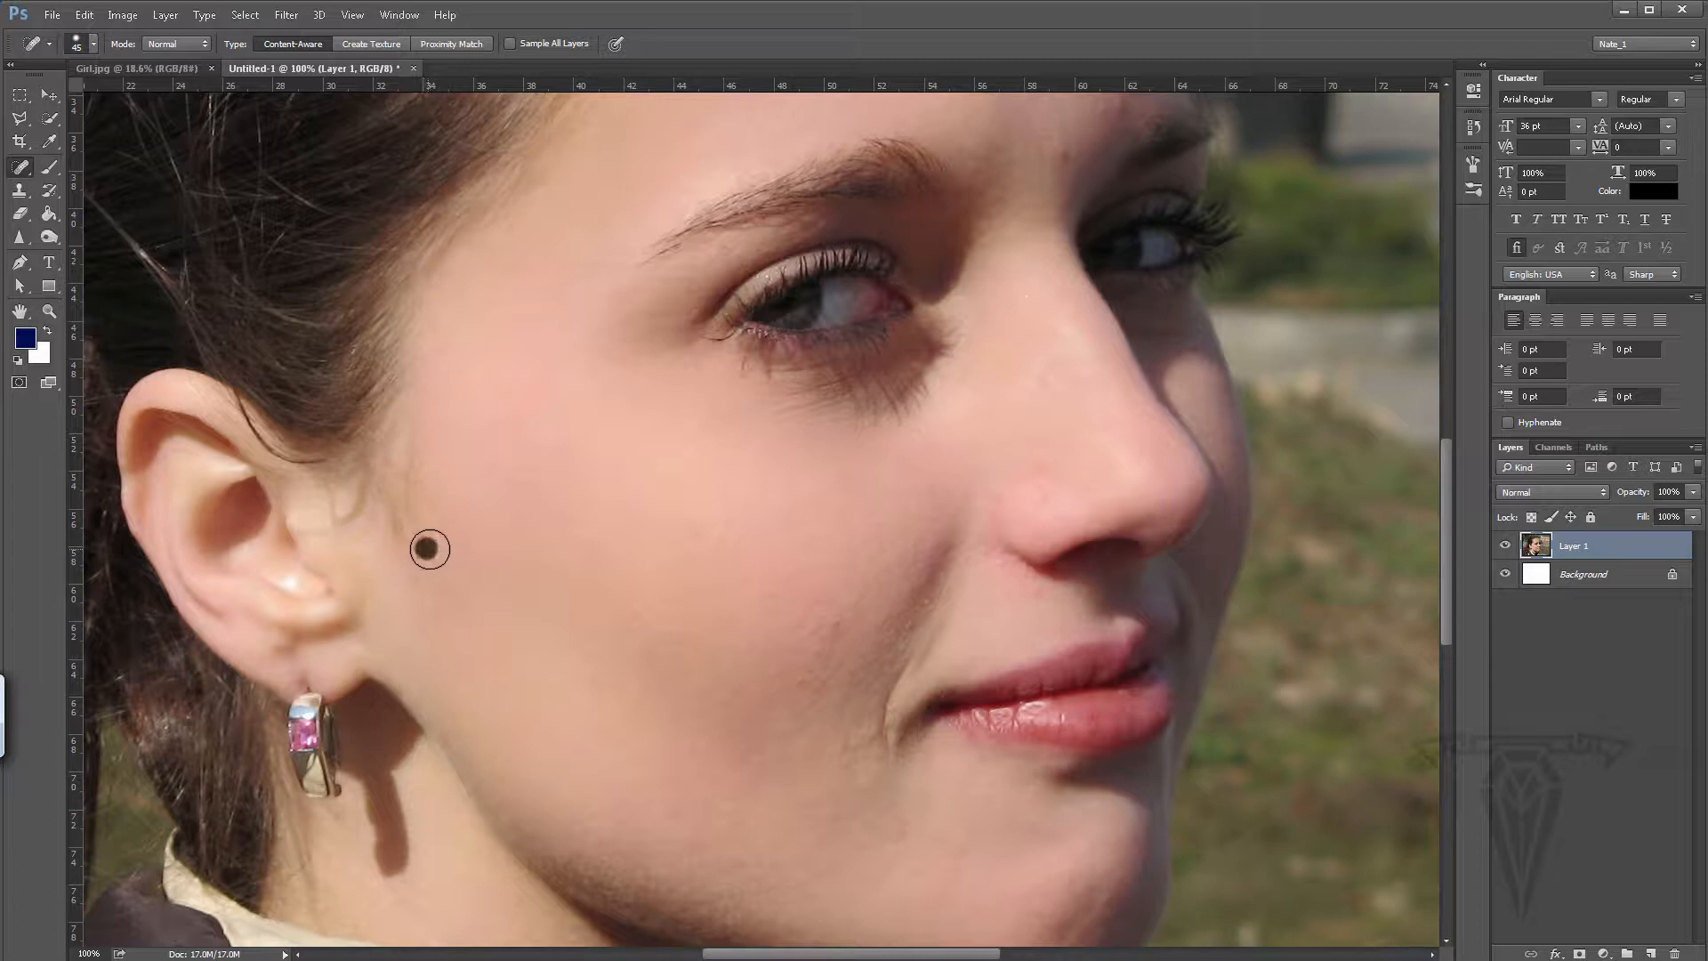
- Heal the small blemishes on the cheek near the smile line, above the upper lip and beside the nostril
{"action": "left_click", "coordinate": [841, 621]}
{"action": "left_click", "coordinate": [798, 683]}
{"action": "left_click", "coordinate": [929, 594]}
{"action": "left_click", "coordinate": [906, 624]}
{"action": "left_click", "coordinate": [935, 614]}
{"action": "left_click", "coordinate": [1037, 590]}
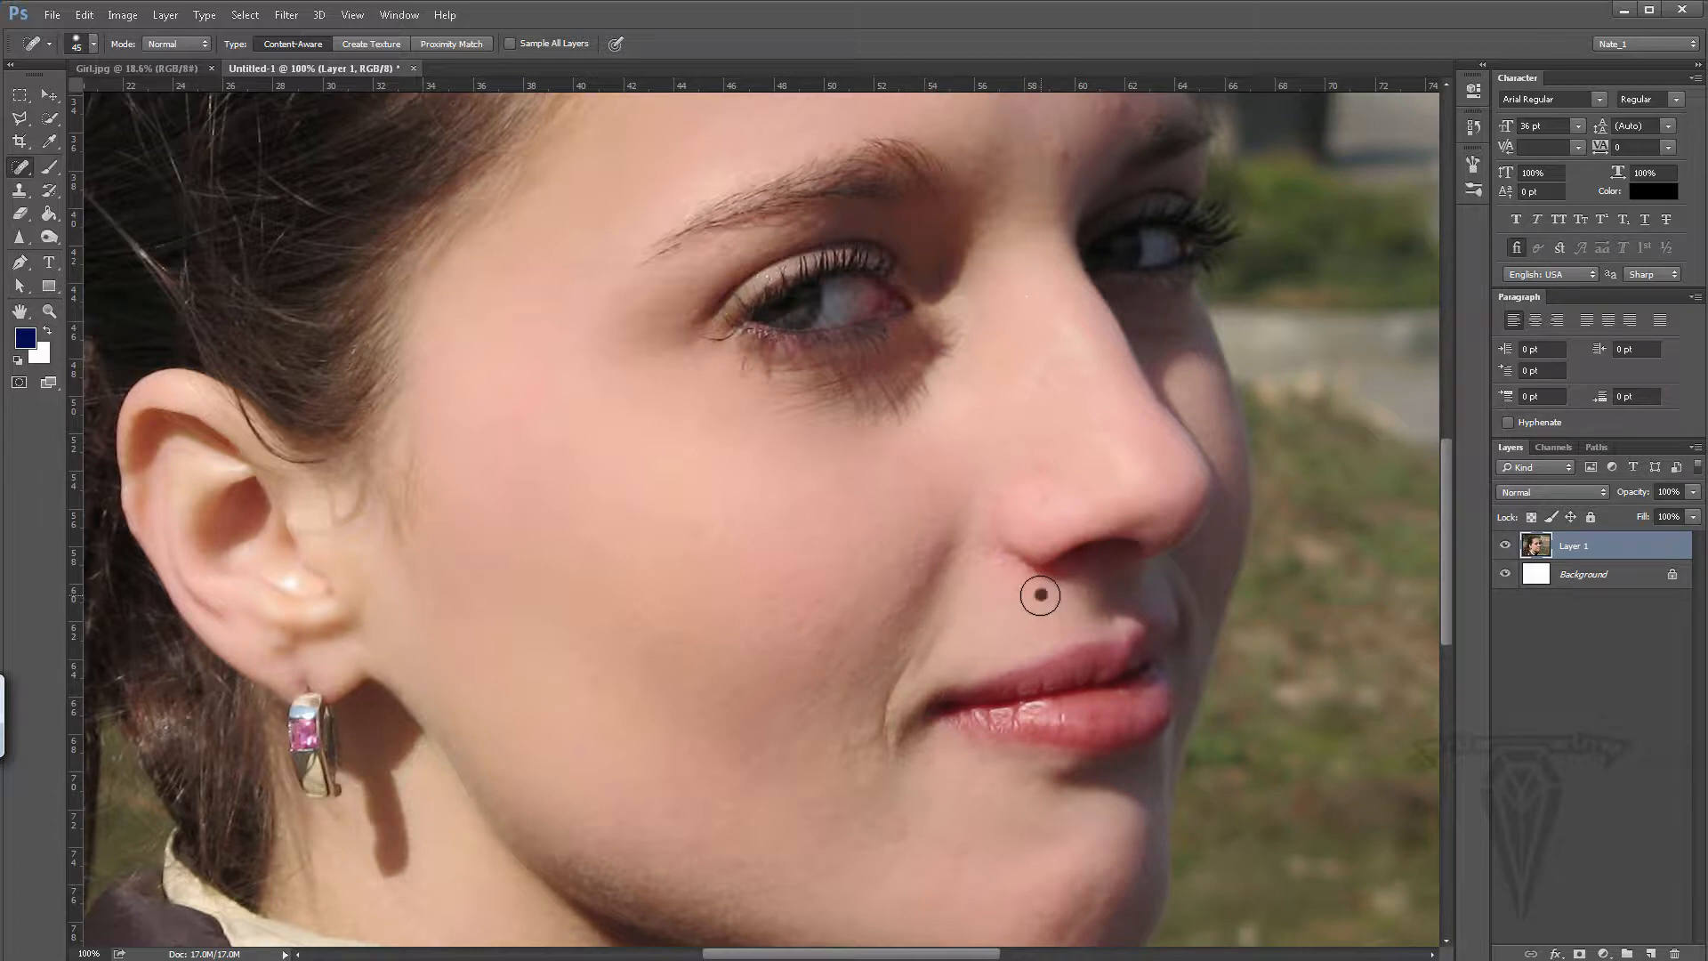
{"action": "left_click", "coordinate": [997, 564]}
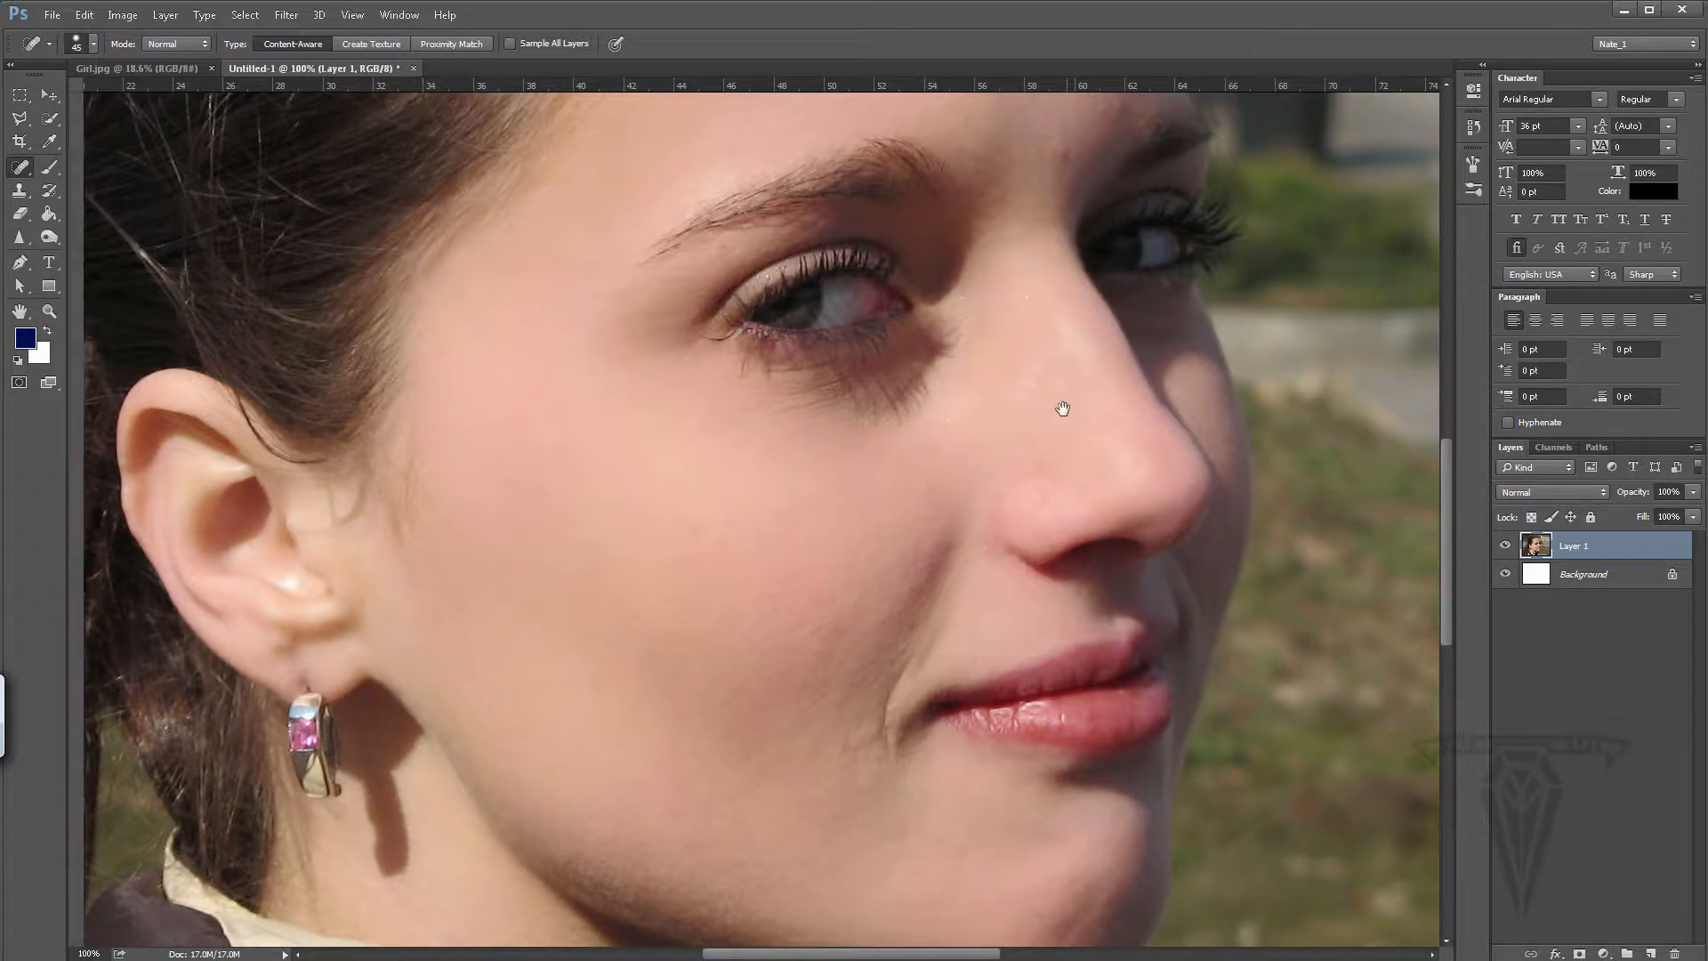
- Heal the blemishes between the eyebrows, above the far eyebrow and on the forehead
{"action": "left_click_drag", "start_coordinate": [1062, 408], "coordinate": [1047, 594]}
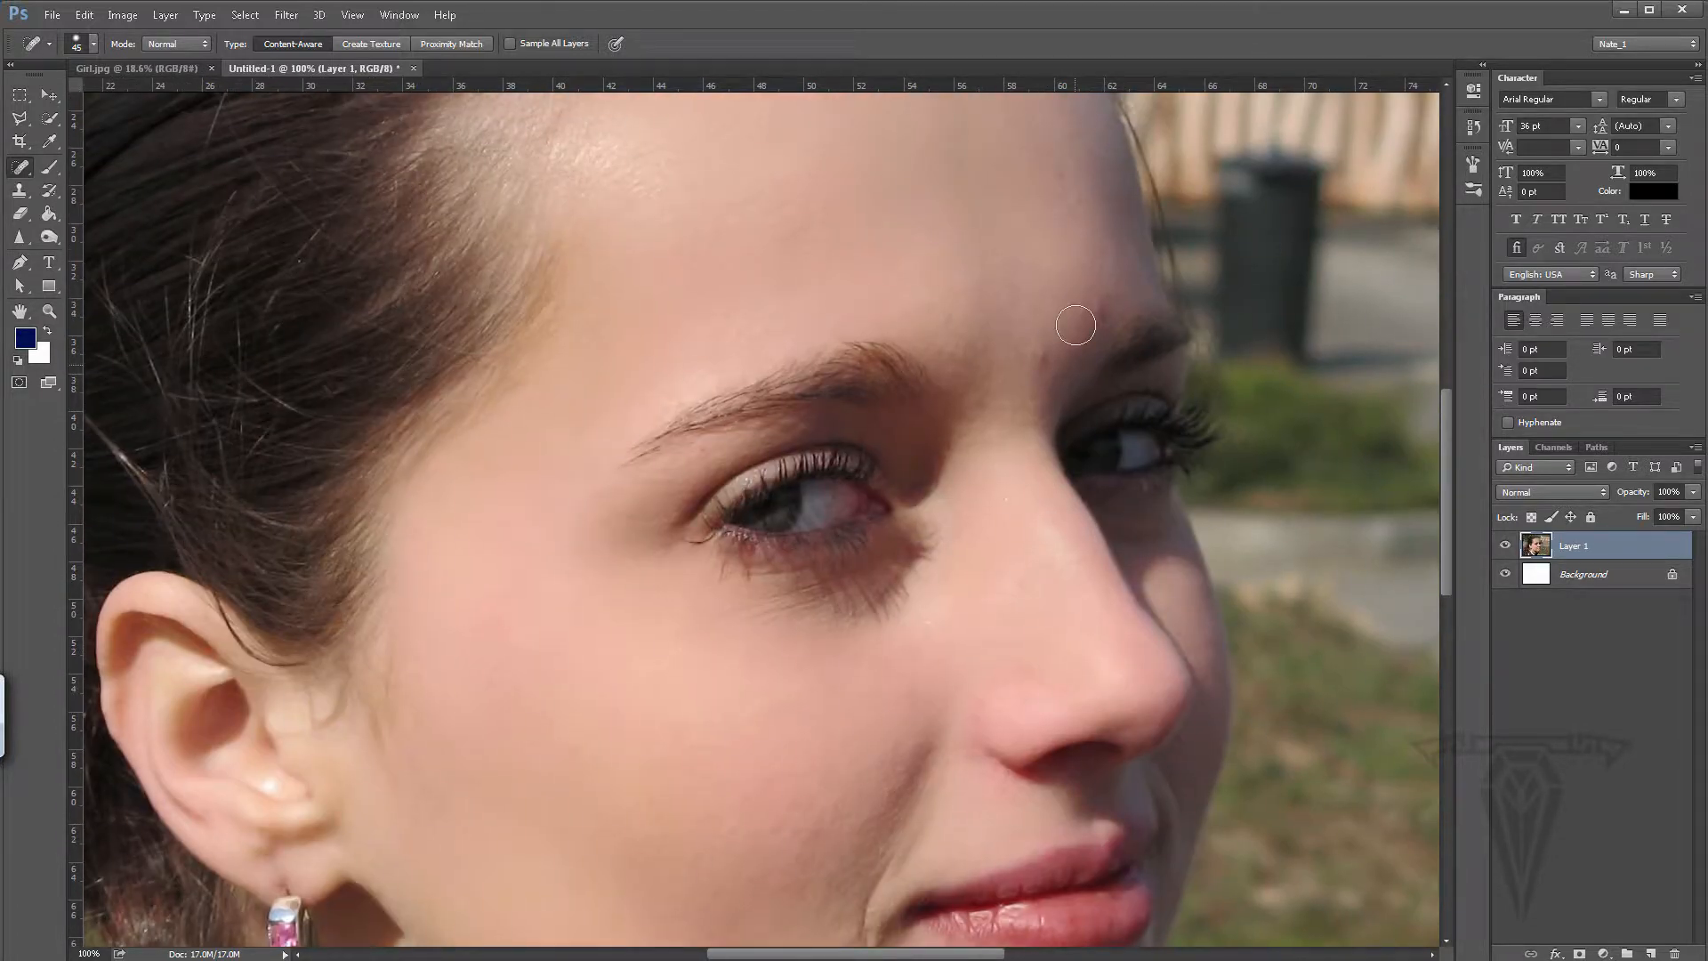
{"action": "left_click", "coordinate": [1043, 356]}
{"action": "left_click", "coordinate": [1104, 310]}
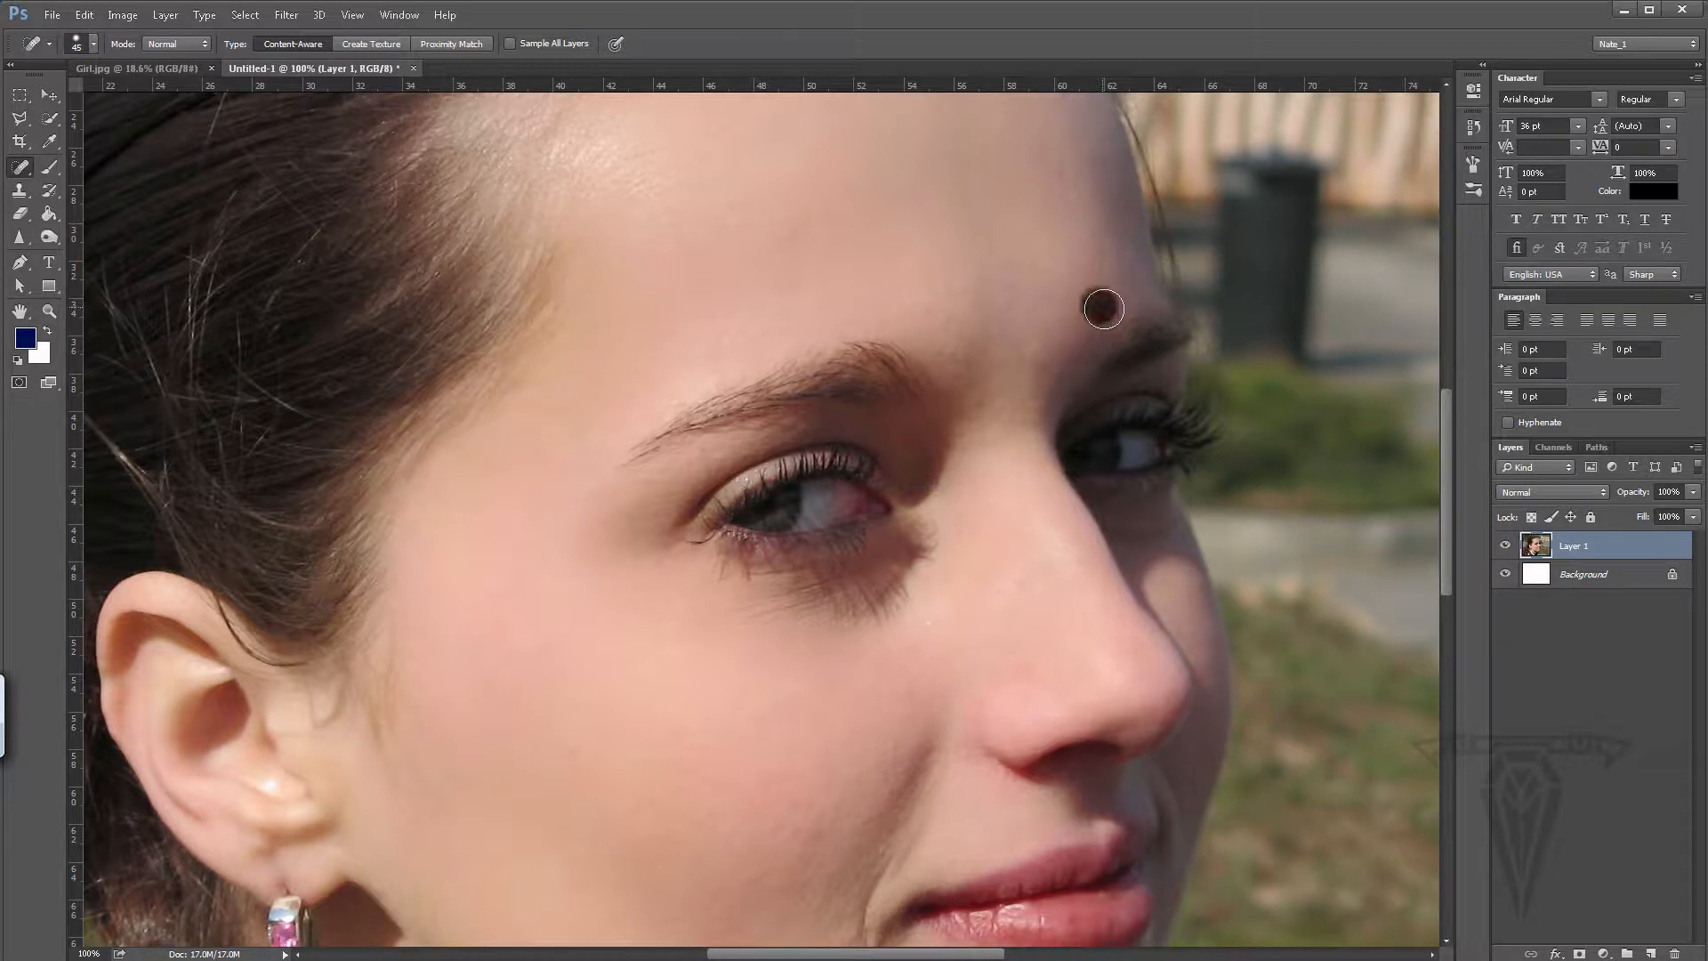
{"action": "left_click", "coordinate": [1059, 172]}
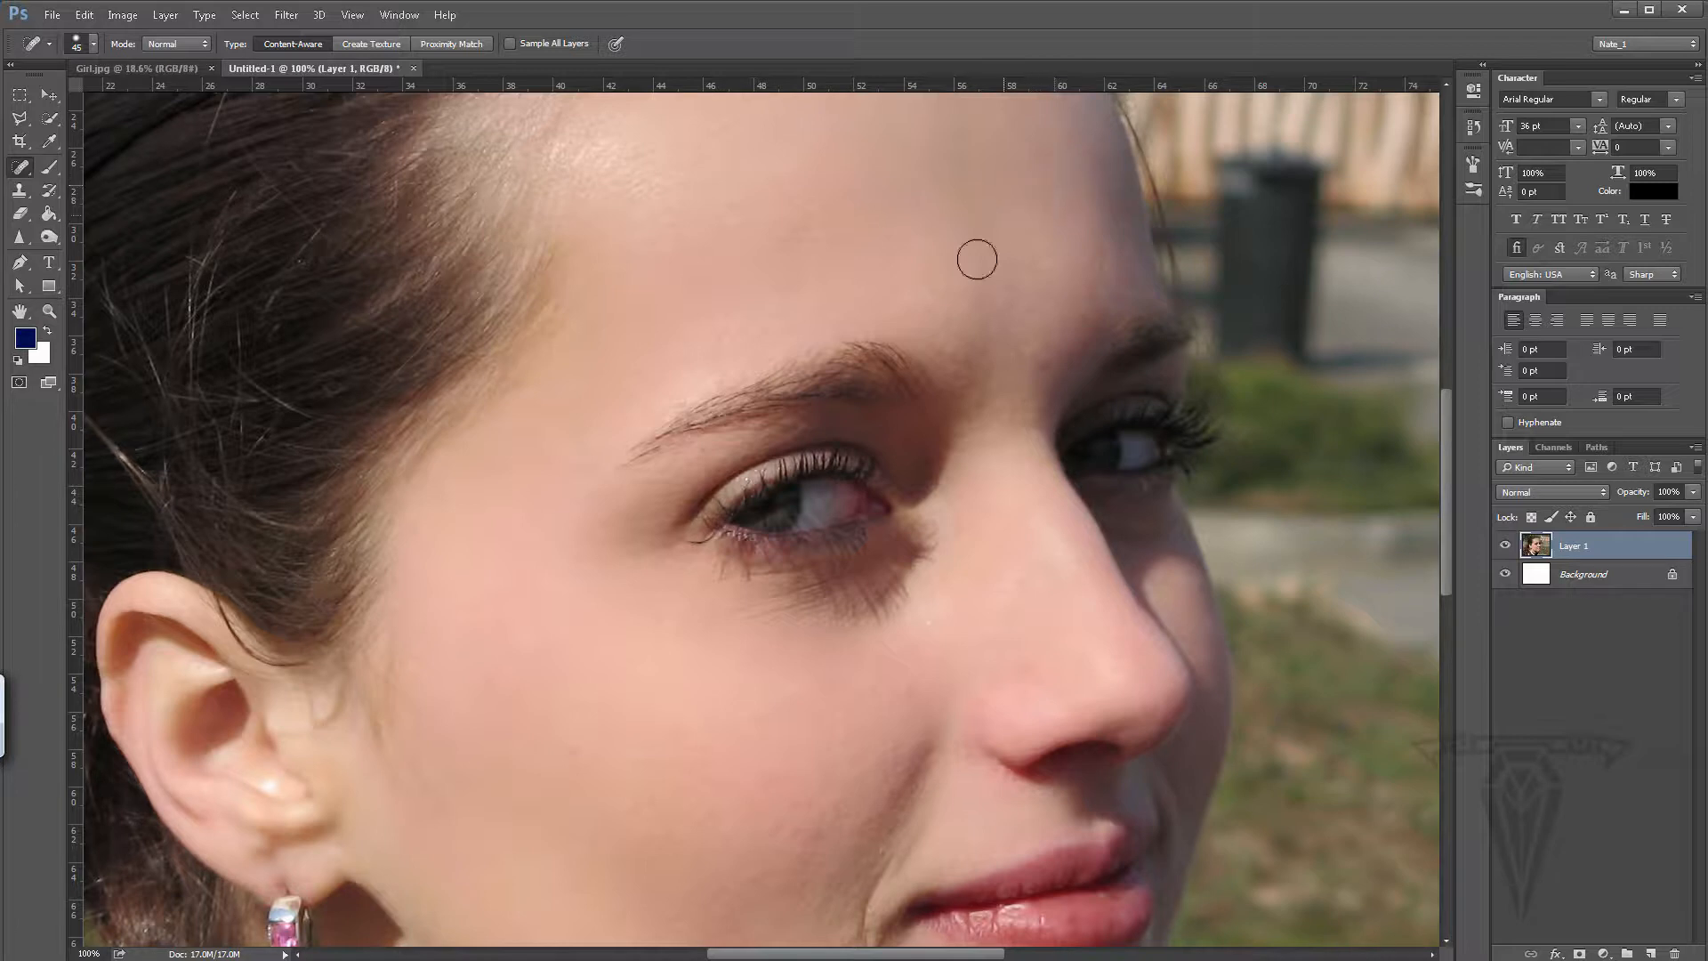
- Look over the retouched face and step the history back to the Paste state to compare it with the original photo
{"action": "left_click_drag", "start_coordinate": [820, 576], "coordinate": [873, 385]}
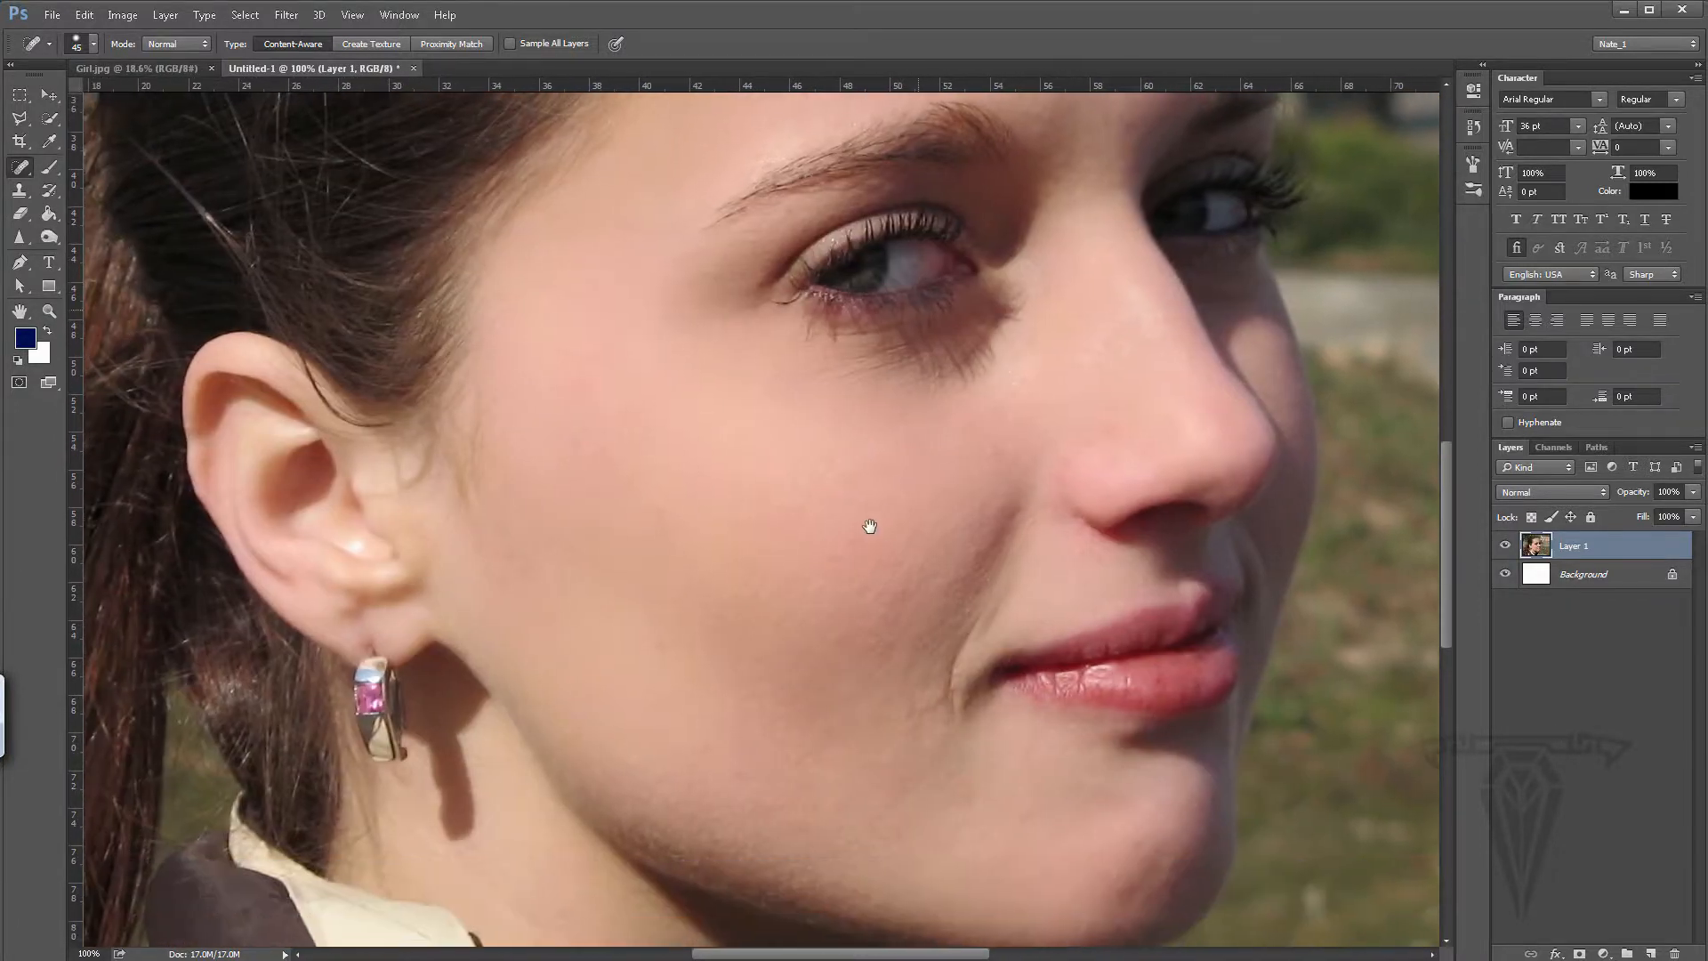
{"action": "left_click_drag", "start_coordinate": [870, 526], "coordinate": [776, 660]}
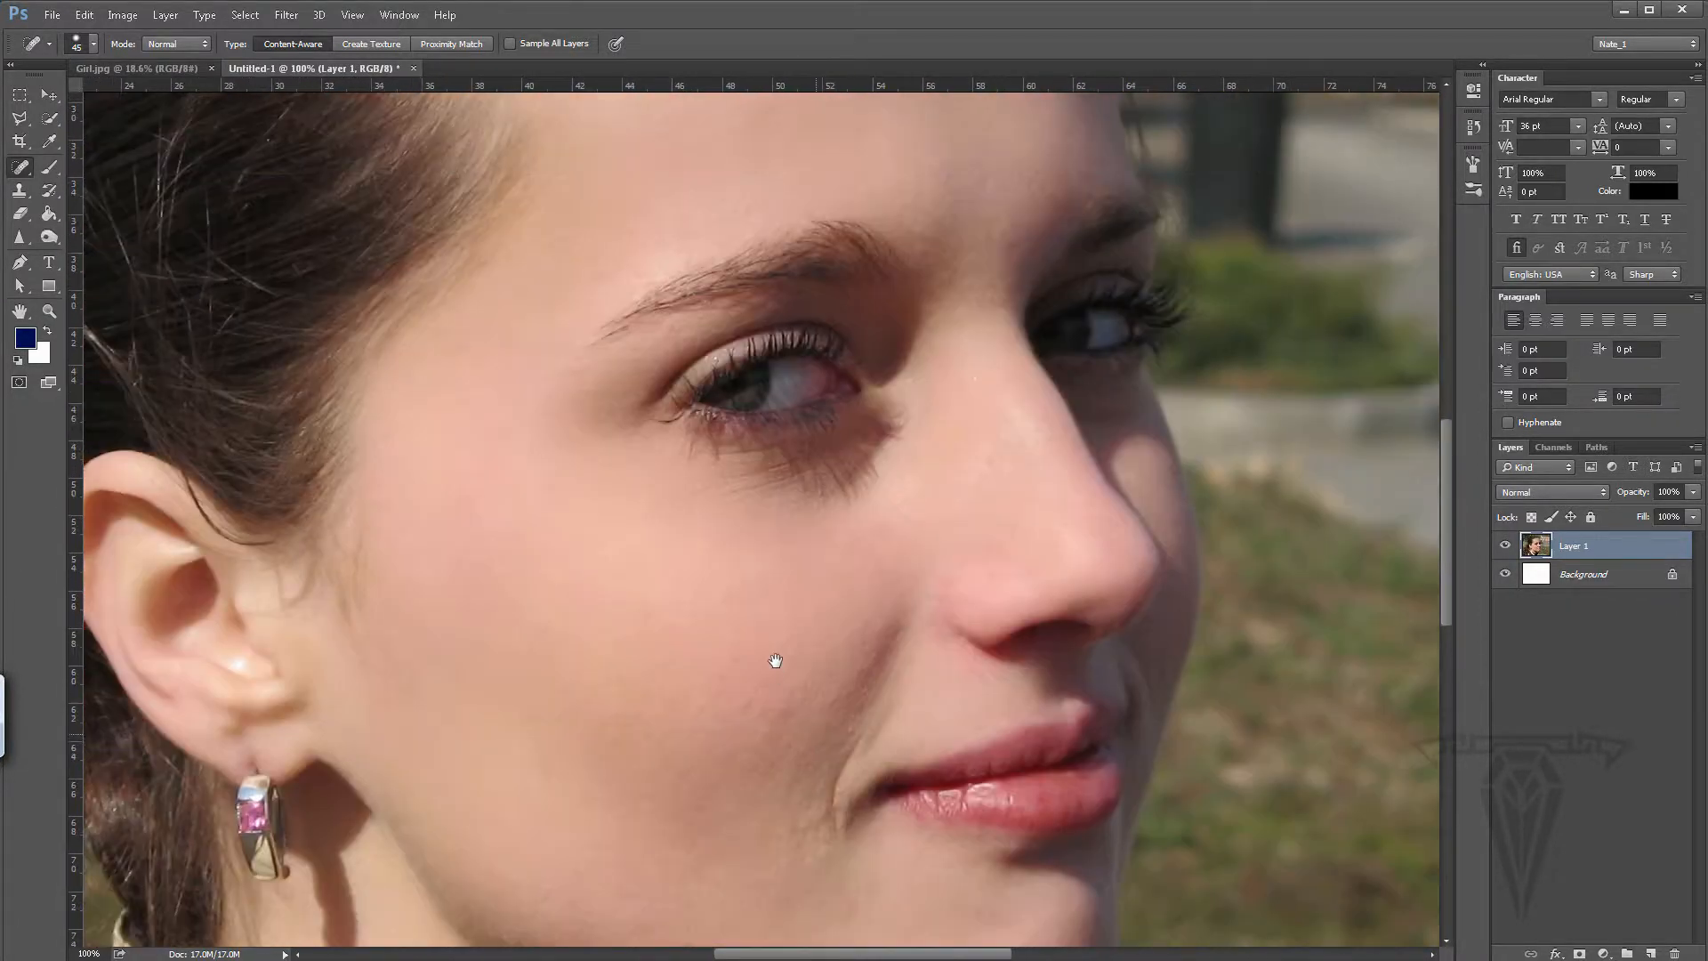
{"action": "mouse_move", "coordinate": [754, 285]}
{"action": "left_mouse_down"}
{"action": "mouse_move", "coordinate": [866, 446]}
{"action": "mouse_move", "coordinate": [805, 652]}
{"action": "mouse_move", "coordinate": [800, 507]}
{"action": "mouse_move", "coordinate": [855, 456]}
{"action": "mouse_move", "coordinate": [869, 488]}
{"action": "mouse_move", "coordinate": [786, 454]}
{"action": "mouse_move", "coordinate": [774, 412]}
{"action": "left_mouse_up"}
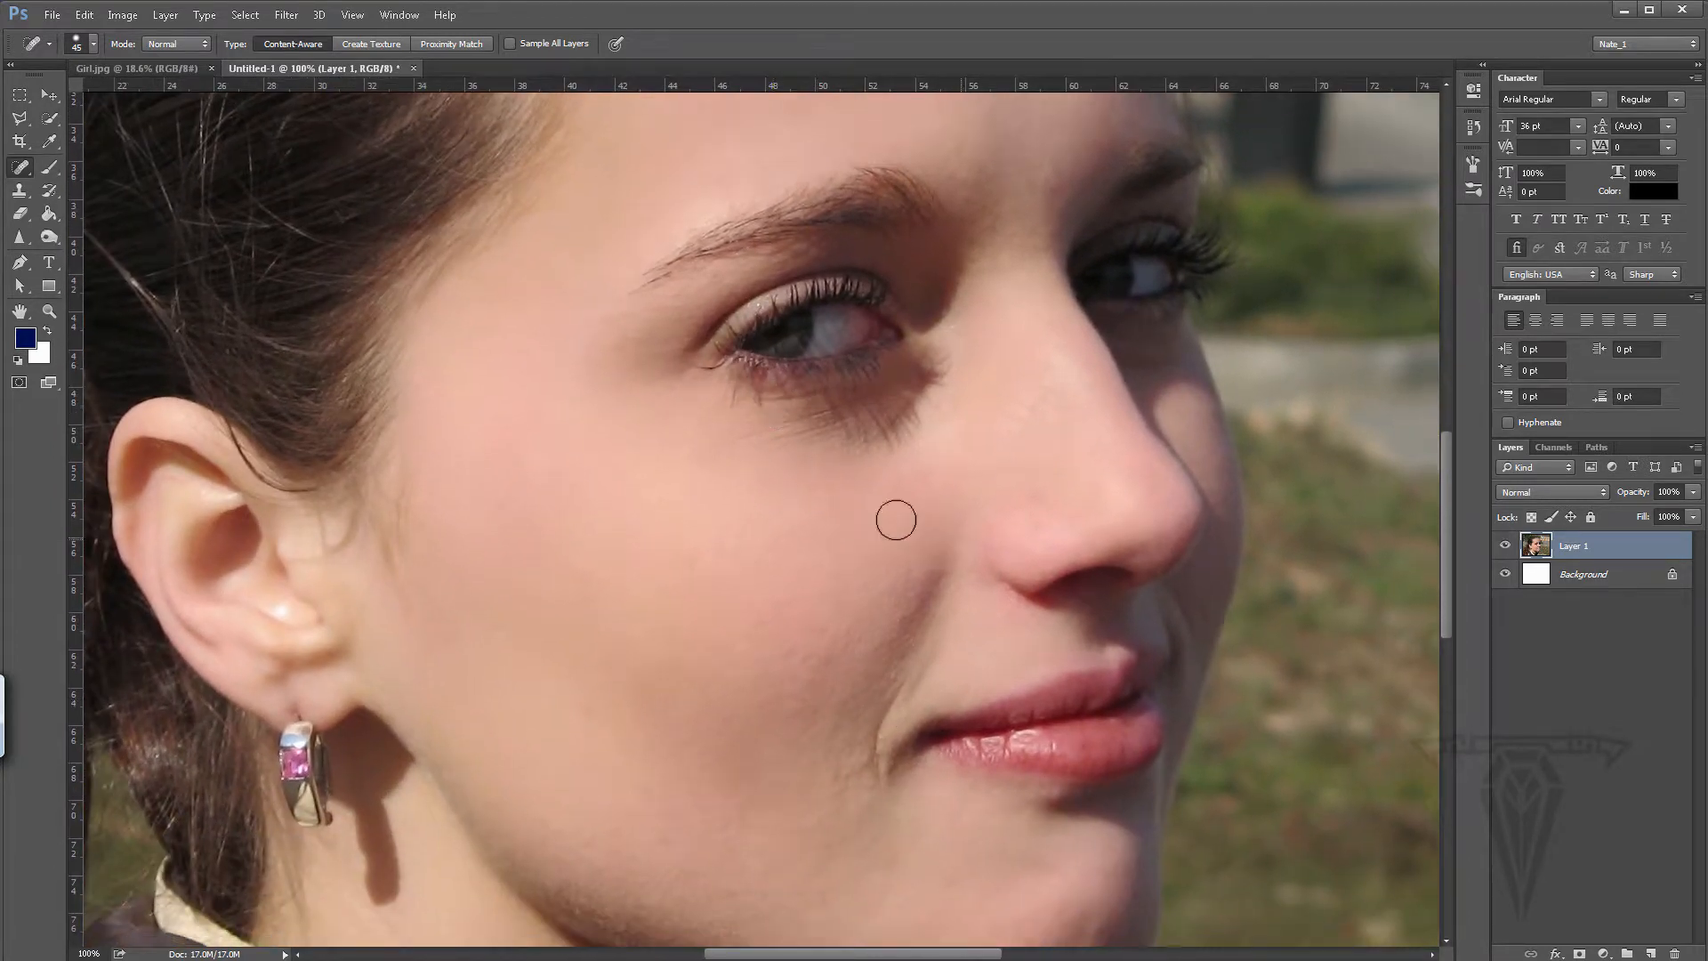
{"action": "left_click", "coordinate": [1473, 129]}
{"action": "left_click", "coordinate": [1341, 187]}
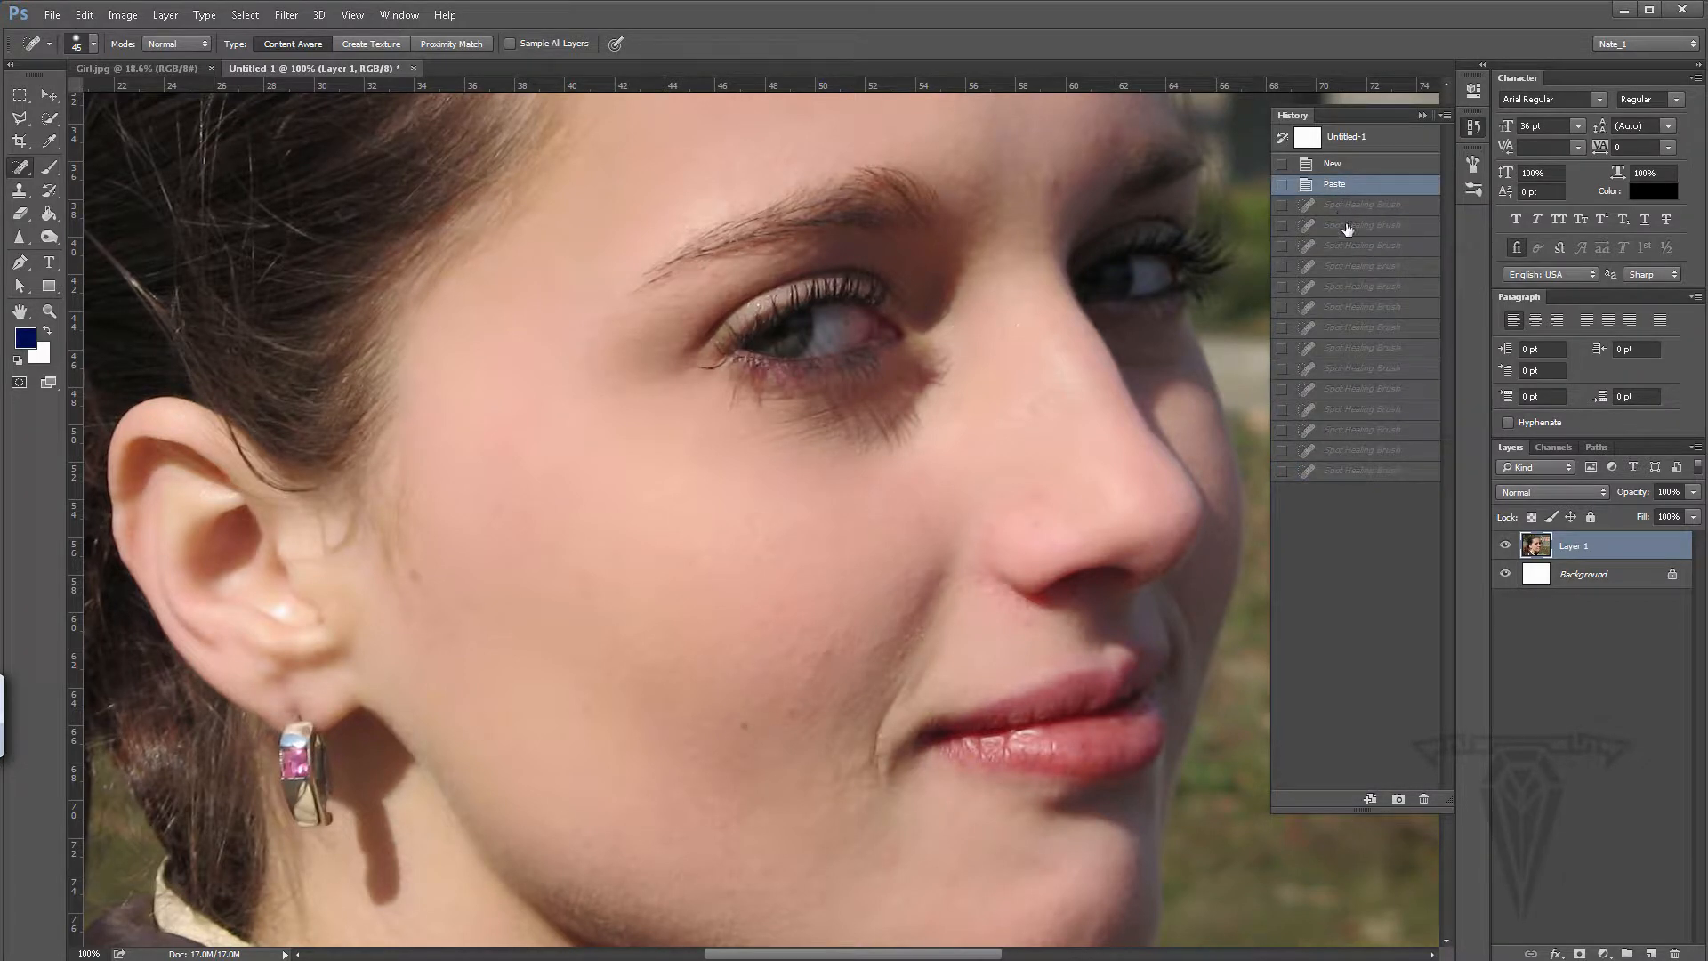
- Compare the healed face with the Paste state, restore the last Spot Healing Brush state and fit the whole image on screen
{"action": "left_click", "coordinate": [1328, 471]}
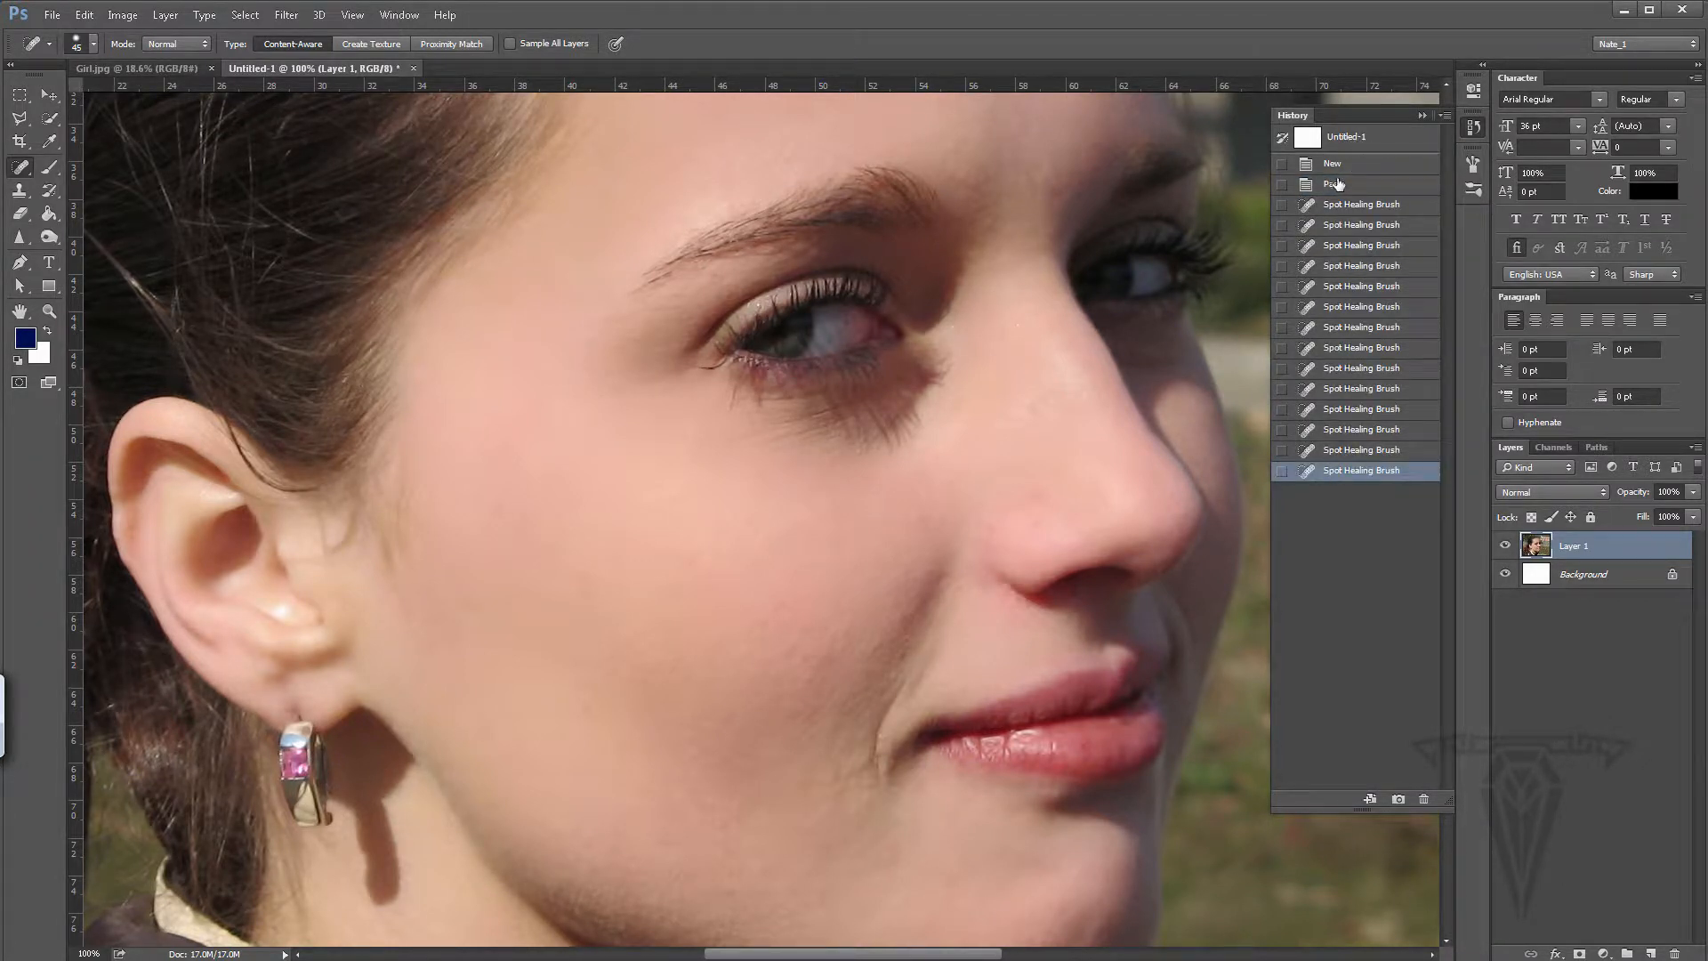
{"action": "left_click", "coordinate": [1337, 184]}
{"action": "left_click", "coordinate": [1339, 476]}
{"action": "double_click", "coordinate": [21, 311]}
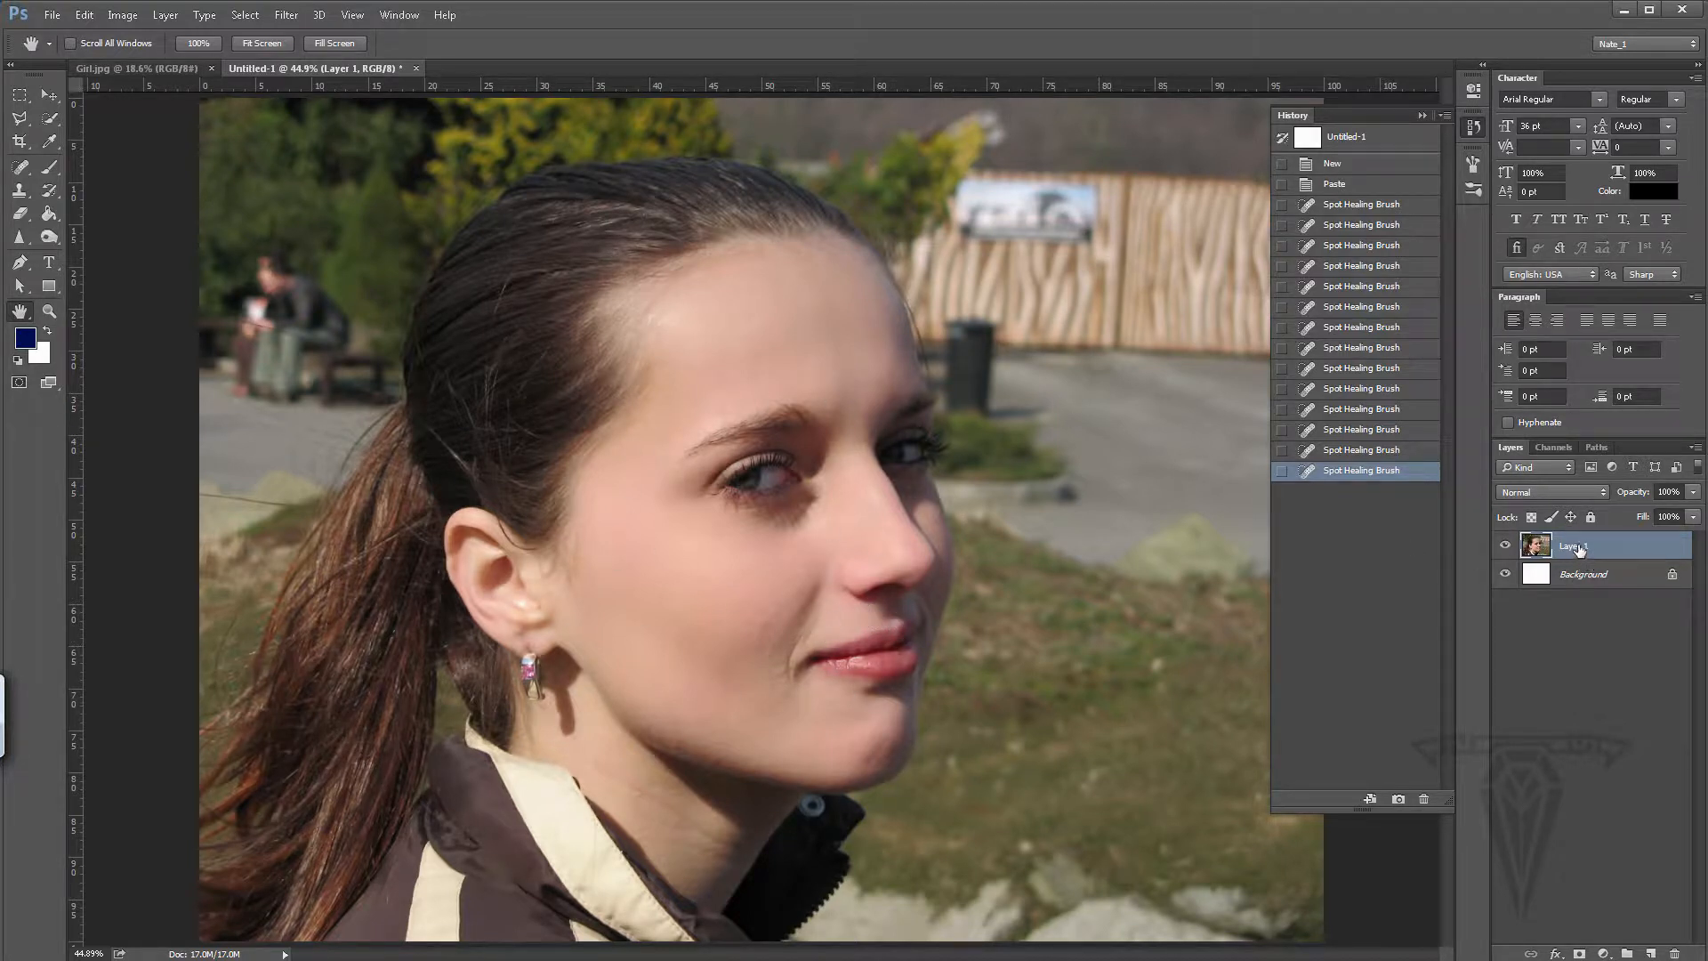
- Duplicate the retouched Layer 1 and look at the Girl.jpg portrait before returning to Untitled-1
{"action": "left_click_drag", "start_coordinate": [1579, 548], "coordinate": [1648, 952]}
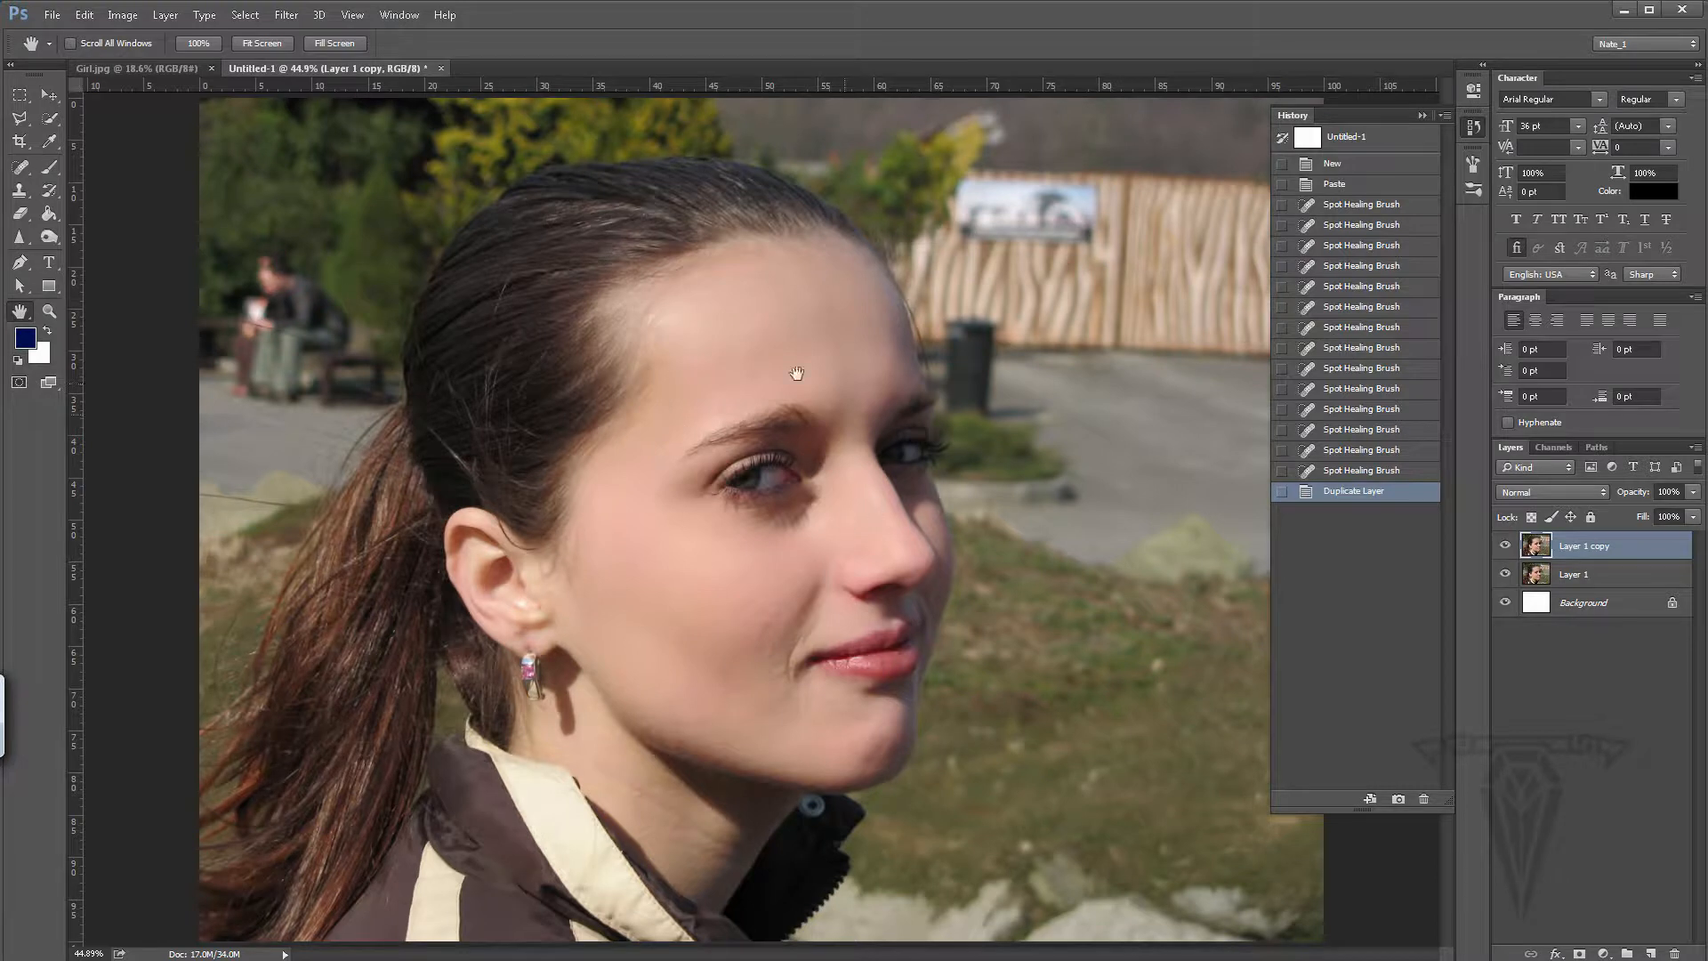
{"action": "left_click", "coordinate": [127, 68]}
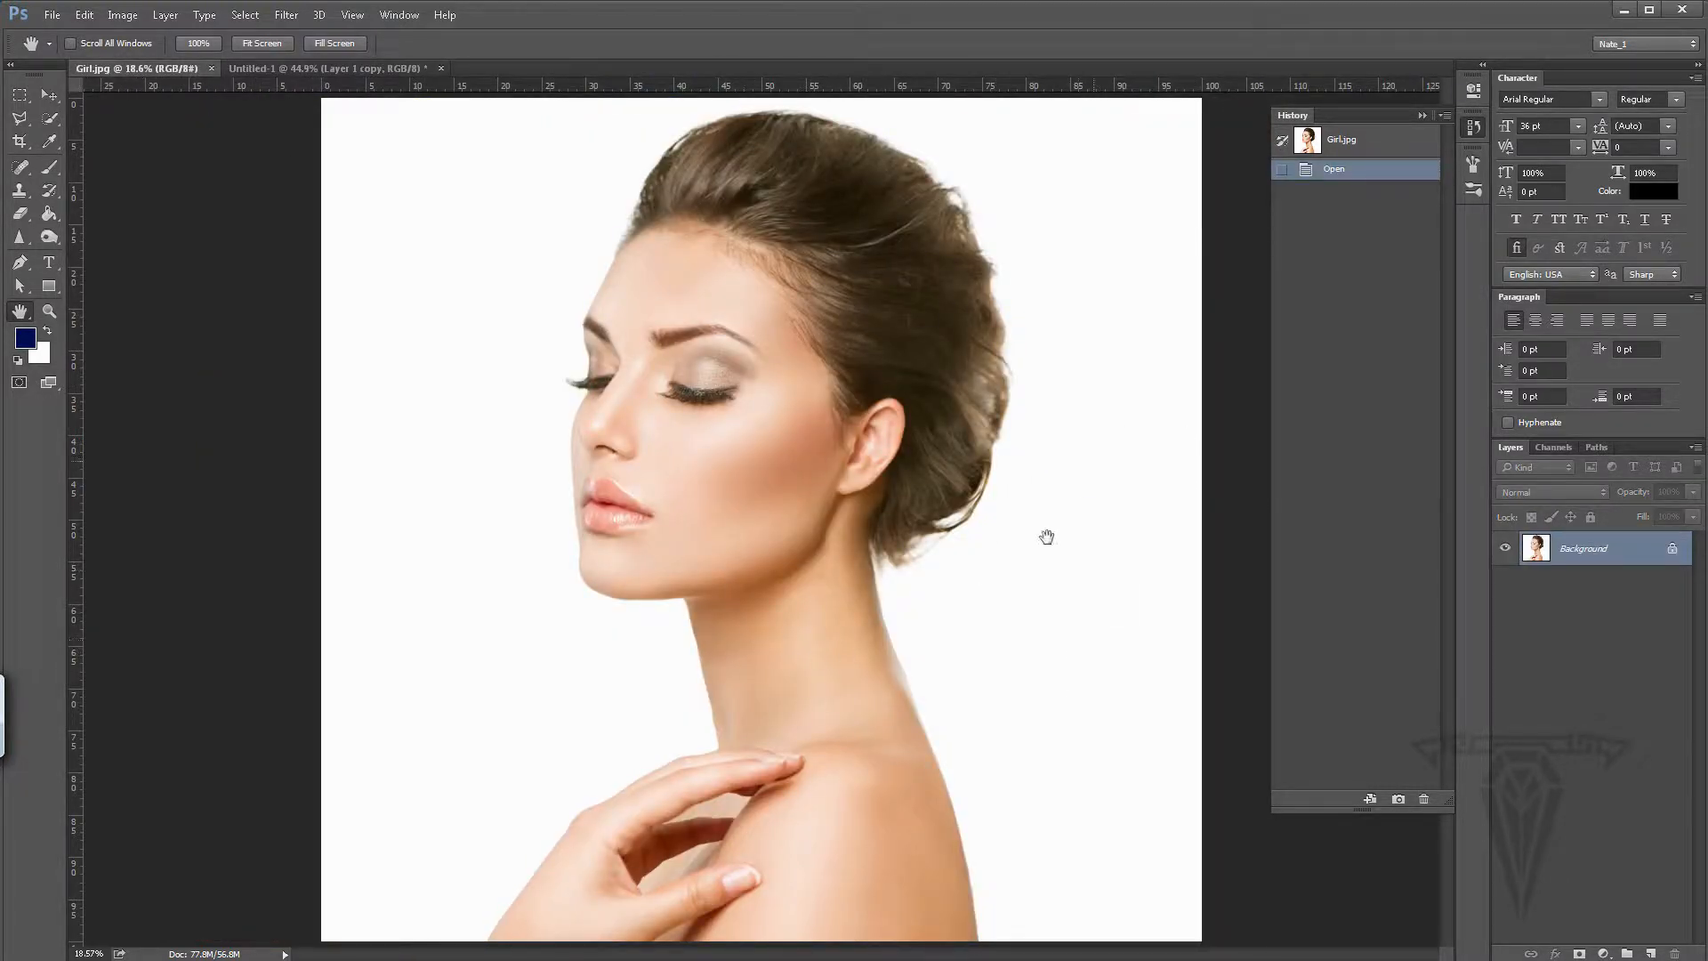
{"action": "left_click", "coordinate": [324, 67]}
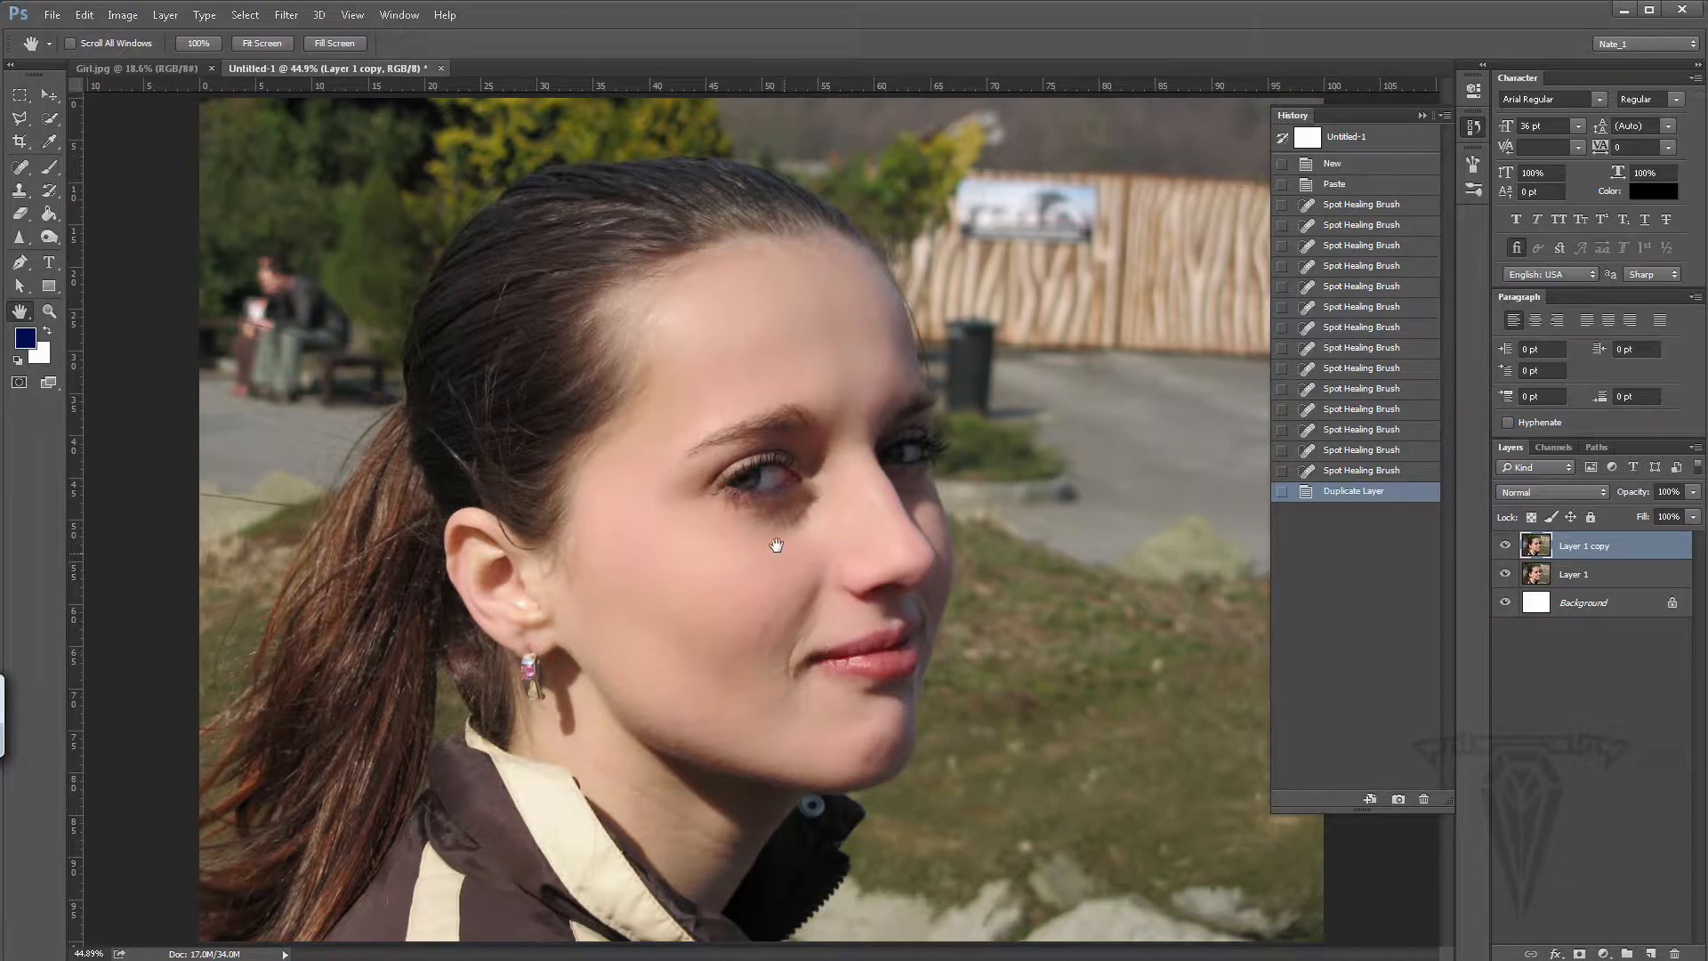
- Try outlining the jacket collar, chin, lips and cheek with the Polygonal Lasso, and deselect the outline
{"action": "left_click", "coordinate": [19, 117]}
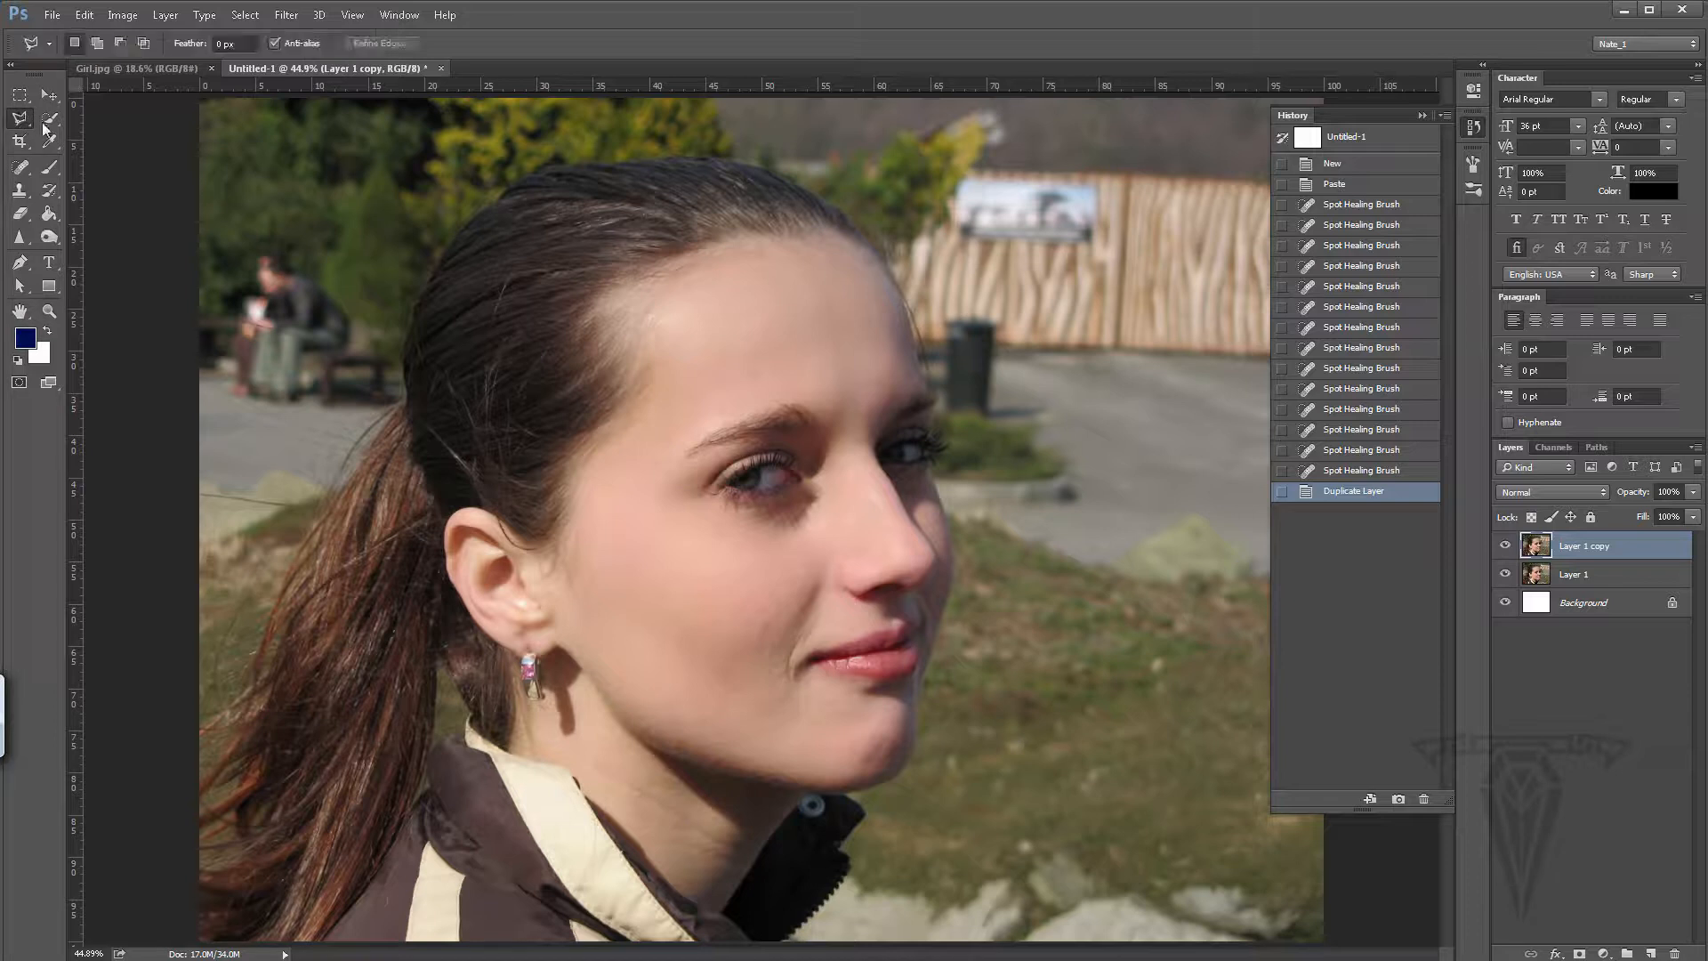
{"action": "left_click", "coordinate": [793, 940]}
{"action": "left_click", "coordinate": [848, 867]}
{"action": "left_click", "coordinate": [842, 843]}
{"action": "left_click", "coordinate": [863, 813]}
{"action": "left_click", "coordinate": [886, 777]}
{"action": "left_click", "coordinate": [911, 751]}
{"action": "left_click", "coordinate": [935, 601]}
{"action": "left_click", "coordinate": [810, 514]}
{"action": "left_click", "coordinate": [624, 614]}
{"action": "left_click", "coordinate": [662, 754]}
{"action": "double_click", "coordinate": [719, 819]}
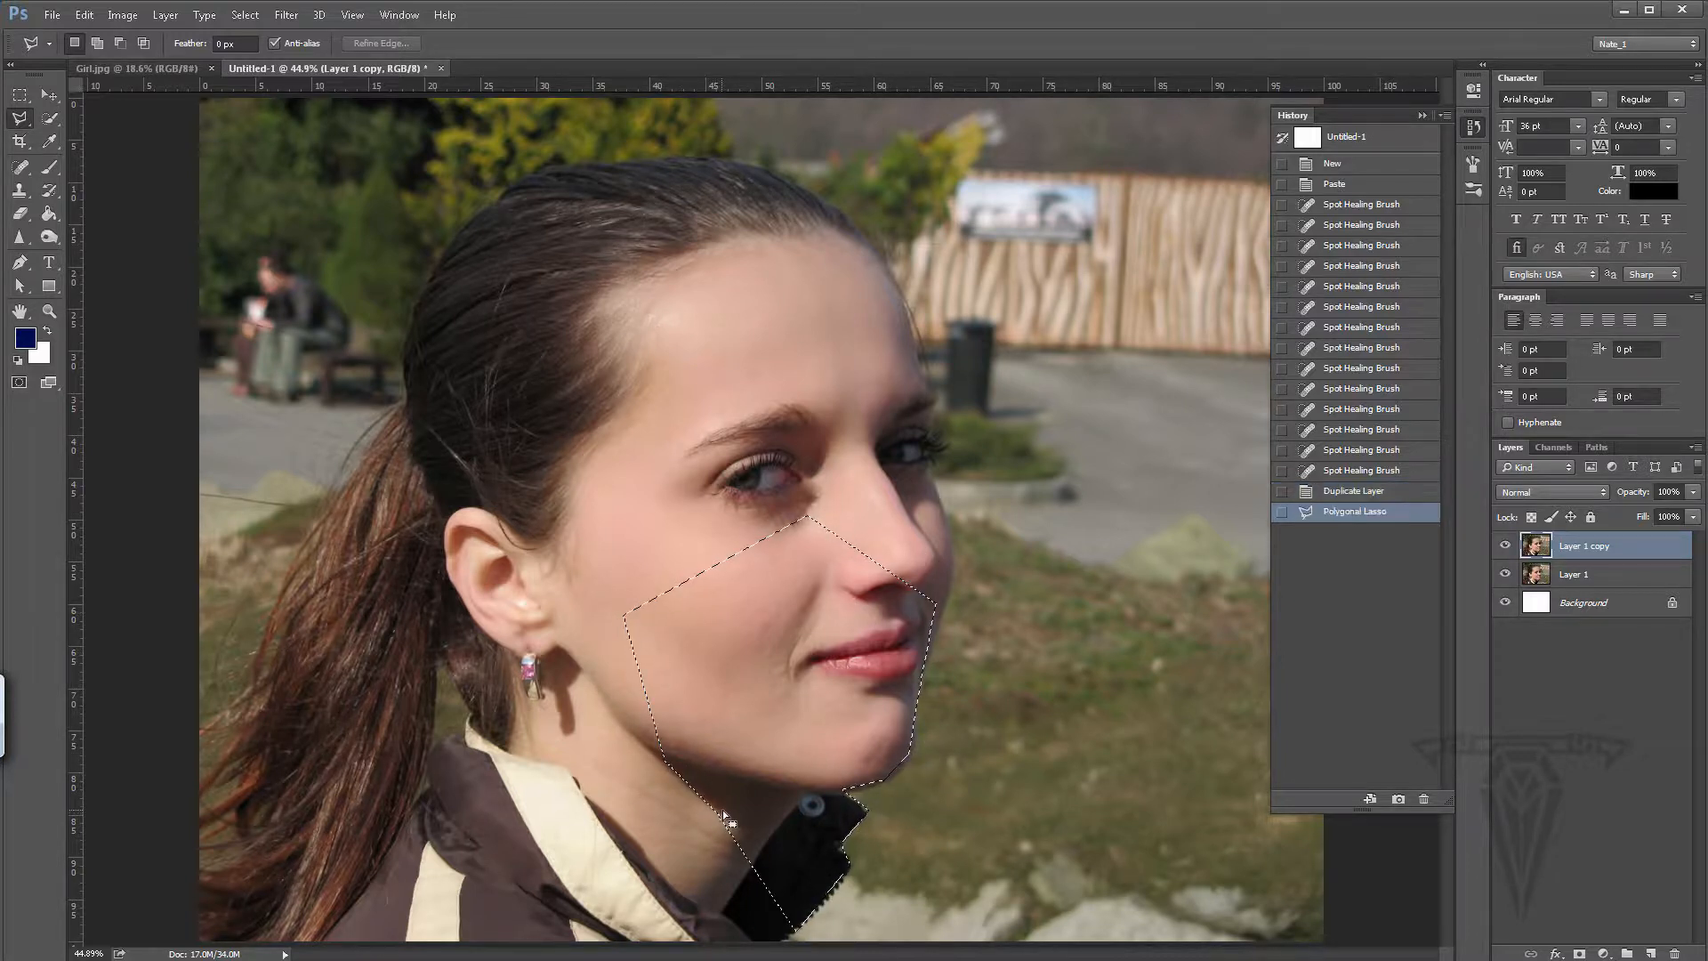
{"action": "left_click", "coordinate": [246, 15]}
{"action": "left_click", "coordinate": [263, 52]}
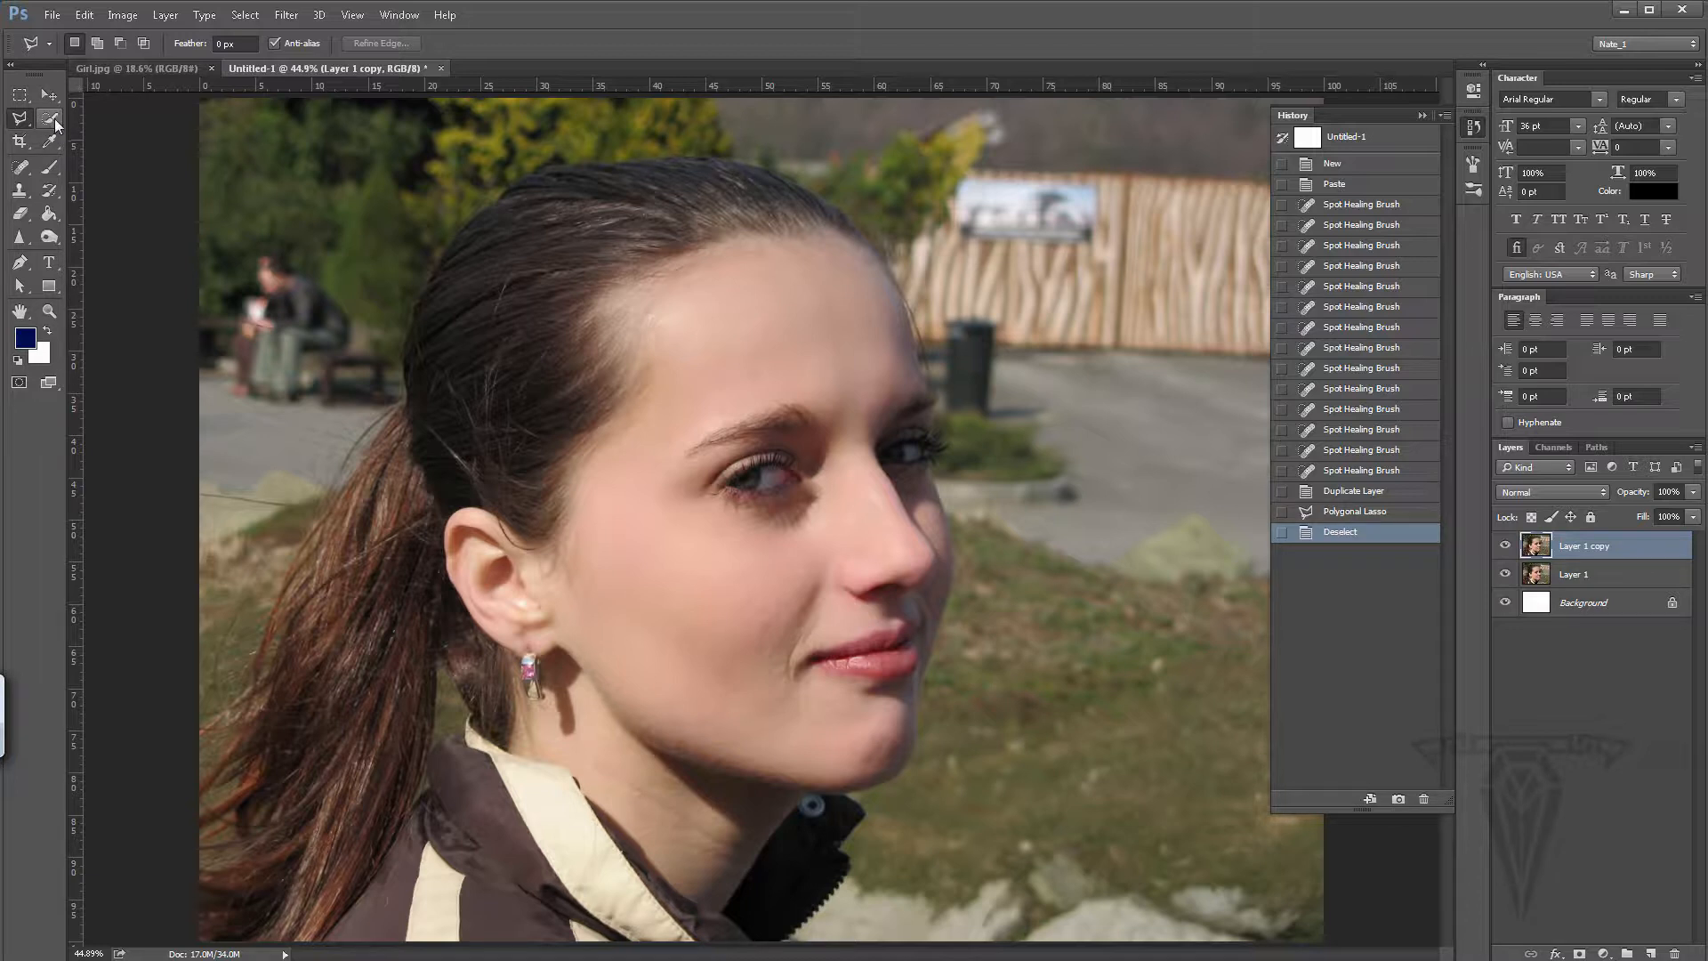
- Select the woman's face and jacket with the Quick Selection tool, enlarging the brush to 150
{"action": "mouse_move", "coordinate": [51, 122]}
{"action": "left_mouse_down"}
{"action": "mouse_move", "coordinate": [129, 140]}
{"action": "mouse_move", "coordinate": [139, 114]}
{"action": "mouse_move", "coordinate": [122, 115]}
{"action": "mouse_move", "coordinate": [137, 114]}
{"action": "left_mouse_up"}
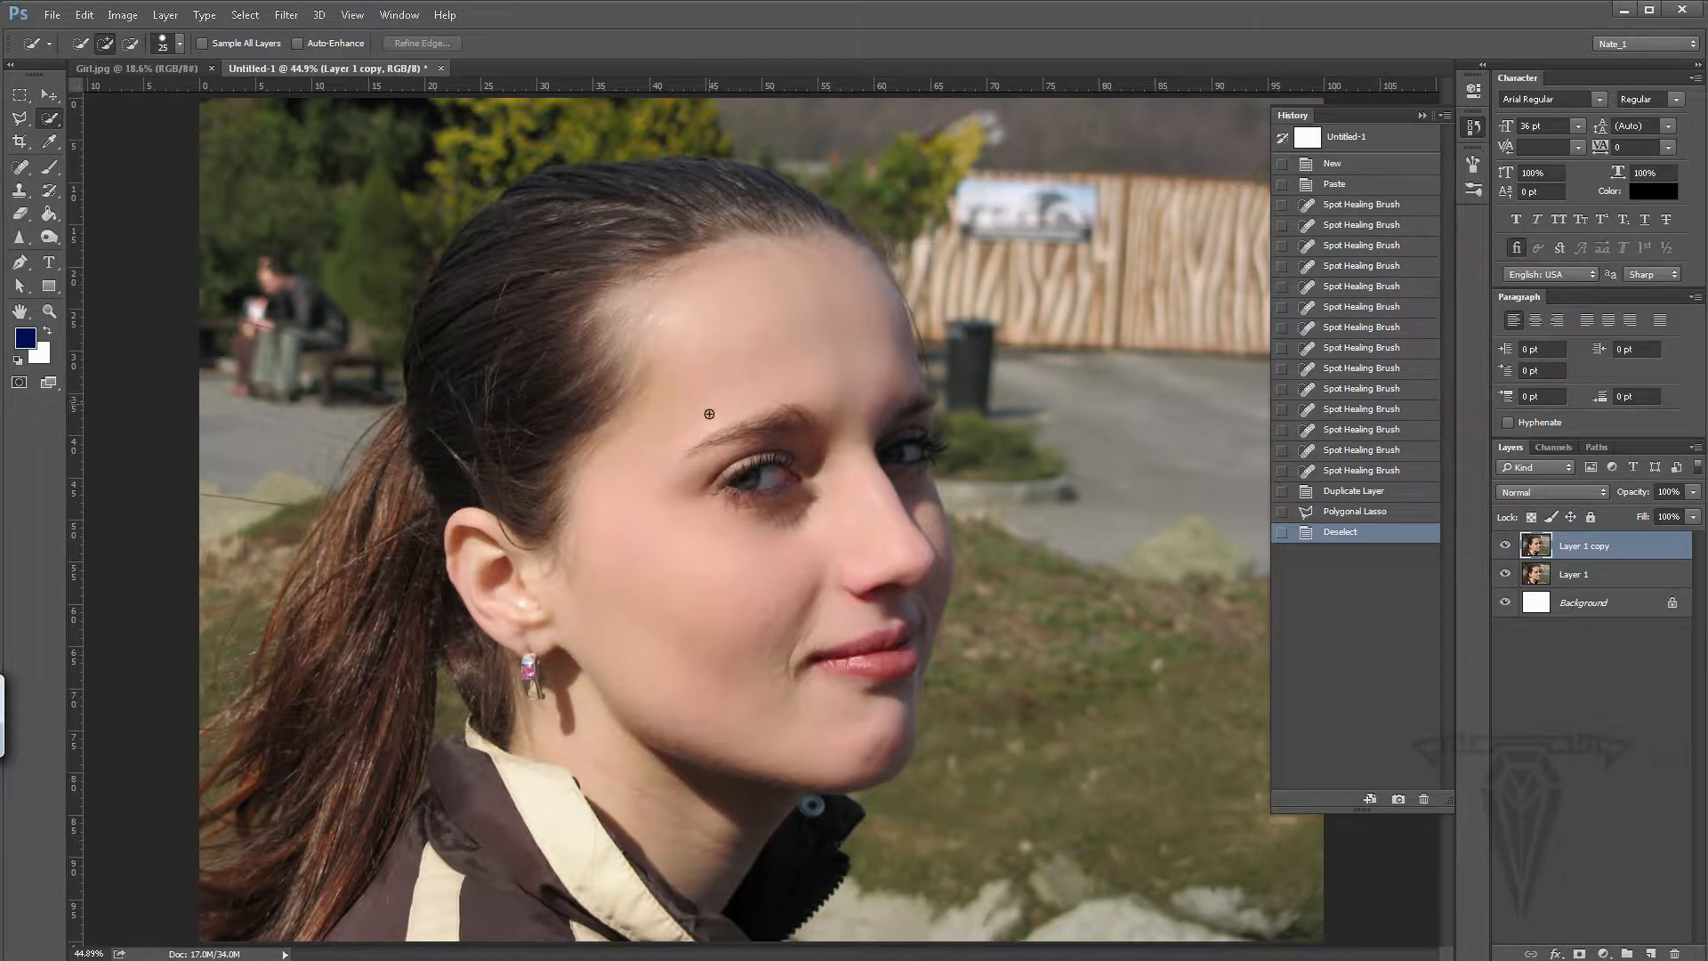
{"action": "key", "text": "bracketright"}
{"action": "key", "text": "bracketright"}
{"action": "key", "text": "bracketright"}
{"action": "key", "text": "bracketright"}
{"action": "key", "text": "bracketright"}
{"action": "key", "text": "bracketright"}
{"action": "key", "text": "bracketright"}
{"action": "key", "text": "bracketright"}
{"action": "key", "text": "bracketright"}
{"action": "mouse_move", "coordinate": [692, 385]}
{"action": "left_mouse_down"}
{"action": "mouse_move", "coordinate": [717, 448]}
{"action": "mouse_move", "coordinate": [704, 558]}
{"action": "mouse_move", "coordinate": [655, 686]}
{"action": "mouse_move", "coordinate": [567, 820]}
{"action": "mouse_move", "coordinate": [585, 619]}
{"action": "left_mouse_up"}
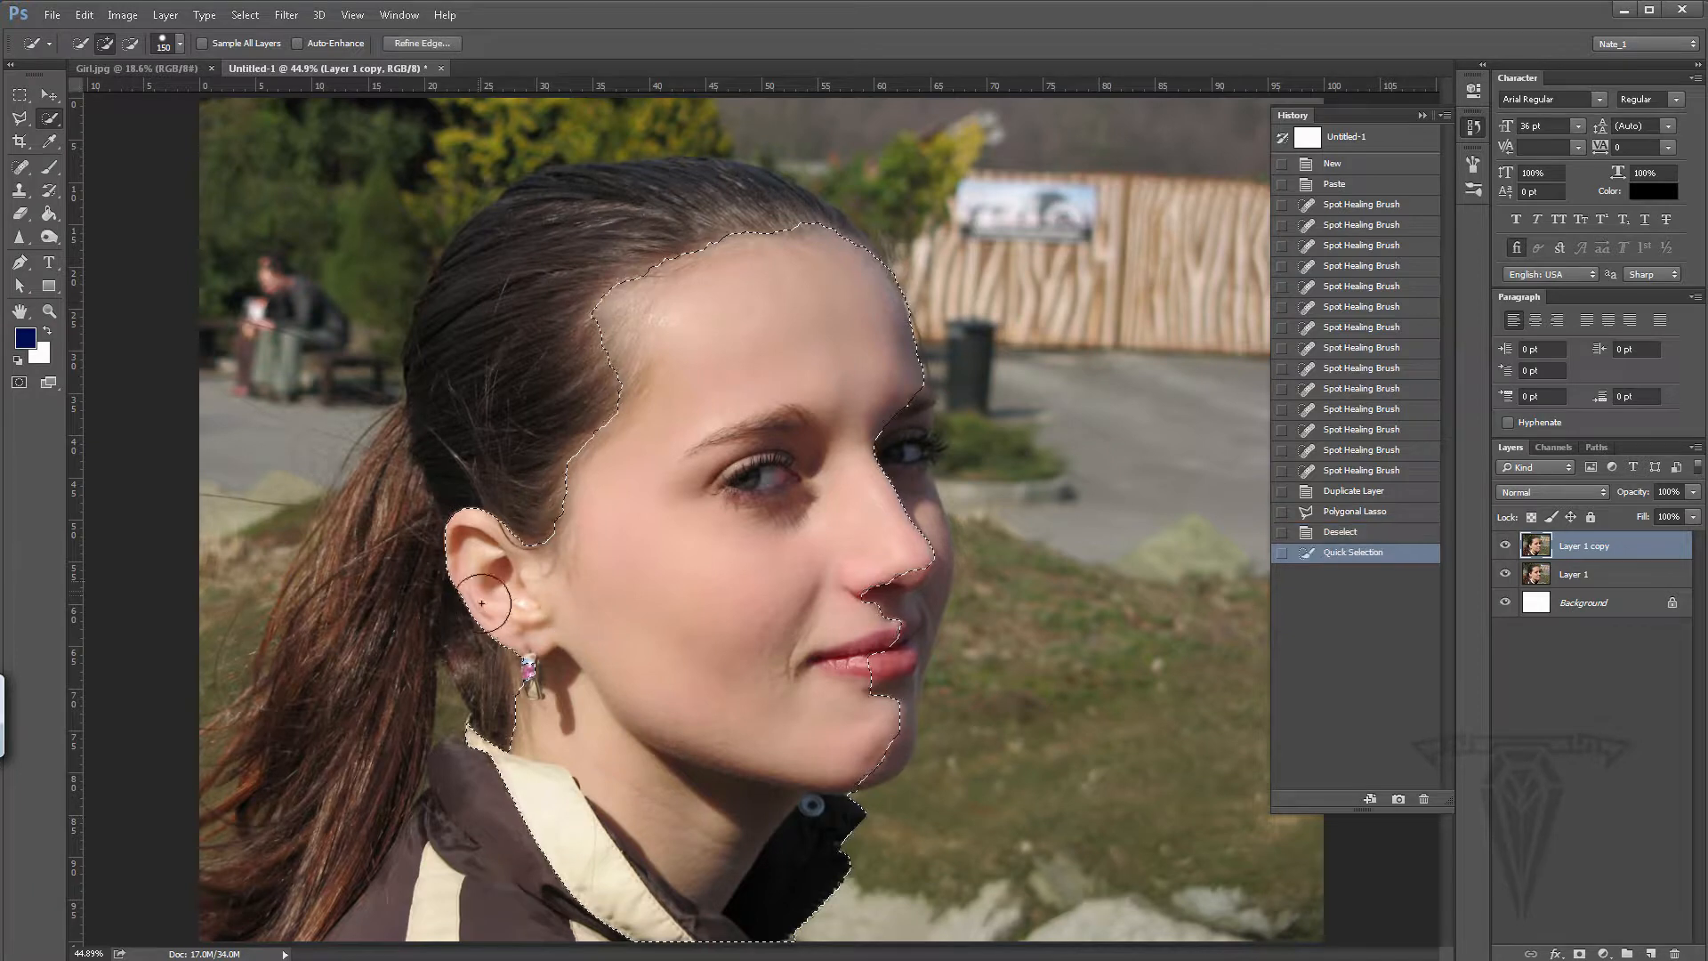
- Extend the selection over the hair and the far side of the face, reducing the brush to 40 for the area beside the far eye
{"action": "mouse_move", "coordinate": [532, 696]}
{"action": "left_mouse_down"}
{"action": "mouse_move", "coordinate": [453, 538]}
{"action": "mouse_move", "coordinate": [381, 624]}
{"action": "mouse_move", "coordinate": [327, 785]}
{"action": "mouse_move", "coordinate": [506, 389]}
{"action": "left_mouse_up"}
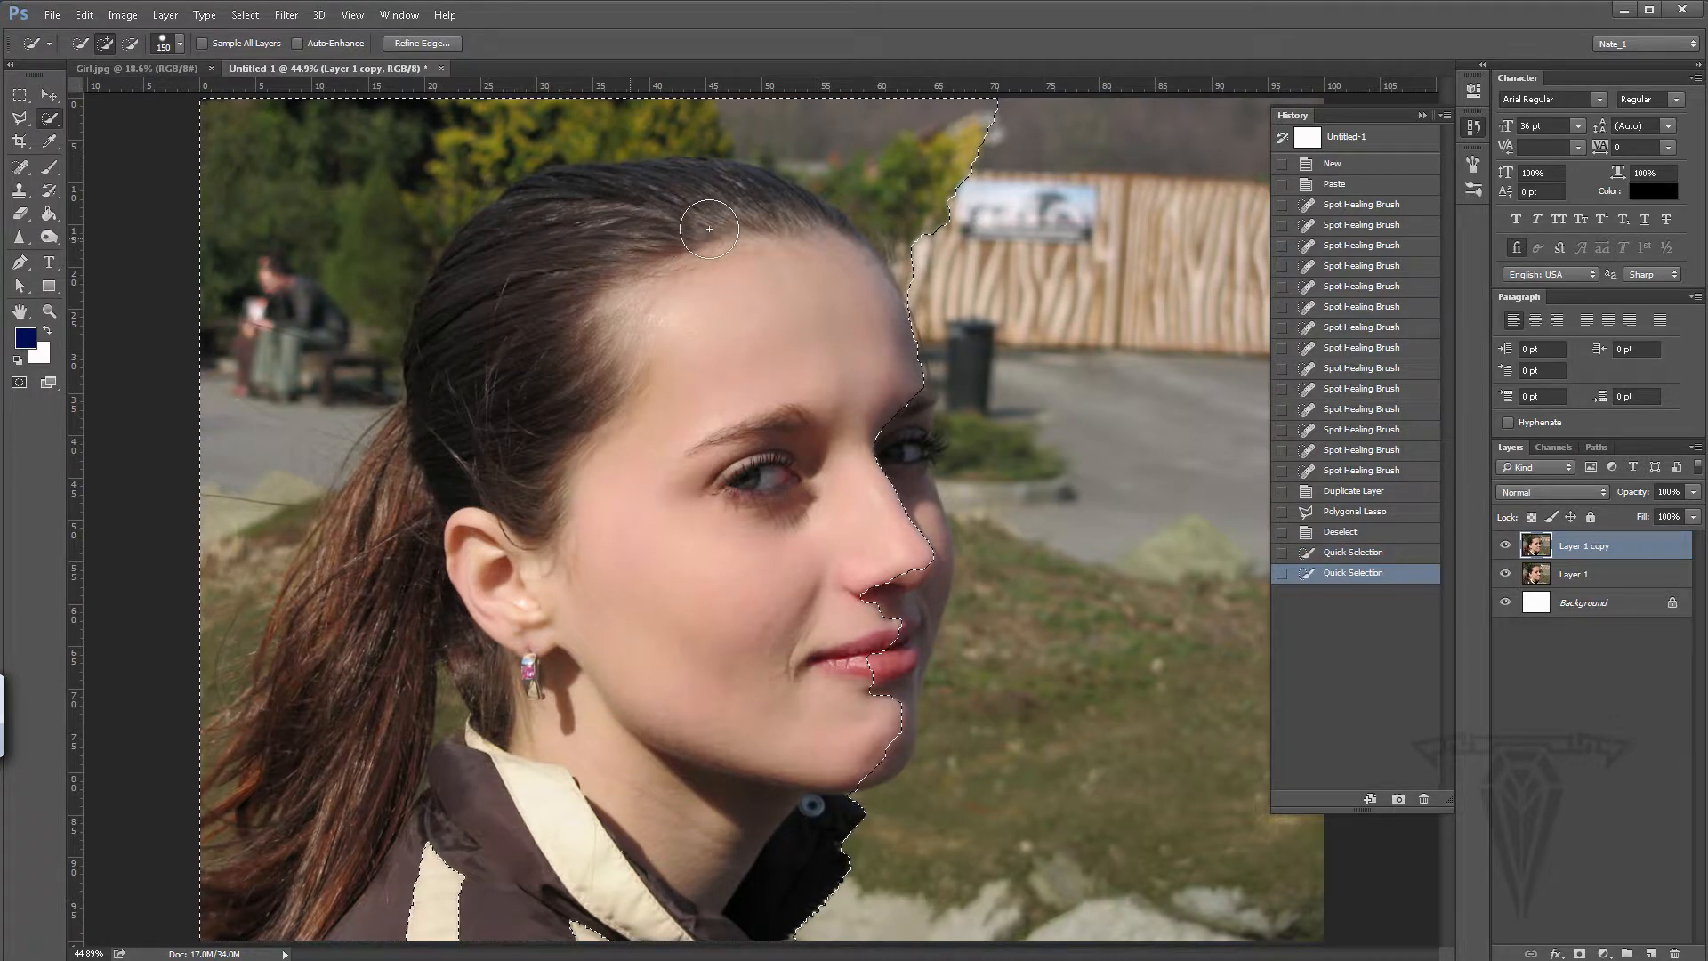
{"action": "left_click", "coordinate": [926, 344]}
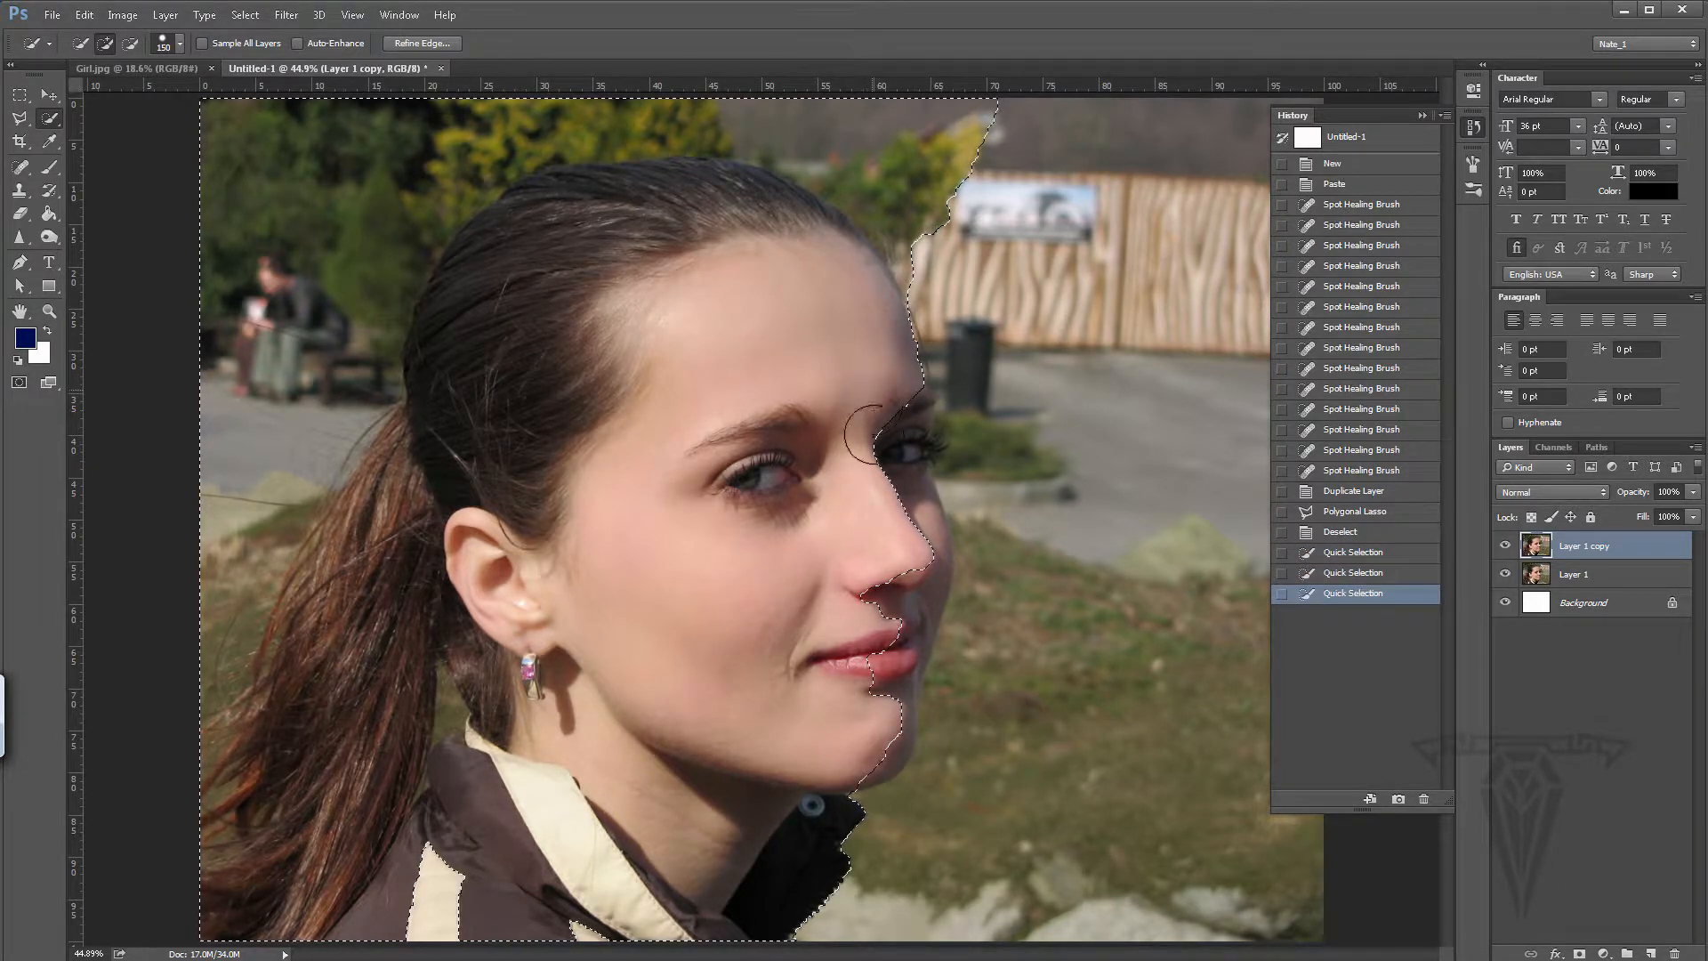
{"action": "mouse_move", "coordinate": [899, 541]}
{"action": "left_mouse_down"}
{"action": "mouse_move", "coordinate": [876, 743]}
{"action": "mouse_move", "coordinate": [856, 603]}
{"action": "left_mouse_up"}
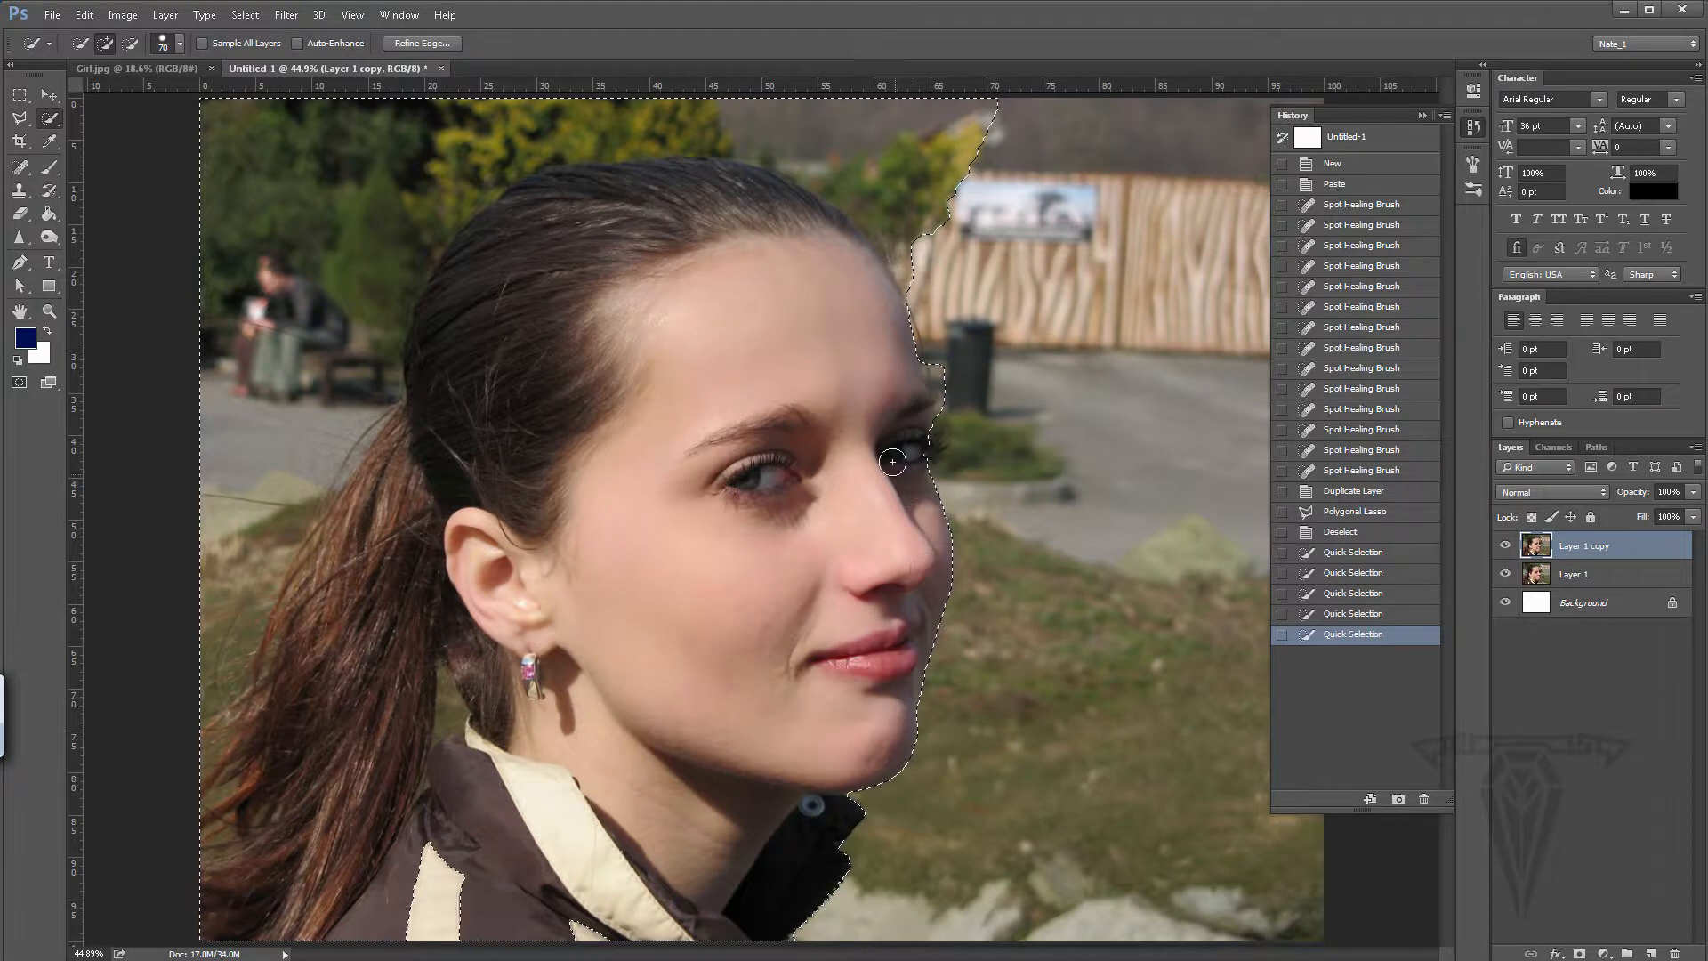
{"action": "key", "text": "bracketleft"}
{"action": "key", "text": "bracketleft"}
{"action": "key", "text": "bracketleft"}
{"action": "left_click_drag", "start_coordinate": [954, 418], "coordinate": [938, 356]}
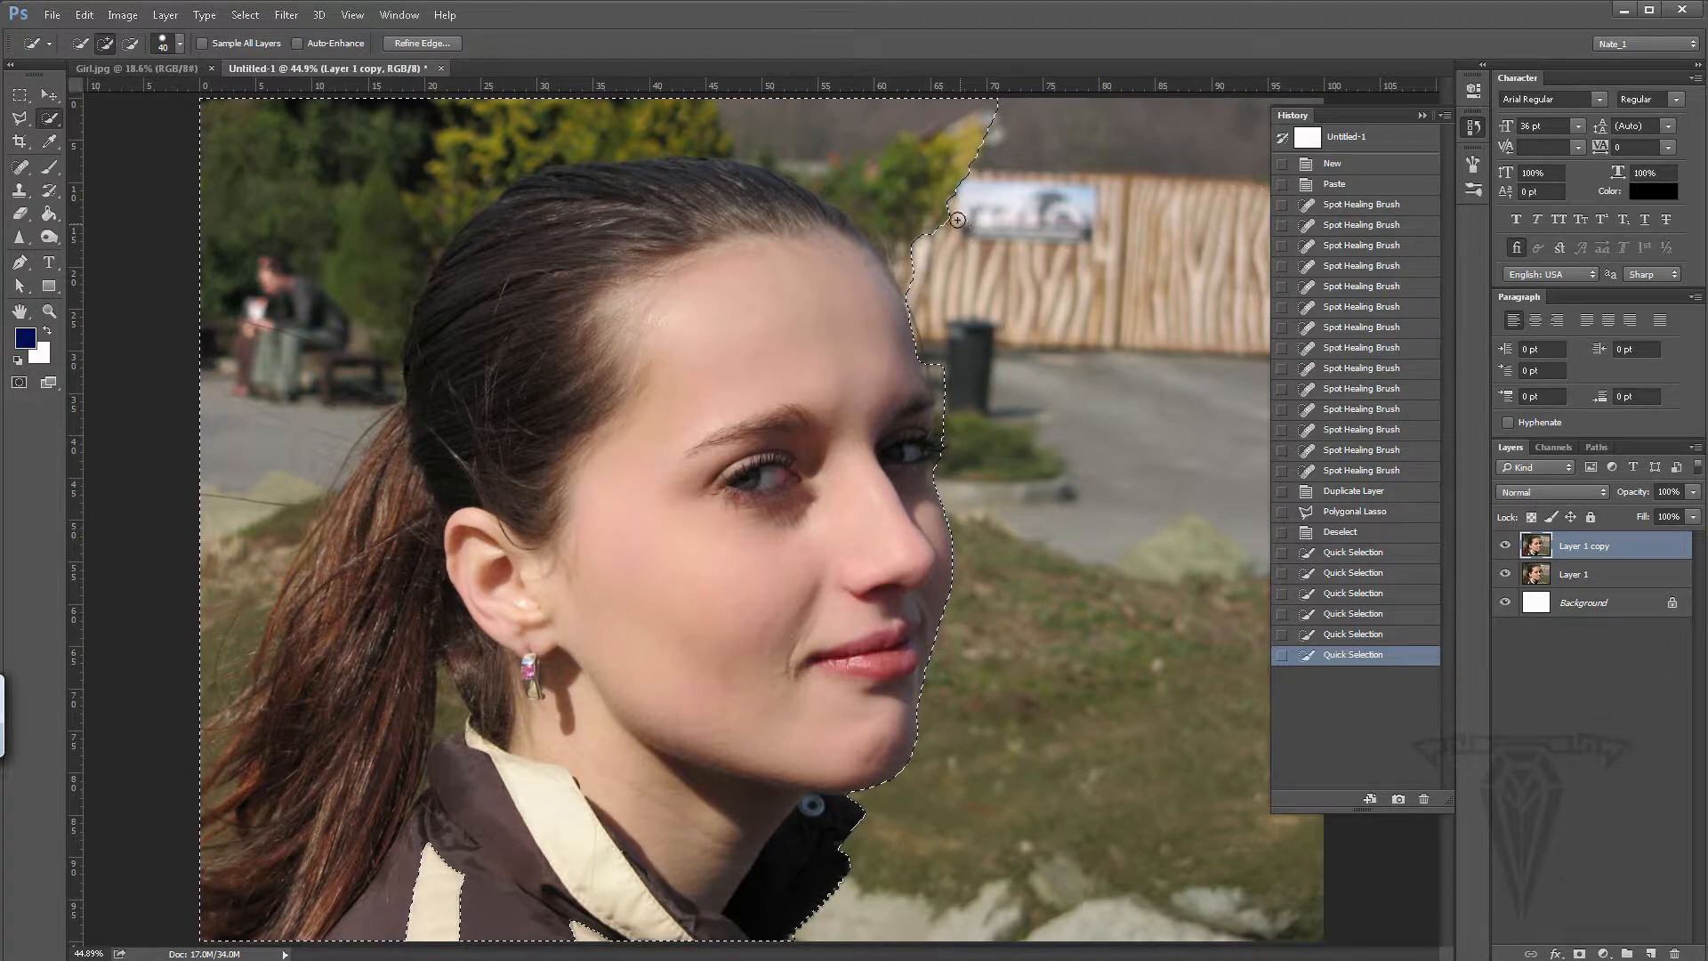
- Subtract the background around the head from the selection and add the missed hair along the upper ponytail
{"action": "left_click", "coordinate": [132, 45]}
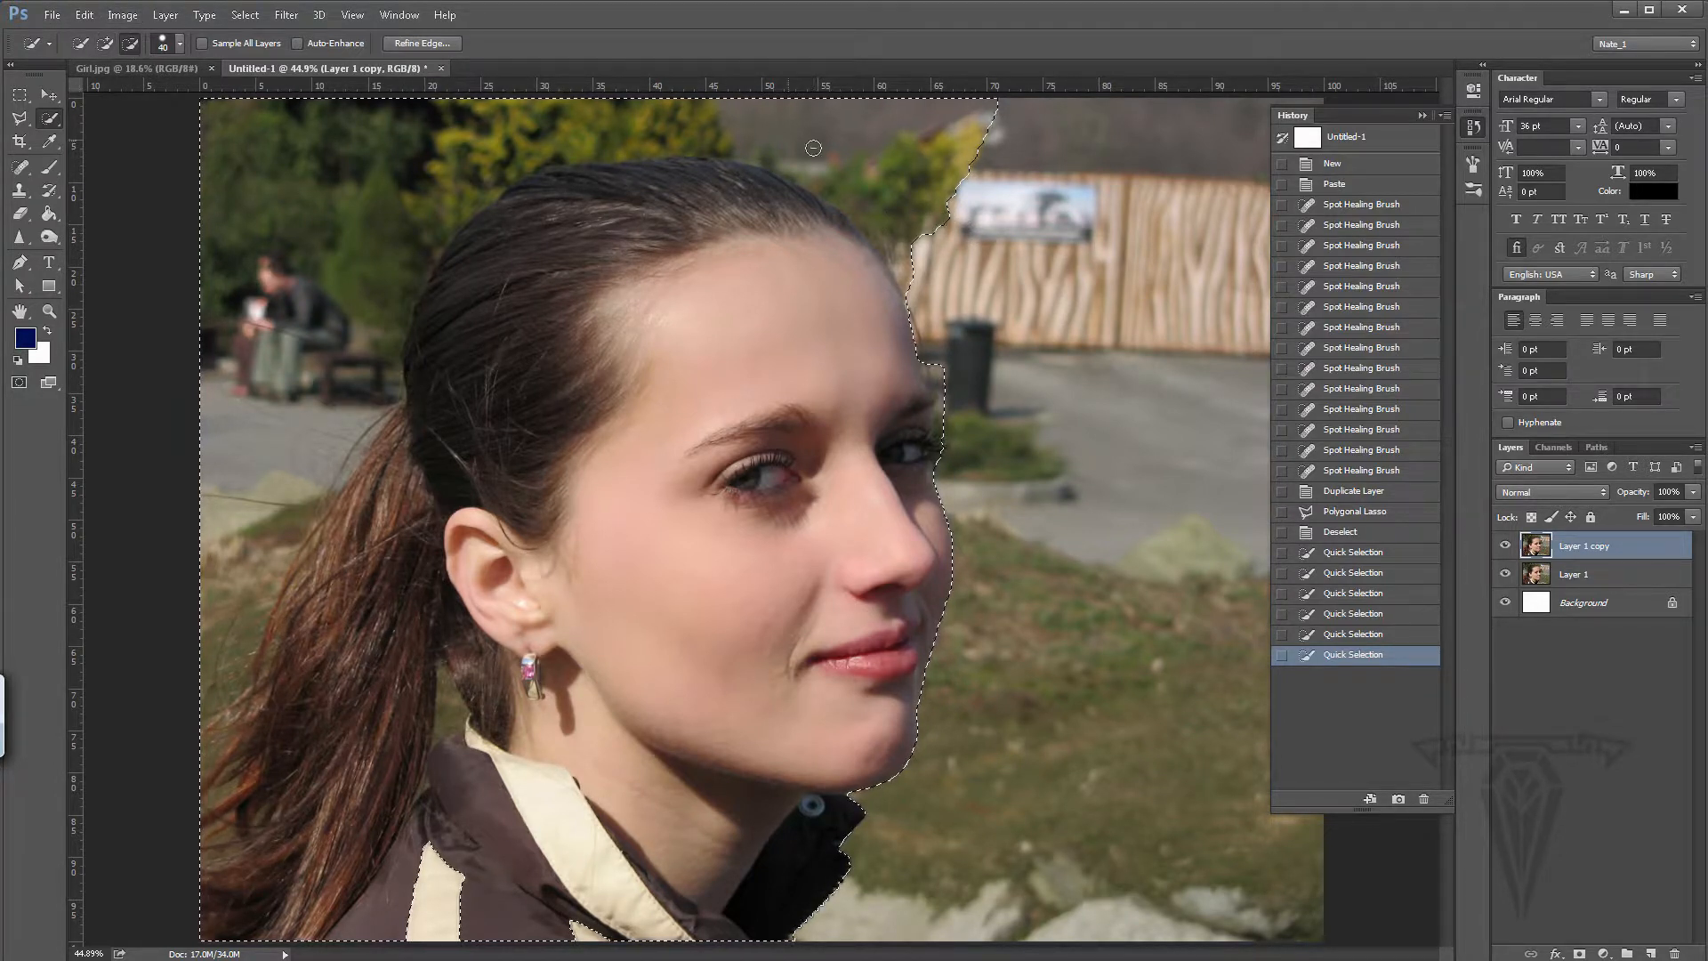
{"action": "mouse_move", "coordinate": [998, 203]}
{"action": "left_mouse_down"}
{"action": "mouse_move", "coordinate": [769, 126]}
{"action": "mouse_move", "coordinate": [578, 117]}
{"action": "mouse_move", "coordinate": [391, 178]}
{"action": "mouse_move", "coordinate": [250, 318]}
{"action": "mouse_move", "coordinate": [282, 425]}
{"action": "mouse_move", "coordinate": [258, 392]}
{"action": "mouse_move", "coordinate": [249, 587]}
{"action": "mouse_move", "coordinate": [192, 645]}
{"action": "mouse_move", "coordinate": [224, 476]}
{"action": "mouse_move", "coordinate": [260, 415]}
{"action": "left_mouse_up"}
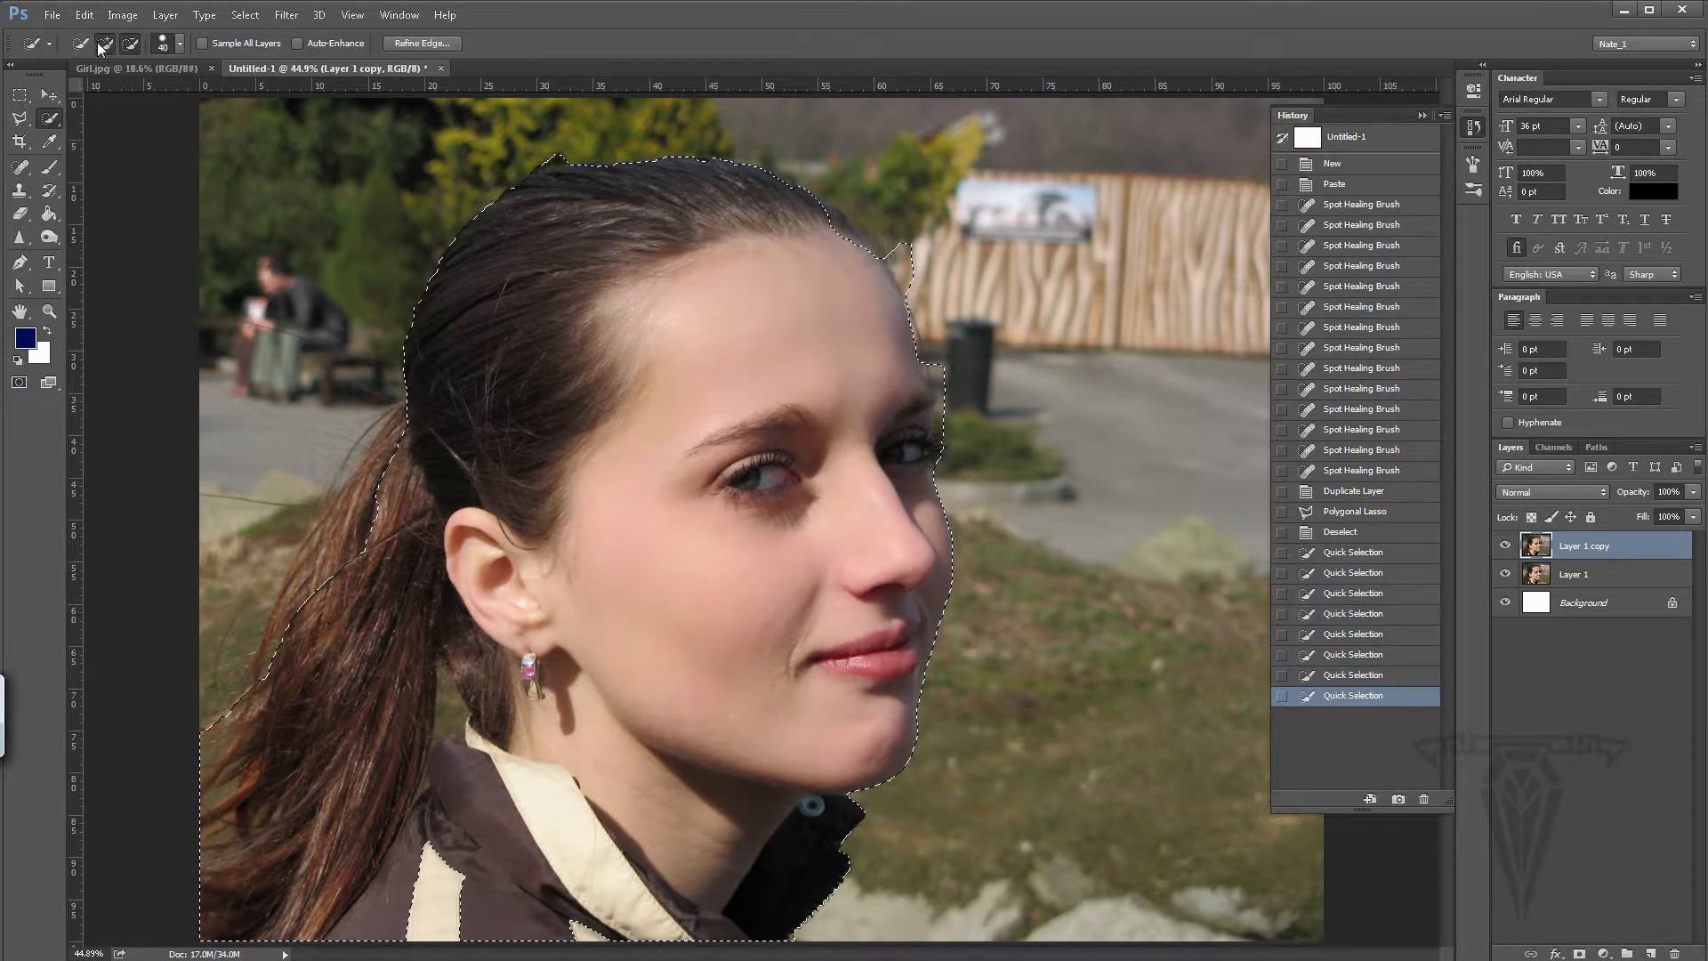
{"action": "left_click_drag", "start_coordinate": [356, 533], "coordinate": [383, 462]}
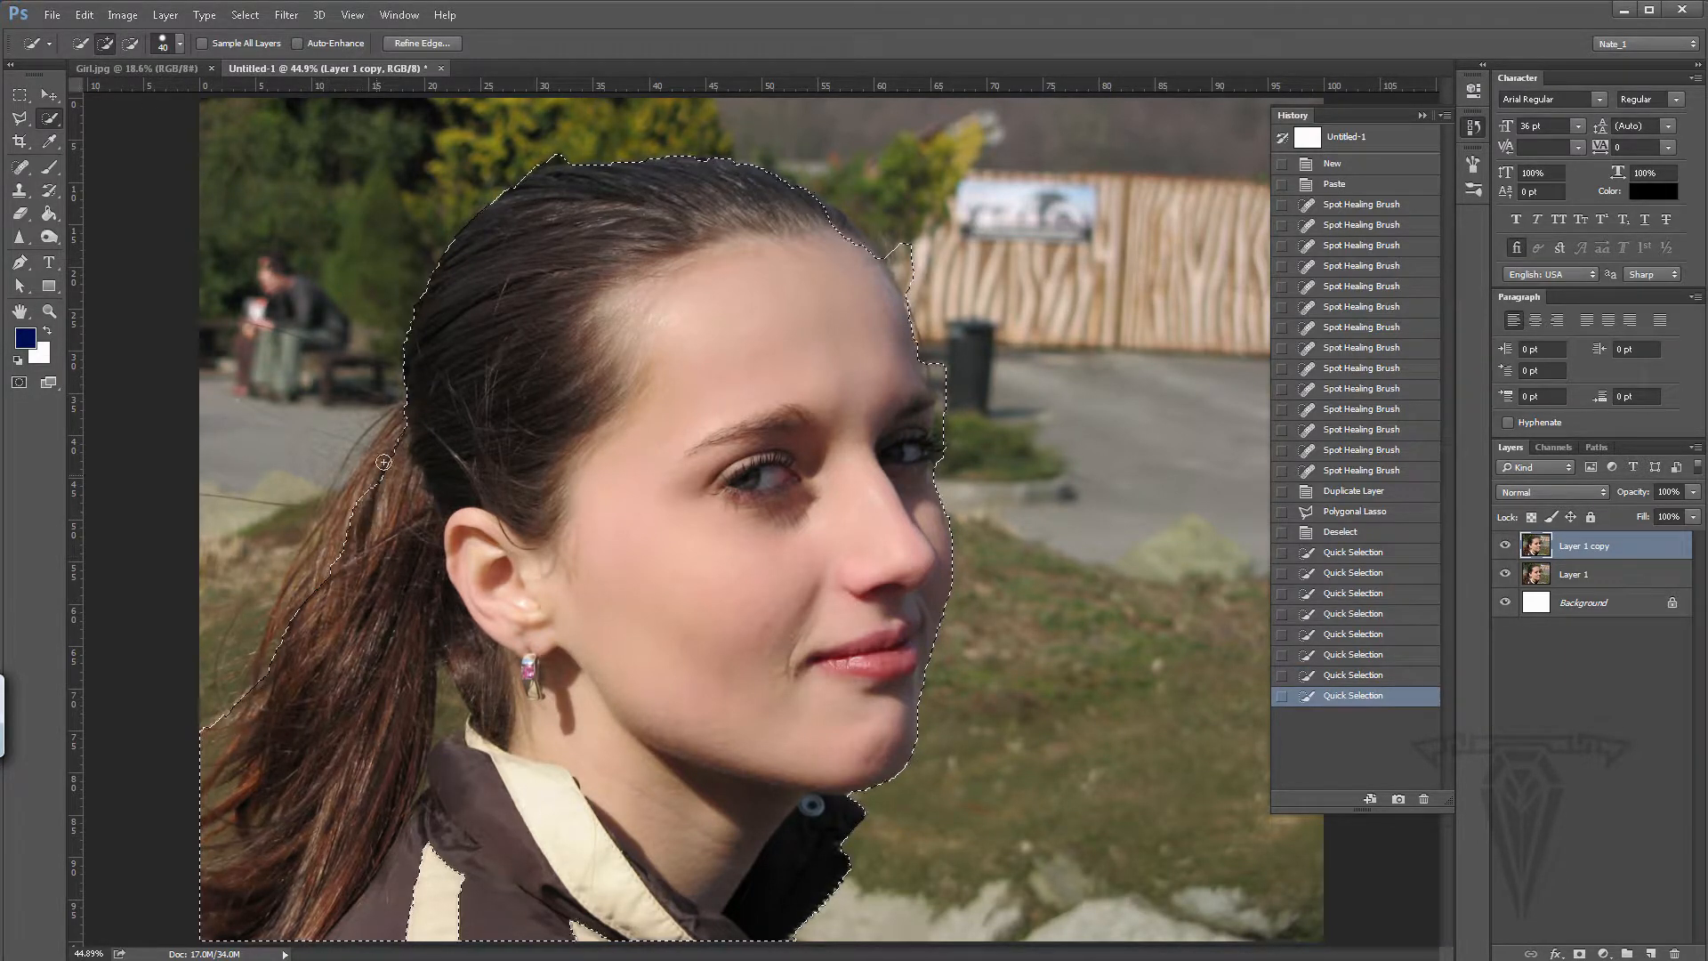
{"action": "mouse_move", "coordinate": [340, 528]}
{"action": "left_mouse_down"}
{"action": "mouse_move", "coordinate": [299, 613]}
{"action": "mouse_move", "coordinate": [356, 592]}
{"action": "mouse_move", "coordinate": [447, 714]}
{"action": "left_mouse_up"}
- Subtract the gap between ponytail and neck and the stray background beside the forehead and far eye, and tidy the forehead edge
{"action": "key", "text": "alt"}
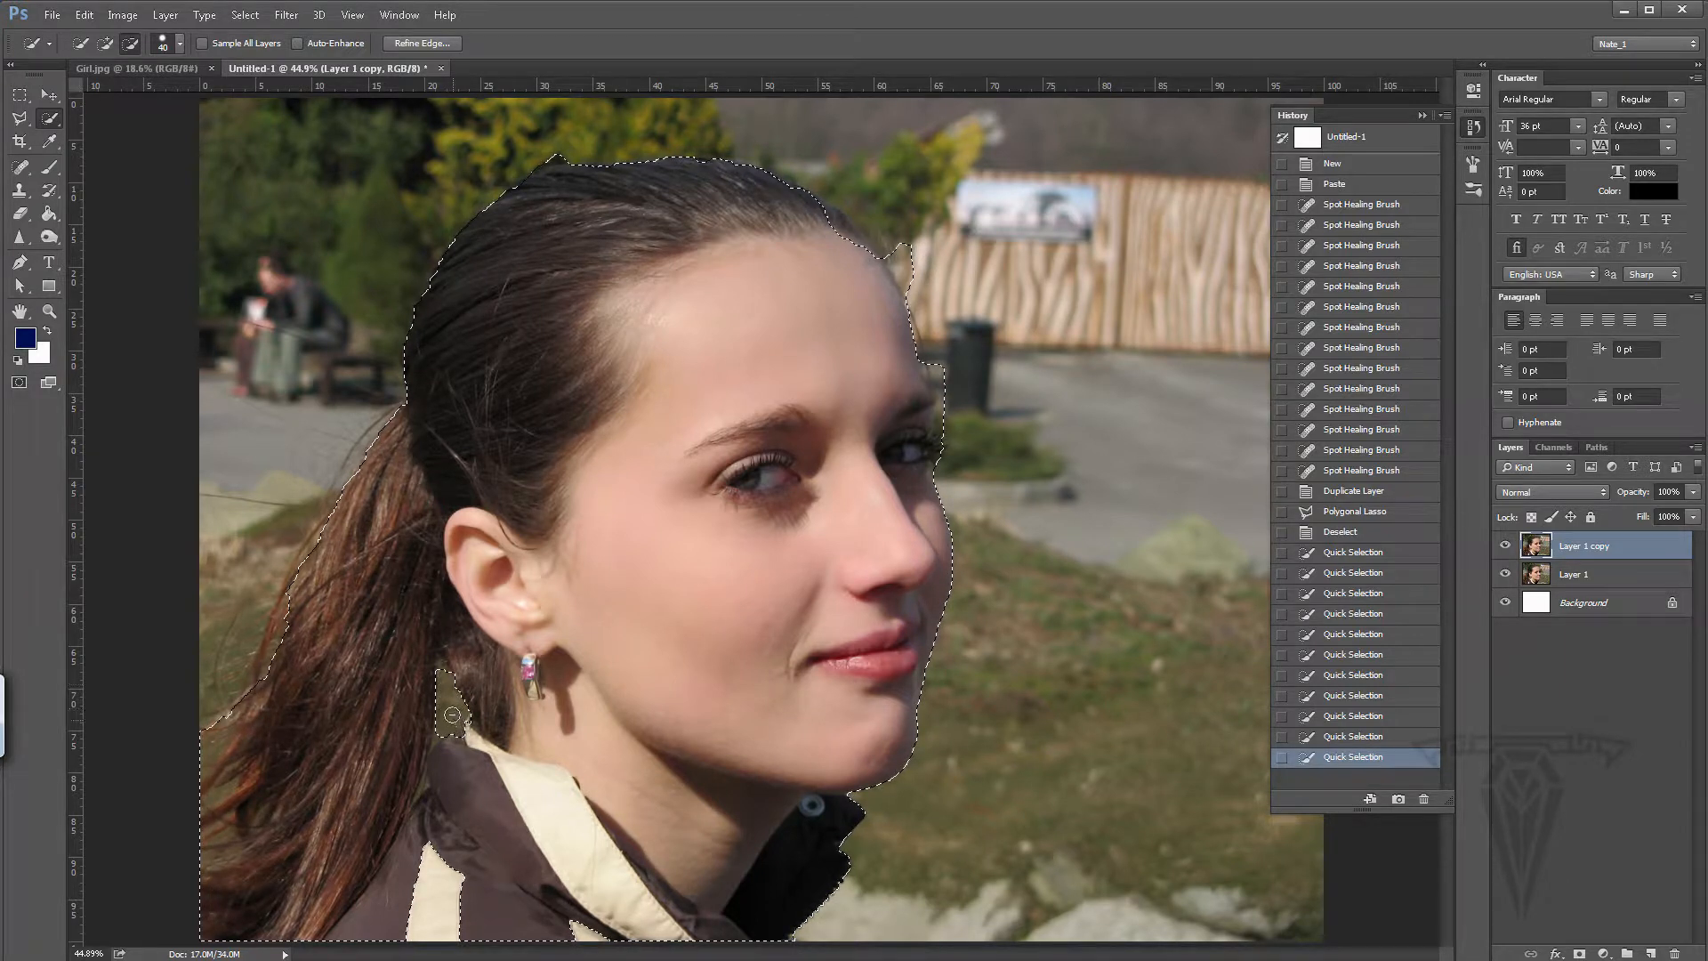
{"action": "left_click_drag", "start_coordinate": [451, 714], "coordinate": [436, 678]}
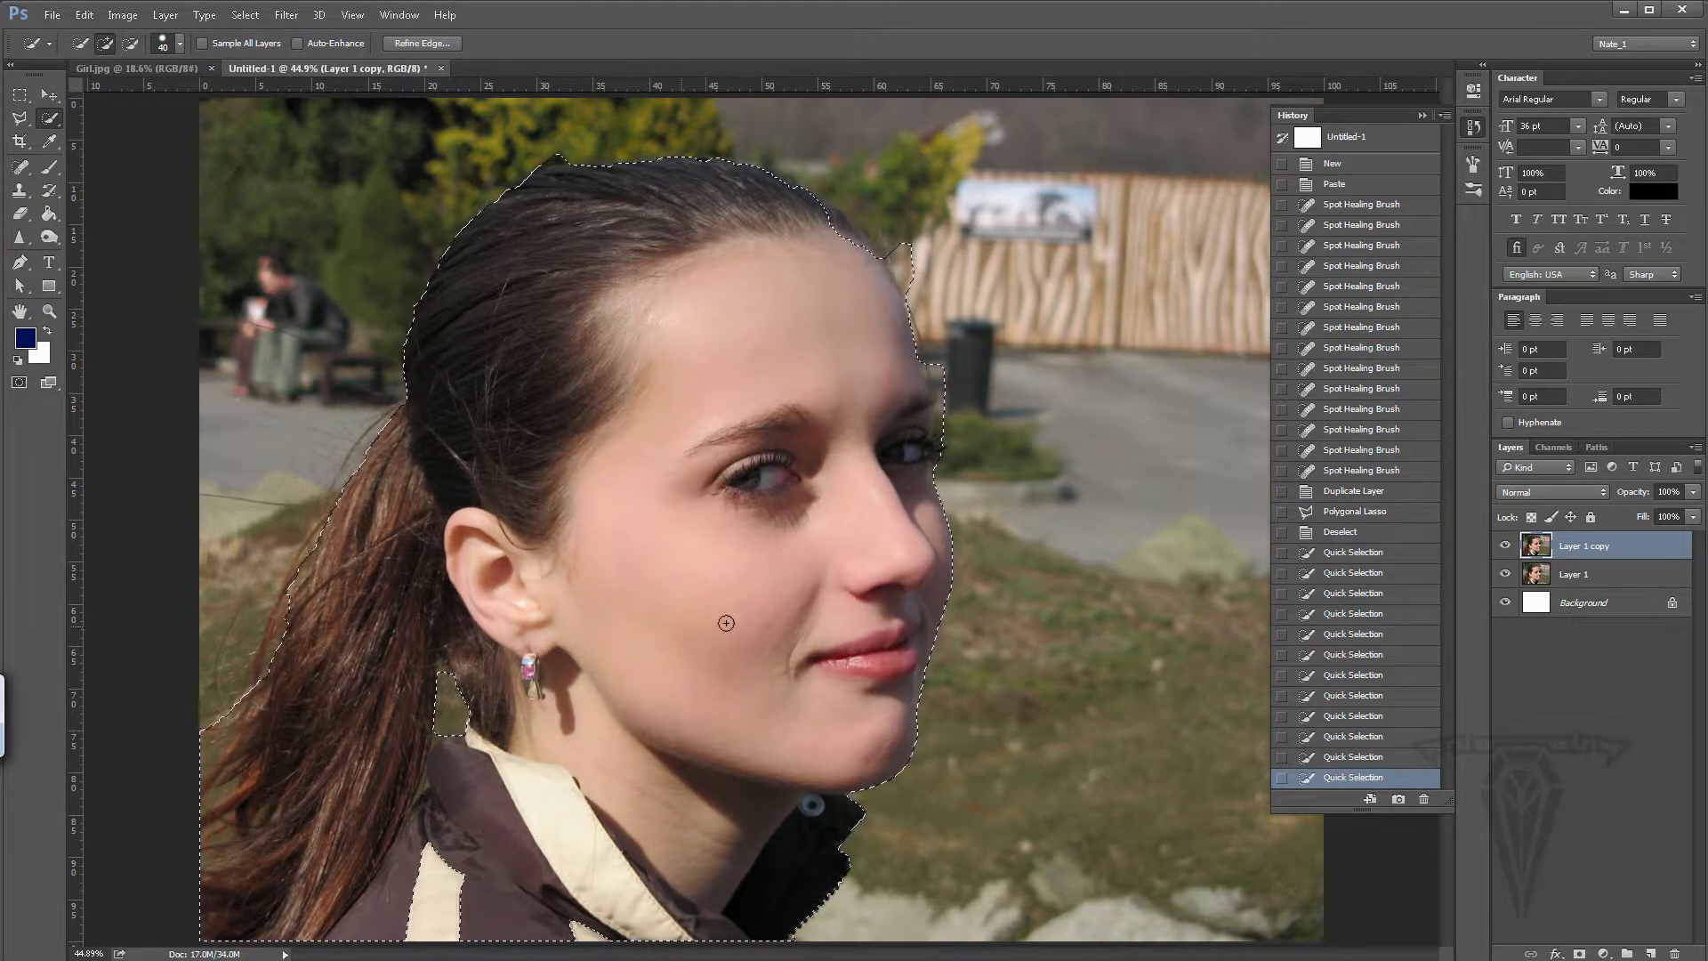
{"action": "key", "text": "alt"}
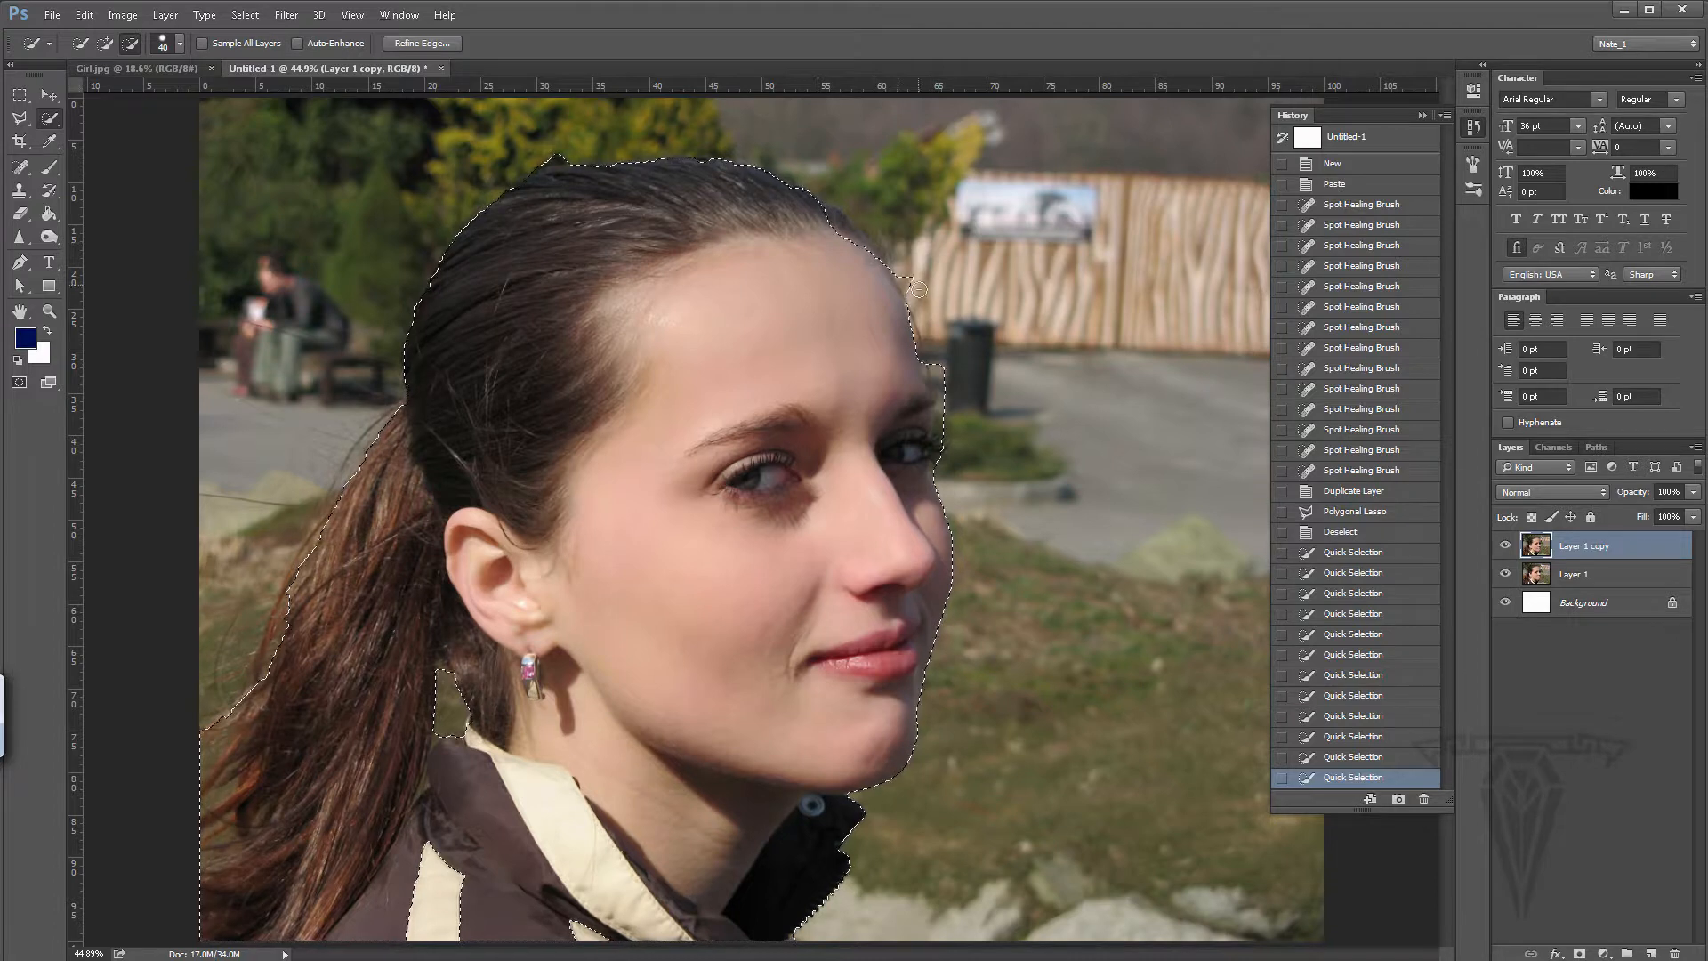
{"action": "left_click_drag", "start_coordinate": [941, 363], "coordinate": [940, 384]}
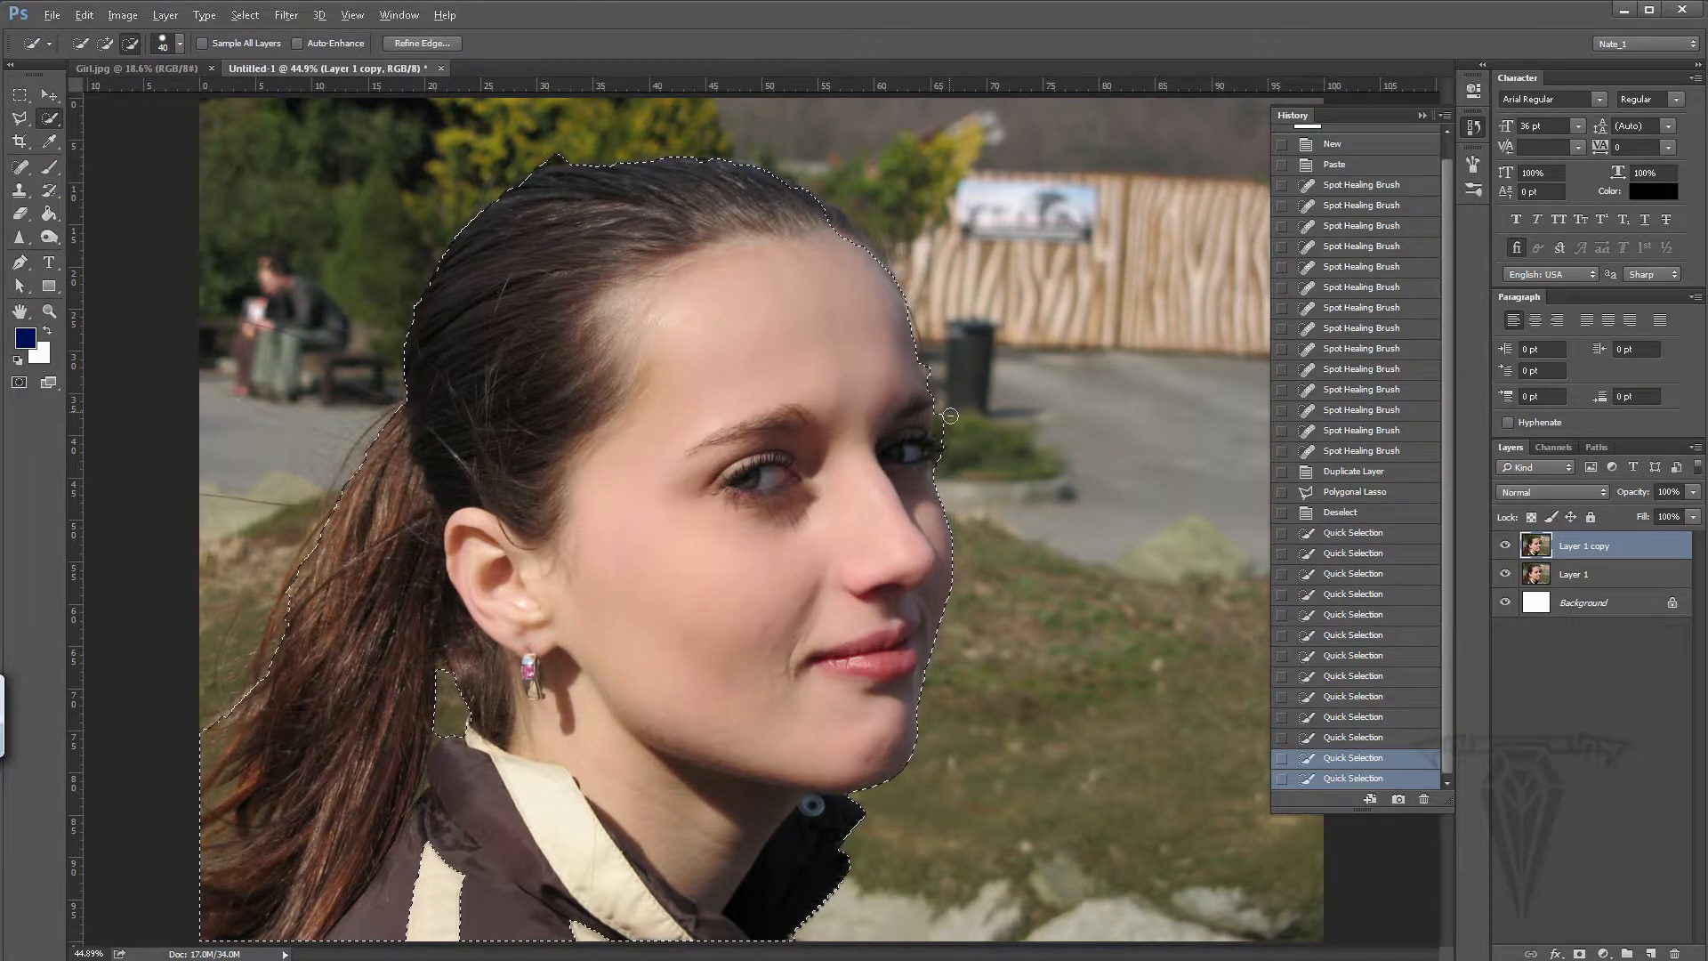
{"action": "left_click", "coordinate": [928, 372], "text": "alt"}
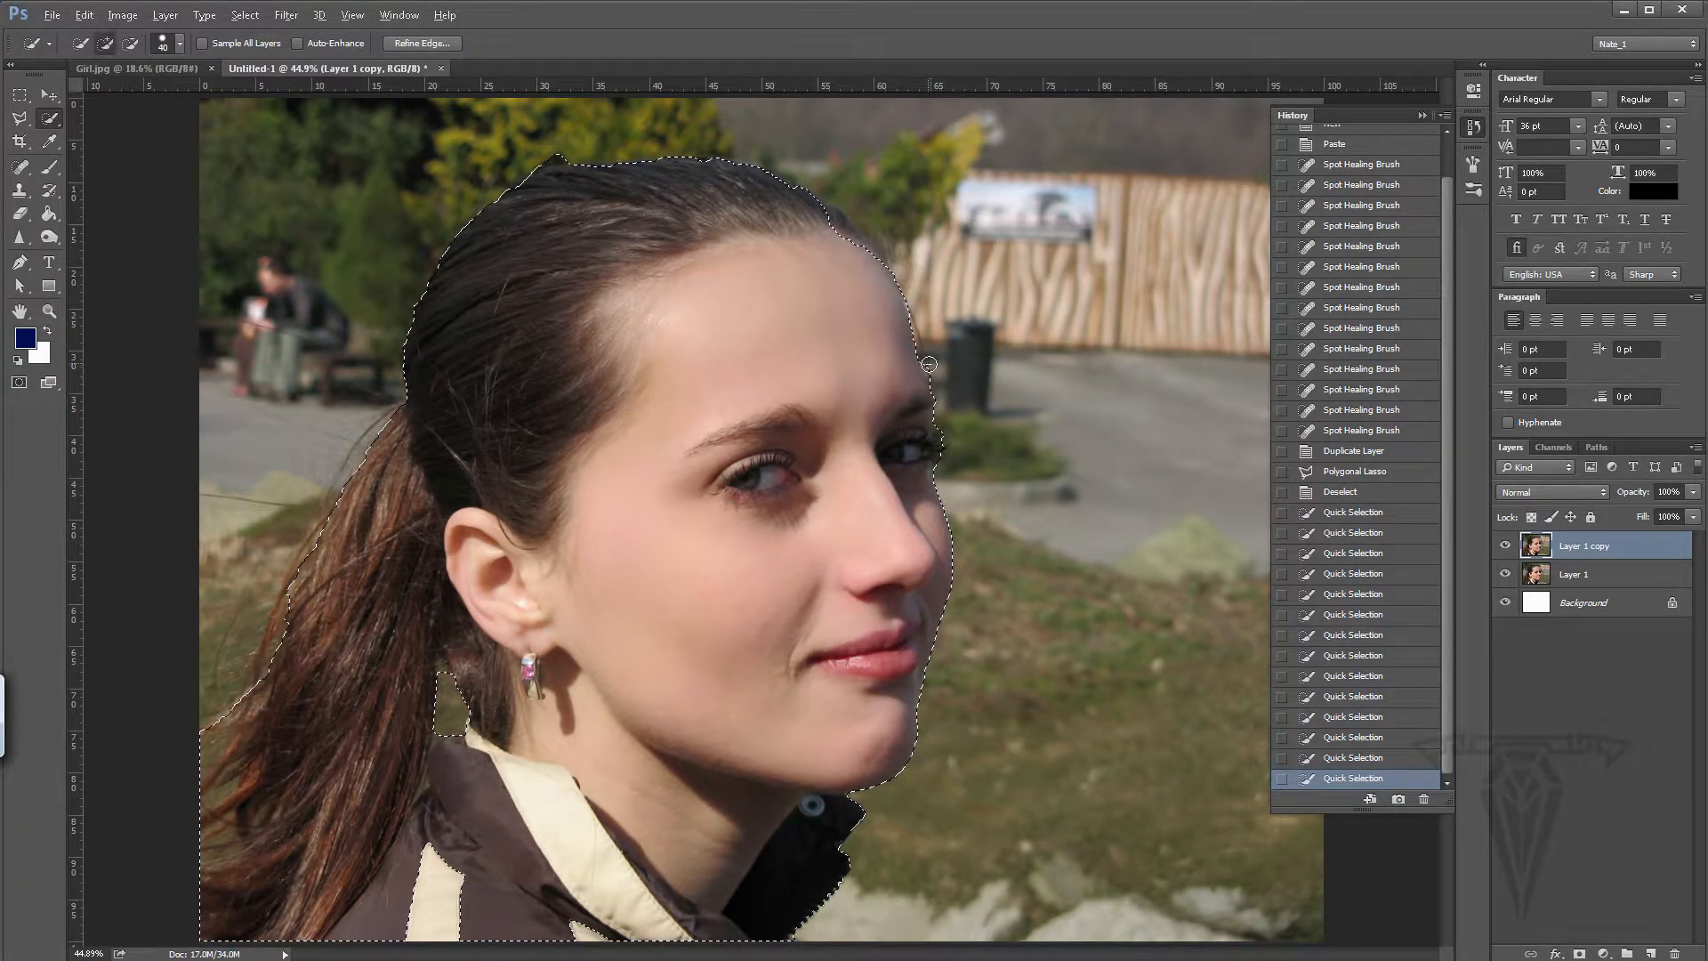
{"action": "left_click", "coordinate": [900, 349], "text": "alt"}
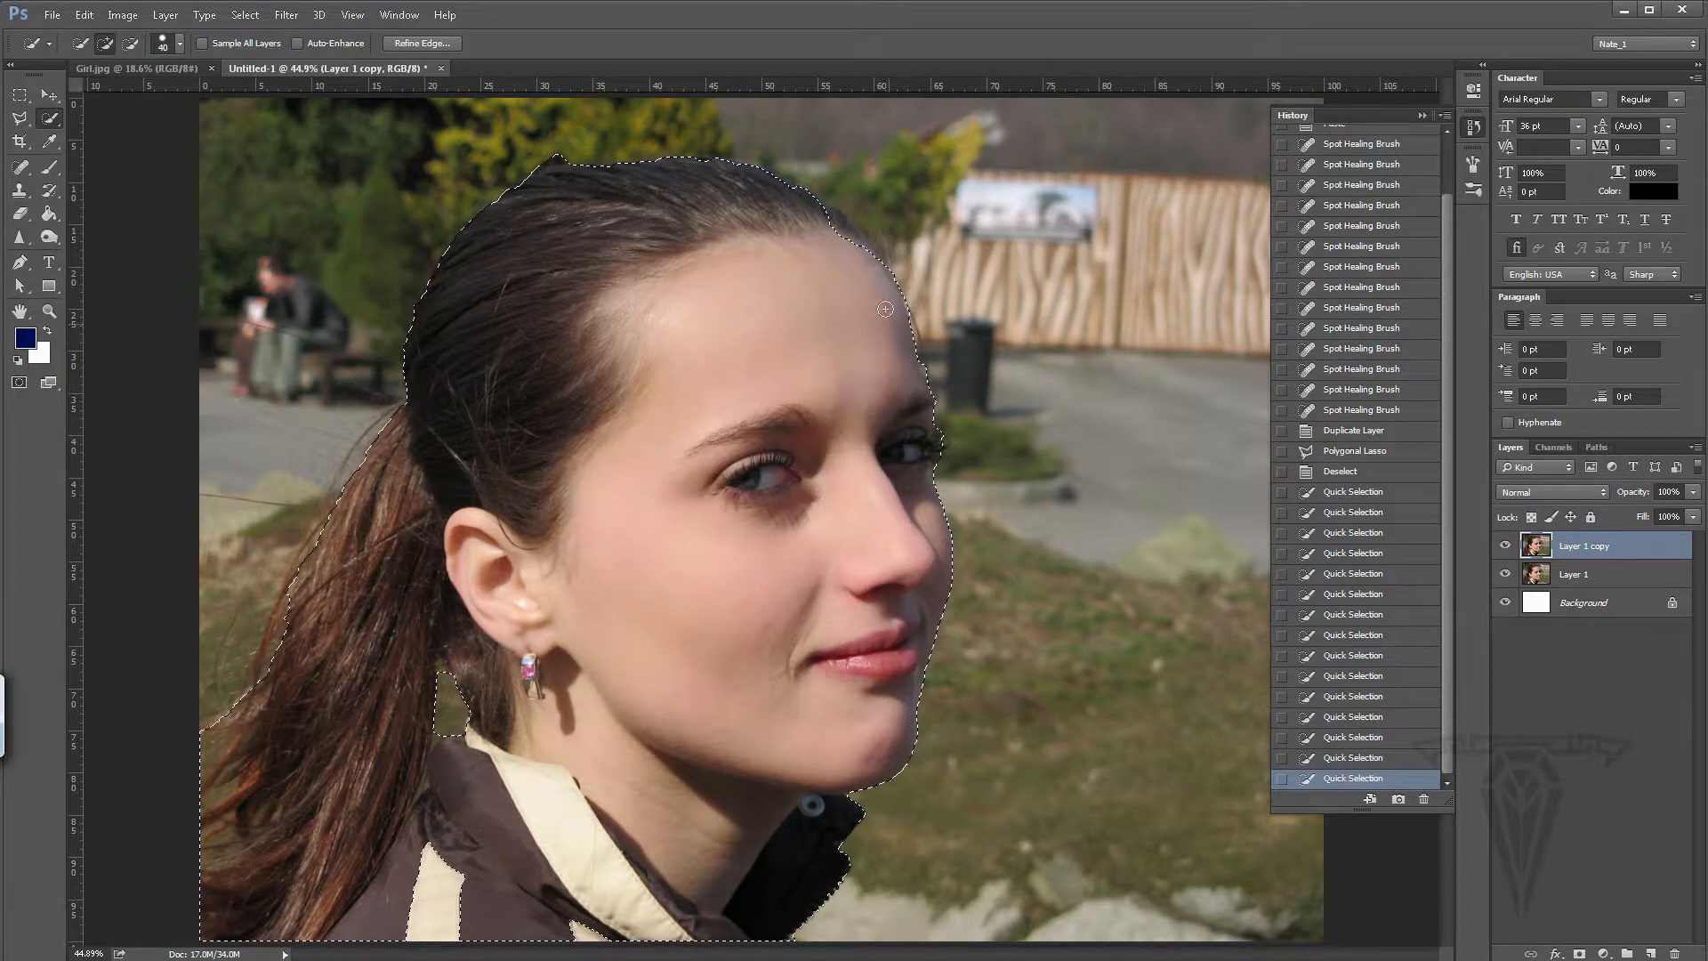
{"action": "left_click", "coordinate": [867, 263]}
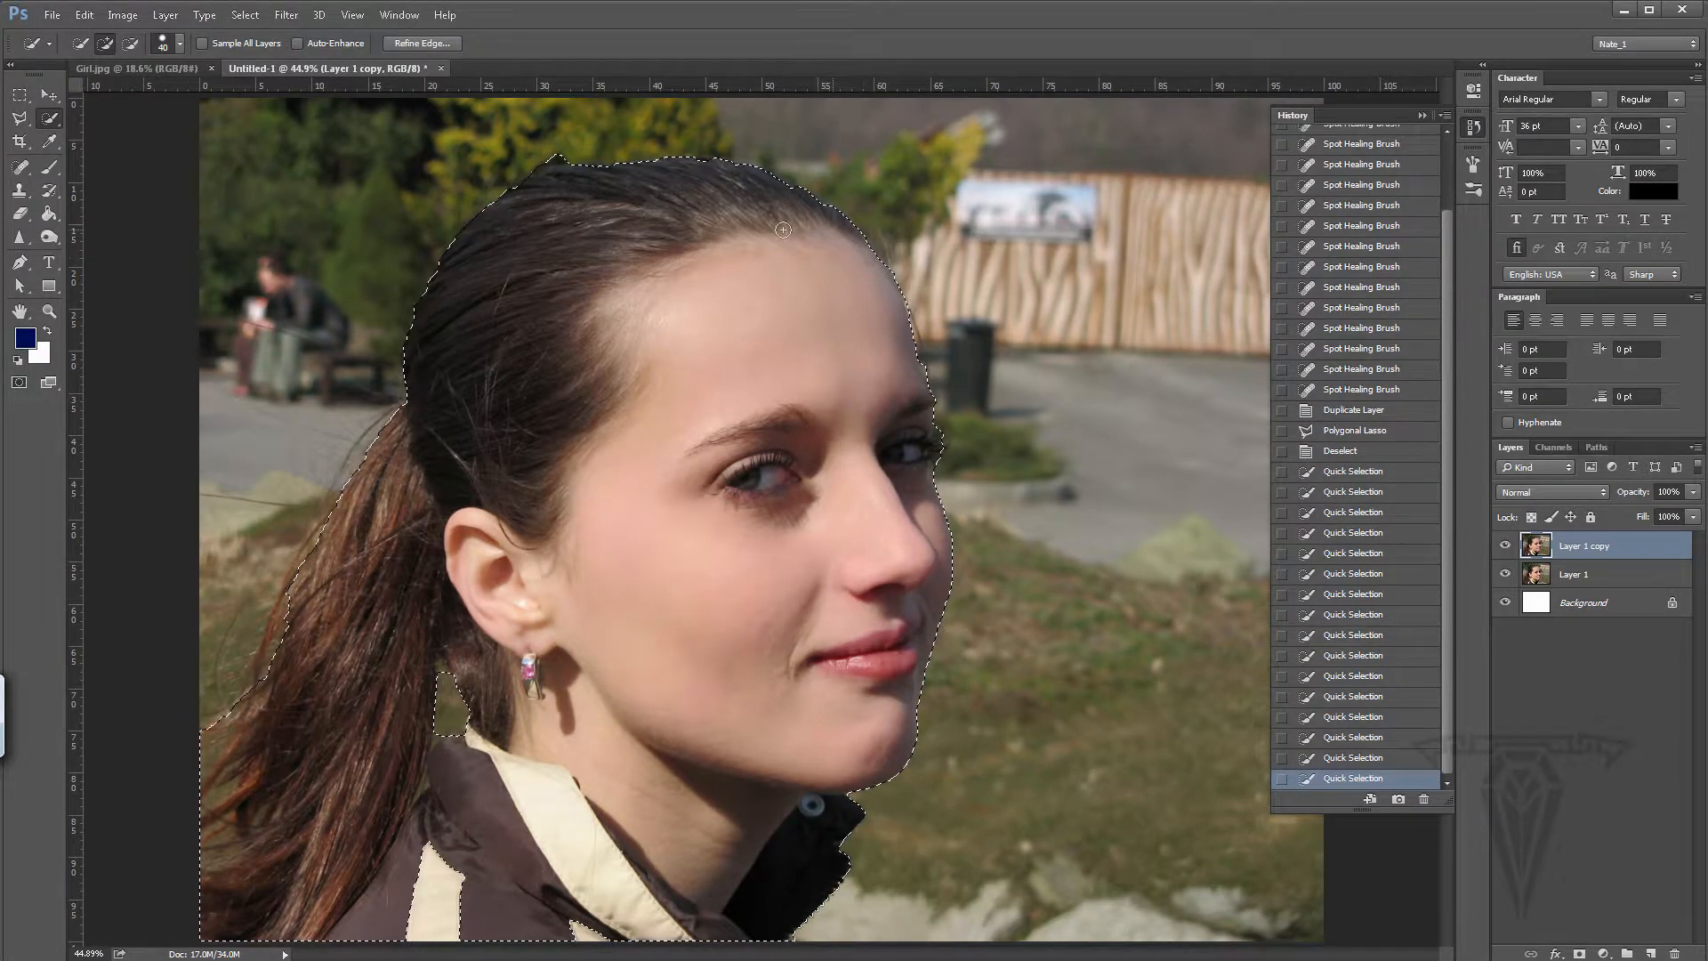
- Trim the stray background at the crown of the head and add the hair along the hairline above the forehead
{"action": "left_click", "coordinate": [560, 154], "text": "alt"}
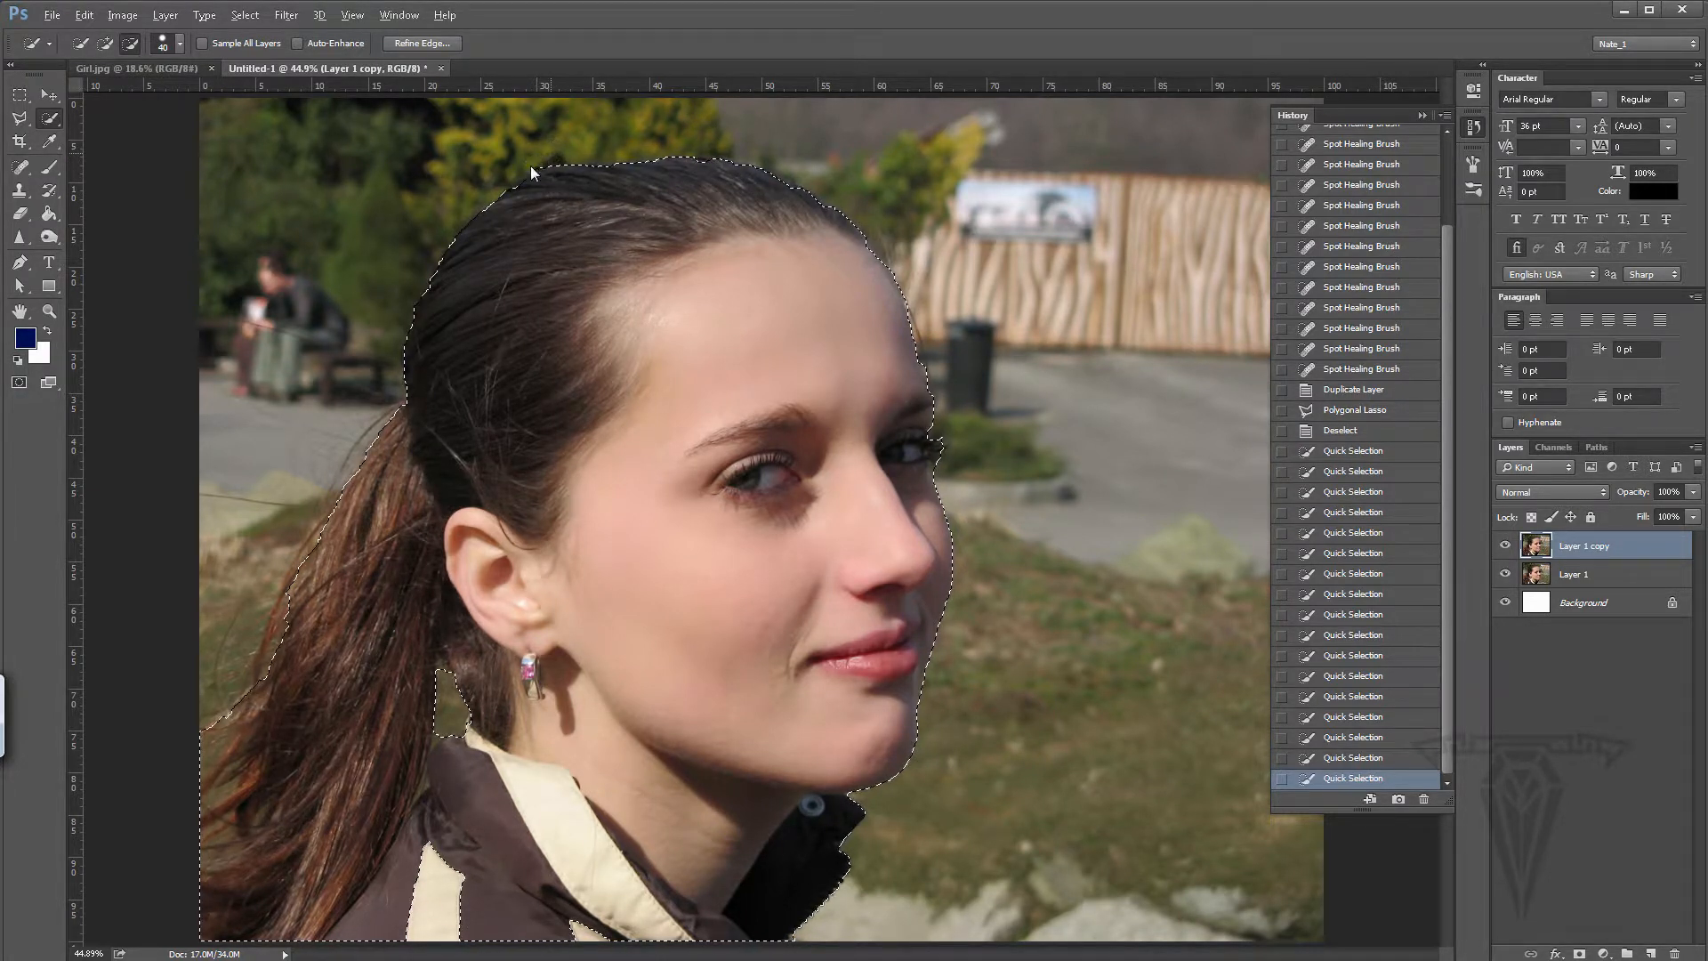
{"action": "left_click", "coordinate": [531, 173], "text": "alt"}
{"action": "left_click", "coordinate": [527, 189], "text": "alt"}
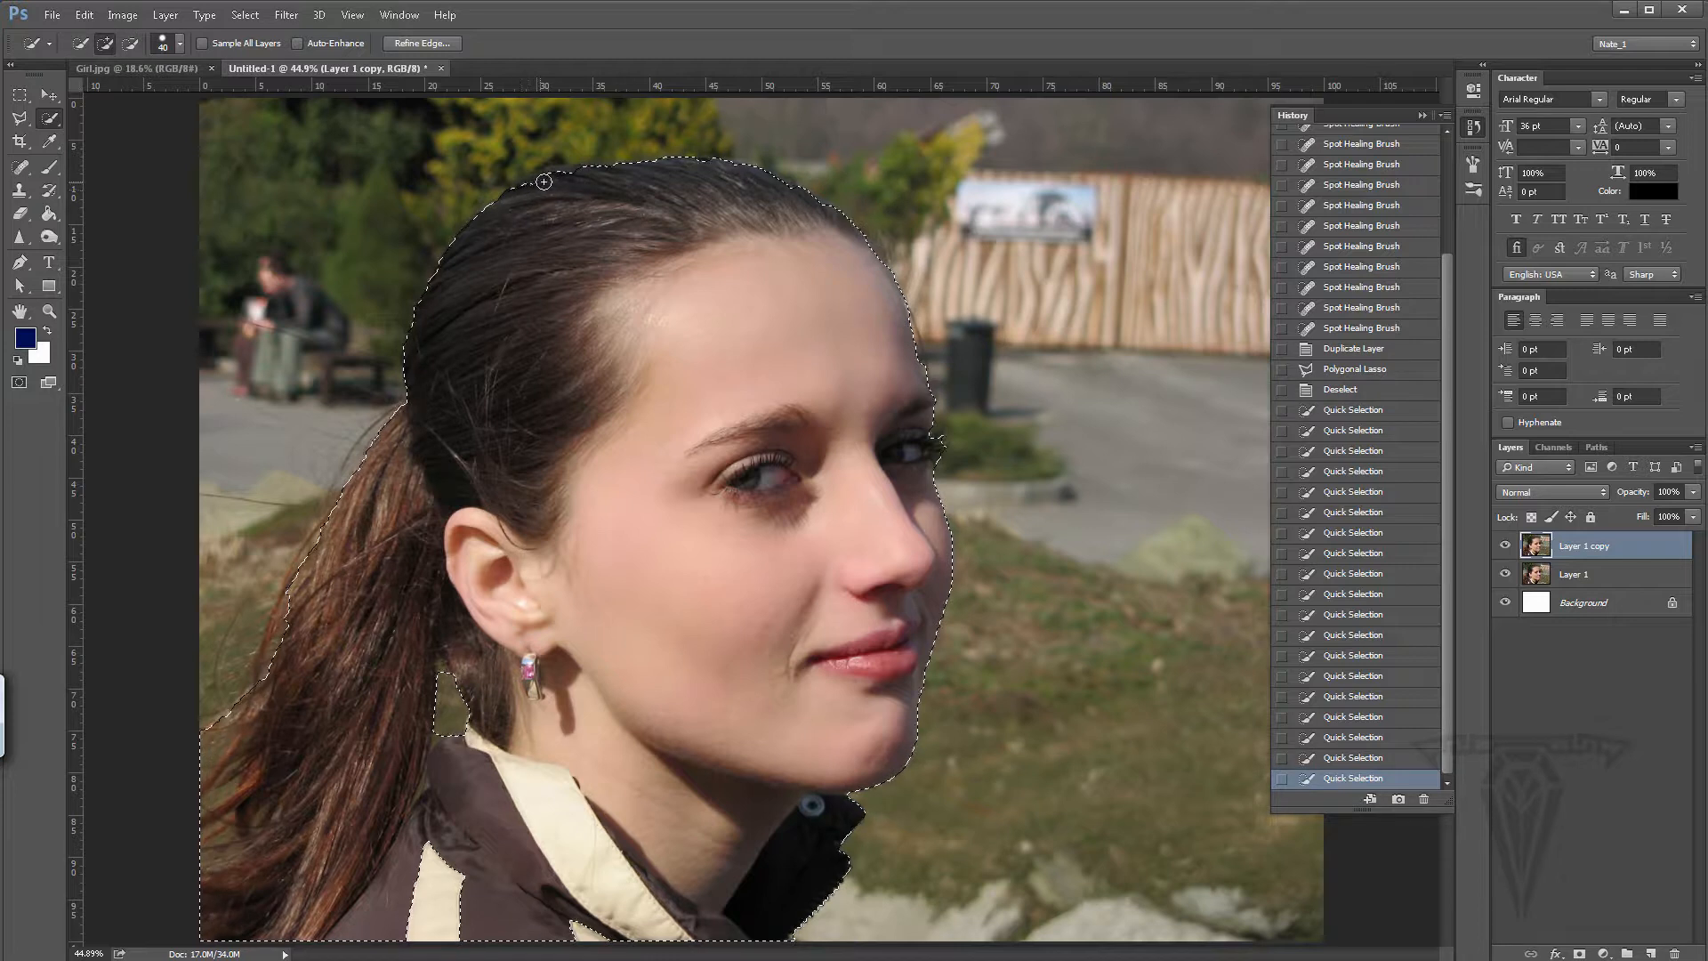
{"action": "left_click_drag", "start_coordinate": [765, 178], "coordinate": [845, 233]}
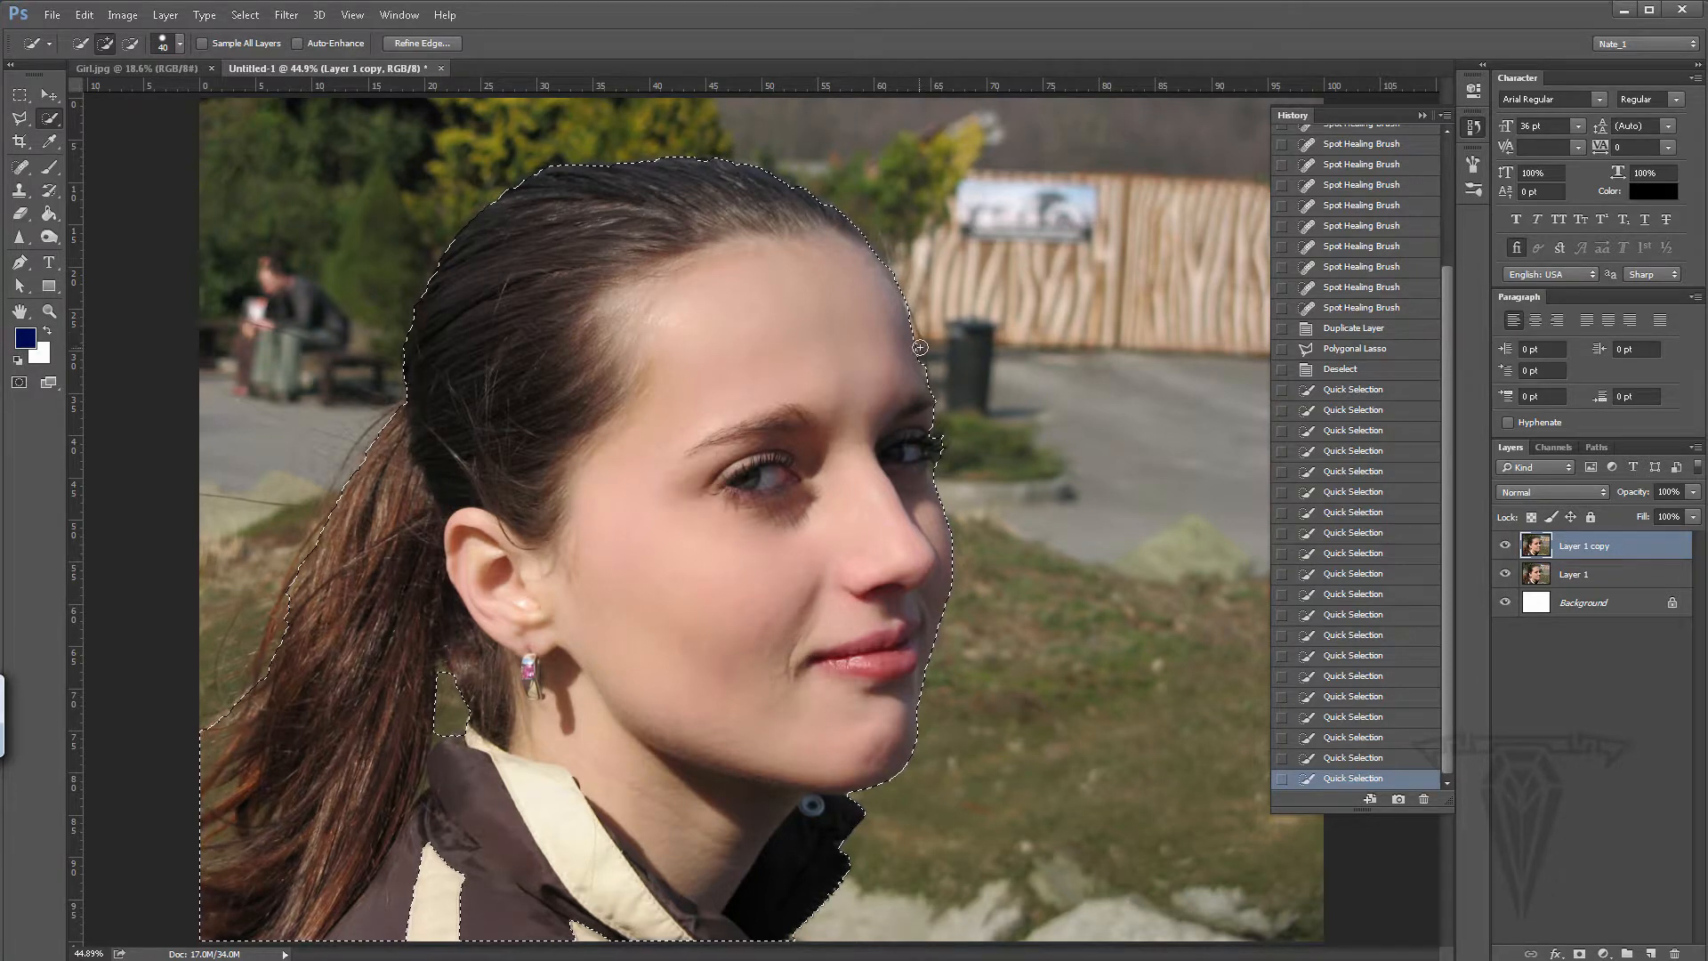
- Try to remove the stray line in the upper background with the Refine Edge brush, and cancel Refine Edge
{"action": "left_click", "coordinate": [245, 15]}
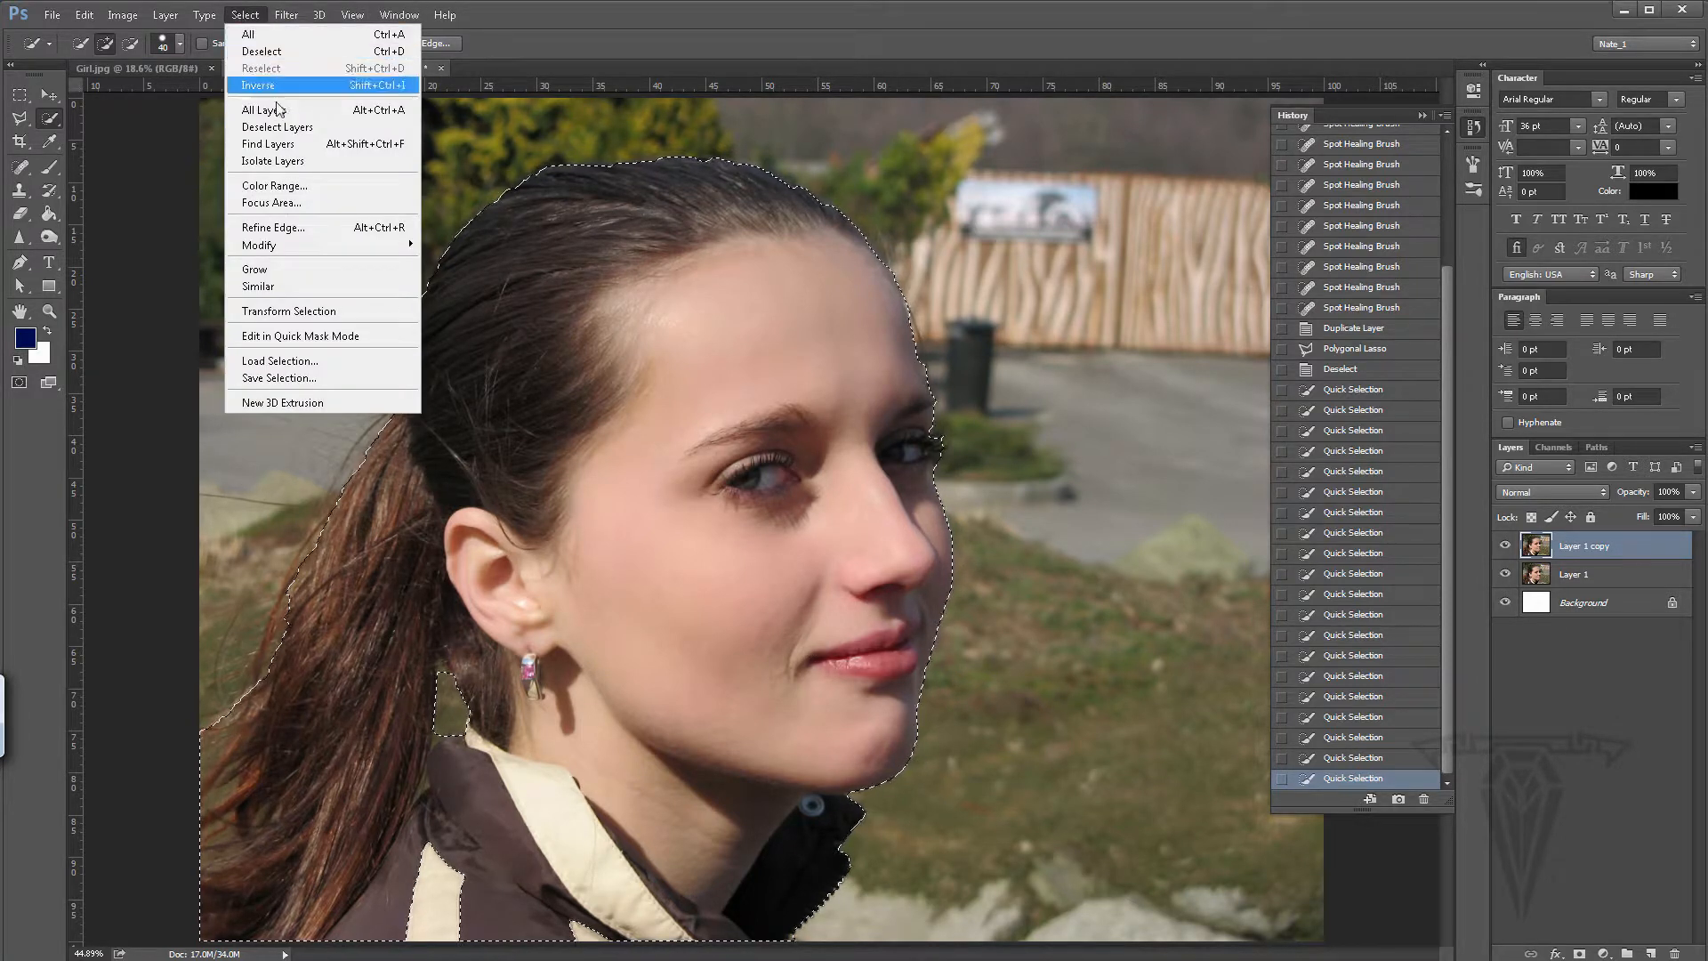
{"action": "left_click", "coordinate": [281, 226]}
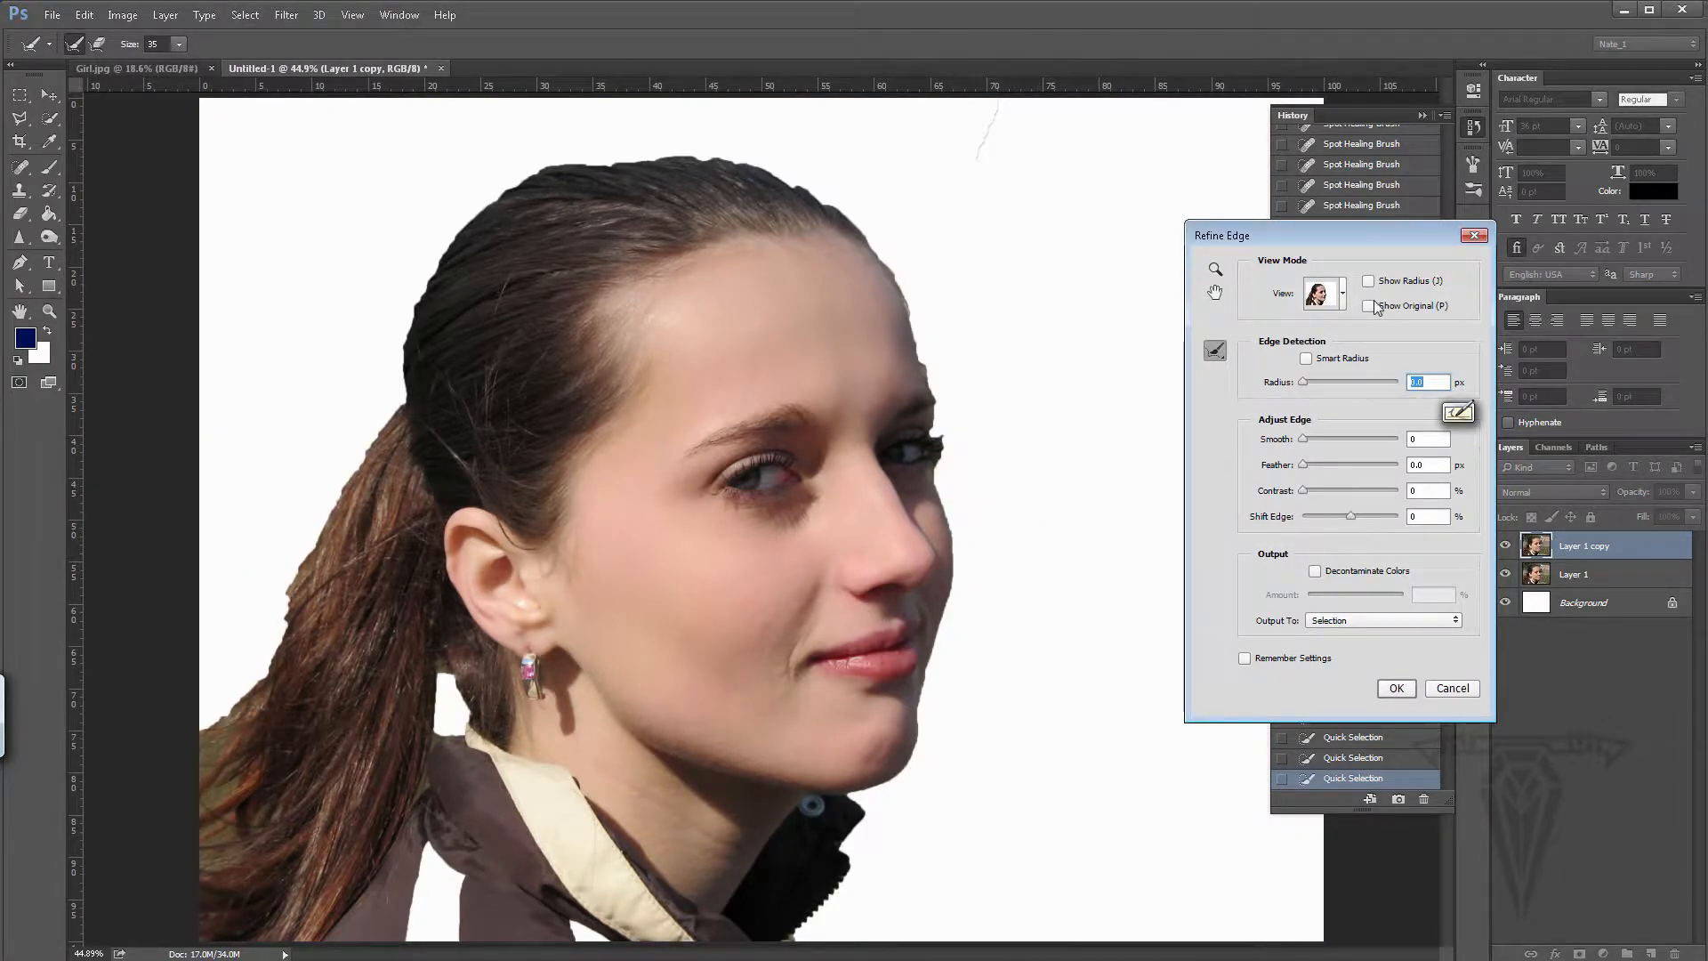
{"action": "left_click", "coordinate": [1335, 300]}
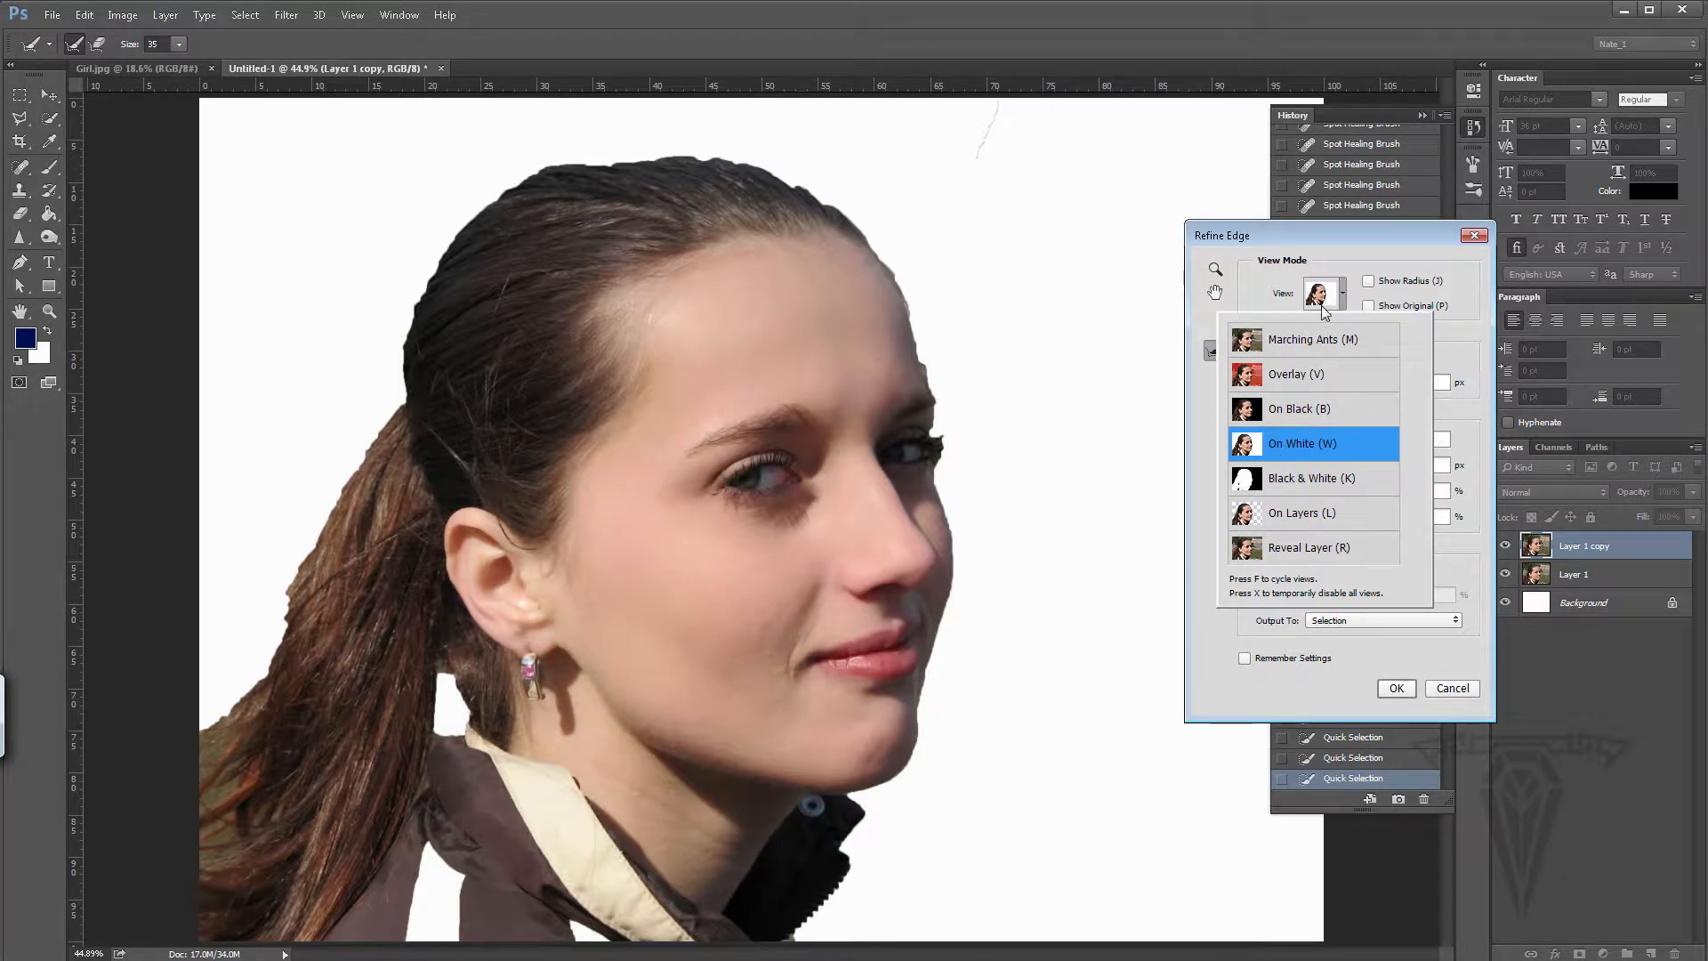
{"action": "left_click", "coordinate": [1325, 311]}
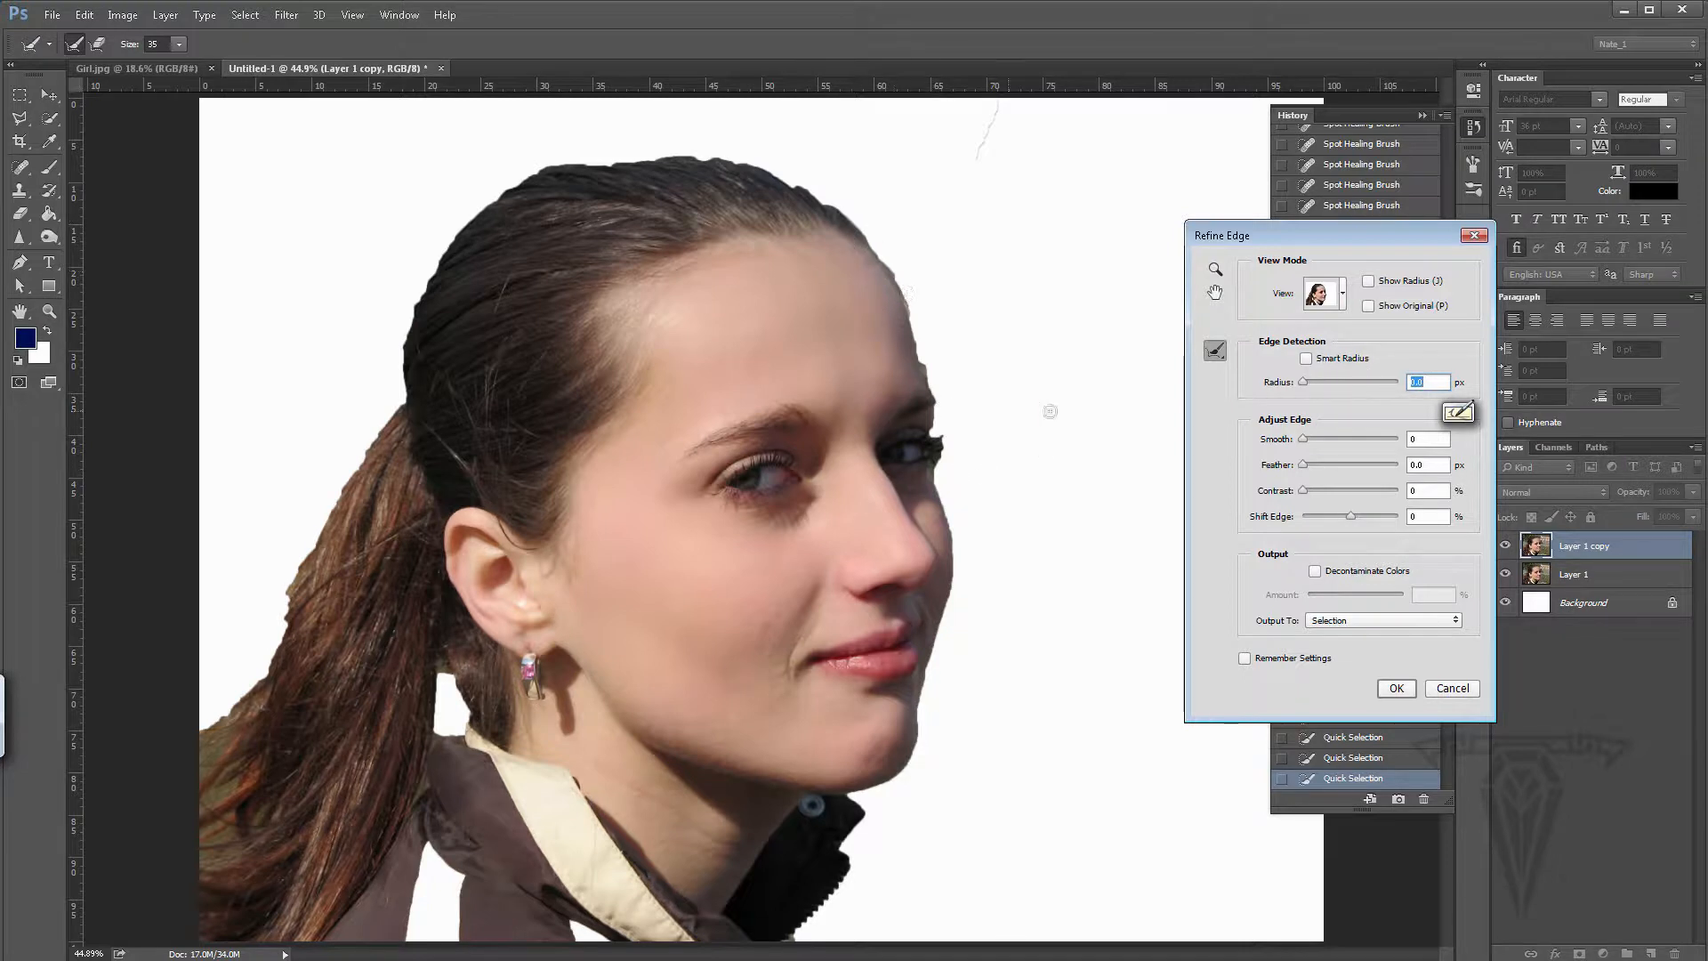
{"action": "left_click", "coordinate": [1316, 362]}
{"action": "left_click_drag", "start_coordinate": [997, 156], "coordinate": [987, 141]}
{"action": "left_click", "coordinate": [1448, 690]}
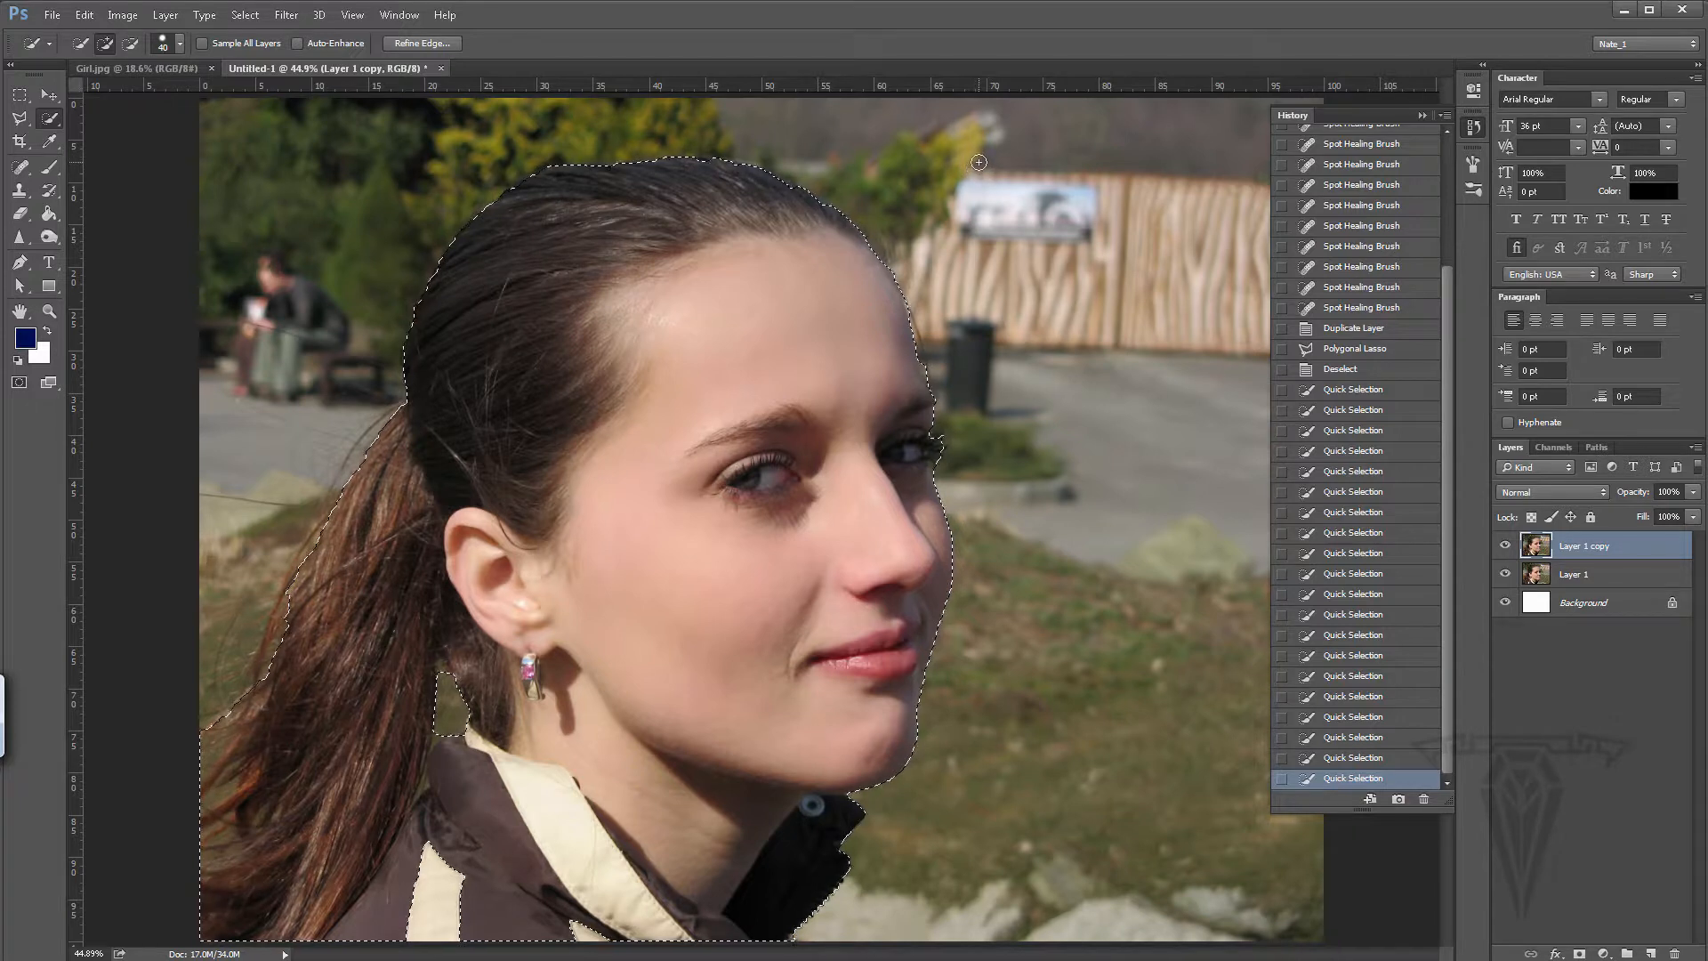
- Open Refine Edge on the selection and set Smart Radius 1.4 px, Smooth 34, Contrast 50%, and Decontaminate Colors with output to a new masked layer
{"action": "key", "text": "alt"}
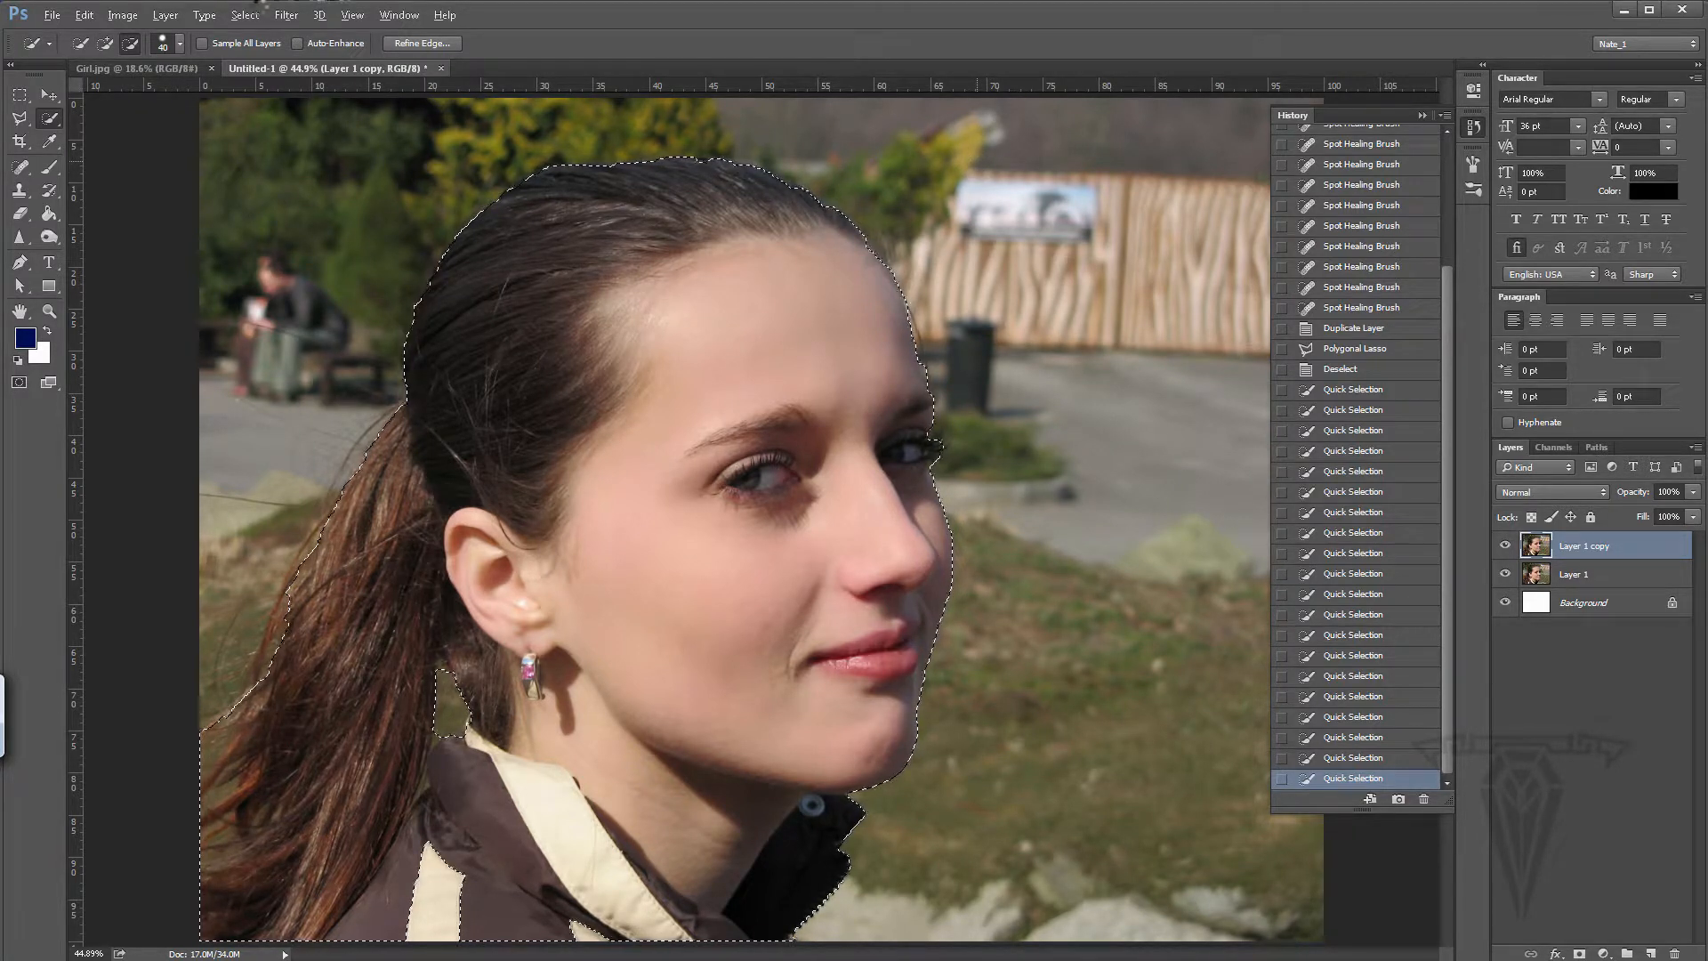
{"action": "left_click", "coordinate": [244, 14]}
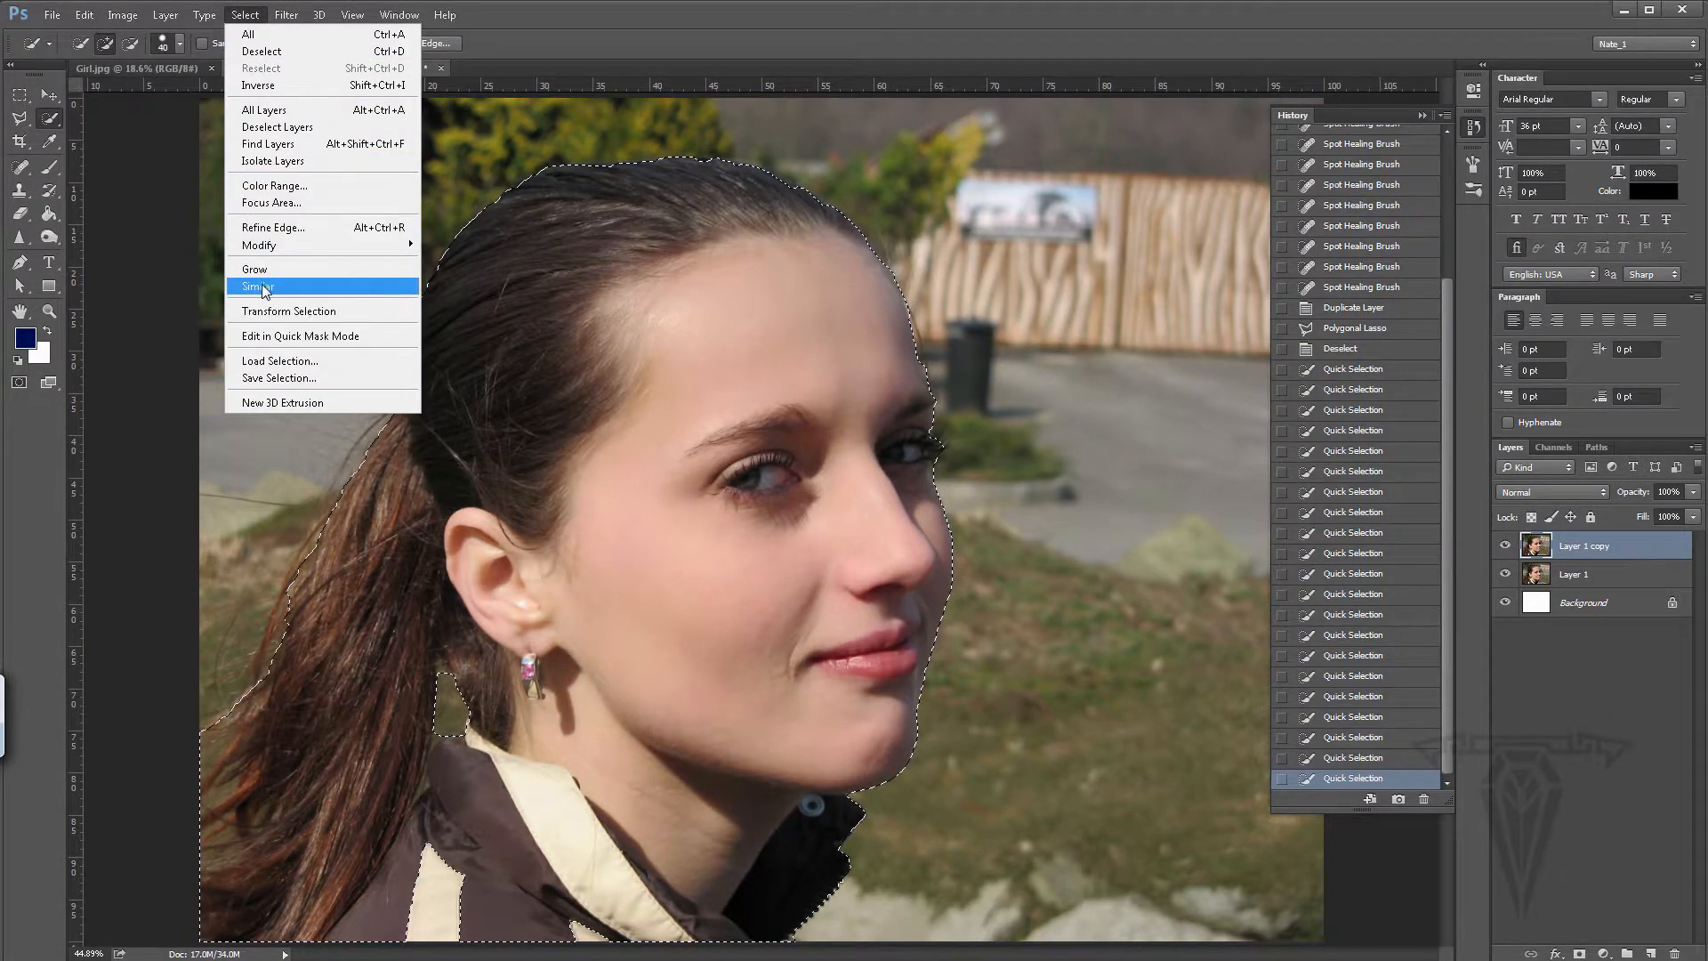
{"action": "left_click", "coordinate": [287, 229]}
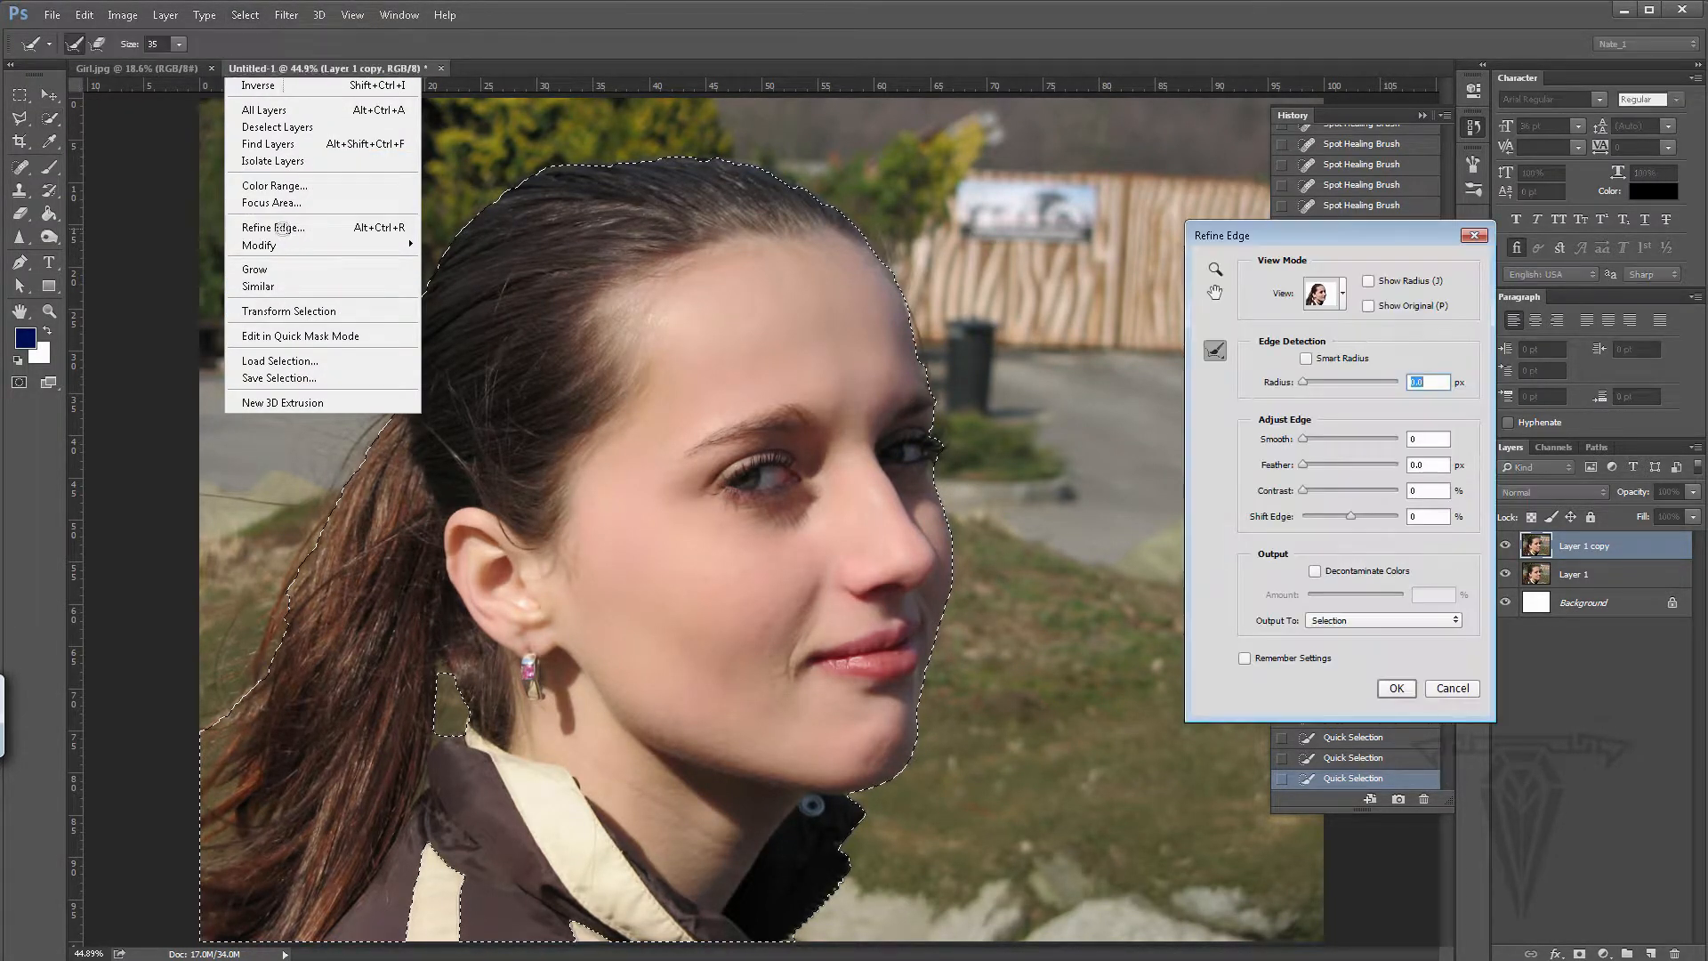
{"action": "left_click", "coordinate": [1320, 360]}
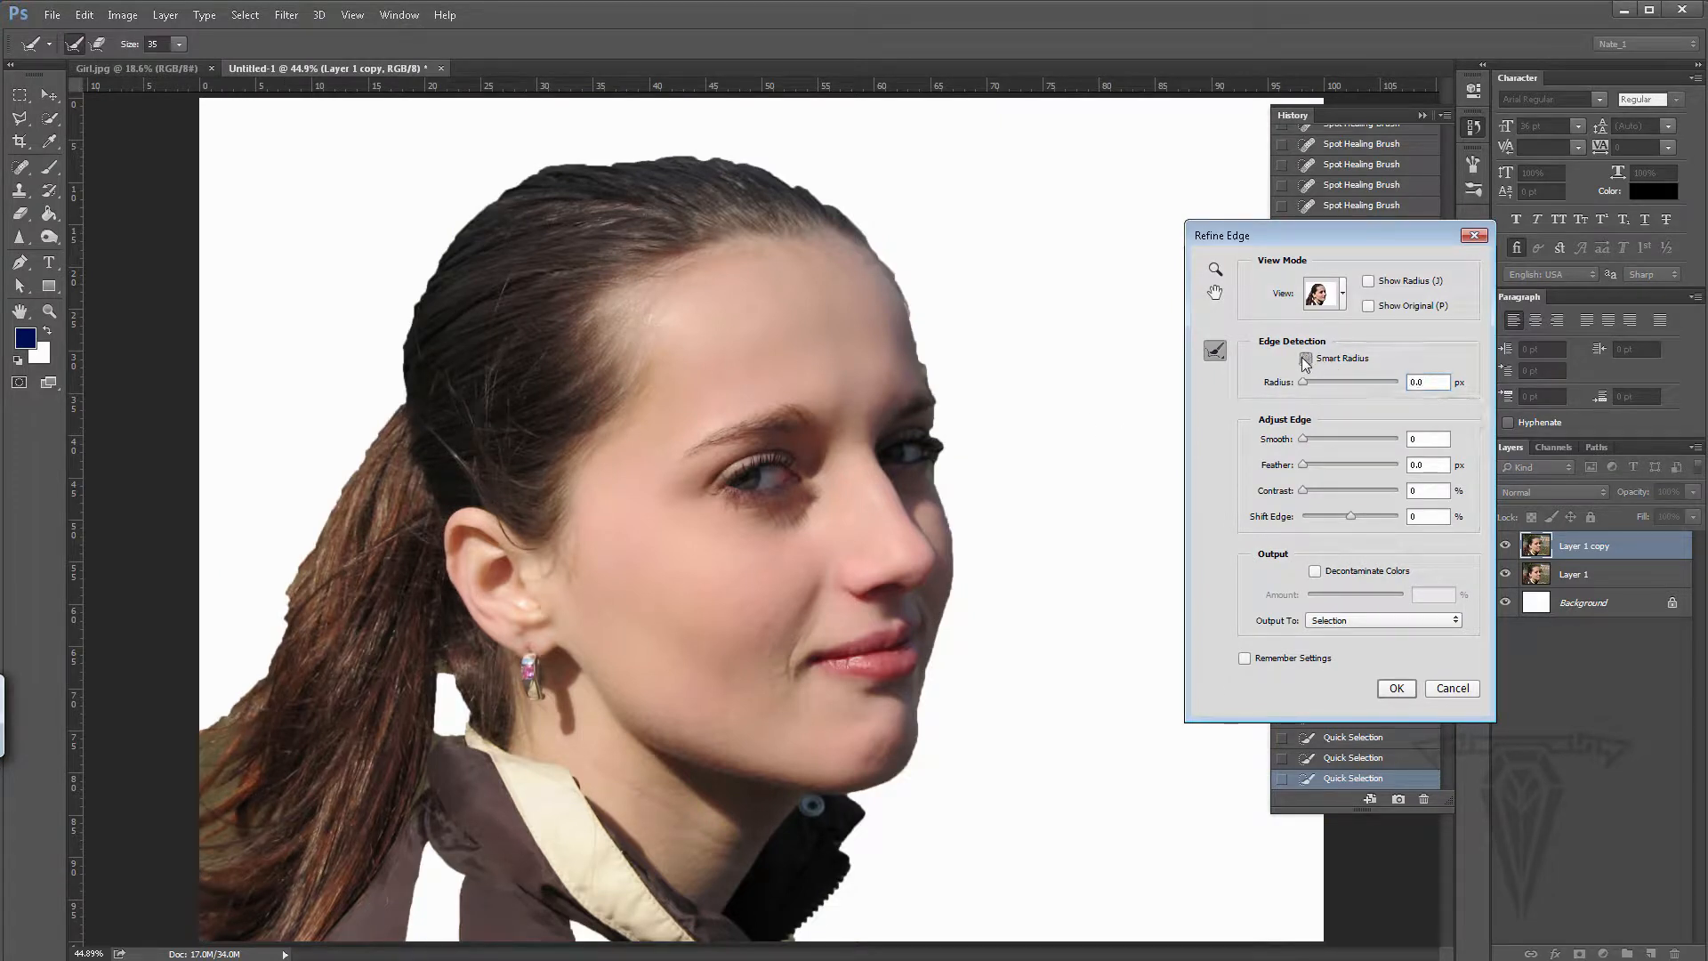
{"action": "left_click_drag", "start_coordinate": [1303, 383], "coordinate": [1327, 440]}
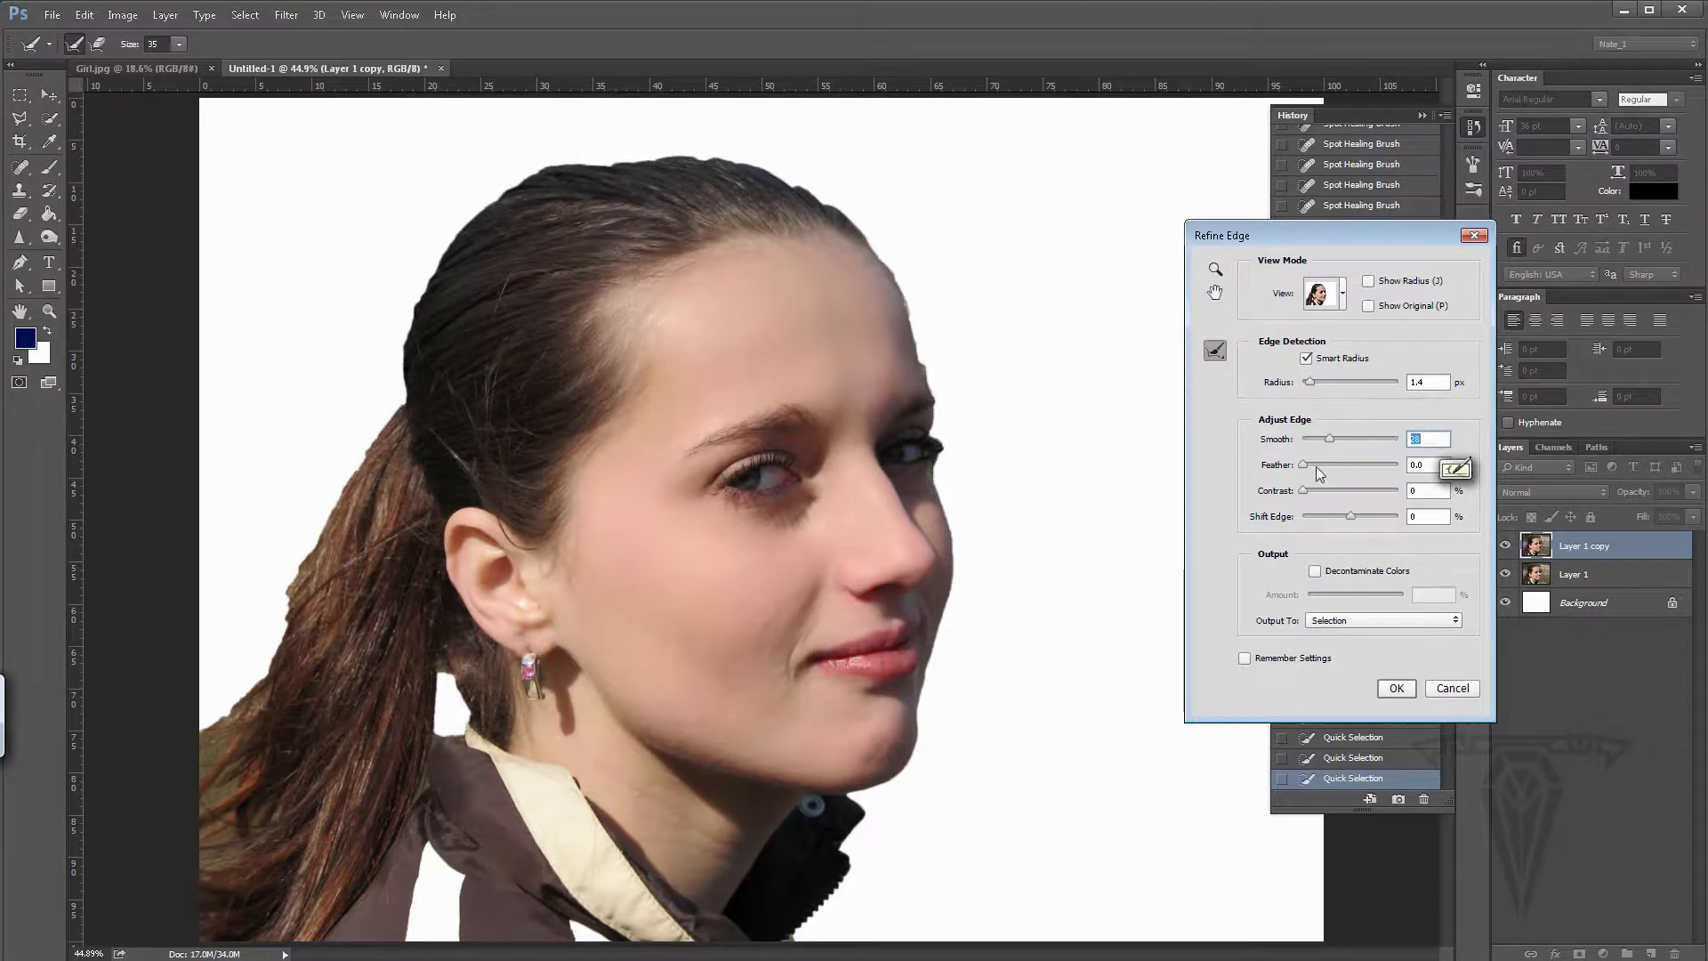
{"action": "left_click_drag", "start_coordinate": [1303, 490], "coordinate": [1336, 437]}
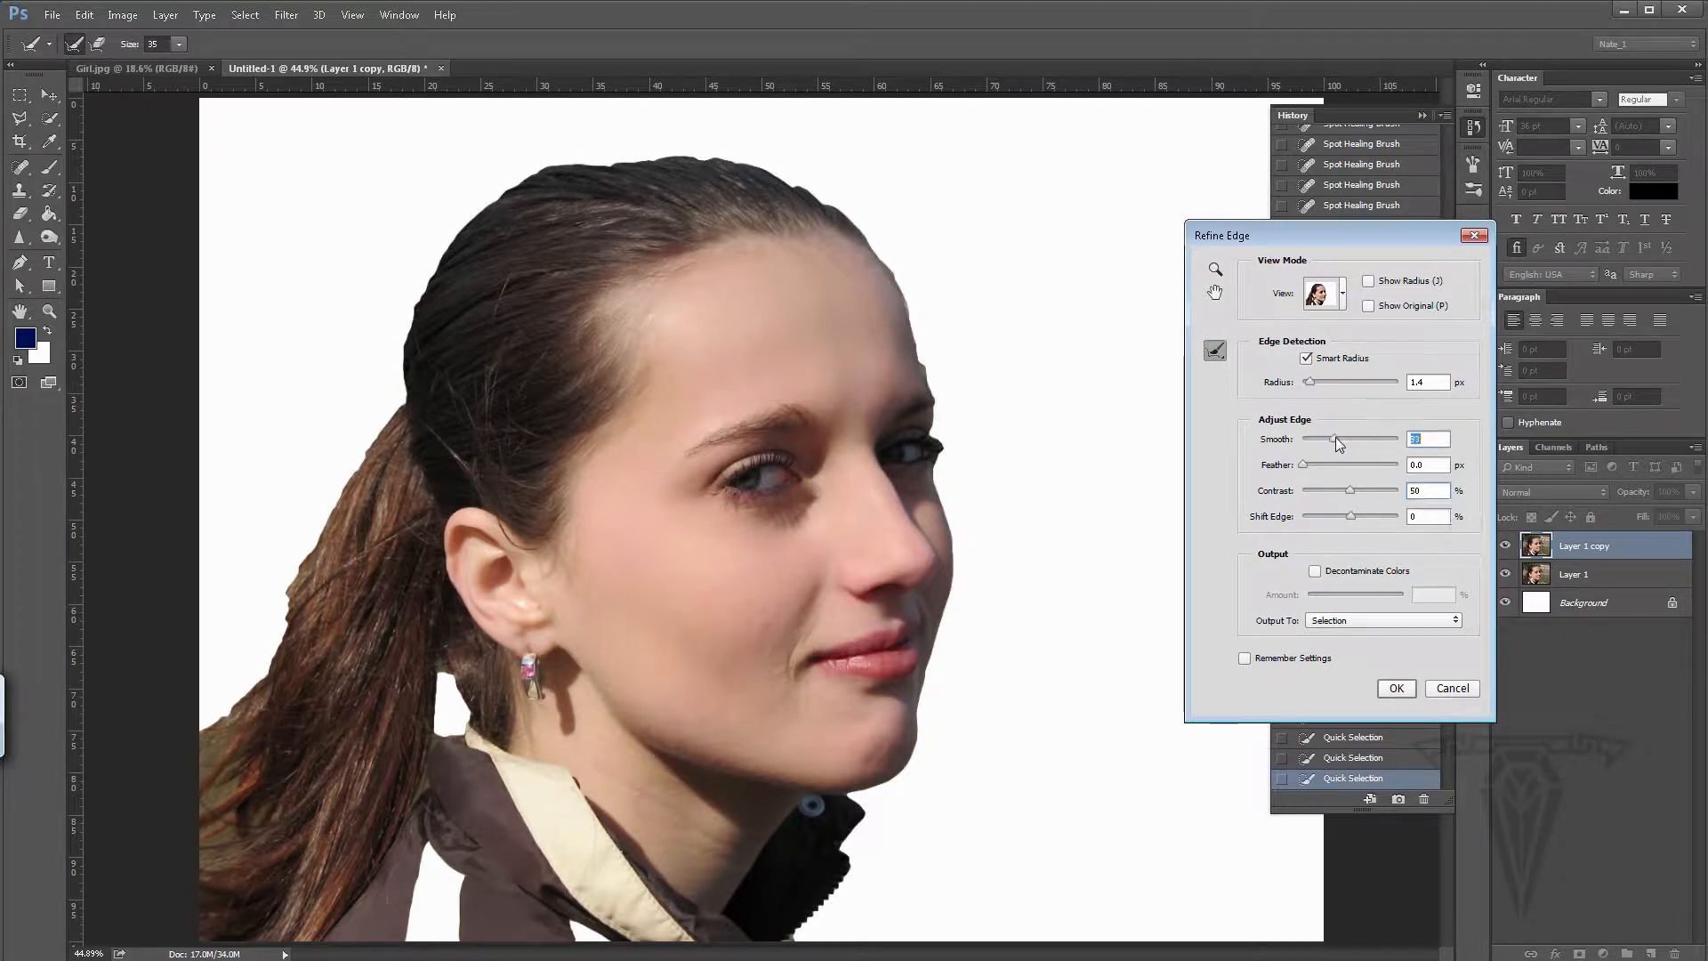
{"action": "left_click", "coordinate": [1315, 572]}
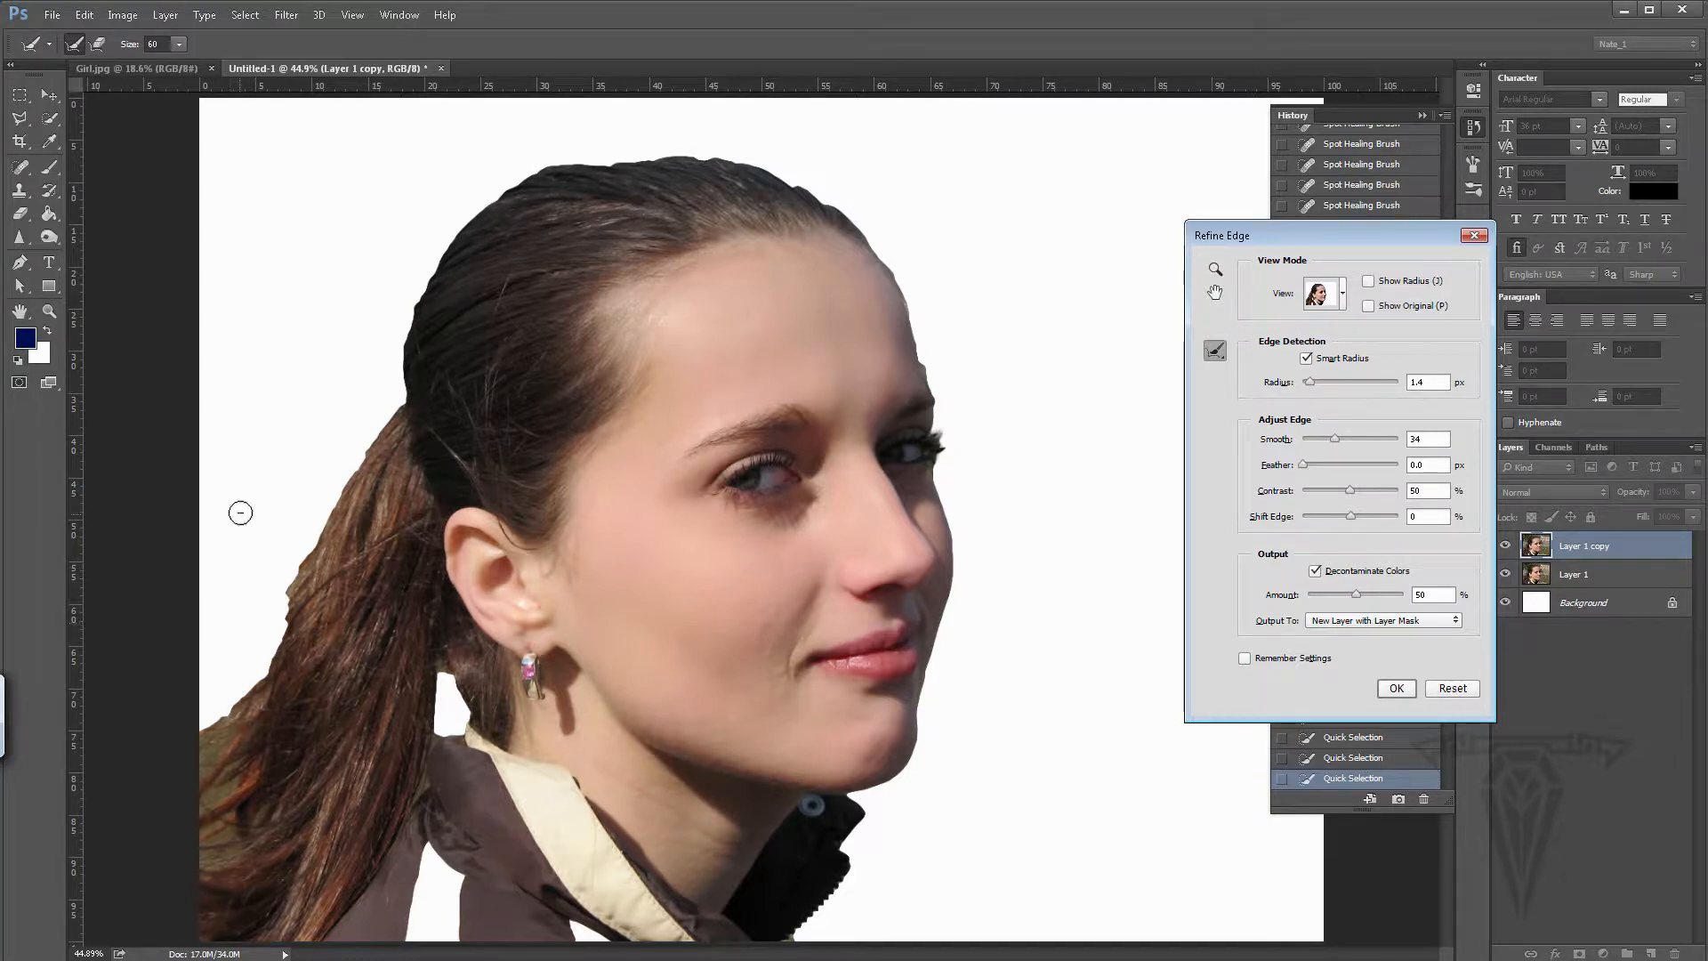
- Brush over the lower outer edge of the ponytail with the Refine Radius tool at size 60
{"action": "key", "text": "alt"}
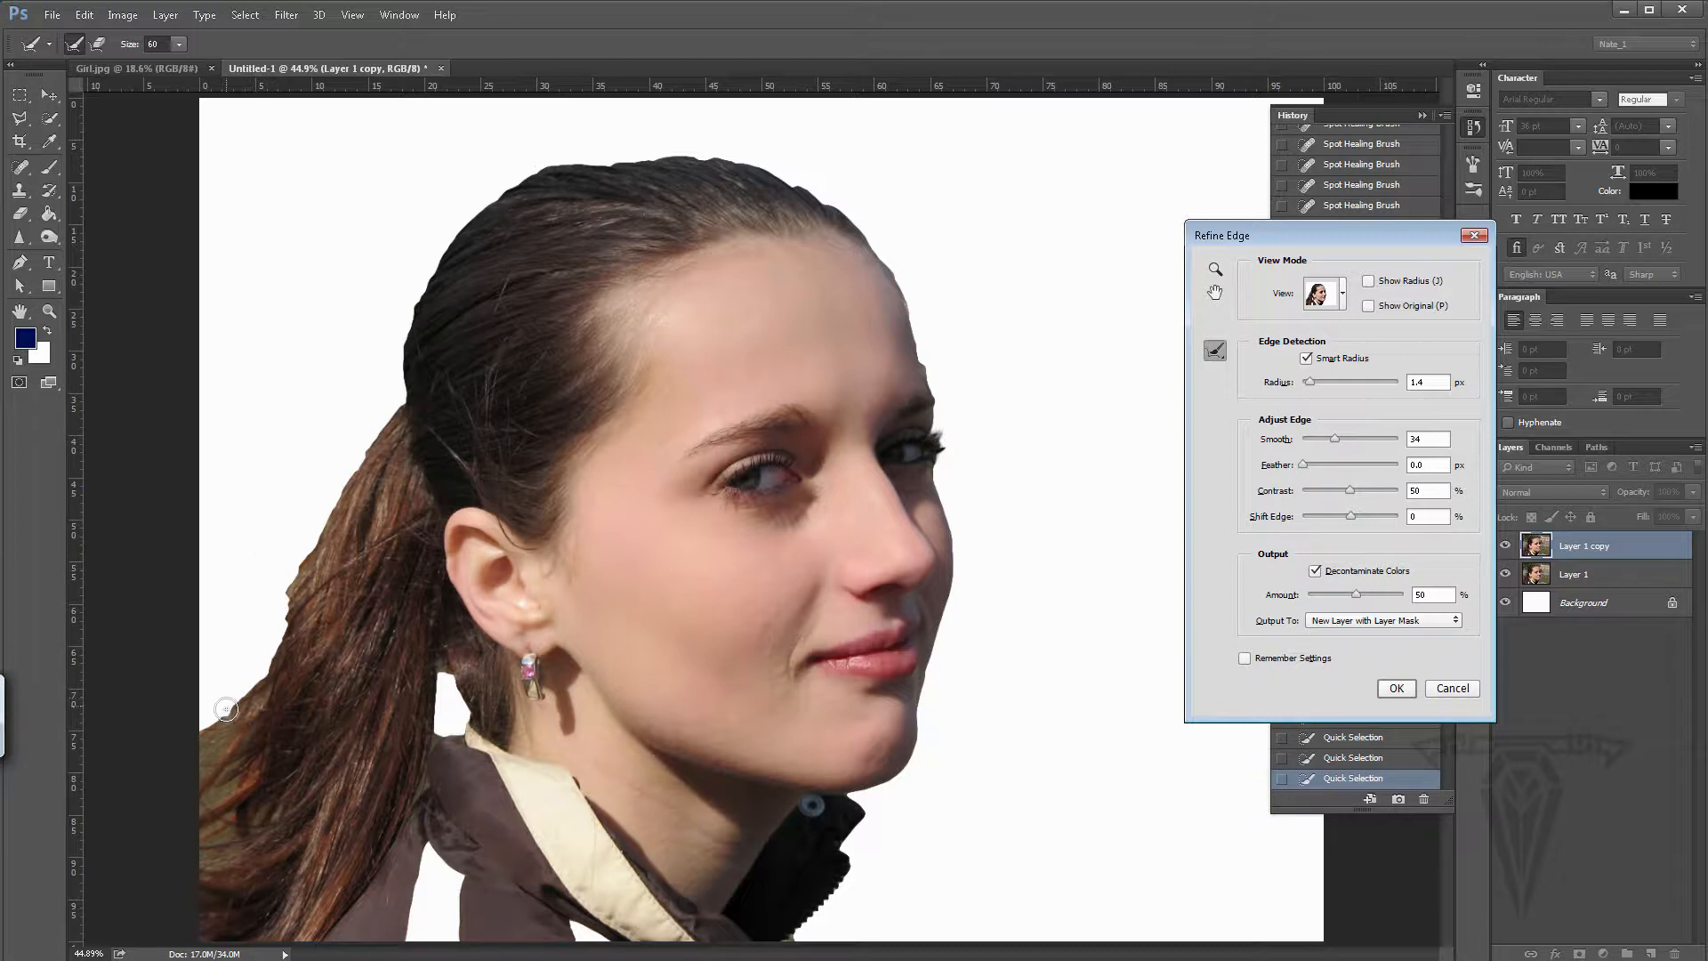
{"action": "mouse_move", "coordinate": [209, 717]}
{"action": "left_mouse_down"}
{"action": "mouse_move", "coordinate": [184, 767]}
{"action": "mouse_move", "coordinate": [220, 743]}
{"action": "left_mouse_up"}
{"action": "mouse_move", "coordinate": [216, 676]}
{"action": "left_mouse_down"}
{"action": "mouse_move", "coordinate": [213, 798]}
{"action": "mouse_move", "coordinate": [252, 620]}
{"action": "left_mouse_up"}
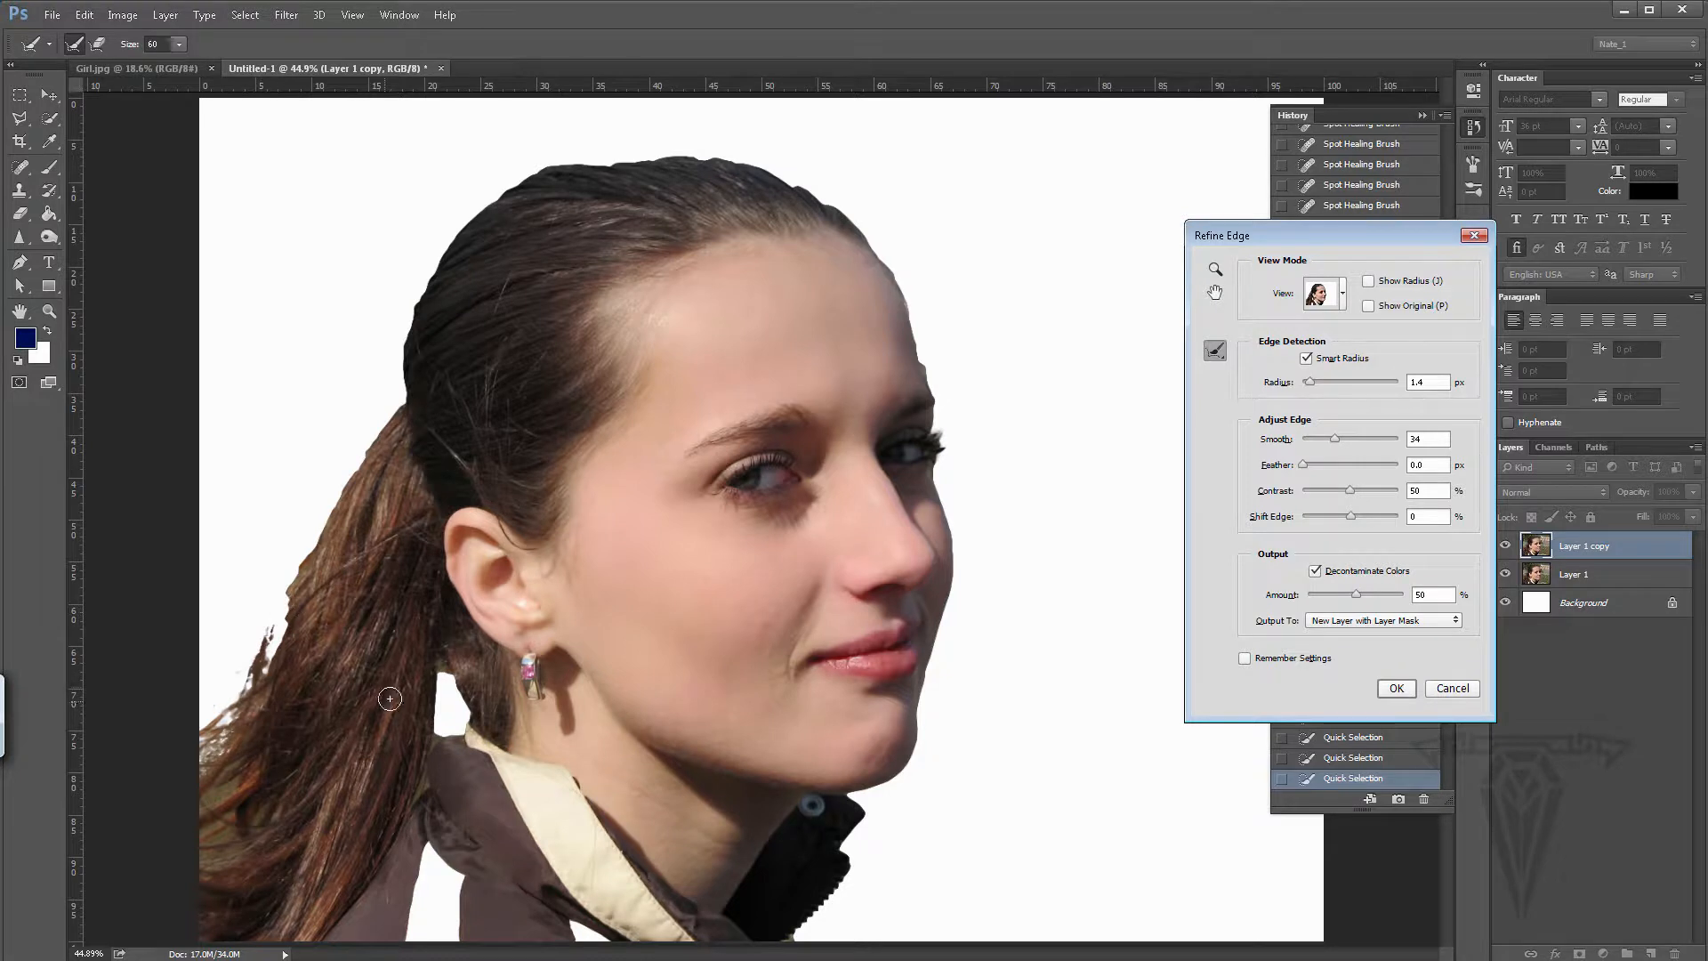
- Set the edge detection Radius to 2.1 px and the Decontaminate Colors amount to 65%
{"action": "left_click_drag", "start_coordinate": [1308, 383], "coordinate": [1340, 384]}
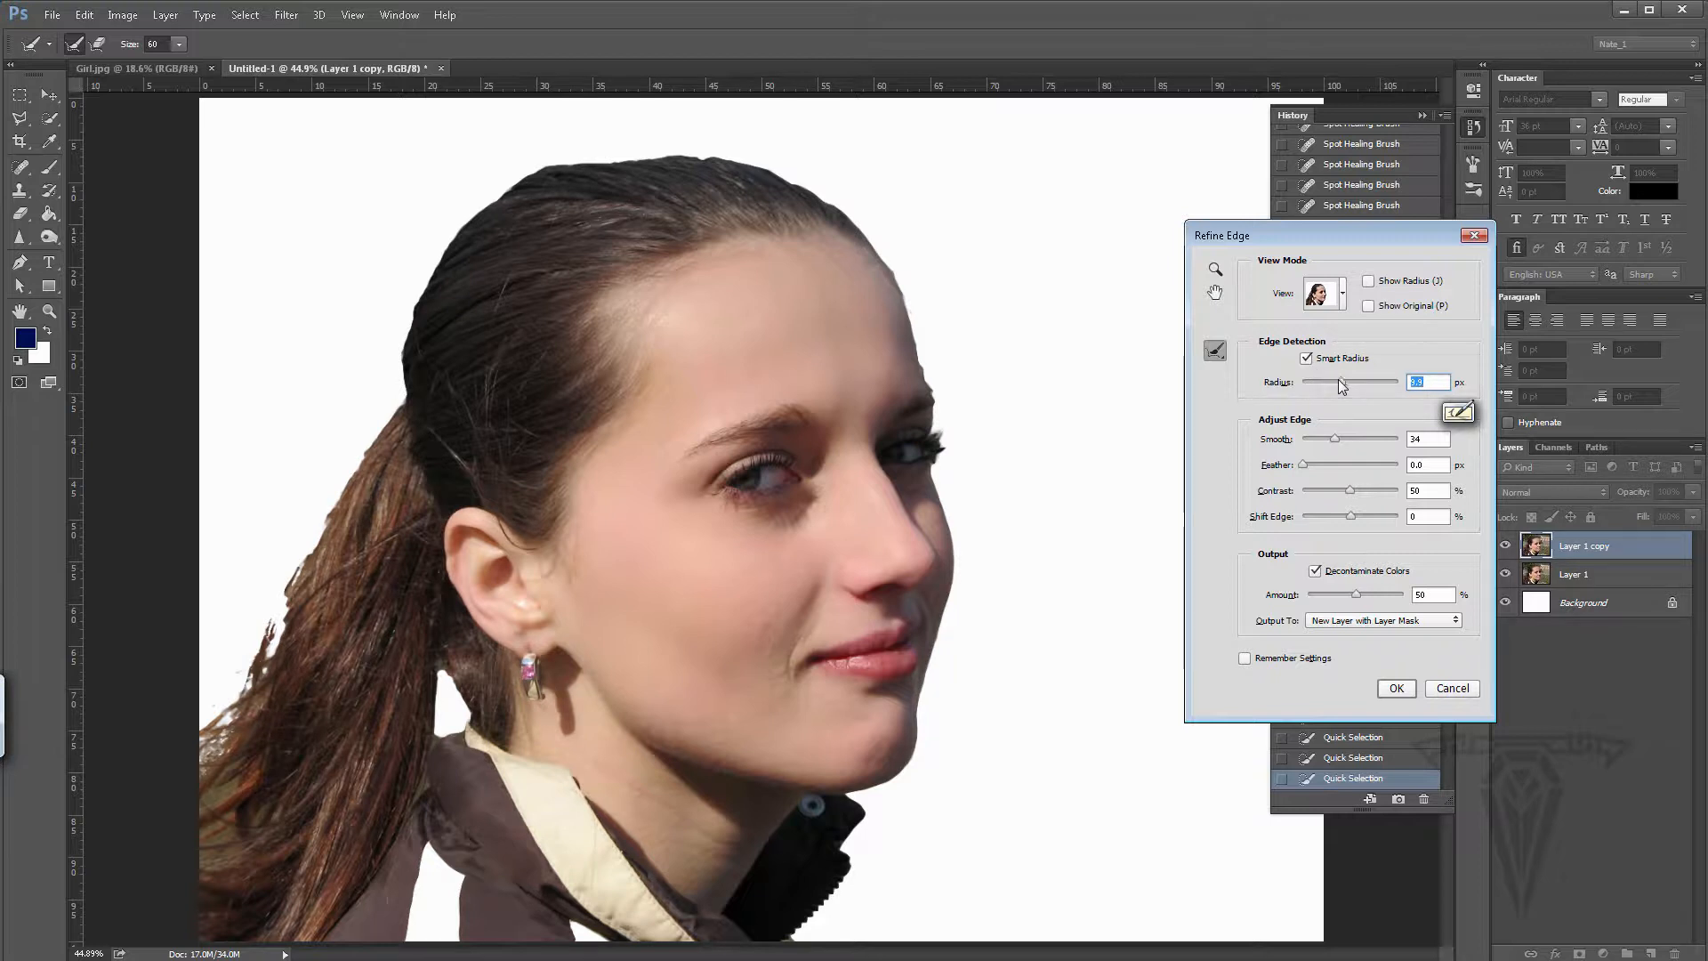
{"action": "left_click_drag", "start_coordinate": [1341, 384], "coordinate": [1326, 385]}
{"action": "left_click_drag", "start_coordinate": [1315, 387], "coordinate": [1311, 388]}
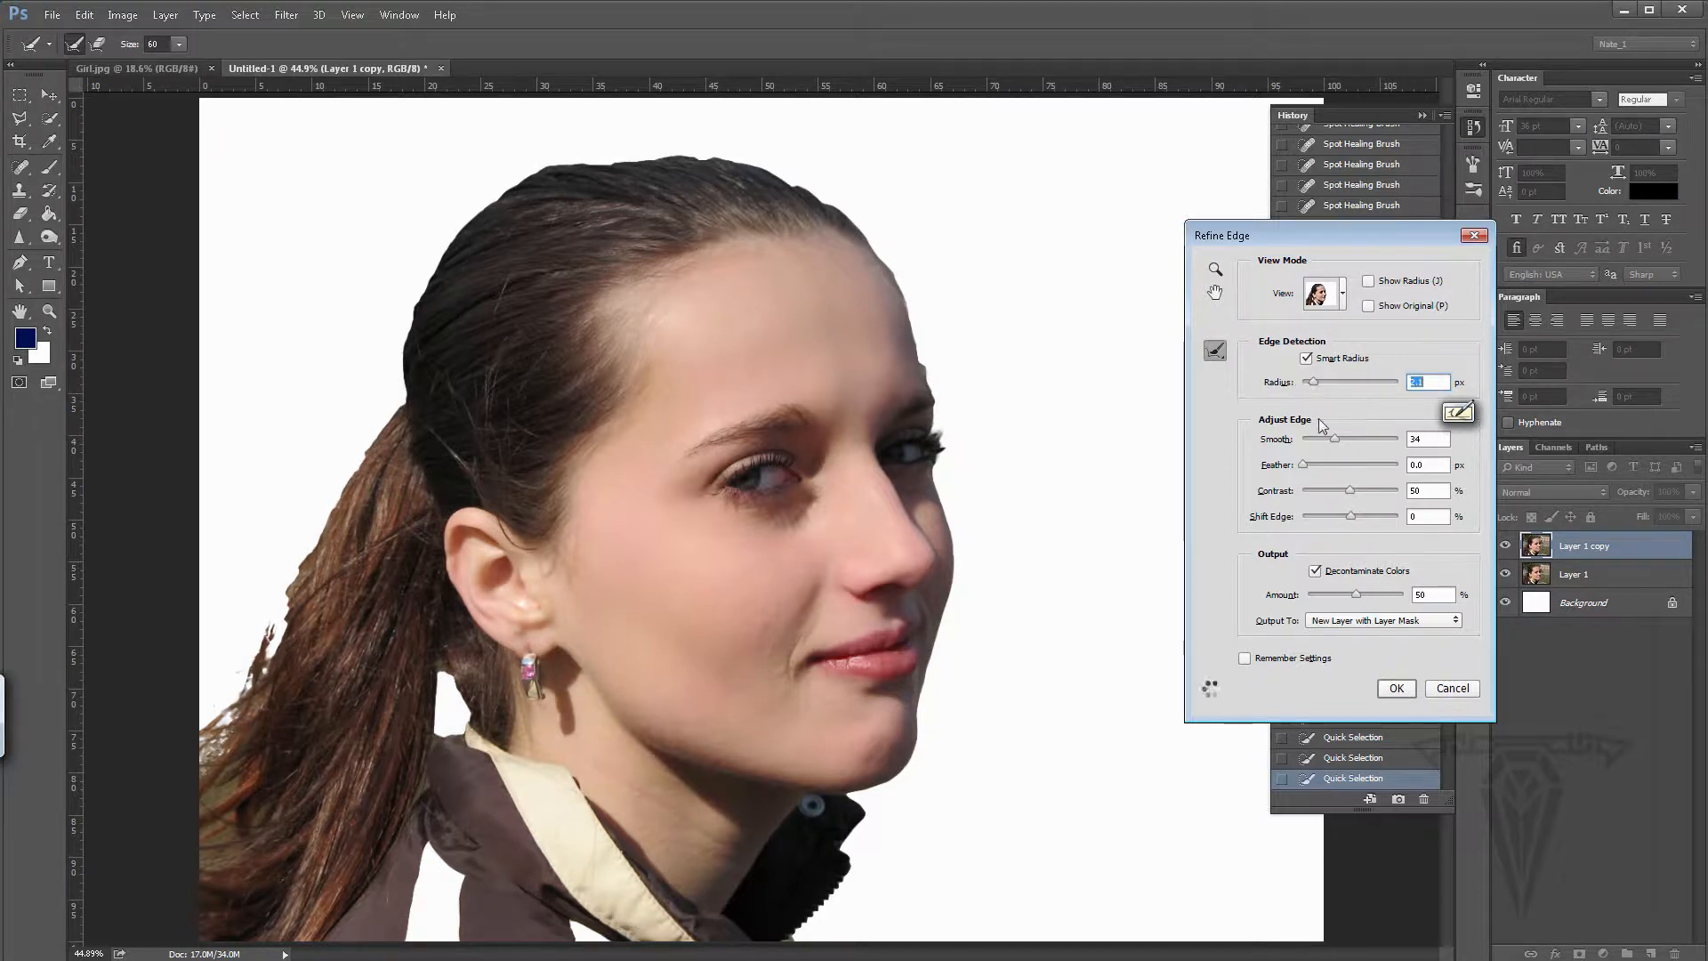
{"action": "left_click_drag", "start_coordinate": [1359, 590], "coordinate": [1380, 597]}
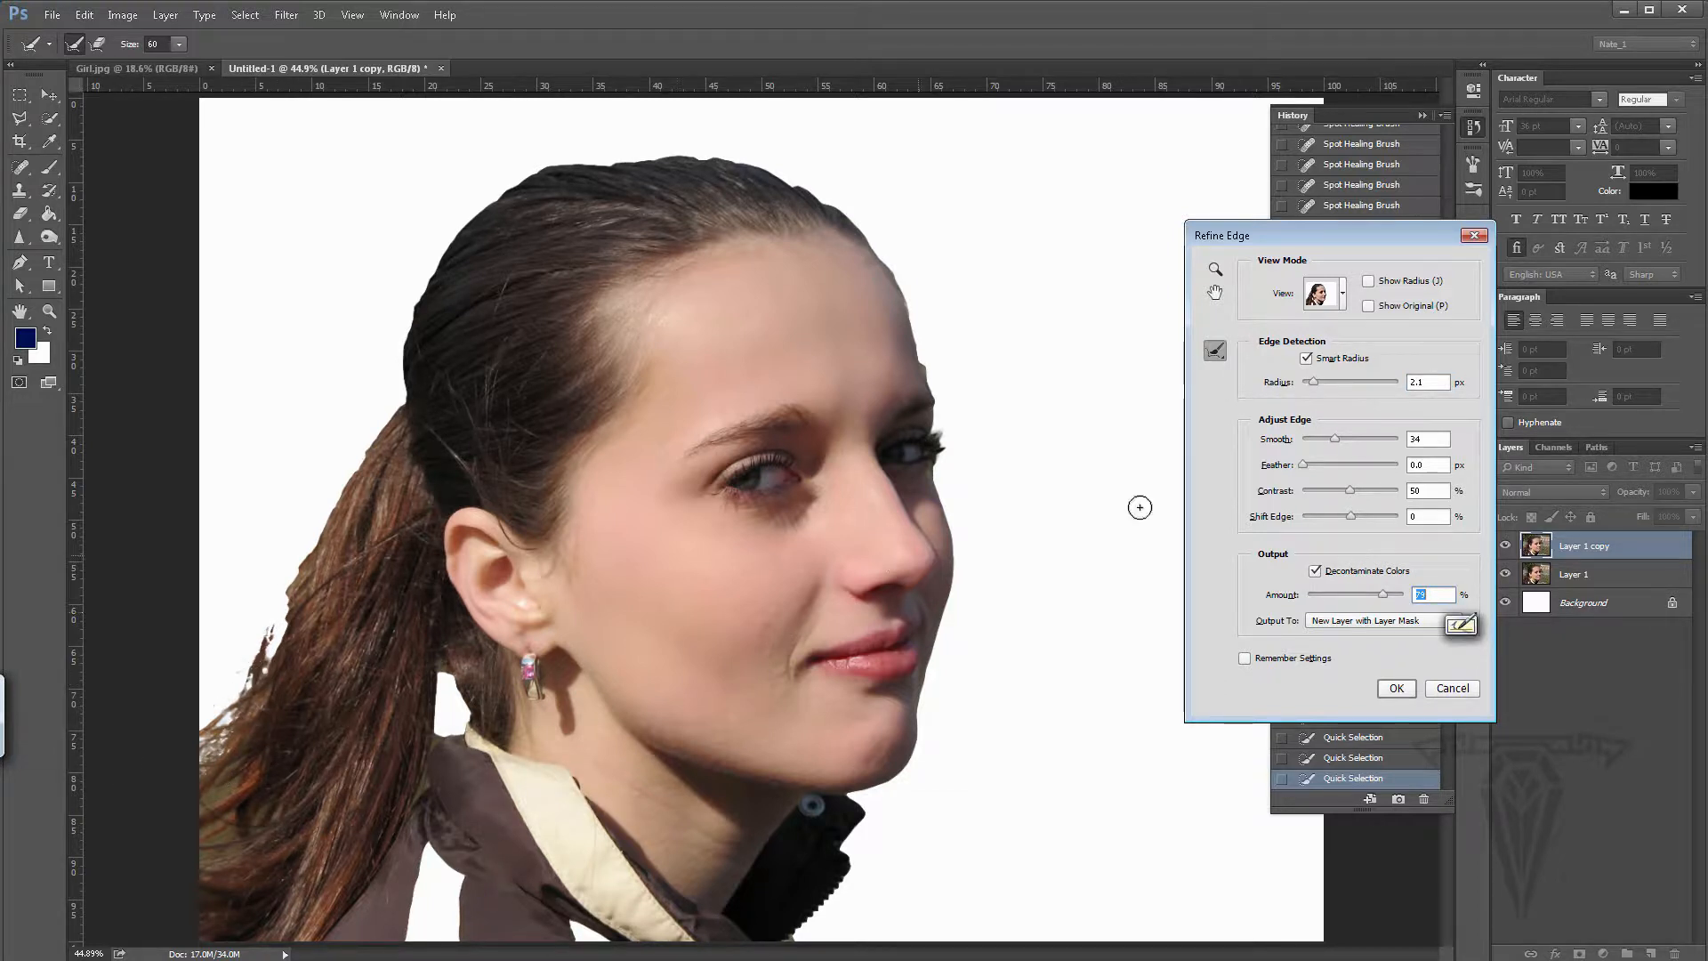
{"action": "mouse_move", "coordinate": [1384, 599]}
{"action": "left_mouse_down"}
{"action": "mouse_move", "coordinate": [1324, 600]}
{"action": "mouse_move", "coordinate": [1365, 595]}
{"action": "left_mouse_up"}
- Refine the hair in the gap between ponytail and neck, and along the ponytail's outer edge with the brush enlarged to 200
{"action": "left_click_drag", "start_coordinate": [443, 675], "coordinate": [451, 745]}
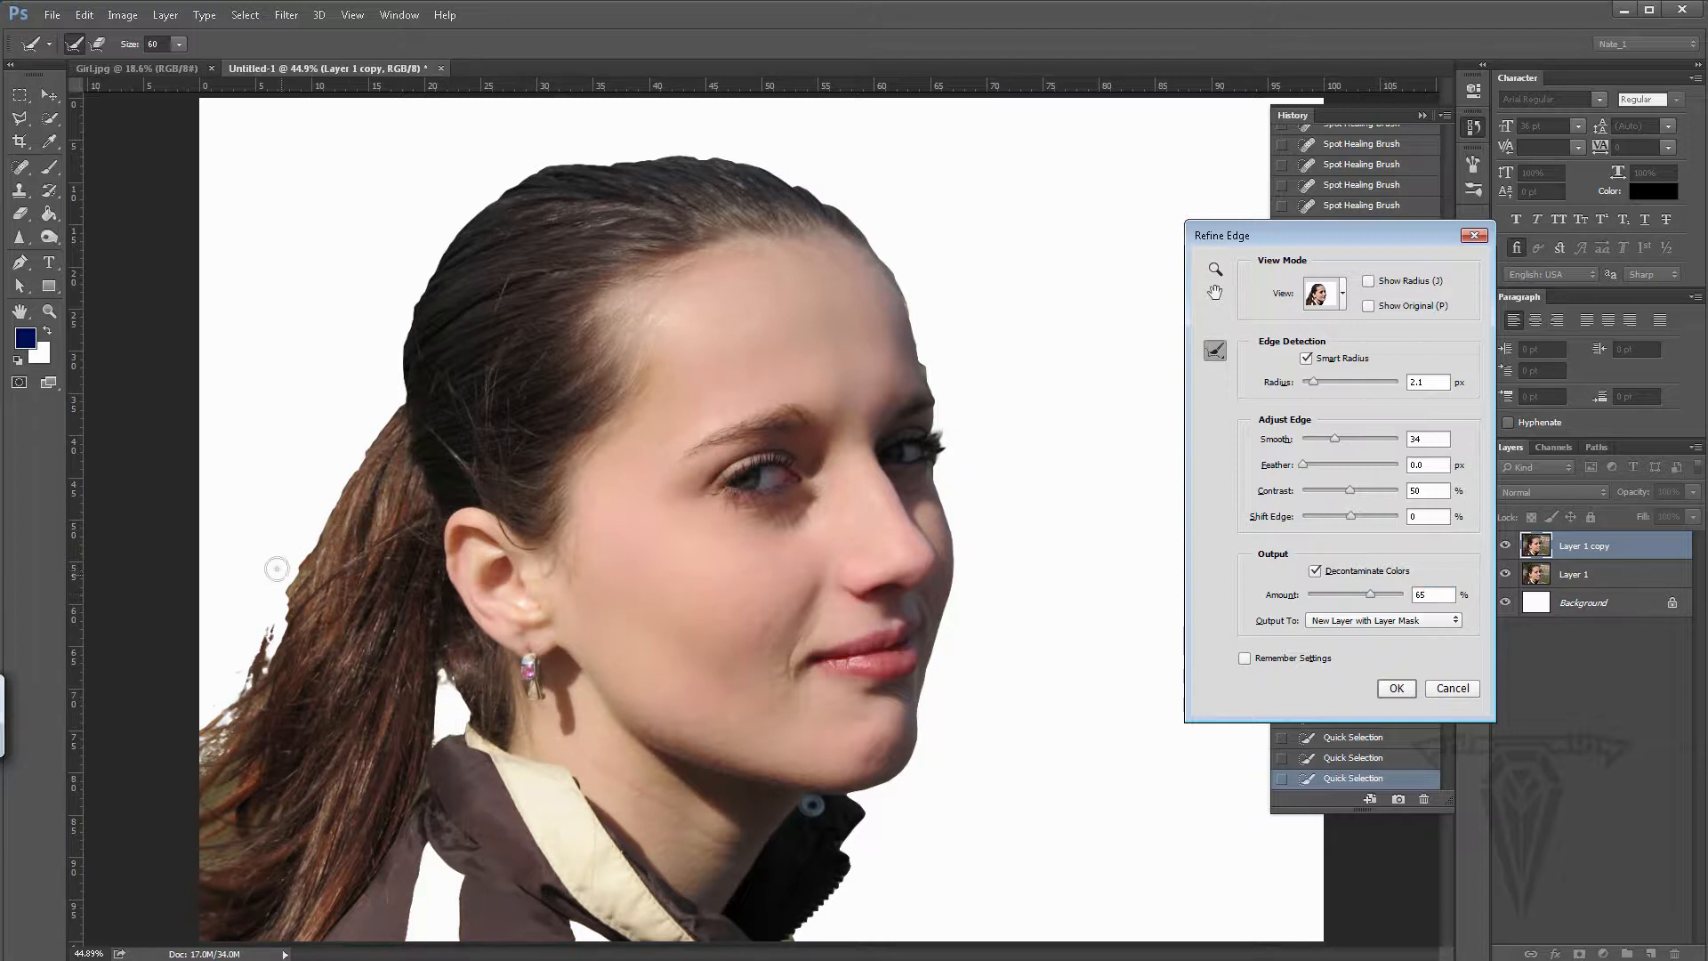
{"action": "key", "text": "bracketright"}
{"action": "key", "text": "bracketright"}
{"action": "key", "text": "bracketright"}
{"action": "key", "text": "bracketright"}
{"action": "key", "text": "bracketright"}
{"action": "key", "text": "bracketright"}
{"action": "key", "text": "bracketright"}
{"action": "key", "text": "bracketright"}
{"action": "key", "text": "bracketright"}
{"action": "key", "text": "bracketright"}
{"action": "key", "text": "bracketright"}
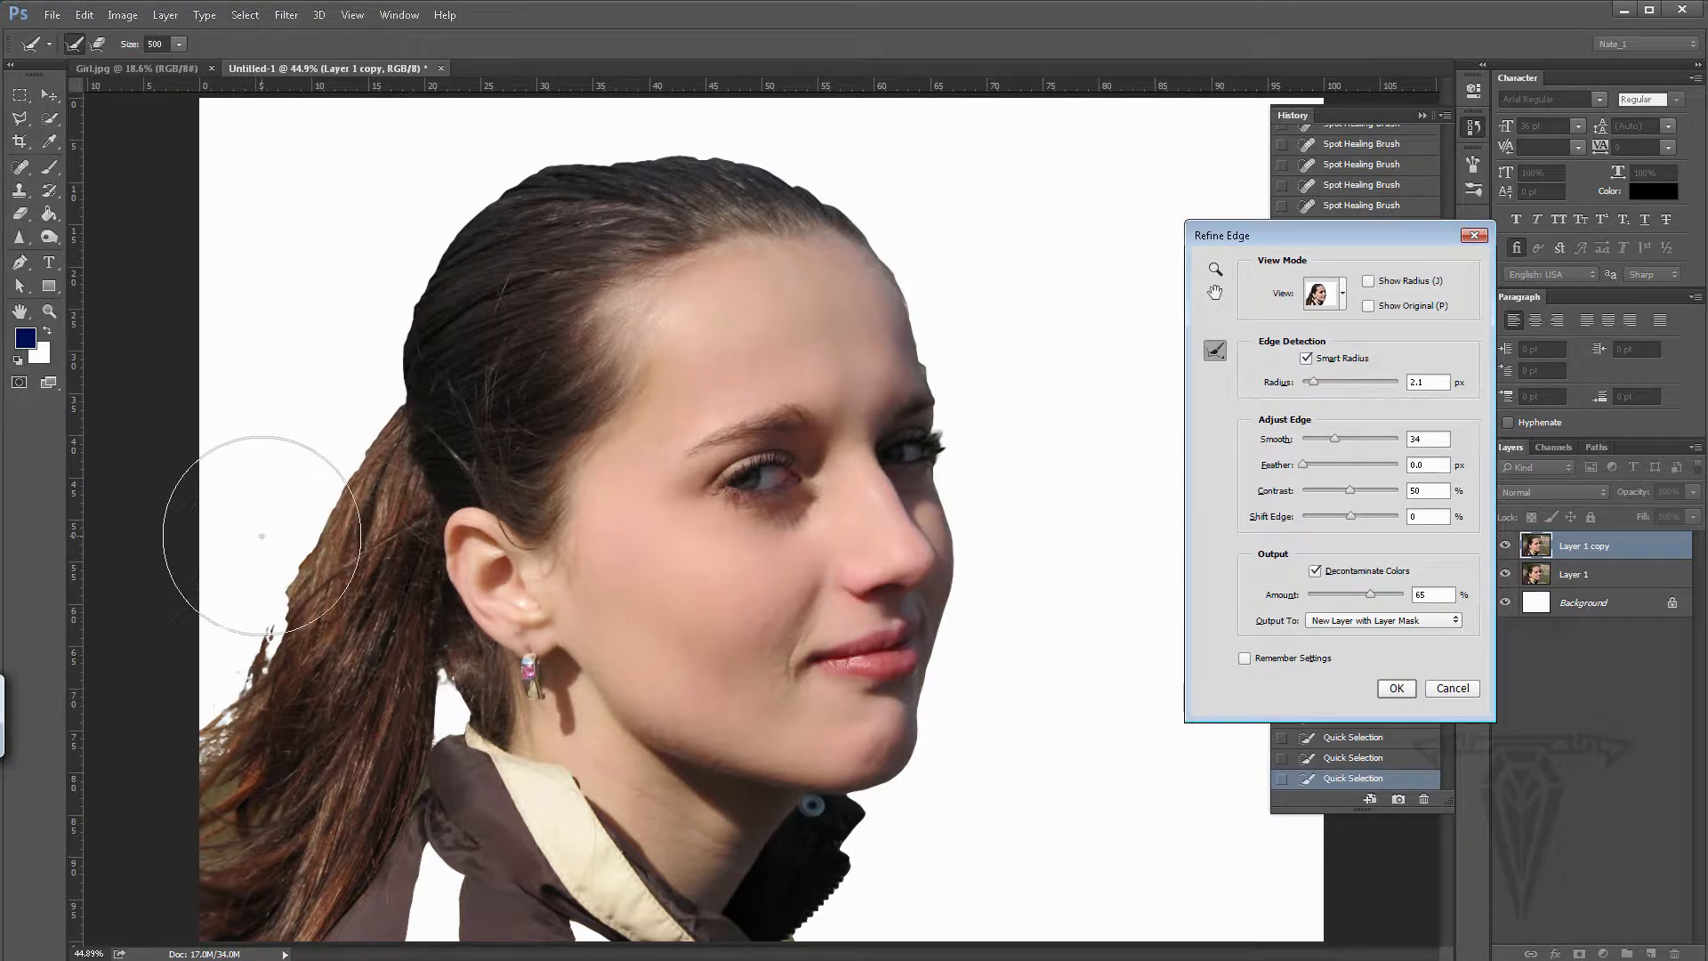
{"action": "key", "text": "bracketleft"}
{"action": "key", "text": "bracketleft"}
{"action": "key", "text": "bracketleft"}
{"action": "key", "text": "bracketleft"}
{"action": "mouse_move", "coordinate": [261, 529]}
{"action": "left_mouse_down"}
{"action": "mouse_move", "coordinate": [242, 601]}
{"action": "mouse_move", "coordinate": [304, 523]}
{"action": "mouse_move", "coordinate": [267, 612]}
{"action": "mouse_move", "coordinate": [373, 397]}
{"action": "mouse_move", "coordinate": [295, 543]}
{"action": "mouse_move", "coordinate": [265, 655]}
{"action": "mouse_move", "coordinate": [177, 771]}
{"action": "left_mouse_up"}
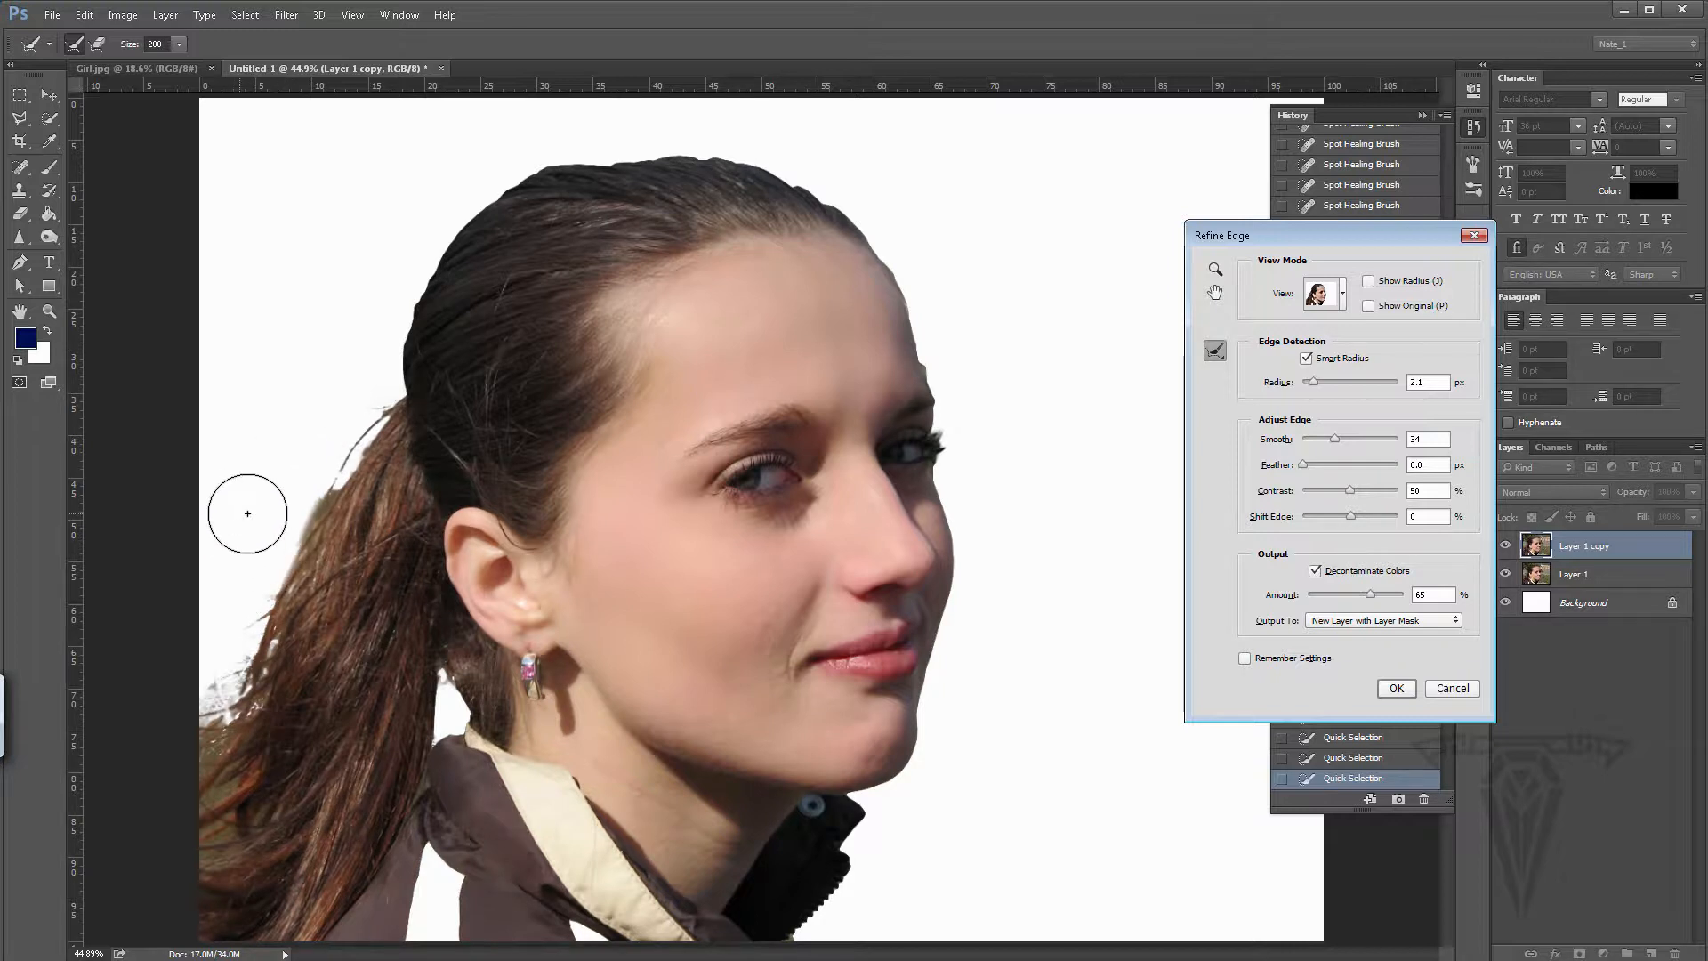
{"action": "left_click_drag", "start_coordinate": [229, 601], "coordinate": [206, 839]}
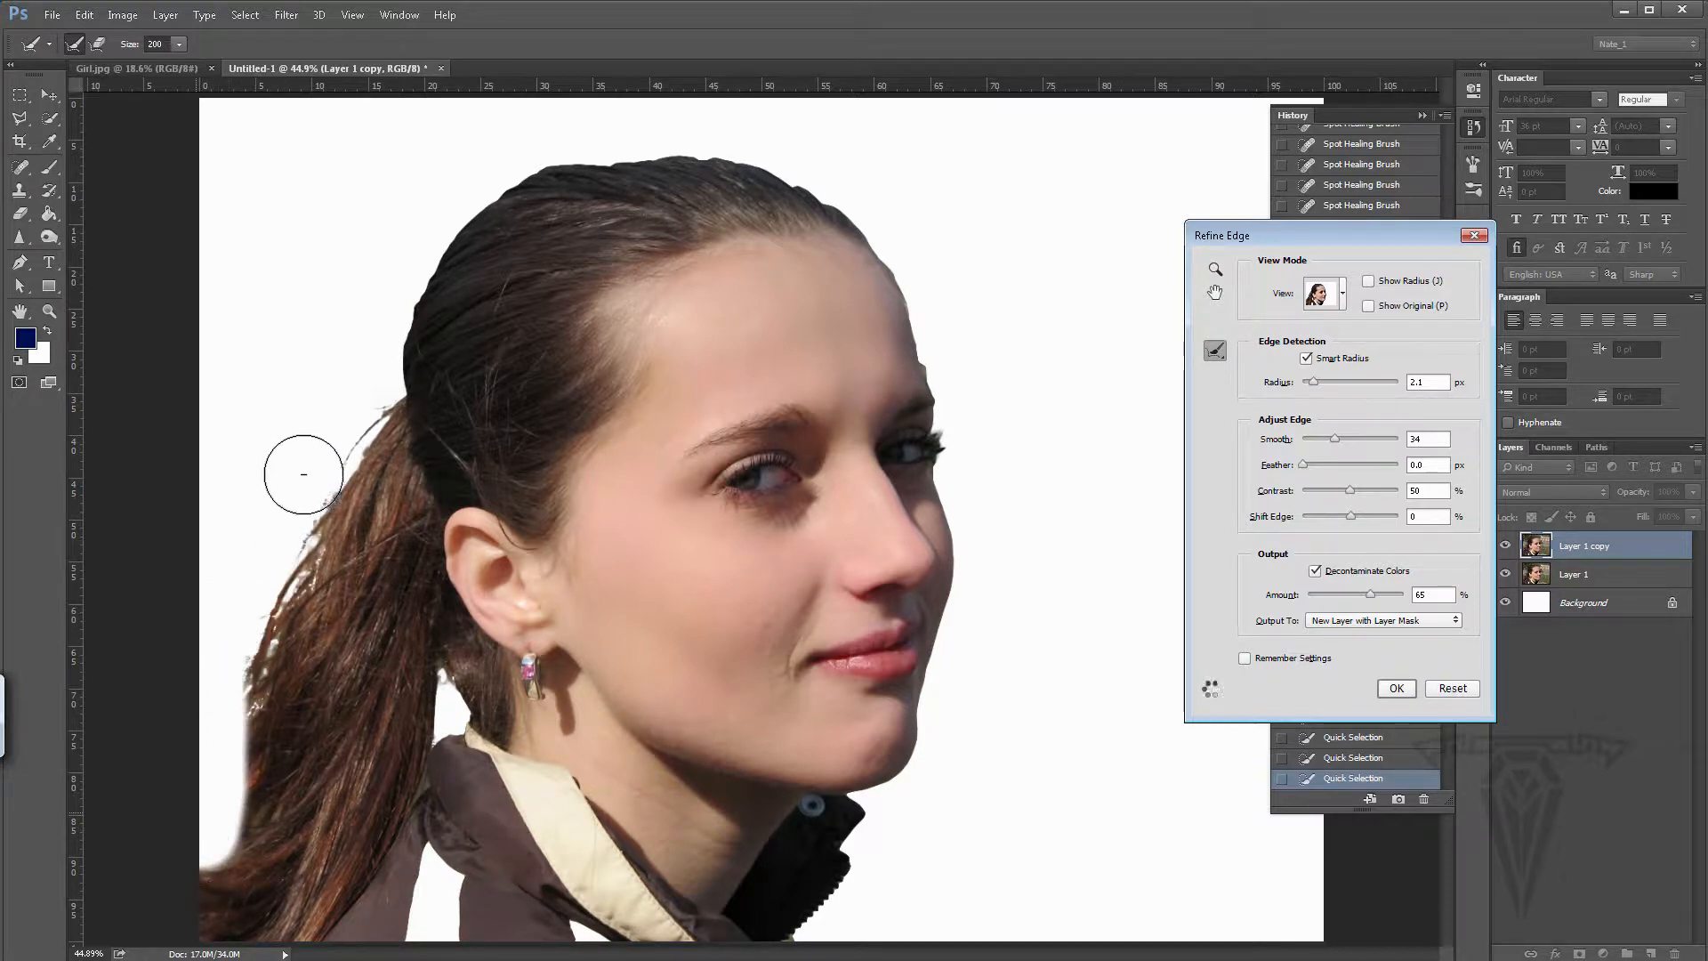
{"action": "mouse_move", "coordinate": [202, 688]}
{"action": "left_mouse_down"}
{"action": "mouse_move", "coordinate": [206, 870]}
{"action": "mouse_move", "coordinate": [266, 732]}
{"action": "left_mouse_up"}
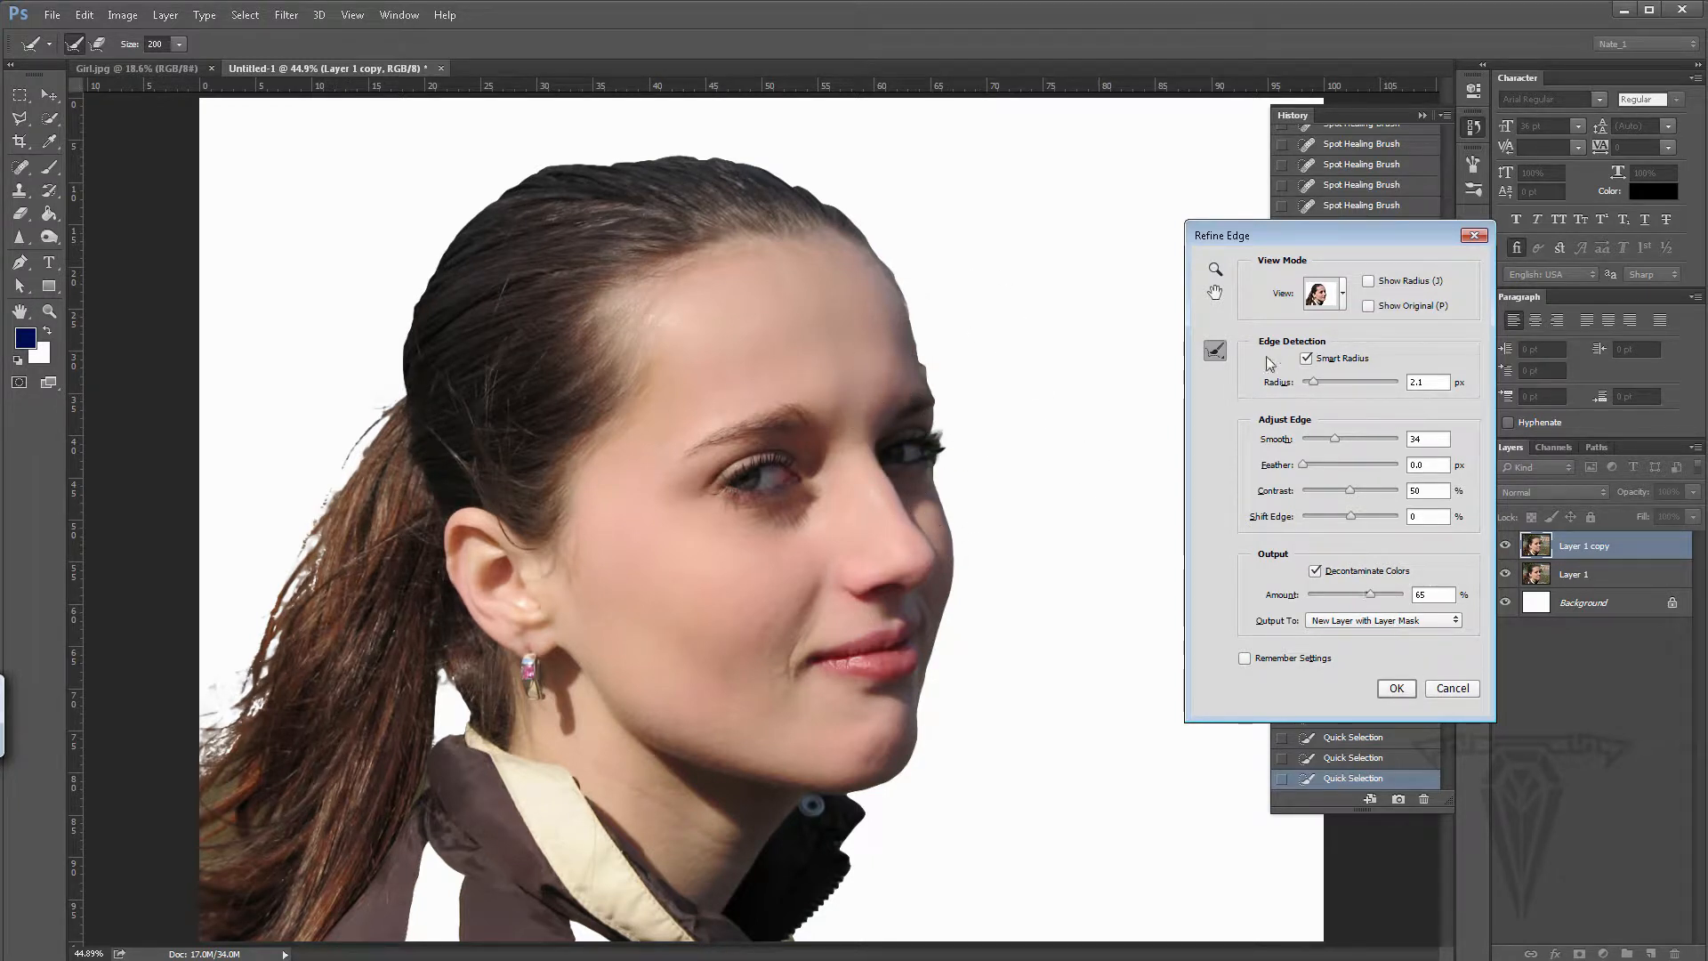
- Output the refined cutout to a new layer with layer mask, target its mask, and hide Layer 1
{"action": "left_click", "coordinate": [1396, 691]}
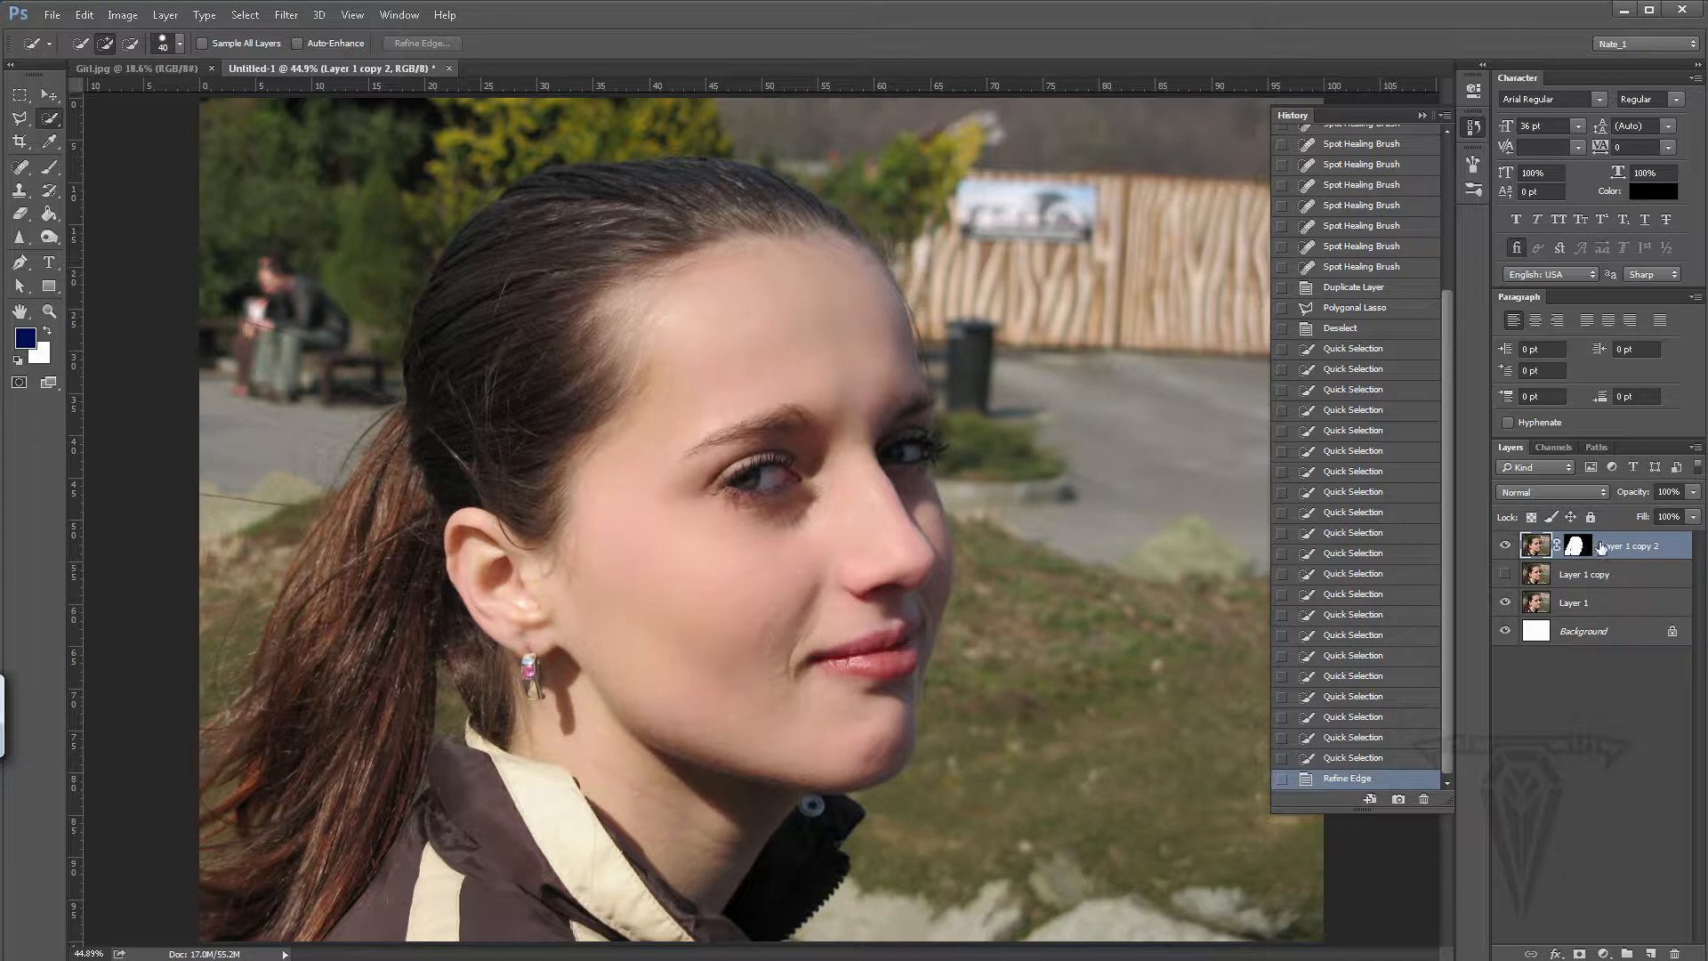
{"action": "left_click", "coordinate": [1581, 545]}
{"action": "left_click", "coordinate": [1505, 604]}
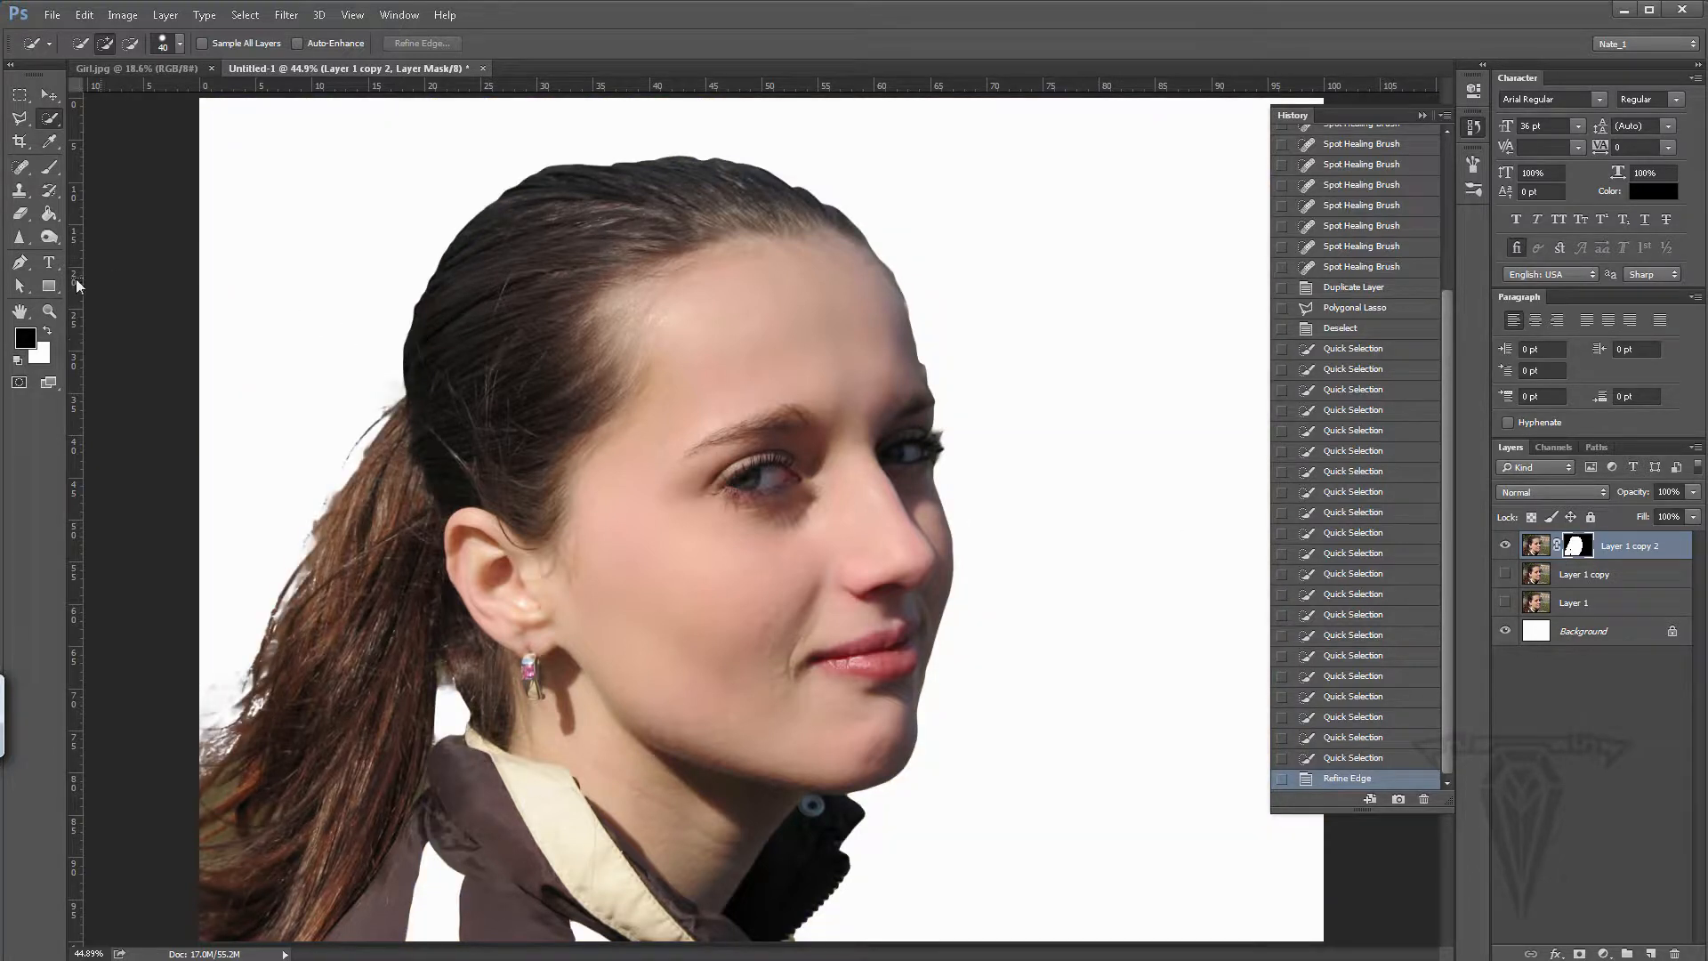
- Set up a hard round 30 px Brush with 1% spacing and mask out the stray bump on the forehead edge above the far eyebrow
{"action": "left_click", "coordinate": [49, 311]}
{"action": "left_click", "coordinate": [895, 410]}
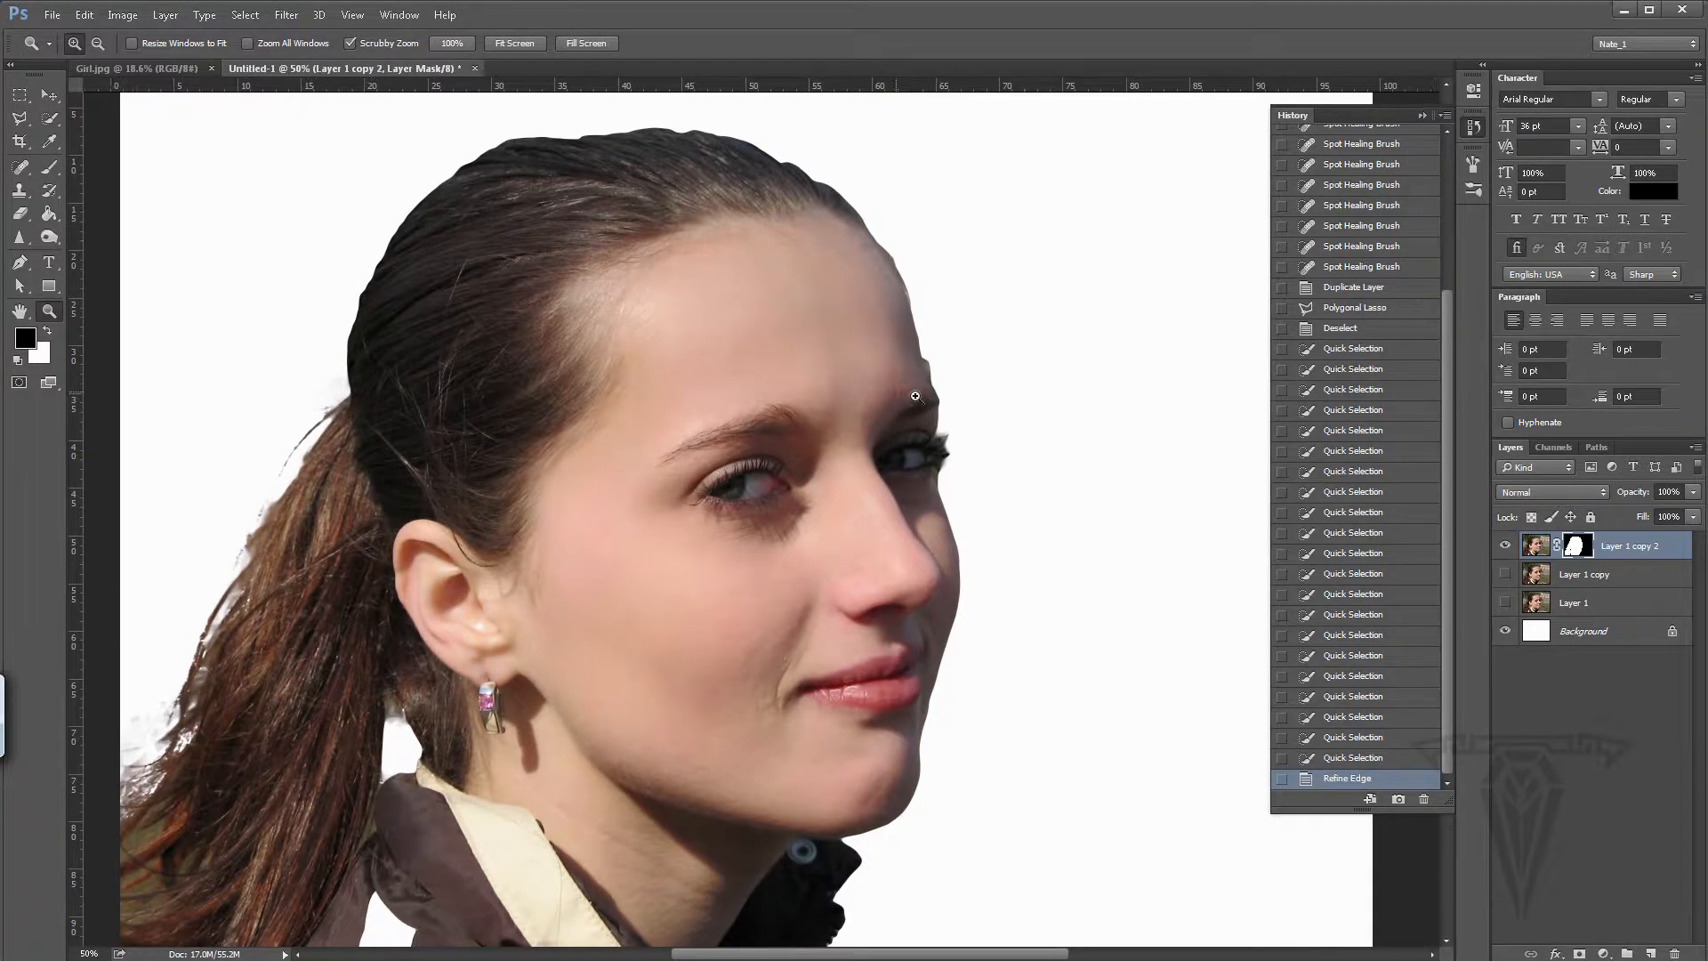
{"action": "left_click", "coordinate": [913, 395]}
{"action": "left_click", "coordinate": [929, 400]}
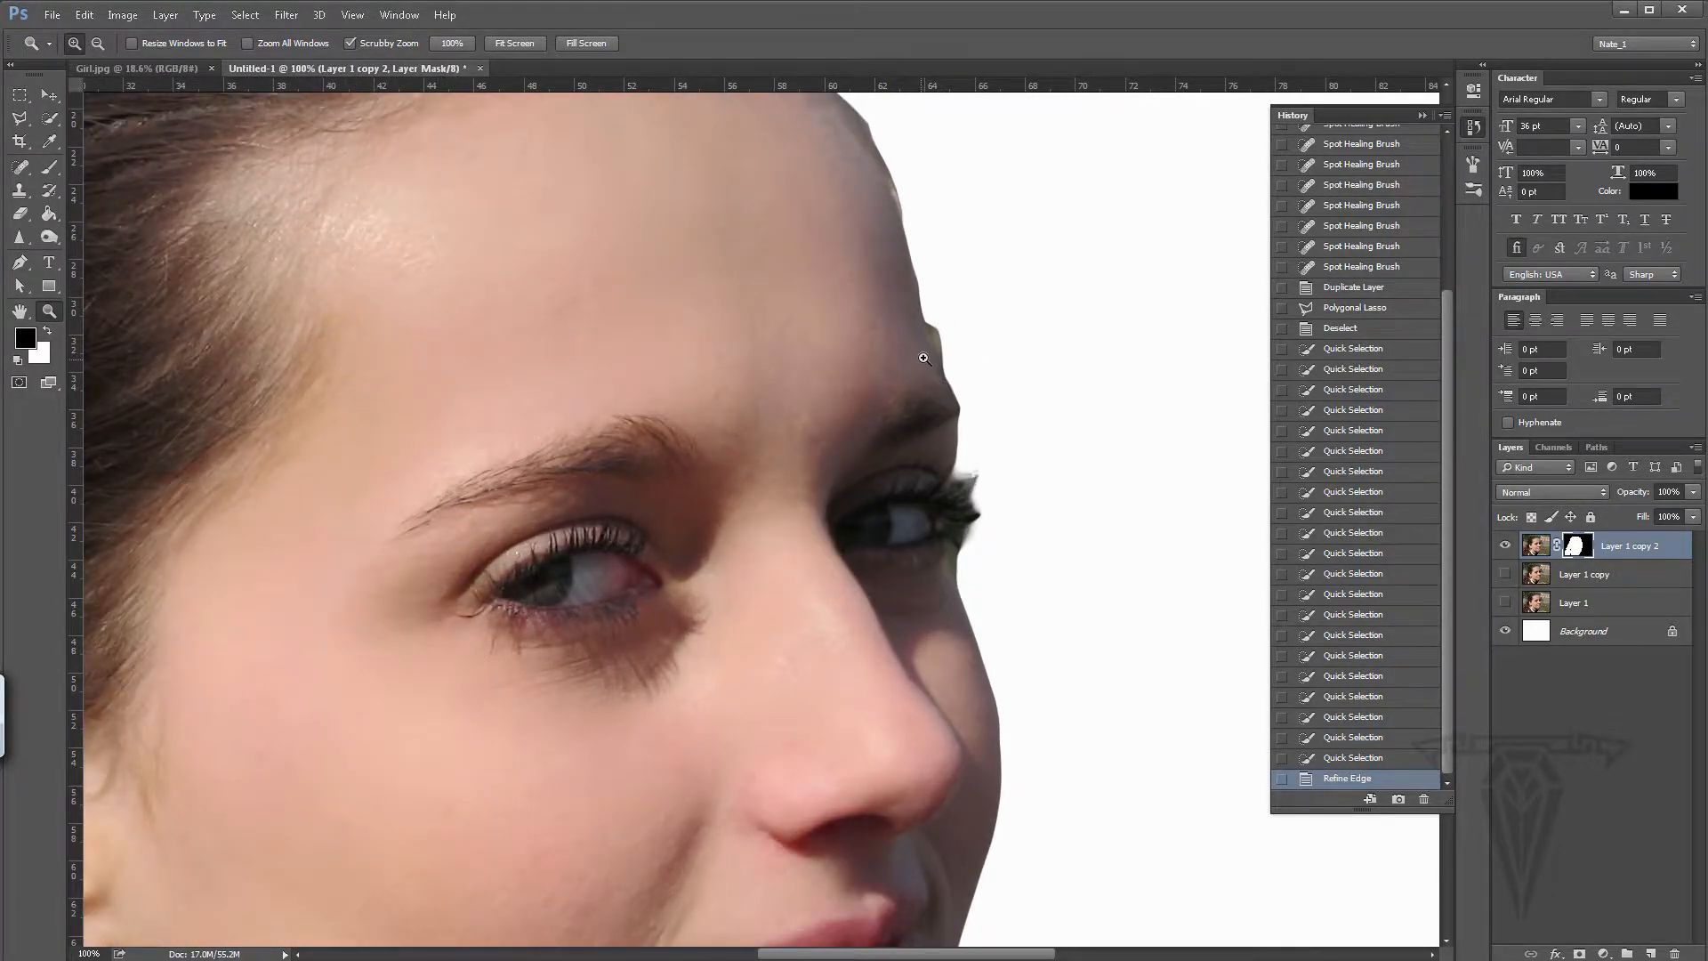
{"action": "left_click", "coordinate": [924, 359]}
{"action": "left_click_drag", "start_coordinate": [887, 427], "coordinate": [858, 641]}
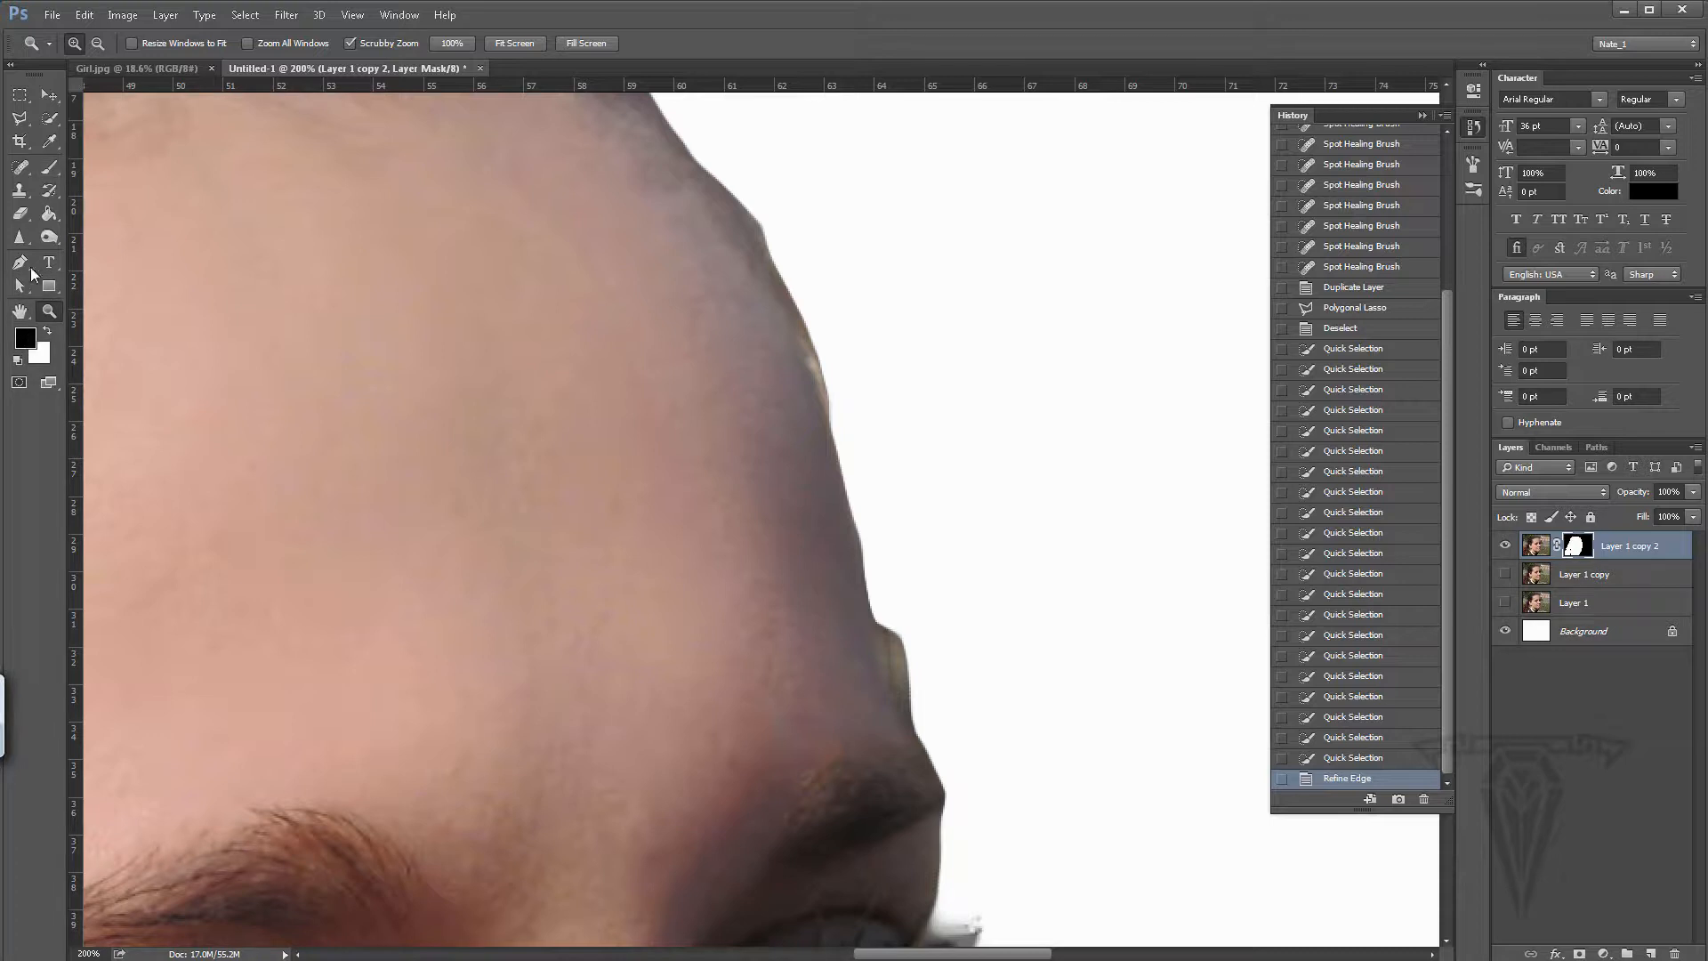
{"action": "left_click", "coordinate": [52, 169]}
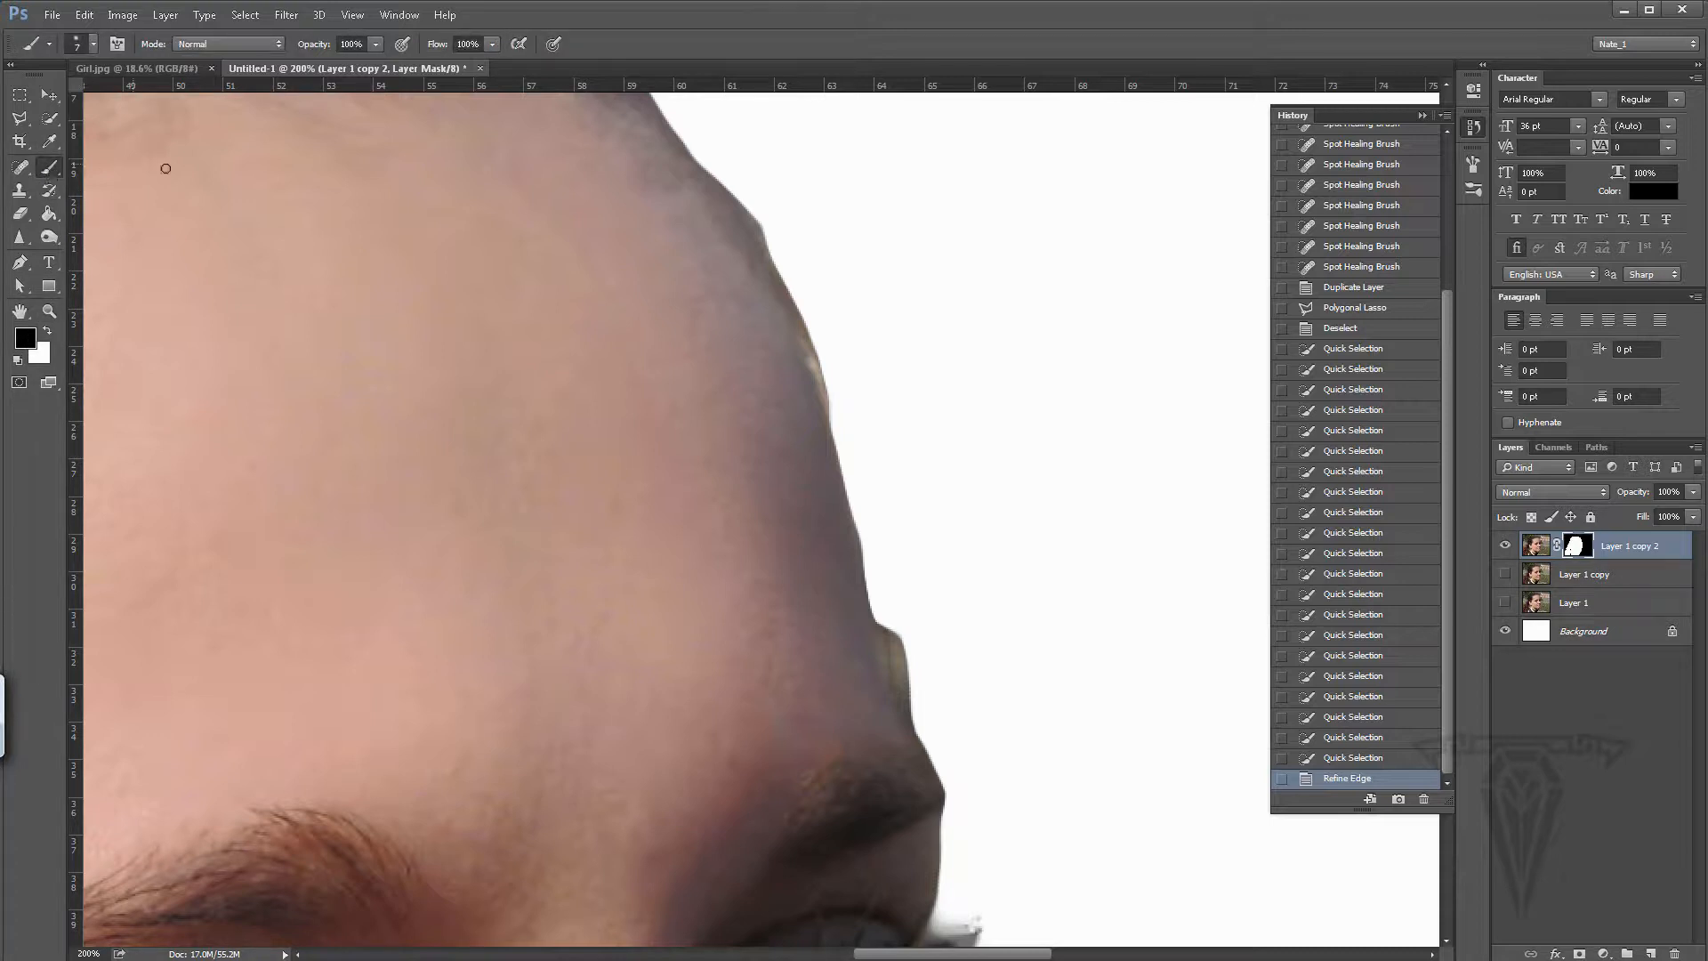
{"action": "left_click", "coordinate": [1472, 129]}
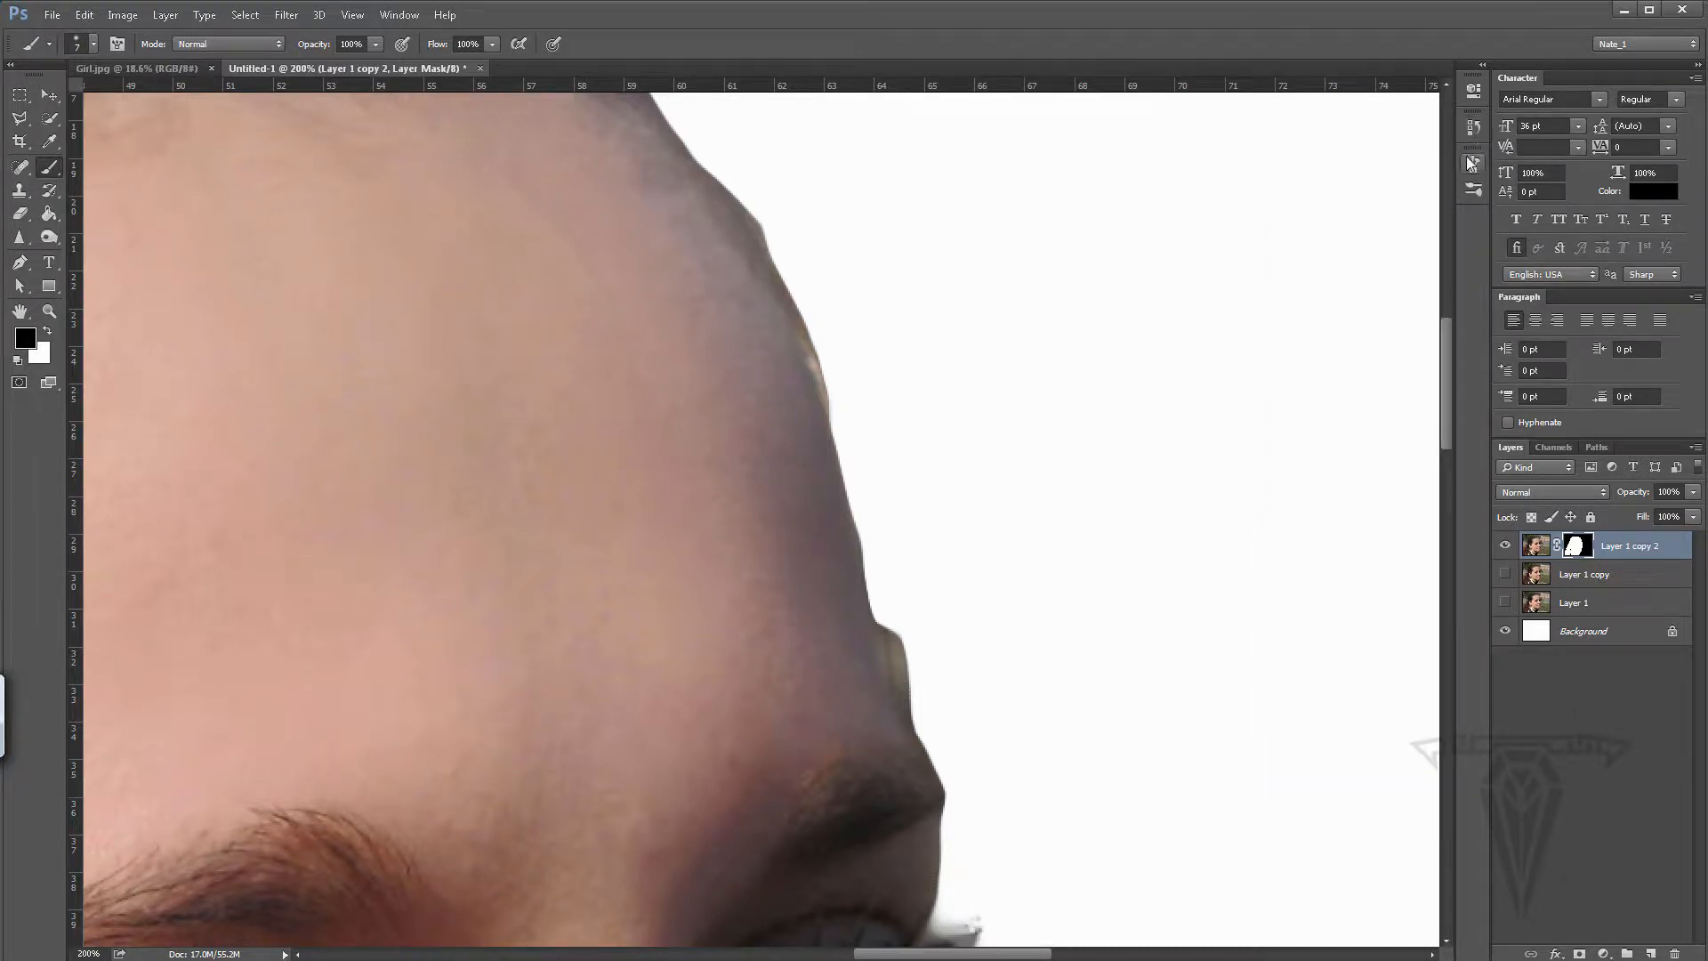
{"action": "left_click", "coordinate": [1473, 164]}
{"action": "left_click", "coordinate": [1302, 176]}
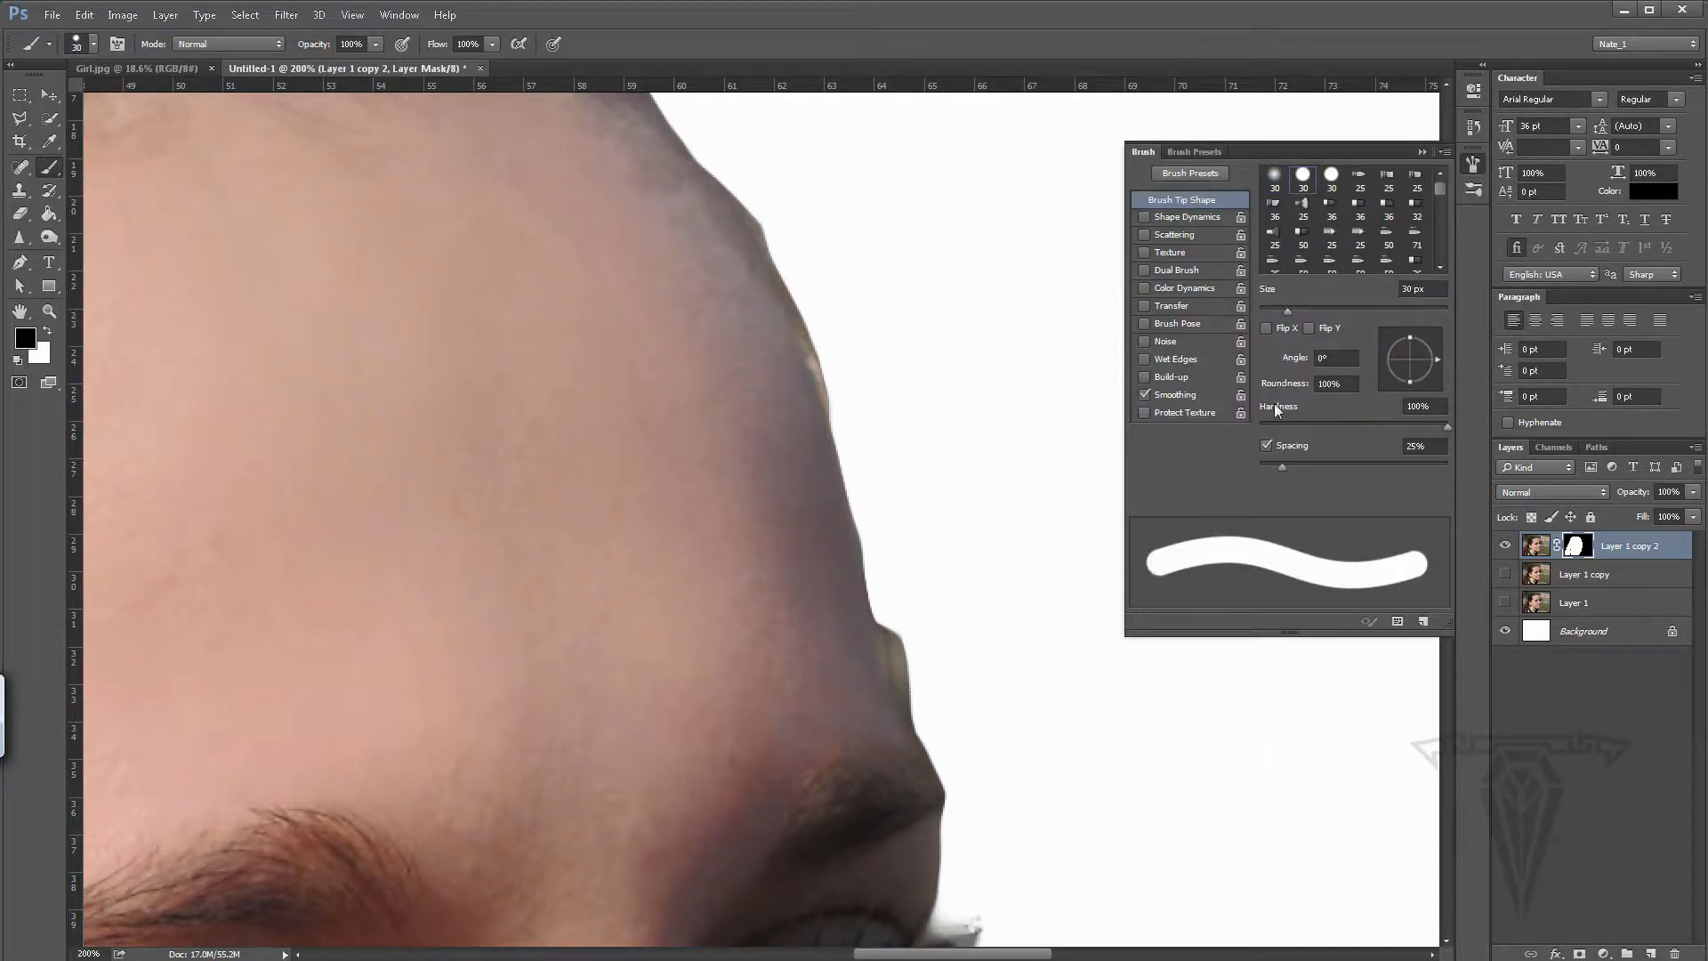
{"action": "left_click_drag", "start_coordinate": [1280, 471], "coordinate": [1243, 472]}
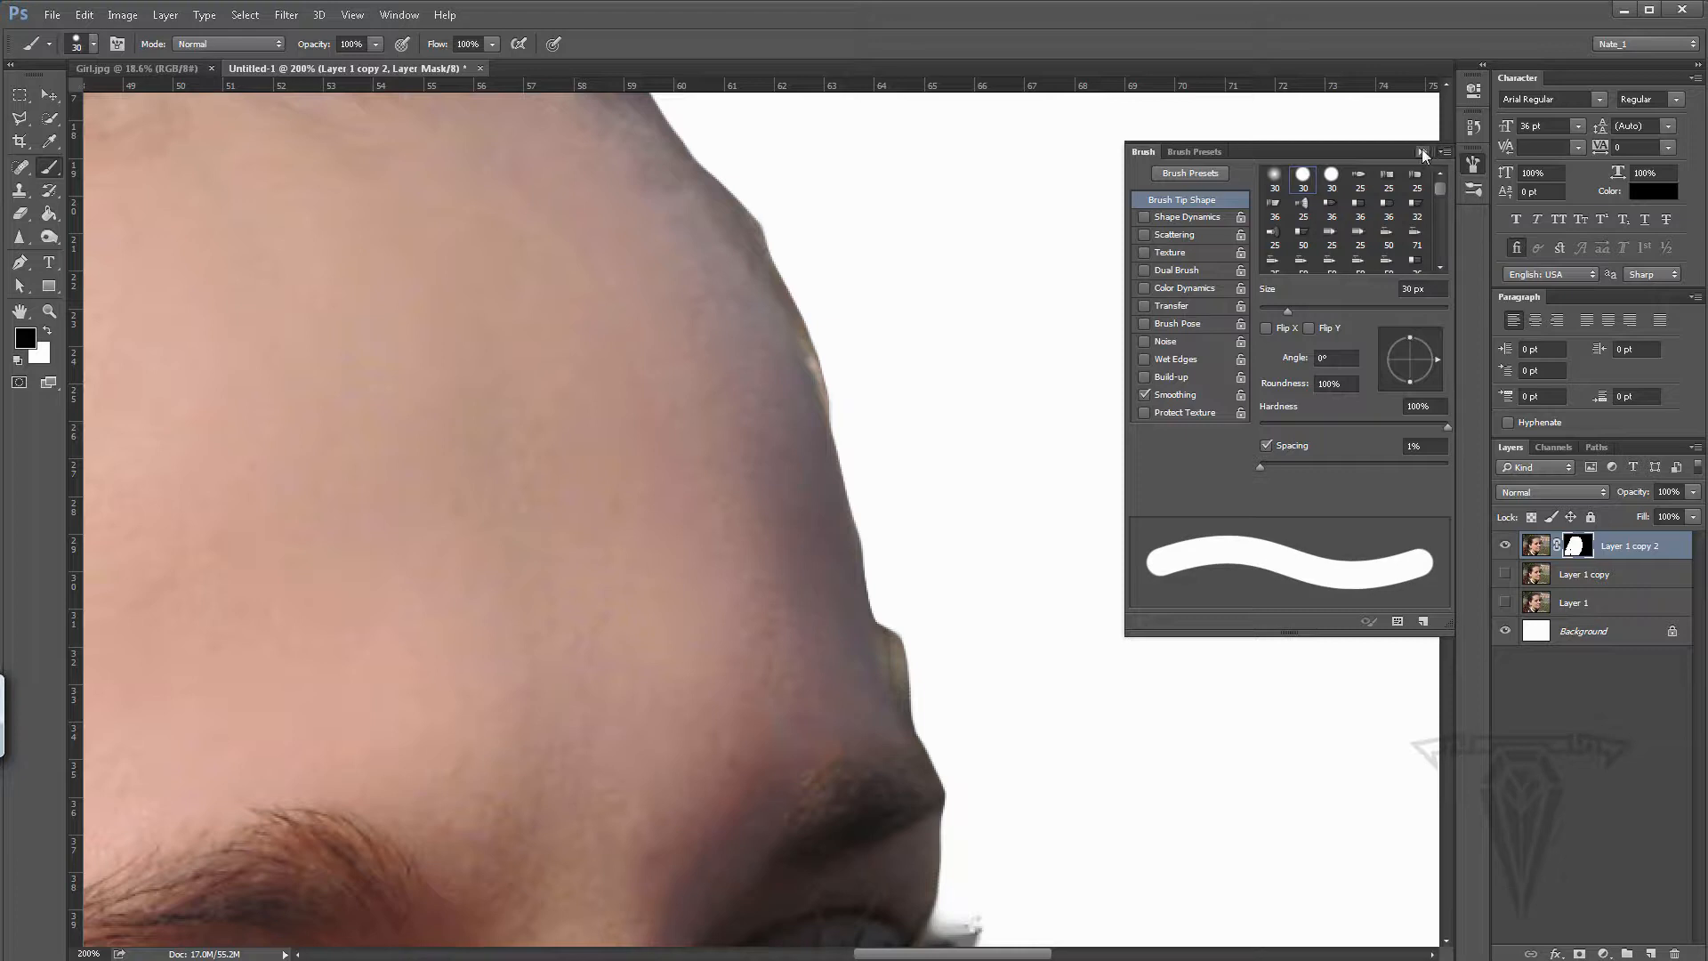
{"action": "left_click", "coordinate": [1422, 153]}
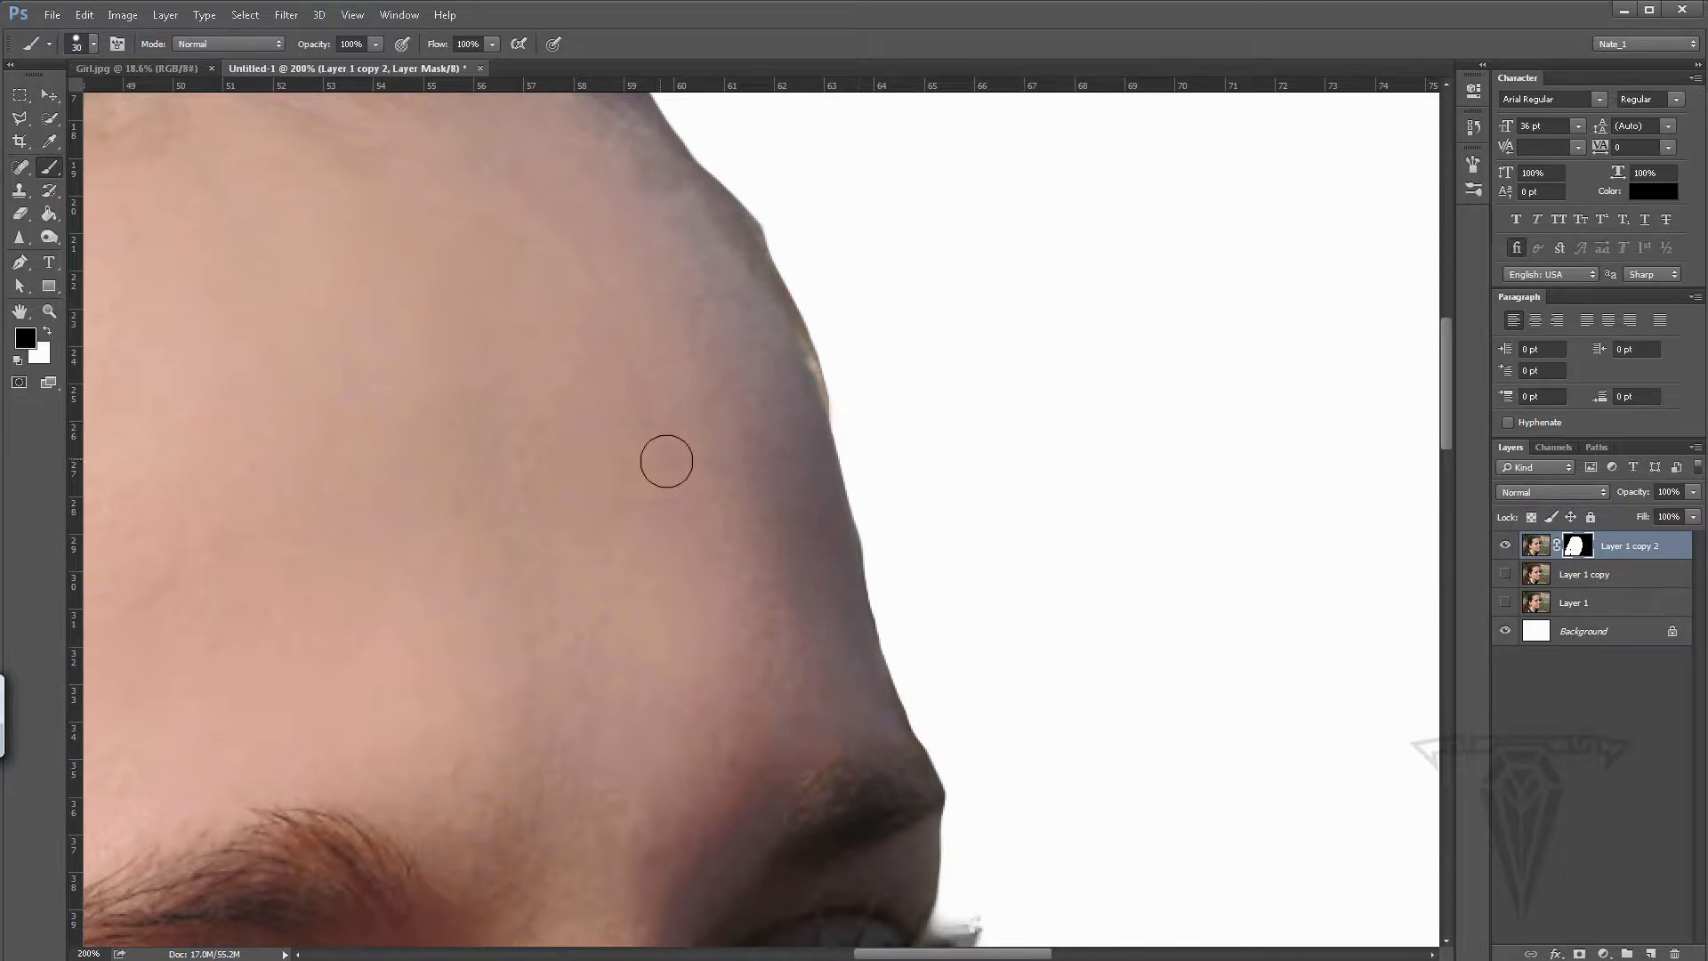
- Try two white strokes on the mask beside the forehead to reveal the background, revert them, and restore black as the foreground colour
{"action": "left_click", "coordinate": [47, 331]}
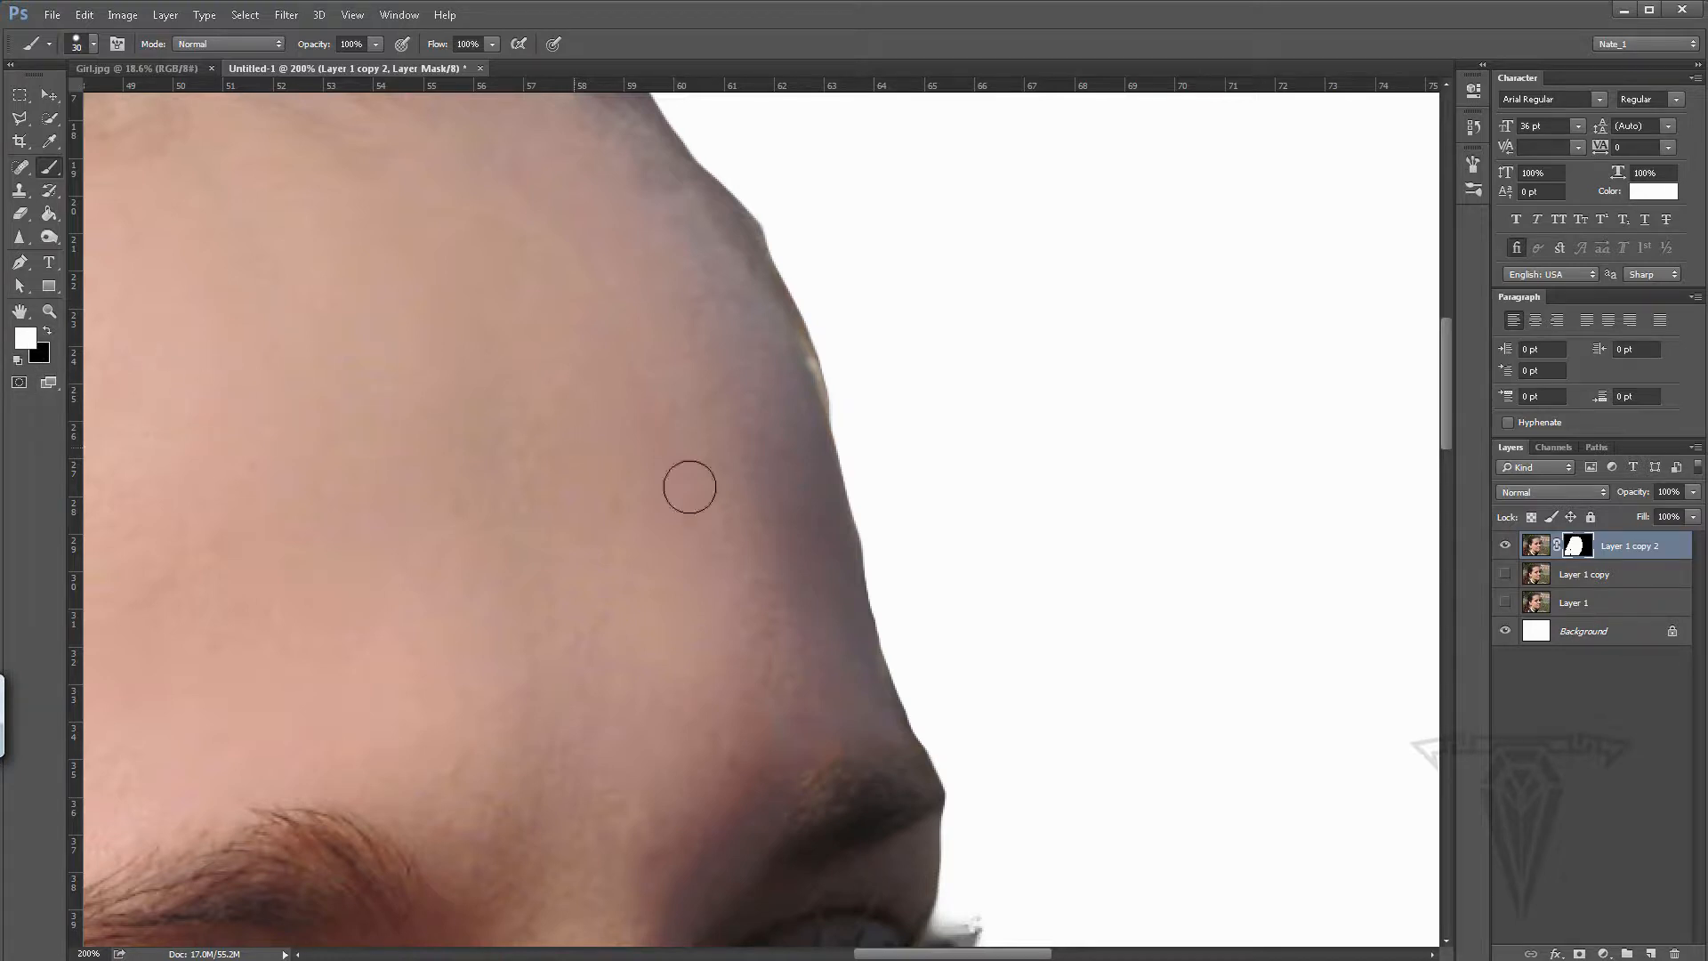
{"action": "left_click_drag", "start_coordinate": [930, 449], "coordinate": [1025, 654]}
{"action": "left_click_drag", "start_coordinate": [1030, 487], "coordinate": [812, 617]}
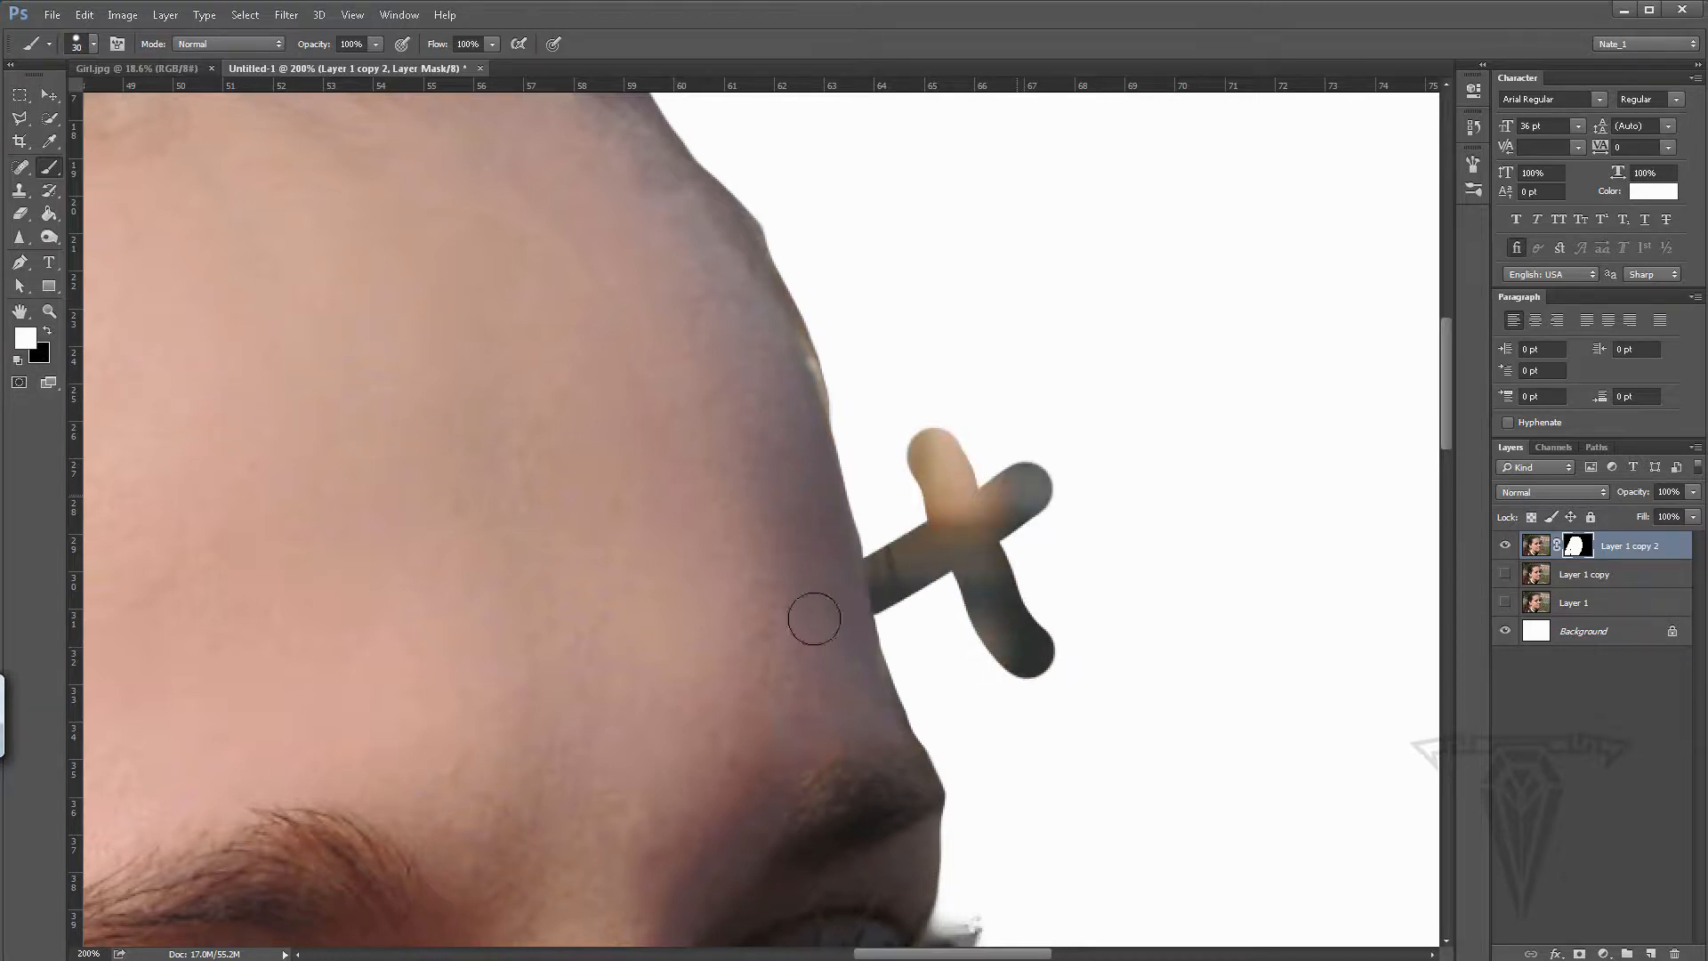
{"action": "left_click", "coordinate": [1473, 125]}
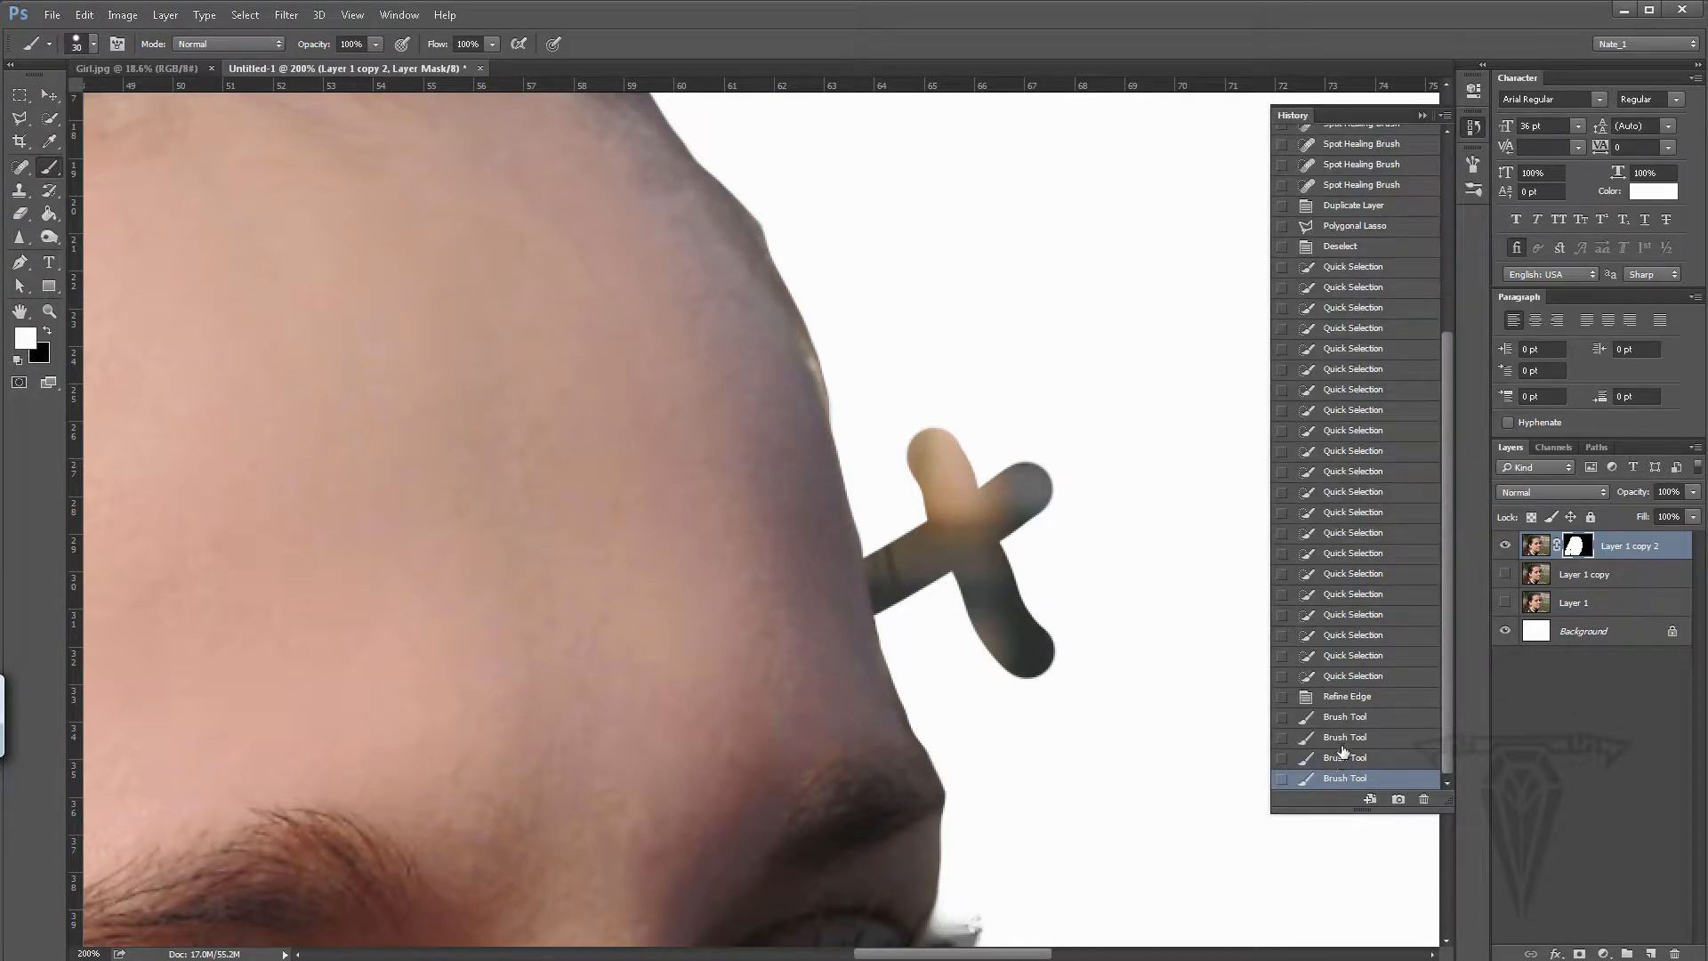
{"action": "left_click", "coordinate": [1343, 755]}
{"action": "left_click", "coordinate": [1345, 736]}
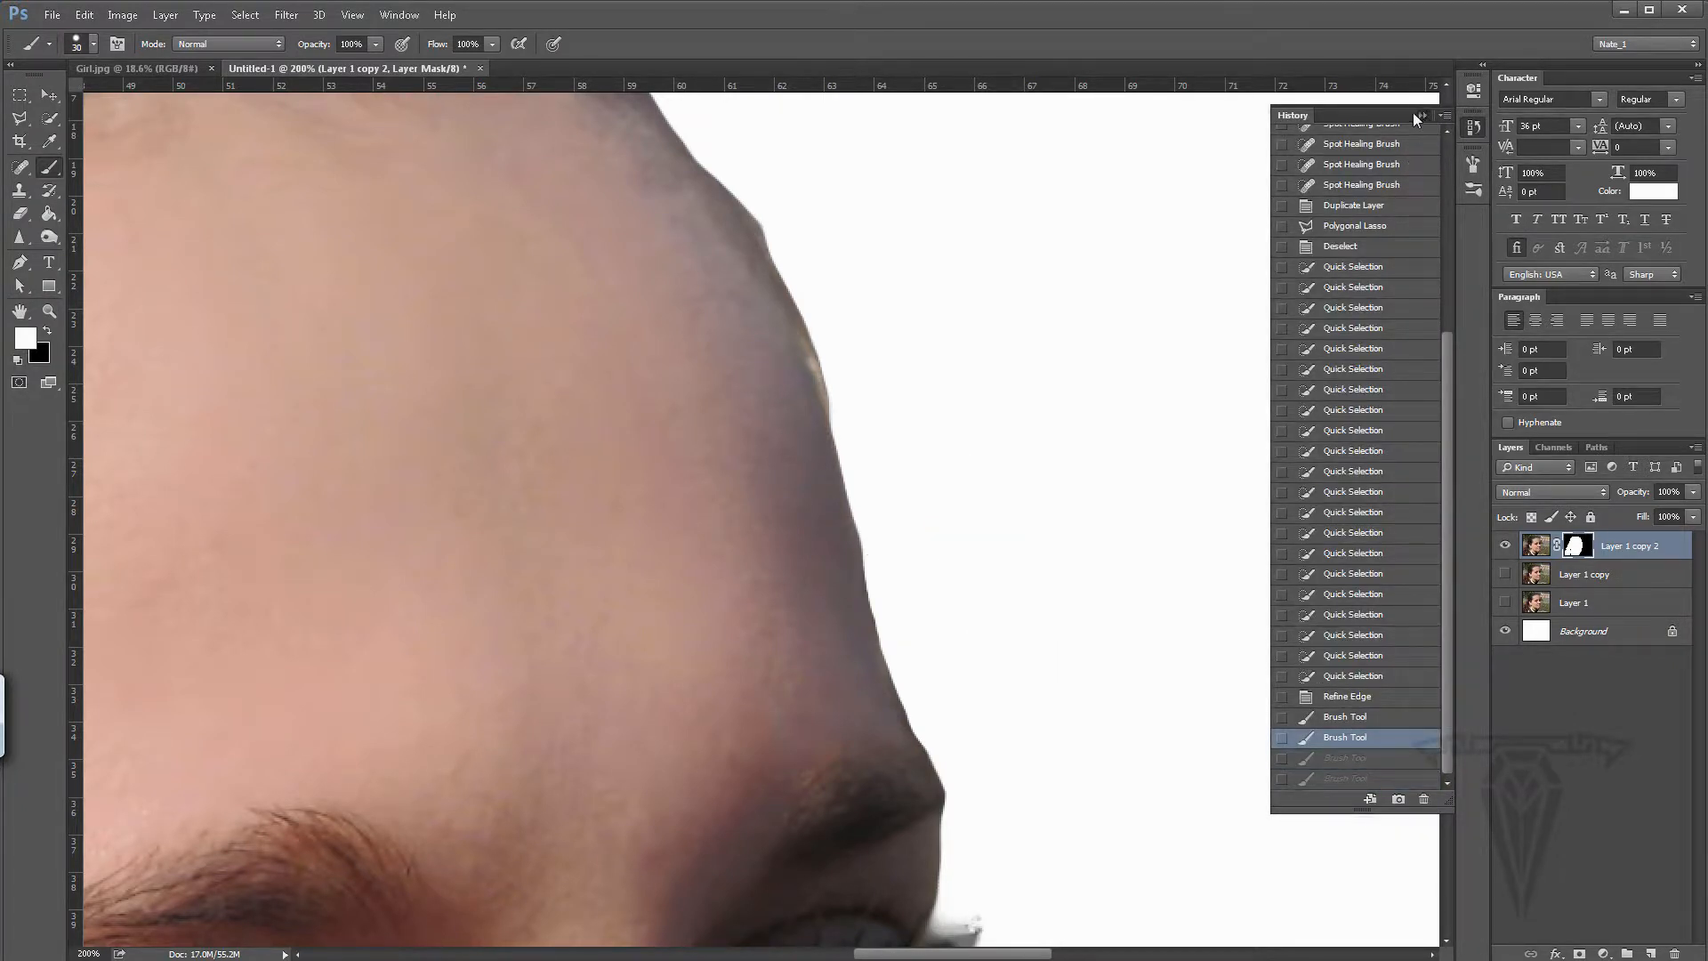
{"action": "left_click", "coordinate": [1421, 115]}
{"action": "left_click", "coordinate": [48, 331]}
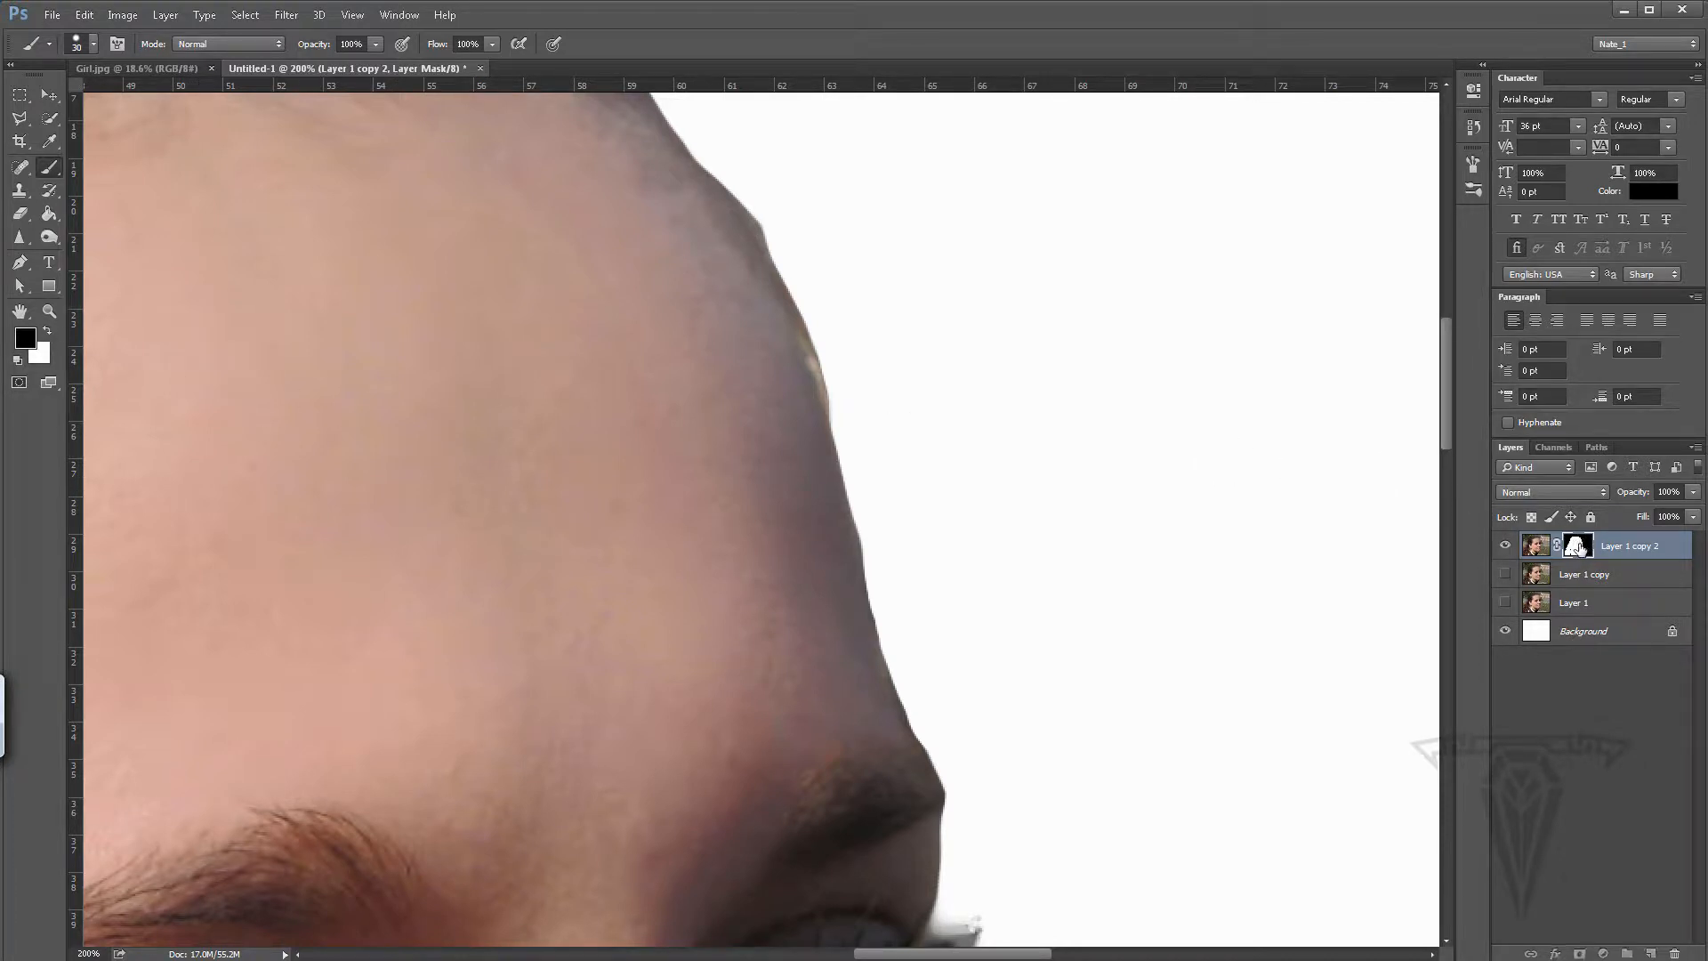
- Paint black on the layer mask along the upper forehead edge to hide the leftover background fringe
{"action": "mouse_move", "coordinate": [853, 410]}
{"action": "left_mouse_down"}
{"action": "mouse_move", "coordinate": [837, 369]}
{"action": "mouse_move", "coordinate": [863, 431]}
{"action": "mouse_move", "coordinate": [830, 333]}
{"action": "mouse_move", "coordinate": [853, 409]}
{"action": "left_mouse_up"}
{"action": "left_click_drag", "start_coordinate": [820, 310], "coordinate": [709, 134]}
{"action": "left_click_drag", "start_coordinate": [819, 206], "coordinate": [995, 507]}
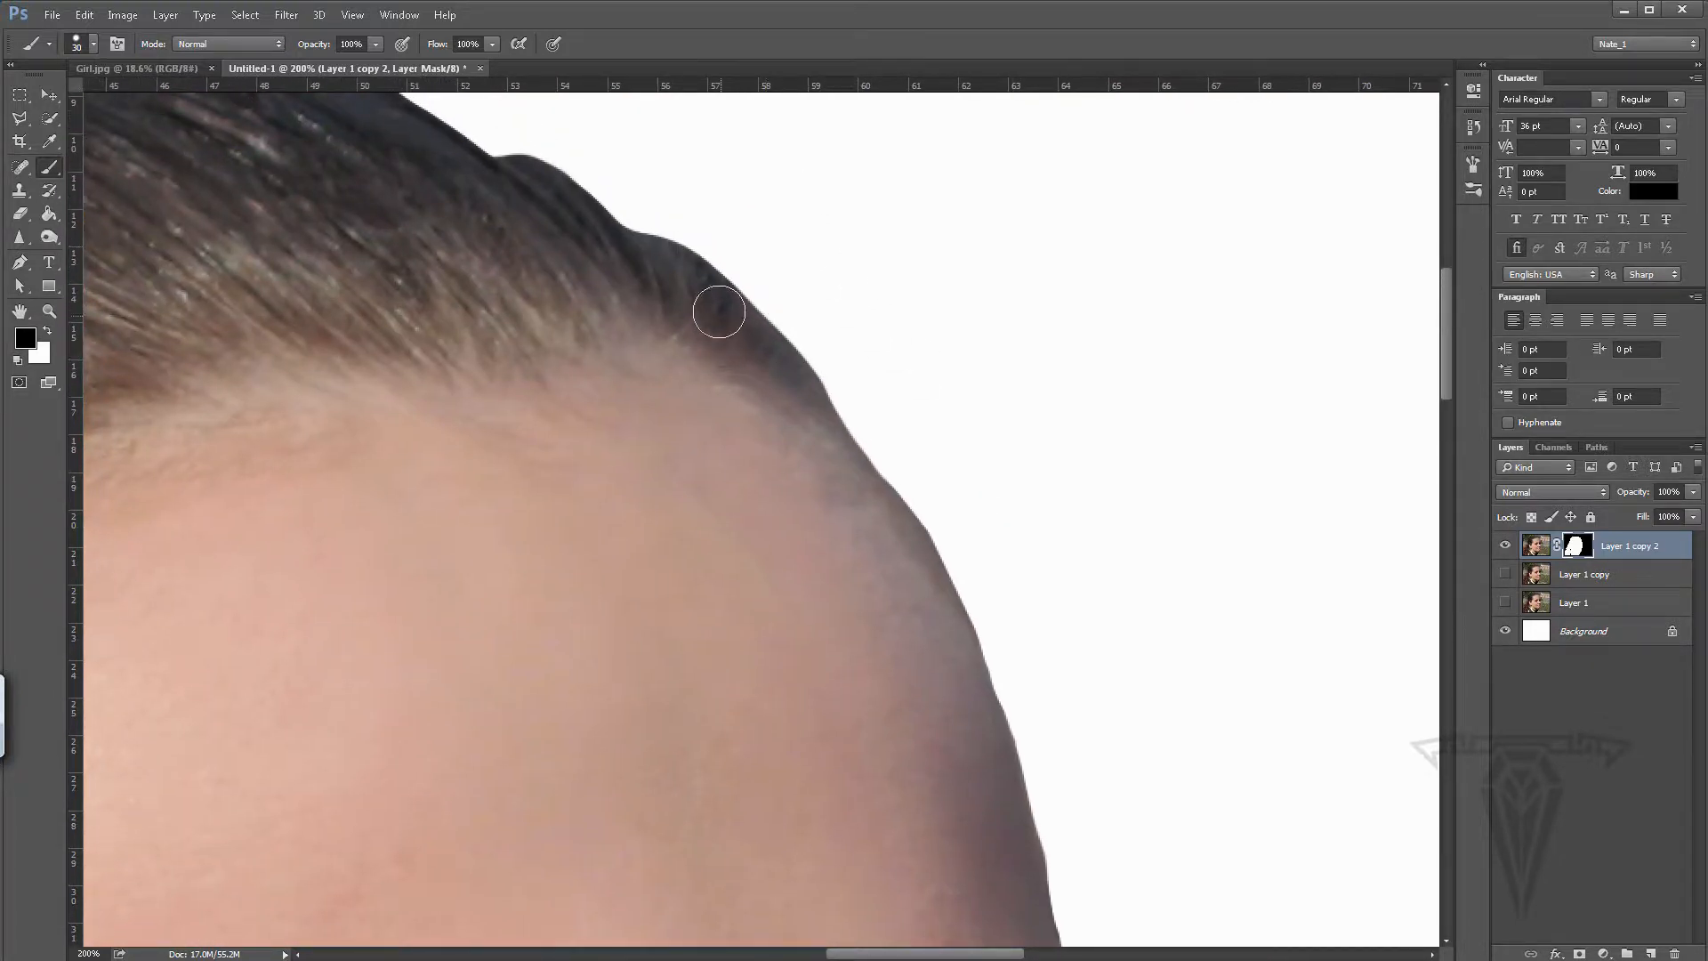
- Paint black on the layer mask along the back of the head to hide the stray hair wisps and leftover fringe above and behind the ear
{"action": "mouse_move", "coordinate": [568, 355]}
{"action": "left_mouse_down"}
{"action": "mouse_move", "coordinate": [942, 507]}
{"action": "mouse_move", "coordinate": [1000, 463]}
{"action": "left_mouse_up"}
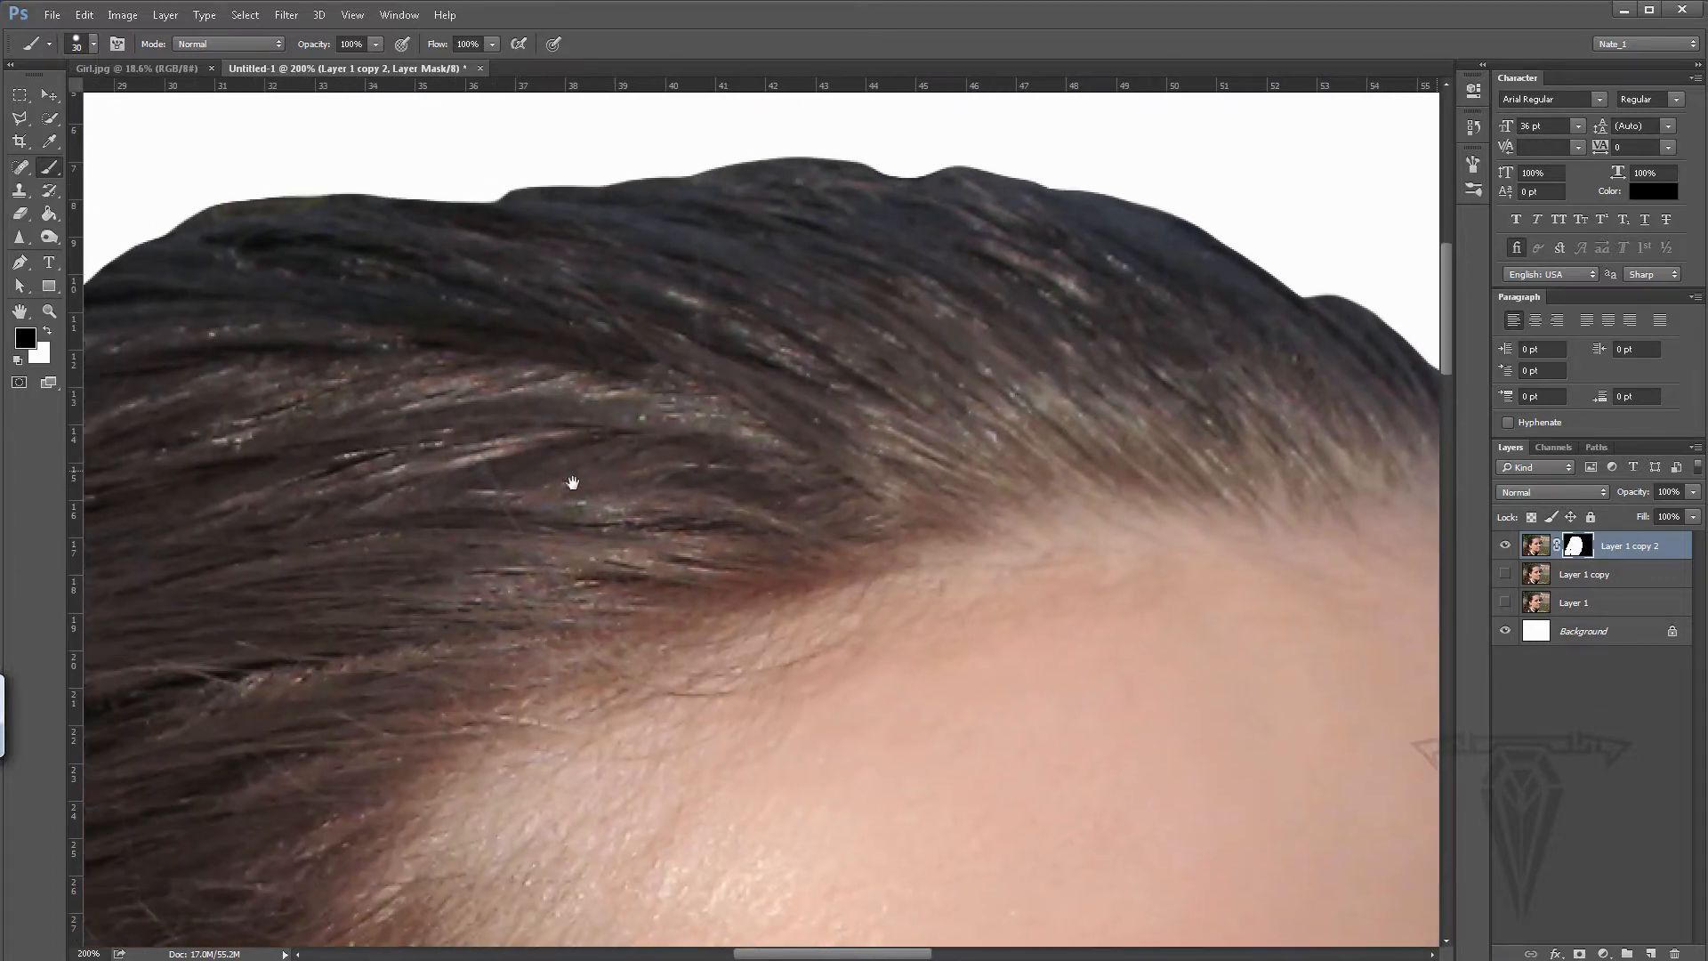
{"action": "left_click_drag", "start_coordinate": [572, 483], "coordinate": [987, 280]}
{"action": "left_click_drag", "start_coordinate": [699, 425], "coordinate": [806, 241]}
{"action": "left_click_drag", "start_coordinate": [569, 498], "coordinate": [846, 293]}
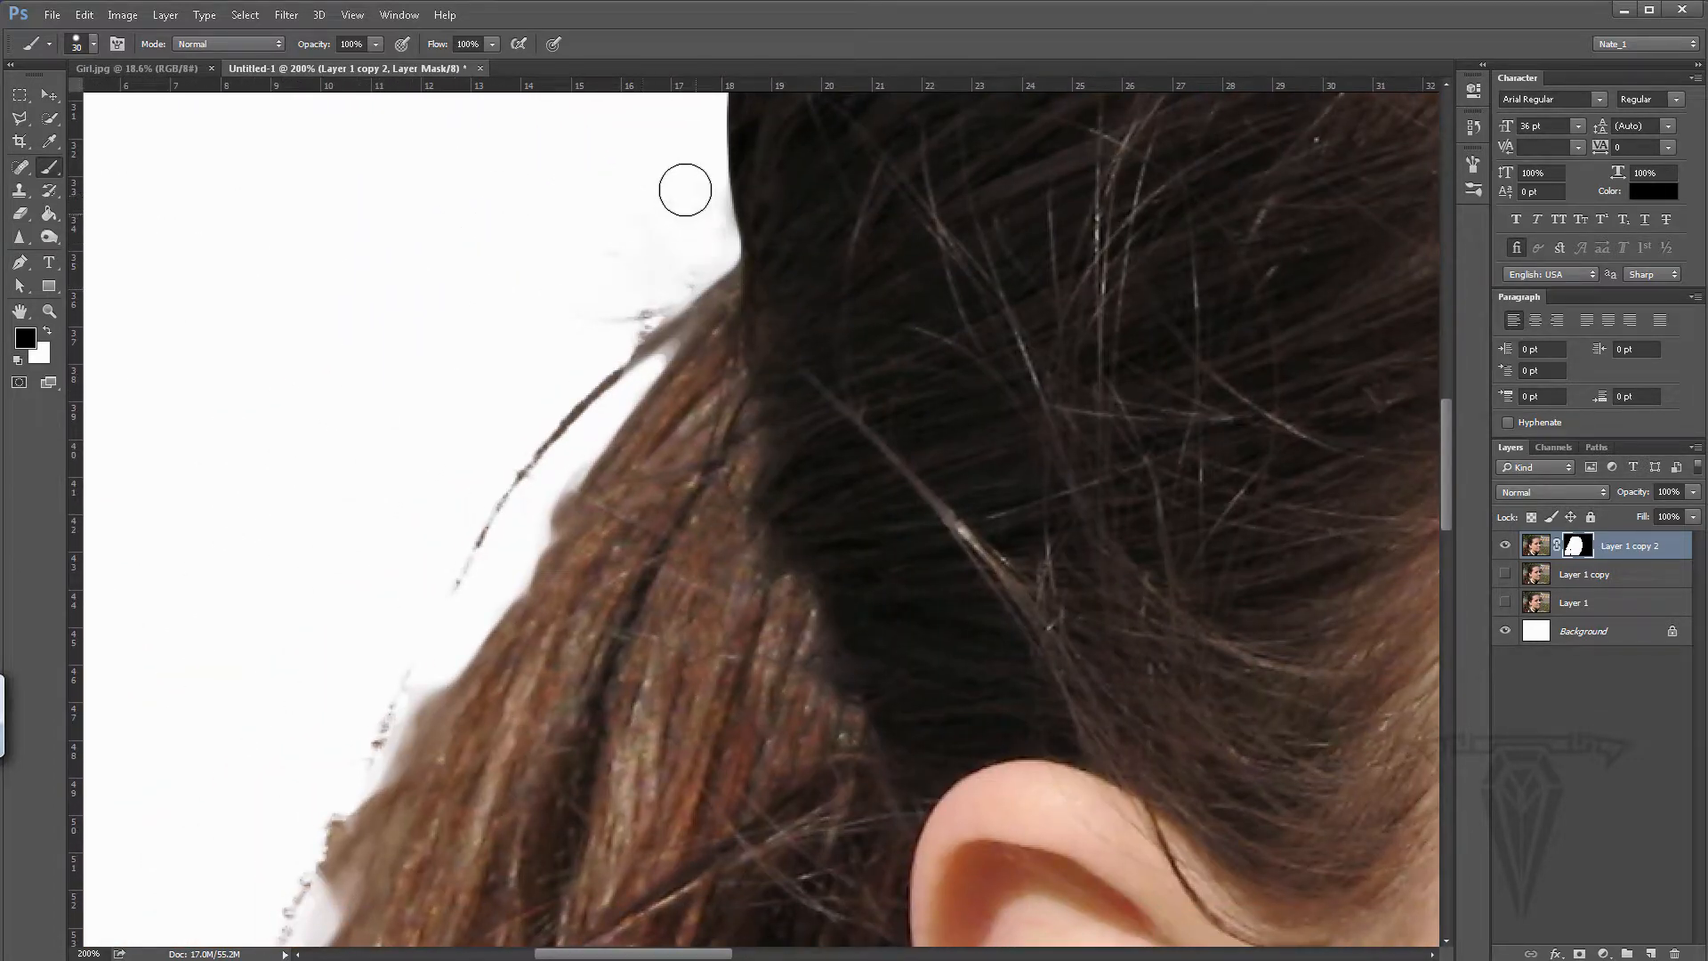
{"action": "mouse_move", "coordinate": [697, 191]}
{"action": "left_mouse_down"}
{"action": "mouse_move", "coordinate": [711, 254]}
{"action": "mouse_move", "coordinate": [674, 318]}
{"action": "mouse_move", "coordinate": [583, 403]}
{"action": "mouse_move", "coordinate": [617, 297]}
{"action": "left_mouse_up"}
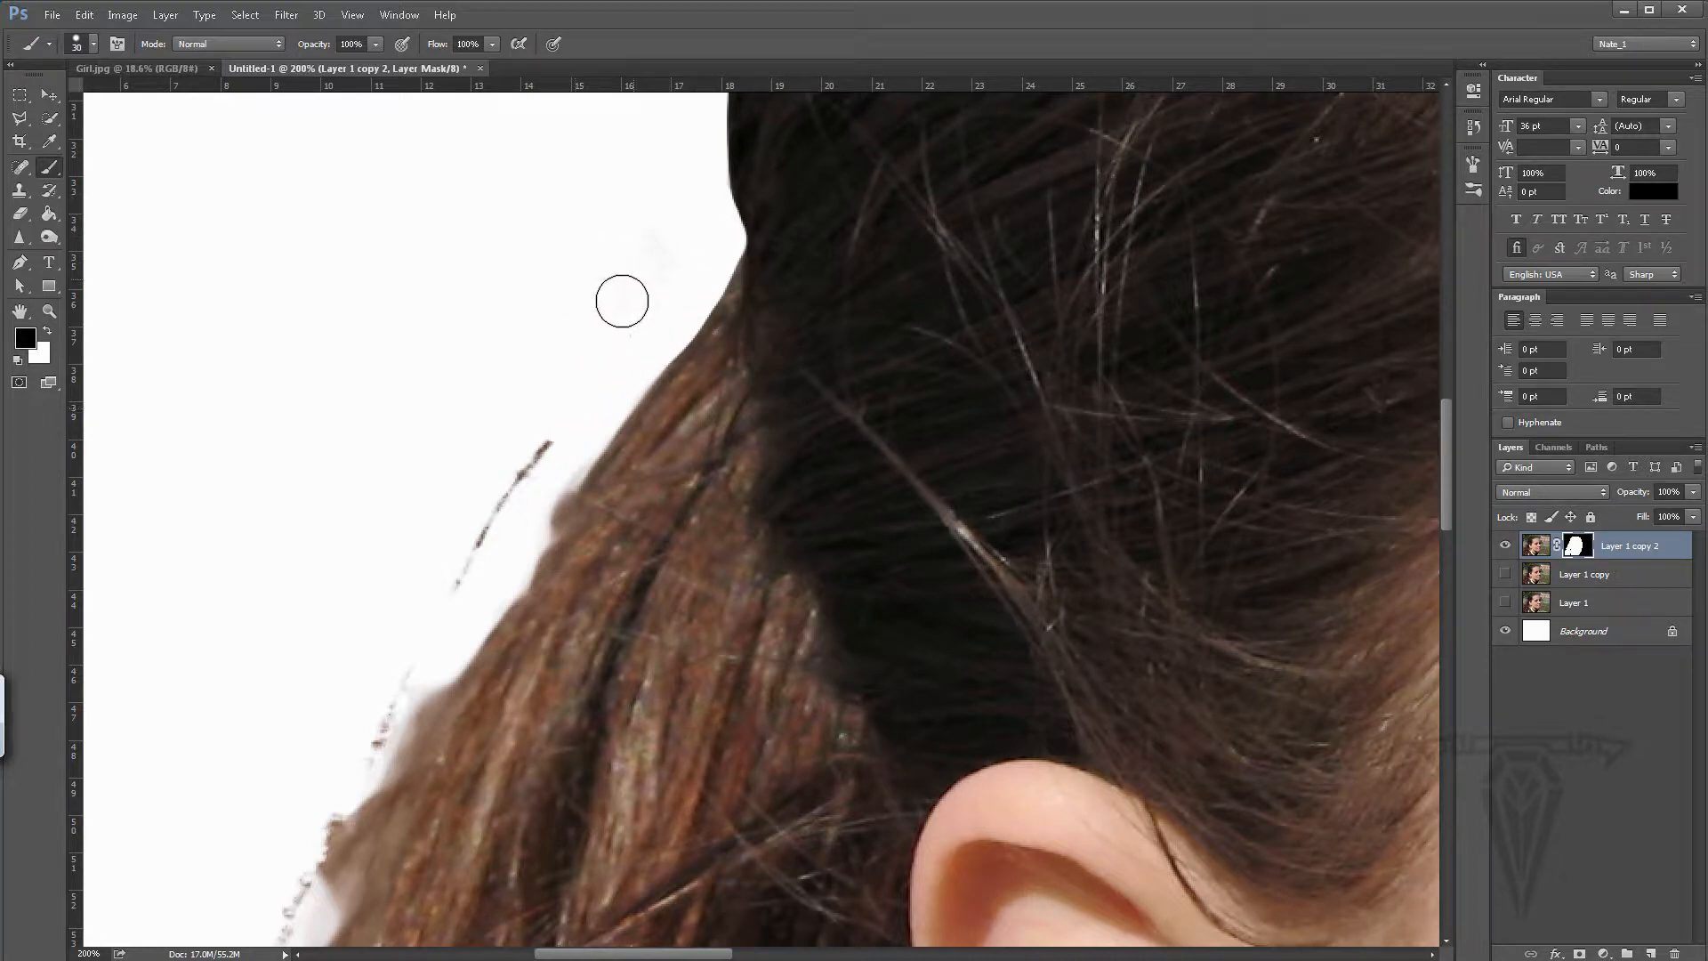
{"action": "mouse_move", "coordinate": [488, 476]}
{"action": "left_mouse_down"}
{"action": "mouse_move", "coordinate": [570, 390]}
{"action": "mouse_move", "coordinate": [493, 542]}
{"action": "mouse_move", "coordinate": [566, 445]}
{"action": "mouse_move", "coordinate": [545, 509]}
{"action": "left_mouse_up"}
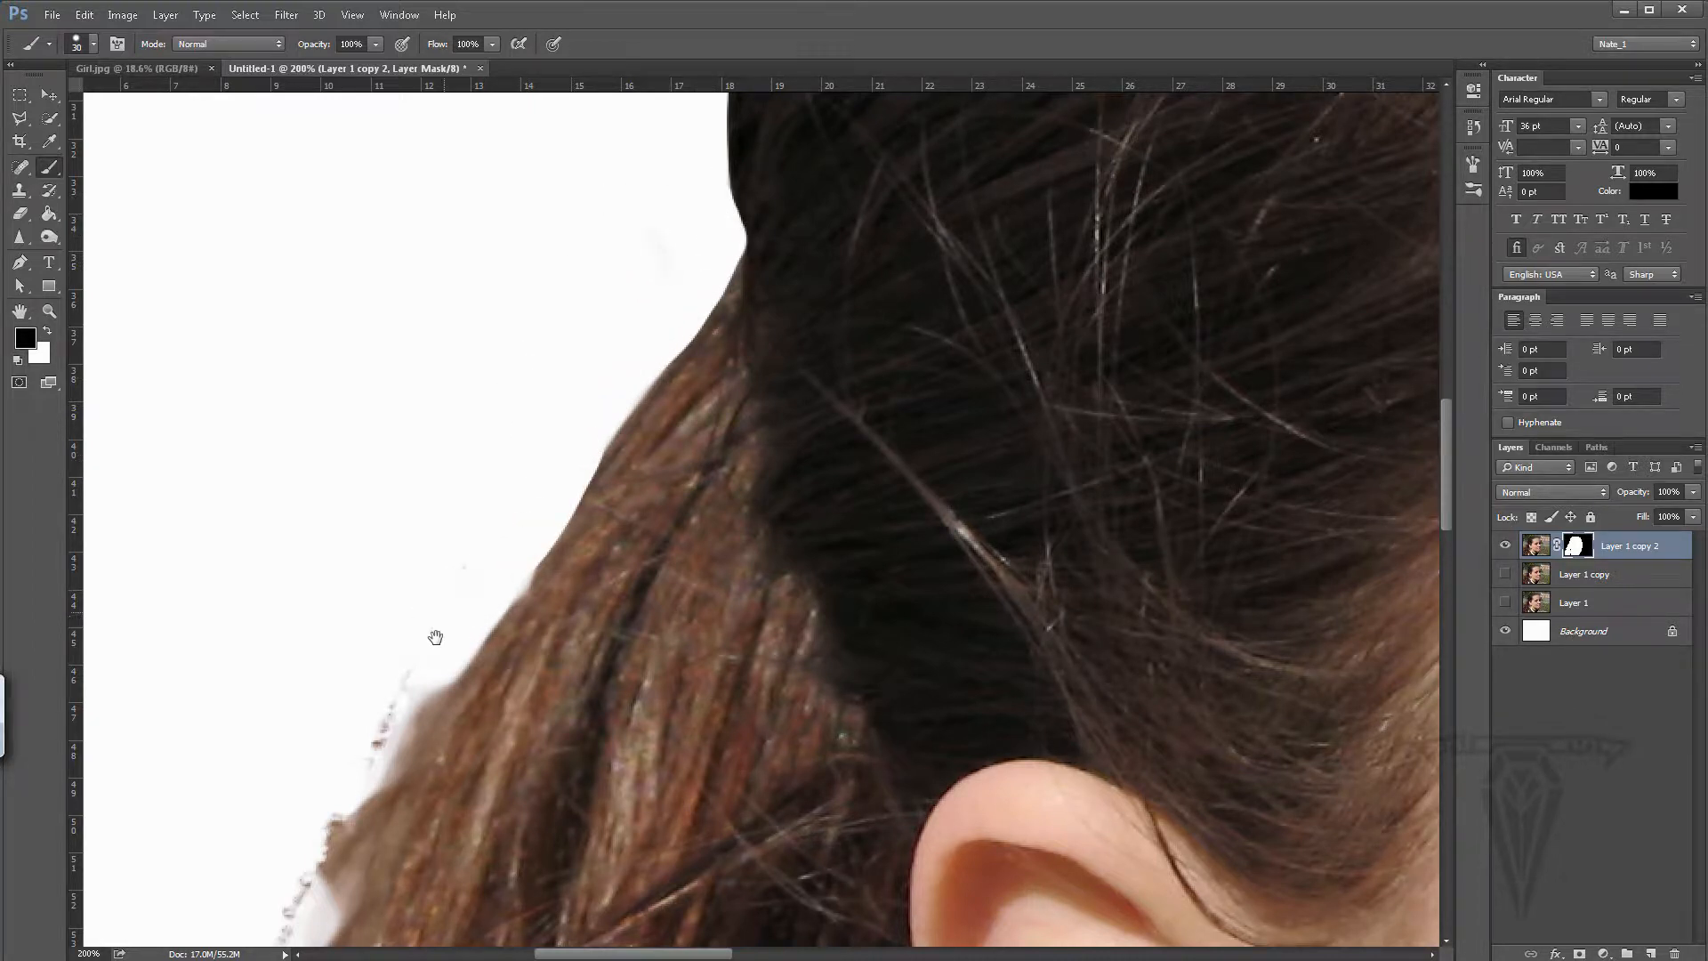
{"action": "mouse_move", "coordinate": [435, 637]}
{"action": "left_mouse_down"}
{"action": "mouse_move", "coordinate": [534, 438]}
{"action": "mouse_move", "coordinate": [605, 351]}
{"action": "left_mouse_up"}
{"action": "mouse_move", "coordinate": [635, 263]}
{"action": "left_mouse_down"}
{"action": "mouse_move", "coordinate": [498, 501]}
{"action": "mouse_move", "coordinate": [564, 399]}
{"action": "mouse_move", "coordinate": [520, 500]}
{"action": "mouse_move", "coordinate": [593, 394]}
{"action": "mouse_move", "coordinate": [402, 680]}
{"action": "mouse_move", "coordinate": [431, 614]}
{"action": "mouse_move", "coordinate": [408, 693]}
{"action": "left_mouse_up"}
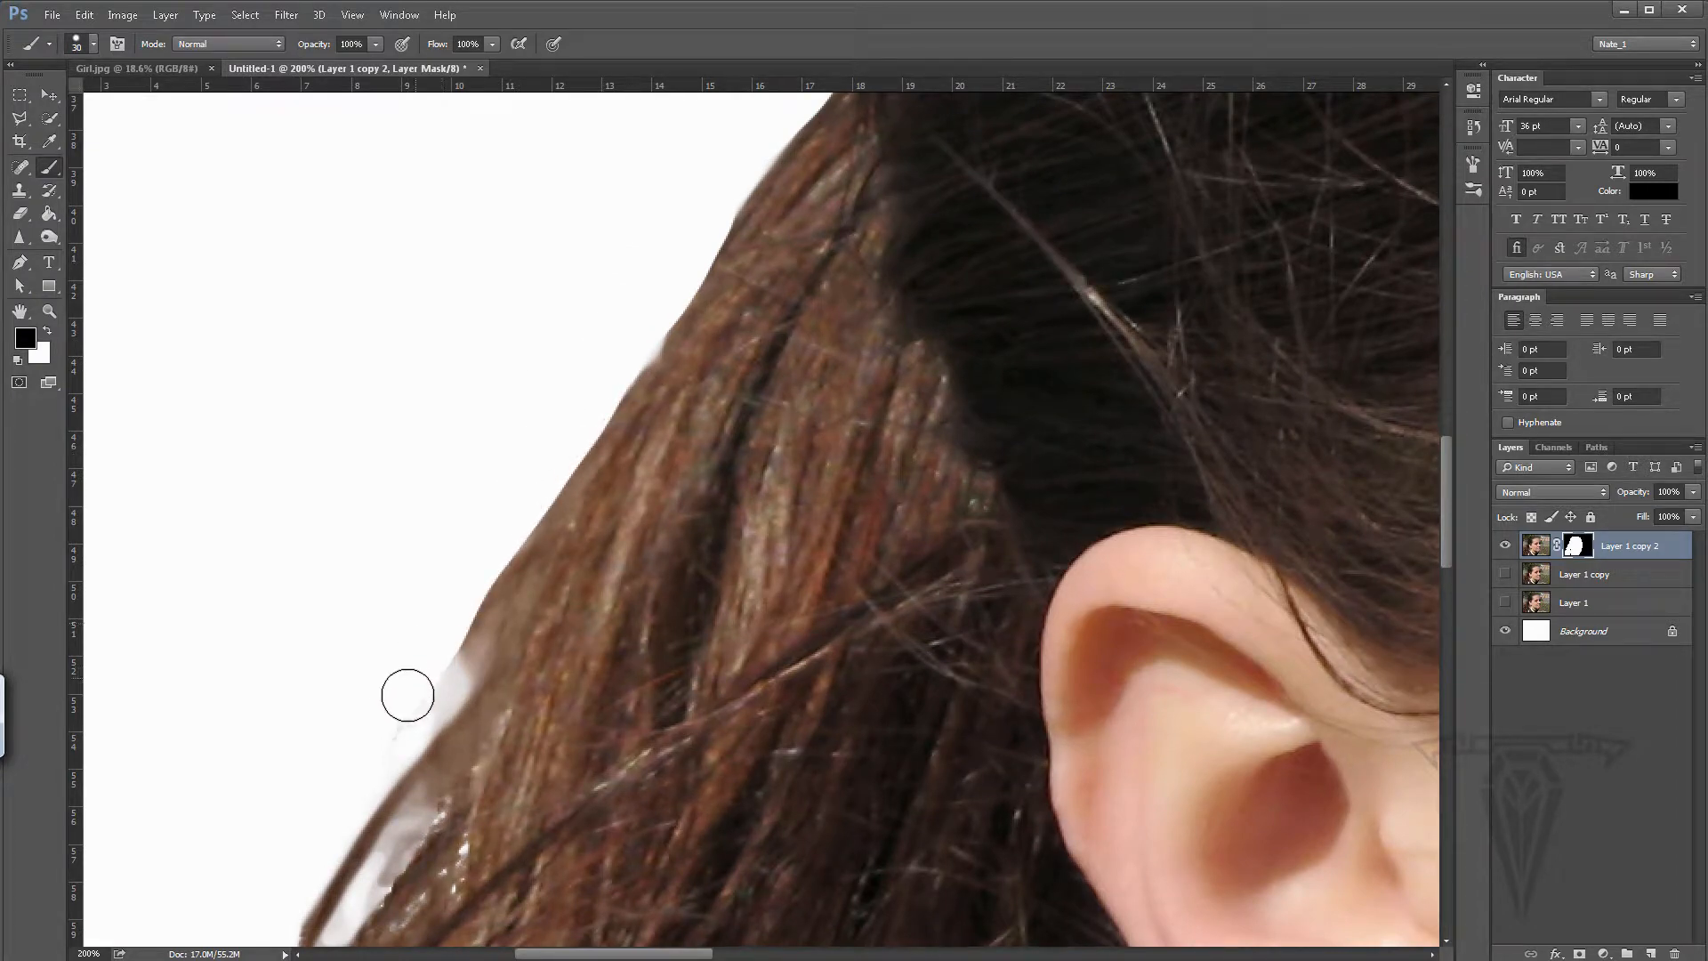
- Set up a soft round 15 px brush with 0% hardness and Shape Dynamics size controlled by Pen Pressure
{"action": "left_click_drag", "start_coordinate": [416, 595], "coordinate": [629, 290]}
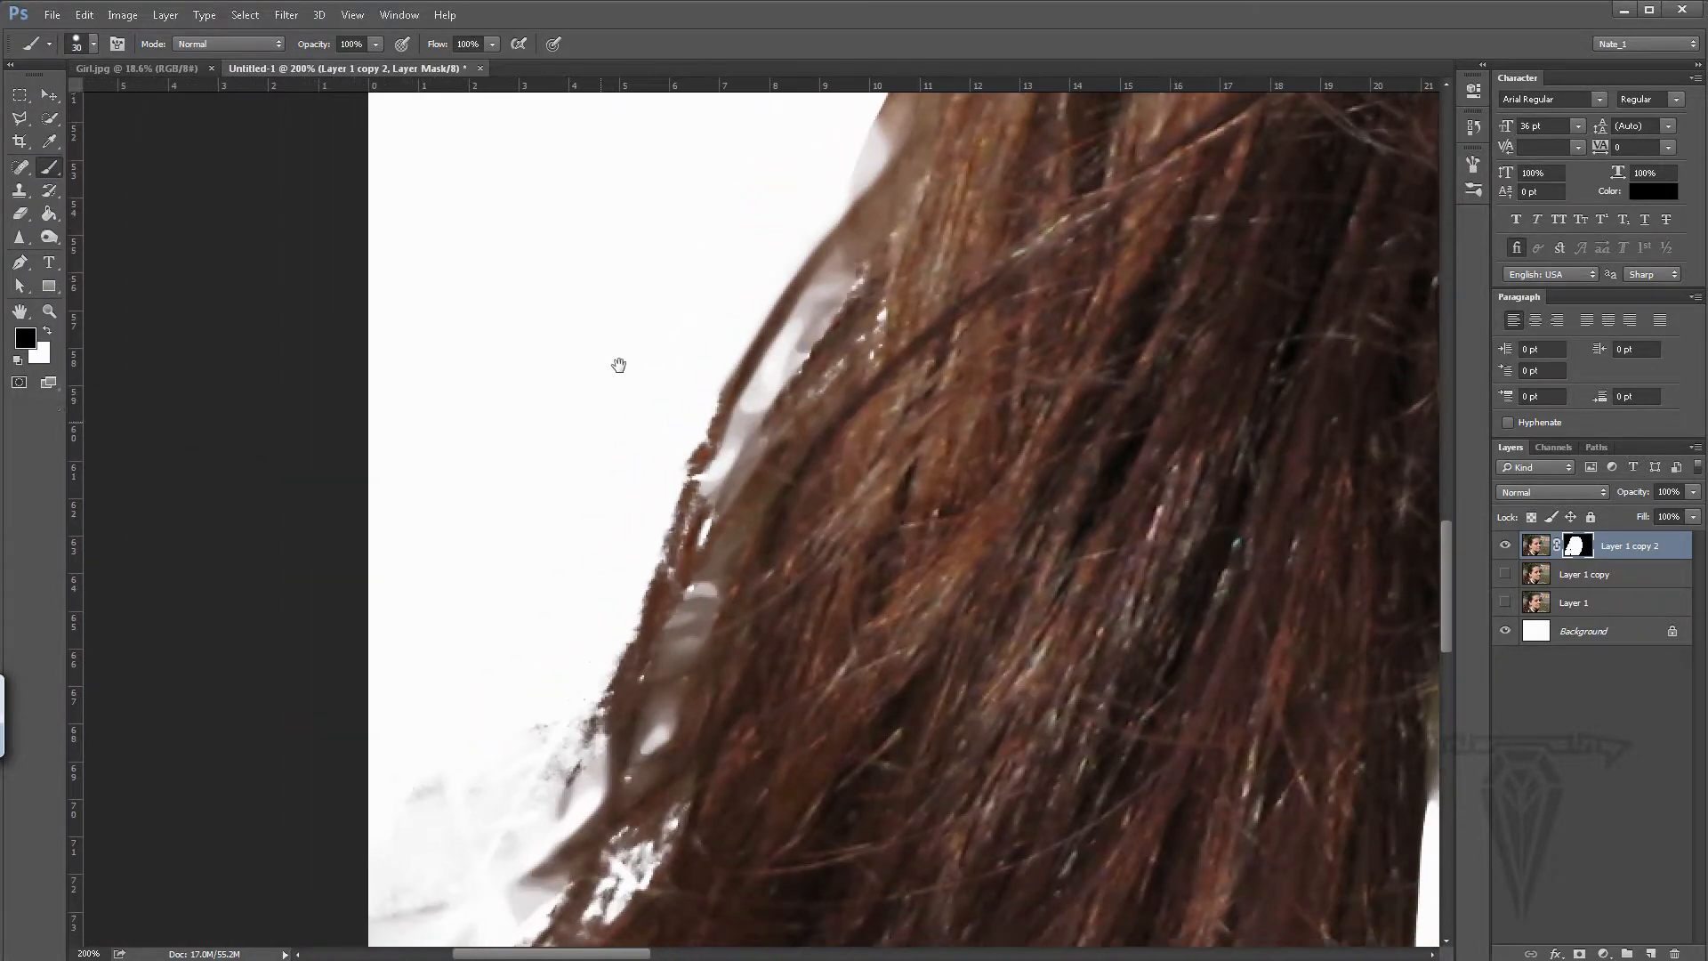
{"action": "left_click", "coordinate": [1473, 165]}
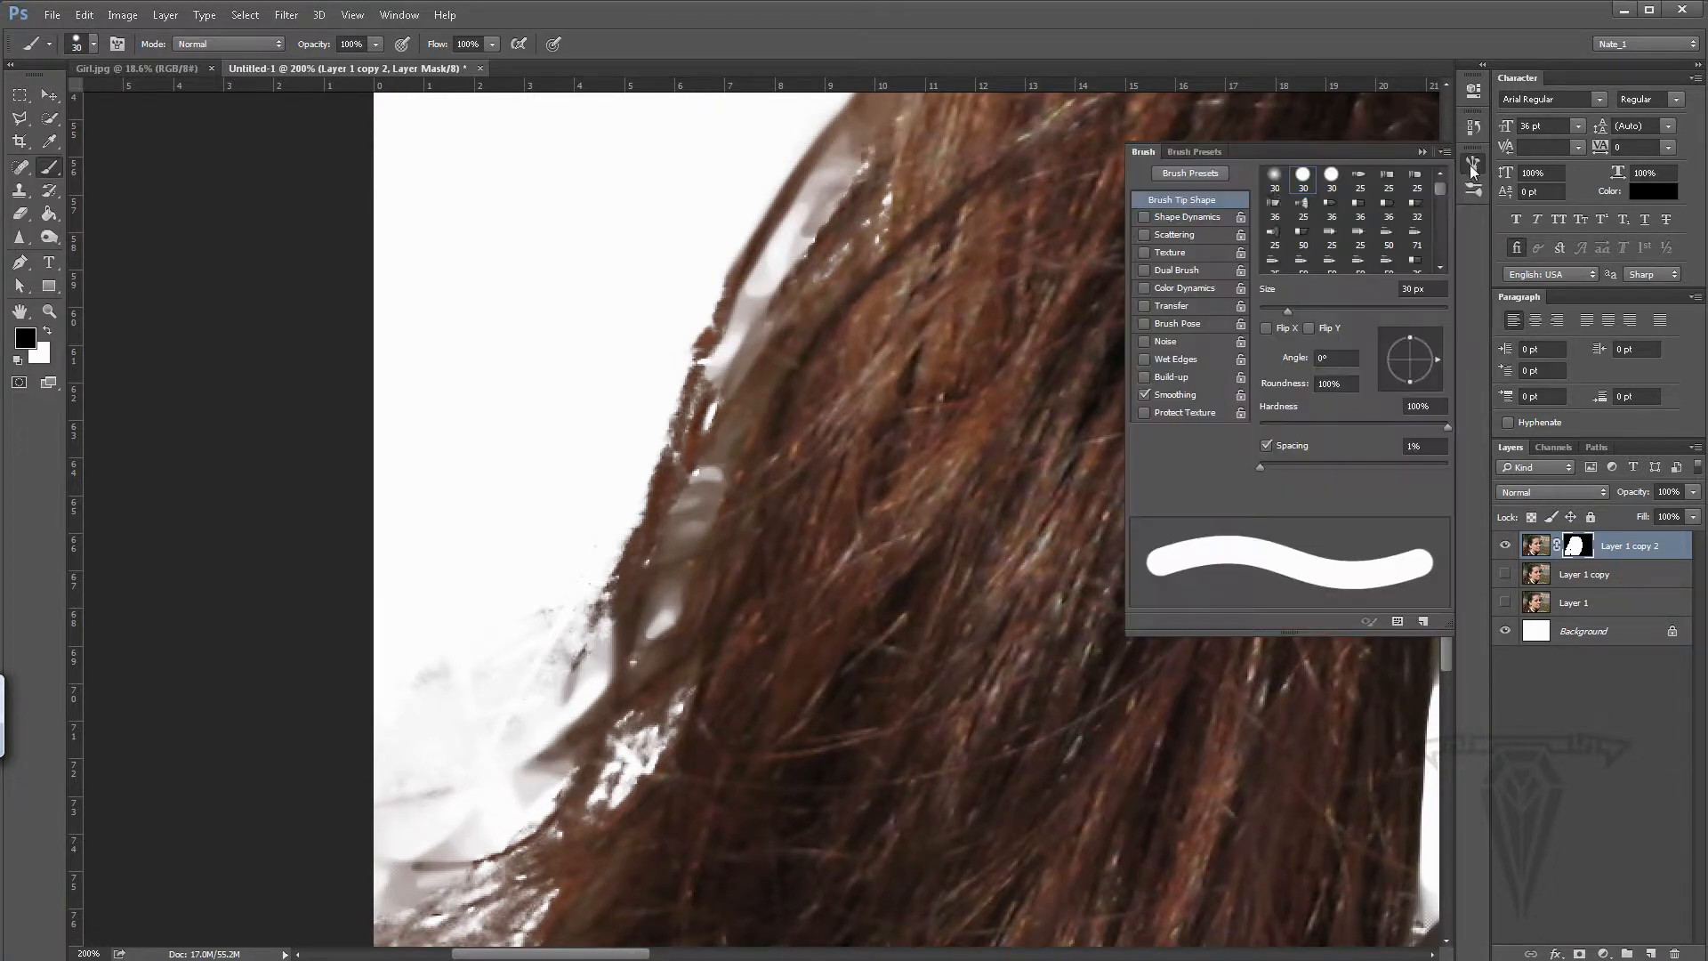
{"action": "left_click", "coordinate": [1275, 179]}
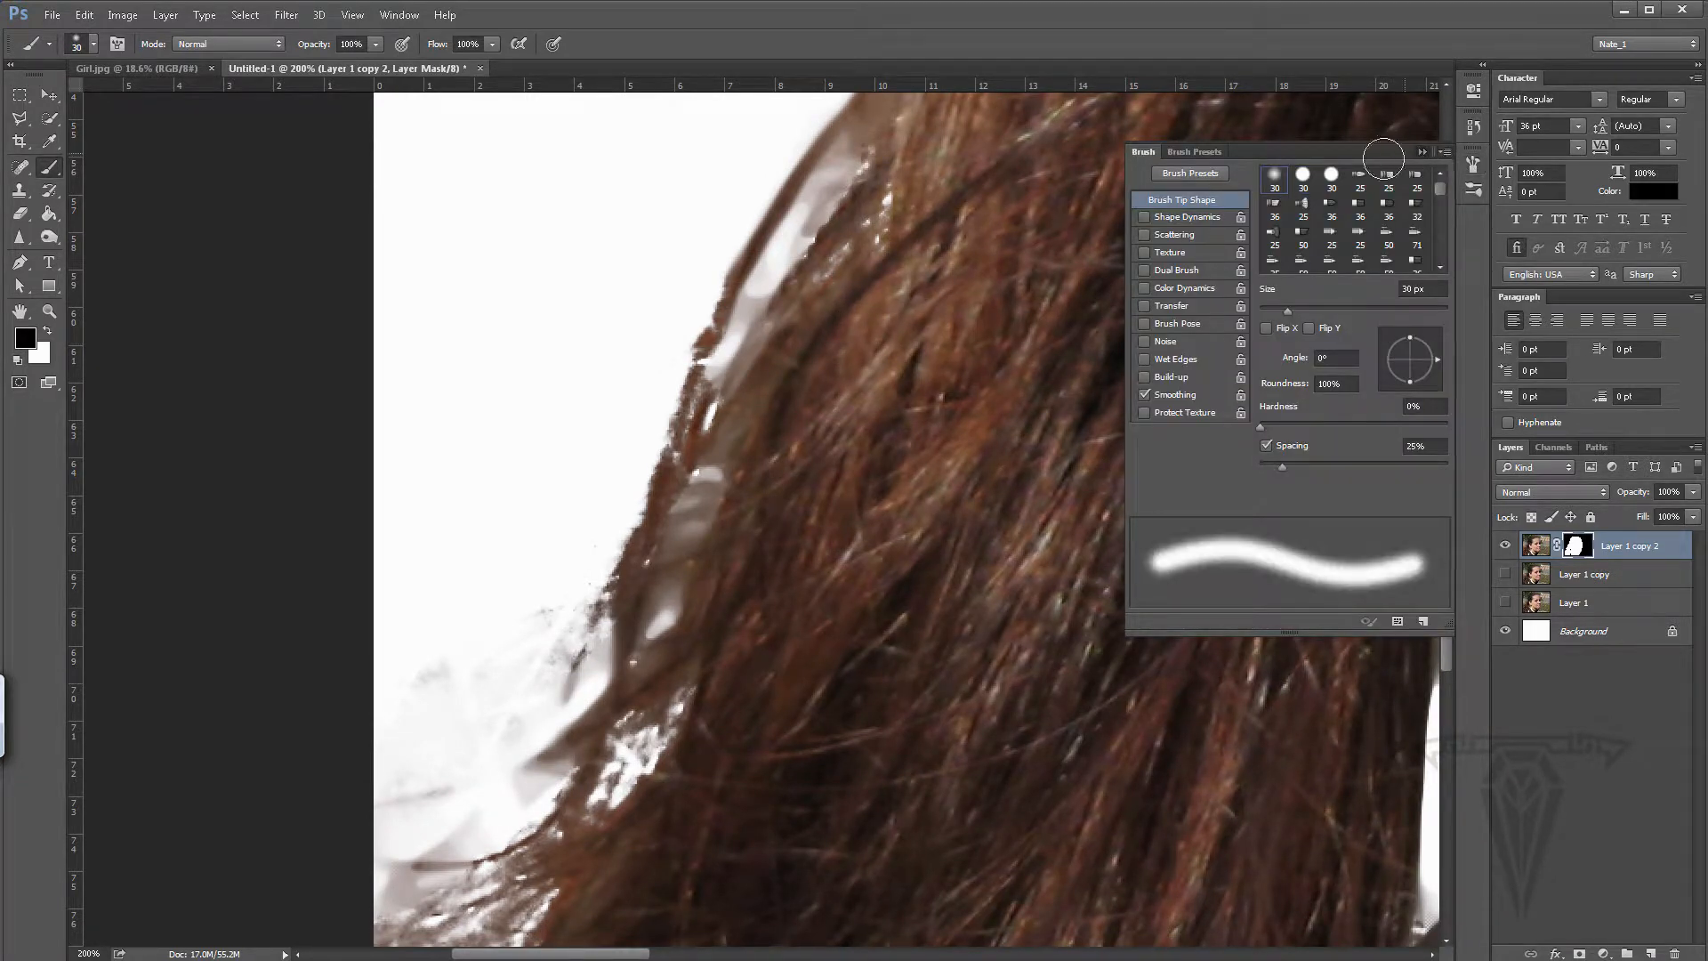
{"action": "left_click", "coordinate": [1473, 166]}
{"action": "left_click_drag", "start_coordinate": [826, 177], "coordinate": [831, 152]}
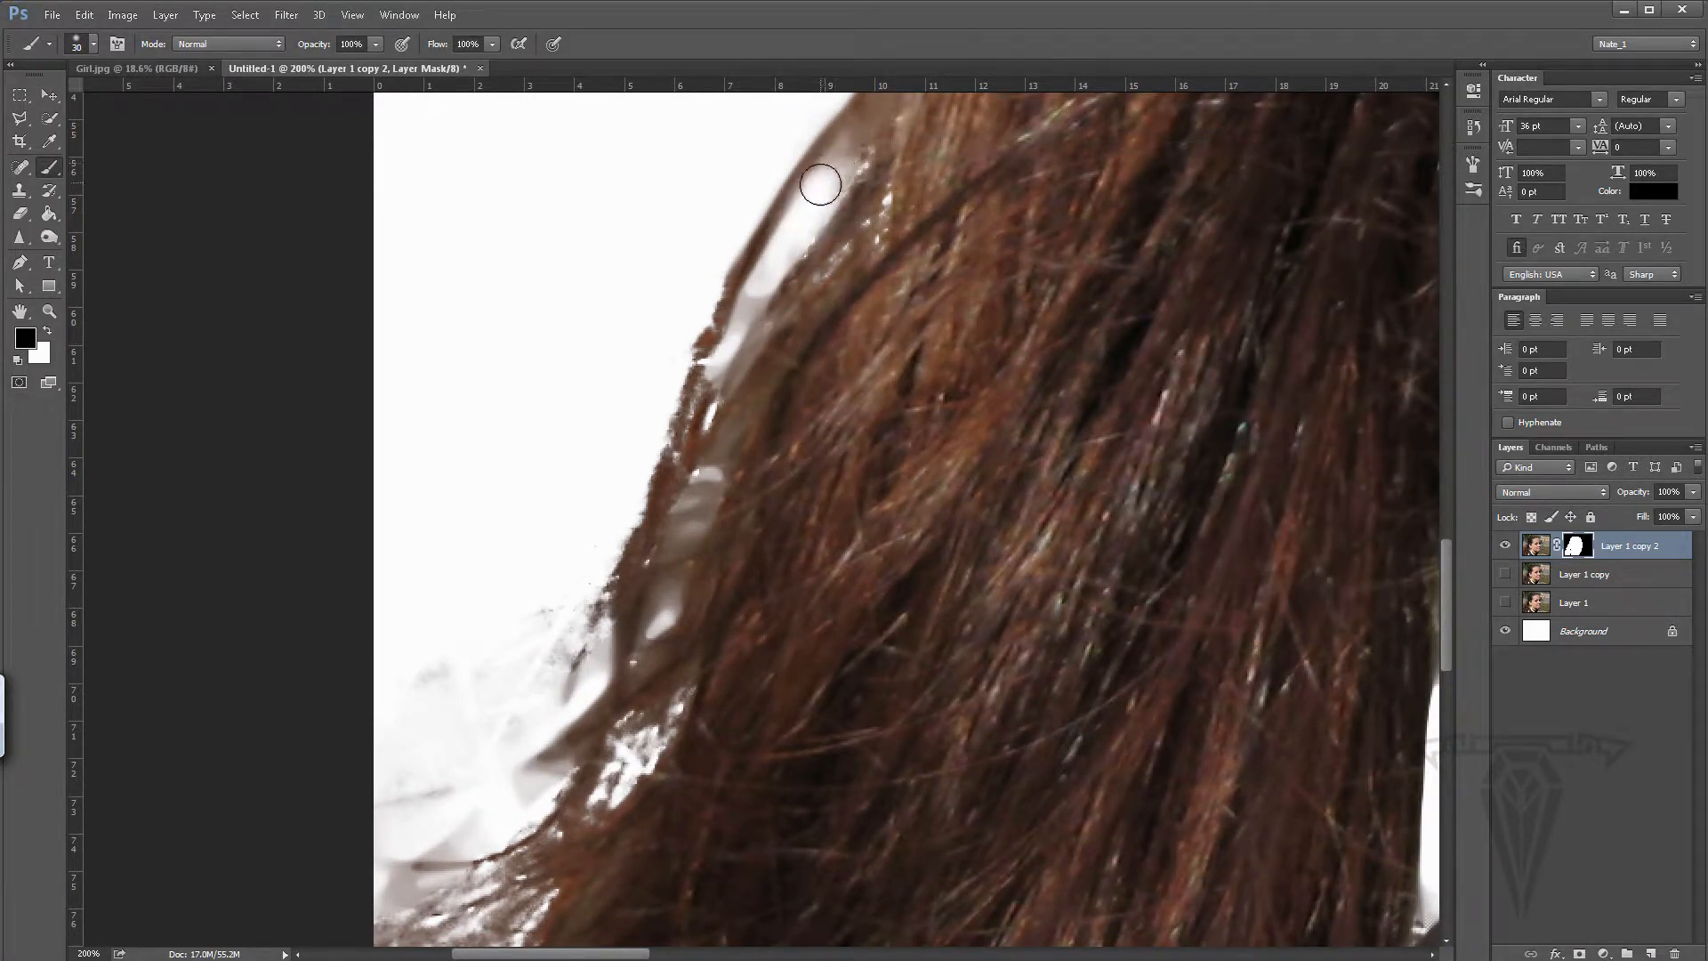
{"action": "left_click", "coordinate": [1473, 127]}
{"action": "left_click", "coordinate": [1472, 164]}
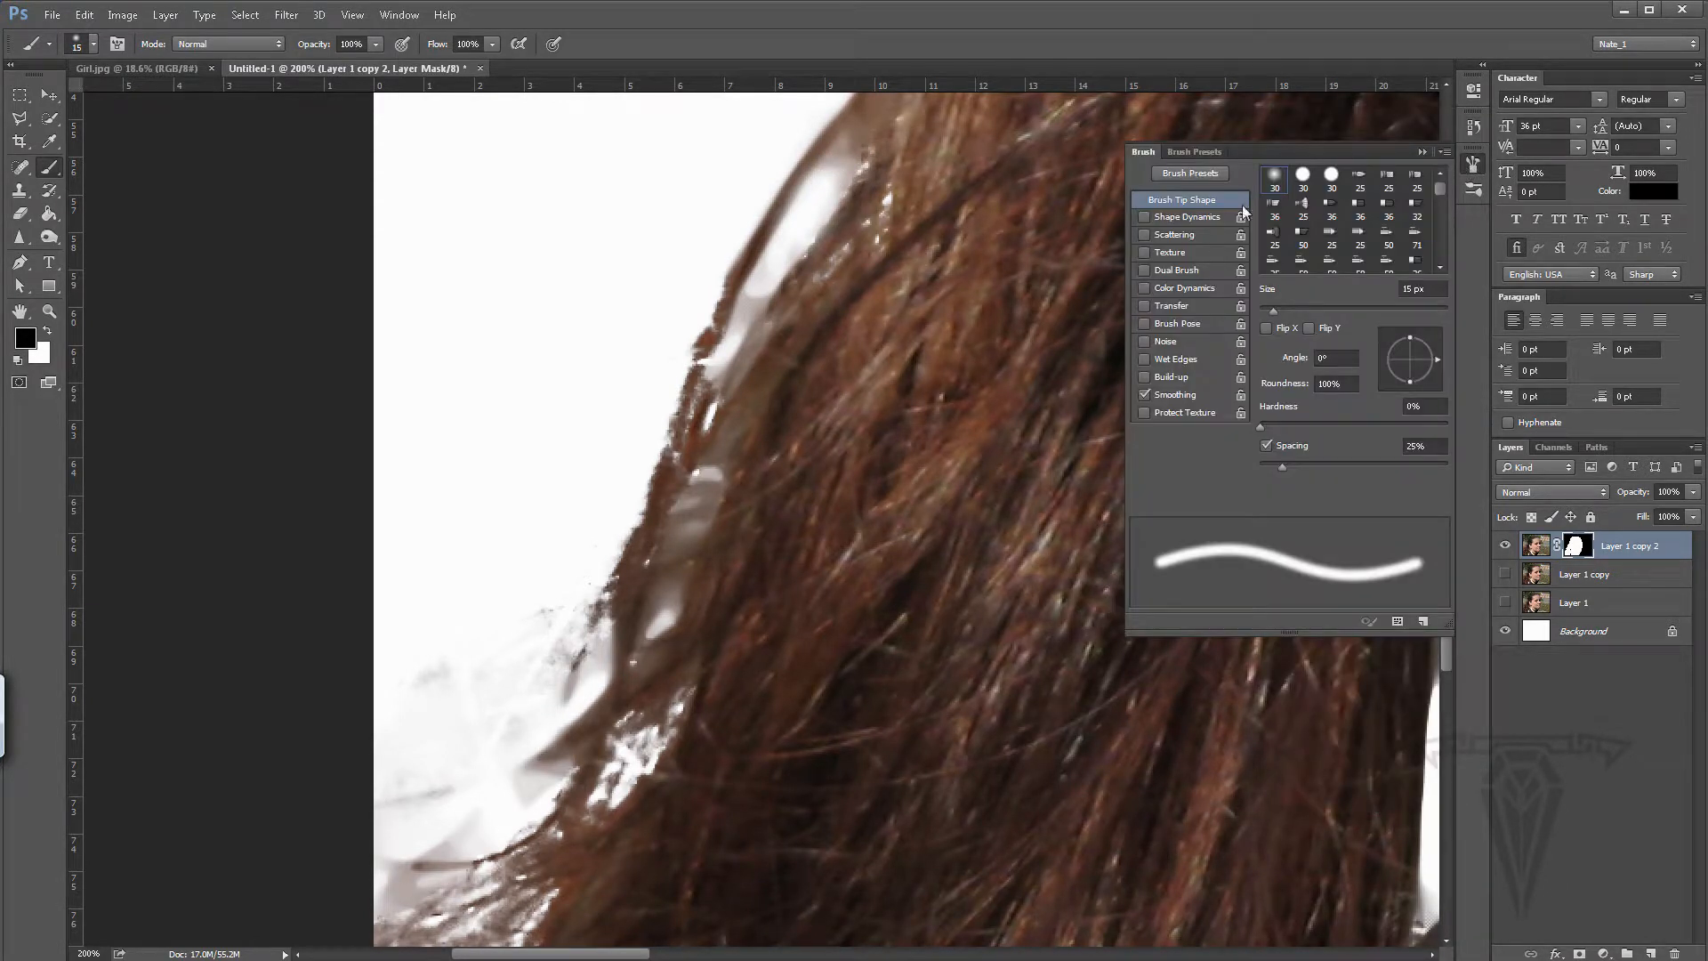
{"action": "left_click", "coordinate": [1207, 218]}
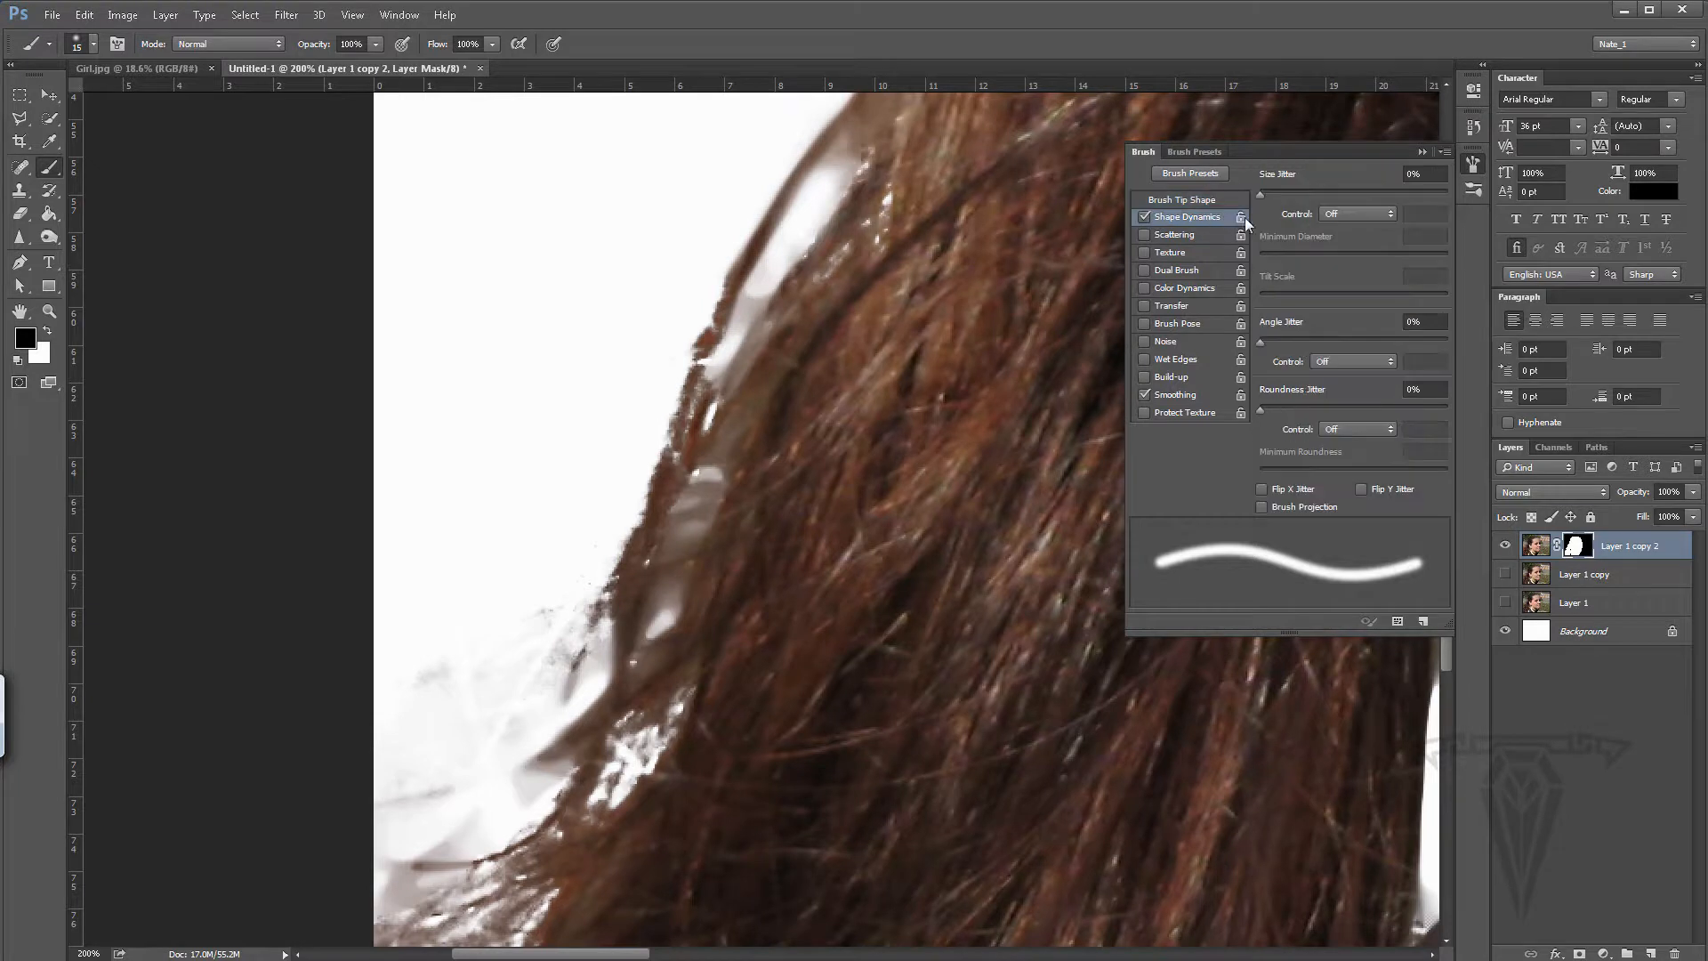
{"action": "left_click", "coordinate": [1357, 210]}
{"action": "left_click", "coordinate": [1346, 245]}
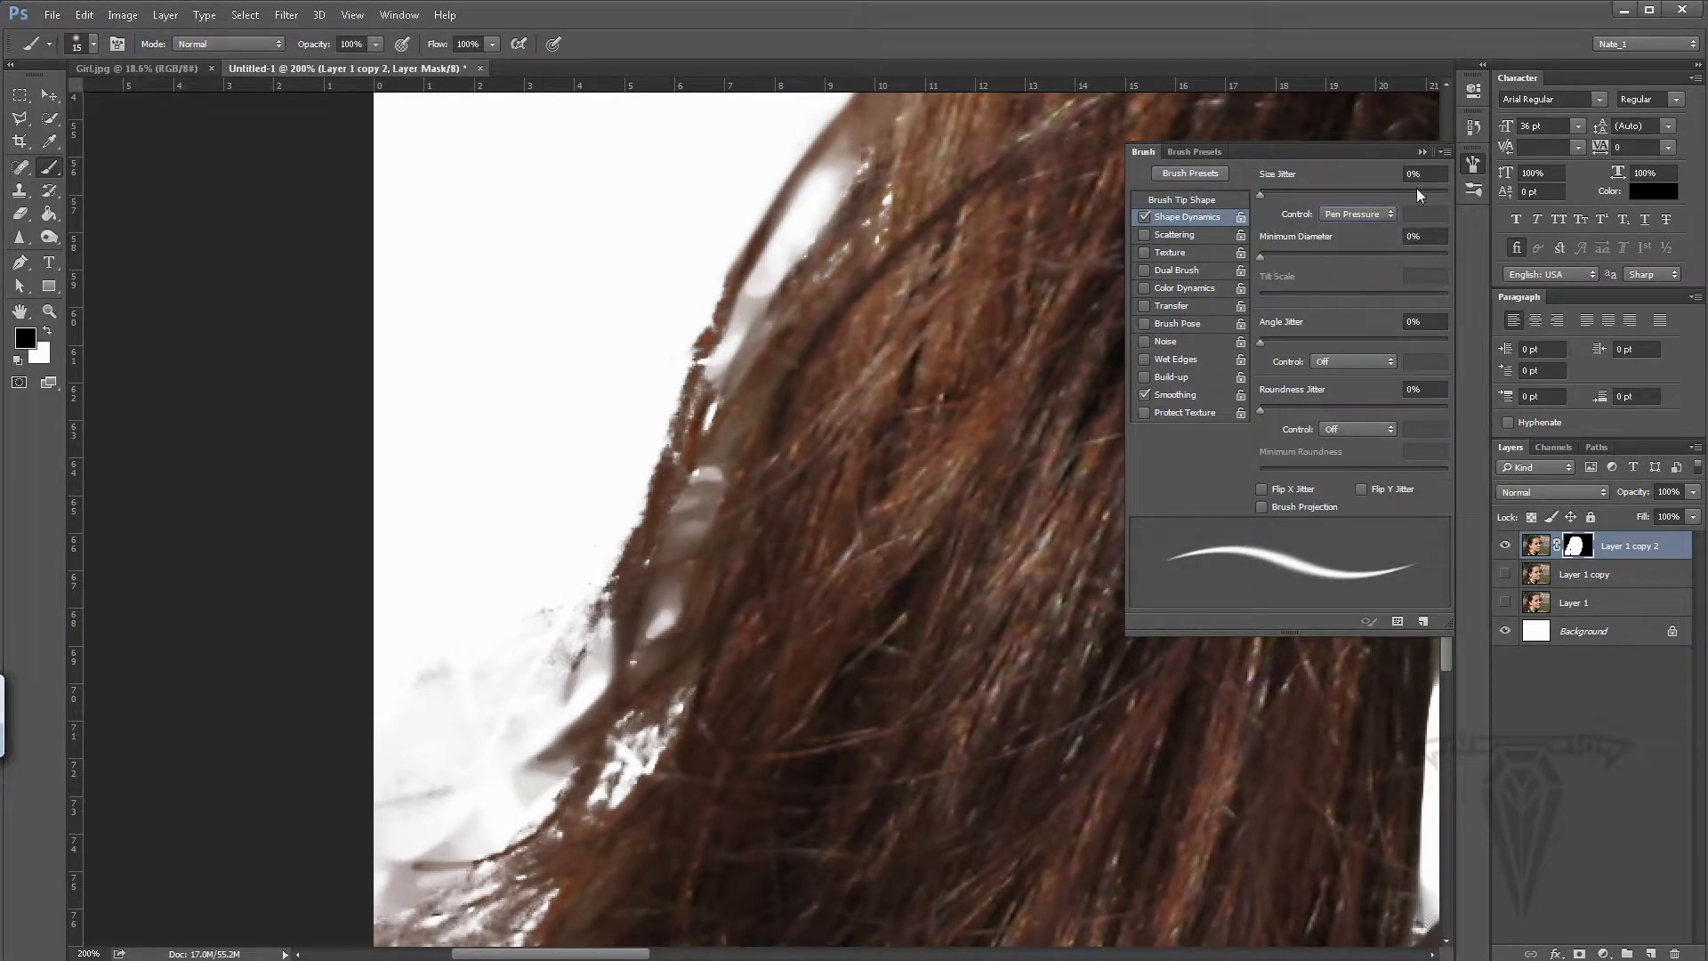
{"action": "left_click", "coordinate": [1420, 153]}
- Clear the gap behind the outer hair strand with black on the mask, and restore fine strands across it with white
{"action": "mouse_move", "coordinate": [818, 207]}
{"action": "left_mouse_down"}
{"action": "mouse_move", "coordinate": [752, 293]}
{"action": "mouse_move", "coordinate": [814, 227]}
{"action": "mouse_move", "coordinate": [722, 373]}
{"action": "left_mouse_up"}
{"action": "mouse_move", "coordinate": [720, 348]}
{"action": "left_mouse_down"}
{"action": "mouse_move", "coordinate": [864, 118]}
{"action": "mouse_move", "coordinate": [812, 213]}
{"action": "left_mouse_up"}
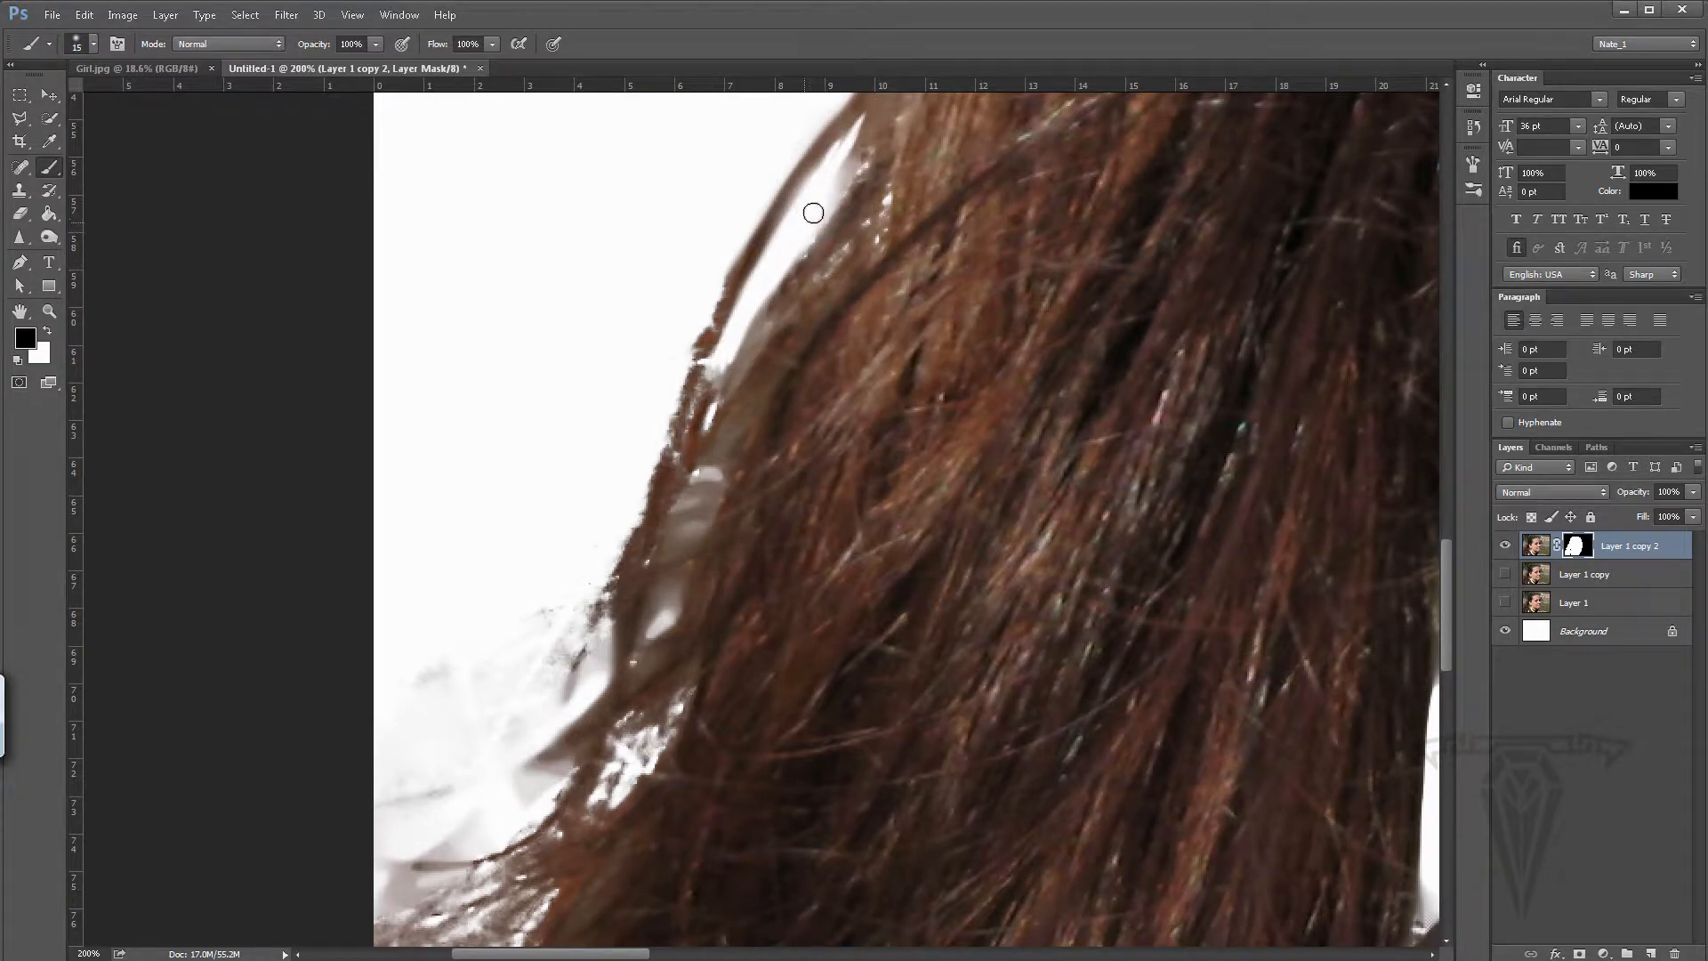
{"action": "key", "text": "x"}
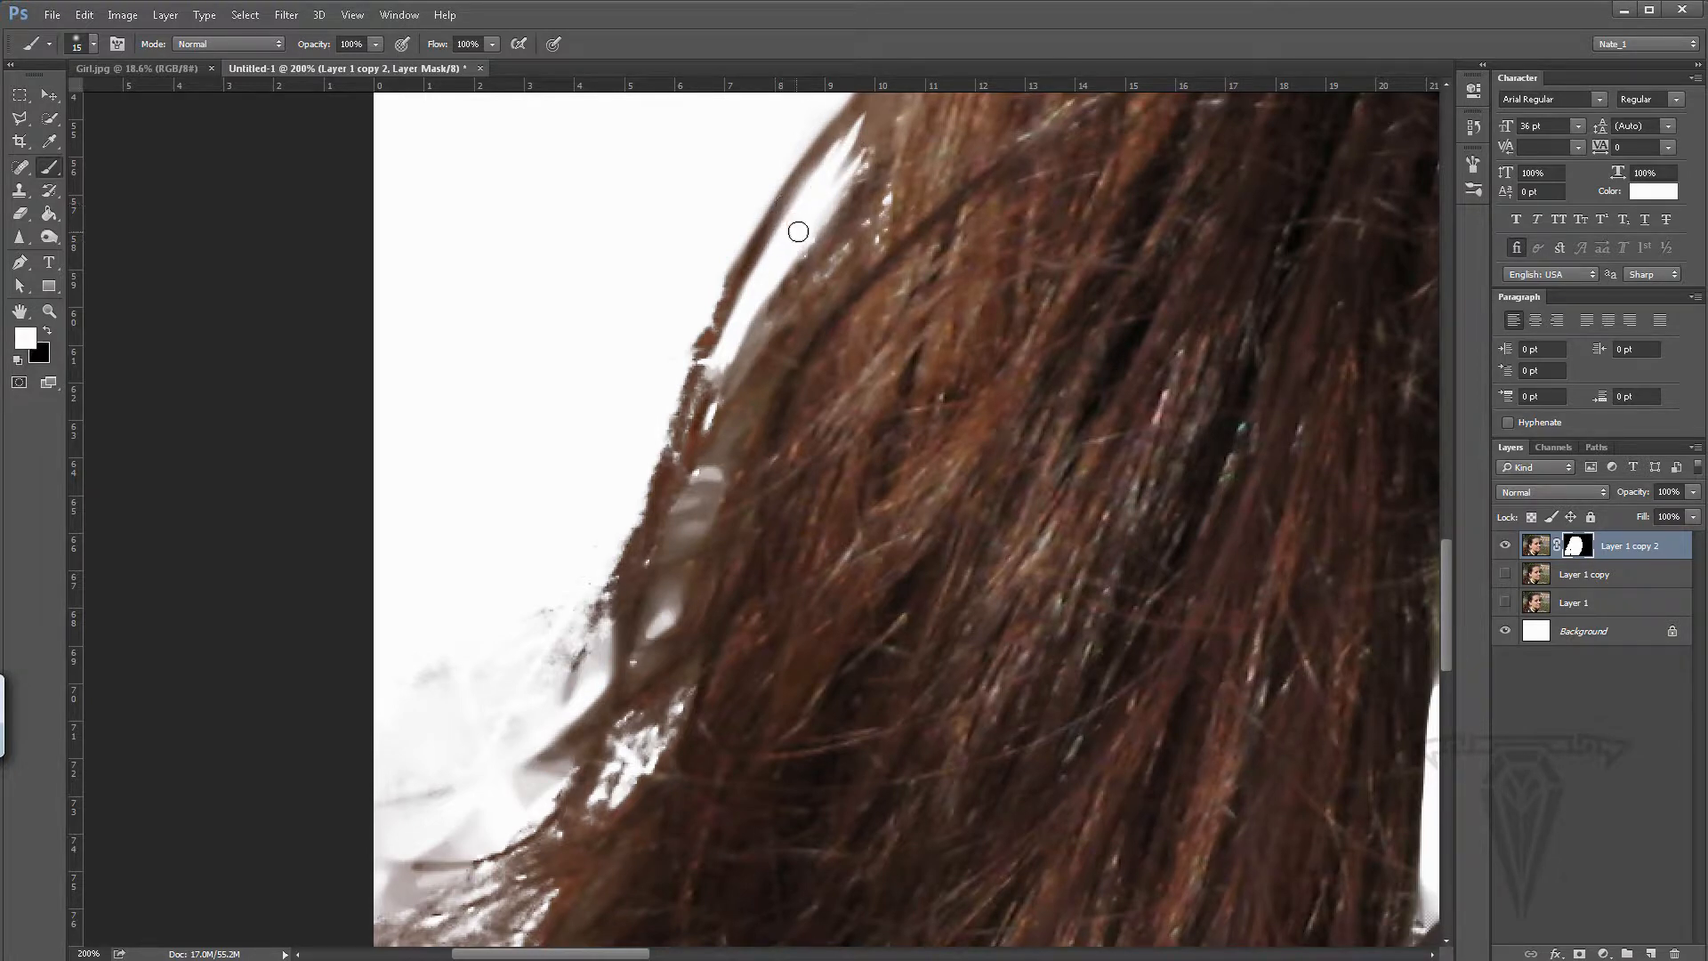
{"action": "mouse_move", "coordinate": [732, 268]}
{"action": "left_mouse_down"}
{"action": "mouse_move", "coordinate": [663, 481]}
{"action": "mouse_move", "coordinate": [708, 322]}
{"action": "mouse_move", "coordinate": [678, 417]}
{"action": "mouse_move", "coordinate": [687, 397]}
{"action": "mouse_move", "coordinate": [676, 505]}
{"action": "mouse_move", "coordinate": [688, 429]}
{"action": "mouse_move", "coordinate": [777, 248]}
{"action": "mouse_move", "coordinate": [692, 420]}
{"action": "mouse_move", "coordinate": [810, 273]}
{"action": "left_mouse_up"}
{"action": "mouse_move", "coordinate": [693, 454]}
{"action": "left_mouse_down"}
{"action": "mouse_move", "coordinate": [785, 313]}
{"action": "mouse_move", "coordinate": [690, 425]}
{"action": "mouse_move", "coordinate": [864, 171]}
{"action": "left_mouse_up"}
{"action": "mouse_move", "coordinate": [741, 321]}
{"action": "left_mouse_down"}
{"action": "mouse_move", "coordinate": [896, 106]}
{"action": "mouse_move", "coordinate": [808, 217]}
{"action": "mouse_move", "coordinate": [836, 149]}
{"action": "mouse_move", "coordinate": [764, 268]}
{"action": "left_mouse_up"}
- Shrink the brush to 5 px and paint white on the mask to reveal thin strands along the outer hair edge and its loose lower tips
{"action": "key", "text": "bracketleft"}
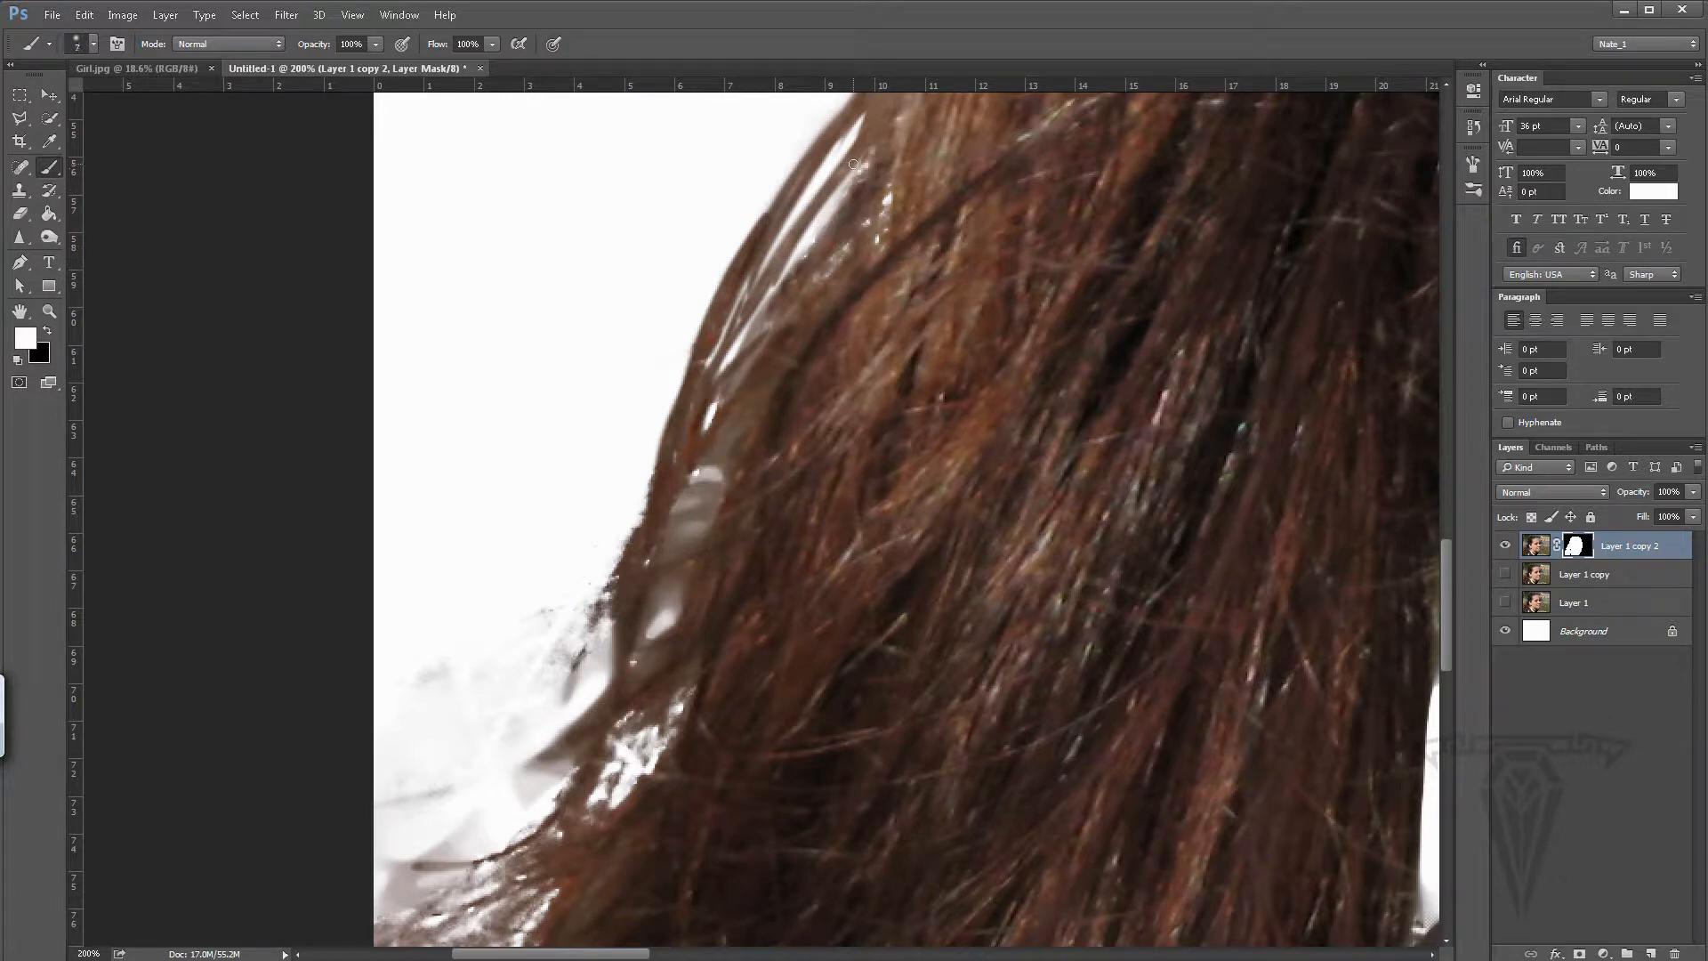
{"action": "mouse_move", "coordinate": [860, 127]}
{"action": "left_mouse_down"}
{"action": "mouse_move", "coordinate": [767, 310]}
{"action": "mouse_move", "coordinate": [848, 186]}
{"action": "mouse_move", "coordinate": [717, 409]}
{"action": "mouse_move", "coordinate": [791, 249]}
{"action": "mouse_move", "coordinate": [684, 501]}
{"action": "left_mouse_up"}
{"action": "mouse_move", "coordinate": [736, 442]}
{"action": "left_mouse_down"}
{"action": "mouse_move", "coordinate": [694, 502]}
{"action": "mouse_move", "coordinate": [729, 481]}
{"action": "left_mouse_up"}
{"action": "mouse_move", "coordinate": [645, 563]}
{"action": "left_mouse_down"}
{"action": "mouse_move", "coordinate": [583, 627]}
{"action": "mouse_move", "coordinate": [547, 792]}
{"action": "mouse_move", "coordinate": [520, 725]}
{"action": "mouse_move", "coordinate": [483, 793]}
{"action": "left_mouse_up"}
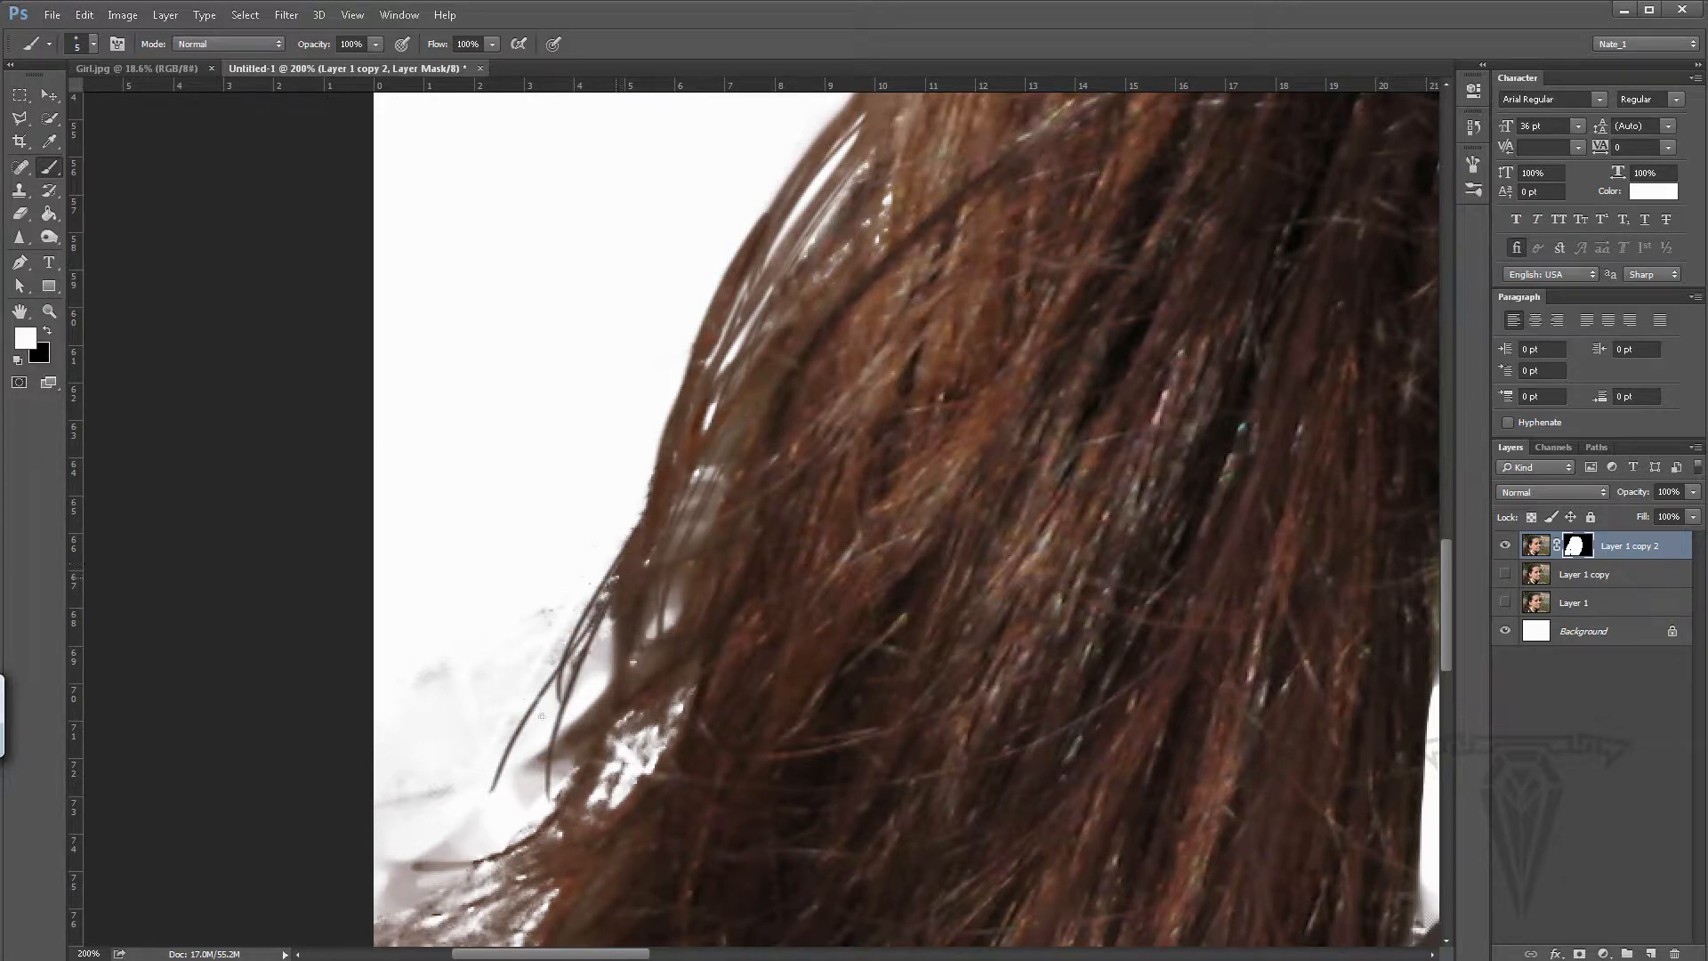
{"action": "left_click_drag", "start_coordinate": [598, 627], "coordinate": [487, 818]}
{"action": "mouse_move", "coordinate": [574, 758]}
{"action": "left_mouse_down"}
{"action": "mouse_move", "coordinate": [438, 863]}
{"action": "mouse_move", "coordinate": [486, 814]}
{"action": "left_mouse_up"}
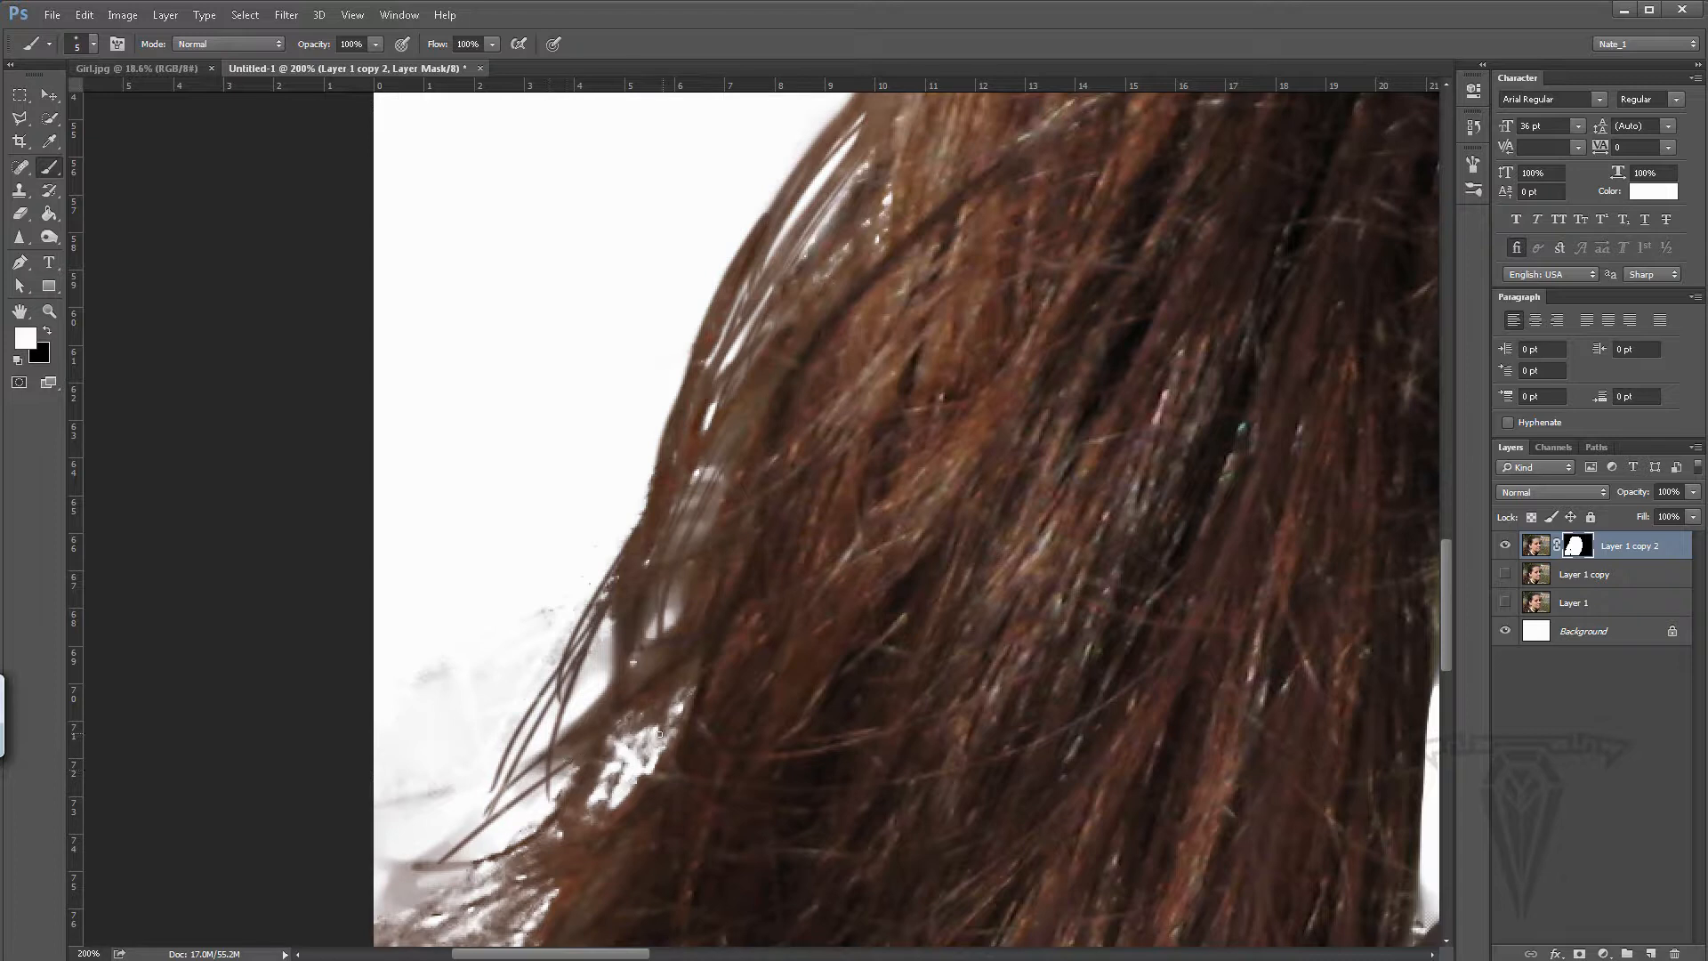
- Mask out the patchy gap beneath the loose strands with thin black strokes, and reveal a few hairs across it in white
{"action": "key", "text": "x"}
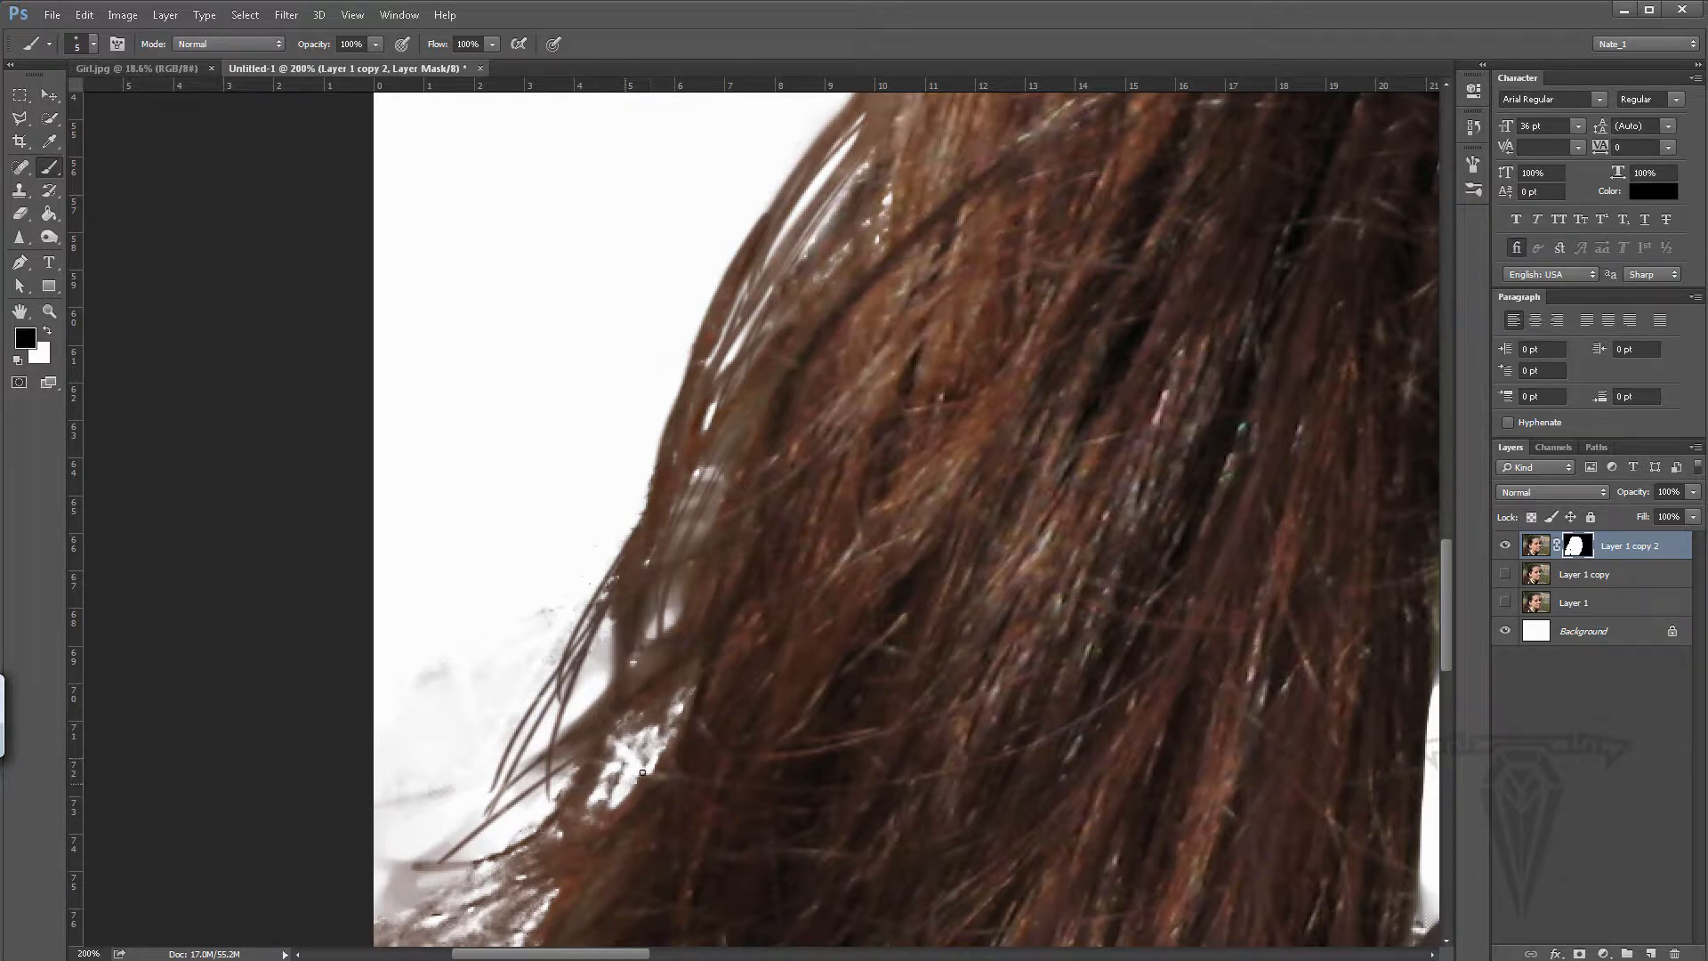
{"action": "left_click_drag", "start_coordinate": [685, 701], "coordinate": [633, 779]}
{"action": "mouse_move", "coordinate": [696, 633]}
{"action": "left_mouse_down"}
{"action": "mouse_move", "coordinate": [658, 751]}
{"action": "mouse_move", "coordinate": [647, 710]}
{"action": "mouse_move", "coordinate": [596, 788]}
{"action": "left_mouse_up"}
{"action": "key", "text": "x"}
{"action": "left_click_drag", "start_coordinate": [579, 764], "coordinate": [538, 789]}
{"action": "left_click_drag", "start_coordinate": [642, 720], "coordinate": [525, 815]}
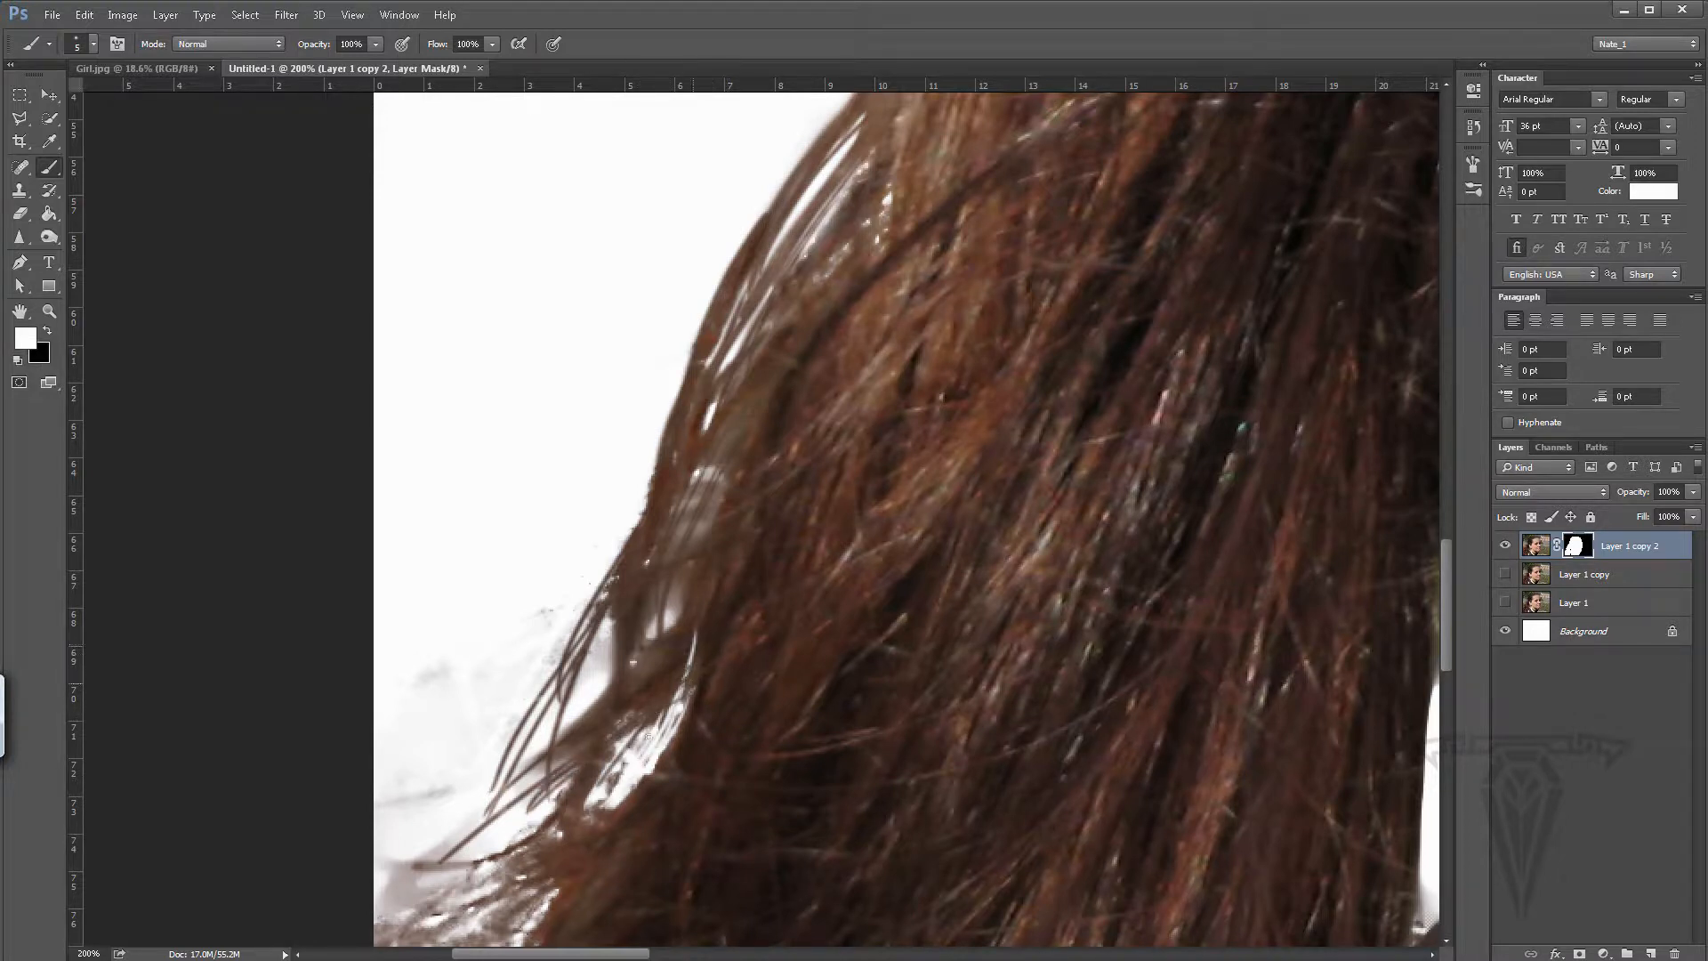
{"action": "mouse_move", "coordinate": [647, 734]}
{"action": "left_mouse_down"}
{"action": "mouse_move", "coordinate": [598, 806]}
{"action": "mouse_move", "coordinate": [608, 790]}
{"action": "left_mouse_up"}
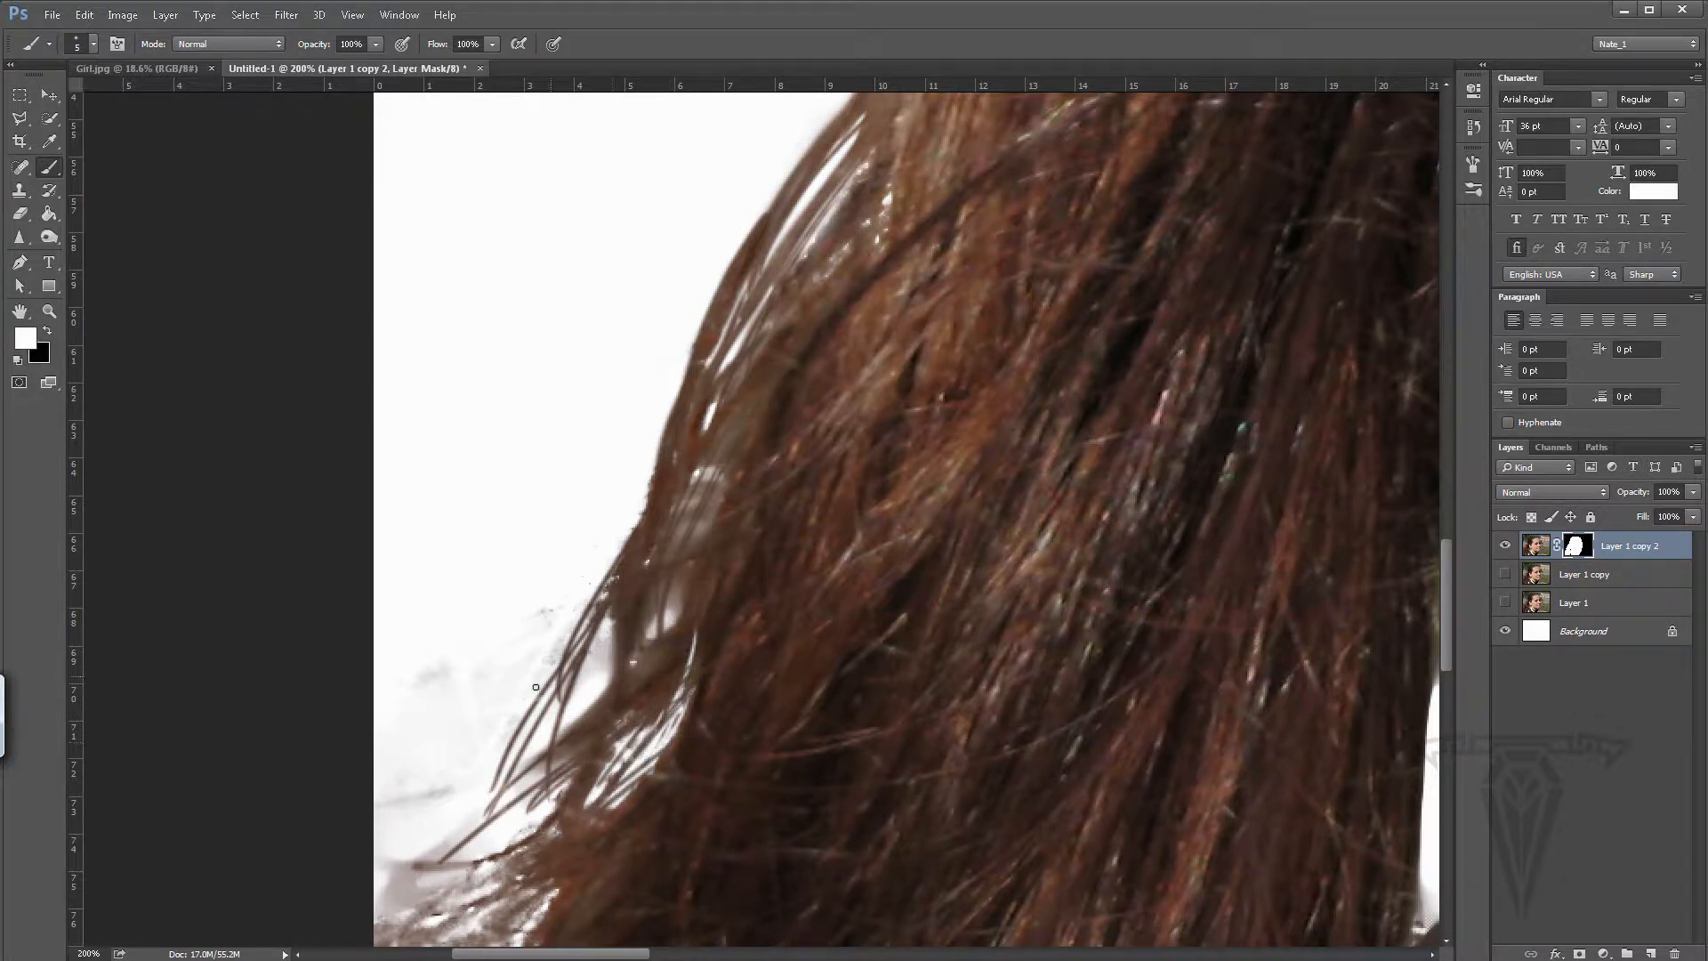
- Enlarge the brush and paint black on the mask to hide the grey background residue outside the loose strands
{"action": "left_click_drag", "start_coordinate": [435, 659], "coordinate": [590, 491]}
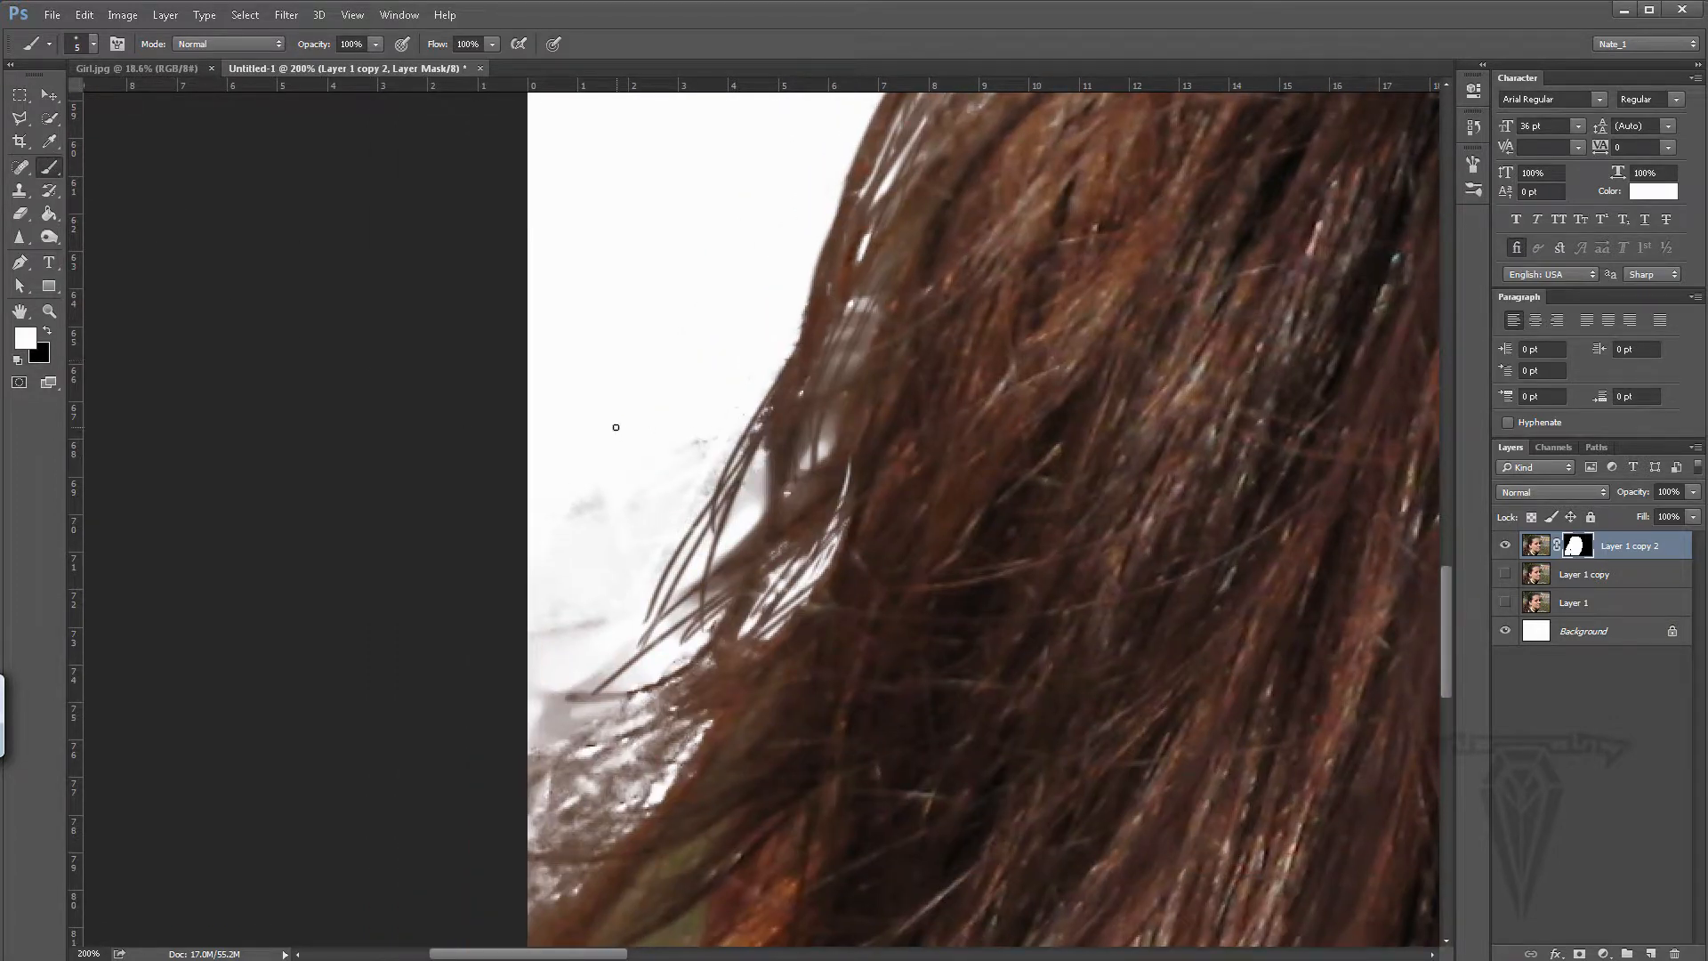
{"action": "key", "text": "bracketright"}
{"action": "key", "text": "bracketright"}
{"action": "key", "text": "bracketright"}
{"action": "key", "text": "bracketright"}
{"action": "key", "text": "bracketright"}
{"action": "key", "text": "bracketright"}
{"action": "key", "text": "bracketright"}
{"action": "key", "text": "bracketright"}
{"action": "key", "text": "bracketright"}
{"action": "key", "text": "bracketright"}
{"action": "key", "text": "bracketright"}
{"action": "key", "text": "bracketright"}
{"action": "mouse_move", "coordinate": [682, 408]}
{"action": "left_mouse_down"}
{"action": "mouse_move", "coordinate": [668, 385]}
{"action": "mouse_move", "coordinate": [606, 414]}
{"action": "mouse_move", "coordinate": [631, 378]}
{"action": "mouse_move", "coordinate": [680, 359]}
{"action": "mouse_move", "coordinate": [634, 463]}
{"action": "mouse_move", "coordinate": [699, 358]}
{"action": "left_mouse_up"}
{"action": "key", "text": "x"}
{"action": "key", "text": "bracketleft"}
{"action": "key", "text": "bracketleft"}
{"action": "key", "text": "bracketleft"}
{"action": "key", "text": "bracketleft"}
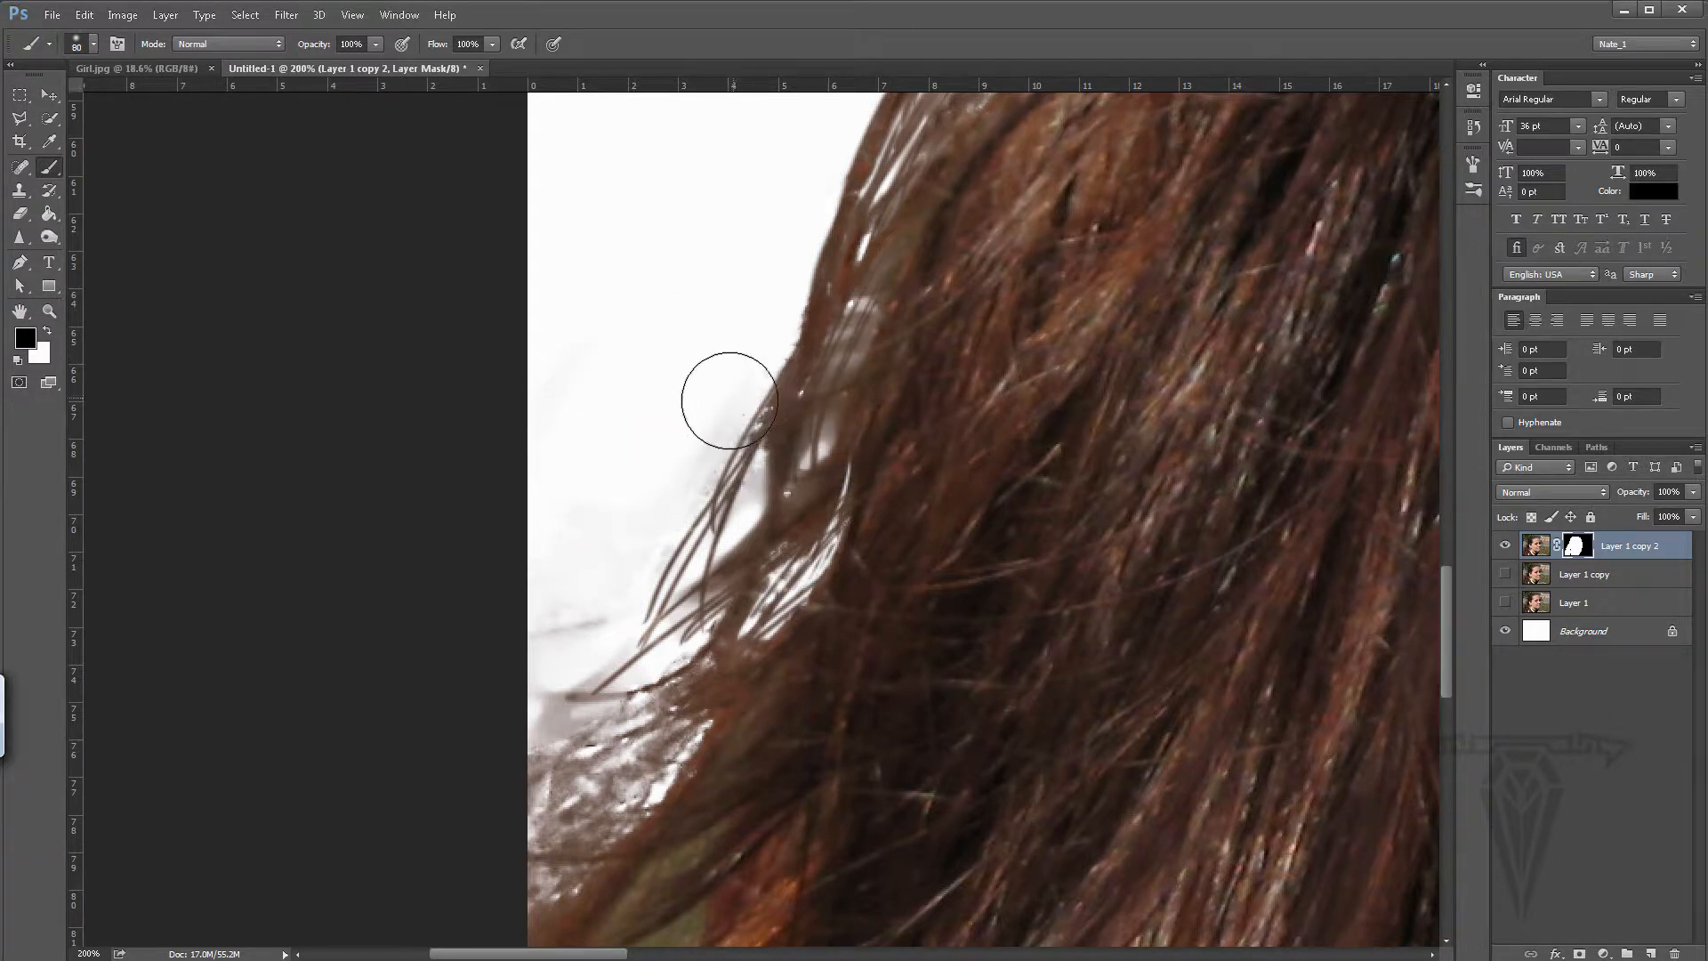
{"action": "mouse_move", "coordinate": [650, 514]}
{"action": "left_mouse_down"}
{"action": "mouse_move", "coordinate": [517, 671]}
{"action": "mouse_move", "coordinate": [547, 669]}
{"action": "mouse_move", "coordinate": [519, 649]}
{"action": "mouse_move", "coordinate": [585, 699]}
{"action": "mouse_move", "coordinate": [551, 673]}
{"action": "mouse_move", "coordinate": [593, 683]}
{"action": "mouse_move", "coordinate": [583, 717]}
{"action": "left_mouse_up"}
- Reduce the brush size and paint black to mask out the mottled background patch below the loose strands at the canvas edge
{"action": "key", "text": "x"}
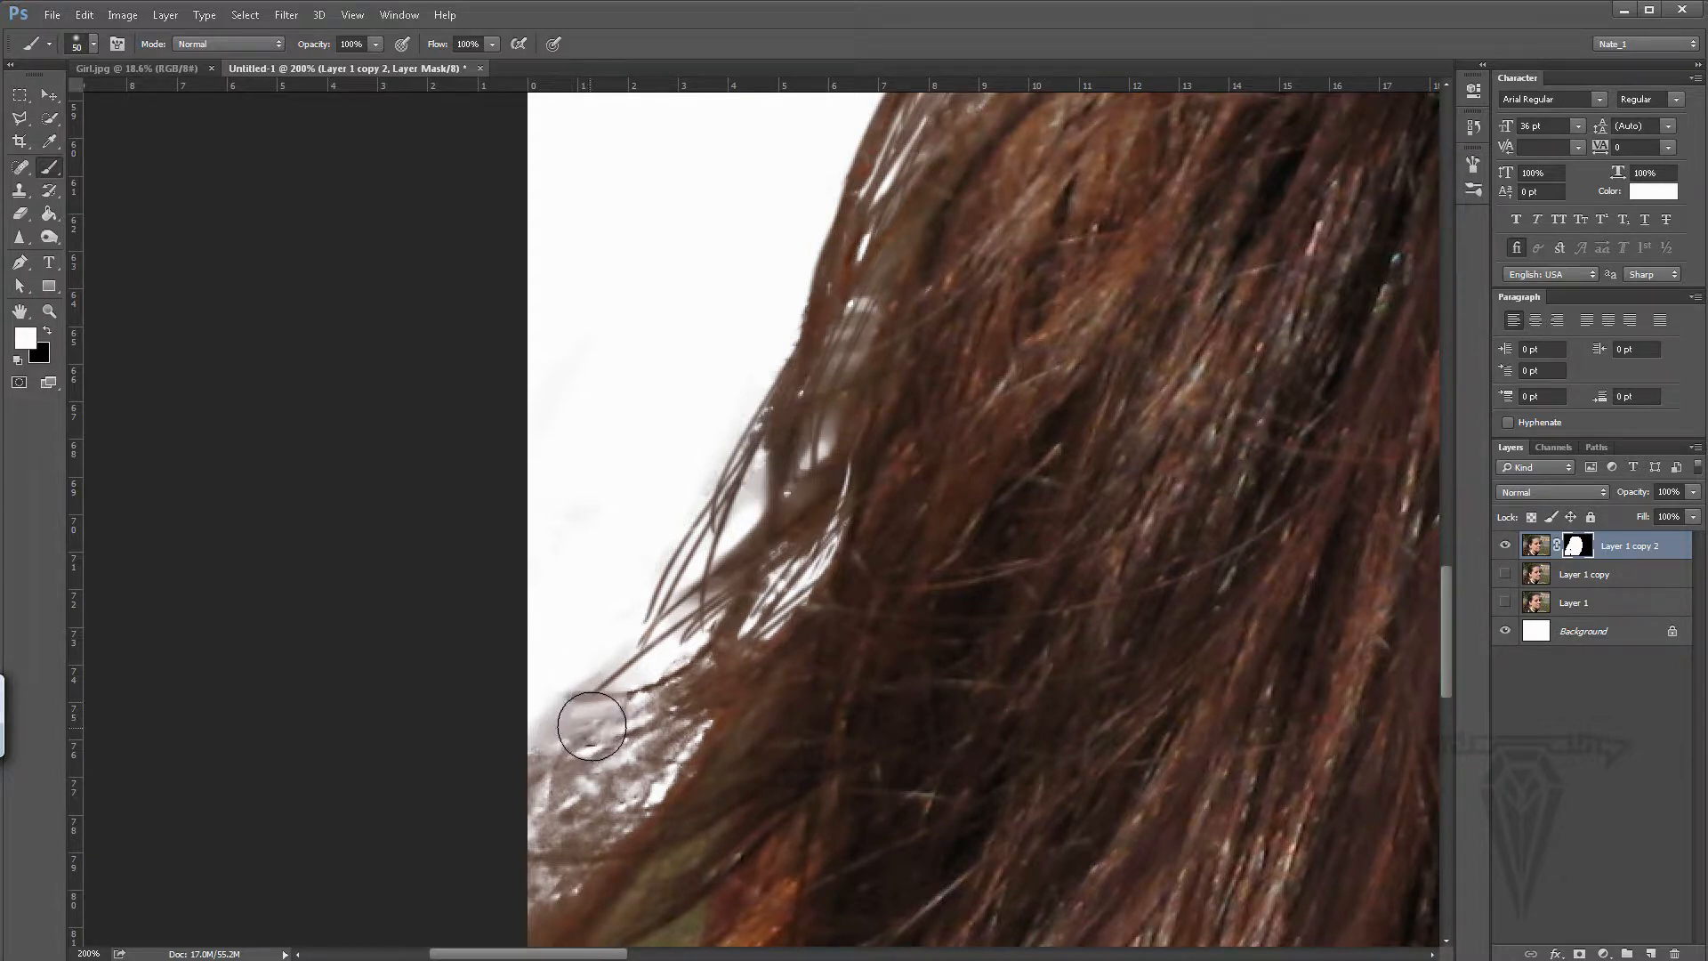
{"action": "key", "text": "x"}
{"action": "key", "text": "["}
{"action": "key", "text": "["}
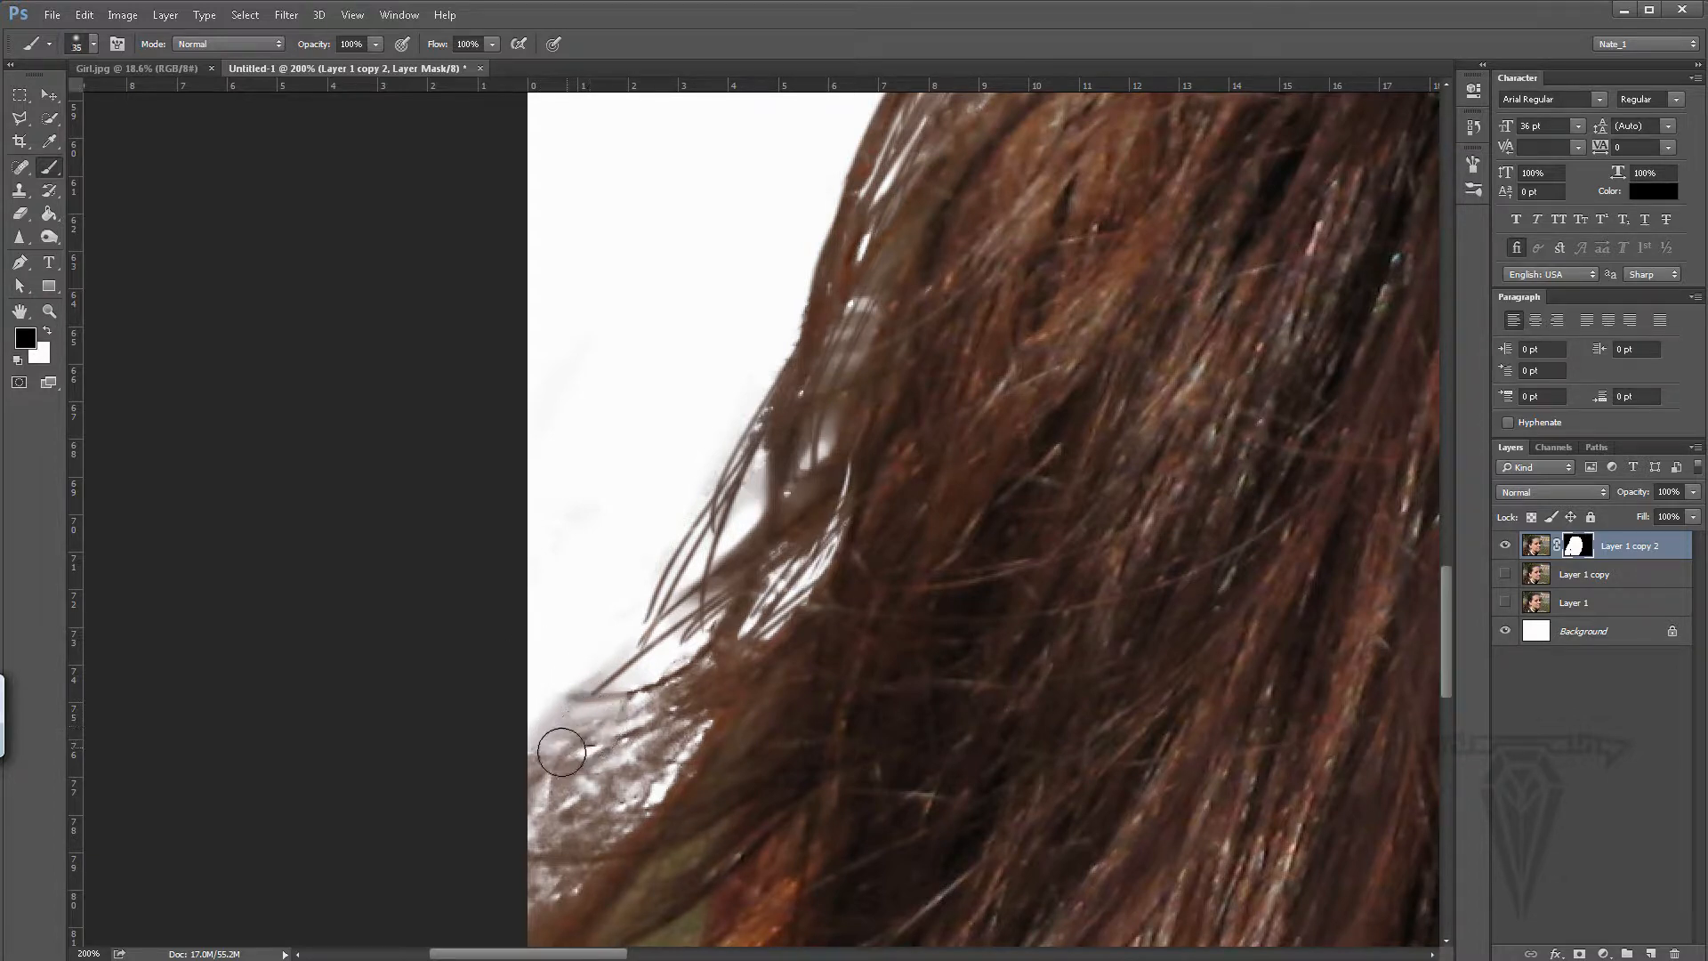
{"action": "mouse_move", "coordinate": [495, 777]}
{"action": "left_mouse_down"}
{"action": "mouse_move", "coordinate": [646, 674]}
{"action": "mouse_move", "coordinate": [486, 762]}
{"action": "mouse_move", "coordinate": [590, 676]}
{"action": "mouse_move", "coordinate": [507, 767]}
{"action": "mouse_move", "coordinate": [610, 696]}
{"action": "mouse_move", "coordinate": [520, 812]}
{"action": "mouse_move", "coordinate": [676, 700]}
{"action": "mouse_move", "coordinate": [510, 898]}
{"action": "mouse_move", "coordinate": [606, 799]}
{"action": "mouse_move", "coordinate": [633, 812]}
{"action": "mouse_move", "coordinate": [543, 894]}
{"action": "mouse_move", "coordinate": [675, 724]}
{"action": "mouse_move", "coordinate": [518, 842]}
{"action": "mouse_move", "coordinate": [554, 761]}
{"action": "mouse_move", "coordinate": [647, 697]}
{"action": "mouse_move", "coordinate": [512, 907]}
{"action": "mouse_move", "coordinate": [593, 725]}
{"action": "mouse_move", "coordinate": [584, 674]}
{"action": "mouse_move", "coordinate": [648, 603]}
{"action": "mouse_move", "coordinate": [750, 563]}
{"action": "mouse_move", "coordinate": [772, 596]}
{"action": "left_mouse_up"}
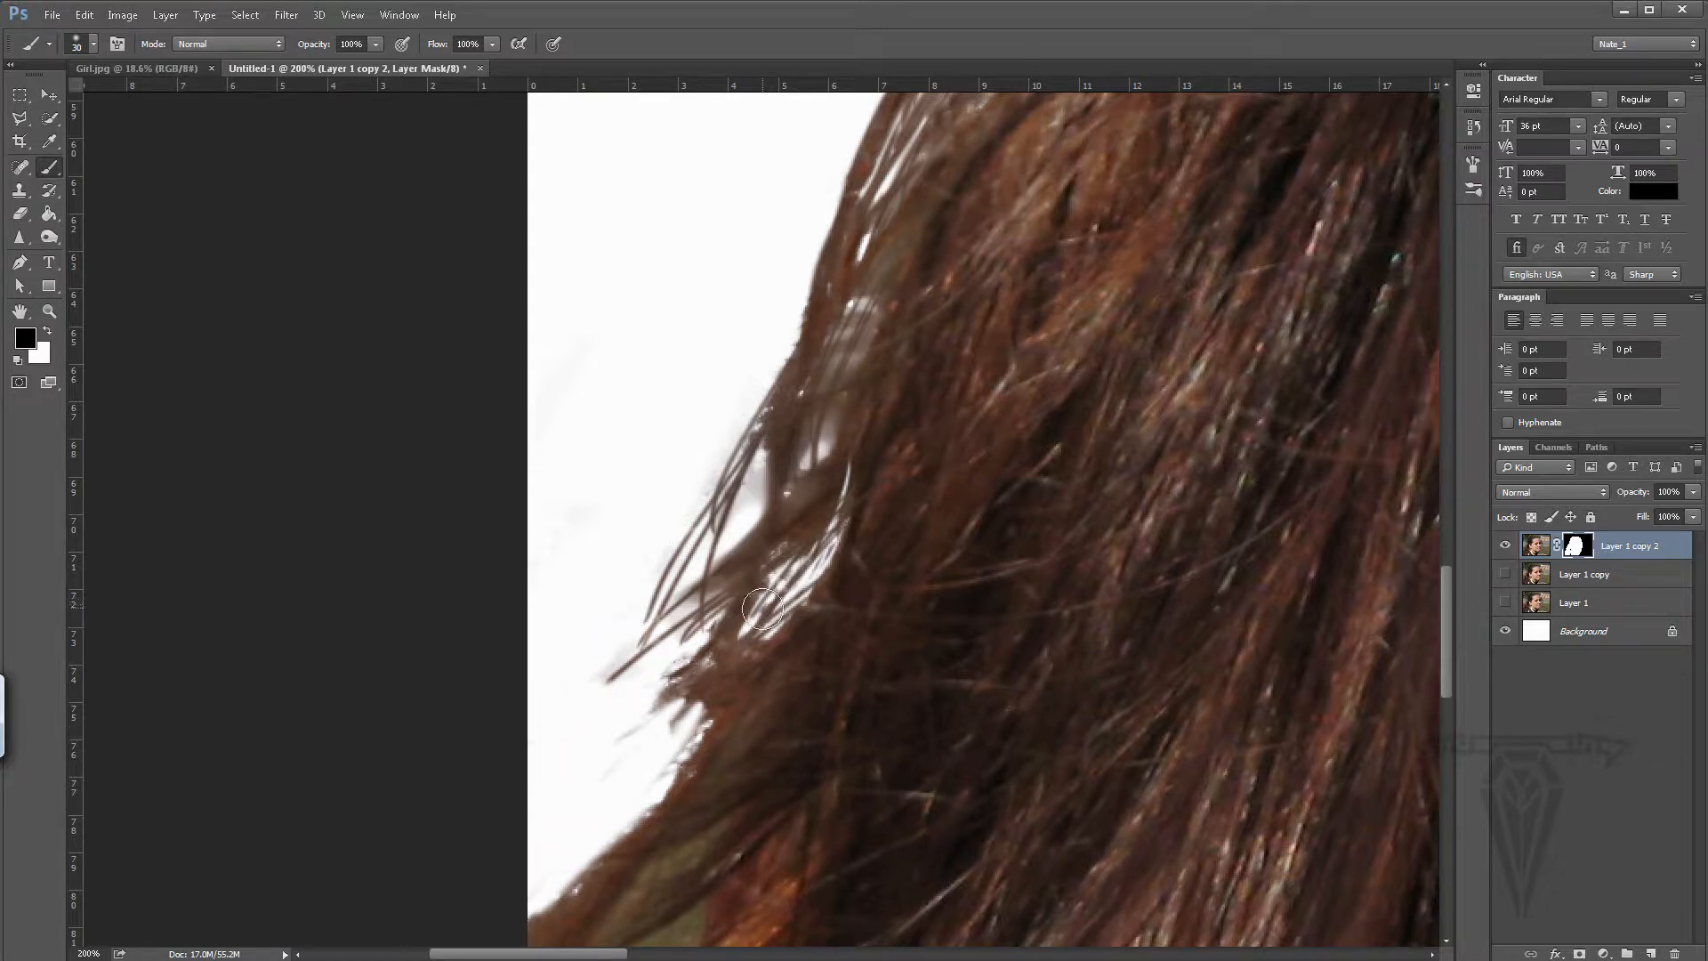
- Paint long, thin white strokes on the mask with a 3 px brush to create wispy strands over the cleared lower hair edge
{"action": "key", "text": "x"}
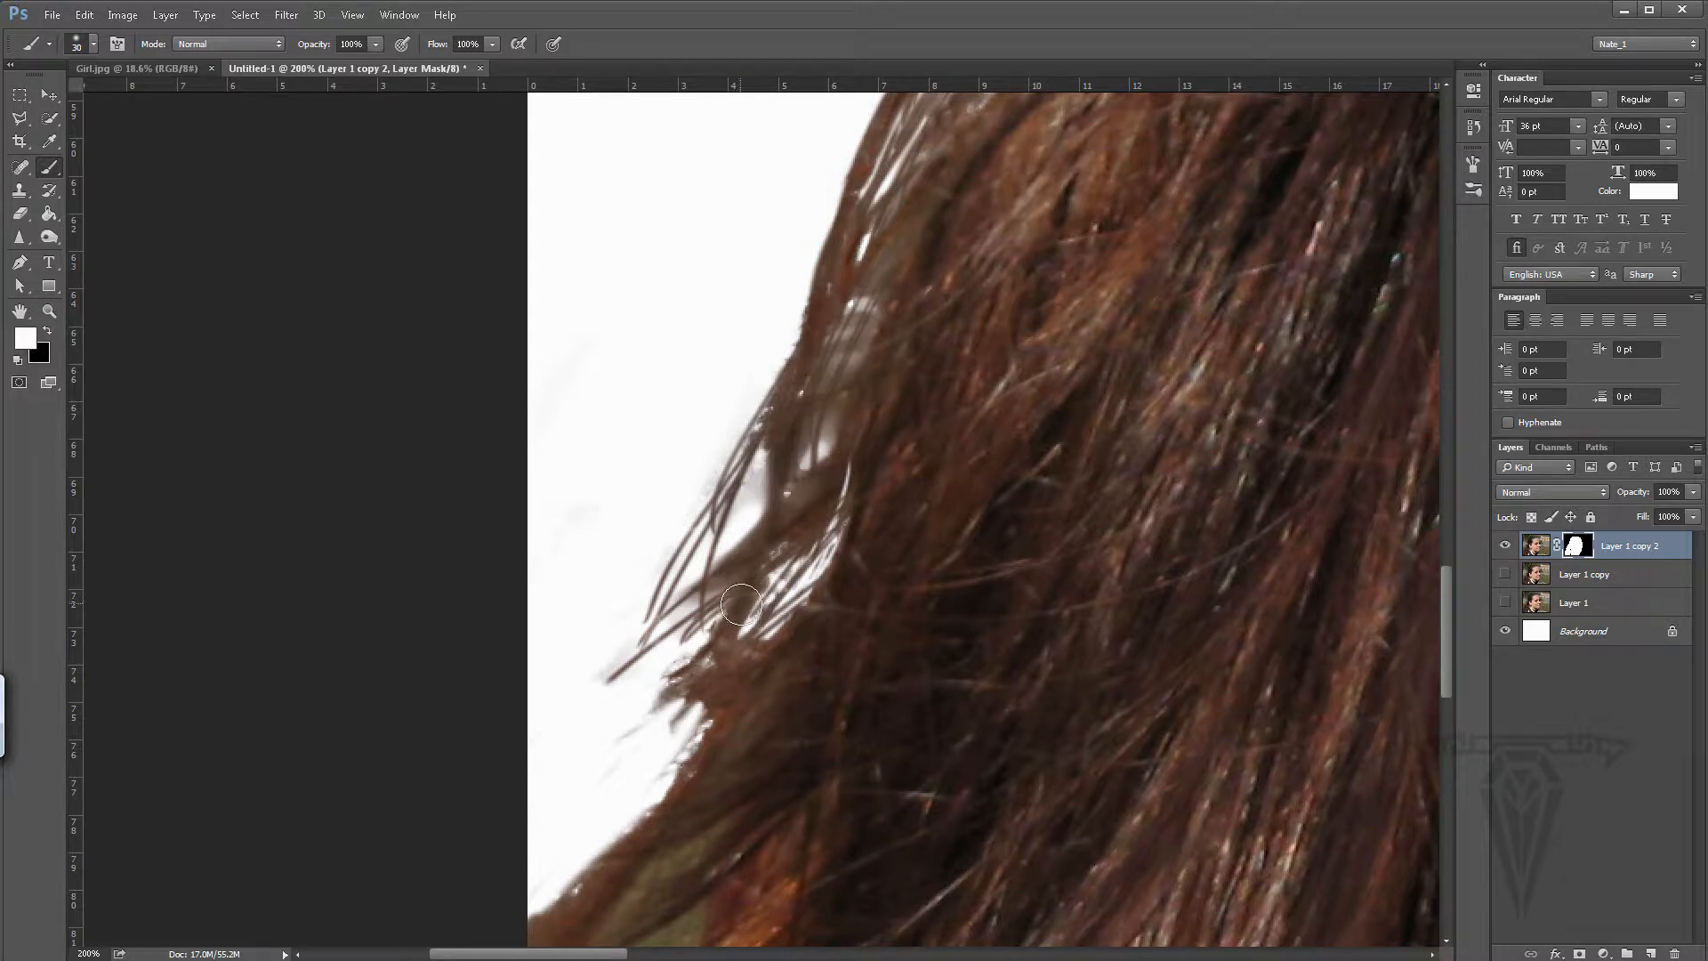
{"action": "key", "text": "bracketleft"}
{"action": "key", "text": "bracketleft"}
{"action": "mouse_move", "coordinate": [676, 699]}
{"action": "left_mouse_down"}
{"action": "mouse_move", "coordinate": [533, 800]}
{"action": "mouse_move", "coordinate": [563, 863]}
{"action": "mouse_move", "coordinate": [589, 863]}
{"action": "left_mouse_up"}
{"action": "left_click_drag", "start_coordinate": [753, 502], "coordinate": [605, 774]}
{"action": "mouse_move", "coordinate": [707, 531]}
{"action": "left_mouse_down"}
{"action": "mouse_move", "coordinate": [611, 665]}
{"action": "mouse_move", "coordinate": [574, 789]}
{"action": "left_mouse_up"}
{"action": "left_click_drag", "start_coordinate": [760, 478], "coordinate": [633, 695]}
{"action": "left_click_drag", "start_coordinate": [767, 483], "coordinate": [669, 606]}
{"action": "left_click_drag", "start_coordinate": [766, 513], "coordinate": [613, 699]}
{"action": "left_click_drag", "start_coordinate": [679, 630], "coordinate": [614, 746]}
{"action": "left_click_drag", "start_coordinate": [695, 615], "coordinate": [552, 841]}
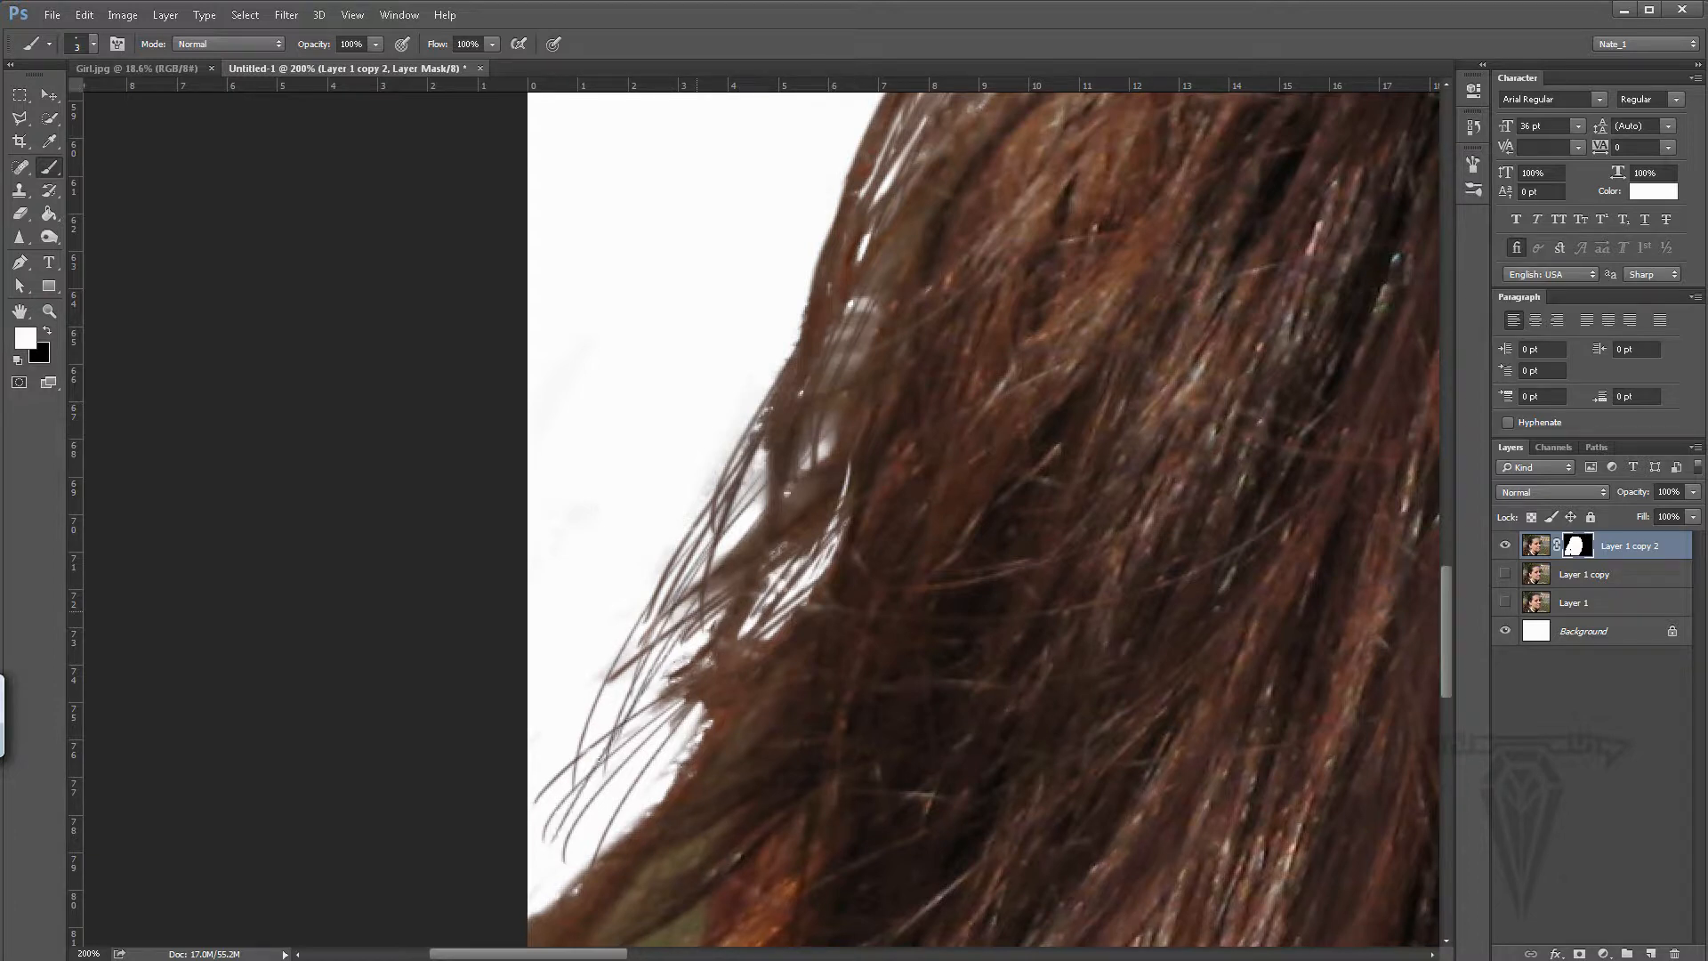
- Add more 3 px white strokes on the mask to thicken the wispy strands down to the canvas edge
{"action": "left_click_drag", "start_coordinate": [705, 715], "coordinate": [529, 910]}
{"action": "left_click_drag", "start_coordinate": [671, 786], "coordinate": [564, 886]}
{"action": "mouse_move", "coordinate": [703, 714]}
{"action": "left_mouse_down"}
{"action": "mouse_move", "coordinate": [529, 846]}
{"action": "mouse_move", "coordinate": [606, 810]}
{"action": "left_mouse_up"}
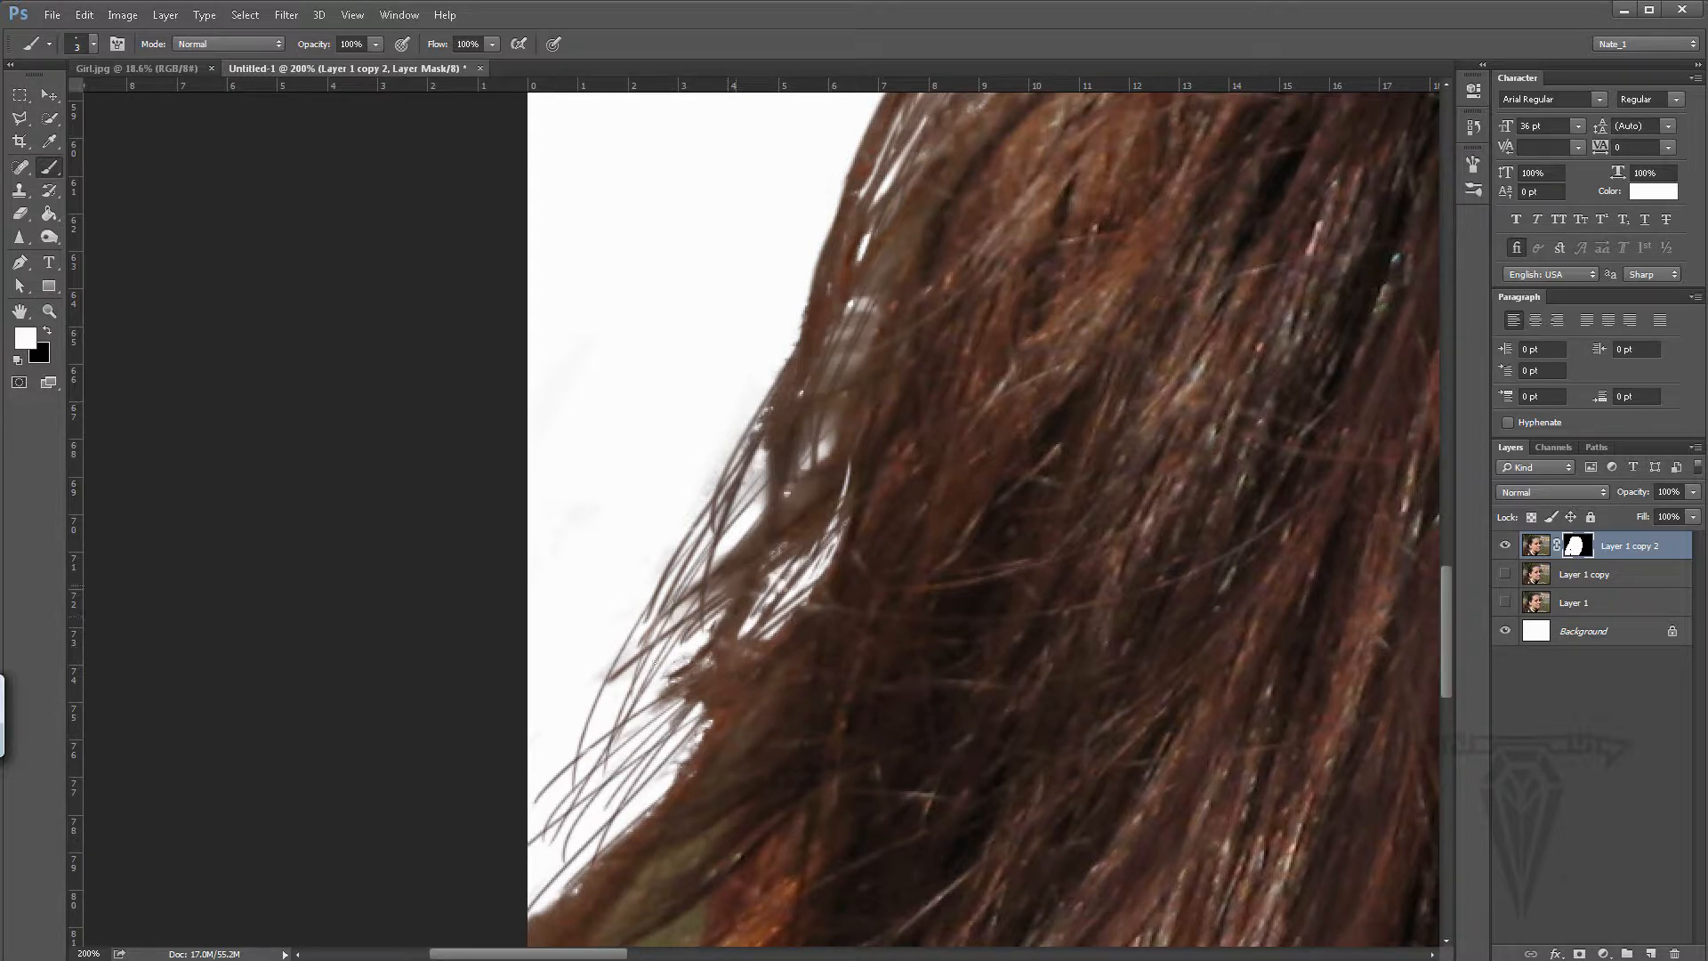
{"action": "left_click_drag", "start_coordinate": [683, 629], "coordinate": [563, 815]}
{"action": "mouse_move", "coordinate": [694, 604]}
{"action": "left_mouse_down"}
{"action": "mouse_move", "coordinate": [568, 744]}
{"action": "mouse_move", "coordinate": [540, 810]}
{"action": "left_mouse_up"}
{"action": "mouse_move", "coordinate": [737, 530]}
{"action": "left_mouse_down"}
{"action": "mouse_move", "coordinate": [556, 736]}
{"action": "mouse_move", "coordinate": [536, 791]}
{"action": "left_mouse_up"}
{"action": "left_click_drag", "start_coordinate": [695, 652], "coordinate": [531, 866]}
{"action": "left_click_drag", "start_coordinate": [679, 714], "coordinate": [532, 887]}
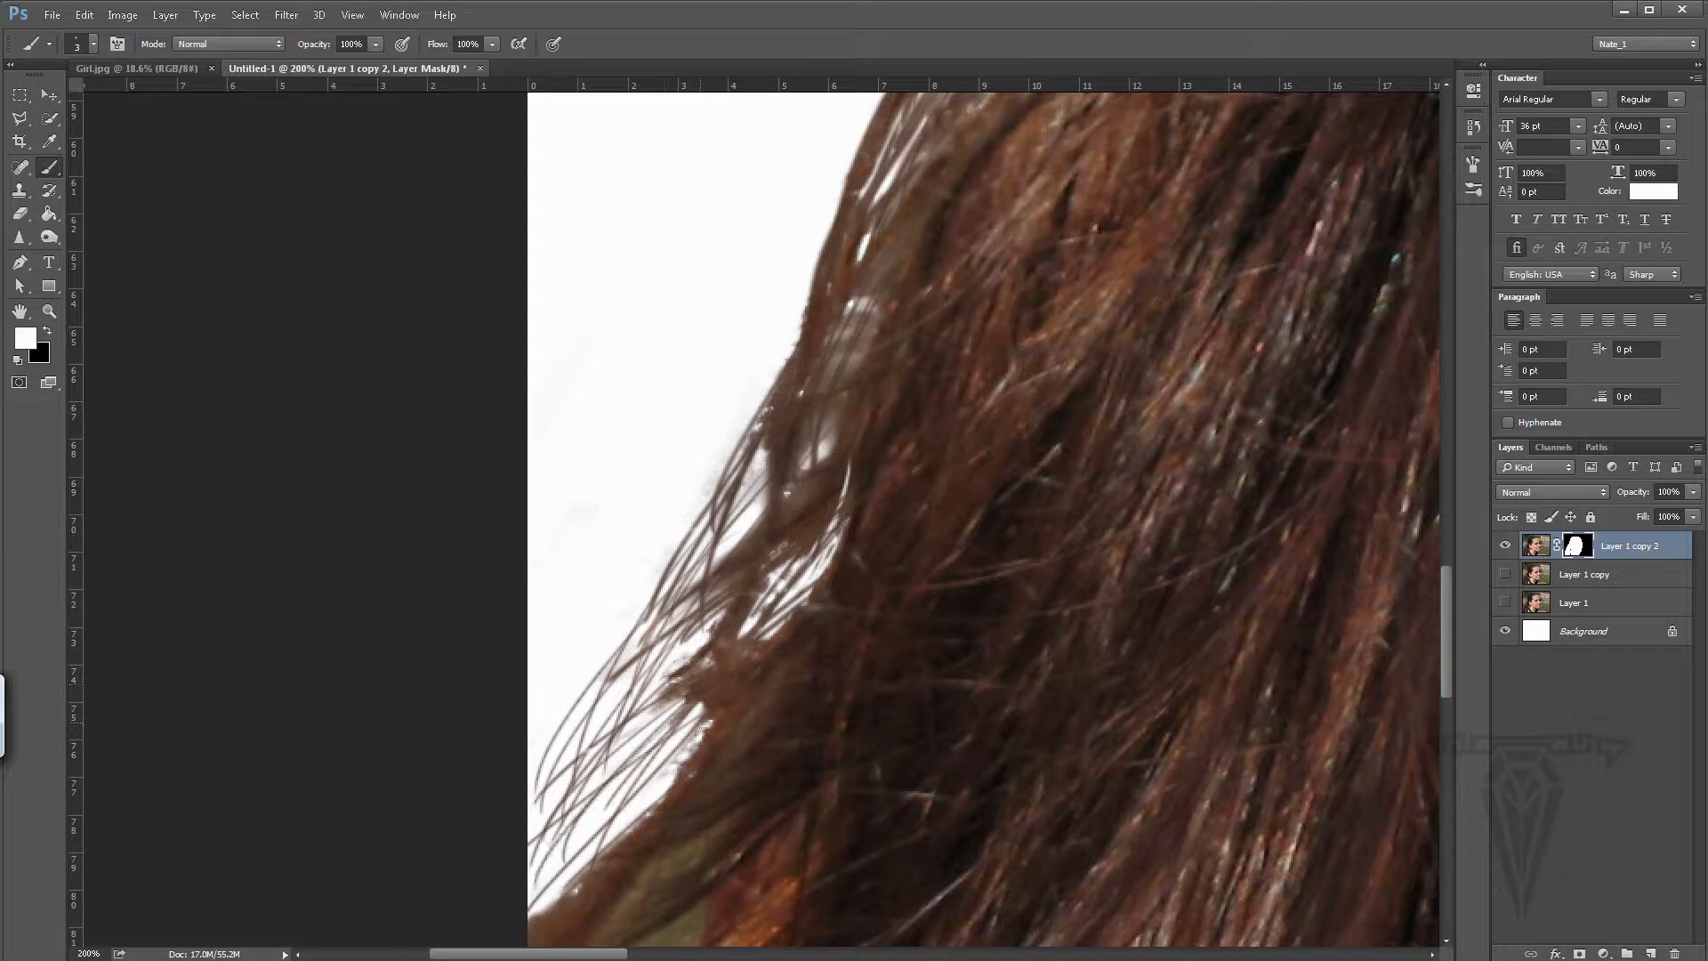
{"action": "left_click_drag", "start_coordinate": [671, 756], "coordinate": [526, 901]}
{"action": "left_click_drag", "start_coordinate": [666, 700], "coordinate": [535, 872]}
{"action": "left_click_drag", "start_coordinate": [614, 681], "coordinate": [527, 767]}
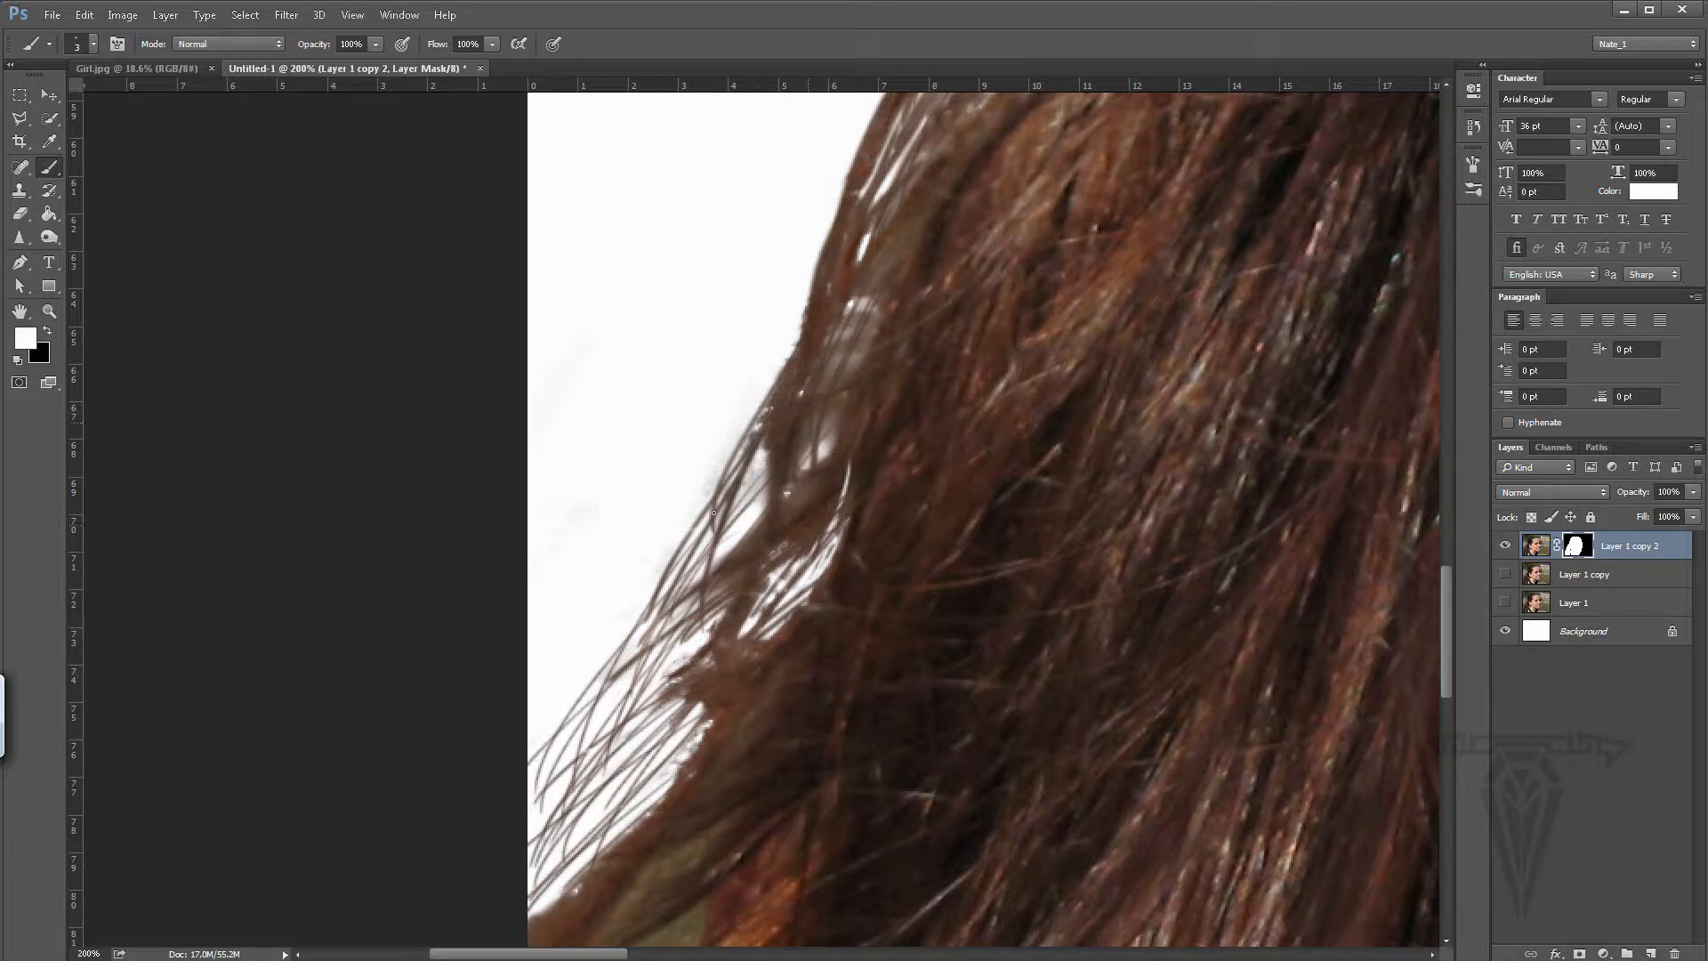
- Paint fine white strokes on the mask to fill the upper gaps between the loose strands and the main hair
{"action": "left_click_drag", "start_coordinate": [713, 513], "coordinate": [634, 628]}
{"action": "left_click_drag", "start_coordinate": [766, 460], "coordinate": [655, 692]}
{"action": "left_click_drag", "start_coordinate": [715, 609], "coordinate": [635, 767]}
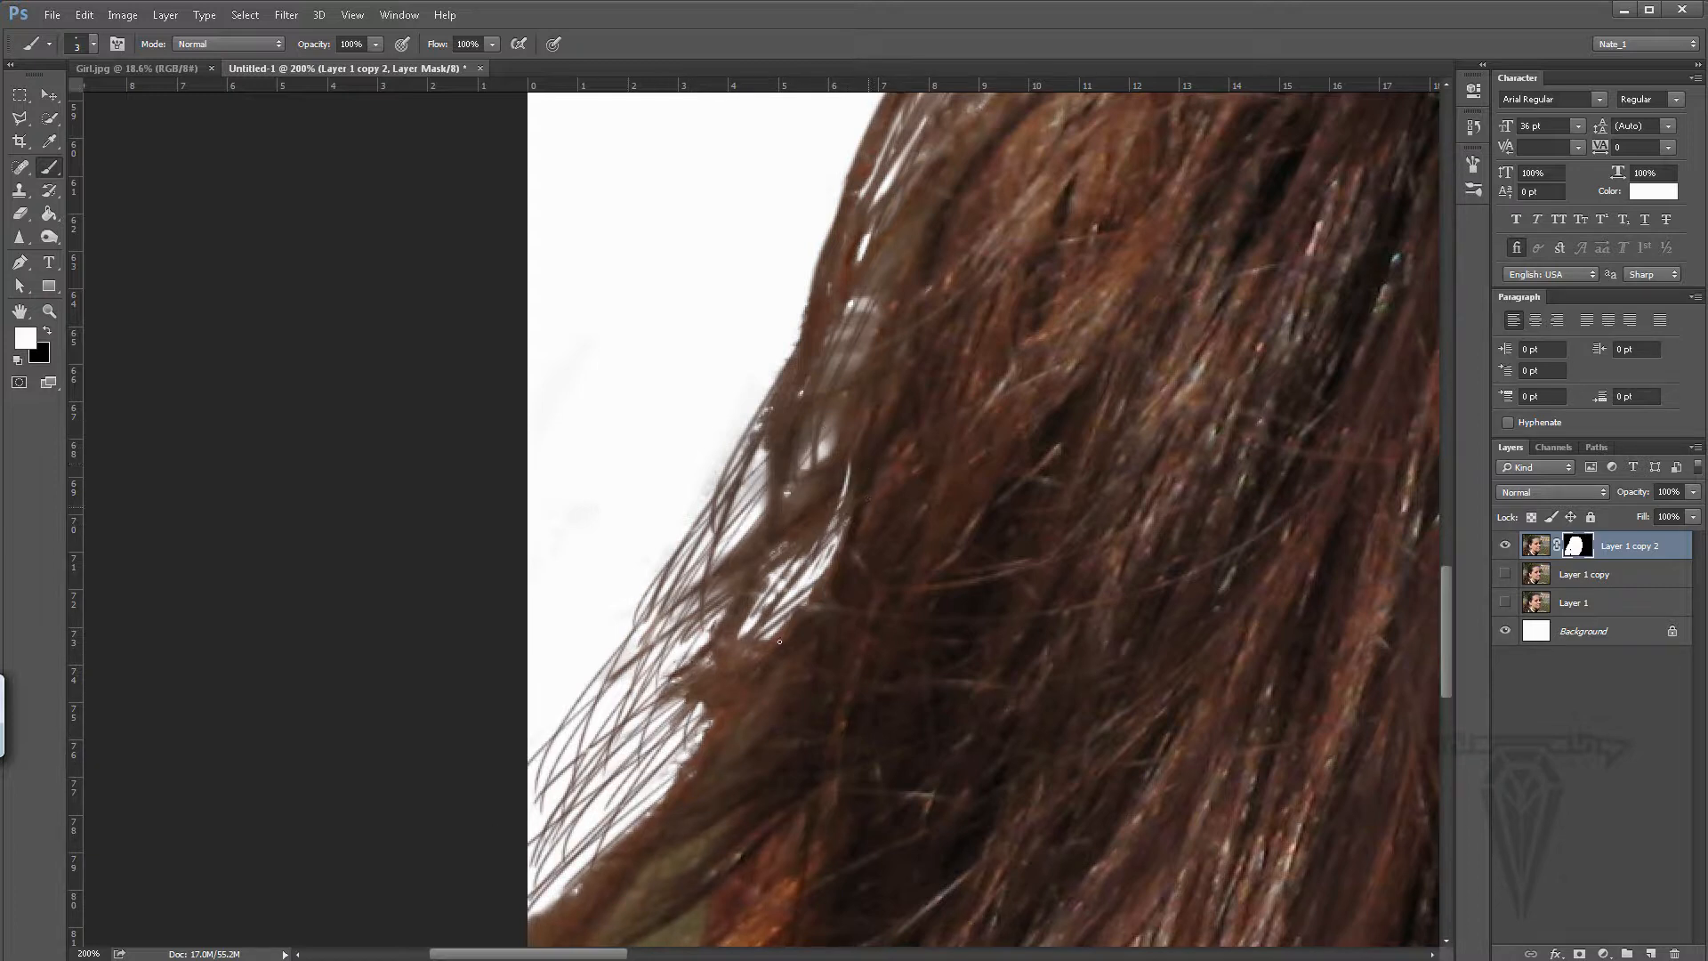
{"action": "left_click_drag", "start_coordinate": [809, 620], "coordinate": [855, 298]}
{"action": "left_click_drag", "start_coordinate": [818, 444], "coordinate": [752, 718]}
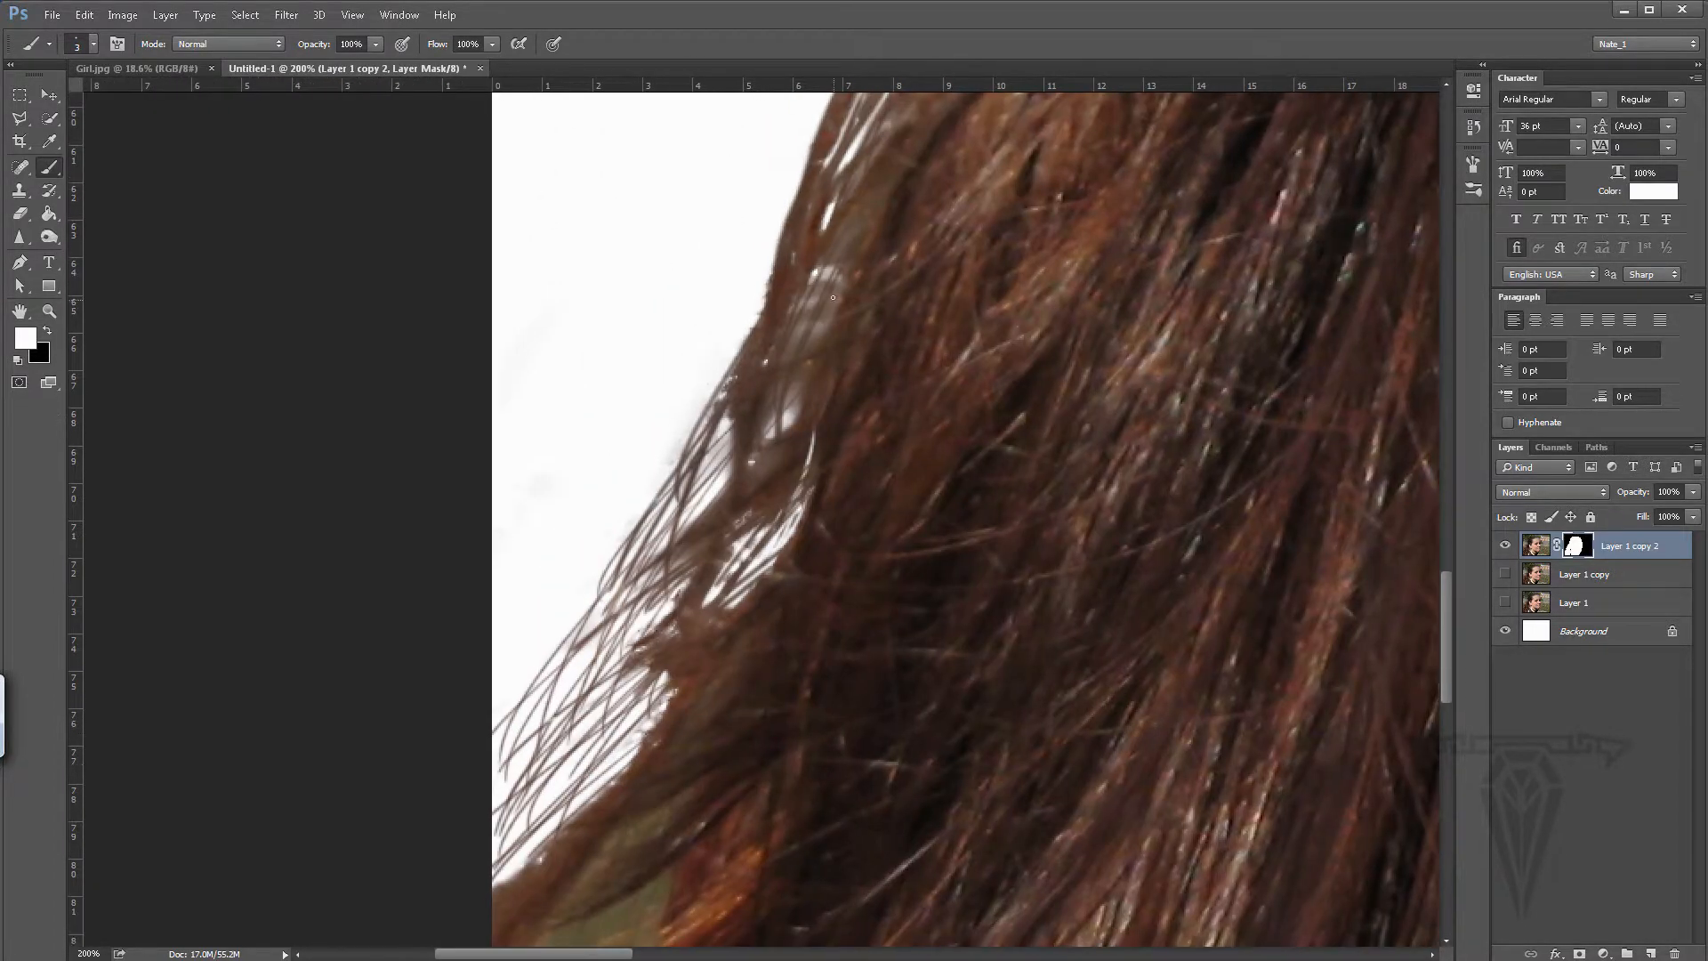
- Paint fine 3 px black strokes on the mask over the upper green background patches between the lower-left strands
{"action": "mouse_move", "coordinate": [839, 633]}
{"action": "left_mouse_down"}
{"action": "mouse_move", "coordinate": [854, 355]}
{"action": "mouse_move", "coordinate": [876, 289]}
{"action": "left_mouse_up"}
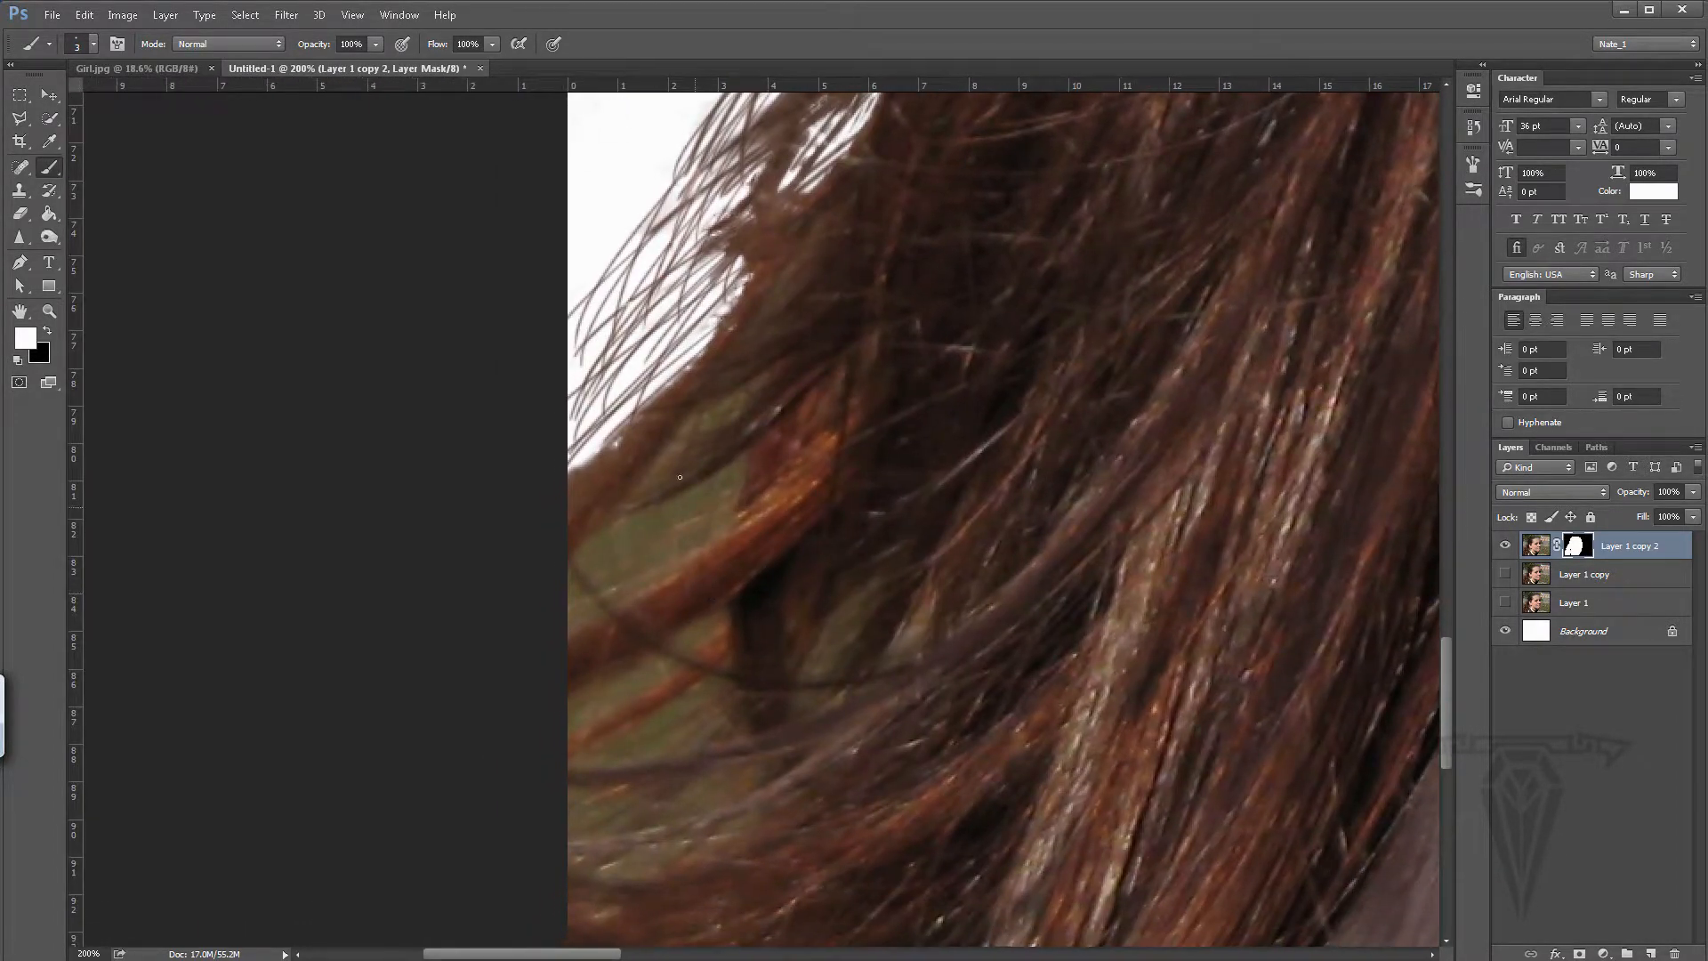
{"action": "key", "text": "x"}
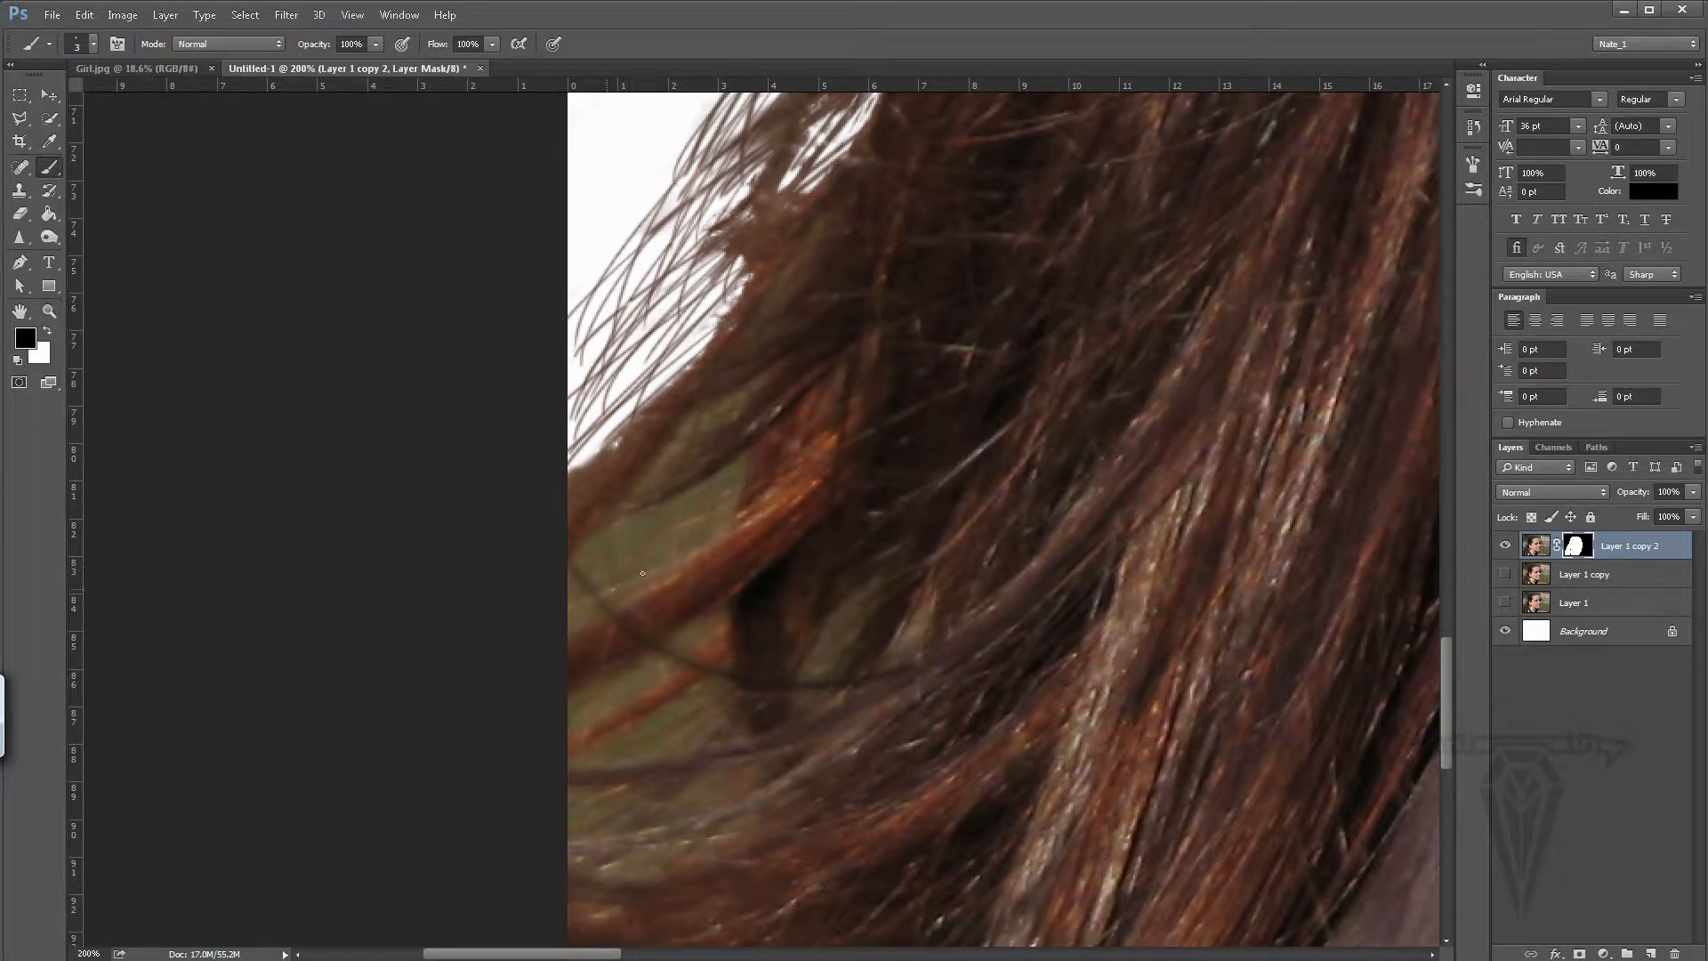
{"action": "left_click_drag", "start_coordinate": [716, 531], "coordinate": [604, 587]}
{"action": "mouse_move", "coordinate": [728, 491]}
{"action": "left_mouse_down"}
{"action": "mouse_move", "coordinate": [600, 578]}
{"action": "mouse_move", "coordinate": [585, 558]}
{"action": "left_mouse_up"}
{"action": "left_click_drag", "start_coordinate": [709, 461], "coordinate": [586, 548]}
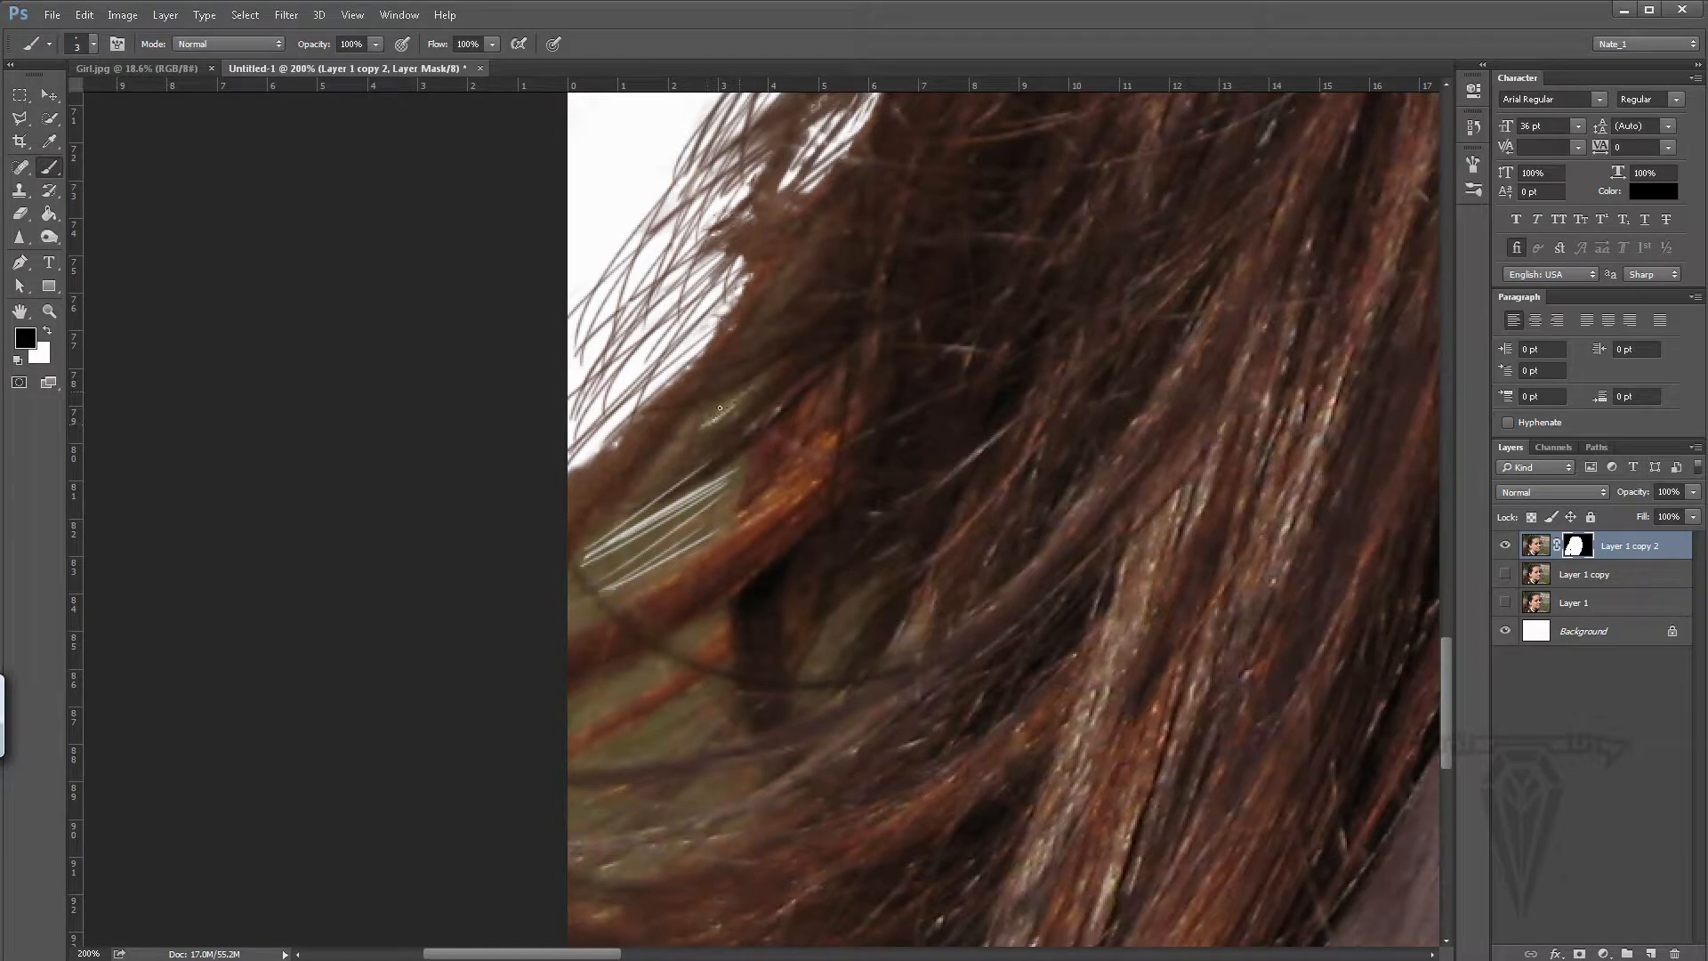
{"action": "left_click_drag", "start_coordinate": [747, 466], "coordinate": [632, 566]}
{"action": "left_click_drag", "start_coordinate": [729, 519], "coordinate": [630, 585]}
{"action": "left_click_drag", "start_coordinate": [685, 544], "coordinate": [611, 596]}
{"action": "left_click_drag", "start_coordinate": [669, 521], "coordinate": [596, 573]}
{"action": "mouse_move", "coordinate": [669, 525]}
{"action": "left_mouse_down"}
{"action": "mouse_move", "coordinate": [584, 585]}
{"action": "mouse_move", "coordinate": [734, 500]}
{"action": "left_mouse_up"}
{"action": "left_click_drag", "start_coordinate": [614, 583], "coordinate": [731, 490]}
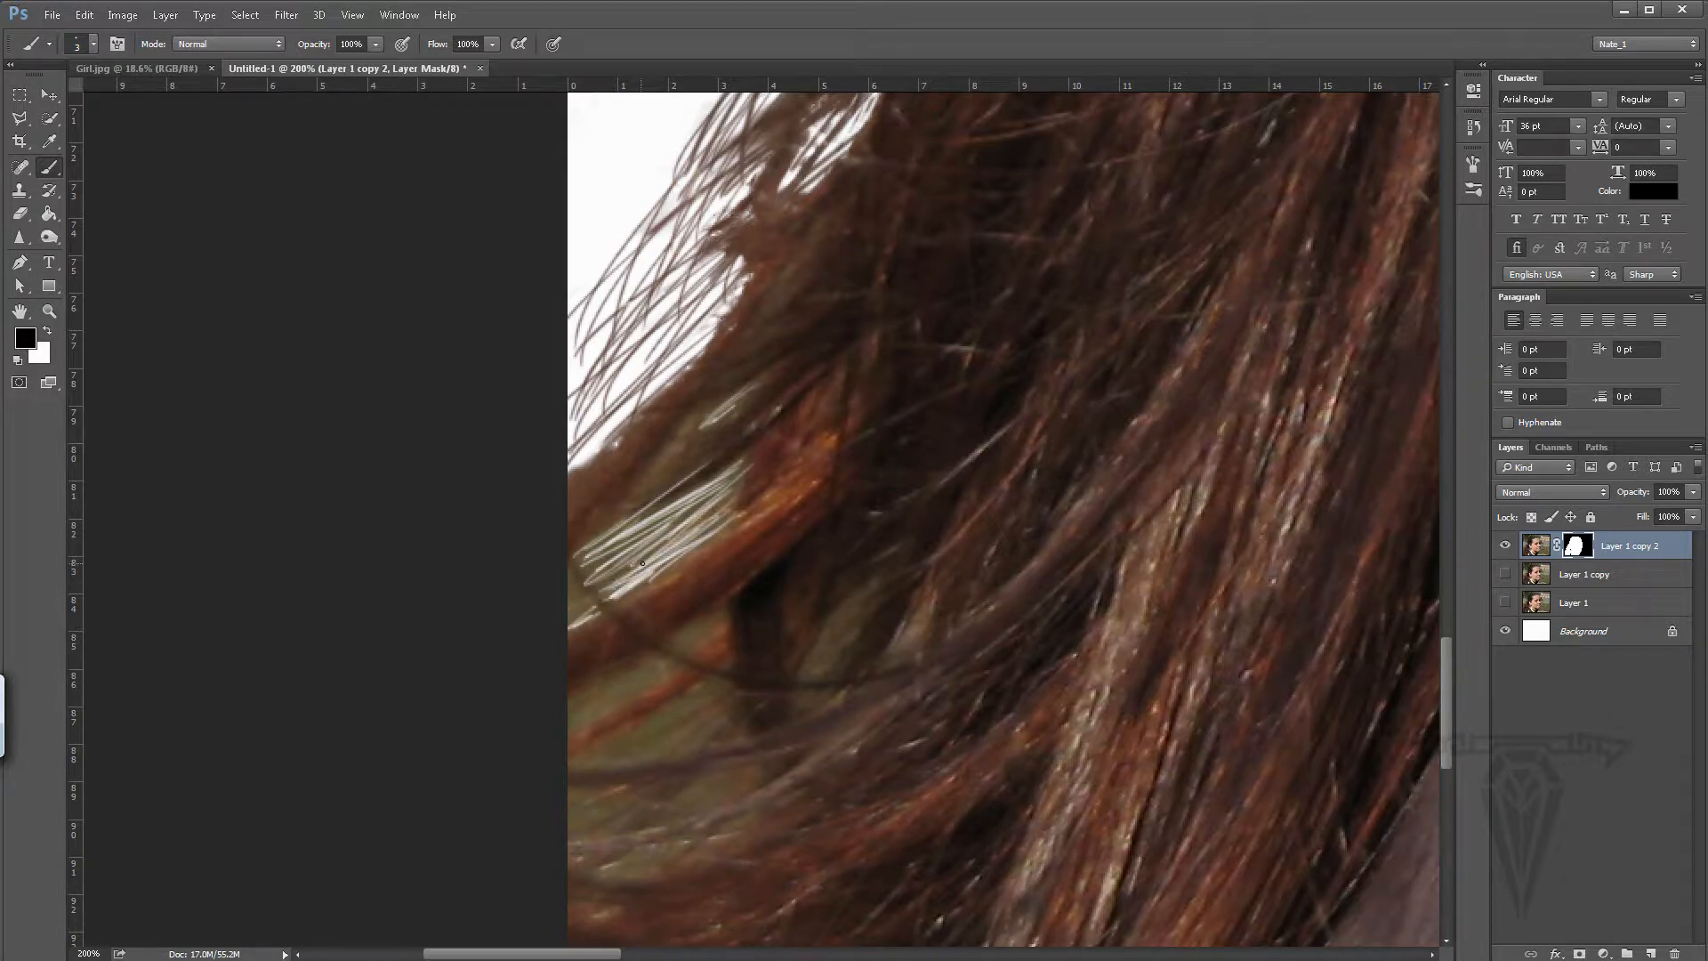
- Enlarge the brush and paint black on the mask to clear the whole upper green patch between the lower-left strands
{"action": "key", "text": "p"}
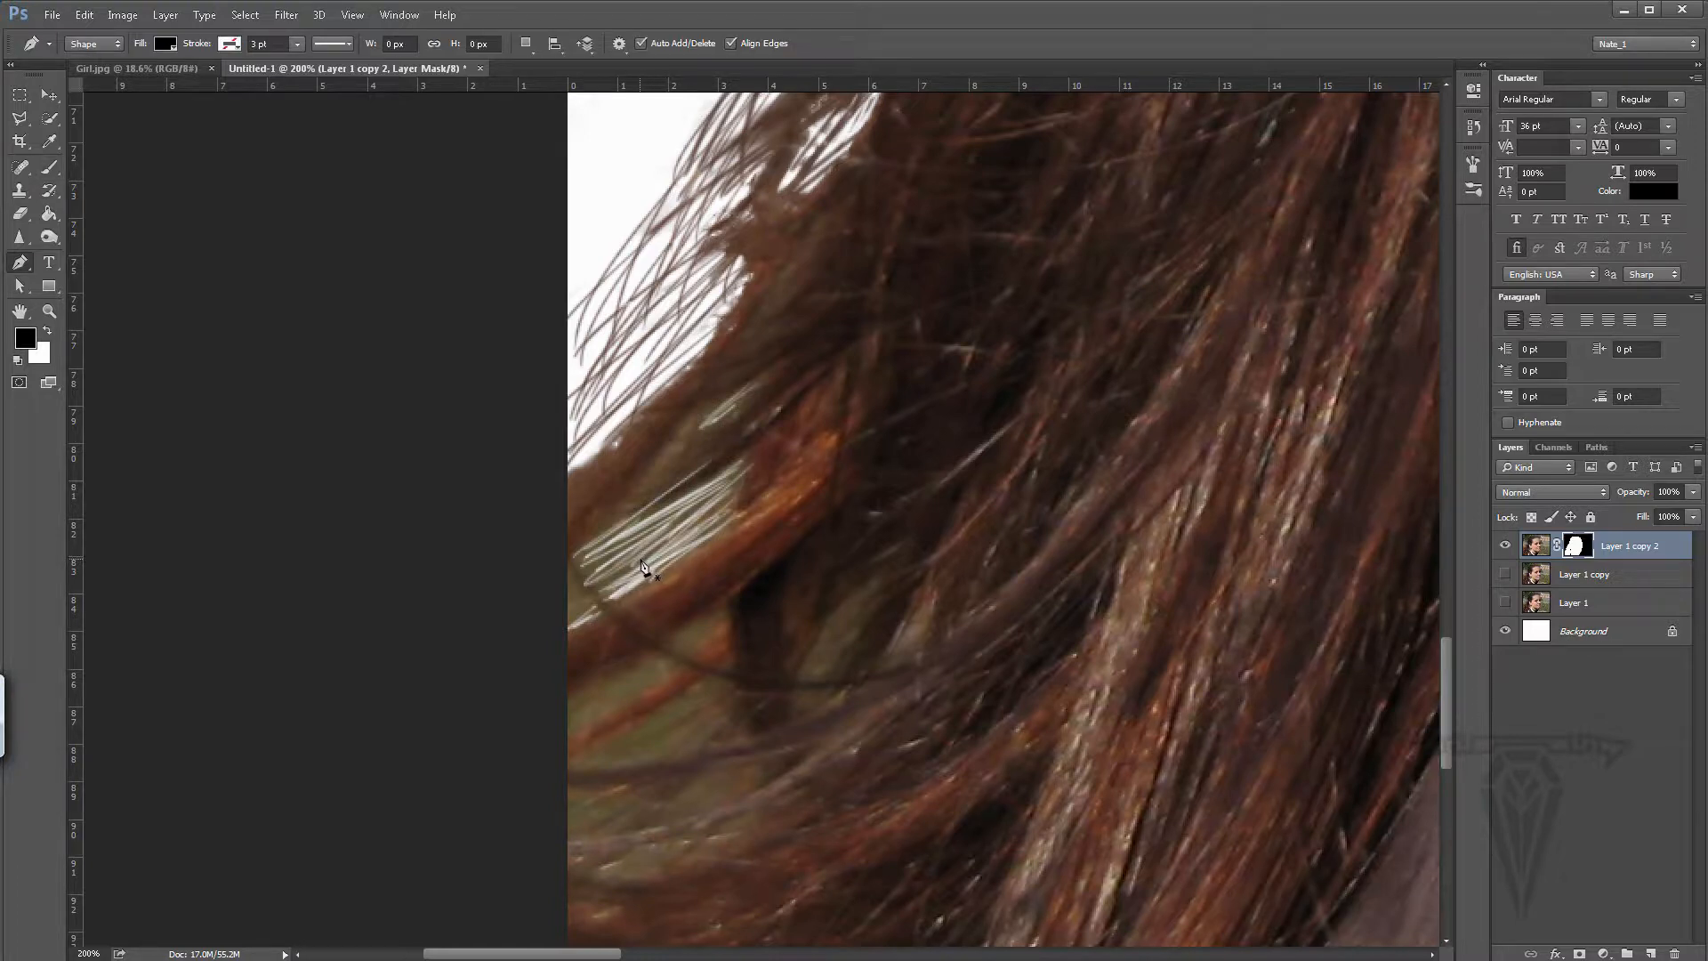
{"action": "key", "text": "b"}
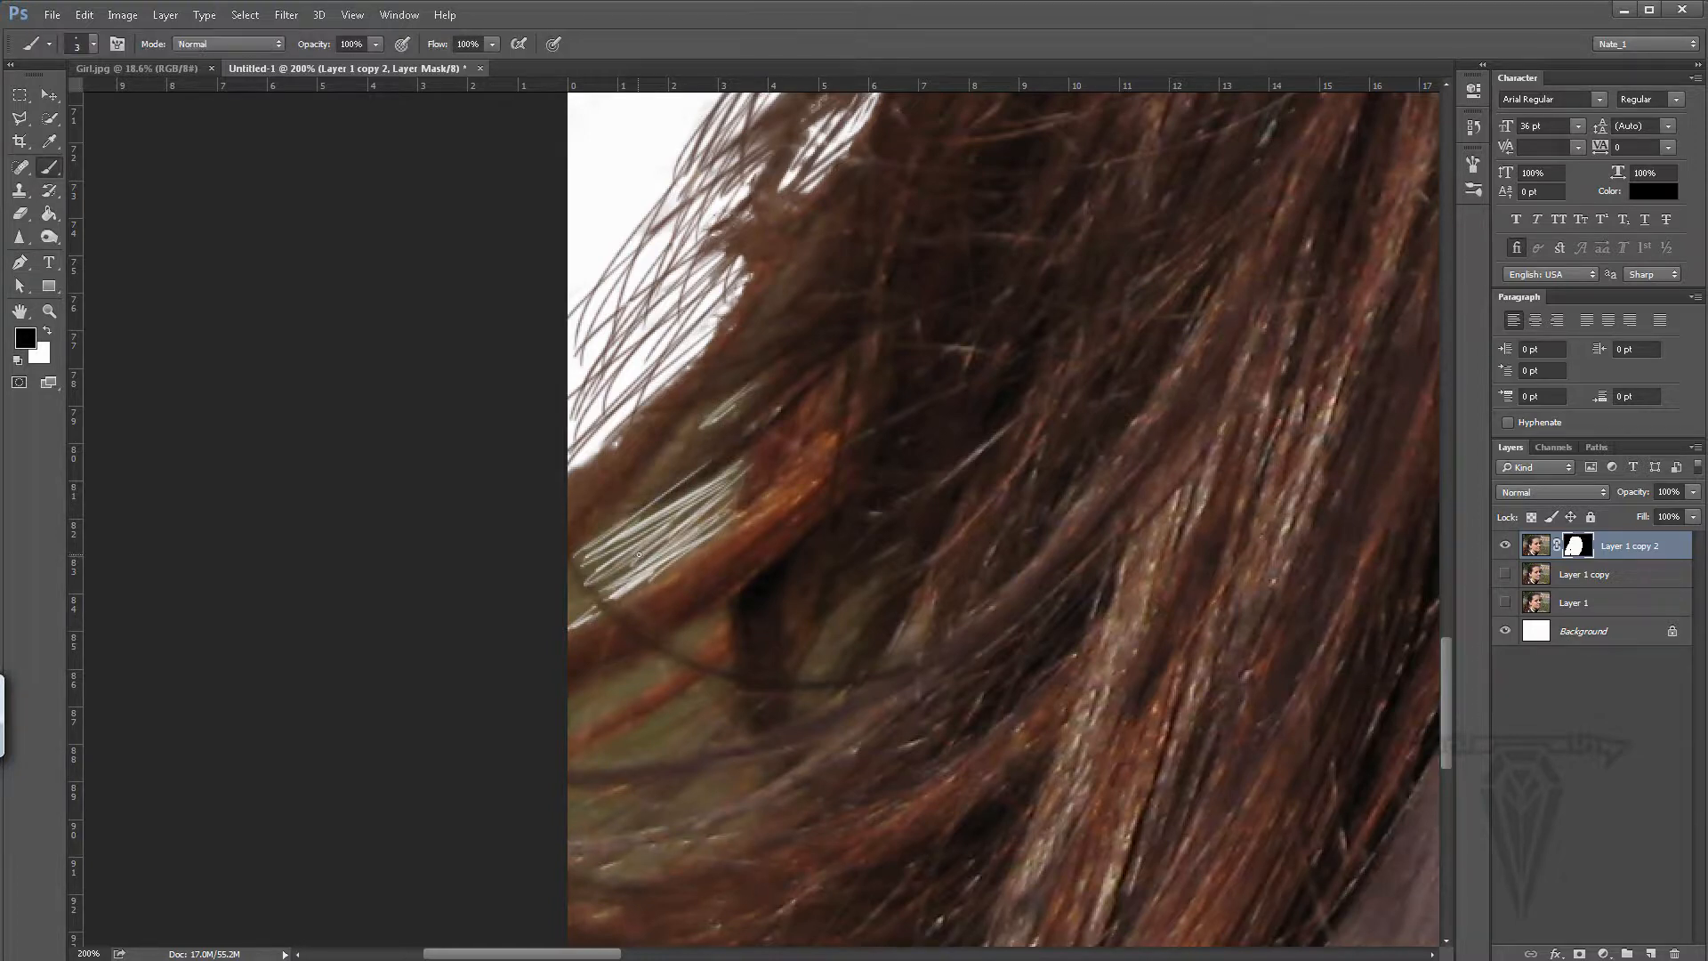
{"action": "key", "text": "bracketright"}
{"action": "key", "text": "bracketright"}
{"action": "key", "text": "bracketright"}
{"action": "key", "text": "bracketright"}
{"action": "key", "text": "bracketright"}
{"action": "key", "text": "bracketright"}
{"action": "key", "text": "bracketright"}
{"action": "key", "text": "bracketright"}
{"action": "key", "text": "bracketright"}
{"action": "key", "text": "bracketright"}
{"action": "mouse_move", "coordinate": [690, 524]}
{"action": "left_mouse_down"}
{"action": "mouse_move", "coordinate": [573, 576]}
{"action": "mouse_move", "coordinate": [744, 488]}
{"action": "mouse_move", "coordinate": [736, 465]}
{"action": "mouse_move", "coordinate": [590, 579]}
{"action": "mouse_move", "coordinate": [709, 492]}
{"action": "mouse_move", "coordinate": [657, 522]}
{"action": "left_mouse_up"}
- Reduce the brush size and paint black to mask out the narrow green sliver just above the cleared patch
{"action": "key", "text": "bracketleft"}
{"action": "key", "text": "bracketleft"}
{"action": "key", "text": "bracketleft"}
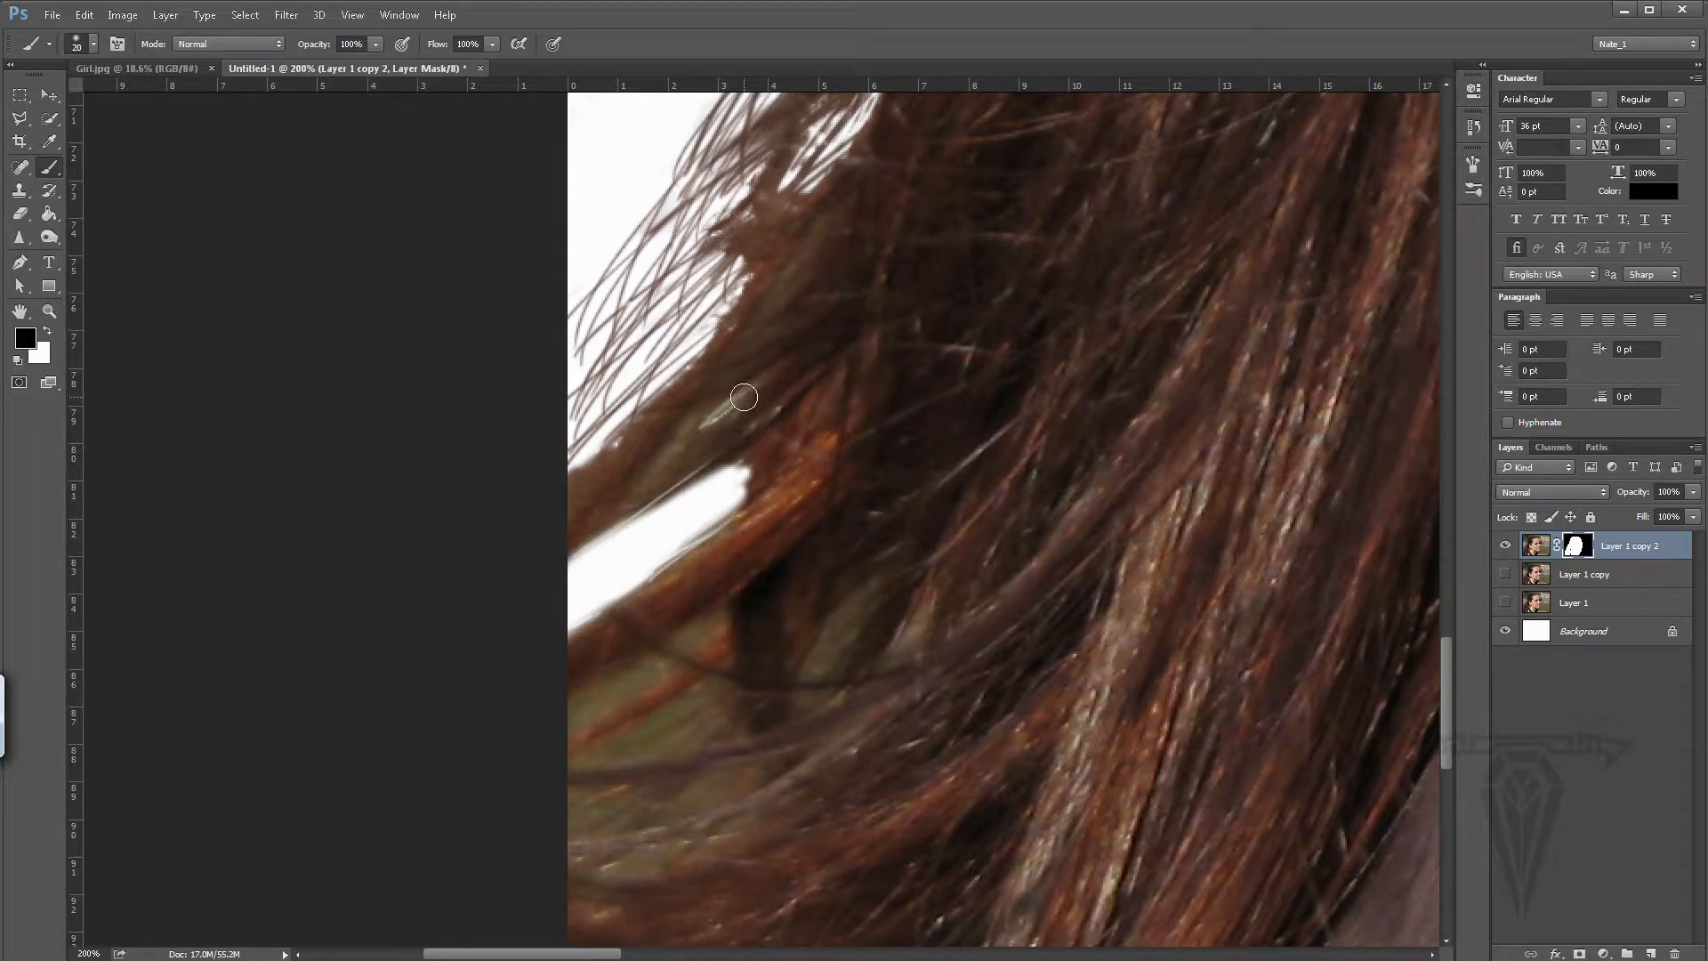
{"action": "key", "text": "bracketleft"}
{"action": "left_click_drag", "start_coordinate": [747, 390], "coordinate": [690, 433]}
- Paint black mask streaks with a 25 px brush over the remaining greenish patches between the lower strands and deeper in the hair
{"action": "key", "text": "bracketright"}
{"action": "key", "text": "bracketright"}
{"action": "key", "text": "bracketright"}
{"action": "mouse_move", "coordinate": [710, 630]}
{"action": "left_mouse_down"}
{"action": "mouse_move", "coordinate": [545, 724]}
{"action": "mouse_move", "coordinate": [575, 706]}
{"action": "left_mouse_up"}
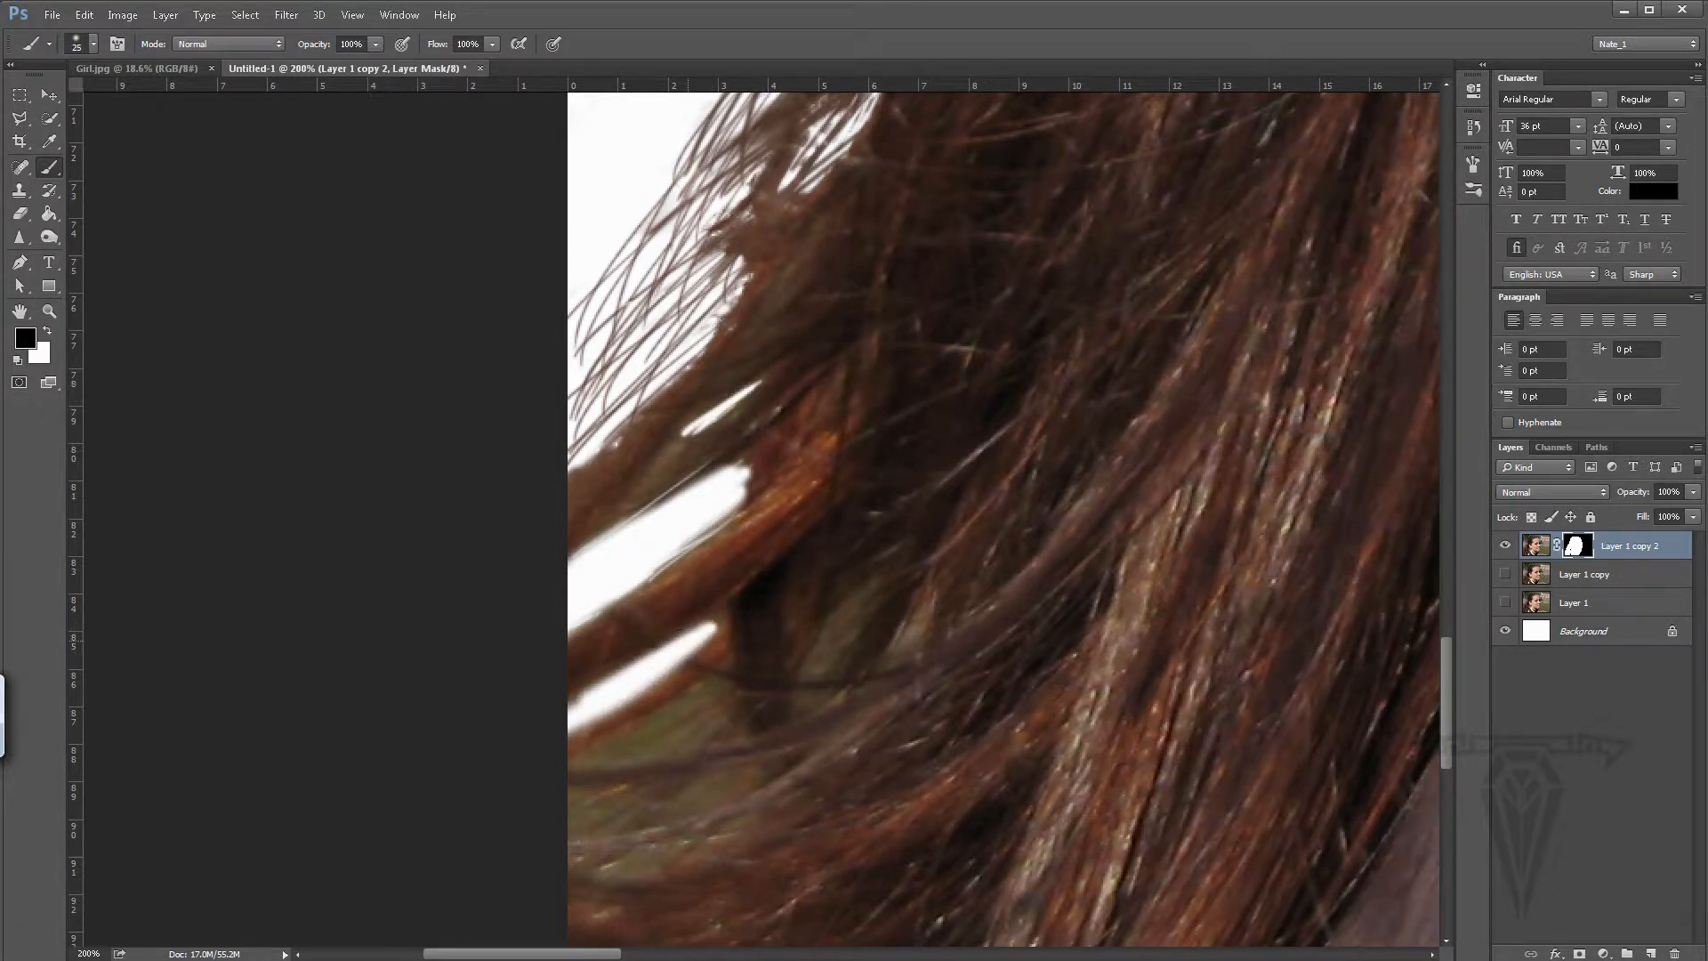
{"action": "left_click_drag", "start_coordinate": [717, 689], "coordinate": [597, 757]}
{"action": "mouse_move", "coordinate": [726, 717]}
{"action": "left_mouse_down"}
{"action": "mouse_move", "coordinate": [637, 770]}
{"action": "mouse_move", "coordinate": [610, 762]}
{"action": "mouse_move", "coordinate": [545, 812]}
{"action": "left_mouse_up"}
{"action": "mouse_move", "coordinate": [735, 781]}
{"action": "left_mouse_down"}
{"action": "mouse_move", "coordinate": [576, 841]}
{"action": "mouse_move", "coordinate": [596, 870]}
{"action": "left_mouse_up"}
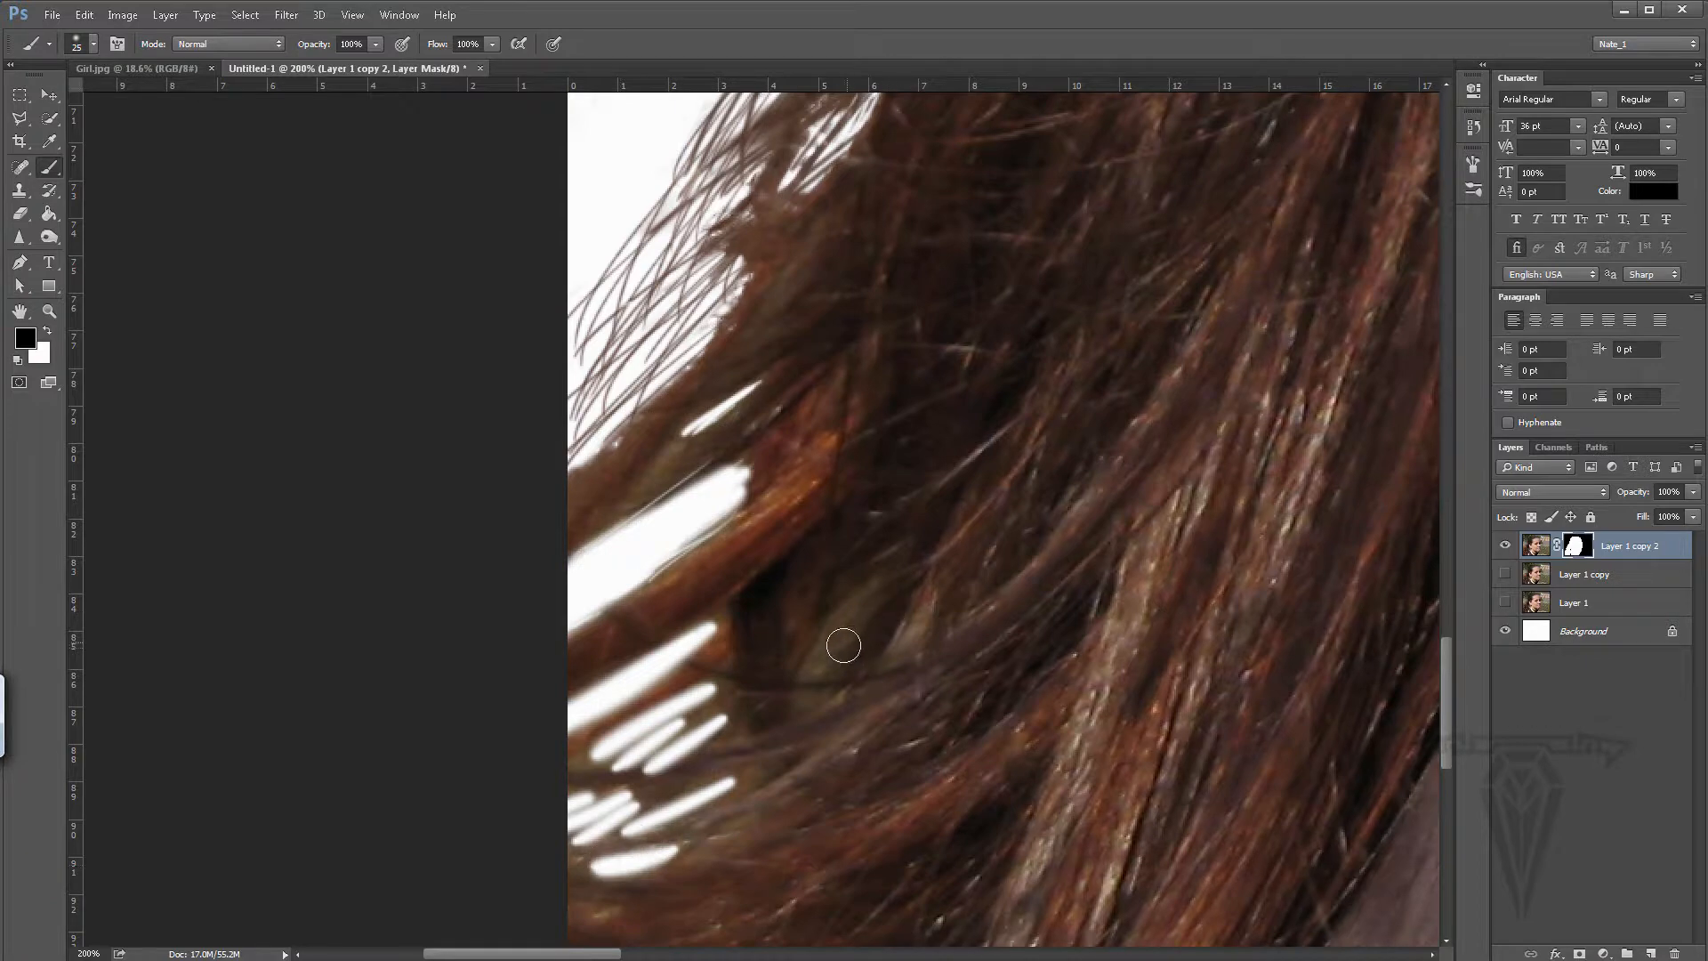
{"action": "mouse_move", "coordinate": [841, 639]}
{"action": "left_mouse_down"}
{"action": "mouse_move", "coordinate": [813, 669]}
{"action": "mouse_move", "coordinate": [879, 568]}
{"action": "left_mouse_up"}
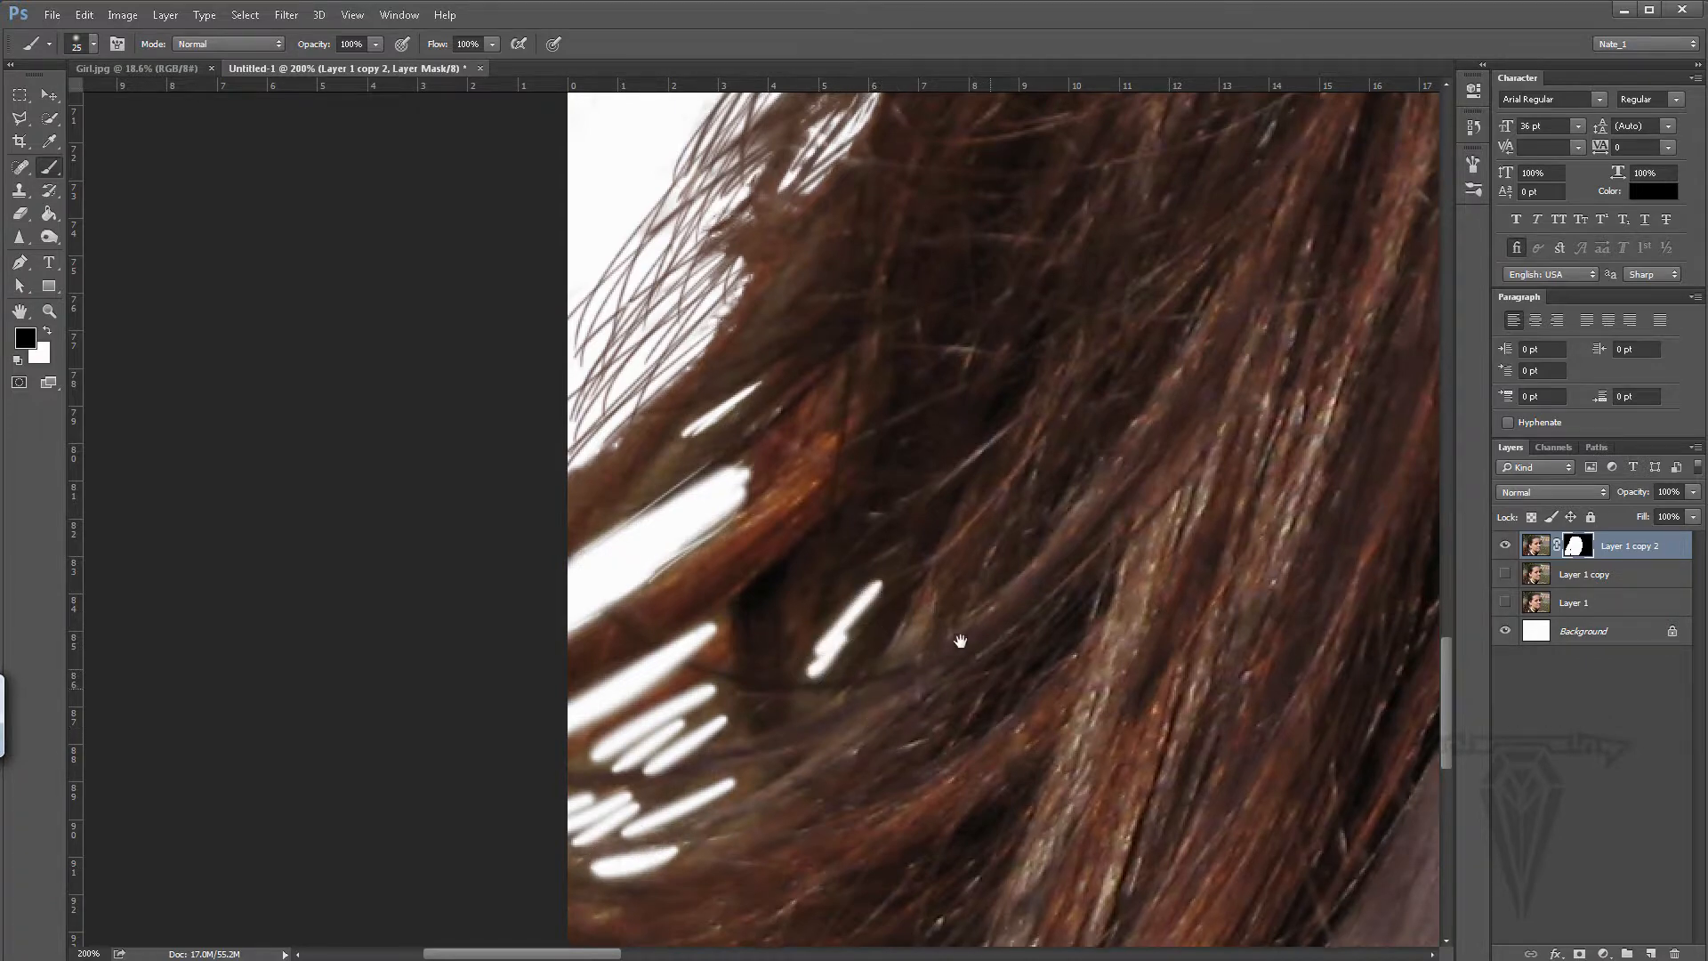
- Mask out the green gap between the ponytail and the jacket shoulder with an 8 px black brush, up to the neck opening
{"action": "mouse_move", "coordinate": [953, 640]}
{"action": "left_mouse_down"}
{"action": "mouse_move", "coordinate": [695, 477]}
{"action": "mouse_move", "coordinate": [682, 427]}
{"action": "mouse_move", "coordinate": [612, 425]}
{"action": "left_mouse_up"}
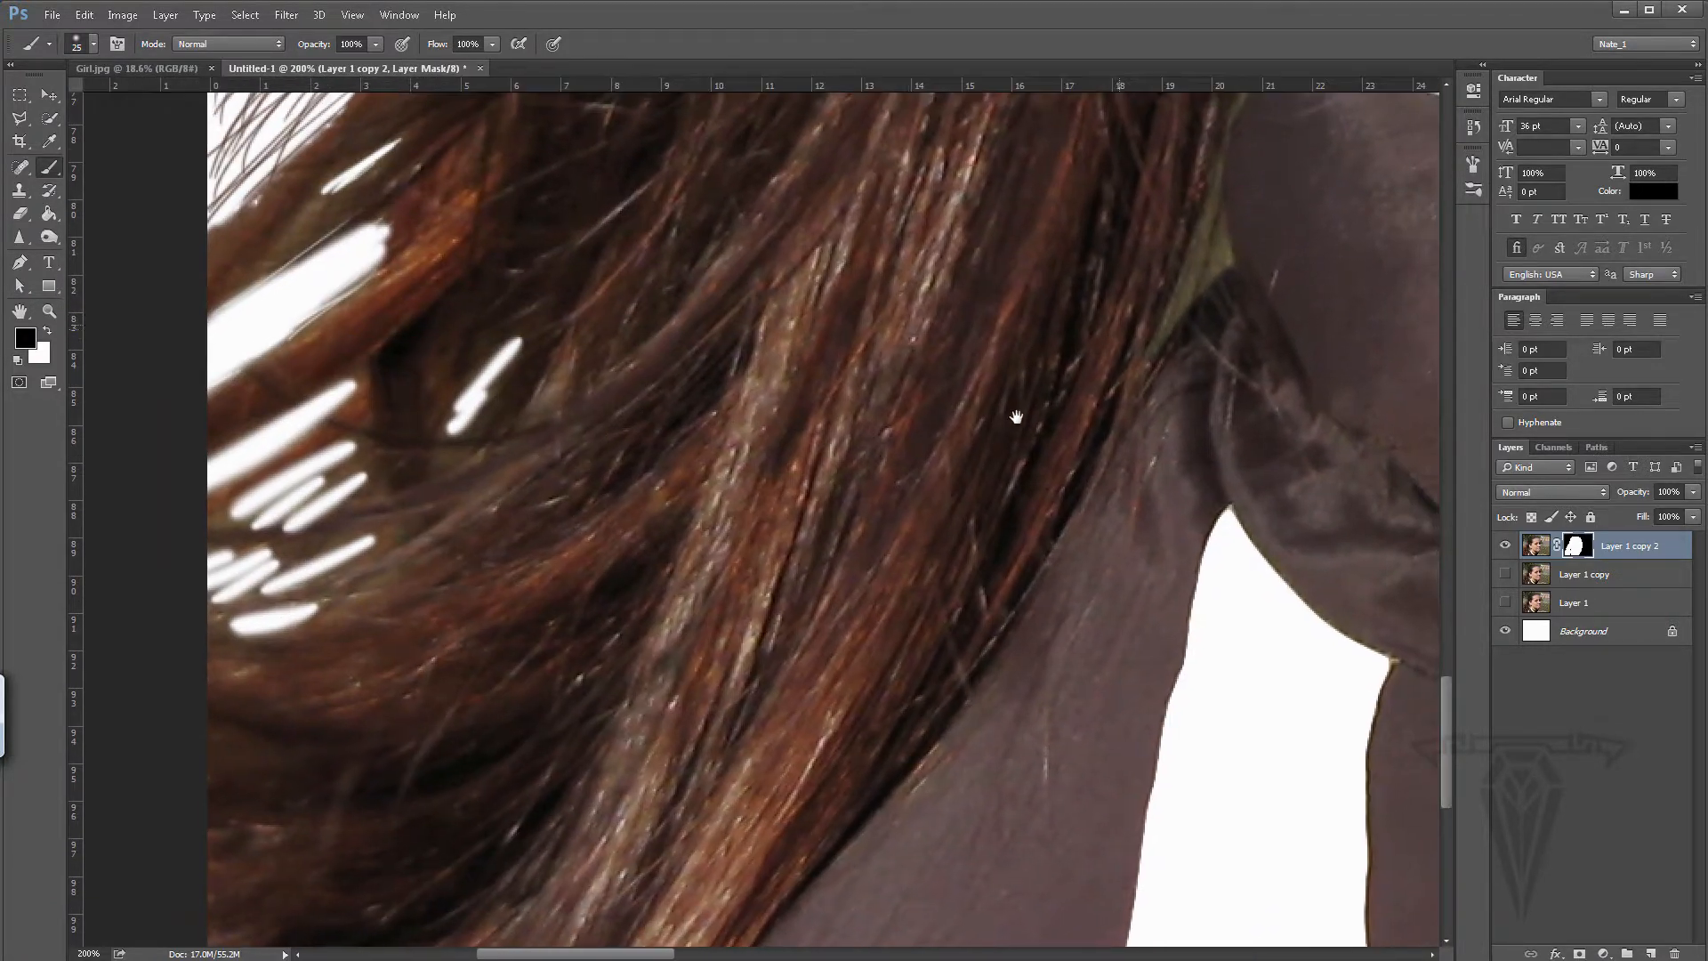
{"action": "left_click_drag", "start_coordinate": [1130, 269], "coordinate": [964, 425]}
{"action": "key", "text": "bracketleft"}
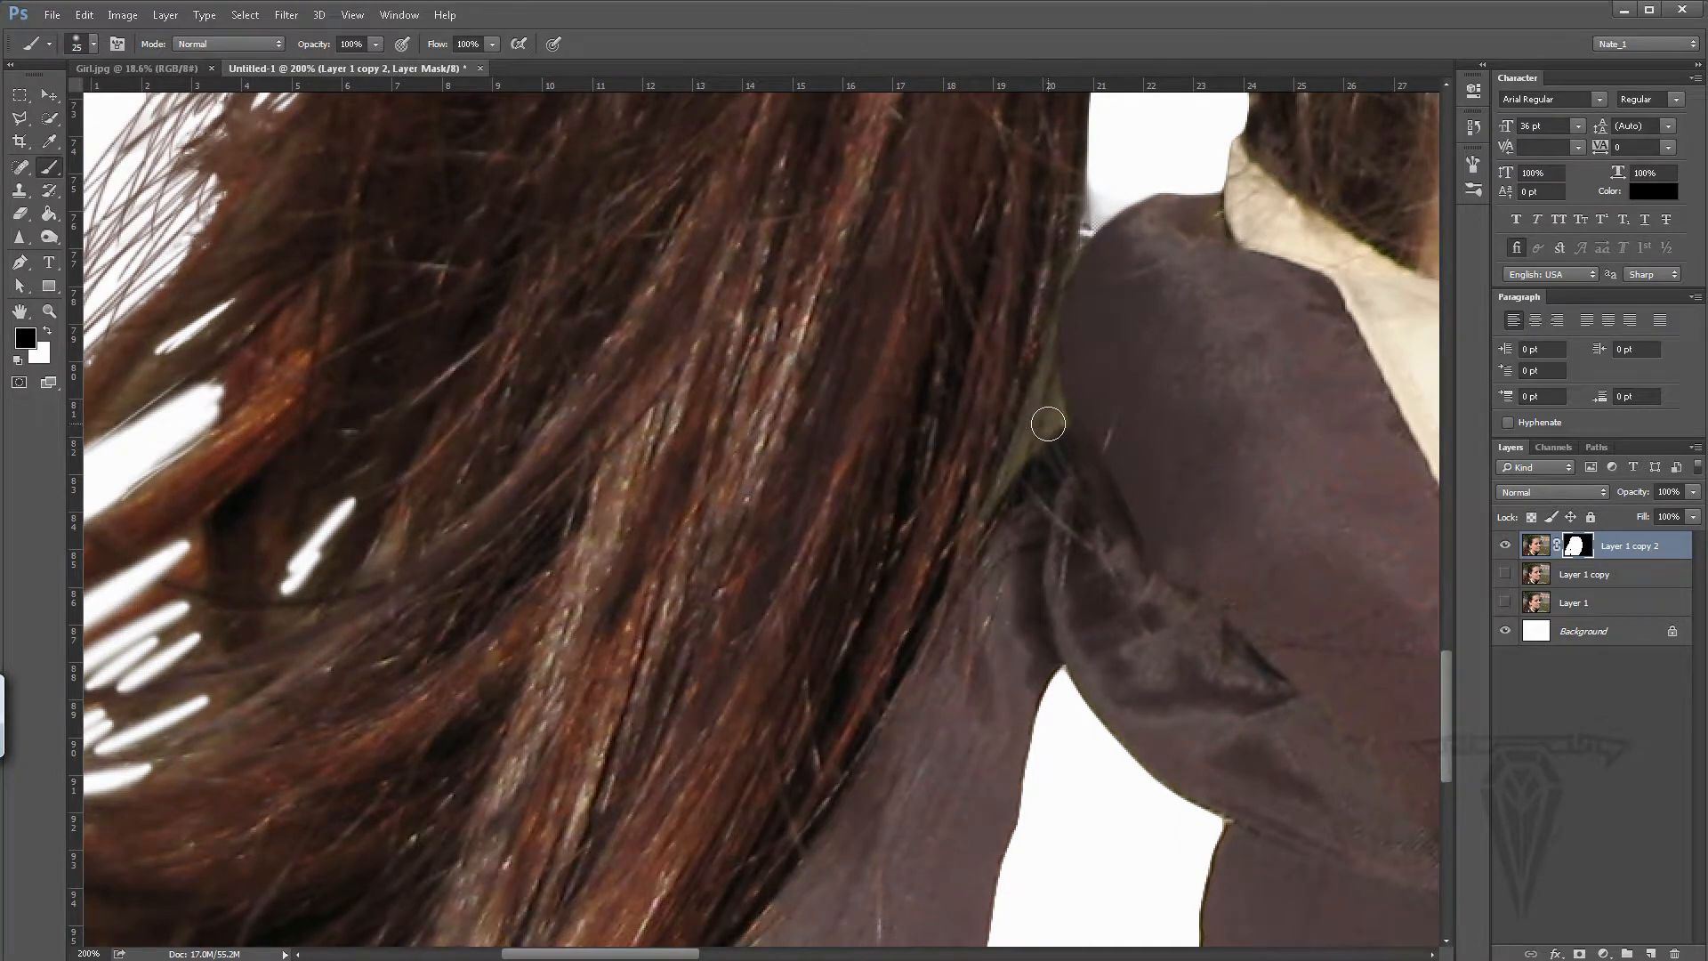
{"action": "mouse_move", "coordinate": [1024, 455]}
{"action": "left_mouse_down"}
{"action": "mouse_move", "coordinate": [980, 512]}
{"action": "mouse_move", "coordinate": [1043, 437]}
{"action": "mouse_move", "coordinate": [1048, 340]}
{"action": "mouse_move", "coordinate": [995, 480]}
{"action": "mouse_move", "coordinate": [1030, 417]}
{"action": "mouse_move", "coordinate": [1041, 491]}
{"action": "mouse_move", "coordinate": [1000, 503]}
{"action": "left_mouse_up"}
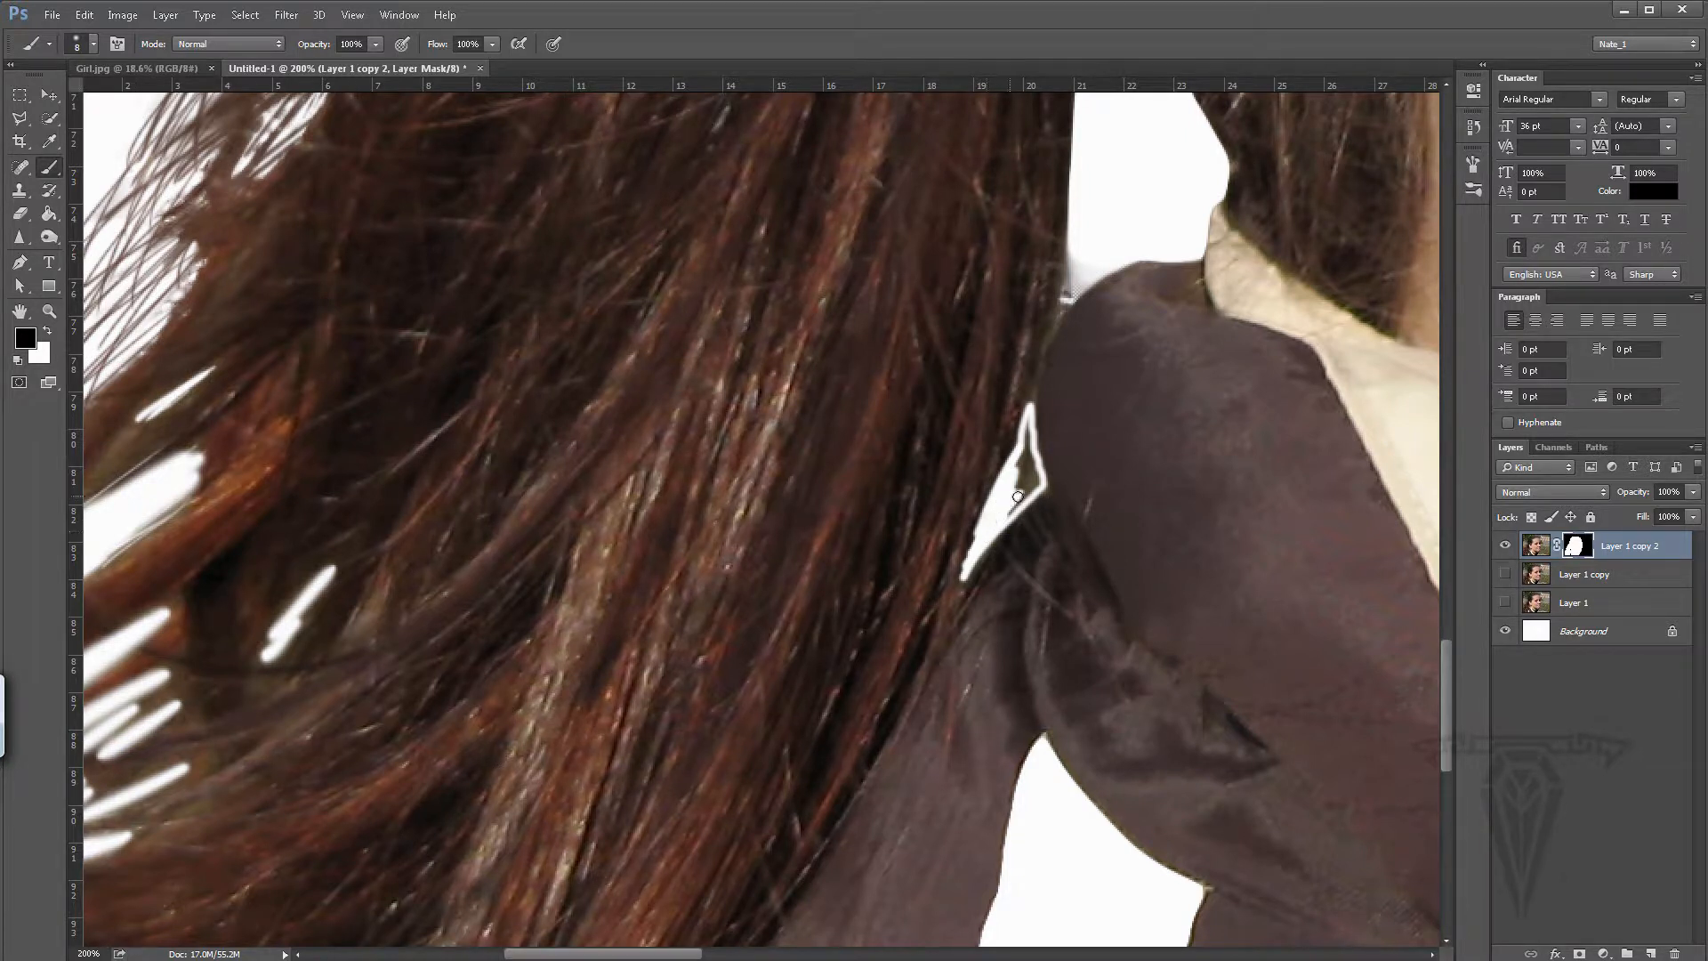
{"action": "left_click_drag", "start_coordinate": [1029, 481], "coordinate": [1028, 428]}
{"action": "left_click_drag", "start_coordinate": [1034, 485], "coordinate": [1034, 459]}
{"action": "mouse_move", "coordinate": [1072, 286]}
{"action": "left_mouse_down"}
{"action": "mouse_move", "coordinate": [1064, 299]}
{"action": "mouse_move", "coordinate": [1099, 263]}
{"action": "mouse_move", "coordinate": [1038, 358]}
{"action": "mouse_move", "coordinate": [1028, 417]}
{"action": "mouse_move", "coordinate": [1125, 290]}
{"action": "left_mouse_up"}
{"action": "left_click_drag", "start_coordinate": [1055, 369], "coordinate": [1125, 275]}
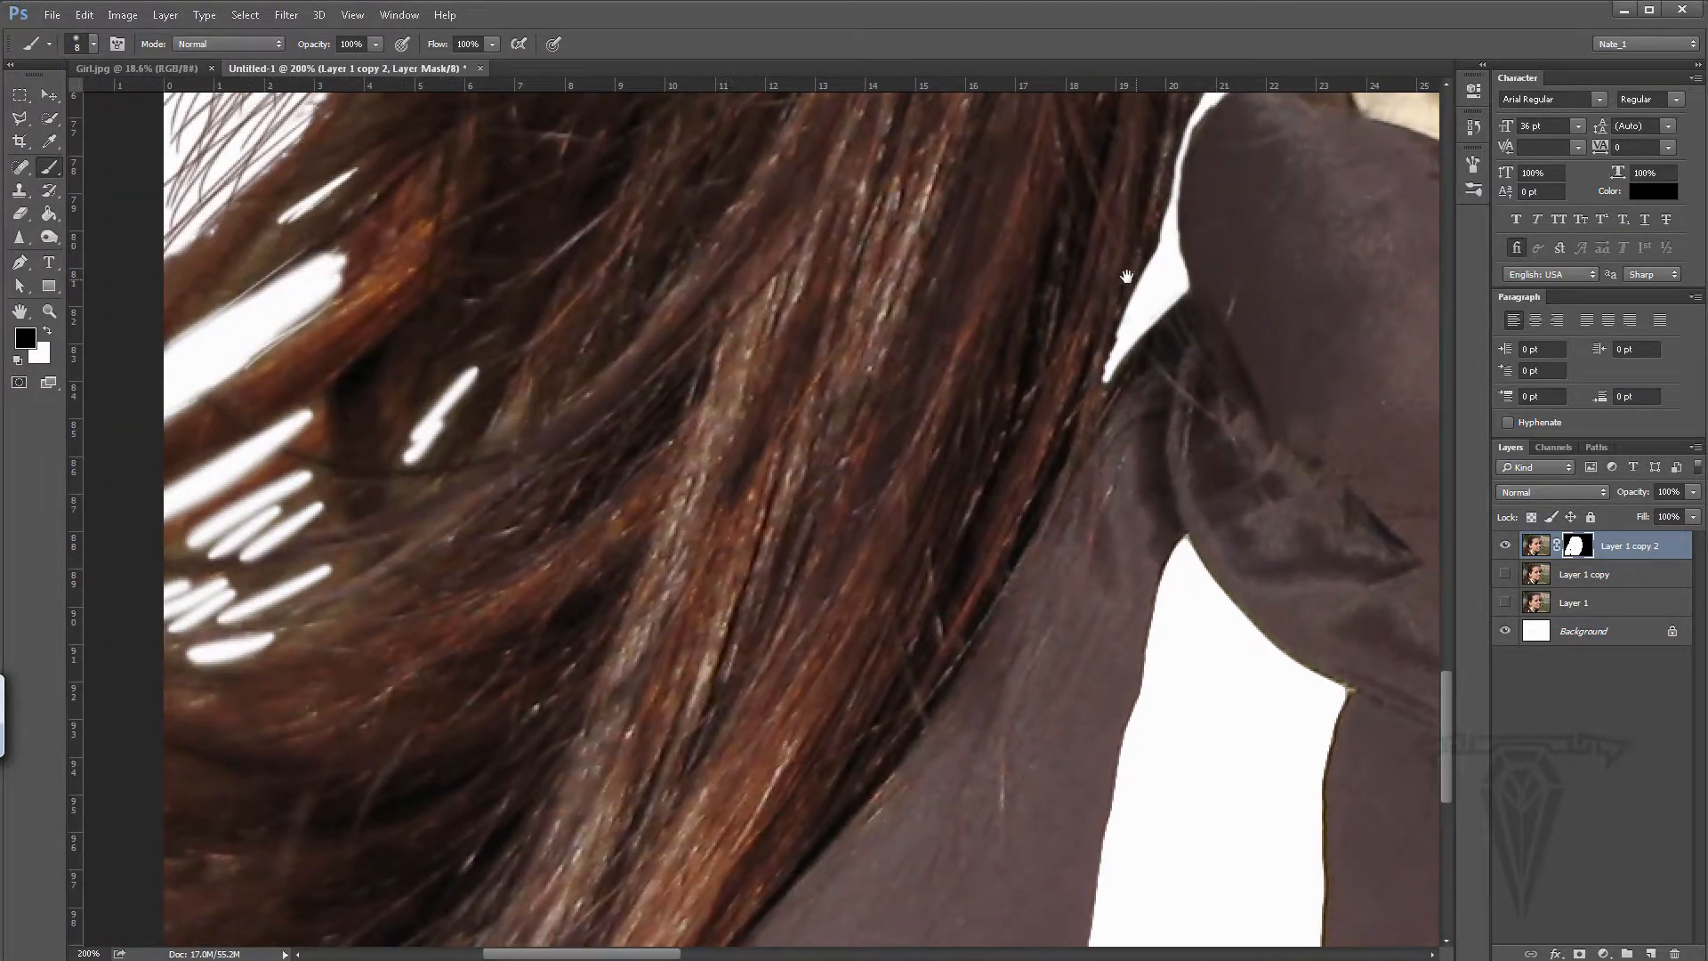
- Paint thin white strokes on the mask to restore fine strands across the large cleared gap at the ponytail's lower left
{"action": "double_click", "coordinate": [49, 312]}
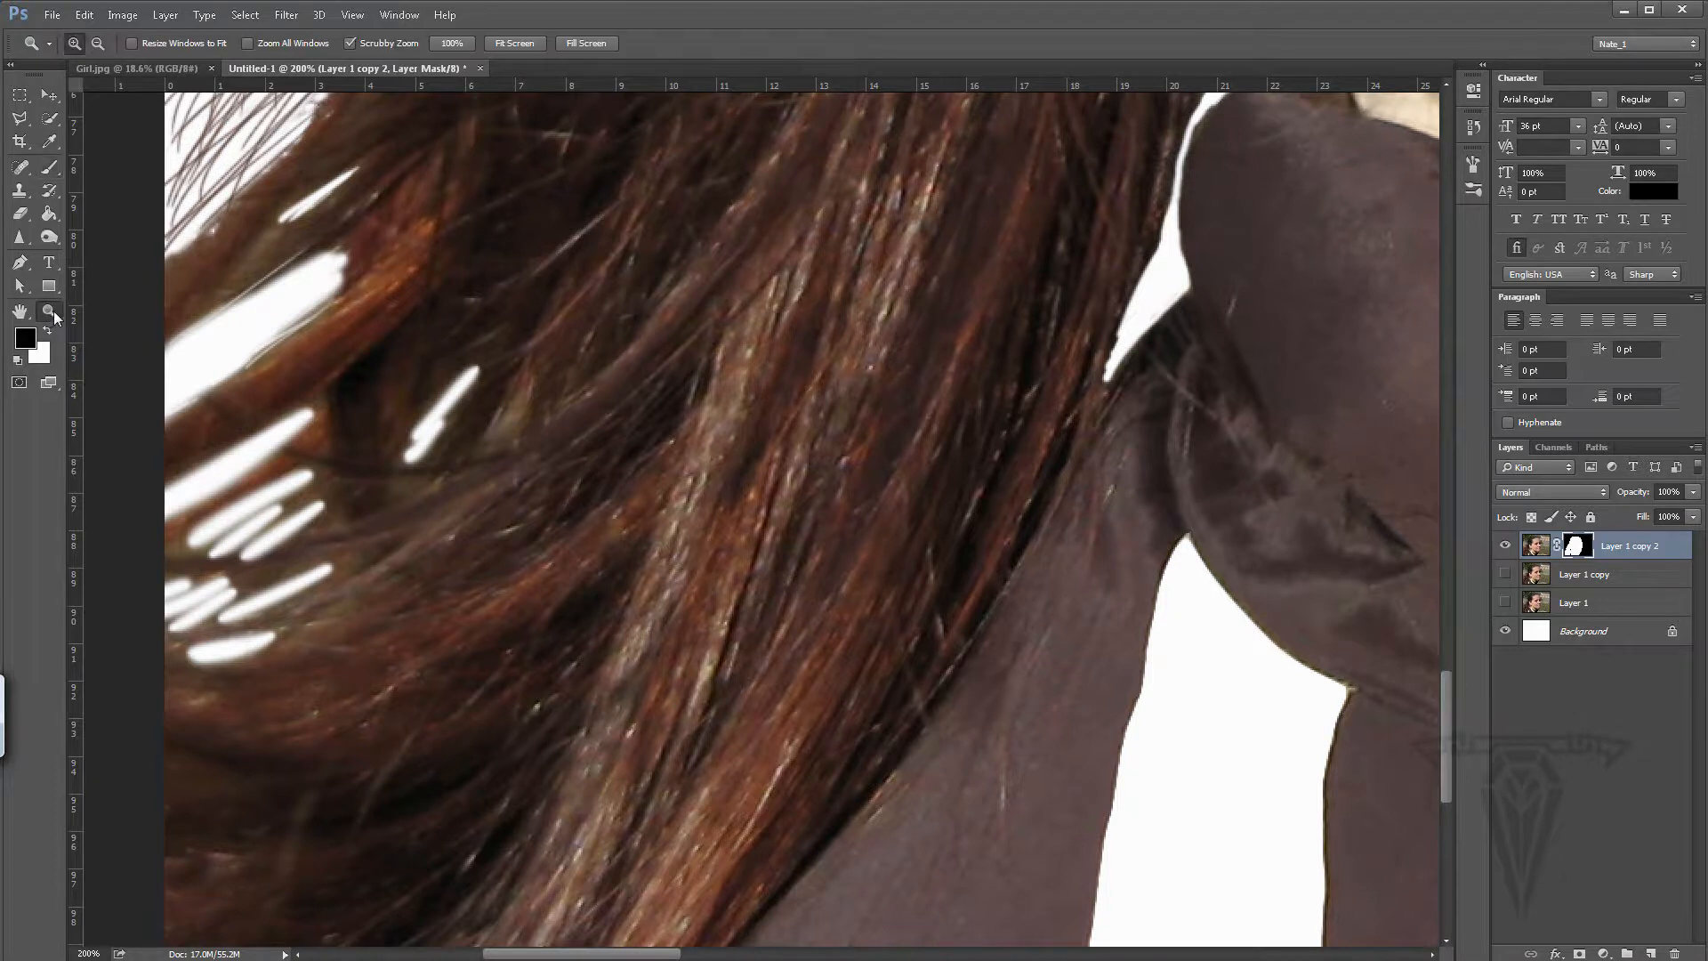
{"action": "left_click_drag", "start_coordinate": [614, 525], "coordinate": [596, 681]}
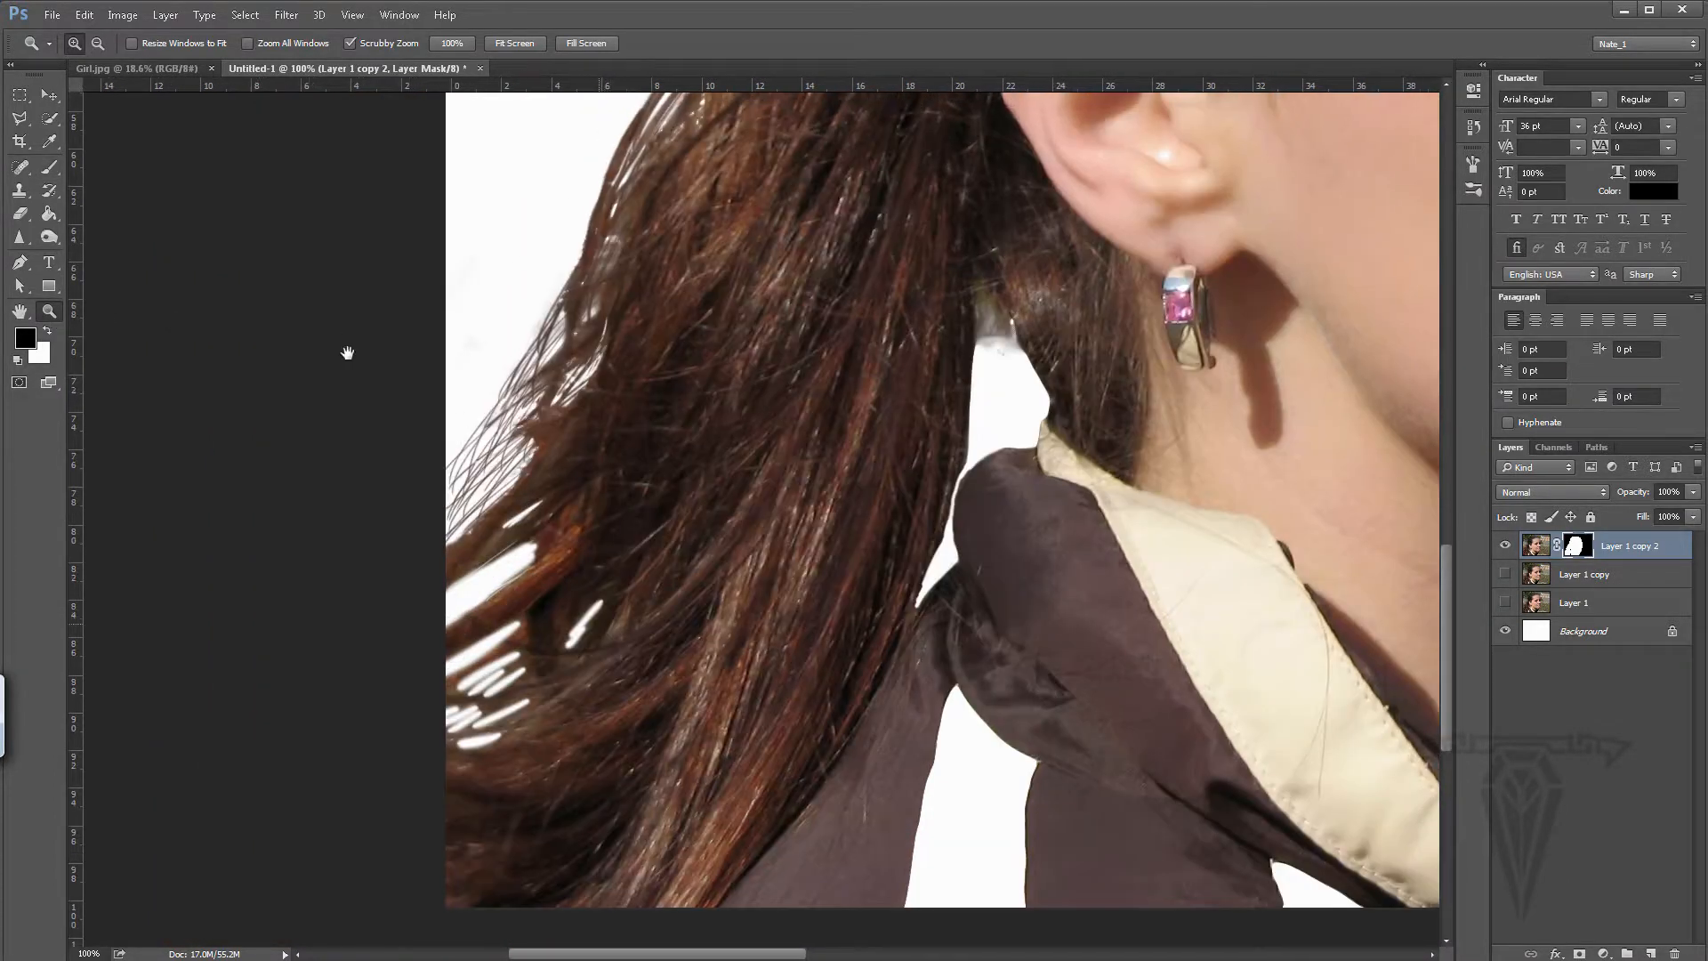
{"action": "left_click", "coordinate": [48, 166]}
{"action": "left_click", "coordinate": [47, 332]}
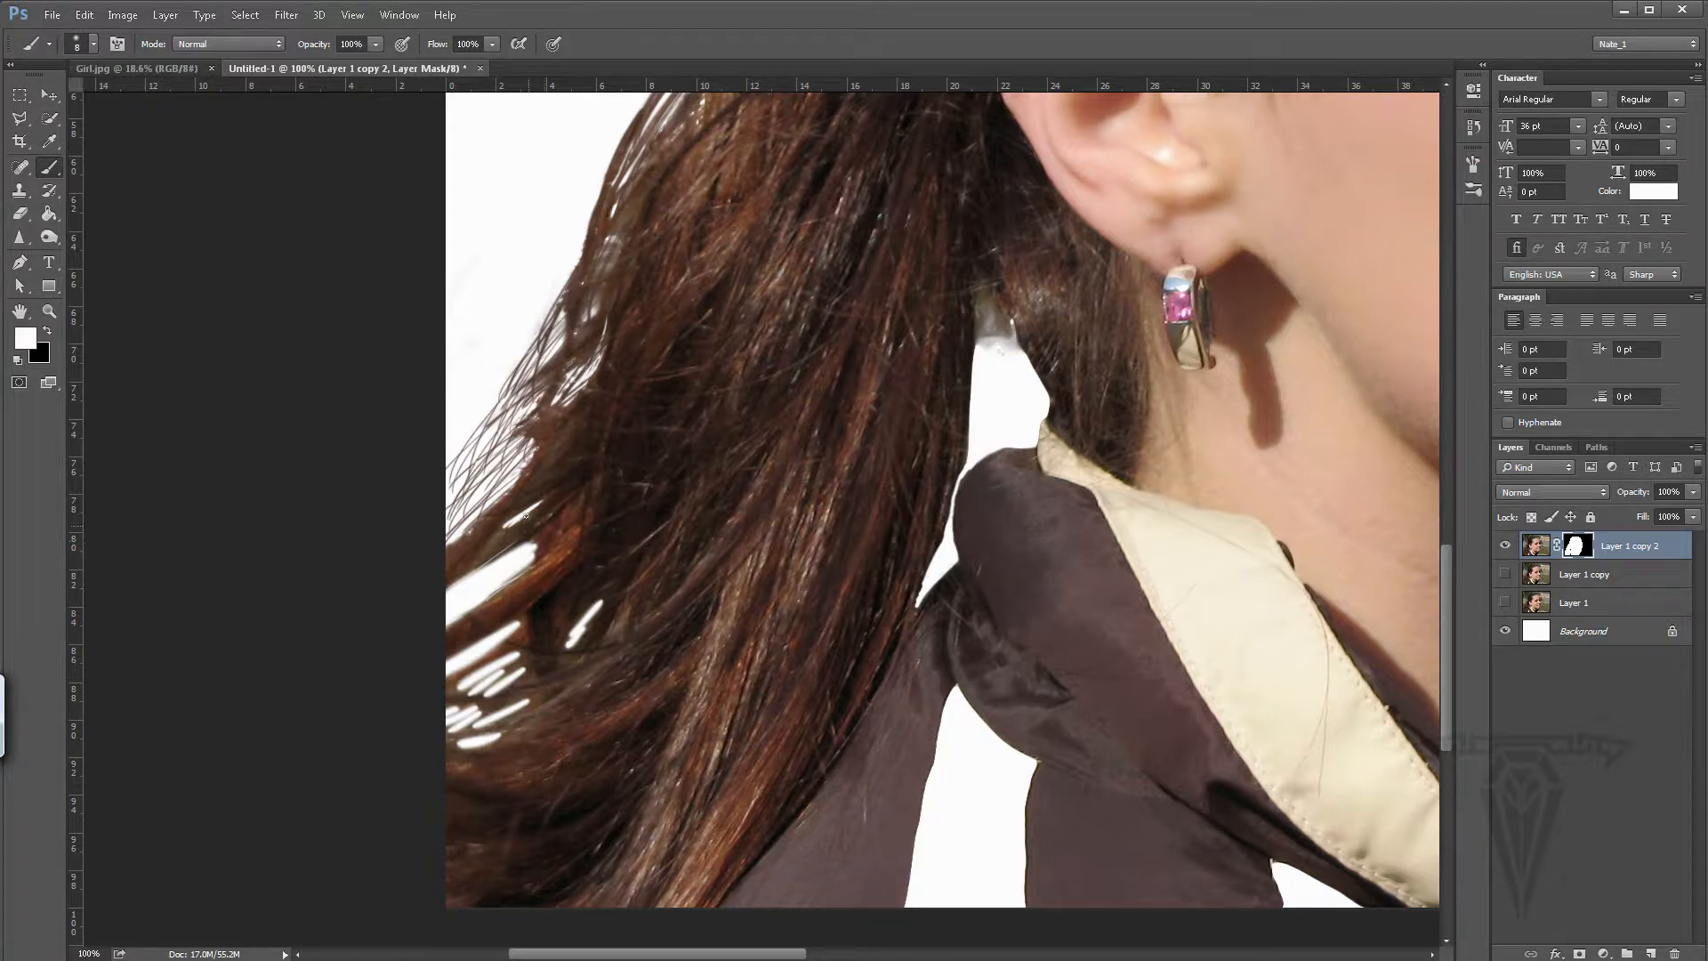
{"action": "left_click_drag", "start_coordinate": [532, 546], "coordinate": [455, 616]}
{"action": "left_click_drag", "start_coordinate": [537, 546], "coordinate": [447, 607]}
{"action": "mouse_move", "coordinate": [490, 565]}
{"action": "left_mouse_down"}
{"action": "mouse_move", "coordinate": [448, 628]}
{"action": "mouse_move", "coordinate": [446, 679]}
{"action": "left_mouse_up"}
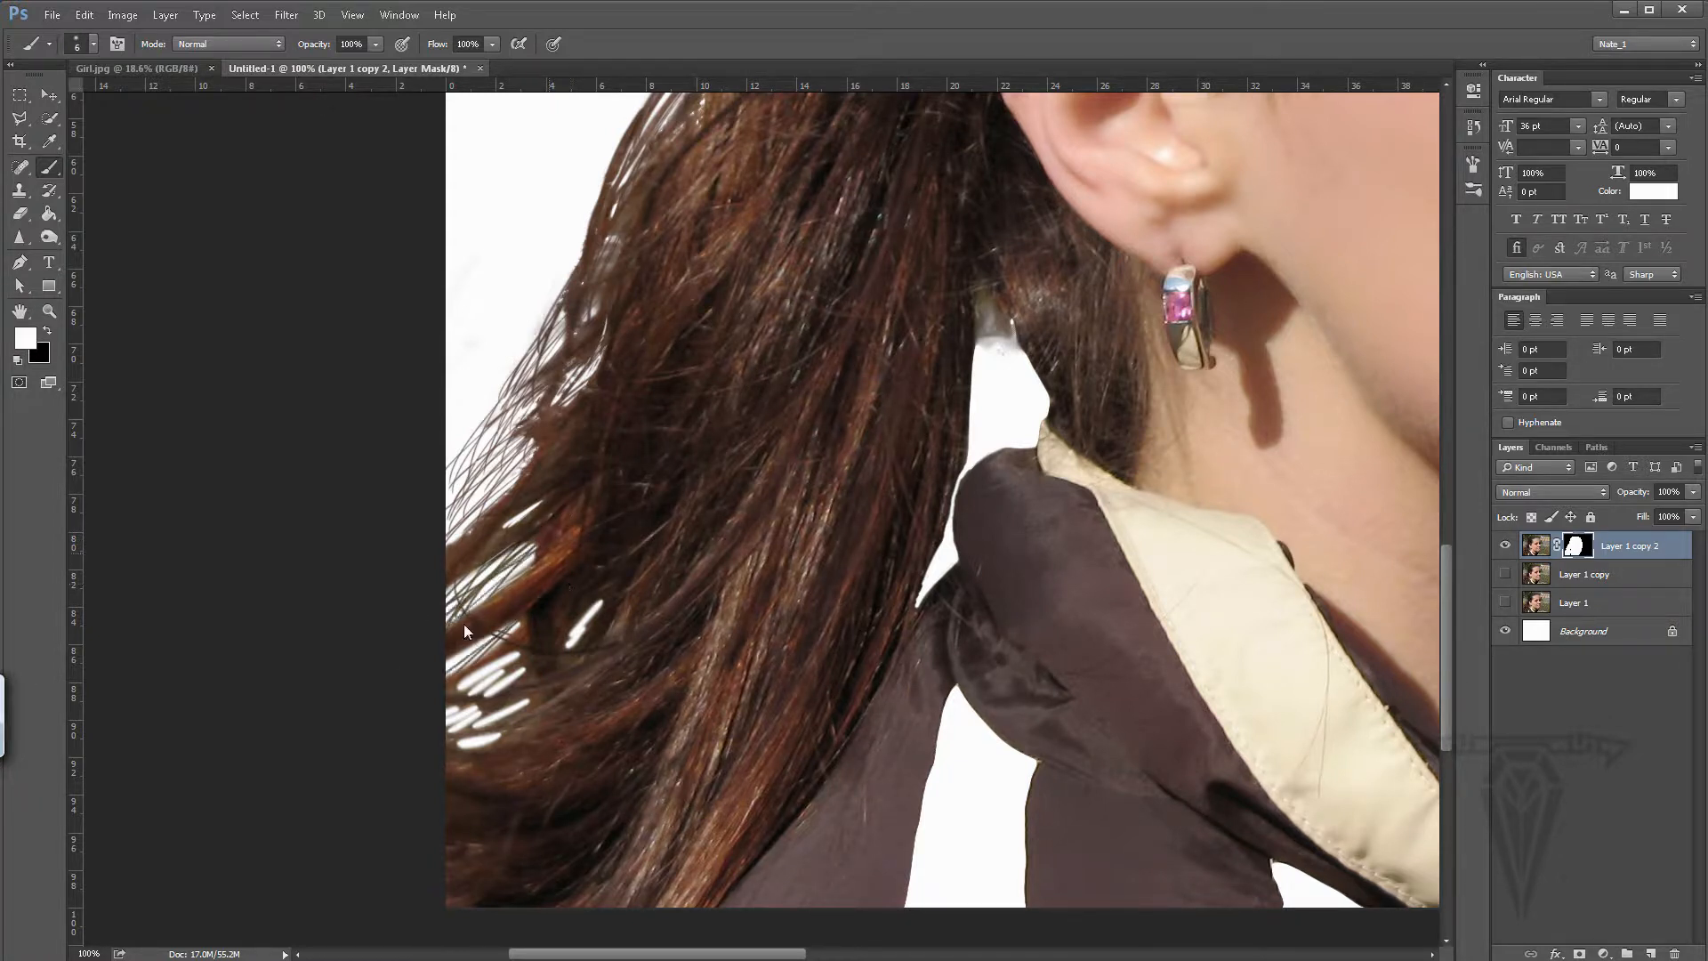
- Add 6 px white strokes on the mask to bring back strands over the smaller cleared streaks lower in the hair
{"action": "left_click_drag", "start_coordinate": [601, 605], "coordinate": [571, 636]}
{"action": "mouse_move", "coordinate": [518, 653]}
{"action": "left_mouse_down"}
{"action": "mouse_move", "coordinate": [471, 695]}
{"action": "mouse_move", "coordinate": [472, 728]}
{"action": "left_mouse_up"}
{"action": "left_click_drag", "start_coordinate": [518, 624], "coordinate": [448, 671]}
{"action": "left_click_drag", "start_coordinate": [472, 706], "coordinate": [452, 733]}
{"action": "left_click_drag", "start_coordinate": [515, 671], "coordinate": [487, 698]}
{"action": "left_click_drag", "start_coordinate": [479, 708], "coordinate": [460, 729]}
{"action": "left_click_drag", "start_coordinate": [517, 632], "coordinate": [484, 655]}
{"action": "left_click_drag", "start_coordinate": [600, 608], "coordinate": [567, 649]}
- Enlarge the brush to 10 px and paint black to mask out the grey residue atop the gap between ponytail and neck
{"action": "key", "text": "x"}
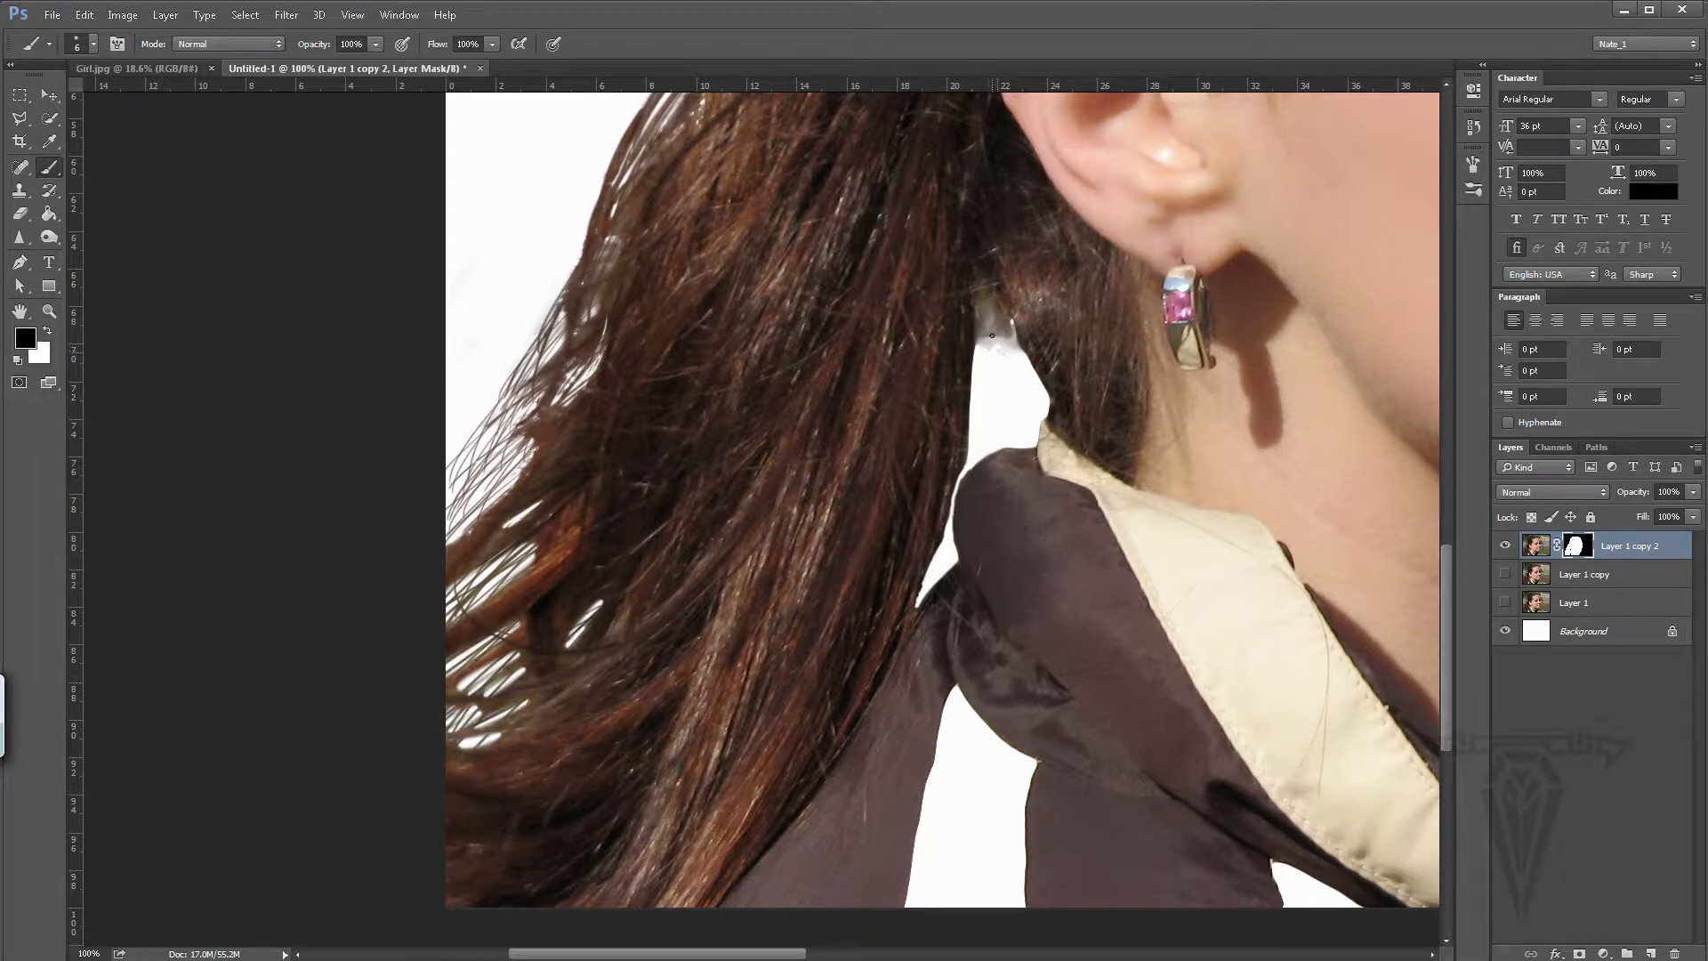
{"action": "key", "text": "bracketright"}
{"action": "key", "text": "bracketright"}
{"action": "key", "text": "bracketright"}
{"action": "key", "text": "bracketright"}
{"action": "key", "text": "bracketright"}
{"action": "key", "text": "bracketright"}
{"action": "key", "text": "bracketright"}
{"action": "key", "text": "bracketright"}
{"action": "key", "text": "bracketright"}
{"action": "left_click_drag", "start_coordinate": [990, 336], "coordinate": [985, 342]}
- Paint white on the mask with the 10 px brush to fill the gaps along the ponytail's outer edge
{"action": "left_click", "coordinate": [48, 308]}
{"action": "double_click", "coordinate": [22, 312]}
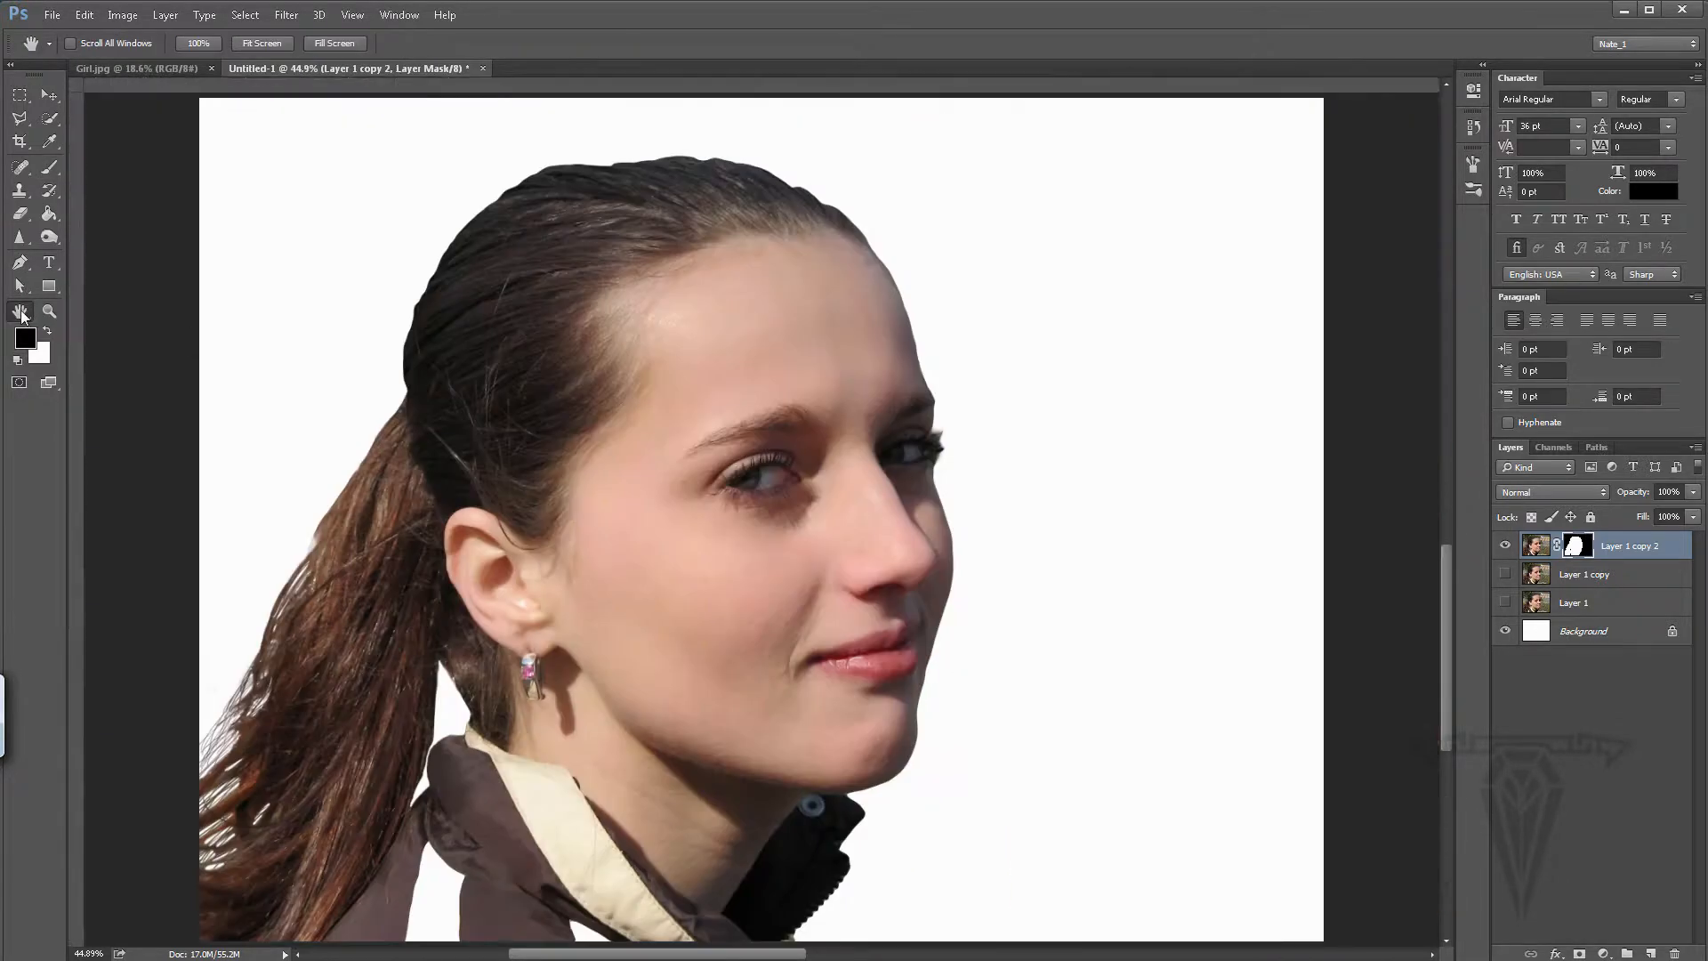
{"action": "key", "text": "ctrl+r"}
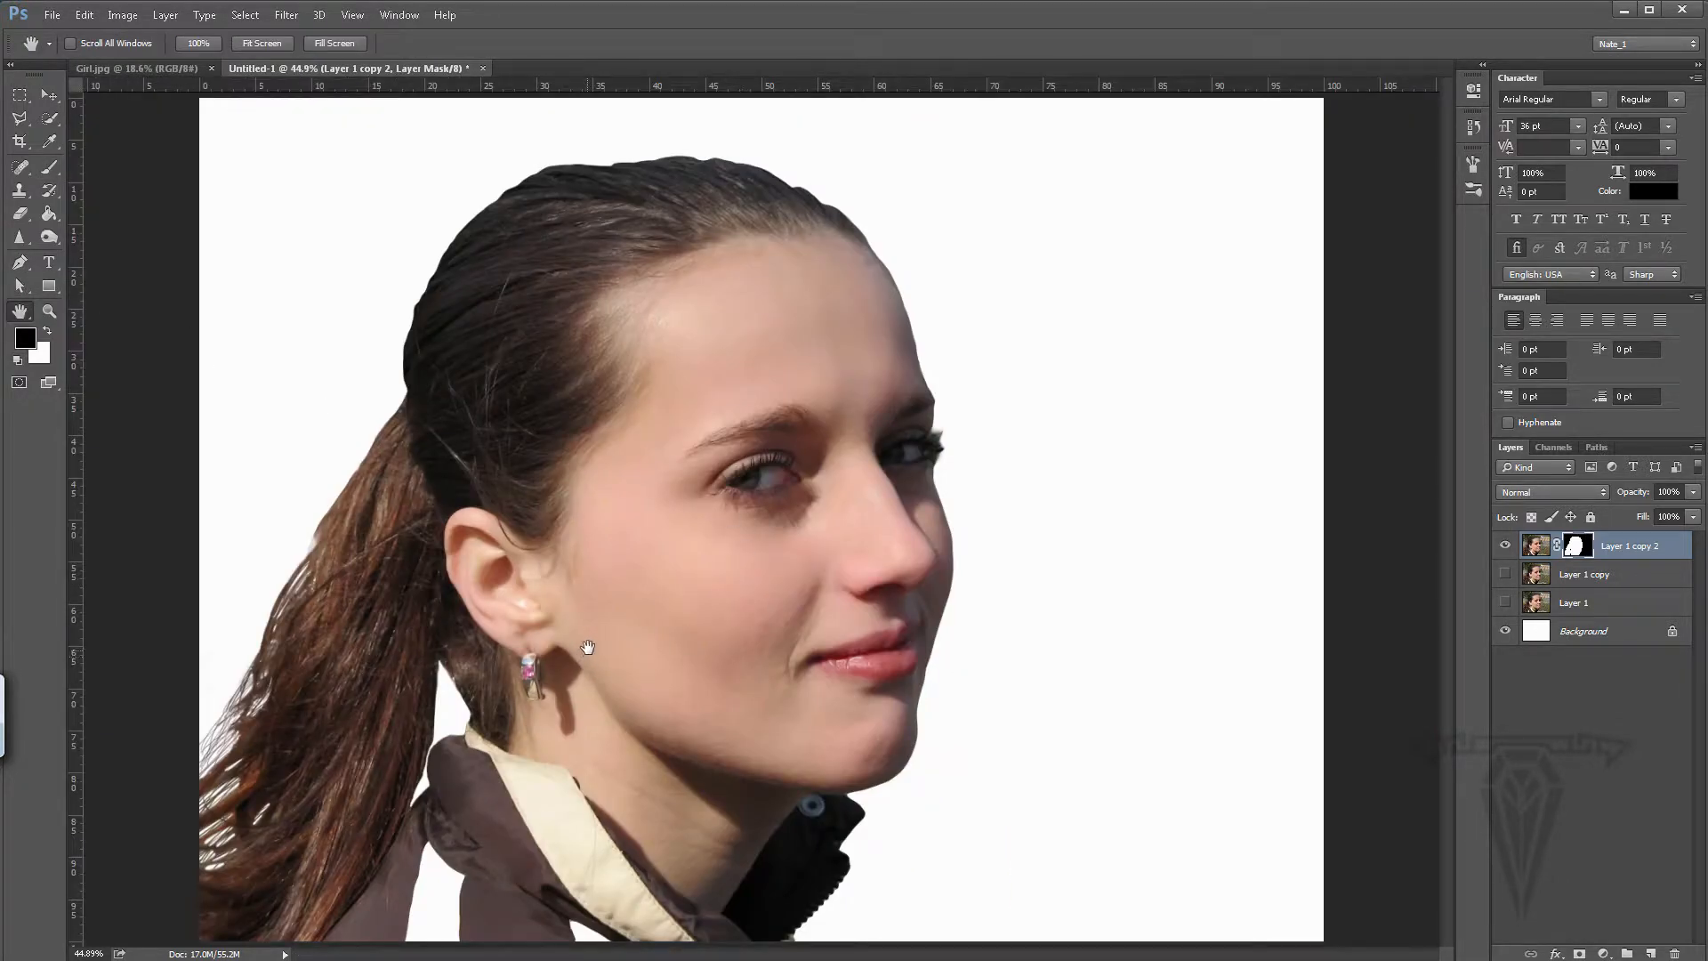
{"action": "left_click", "coordinate": [49, 167]}
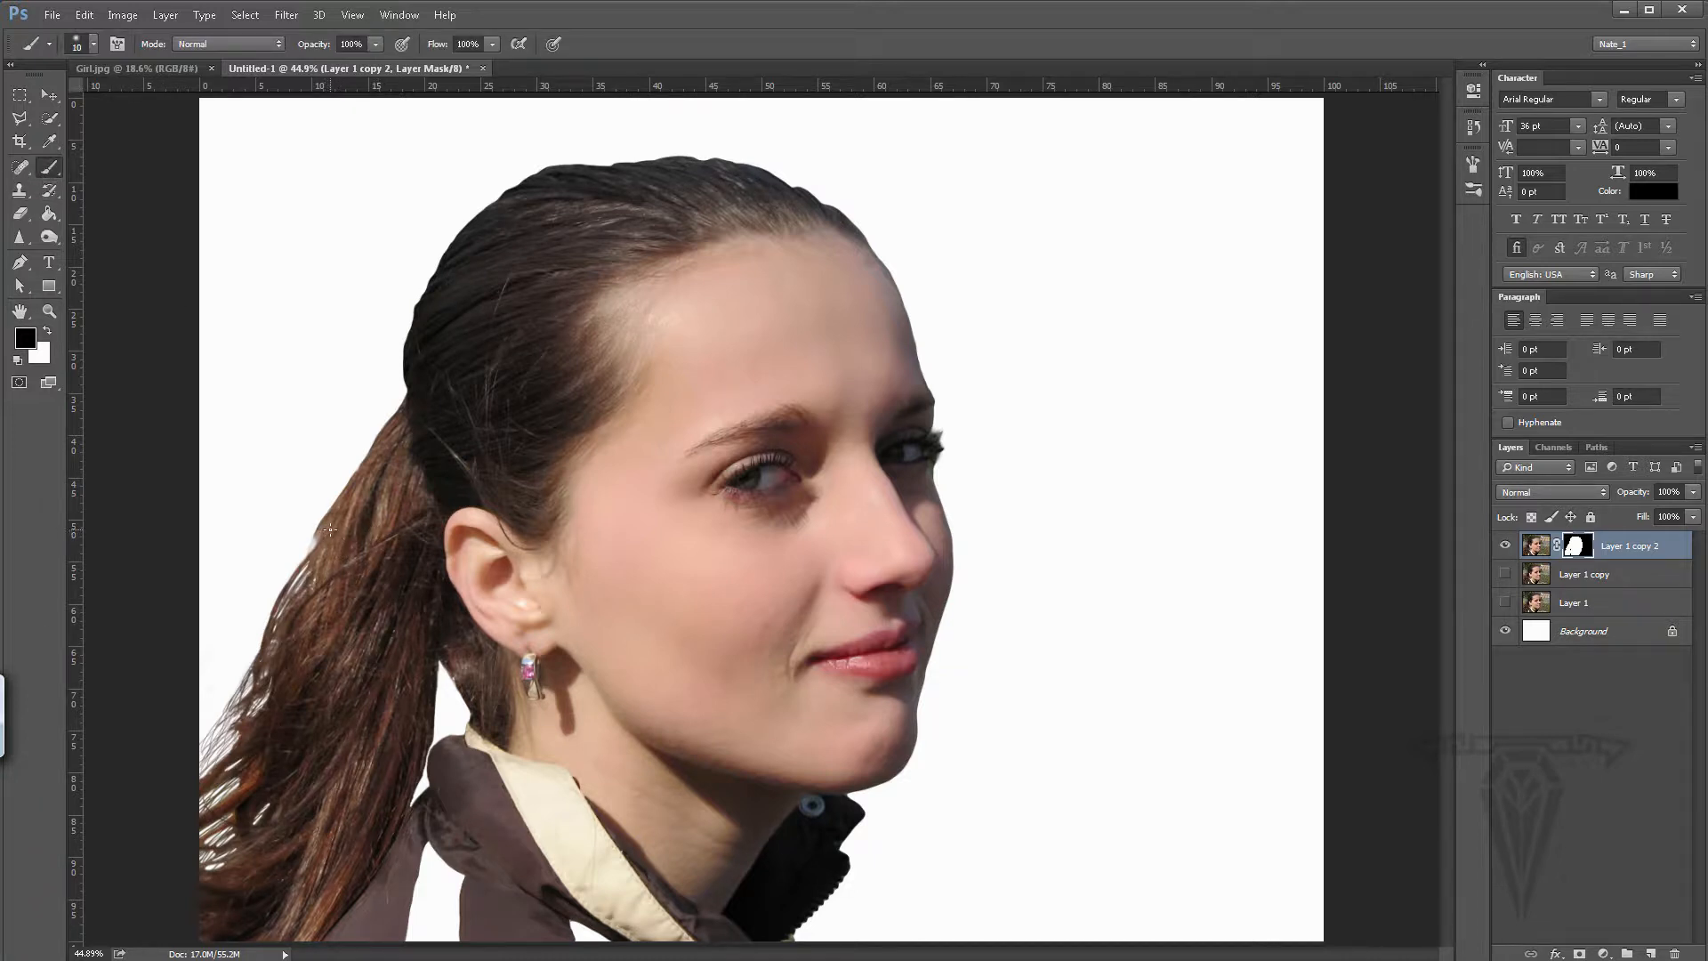
{"action": "key", "text": "x"}
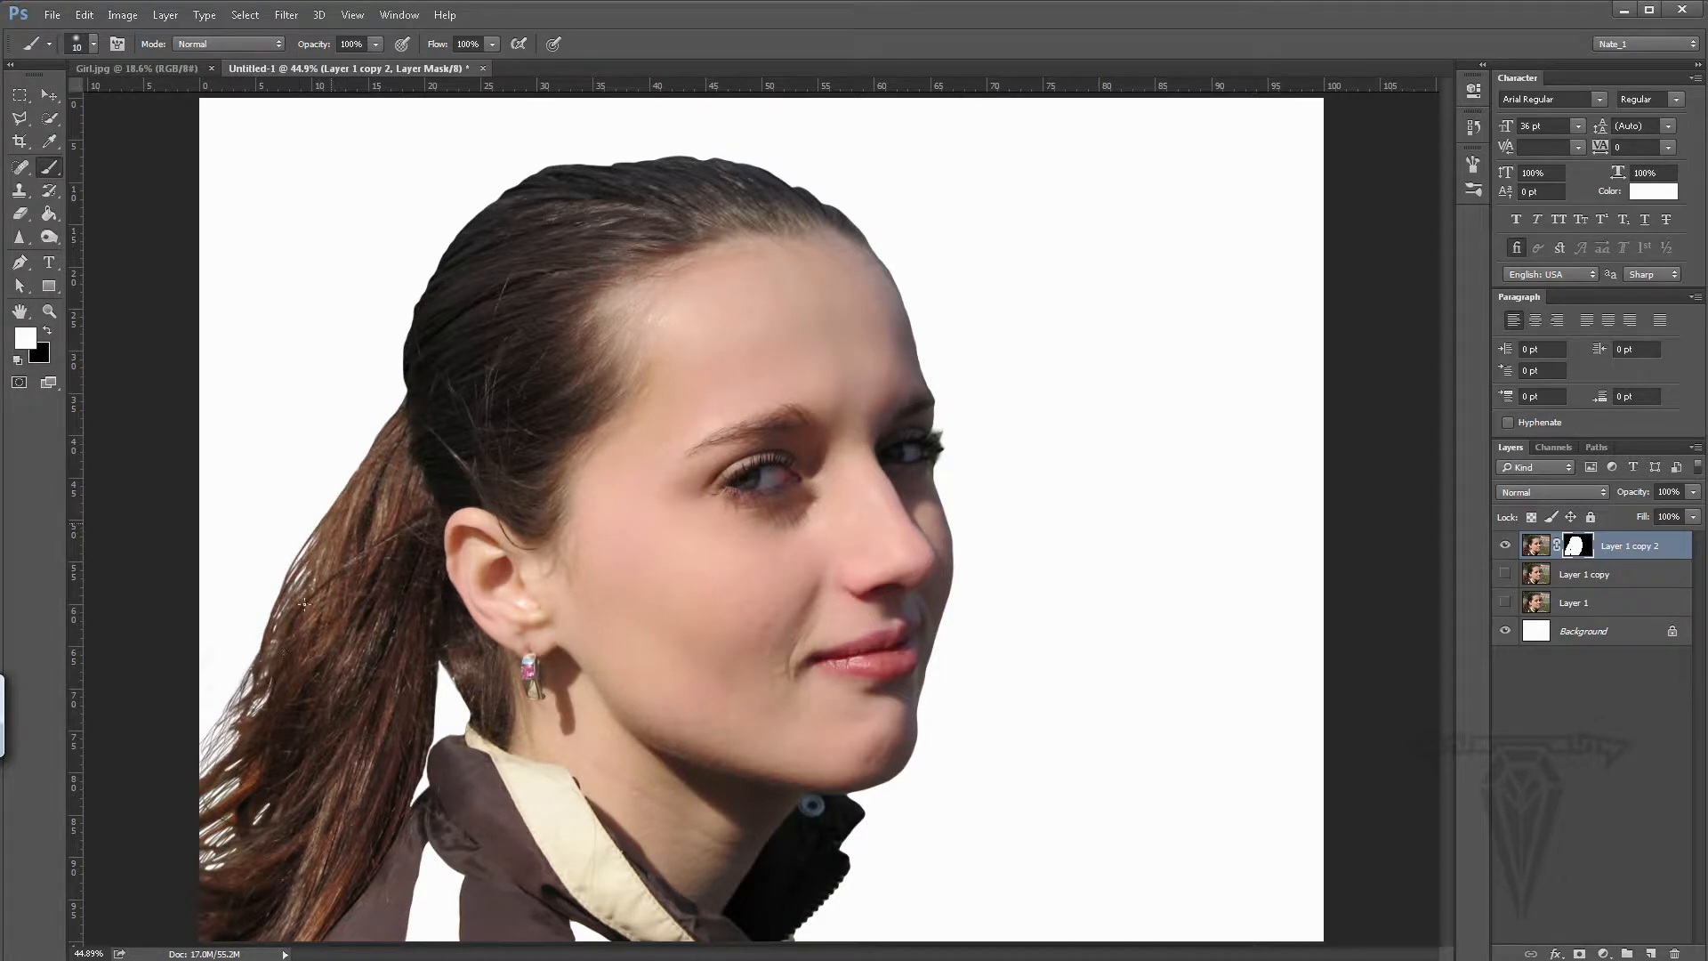
{"action": "left_click_drag", "start_coordinate": [271, 640], "coordinate": [214, 714]}
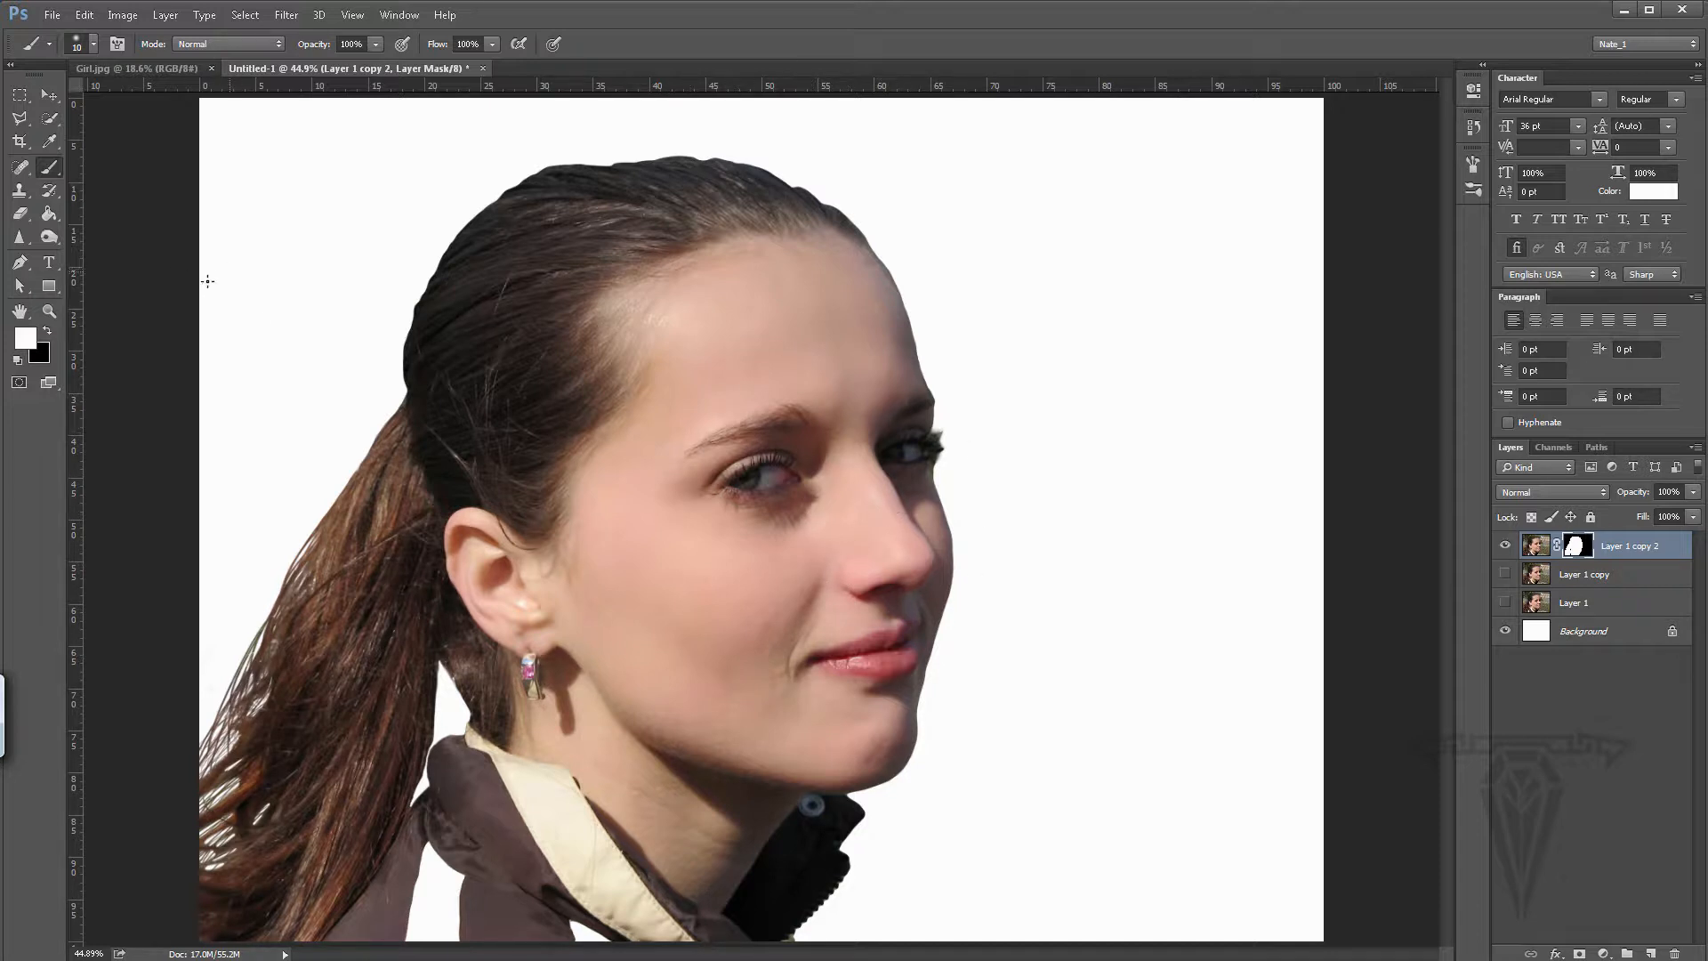
- Mask out the grey and green background residue around the far eye's outer lashes with a 10 px black brush
{"action": "left_click", "coordinate": [49, 311]}
{"action": "mouse_move", "coordinate": [936, 457]}
{"action": "left_mouse_down"}
{"action": "mouse_move", "coordinate": [964, 454]}
{"action": "mouse_move", "coordinate": [942, 442]}
{"action": "mouse_move", "coordinate": [956, 436]}
{"action": "left_mouse_up"}
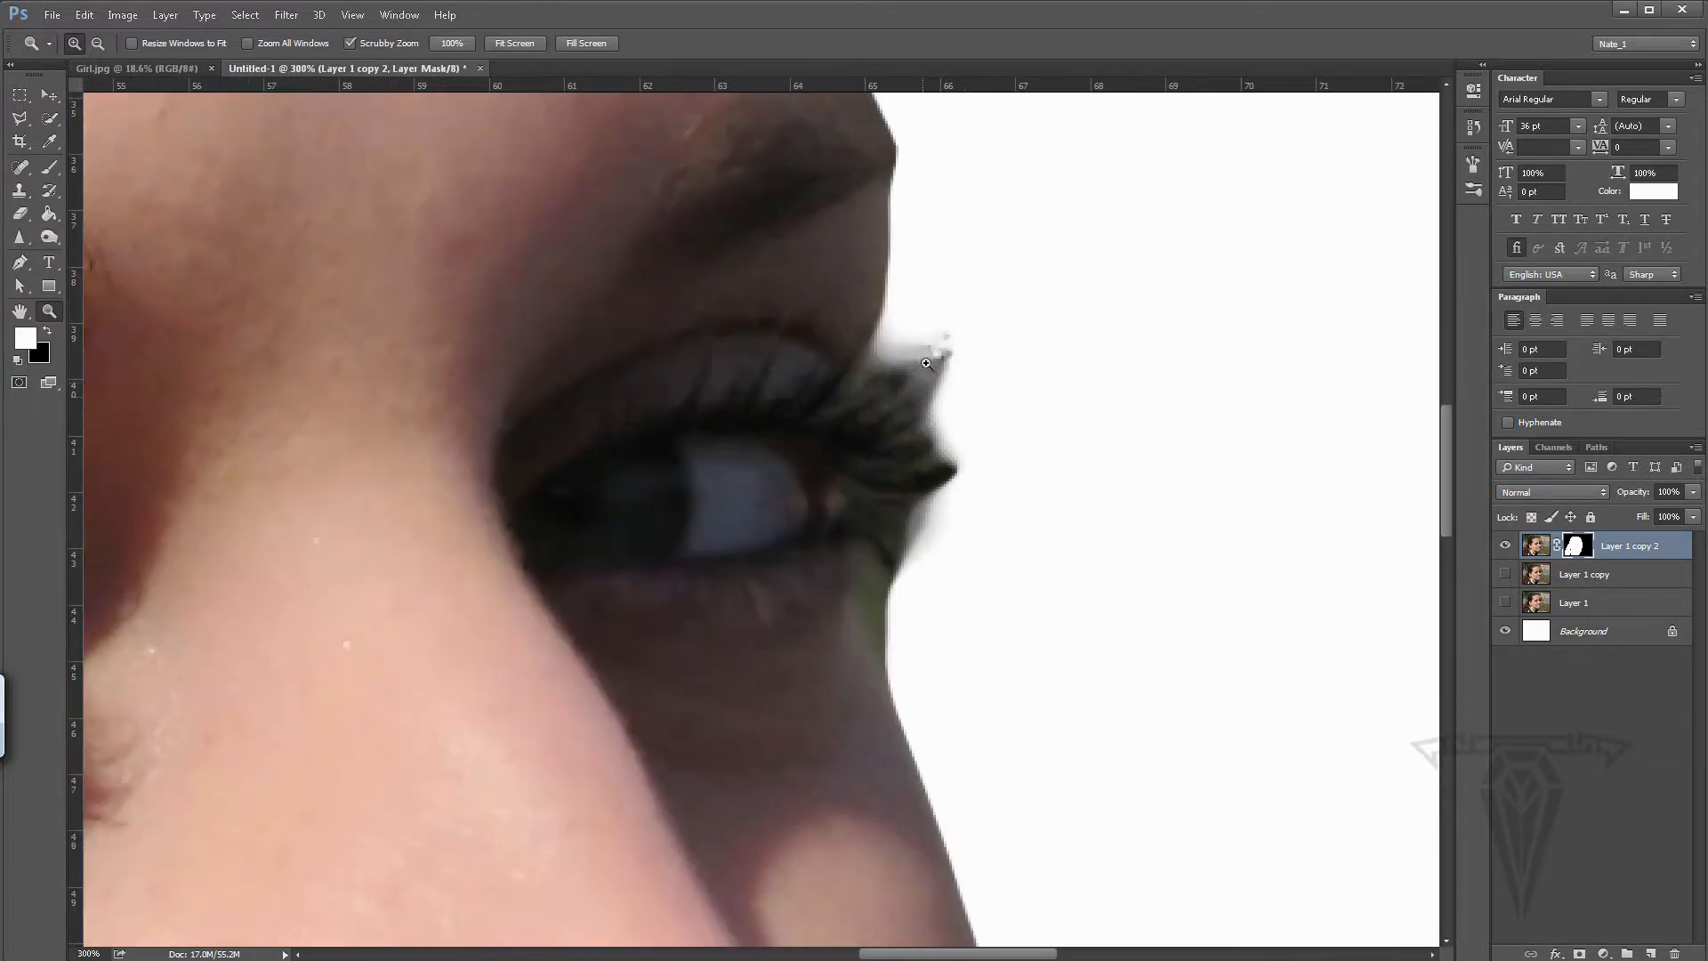
{"action": "key", "text": "b"}
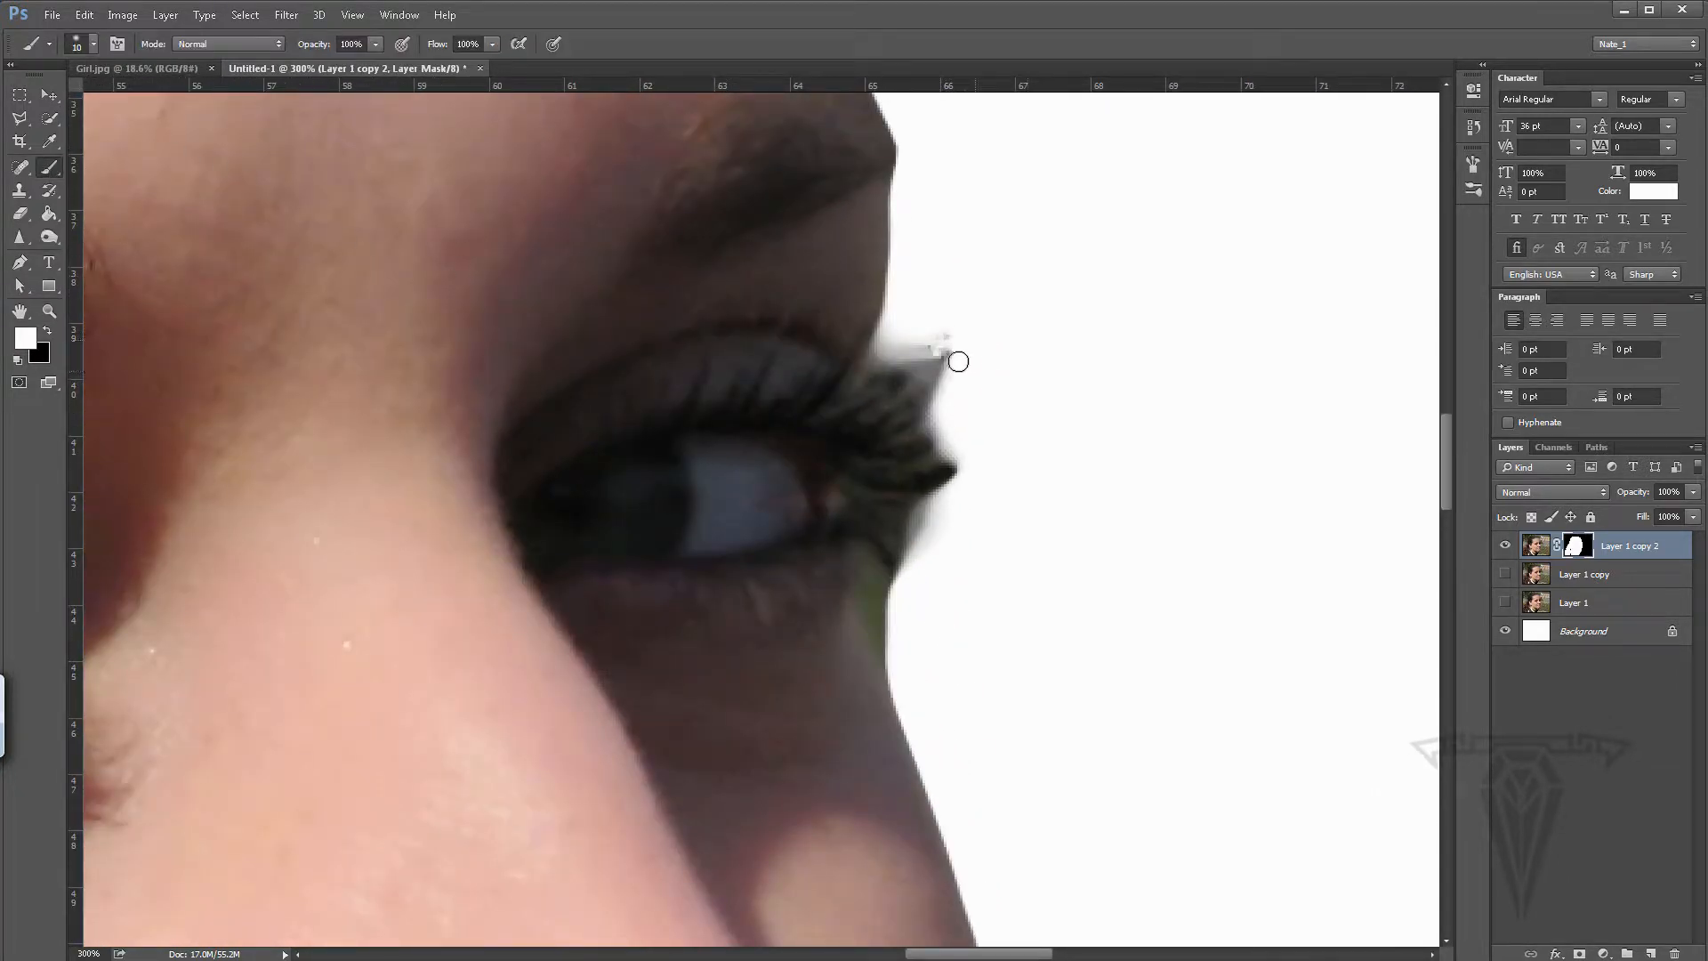
{"action": "key", "text": "x"}
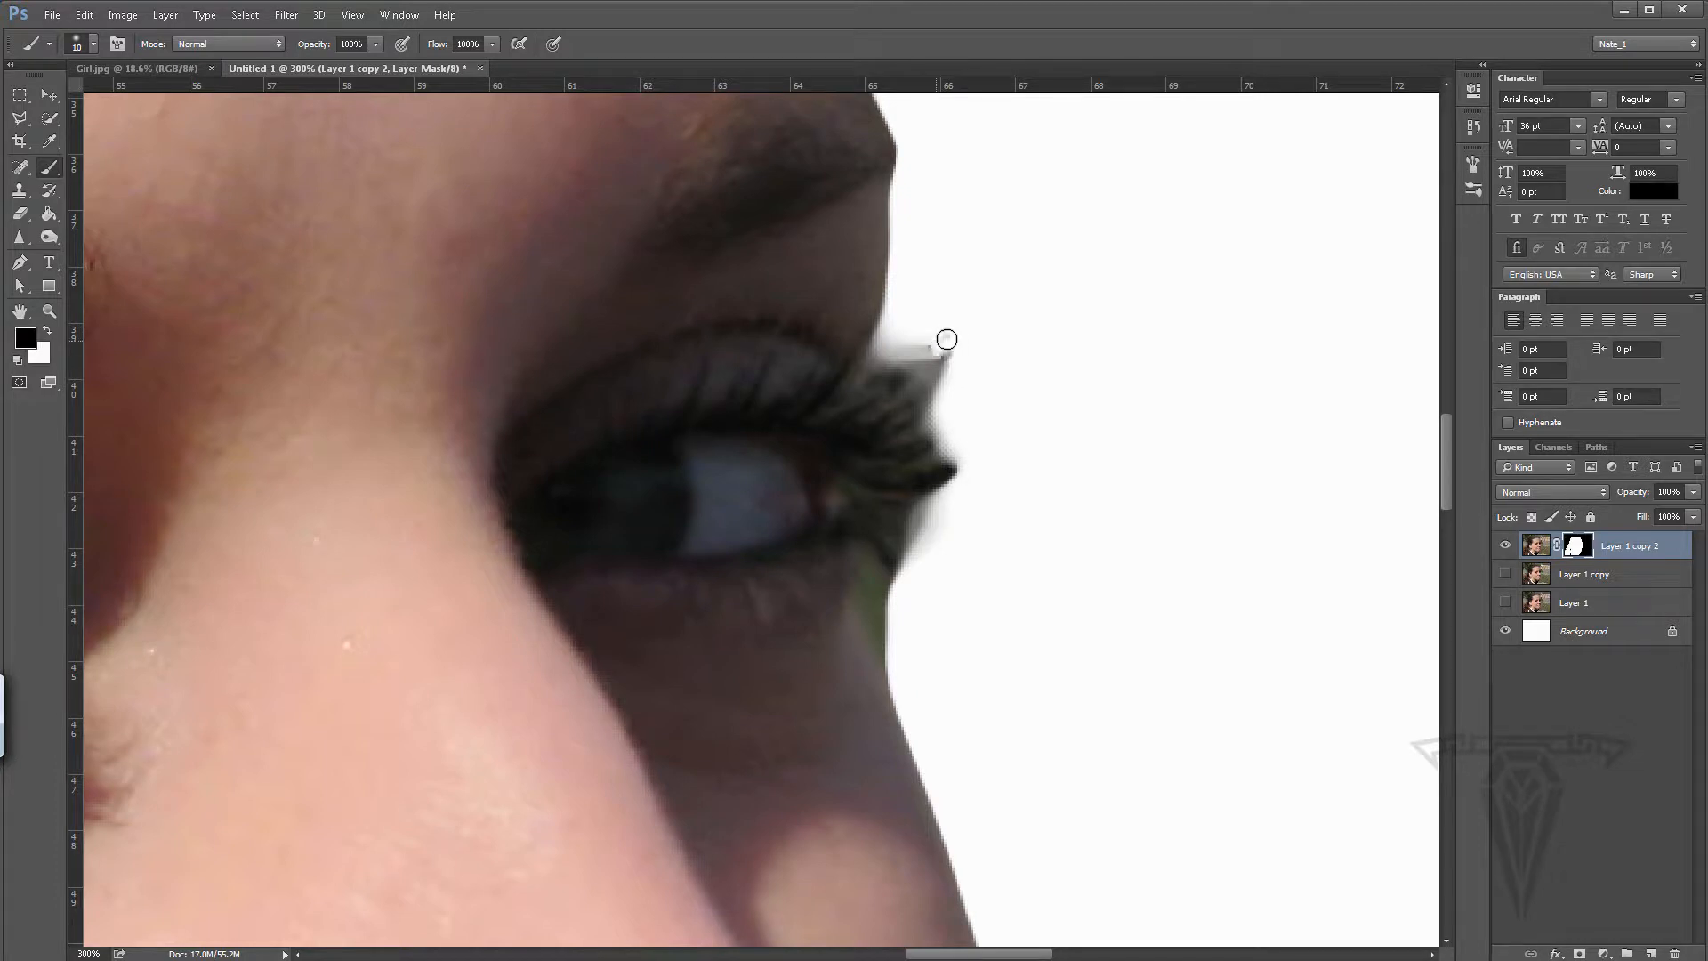
{"action": "left_click_drag", "start_coordinate": [913, 352], "coordinate": [938, 328]}
{"action": "mouse_move", "coordinate": [852, 381]}
{"action": "left_mouse_down"}
{"action": "mouse_move", "coordinate": [904, 349]}
{"action": "mouse_move", "coordinate": [880, 360]}
{"action": "mouse_move", "coordinate": [938, 385]}
{"action": "left_mouse_up"}
{"action": "mouse_move", "coordinate": [902, 540]}
{"action": "left_mouse_down"}
{"action": "mouse_move", "coordinate": [862, 592]}
{"action": "mouse_move", "coordinate": [878, 626]}
{"action": "mouse_move", "coordinate": [869, 567]}
{"action": "mouse_move", "coordinate": [910, 558]}
{"action": "mouse_move", "coordinate": [912, 509]}
{"action": "mouse_move", "coordinate": [969, 480]}
{"action": "mouse_move", "coordinate": [950, 404]}
{"action": "mouse_move", "coordinate": [861, 381]}
{"action": "mouse_move", "coordinate": [954, 410]}
{"action": "mouse_move", "coordinate": [928, 441]}
{"action": "left_mouse_up"}
- Shrink the brush to 1 px and paint fine white strokes on the mask to form the far eye's outer lashes
{"action": "key", "text": "x"}
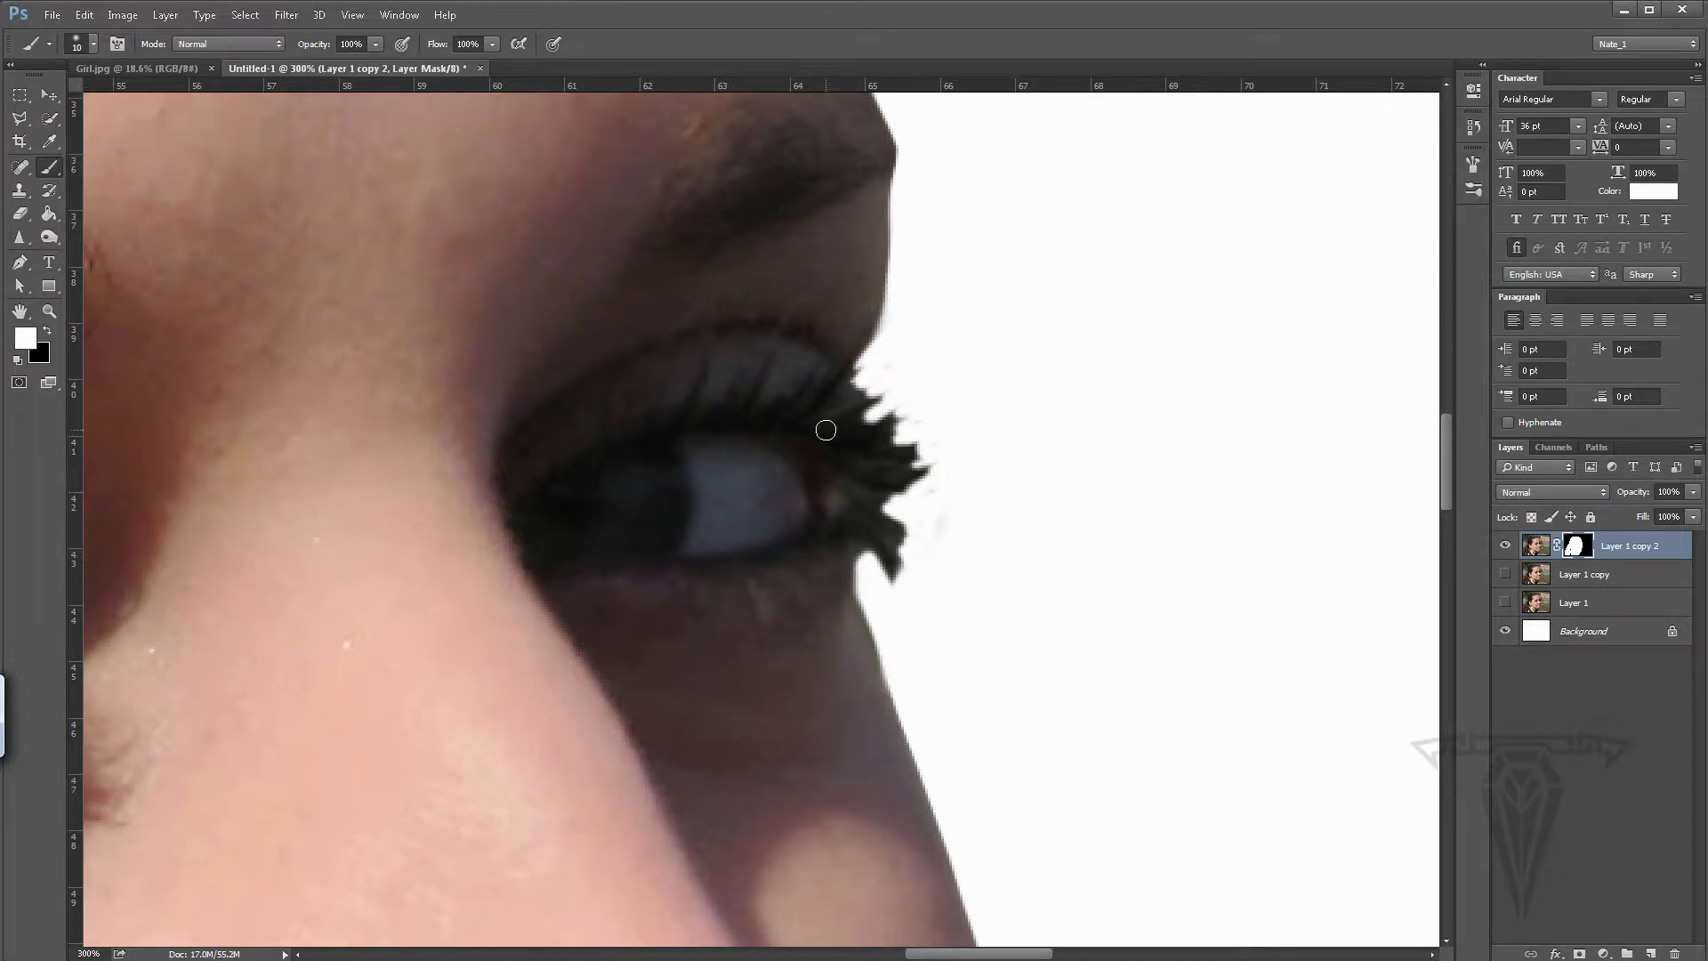
{"action": "key", "text": "bracketleft"}
{"action": "key", "text": "bracketleft"}
{"action": "key", "text": "bracketleft"}
{"action": "key", "text": "bracketleft"}
{"action": "key", "text": "bracketleft"}
{"action": "key", "text": "bracketleft"}
{"action": "key", "text": "bracketleft"}
{"action": "key", "text": "bracketleft"}
{"action": "mouse_move", "coordinate": [864, 394]}
{"action": "left_mouse_down"}
{"action": "mouse_move", "coordinate": [900, 372]}
{"action": "mouse_move", "coordinate": [931, 397]}
{"action": "left_mouse_up"}
{"action": "key", "text": "bracketleft"}
{"action": "mouse_move", "coordinate": [911, 473]}
{"action": "left_mouse_down"}
{"action": "mouse_move", "coordinate": [957, 450]}
{"action": "mouse_move", "coordinate": [936, 482]}
{"action": "left_mouse_up"}
{"action": "left_click_drag", "start_coordinate": [889, 496], "coordinate": [950, 486]}
- Paint 1 px black strokes on the mask to separate the far eye's outer lashes and check the result at 100%
{"action": "key", "text": "x"}
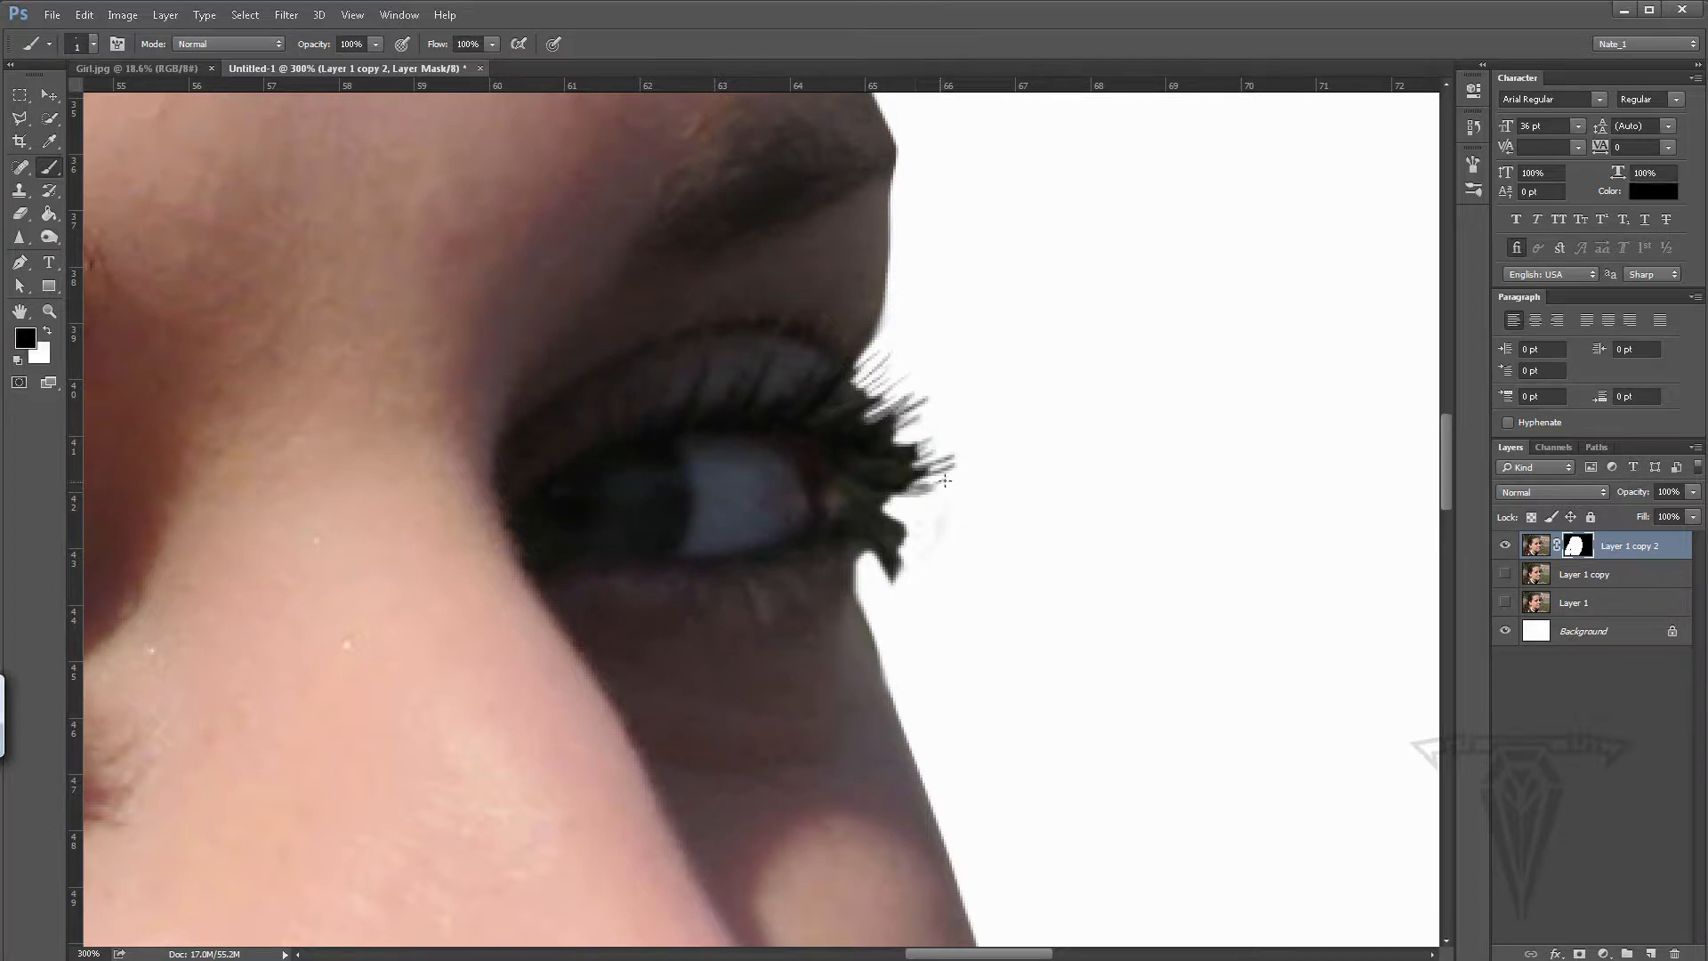
{"action": "left_click_drag", "start_coordinate": [921, 465], "coordinate": [866, 468]}
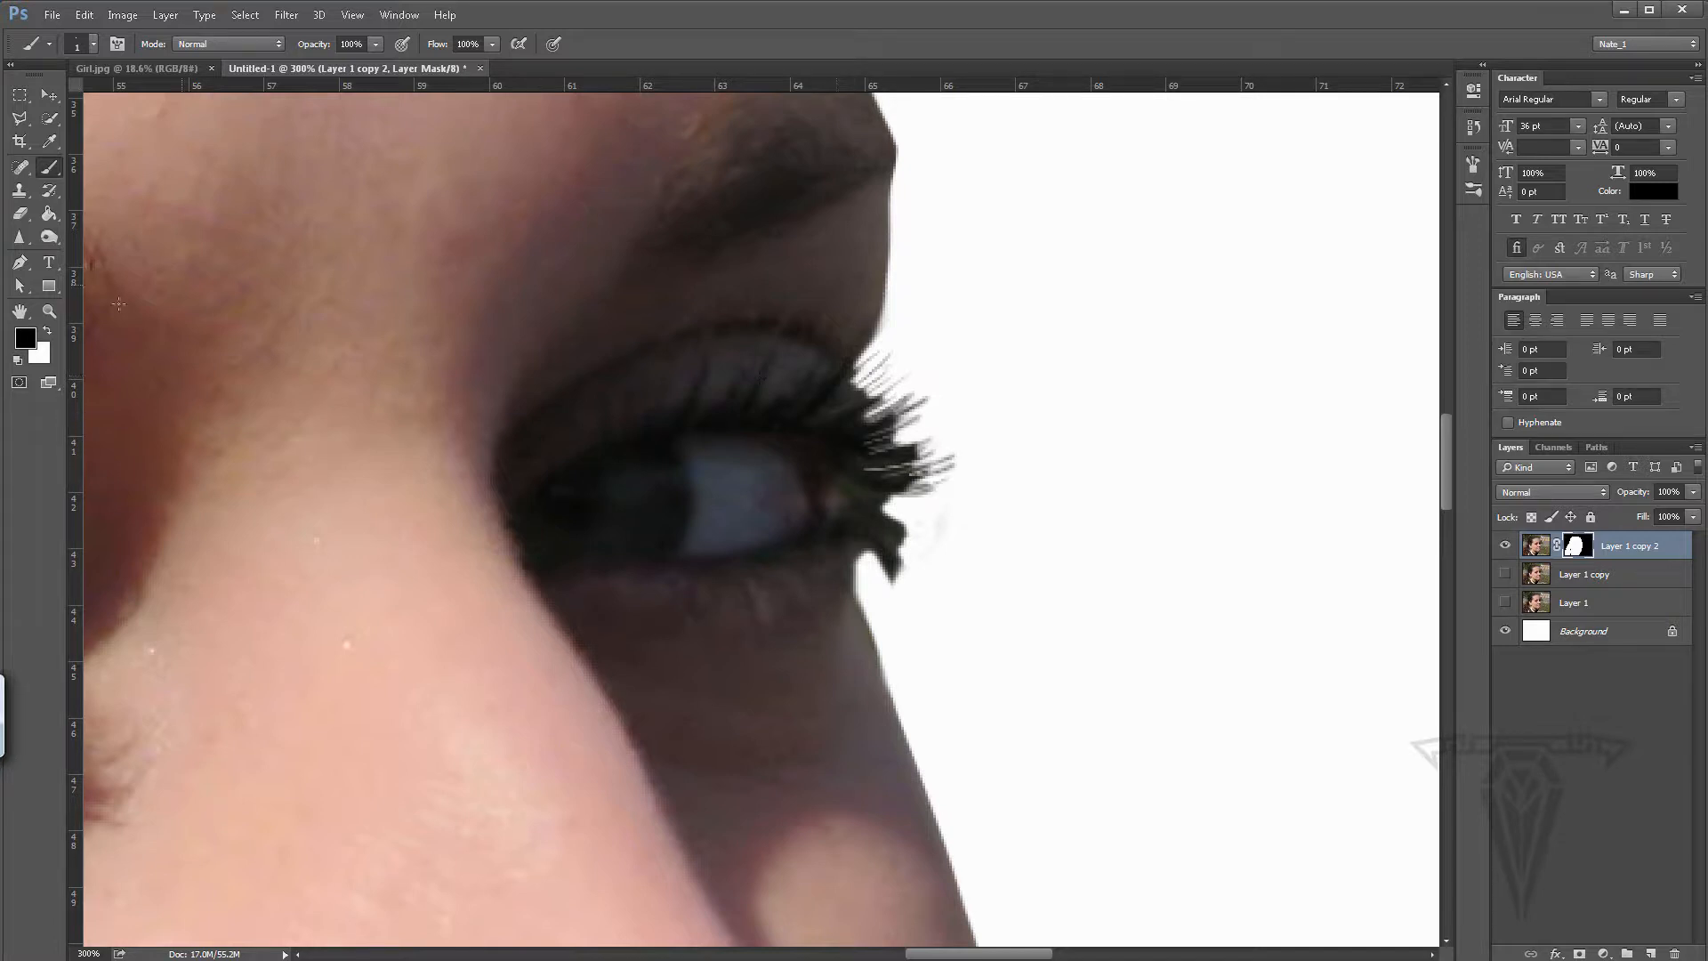
{"action": "double_click", "coordinate": [48, 311]}
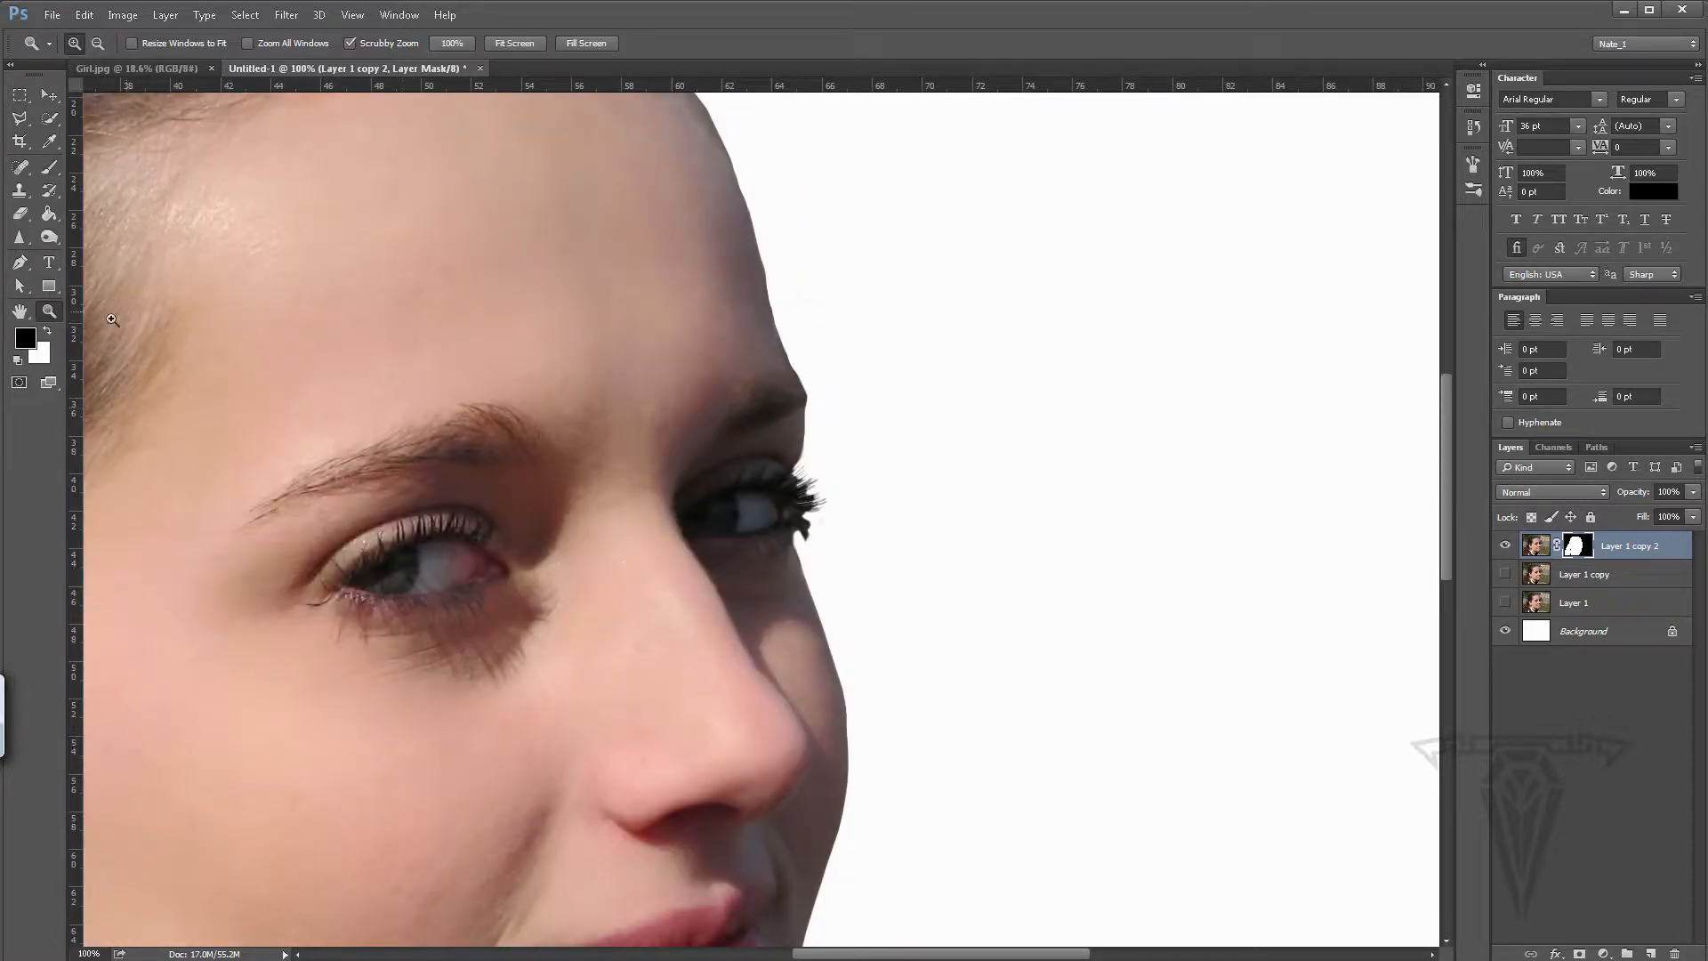
{"action": "left_click", "coordinate": [820, 524]}
{"action": "left_click", "coordinate": [816, 523]}
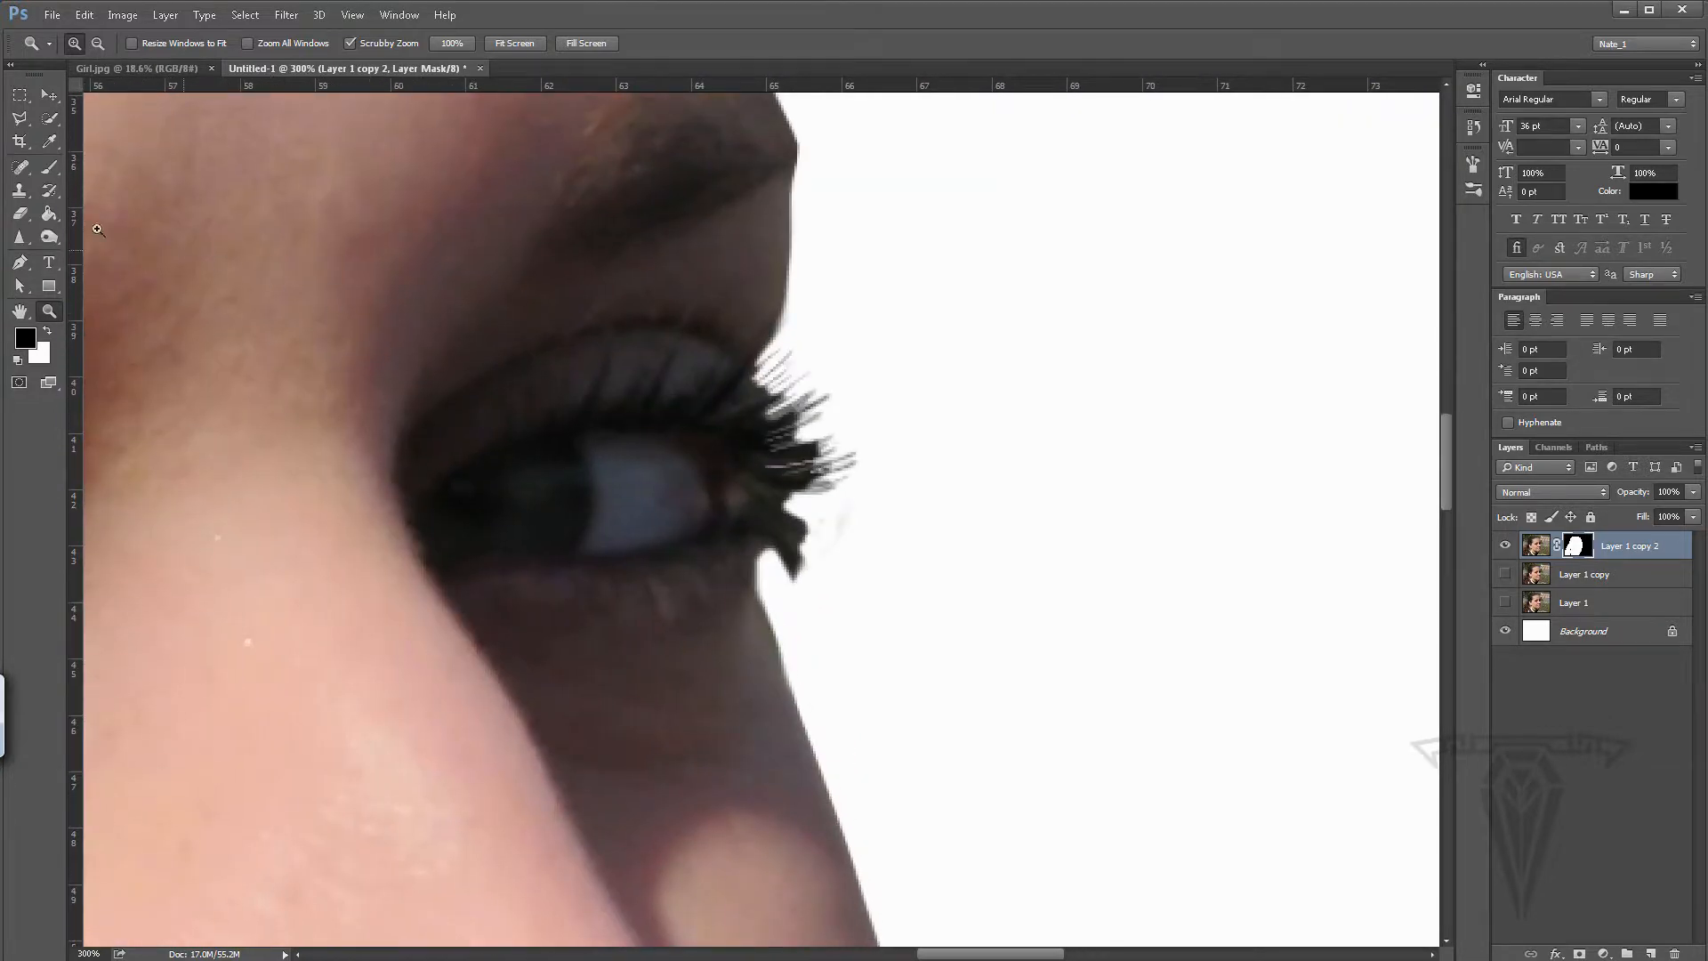
- Enlarge the brush to 20 px, mask out the far eye's protruding lashes with black, and switch the painting colour to white
{"action": "left_click", "coordinate": [49, 167]}
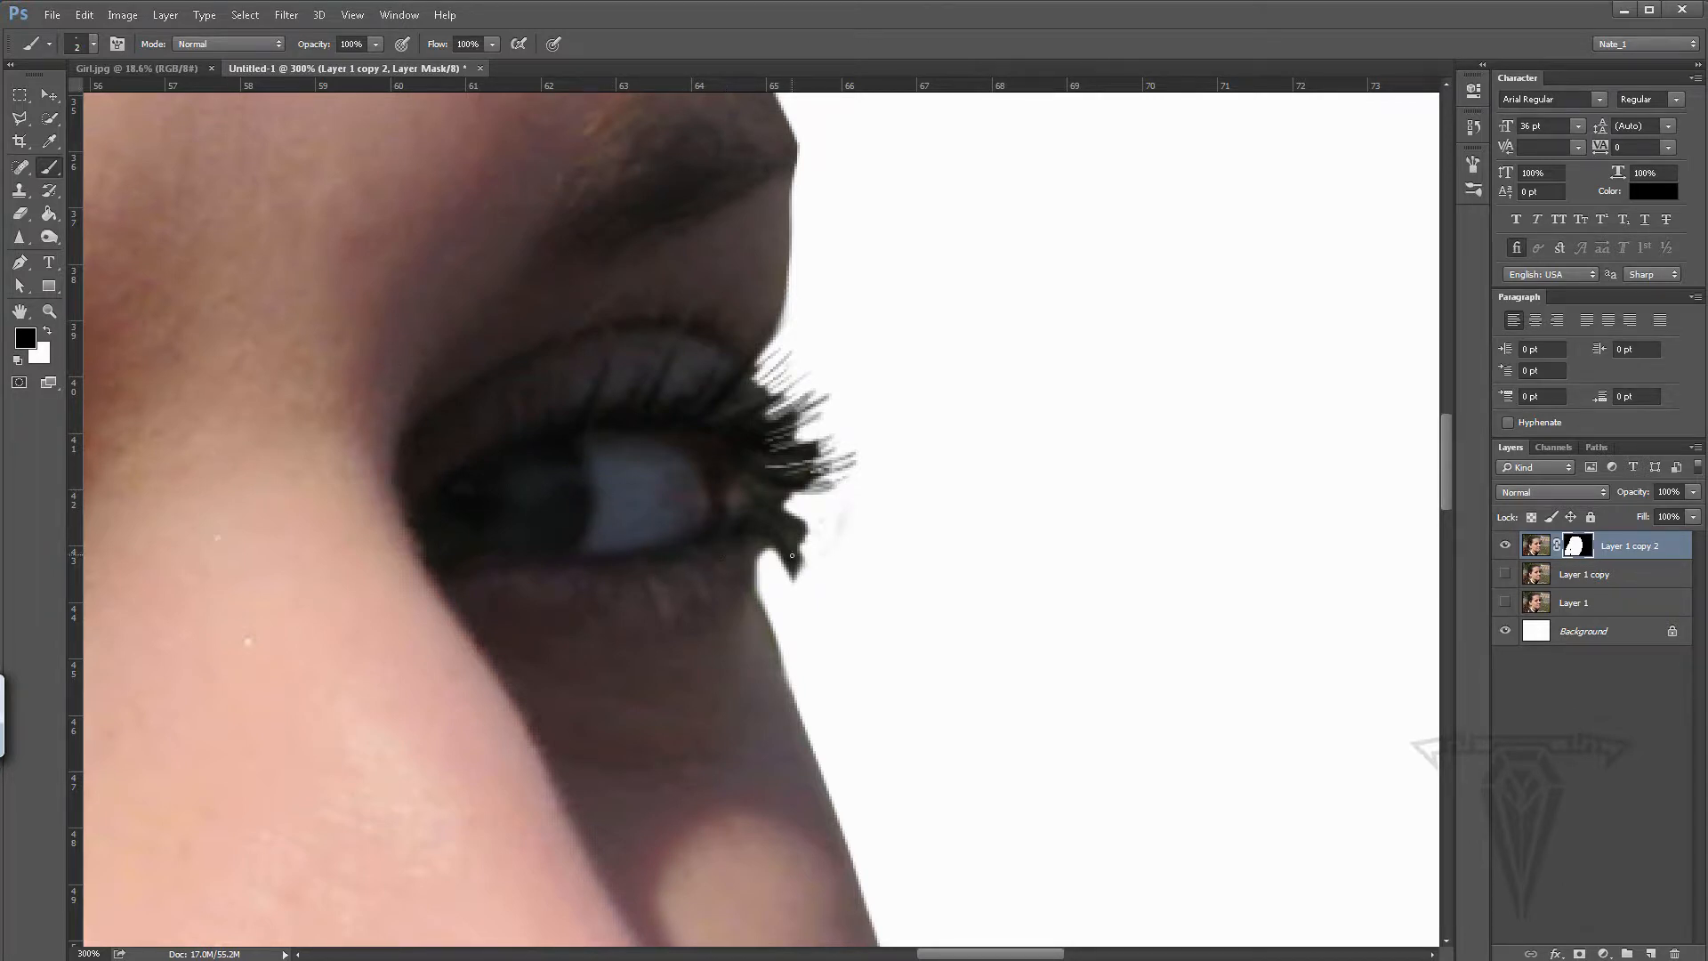
{"action": "key", "text": "bracketright"}
{"action": "key", "text": "bracketright"}
{"action": "key", "text": "bracketright"}
{"action": "key", "text": "bracketright"}
{"action": "key", "text": "bracketright"}
{"action": "key", "text": "bracketright"}
{"action": "key", "text": "bracketright"}
{"action": "key", "text": "bracketright"}
{"action": "key", "text": "bracketright"}
{"action": "mouse_move", "coordinate": [801, 498]}
{"action": "left_mouse_down"}
{"action": "mouse_move", "coordinate": [777, 555]}
{"action": "mouse_move", "coordinate": [803, 506]}
{"action": "mouse_move", "coordinate": [776, 374]}
{"action": "mouse_move", "coordinate": [814, 484]}
{"action": "mouse_move", "coordinate": [774, 512]}
{"action": "mouse_move", "coordinate": [761, 460]}
{"action": "mouse_move", "coordinate": [835, 435]}
{"action": "left_mouse_up"}
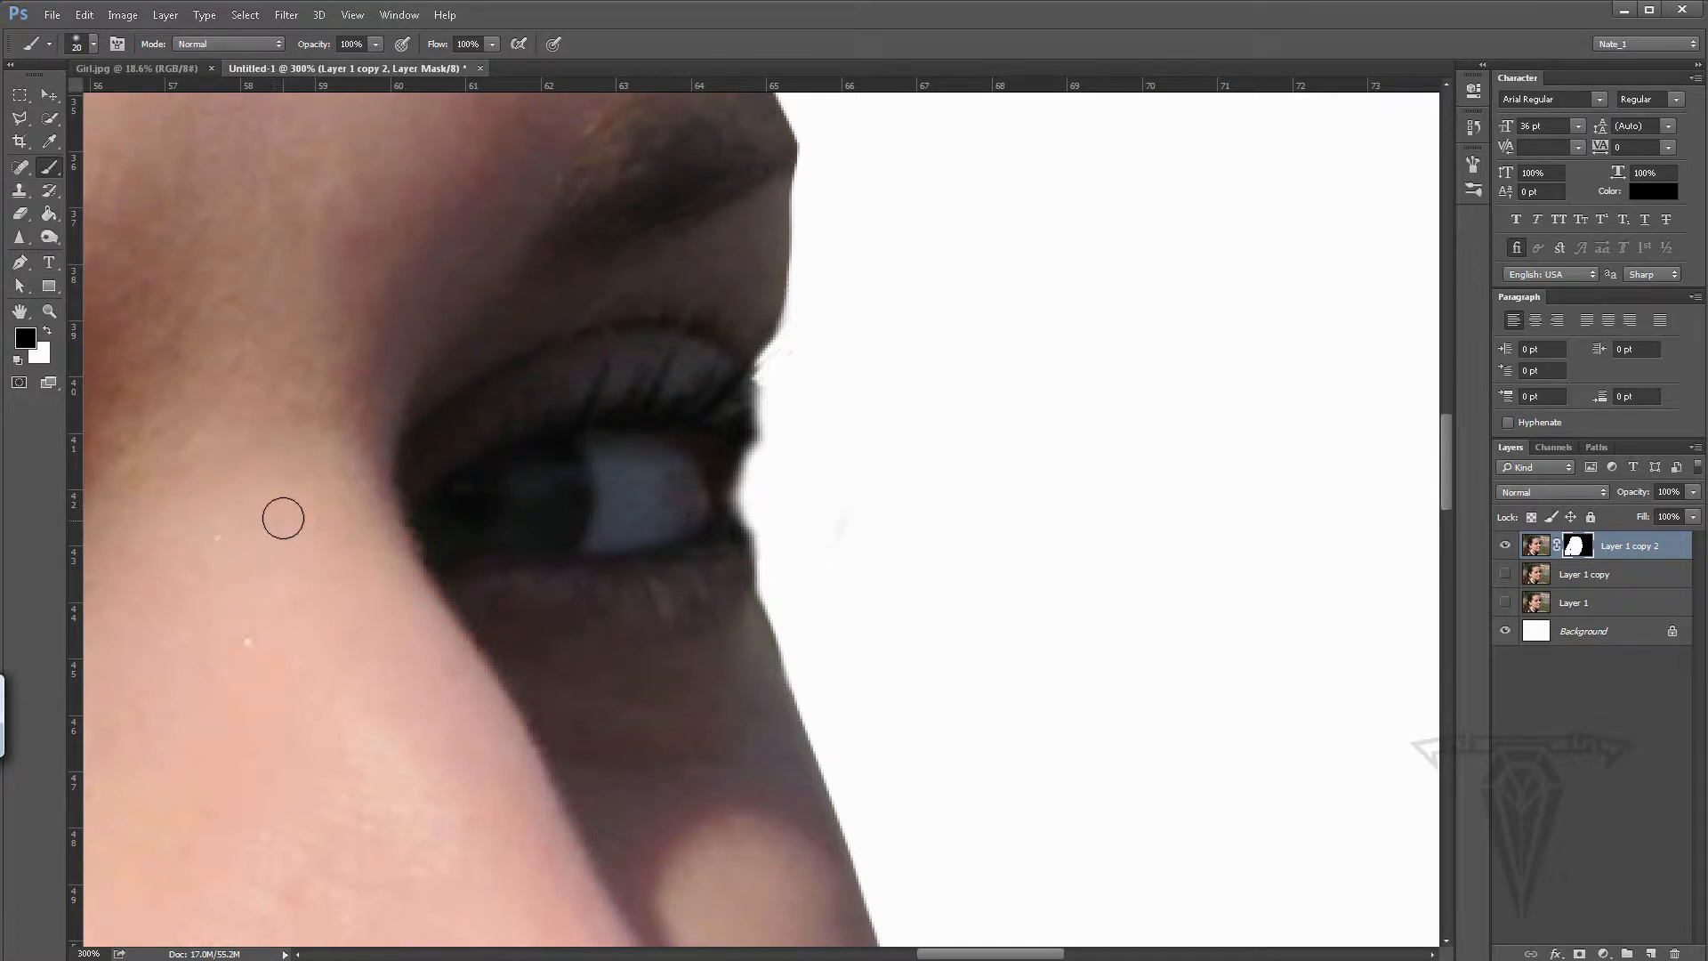
{"action": "key", "text": "x"}
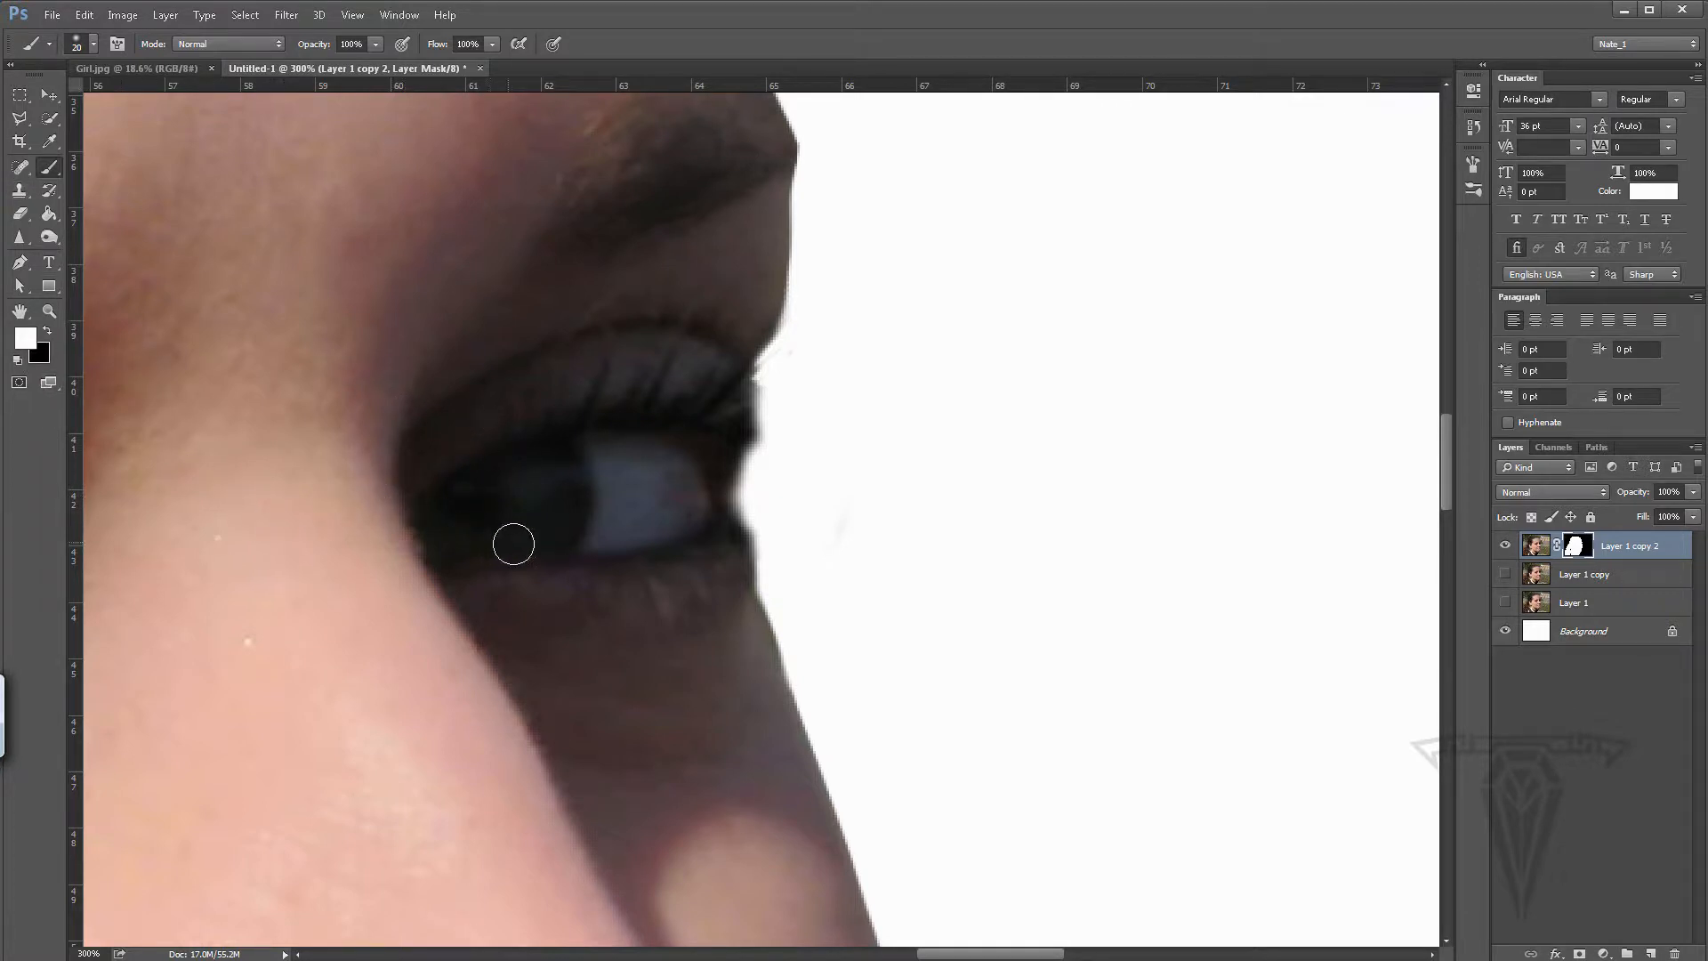
- Shrink the brush to 2 px and paint fine white strokes on the mask to form the far eye's upper outer lashes
{"action": "key", "text": "bracketright"}
{"action": "key", "text": "bracketleft"}
{"action": "key", "text": "bracketleft"}
{"action": "key", "text": "bracketleft"}
{"action": "key", "text": "bracketleft"}
{"action": "left_click_drag", "start_coordinate": [714, 429], "coordinate": [797, 390]}
{"action": "left_click_drag", "start_coordinate": [715, 443], "coordinate": [811, 425]}
{"action": "mouse_move", "coordinate": [713, 418]}
{"action": "left_mouse_down"}
{"action": "mouse_move", "coordinate": [792, 383]}
{"action": "mouse_move", "coordinate": [796, 411]}
{"action": "left_mouse_up"}
{"action": "mouse_move", "coordinate": [714, 446]}
{"action": "left_mouse_down"}
{"action": "mouse_move", "coordinate": [806, 425]}
{"action": "mouse_move", "coordinate": [791, 382]}
{"action": "left_mouse_up"}
{"action": "left_click_drag", "start_coordinate": [714, 445], "coordinate": [788, 431]}
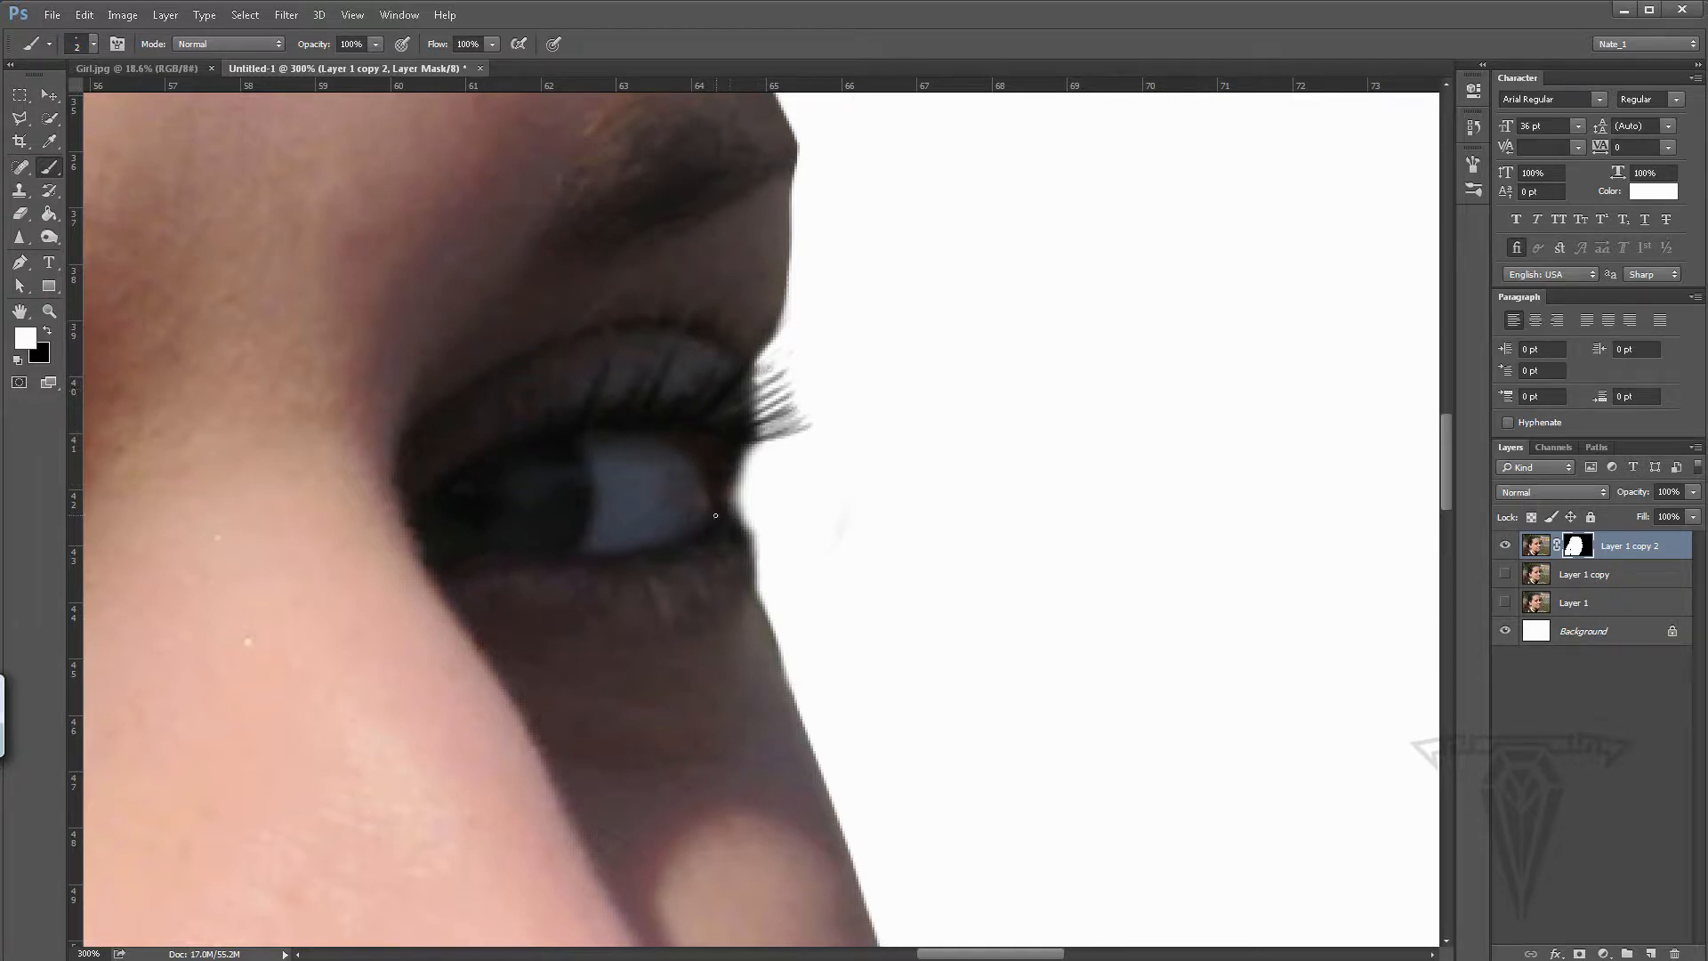
- Paint short white strokes on the mask to form the far eye's lower outer lashes and extend the upper row's lower edge
{"action": "left_click_drag", "start_coordinate": [739, 515], "coordinate": [779, 530]}
{"action": "mouse_move", "coordinate": [738, 523]}
{"action": "left_mouse_down"}
{"action": "mouse_move", "coordinate": [794, 546]}
{"action": "mouse_move", "coordinate": [772, 548]}
{"action": "left_mouse_up"}
{"action": "left_click_drag", "start_coordinate": [741, 524], "coordinate": [782, 538]}
{"action": "left_click_drag", "start_coordinate": [741, 518], "coordinate": [778, 510]}
{"action": "left_click_drag", "start_coordinate": [744, 452], "coordinate": [809, 433]}
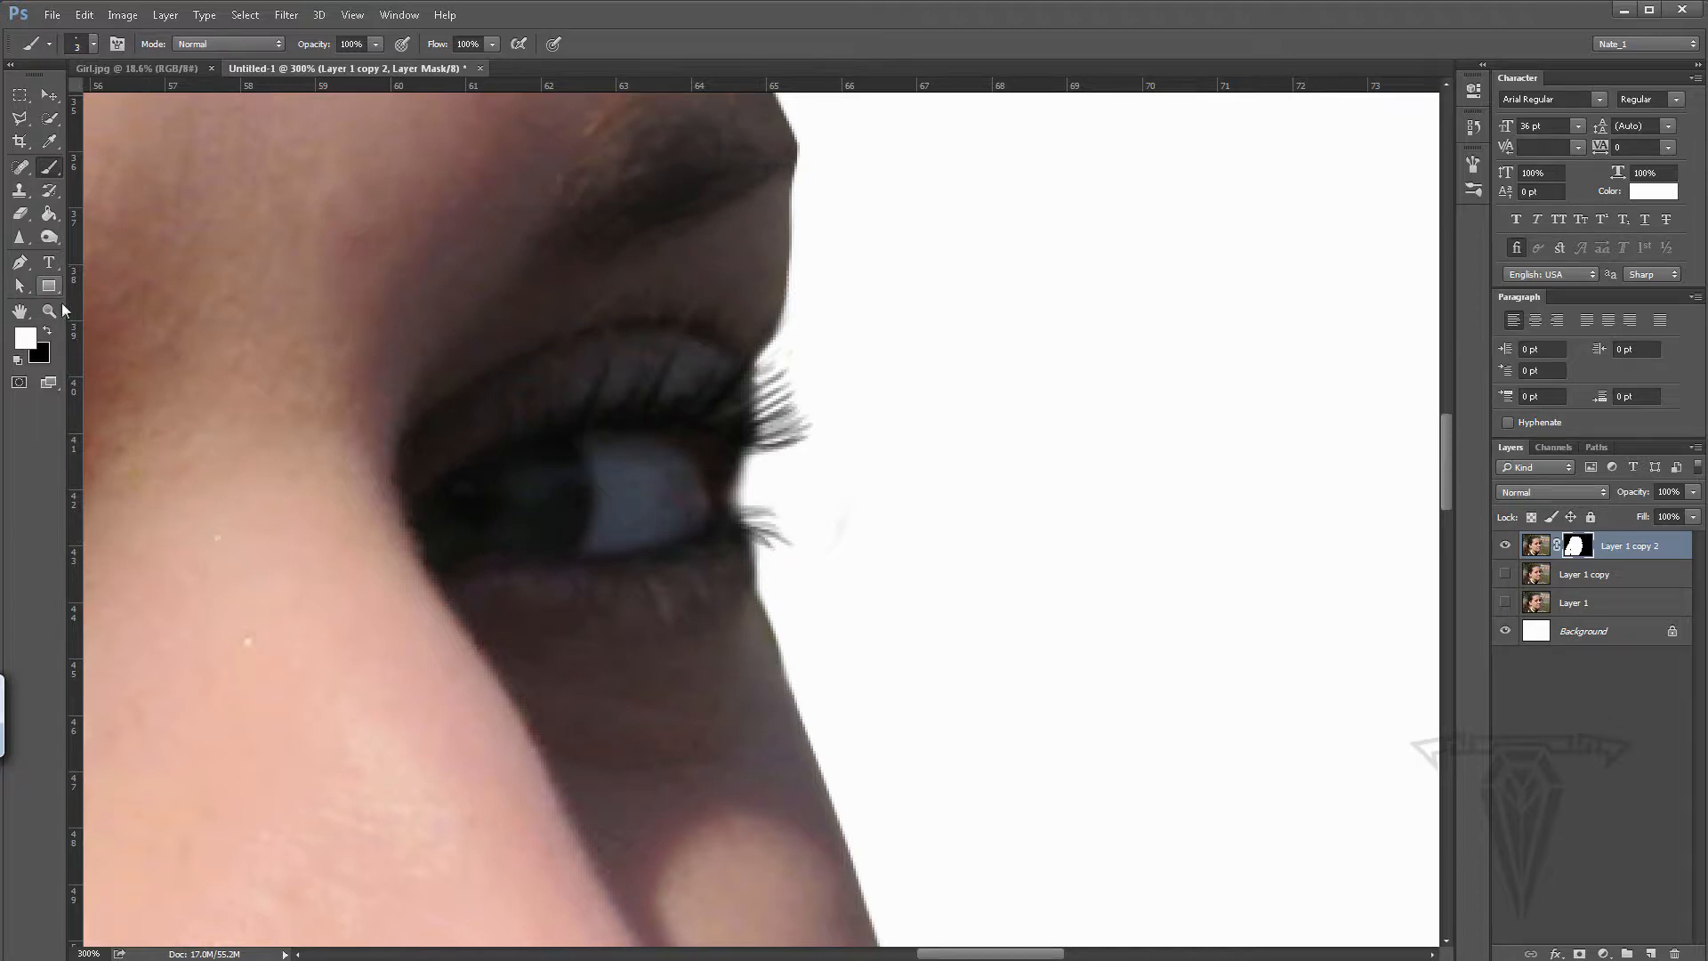
- Inspect the cutout and the repainted eyelashes with the whole image in view and at 100%
{"action": "double_click", "coordinate": [50, 311]}
{"action": "double_click", "coordinate": [20, 312]}
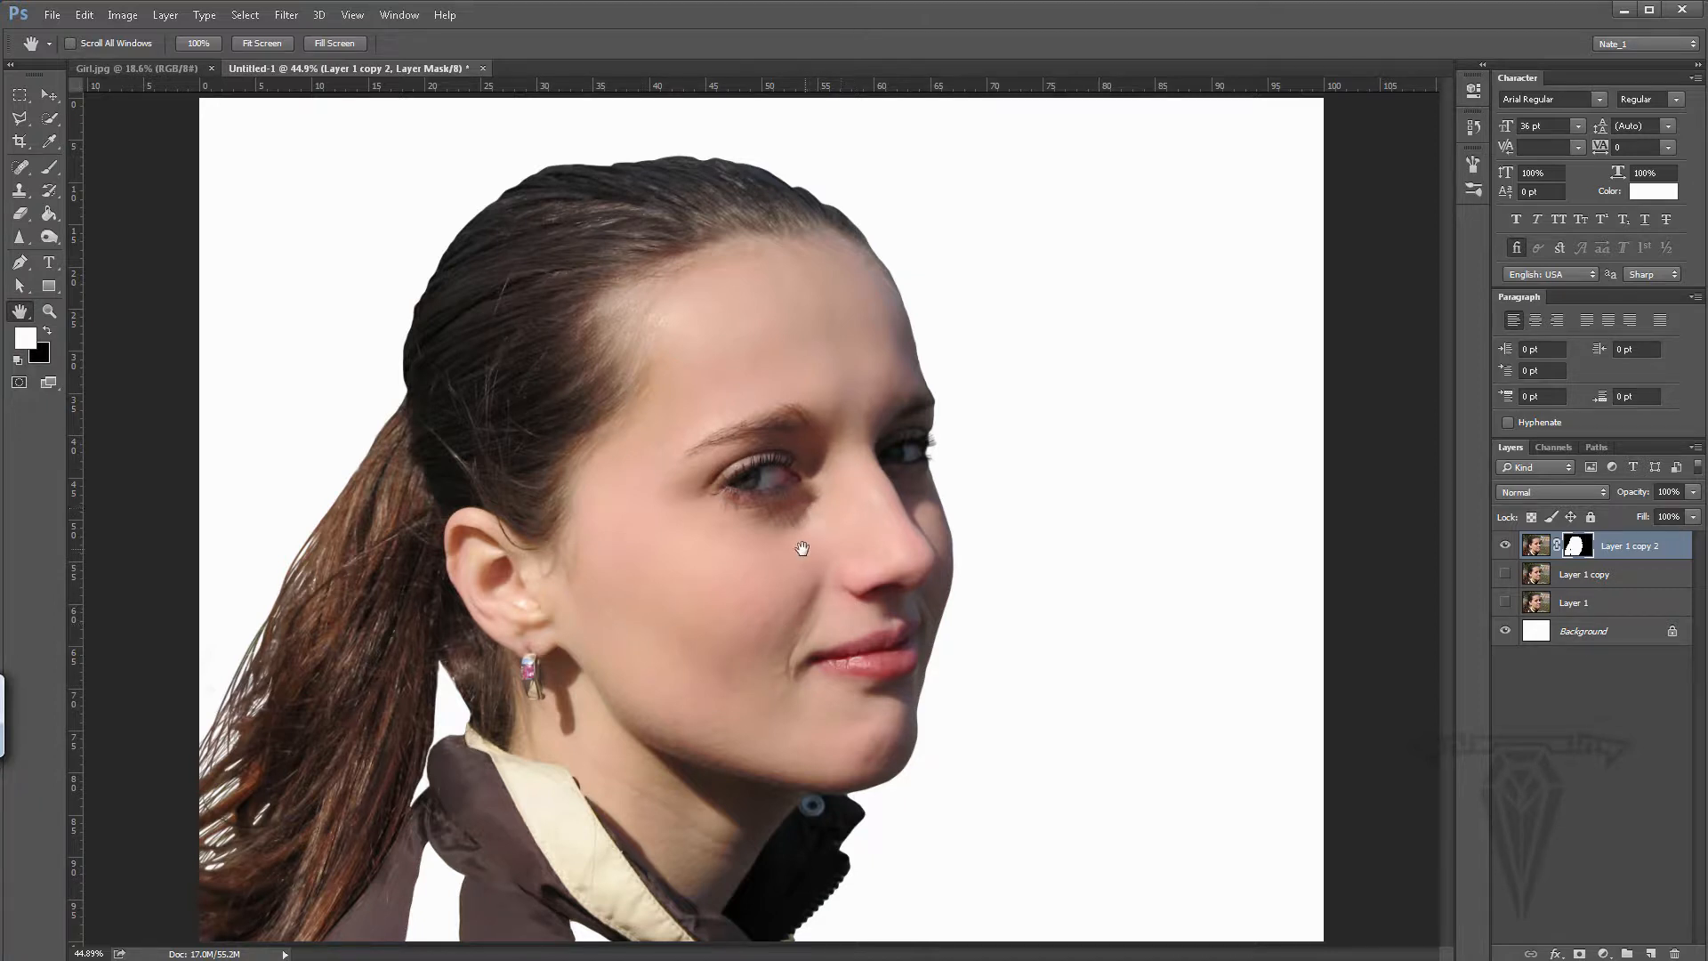
{"action": "left_click", "coordinate": [50, 309]}
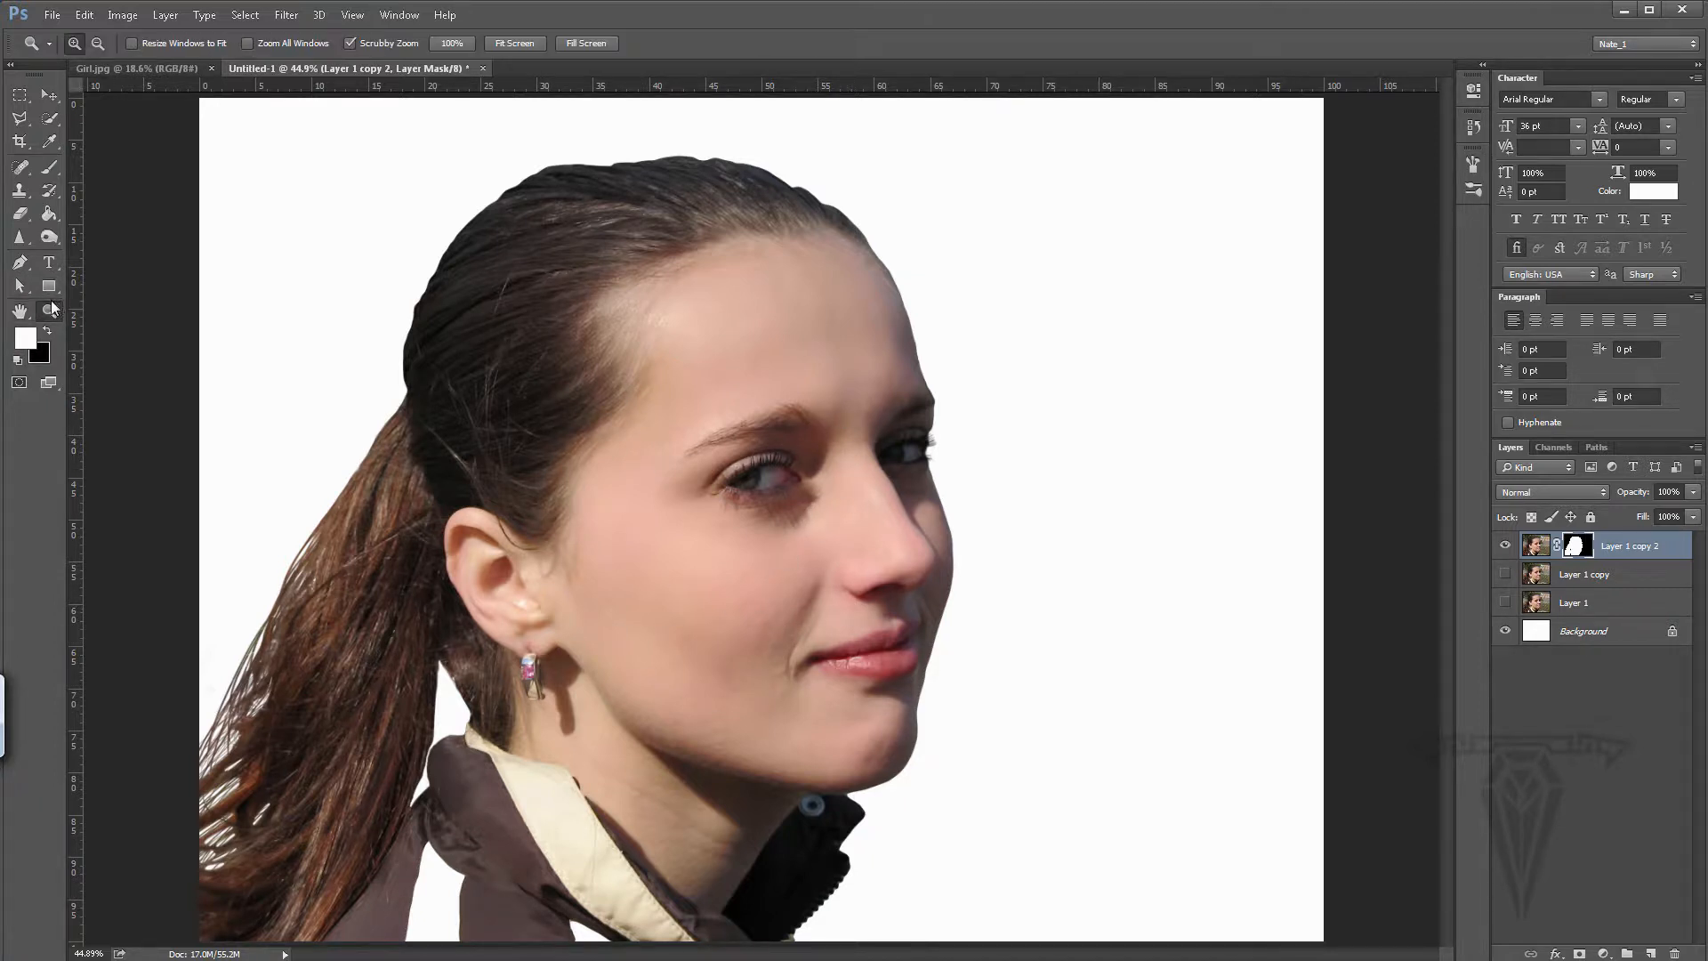
{"action": "left_click", "coordinate": [762, 593]}
{"action": "left_click", "coordinate": [774, 612]}
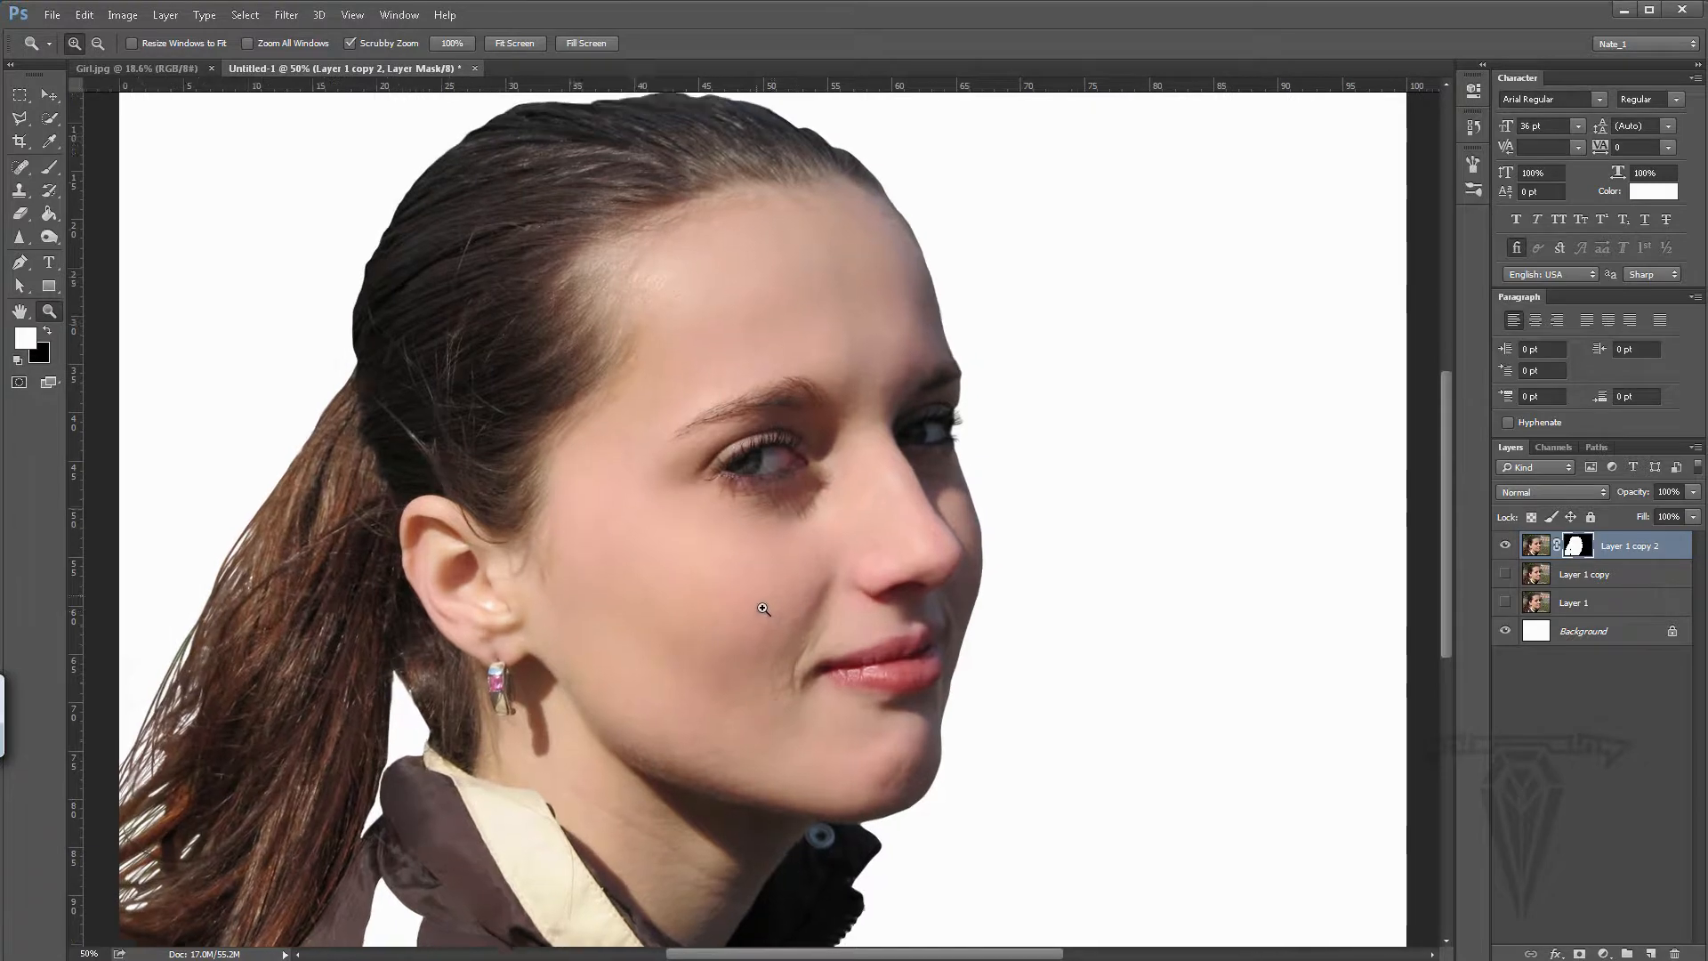
{"action": "left_click", "coordinate": [712, 630]}
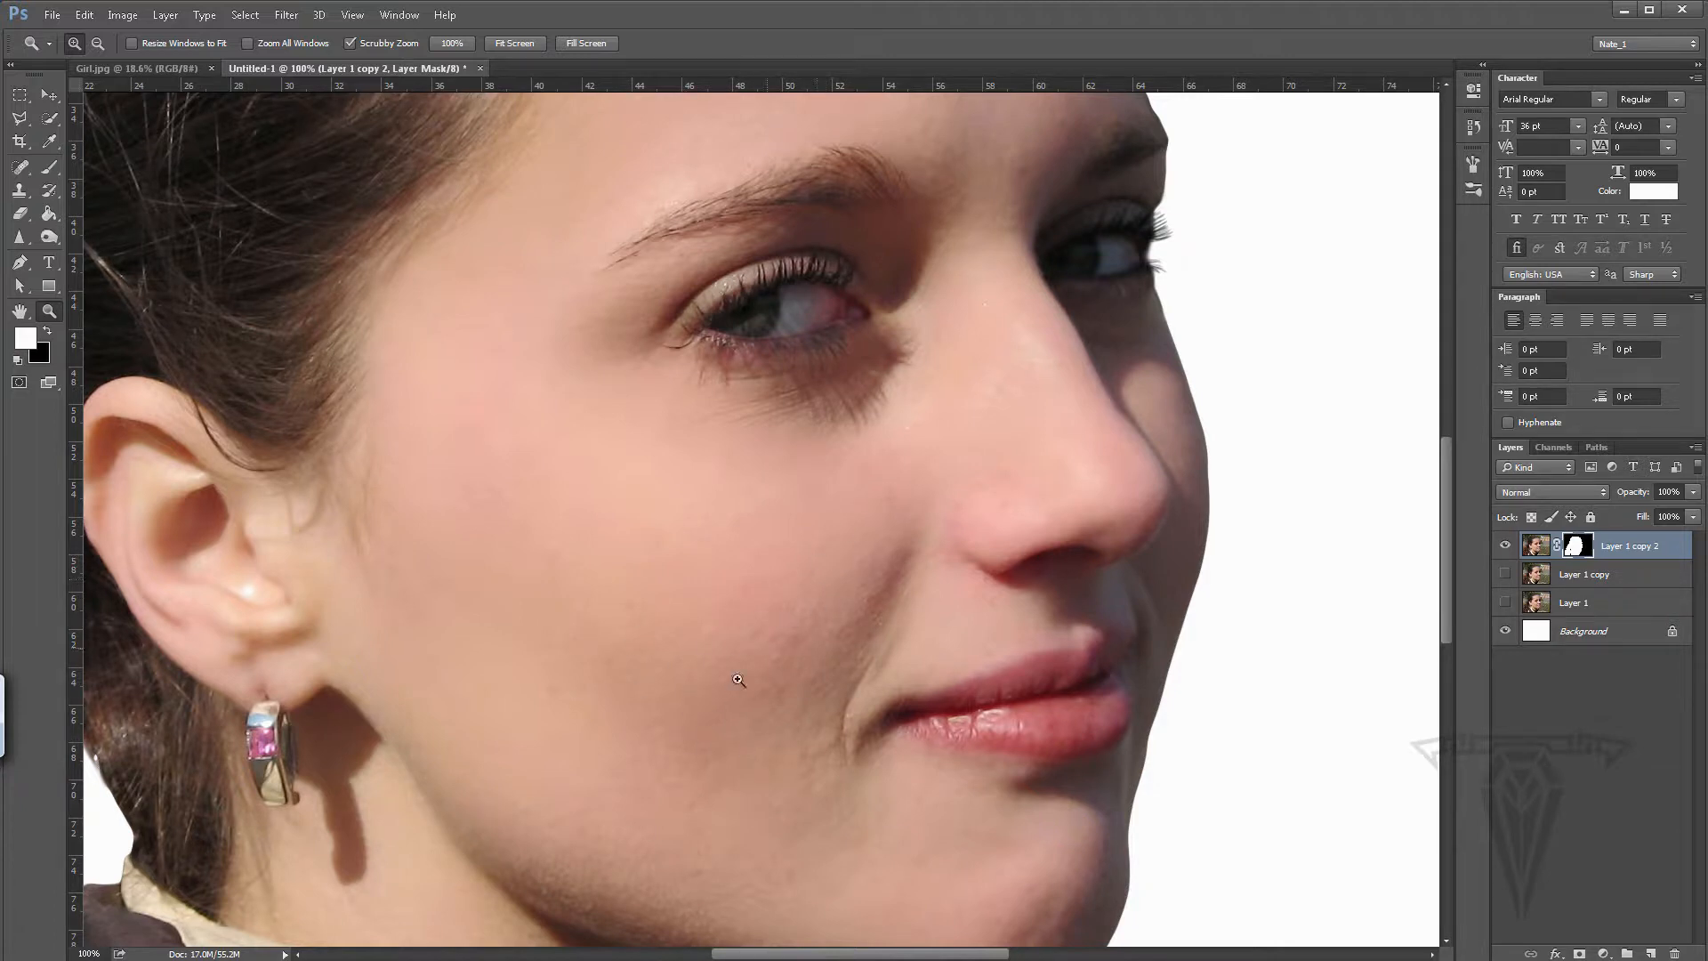
{"action": "left_click", "coordinate": [20, 312]}
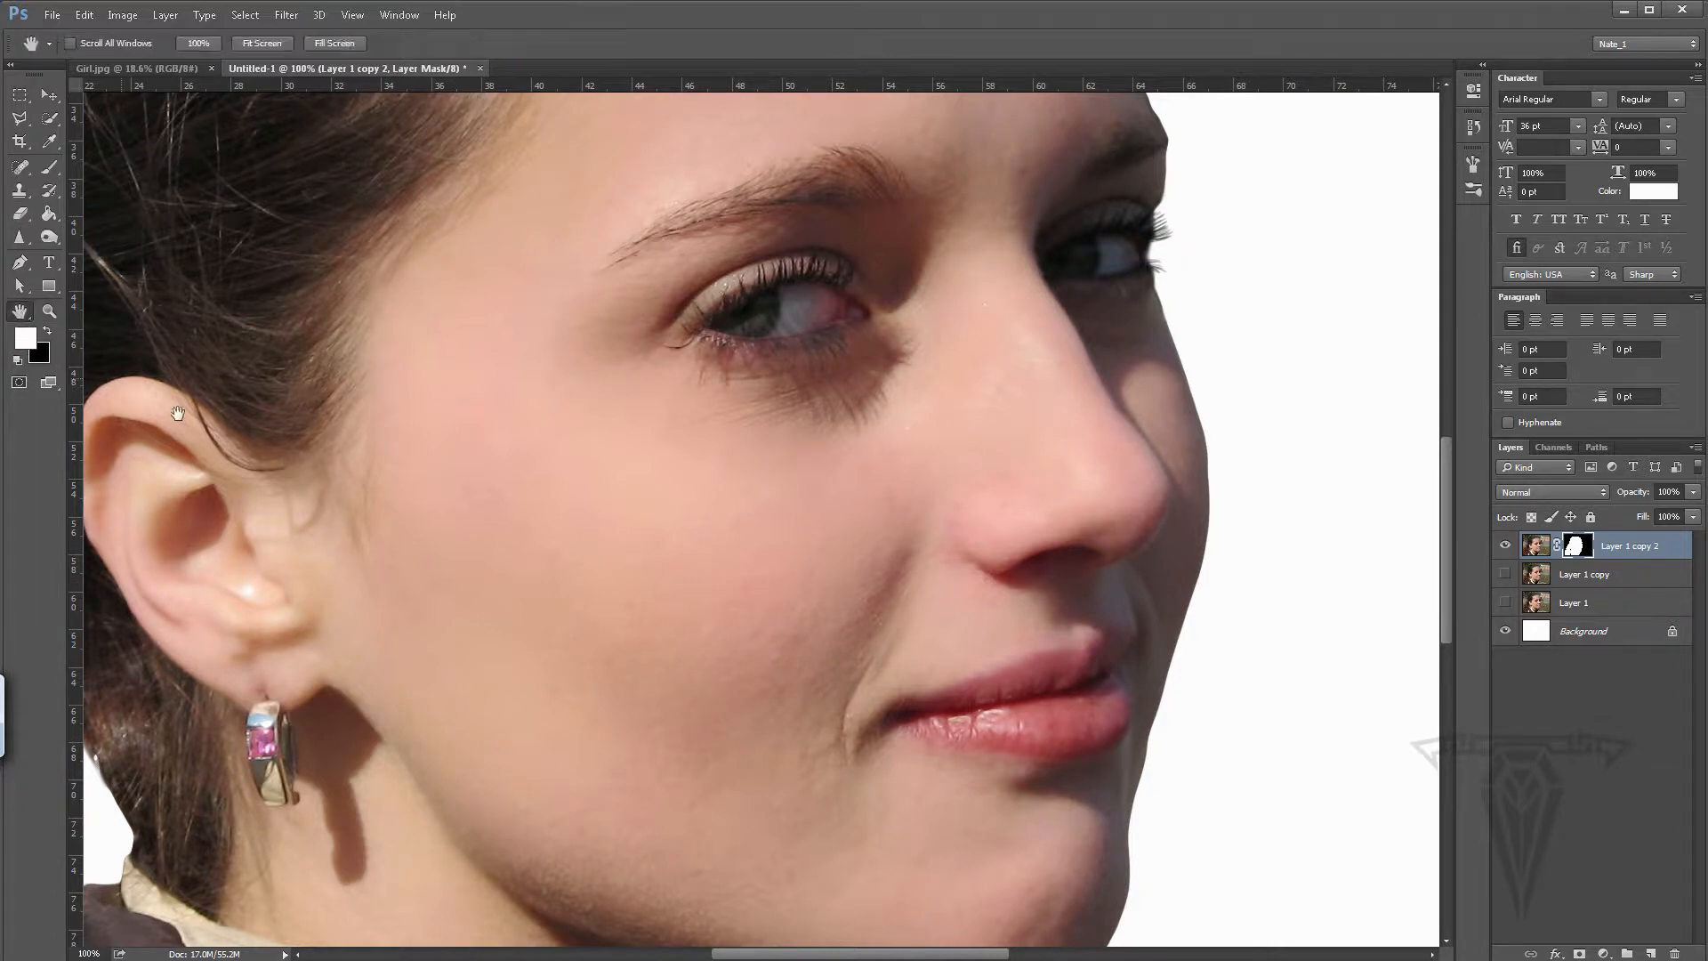
{"action": "double_click", "coordinate": [25, 313]}
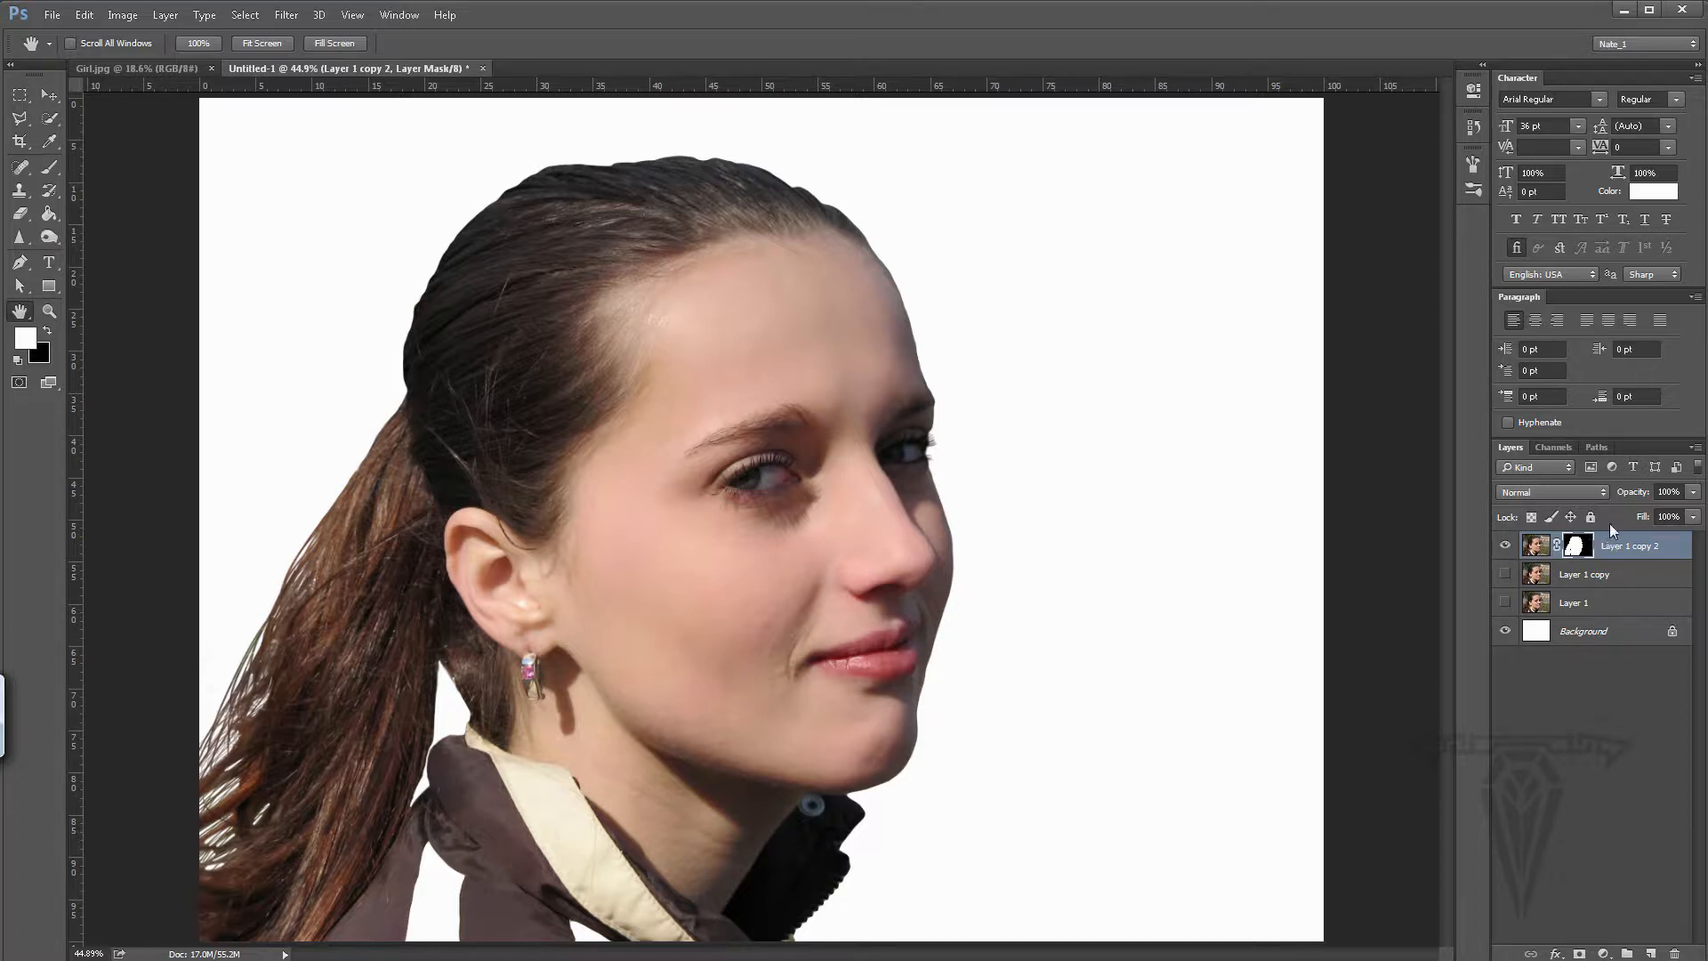
- Duplicate the masked layer Layer 1 copy 2, hide the original and convert the duplicate to a Smart Object
{"action": "left_click_drag", "start_coordinate": [1631, 559], "coordinate": [1650, 952]}
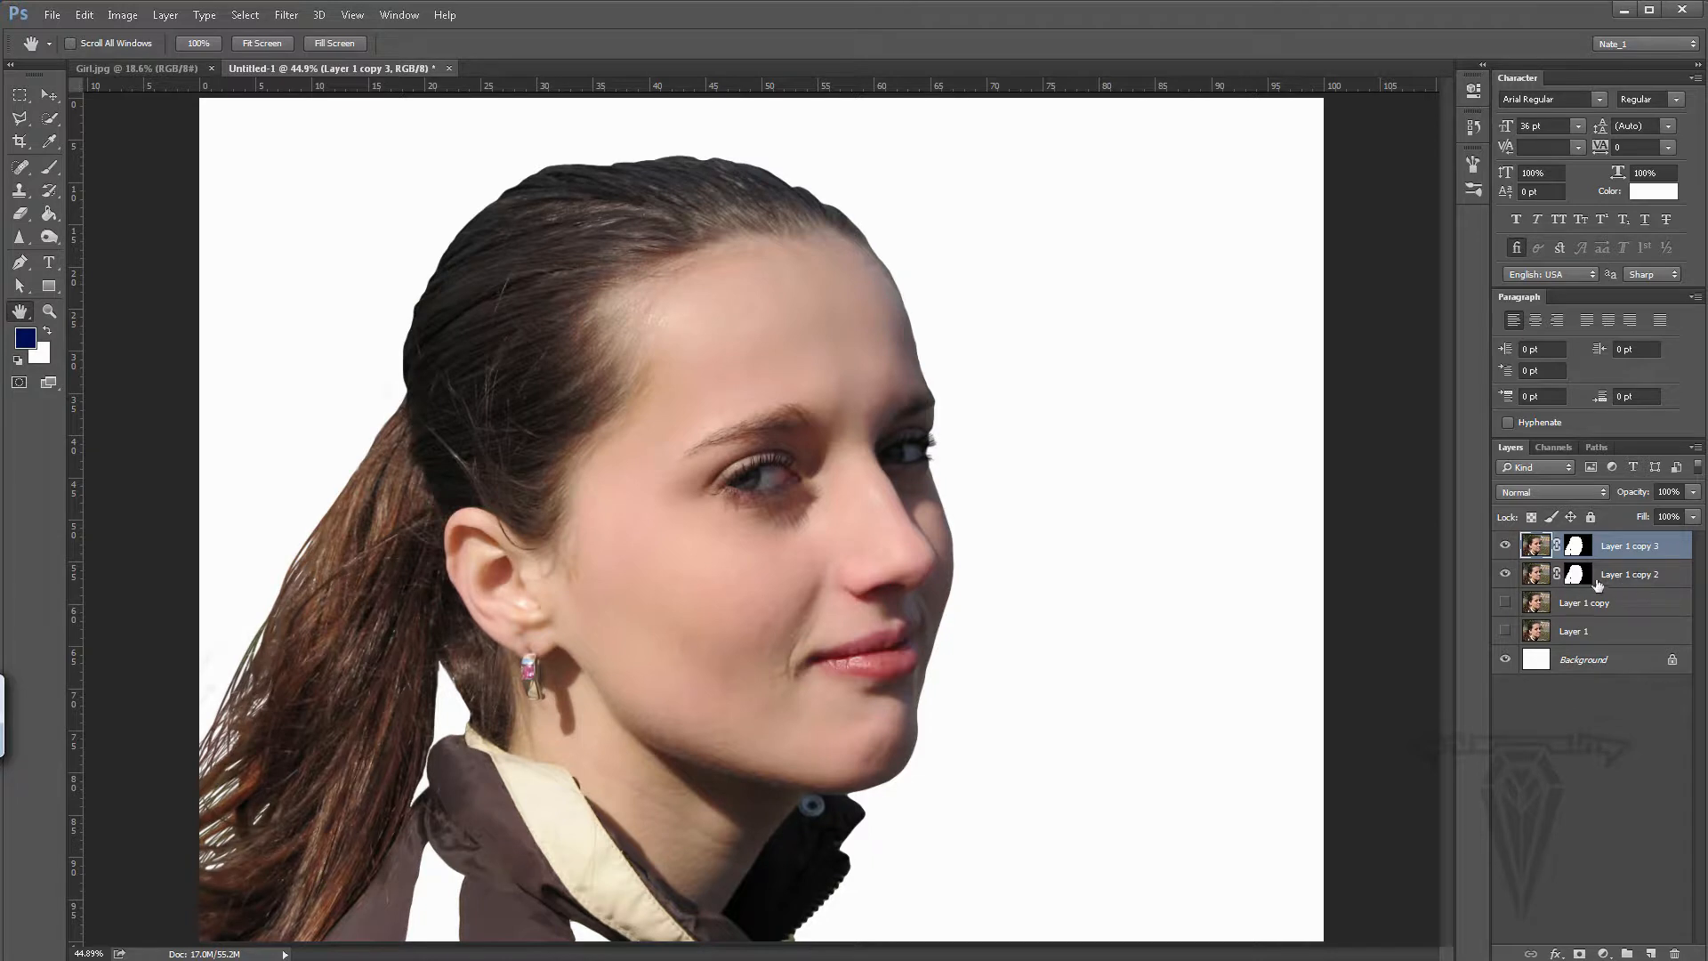
{"action": "left_click", "coordinate": [1504, 574]}
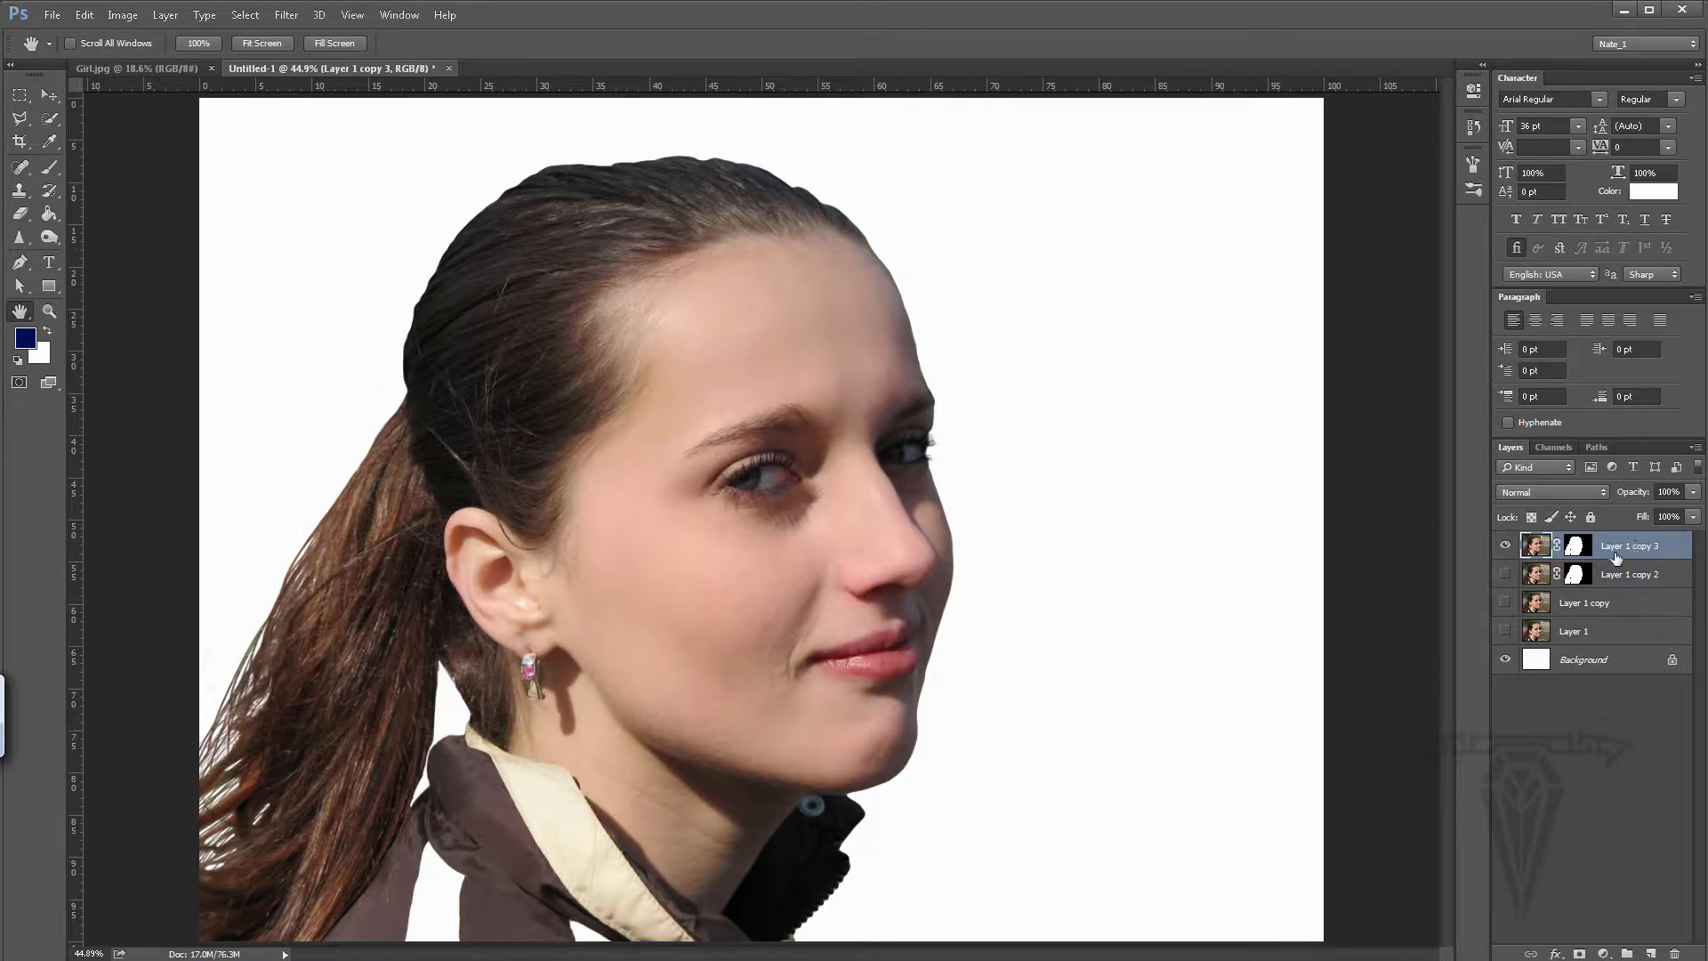
{"action": "right_click", "coordinate": [1621, 545]}
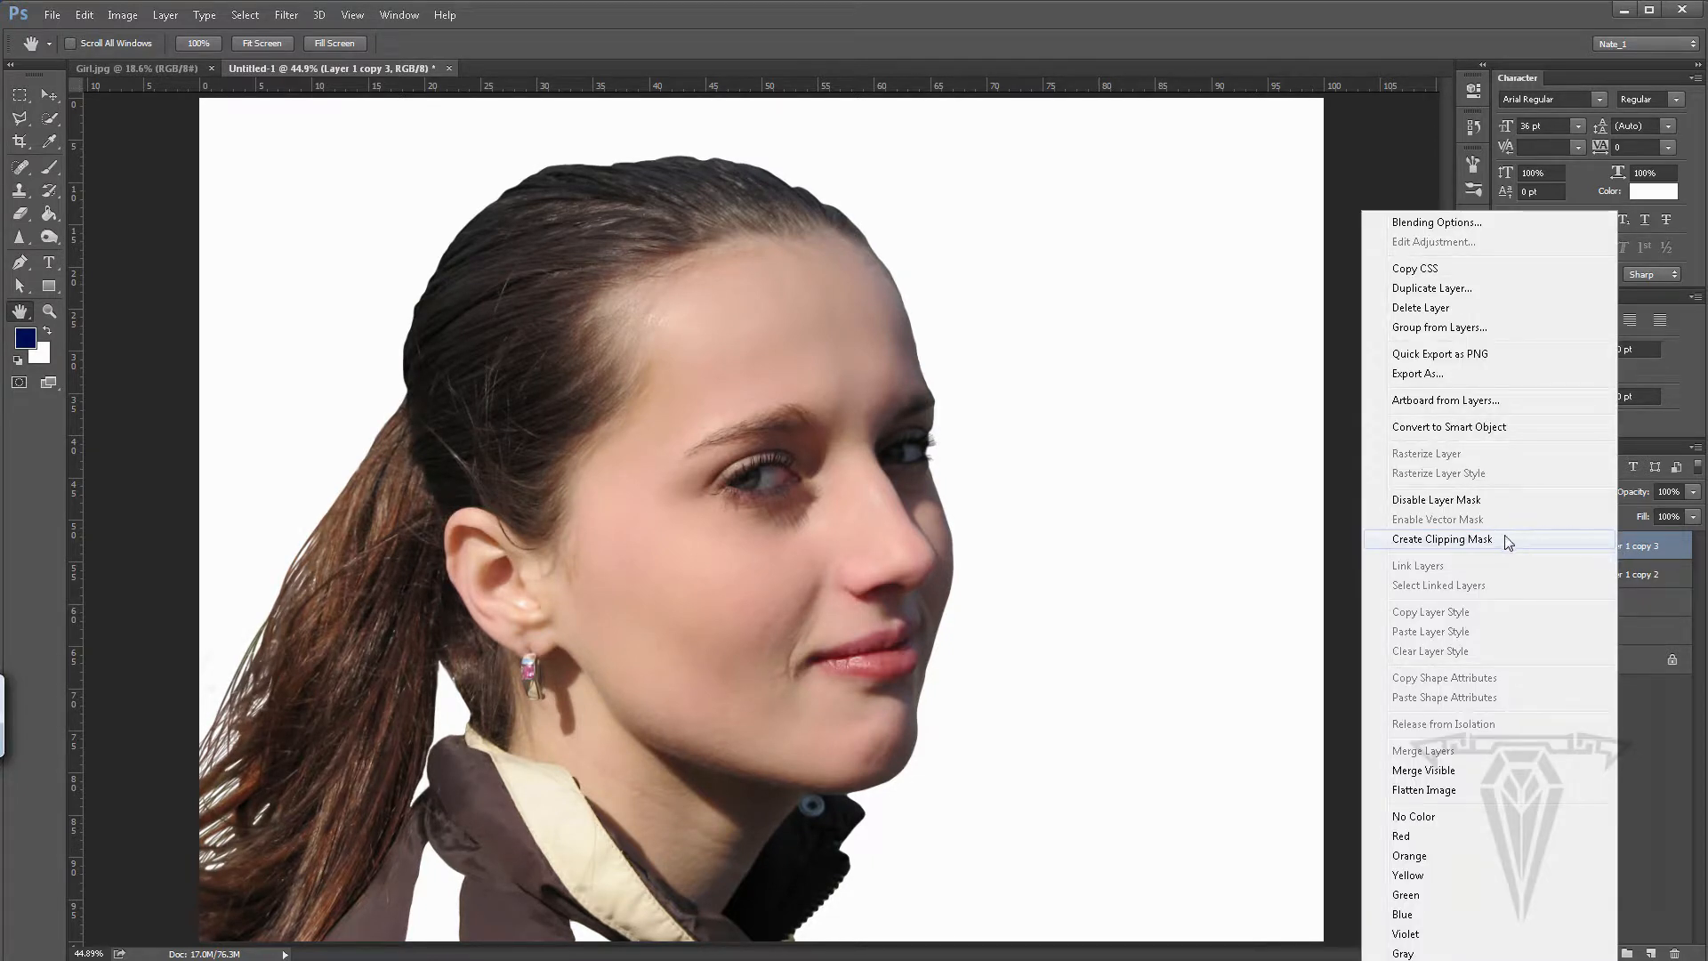
{"action": "left_click", "coordinate": [1445, 427]}
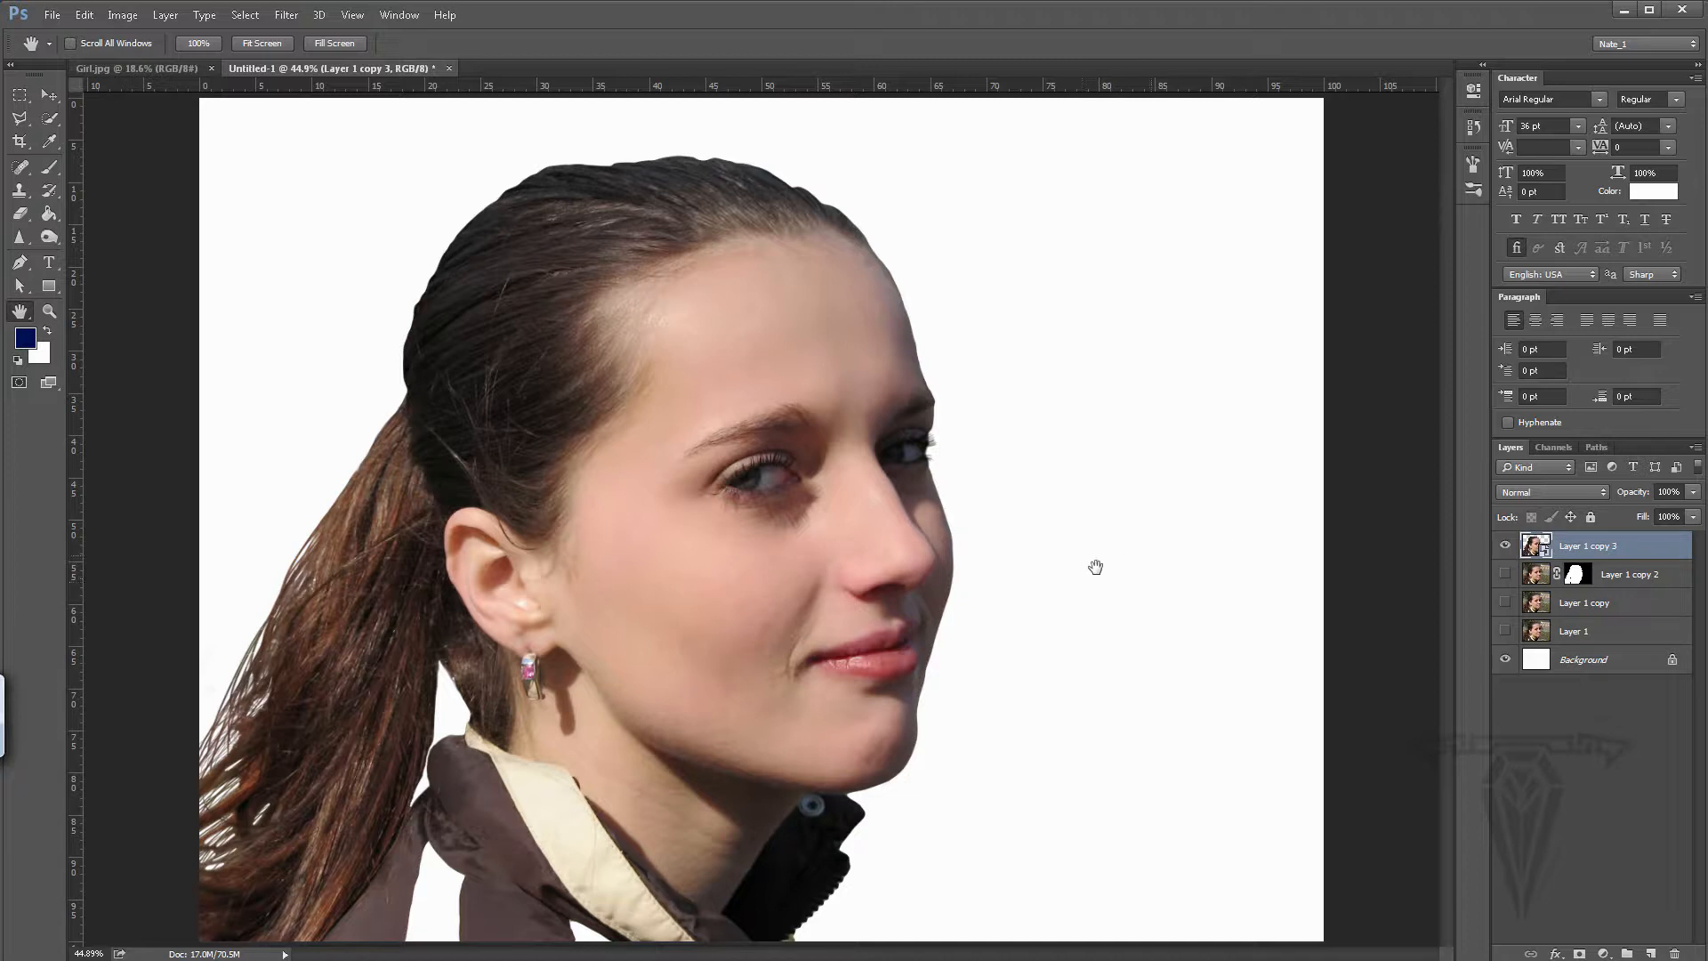
- Apply a Gaussian Blur smart filter with a 7.0 px radius to the Smart Object layer
{"action": "left_click", "coordinate": [285, 15]}
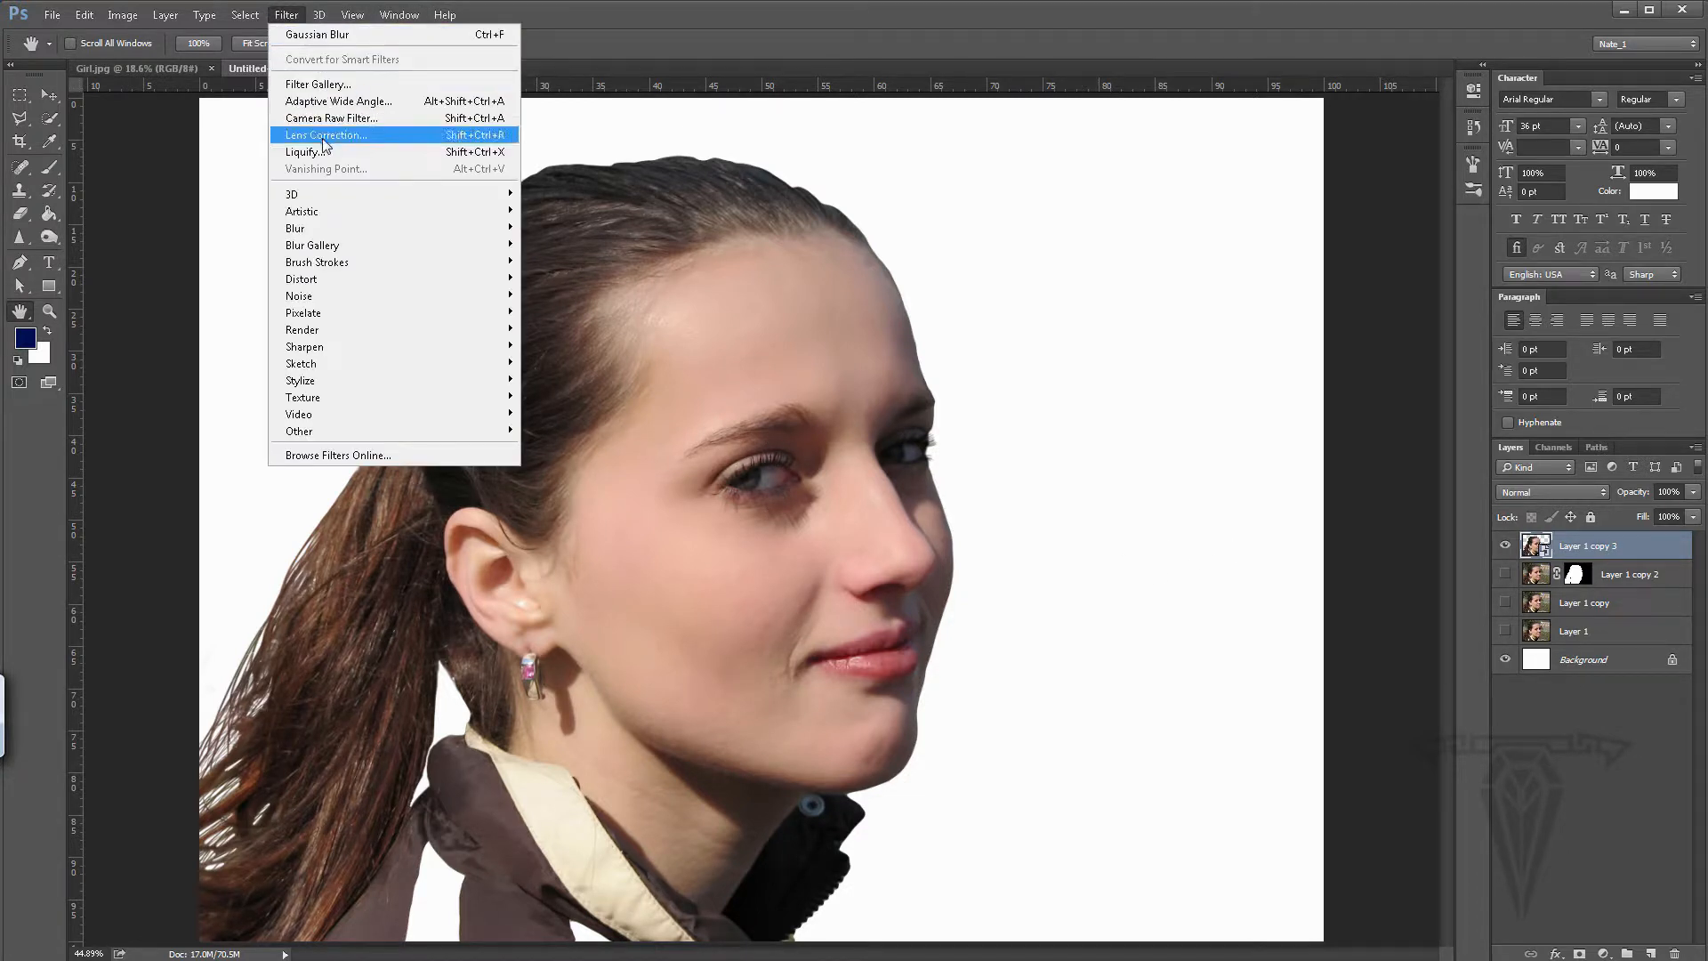
{"action": "mouse_move", "coordinate": [313, 227]}
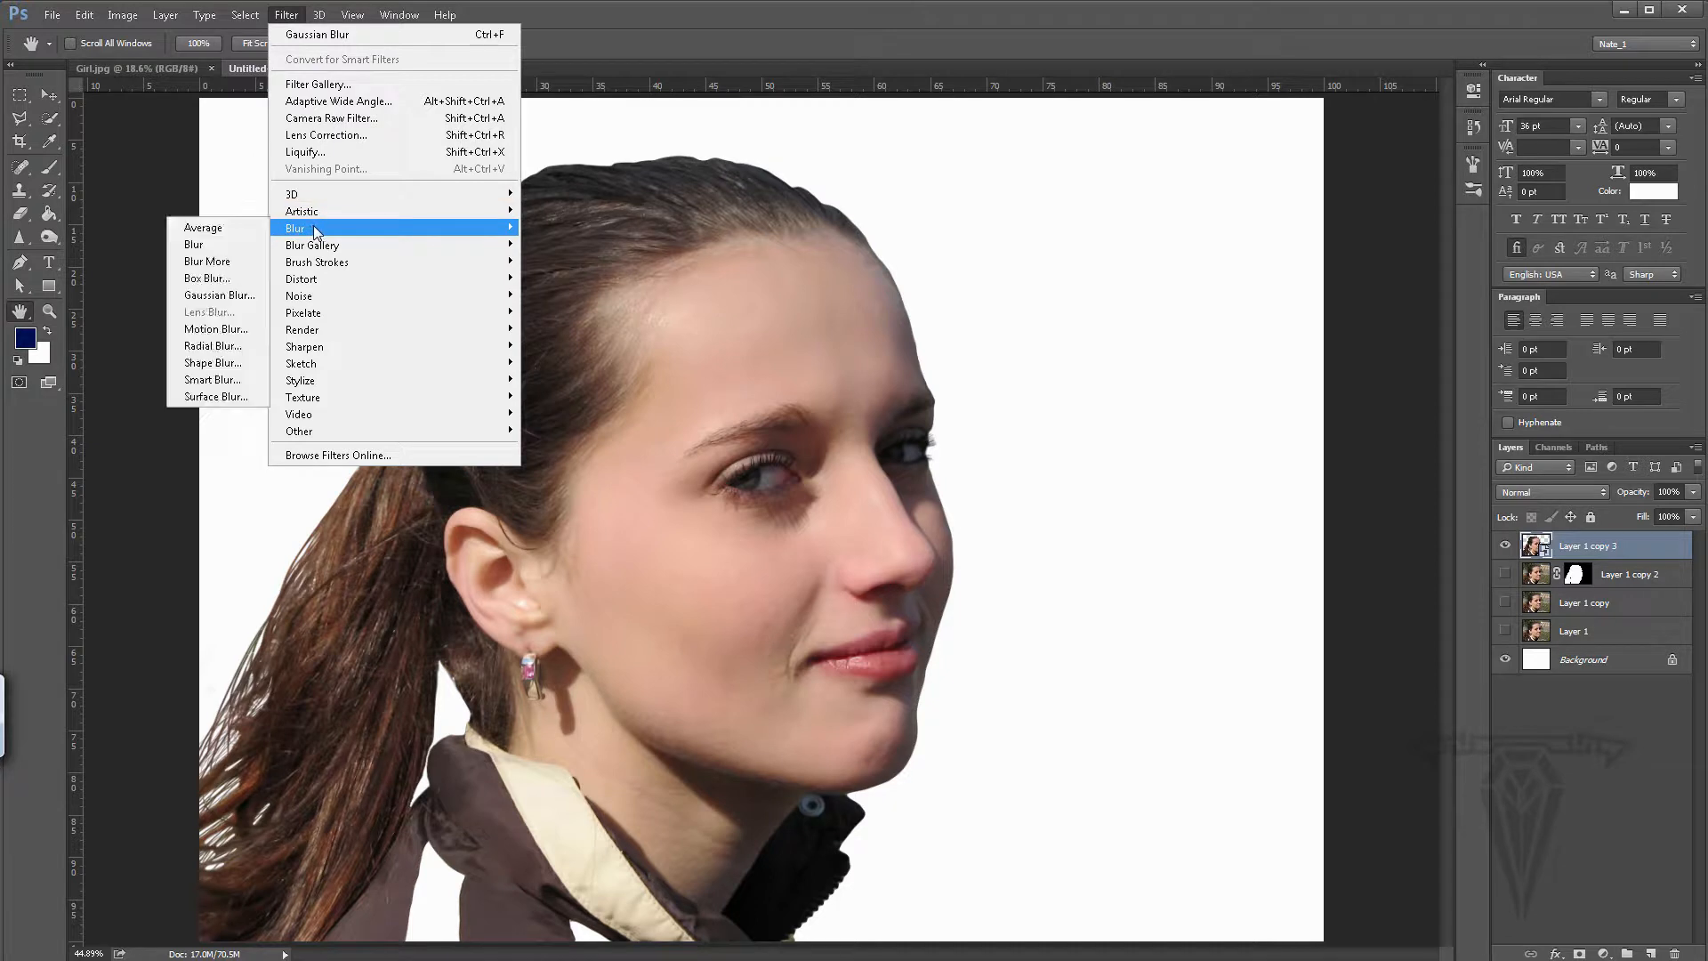
{"action": "left_click", "coordinate": [214, 295]}
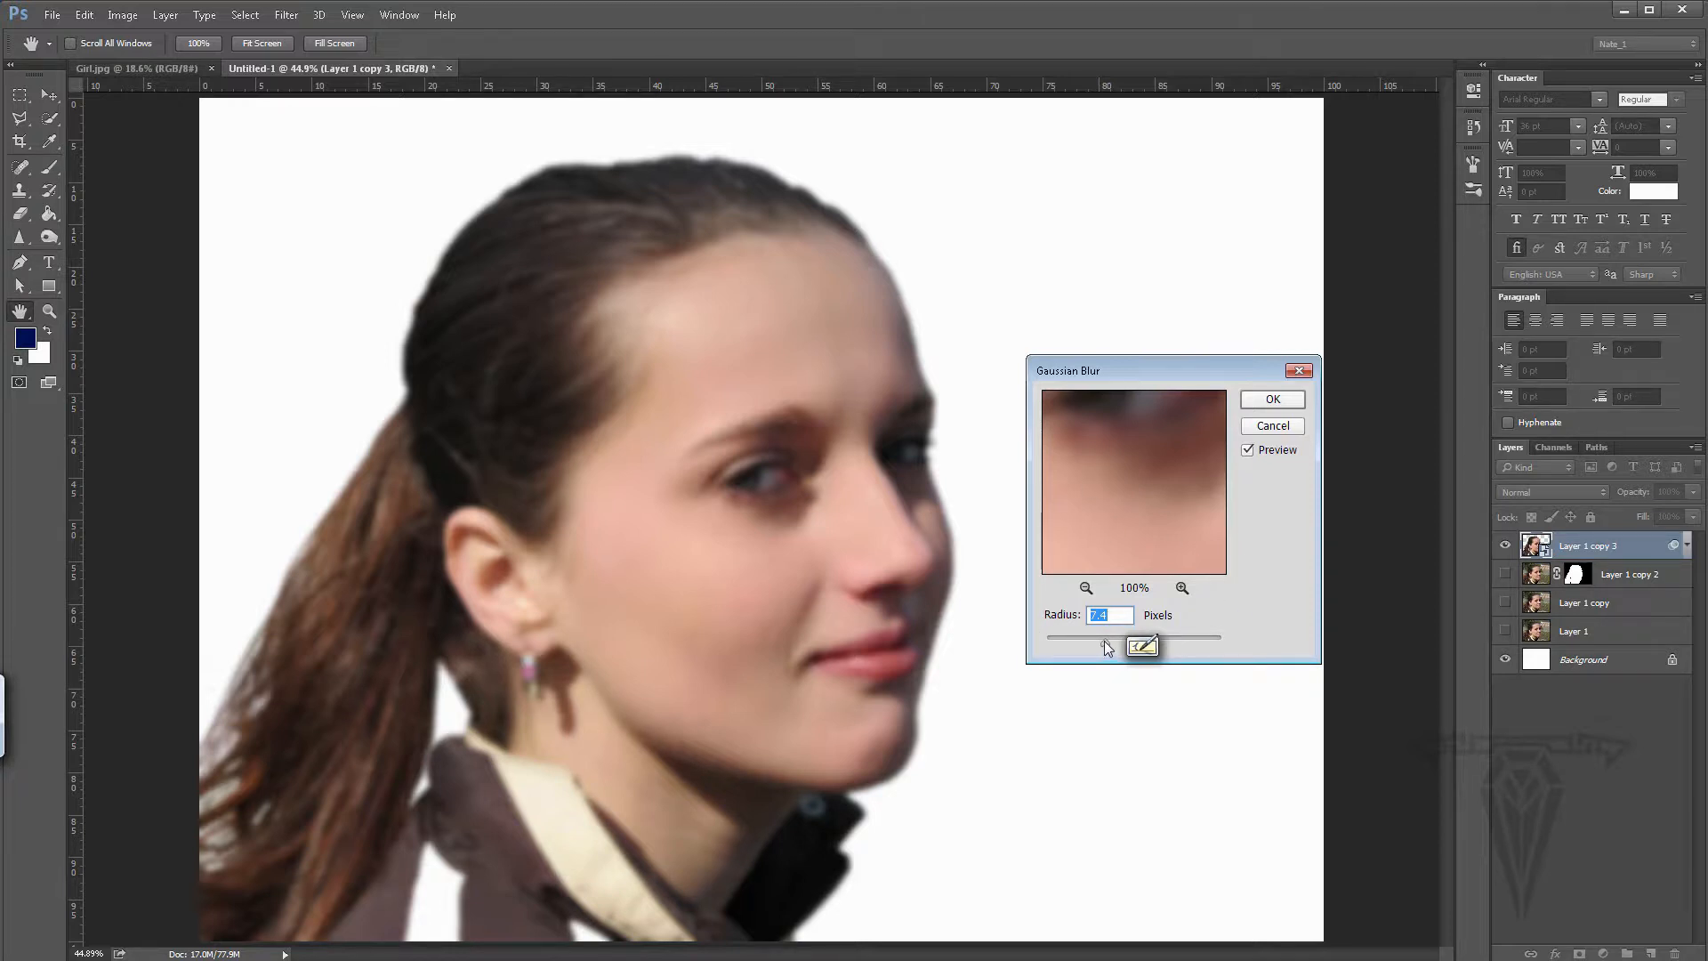
{"action": "left_click_drag", "start_coordinate": [1099, 642], "coordinate": [1094, 642]}
{"action": "left_click_drag", "start_coordinate": [1106, 642], "coordinate": [1203, 642]}
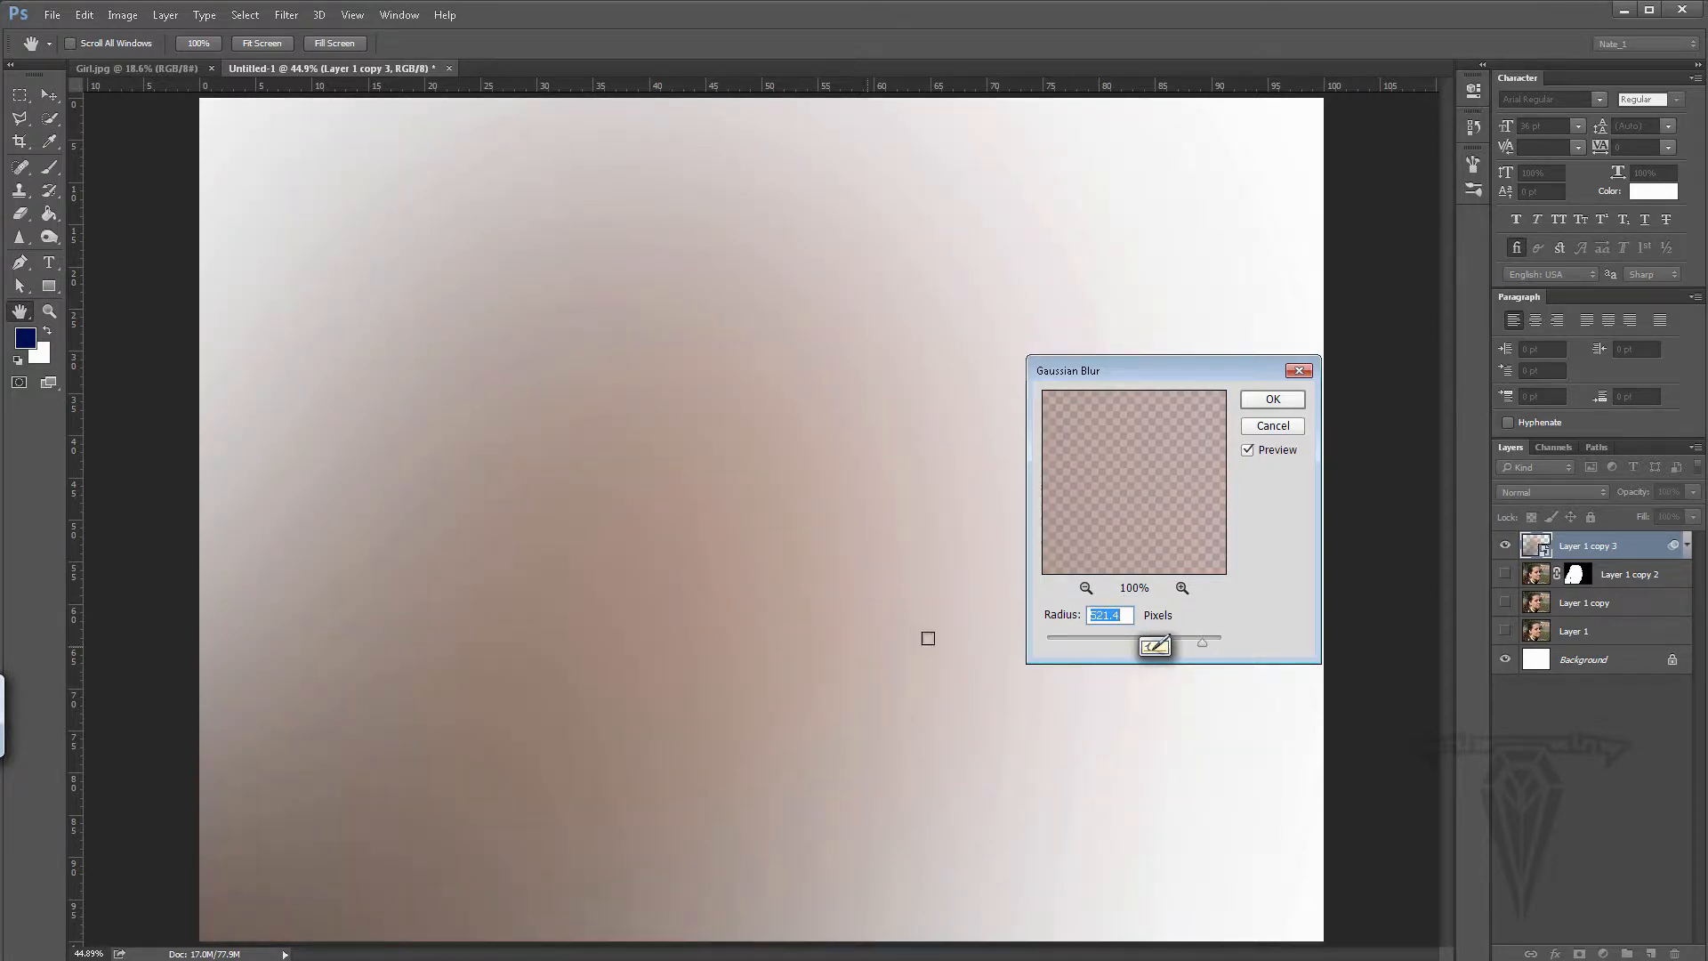
{"action": "left_click_drag", "start_coordinate": [1201, 643], "coordinate": [1103, 644]}
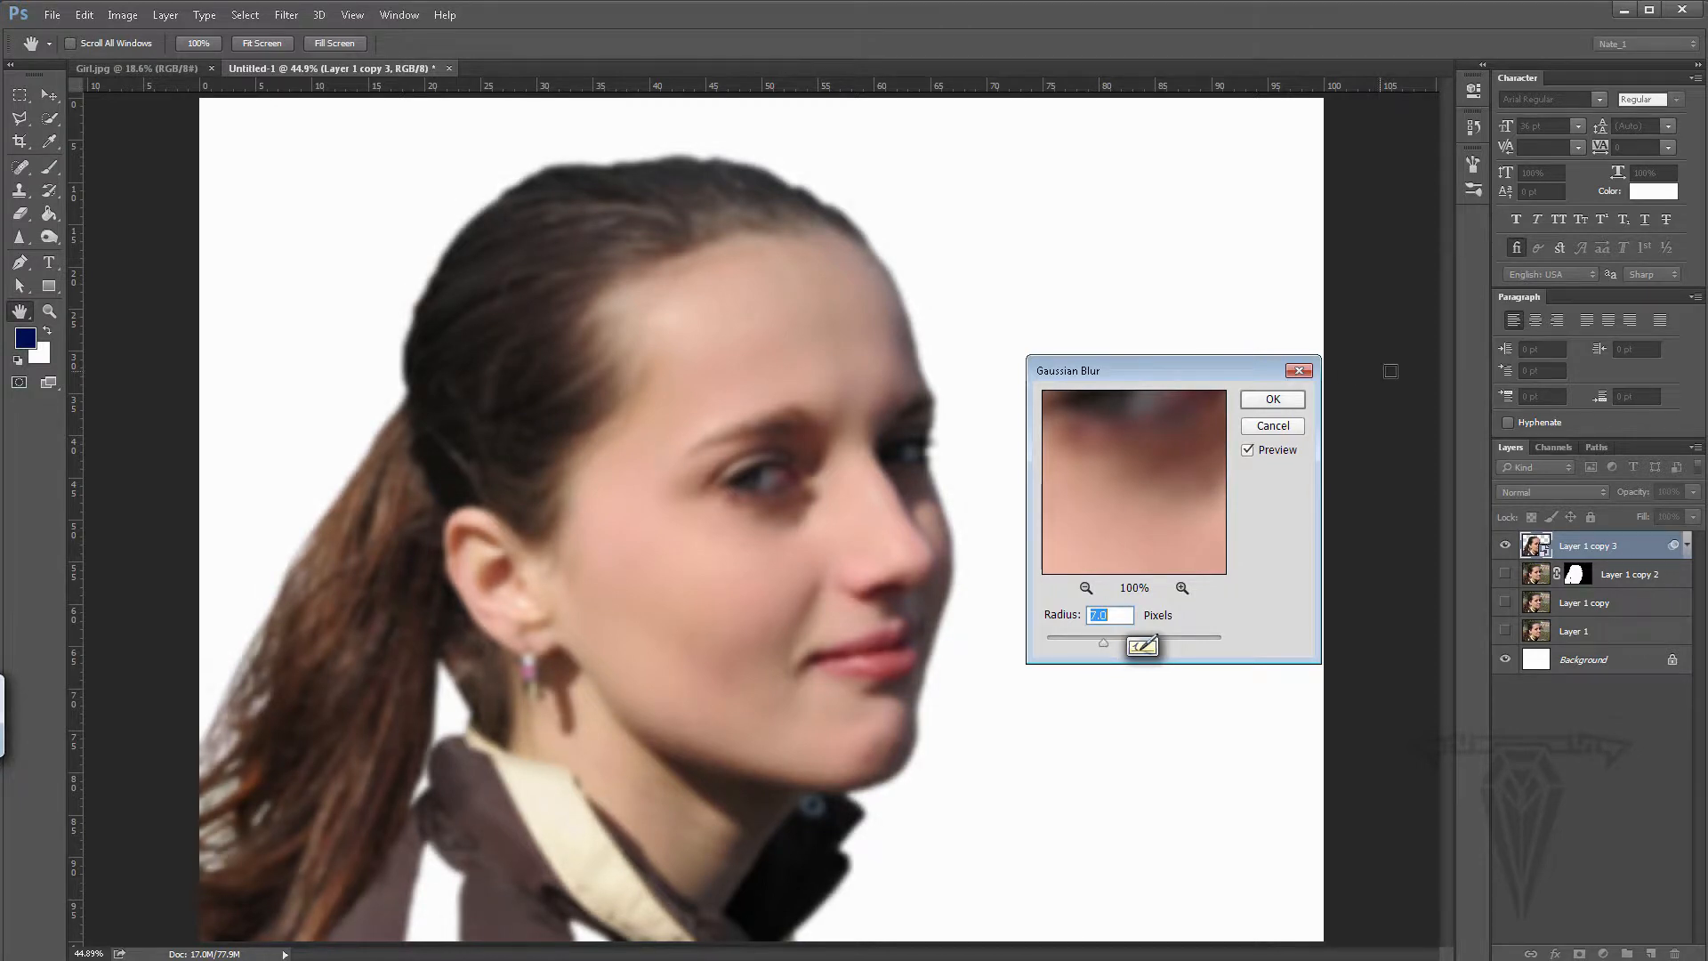
{"action": "left_click", "coordinate": [1274, 404]}
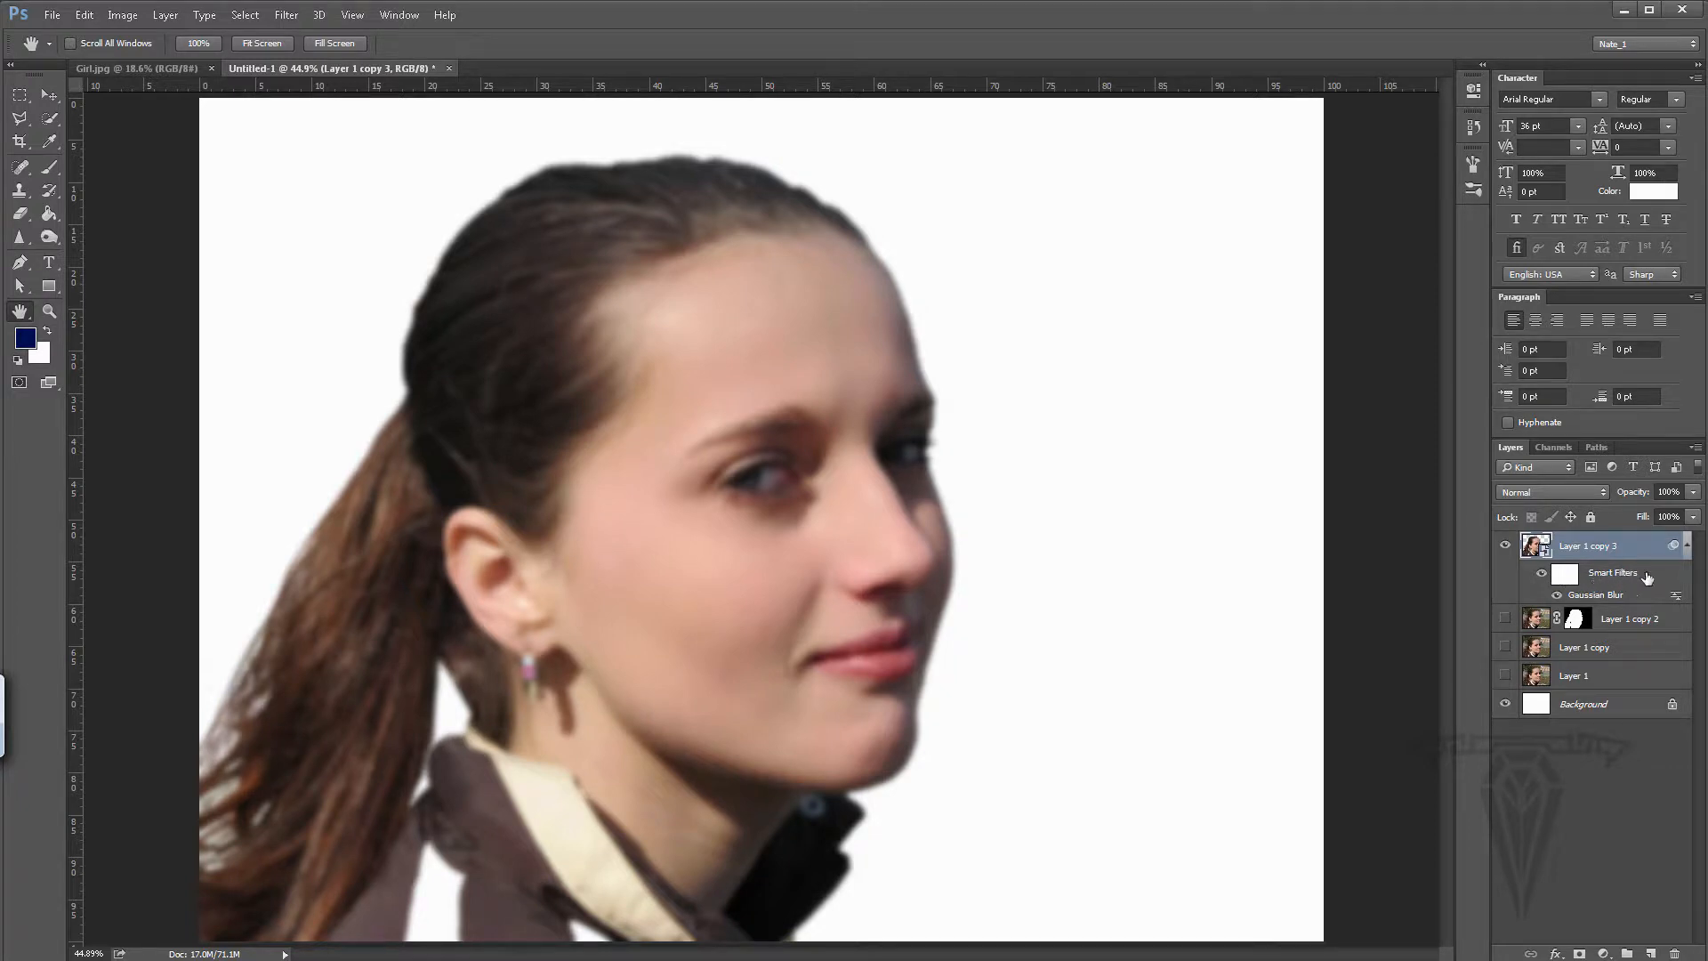
{"action": "double_click", "coordinate": [1598, 594]}
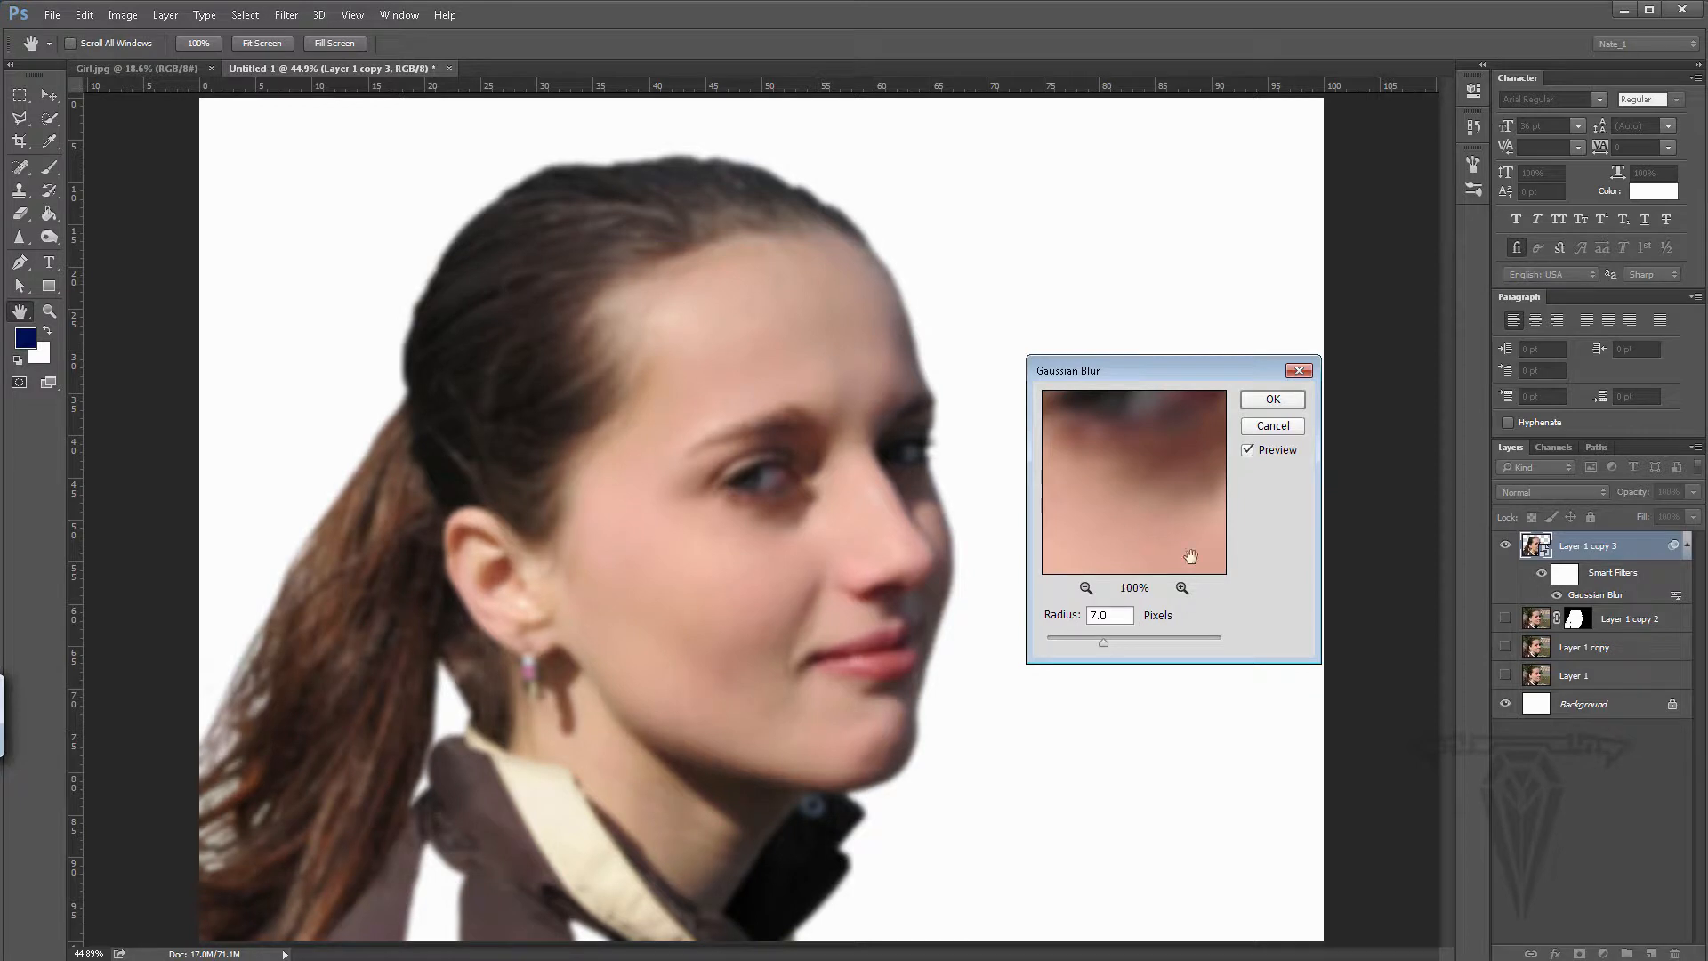
{"action": "left_click", "coordinate": [1283, 426]}
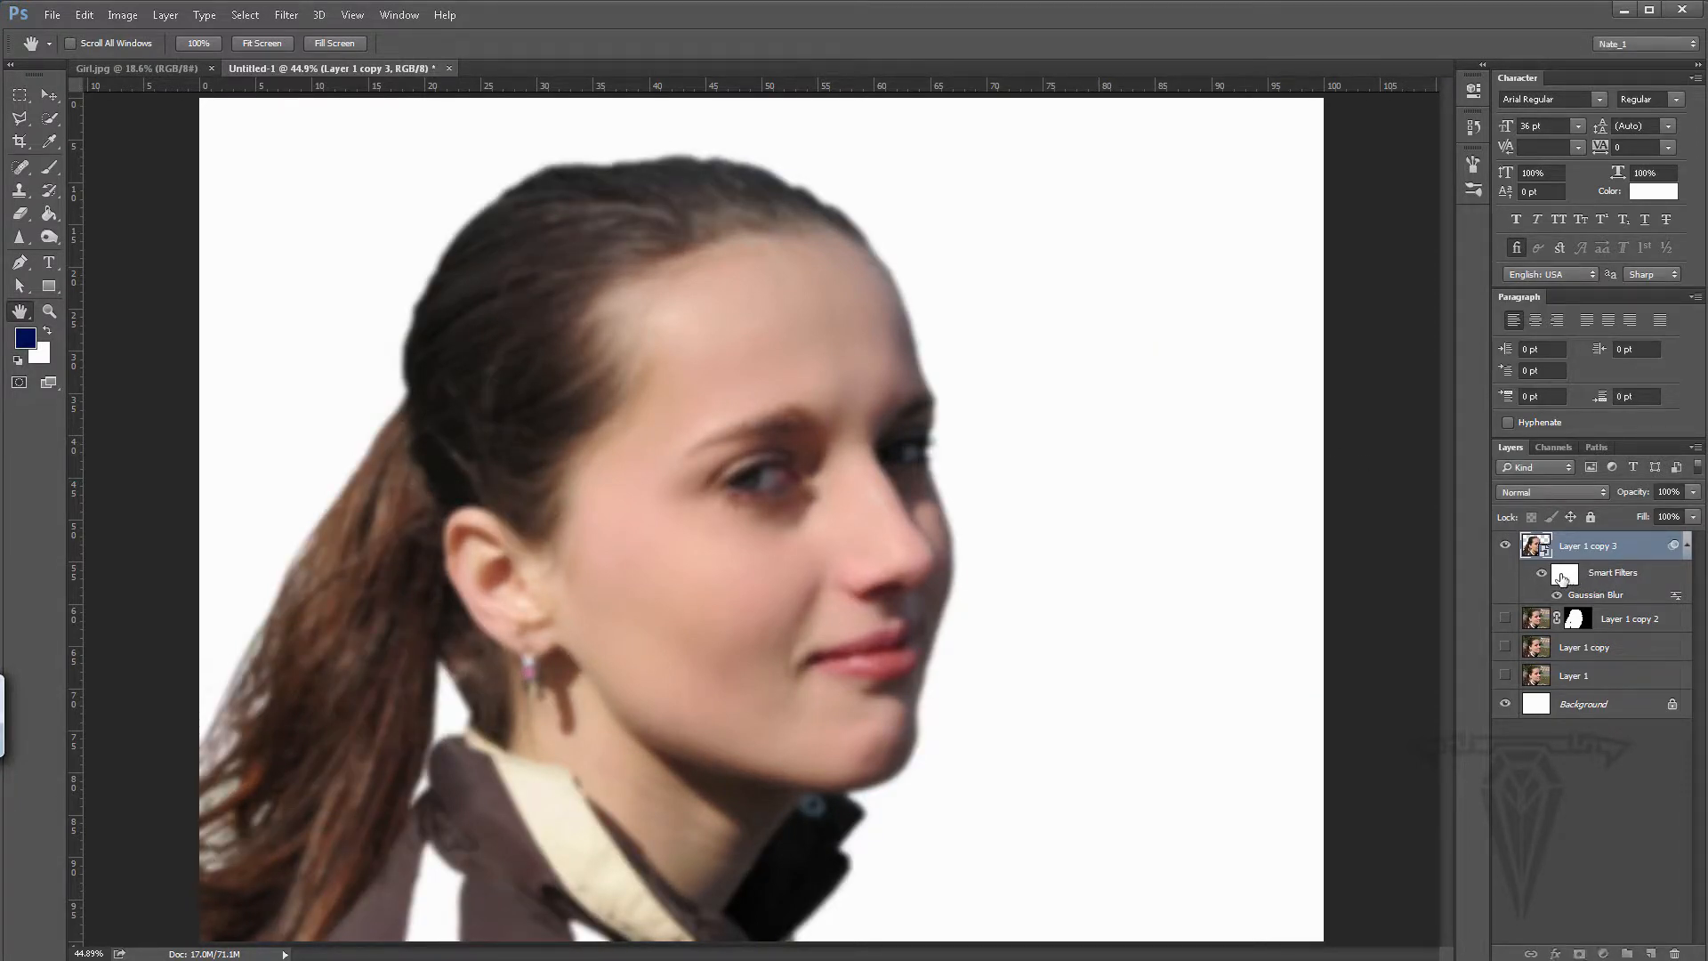
- Fill the smart filter mask with black using the Paint Bucket to hide the Gaussian Blur
{"action": "left_click", "coordinate": [1564, 574]}
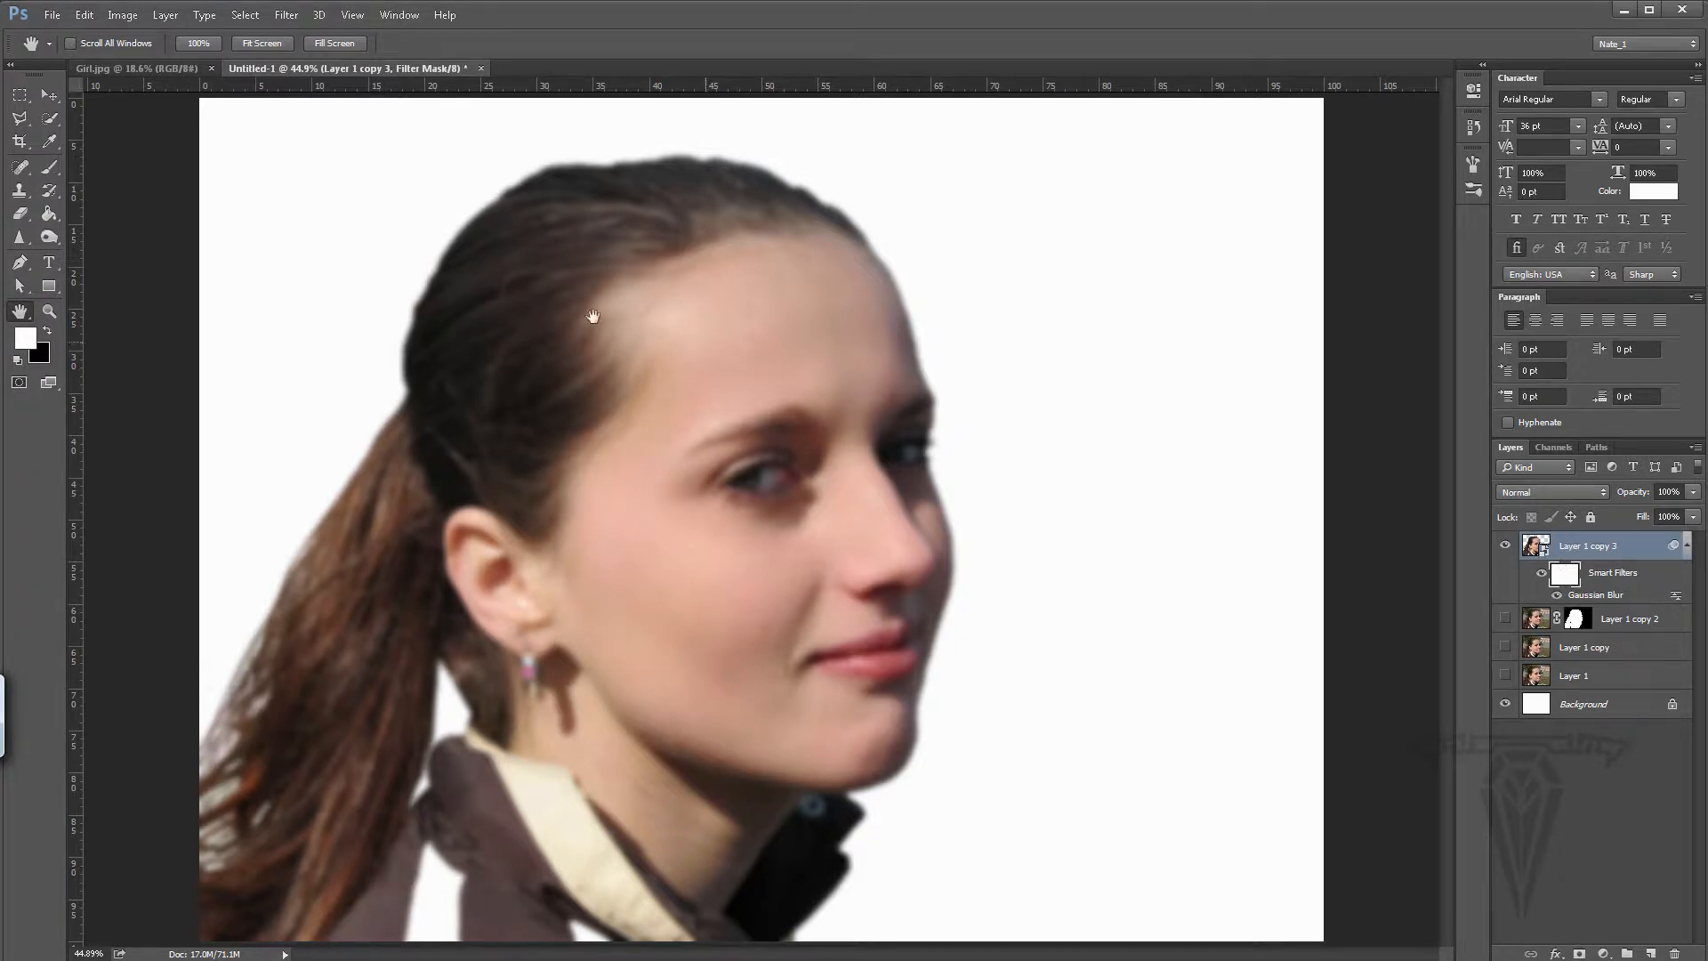
{"action": "left_click", "coordinate": [54, 213]}
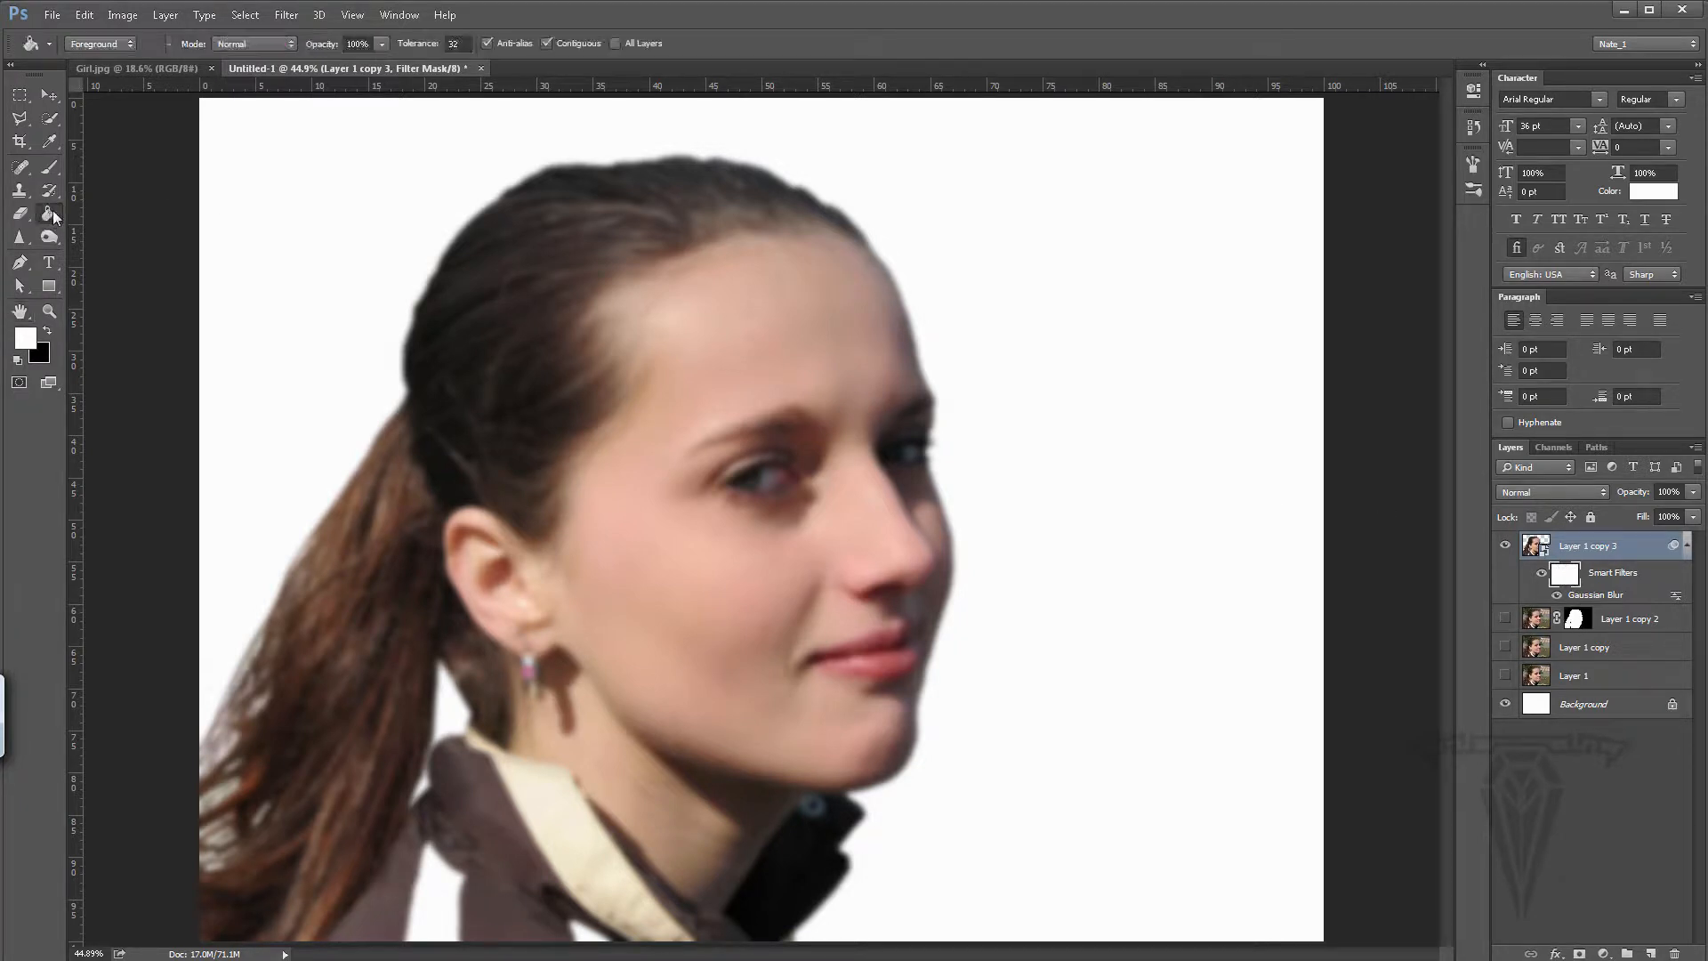
{"action": "left_click", "coordinate": [48, 329]}
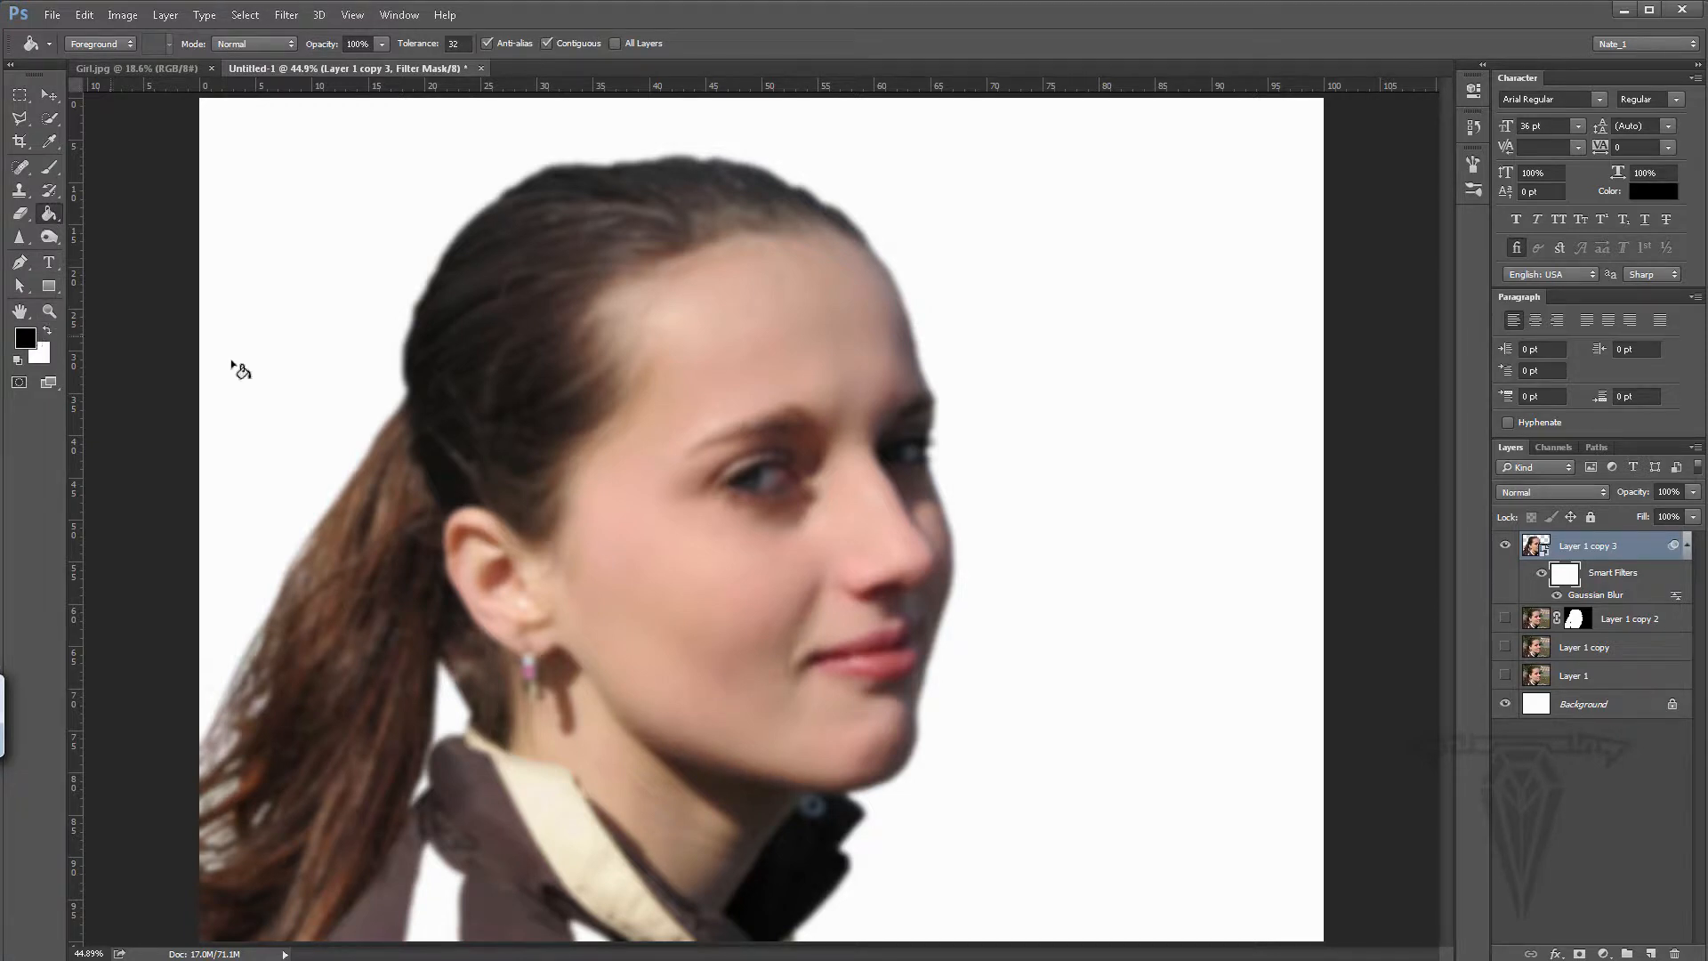
{"action": "left_click", "coordinate": [709, 528]}
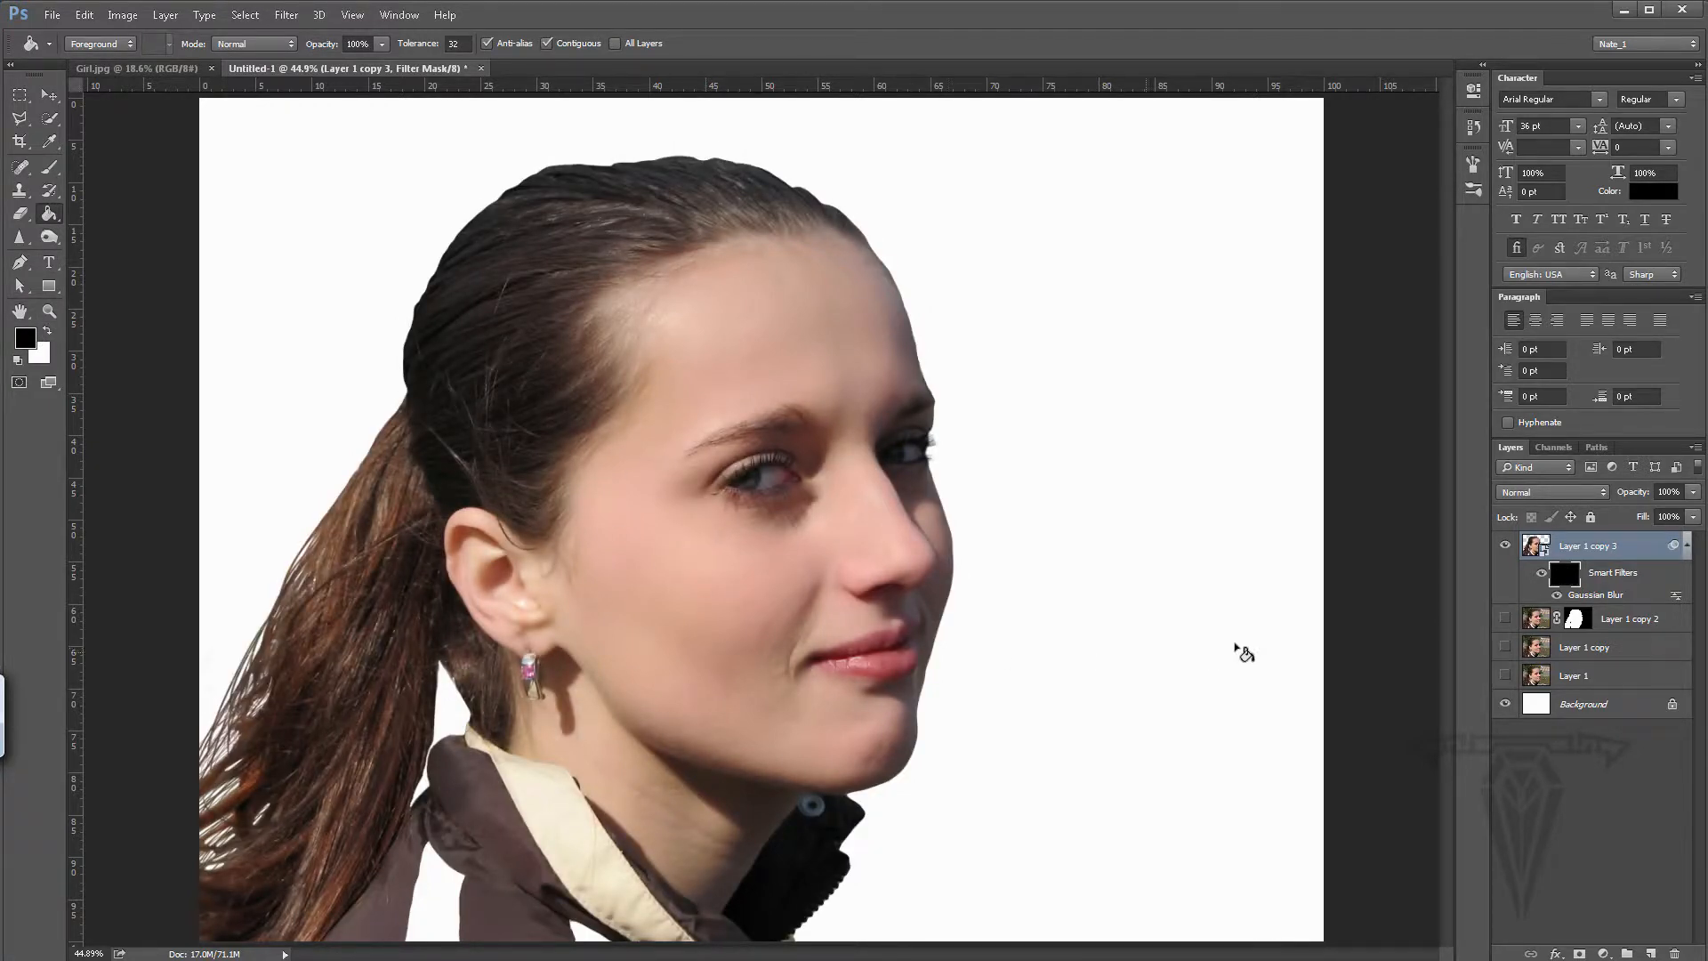
- Switch to the Brush with white as the painting colour and set the brush tip spacing to 1%
{"action": "left_click", "coordinate": [50, 333]}
{"action": "left_click", "coordinate": [50, 167]}
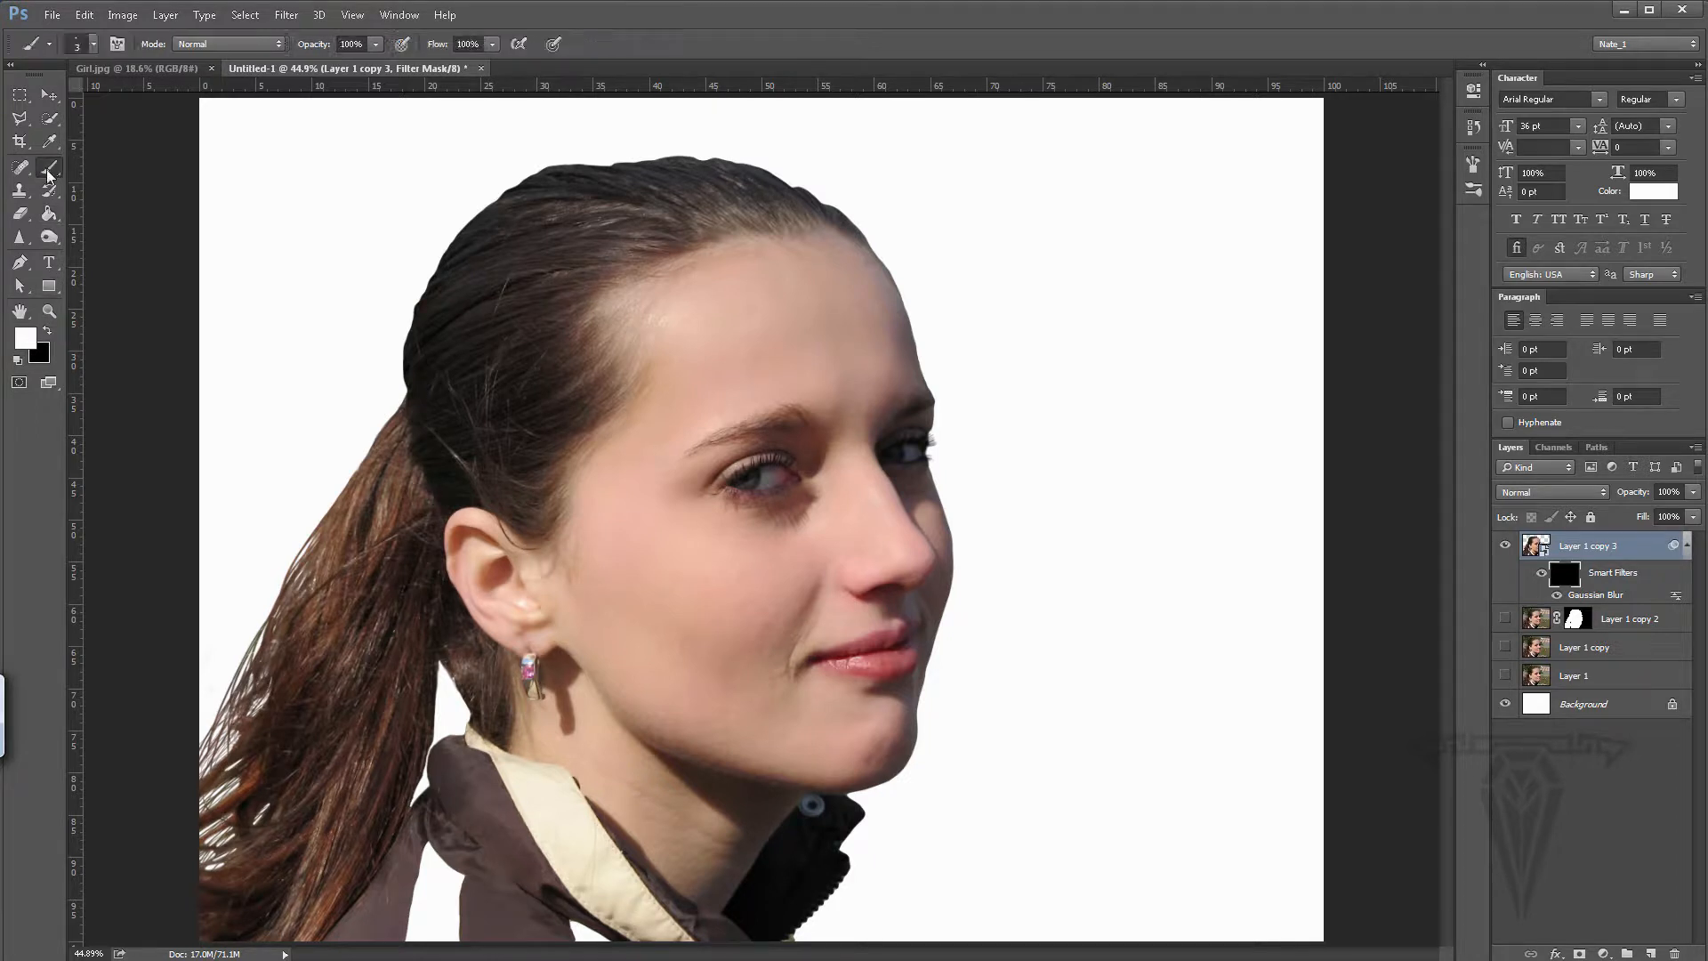
{"action": "left_click", "coordinate": [1473, 127]}
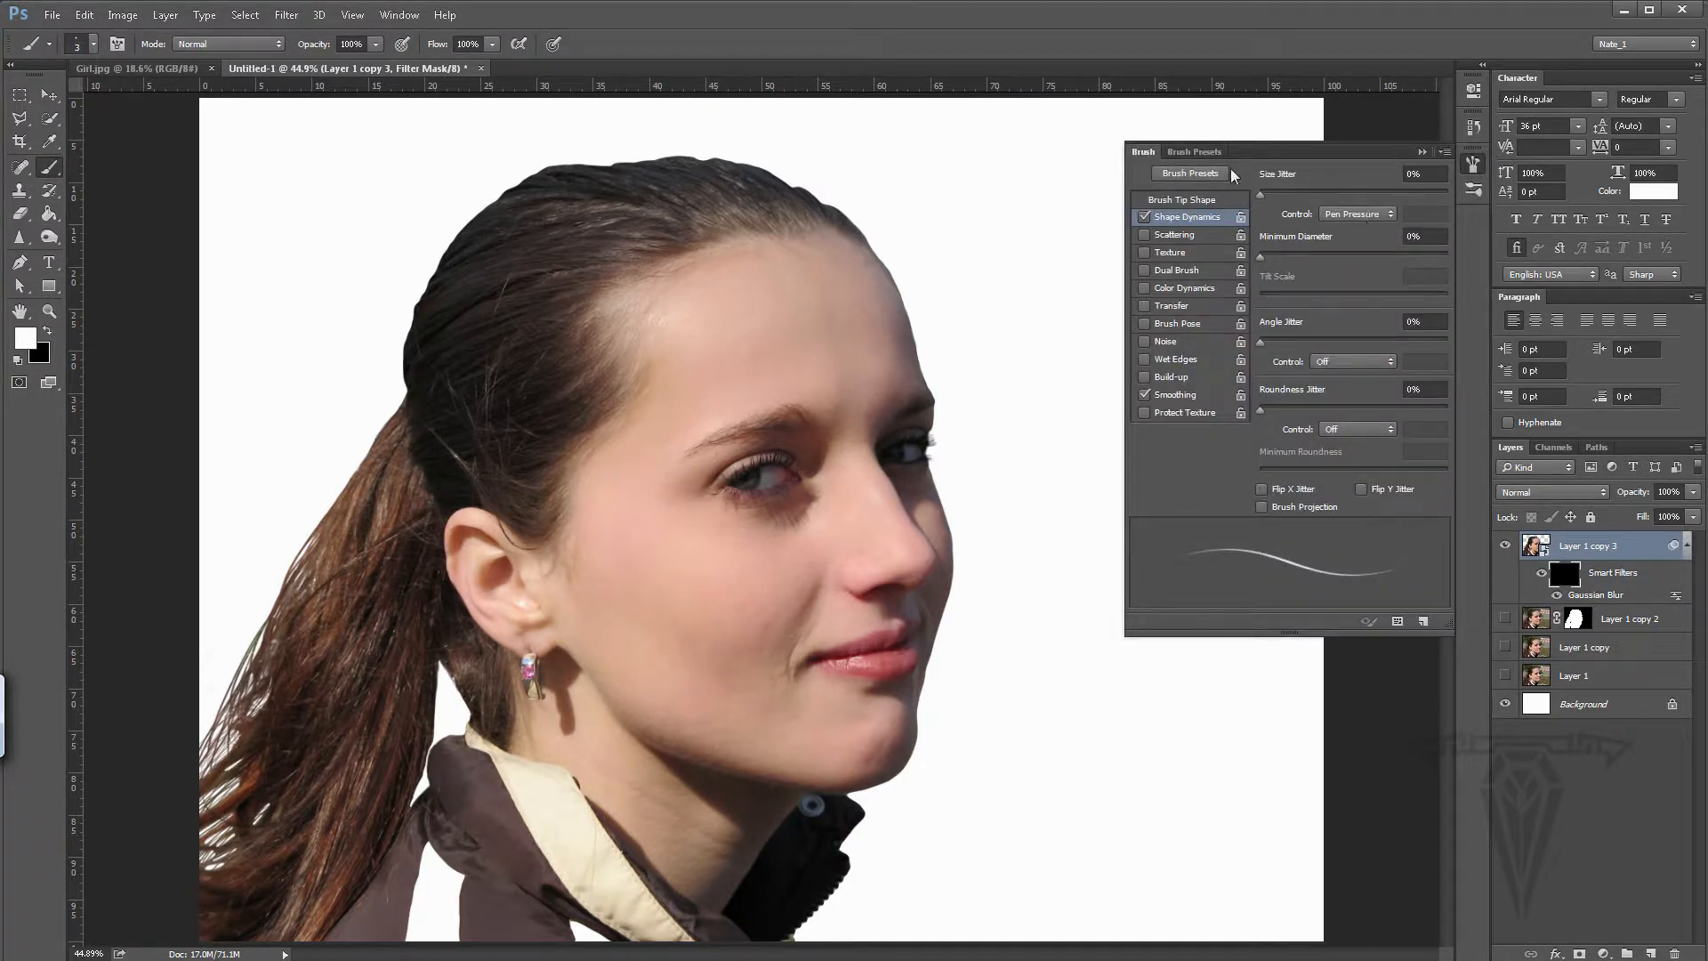
{"action": "left_click", "coordinate": [1196, 200]}
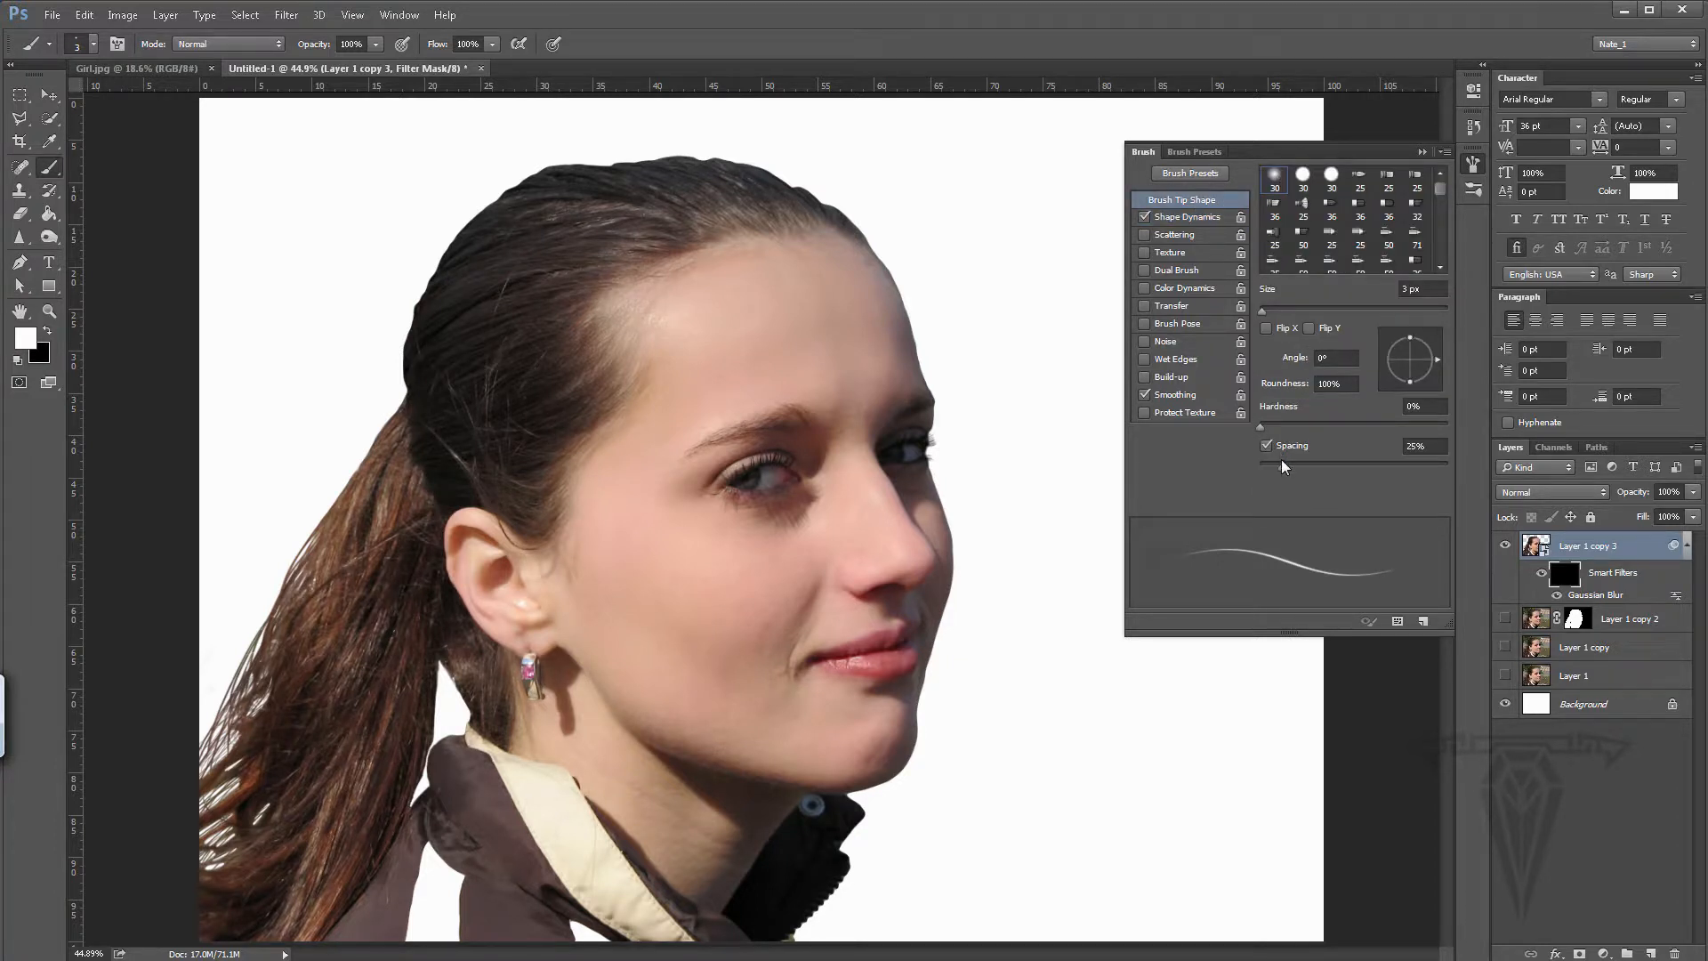
{"action": "left_click", "coordinate": [1421, 152]}
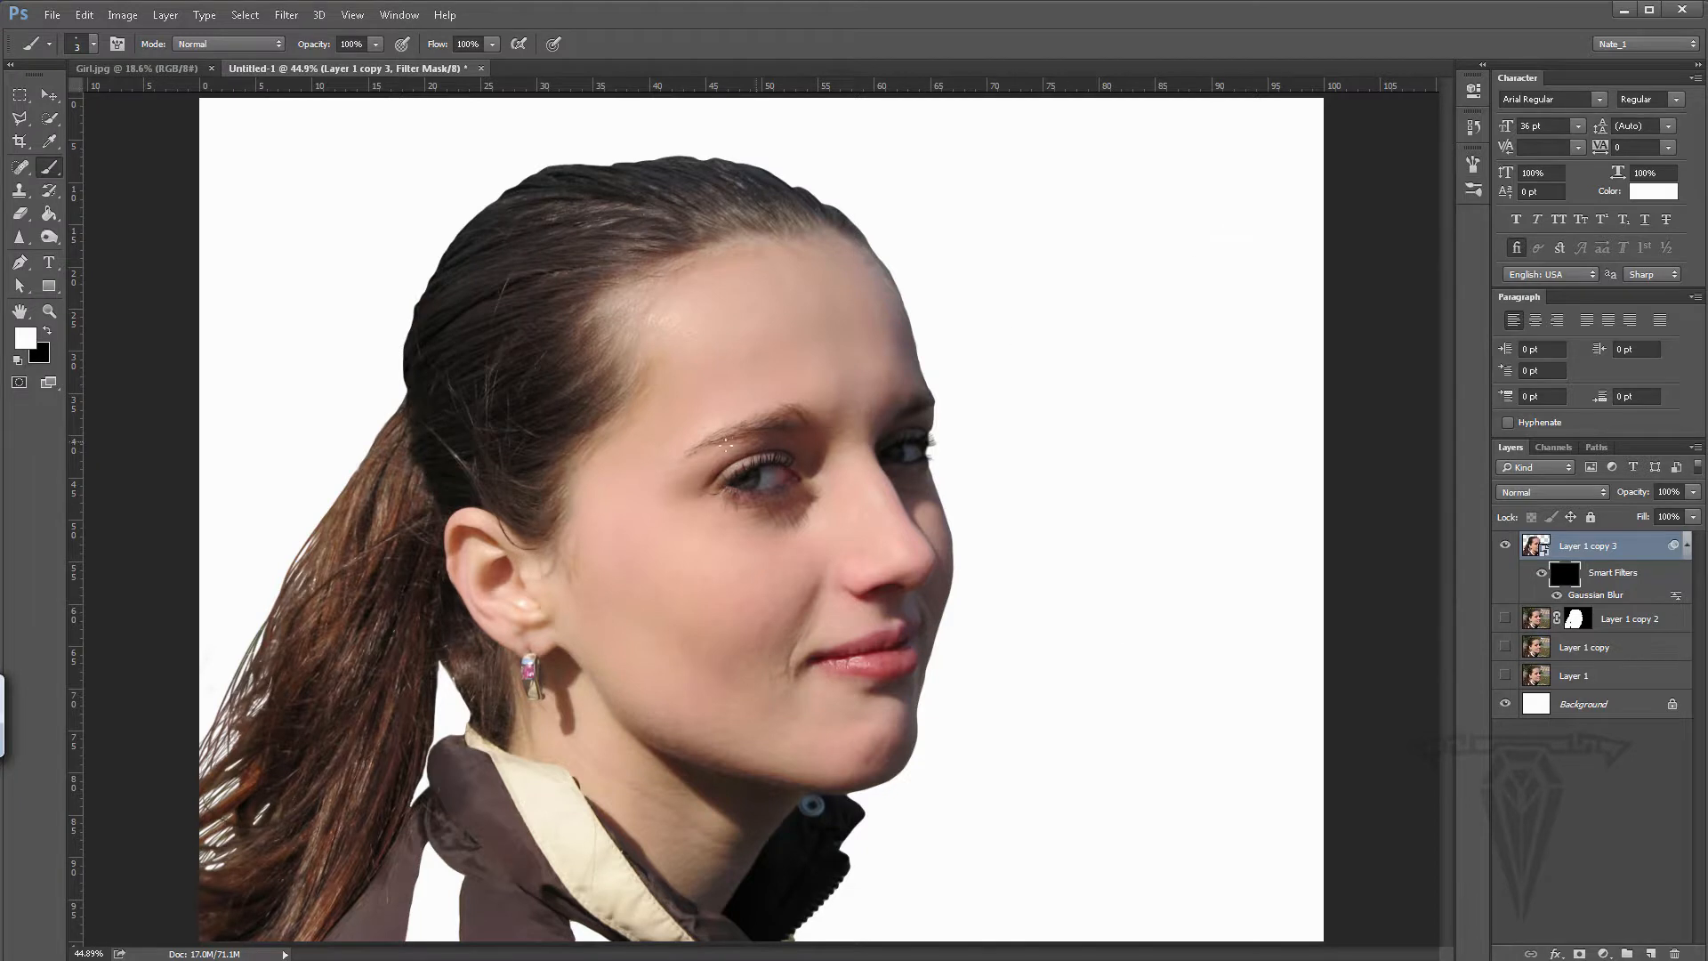
- Enlarge the brush to 200 px and paint white on the smart filter mask to reveal the blur on the forehead
{"action": "key", "text": "bracketright"}
{"action": "key", "text": "bracketright"}
{"action": "key", "text": "bracketright"}
{"action": "key", "text": "bracketright"}
{"action": "key", "text": "bracketright"}
{"action": "key", "text": "bracketright"}
{"action": "key", "text": "bracketright"}
{"action": "key", "text": "bracketright"}
{"action": "key", "text": "bracketright"}
{"action": "key", "text": "bracketright"}
{"action": "key", "text": "bracketright"}
{"action": "key", "text": "bracketright"}
{"action": "key", "text": "bracketright"}
{"action": "key", "text": "bracketright"}
{"action": "key", "text": "bracketright"}
{"action": "key", "text": "bracketright"}
{"action": "key", "text": "bracketright"}
{"action": "key", "text": "bracketright"}
{"action": "key", "text": "bracketright"}
{"action": "key", "text": "bracketright"}
{"action": "left_click", "coordinate": [886, 451]}
- Paint white on the filter mask above the near eyebrow at 100% zoom and shrink the brush to 100 px
{"action": "left_click", "coordinate": [49, 310]}
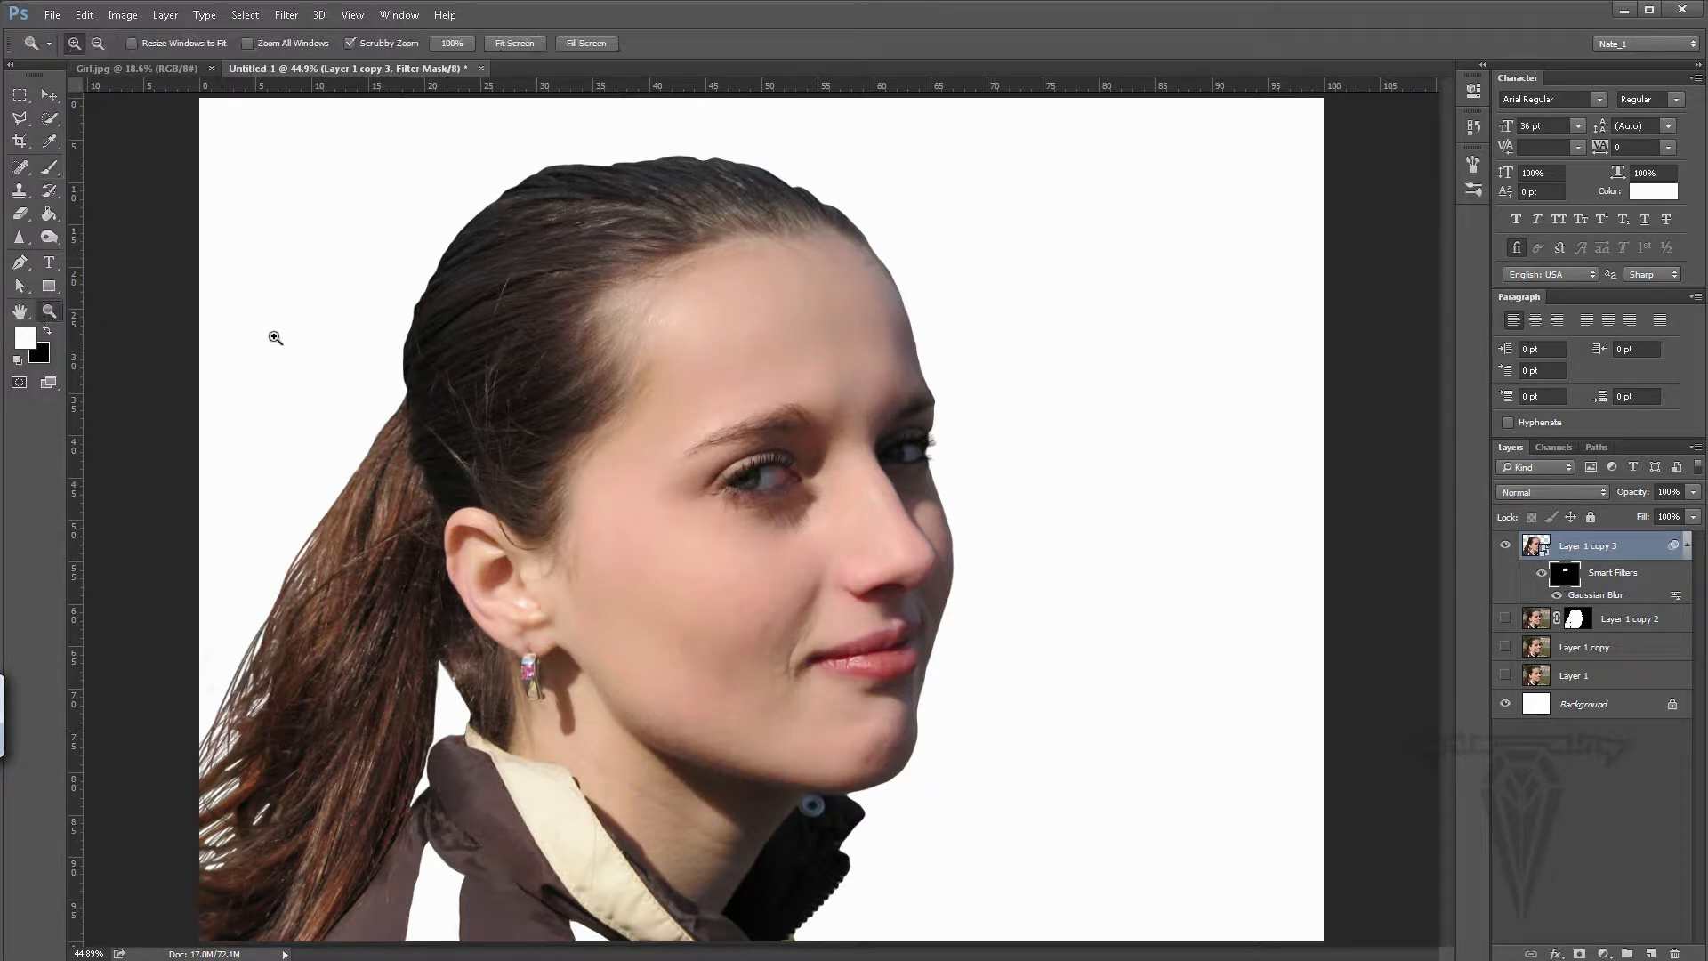
{"action": "left_click", "coordinate": [836, 439]}
{"action": "left_click", "coordinate": [763, 411]}
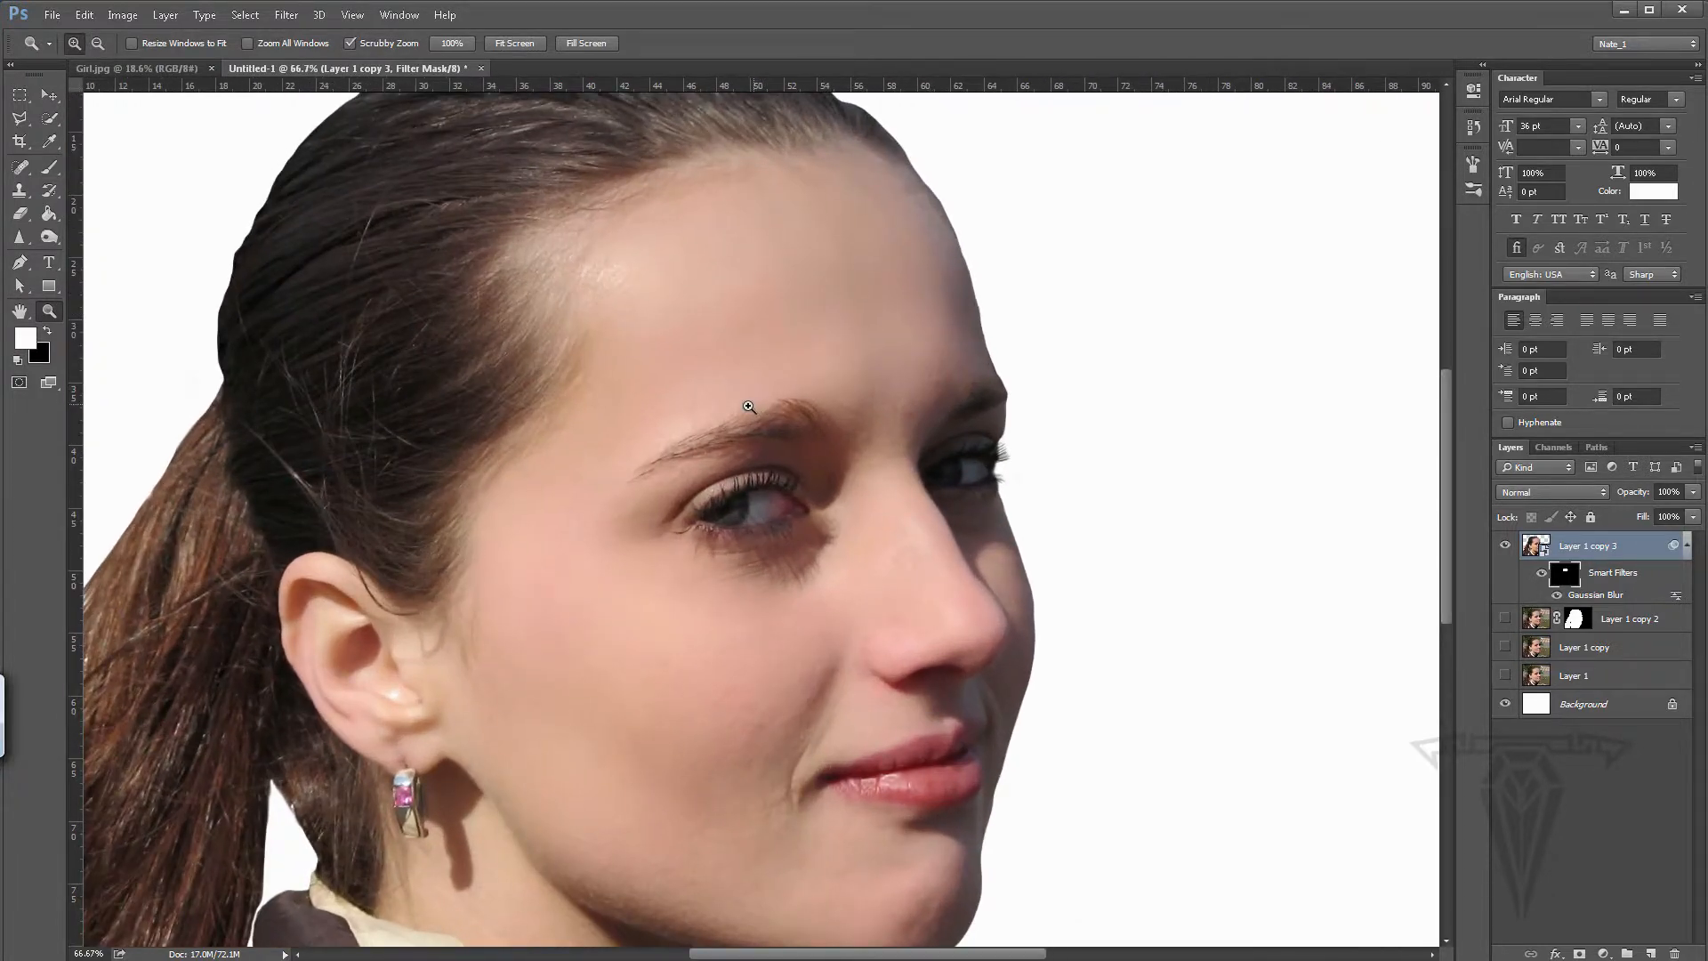
{"action": "left_click", "coordinate": [750, 405]}
{"action": "left_click_drag", "start_coordinate": [716, 420], "coordinate": [812, 388]}
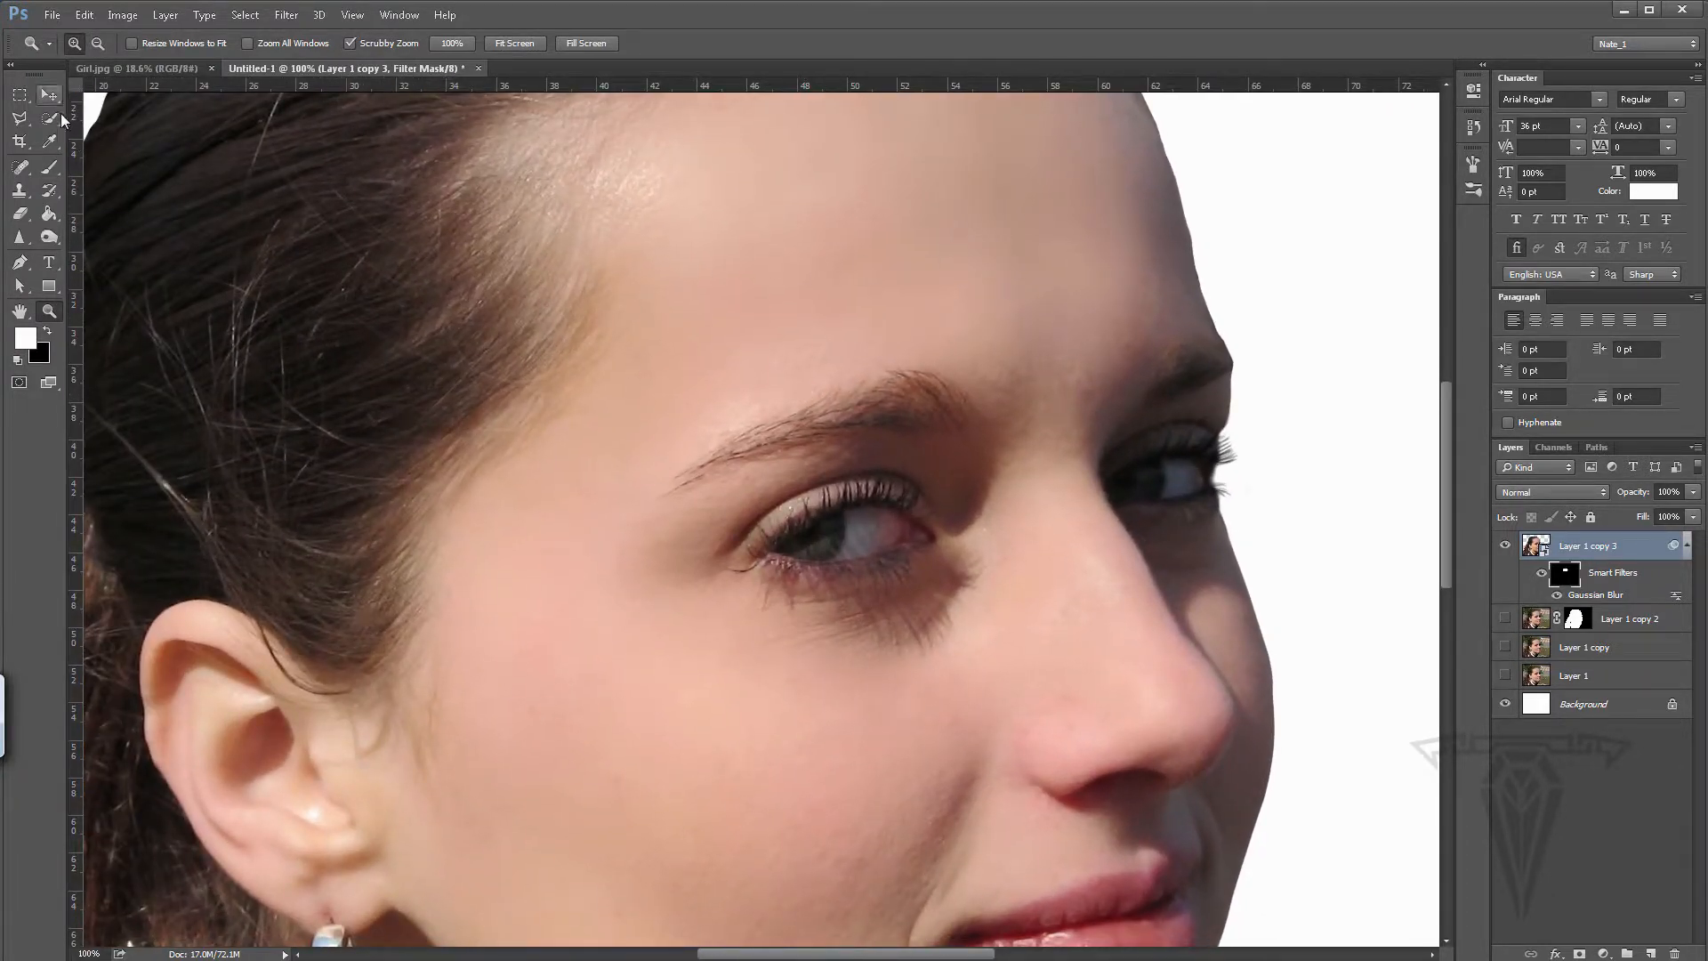
{"action": "left_click", "coordinate": [49, 168]}
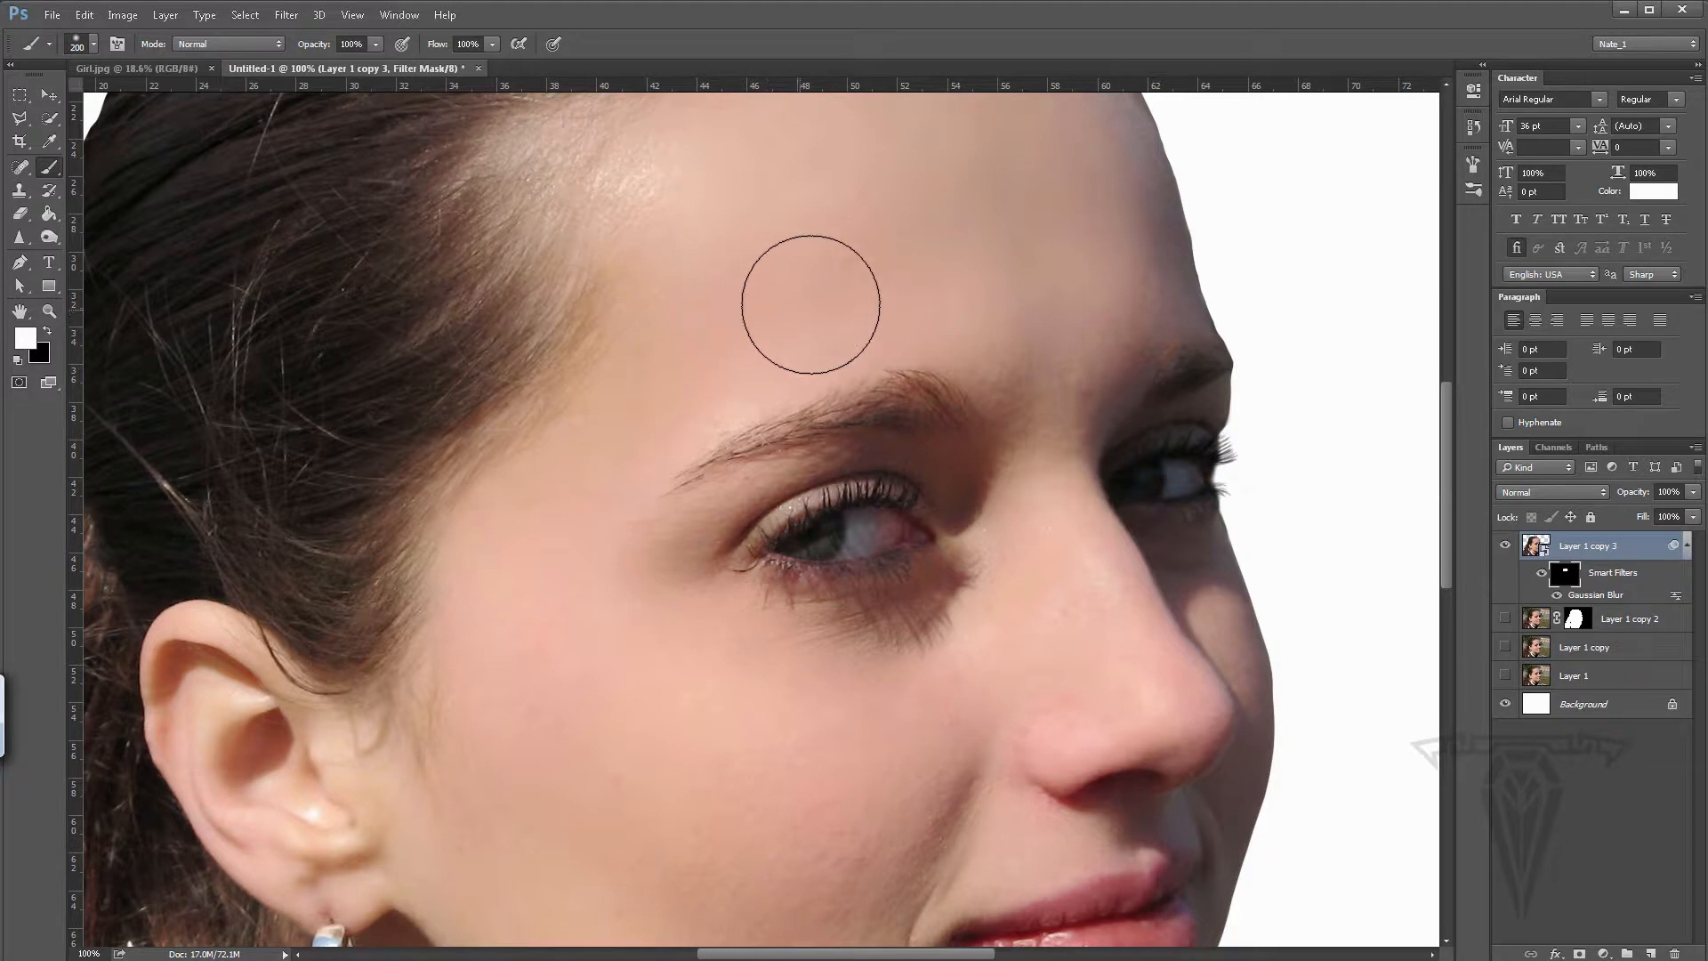
{"action": "key", "text": "bracketleft"}
{"action": "key", "text": "bracketleft"}
{"action": "key", "text": "bracketleft"}
{"action": "key", "text": "bracketleft"}
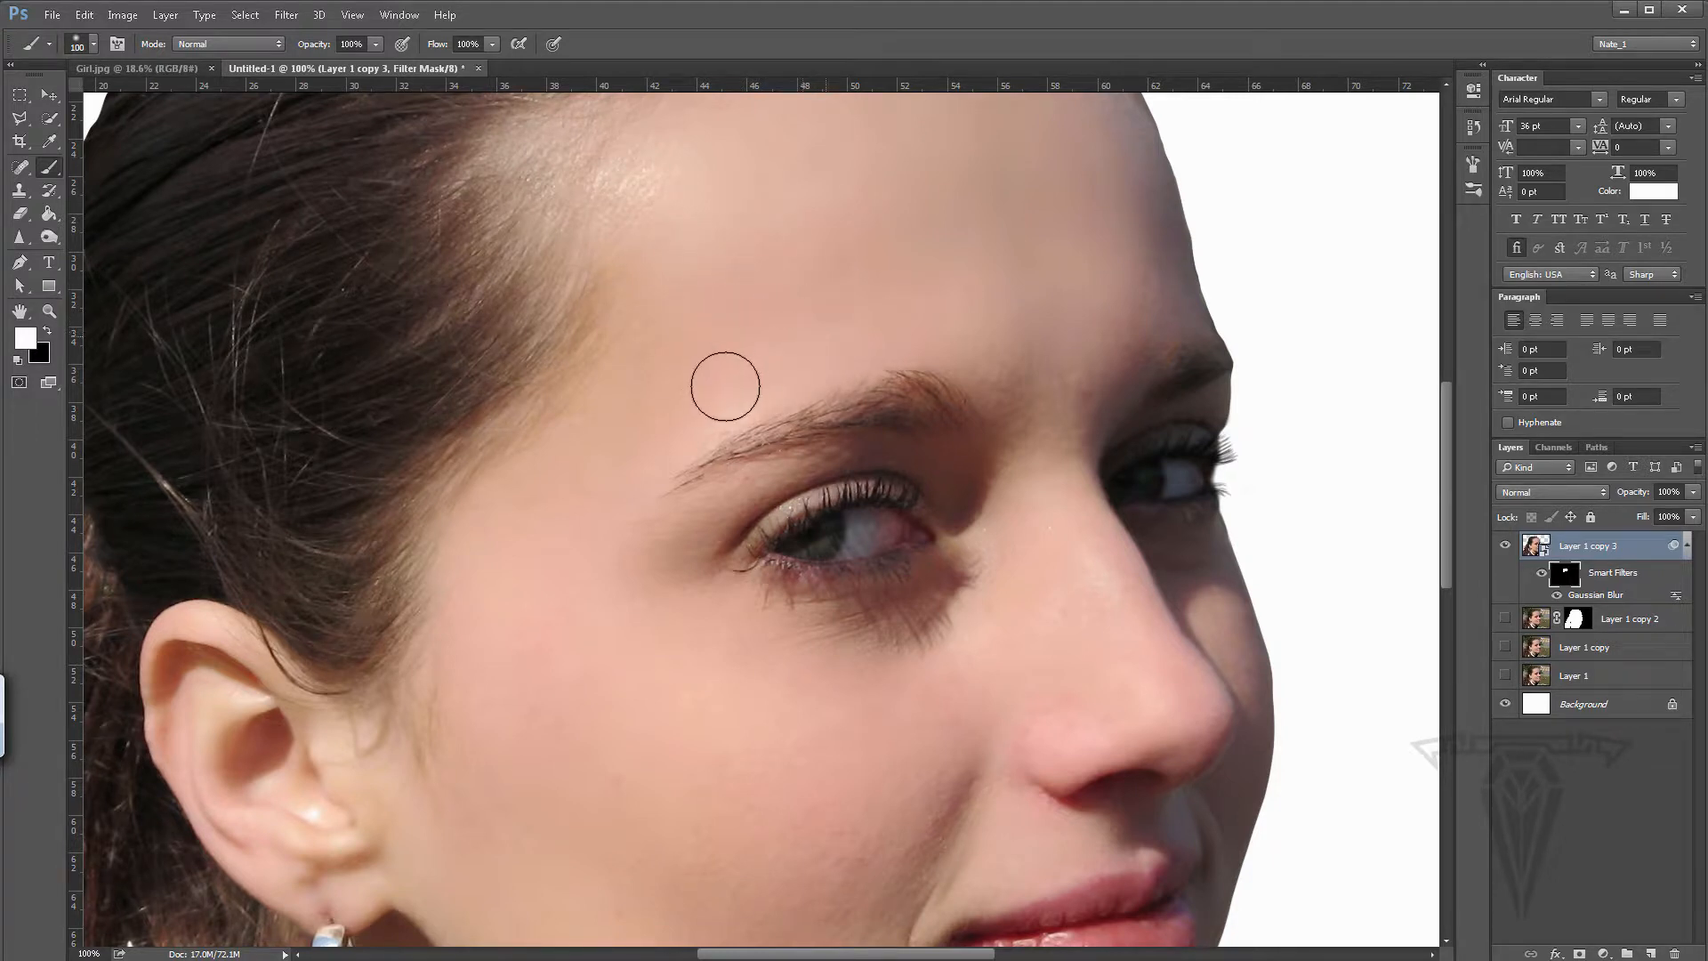
- Turn off Shape Dynamics for the brush and display the brush tip shape settings
{"action": "left_click", "coordinate": [1474, 164]}
{"action": "left_click", "coordinate": [1198, 222]}
{"action": "left_click", "coordinate": [1145, 217]}
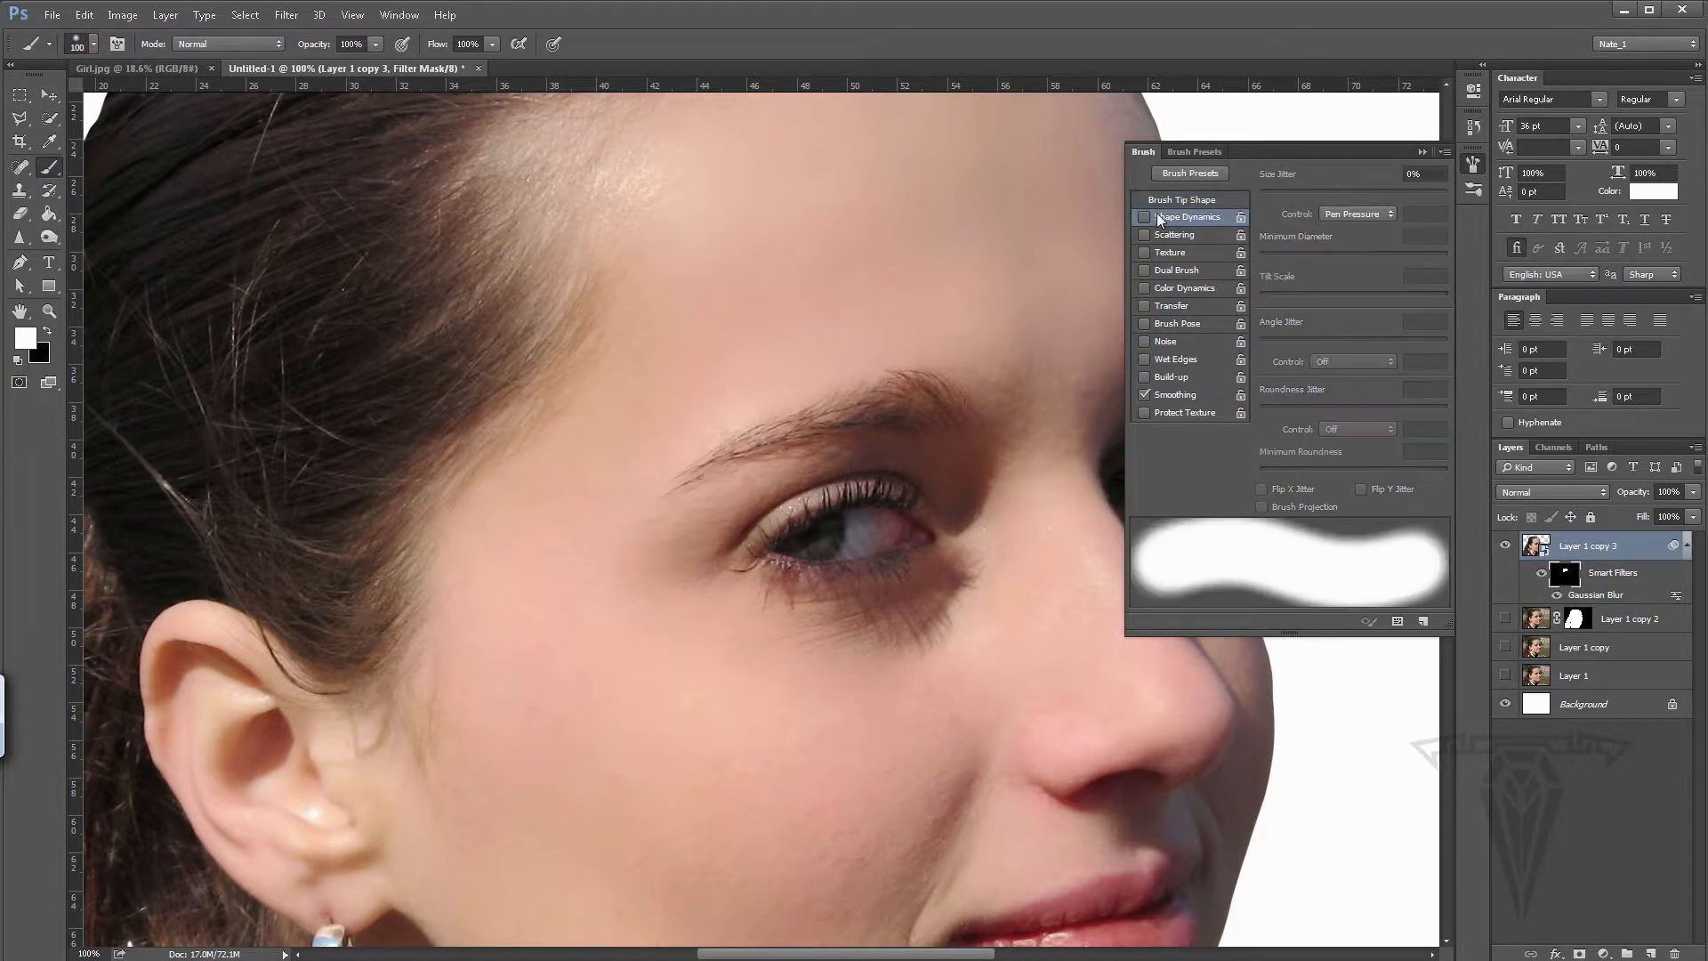
{"action": "left_click", "coordinate": [1197, 203]}
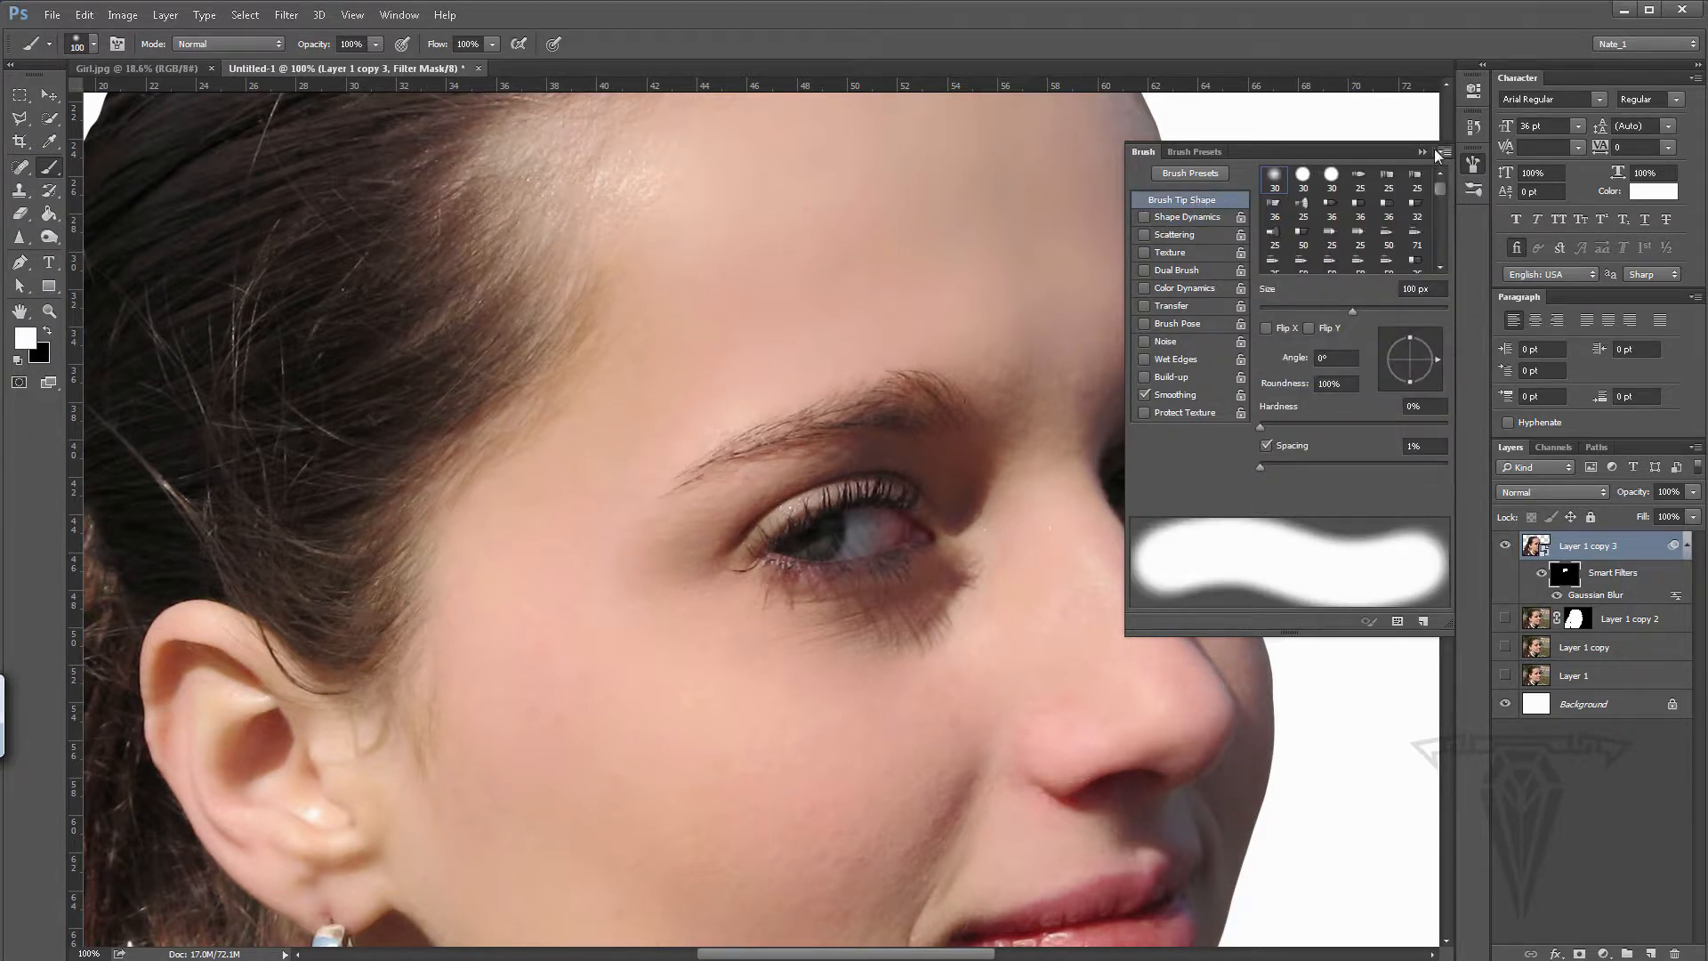
- Reduce the brush to 90 px and paint white on the filter mask over the temple beside the near eye
{"action": "left_click", "coordinate": [1473, 164]}
{"action": "key", "text": "bracketleft"}
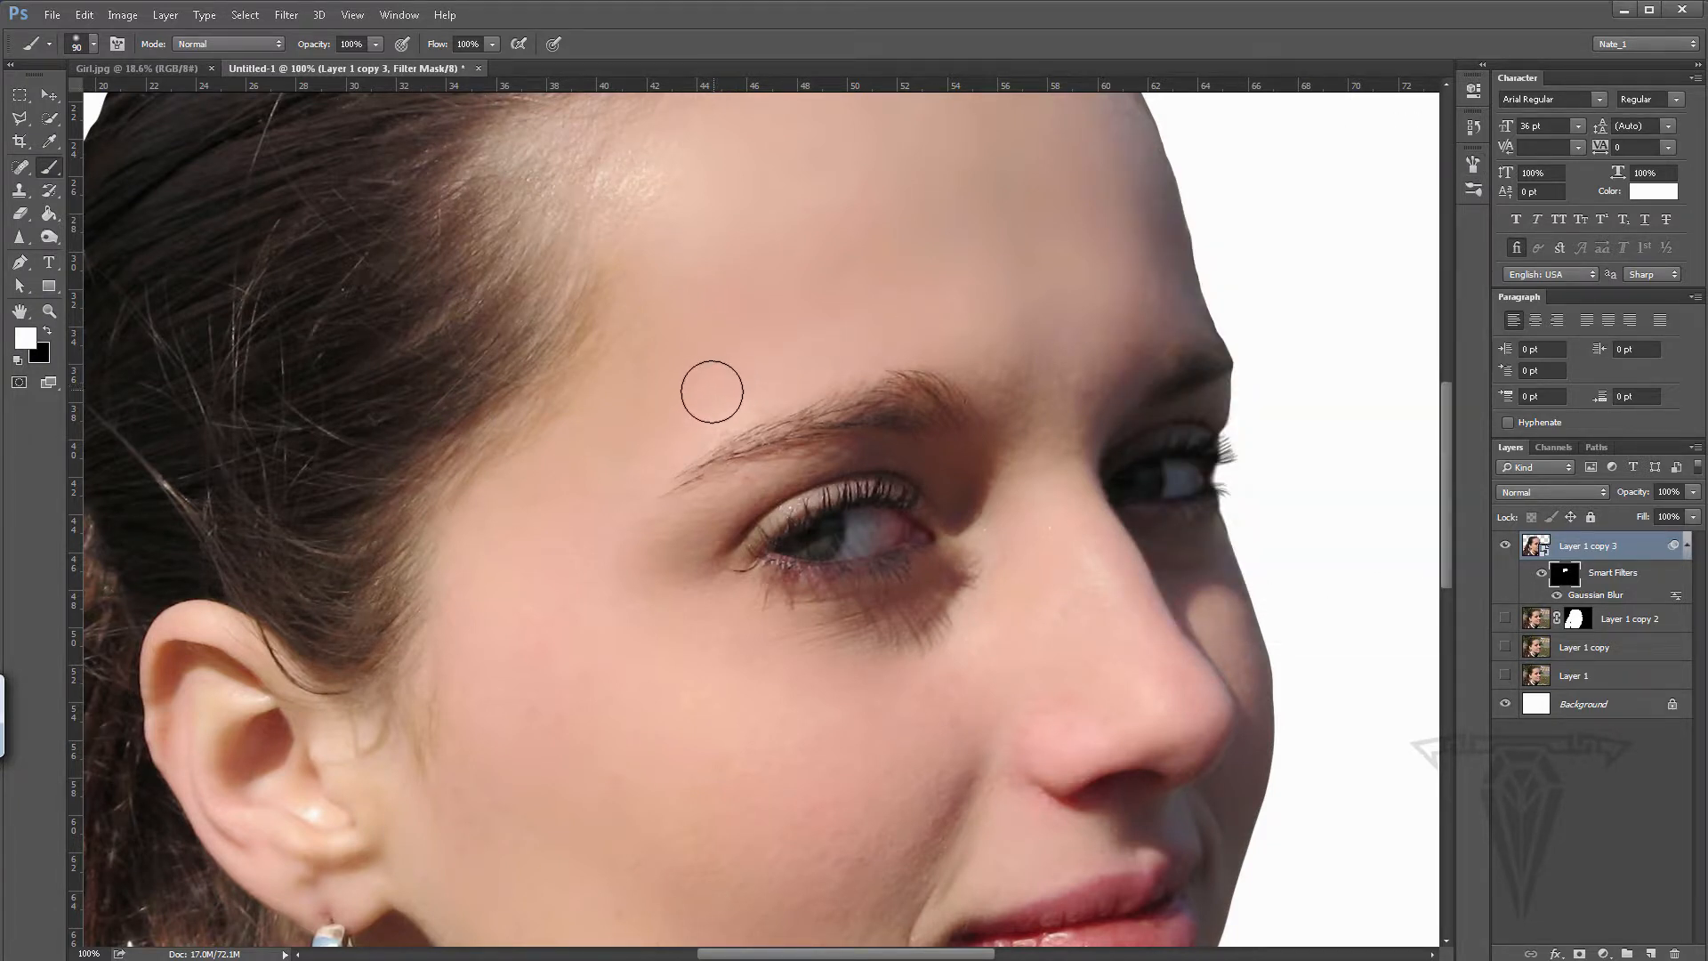
{"action": "mouse_move", "coordinate": [713, 390]}
{"action": "left_mouse_down"}
{"action": "mouse_move", "coordinate": [601, 483]}
{"action": "mouse_move", "coordinate": [697, 412]}
{"action": "mouse_move", "coordinate": [785, 427]}
{"action": "left_mouse_up"}
{"action": "key", "text": "ctrl+z"}
{"action": "left_click_drag", "start_coordinate": [608, 628], "coordinate": [639, 531]}
- Refine the filter mask on the near eye's upper eyelid with a brush of 15 px or smaller, swapping between white and black
{"action": "key", "text": "bracketleft"}
{"action": "key", "text": "bracketleft"}
{"action": "key", "text": "bracketleft"}
{"action": "key", "text": "bracketleft"}
{"action": "key", "text": "bracketleft"}
{"action": "key", "text": "bracketleft"}
{"action": "key", "text": "bracketleft"}
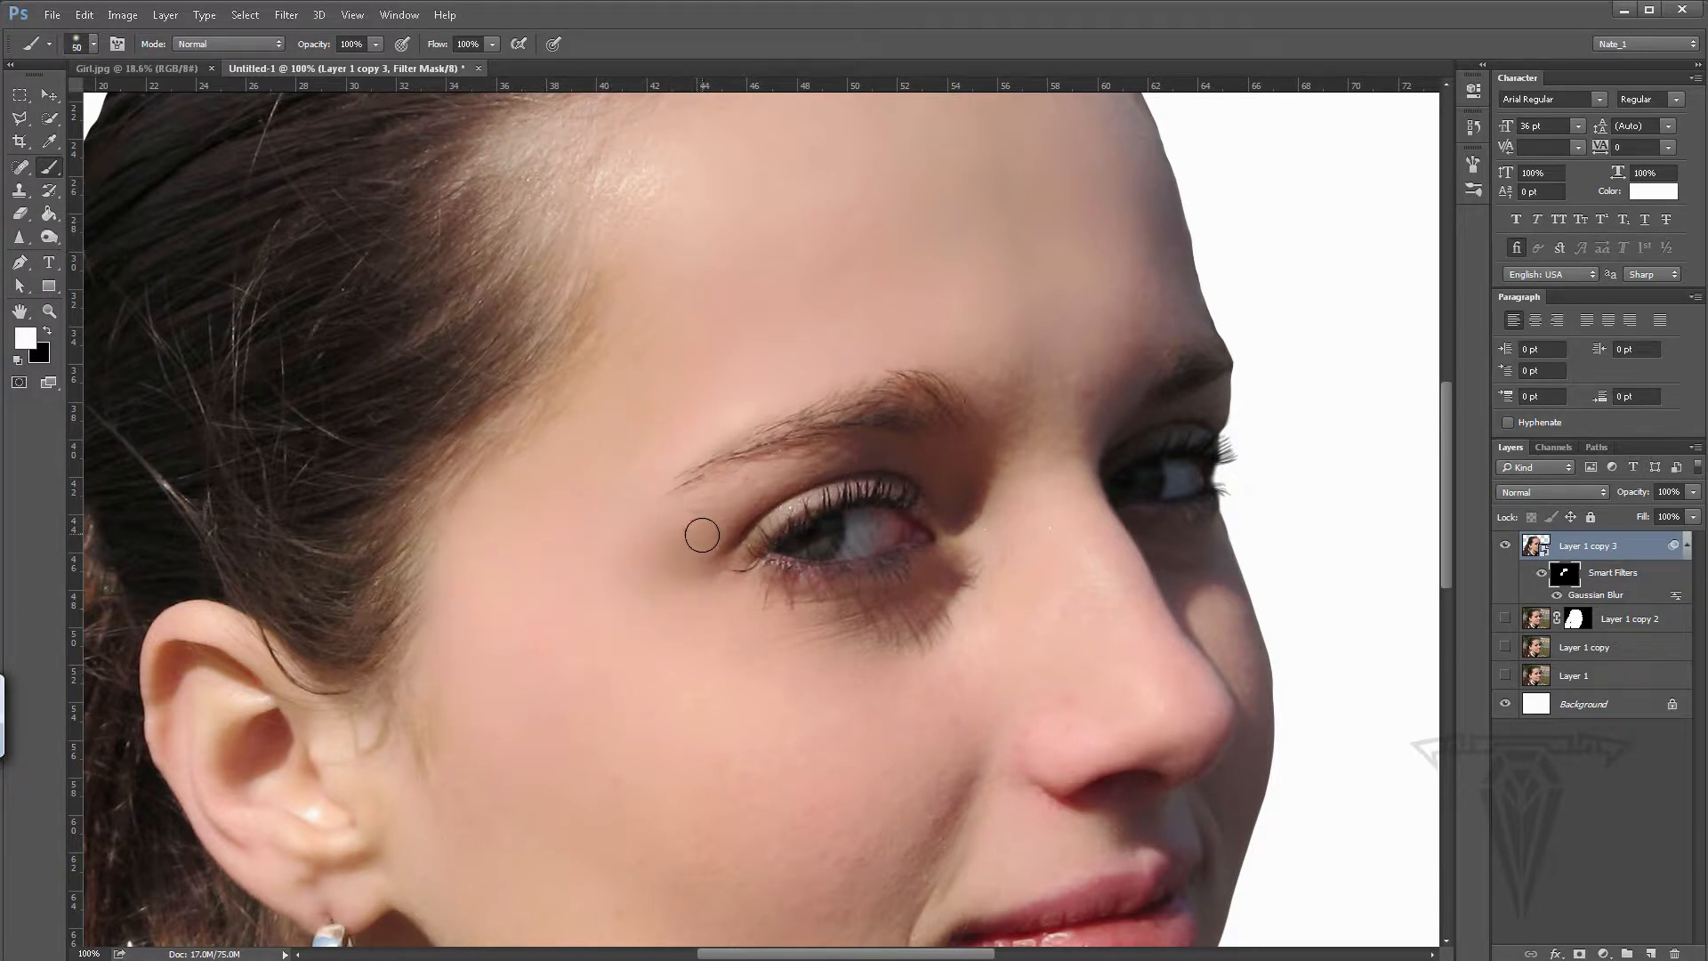
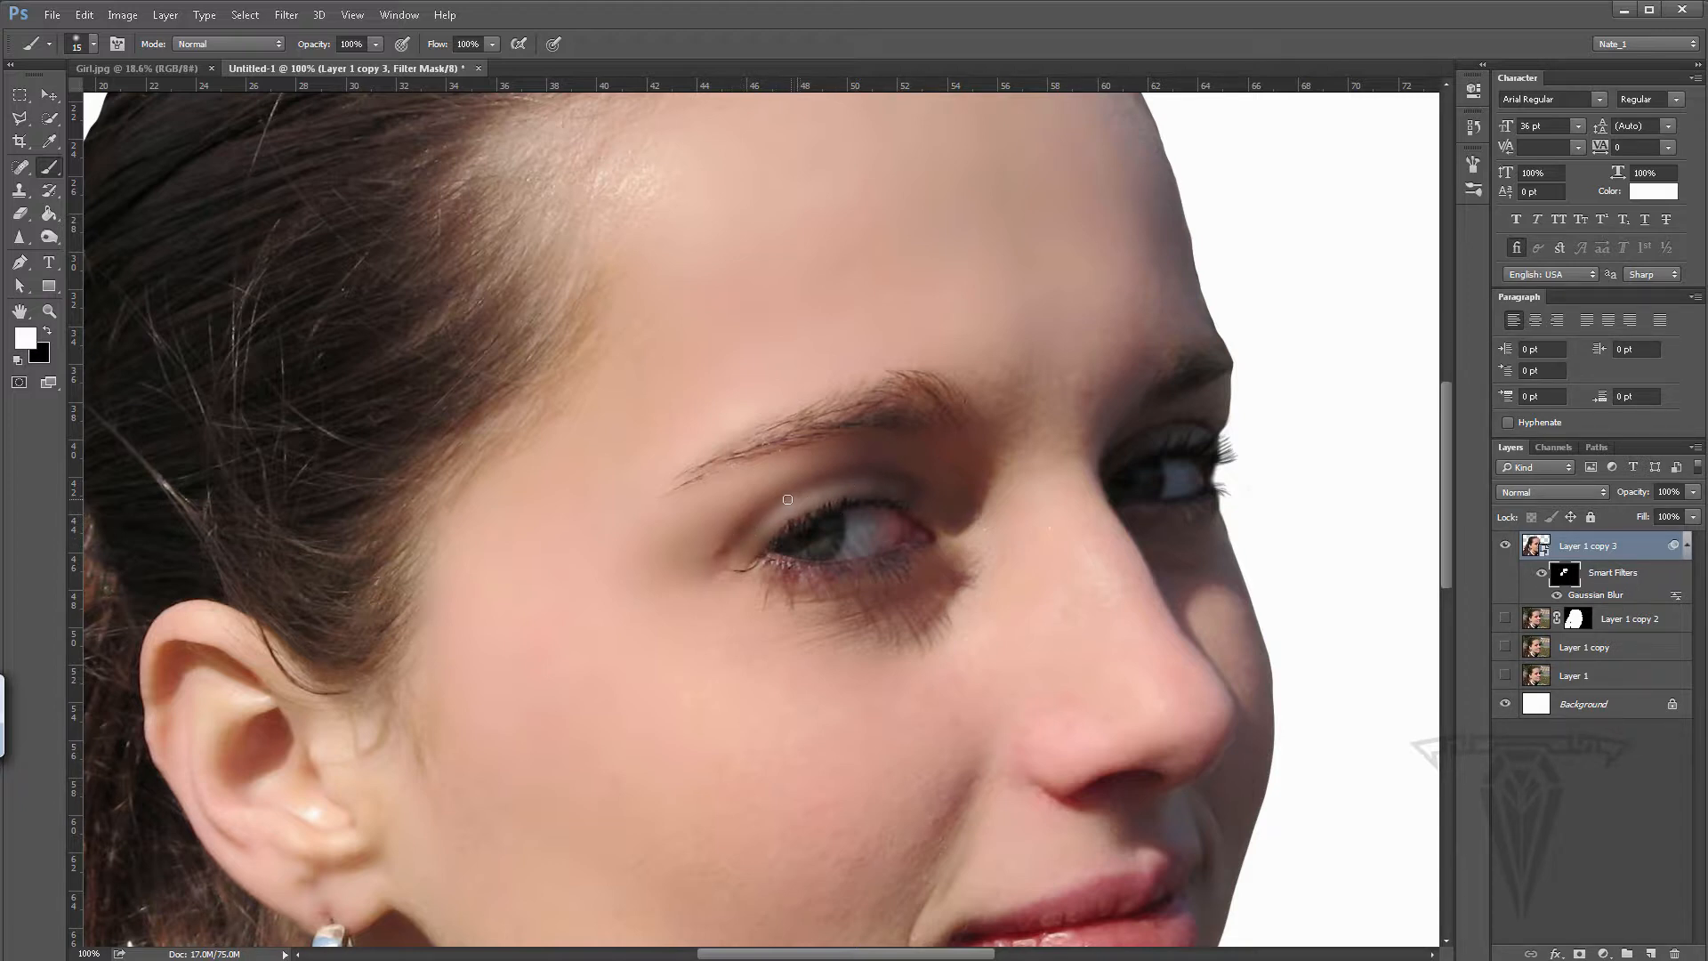
{"action": "key", "text": "x"}
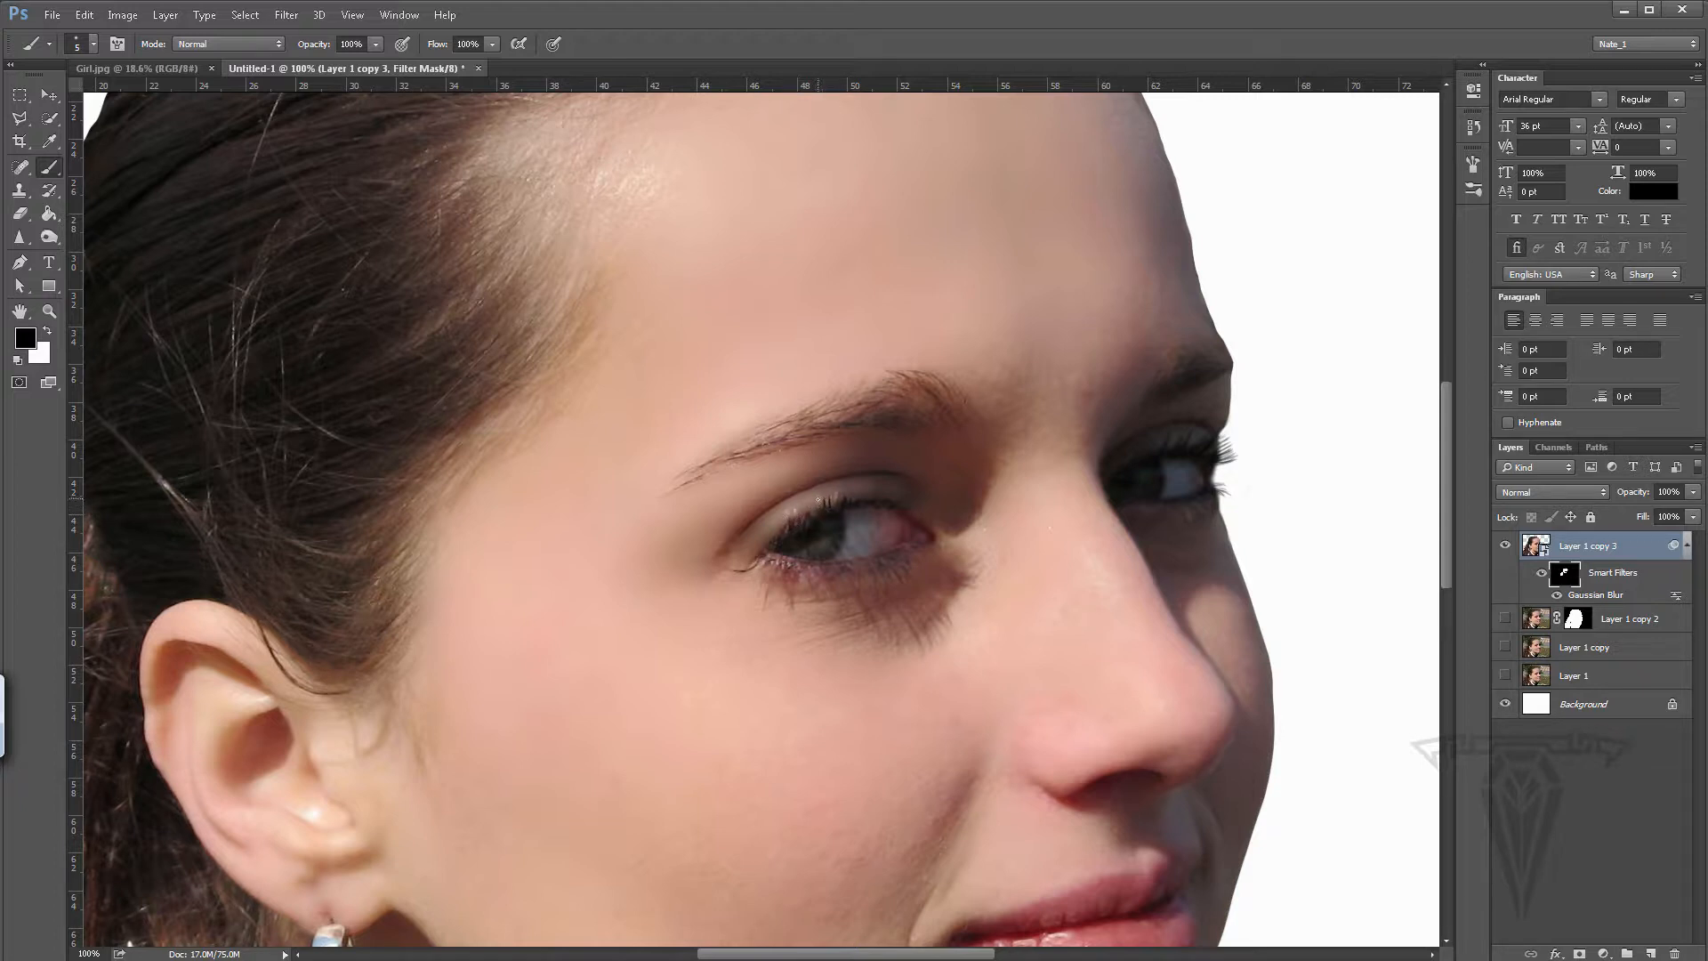
{"action": "key", "text": "x"}
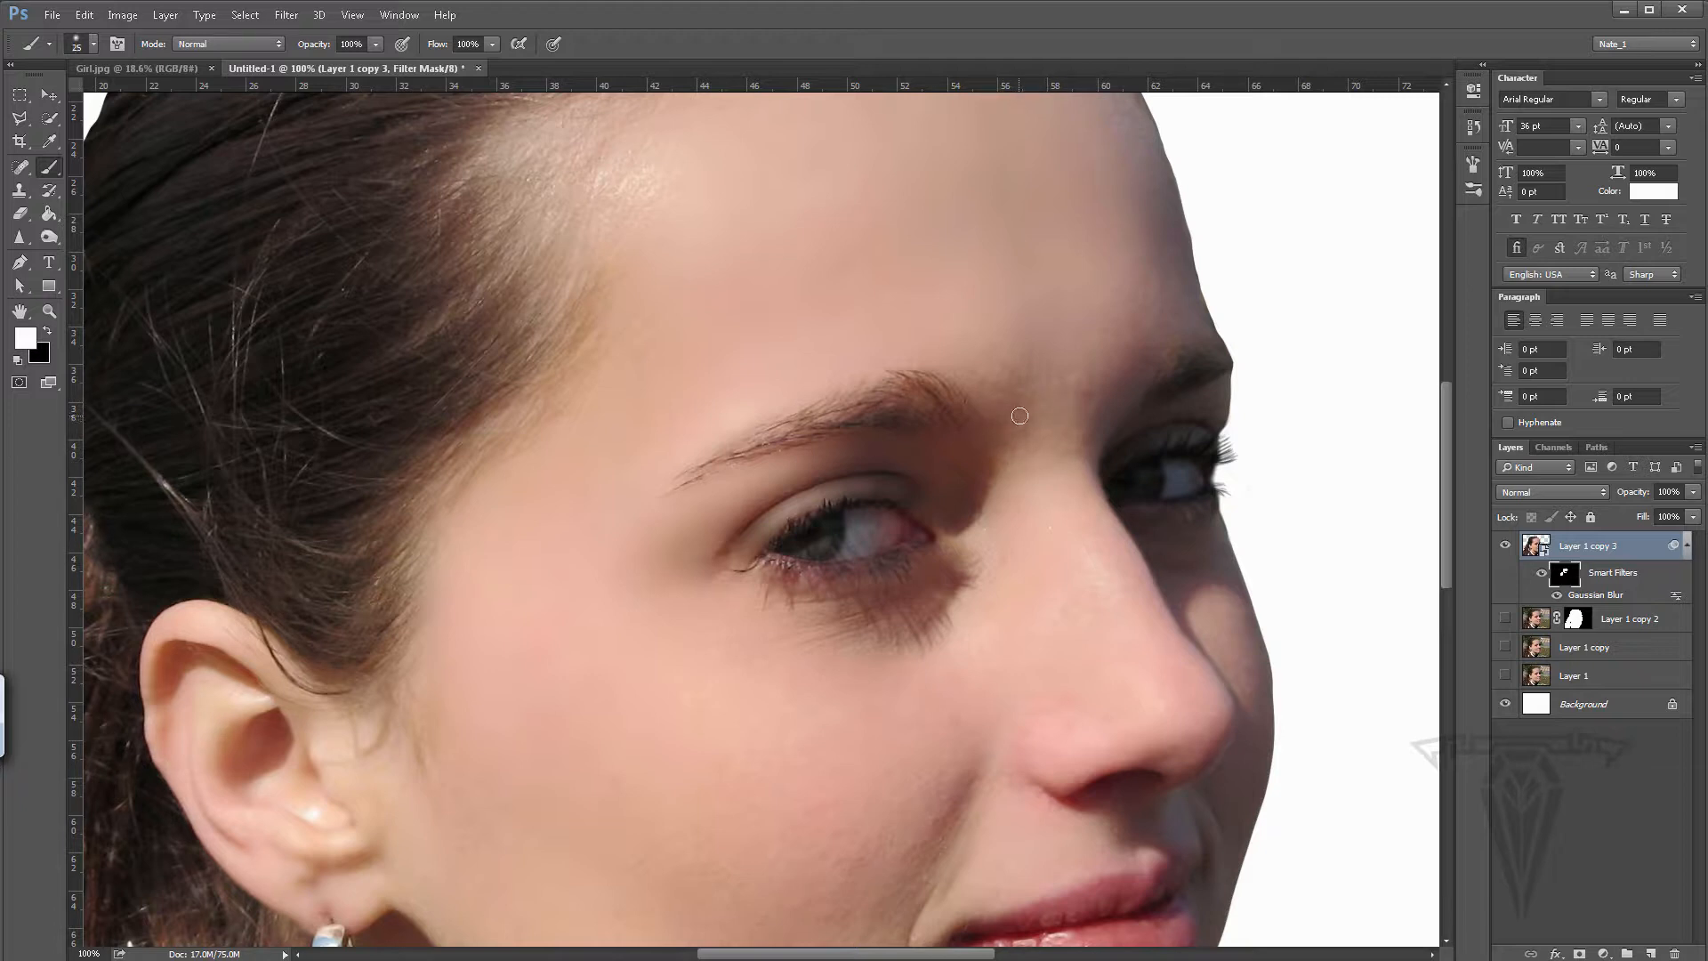
- Switch to the hard round 30 px brush tip and set its spacing to 1% for the forehead's outer edge
{"action": "key", "text": "bracketright"}
{"action": "key", "text": "bracketright"}
{"action": "key", "text": "bracketright"}
{"action": "key", "text": "bracketright"}
{"action": "left_click_drag", "start_coordinate": [1444, 415], "coordinate": [1450, 344]}
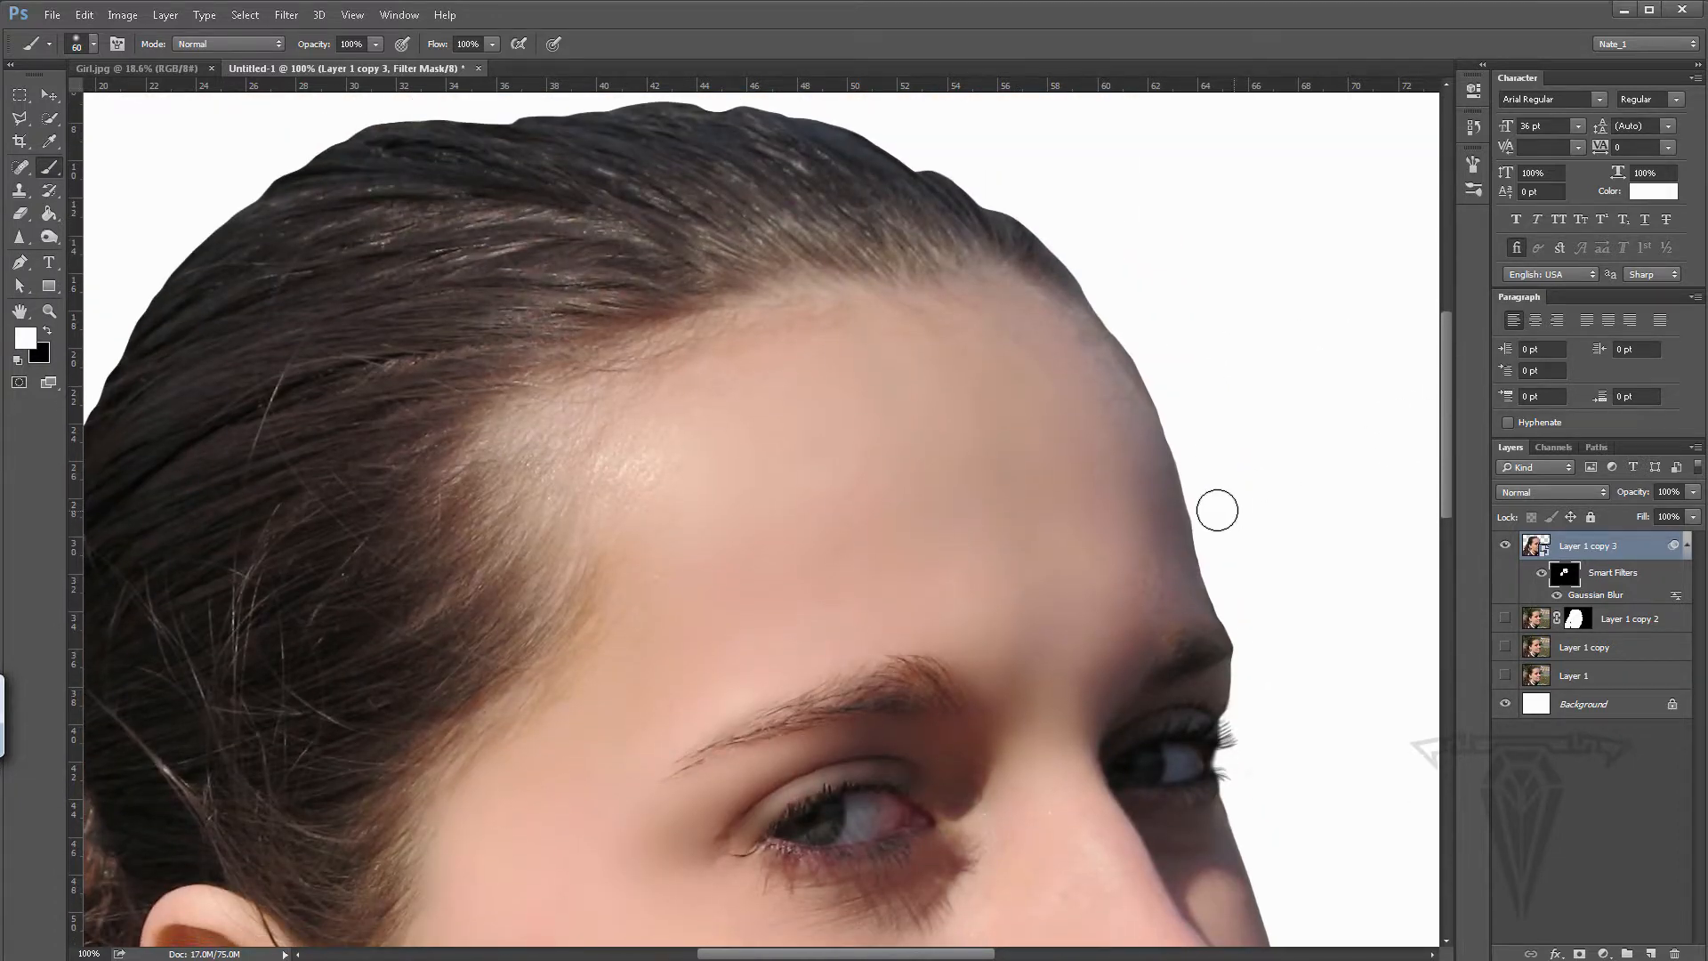
{"action": "left_click", "coordinate": [1473, 164]}
{"action": "left_click", "coordinate": [1303, 176]}
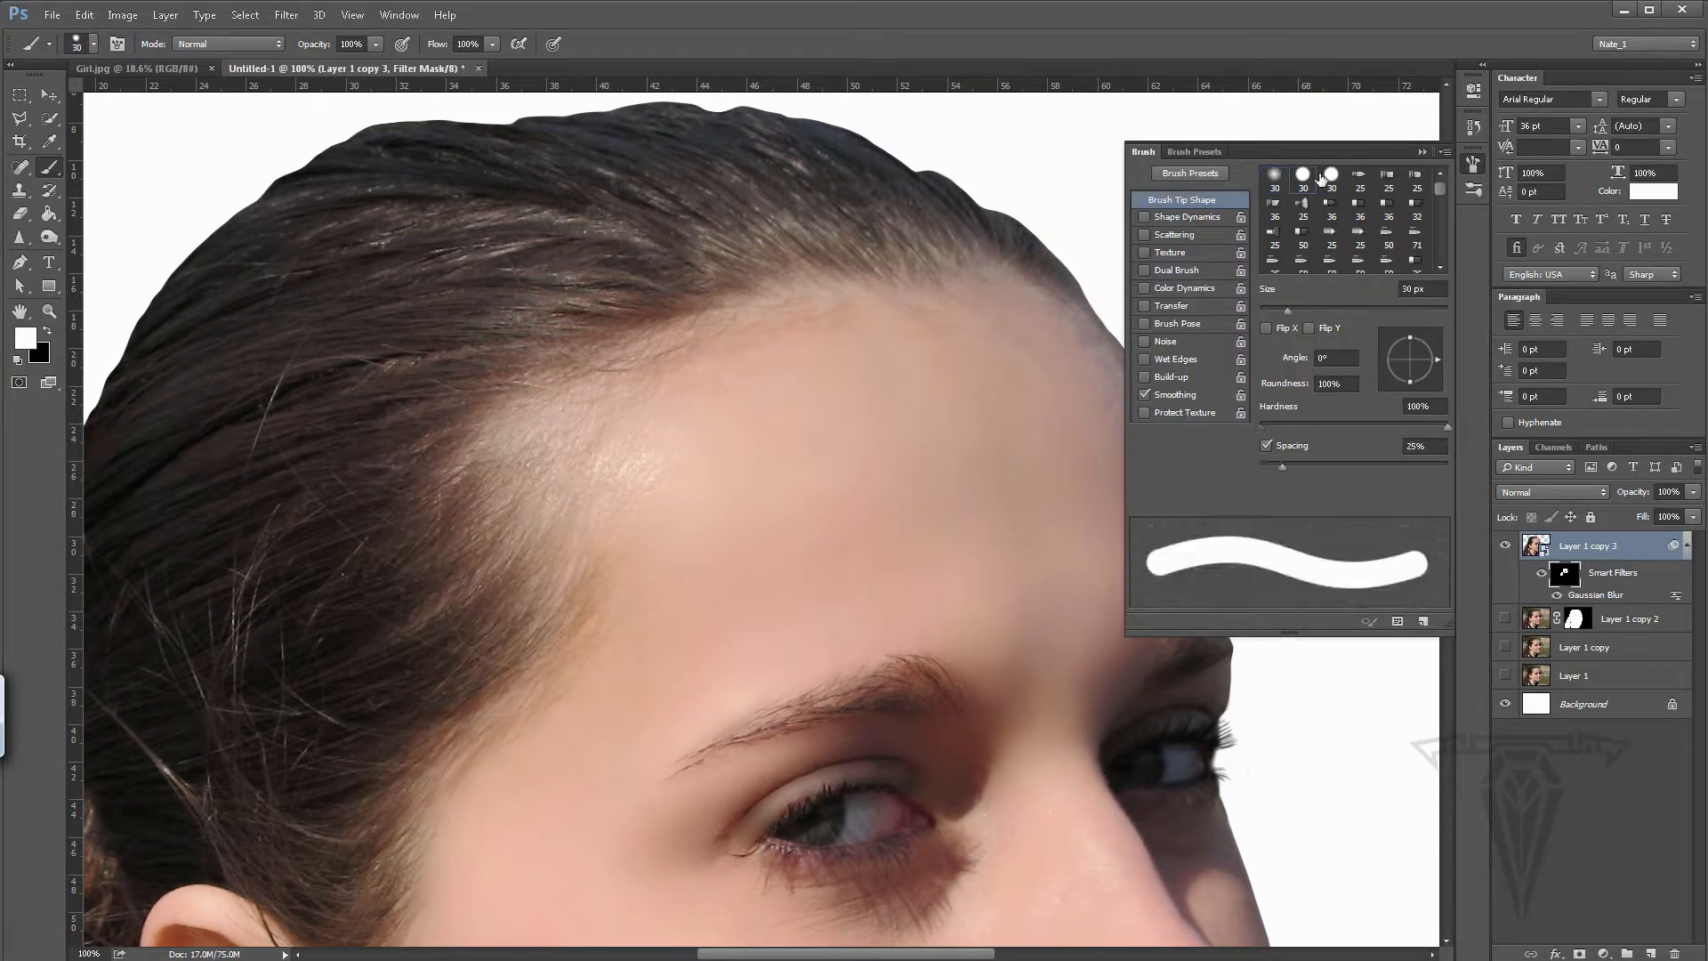
{"action": "left_click_drag", "start_coordinate": [1278, 470], "coordinate": [1233, 472]}
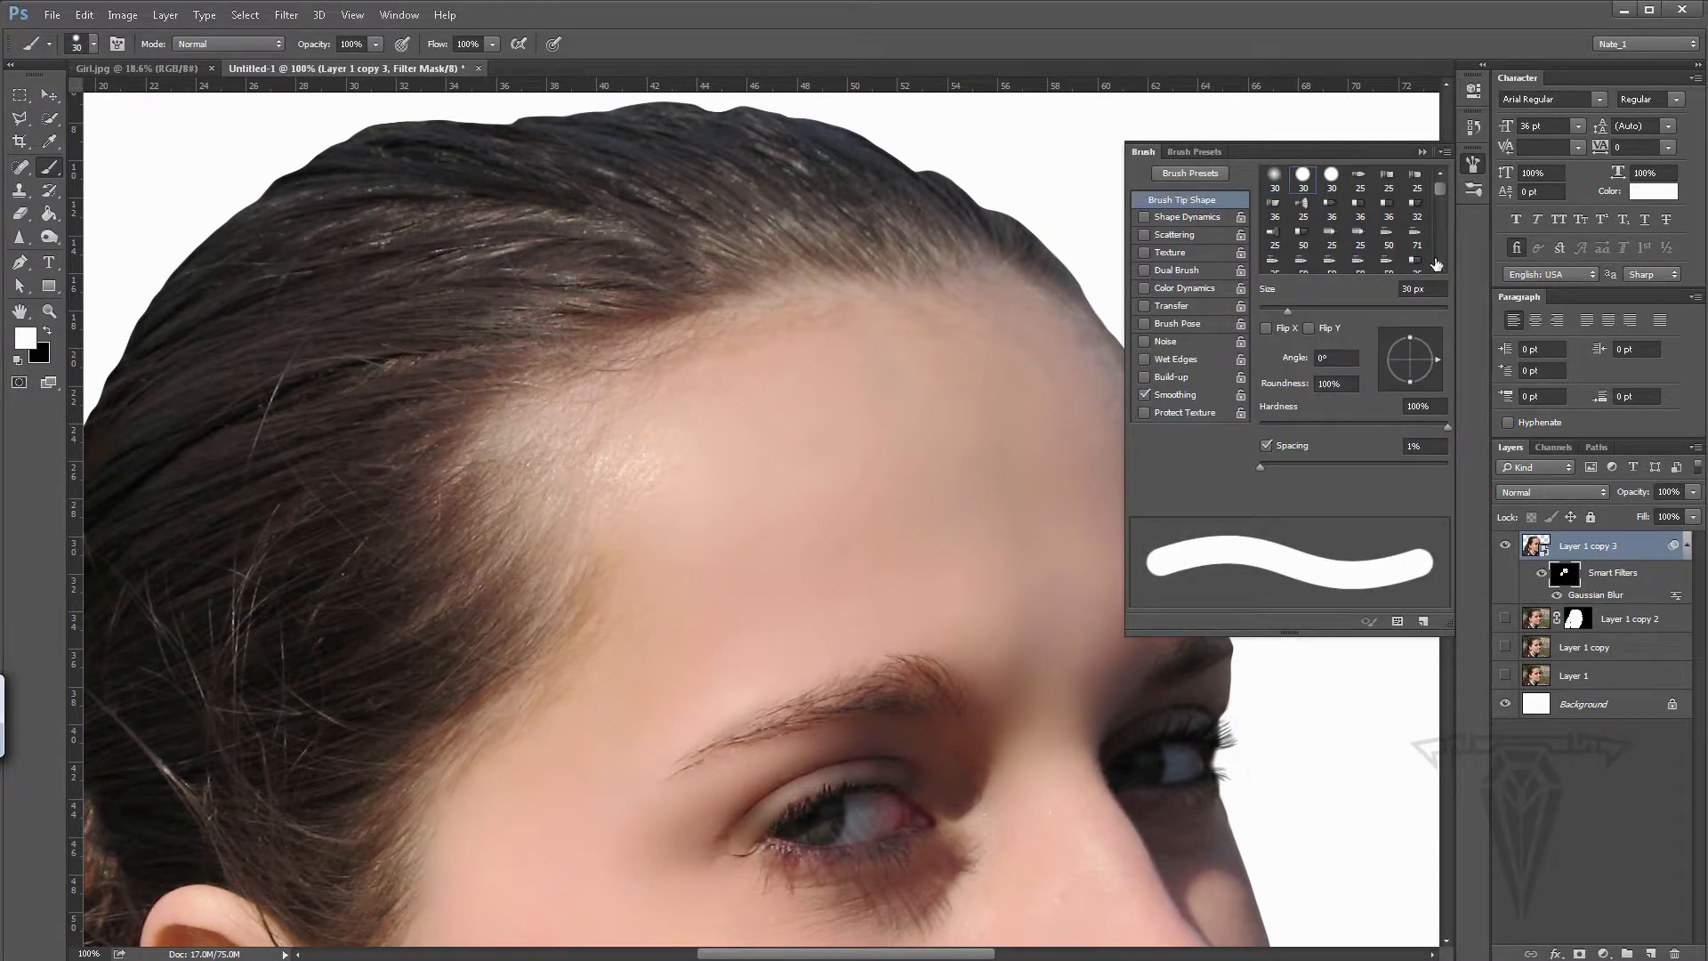
{"action": "left_click", "coordinate": [1424, 152]}
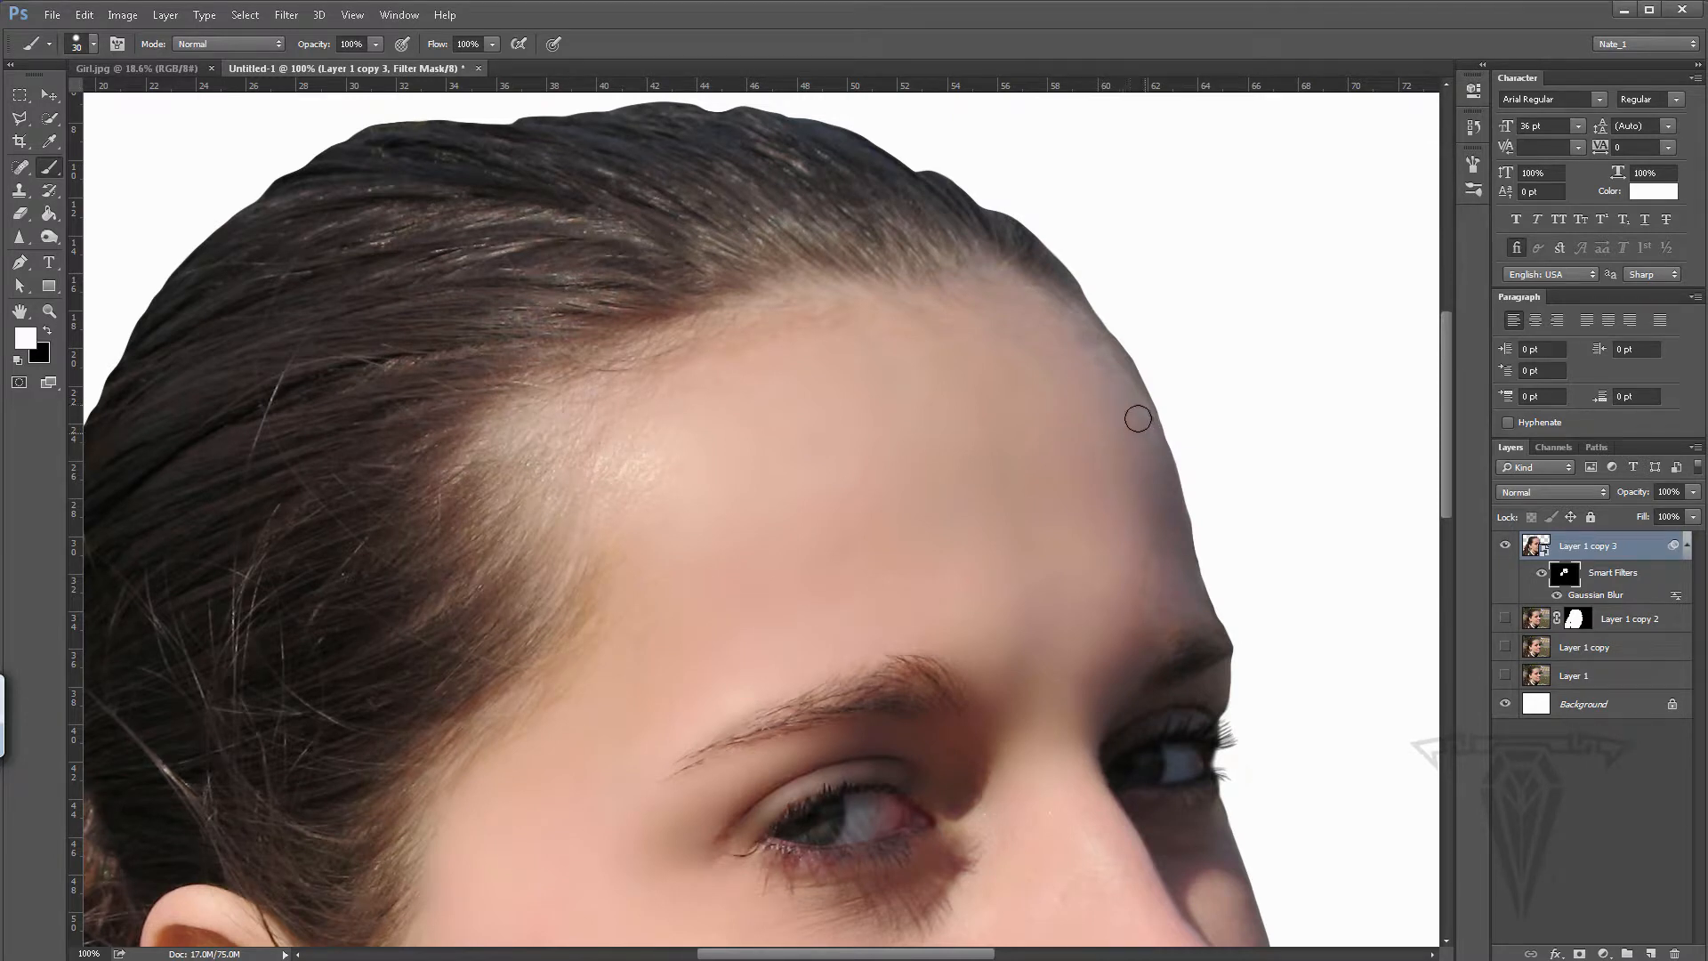
- Try to paint white on the filter mask along the forehead's outer edge with the hard 30 px brush
{"action": "left_click_drag", "start_coordinate": [1139, 420], "coordinate": [1175, 537]}
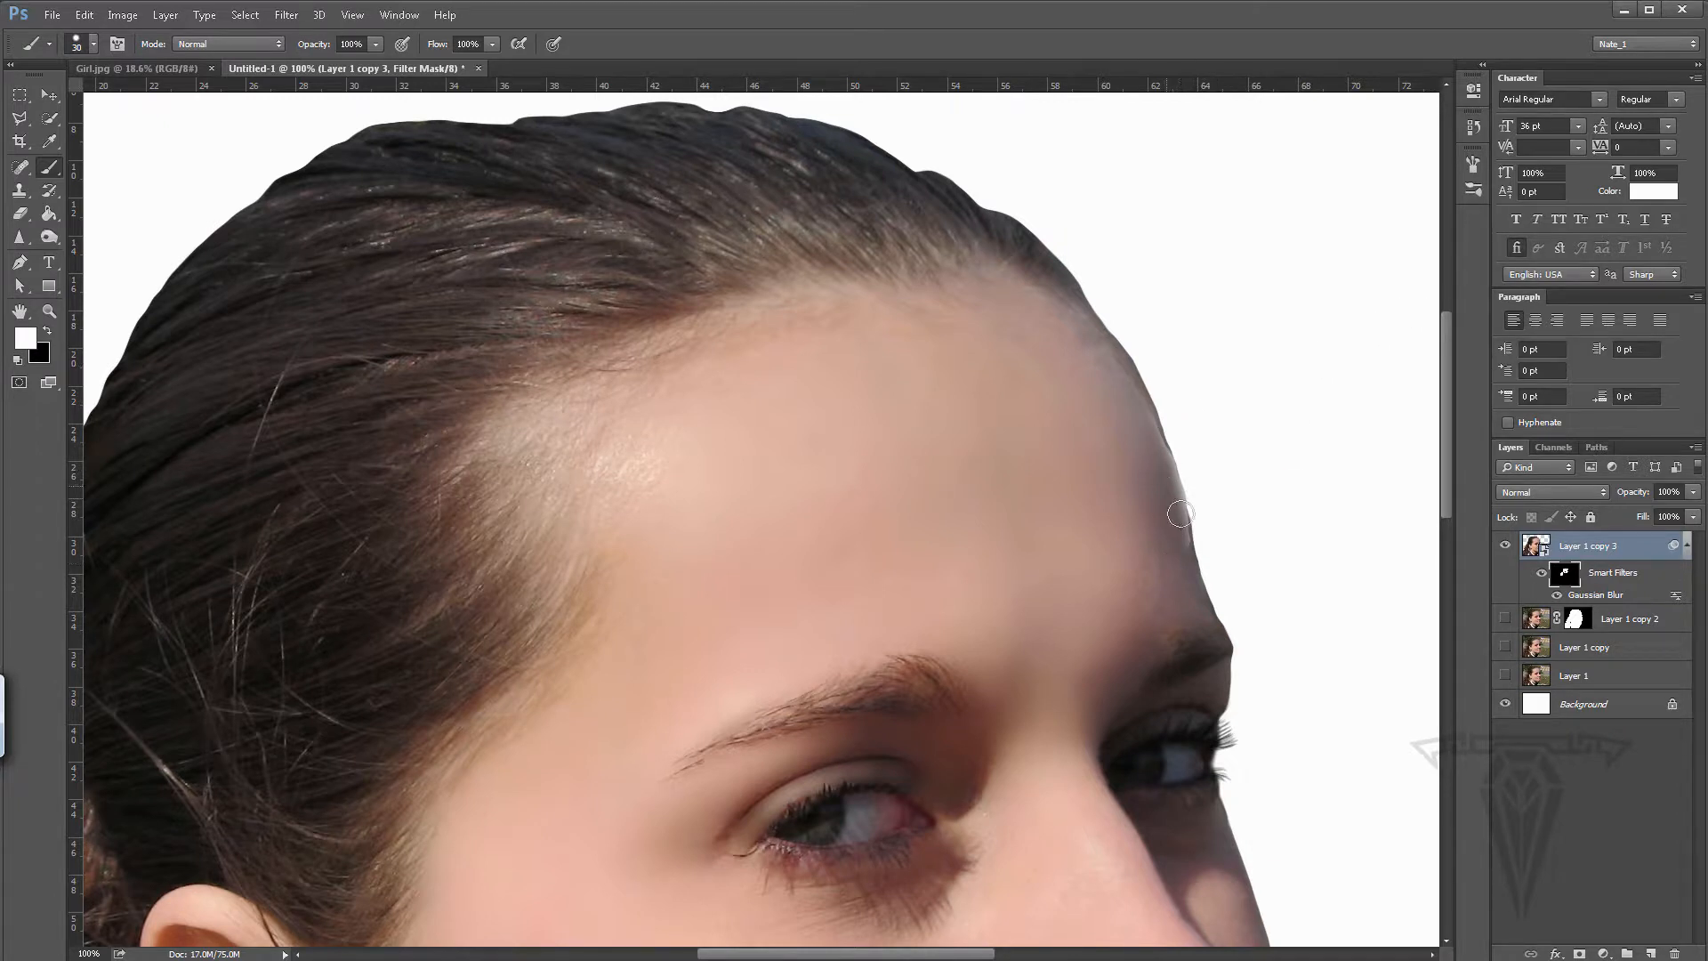
{"action": "mouse_move", "coordinate": [1178, 516]}
{"action": "left_mouse_down"}
{"action": "mouse_move", "coordinate": [1187, 556]}
{"action": "mouse_move", "coordinate": [1191, 534]}
{"action": "left_mouse_up"}
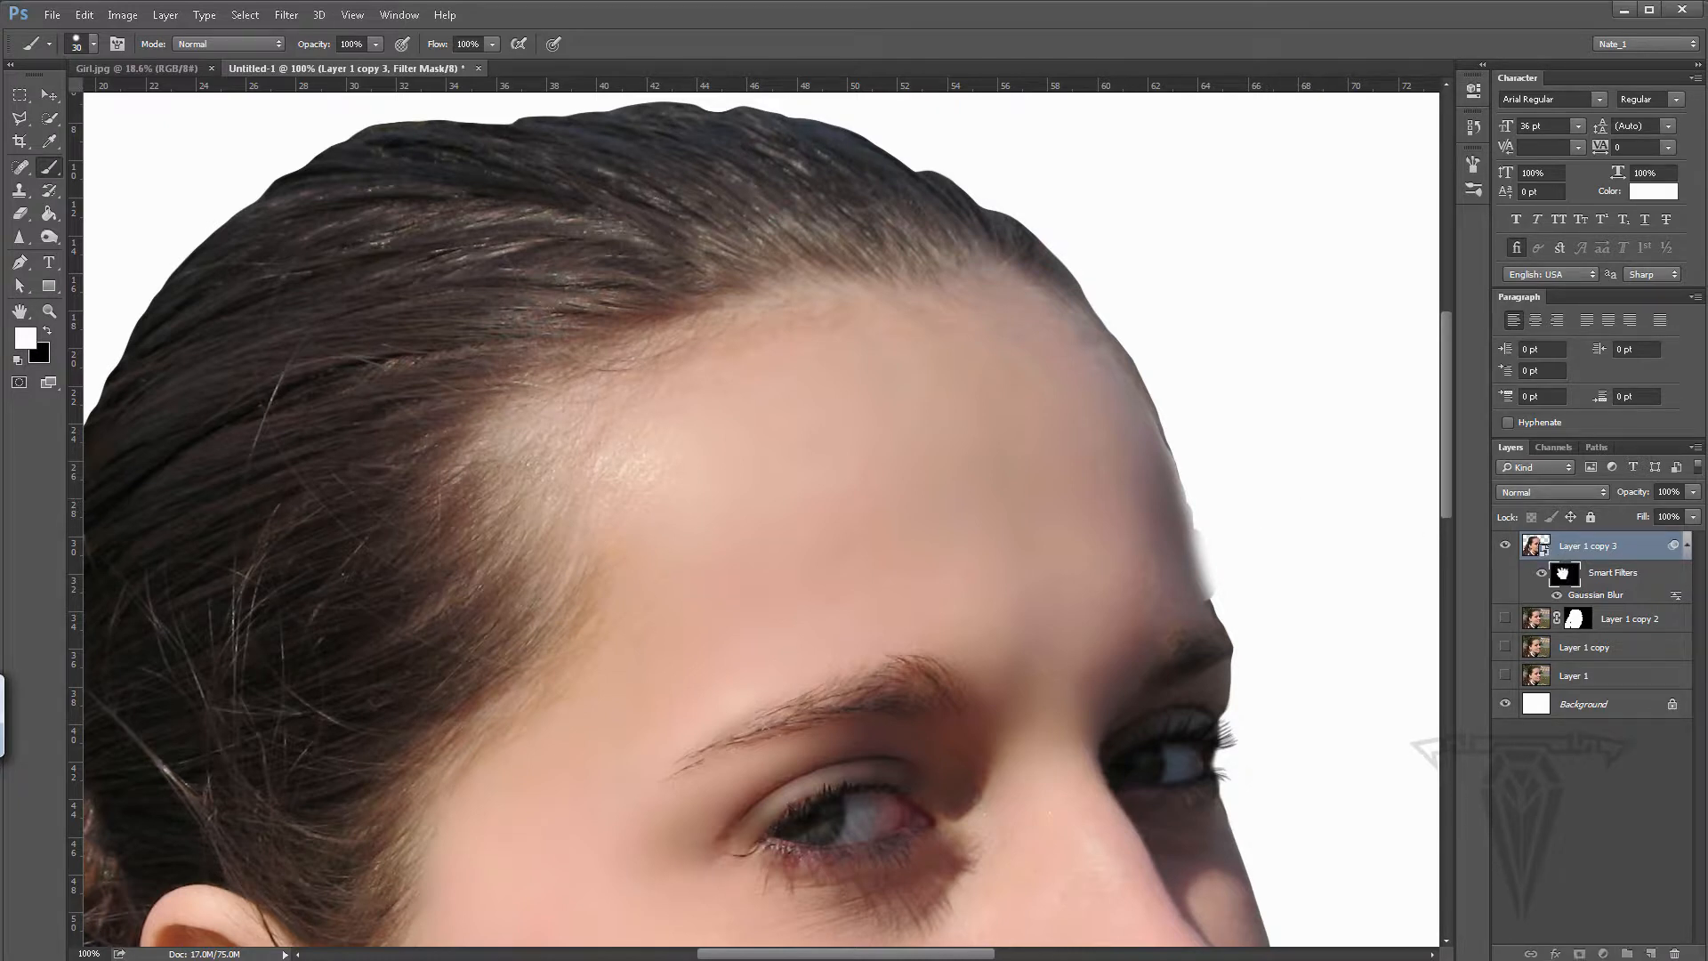
{"action": "mouse_move", "coordinate": [1174, 453]}
{"action": "left_mouse_down"}
{"action": "mouse_move", "coordinate": [1179, 497]}
{"action": "mouse_move", "coordinate": [1128, 392]}
{"action": "mouse_move", "coordinate": [1159, 439]}
{"action": "left_mouse_up"}
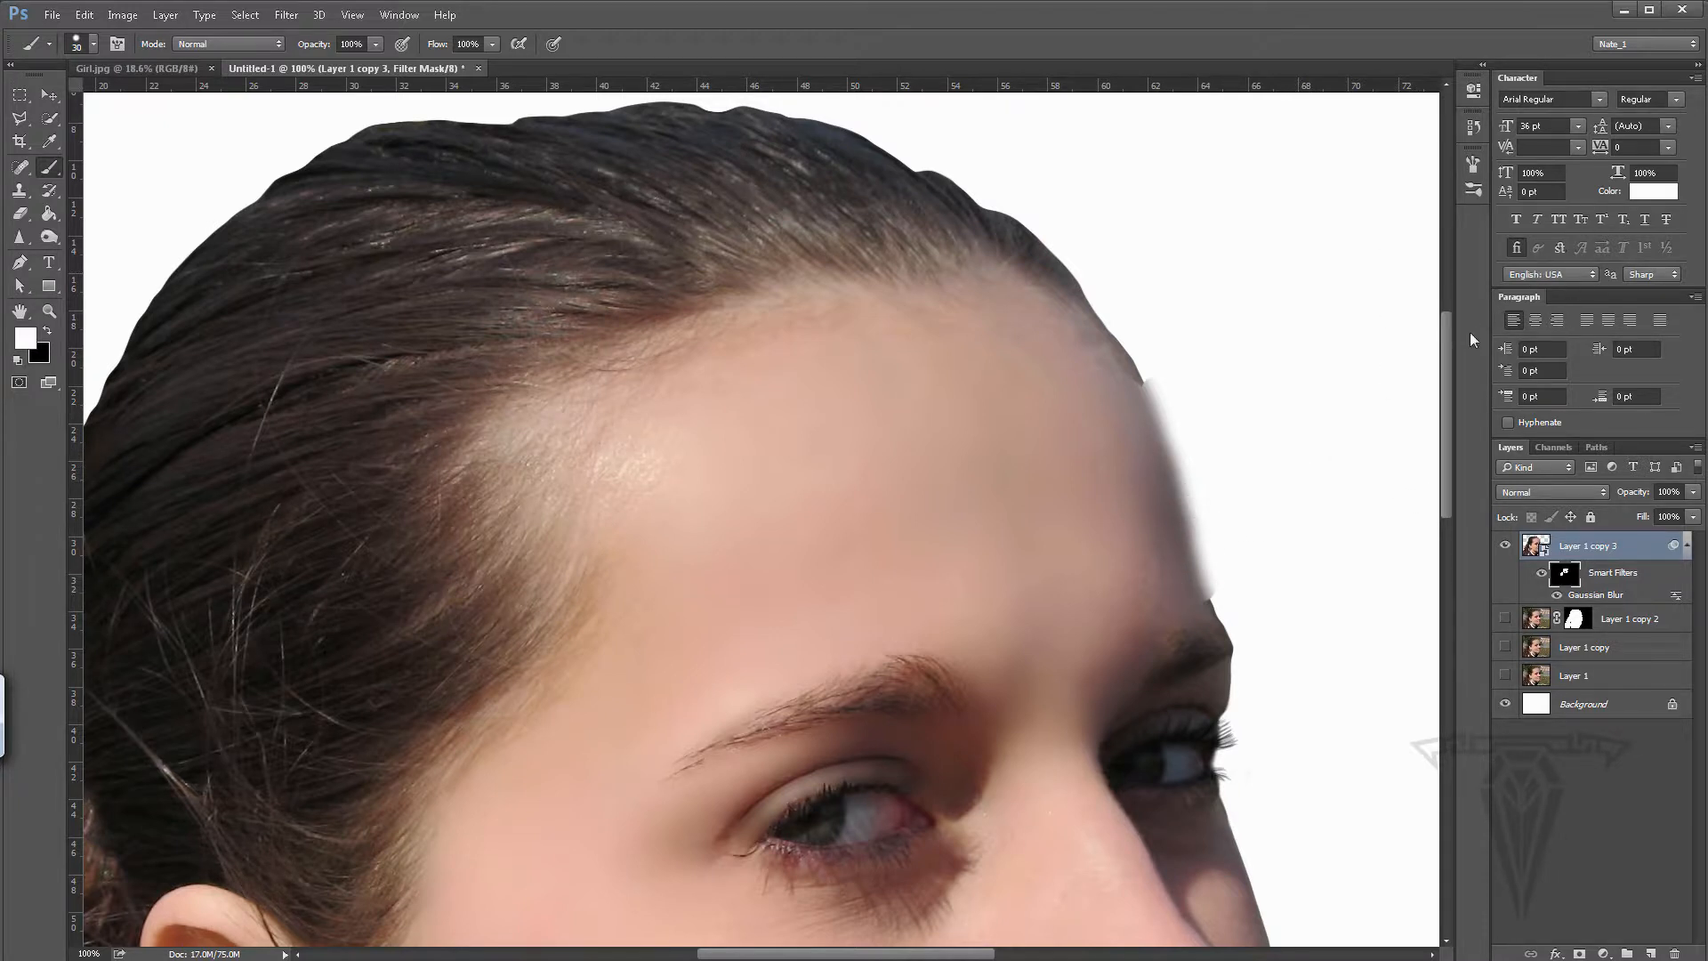
- Step back through the history to undo the last three brush strokes along the forehead's outer edge
{"action": "left_click", "coordinate": [1473, 129]}
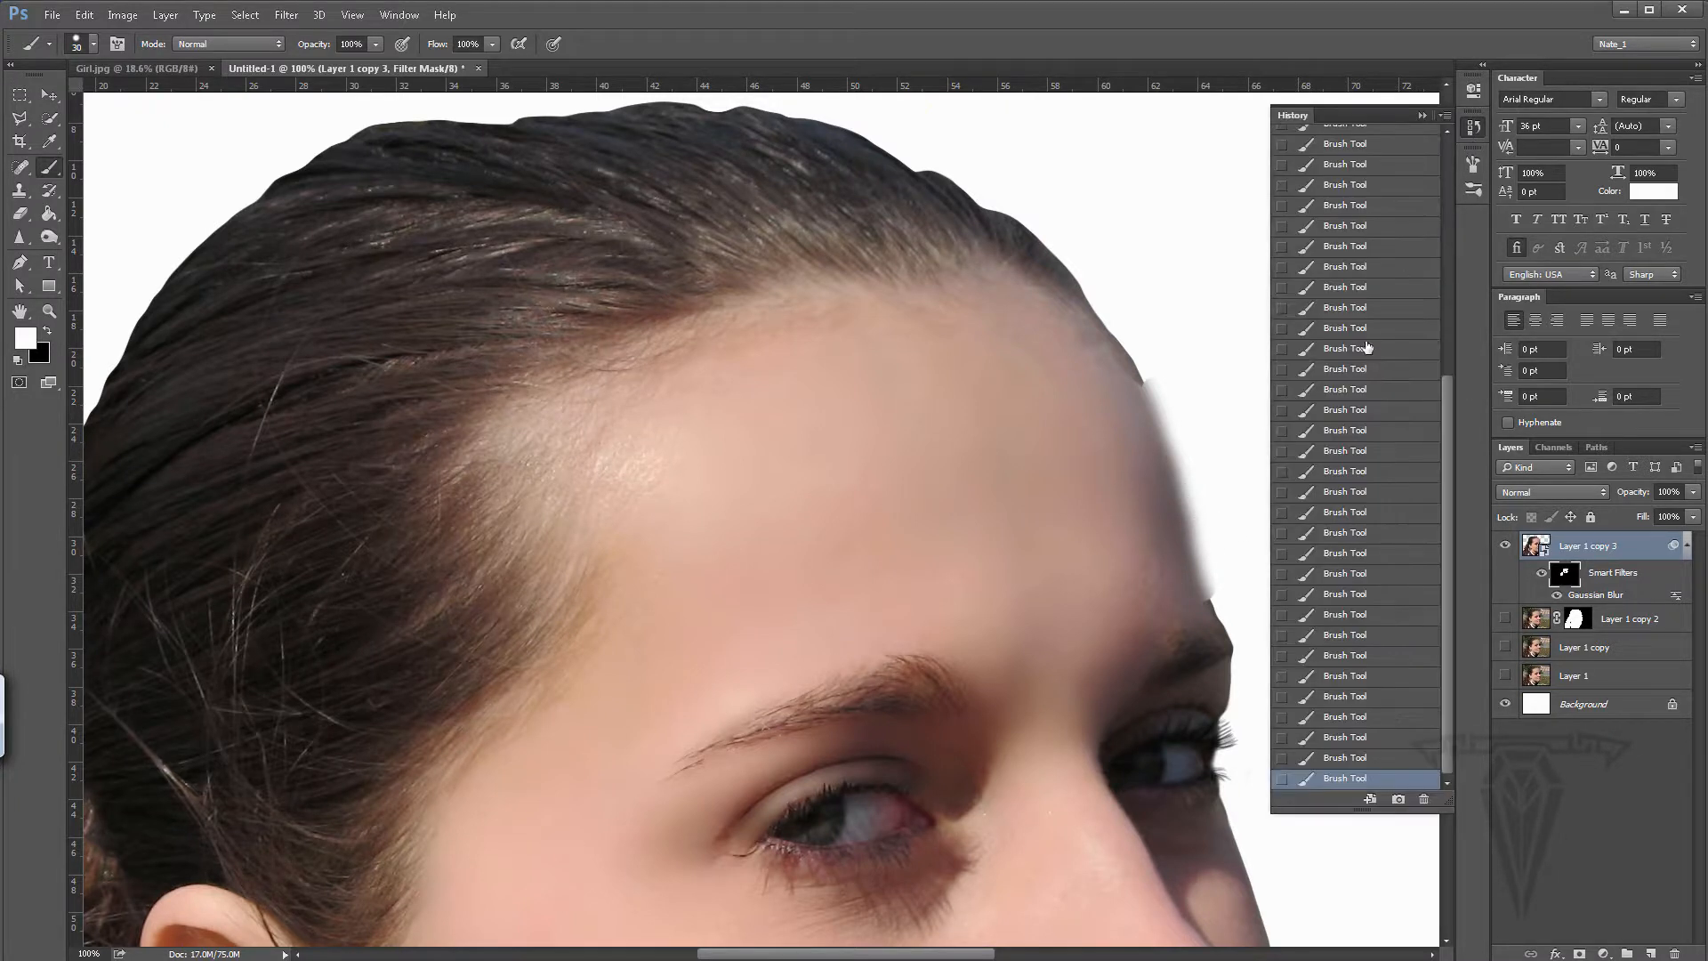
{"action": "left_click", "coordinate": [1361, 757]}
{"action": "left_click", "coordinate": [1366, 737]}
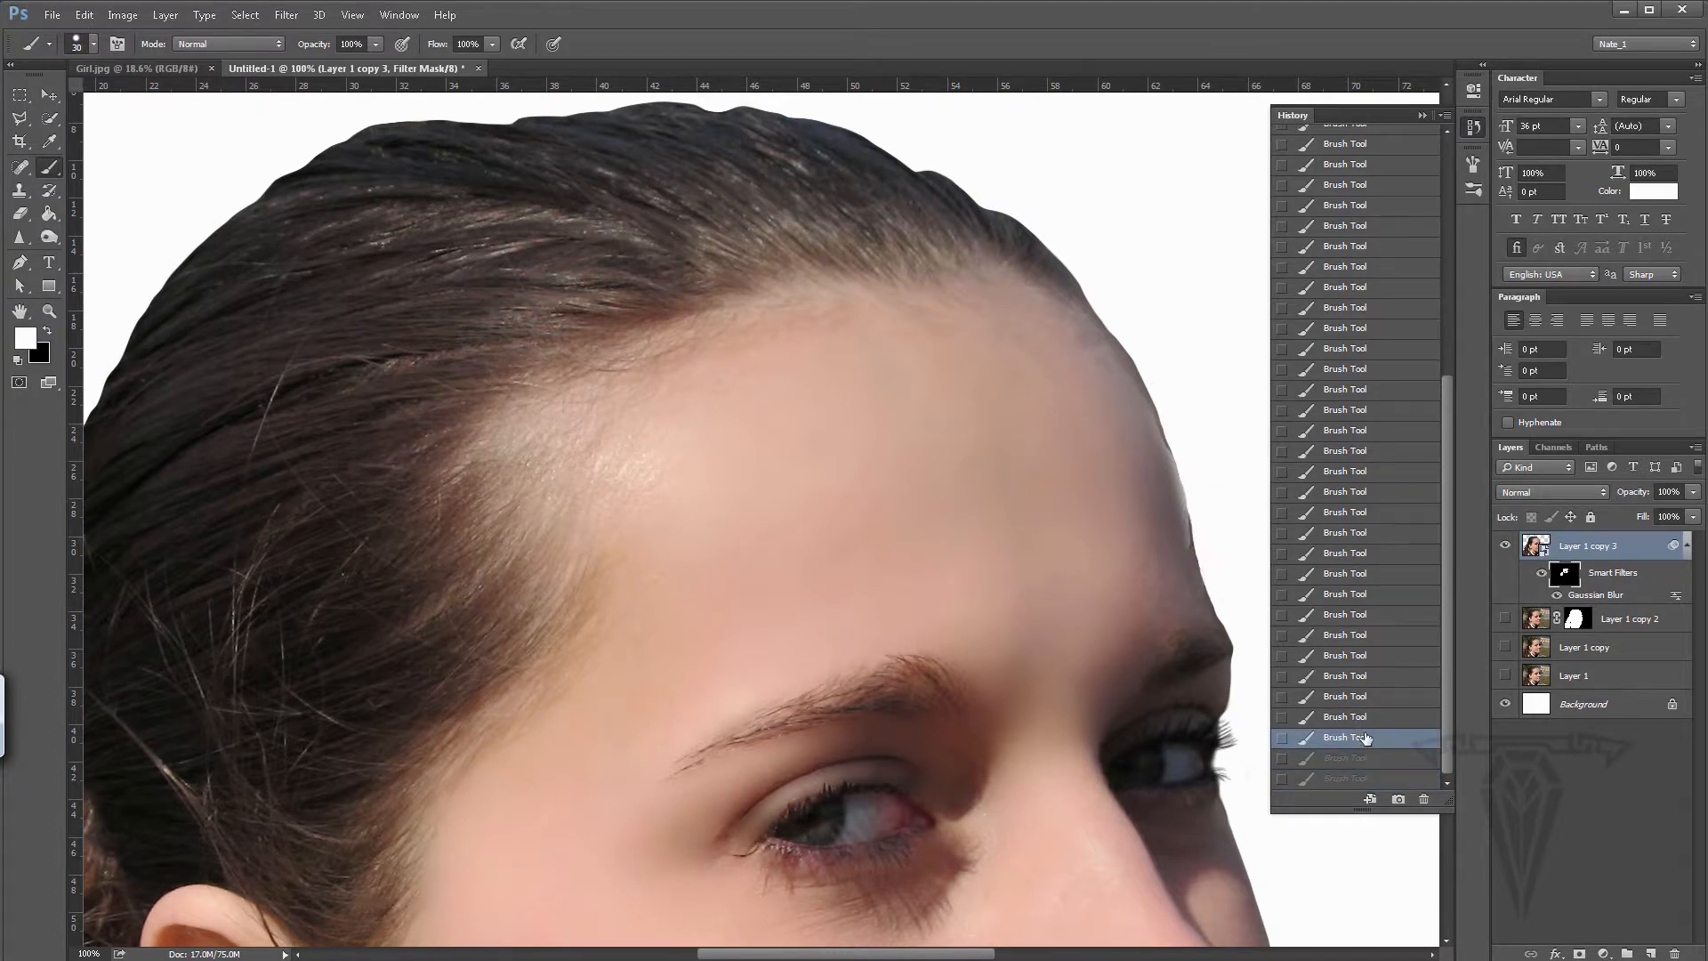
{"action": "left_click", "coordinate": [1361, 717]}
{"action": "left_click", "coordinate": [1367, 698]}
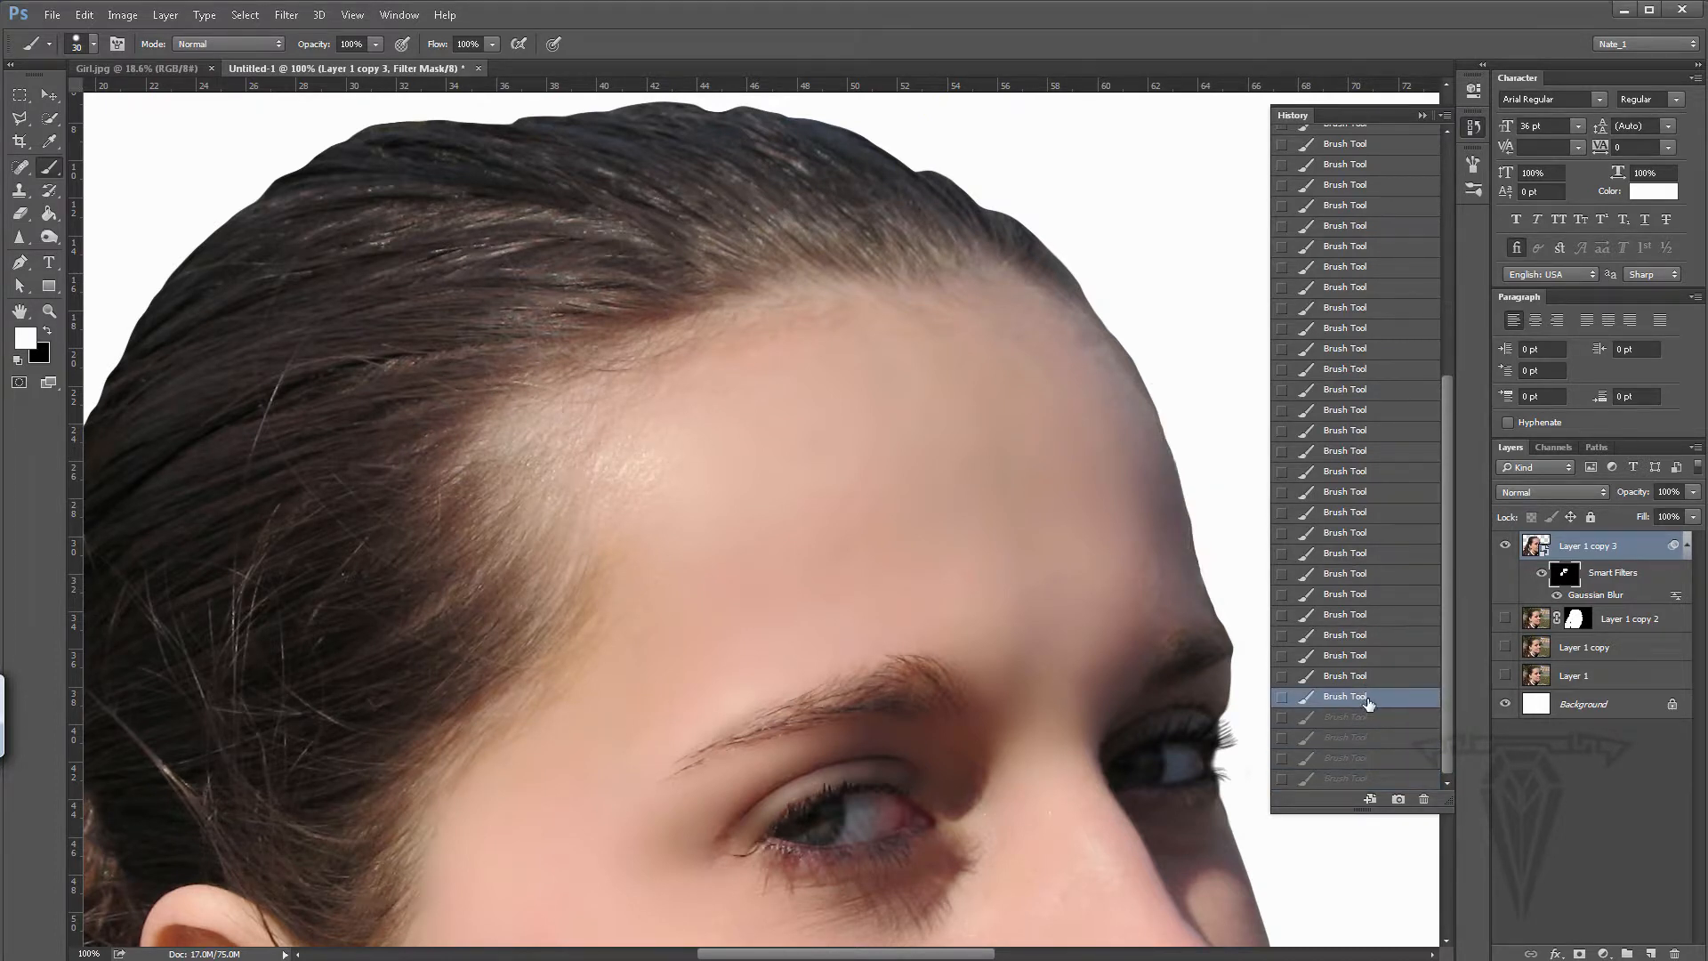
{"action": "left_click", "coordinate": [1363, 717]}
{"action": "left_click", "coordinate": [1362, 737]}
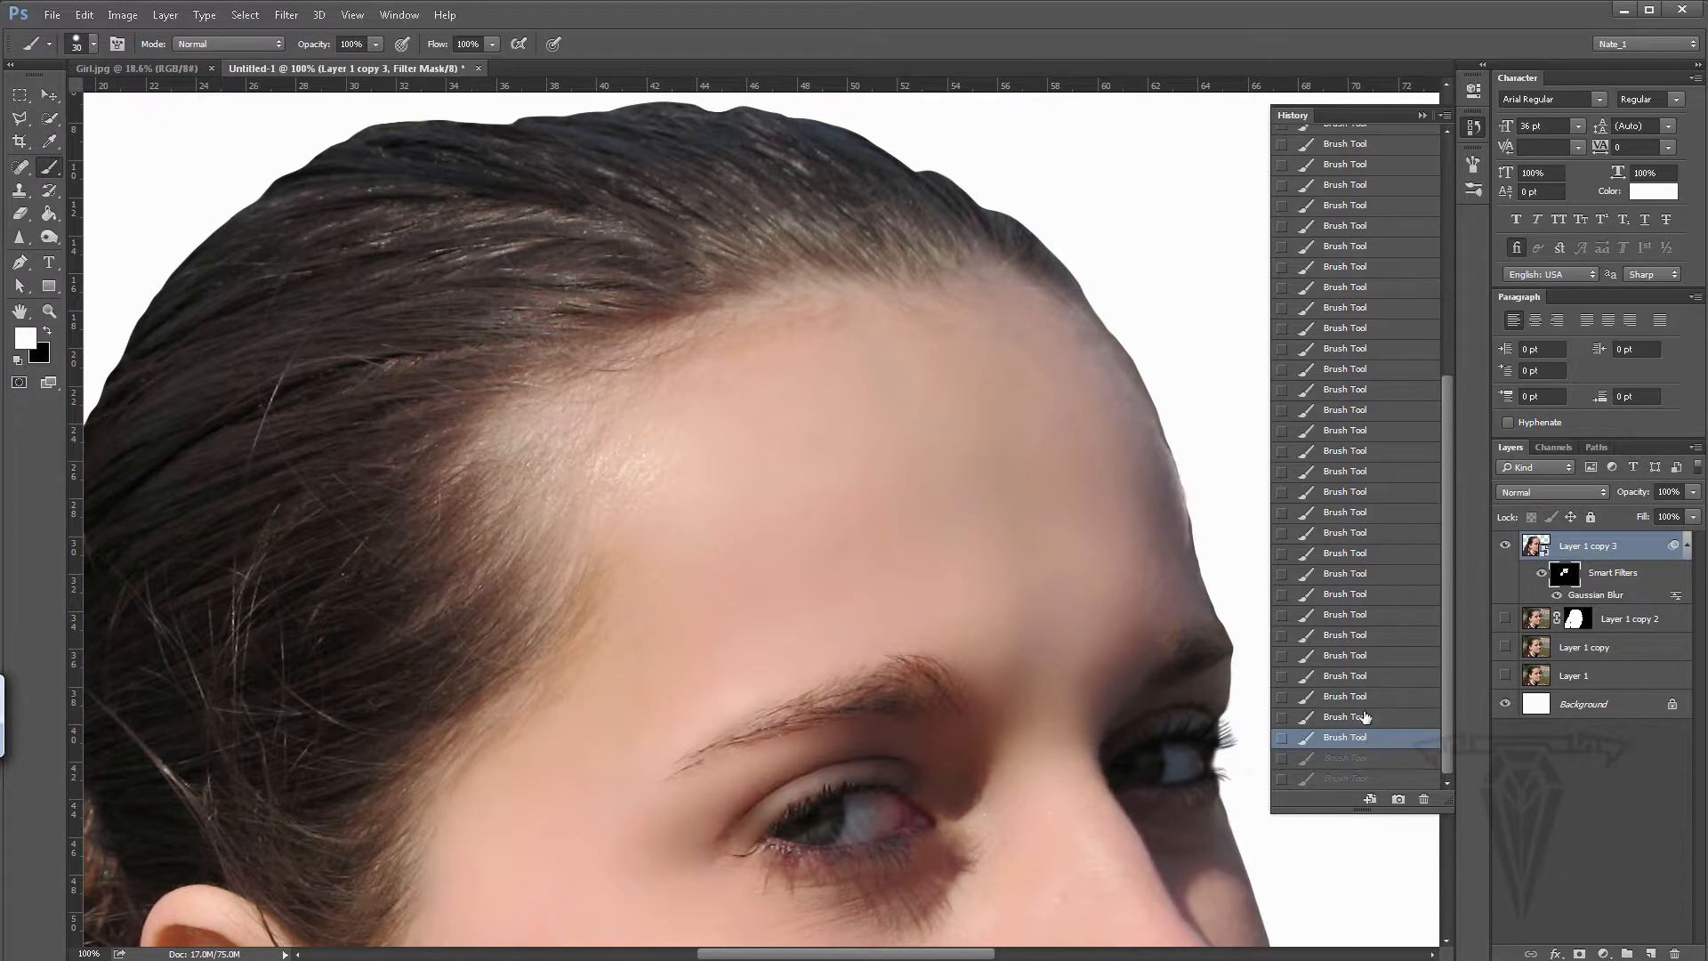
{"action": "left_click", "coordinate": [1363, 719]}
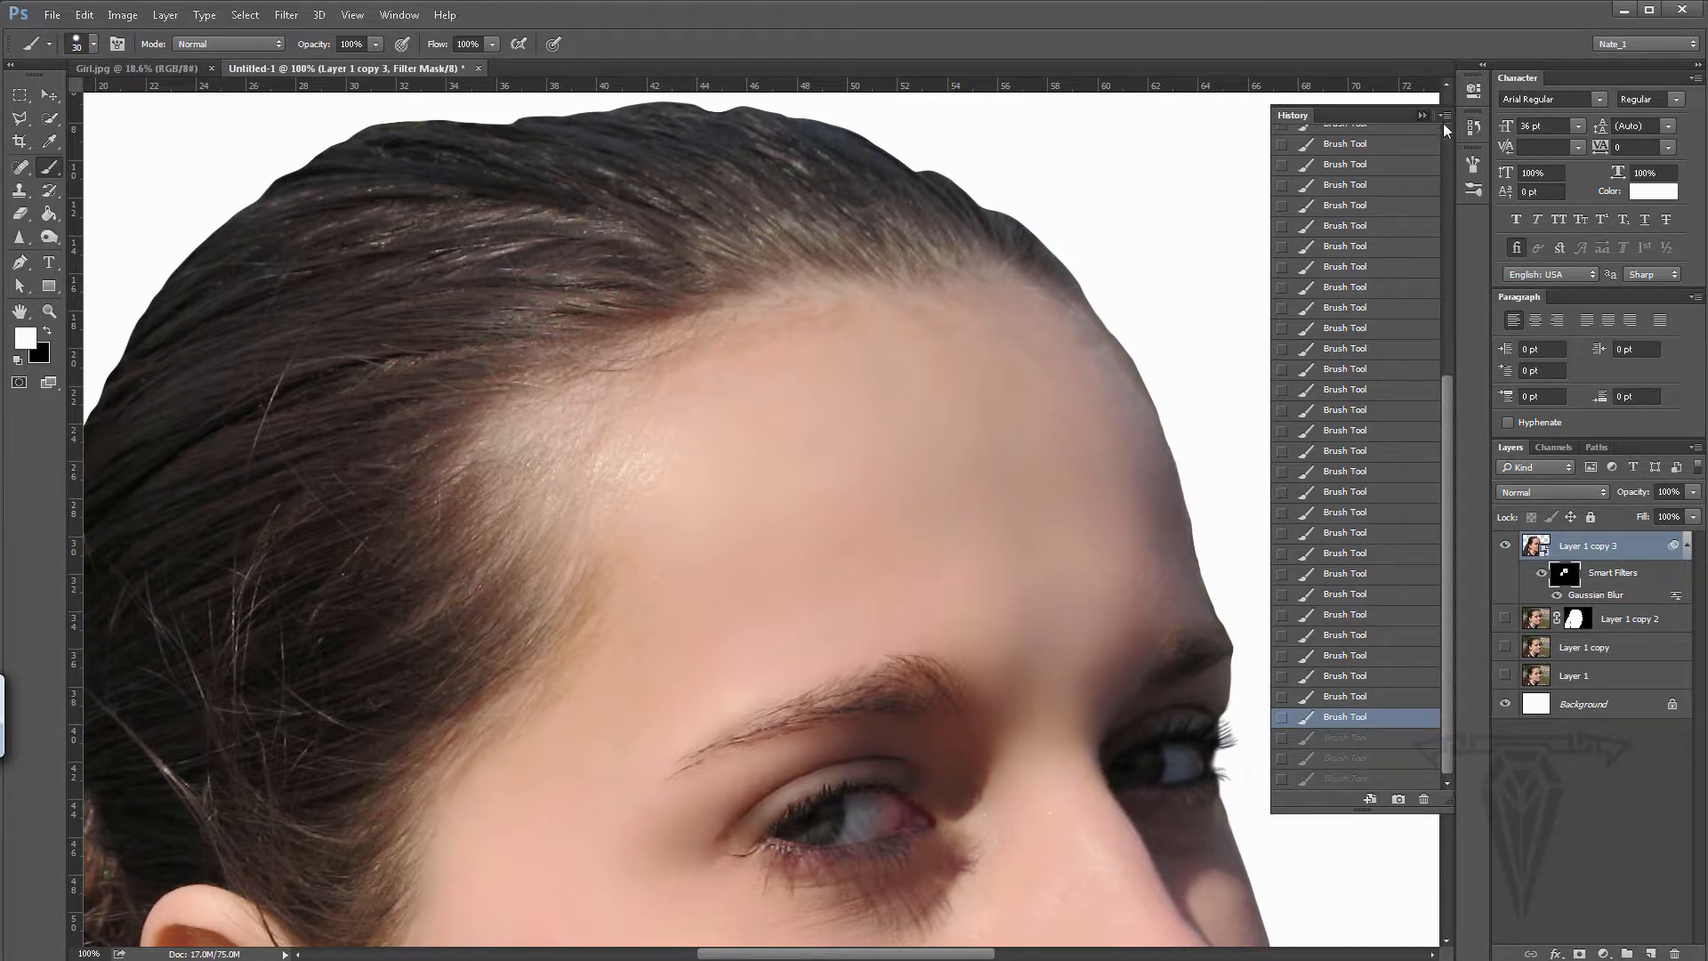
- Switch to the soft round 30 px brush tip with 0% hardness
{"action": "left_click", "coordinate": [1473, 127]}
{"action": "left_click", "coordinate": [1473, 165]}
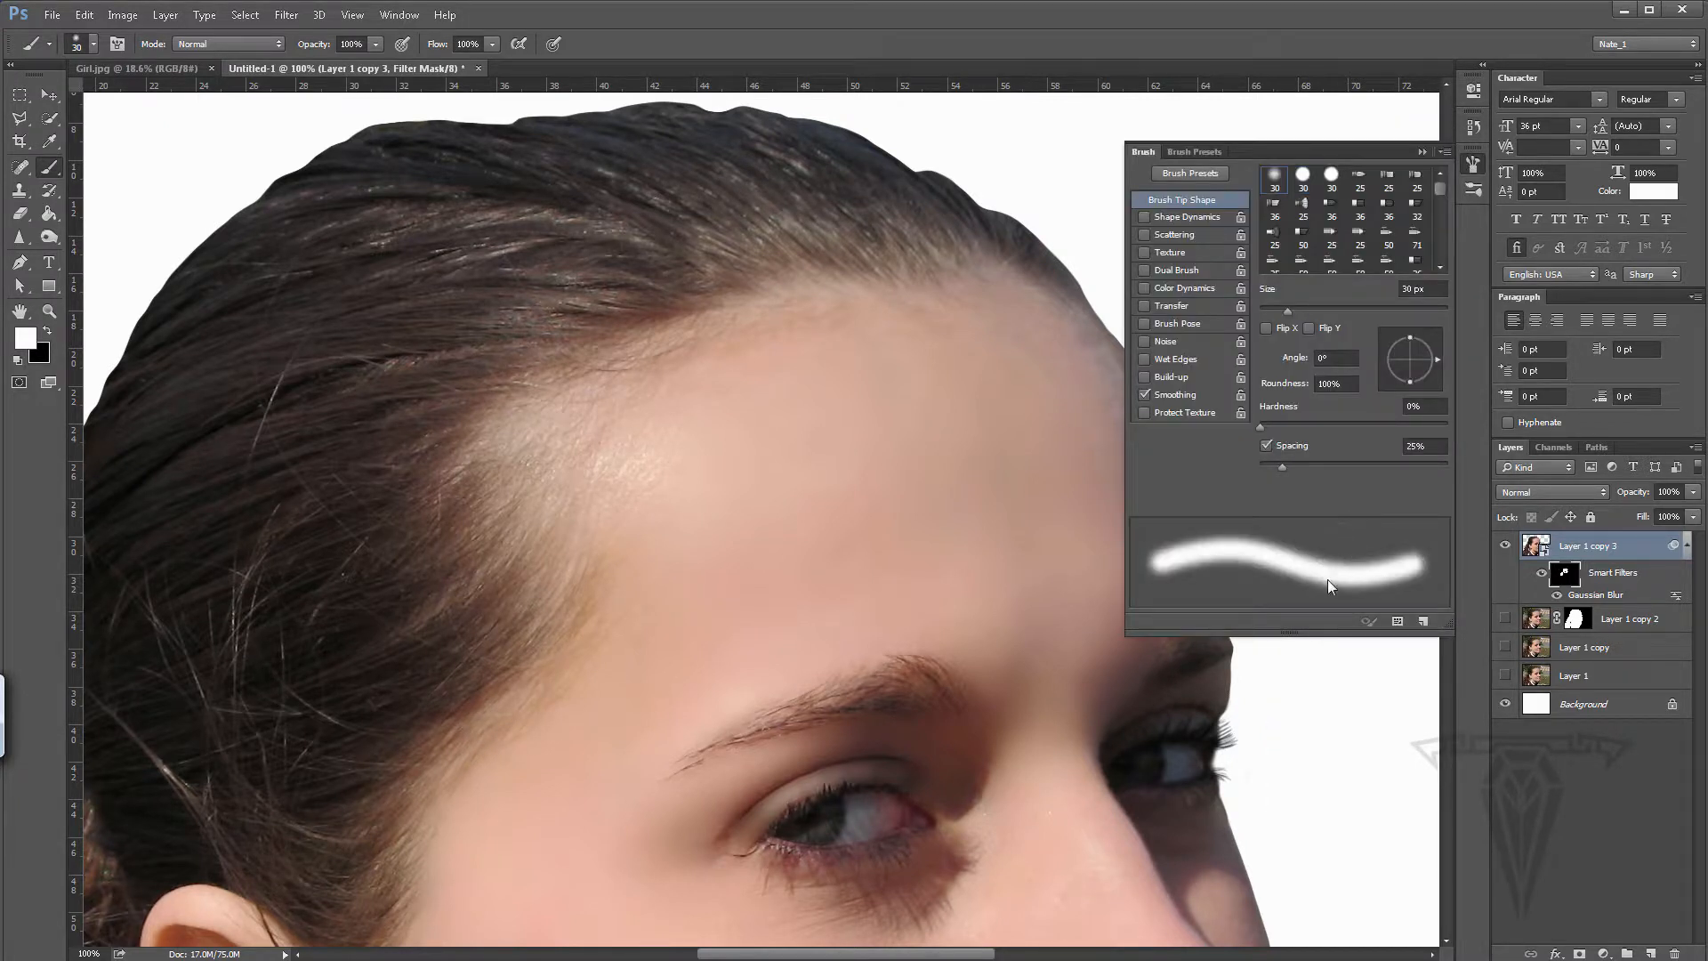
- Set the soft brush's spacing to 1% and its size to 45, and paint blur into the forehead's far edge on the filter mask
{"action": "left_click_drag", "start_coordinate": [1272, 461], "coordinate": [1237, 464]}
{"action": "left_click", "coordinate": [1422, 152]}
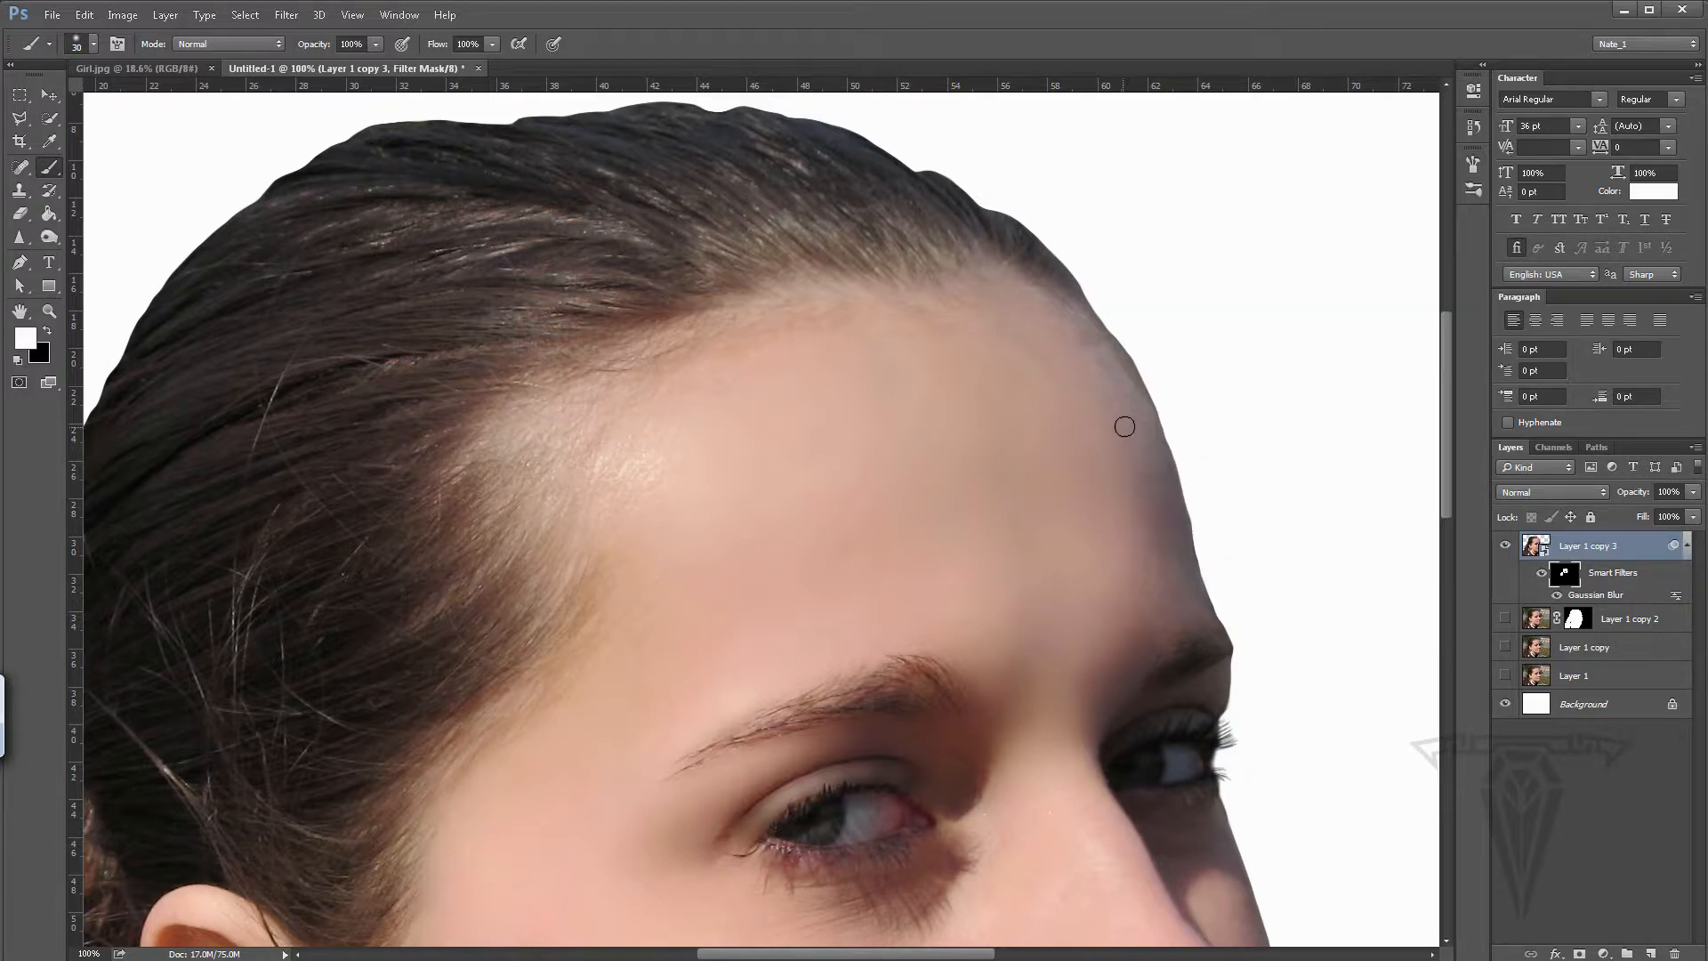
{"action": "key", "text": "bracketright"}
{"action": "key", "text": "bracketright"}
{"action": "key", "text": "bracketright"}
{"action": "mouse_move", "coordinate": [1138, 393]}
{"action": "left_mouse_down"}
{"action": "mouse_move", "coordinate": [1093, 359]}
{"action": "mouse_move", "coordinate": [1155, 534]}
{"action": "mouse_move", "coordinate": [1097, 446]}
{"action": "left_mouse_up"}
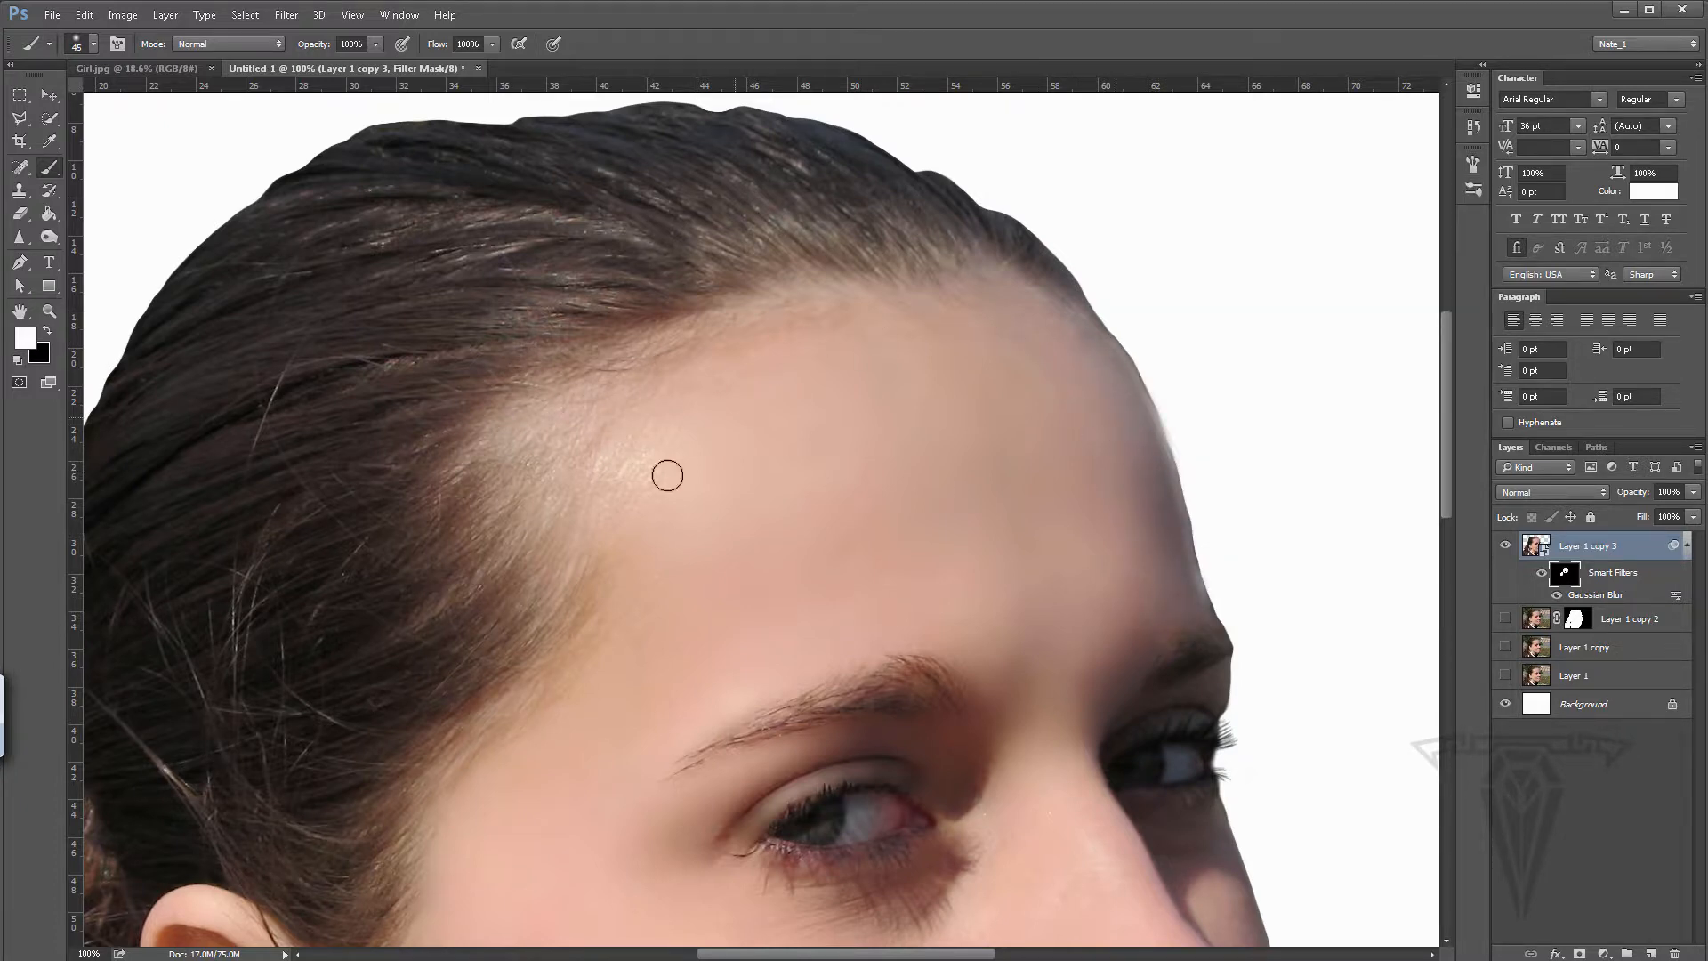
- Paint white on the Gaussian Blur filter mask to smooth the skin over the cheek and nose
{"action": "scroll", "coordinate": [873, 256], "scroll_direction": "down", "scroll_amount": 5}
{"action": "mouse_move", "coordinate": [913, 446]}
{"action": "left_mouse_down"}
{"action": "mouse_move", "coordinate": [840, 525]}
{"action": "mouse_move", "coordinate": [650, 531]}
{"action": "mouse_move", "coordinate": [891, 675]}
{"action": "mouse_move", "coordinate": [1045, 475]}
{"action": "mouse_move", "coordinate": [1017, 644]}
{"action": "left_mouse_up"}
{"action": "left_click_drag", "start_coordinate": [981, 469], "coordinate": [1089, 326]}
- Enlarge the brush and paint the blur over the lower cheek, the smile crease and the jaw on the filter mask
{"action": "key", "text": "bracketright"}
{"action": "key", "text": "bracketright"}
{"action": "key", "text": "bracketright"}
{"action": "key", "text": "bracketright"}
{"action": "key", "text": "bracketright"}
{"action": "key", "text": "bracketright"}
{"action": "key", "text": "bracketright"}
{"action": "key", "text": "bracketright"}
{"action": "key", "text": "bracketright"}
{"action": "key", "text": "bracketright"}
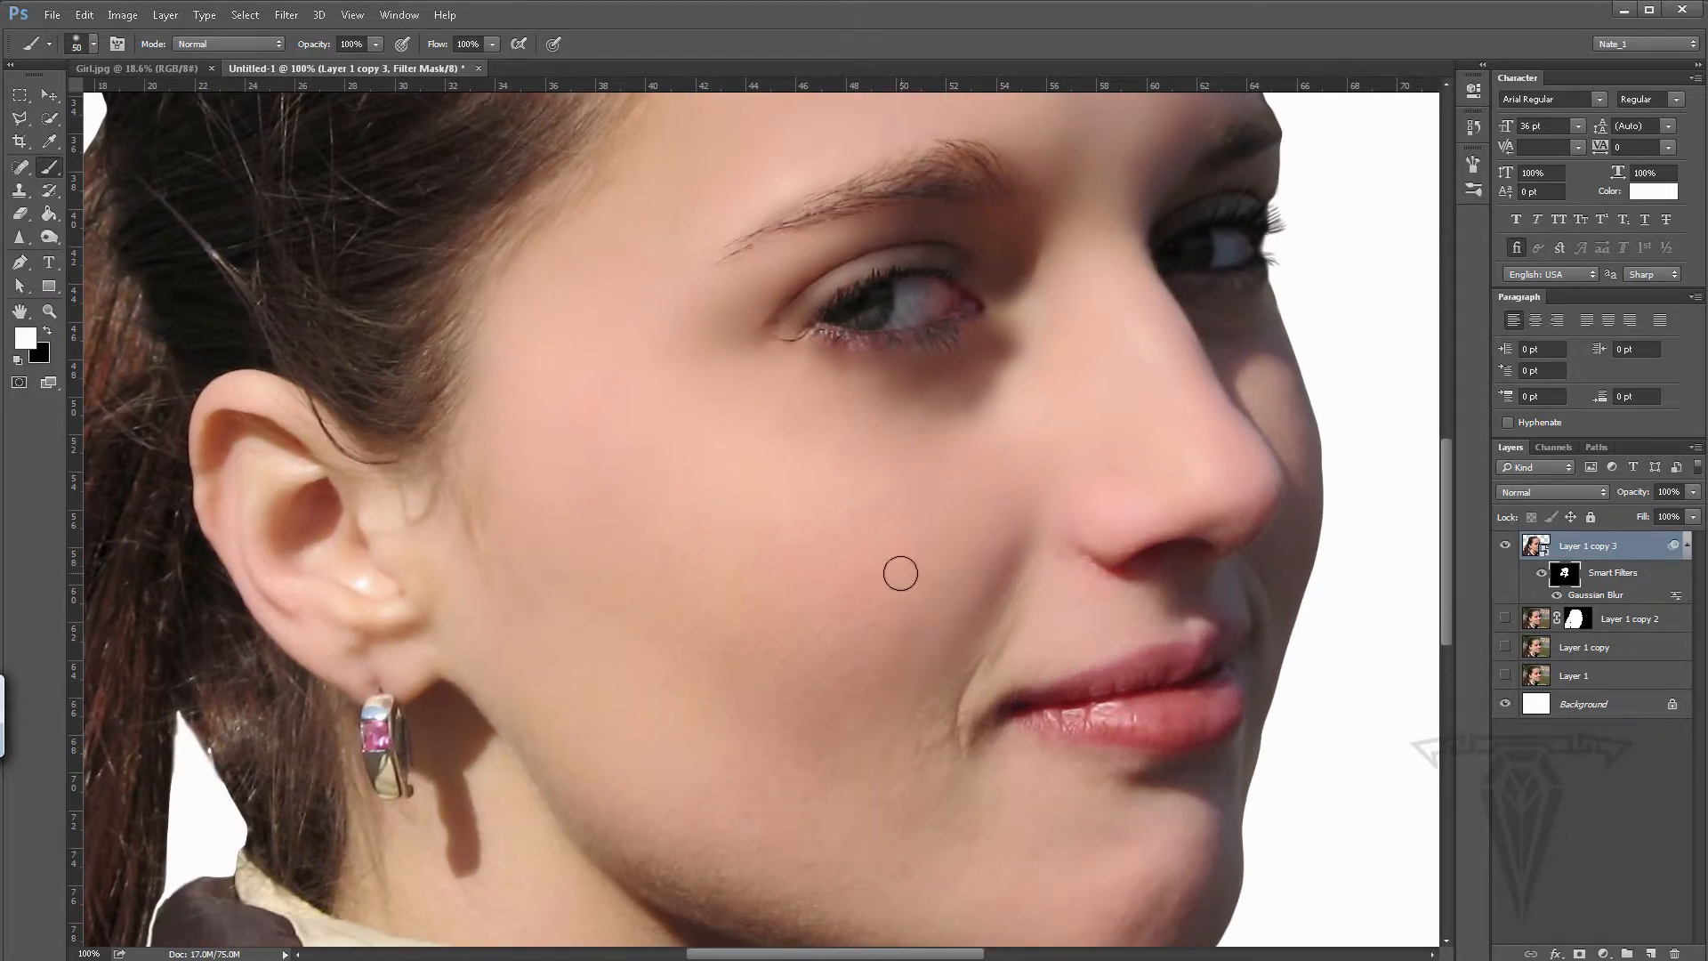
{"action": "mouse_move", "coordinate": [858, 588]}
{"action": "left_mouse_down"}
{"action": "mouse_move", "coordinate": [794, 807]}
{"action": "mouse_move", "coordinate": [818, 720]}
{"action": "mouse_move", "coordinate": [879, 740]}
{"action": "mouse_move", "coordinate": [1007, 615]}
{"action": "left_mouse_up"}
- Reduce the brush to 30 px and paint the blur along the face's far edge beside the nose and lips
{"action": "key", "text": "bracketleft"}
{"action": "key", "text": "bracketleft"}
{"action": "key", "text": "bracketleft"}
{"action": "key", "text": "bracketleft"}
{"action": "key", "text": "bracketleft"}
{"action": "key", "text": "bracketleft"}
{"action": "key", "text": "bracketleft"}
{"action": "key", "text": "bracketleft"}
{"action": "key", "text": "bracketleft"}
{"action": "key", "text": "bracketleft"}
{"action": "key", "text": "bracketleft"}
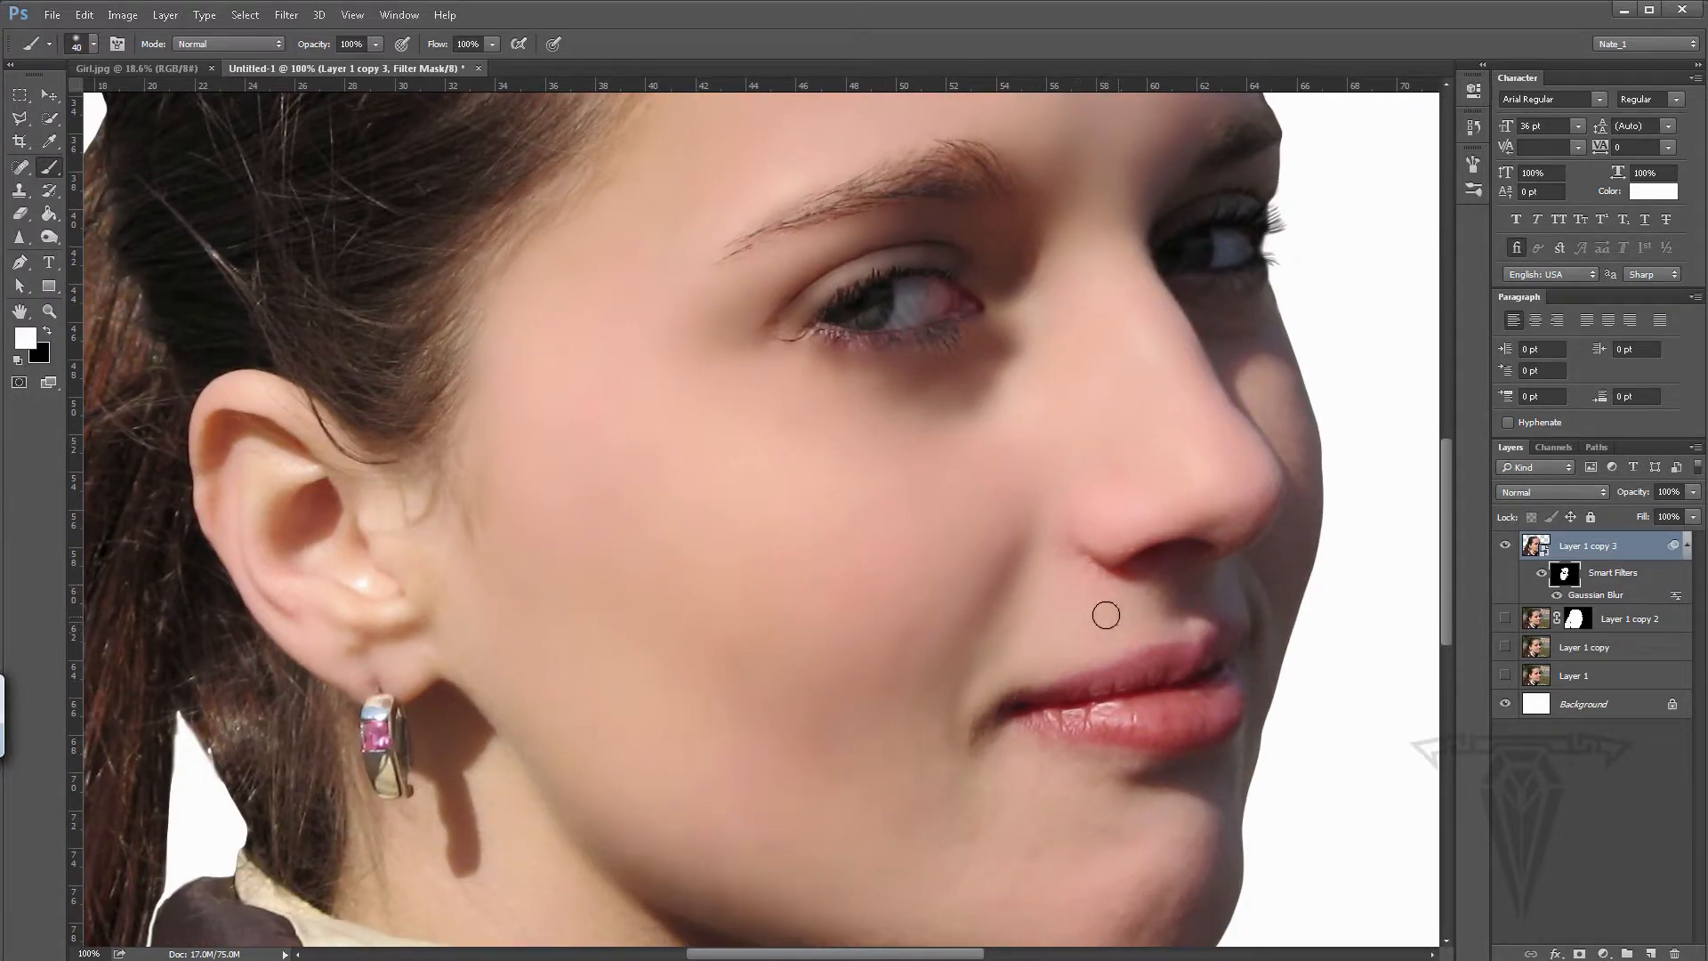
{"action": "mouse_move", "coordinate": [1269, 375]}
{"action": "left_mouse_down"}
{"action": "mouse_move", "coordinate": [1294, 411]}
{"action": "mouse_move", "coordinate": [1312, 520]}
{"action": "mouse_move", "coordinate": [1288, 394]}
{"action": "left_mouse_up"}
{"action": "left_click_drag", "start_coordinate": [1284, 576], "coordinate": [1283, 574]}
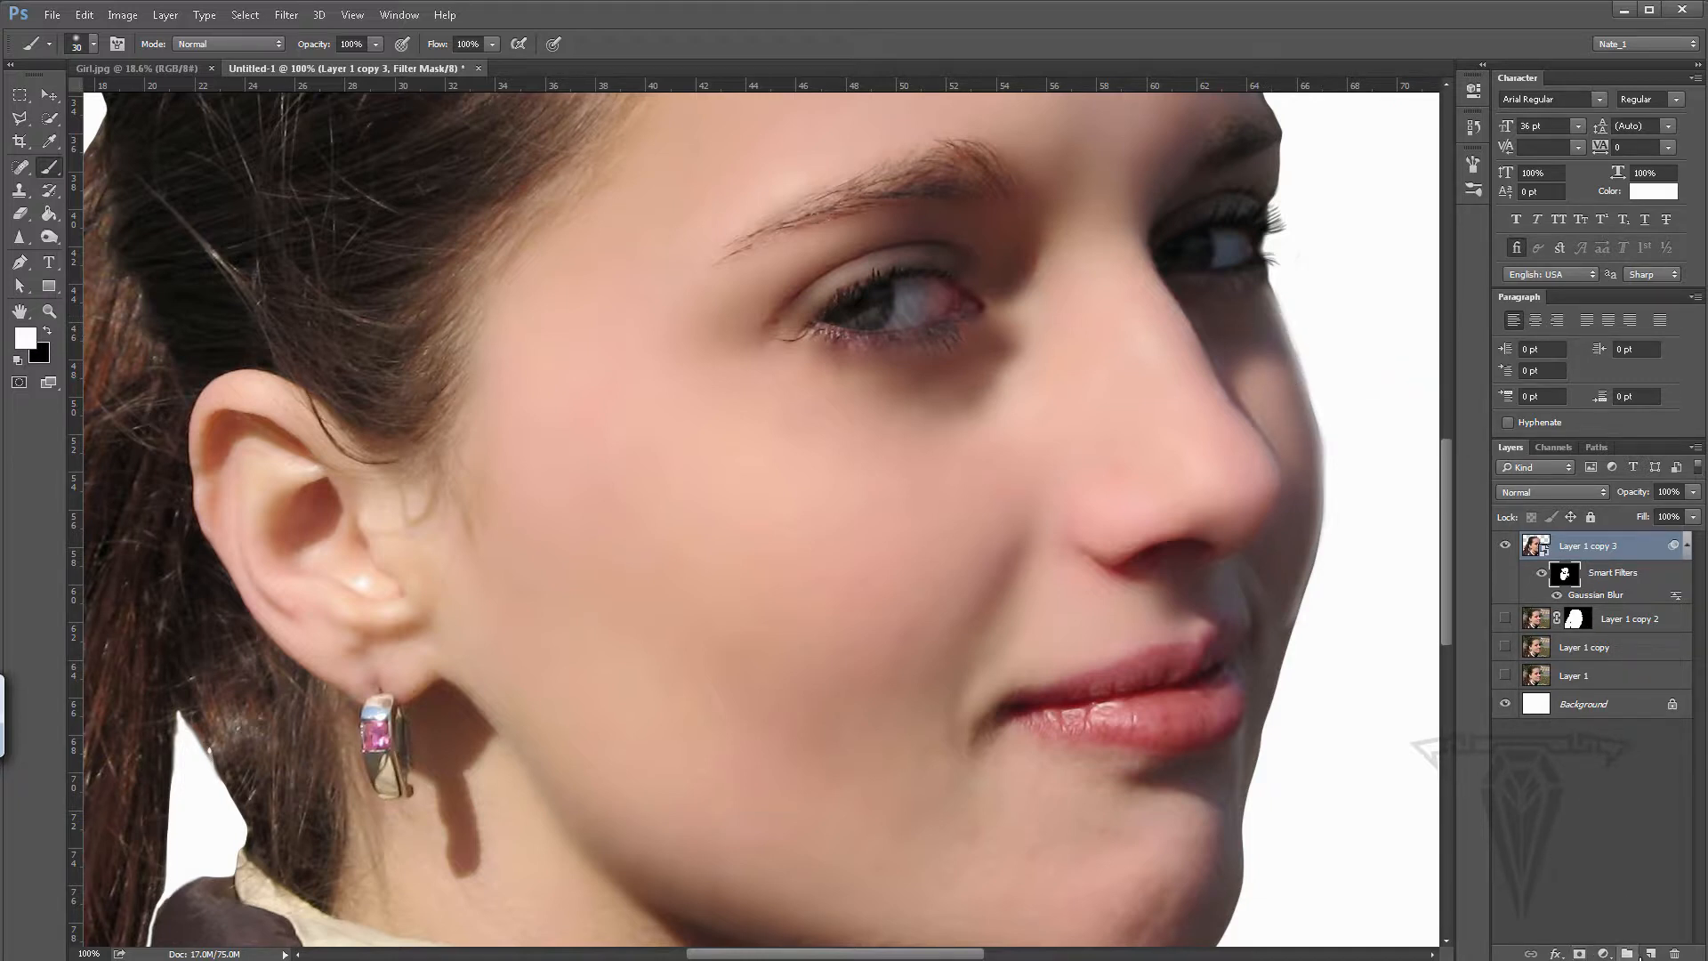
- Add a layer mask to Layer 1 copy 3 and set up a hard round 30 px black brush with 1% spacing
{"action": "left_click", "coordinate": [1573, 547]}
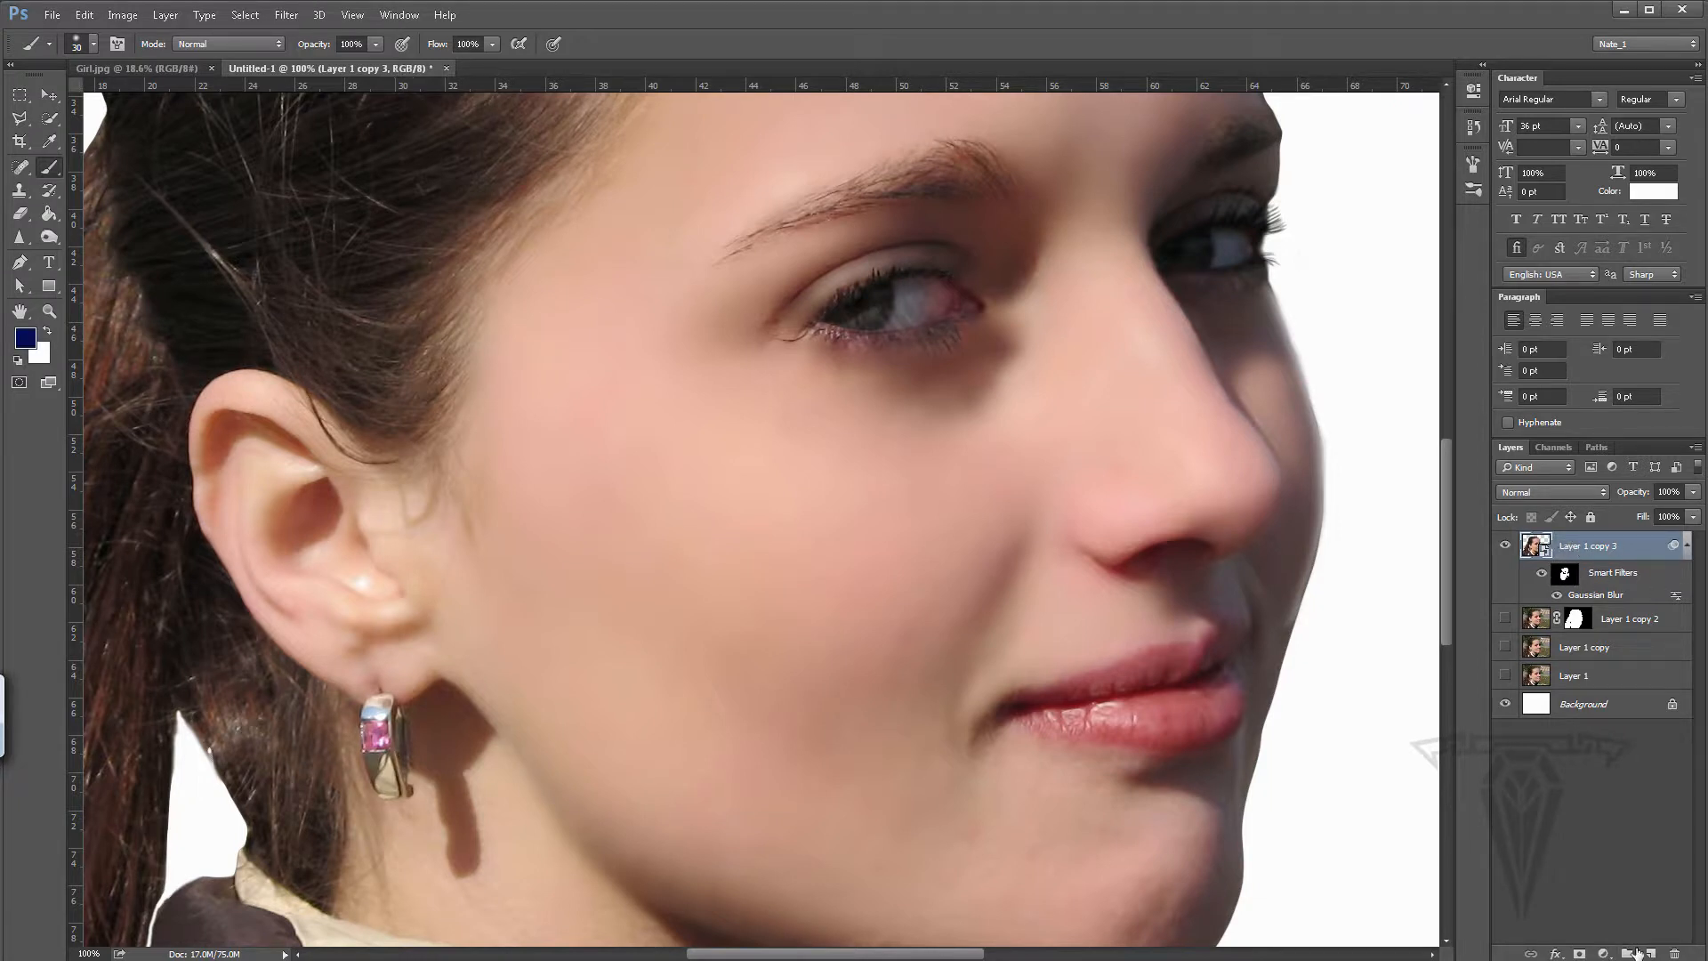
{"action": "left_click", "coordinate": [1578, 953]}
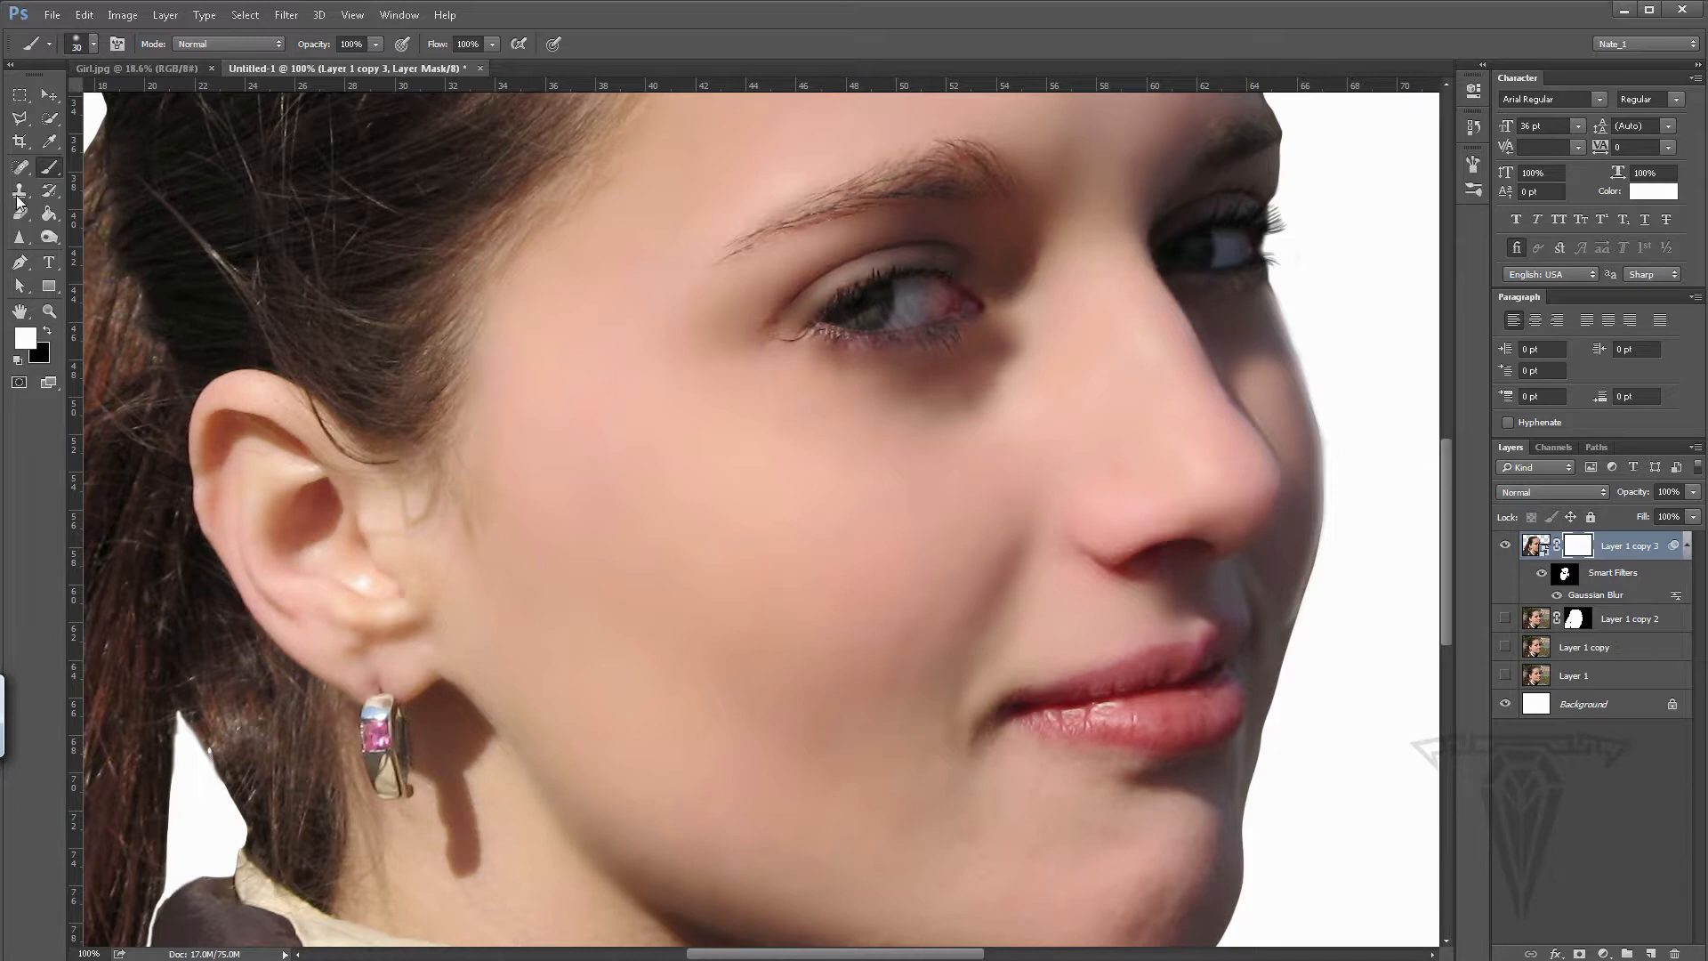
{"action": "left_click", "coordinate": [1474, 165]}
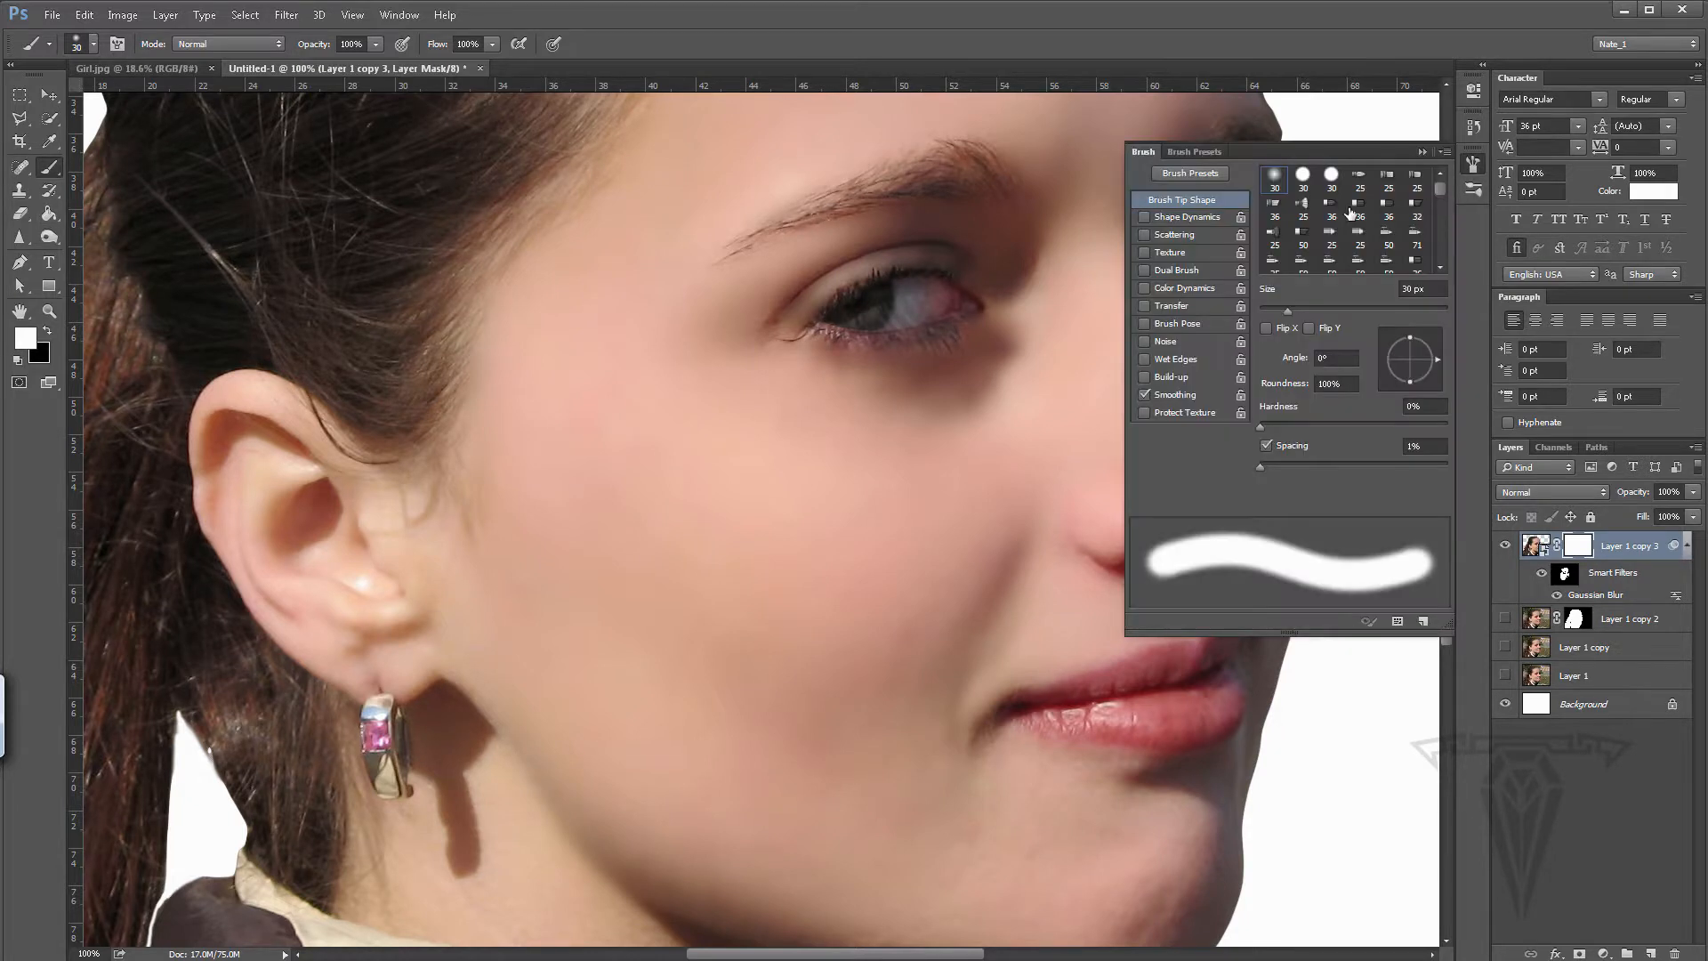
{"action": "left_click", "coordinate": [1303, 180]}
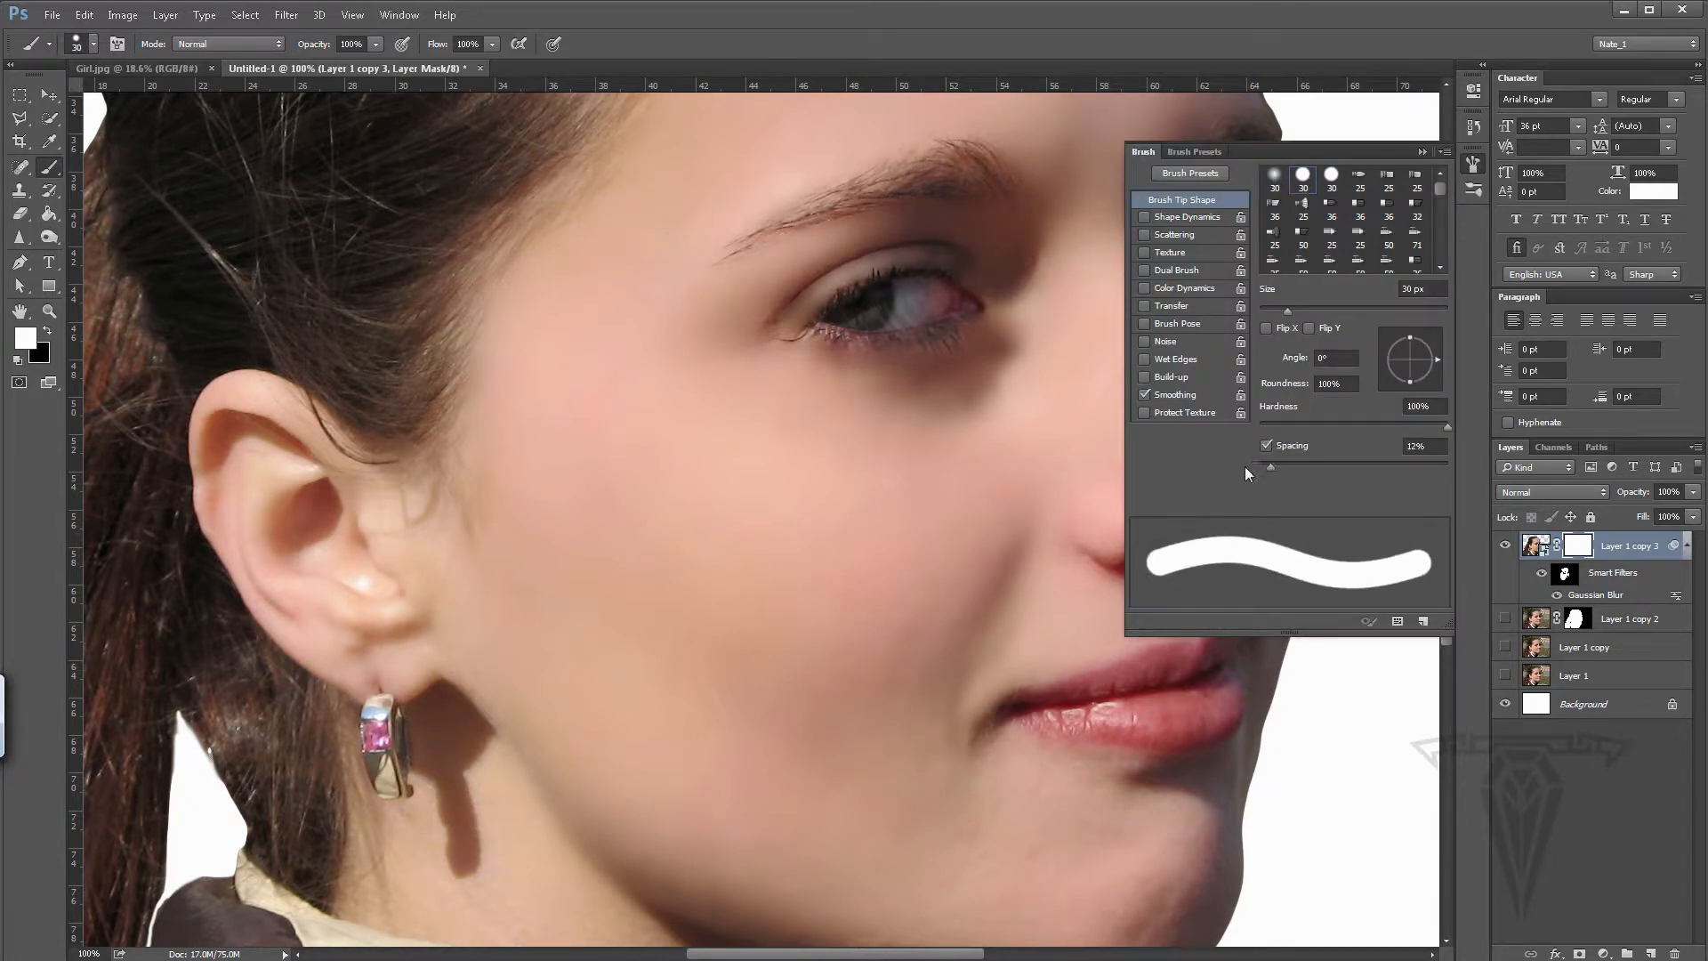
{"action": "left_click_drag", "start_coordinate": [1245, 466], "coordinate": [1241, 467]}
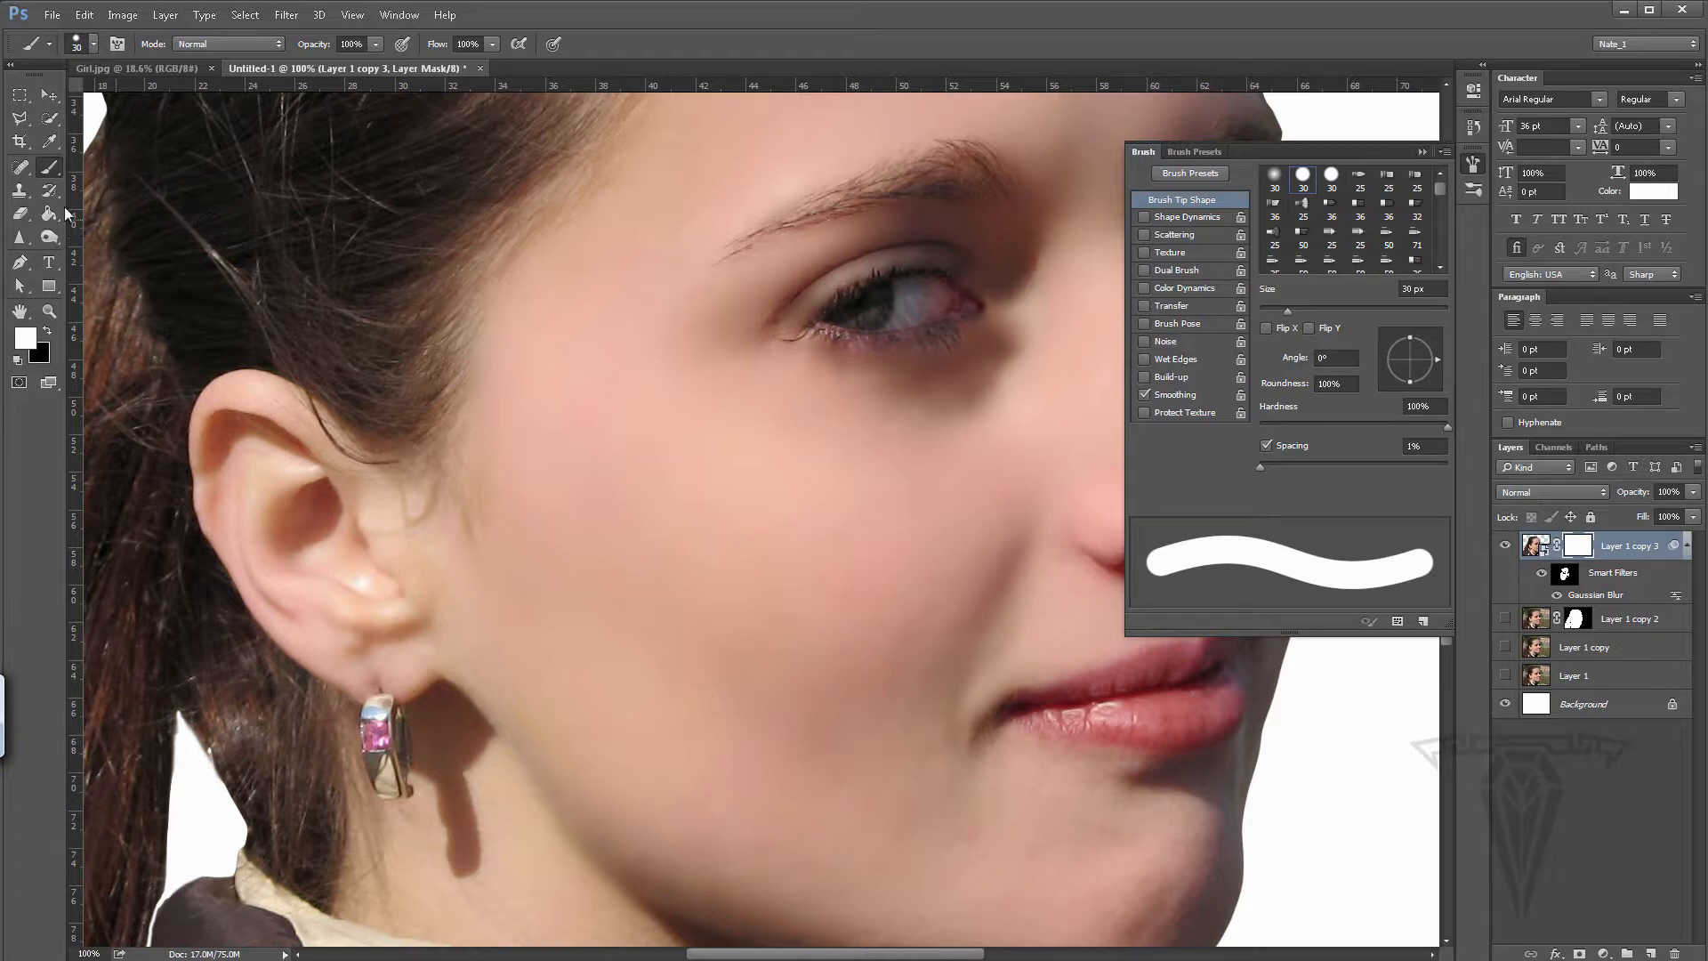
{"action": "left_click", "coordinate": [47, 331]}
{"action": "left_click", "coordinate": [1422, 151]}
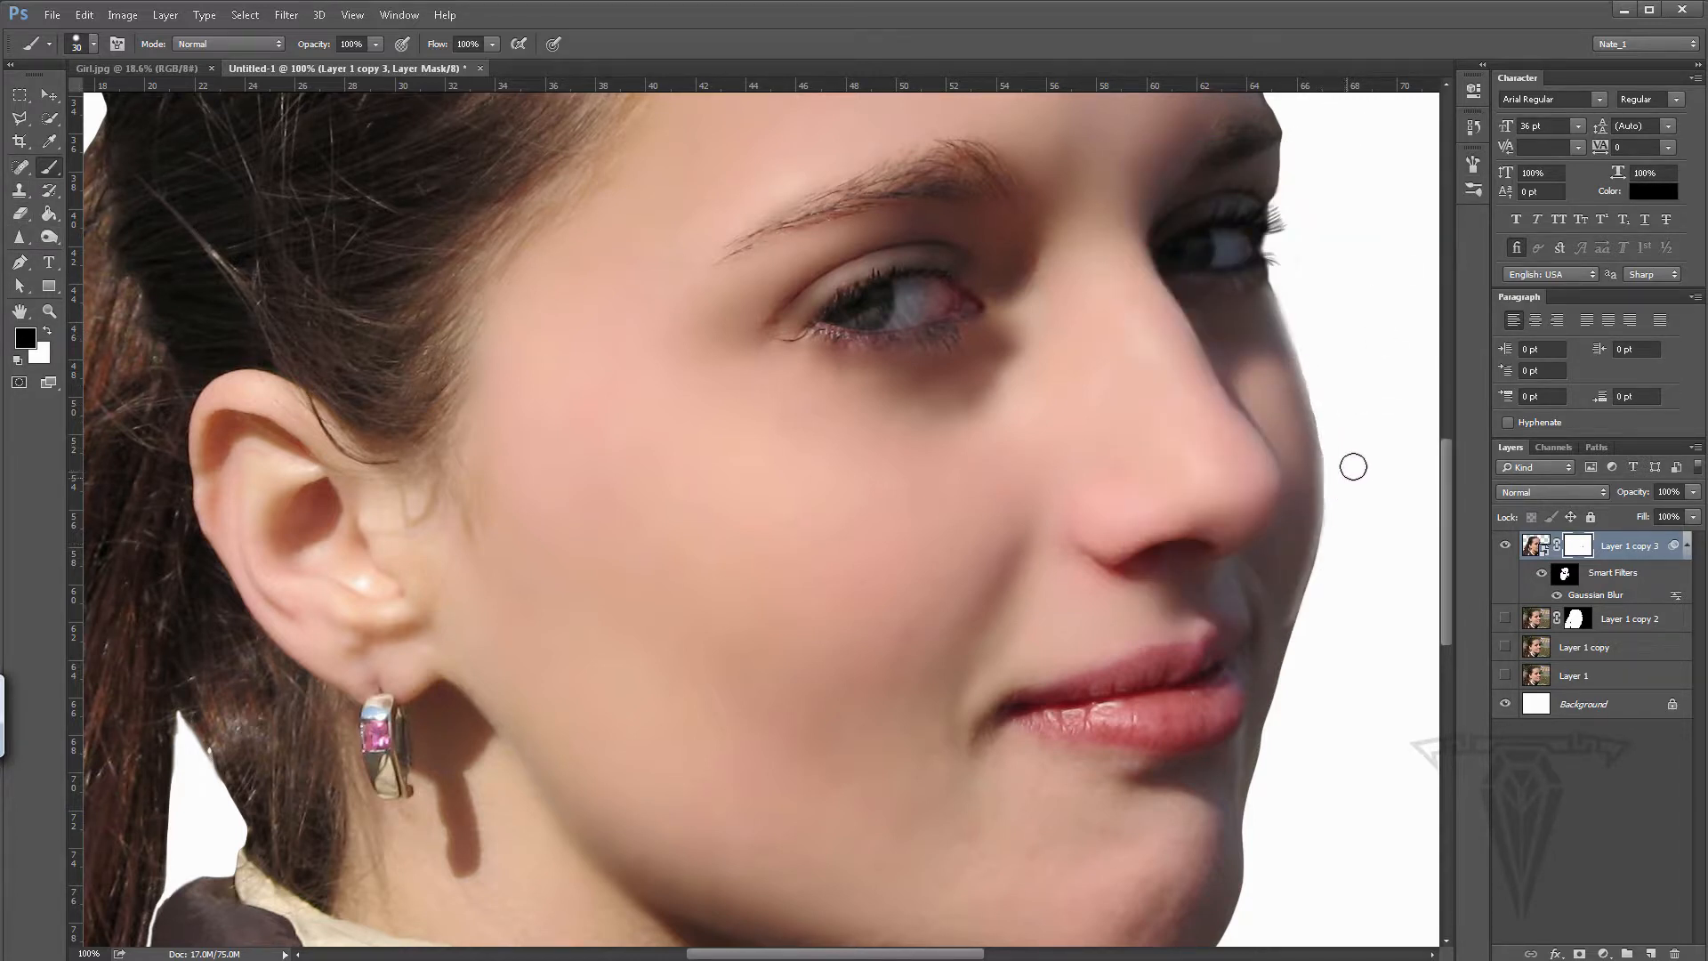
- Mask out the blurry fringe along the far cheek with black, and touch up the cheek edge with white
{"action": "left_click", "coordinate": [1299, 336]}
{"action": "key", "text": "x"}
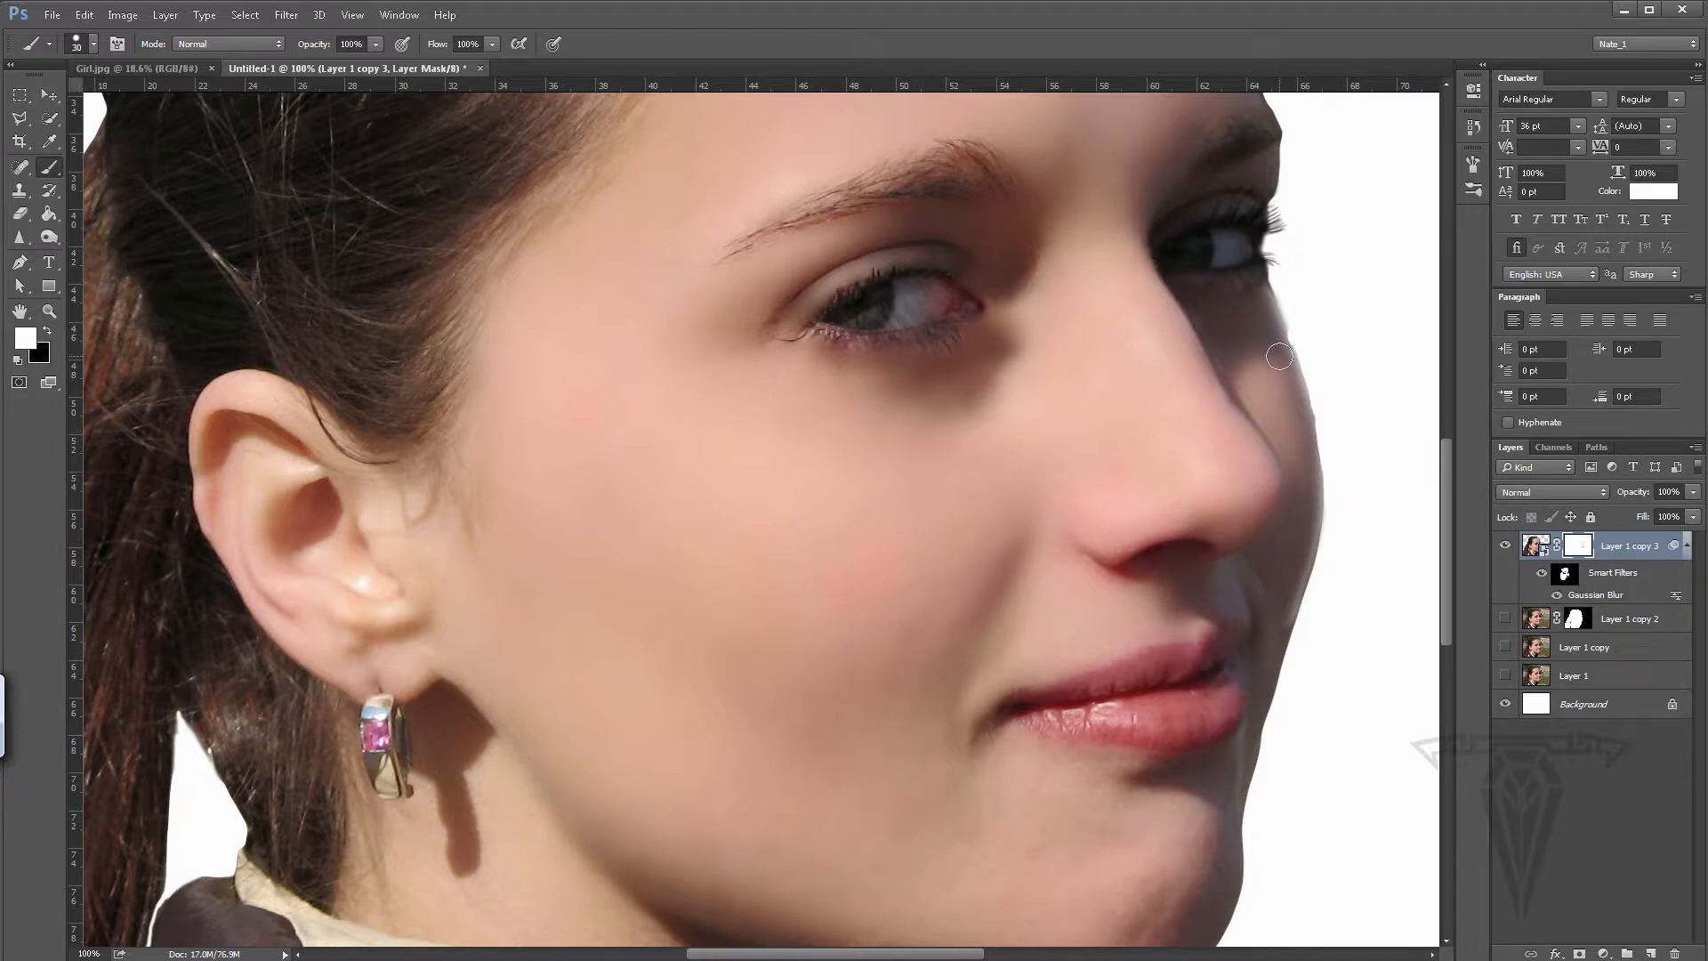
{"action": "mouse_move", "coordinate": [1279, 358]}
{"action": "left_mouse_down"}
{"action": "mouse_move", "coordinate": [1278, 334]}
{"action": "mouse_move", "coordinate": [1309, 463]}
{"action": "mouse_move", "coordinate": [1297, 420]}
{"action": "left_mouse_up"}
- Enlarge the brush to 90 px and paint white on the smart filter mask to blur the chin and jaw
{"action": "left_click_drag", "start_coordinate": [1446, 551], "coordinate": [1453, 648]}
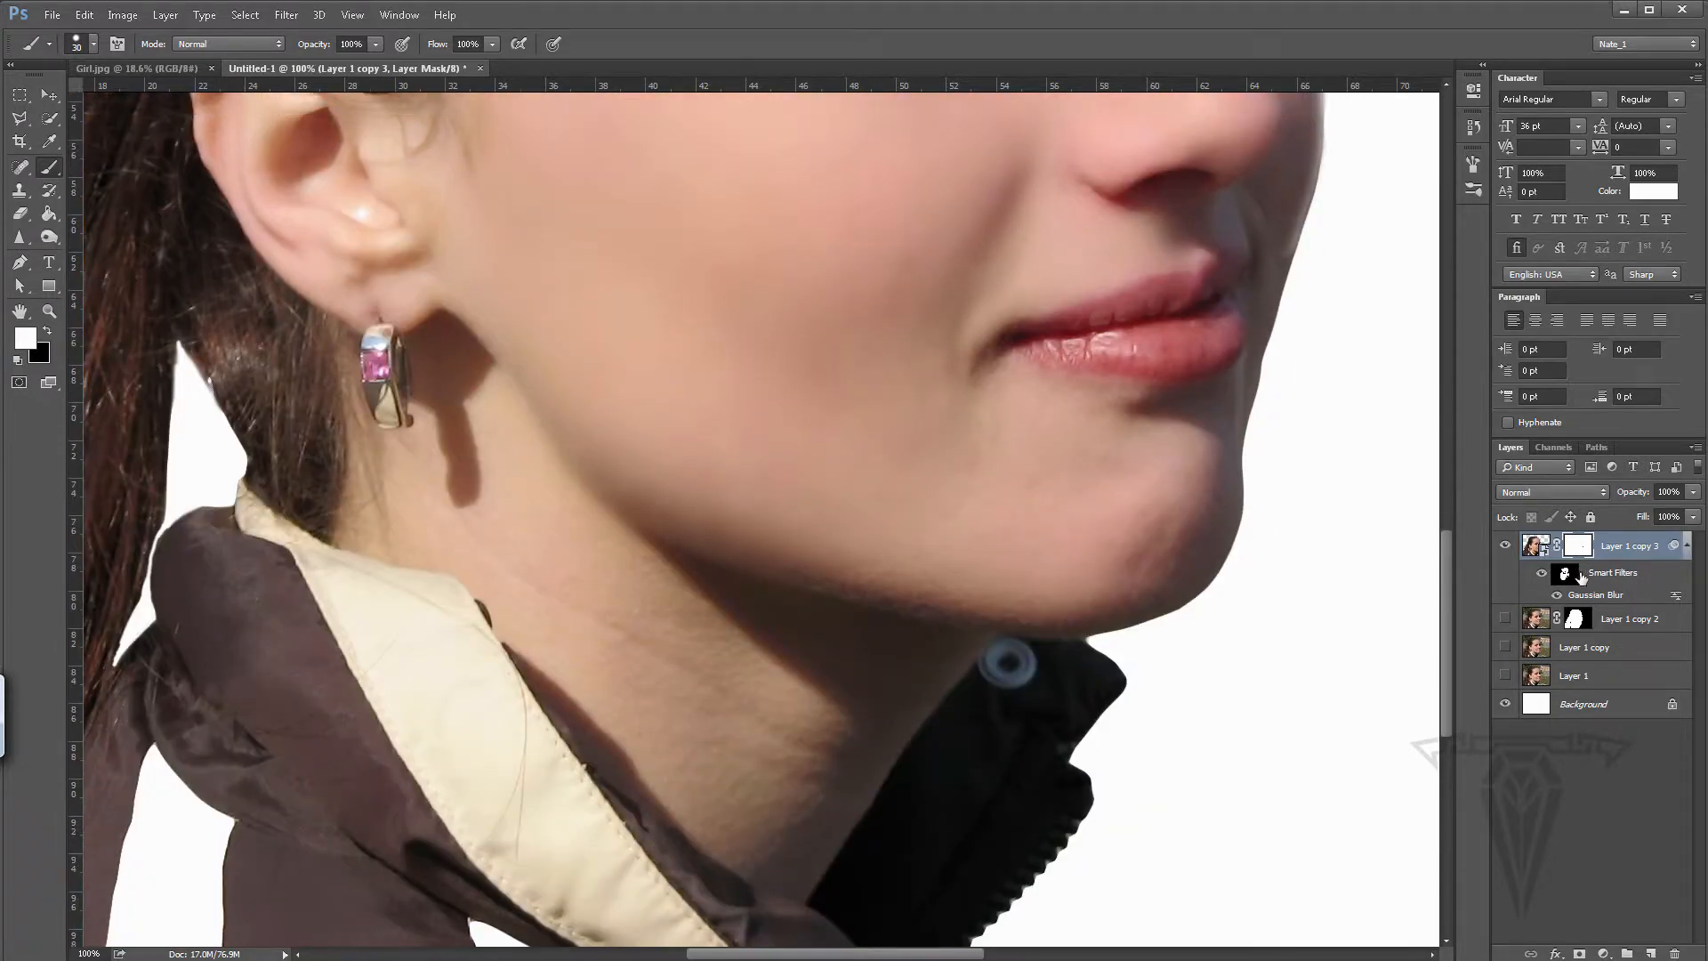
{"action": "left_click", "coordinate": [1564, 574]}
{"action": "key", "text": "]"}
{"action": "key", "text": "]"}
{"action": "key", "text": "]"}
{"action": "key", "text": "]"}
{"action": "key", "text": "]"}
{"action": "key", "text": "]"}
{"action": "key", "text": "]"}
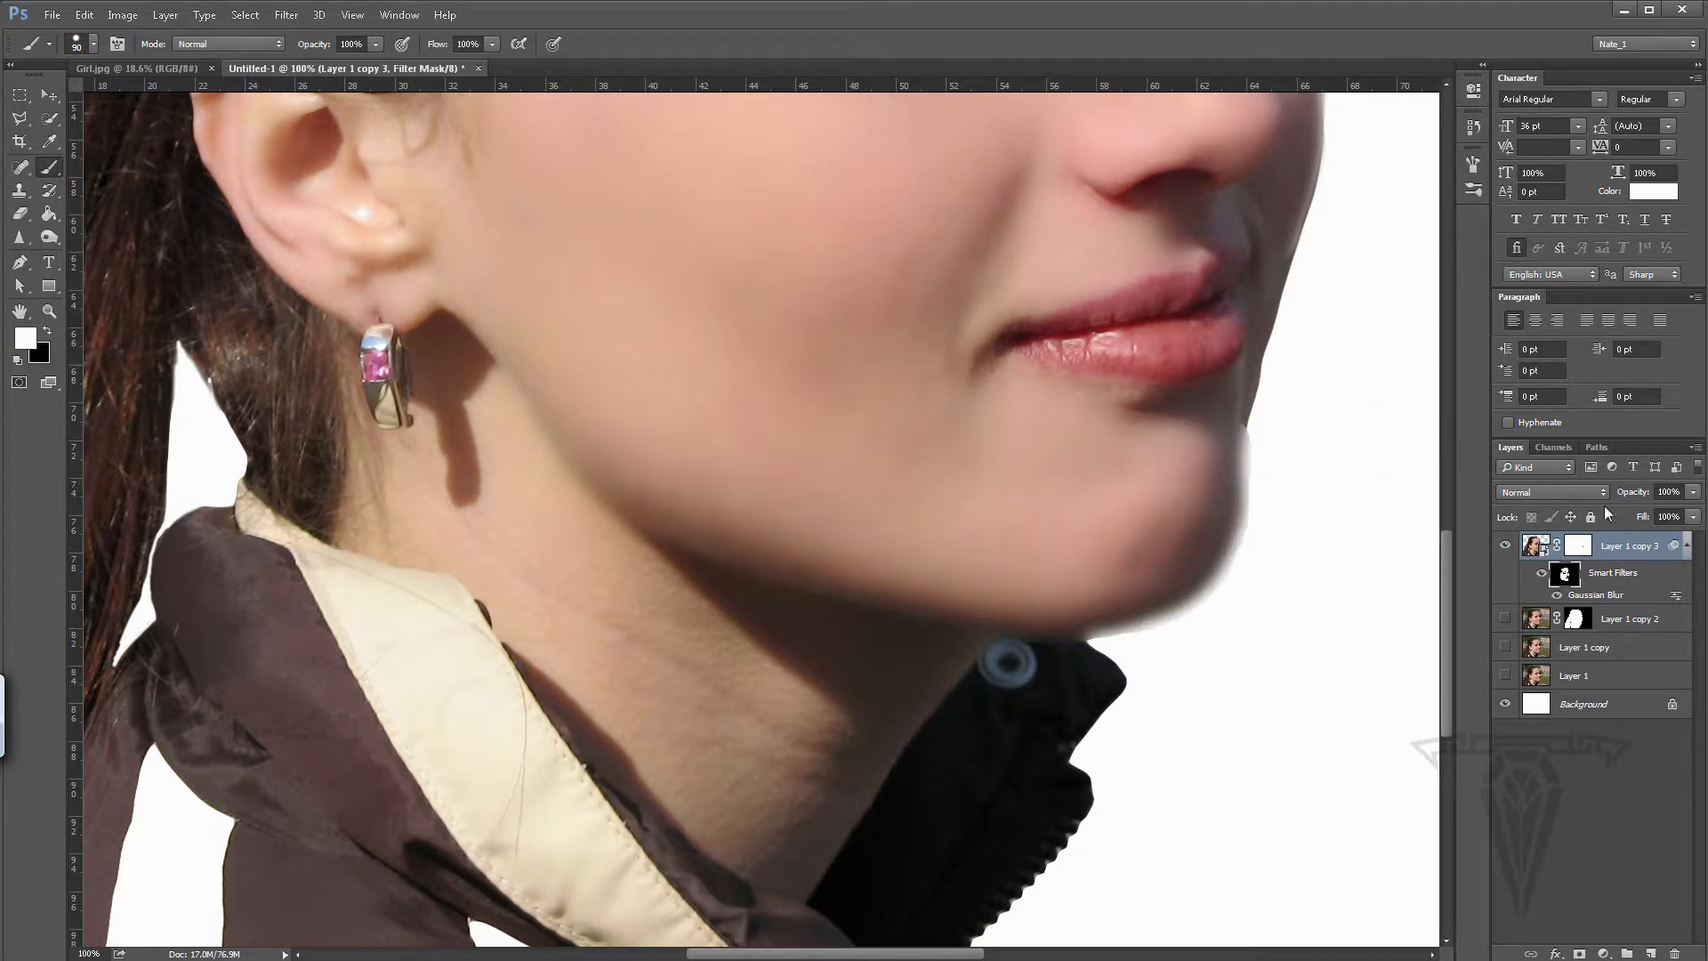
- Paint the blurry fringe under the chin away on Layer 1 copy 3's layer mask with a 45 px black brush
{"action": "left_click", "coordinate": [1579, 546]}
{"action": "left_click", "coordinate": [1472, 129]}
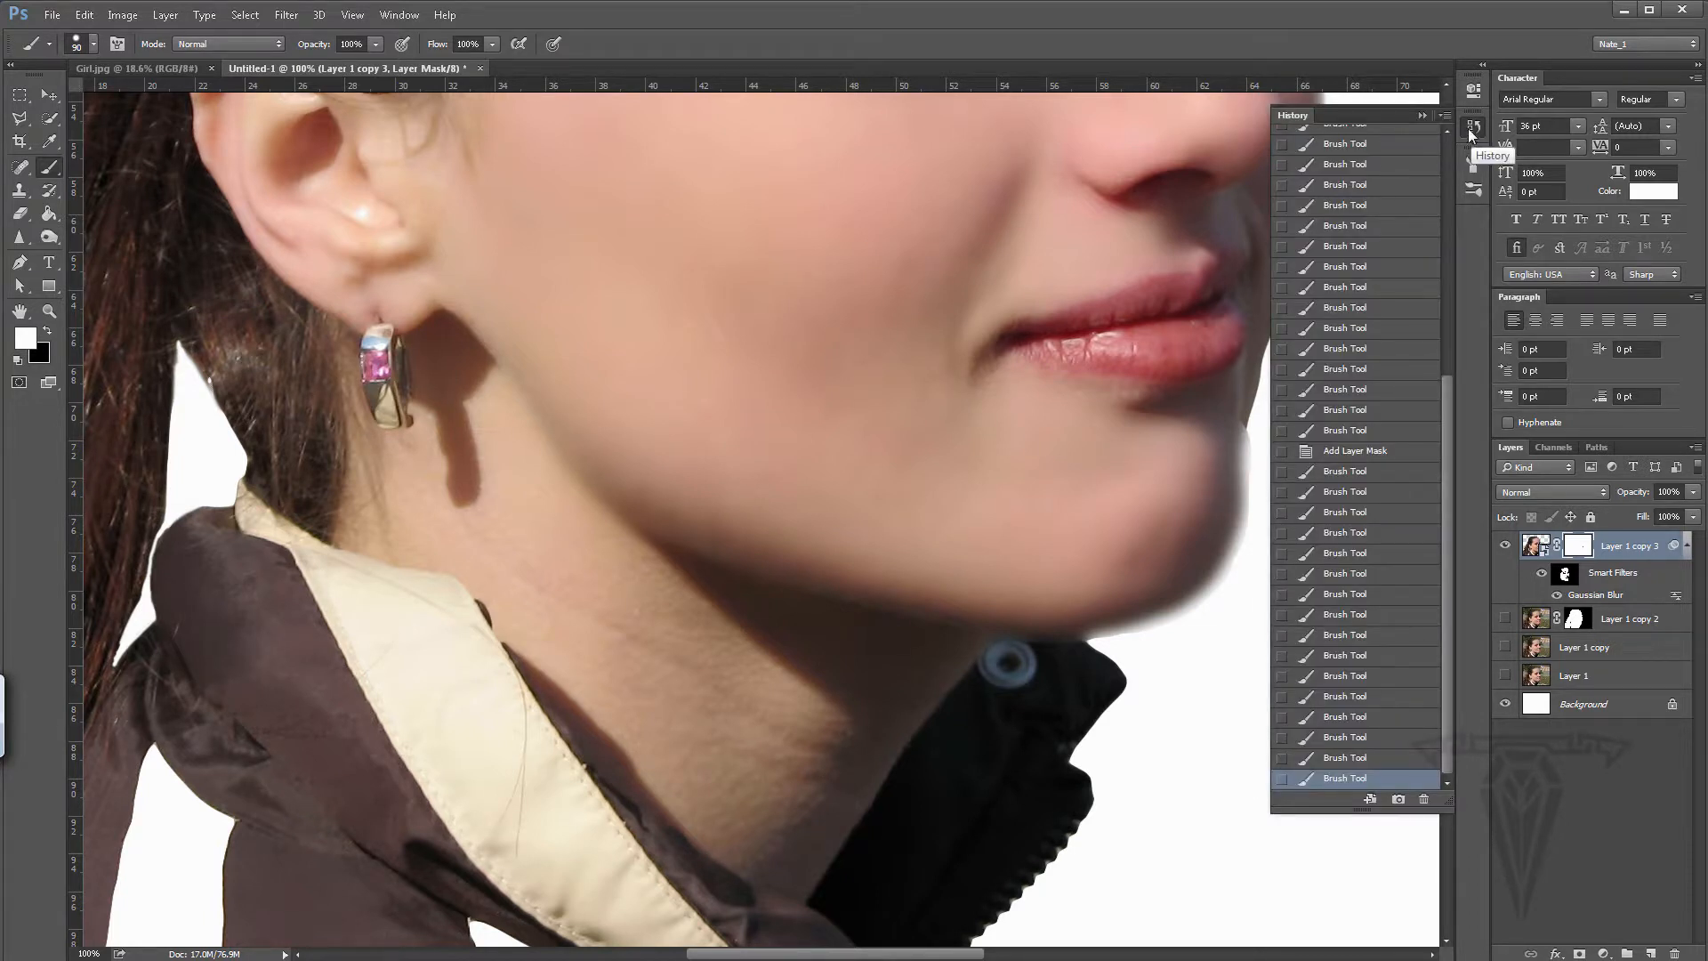
{"action": "left_click", "coordinate": [1472, 165]}
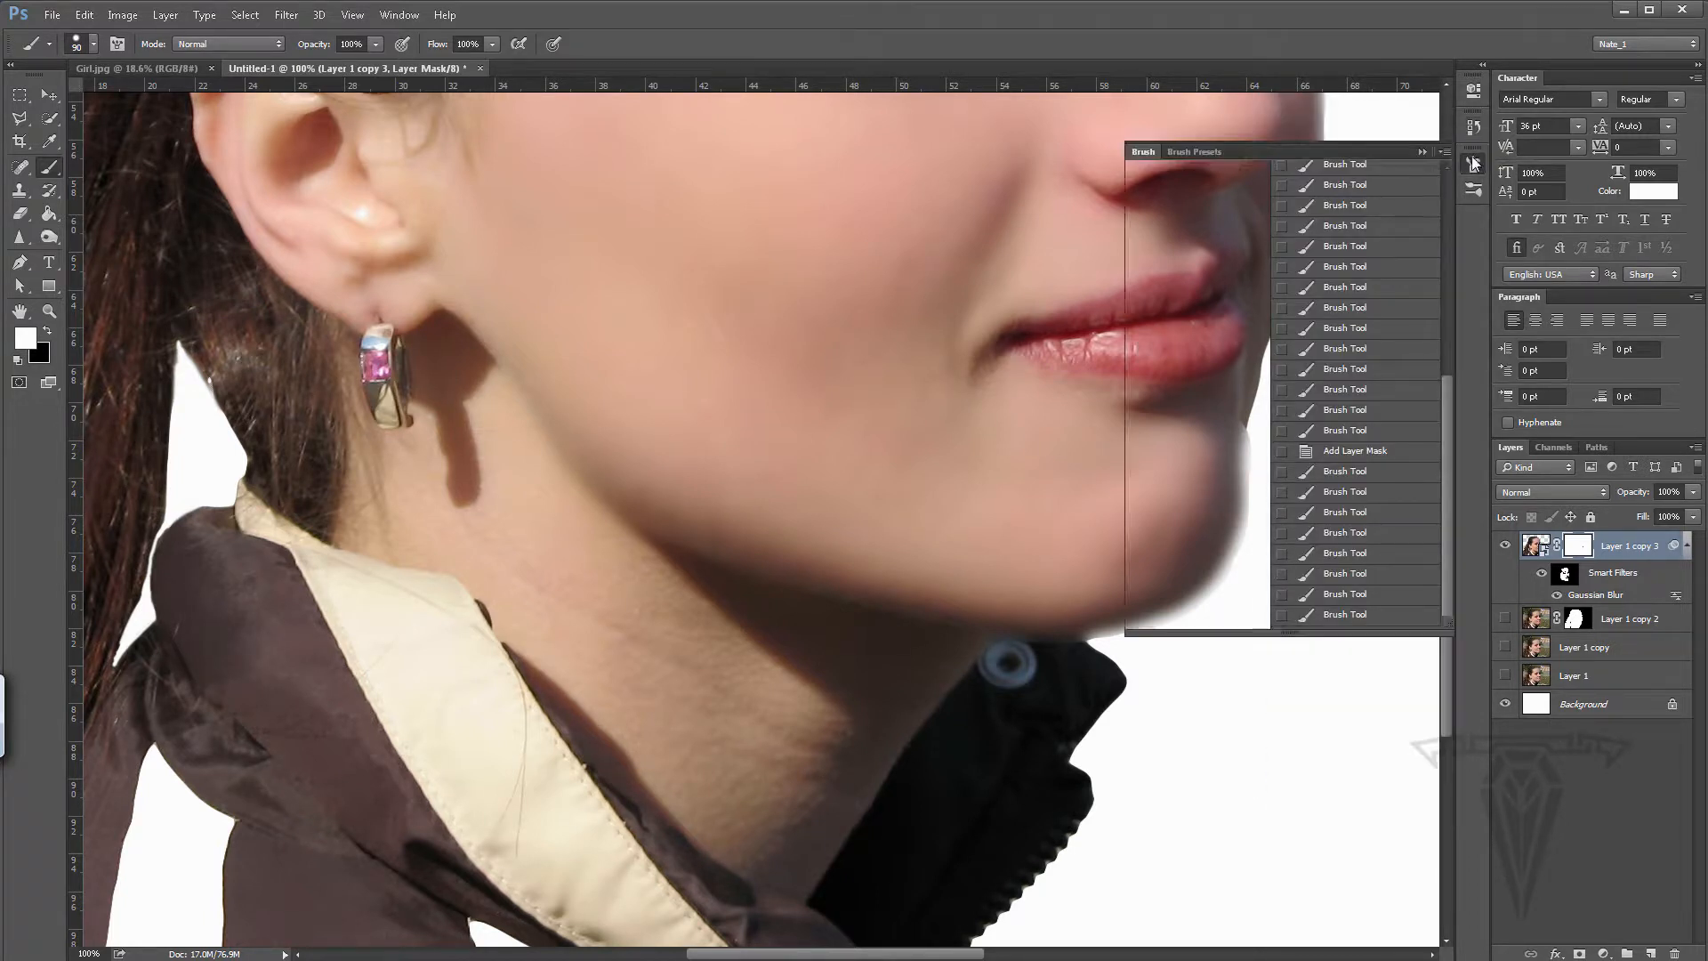
{"action": "left_click", "coordinate": [1421, 152]}
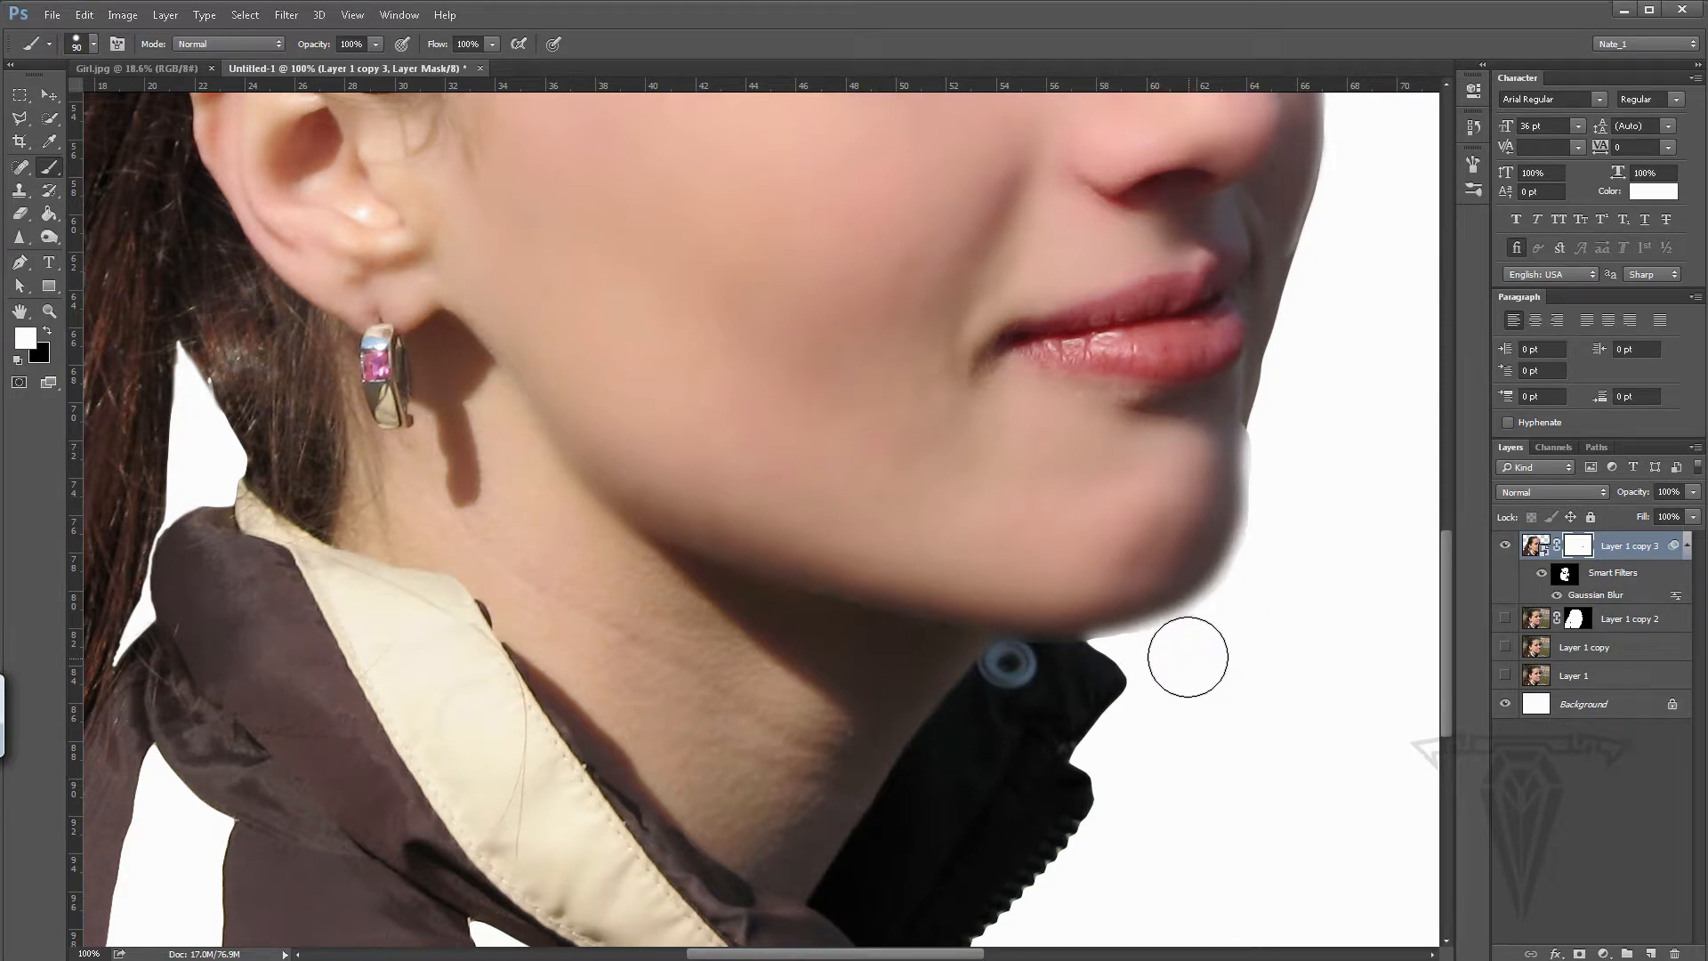
{"action": "key", "text": "bracketleft"}
{"action": "key", "text": "bracketleft"}
{"action": "key", "text": "bracketleft"}
{"action": "key", "text": "bracketleft"}
{"action": "key", "text": "bracketleft"}
{"action": "key", "text": "x"}
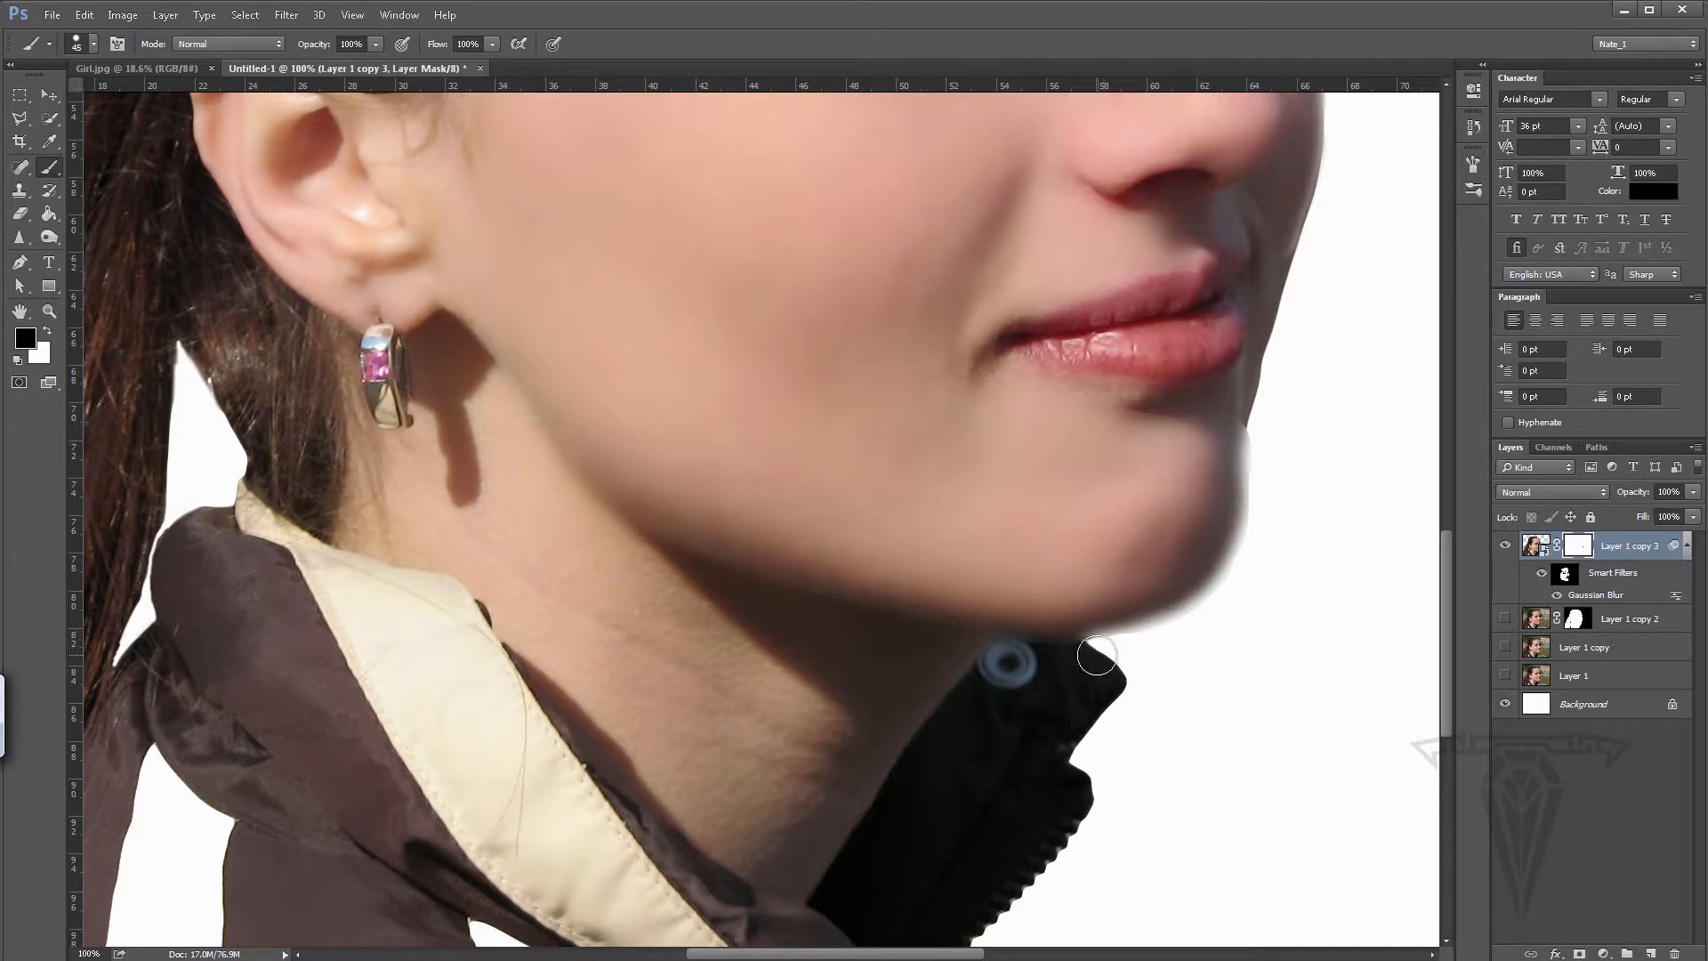
{"action": "left_click_drag", "start_coordinate": [1096, 655], "coordinate": [1242, 582]}
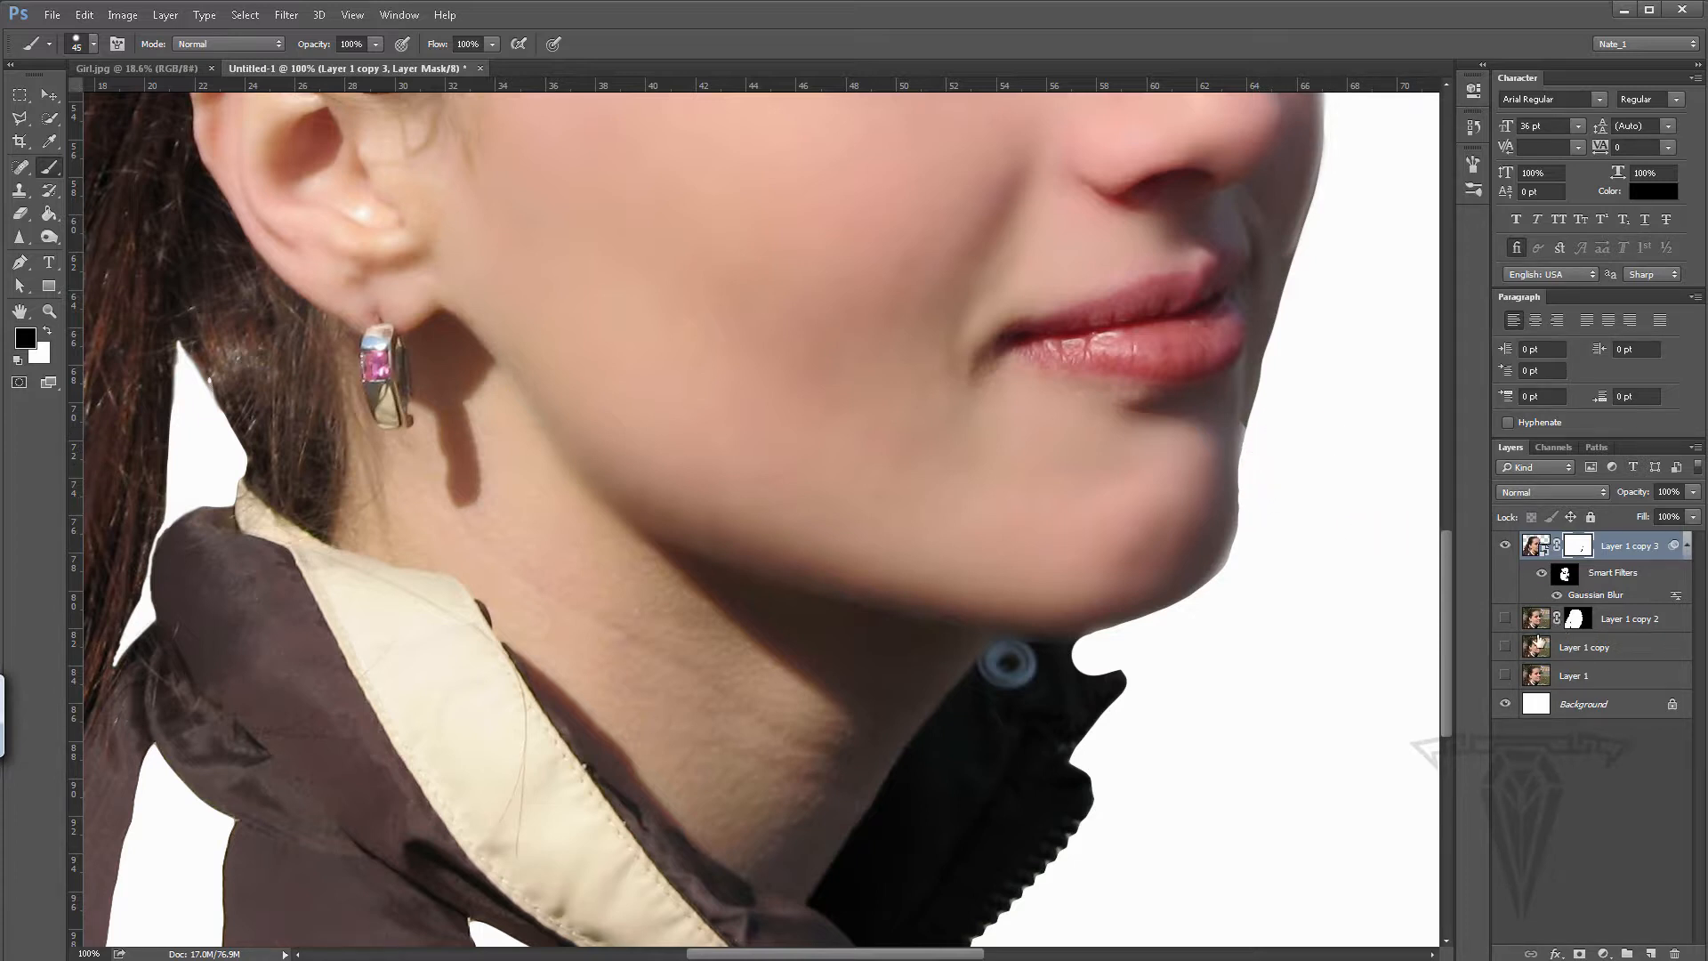
- Hide Layer 1 copy 3, show Layer 1 copy 2 and switch to the Magic Wand tool
{"action": "left_click", "coordinate": [1505, 545]}
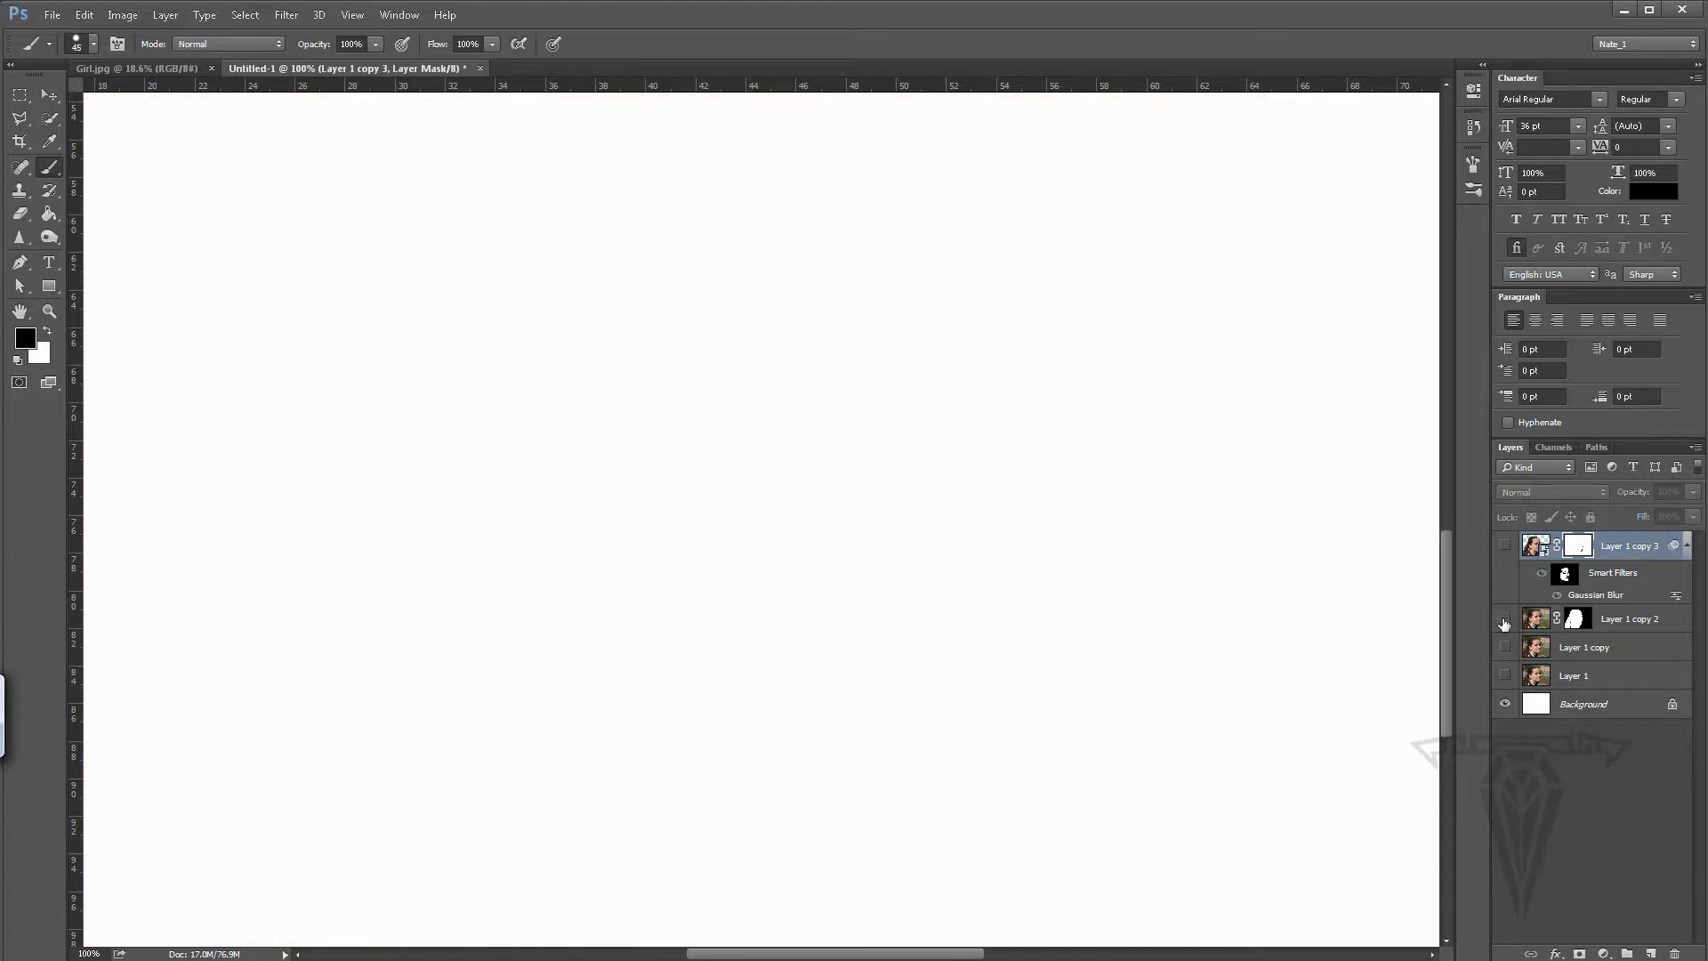
{"action": "left_click", "coordinate": [1505, 618]}
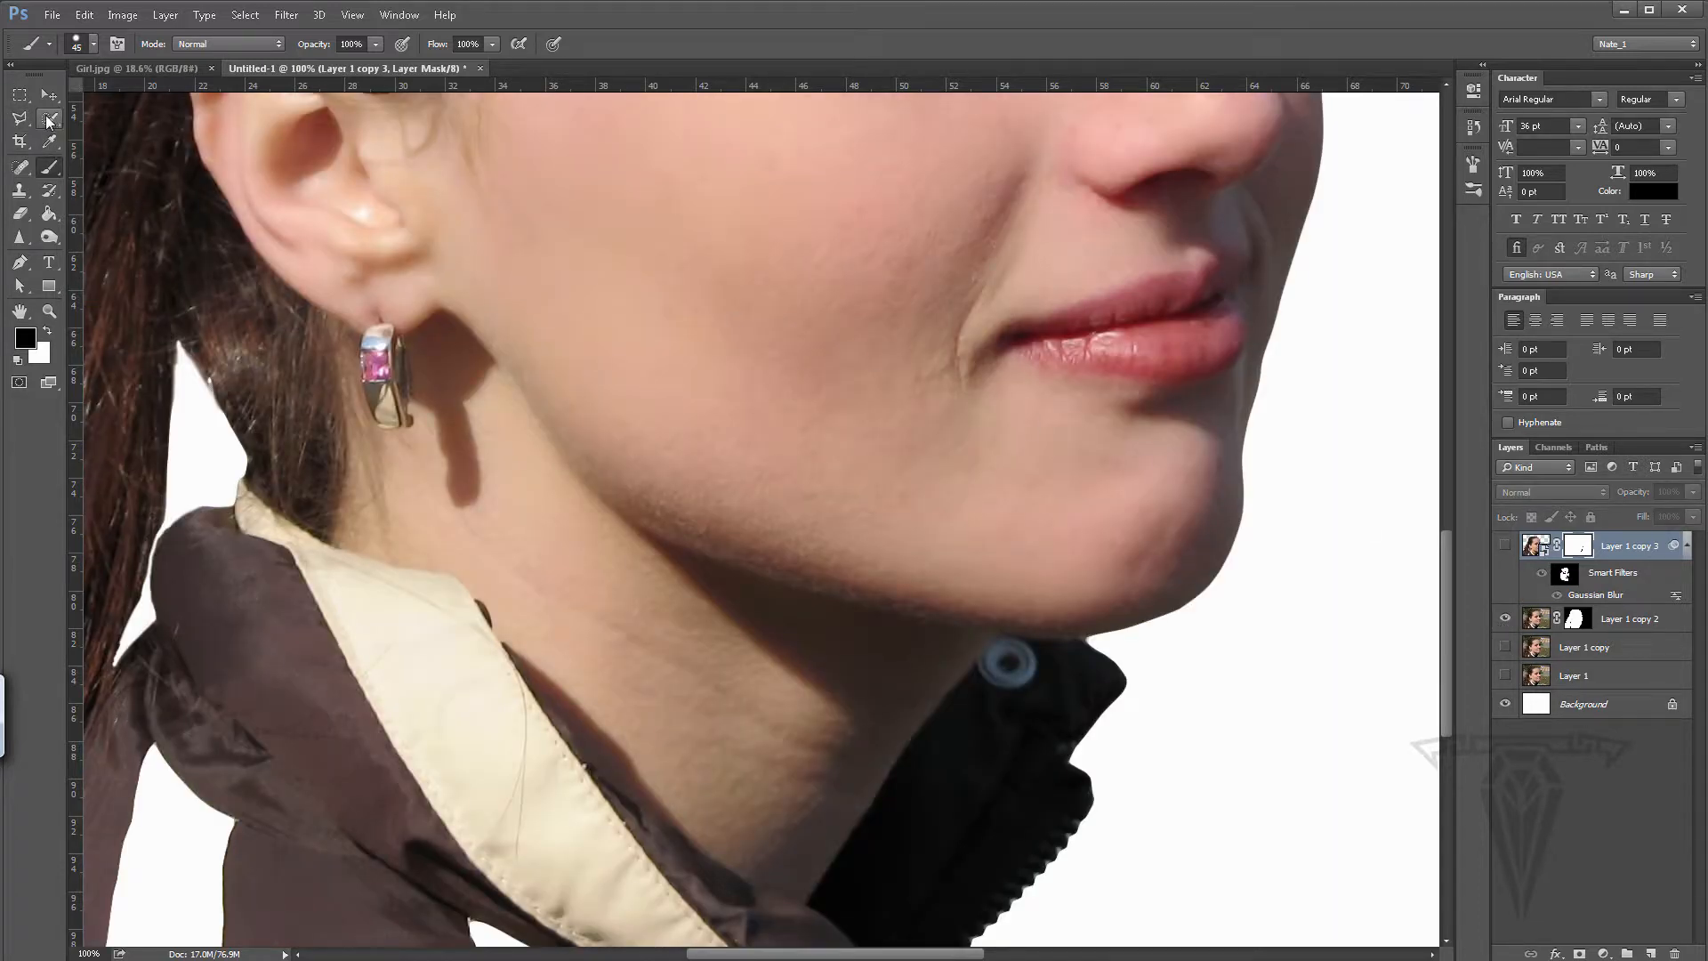
{"action": "left_click_drag", "start_coordinate": [49, 117], "coordinate": [117, 136]}
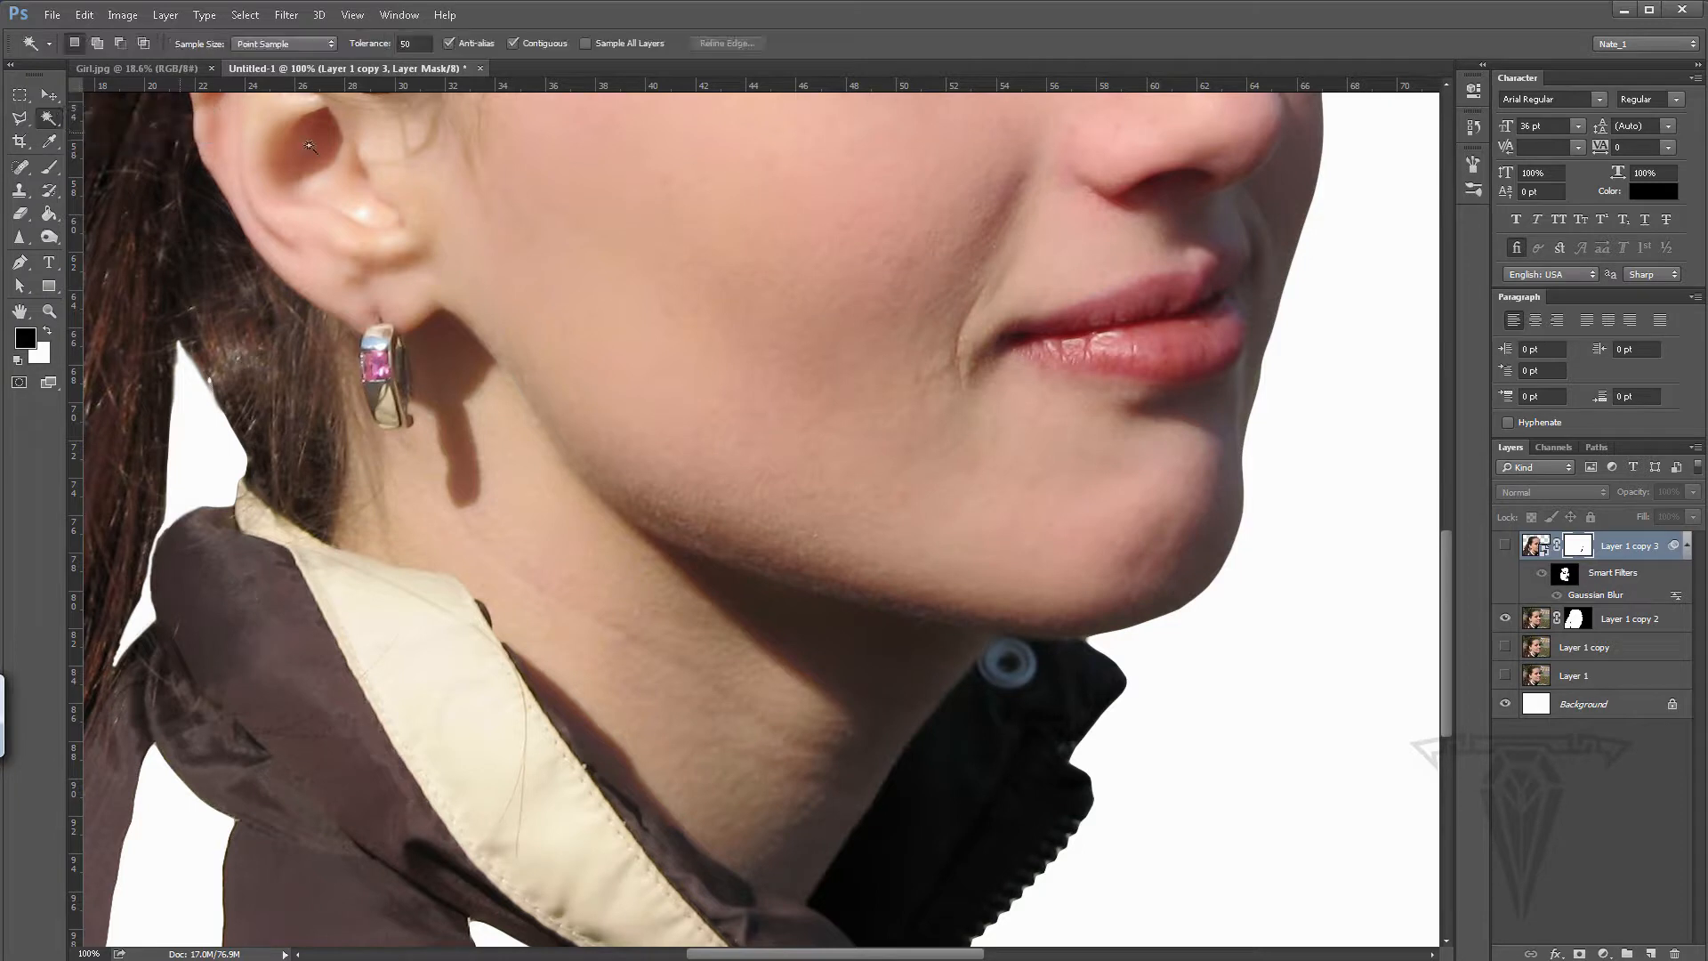
- Try to select the white background beside the face with the Magic Wand on Layer 1 copy 2 and its mask
{"action": "left_click", "coordinate": [1292, 463]}
{"action": "left_click", "coordinate": [1618, 623]}
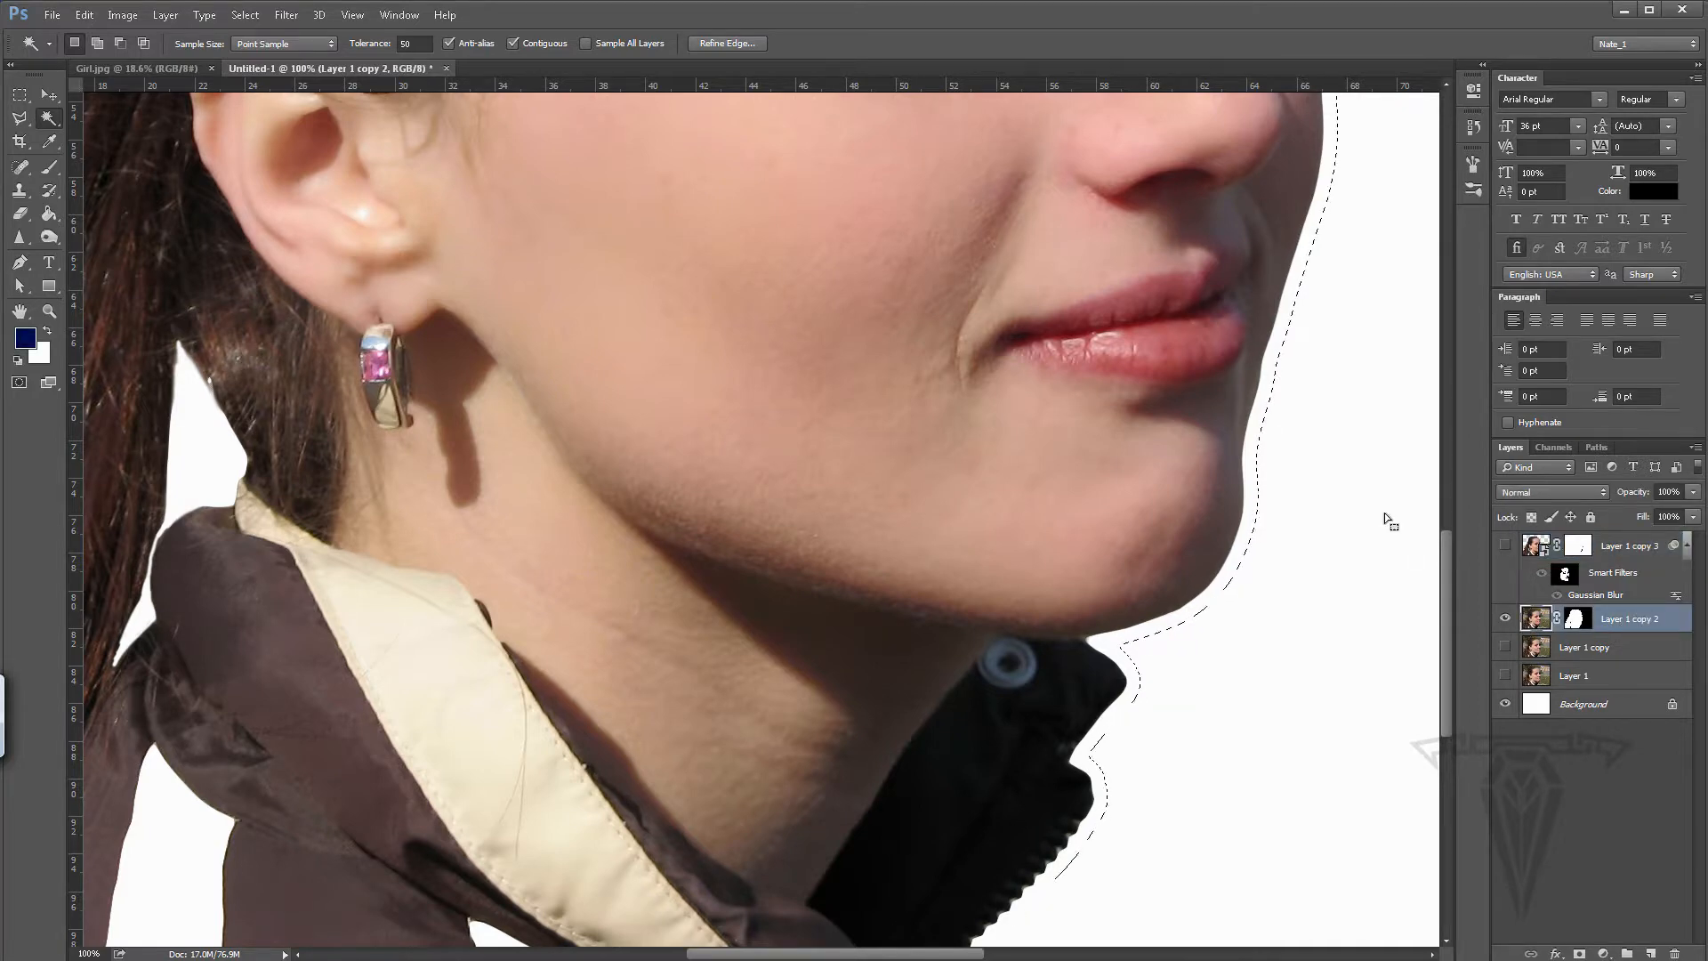
{"action": "left_click", "coordinate": [1255, 466]}
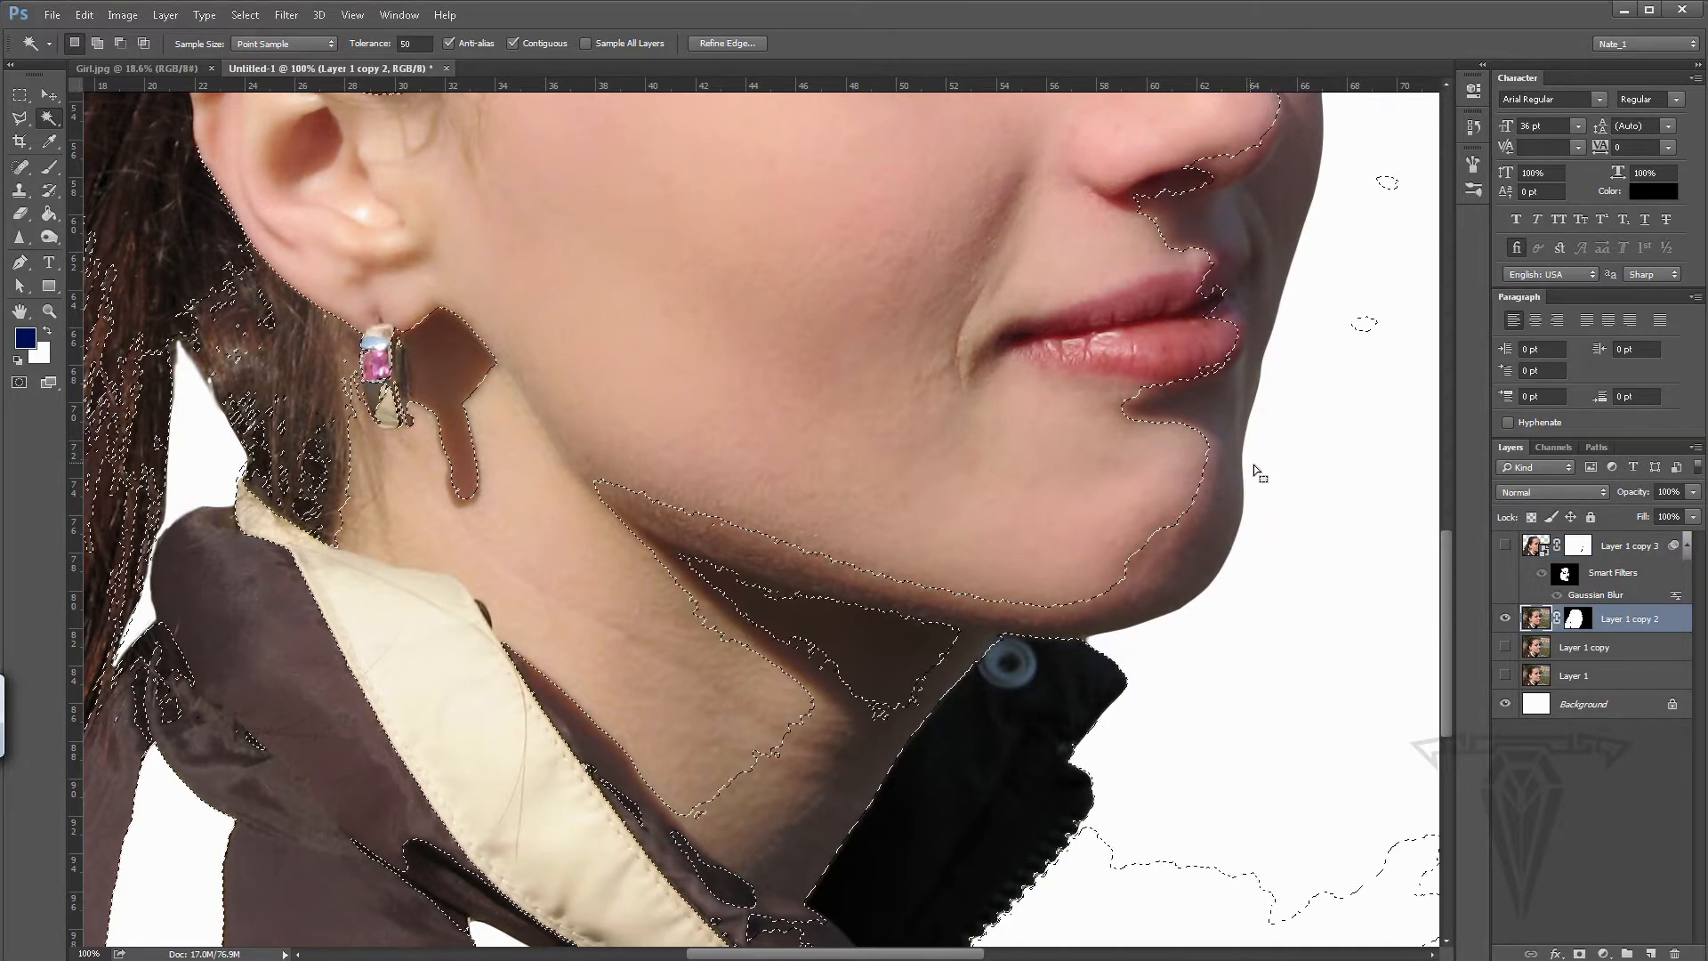
{"action": "left_click", "coordinate": [1573, 620]}
{"action": "key", "text": "ctrl+d"}
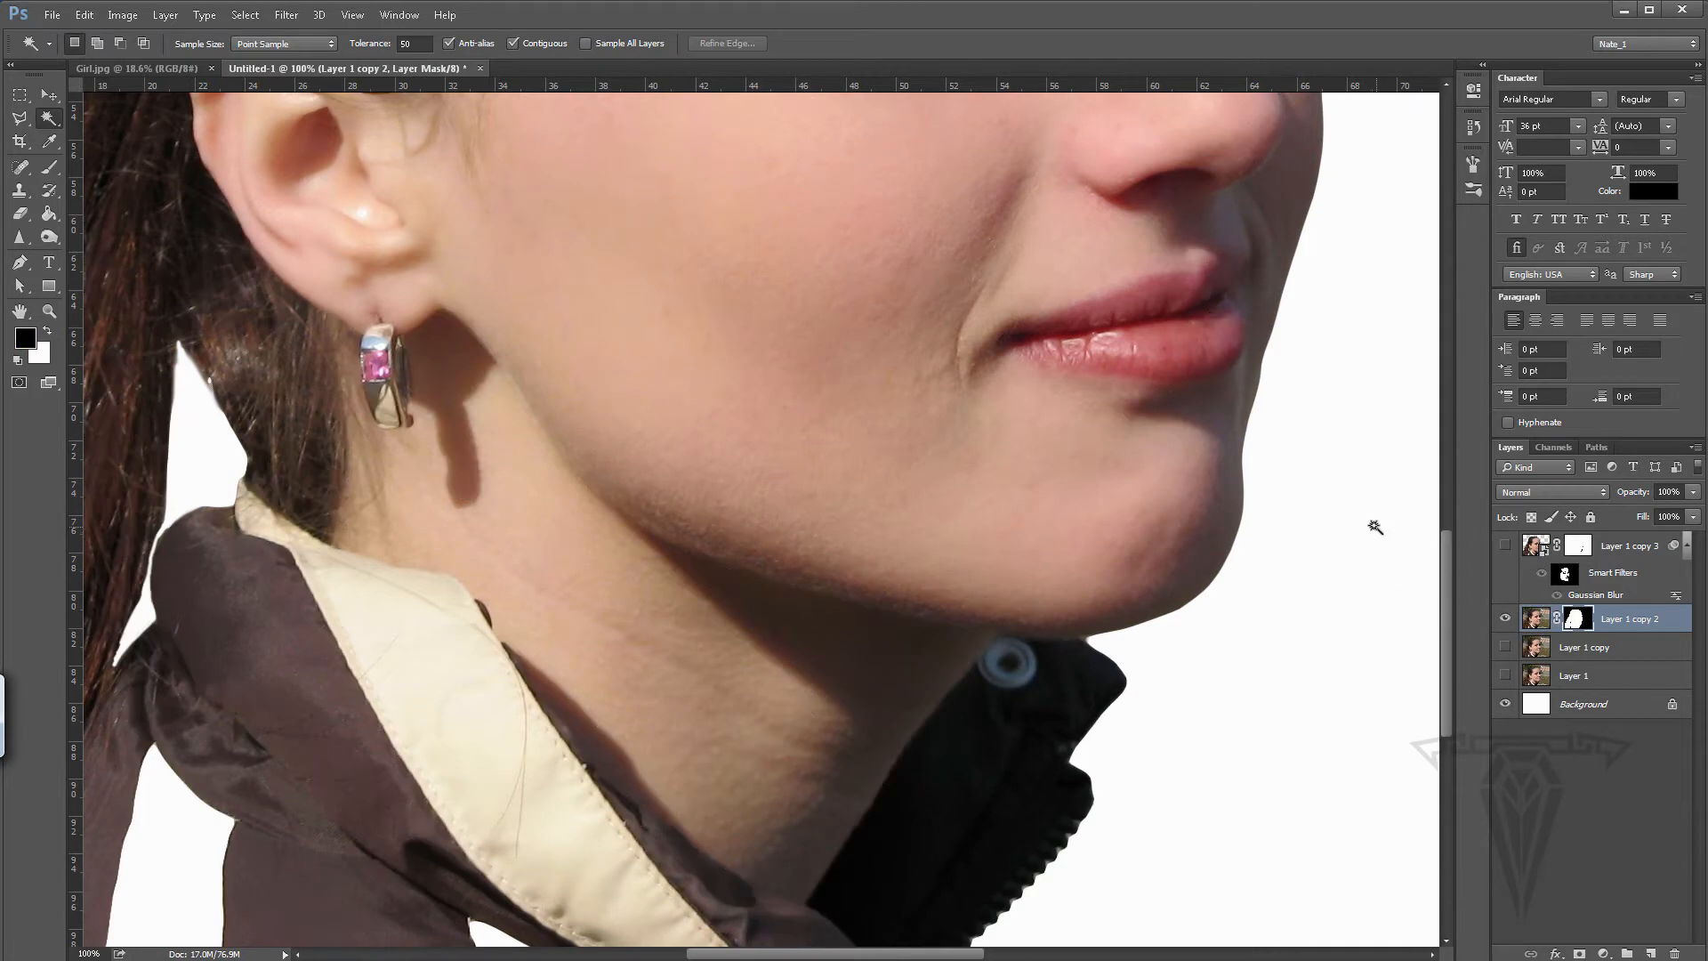
{"action": "left_click", "coordinate": [1336, 511]}
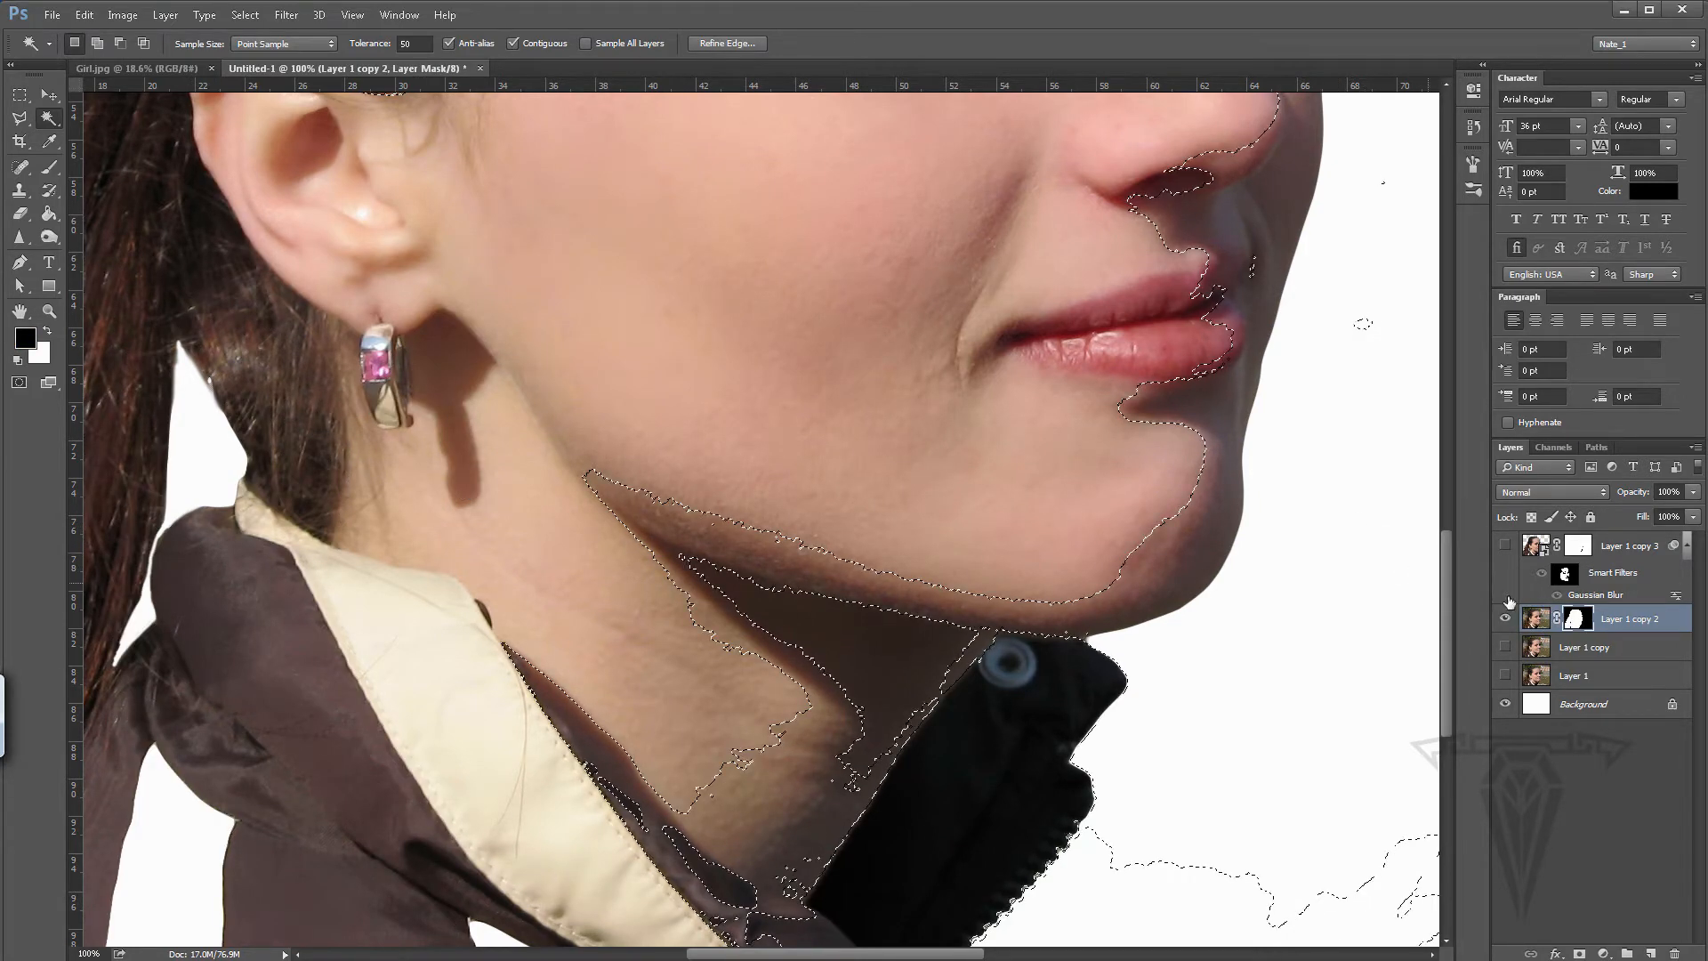
{"action": "key", "text": "ctrl+d"}
{"action": "left_click", "coordinate": [1326, 560]}
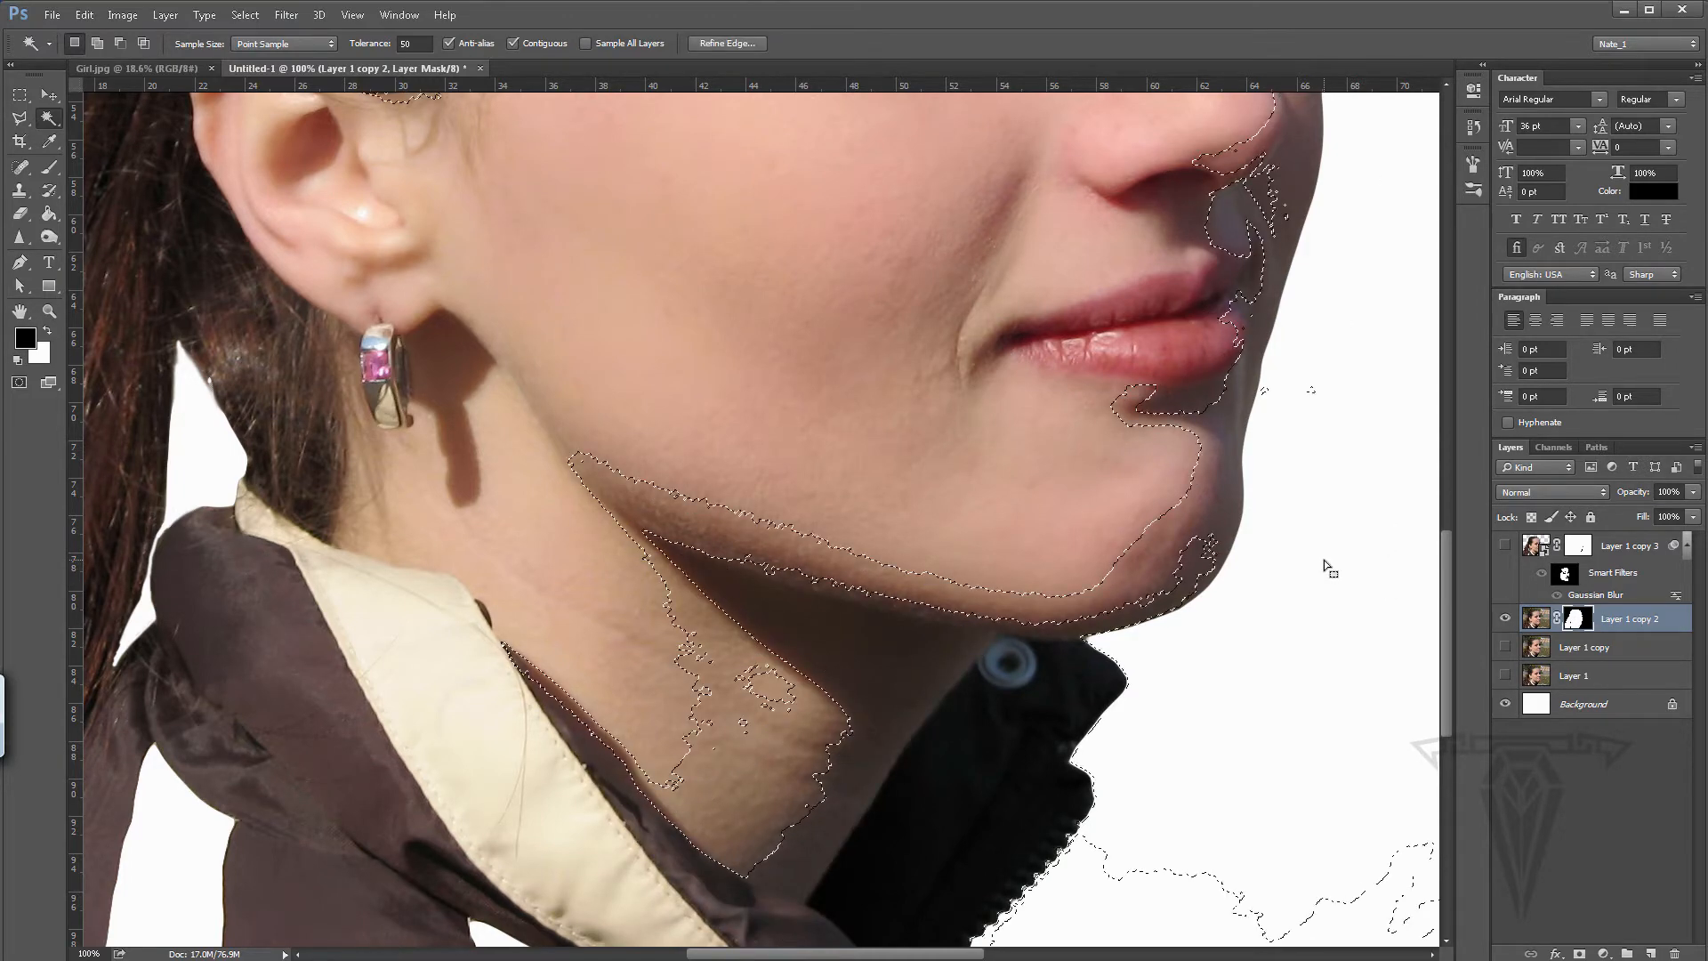
- Duplicate Layer 1 copy 2 and apply the duplicate's layer mask permanently
{"action": "left_click", "coordinate": [1535, 618]}
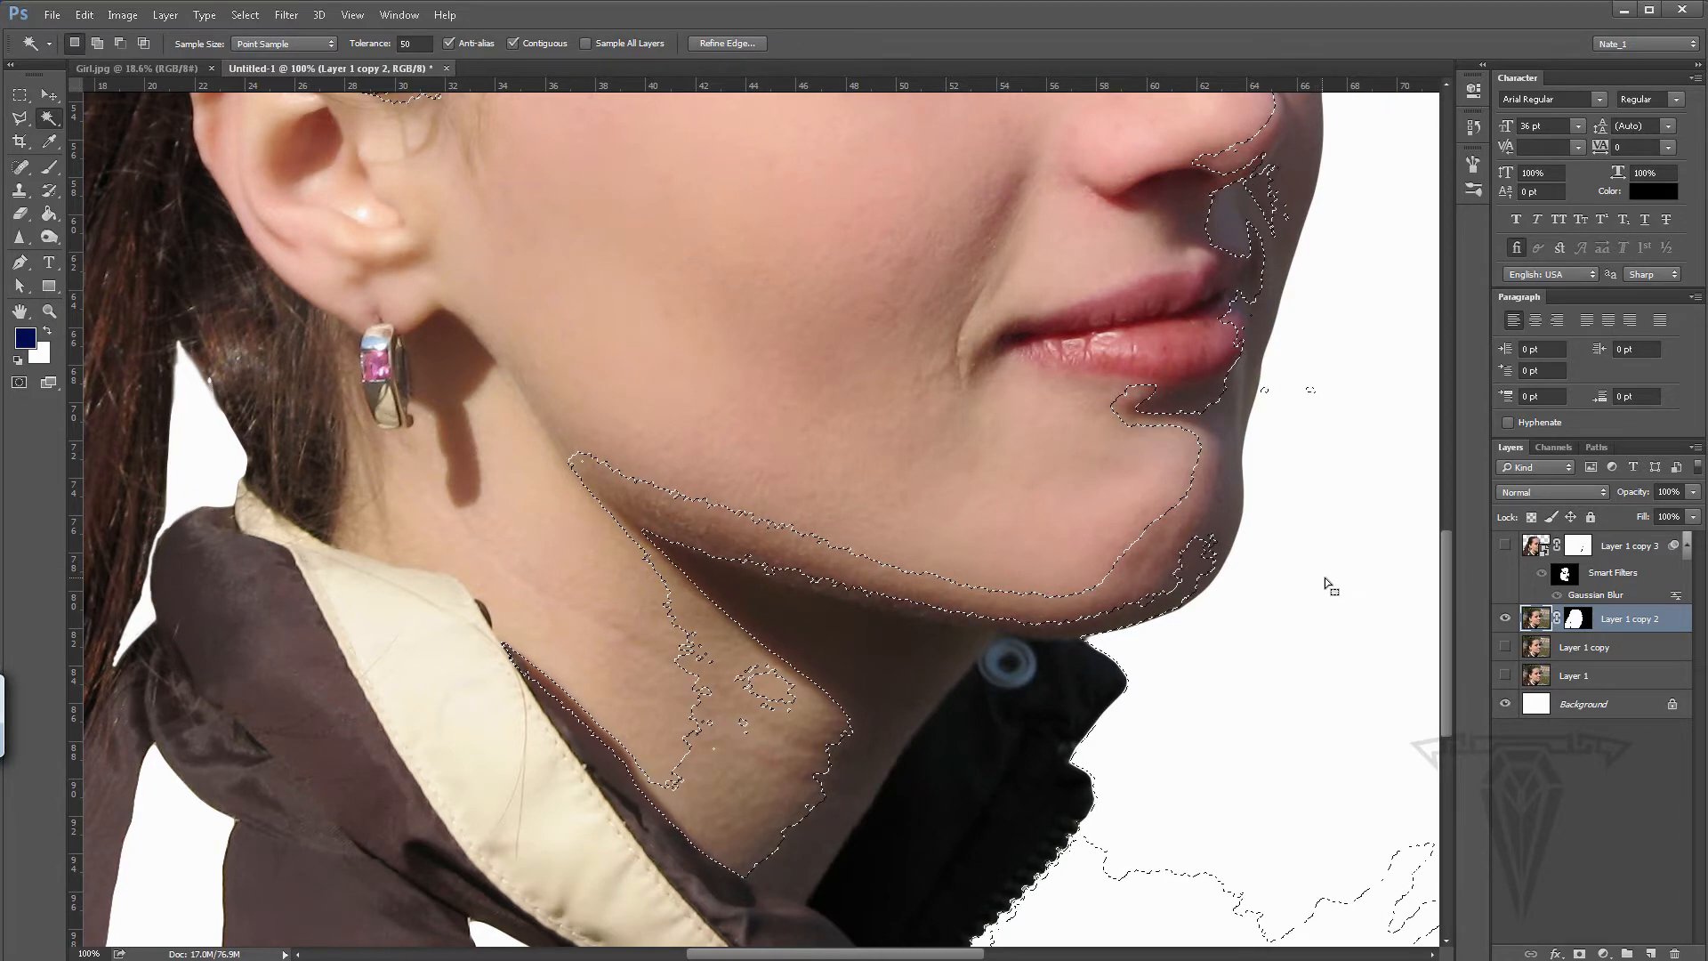
{"action": "left_click_drag", "start_coordinate": [1614, 622], "coordinate": [1651, 953]}
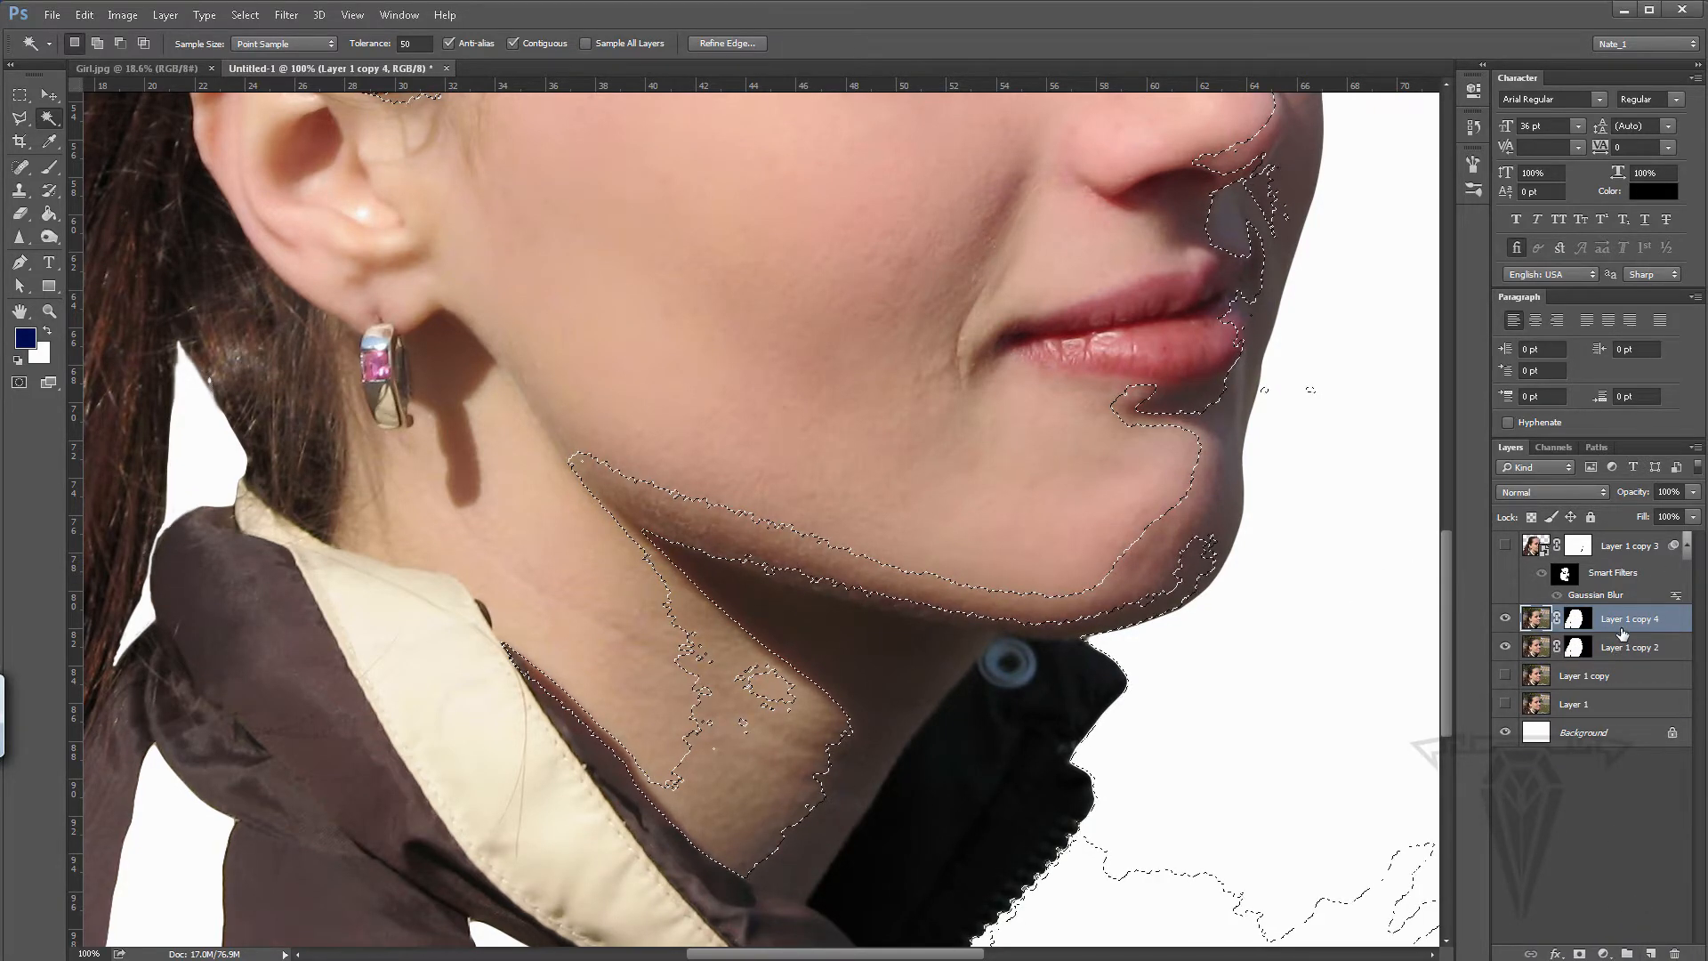
{"action": "left_click_drag", "start_coordinate": [1579, 622], "coordinate": [1670, 949]}
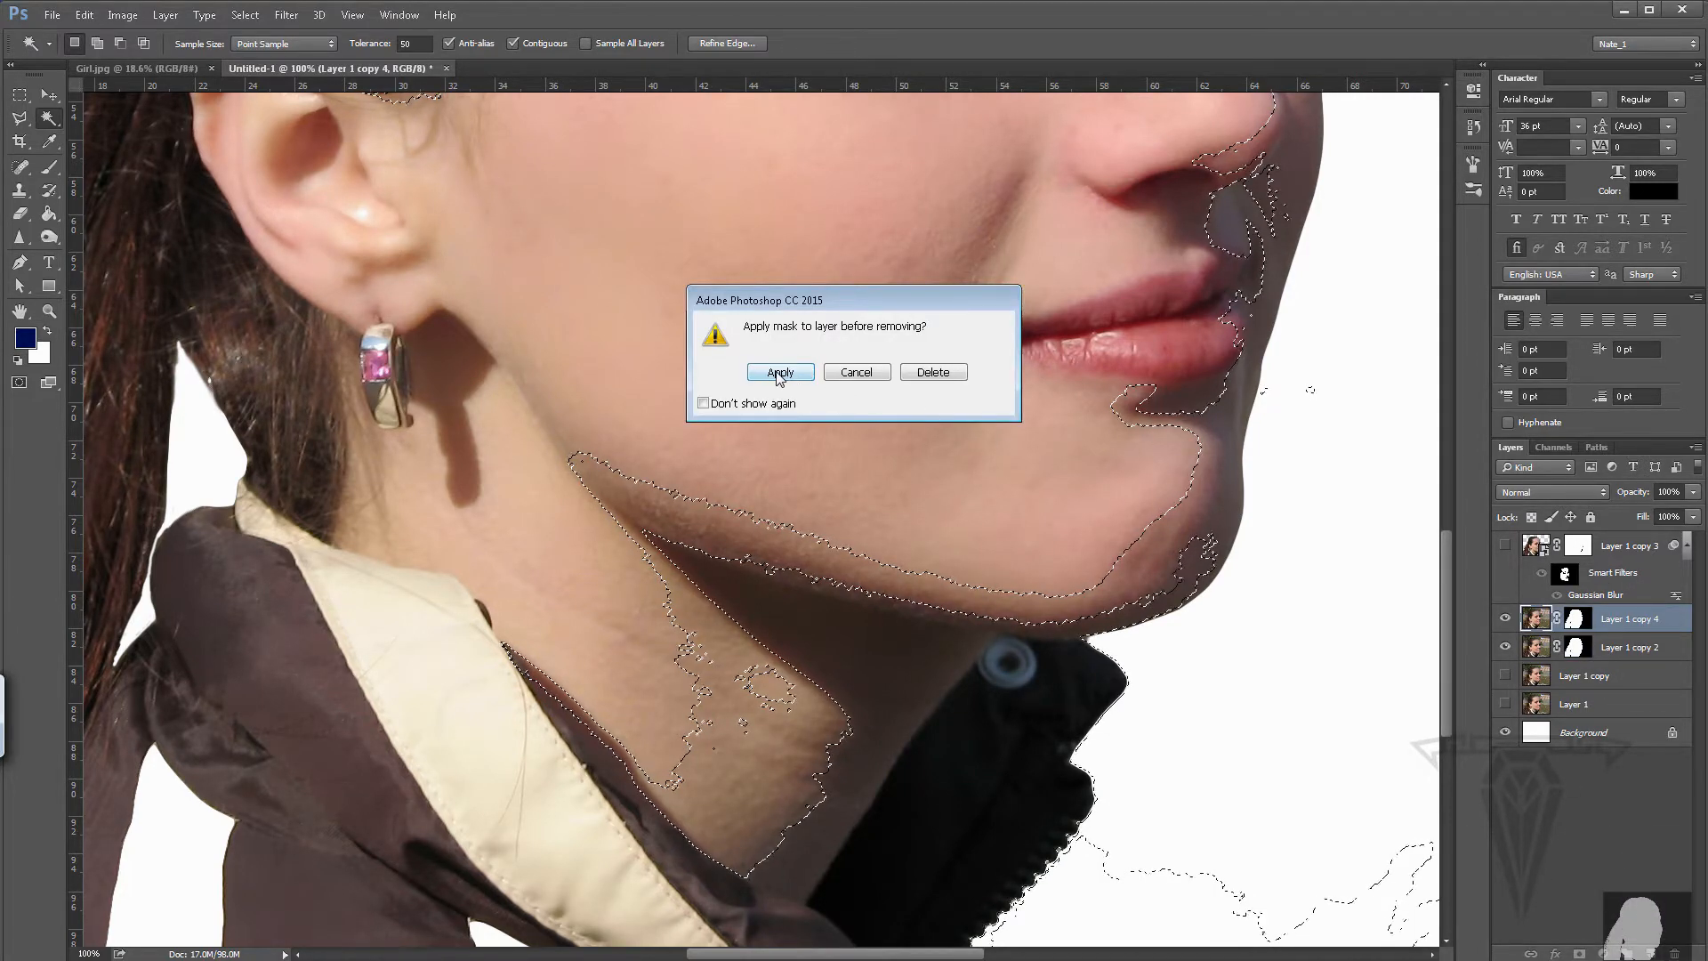
{"action": "left_click", "coordinate": [876, 377]}
- Hide Layer 1 copy 2 and reselect the empty area beside the face on the duplicate with the Magic Wand
{"action": "left_click", "coordinate": [1504, 646]}
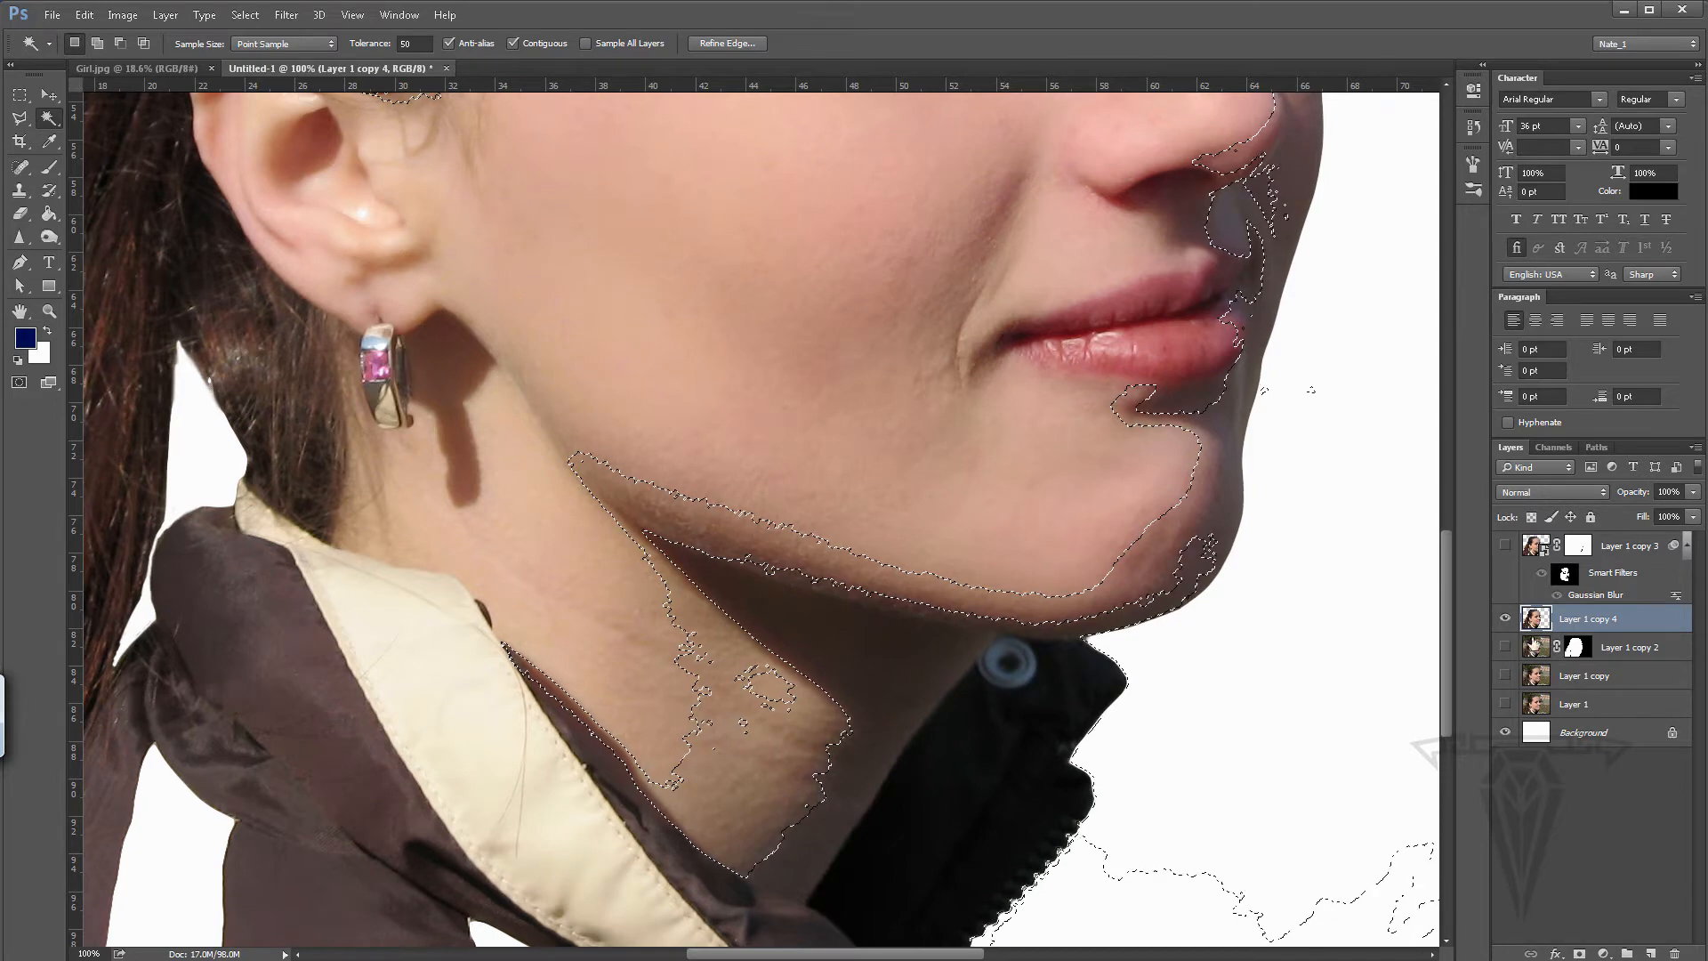
{"action": "key", "text": "ctrl+d"}
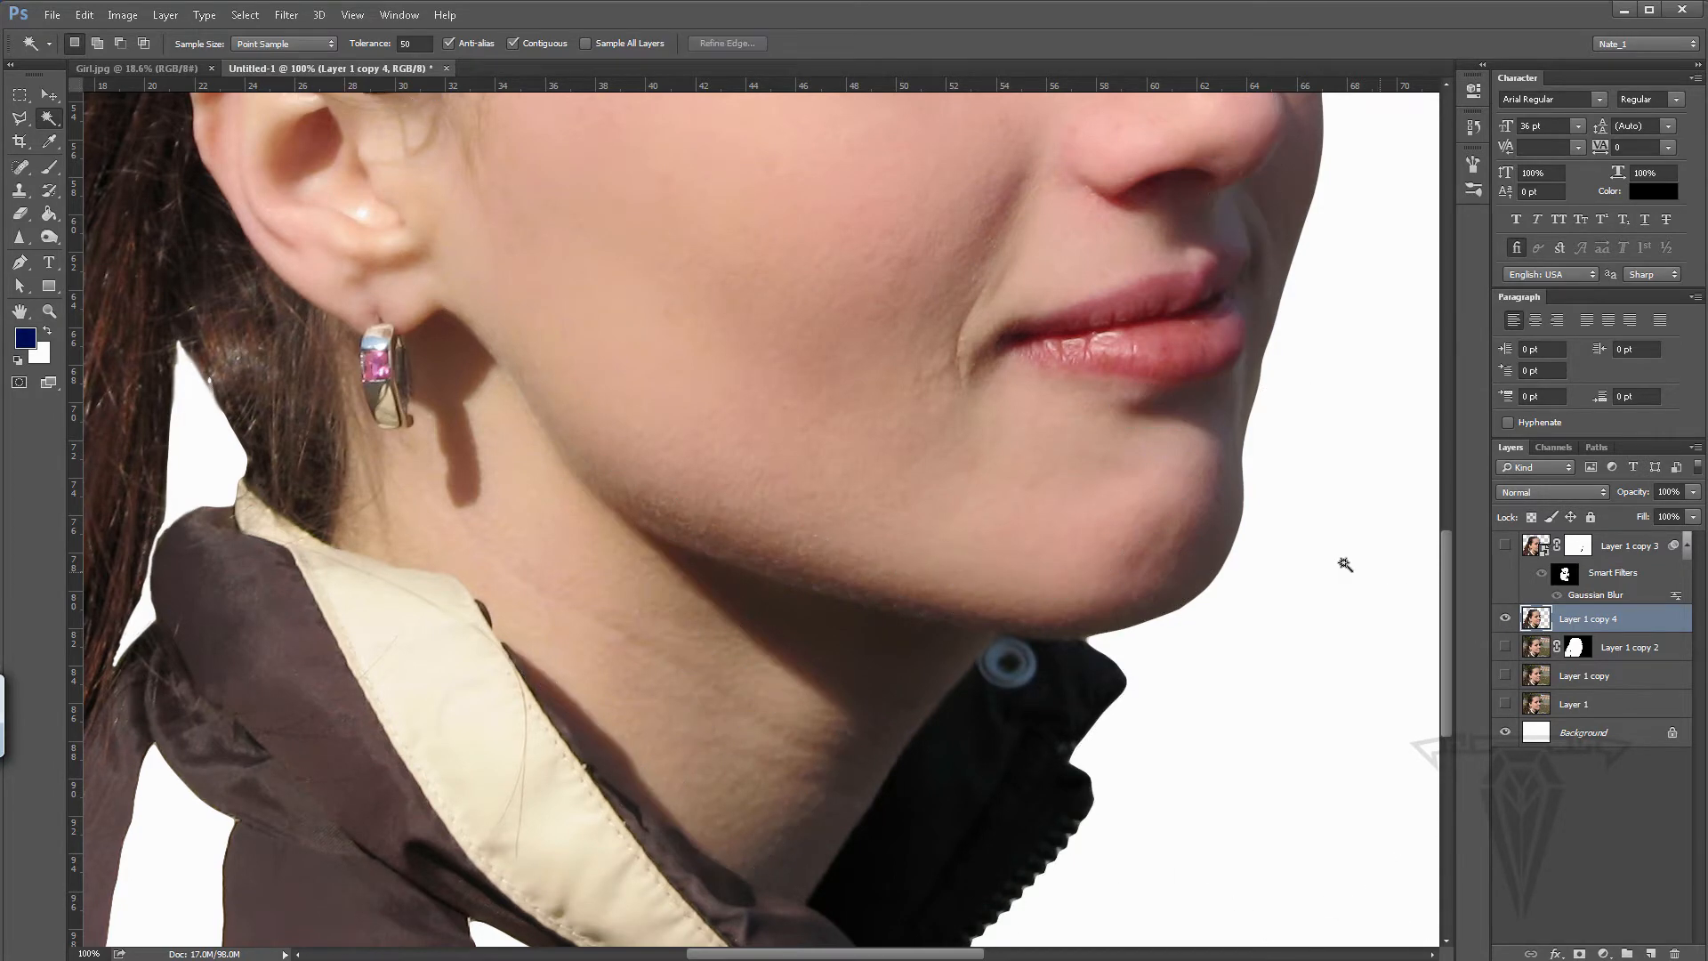
{"action": "left_click", "coordinate": [1318, 505]}
- Target Layer 1 copy 3's layer mask, show that layer and hide Layer 1 copy 4
{"action": "left_click", "coordinate": [1580, 548]}
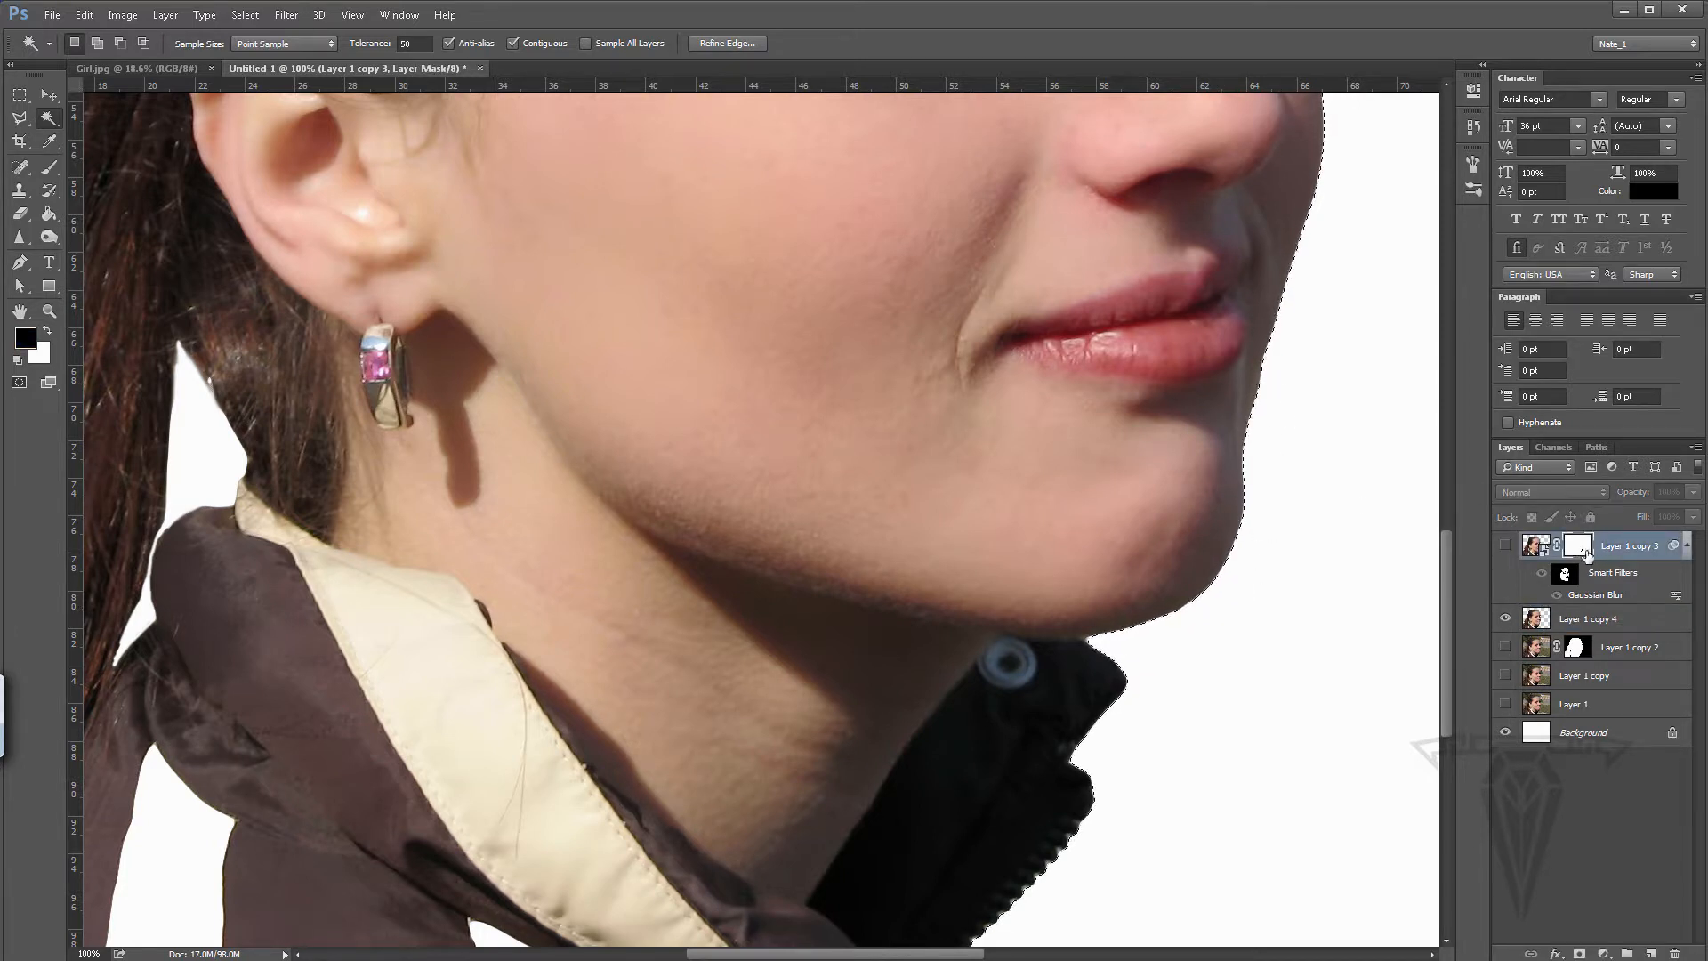
{"action": "left_click", "coordinate": [1504, 546]}
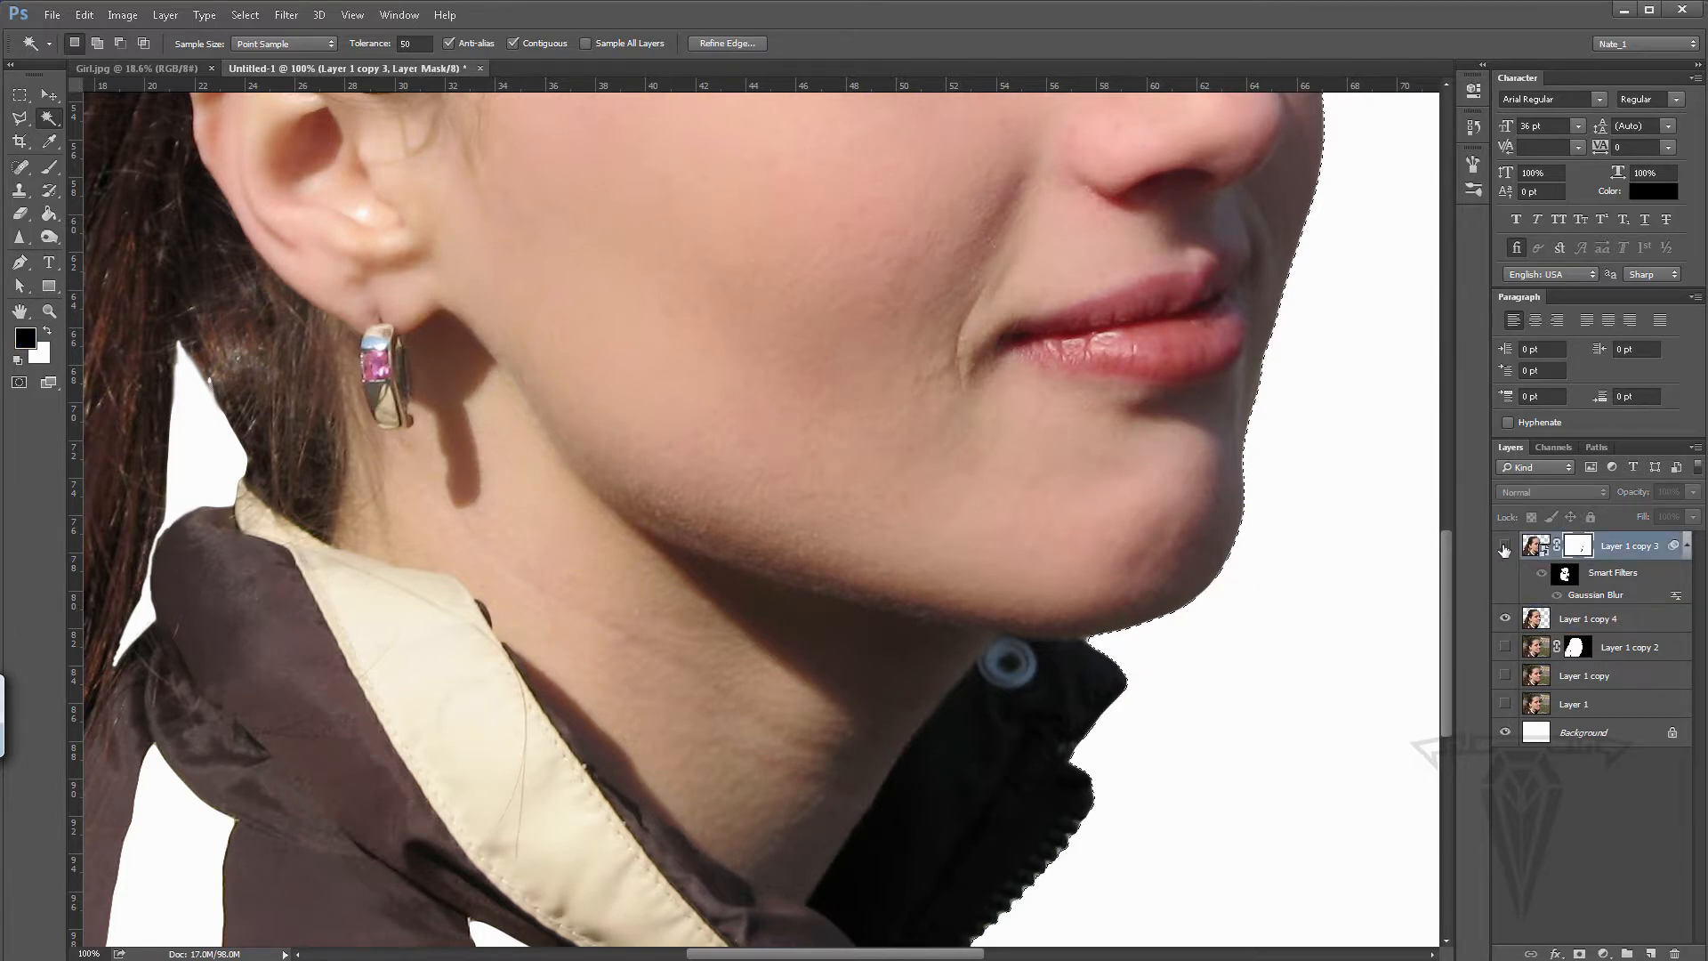
{"action": "left_click", "coordinate": [1505, 618]}
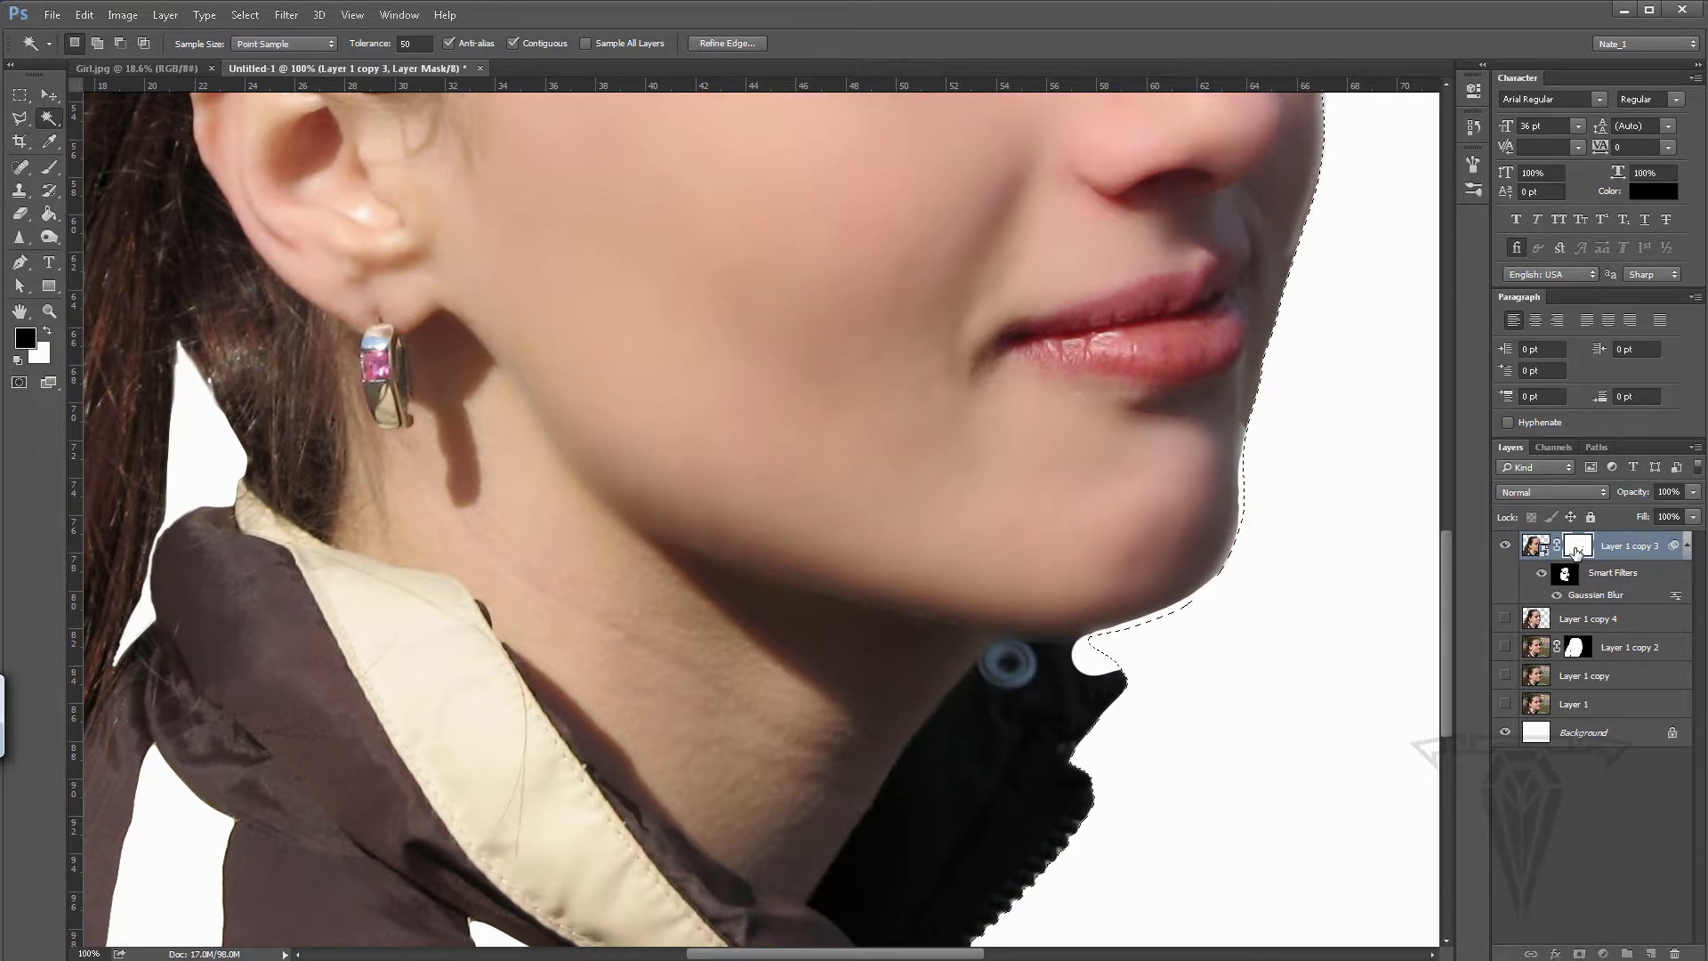
- Invert the selection beside the face, touch up Layer 1 copy 3's layer mask with a white brush, and deselect
{"action": "left_click", "coordinate": [49, 166]}
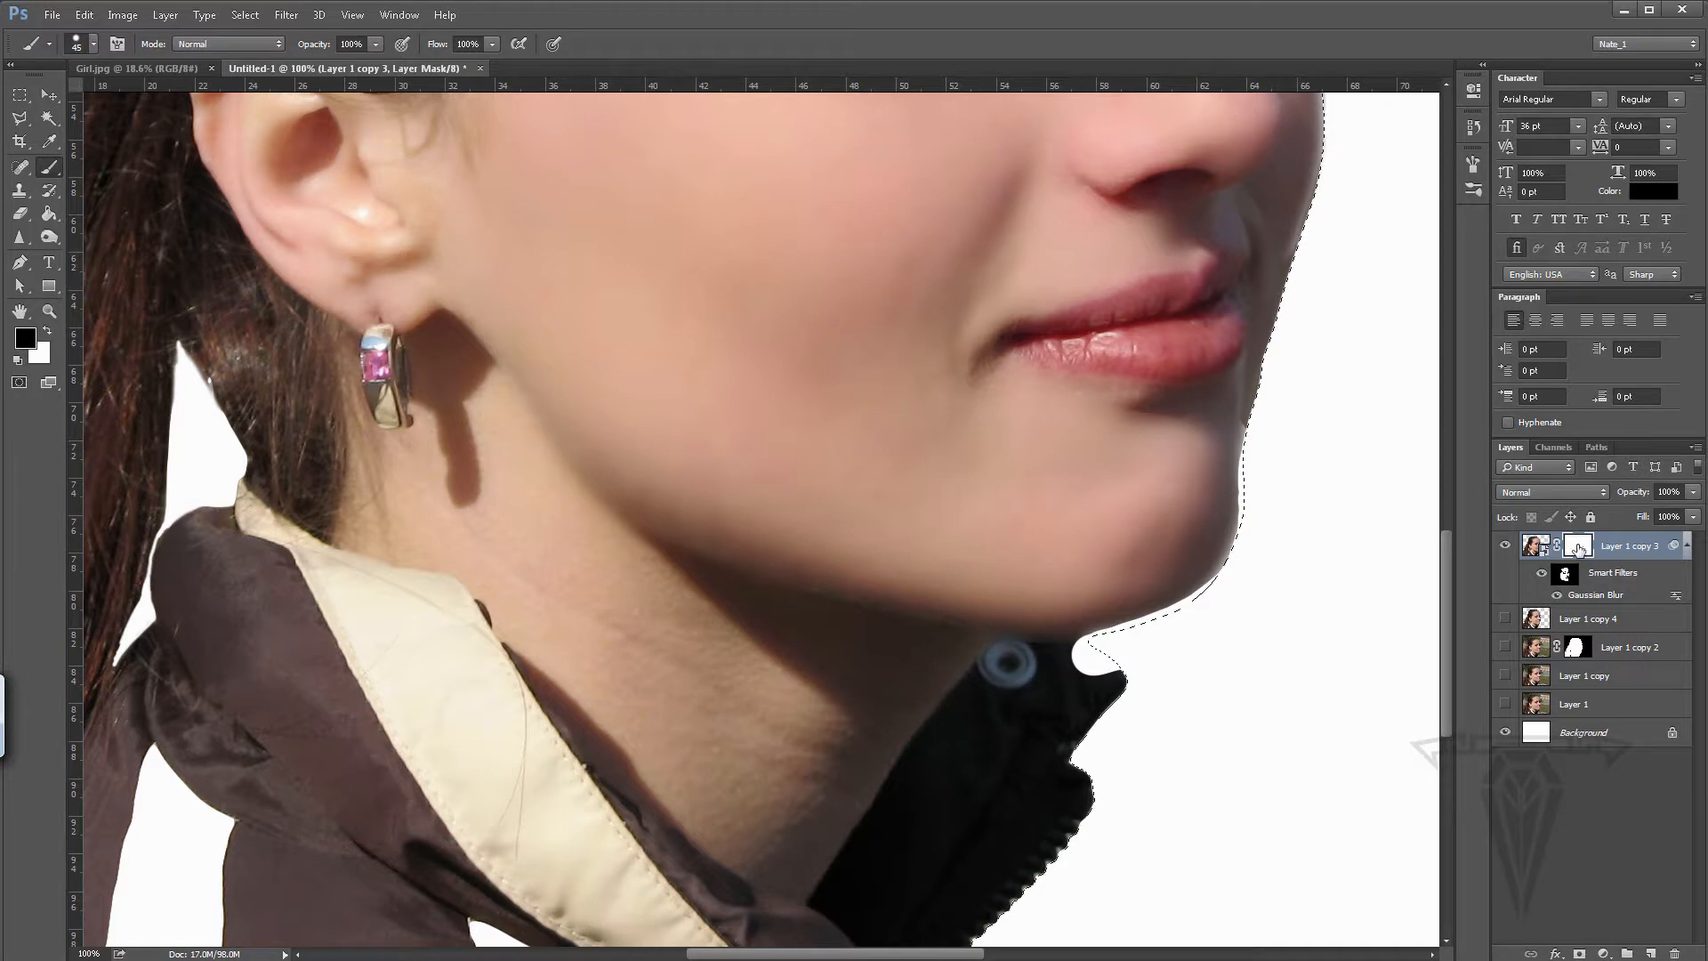
{"action": "double_click", "coordinate": [1577, 546]}
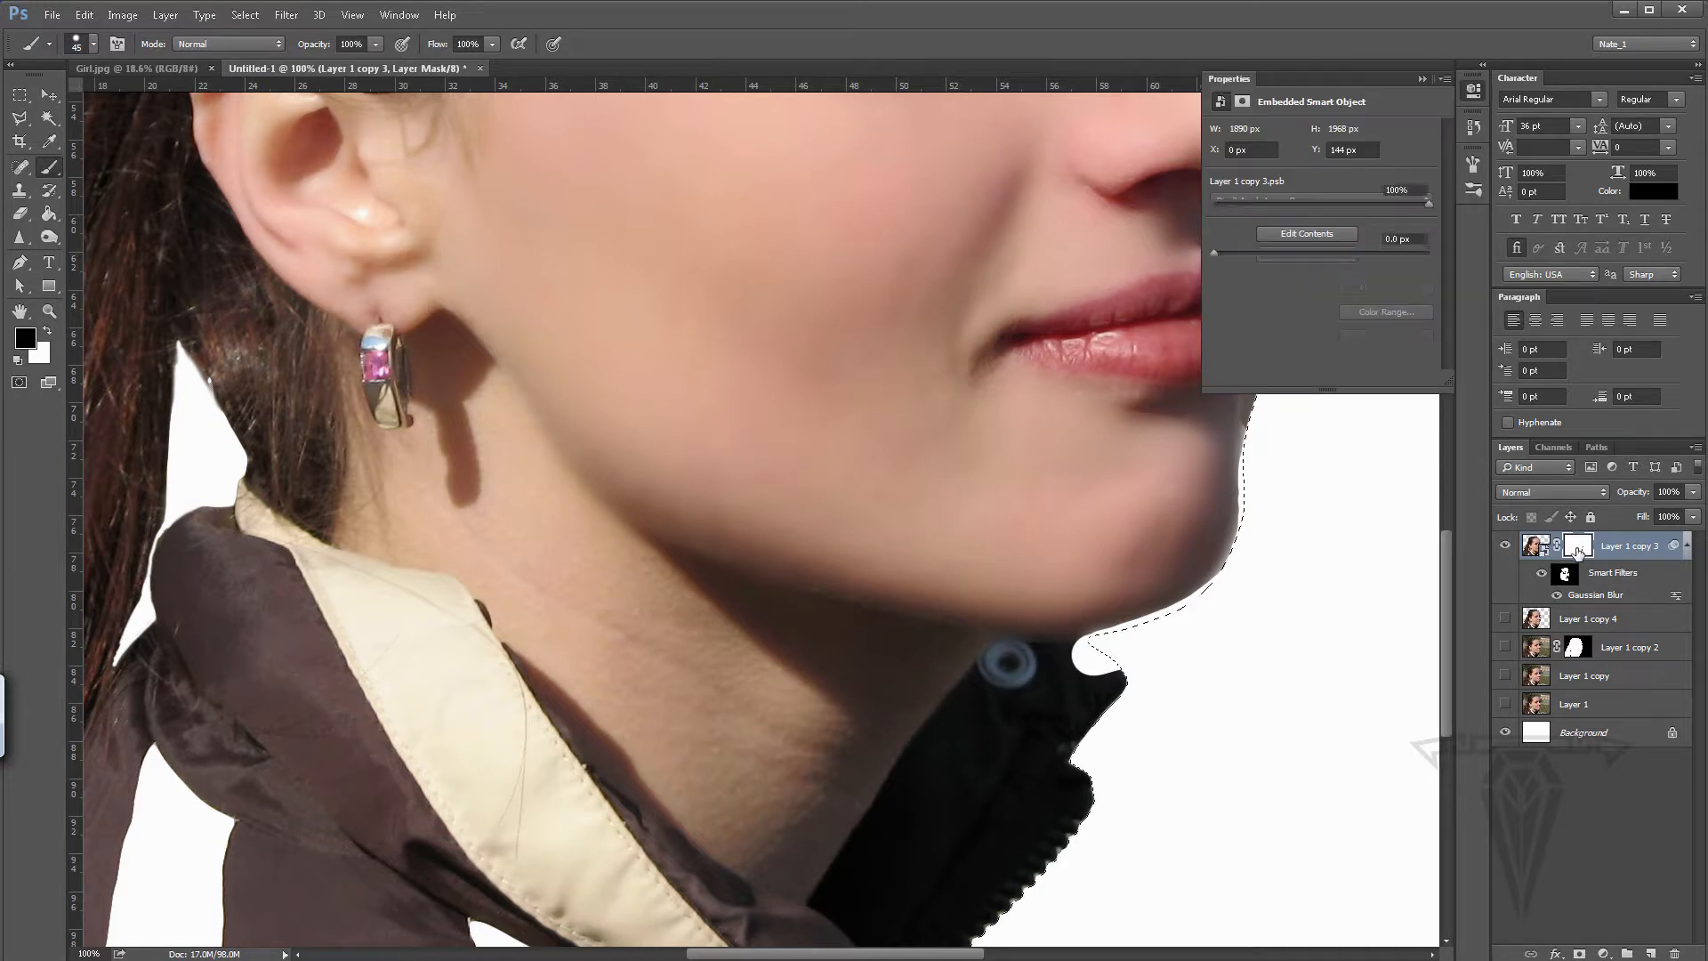
{"action": "left_click", "coordinate": [1421, 79]}
{"action": "key", "text": "x"}
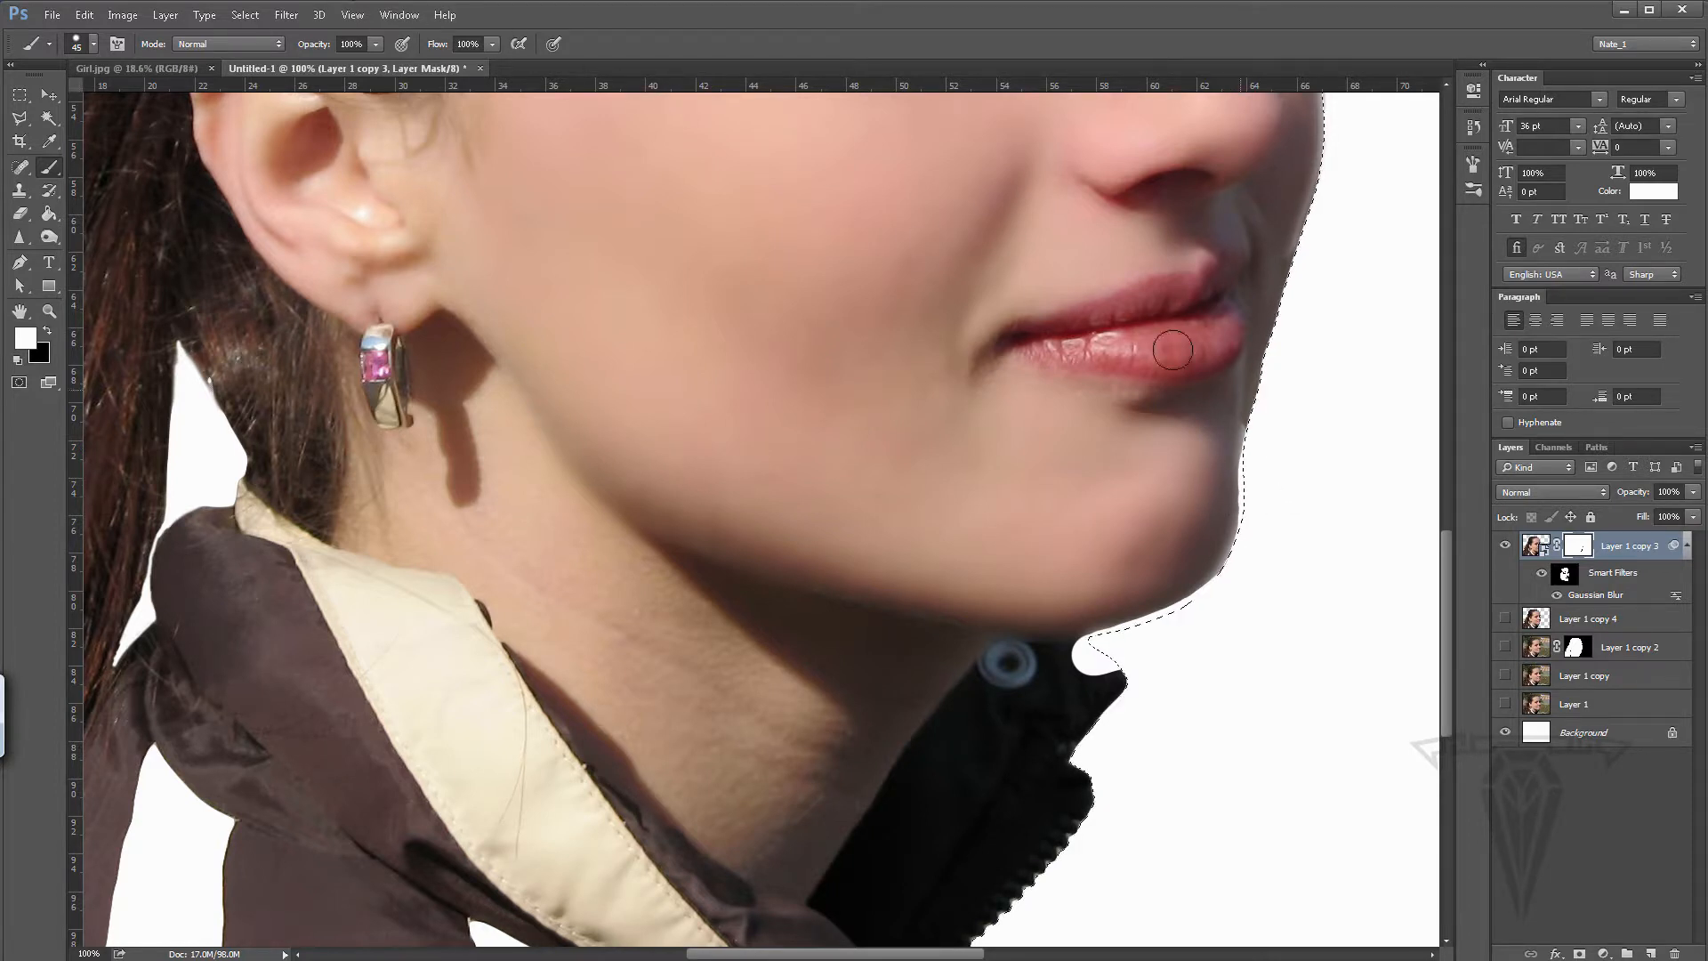
{"action": "left_click", "coordinate": [245, 15]}
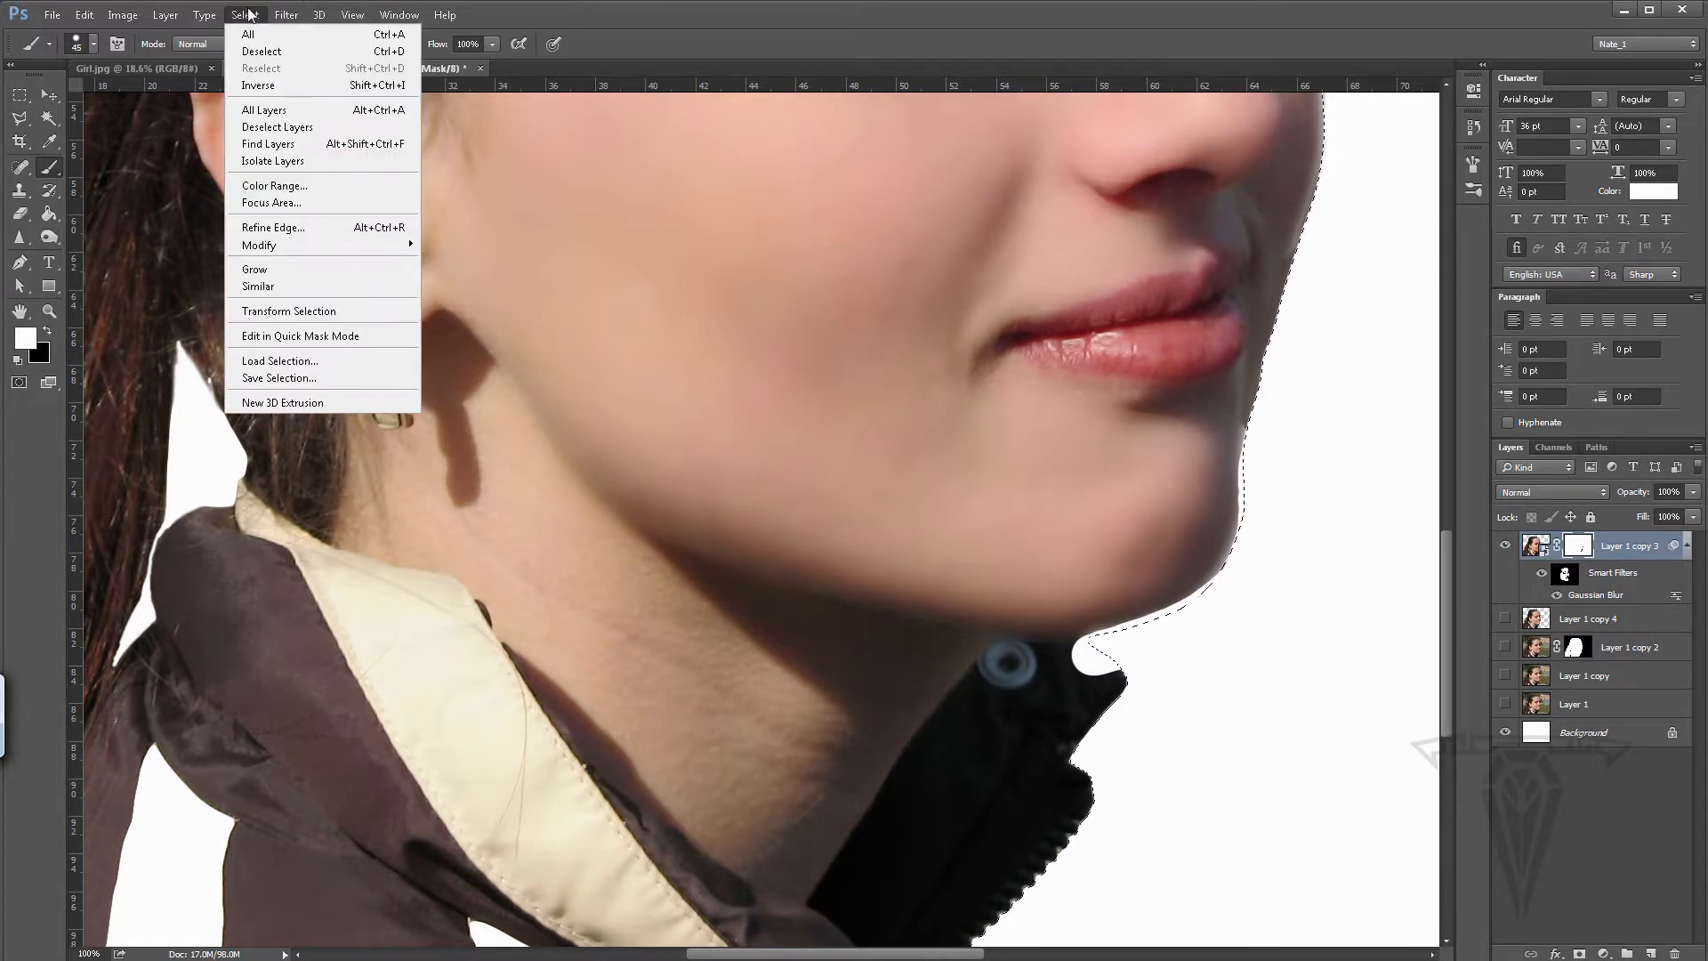
{"action": "left_click", "coordinate": [279, 86]}
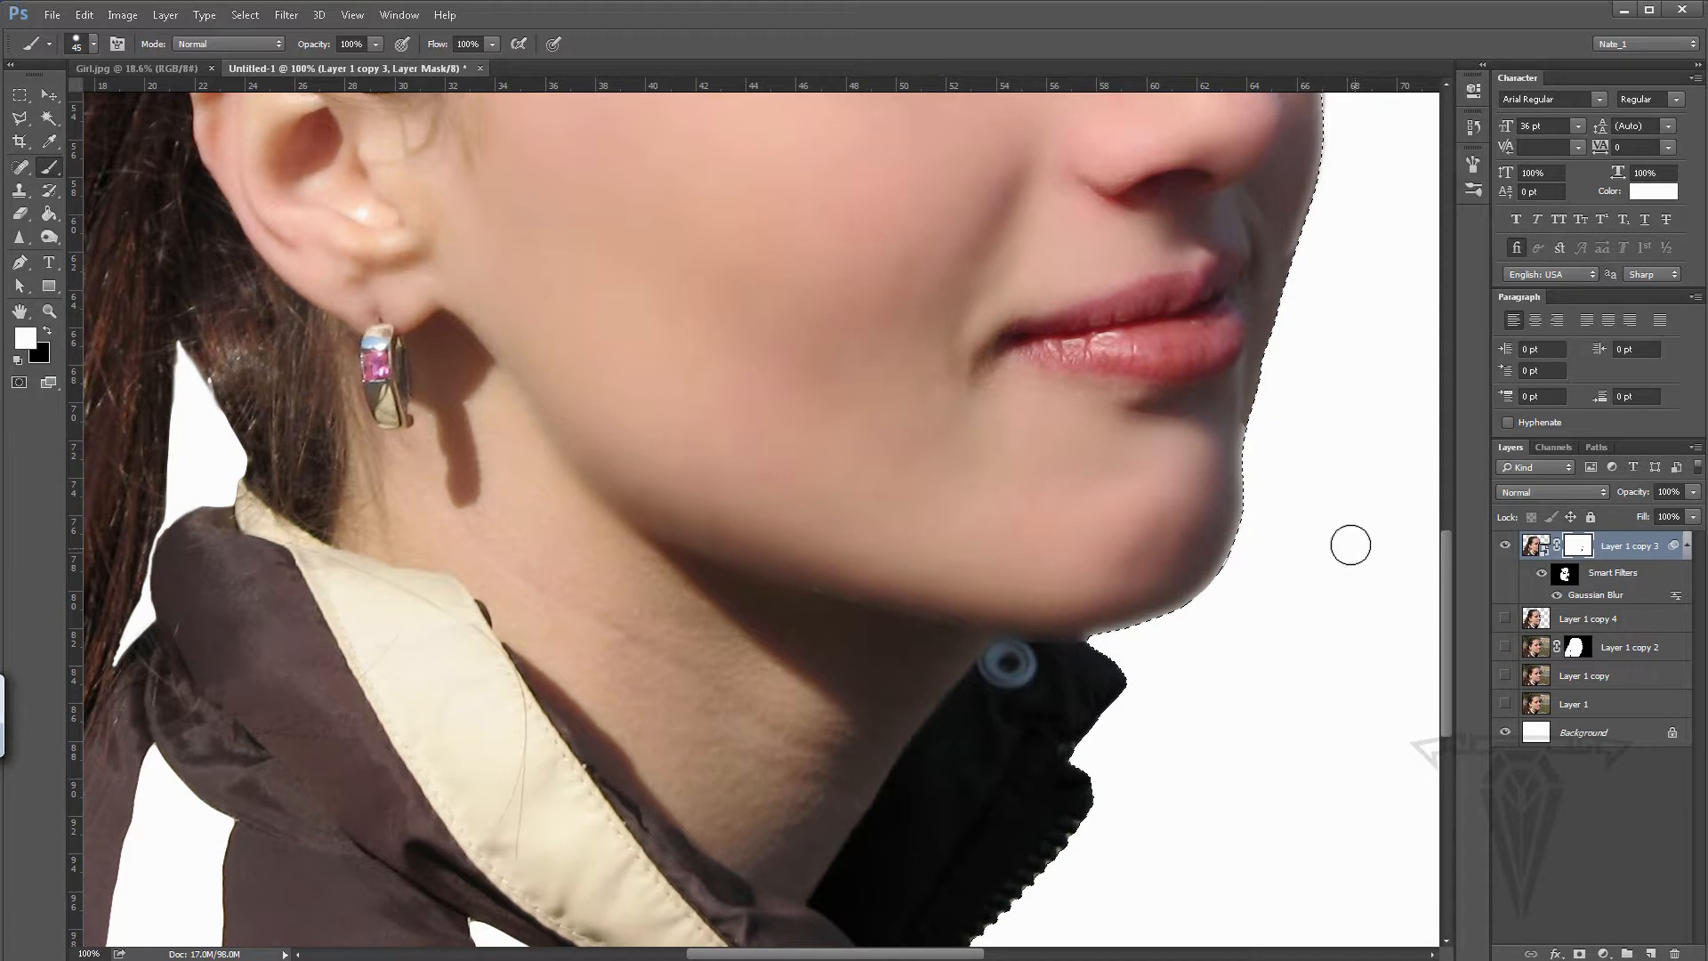
{"action": "key", "text": "ctrl+d"}
- Paint the lips white on Layer 1 copy 3's smart filter mask with a soft 20 px brush
{"action": "left_click_drag", "start_coordinate": [1443, 547], "coordinate": [1450, 460]}
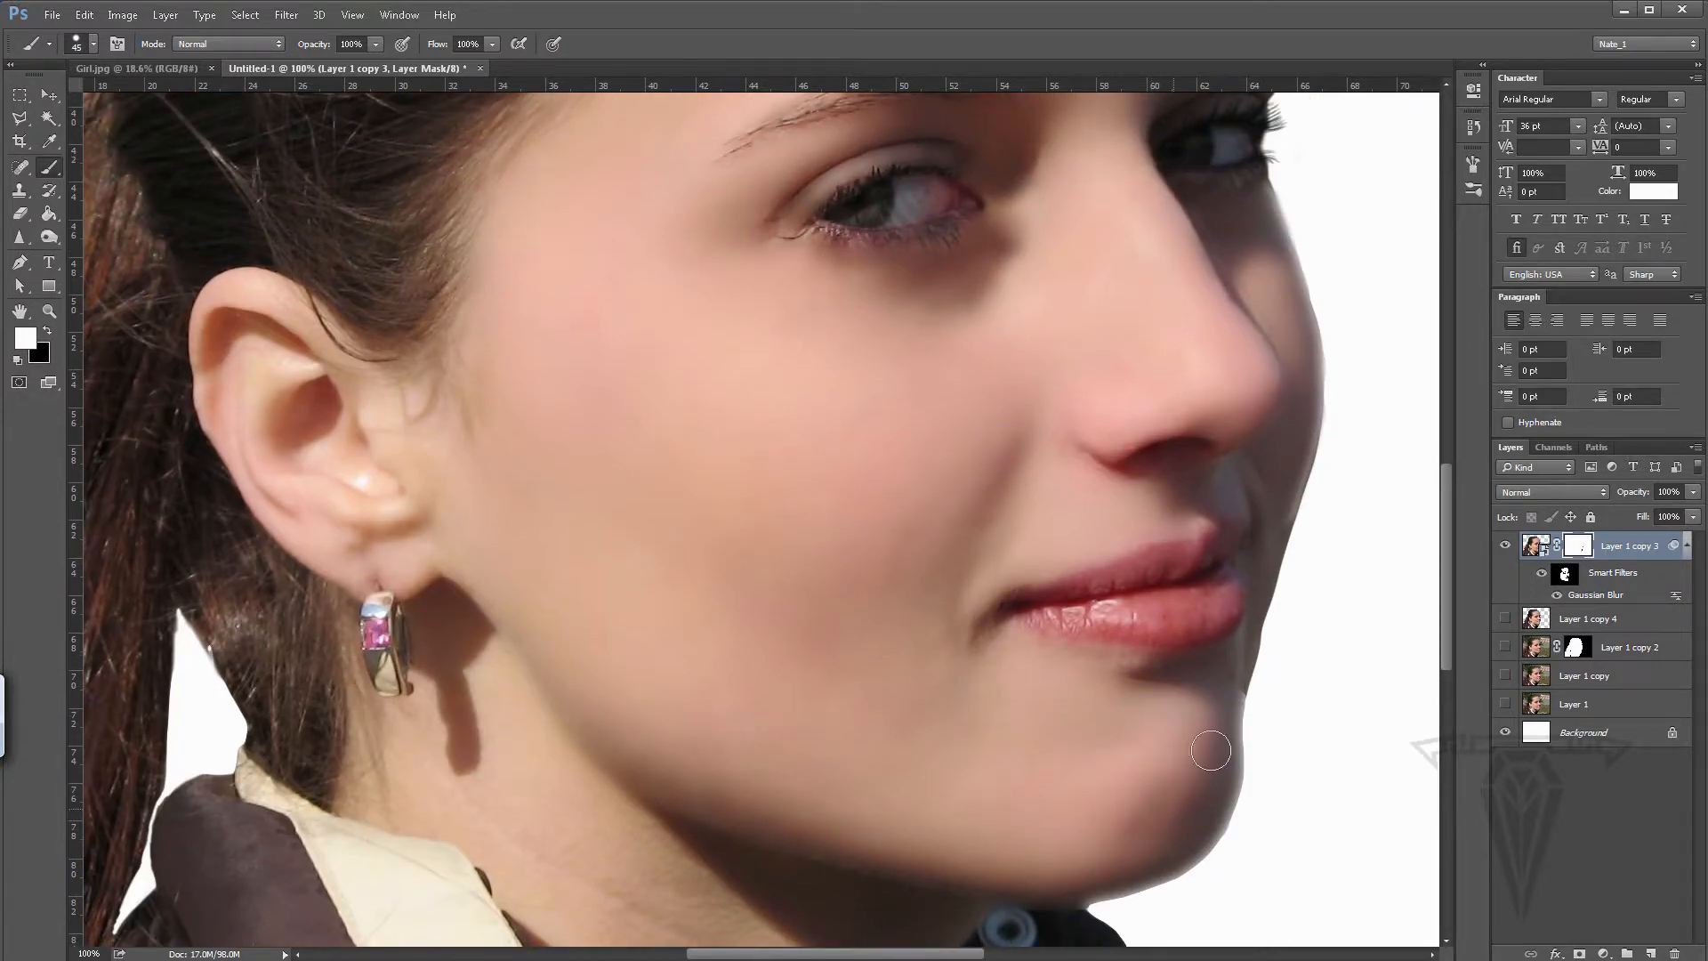
{"action": "left_click", "coordinate": [1473, 164]}
{"action": "left_click", "coordinate": [1277, 180]}
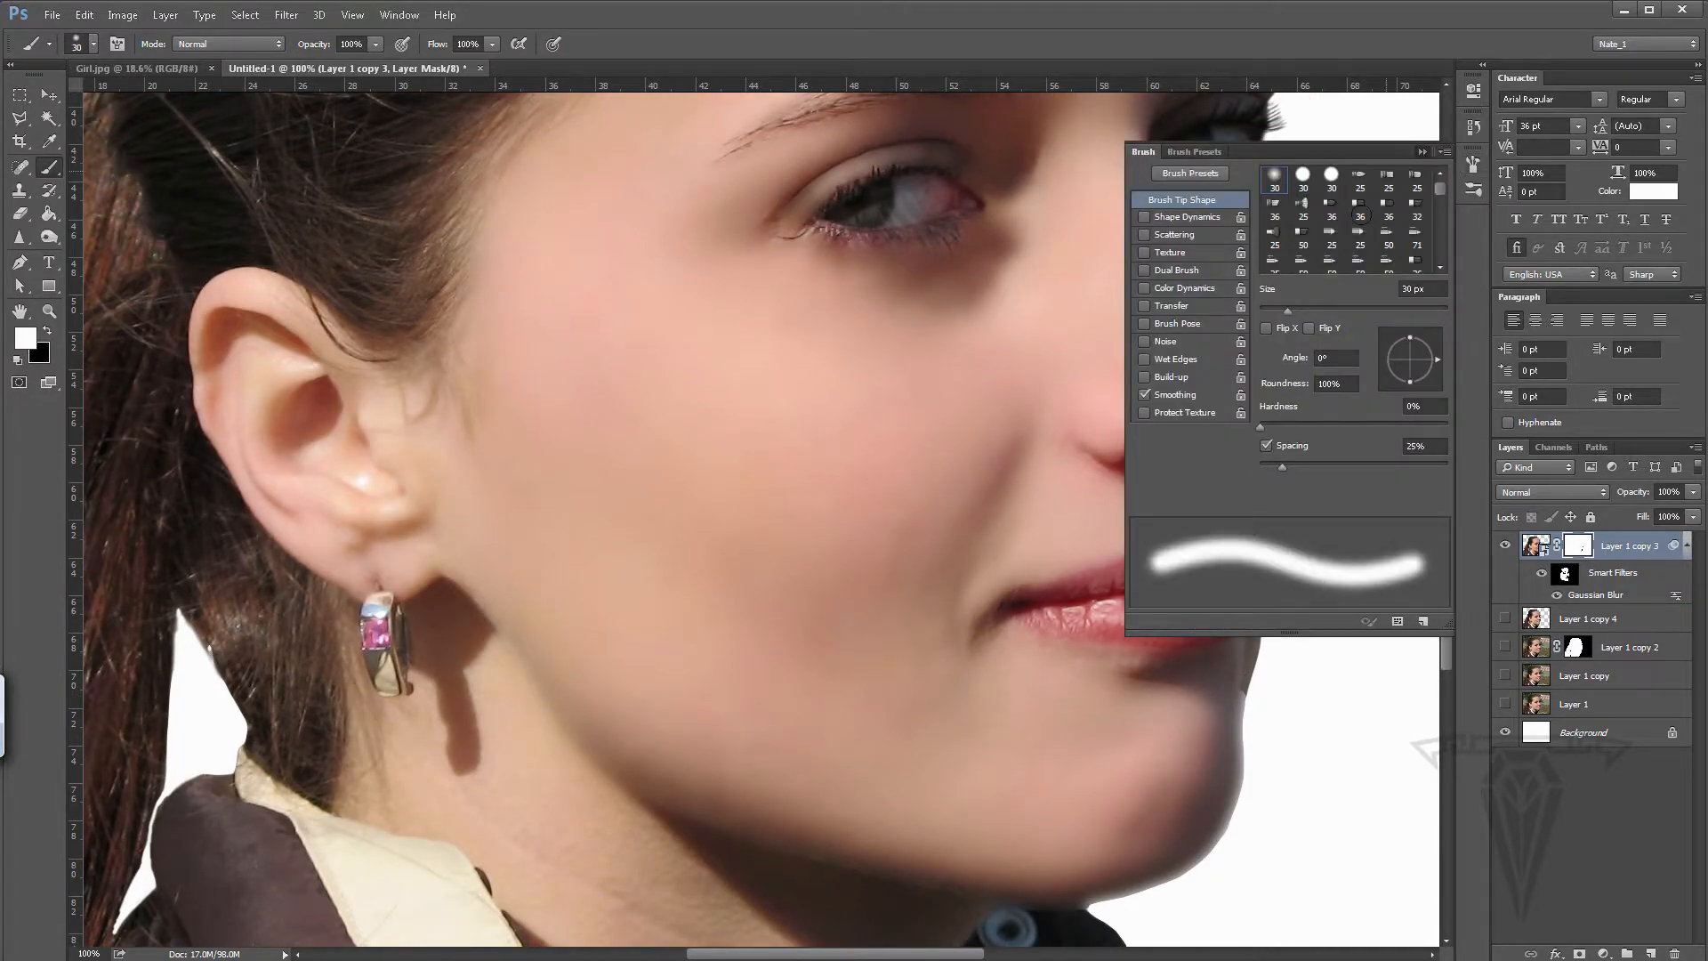
{"action": "left_click", "coordinate": [1473, 164]}
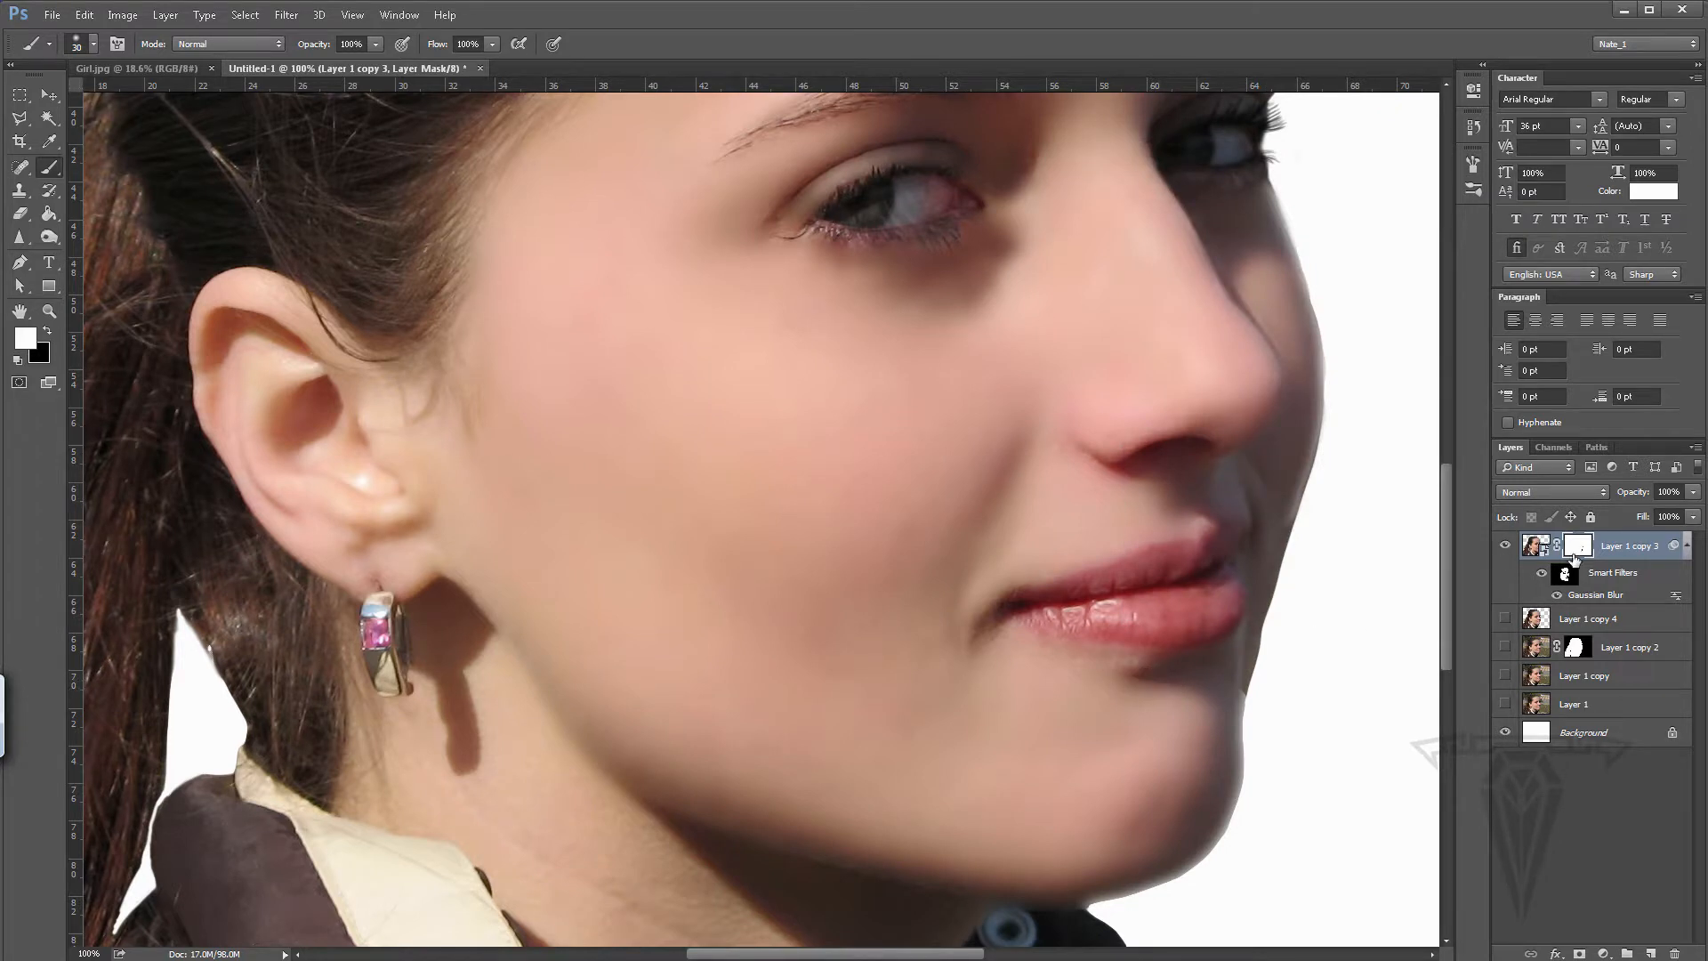
{"action": "left_click", "coordinate": [1566, 574]}
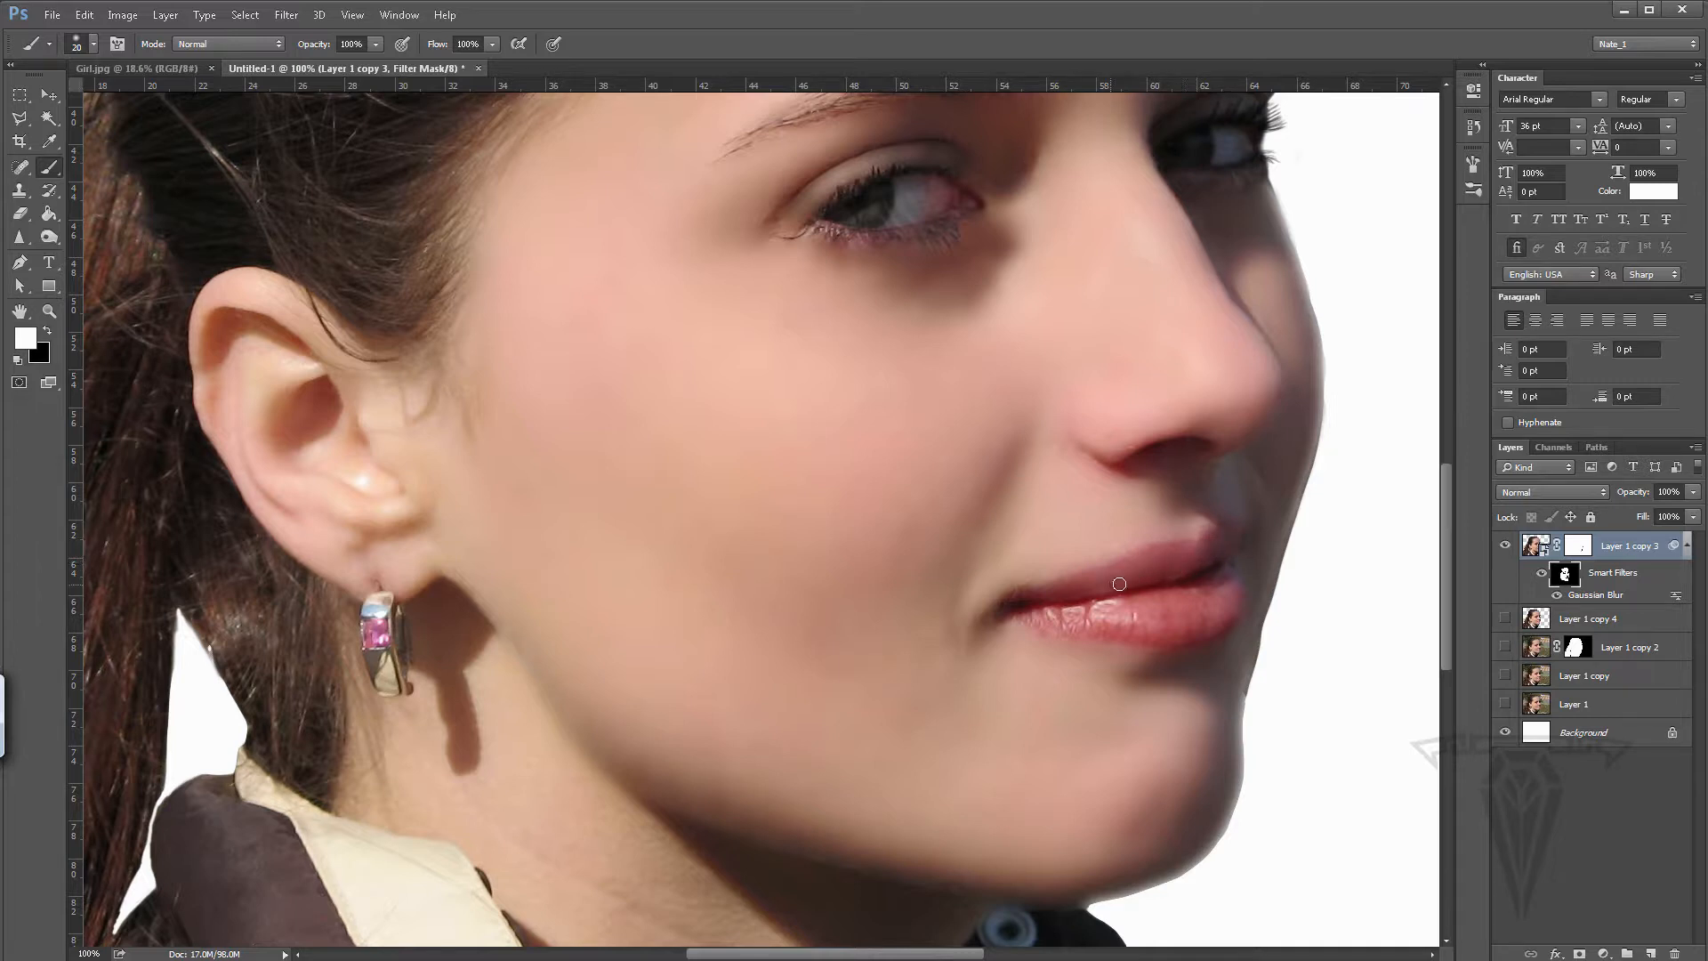
{"action": "mouse_move", "coordinate": [1041, 611]}
{"action": "left_mouse_down"}
{"action": "mouse_move", "coordinate": [1119, 608]}
{"action": "mouse_move", "coordinate": [1067, 620]}
{"action": "left_mouse_up"}
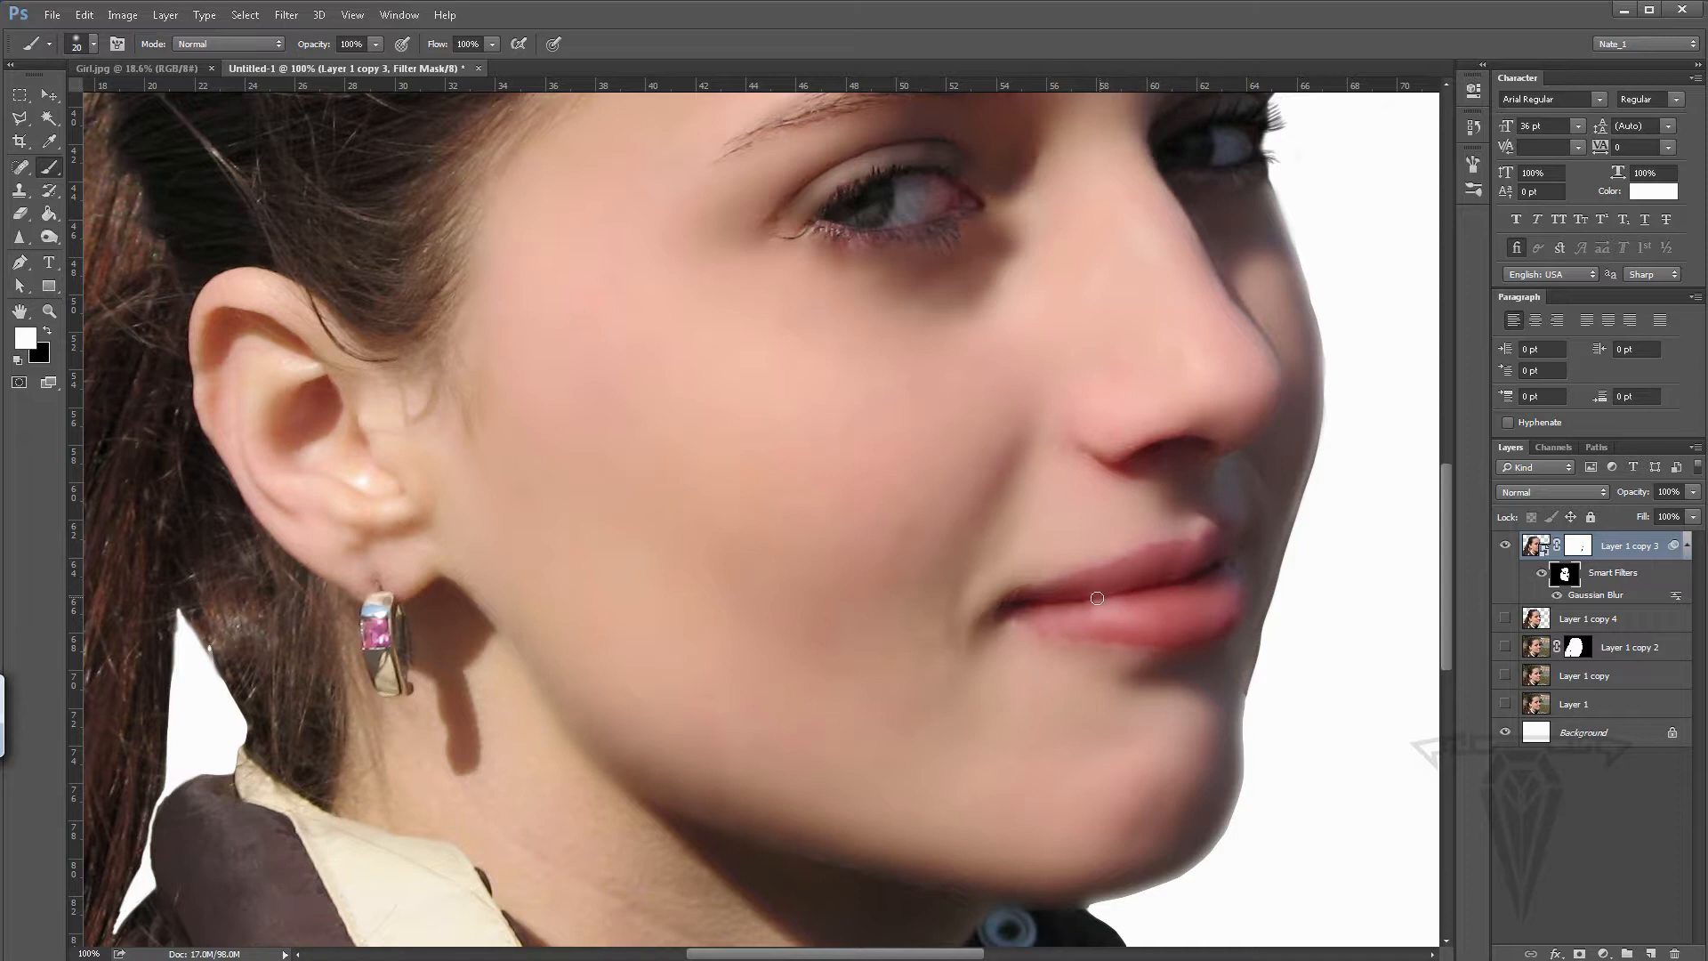
{"action": "key", "text": "x"}
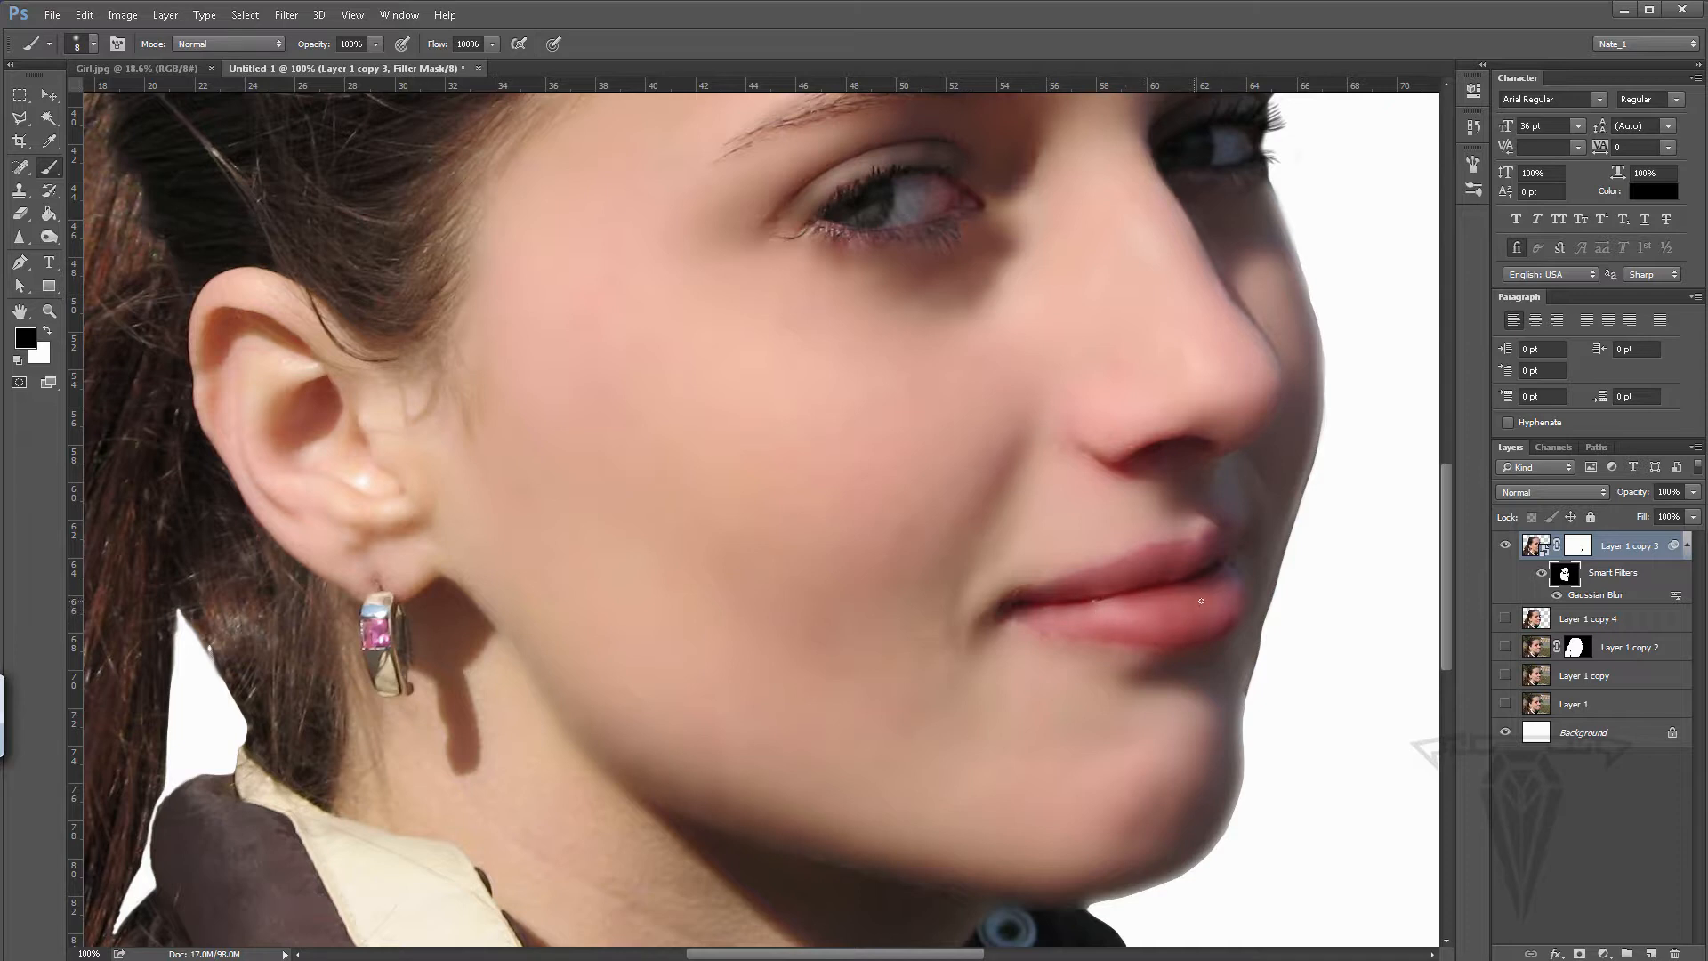
{"action": "key", "text": "x"}
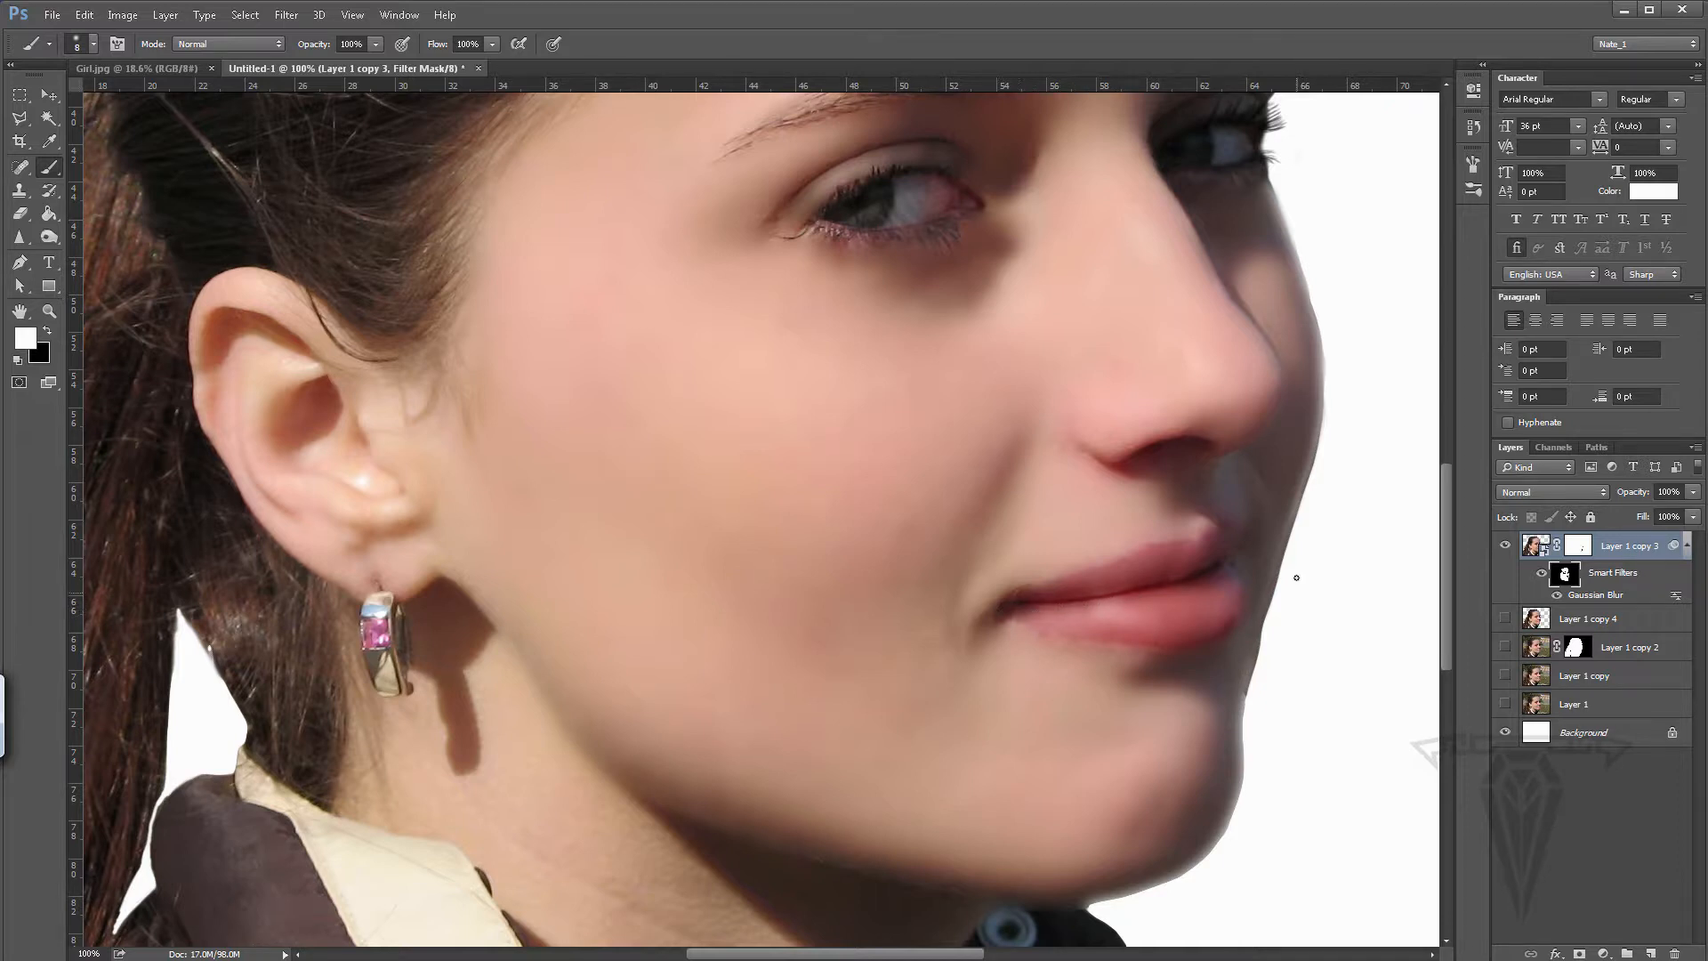
- Show Layer 1 and compare the whole portrait with and without Layer 1 copy 3
{"action": "left_click", "coordinate": [50, 311]}
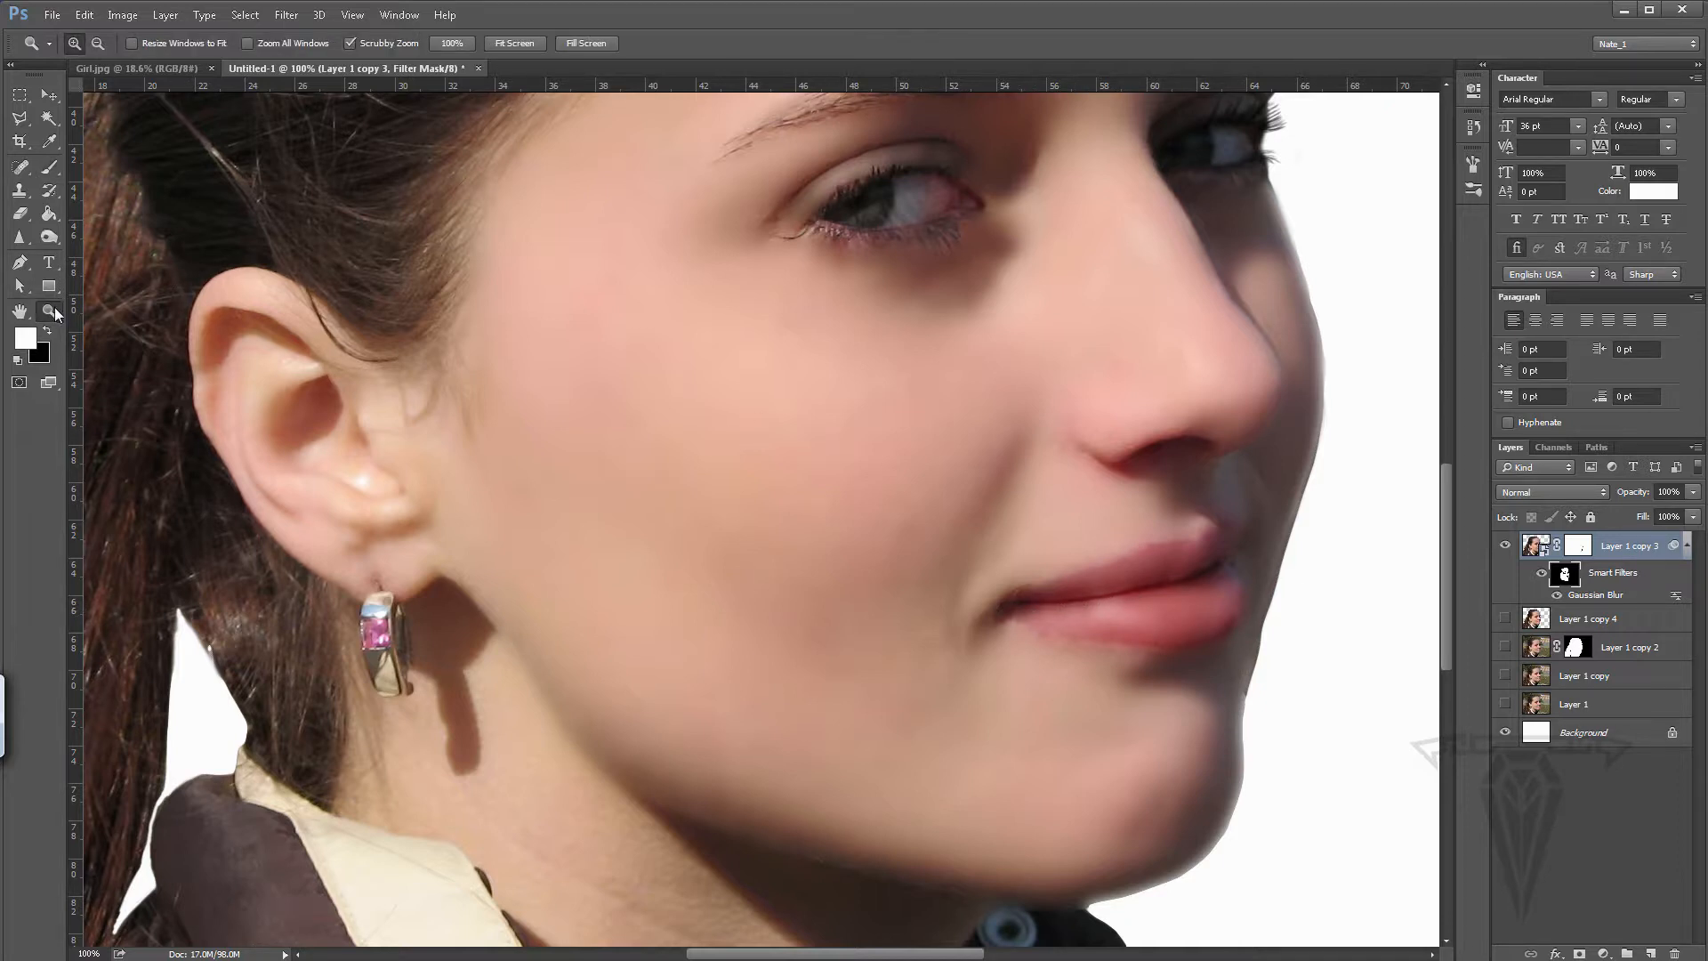
{"action": "double_click", "coordinate": [20, 310]}
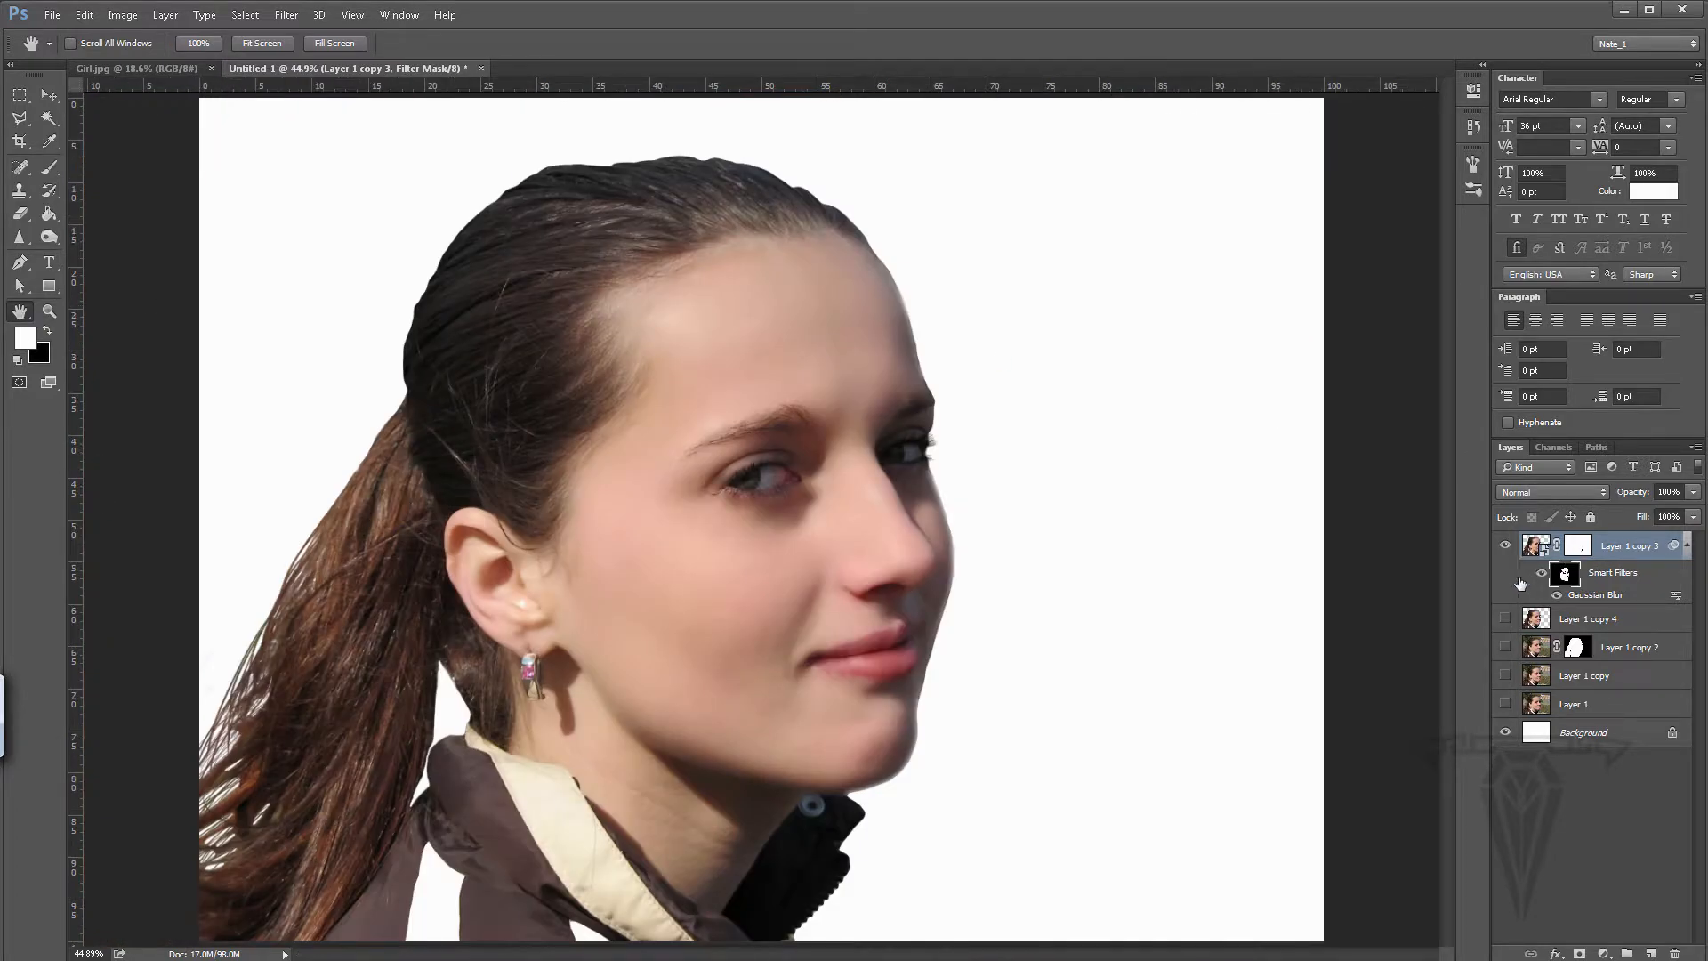
{"action": "left_click", "coordinate": [1504, 705]}
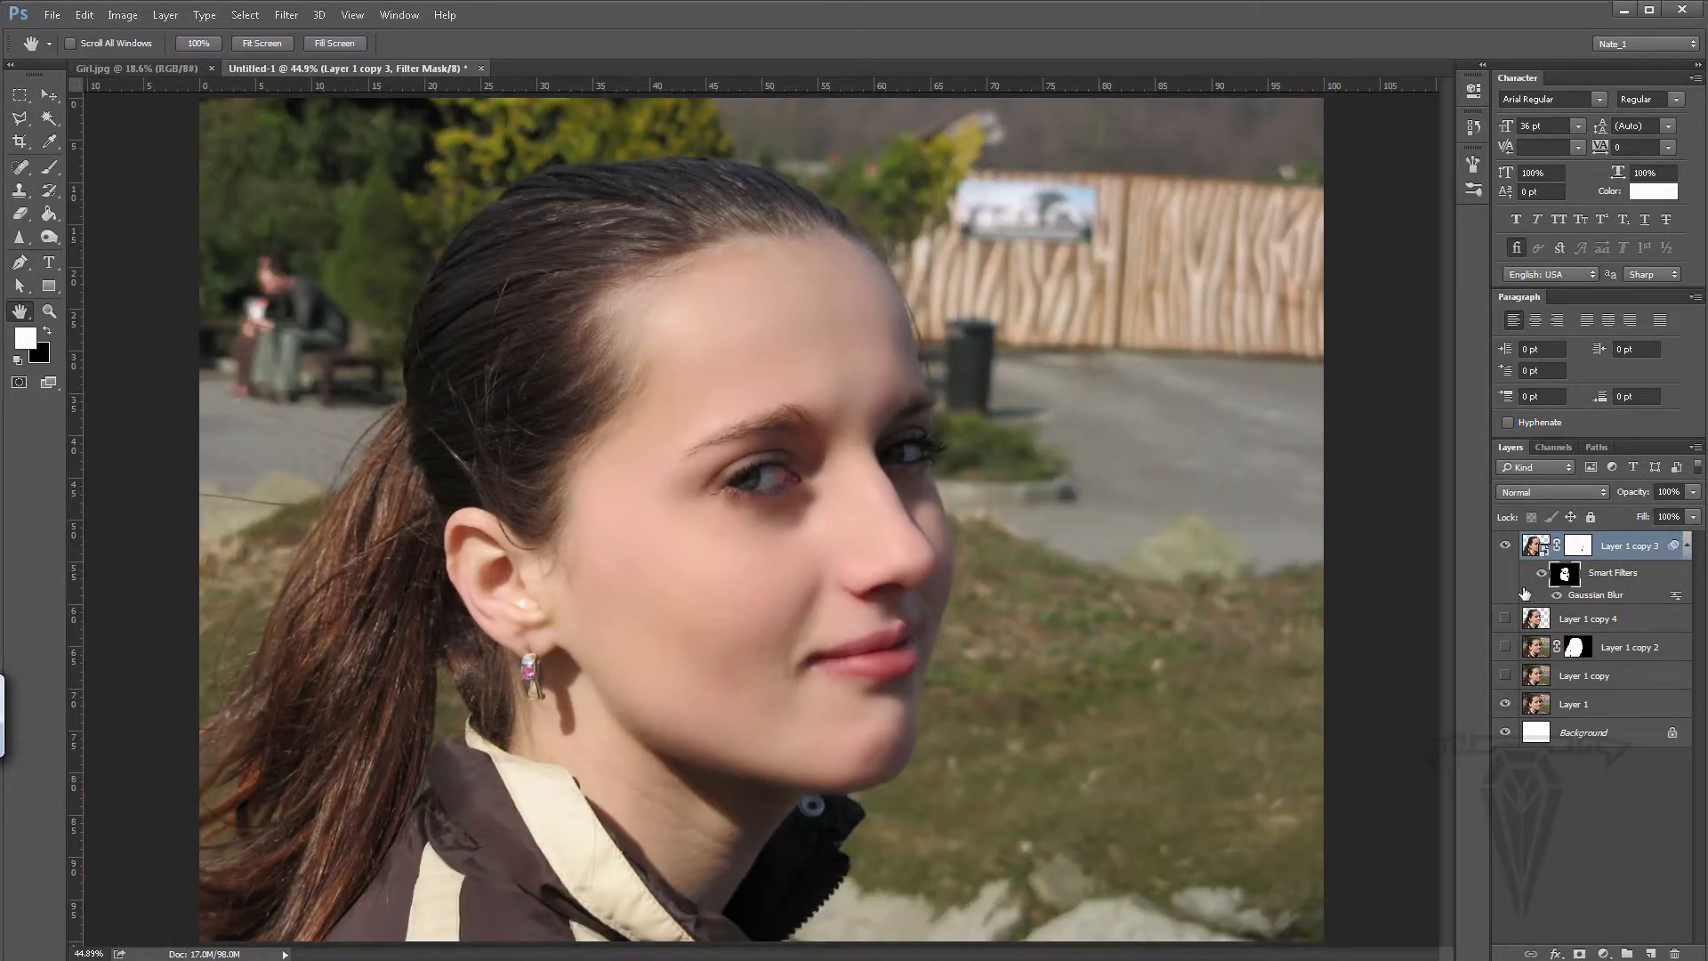
{"action": "left_click", "coordinate": [1503, 546]}
{"action": "left_click", "coordinate": [1502, 546]}
{"action": "left_click", "coordinate": [1503, 547]}
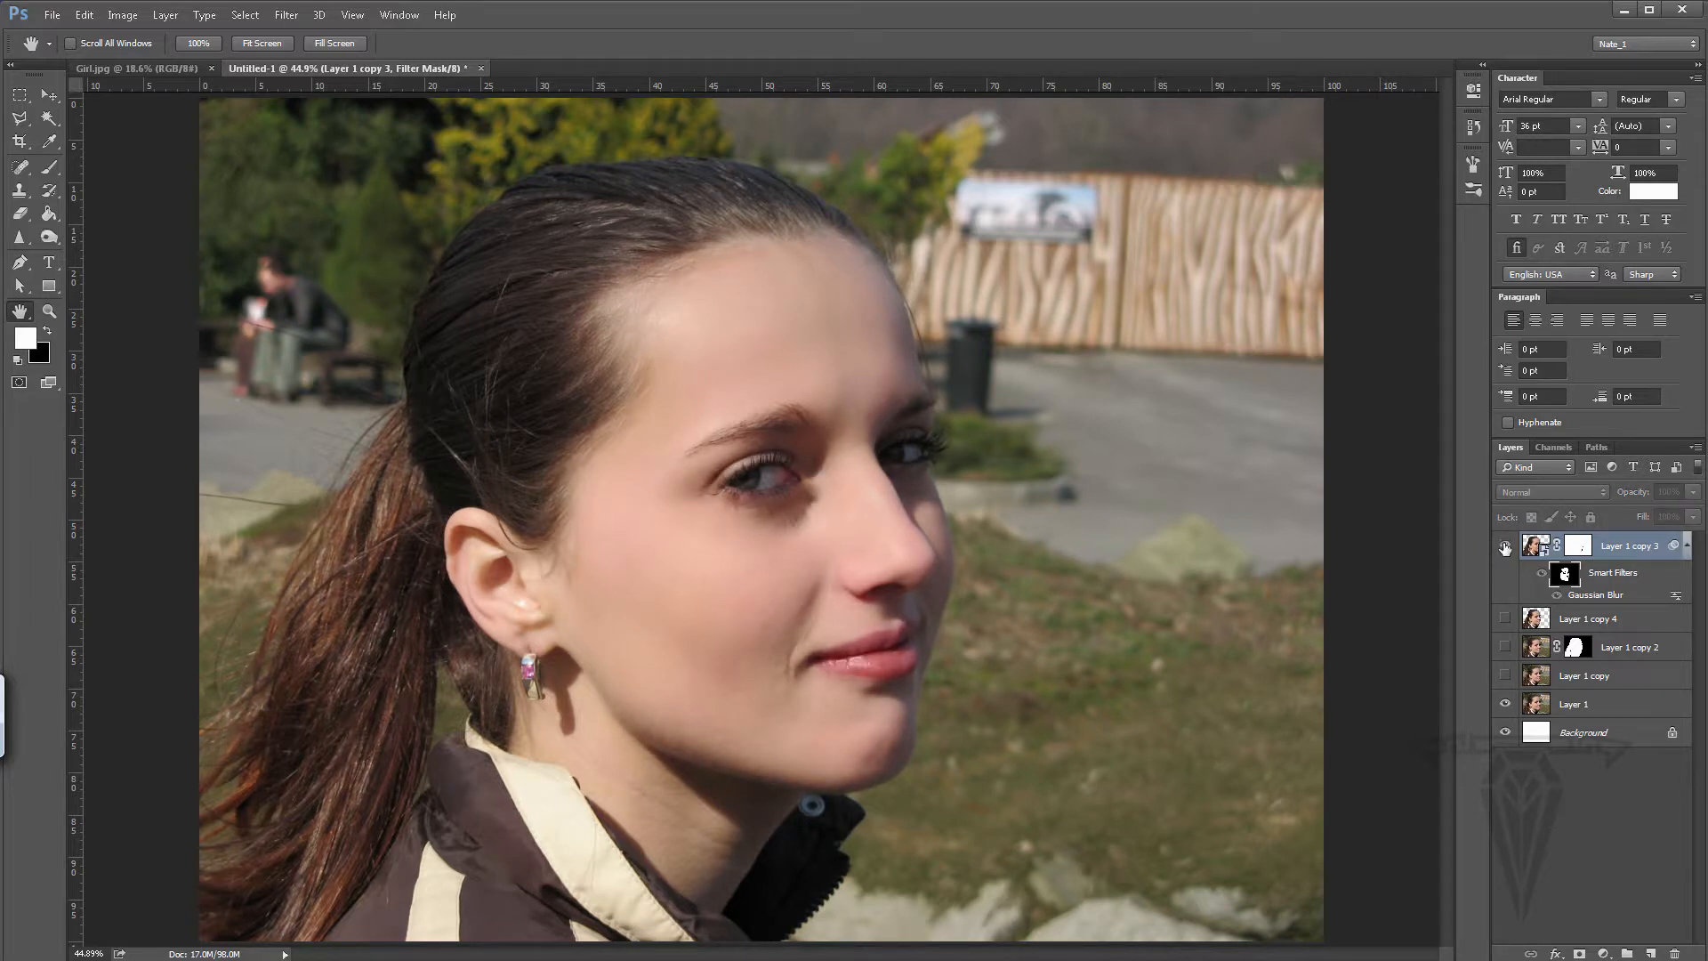
{"action": "left_click", "coordinate": [1503, 547]}
{"action": "left_click", "coordinate": [1502, 547]}
{"action": "left_click", "coordinate": [1502, 547]}
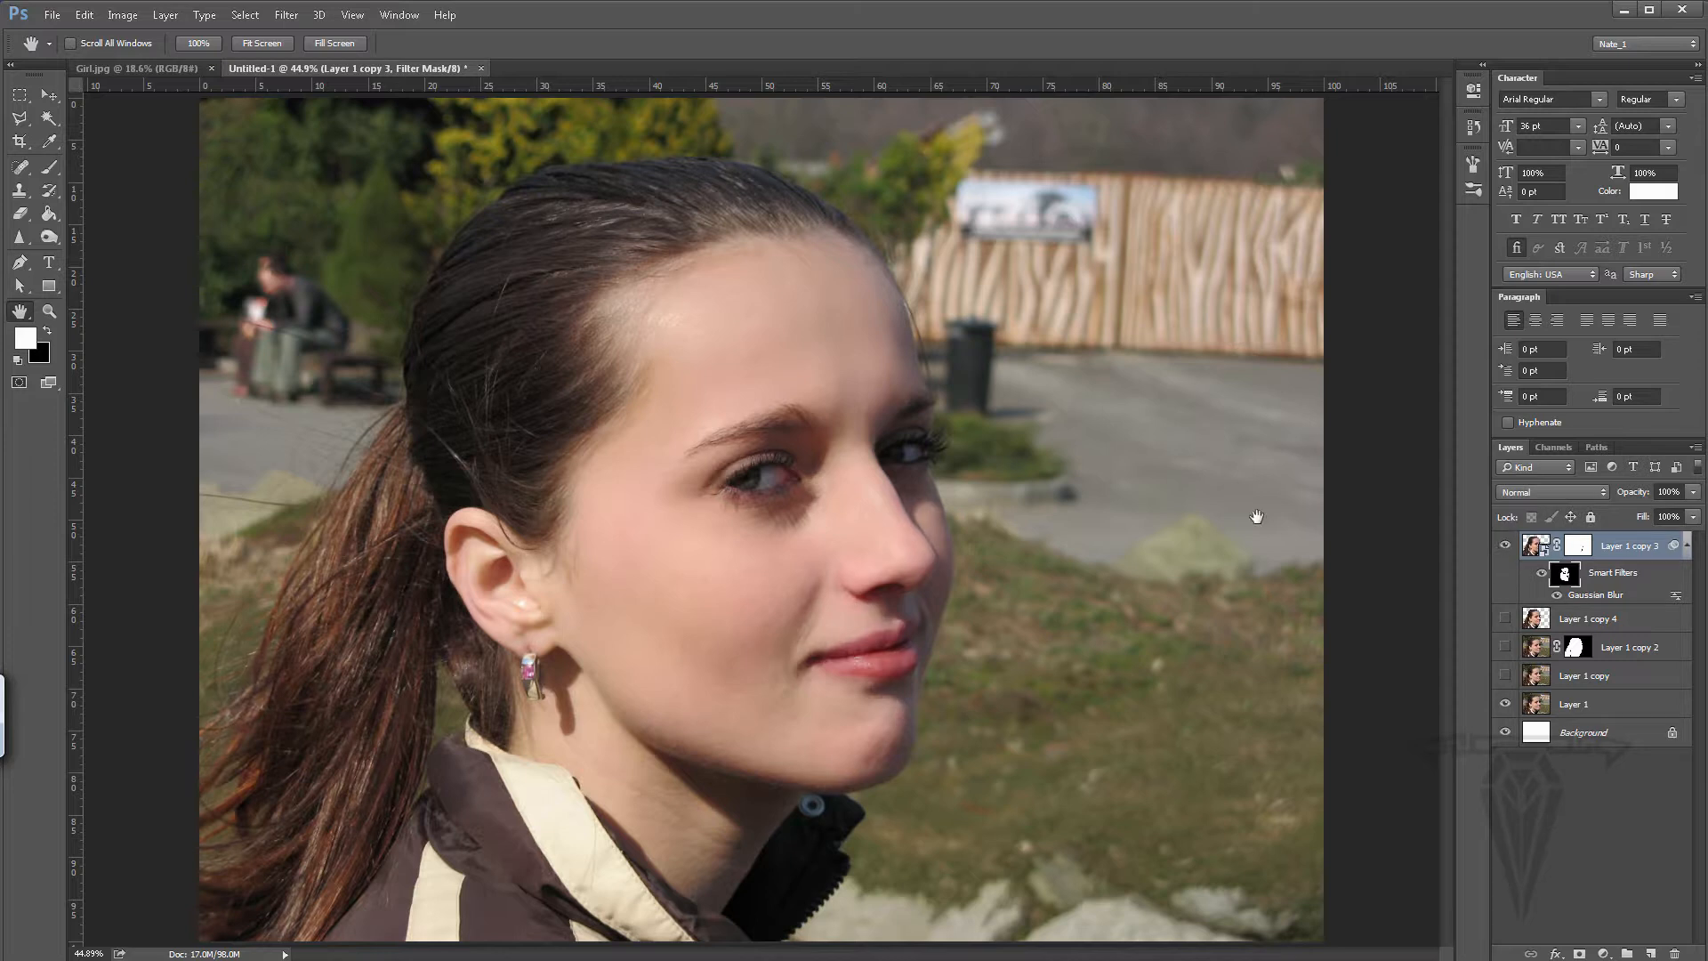
- Compare the face's skin at 100% zoom with Layer 1 copy 3 shown and hidden
{"action": "double_click", "coordinate": [44, 317]}
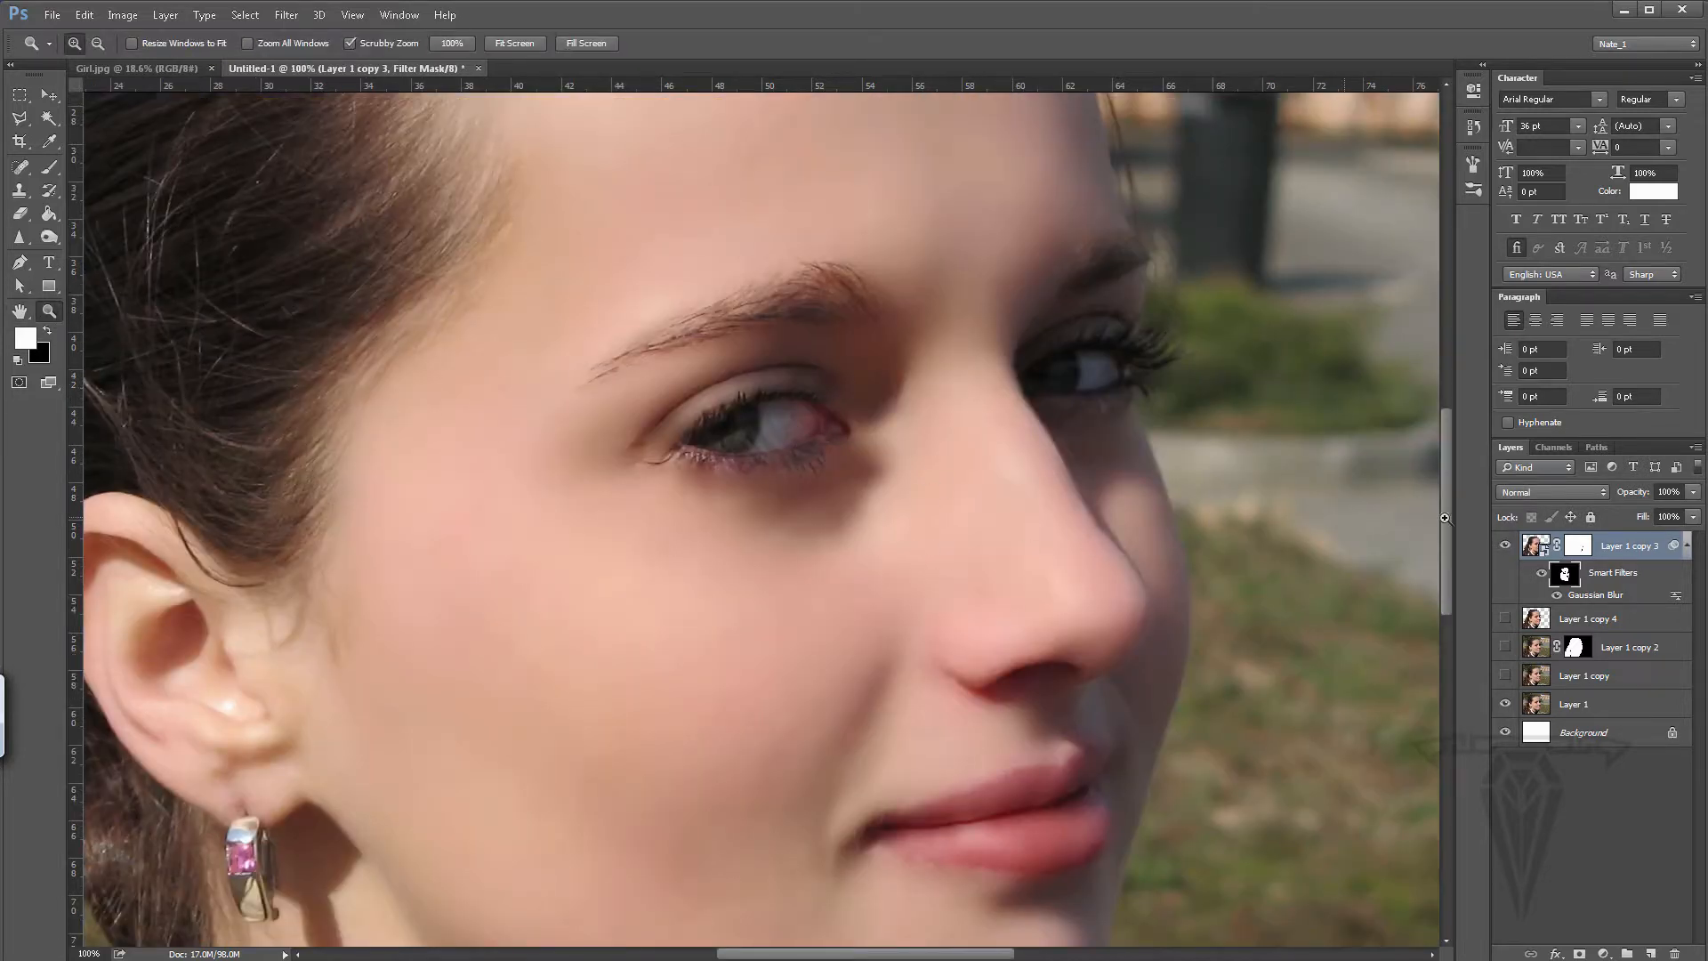
{"action": "left_click", "coordinate": [1503, 547]}
{"action": "left_click", "coordinate": [1504, 547]}
{"action": "left_click", "coordinate": [1505, 547]}
{"action": "left_click", "coordinate": [1505, 547]}
{"action": "left_click_drag", "start_coordinate": [1448, 530], "coordinate": [1448, 581]}
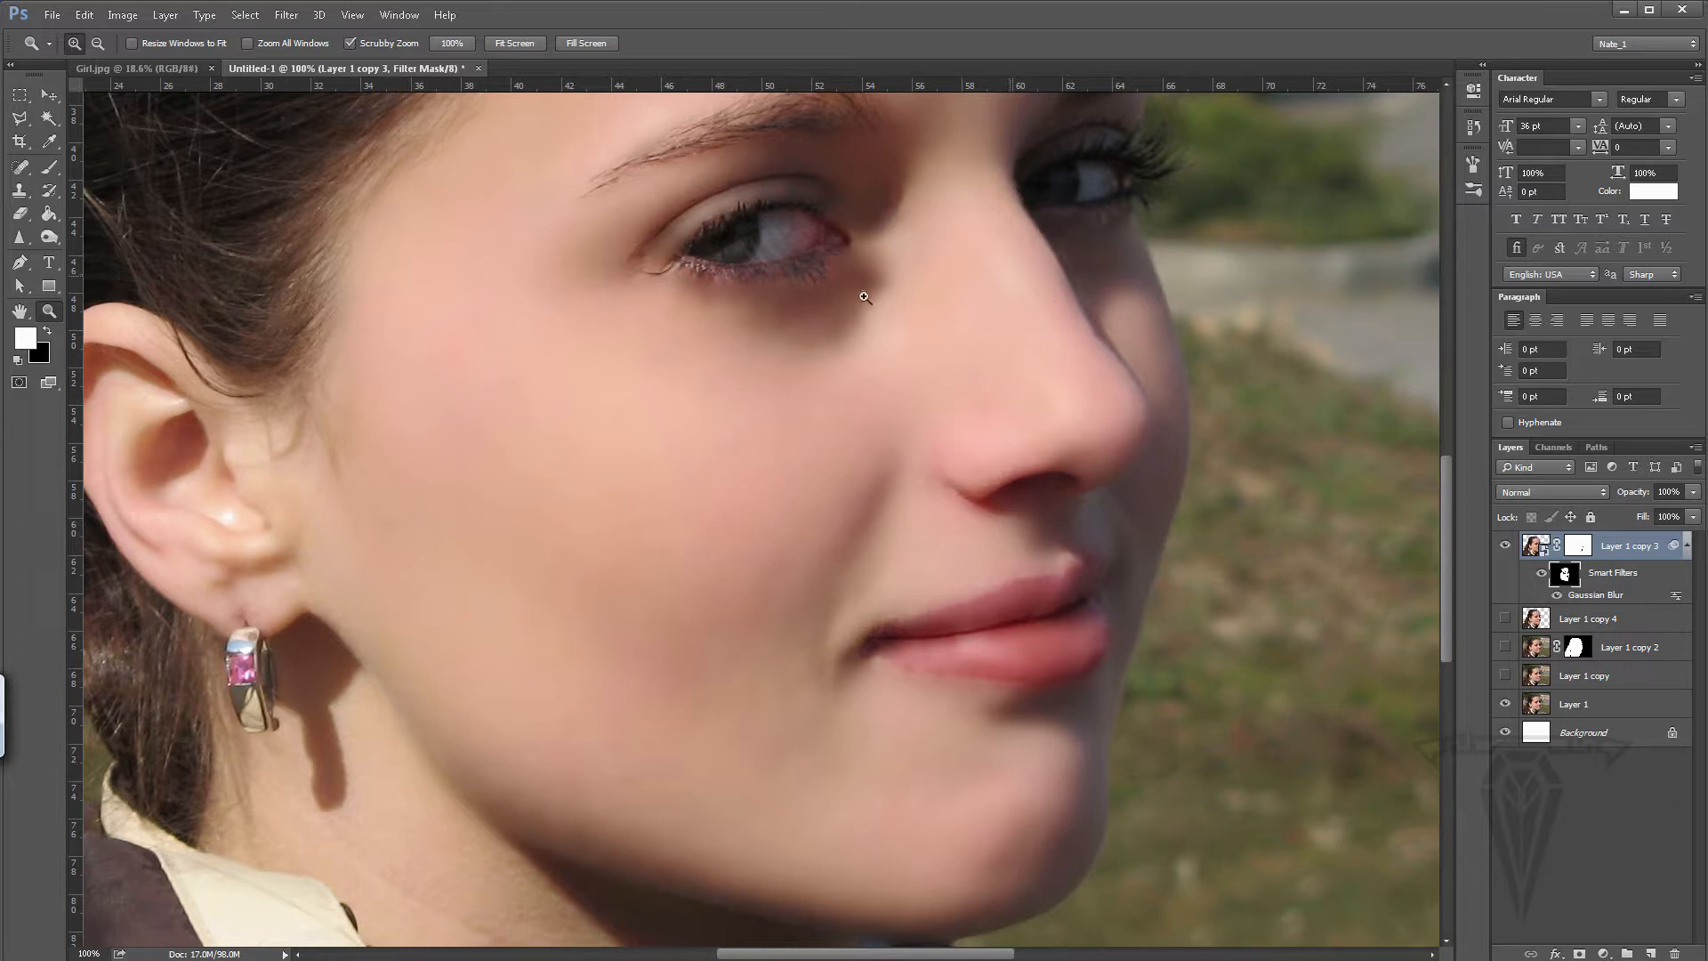
- Switch to the Girl.jpg document and duplicate its Background layer
{"action": "left_click", "coordinate": [169, 71]}
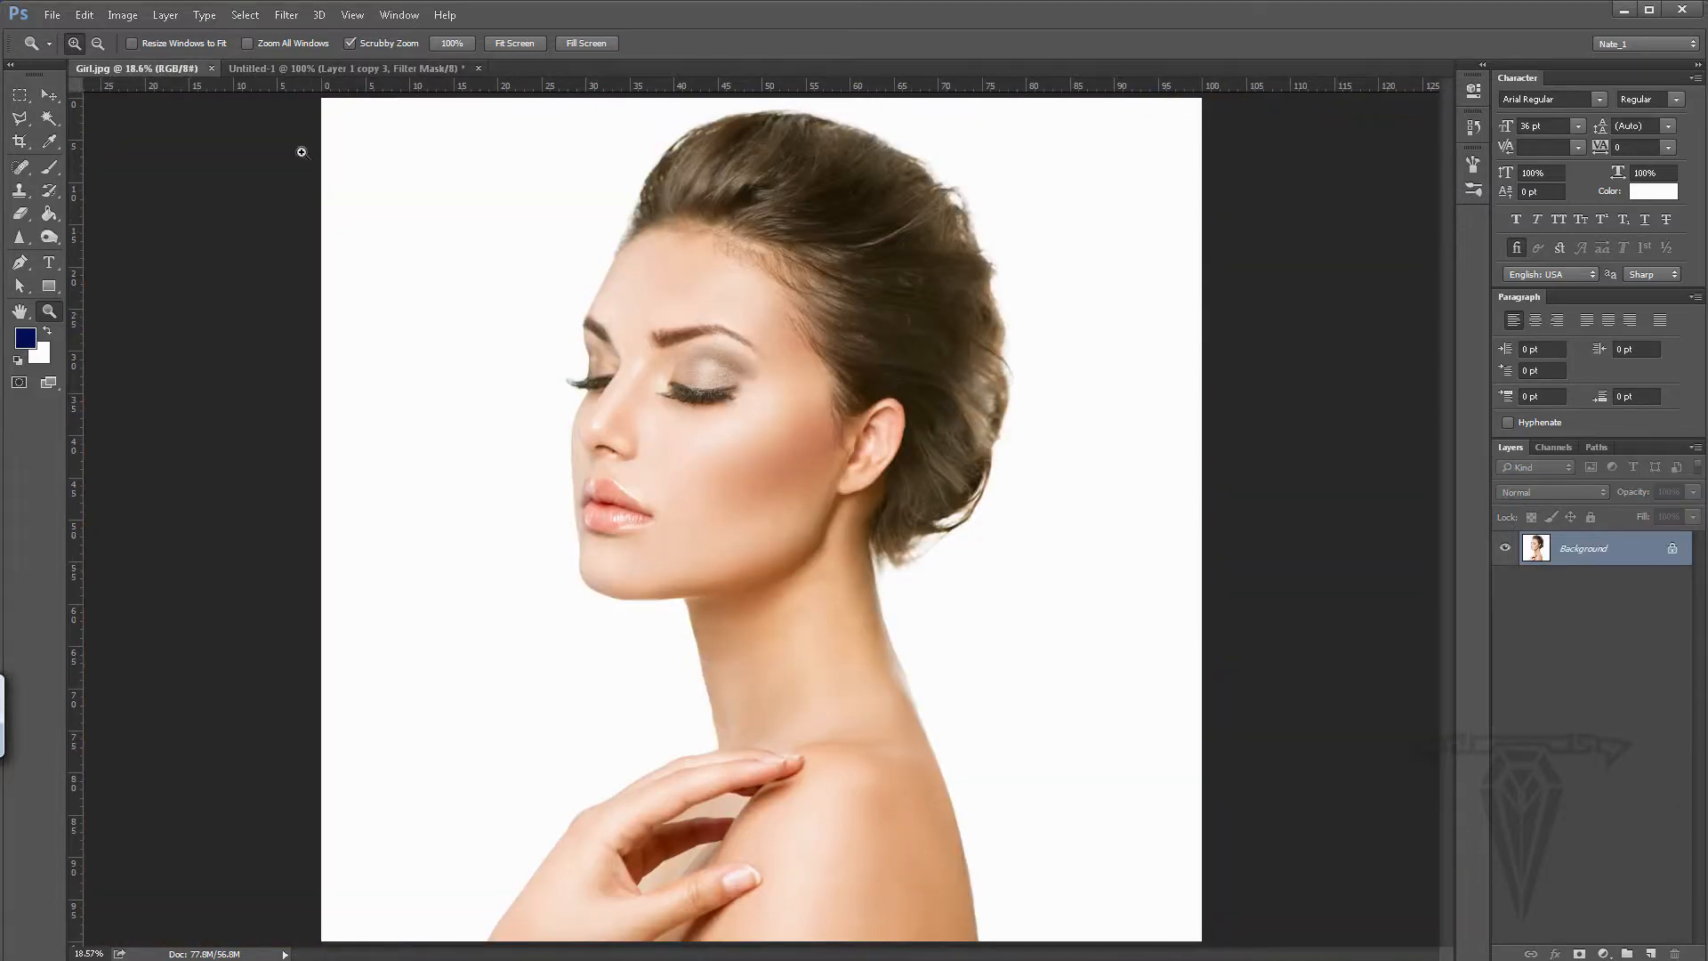
{"action": "left_click_drag", "start_coordinate": [1578, 566], "coordinate": [1650, 953]}
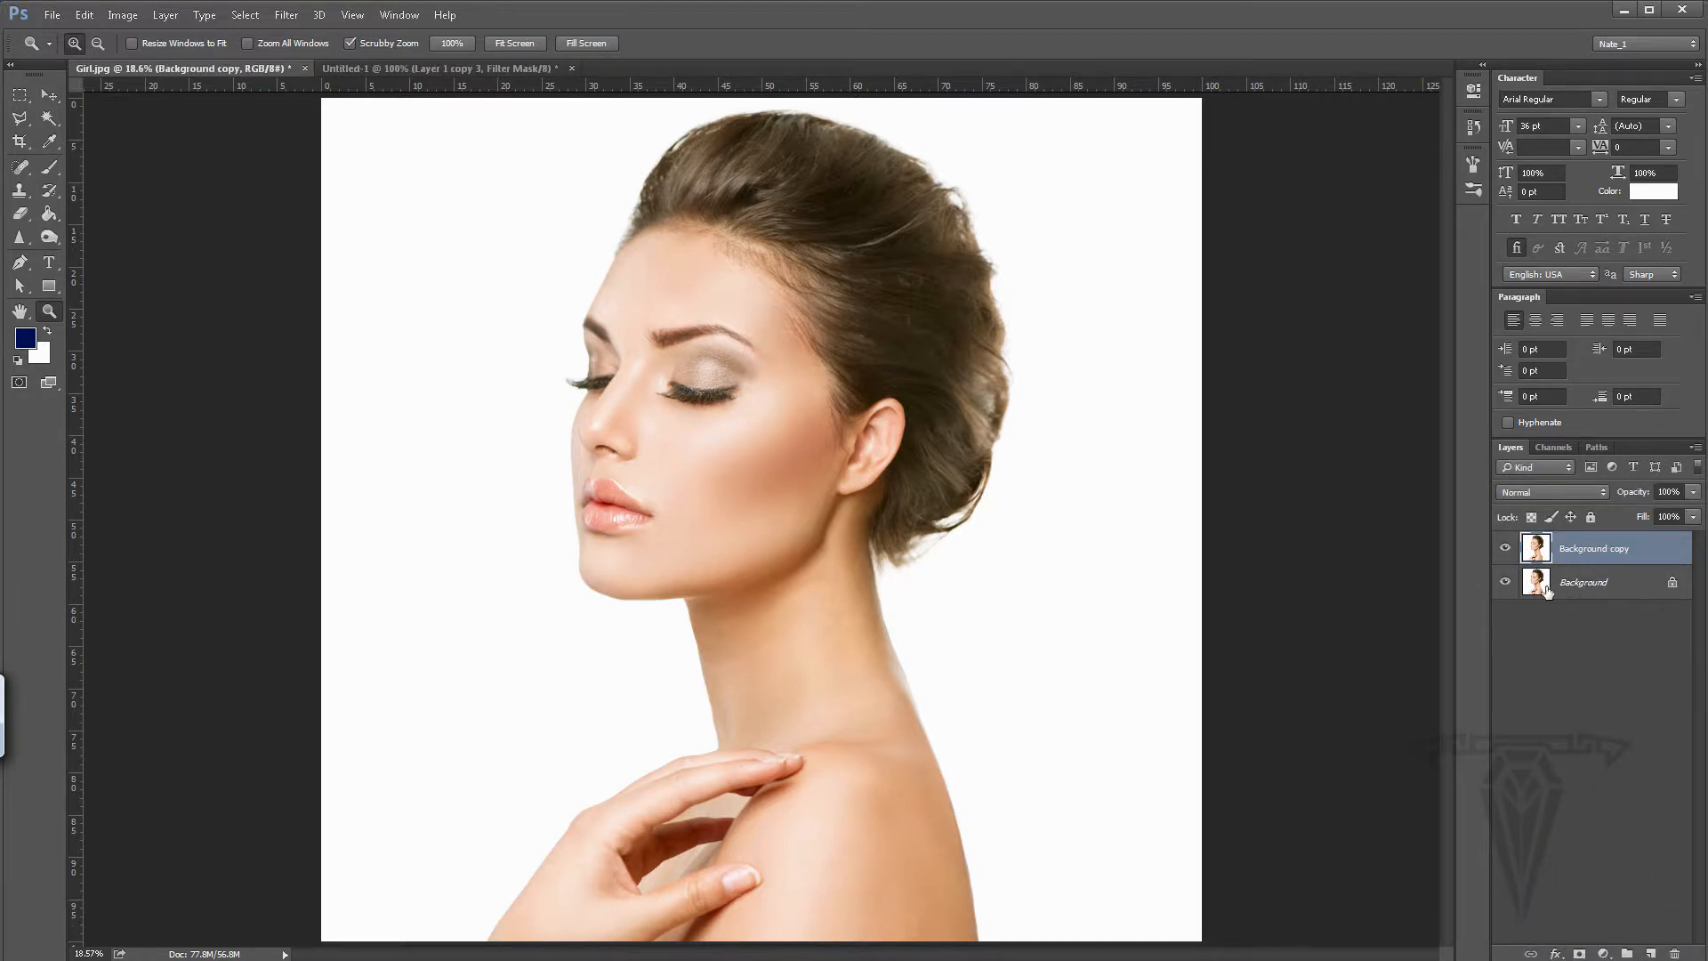
- Select the woman's hair, face, neck and shoulders on the duplicate with the Quick Selection tool at a 500 px brush
{"action": "left_click", "coordinate": [50, 116]}
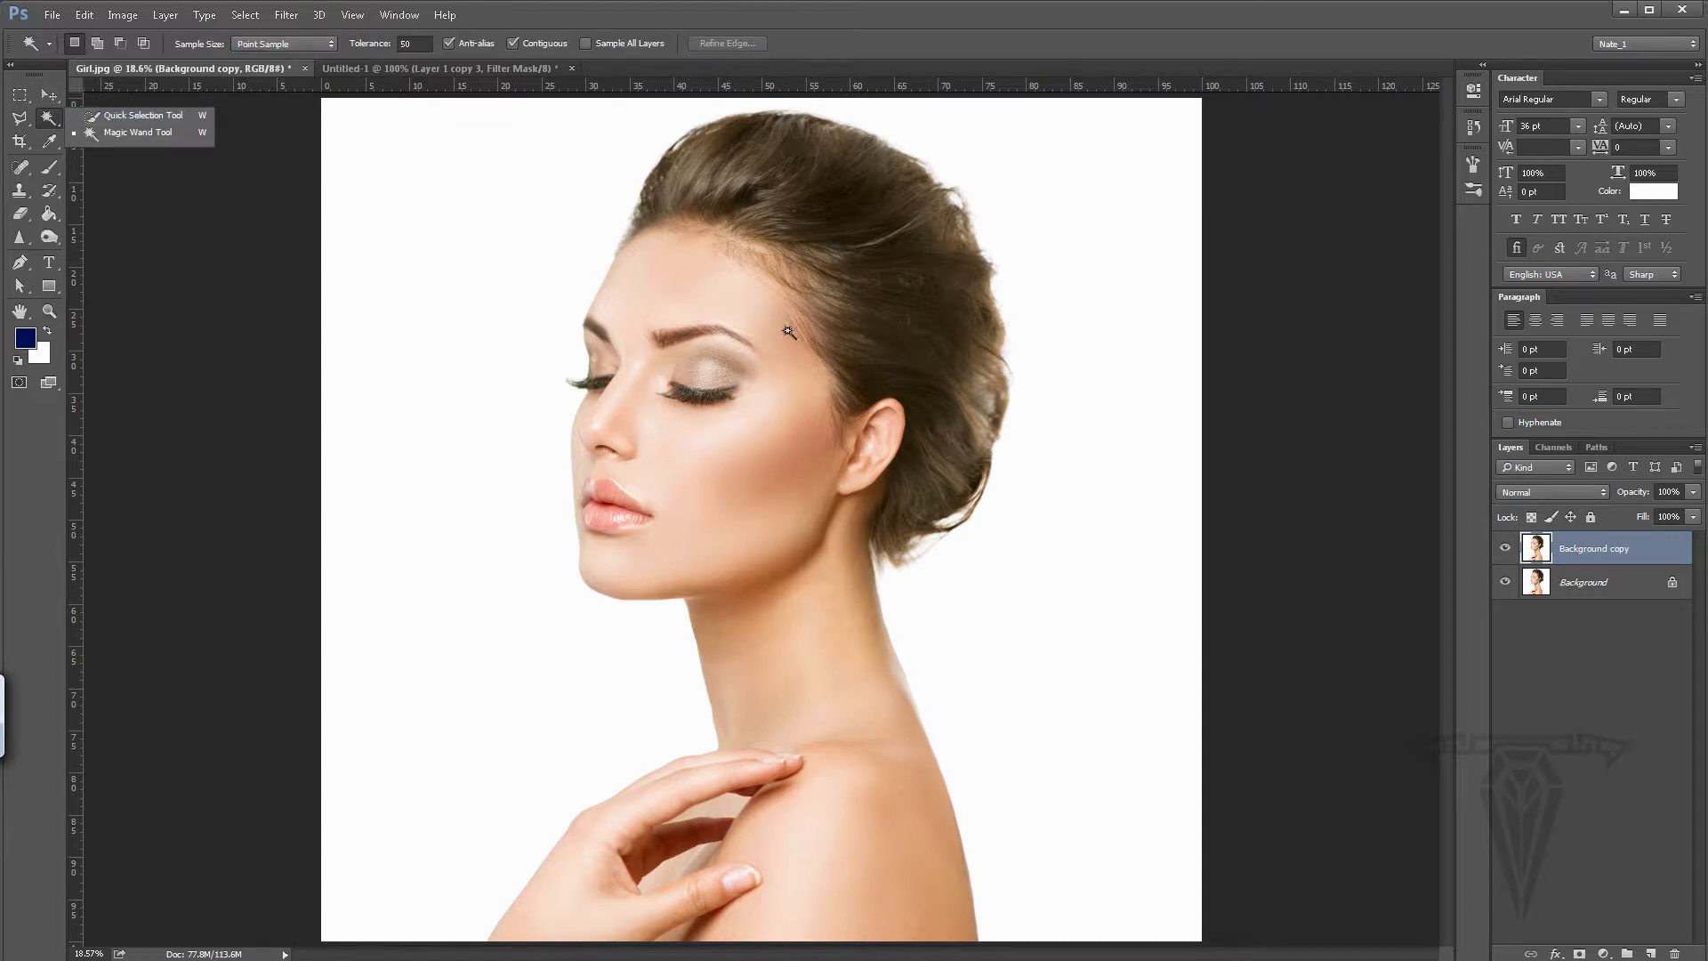
{"action": "left_click", "coordinate": [141, 115]}
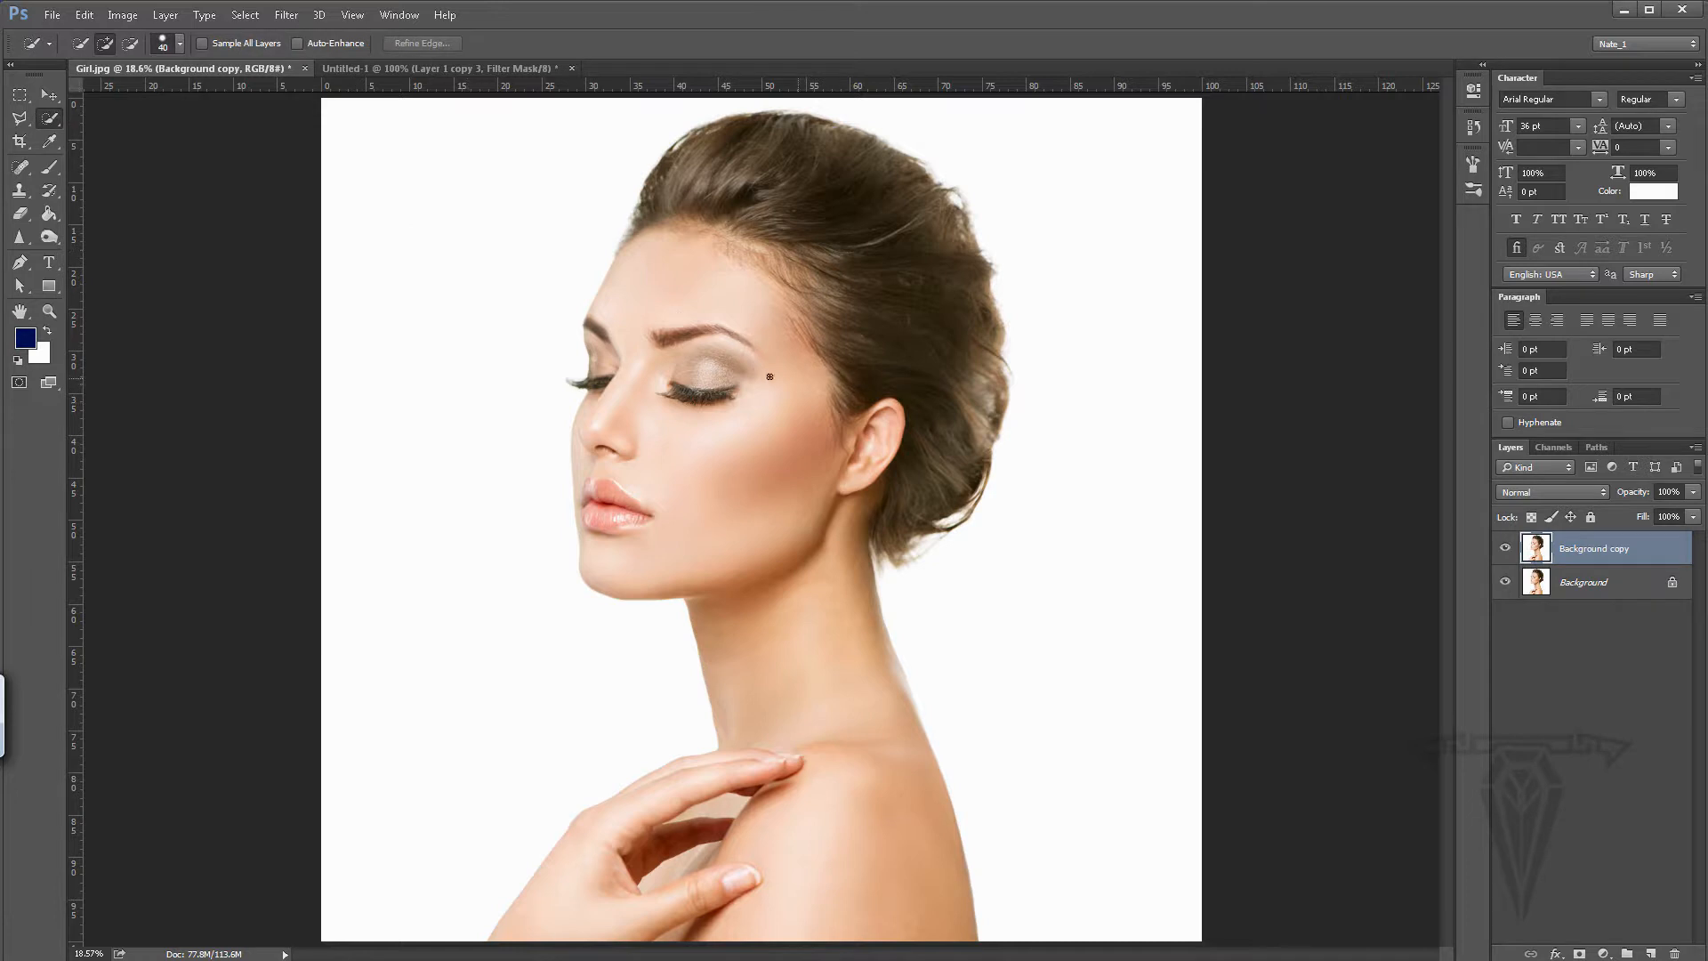
{"action": "key", "text": "bracketright"}
{"action": "key", "text": "bracketright"}
{"action": "key", "text": "bracketright"}
{"action": "key", "text": "bracketright"}
{"action": "key", "text": "bracketright"}
{"action": "key", "text": "bracketright"}
{"action": "key", "text": "bracketright"}
{"action": "key", "text": "bracketright"}
{"action": "key", "text": "bracketright"}
{"action": "key", "text": "bracketright"}
{"action": "key", "text": "bracketright"}
{"action": "key", "text": "bracketright"}
{"action": "key", "text": "bracketright"}
{"action": "key", "text": "bracketright"}
{"action": "mouse_move", "coordinate": [763, 307]}
{"action": "left_mouse_down"}
{"action": "mouse_move", "coordinate": [730, 362]}
{"action": "mouse_move", "coordinate": [826, 683]}
{"action": "mouse_move", "coordinate": [827, 769]}
{"action": "mouse_move", "coordinate": [808, 842]}
{"action": "mouse_move", "coordinate": [758, 885]}
{"action": "mouse_move", "coordinate": [630, 928]}
{"action": "mouse_move", "coordinate": [686, 755]}
{"action": "left_mouse_up"}
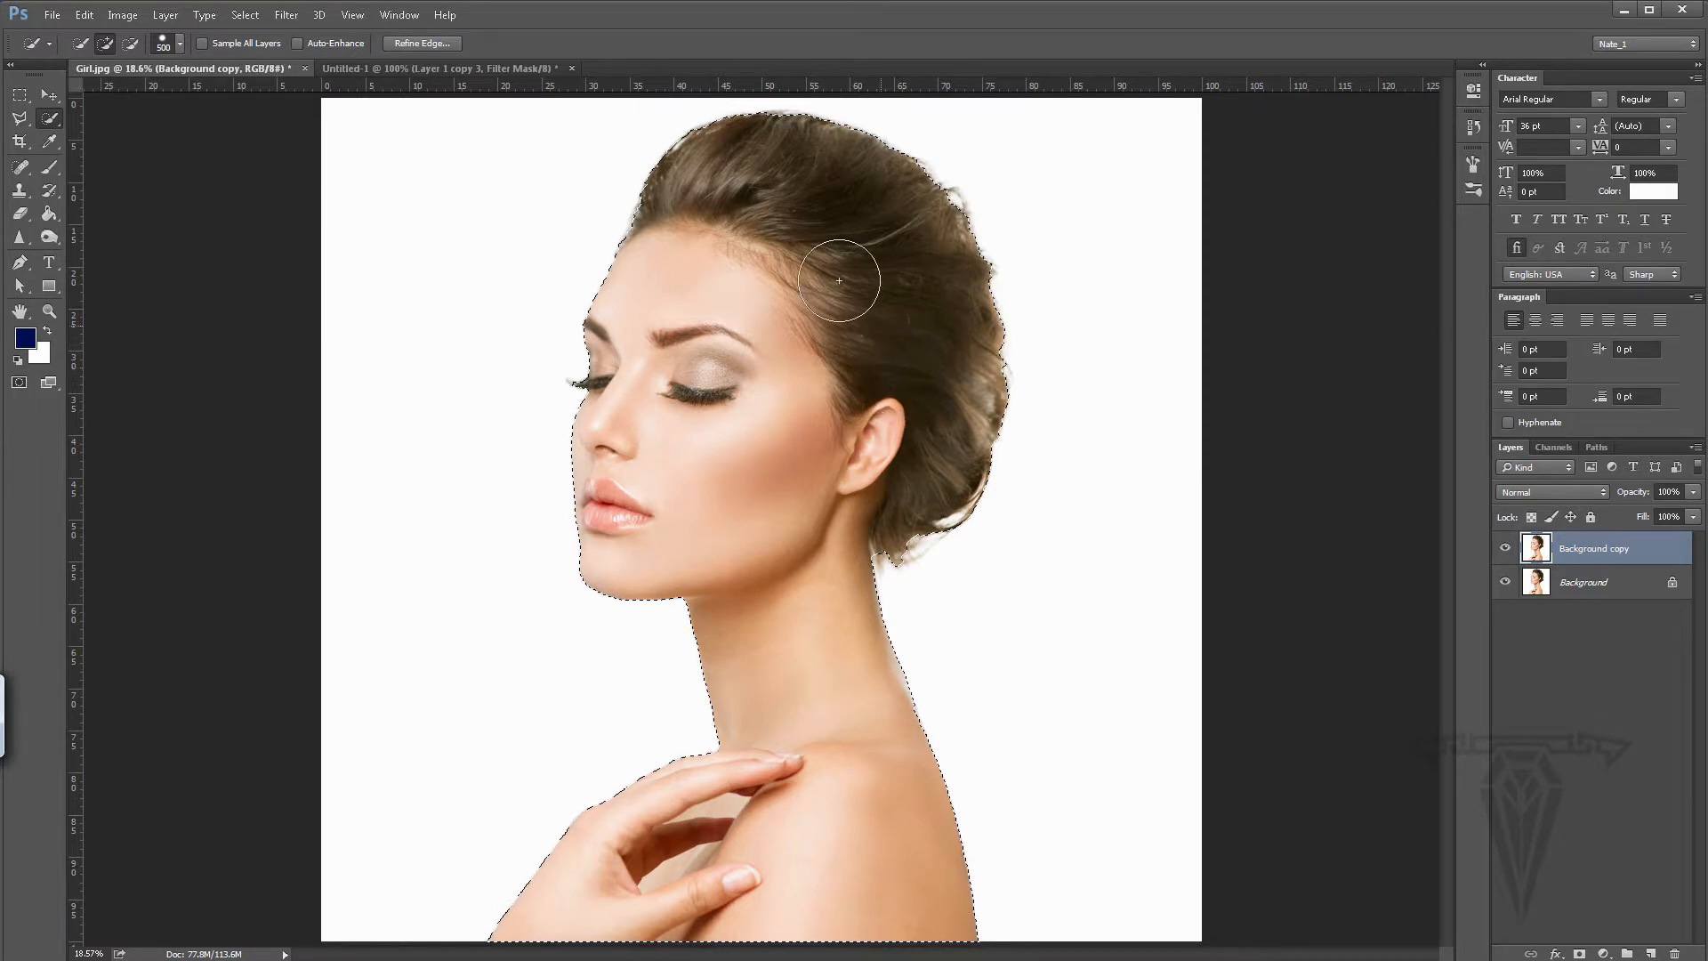
- Refine the selection's edge on a black preview, brushing the refine radius along the hair outline, nape and protruding eyelashes
{"action": "left_click", "coordinate": [244, 15]}
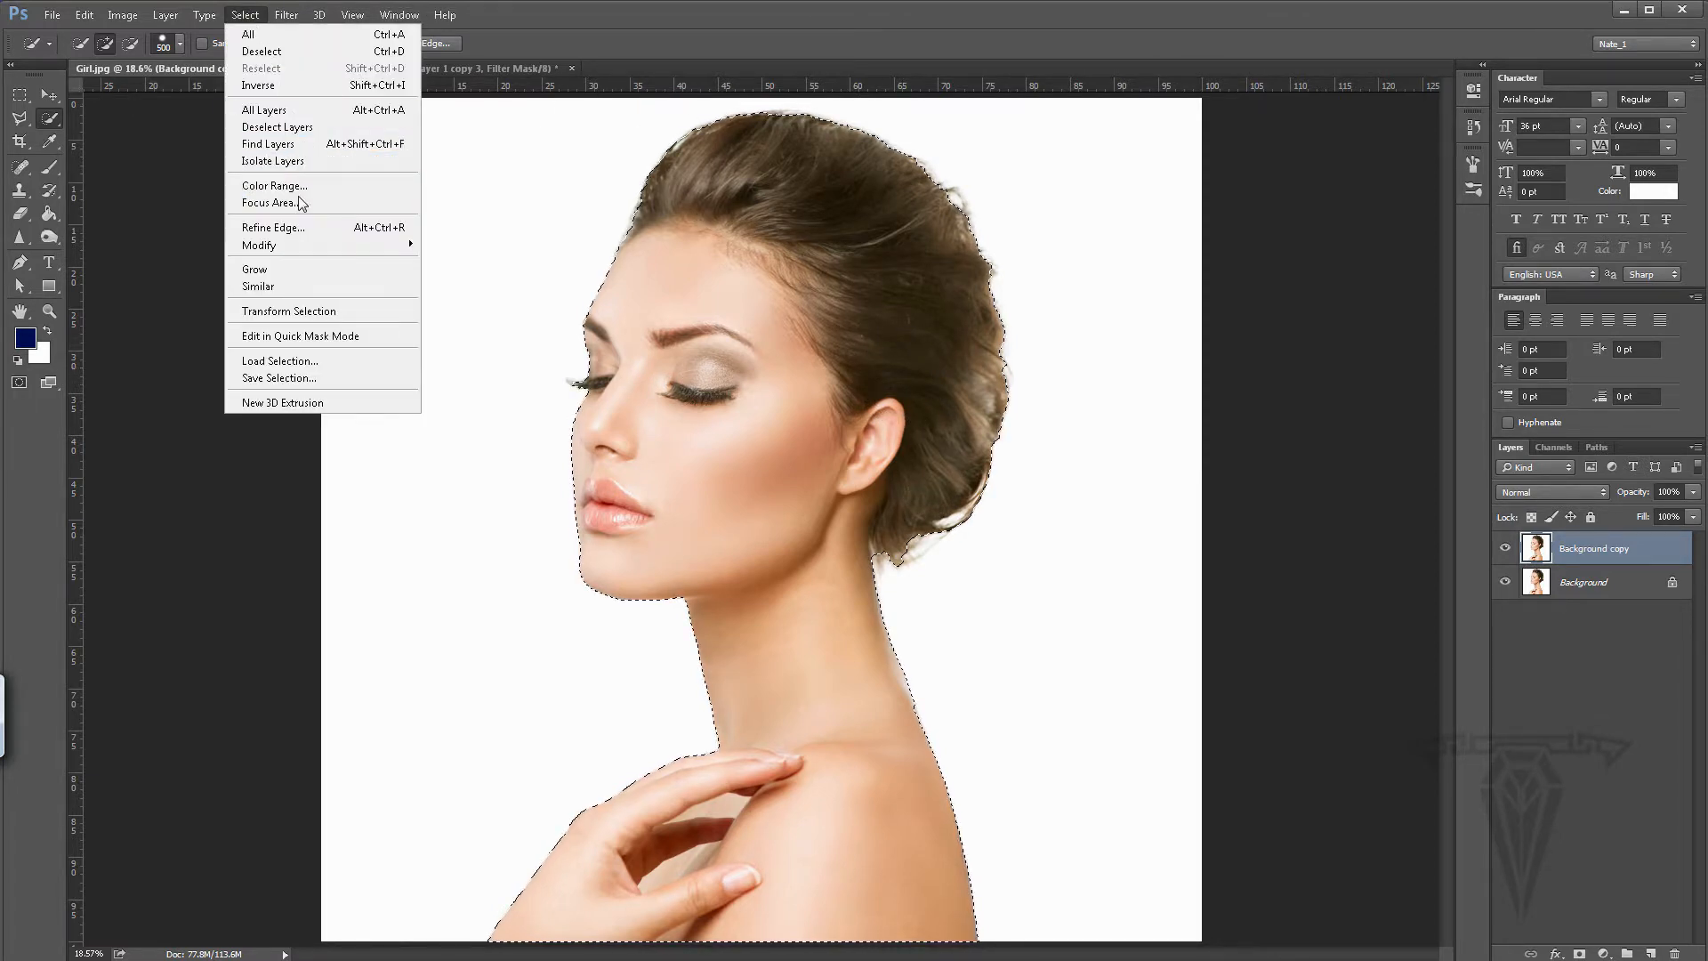
{"action": "left_click", "coordinate": [294, 227]}
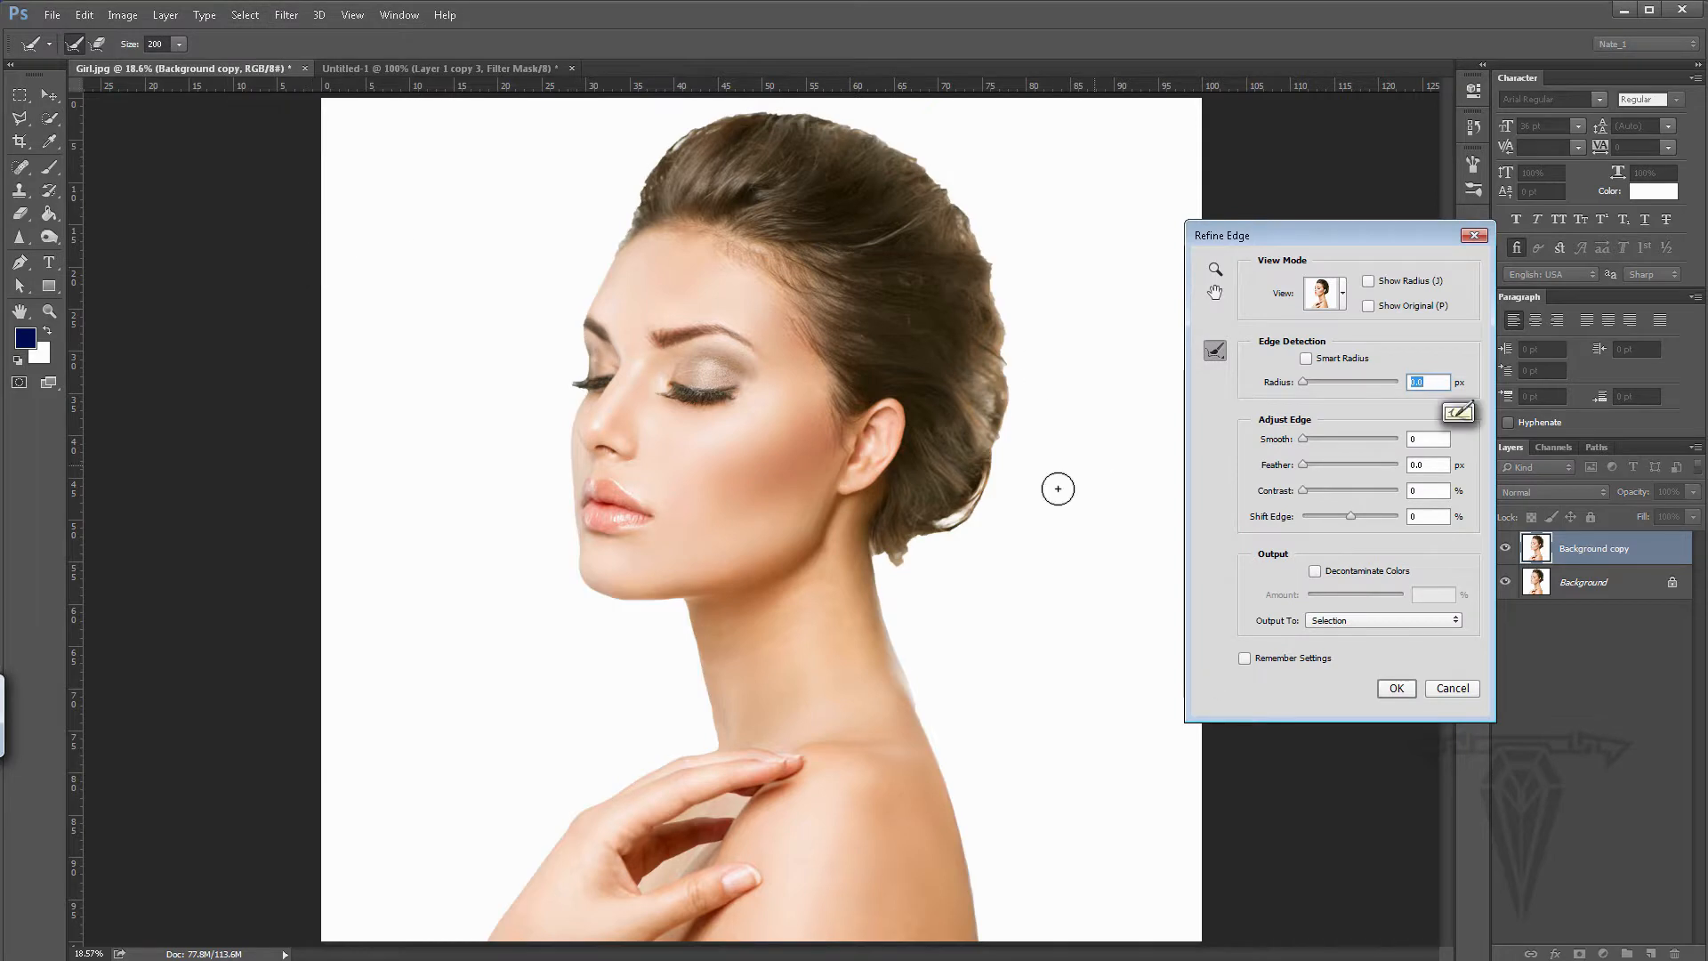
{"action": "left_click", "coordinate": [1333, 299]}
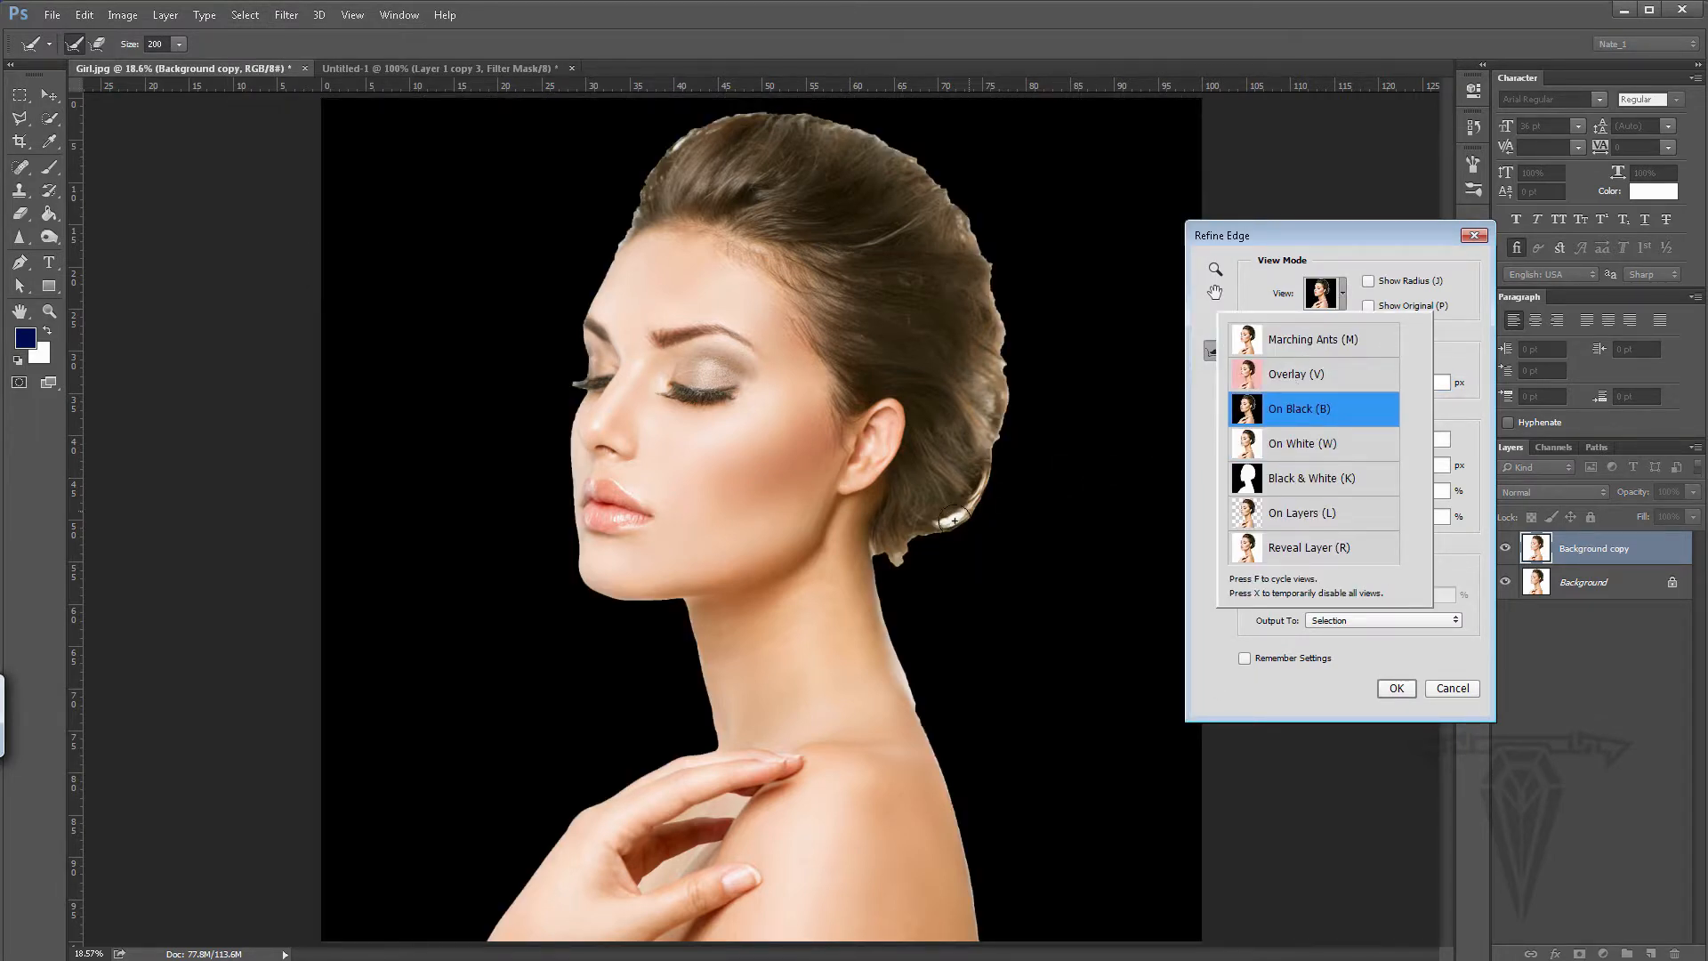
{"action": "left_click", "coordinate": [899, 551]}
{"action": "left_click_drag", "start_coordinate": [892, 553], "coordinate": [988, 495]}
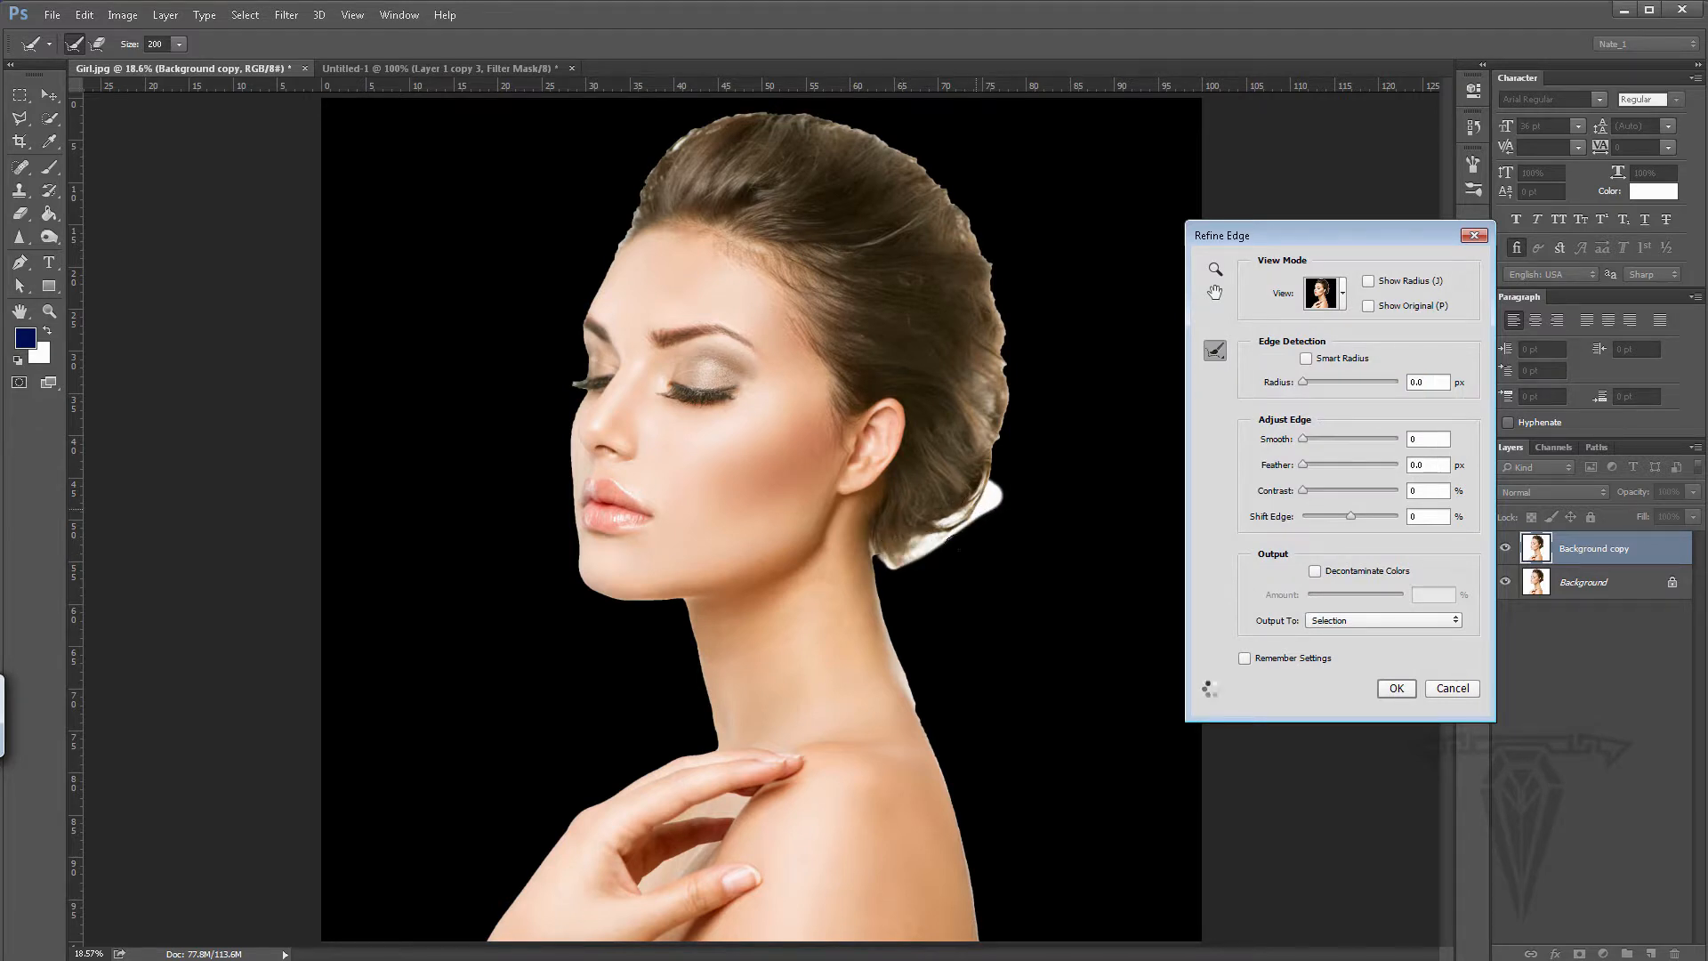
{"action": "mouse_move", "coordinate": [896, 618]}
{"action": "left_mouse_down"}
{"action": "mouse_move", "coordinate": [921, 707]}
{"action": "mouse_move", "coordinate": [899, 623]}
{"action": "left_mouse_up"}
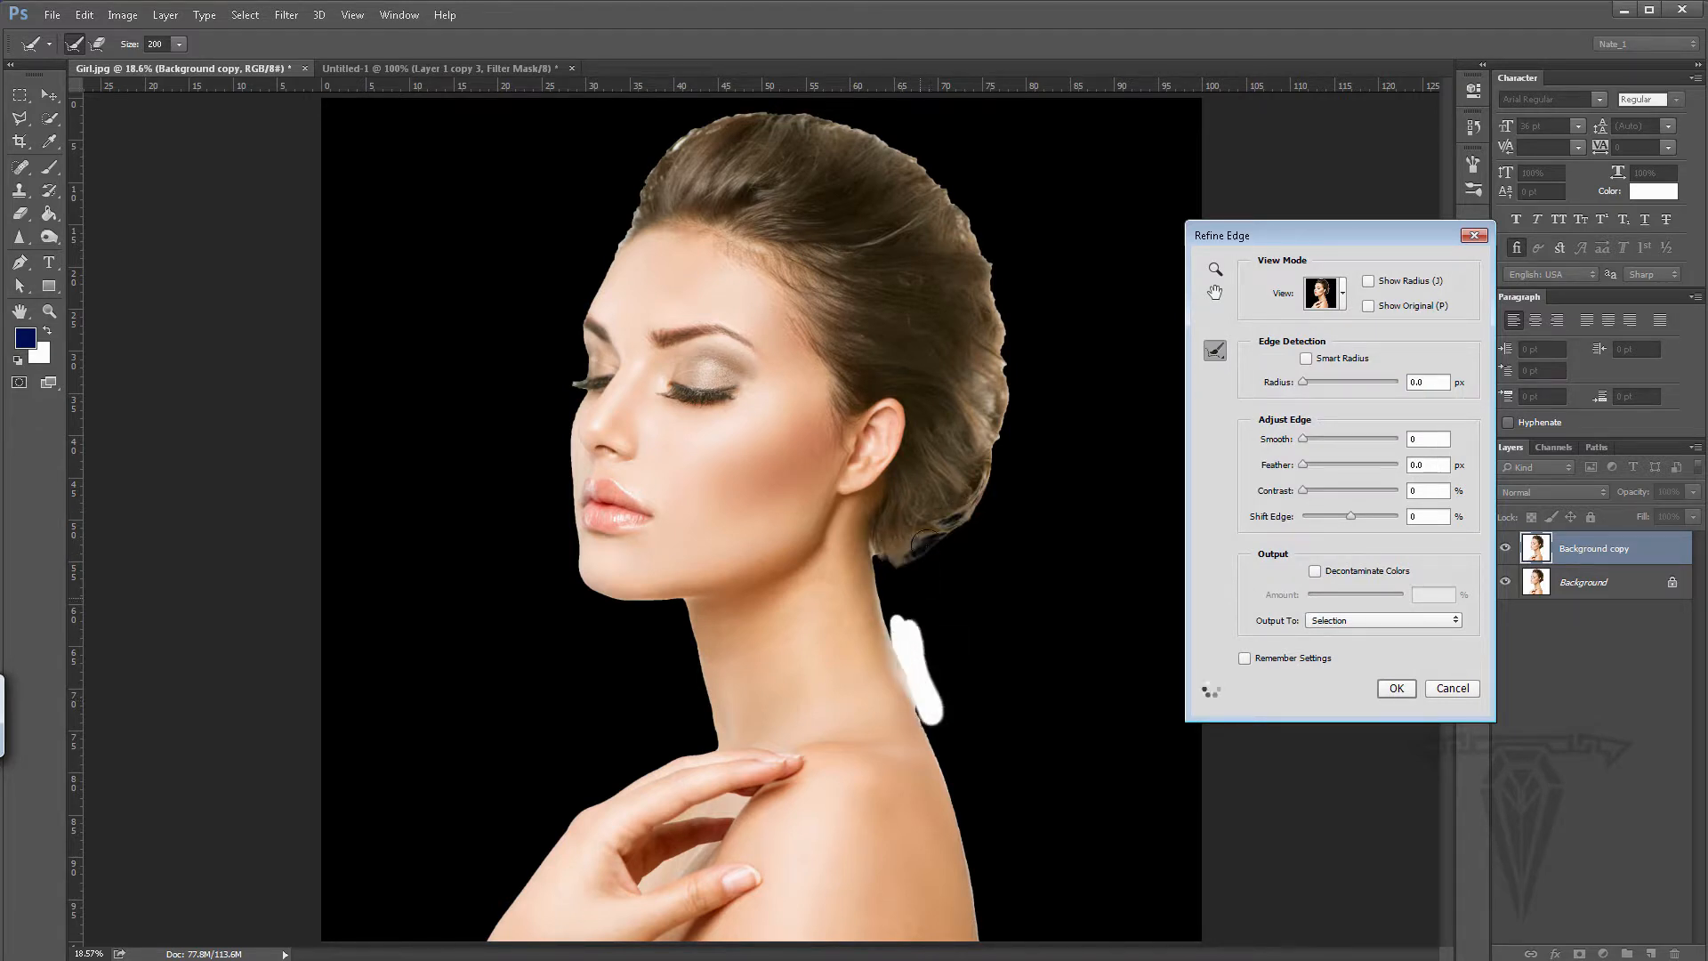
{"action": "mouse_move", "coordinate": [992, 454]}
{"action": "left_mouse_down"}
{"action": "mouse_move", "coordinate": [1006, 346]}
{"action": "mouse_move", "coordinate": [932, 183]}
{"action": "mouse_move", "coordinate": [996, 286]}
{"action": "mouse_move", "coordinate": [958, 198]}
{"action": "mouse_move", "coordinate": [905, 147]}
{"action": "mouse_move", "coordinate": [800, 118]}
{"action": "mouse_move", "coordinate": [700, 132]}
{"action": "mouse_move", "coordinate": [632, 185]}
{"action": "mouse_move", "coordinate": [606, 261]}
{"action": "left_mouse_up"}
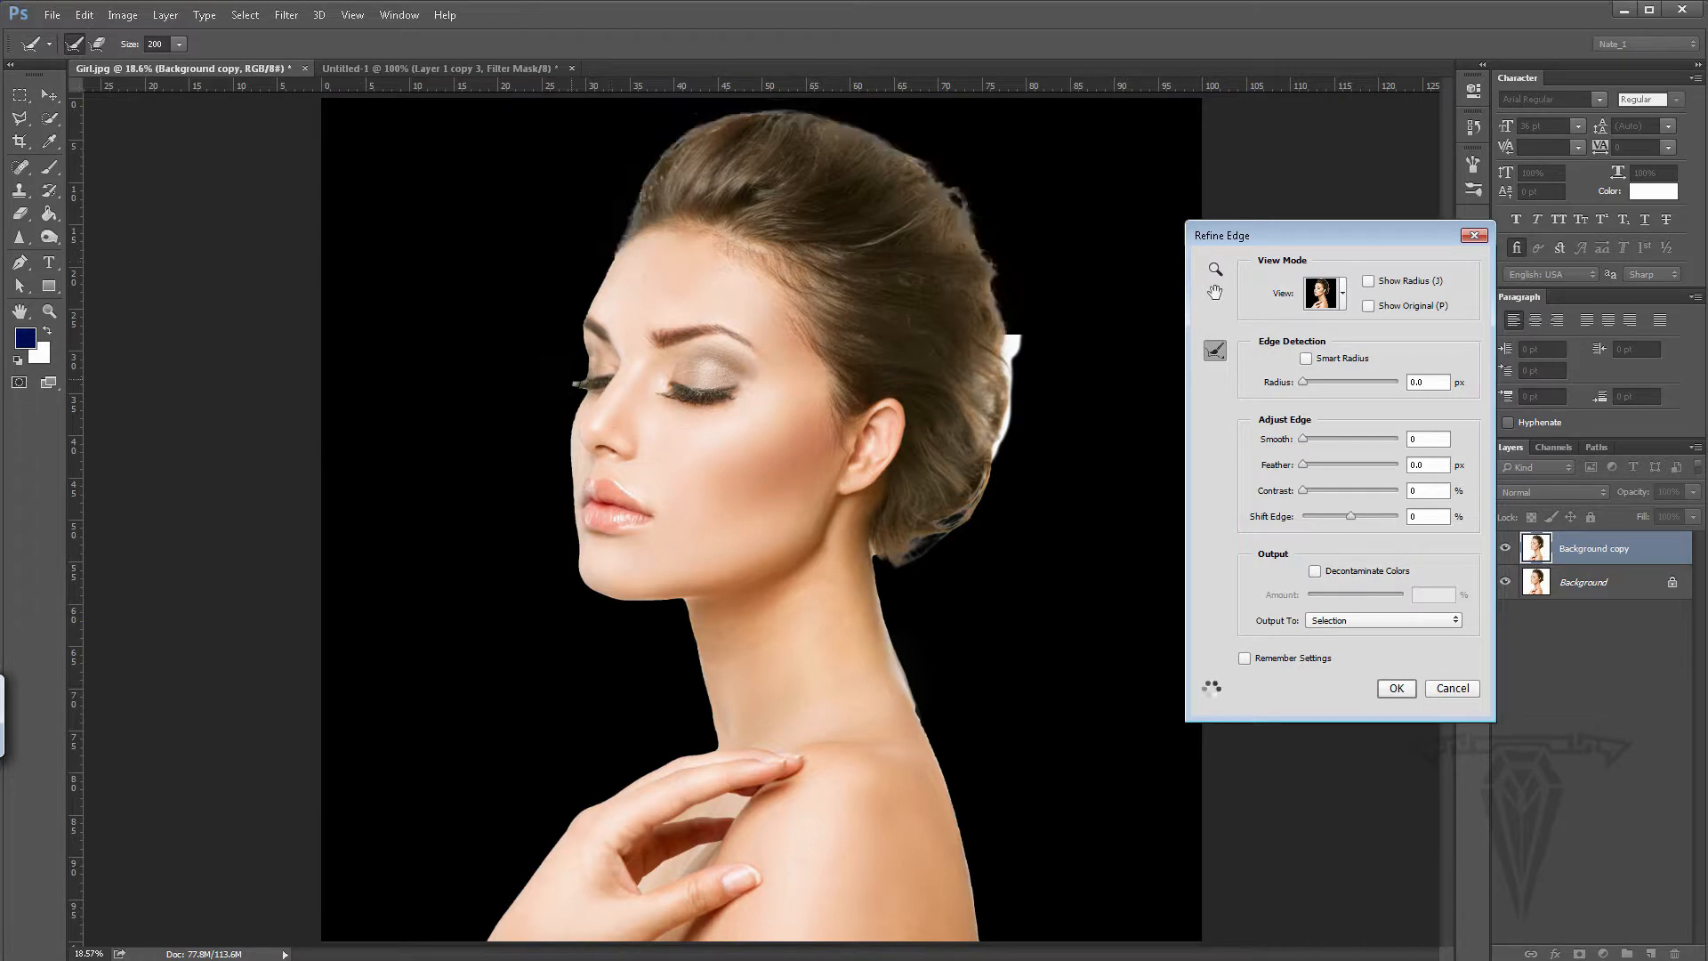
{"action": "left_click_drag", "start_coordinate": [558, 384], "coordinate": [587, 384]}
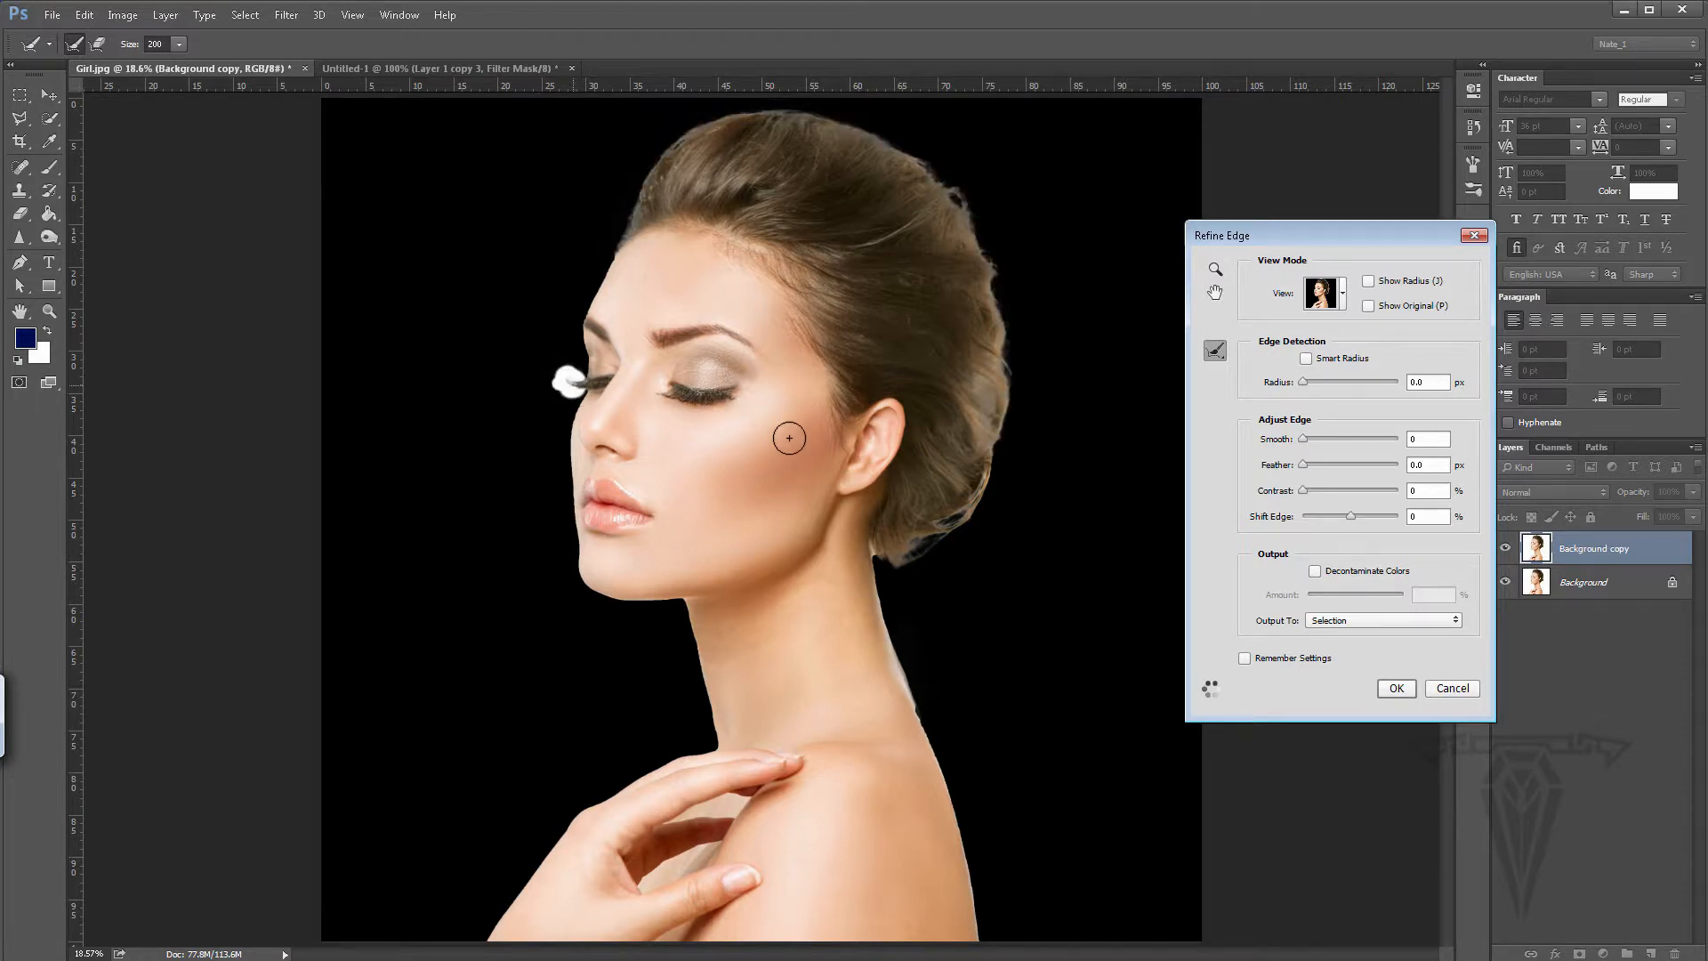
- Apply the edge refinement with a 3.1 px smart radius and 91% colour decontamination, output to a new layer with layer mask
{"action": "left_click", "coordinate": [1306, 357]}
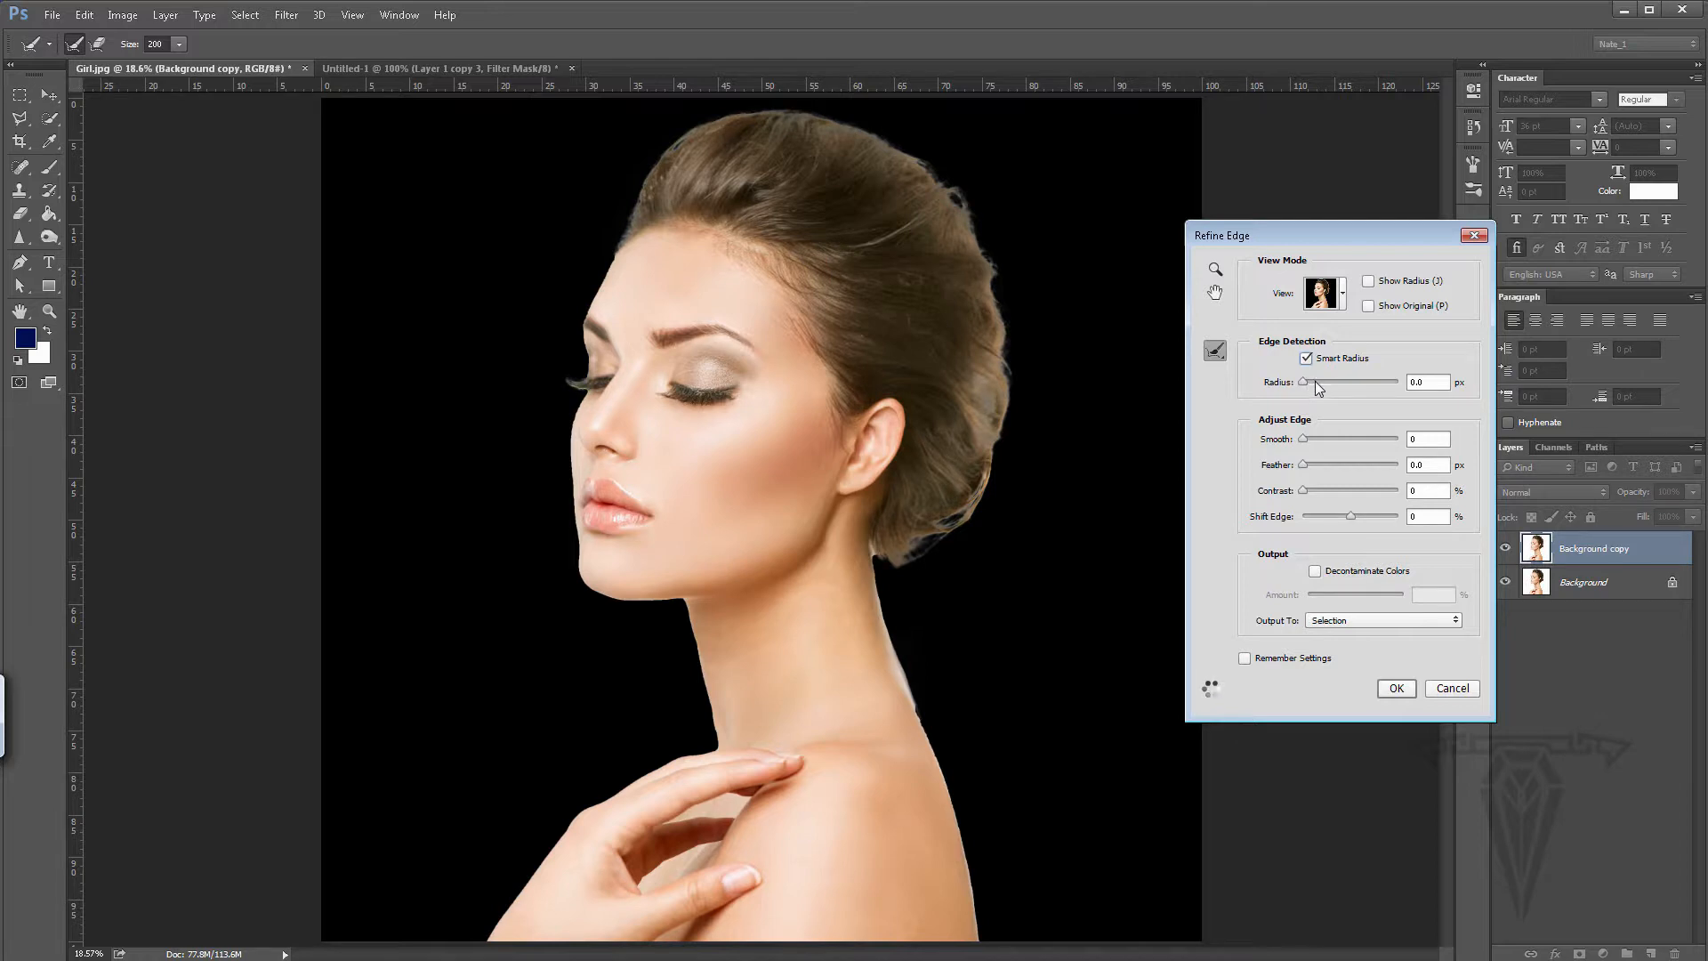
{"action": "left_click_drag", "start_coordinate": [1316, 382], "coordinate": [1321, 390]}
{"action": "left_click", "coordinate": [1315, 570]}
{"action": "left_click_drag", "start_coordinate": [1357, 594], "coordinate": [1396, 596]}
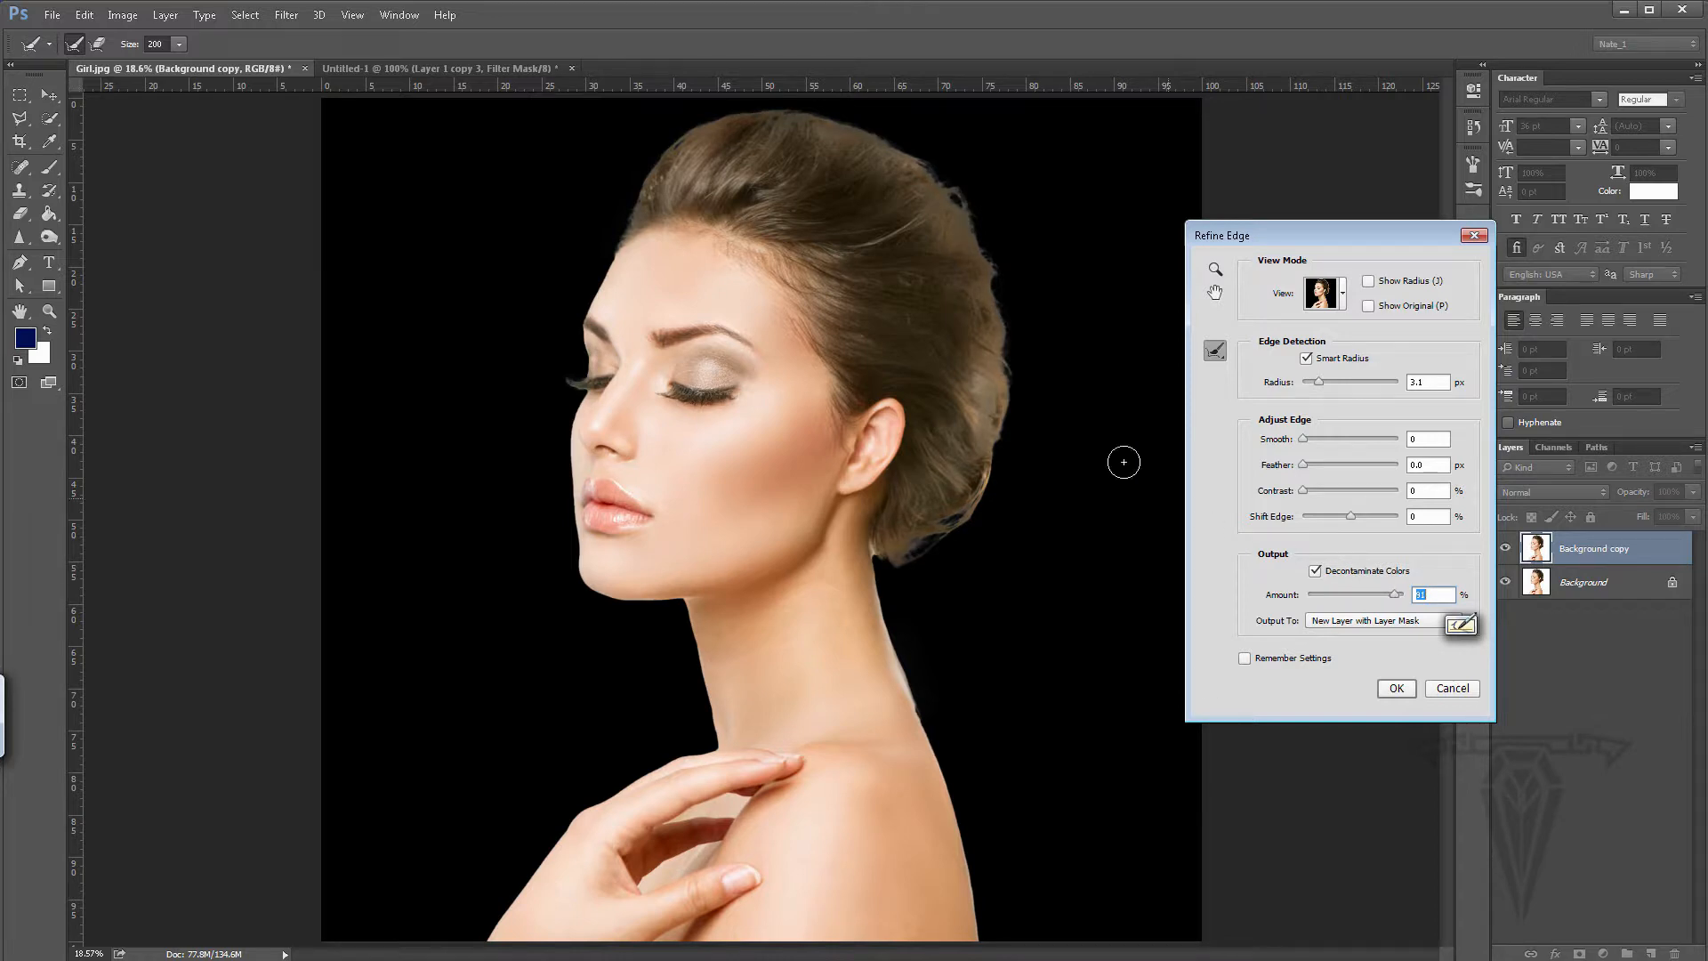
{"action": "mouse_move", "coordinate": [996, 363]}
{"action": "left_mouse_down"}
{"action": "mouse_move", "coordinate": [1001, 472]}
{"action": "mouse_move", "coordinate": [1023, 392]}
{"action": "mouse_move", "coordinate": [1010, 347]}
{"action": "left_mouse_up"}
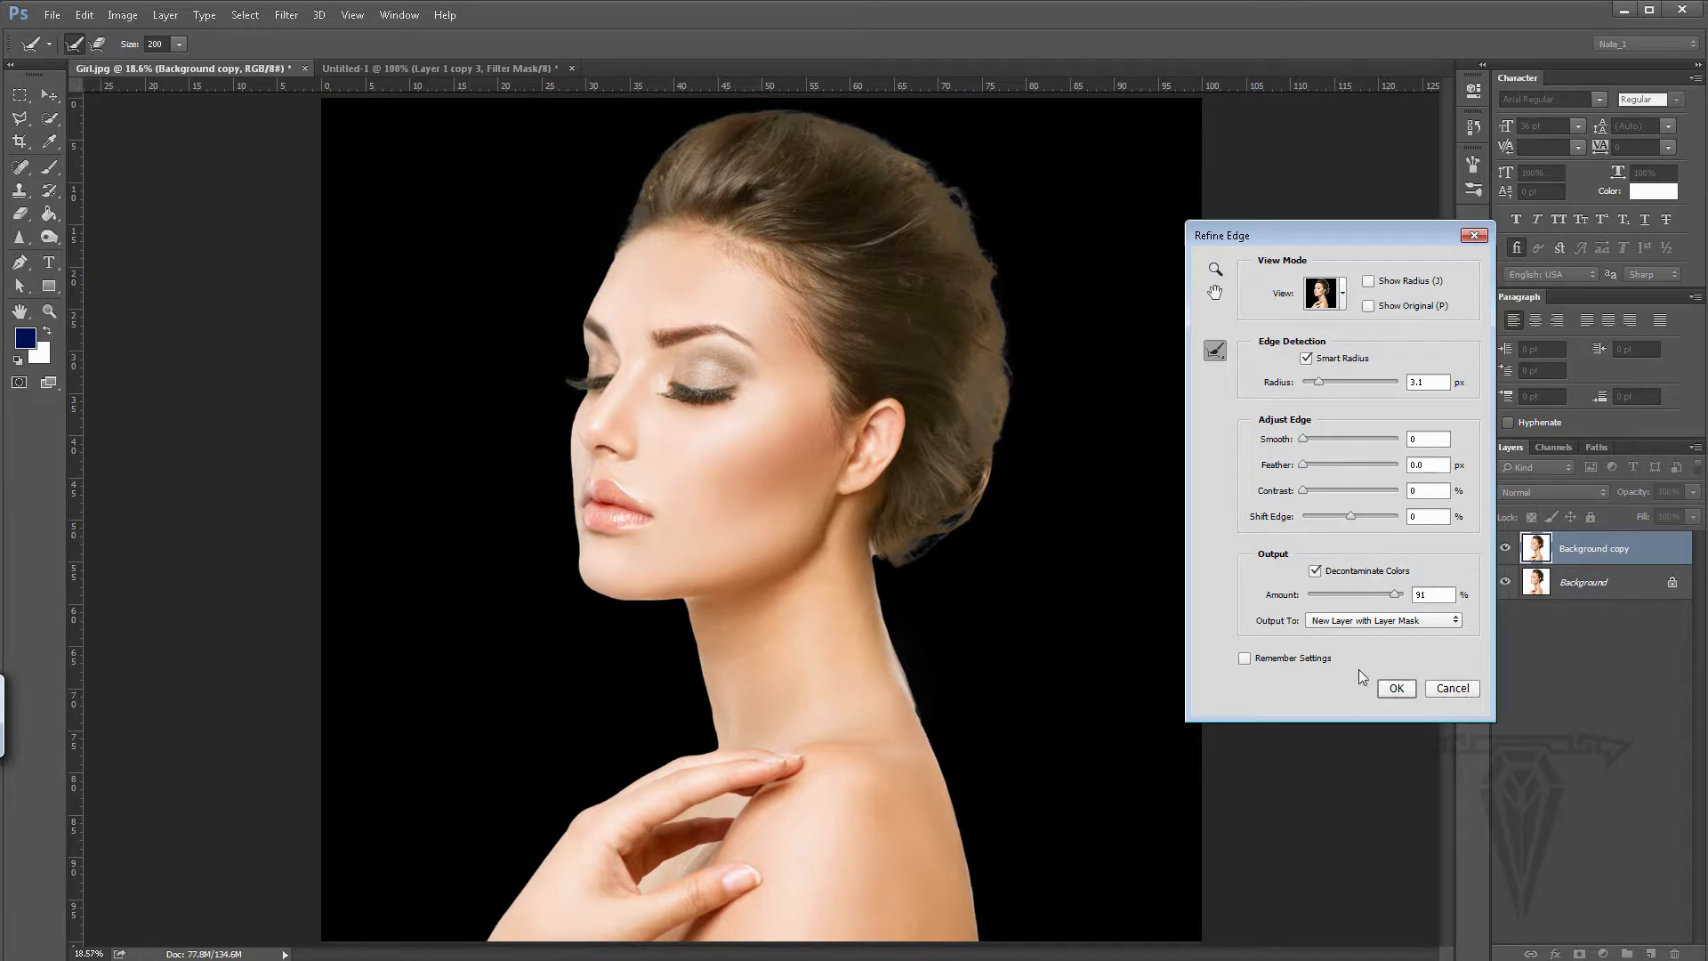
{"action": "left_click", "coordinate": [1396, 687]}
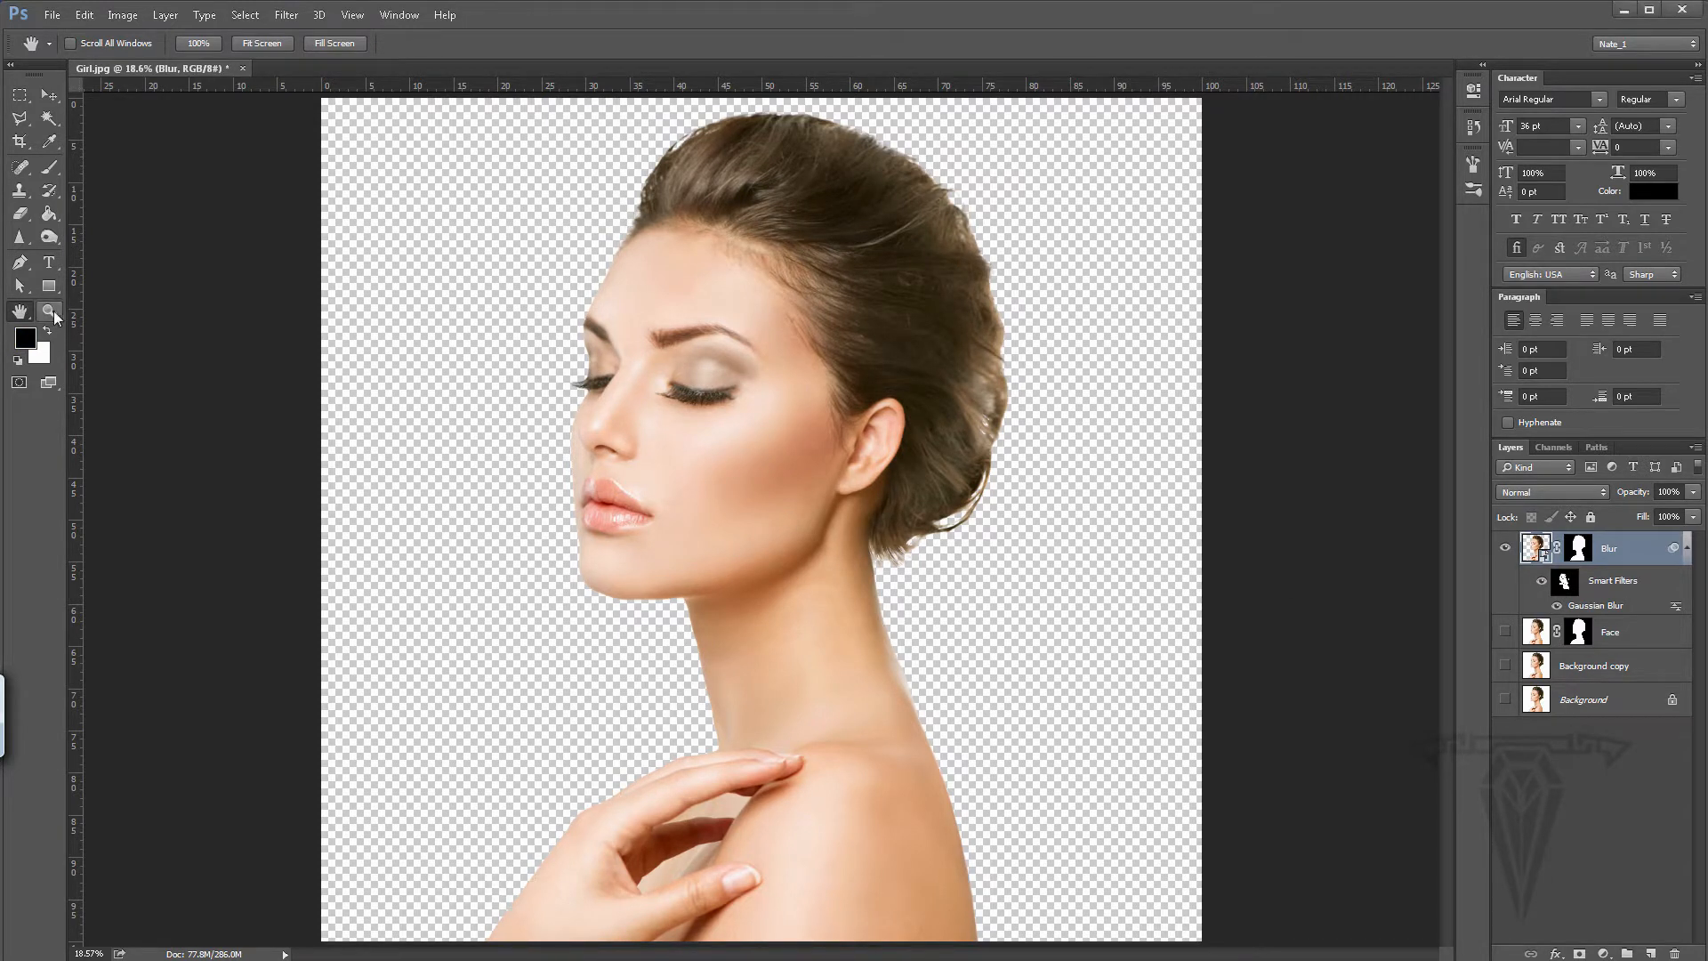
- Inspect the smoothed face at 100% zoom and compare the image with the Blur layer and its smart filters off and on
{"action": "double_click", "coordinate": [49, 311]}
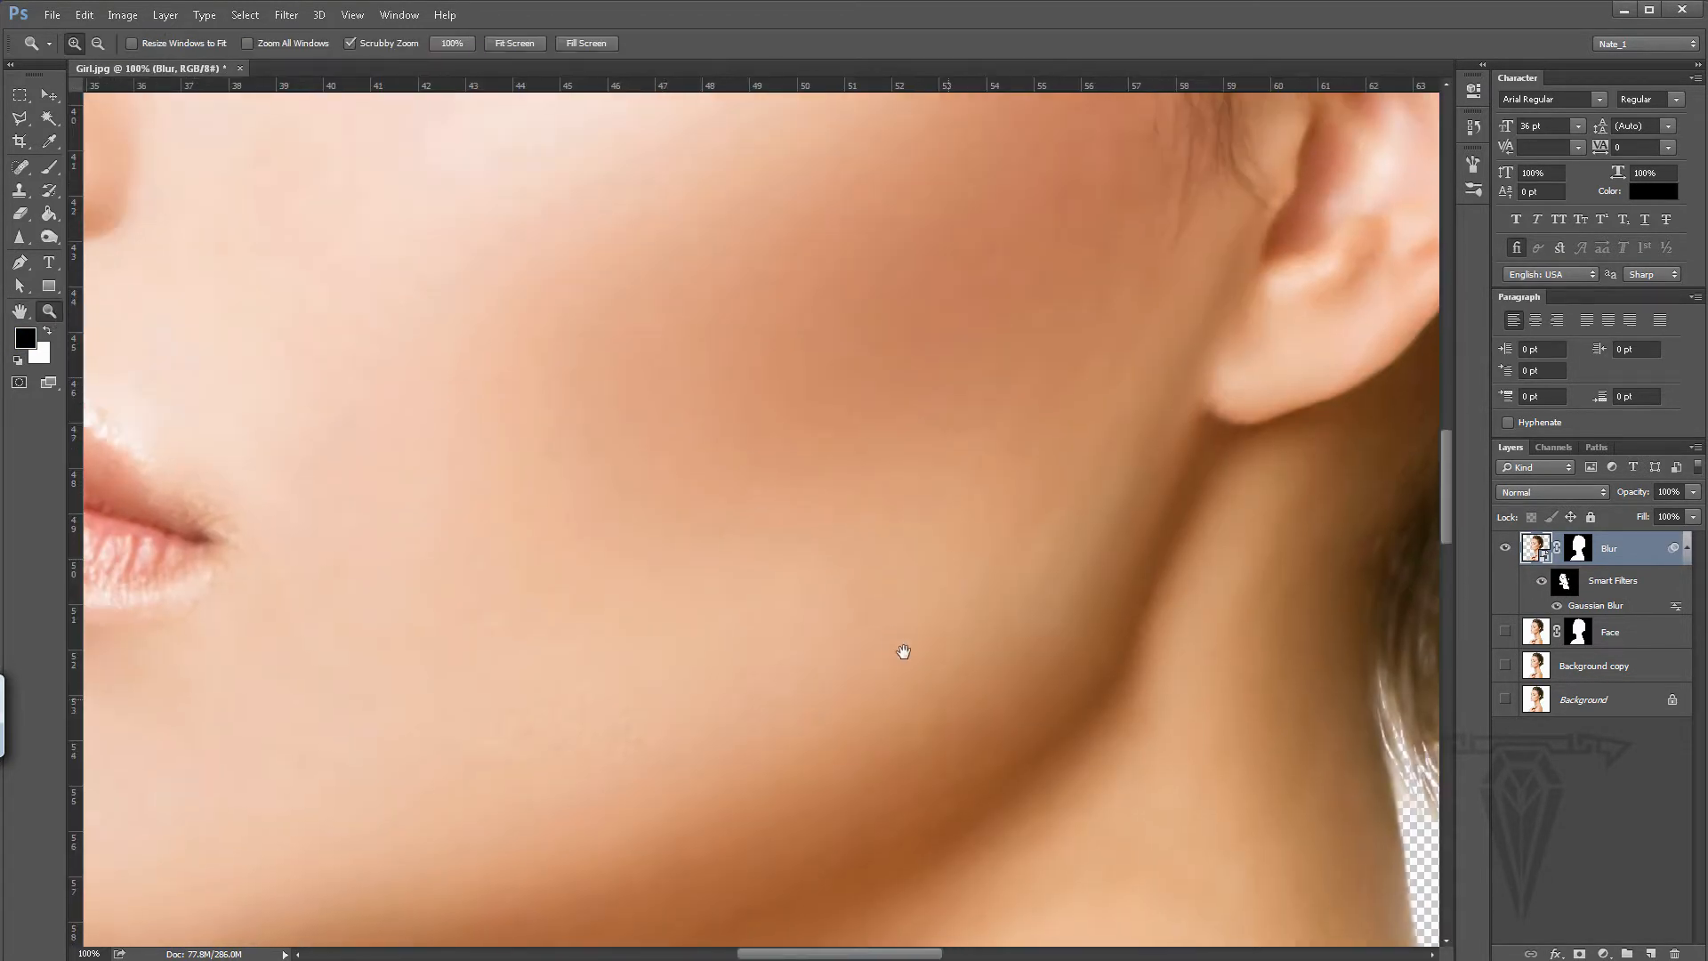
{"action": "left_click_drag", "start_coordinate": [525, 134], "coordinate": [803, 536]}
{"action": "left_click_drag", "start_coordinate": [778, 391], "coordinate": [827, 585]}
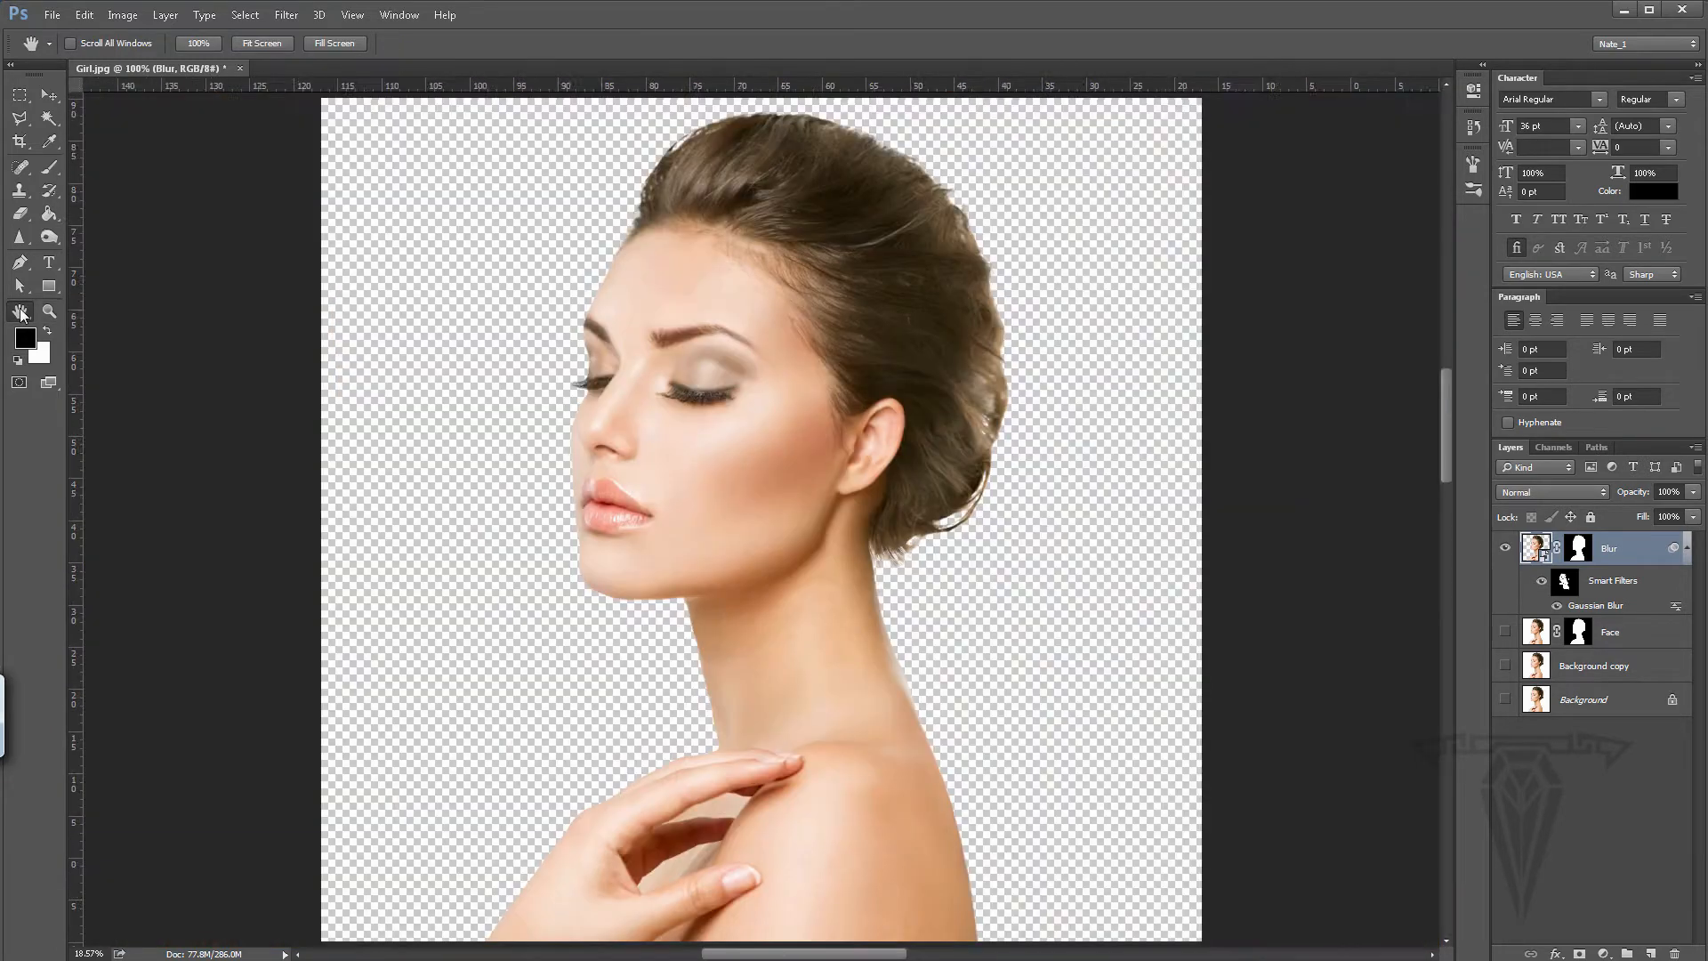
{"action": "double_click", "coordinate": [20, 311]}
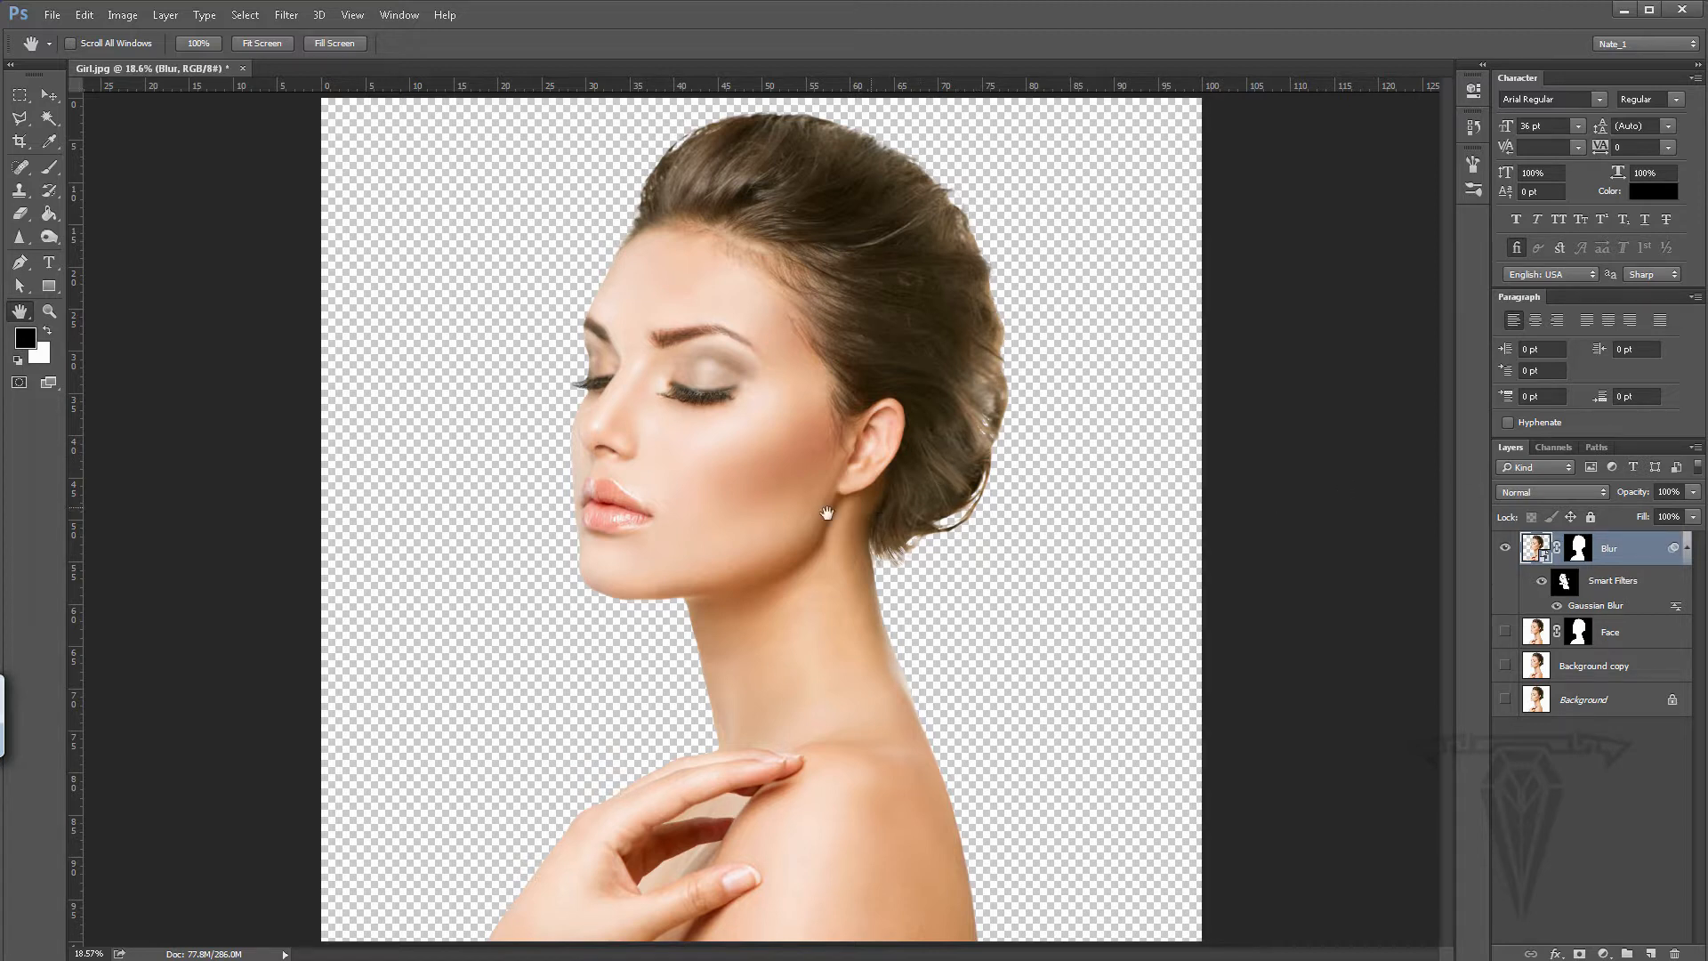
{"action": "left_click", "coordinate": [1506, 548]}
{"action": "left_click", "coordinate": [1506, 548]}
{"action": "left_click", "coordinate": [1542, 581]}
{"action": "left_click", "coordinate": [1543, 582]}
{"action": "left_click", "coordinate": [1542, 584]}
- Delete the locked Background layer and create a layer group named Head
{"action": "left_click", "coordinate": [1687, 551]}
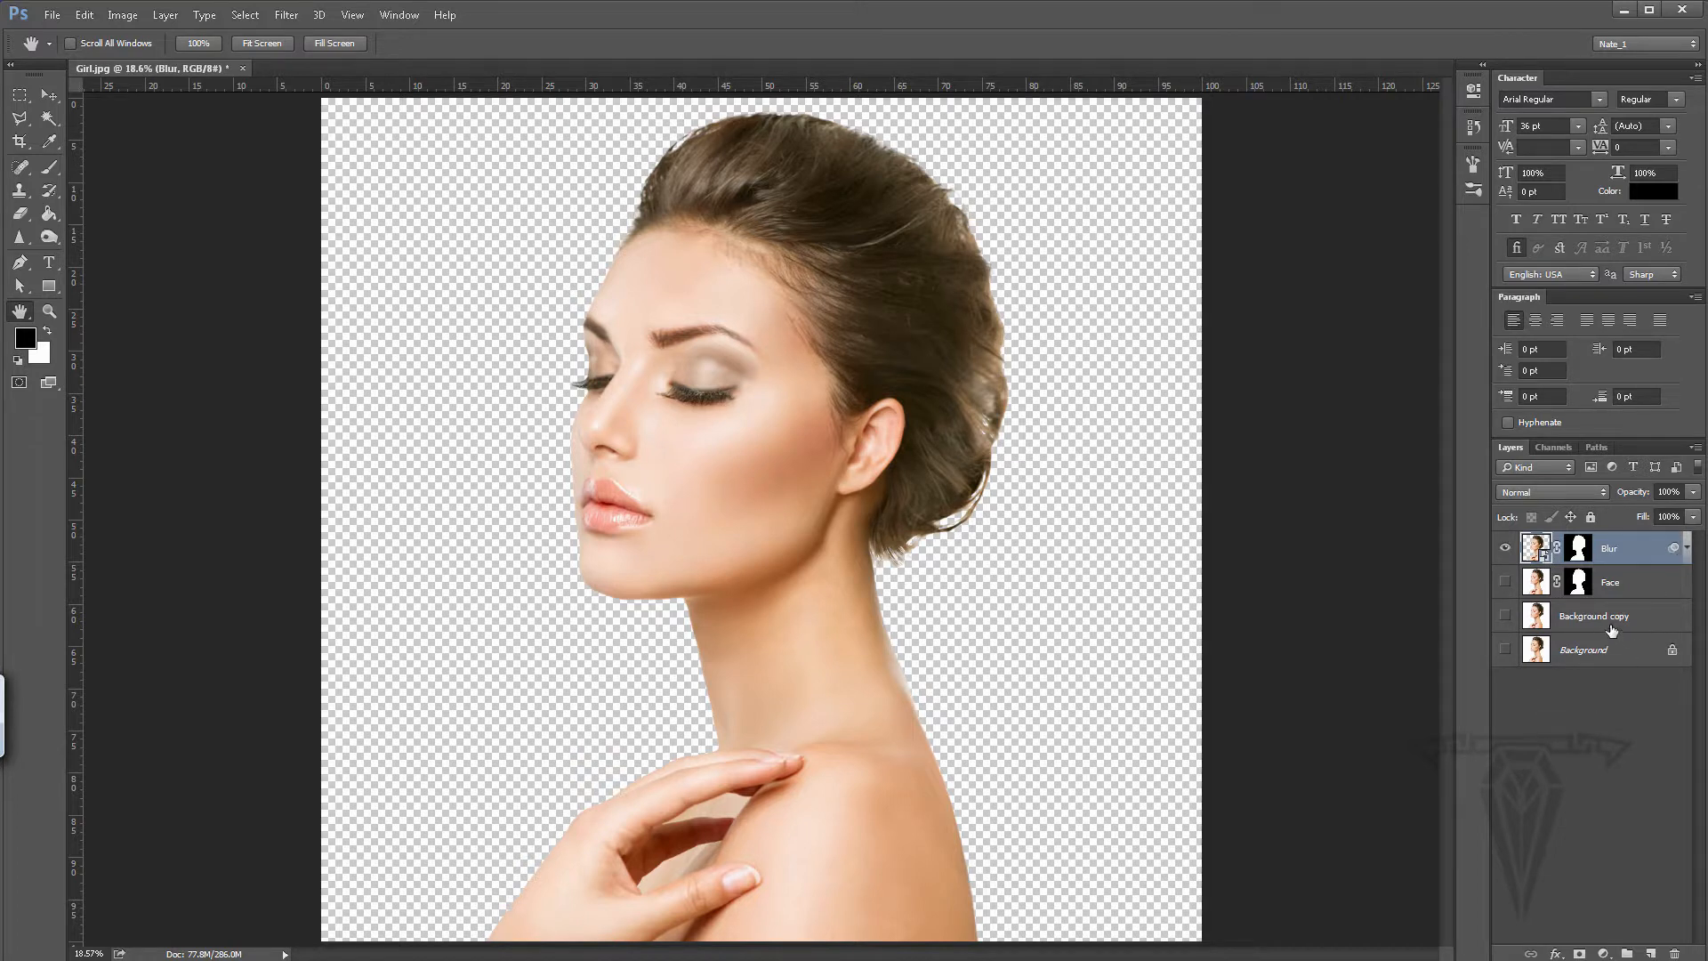
{"action": "left_click_drag", "start_coordinate": [1580, 652], "coordinate": [1676, 939]}
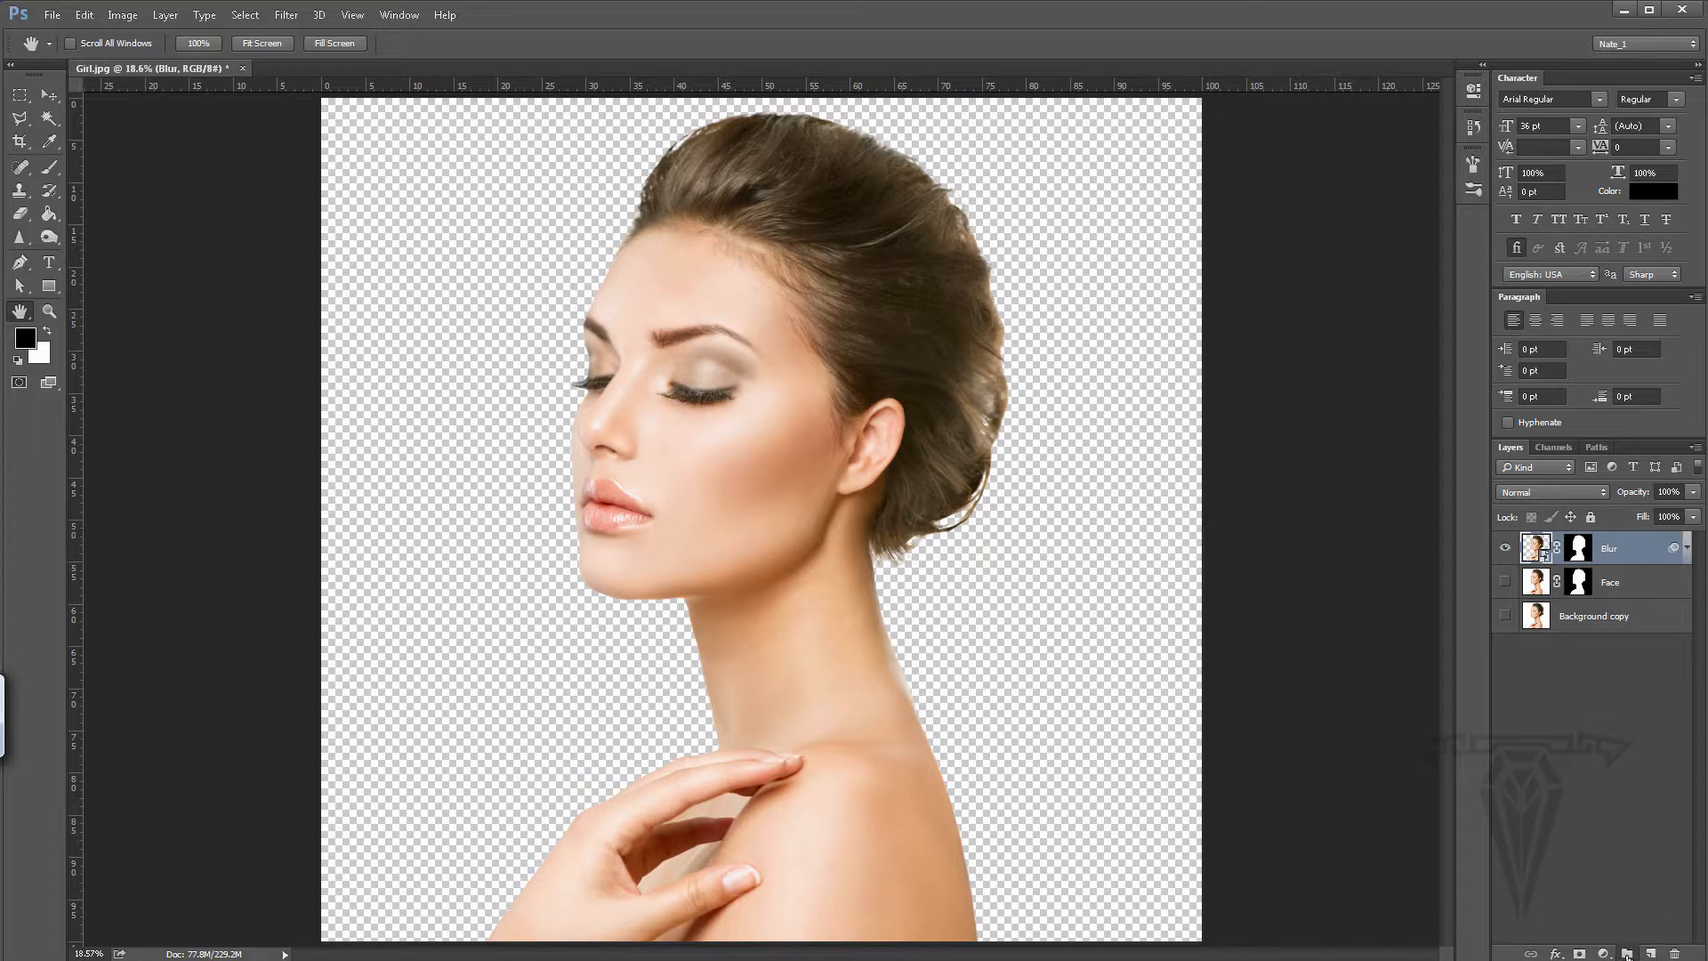
{"action": "left_click", "coordinate": [1627, 954]}
{"action": "double_click", "coordinate": [1571, 541]}
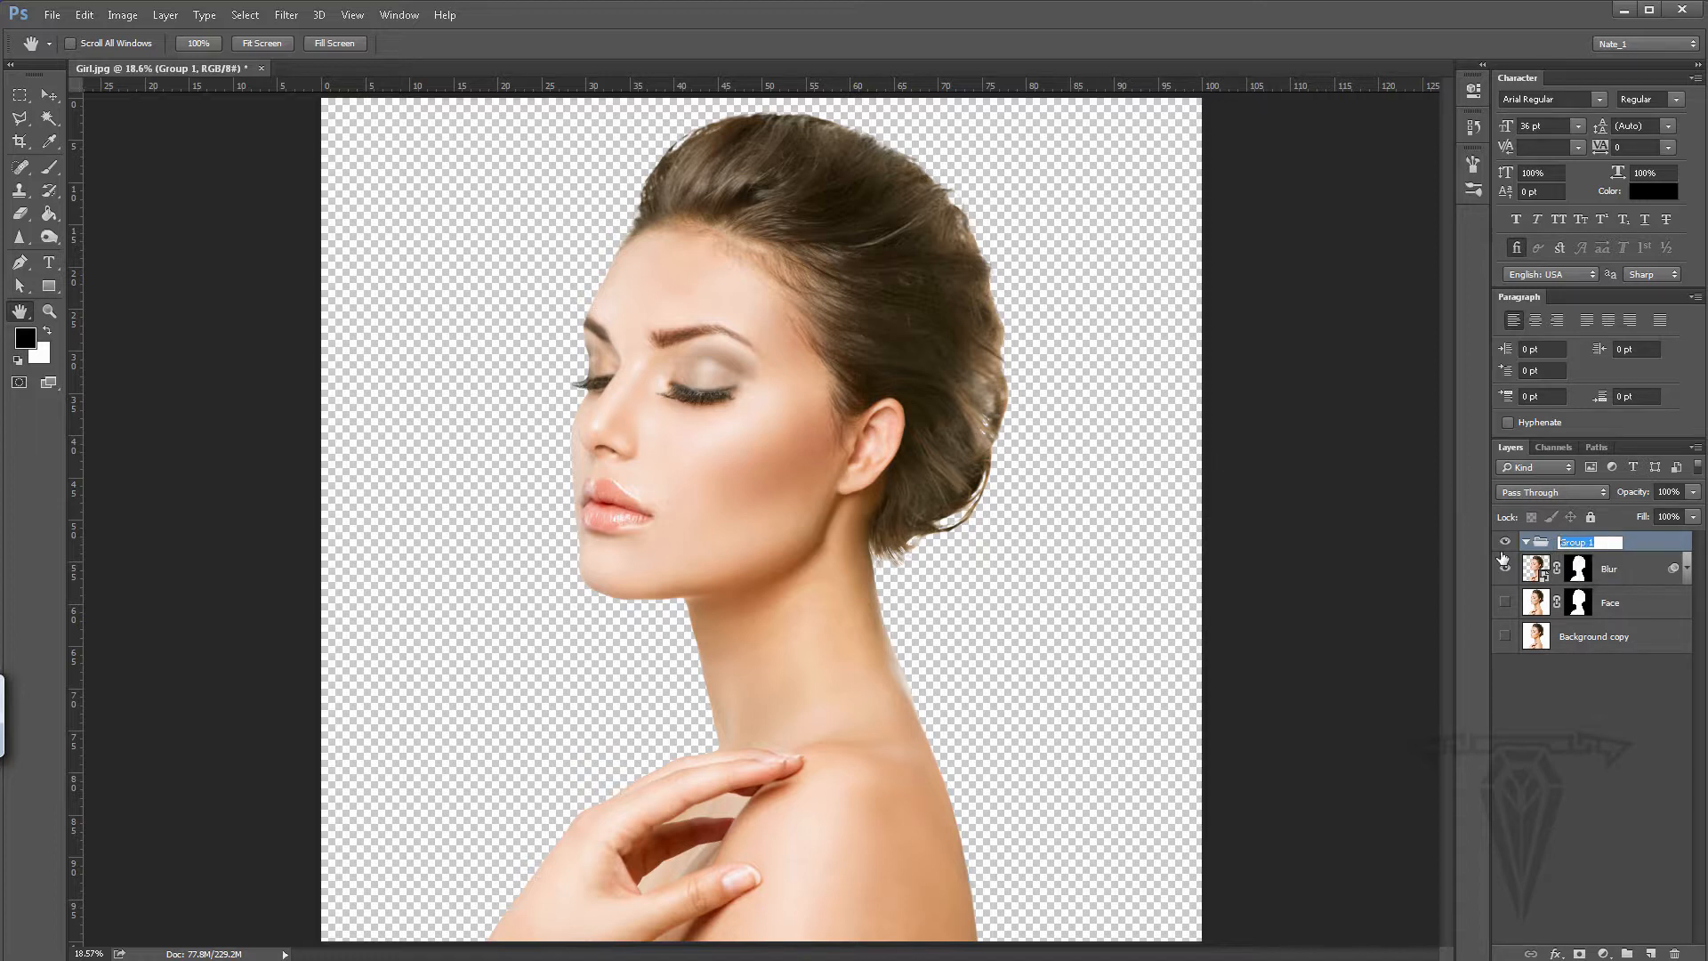
{"action": "type", "text": "Head"}
{"action": "key", "text": "Return"}
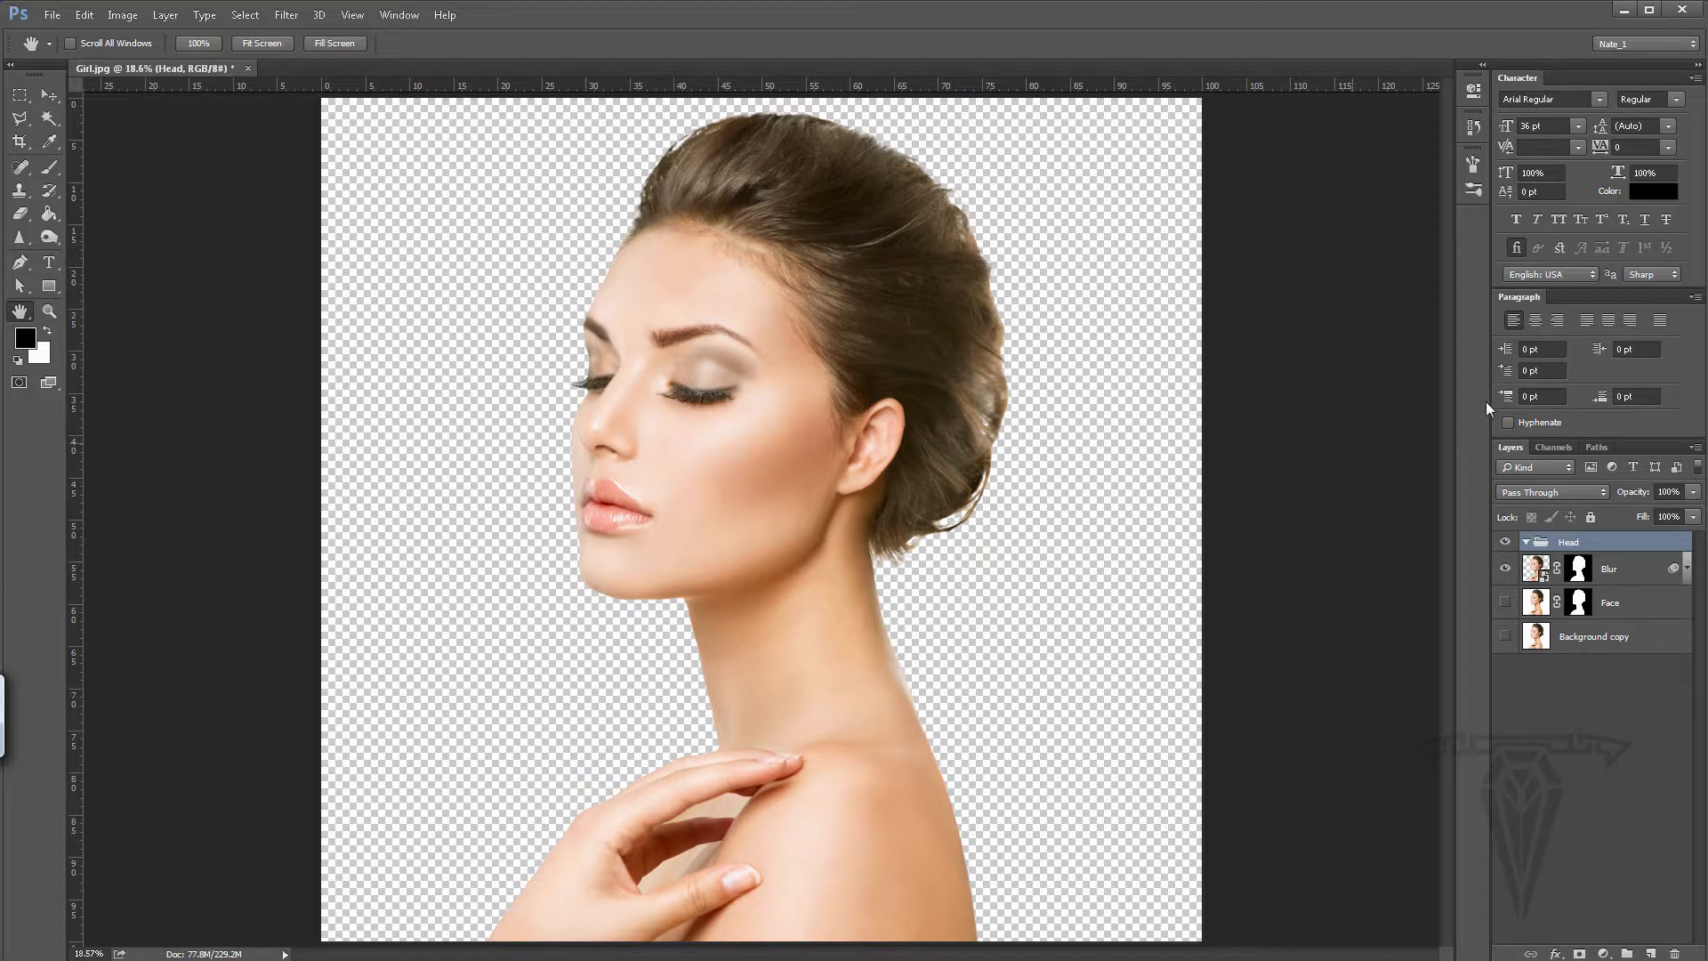
- Move the Blur, Face and Background copy layers into the Head group
{"action": "left_click", "coordinate": [1620, 572]}
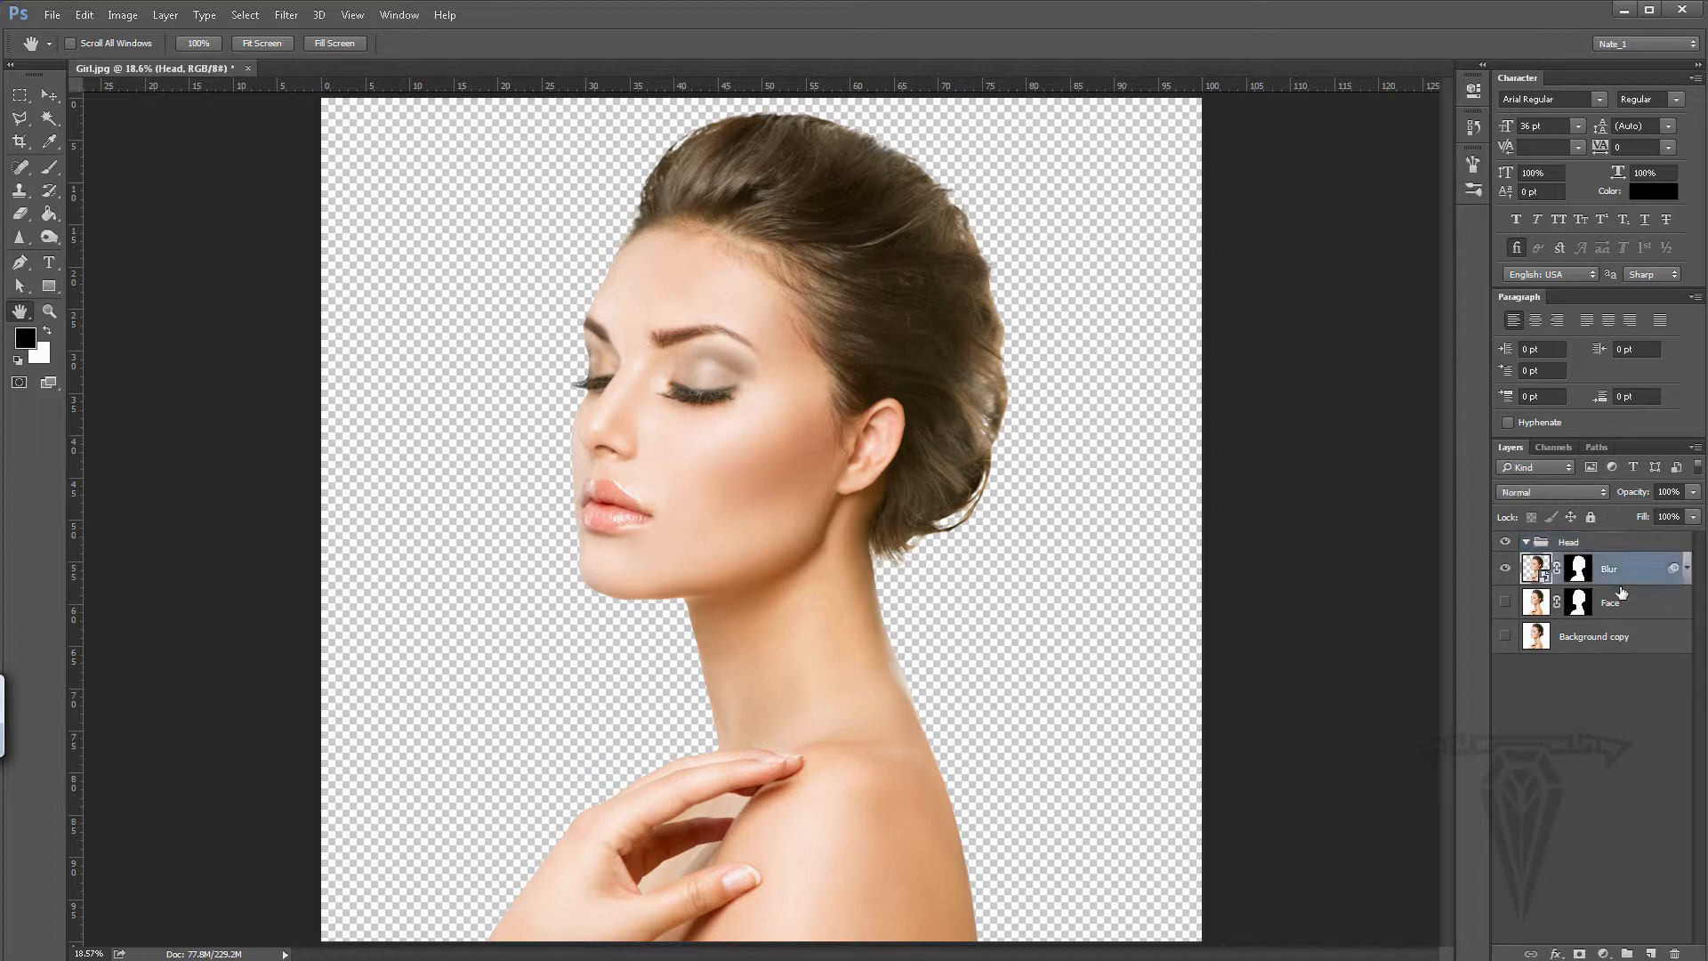
{"action": "left_click", "coordinate": [1619, 640], "text": "shift"}
{"action": "left_click_drag", "start_coordinate": [1605, 569], "coordinate": [1588, 560]}
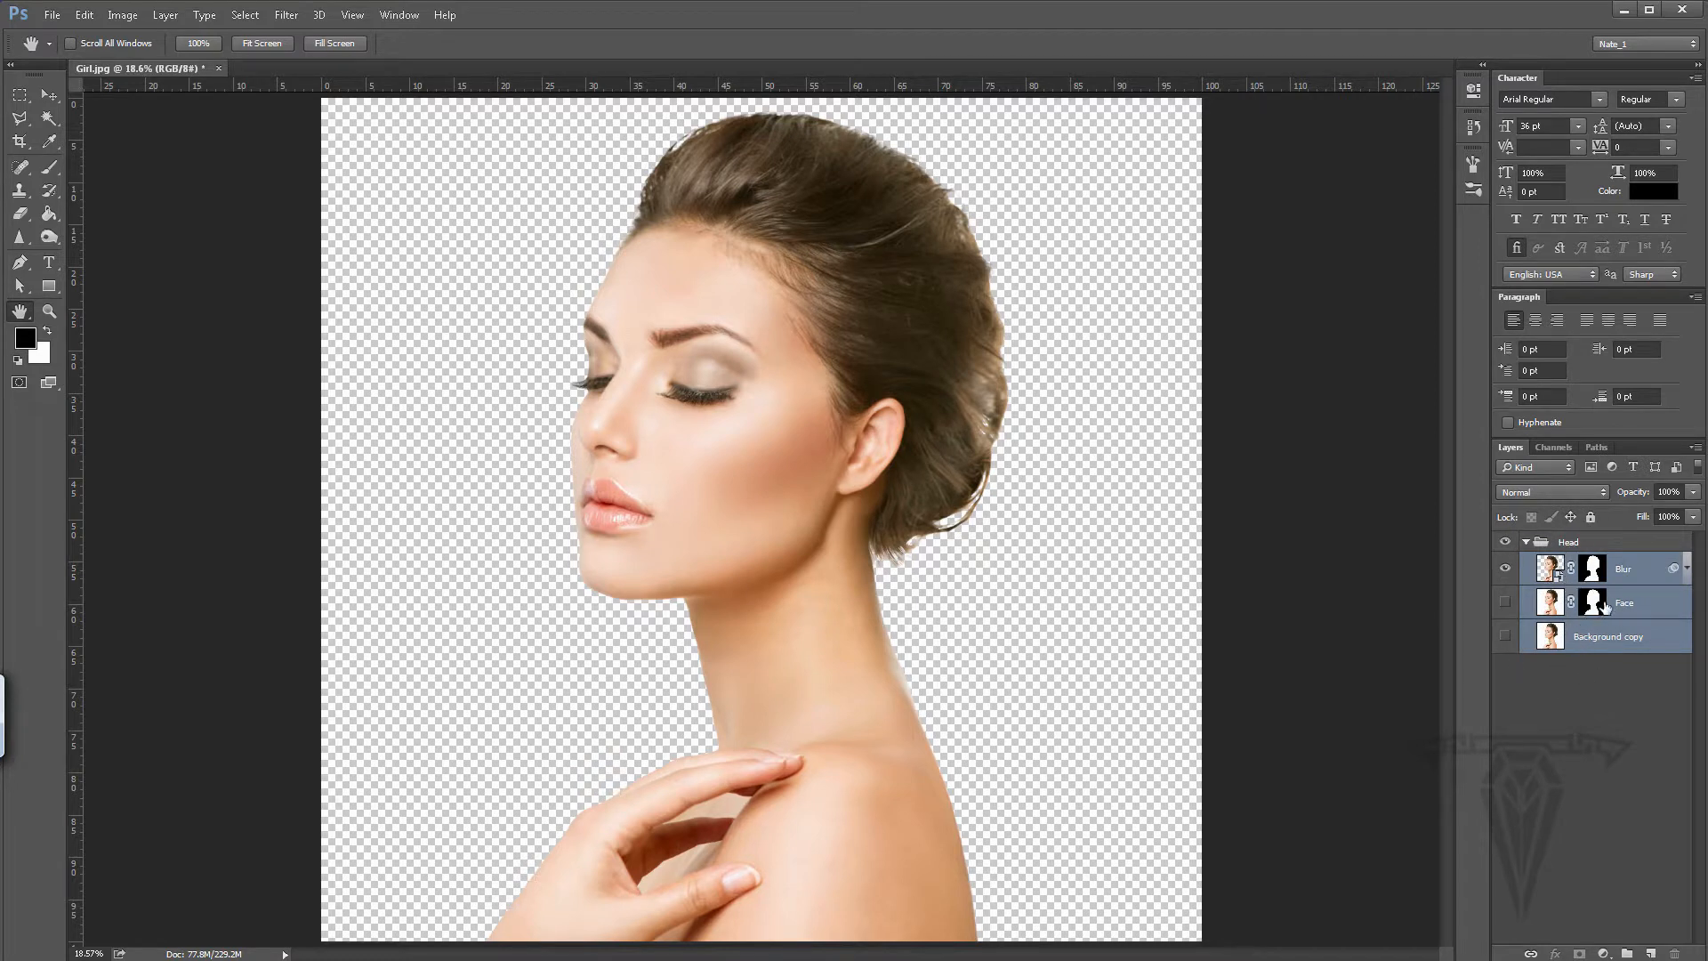
{"action": "left_click", "coordinate": [1526, 544]}
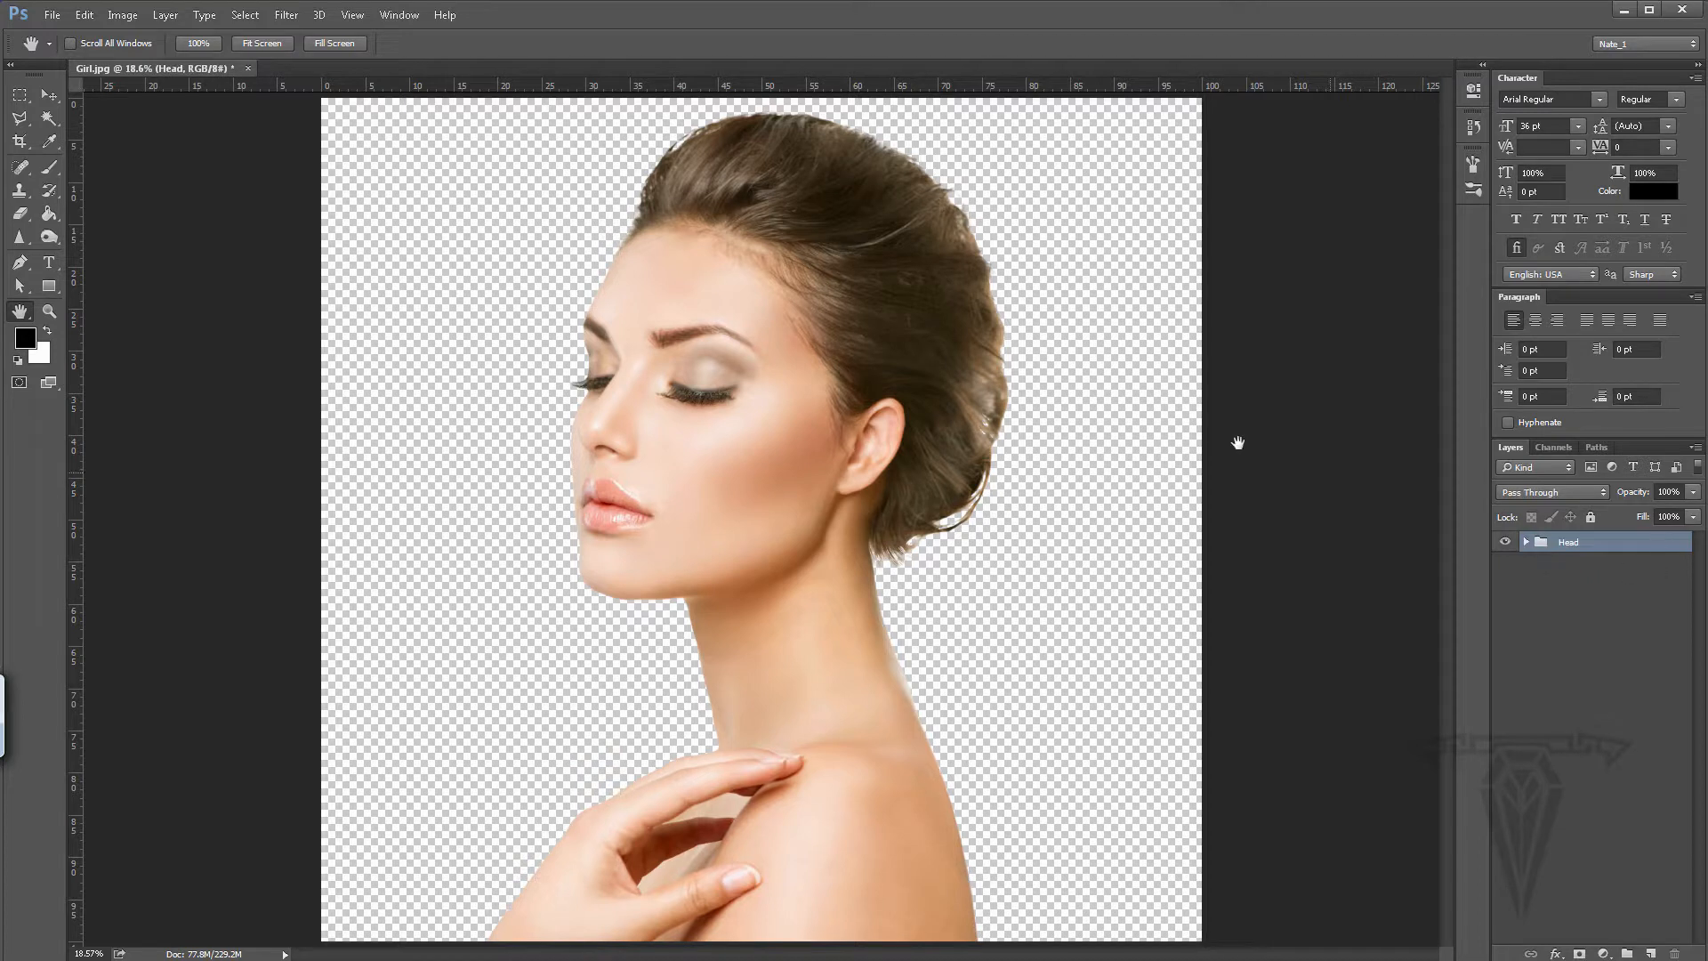
{"action": "left_click", "coordinate": [1527, 542]}
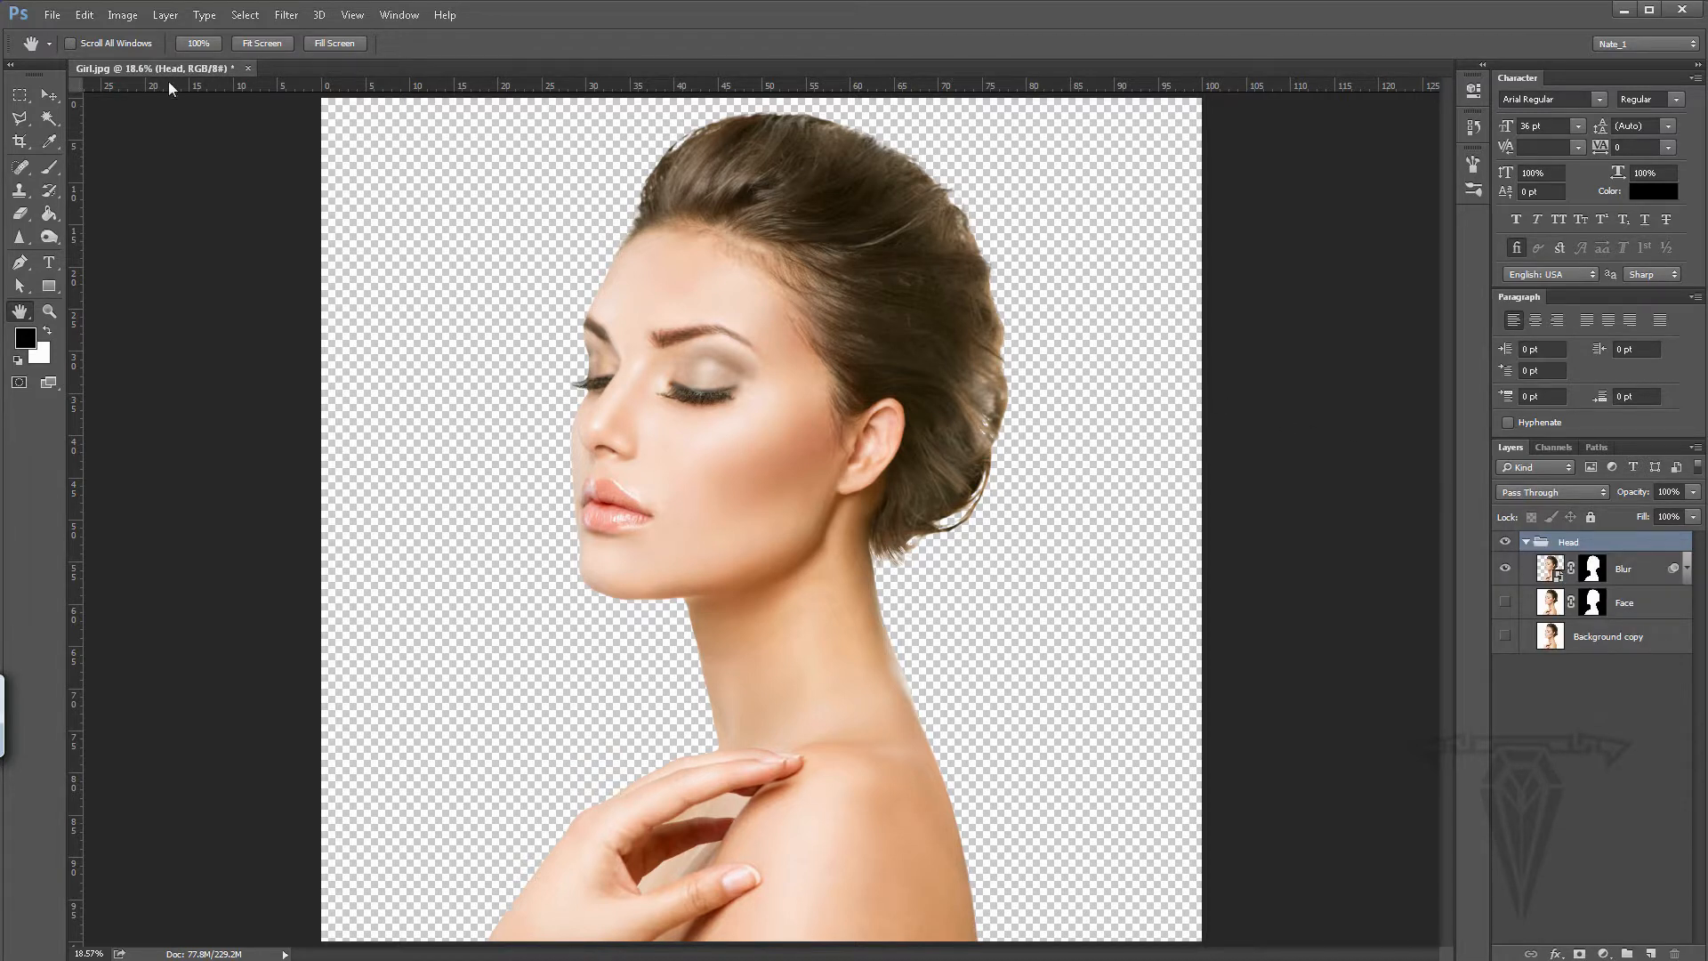
- Save the document as Girl_Cyb.psd in the Mag_Cover_1 folder, in Photoshop format with Maximize Compatibility
{"action": "left_click", "coordinate": [52, 14]}
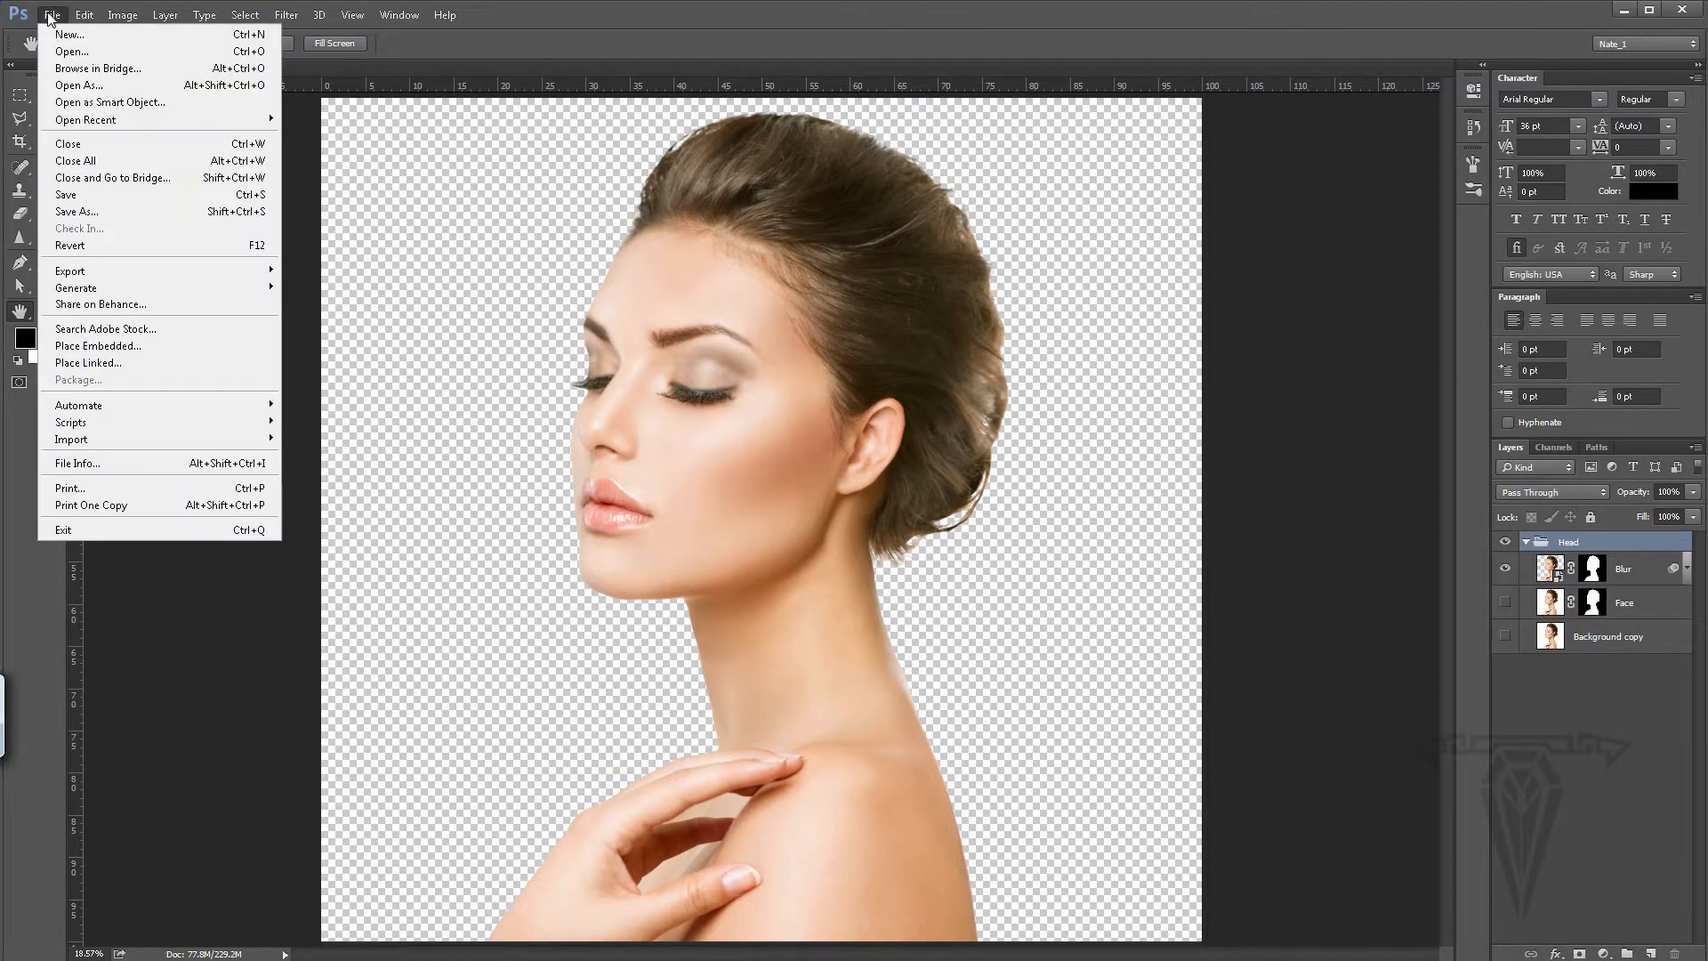
{"action": "left_click", "coordinate": [95, 211]}
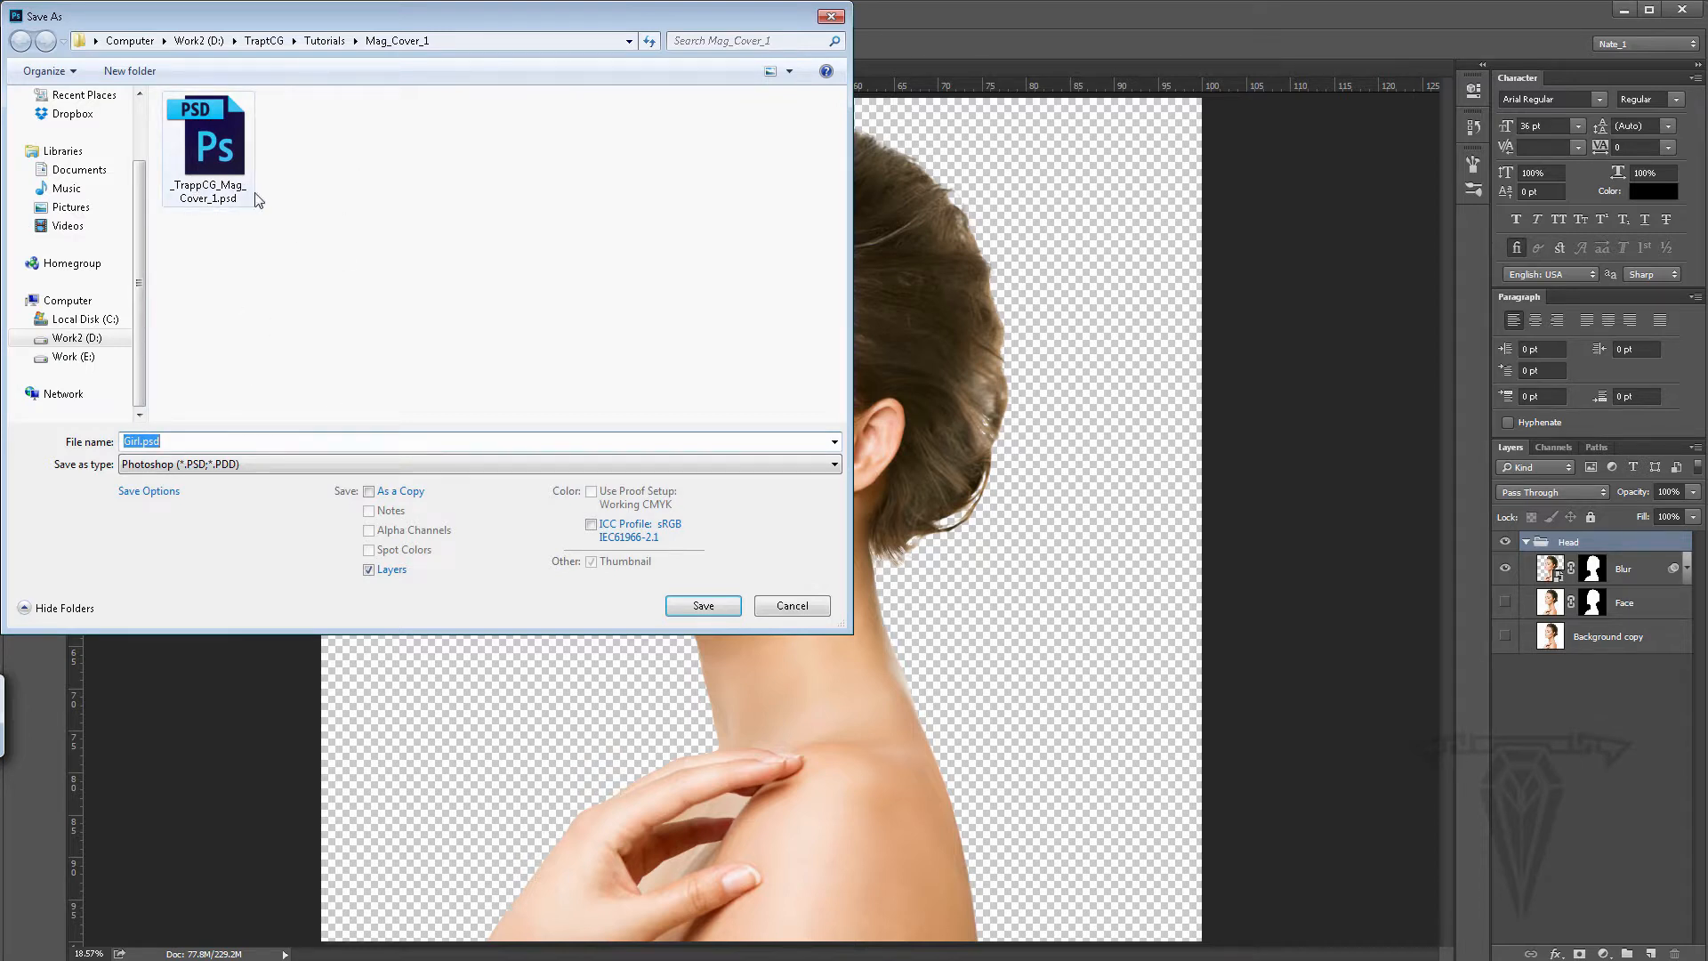
{"action": "left_click", "coordinate": [136, 440]}
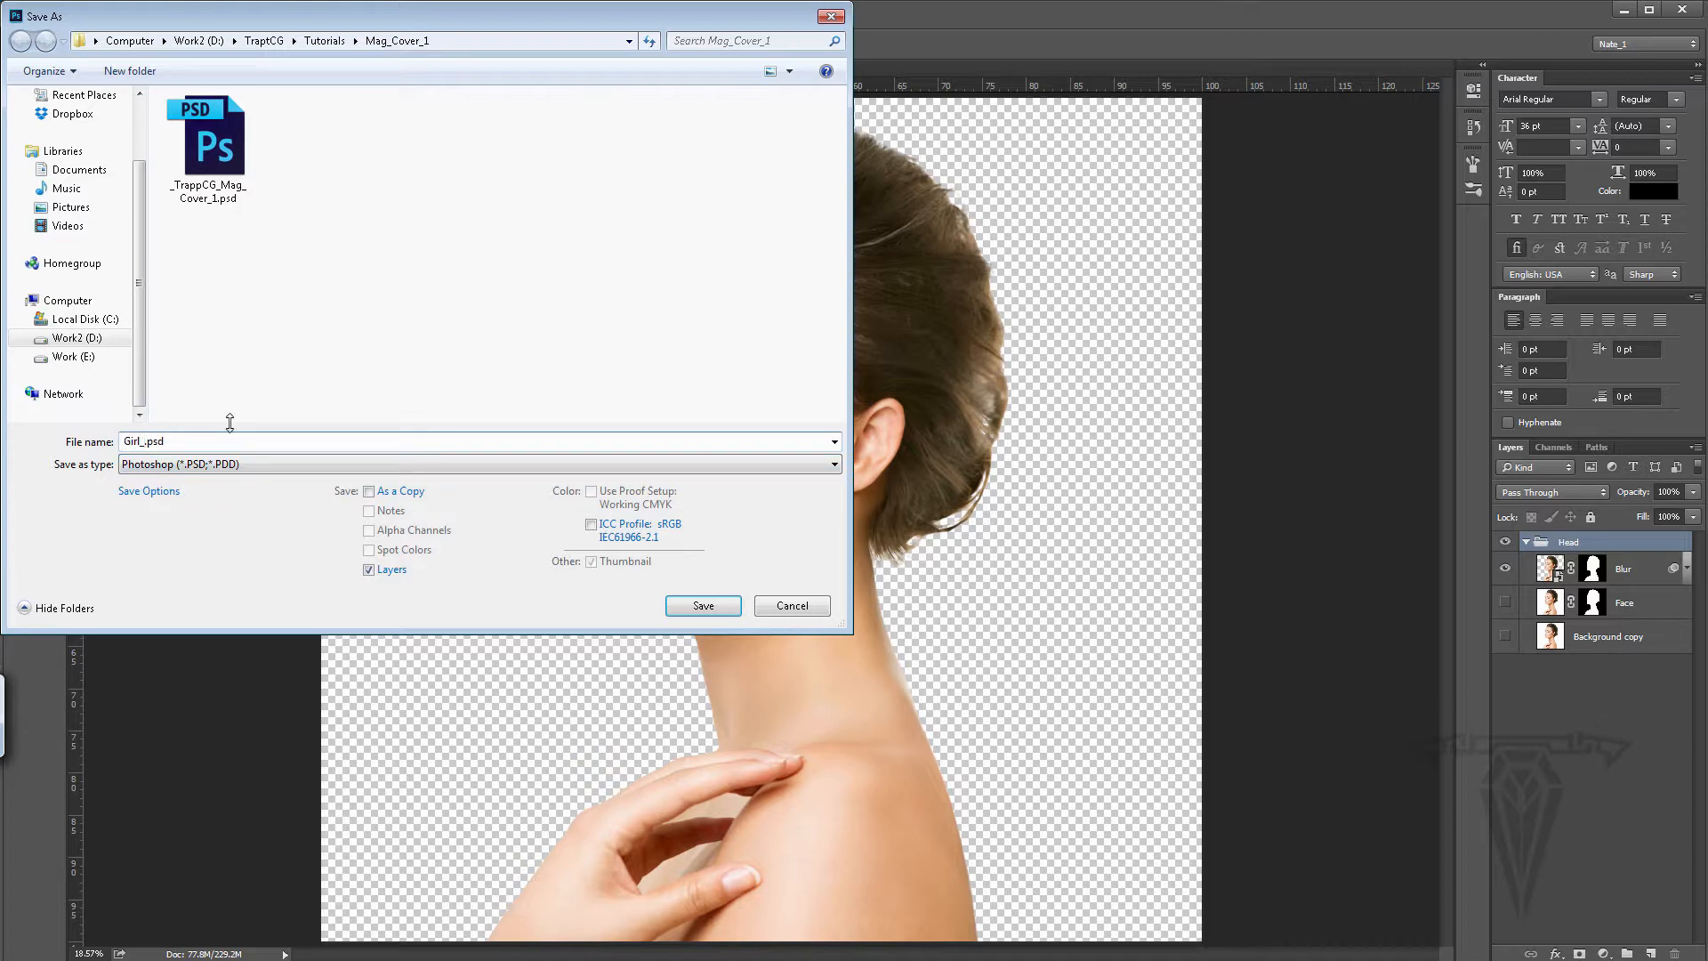
{"action": "type", "text": "_CyB"}
{"action": "left_click", "coordinate": [717, 609]}
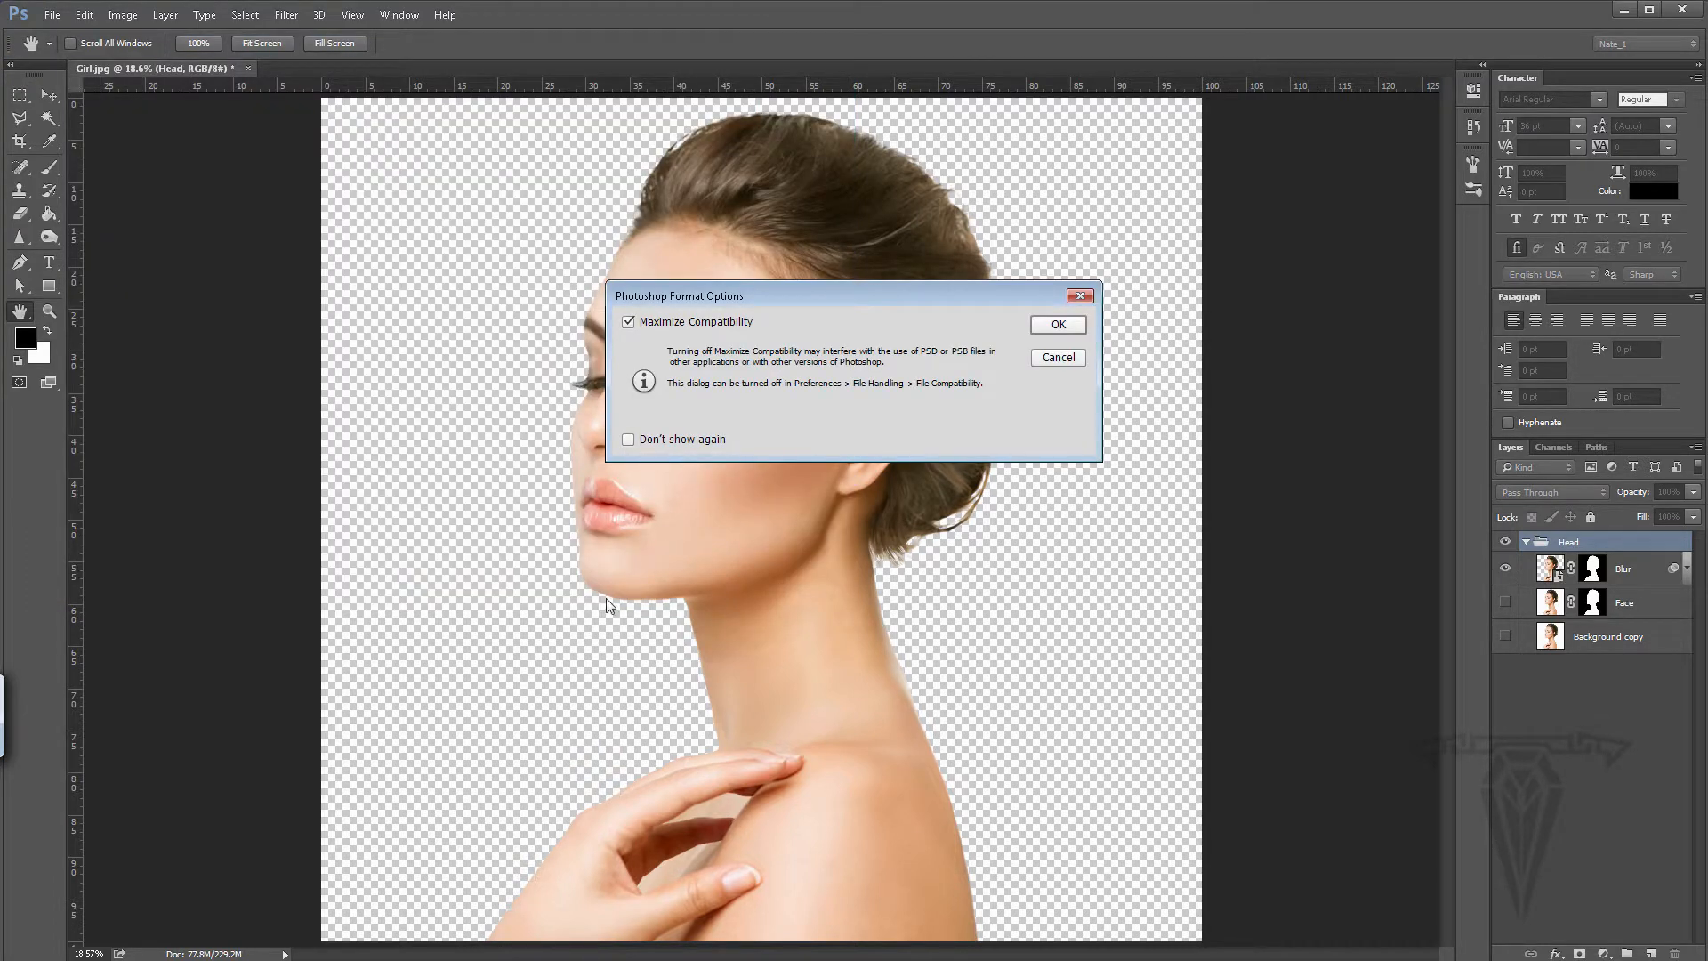
{"action": "key", "text": "alt+Tab"}
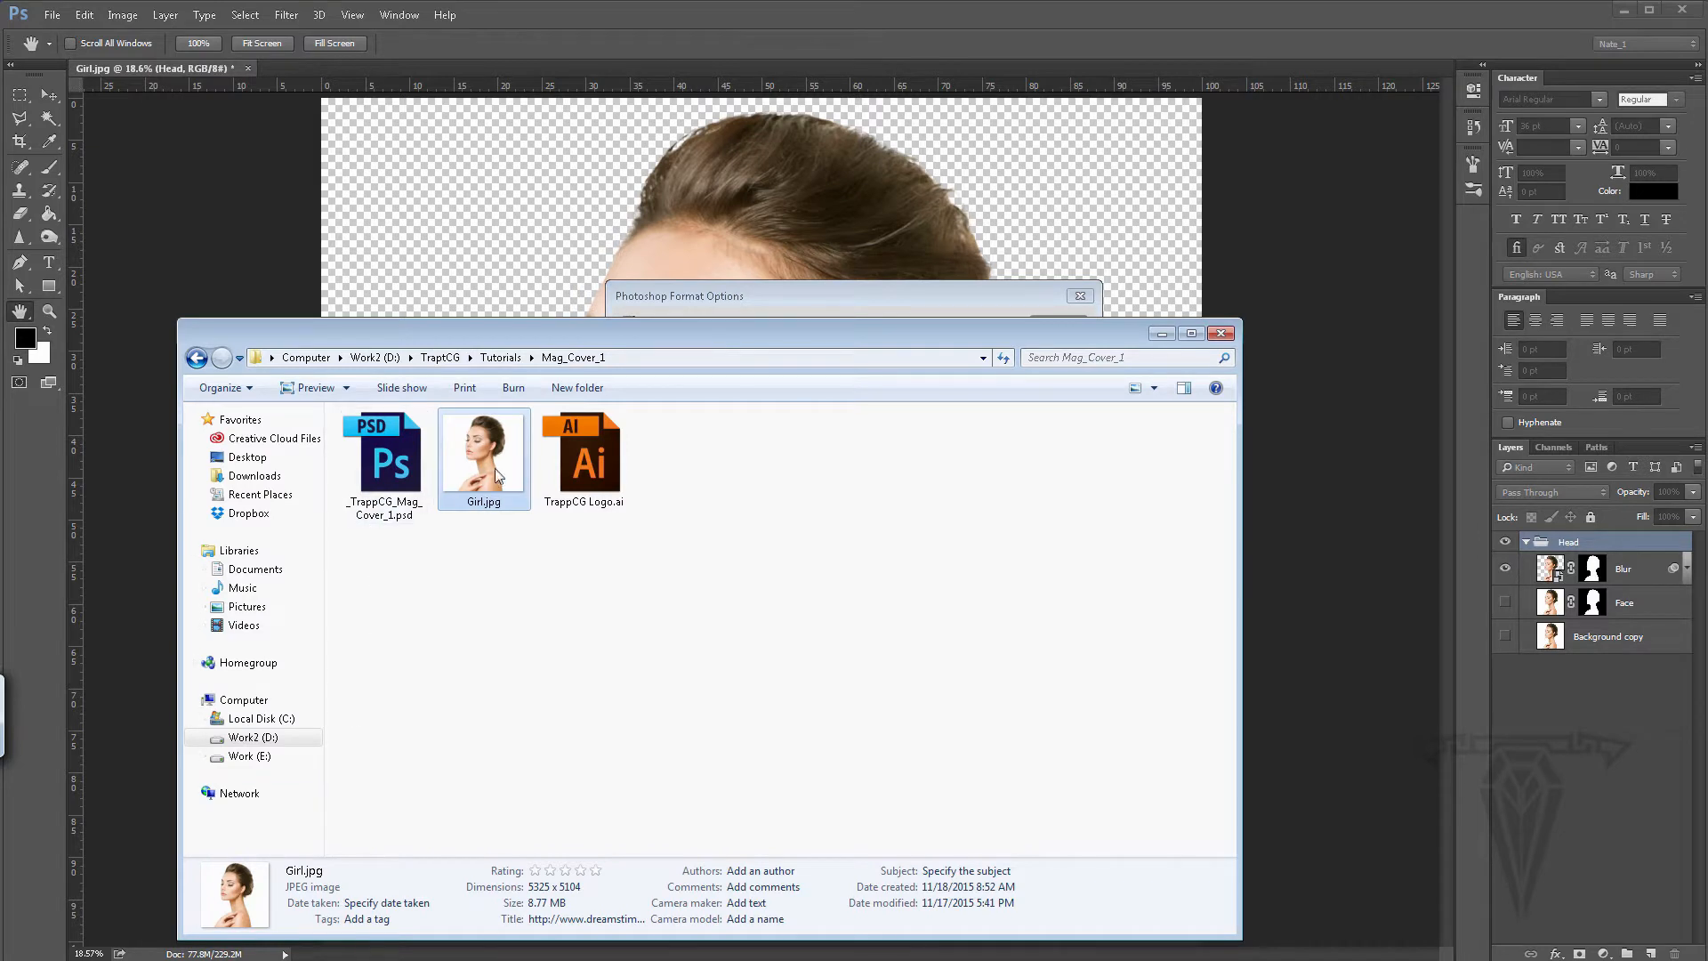
{"action": "left_click", "coordinate": [1162, 334]}
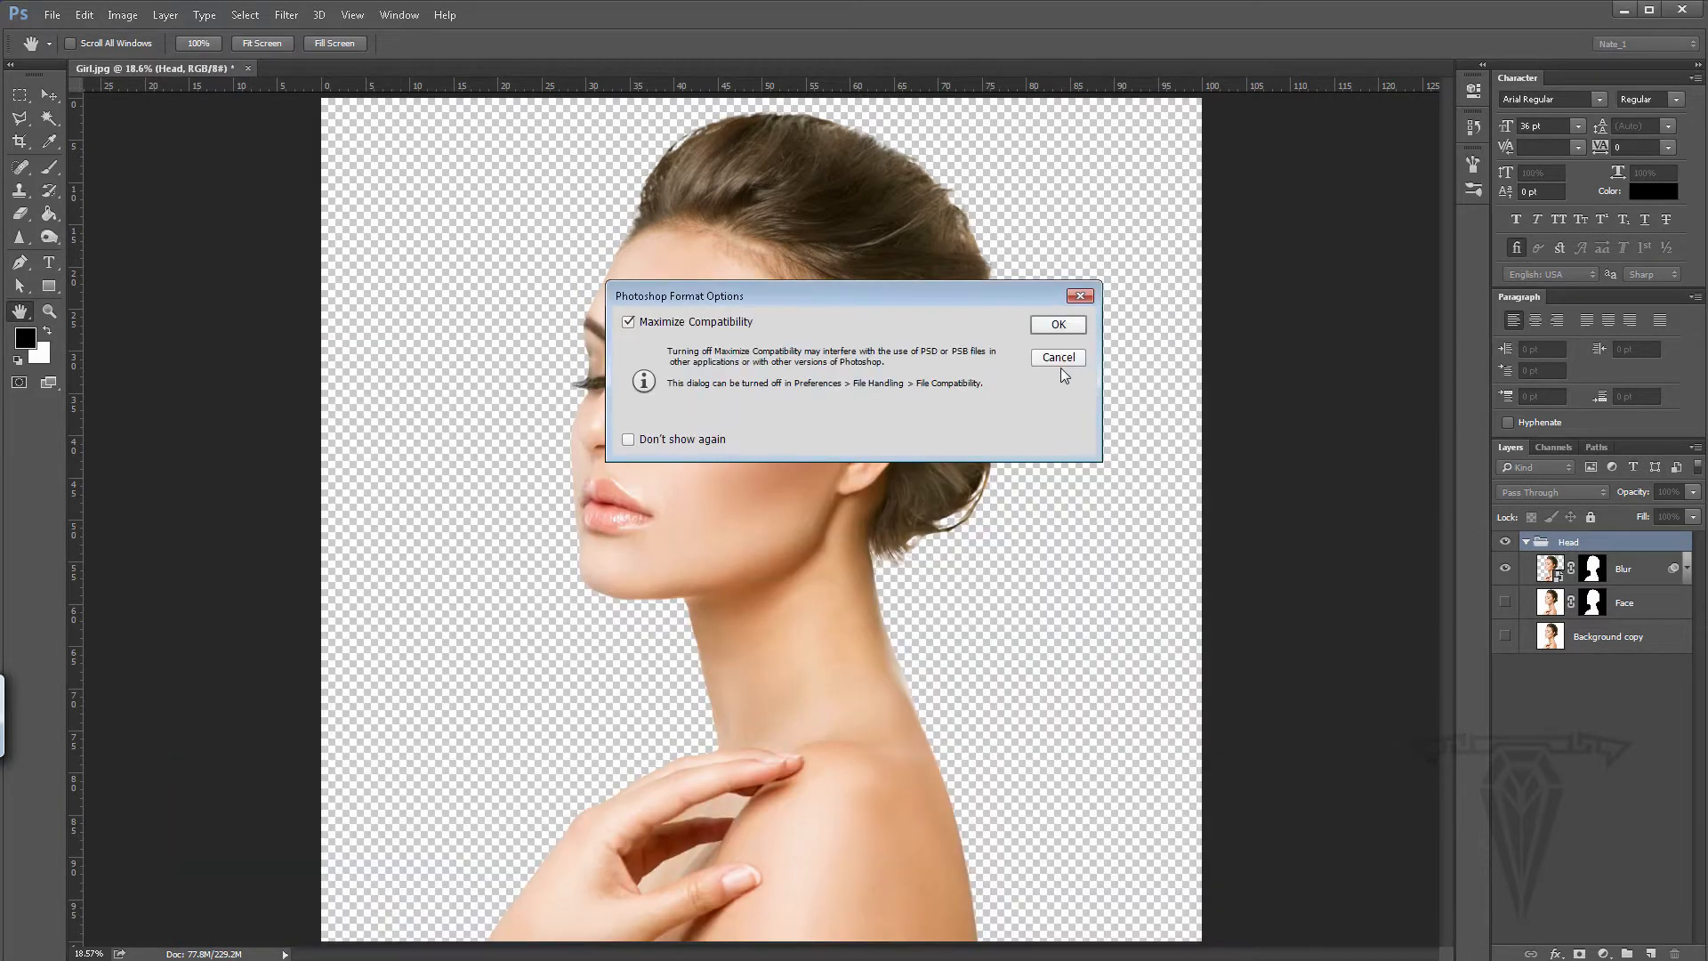
{"action": "left_click", "coordinate": [1058, 324]}
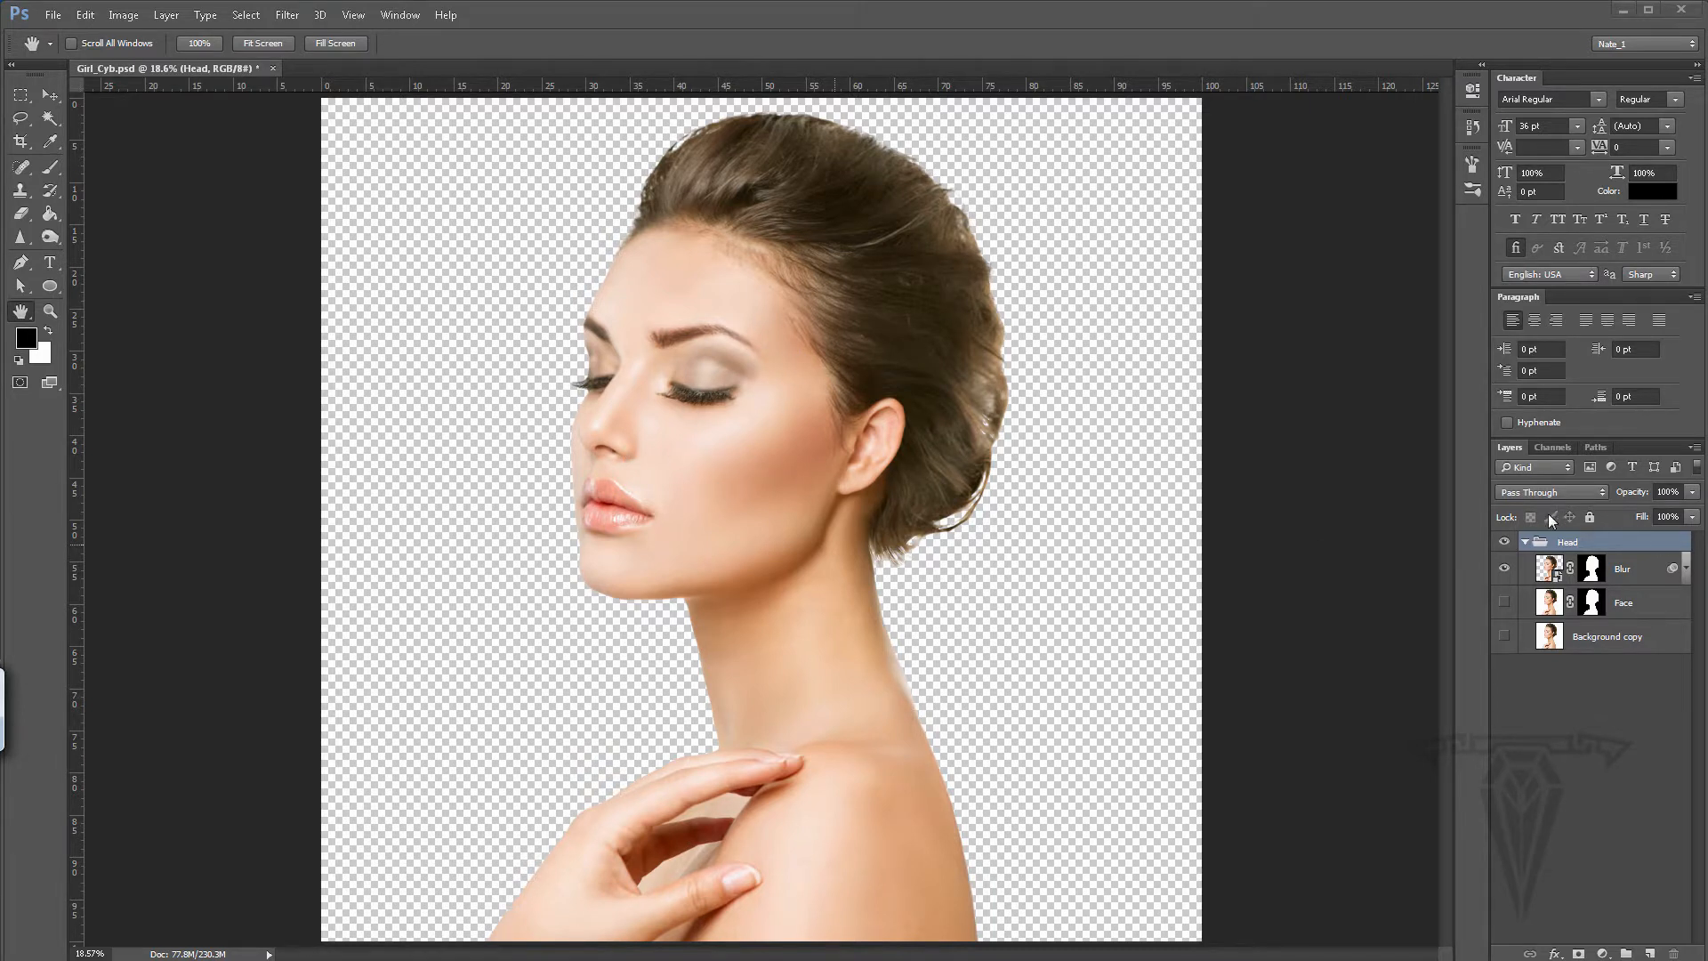
- Collapse the Head group and create a new group named Lines above it
{"action": "left_click", "coordinate": [1504, 602]}
{"action": "left_click", "coordinate": [1525, 543]}
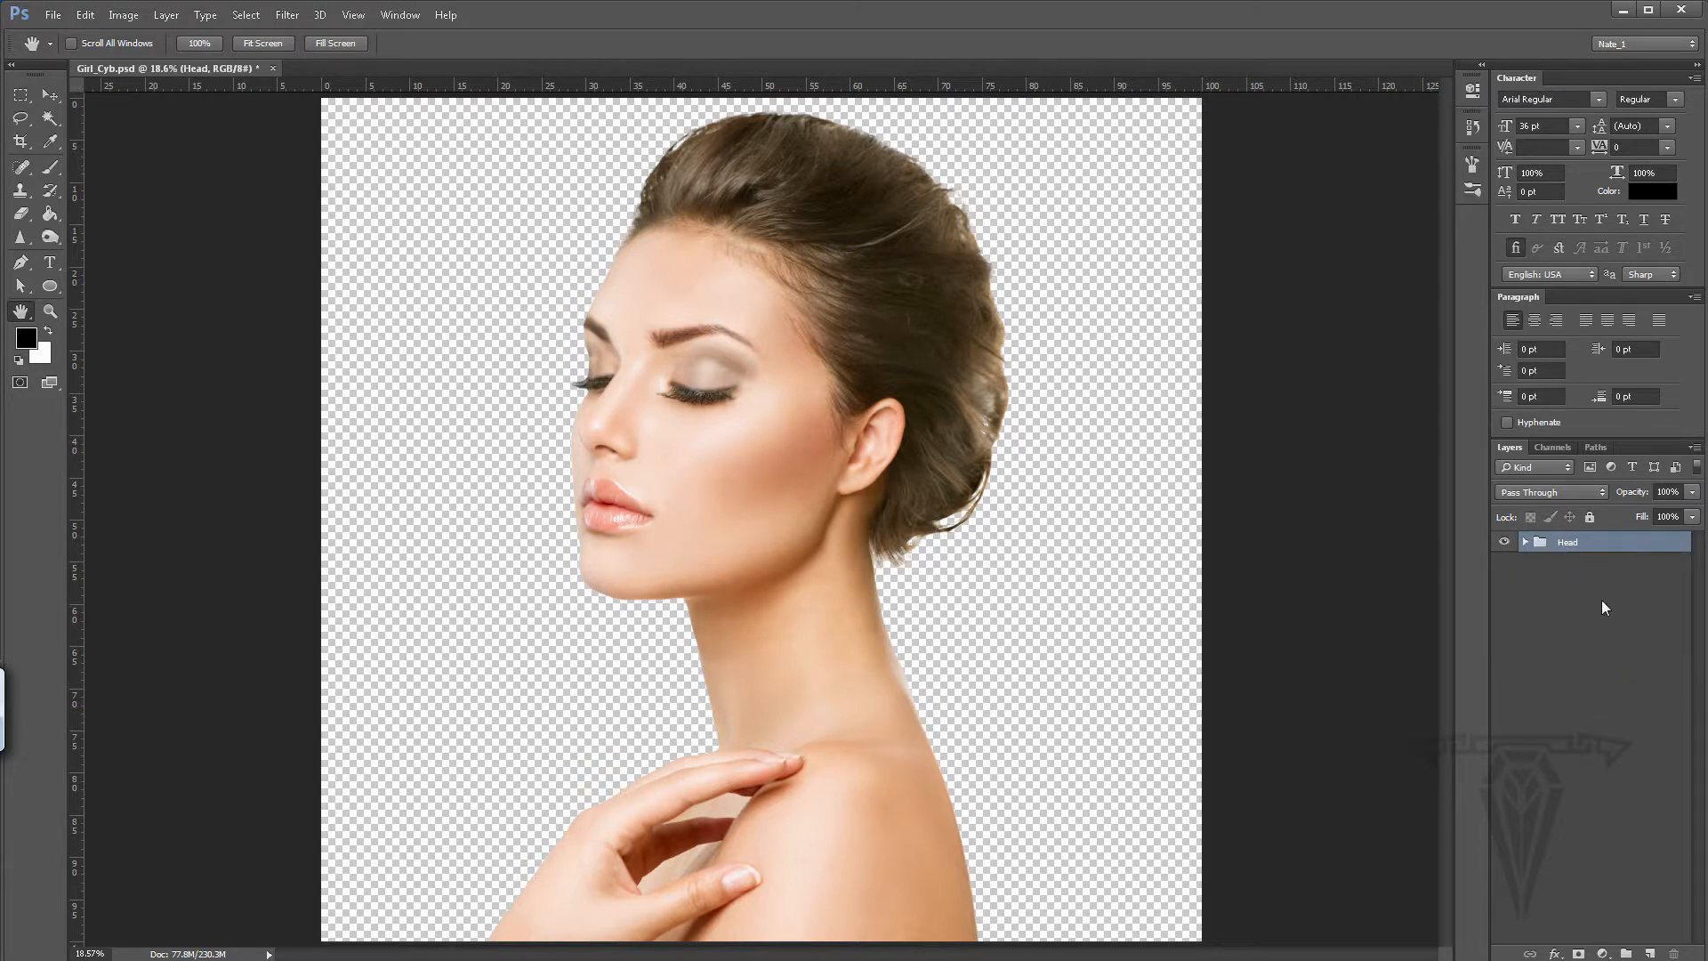
{"action": "left_click", "coordinate": [1627, 953]}
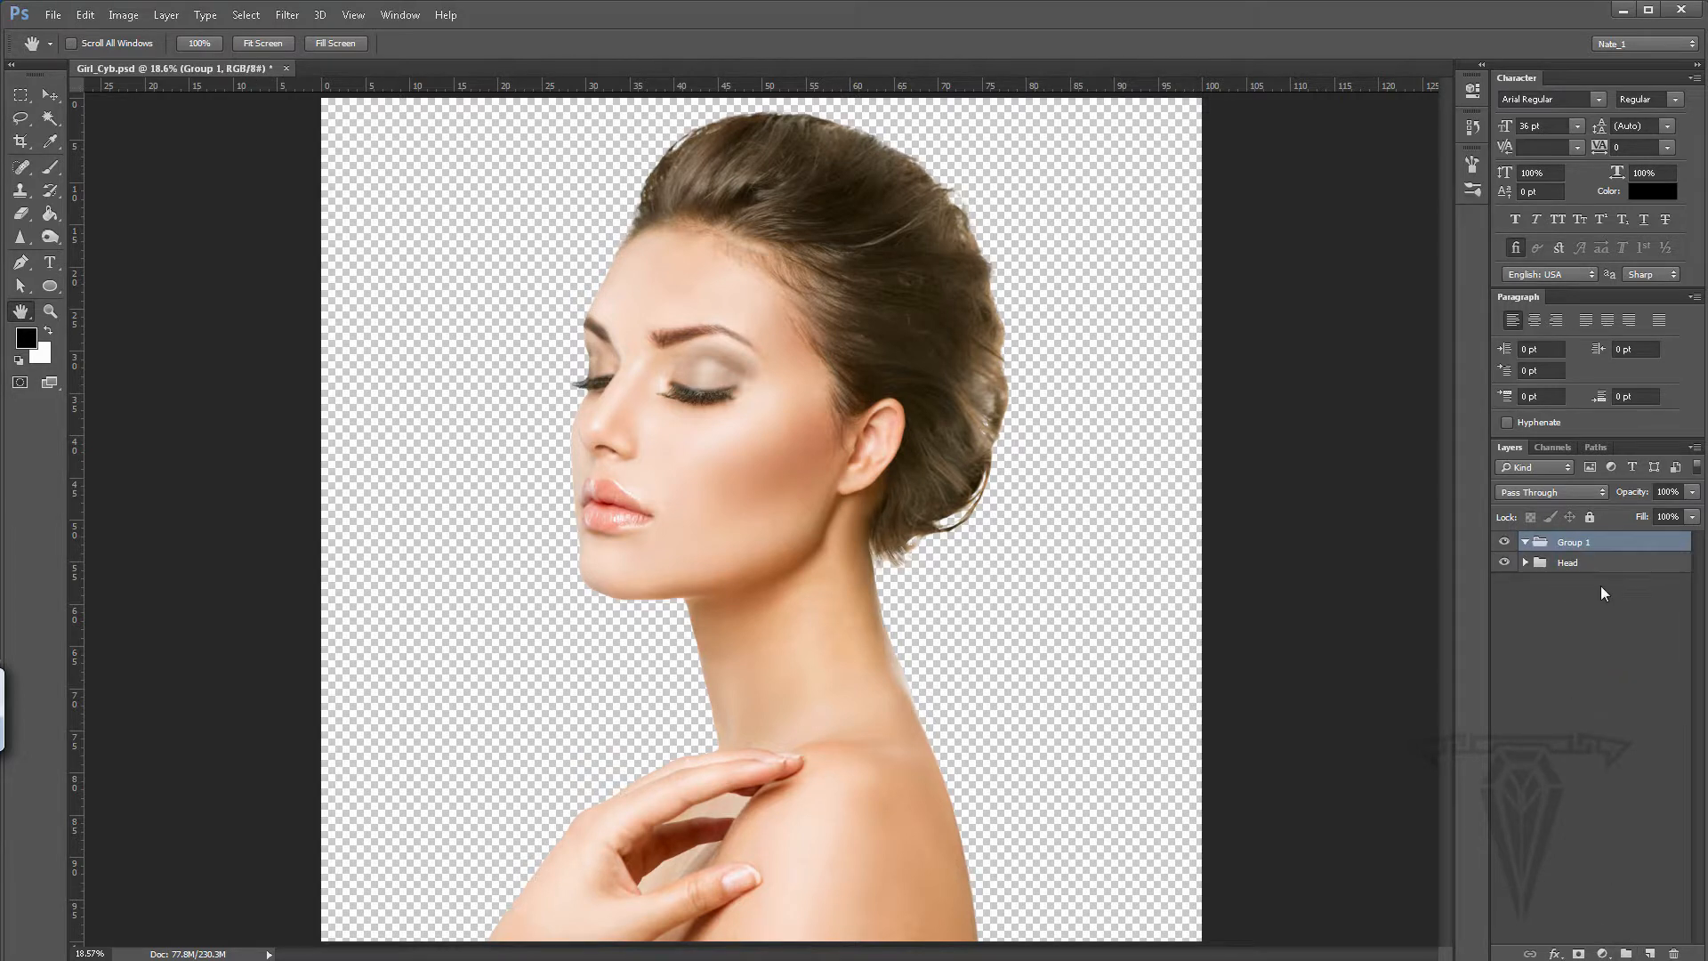
{"action": "double_click", "coordinate": [1569, 543]}
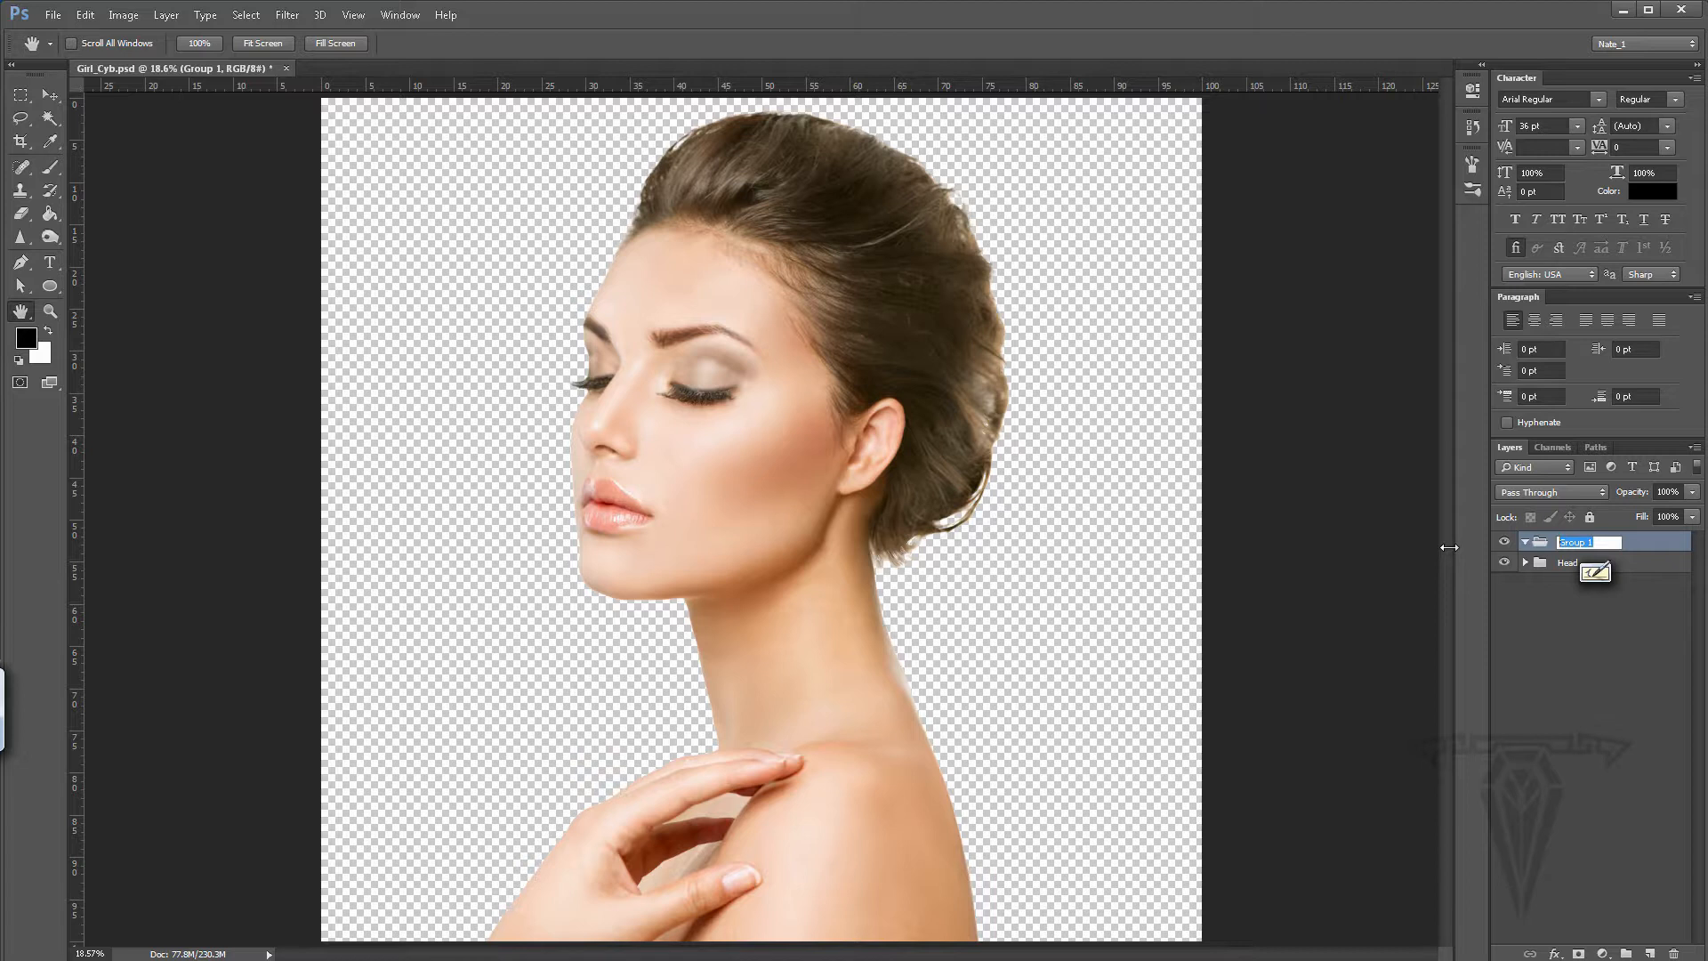
{"action": "type", "text": "Lines"}
{"action": "key", "text": "Return"}
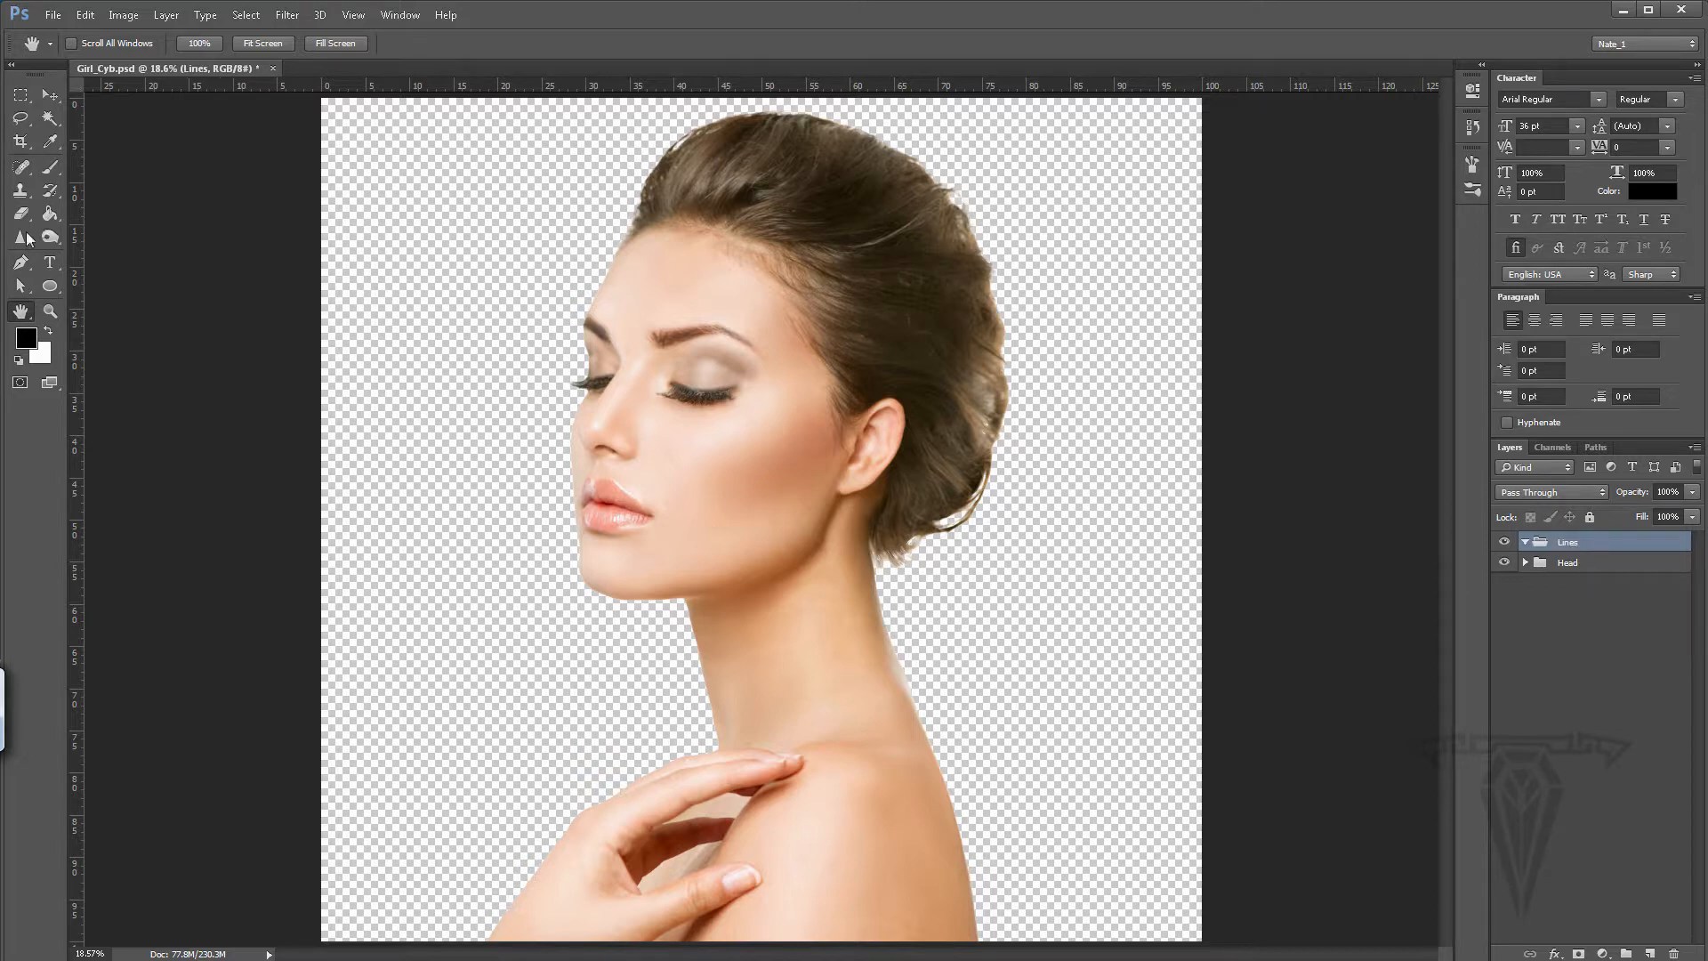
- Set up the Pen tool in Shape mode with no fill and a 3 pt black stroke, with the face at 50% zoom
{"action": "left_click", "coordinate": [51, 309]}
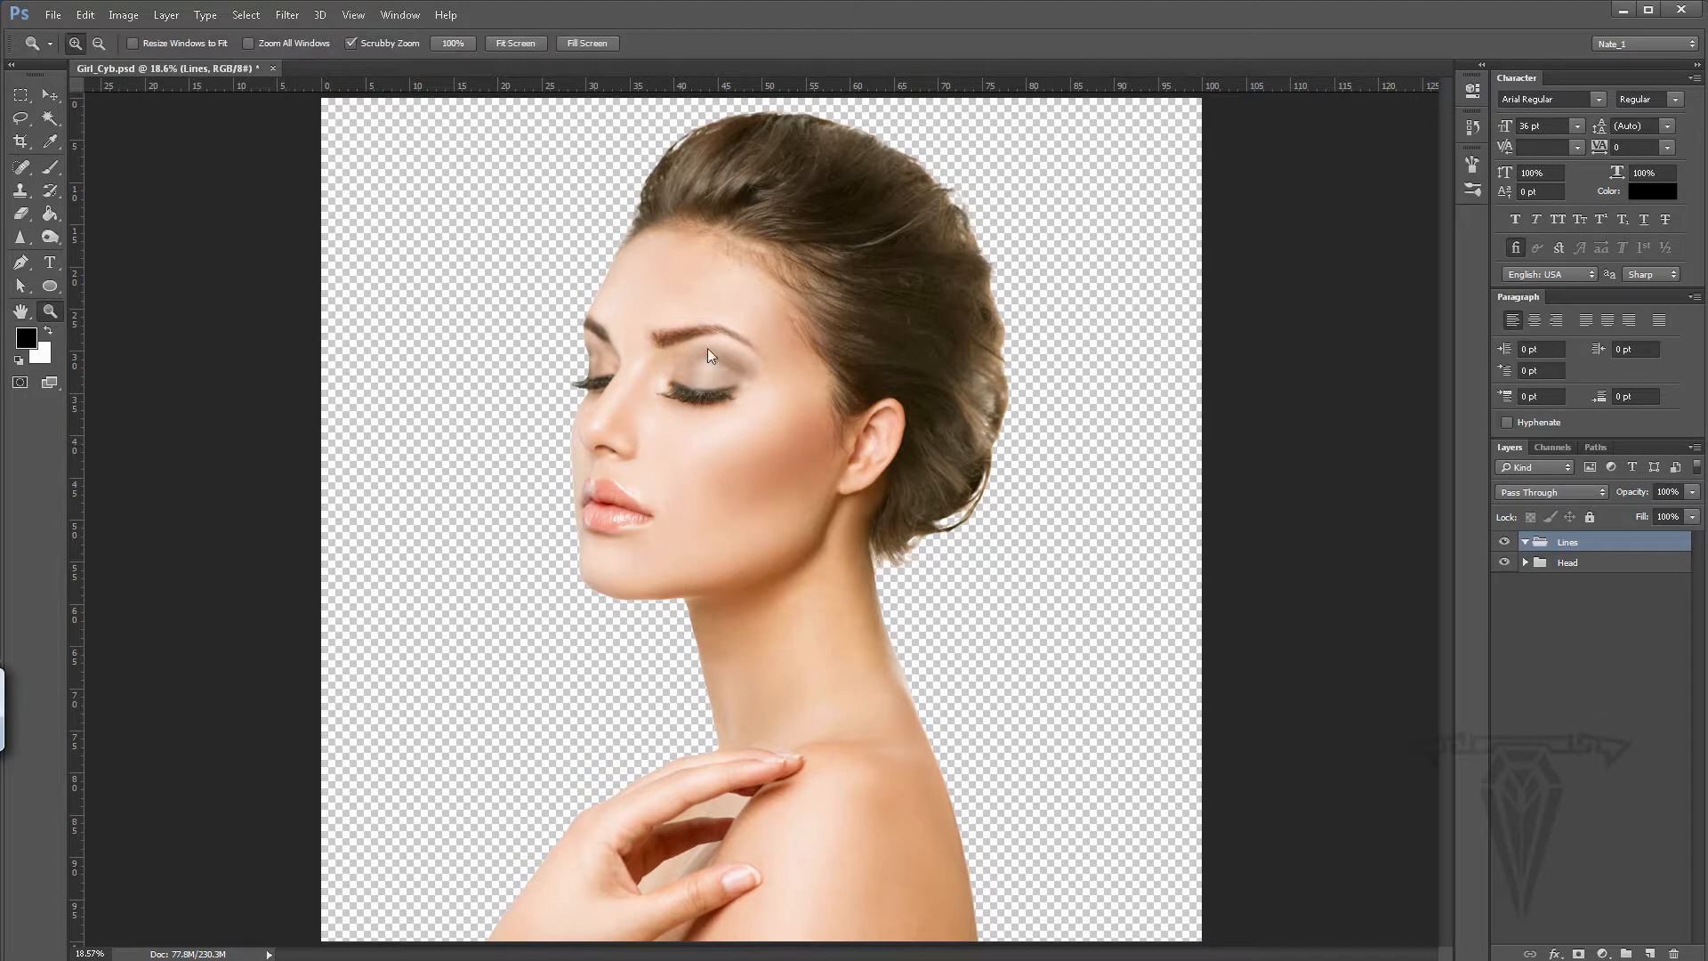
{"action": "left_click", "coordinate": [719, 394]}
{"action": "left_click", "coordinate": [714, 383]}
{"action": "left_click", "coordinate": [708, 367]}
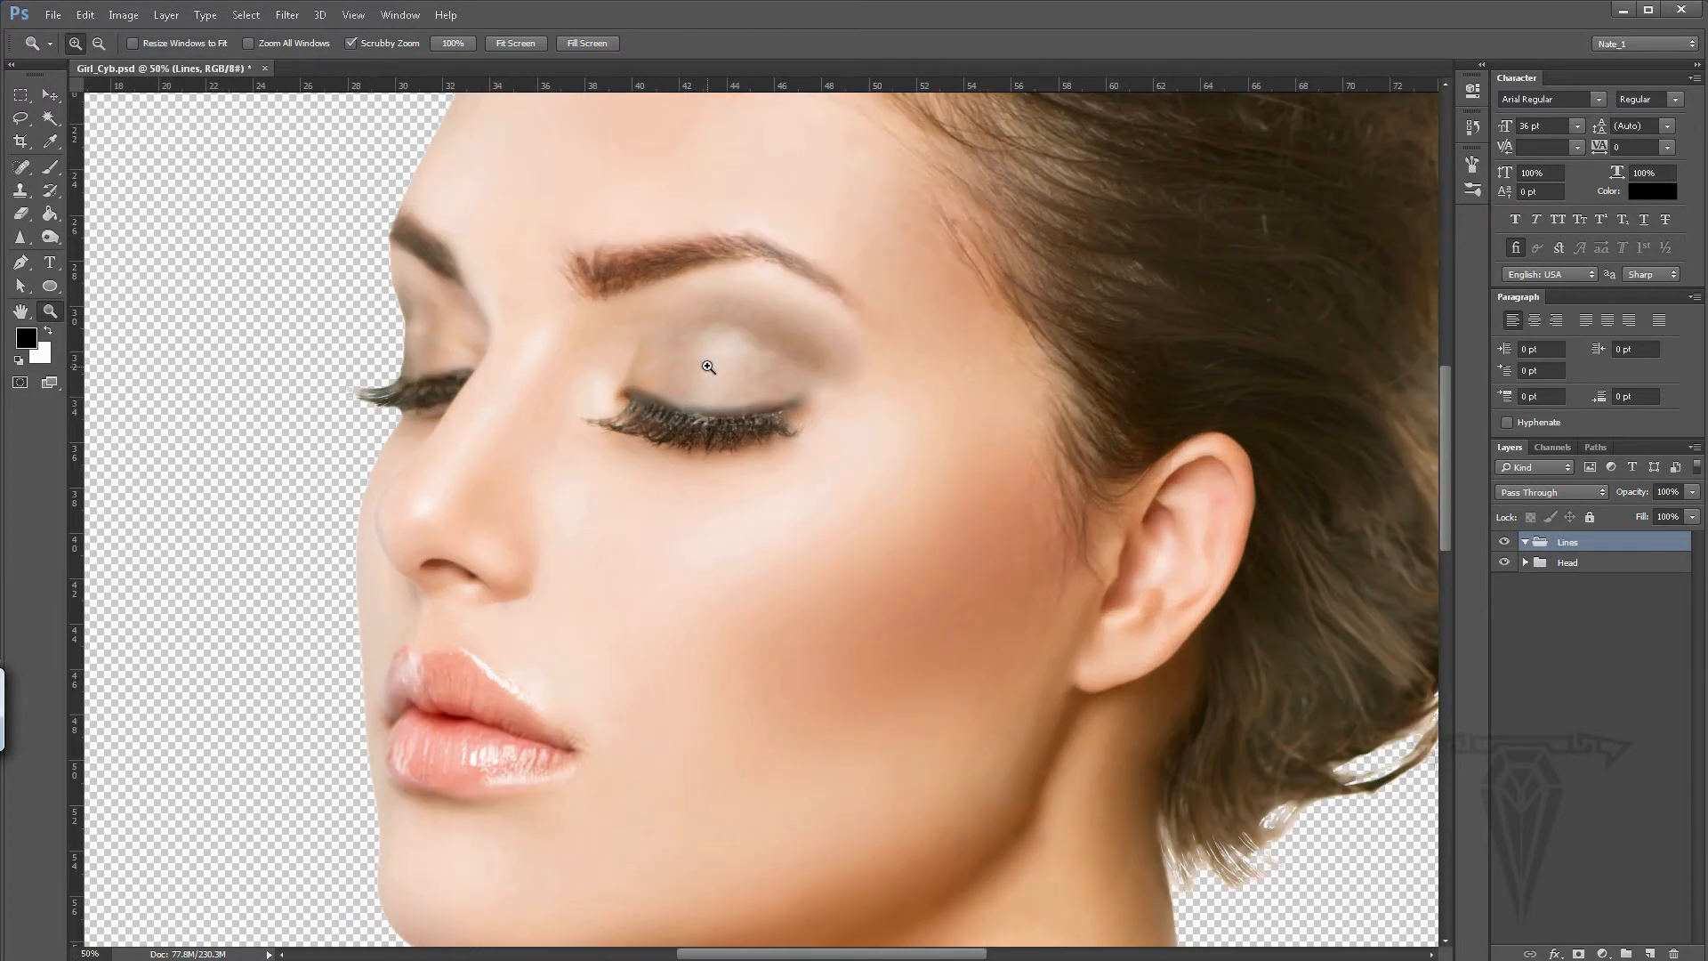
{"action": "left_click", "coordinate": [716, 368]}
{"action": "left_click_drag", "start_coordinate": [895, 404], "coordinate": [751, 461]}
{"action": "left_click", "coordinate": [854, 461], "text": "alt"}
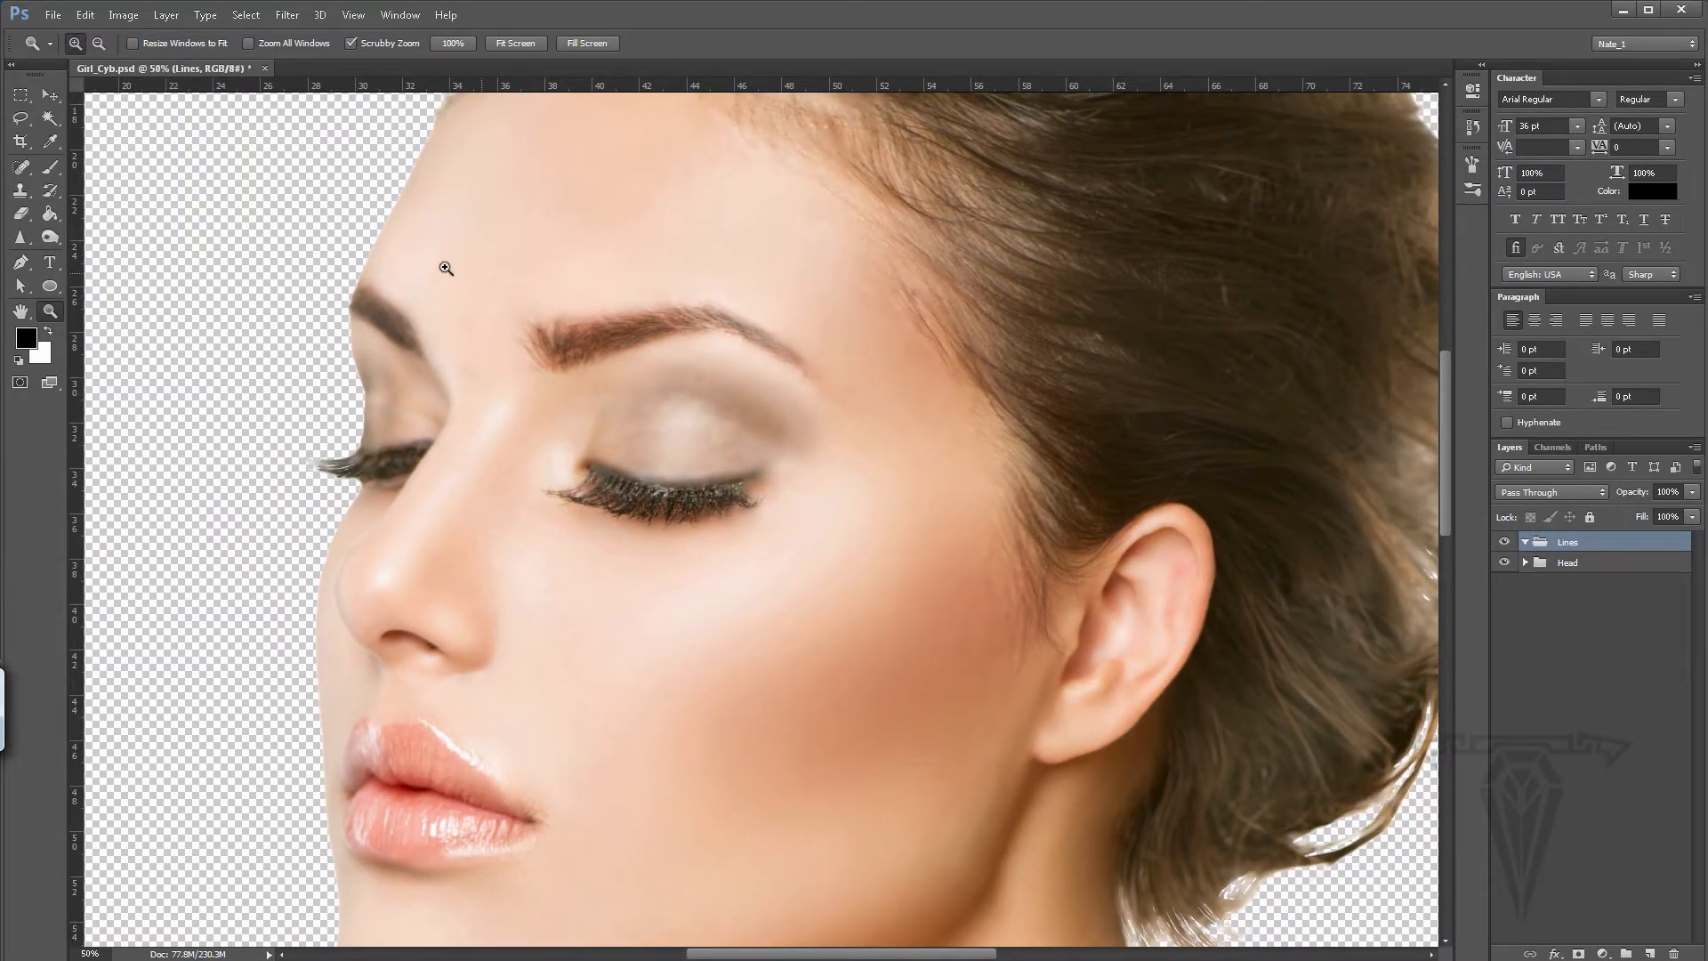
{"action": "left_click", "coordinate": [22, 263]}
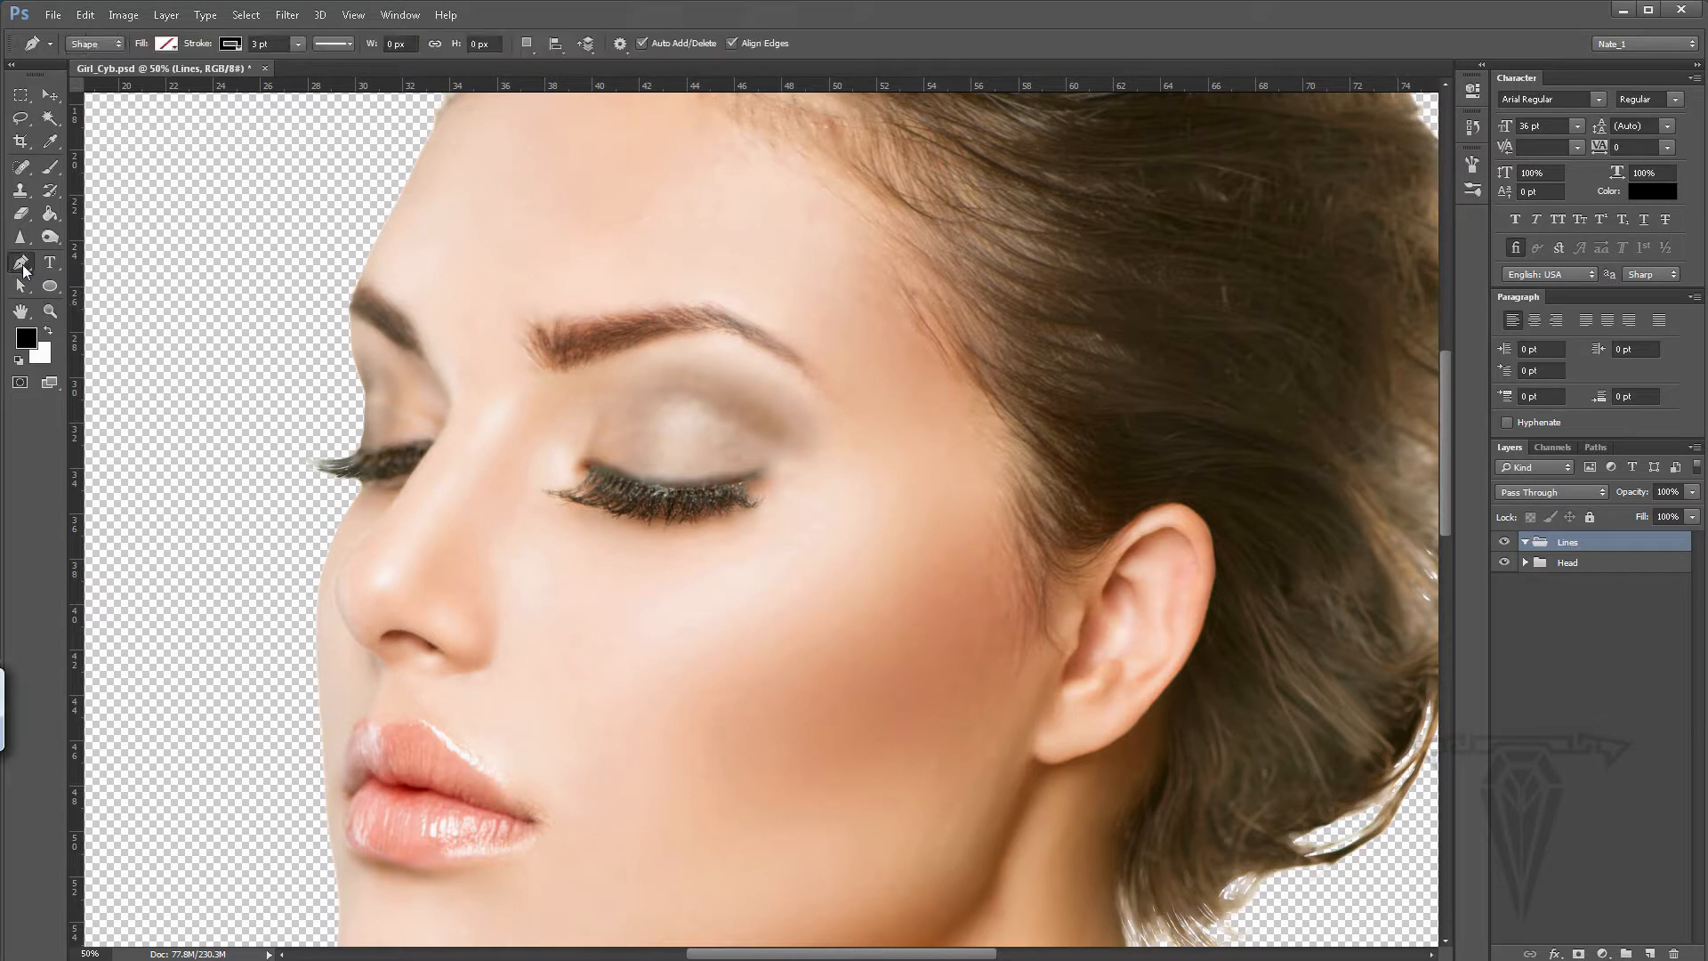
{"action": "left_click", "coordinate": [94, 46]}
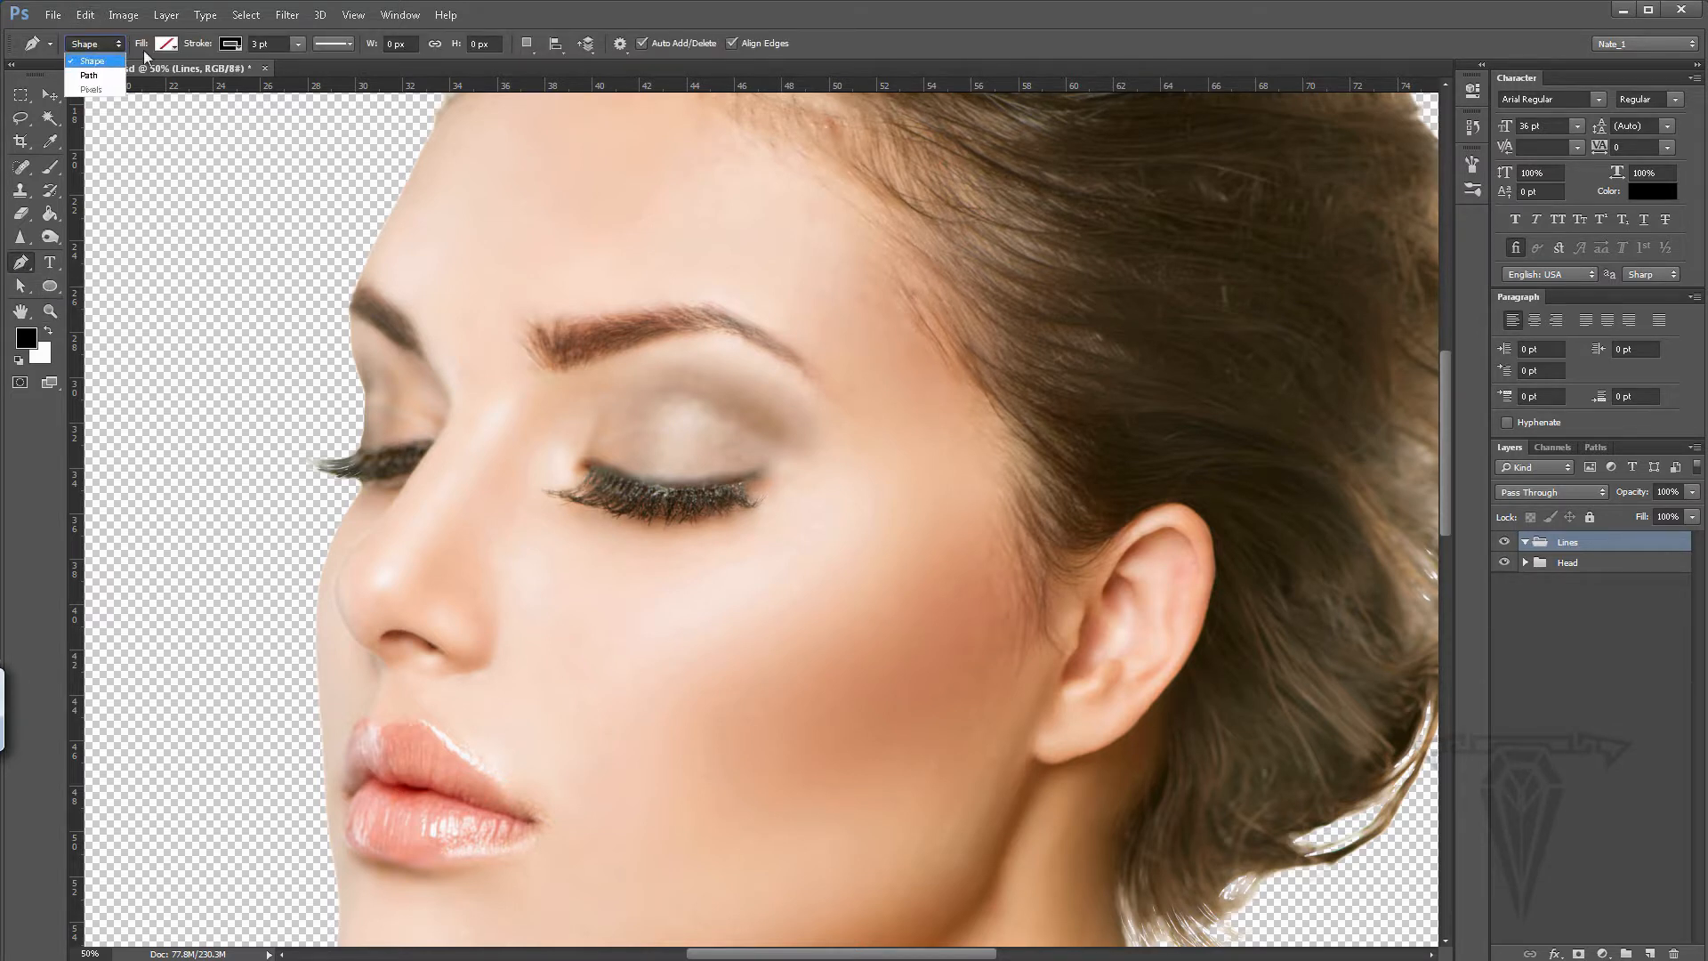
{"action": "left_click", "coordinate": [166, 44]}
{"action": "left_click", "coordinate": [166, 46]}
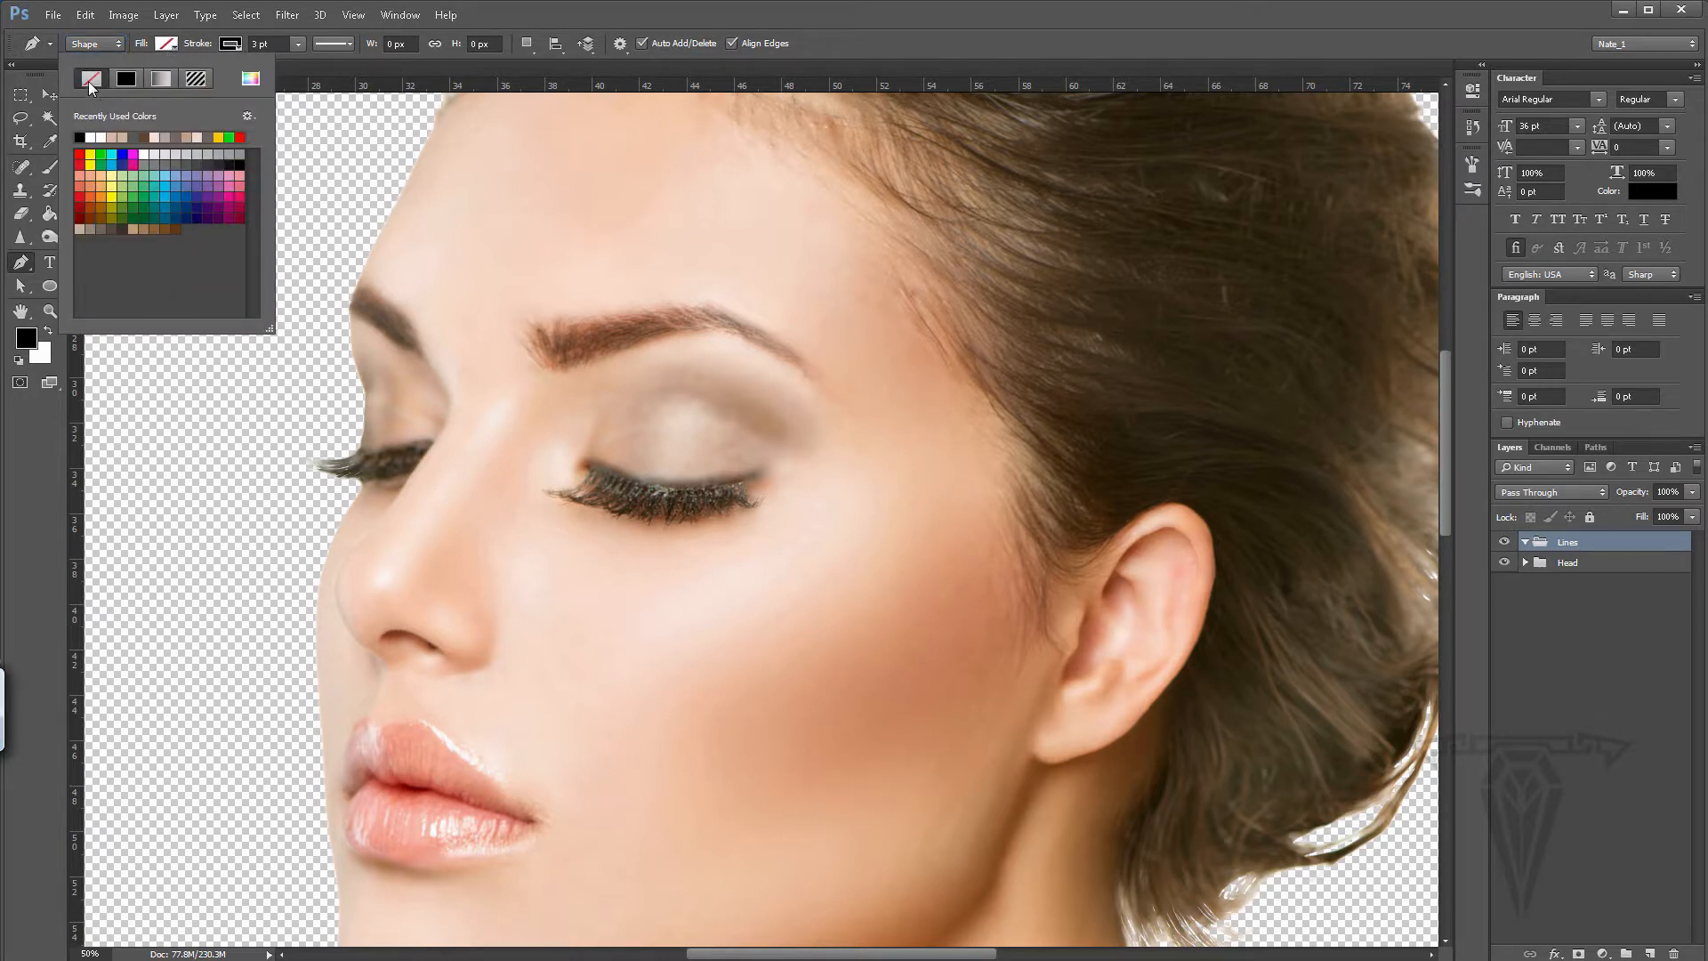
{"action": "left_click", "coordinate": [230, 45]}
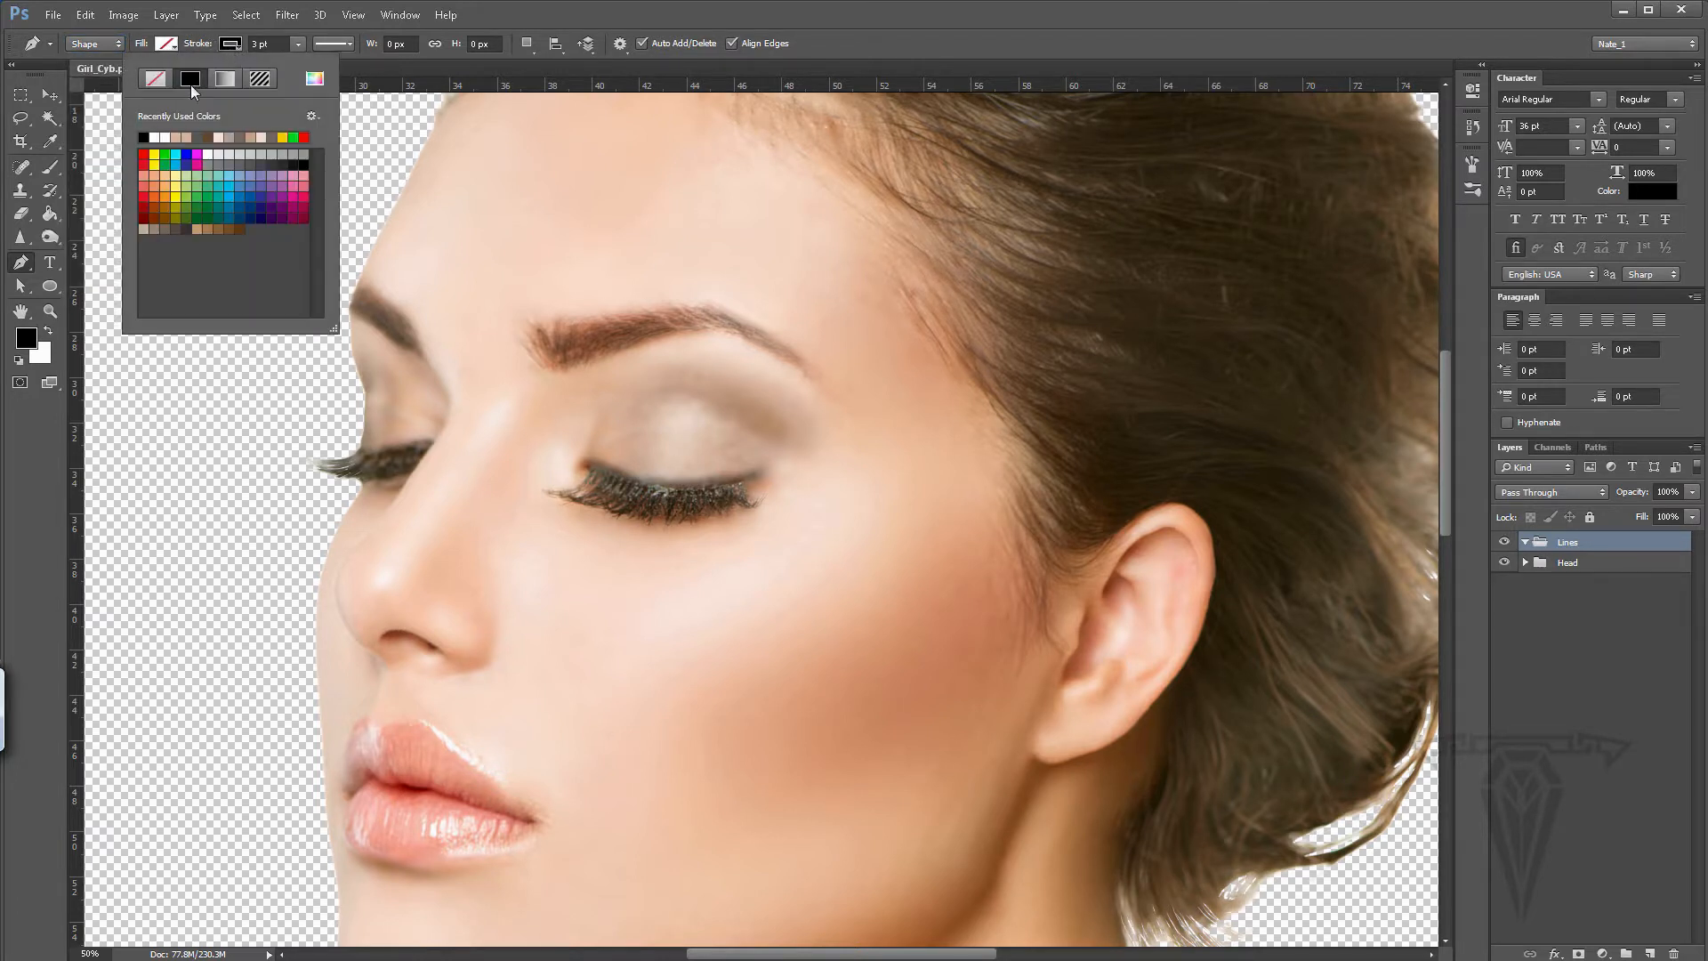
{"action": "left_click", "coordinate": [281, 43]}
{"action": "left_click", "coordinate": [261, 43]}
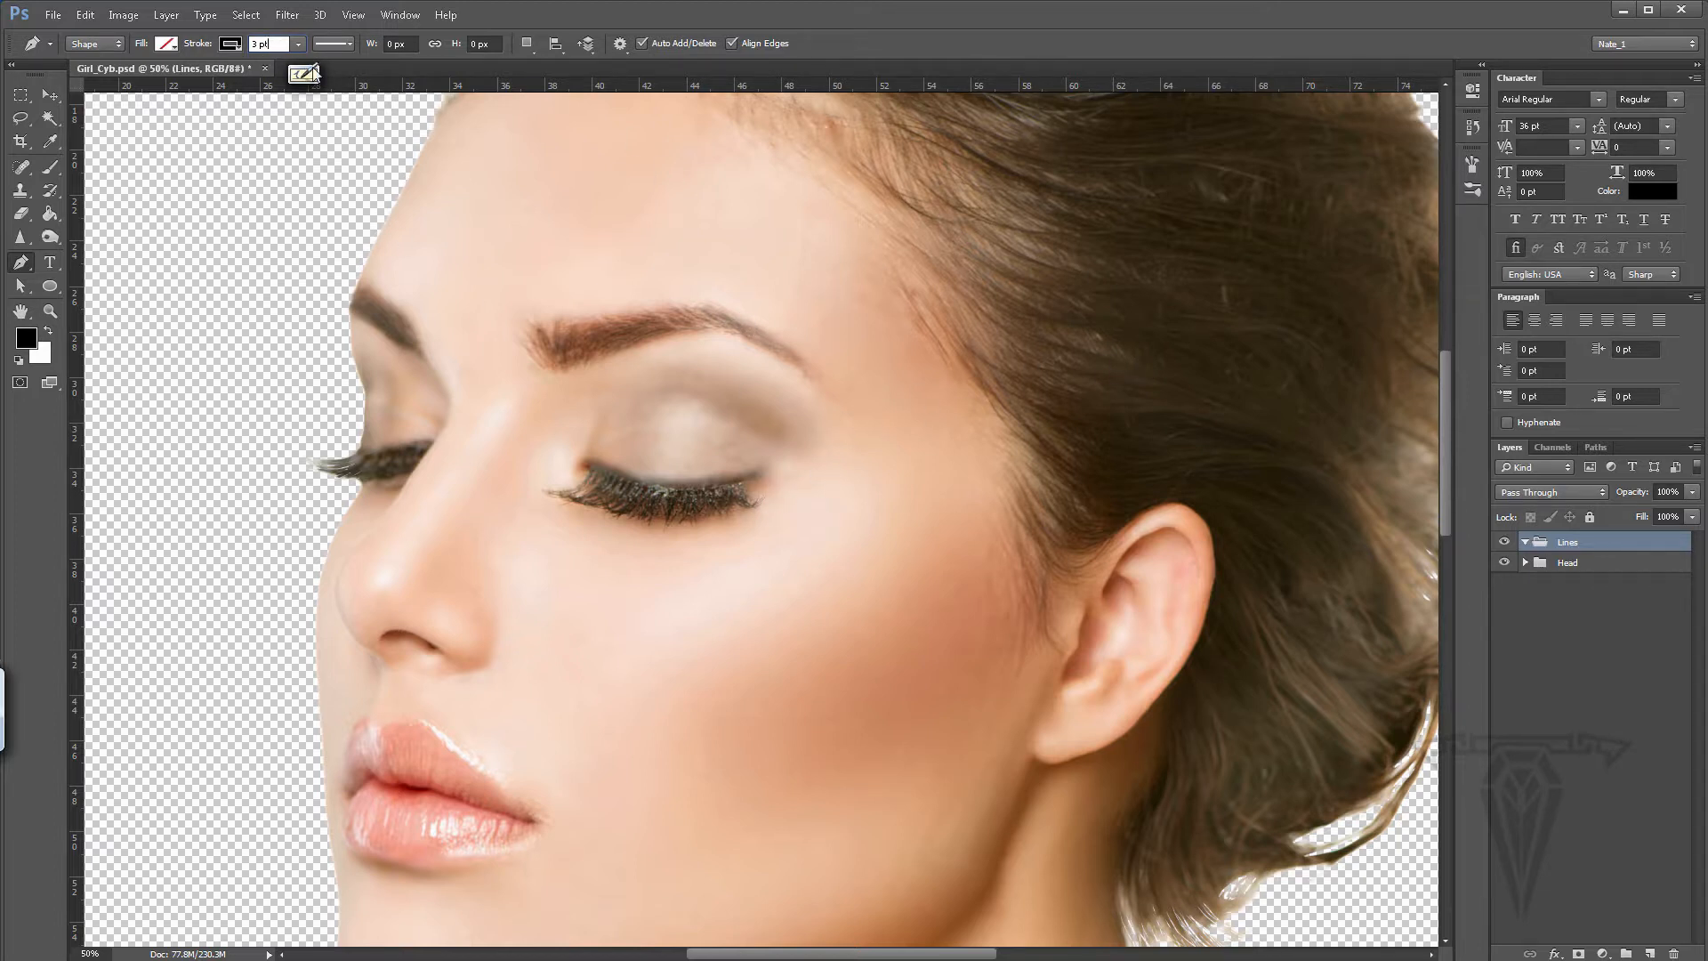
- Review the pen stroke's line type, alignment, caps and corners options
{"action": "left_click", "coordinate": [329, 41]}
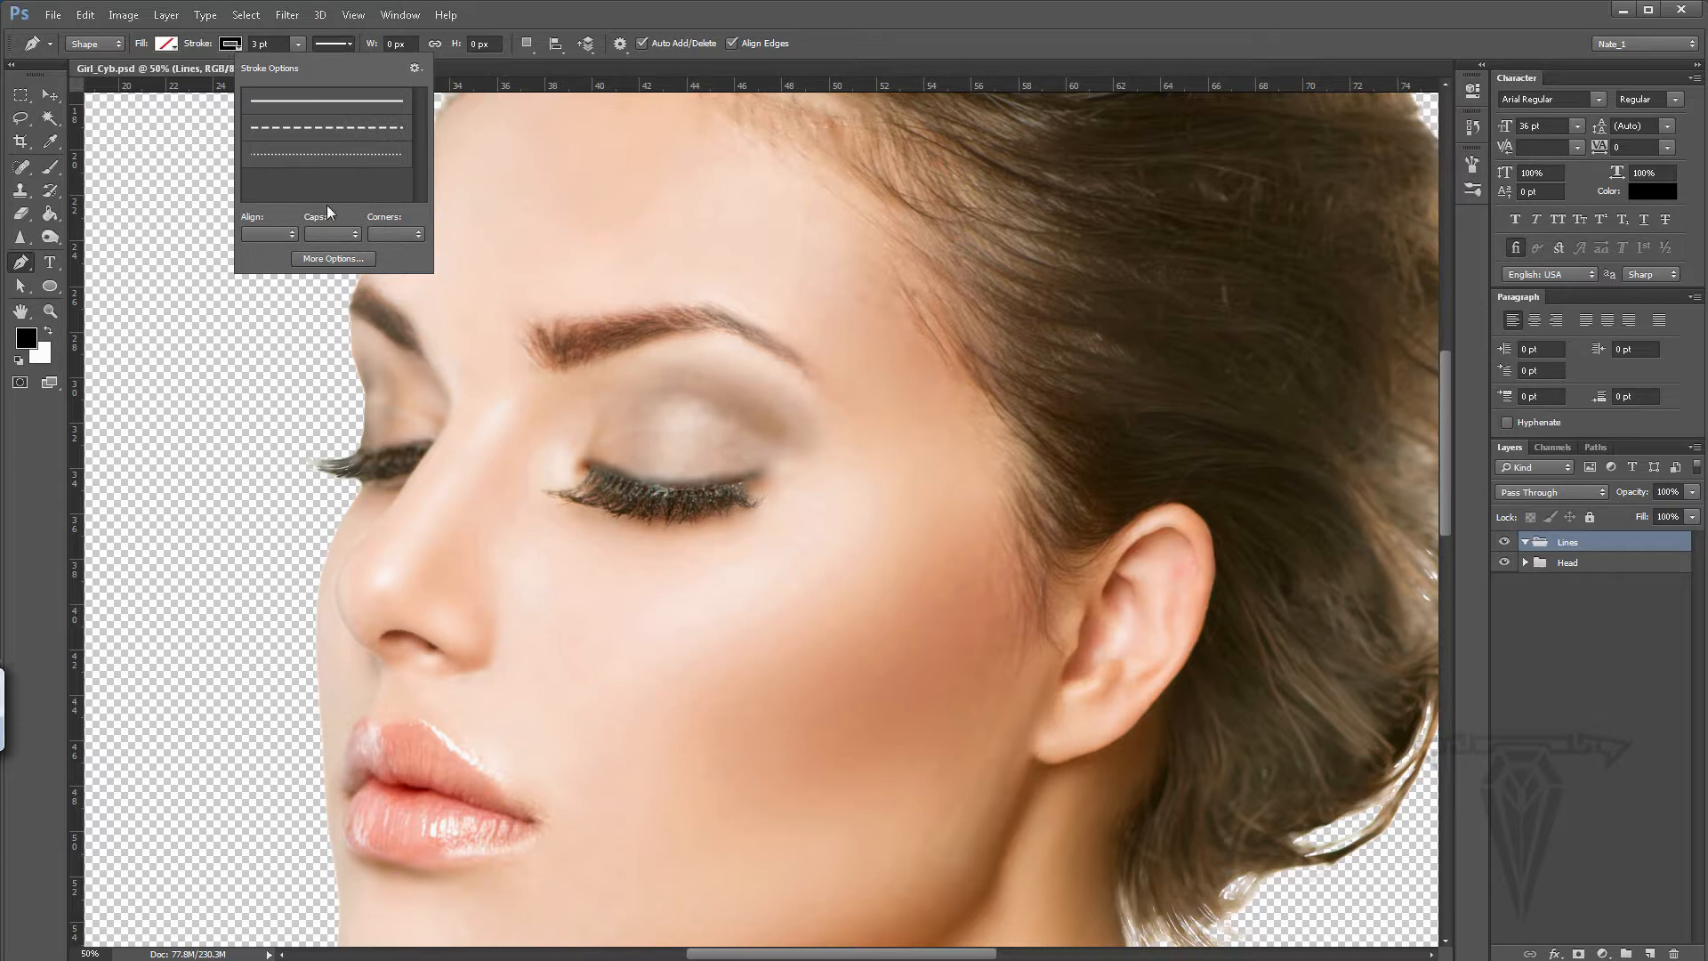
{"action": "left_click", "coordinate": [269, 231]}
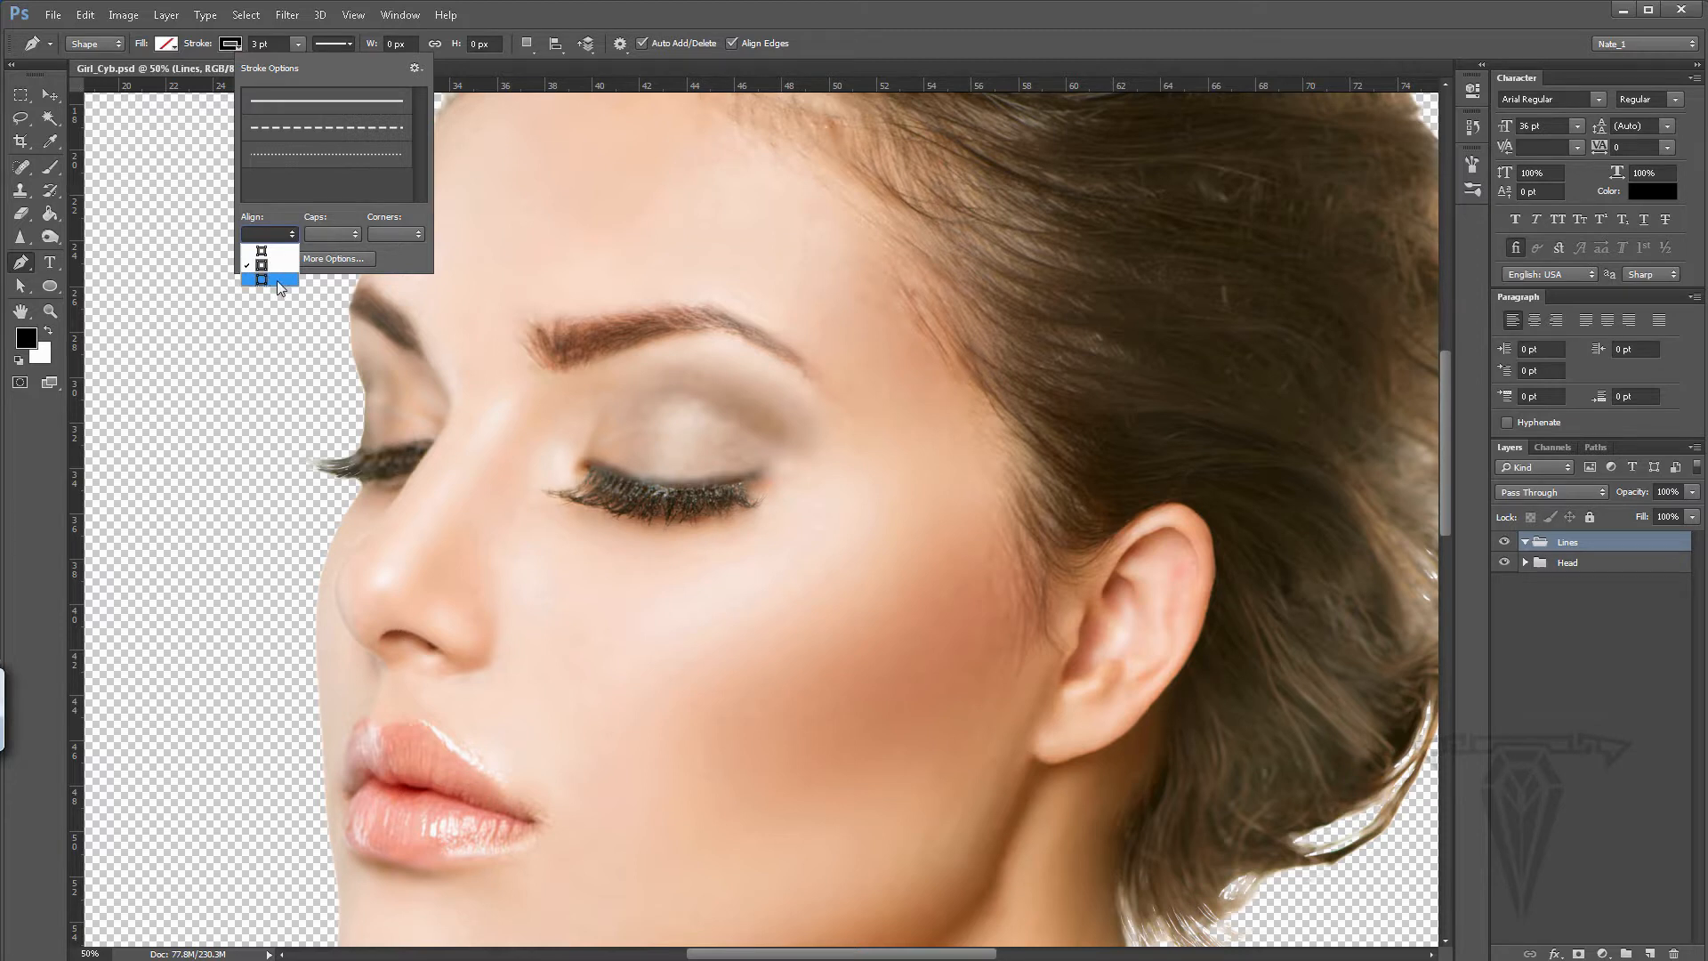
{"action": "left_click", "coordinate": [342, 232]}
{"action": "left_click", "coordinate": [338, 233]}
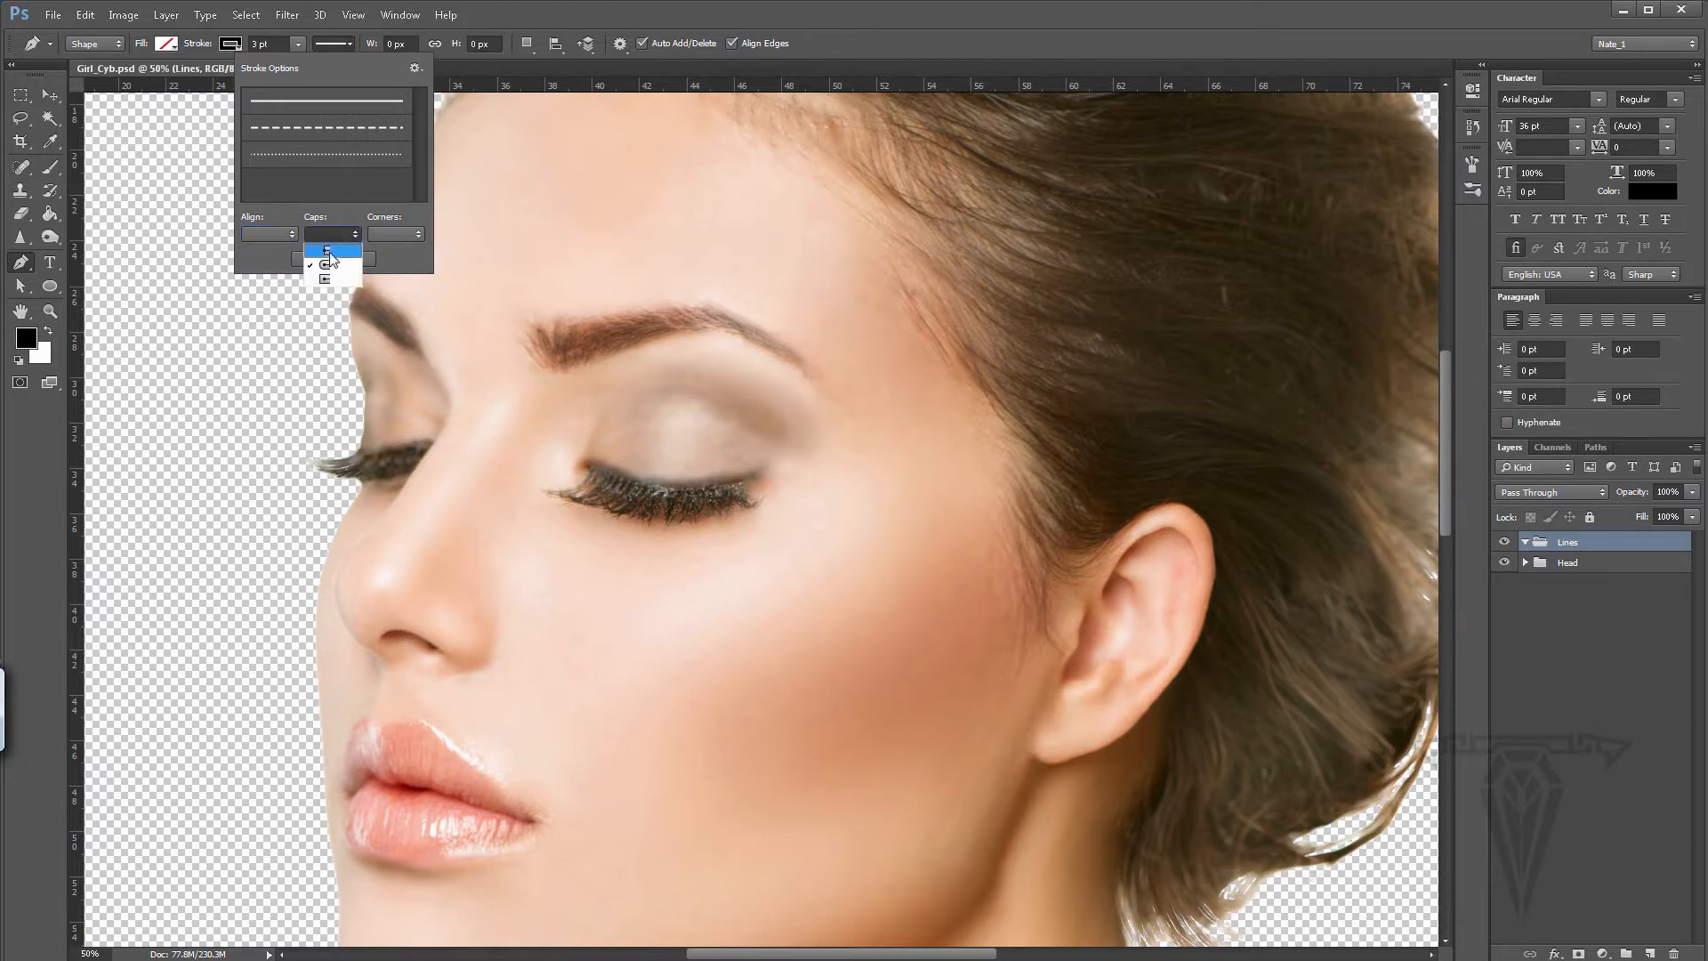
{"action": "left_click", "coordinate": [394, 233]}
{"action": "left_click", "coordinate": [395, 234]}
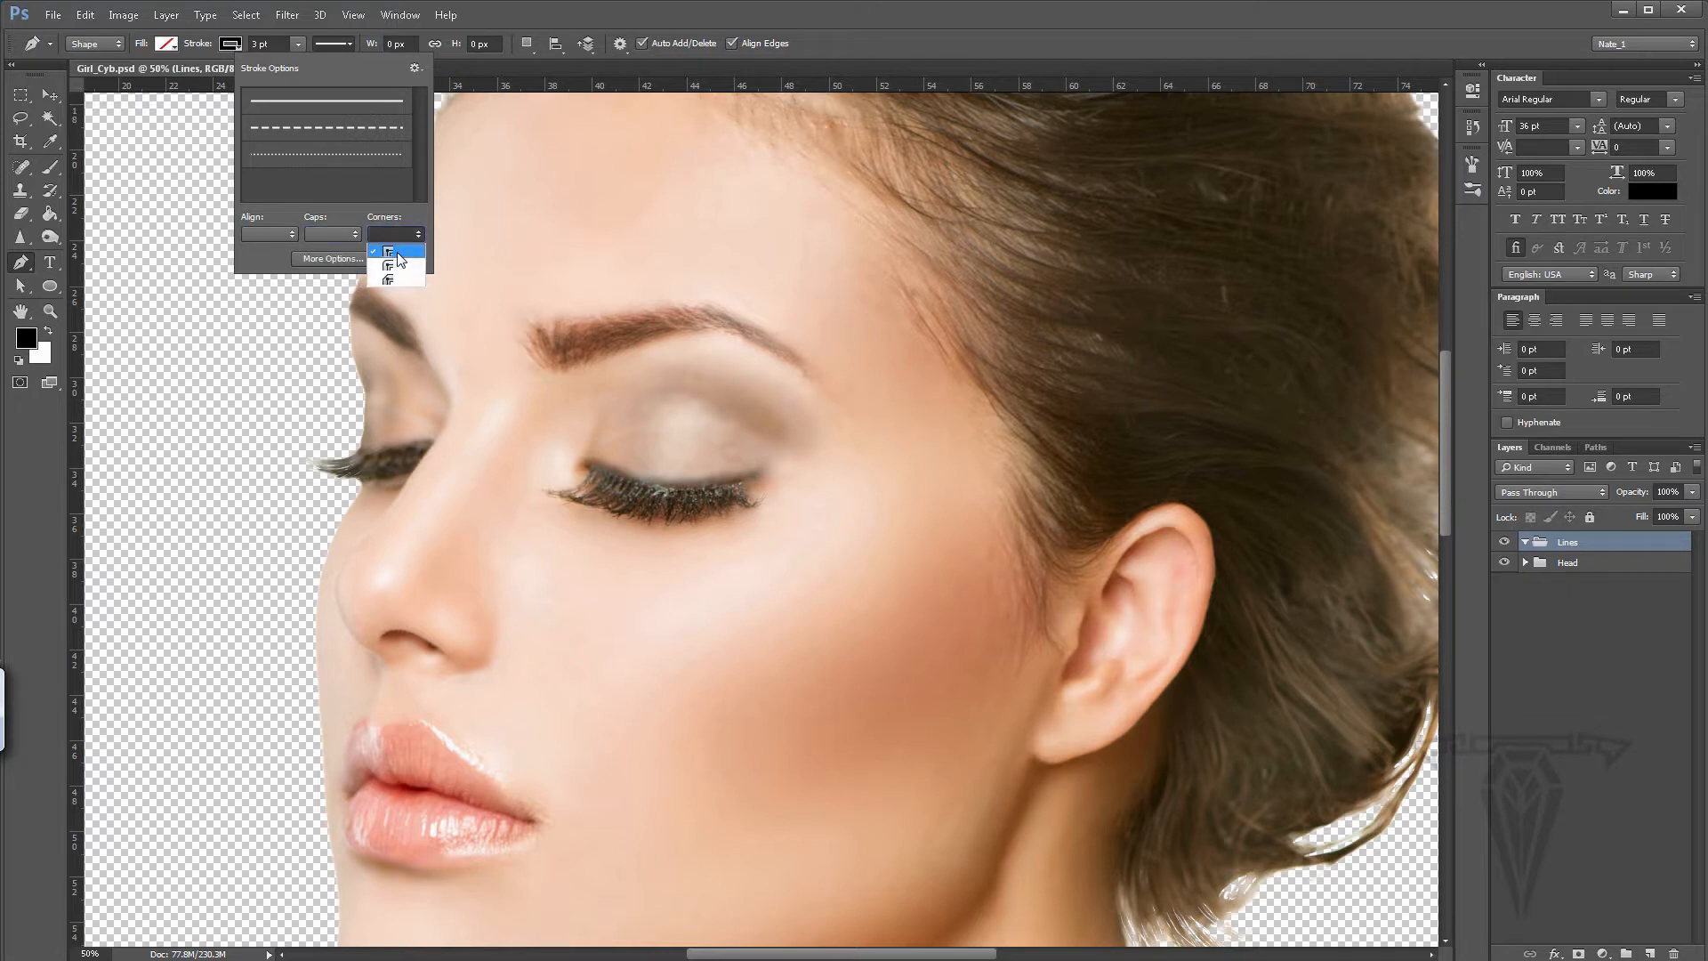
{"action": "left_click", "coordinate": [838, 44]}
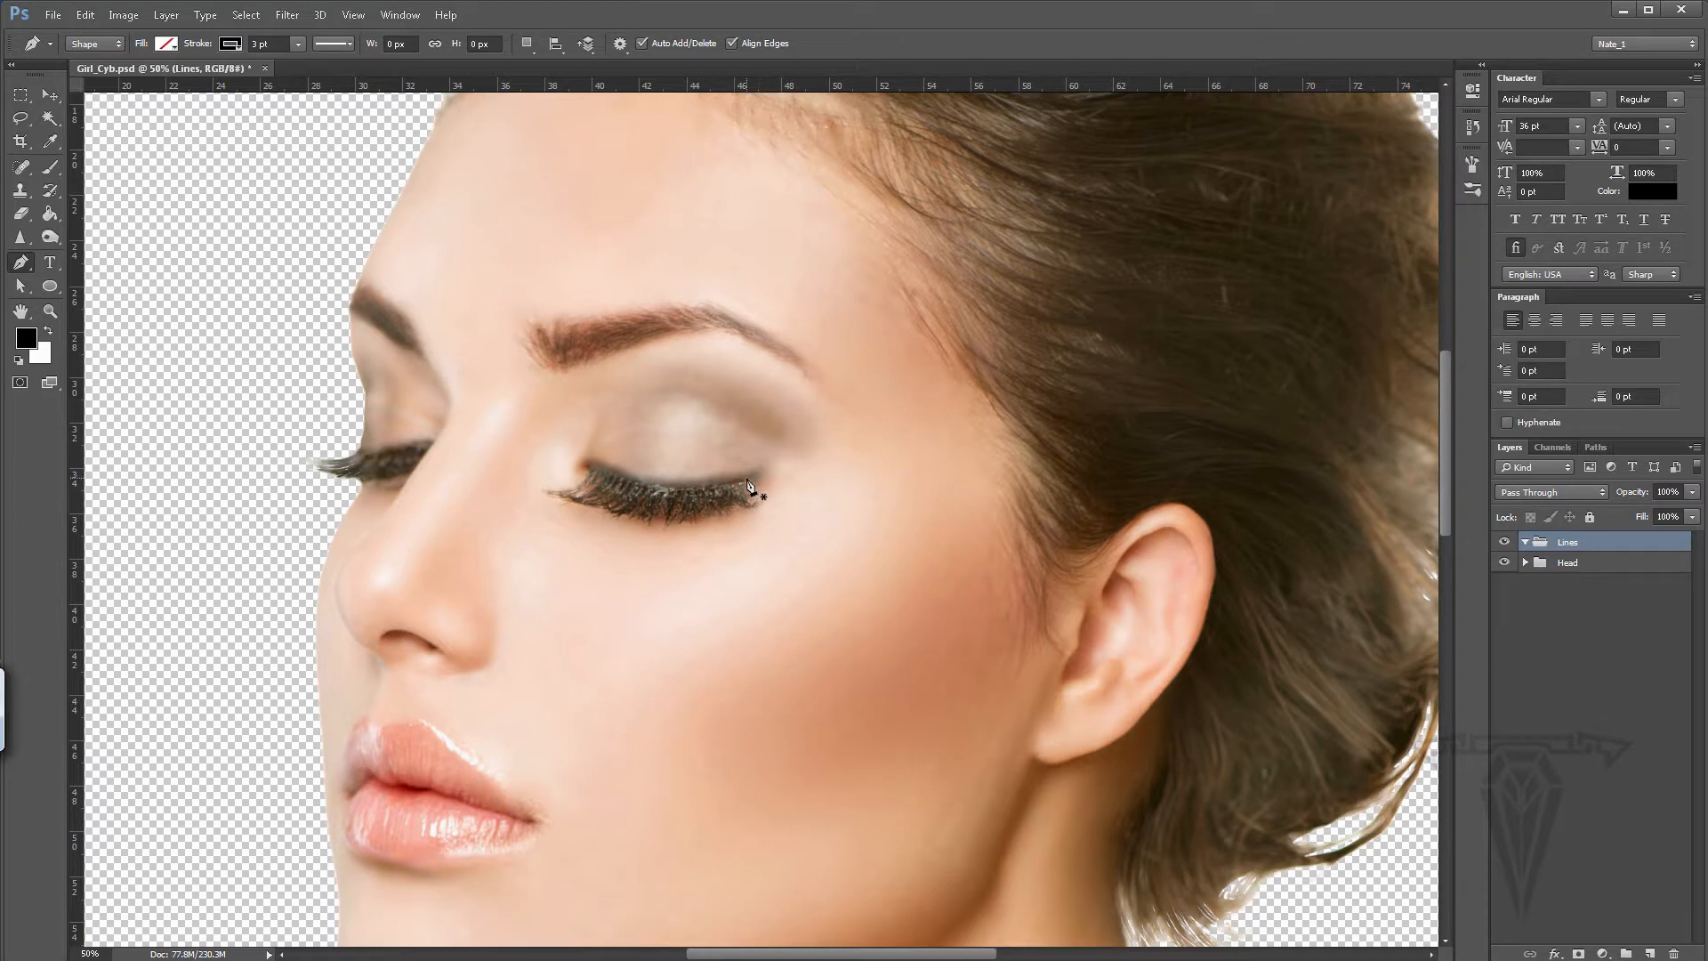
- Draw a curved Pen line from the outer eye corner across the temple into the hair, about 951 px wide and 524 px high
{"action": "left_click", "coordinate": [782, 475]}
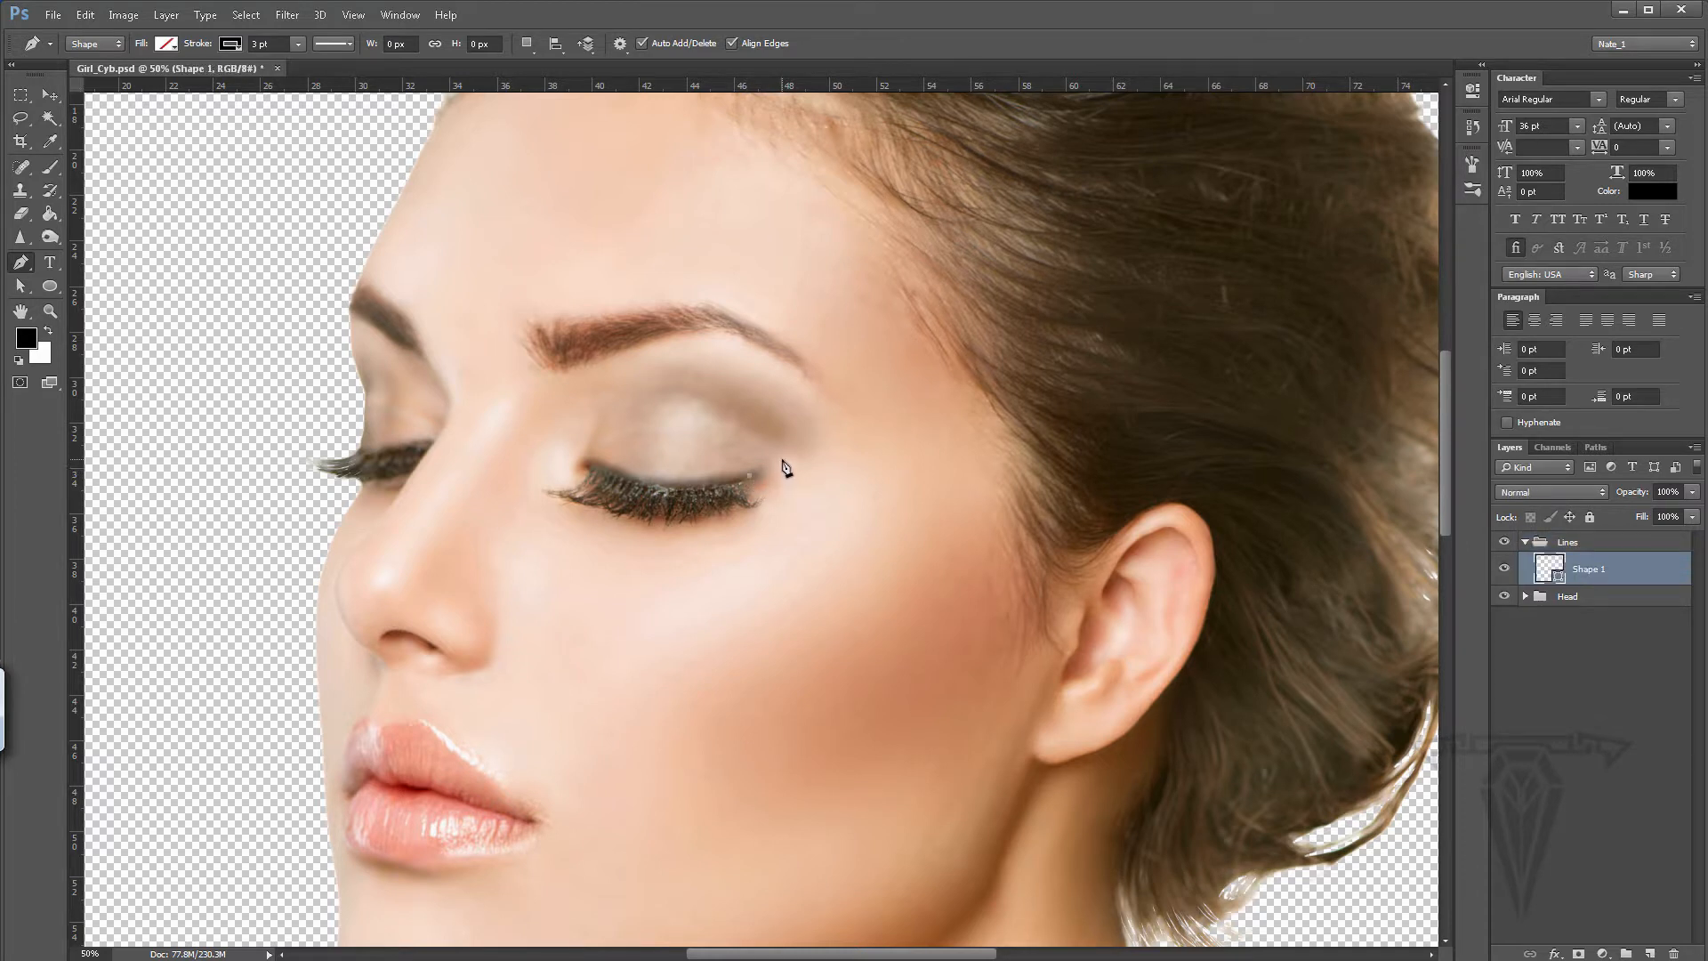
{"action": "left_click_drag", "start_coordinate": [782, 460], "coordinate": [890, 433]}
{"action": "left_click_drag", "start_coordinate": [1172, 242], "coordinate": [1289, 191]}
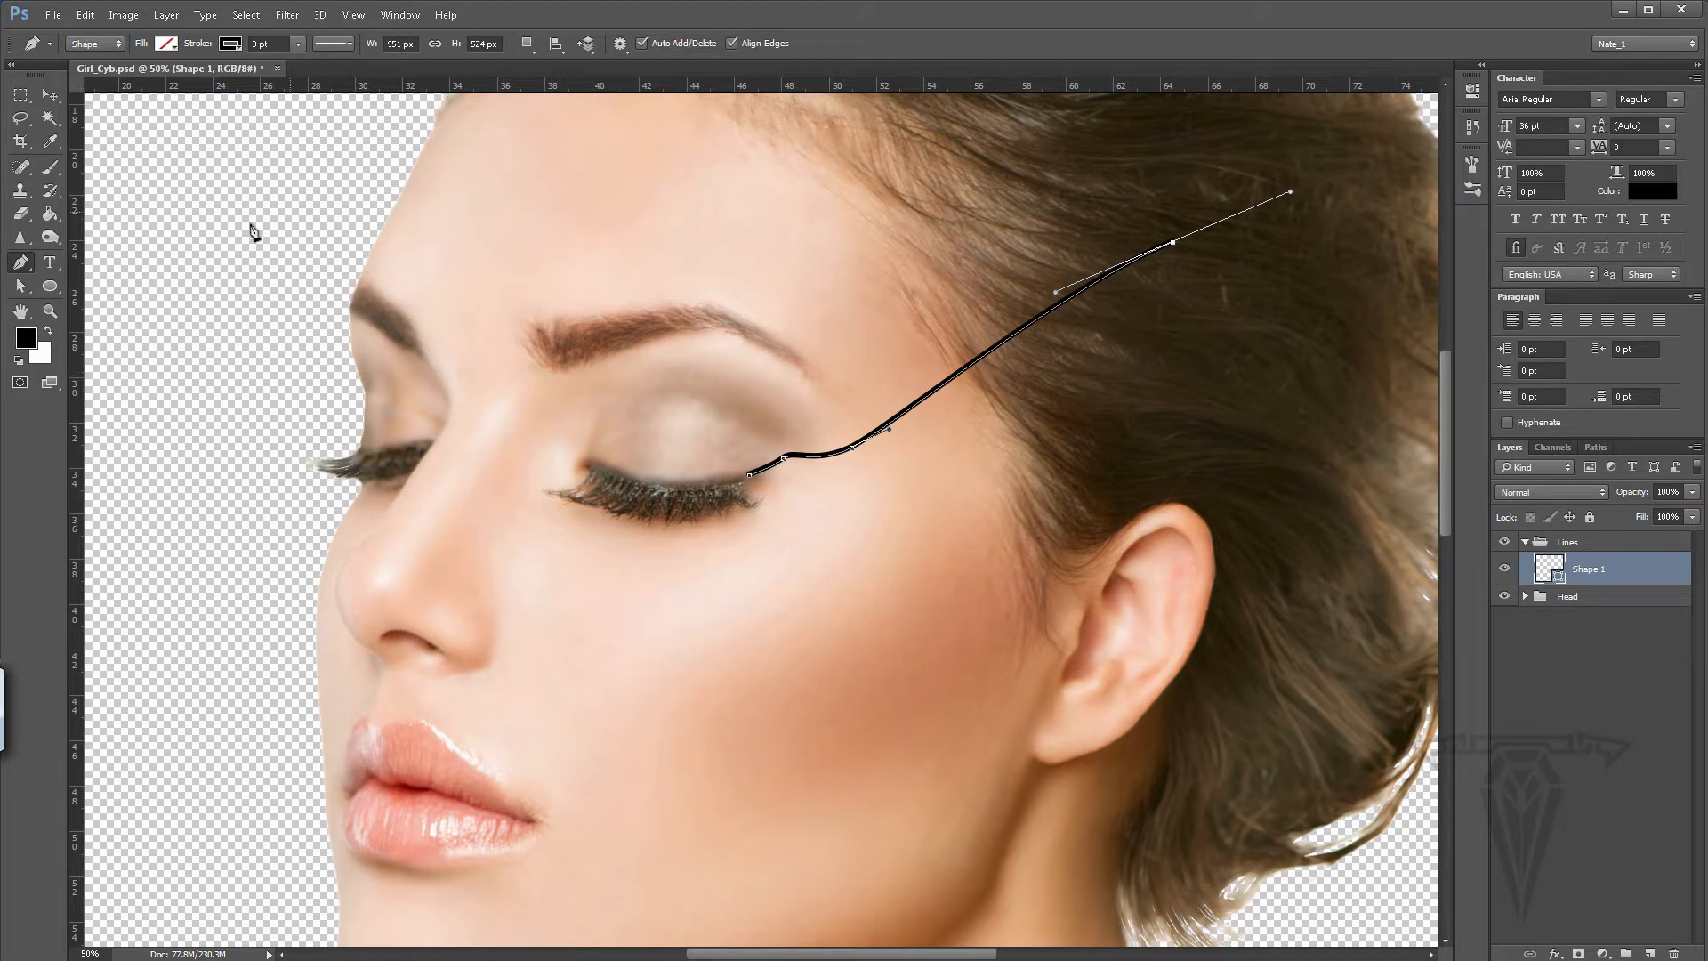
- Lower the hair end of the eye line with the Direct Selection Tool and smooth its curve across the temple
{"action": "left_click", "coordinate": [20, 286]}
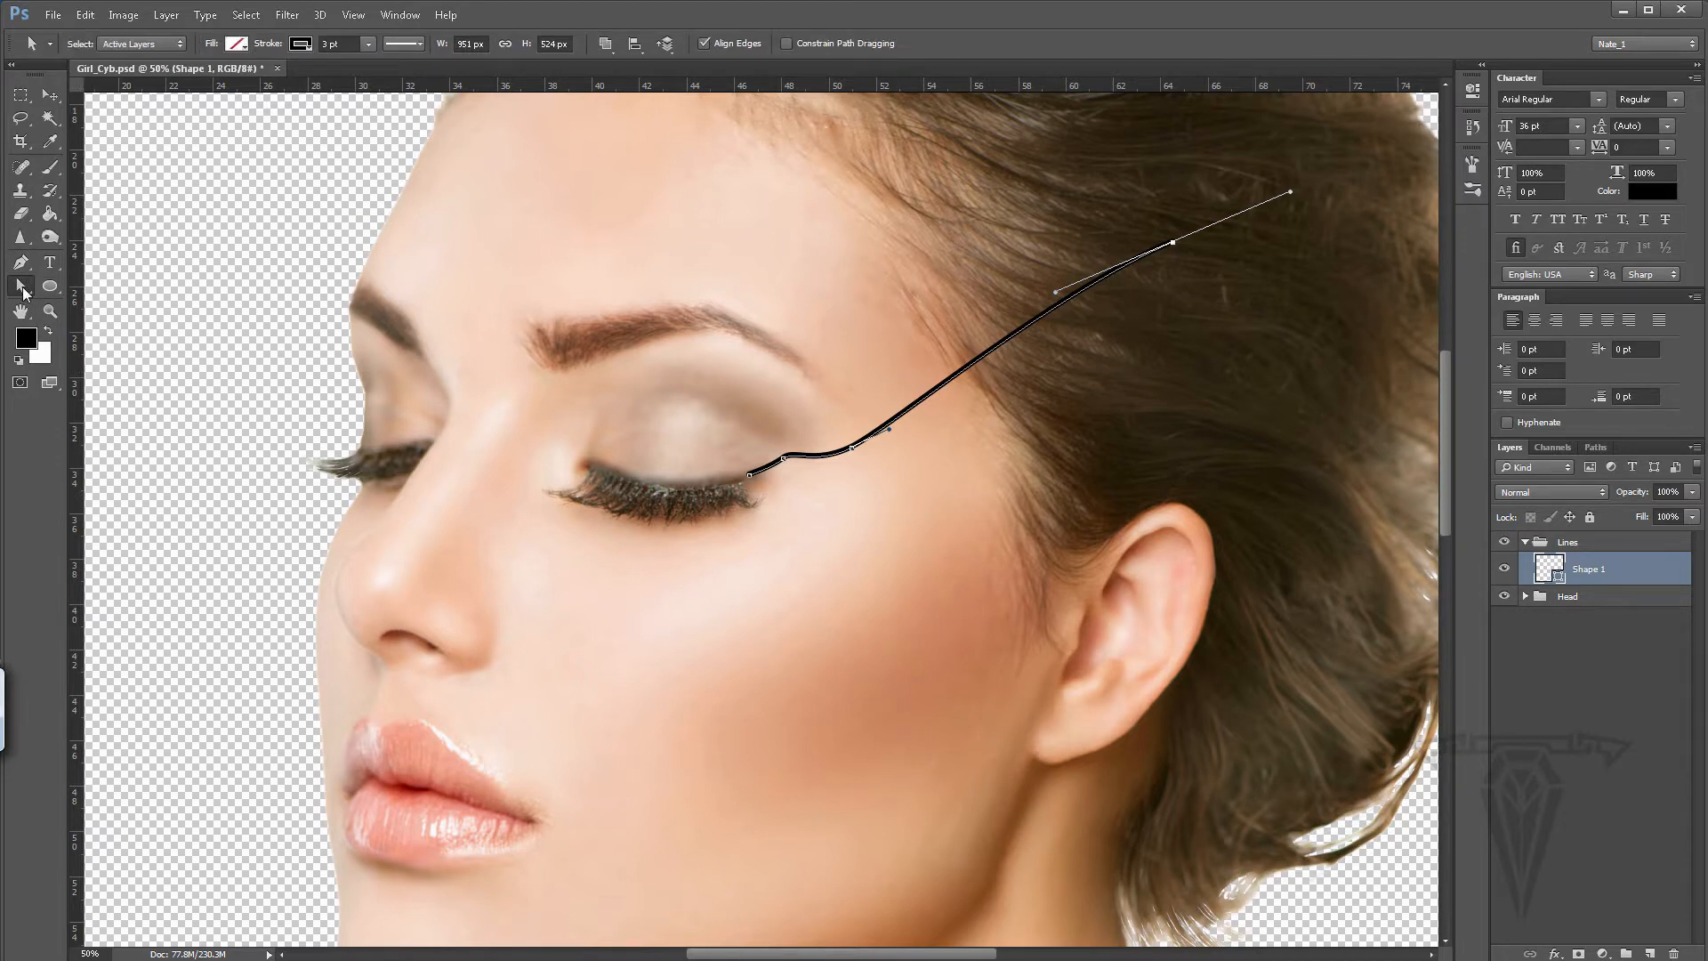
{"action": "left_click", "coordinate": [21, 286]}
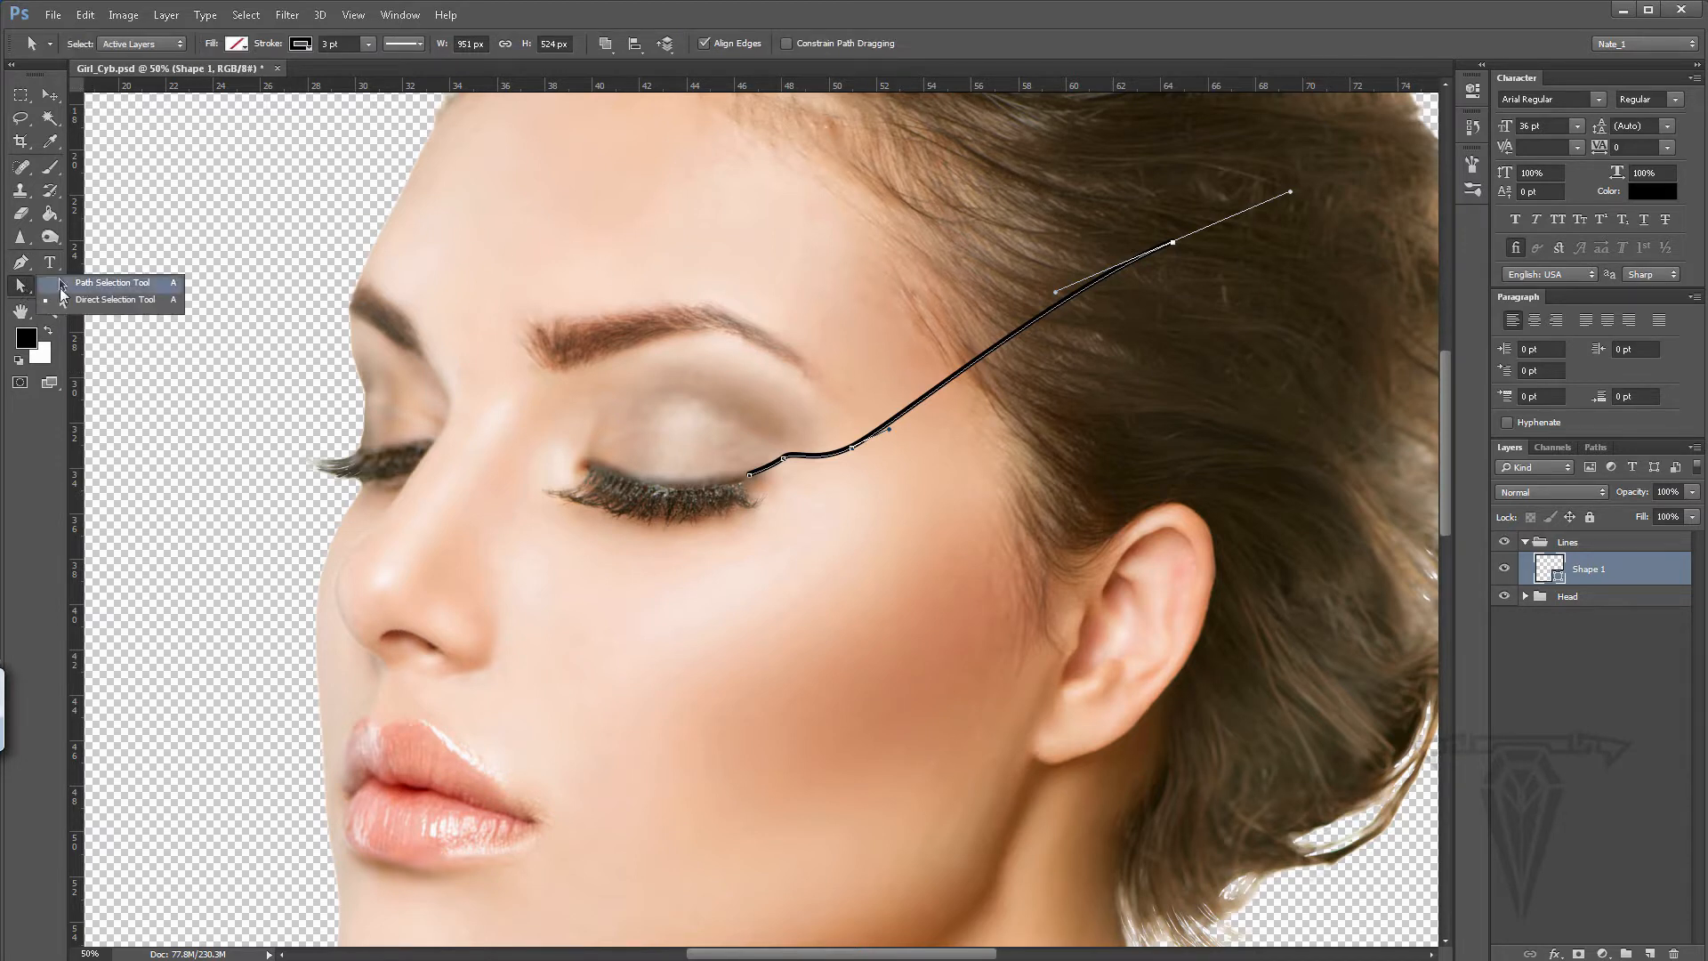
{"action": "left_click", "coordinate": [130, 302]}
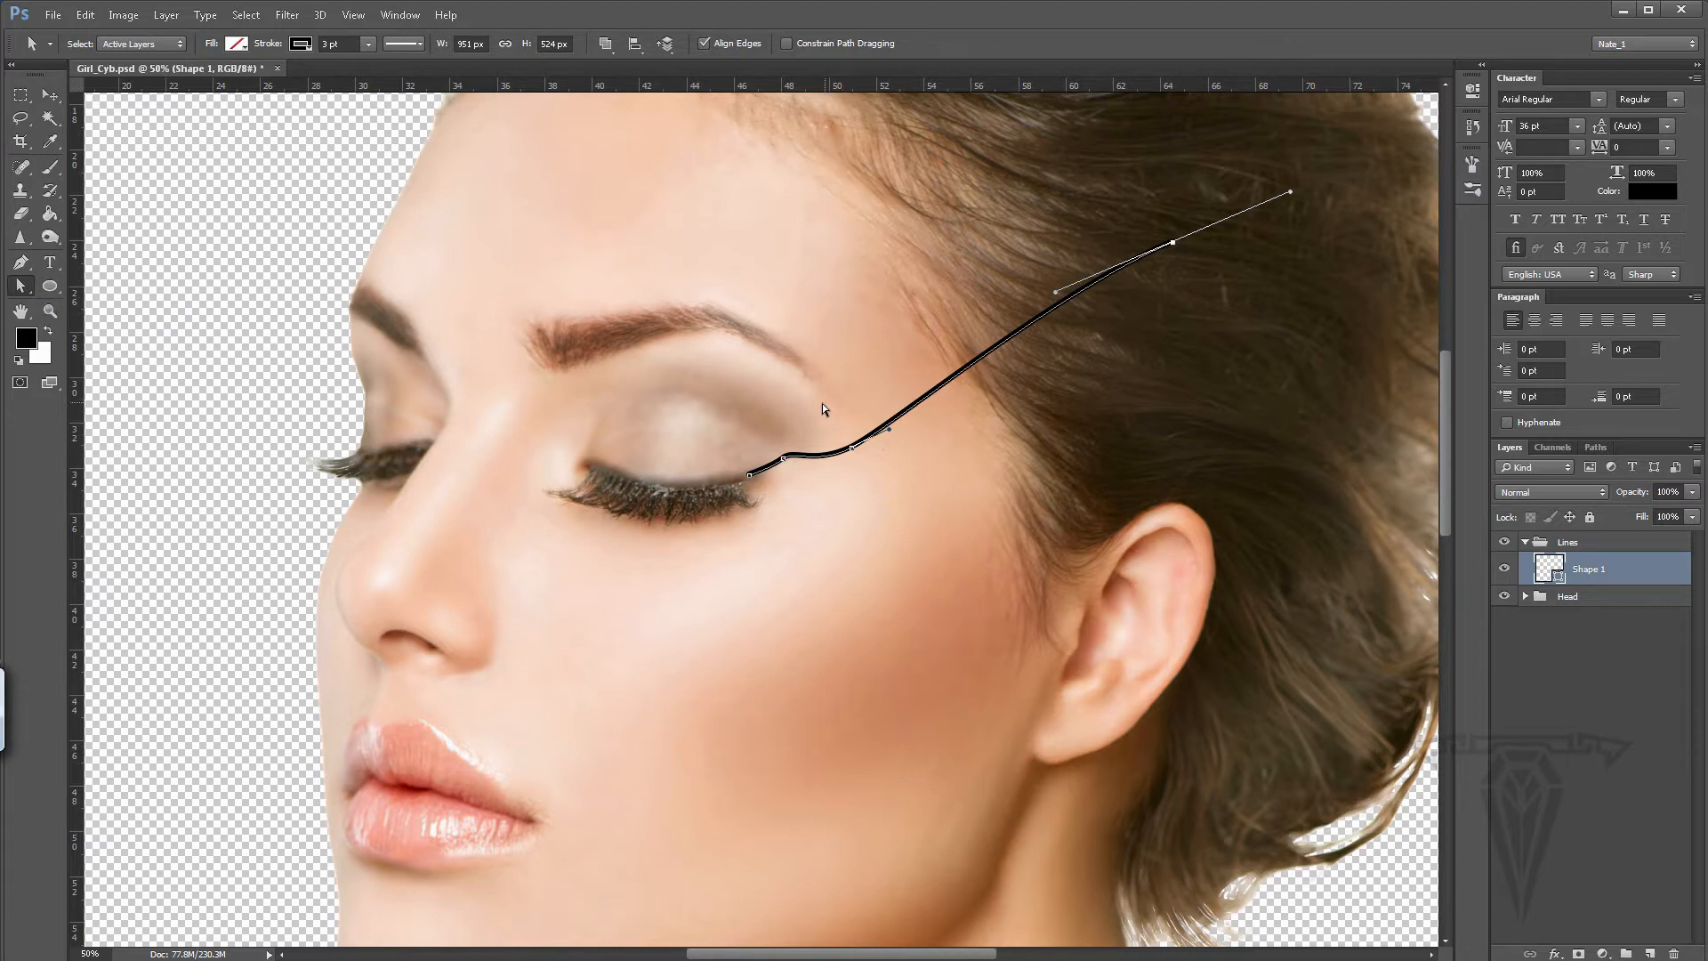
{"action": "left_click_drag", "start_coordinate": [893, 470], "coordinate": [860, 443]}
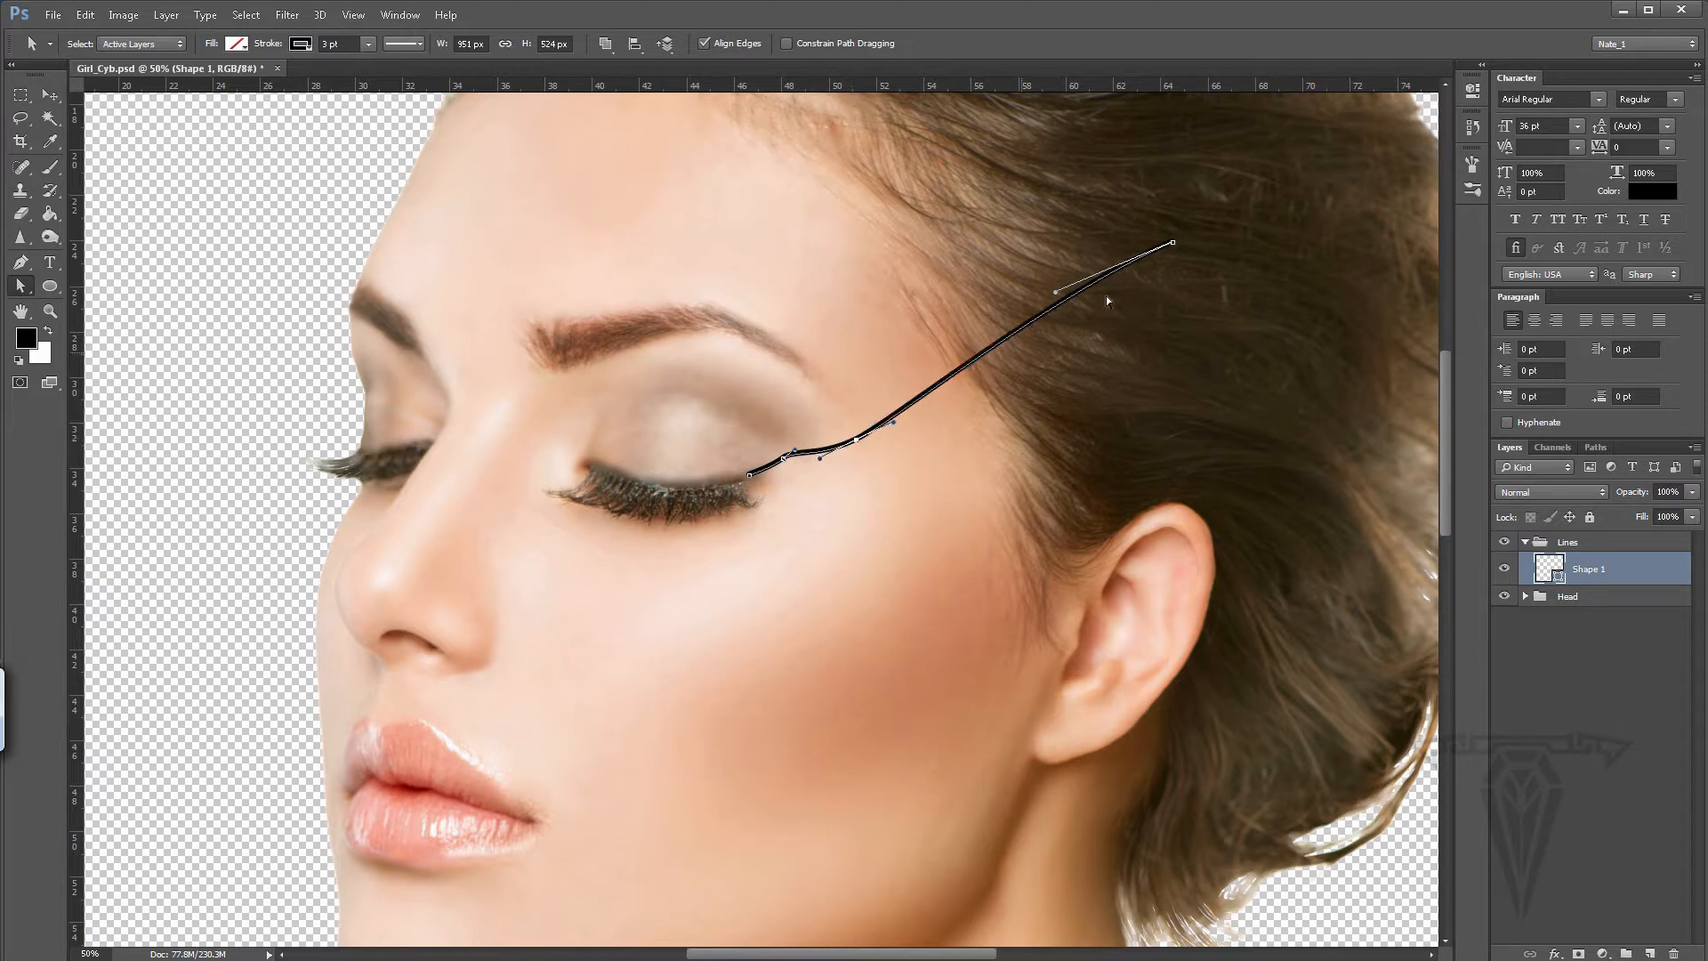
{"action": "left_click_drag", "start_coordinate": [1173, 244], "coordinate": [1190, 290]}
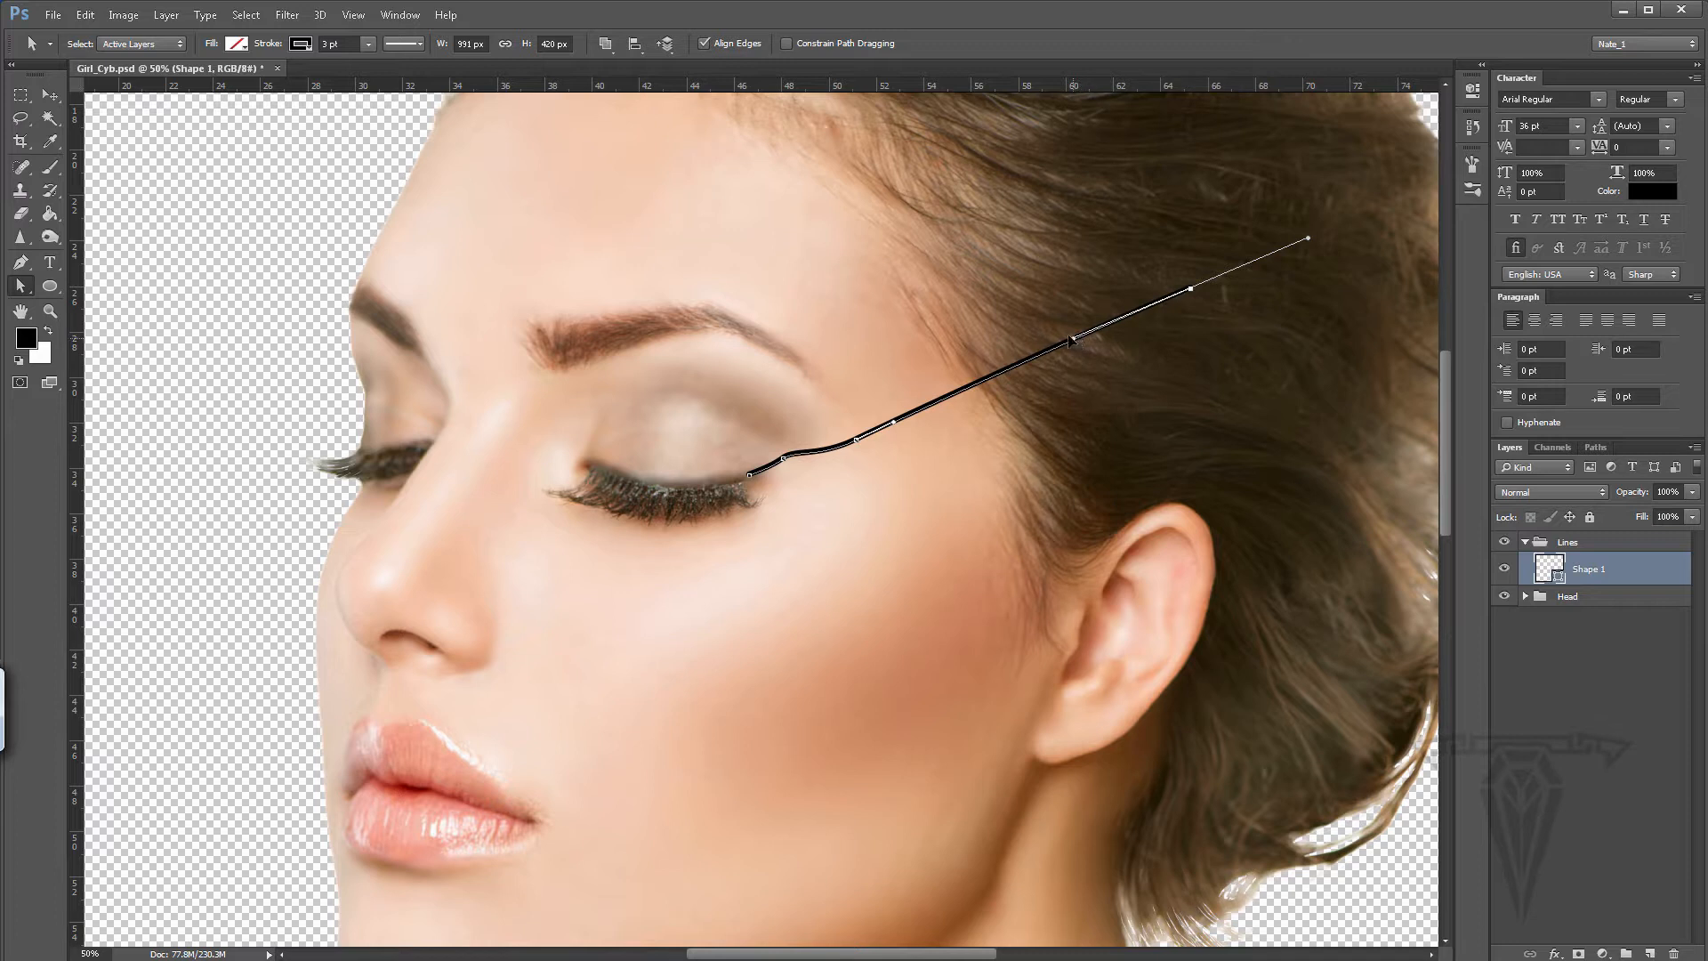
{"action": "left_click_drag", "start_coordinate": [1072, 340], "coordinate": [1022, 343]}
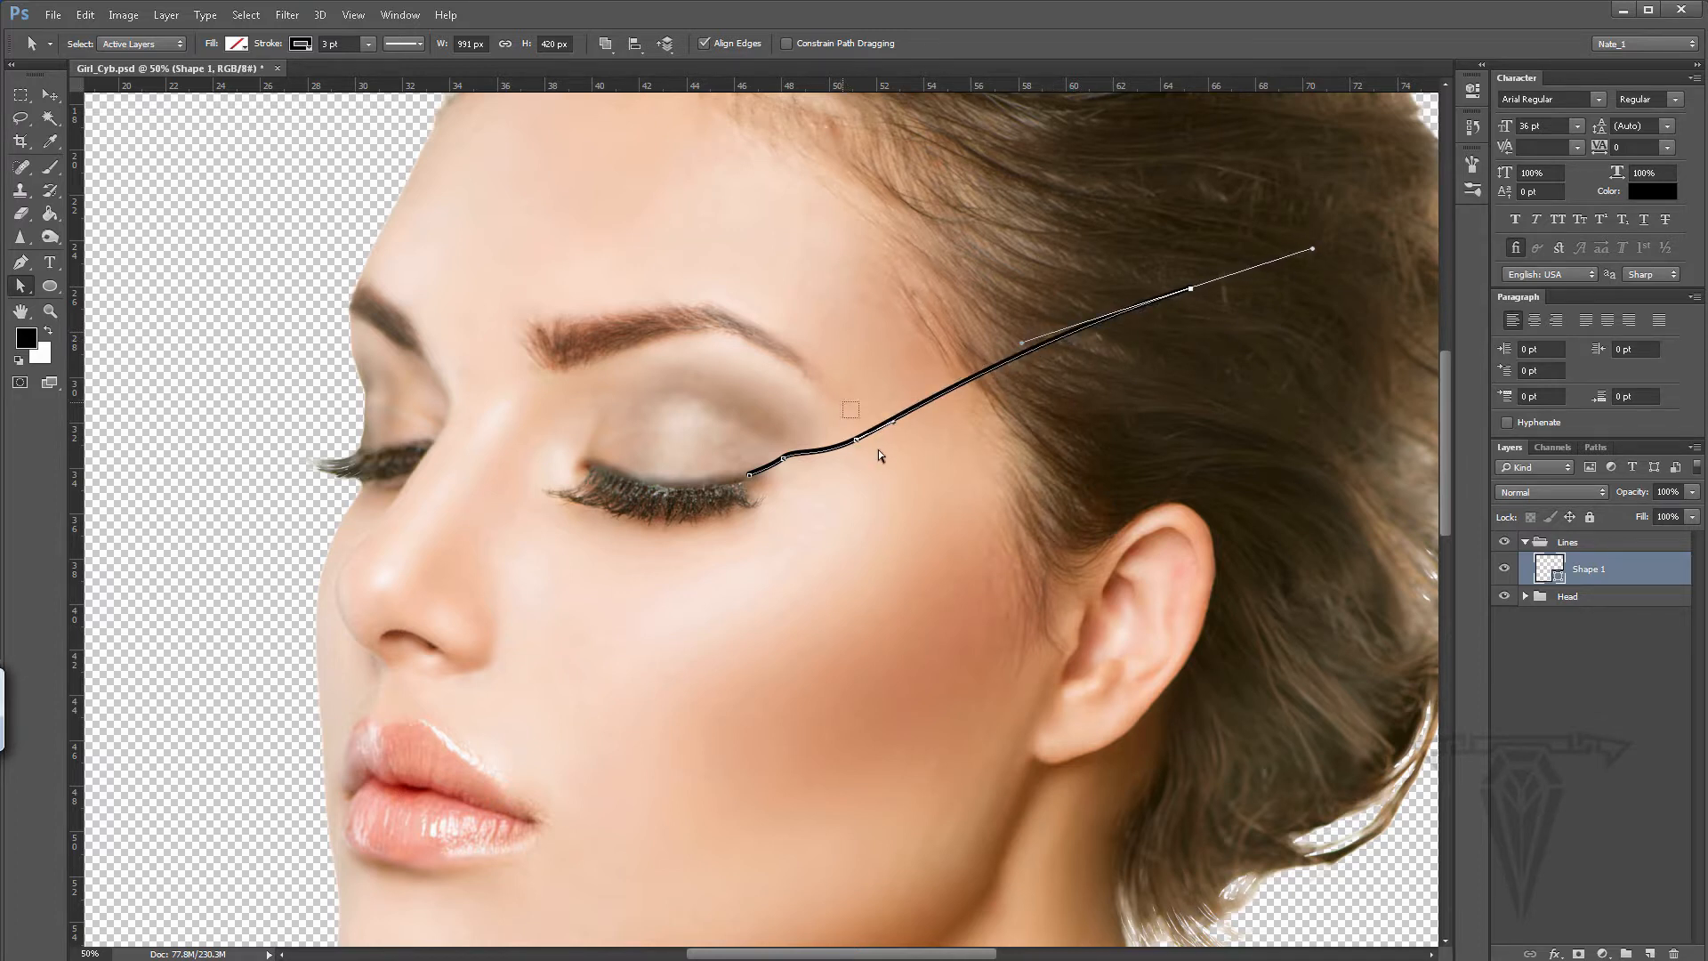
{"action": "left_click_drag", "start_coordinate": [878, 450], "coordinate": [887, 415]}
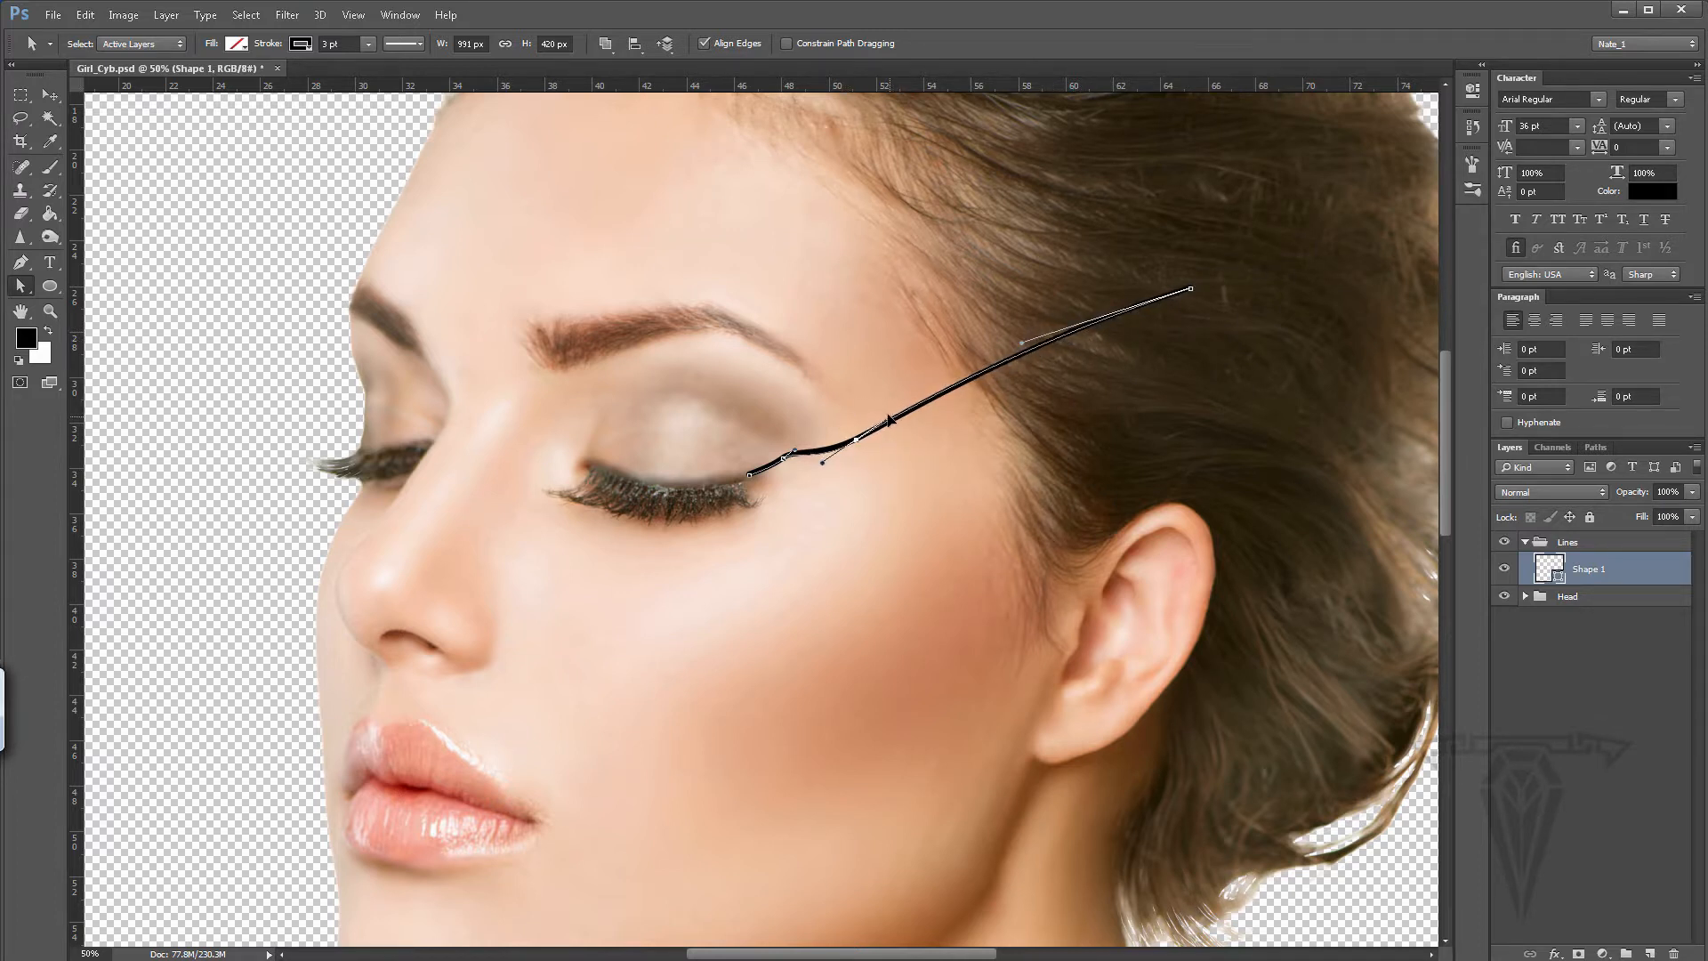
- Soften the small bend of the temple line beside the outer eye corner by adjusting its anchor handles, then deselect the path
{"action": "left_click", "coordinate": [783, 459]}
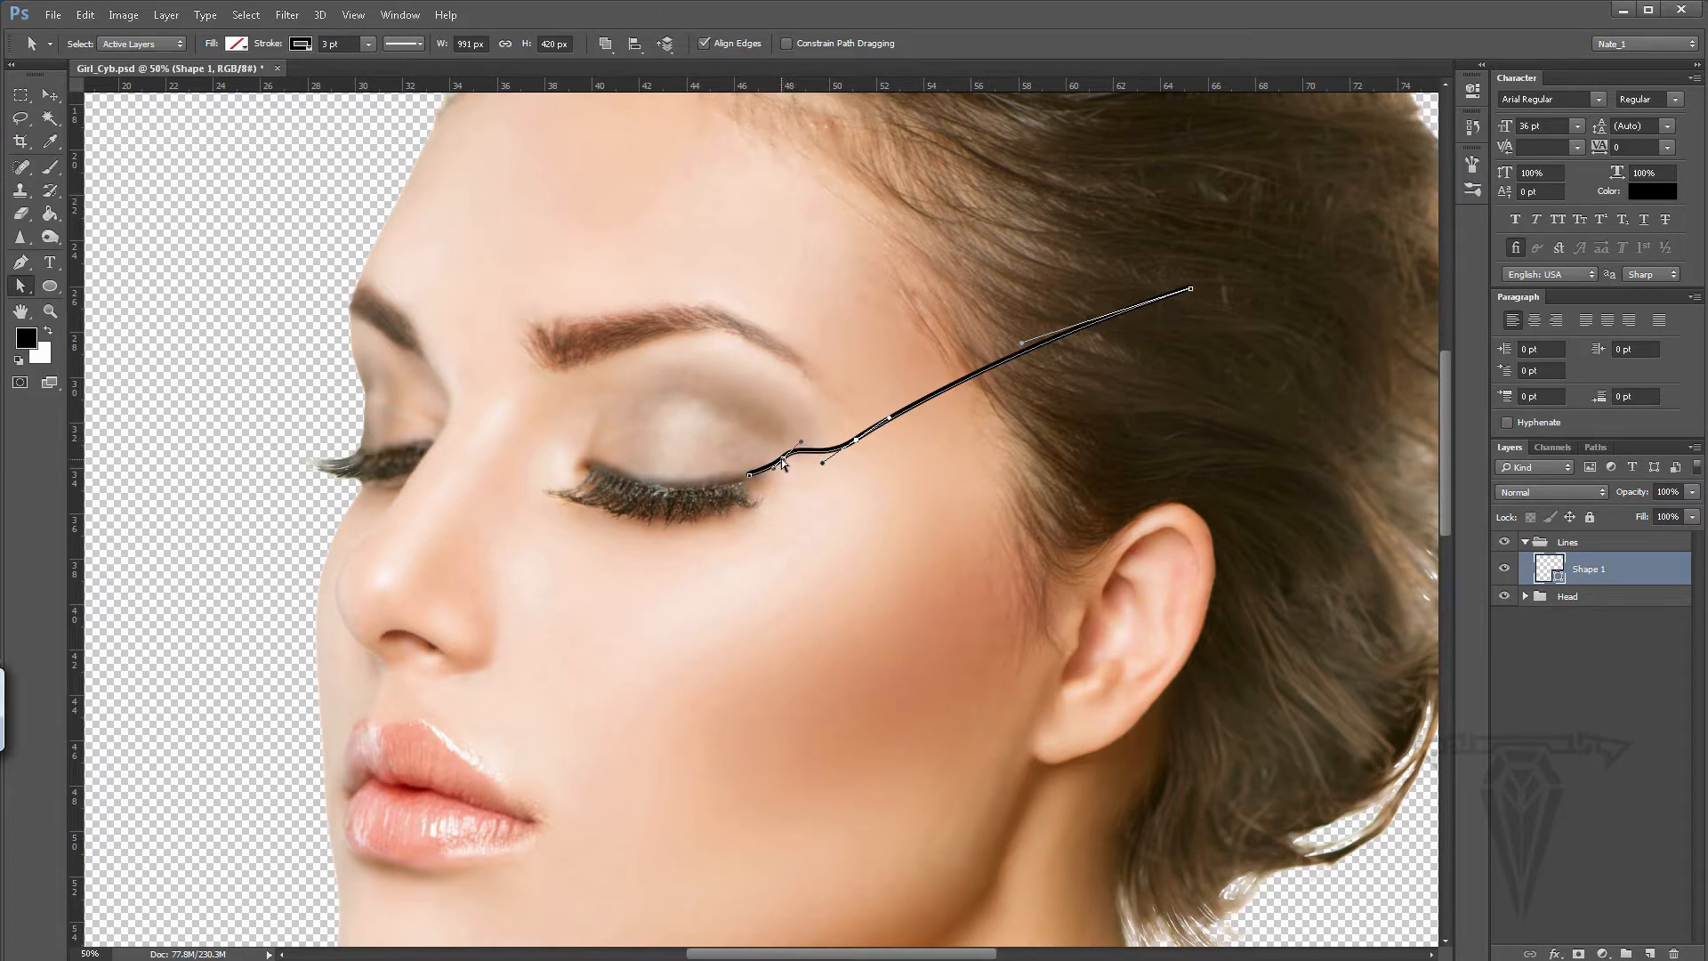
{"action": "left_click_drag", "start_coordinate": [783, 458], "coordinate": [781, 458]}
{"action": "left_click", "coordinate": [876, 470]}
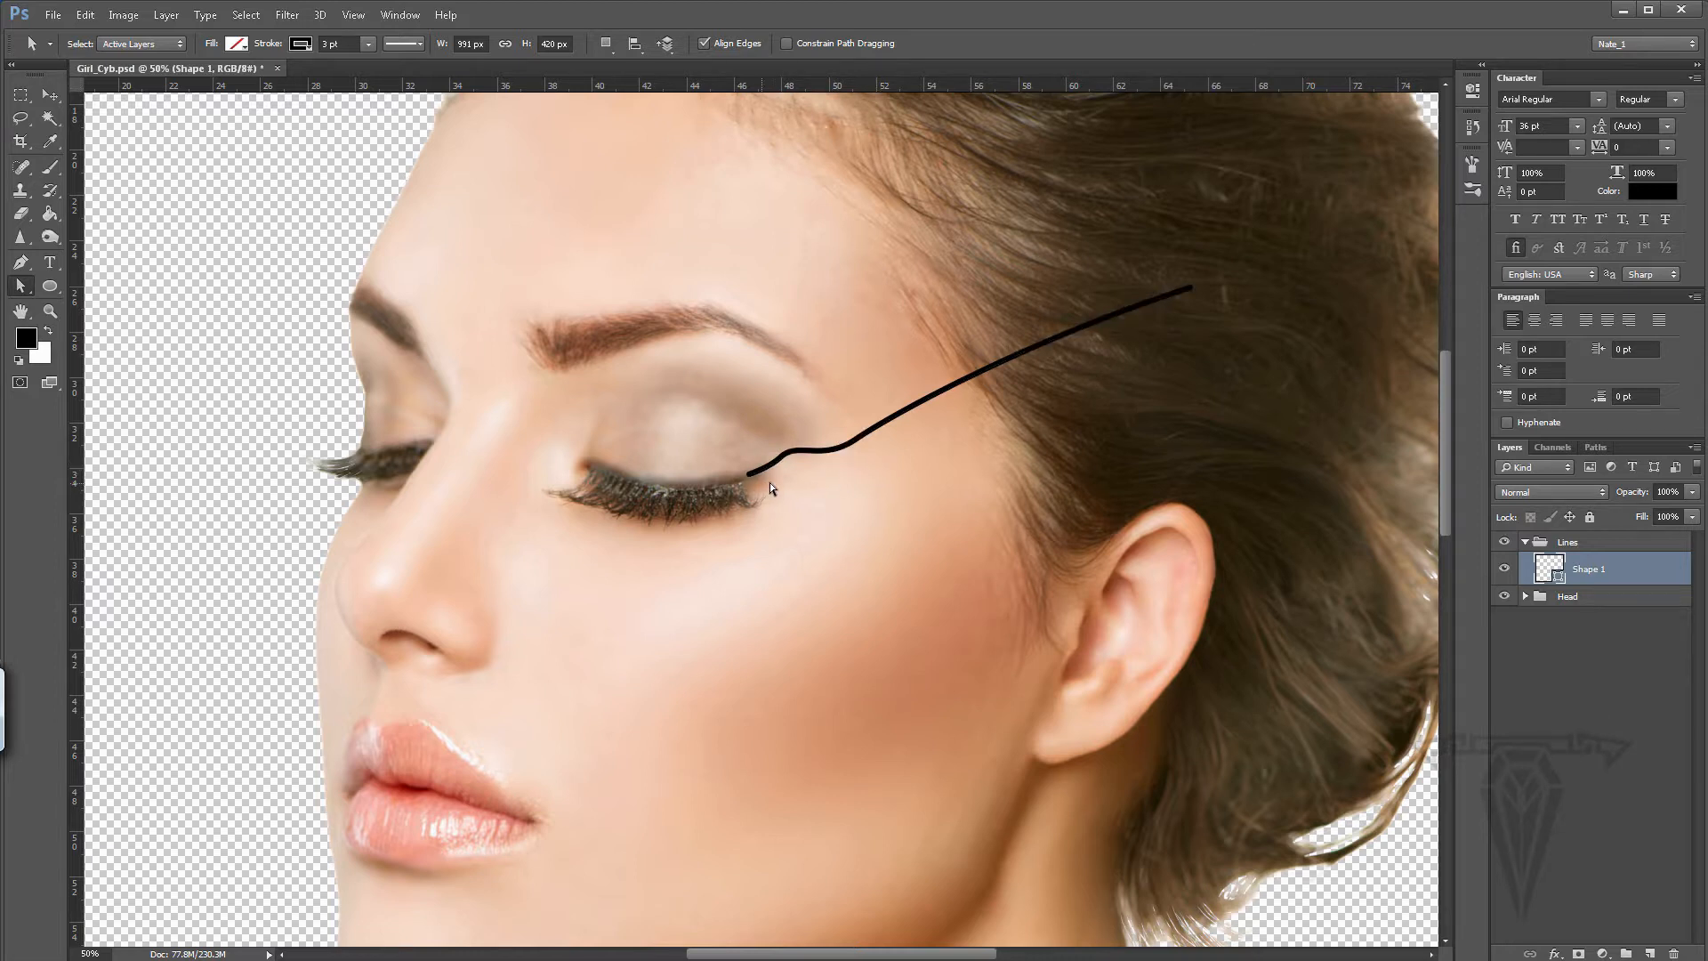
{"action": "left_click", "coordinate": [779, 449]}
{"action": "left_click_drag", "start_coordinate": [797, 443], "coordinate": [785, 459]}
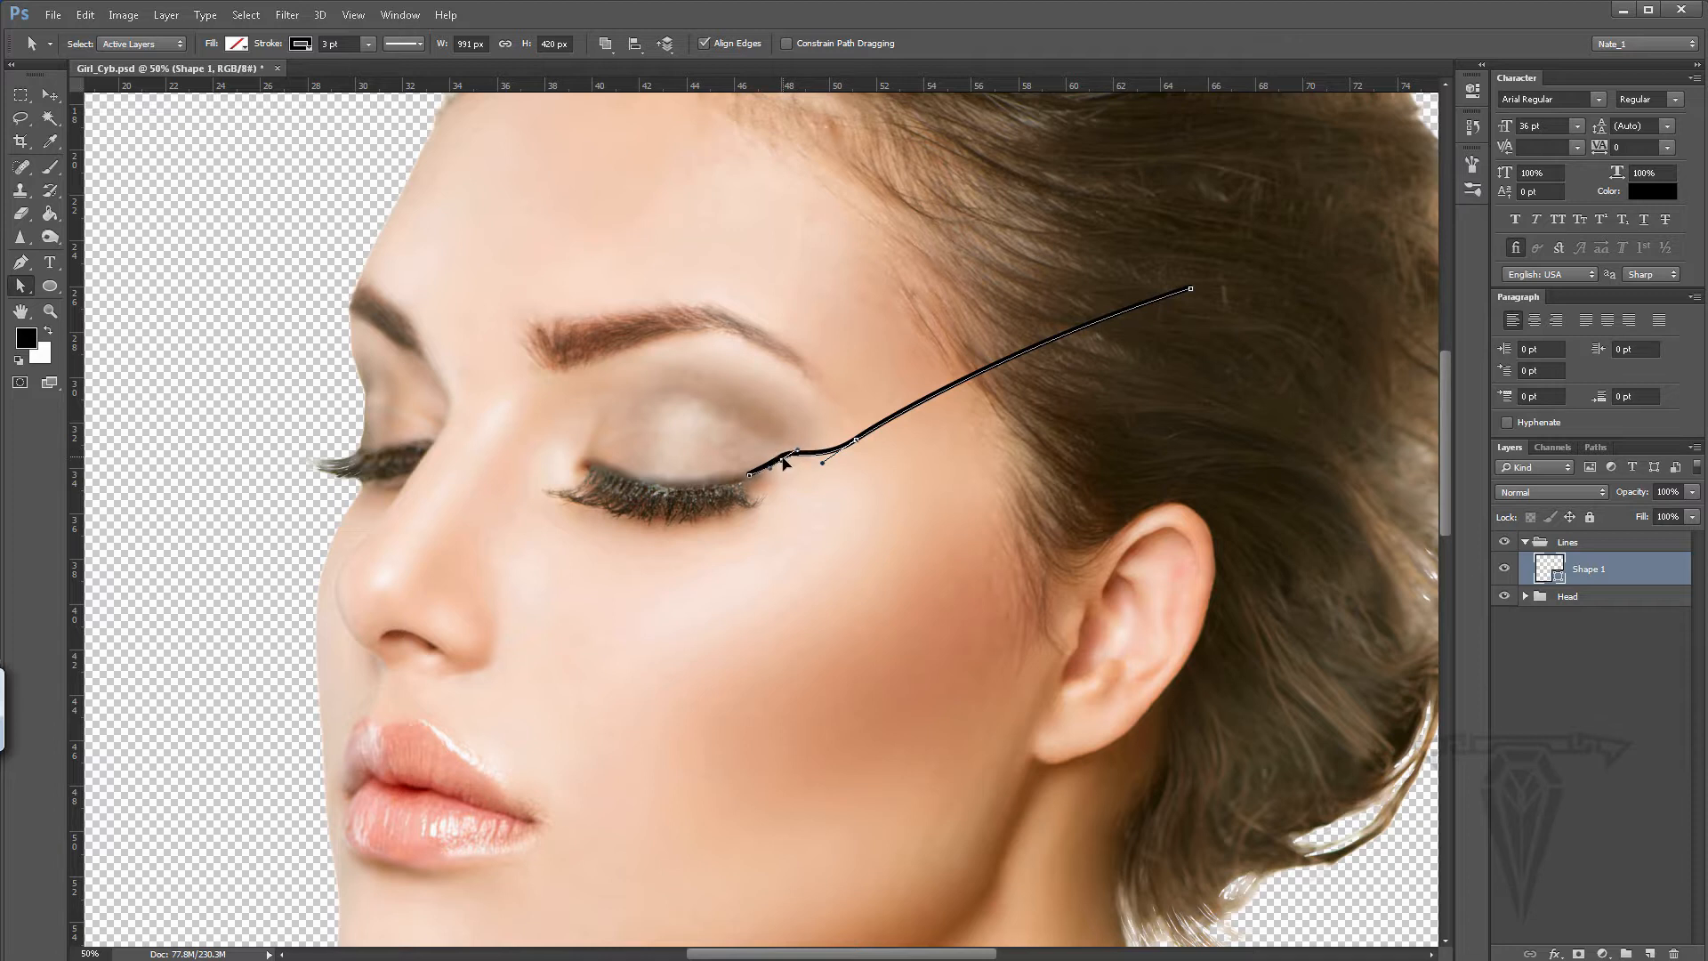
{"action": "left_click", "coordinate": [827, 487]}
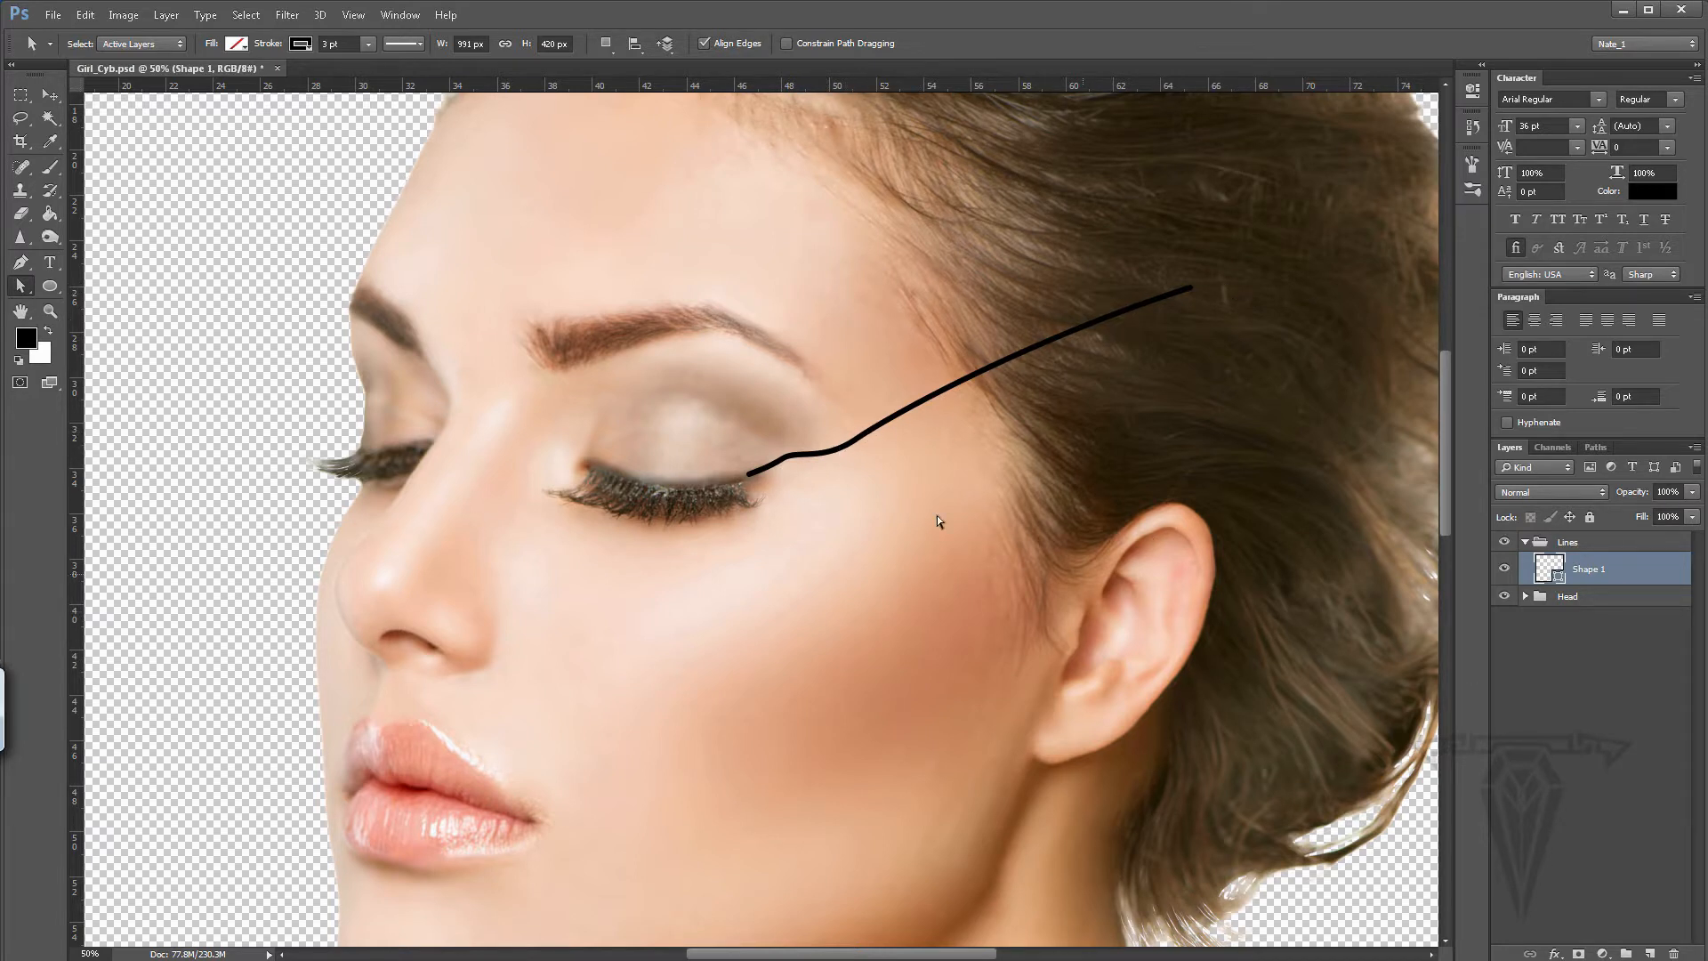
- On a new layer, draw a curved Pen line from the temple line down the cheek to below the chin, about 875 by 1440 px
{"action": "left_click", "coordinate": [1648, 952]}
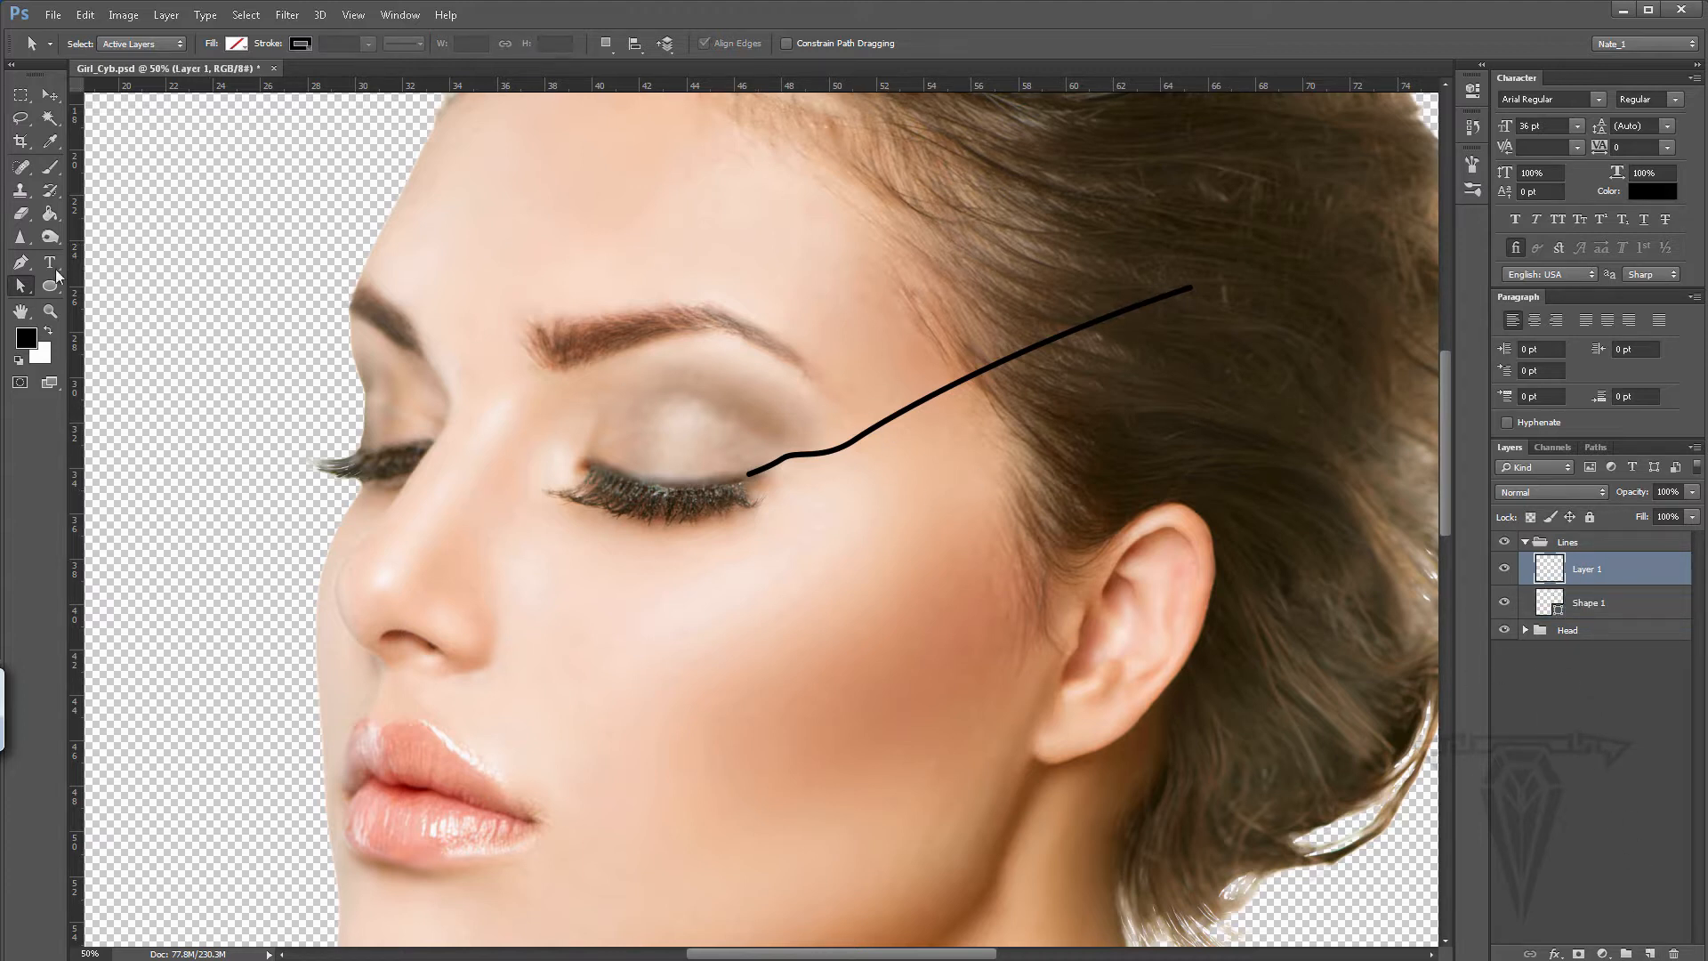
{"action": "left_click", "coordinate": [20, 264]}
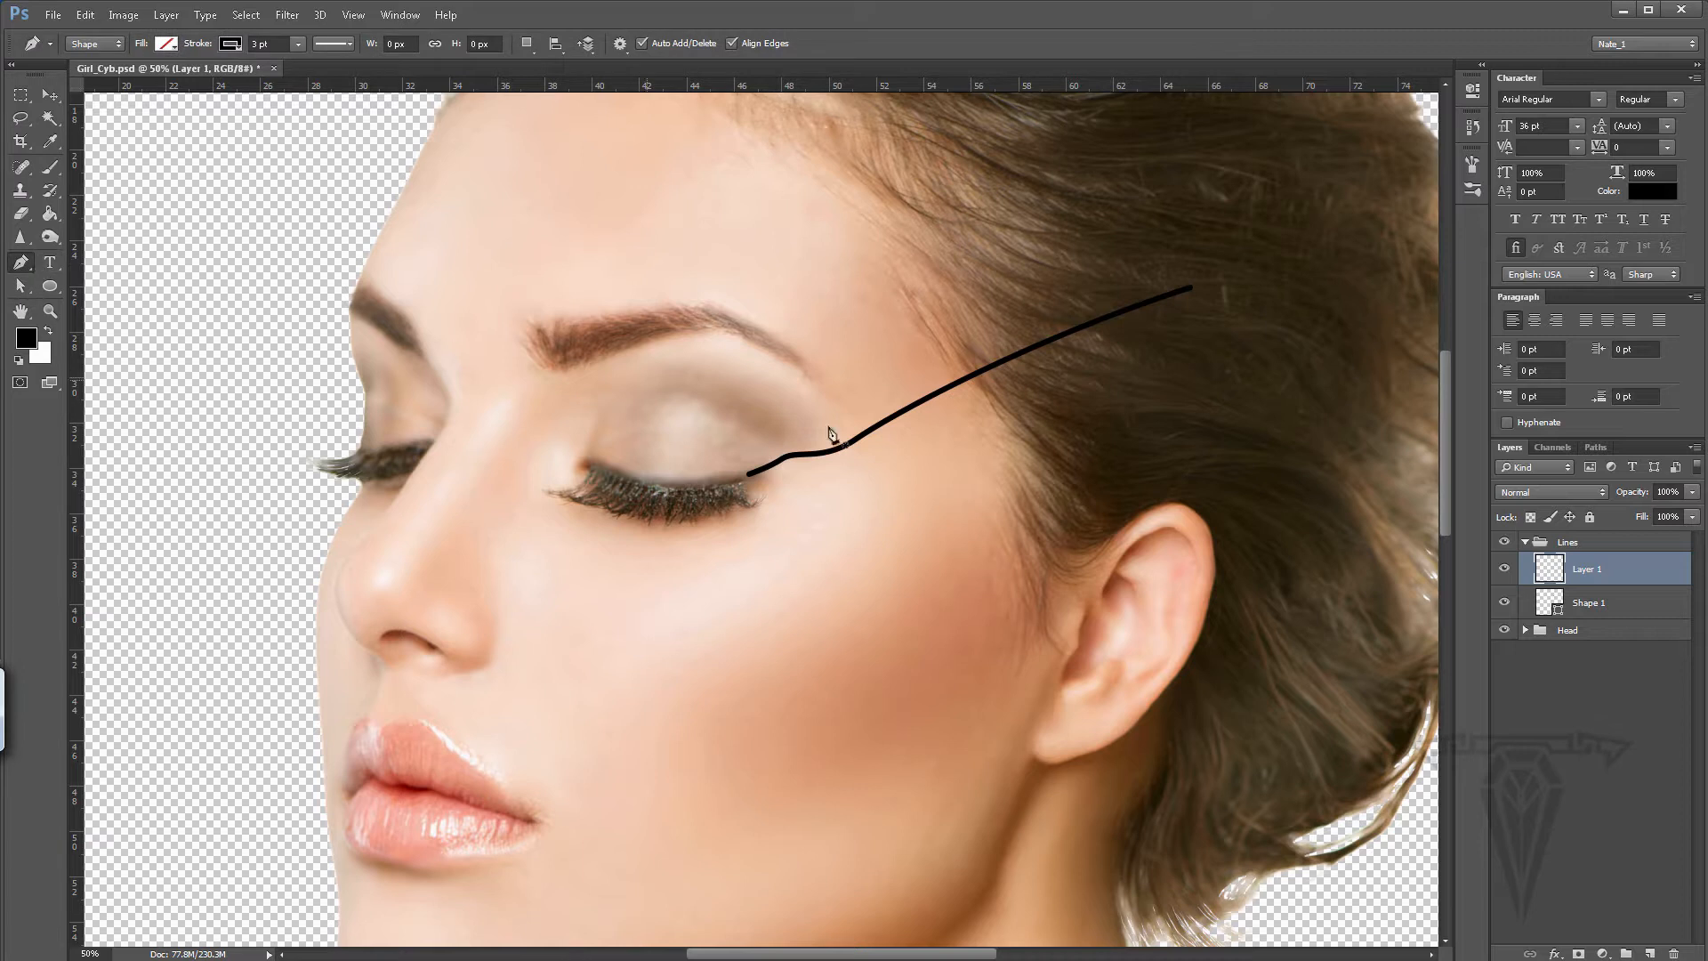
{"action": "left_click_drag", "start_coordinate": [957, 450], "coordinate": [980, 395]}
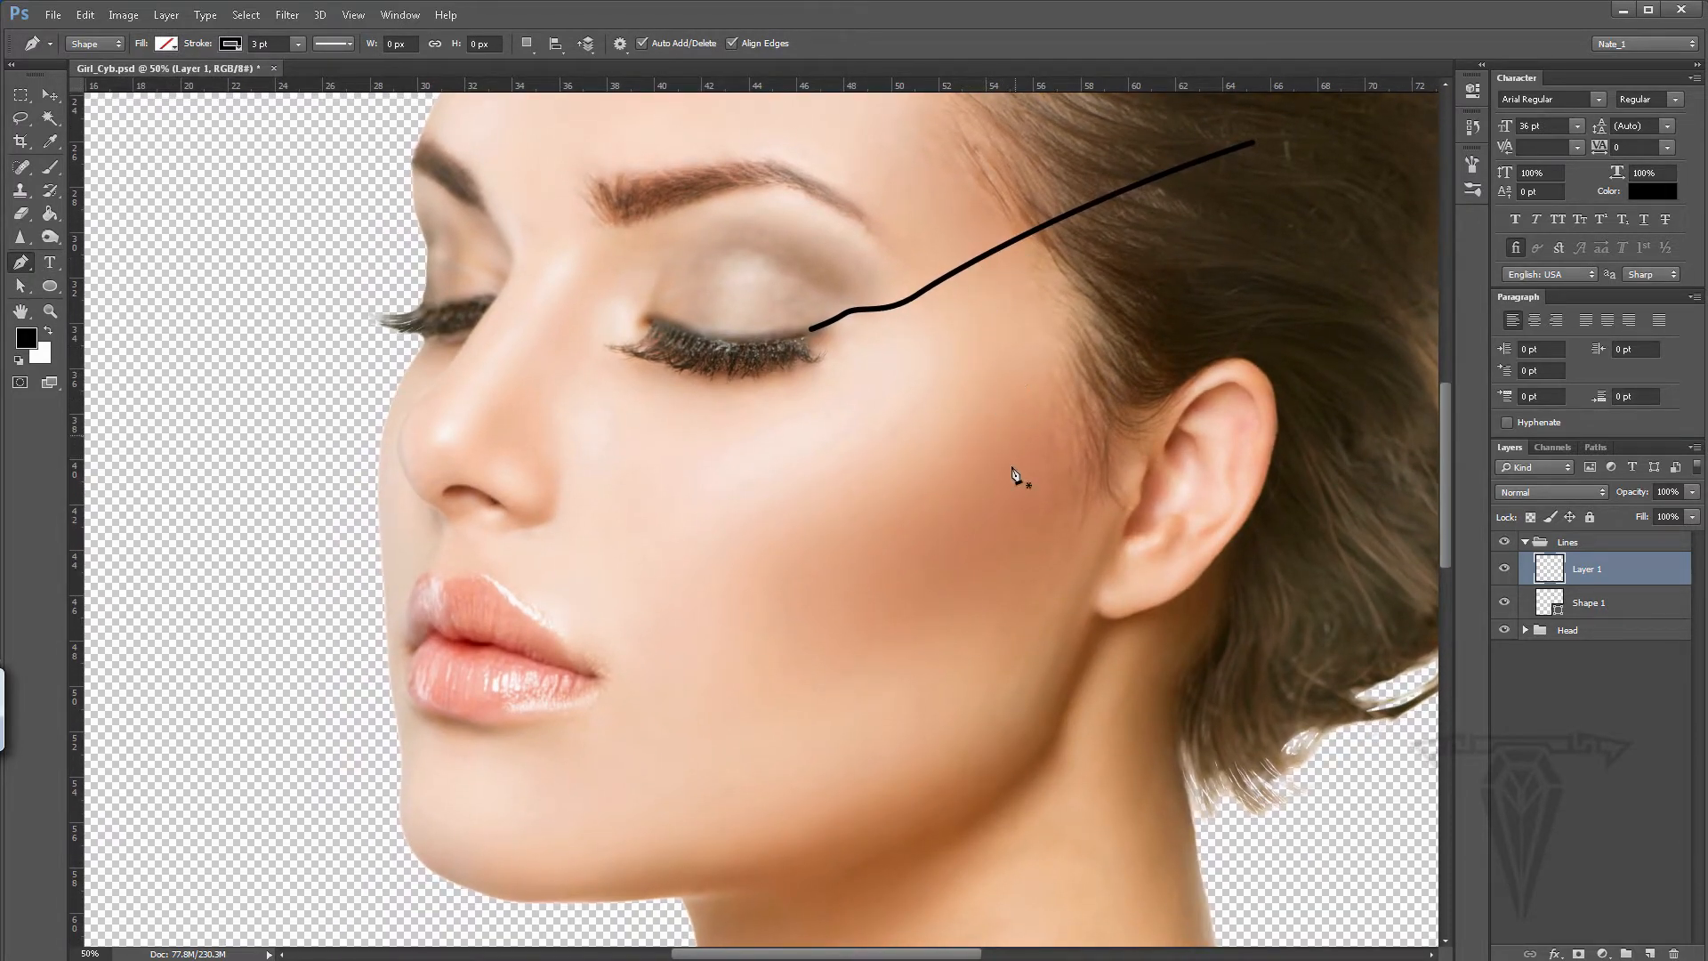
{"action": "left_click", "coordinate": [941, 284]}
{"action": "left_click", "coordinate": [949, 335]}
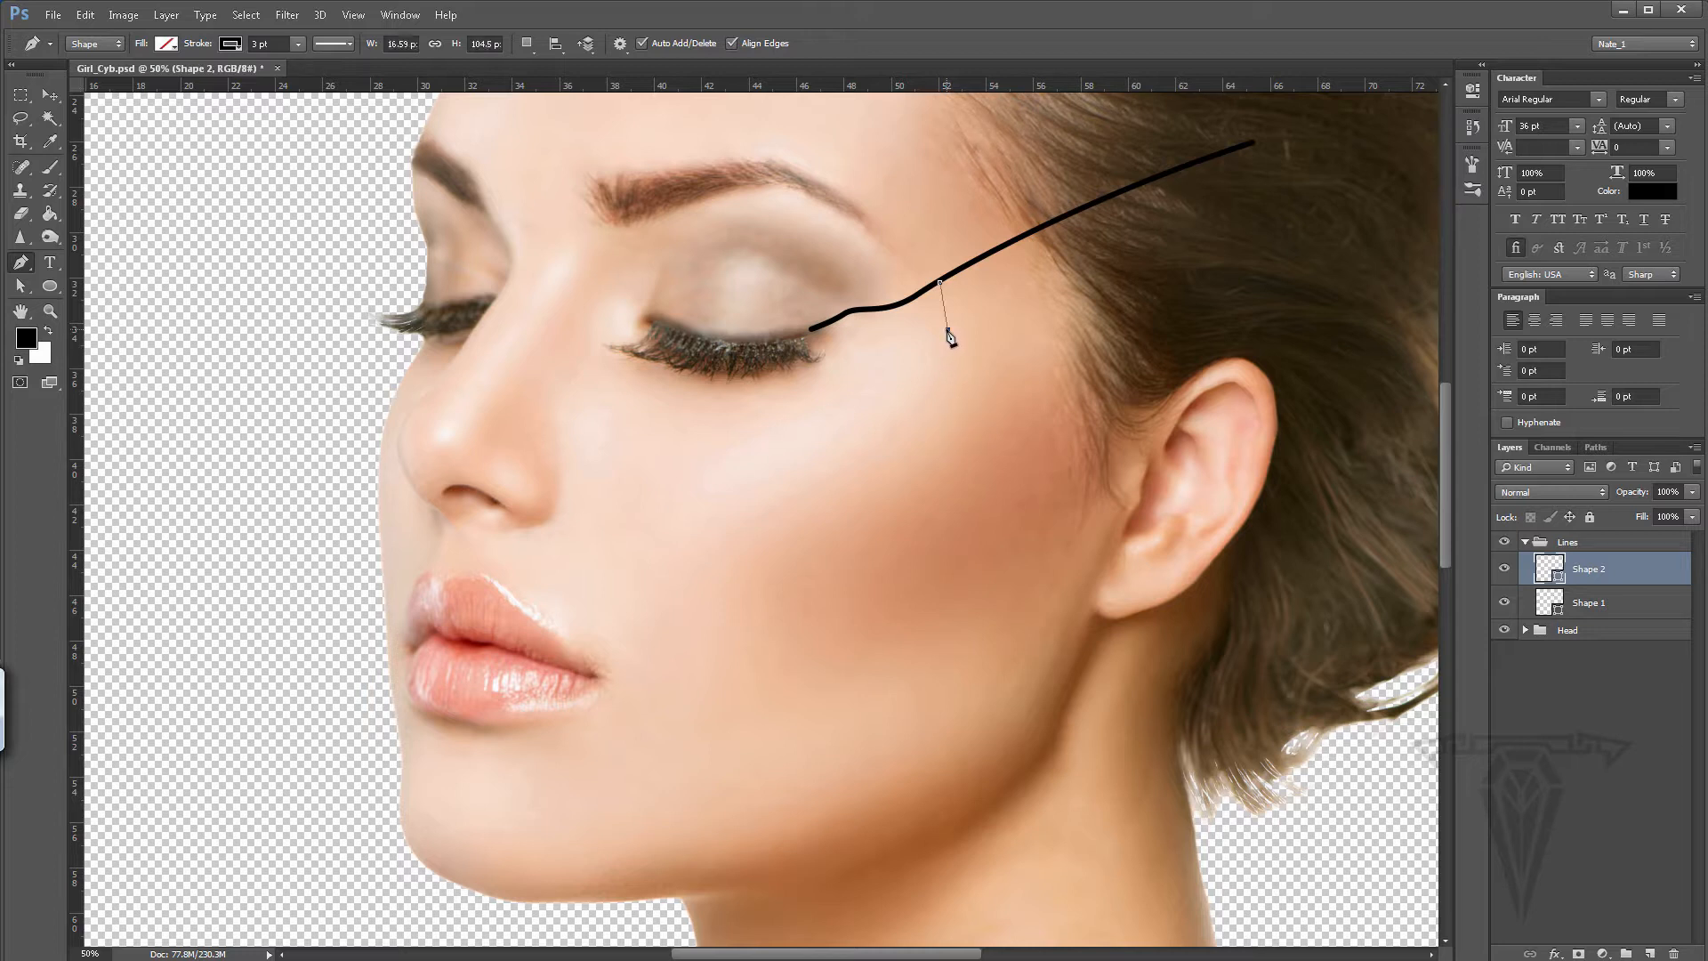
{"action": "left_click_drag", "start_coordinate": [951, 340], "coordinate": [952, 343]}
{"action": "left_click_drag", "start_coordinate": [940, 540], "coordinate": [861, 593]}
{"action": "left_click_drag", "start_coordinate": [699, 765], "coordinate": [688, 867]}
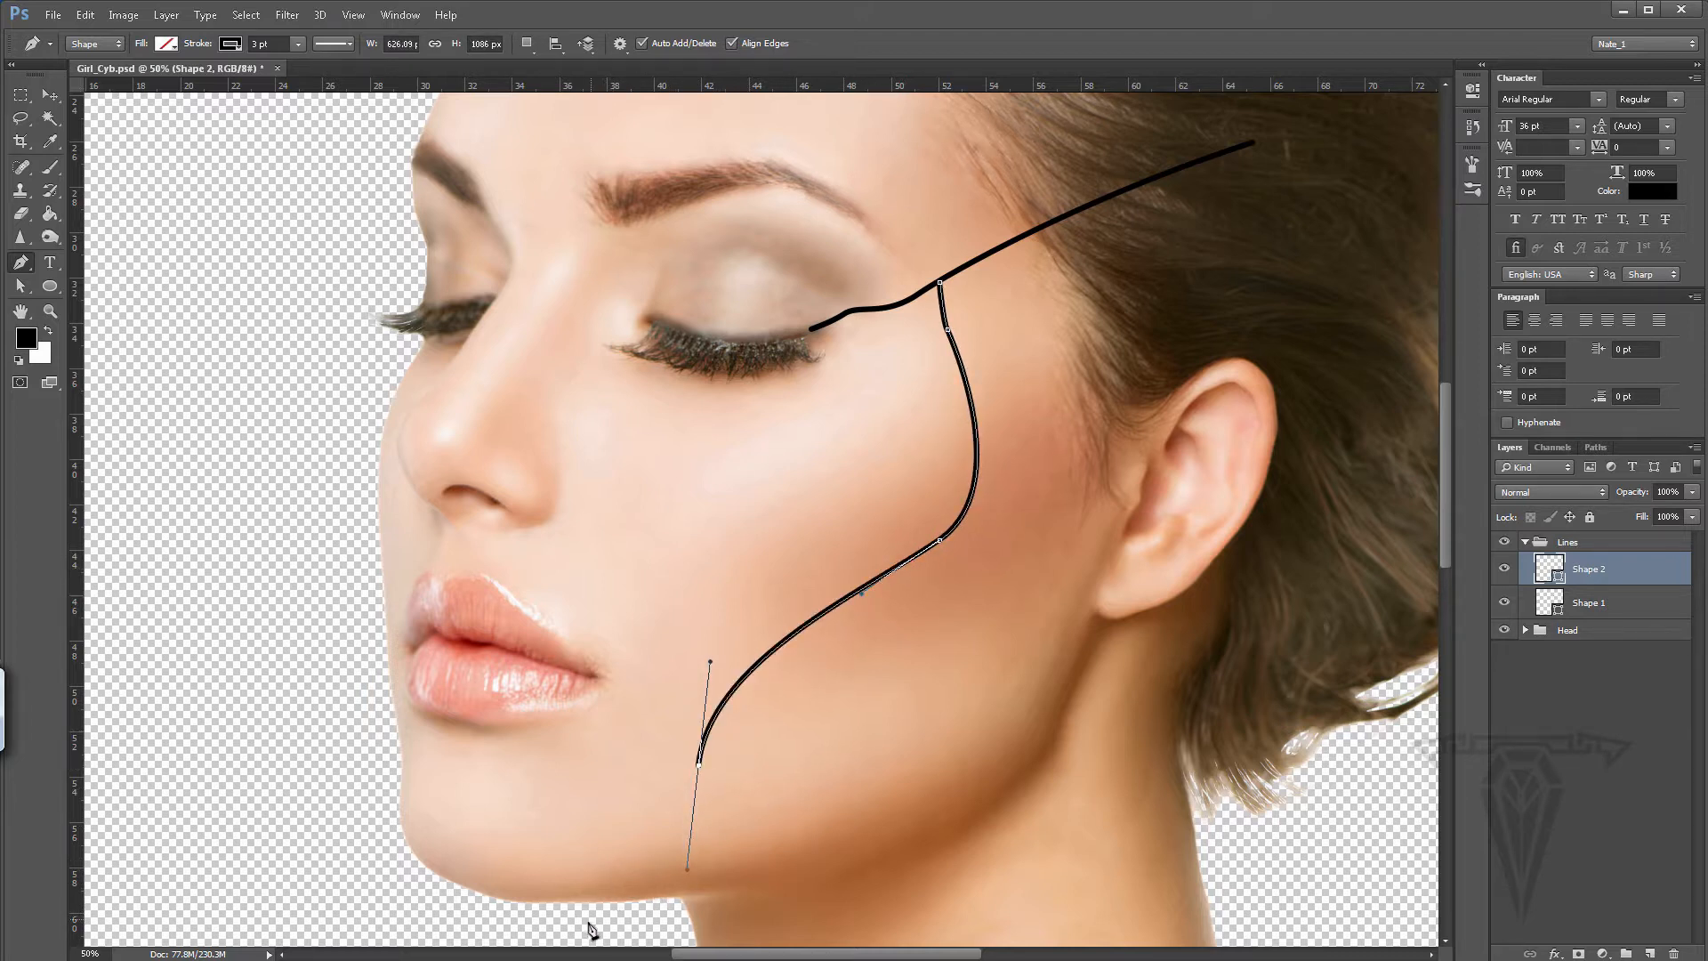
{"action": "left_click_drag", "start_coordinate": [588, 923], "coordinate": [551, 936]}
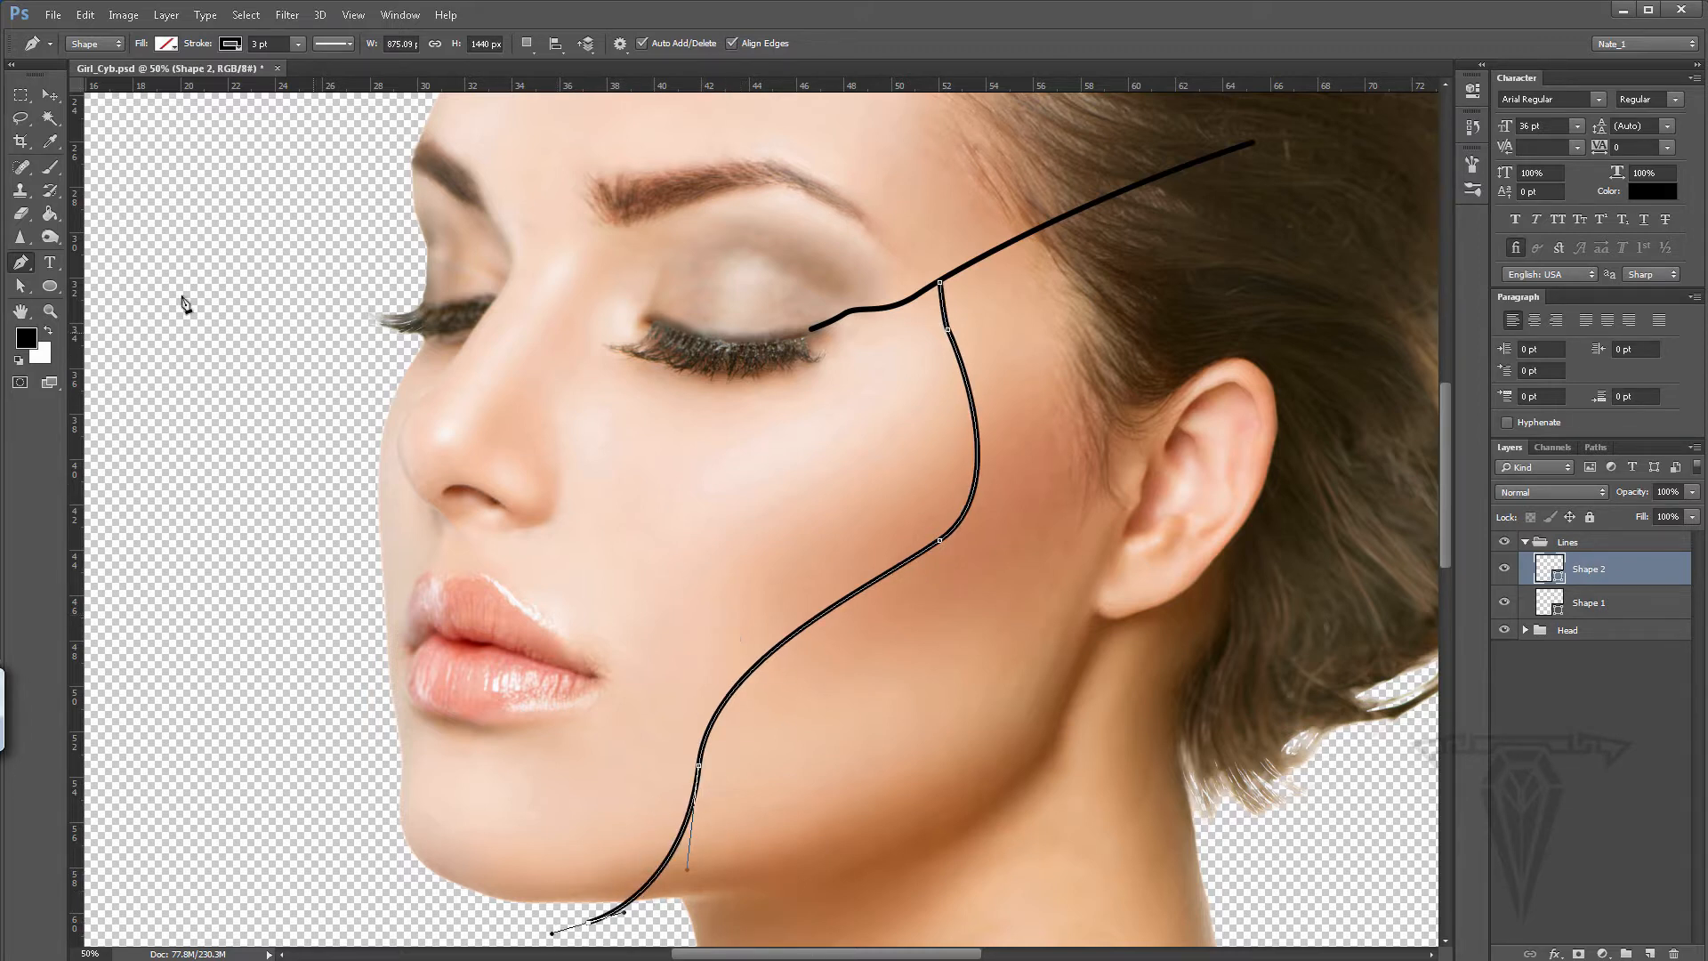
- Reshape the lower part of the cheek line, smoothing the curve beside the mouth and raising its end under the chin
{"action": "left_click", "coordinate": [18, 287]}
{"action": "left_click_drag", "start_coordinate": [774, 572], "coordinate": [803, 492]}
{"action": "mouse_move", "coordinate": [644, 864]}
{"action": "left_mouse_down"}
{"action": "mouse_move", "coordinate": [662, 873]}
{"action": "mouse_move", "coordinate": [601, 845]}
{"action": "mouse_move", "coordinate": [655, 841]}
{"action": "left_mouse_up"}
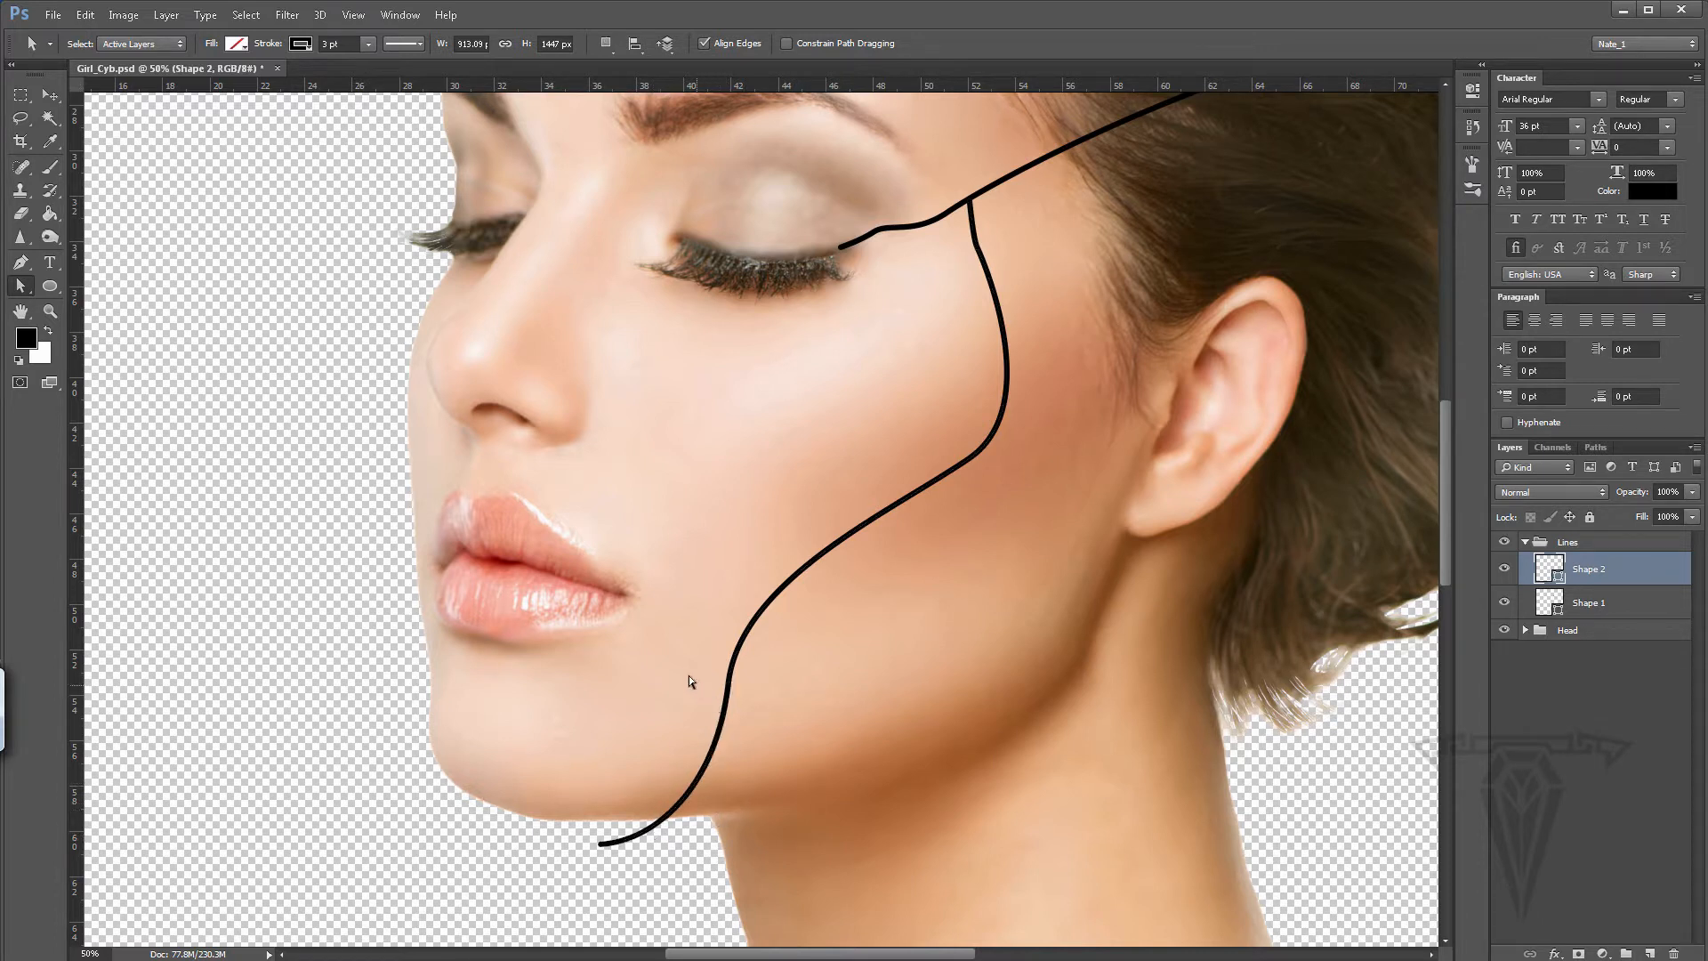
{"action": "left_click_drag", "start_coordinate": [689, 675], "coordinate": [742, 714]}
{"action": "left_click_drag", "start_coordinate": [716, 788], "coordinate": [712, 816]}
{"action": "left_click_drag", "start_coordinate": [727, 685], "coordinate": [726, 699]}
{"action": "left_click_drag", "start_coordinate": [738, 589], "coordinate": [732, 575]}
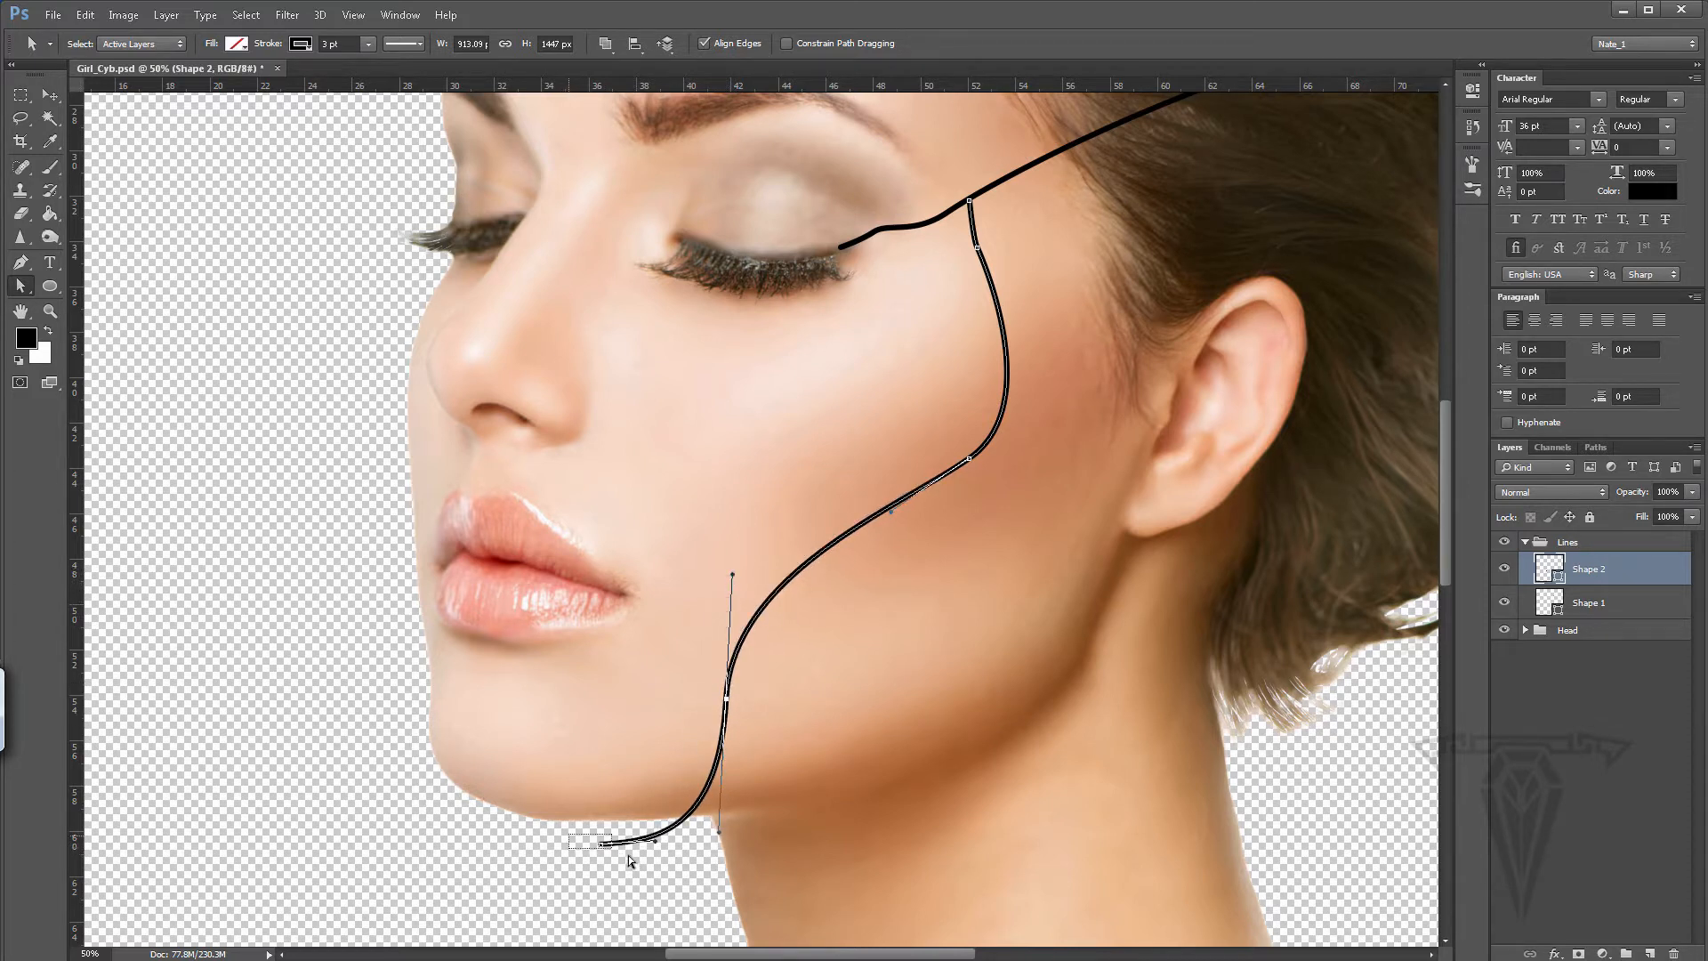
{"action": "left_click_drag", "start_coordinate": [628, 856], "coordinate": [602, 834]}
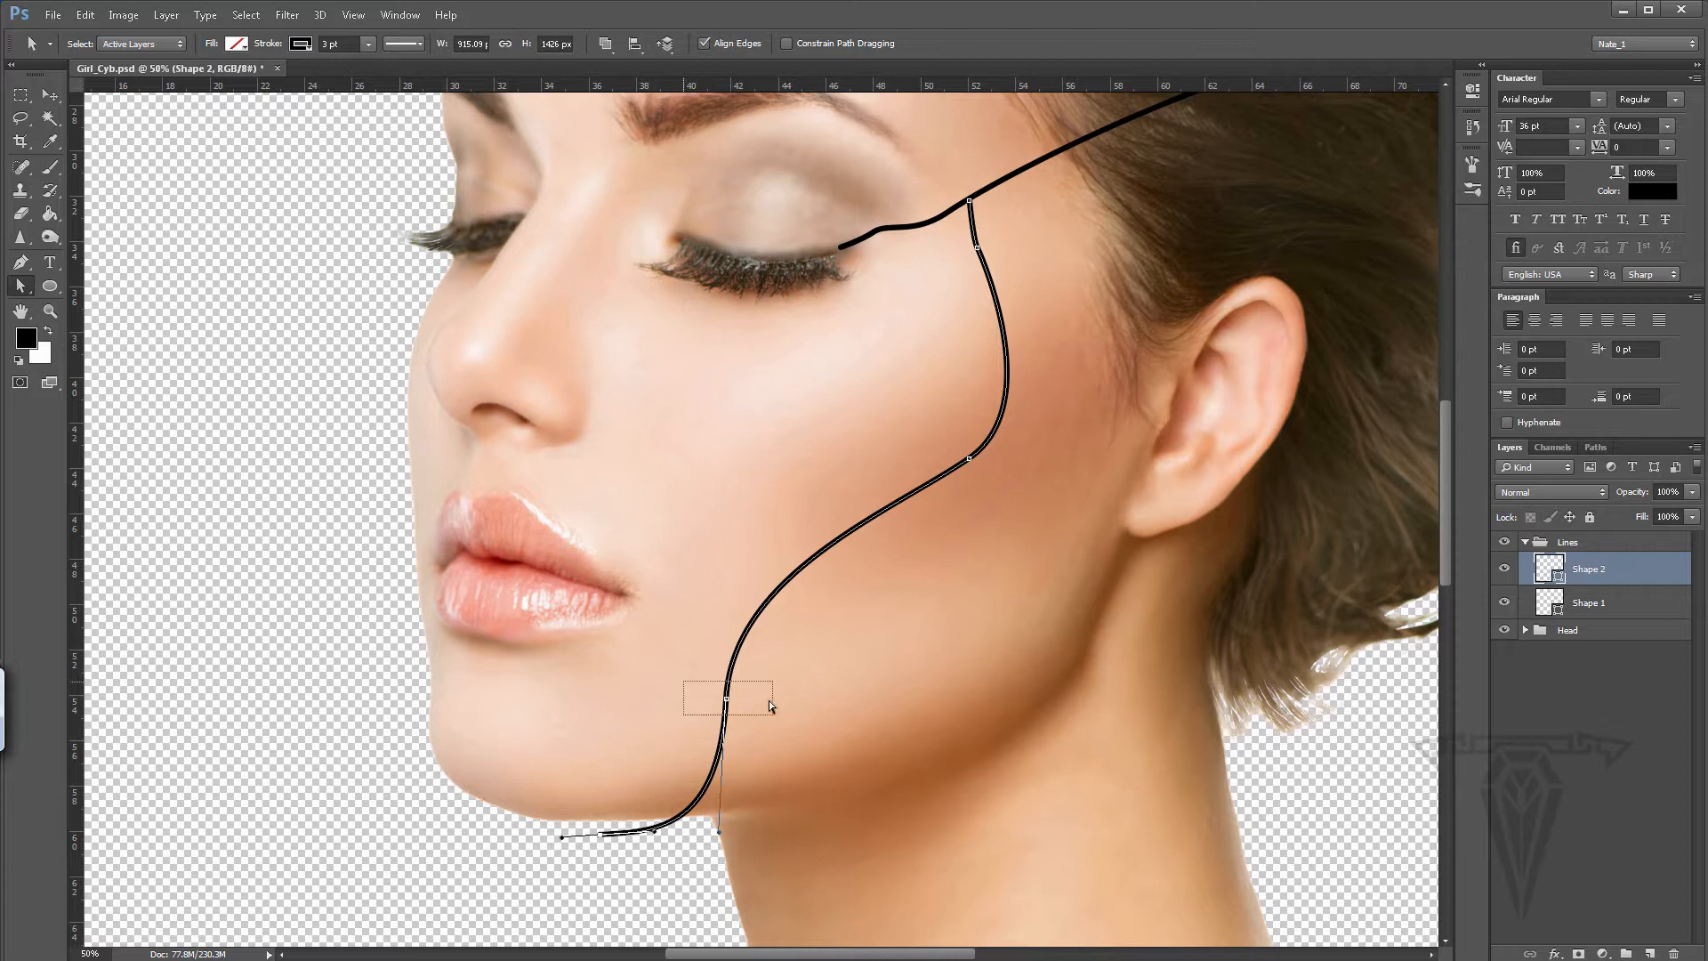
{"action": "left_click_drag", "start_coordinate": [768, 701], "coordinate": [770, 703]}
{"action": "left_click_drag", "start_coordinate": [730, 576], "coordinate": [732, 580]}
- Move the cheek line's middle anchor slightly down and inward, and adjust its handles to round the cheekbone bend
{"action": "left_click_drag", "start_coordinate": [915, 411], "coordinate": [952, 476]}
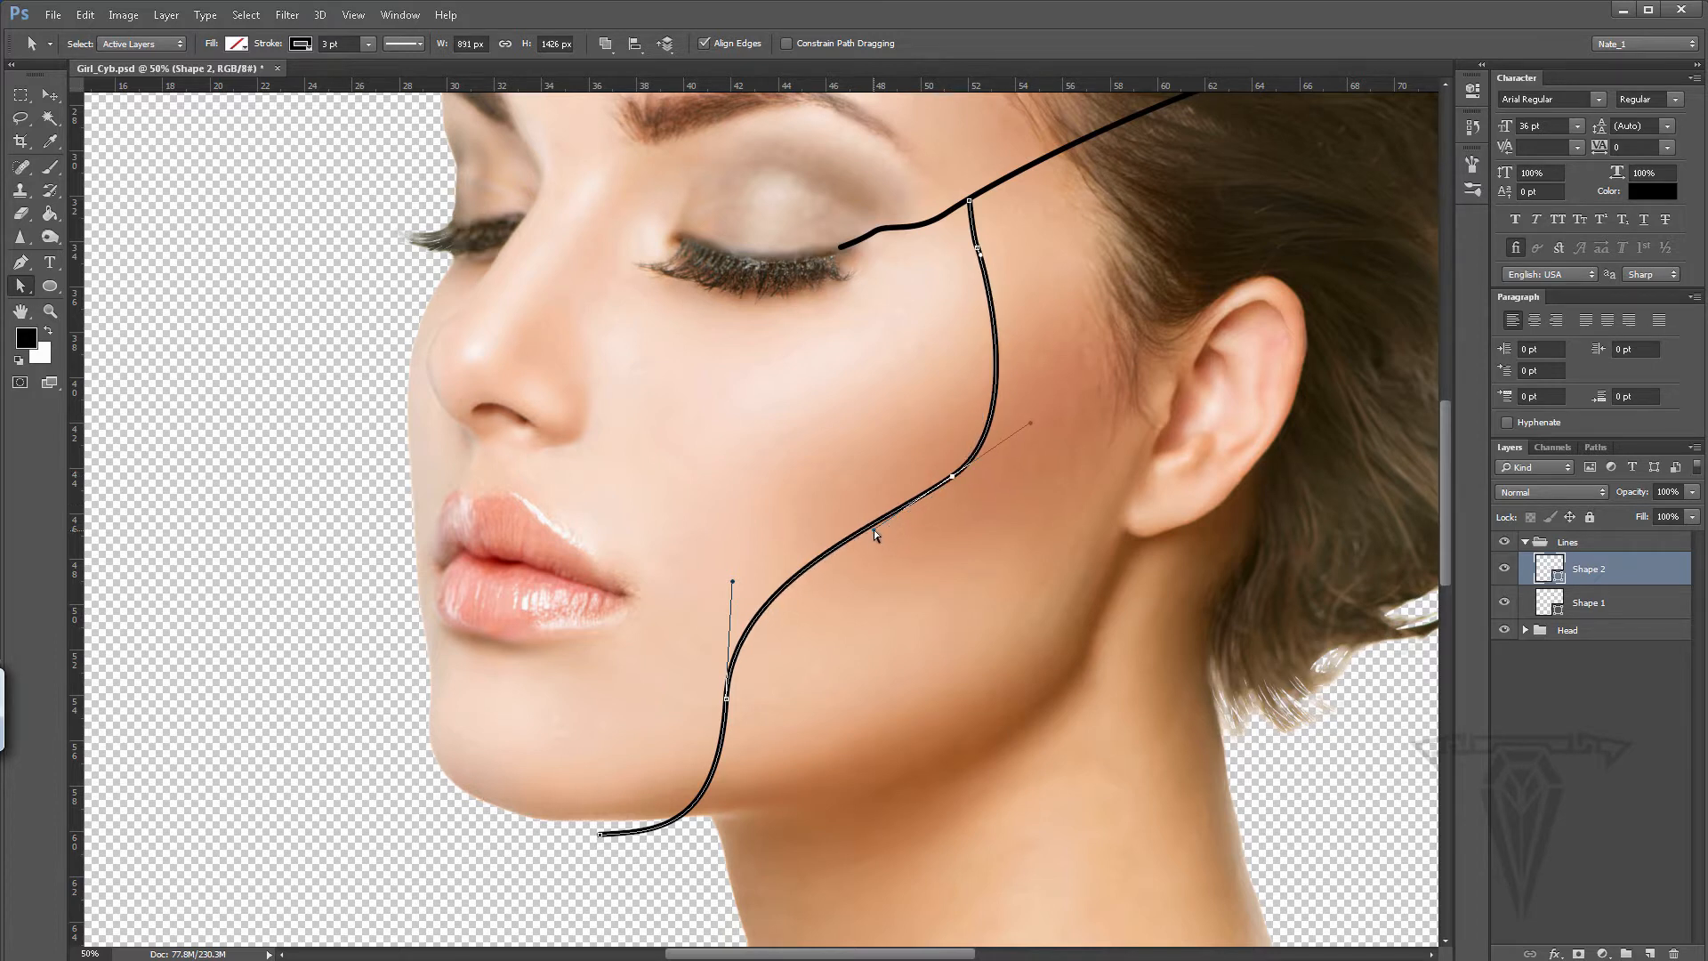
{"action": "left_click_drag", "start_coordinate": [873, 529], "coordinate": [886, 553]}
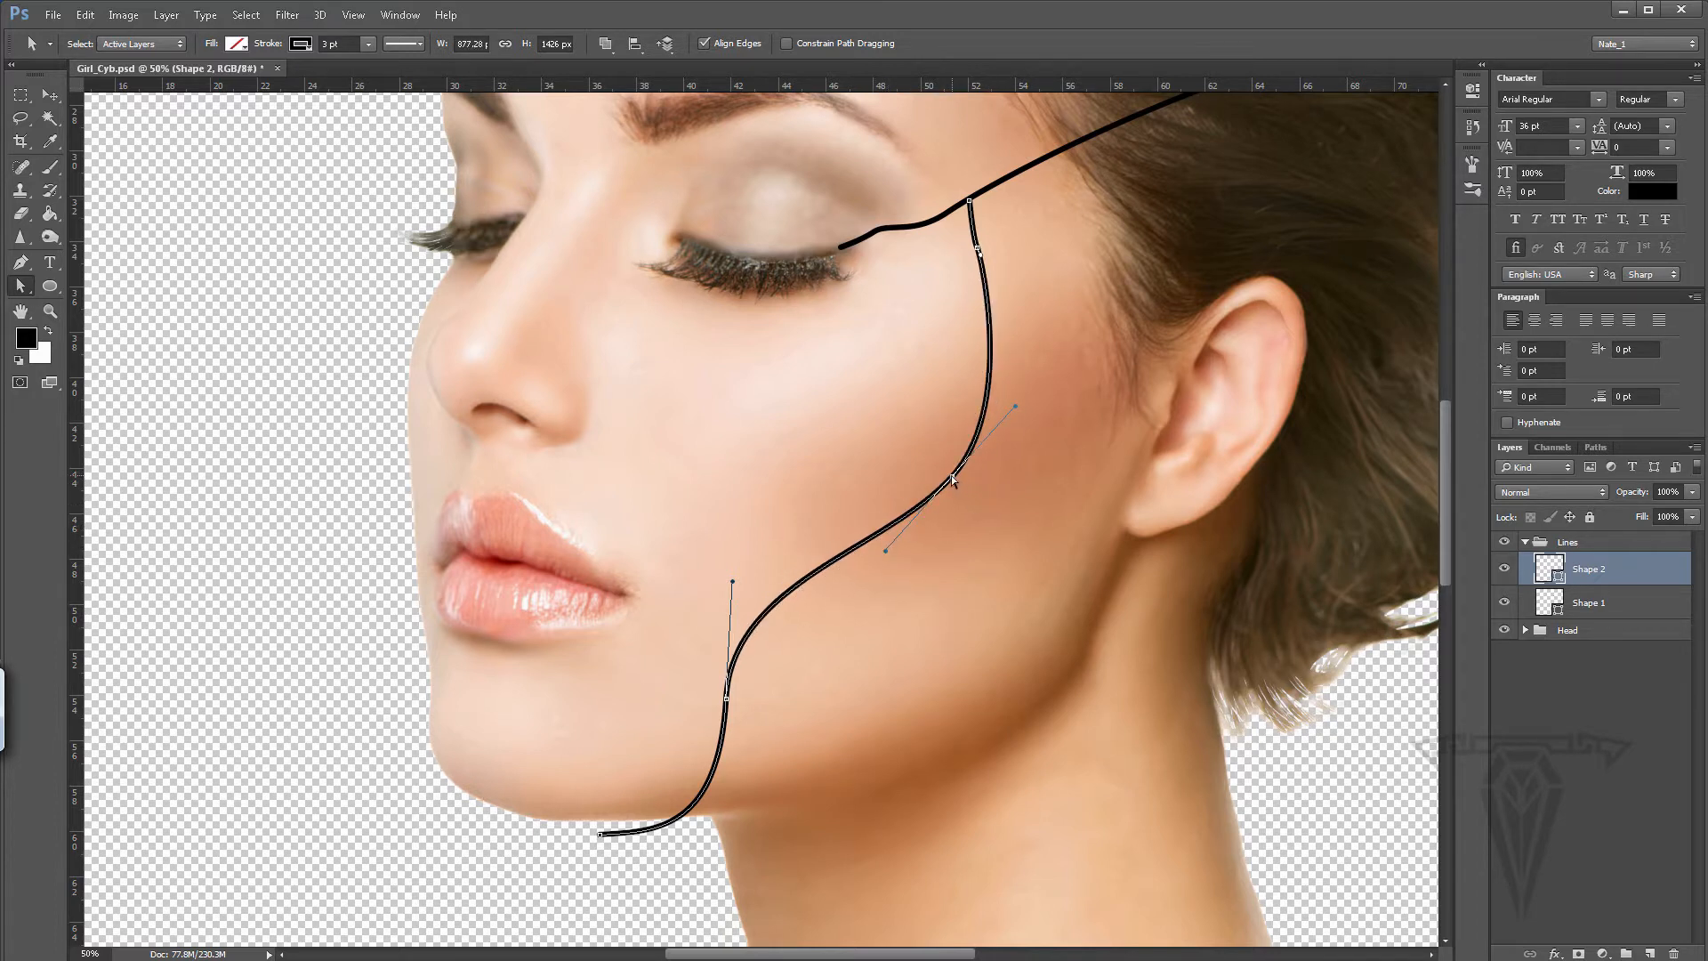
{"action": "left_click_drag", "start_coordinate": [952, 479], "coordinate": [959, 478]}
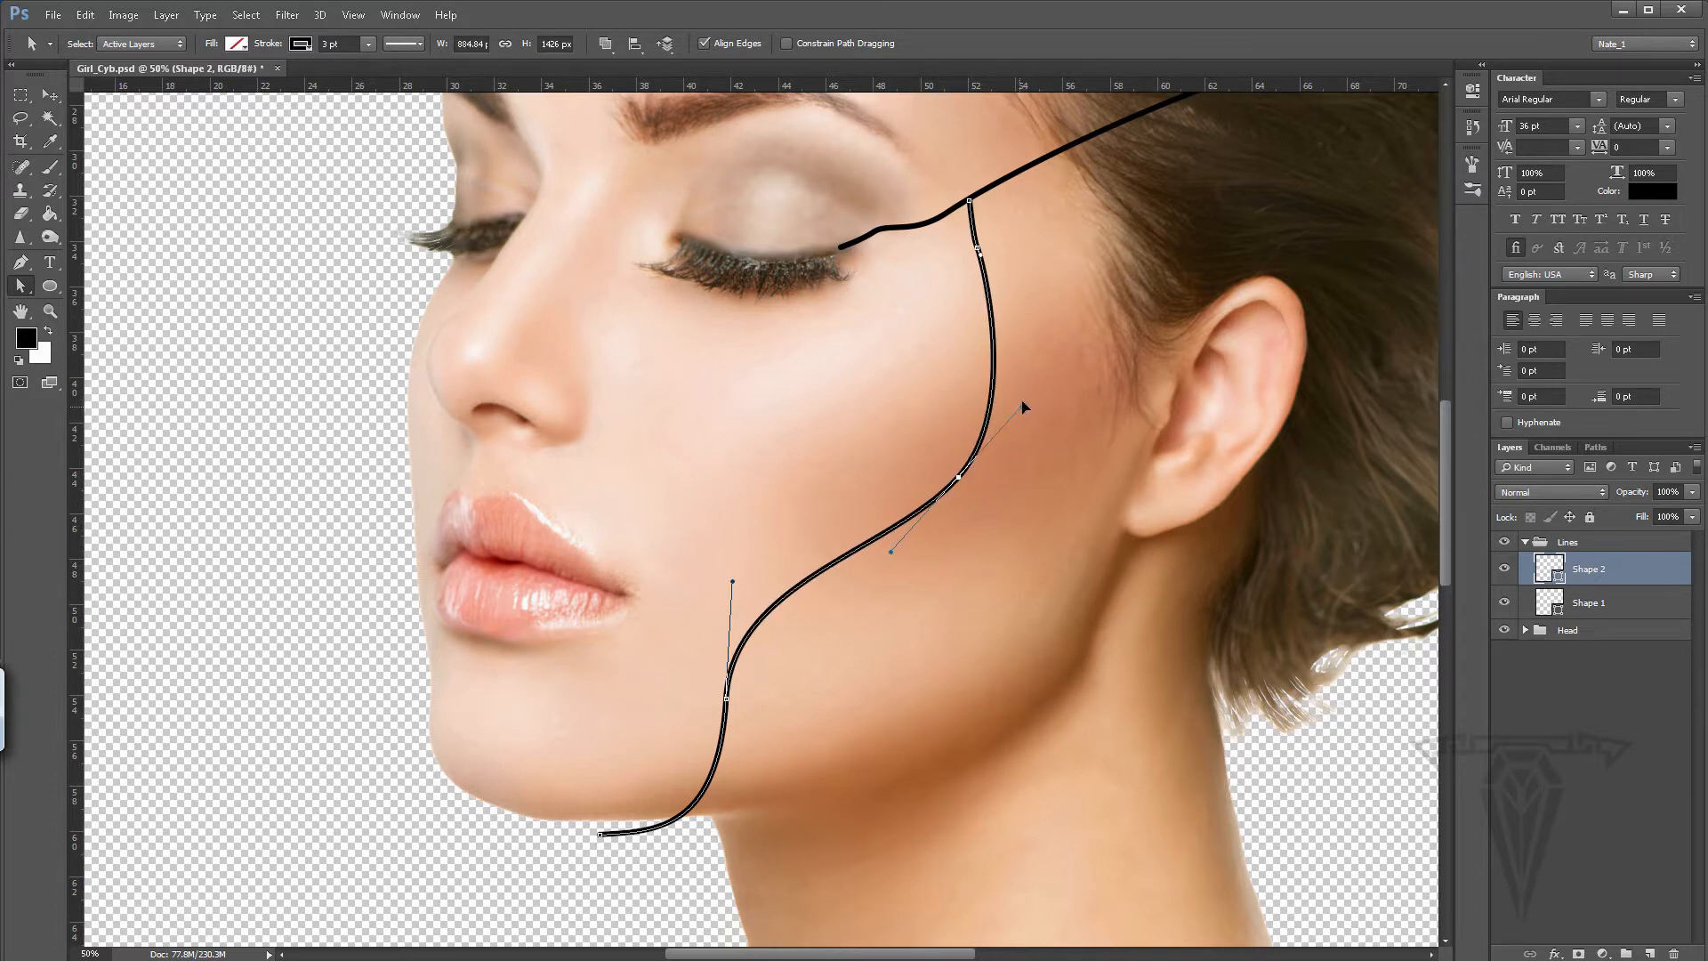
{"action": "left_click_drag", "start_coordinate": [1022, 403], "coordinate": [1030, 395]}
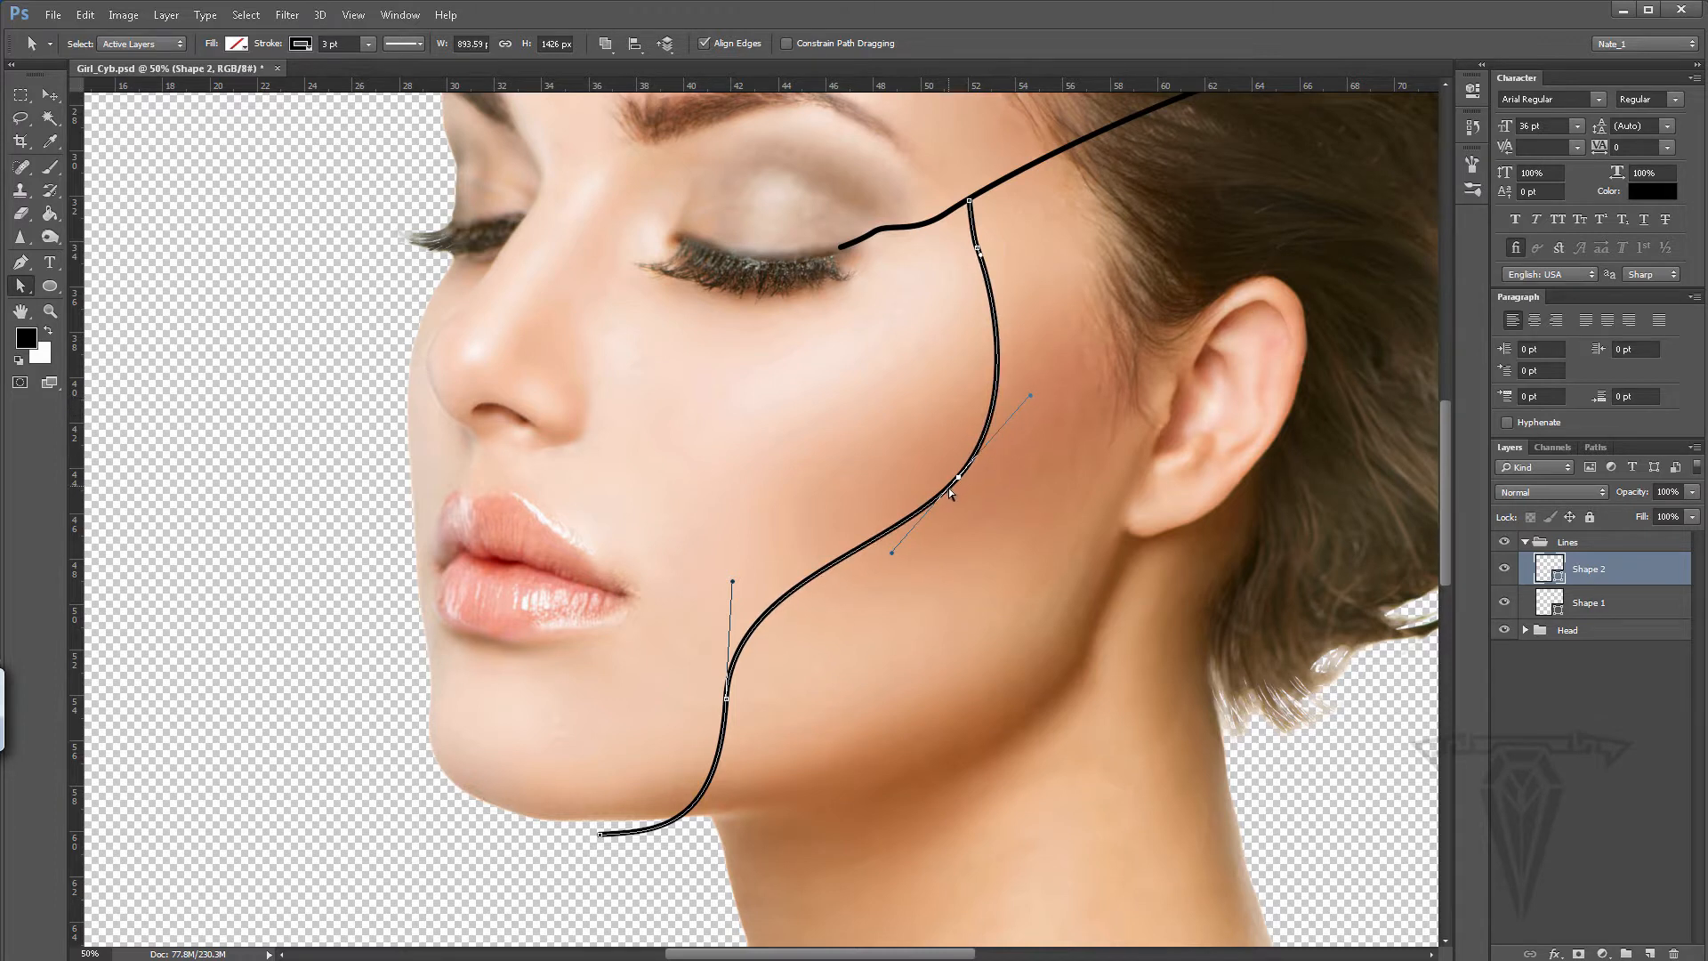
{"action": "left_click_drag", "start_coordinate": [891, 552], "coordinate": [879, 564]}
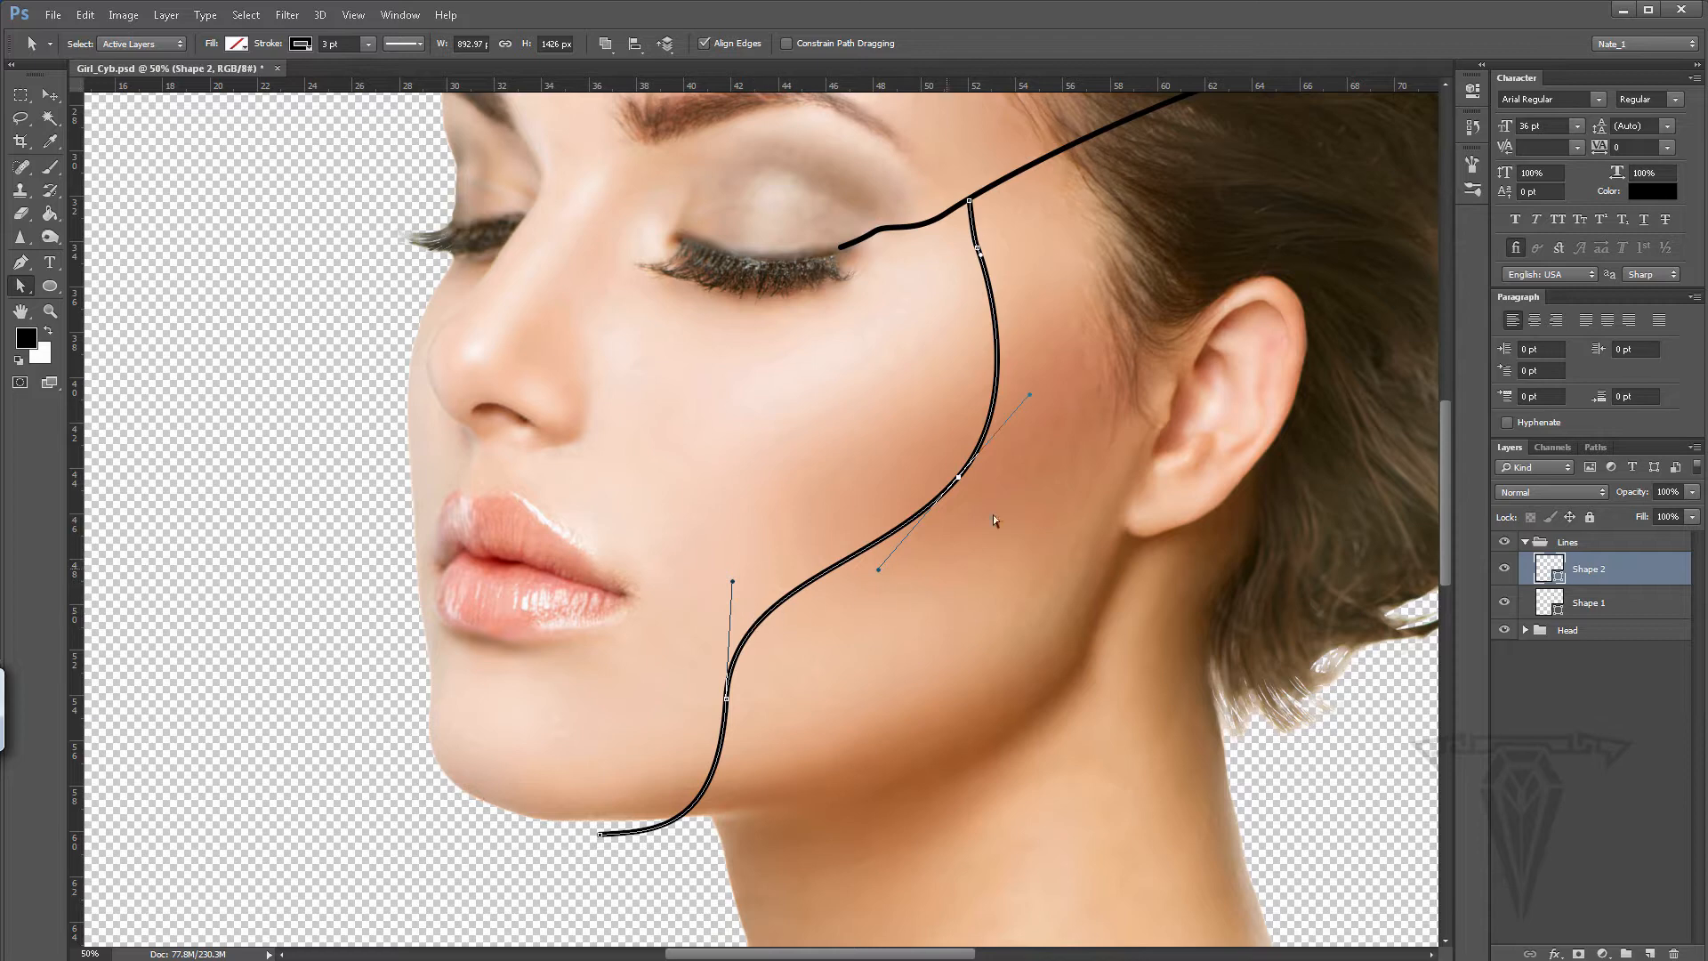
{"action": "left_click", "coordinate": [553, 891]}
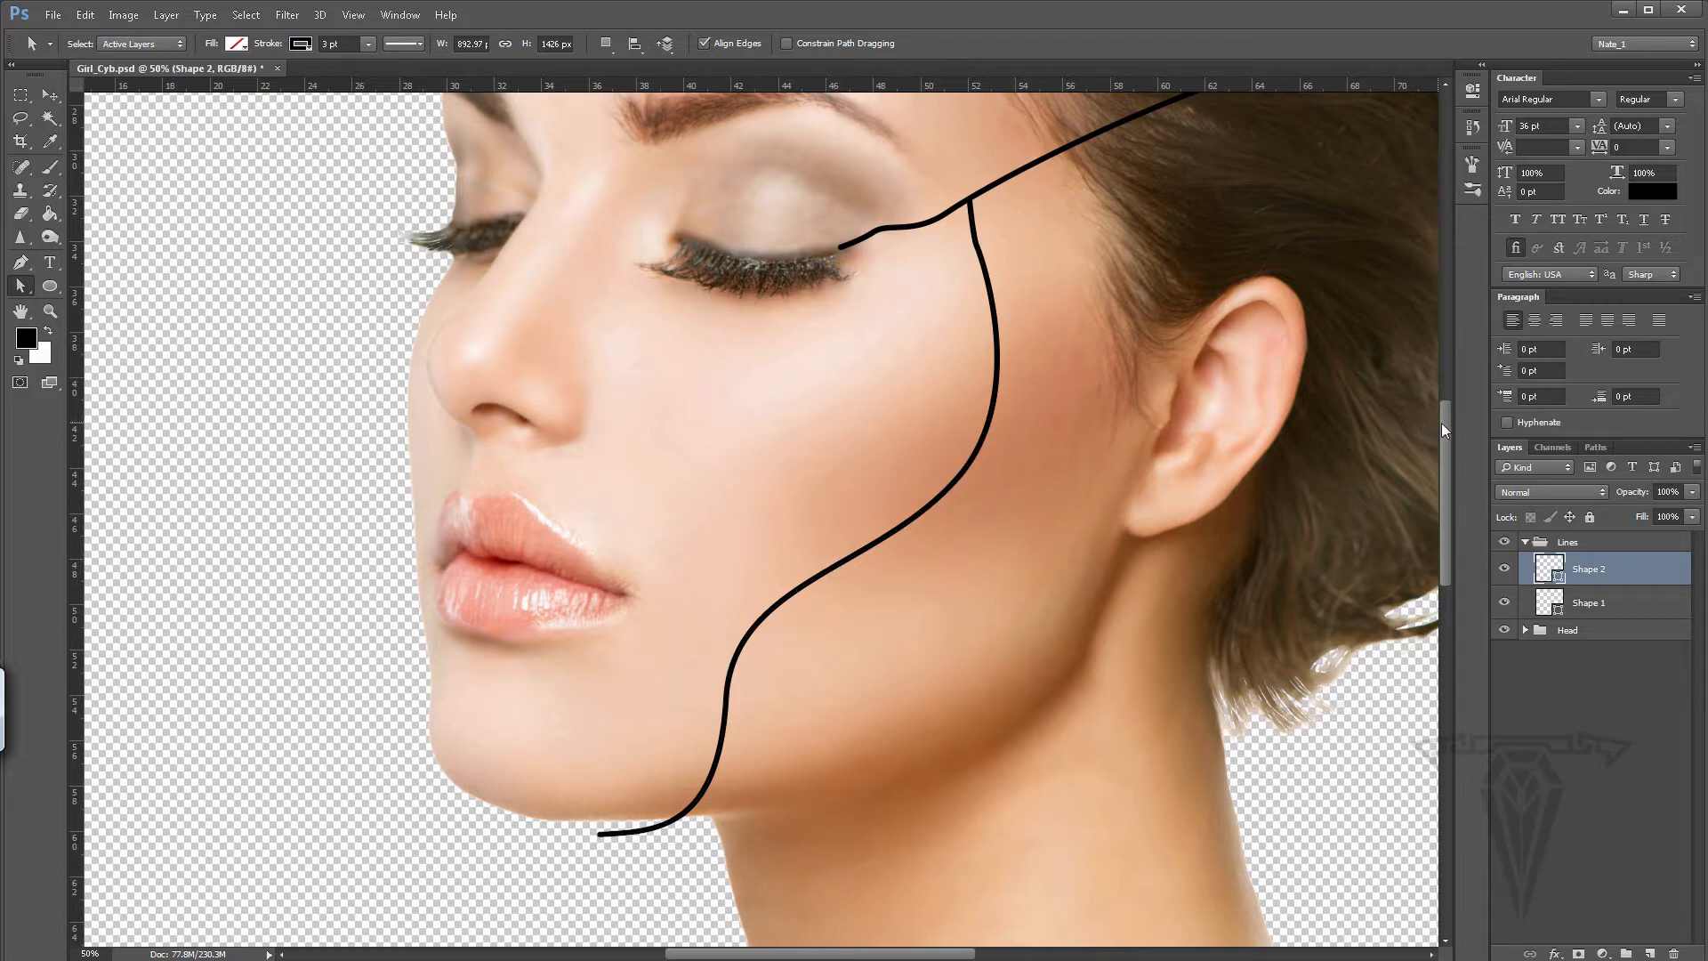
- On a new layer, draw a Pen line from the temple junction up and across the forehead past the face, about 1633 by 515 px
{"action": "left_click_drag", "start_coordinate": [1442, 424], "coordinate": [1443, 370]}
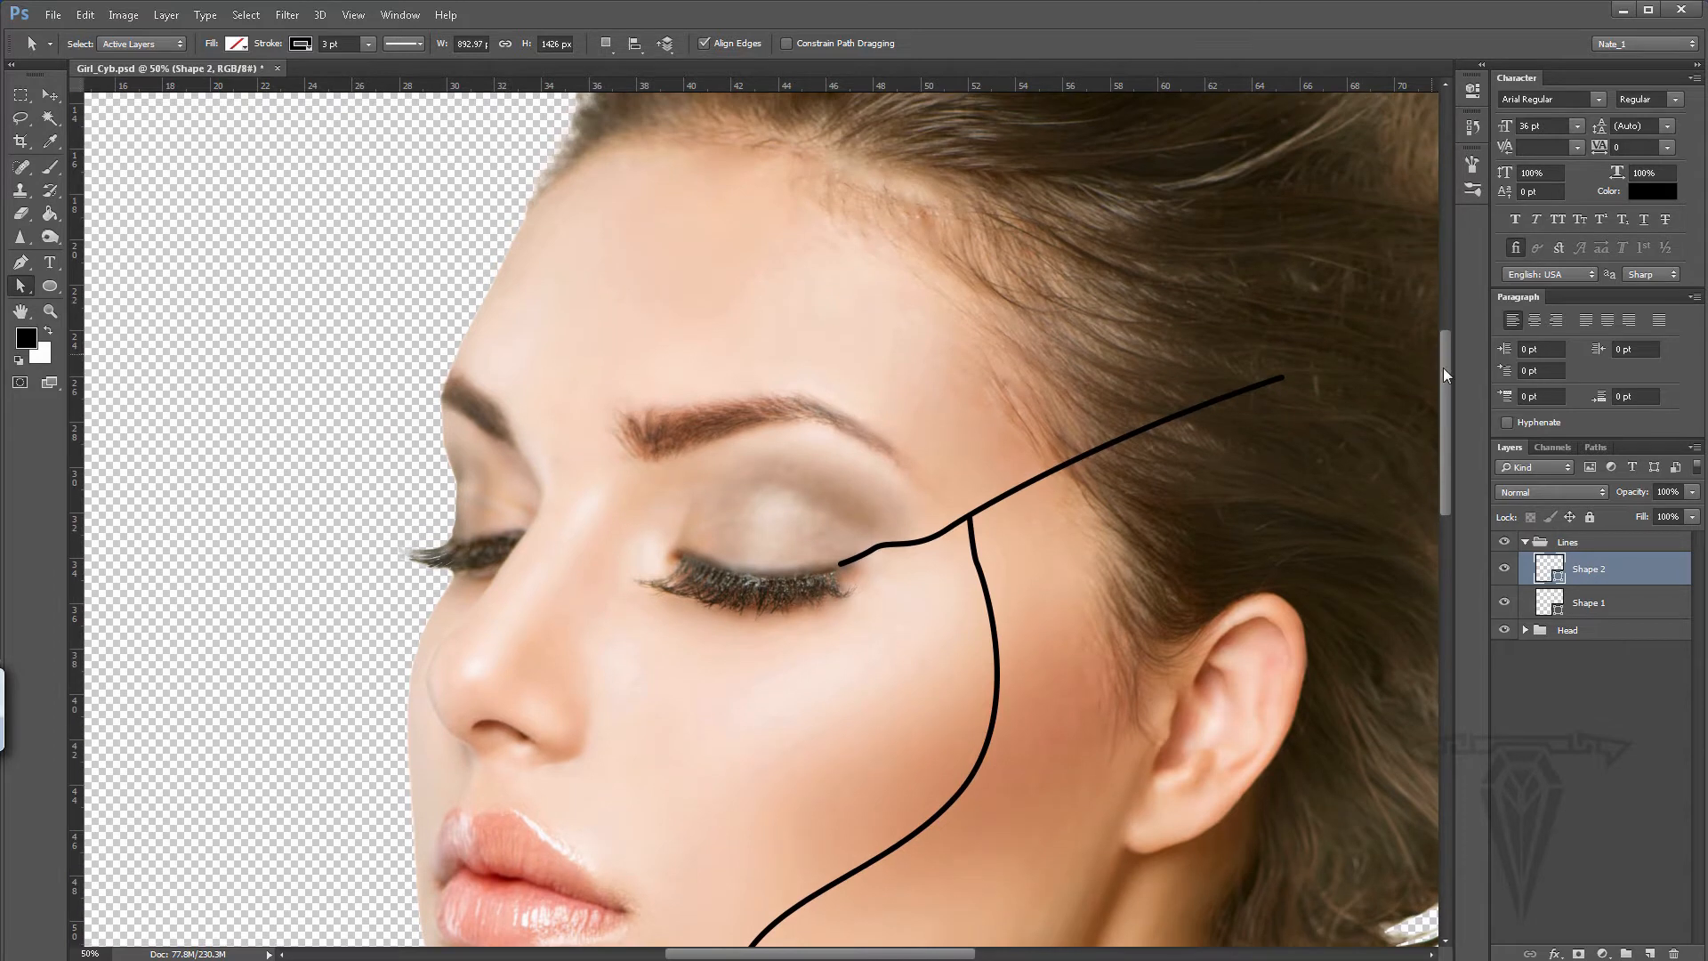
{"action": "left_click", "coordinate": [1650, 952]}
{"action": "left_click", "coordinate": [20, 262]}
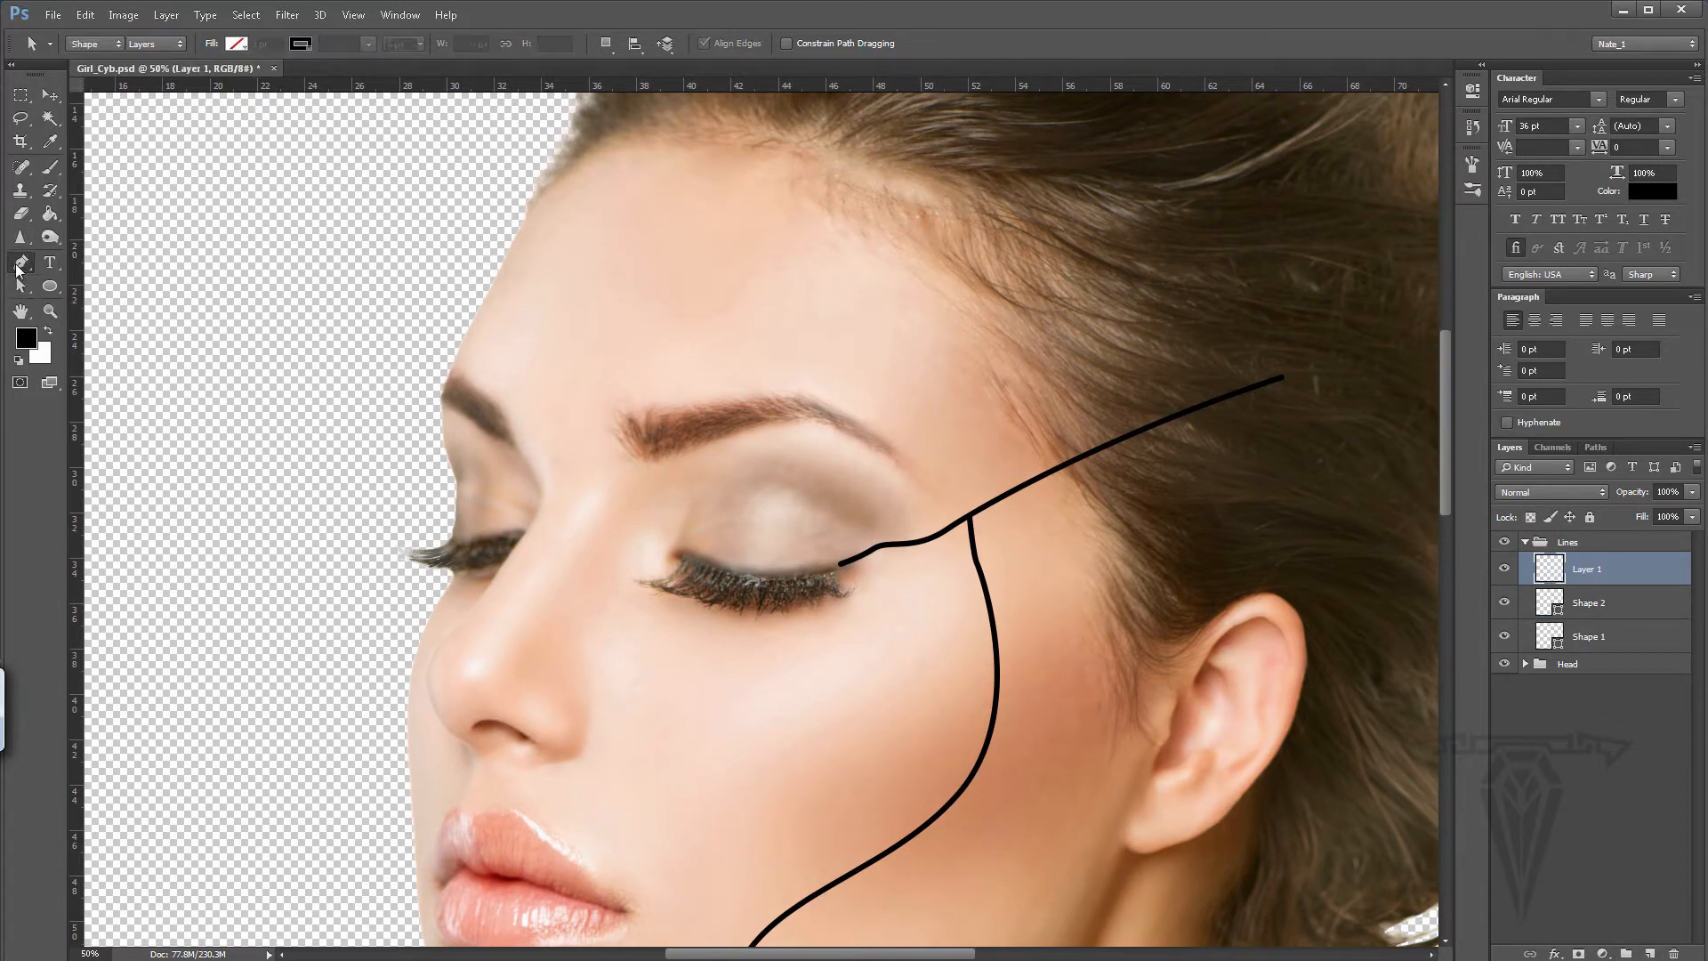
{"action": "left_click", "coordinate": [969, 517]}
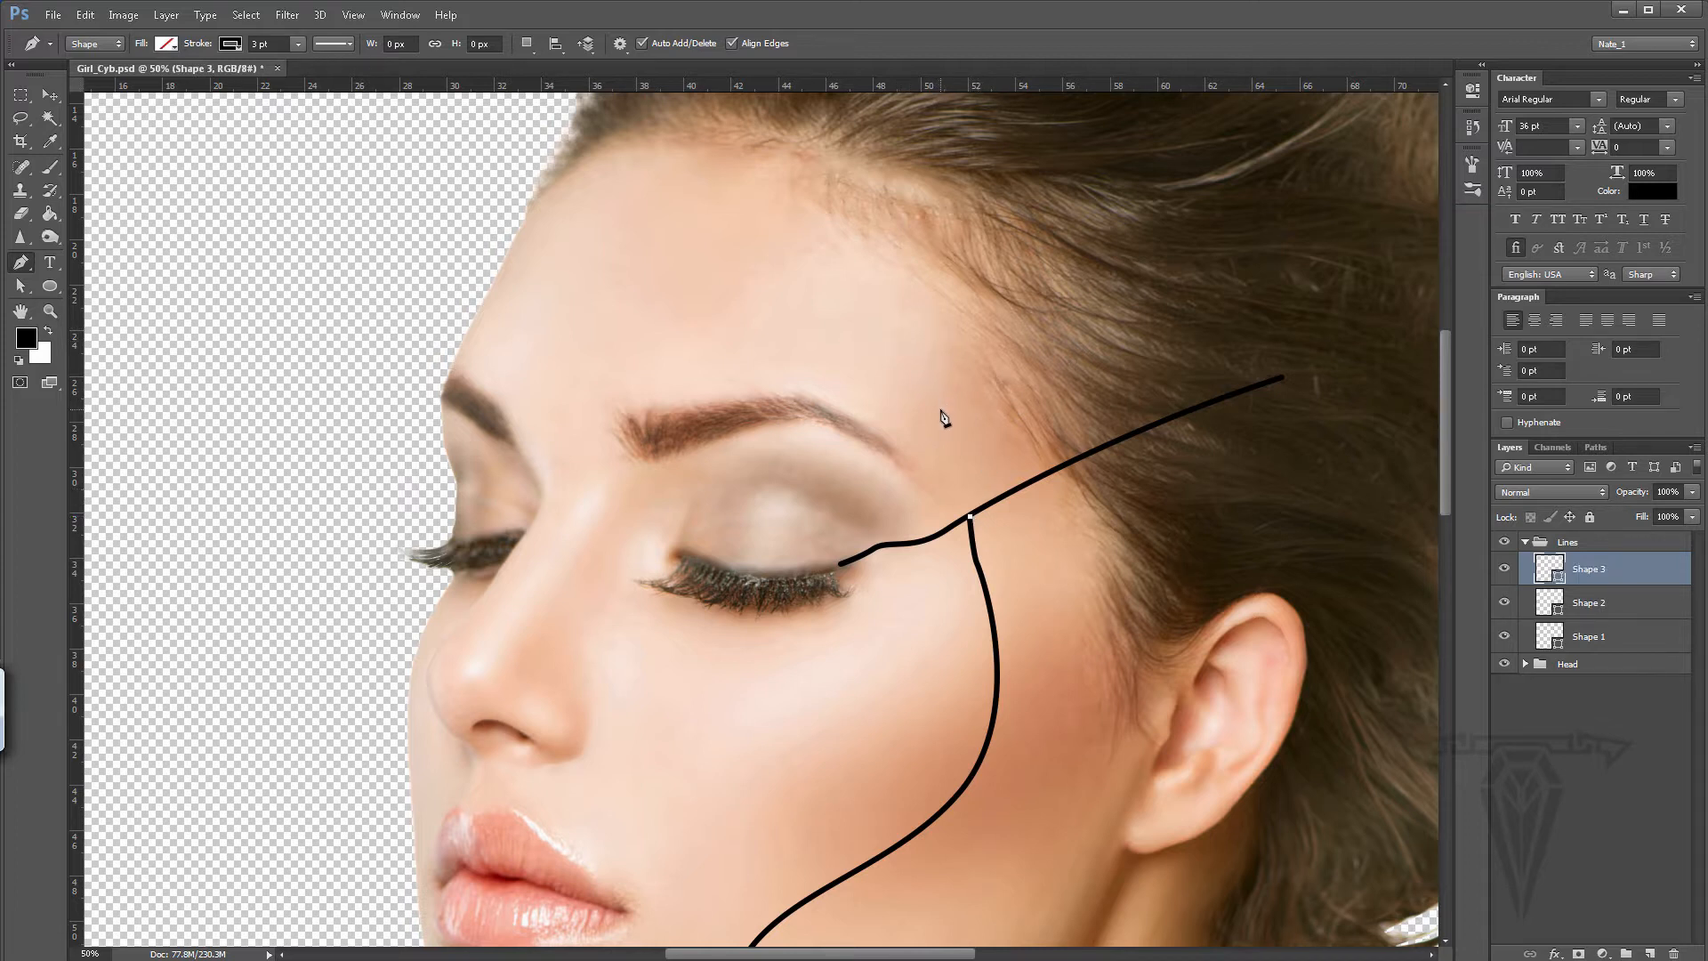
{"action": "left_click", "coordinate": [944, 410]}
{"action": "left_click_drag", "start_coordinate": [944, 396], "coordinate": [944, 393]}
{"action": "left_click_drag", "start_coordinate": [603, 286], "coordinate": [360, 283]}
{"action": "left_click_drag", "start_coordinate": [360, 285], "coordinate": [359, 285]}
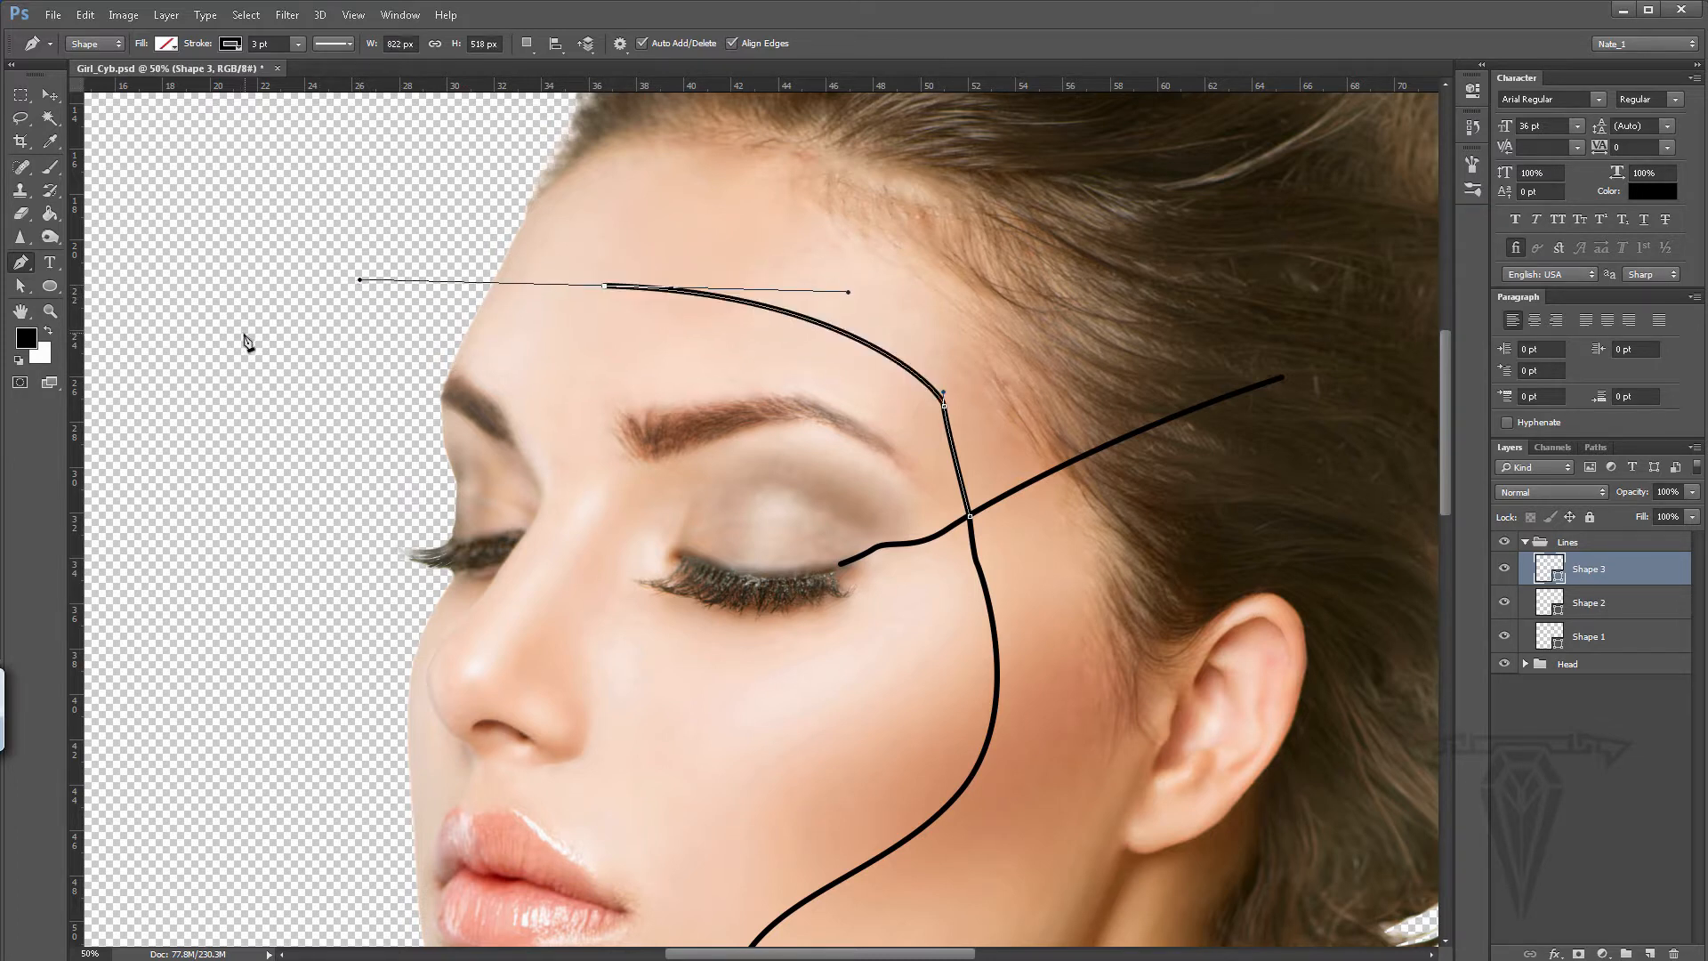
{"action": "left_click", "coordinate": [243, 333]}
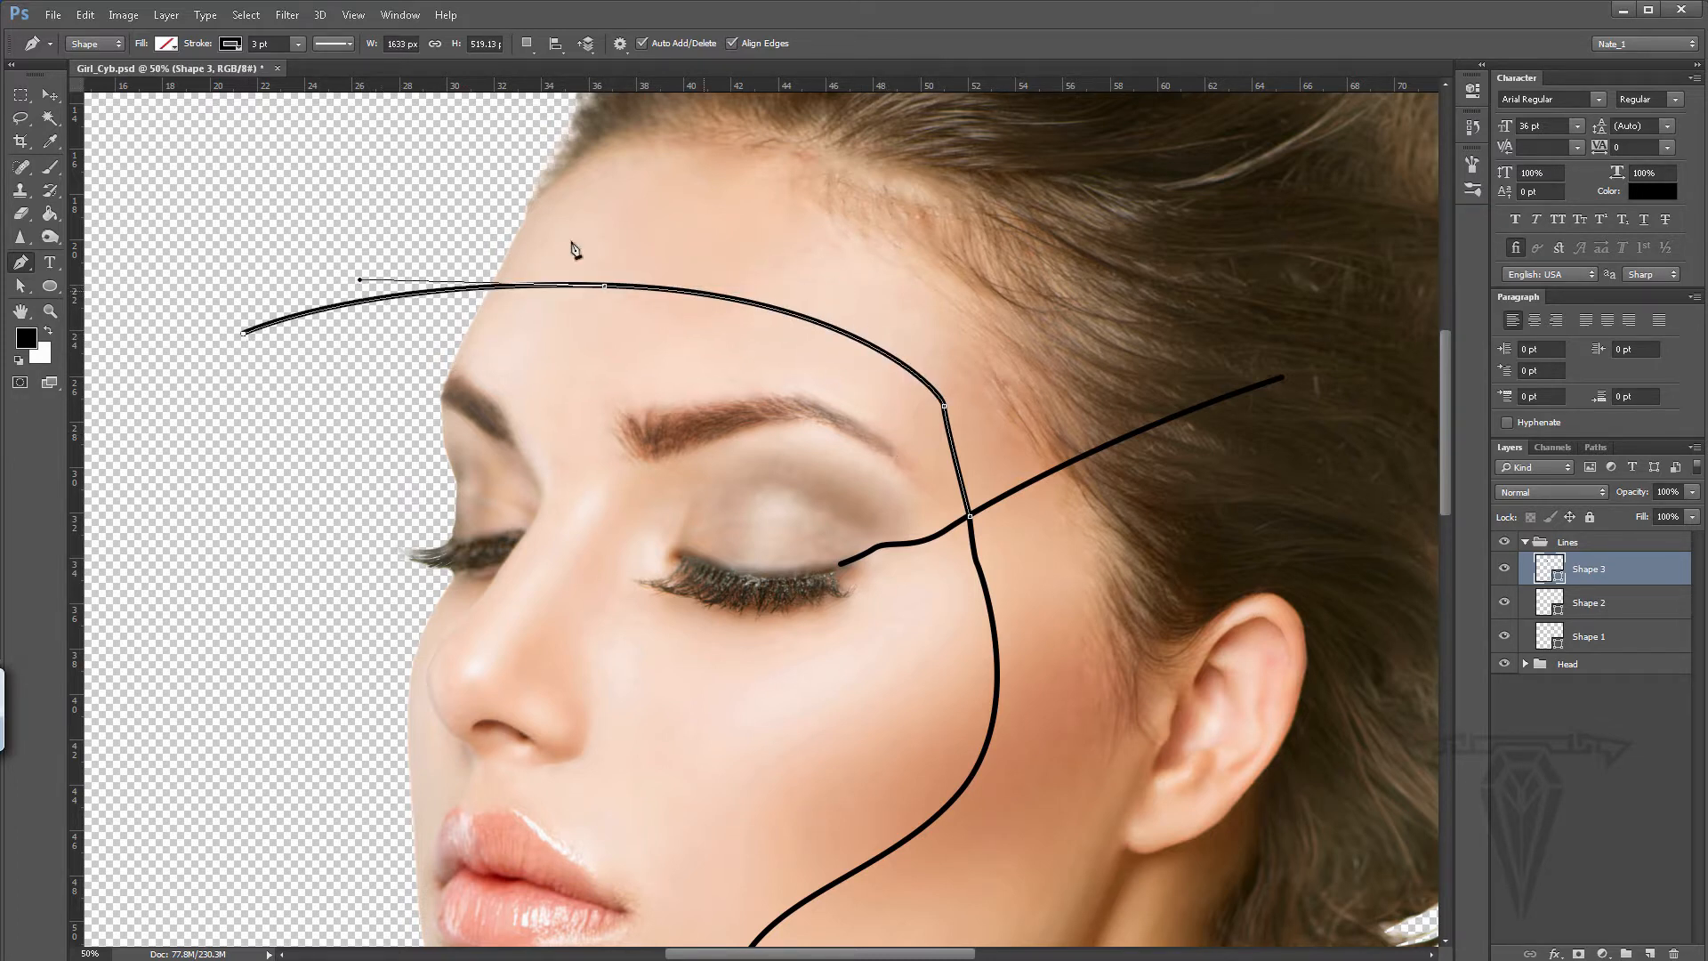
- Raise the forehead line's middle anchor, shift its temple anchor down and outward, and adjust the handles to round the temple bend
{"action": "left_click", "coordinate": [19, 285]}
{"action": "left_click_drag", "start_coordinate": [544, 255], "coordinate": [615, 264]}
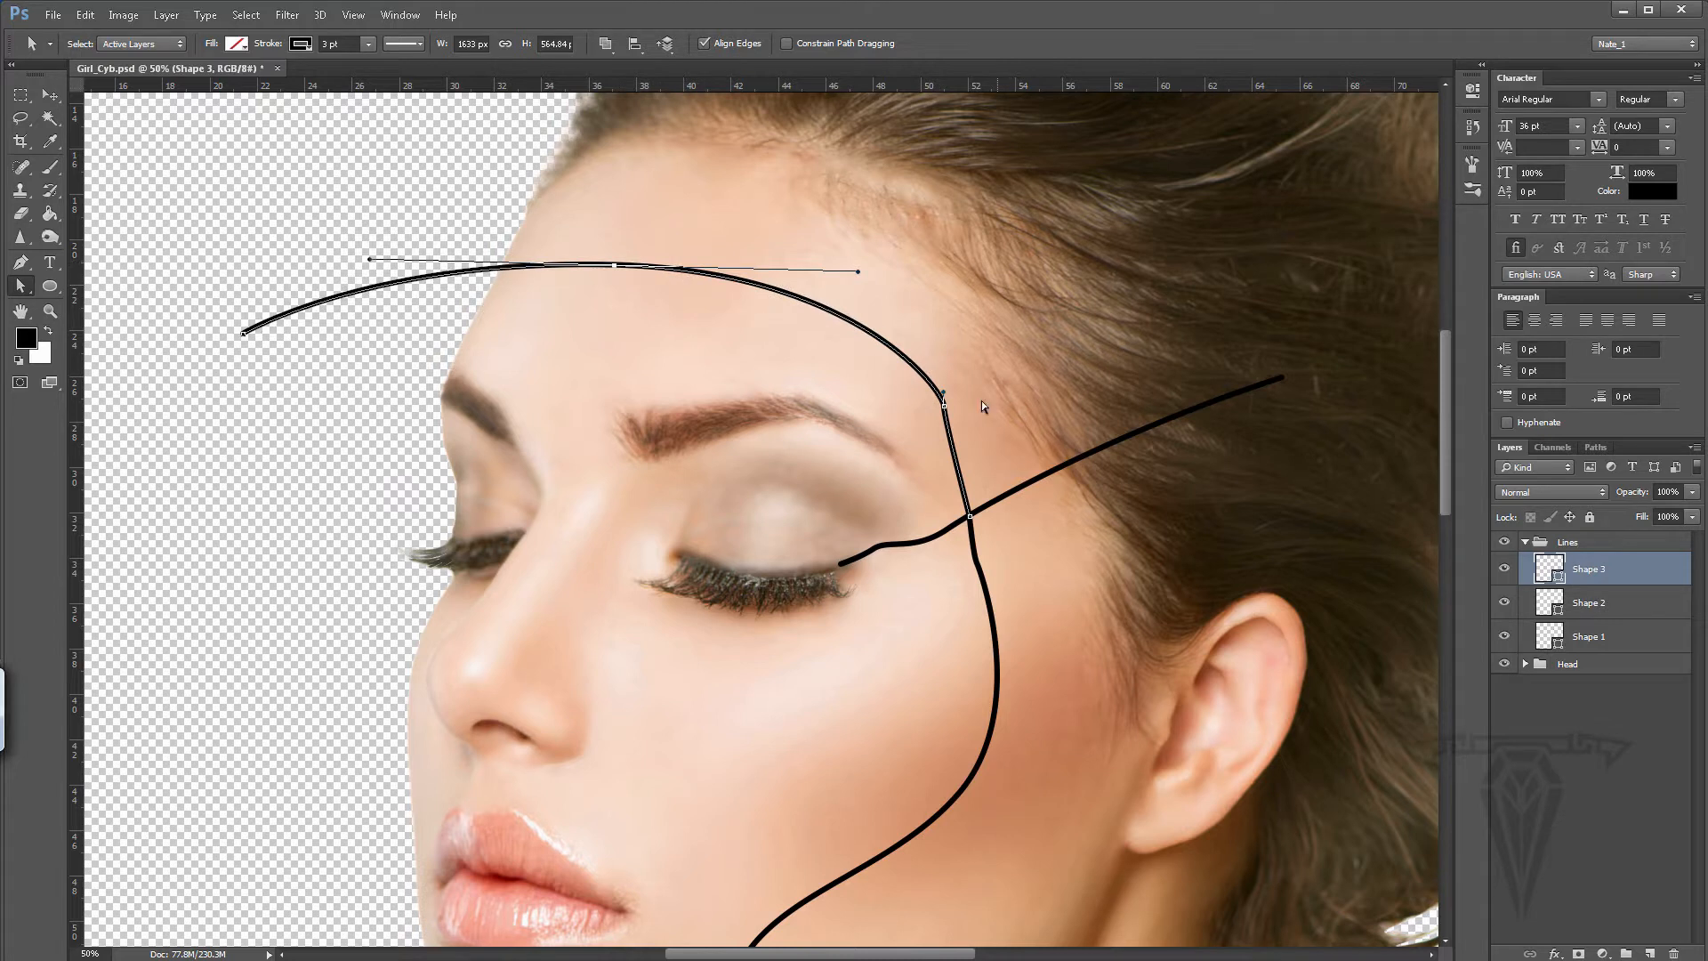
{"action": "mouse_move", "coordinate": [968, 397]}
{"action": "left_mouse_down"}
{"action": "mouse_move", "coordinate": [958, 446]}
{"action": "mouse_move", "coordinate": [945, 370]}
{"action": "mouse_move", "coordinate": [961, 360]}
{"action": "mouse_move", "coordinate": [960, 419]}
{"action": "left_mouse_up"}
{"action": "left_click_drag", "start_coordinate": [956, 469], "coordinate": [961, 463]}
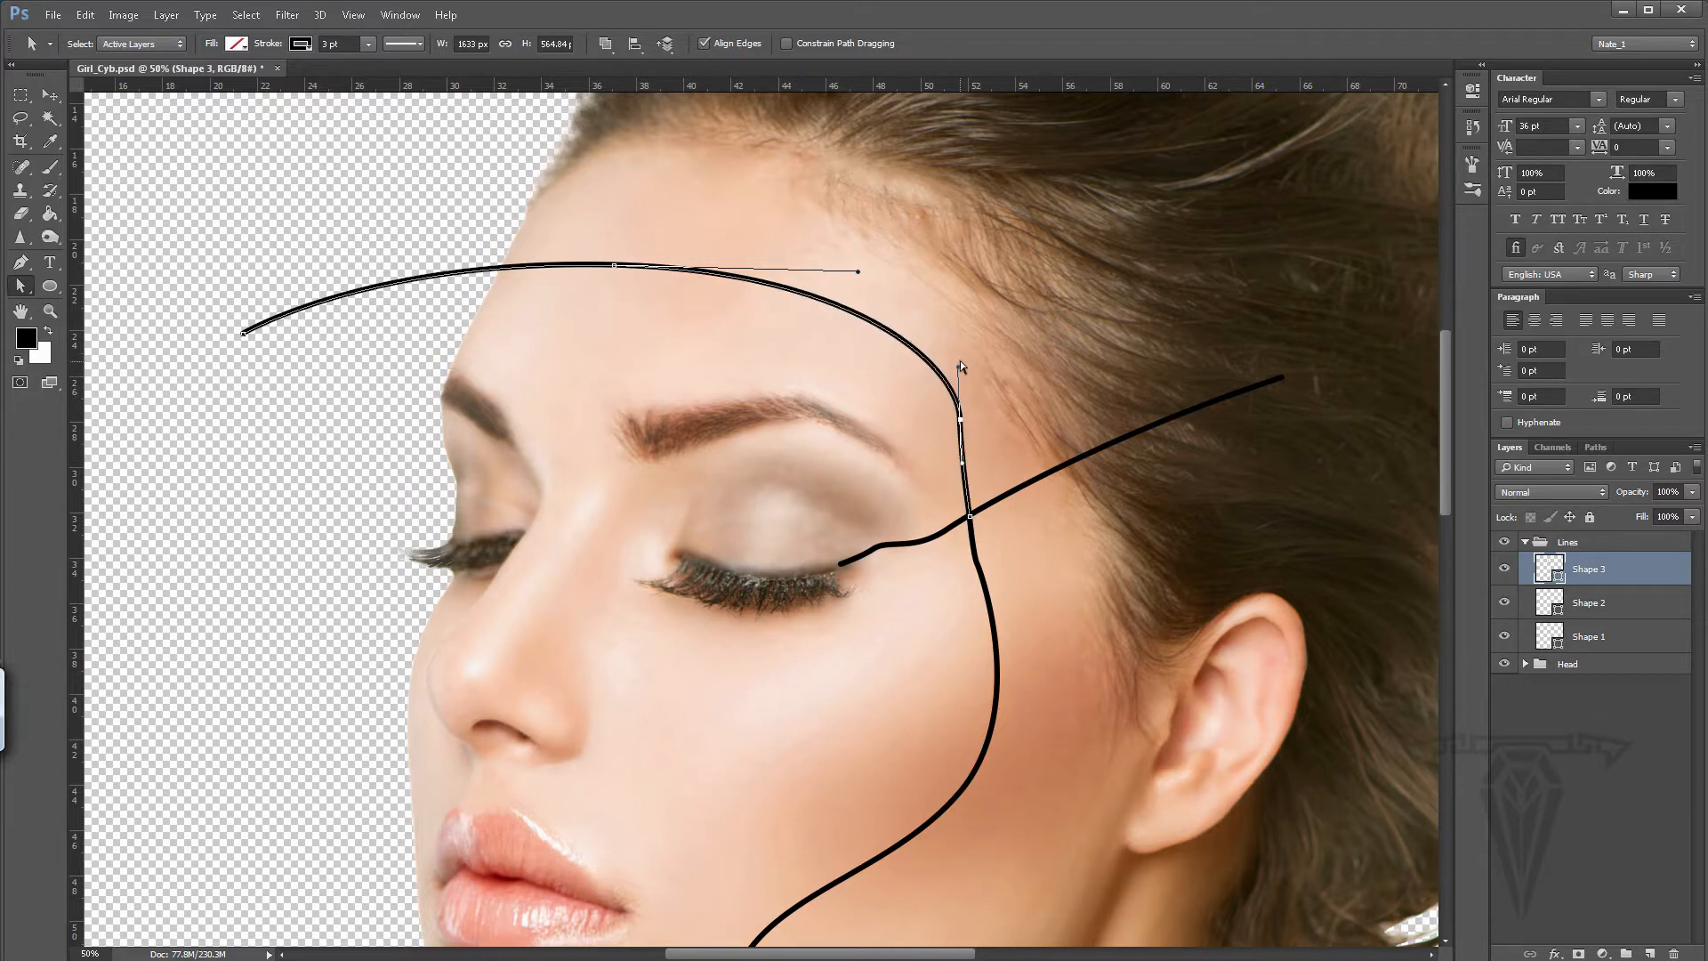
{"action": "left_click_drag", "start_coordinate": [858, 272], "coordinate": [826, 269]}
{"action": "left_click_drag", "start_coordinate": [960, 368], "coordinate": [959, 351]}
{"action": "left_click_drag", "start_coordinate": [961, 419], "coordinate": [968, 422]}
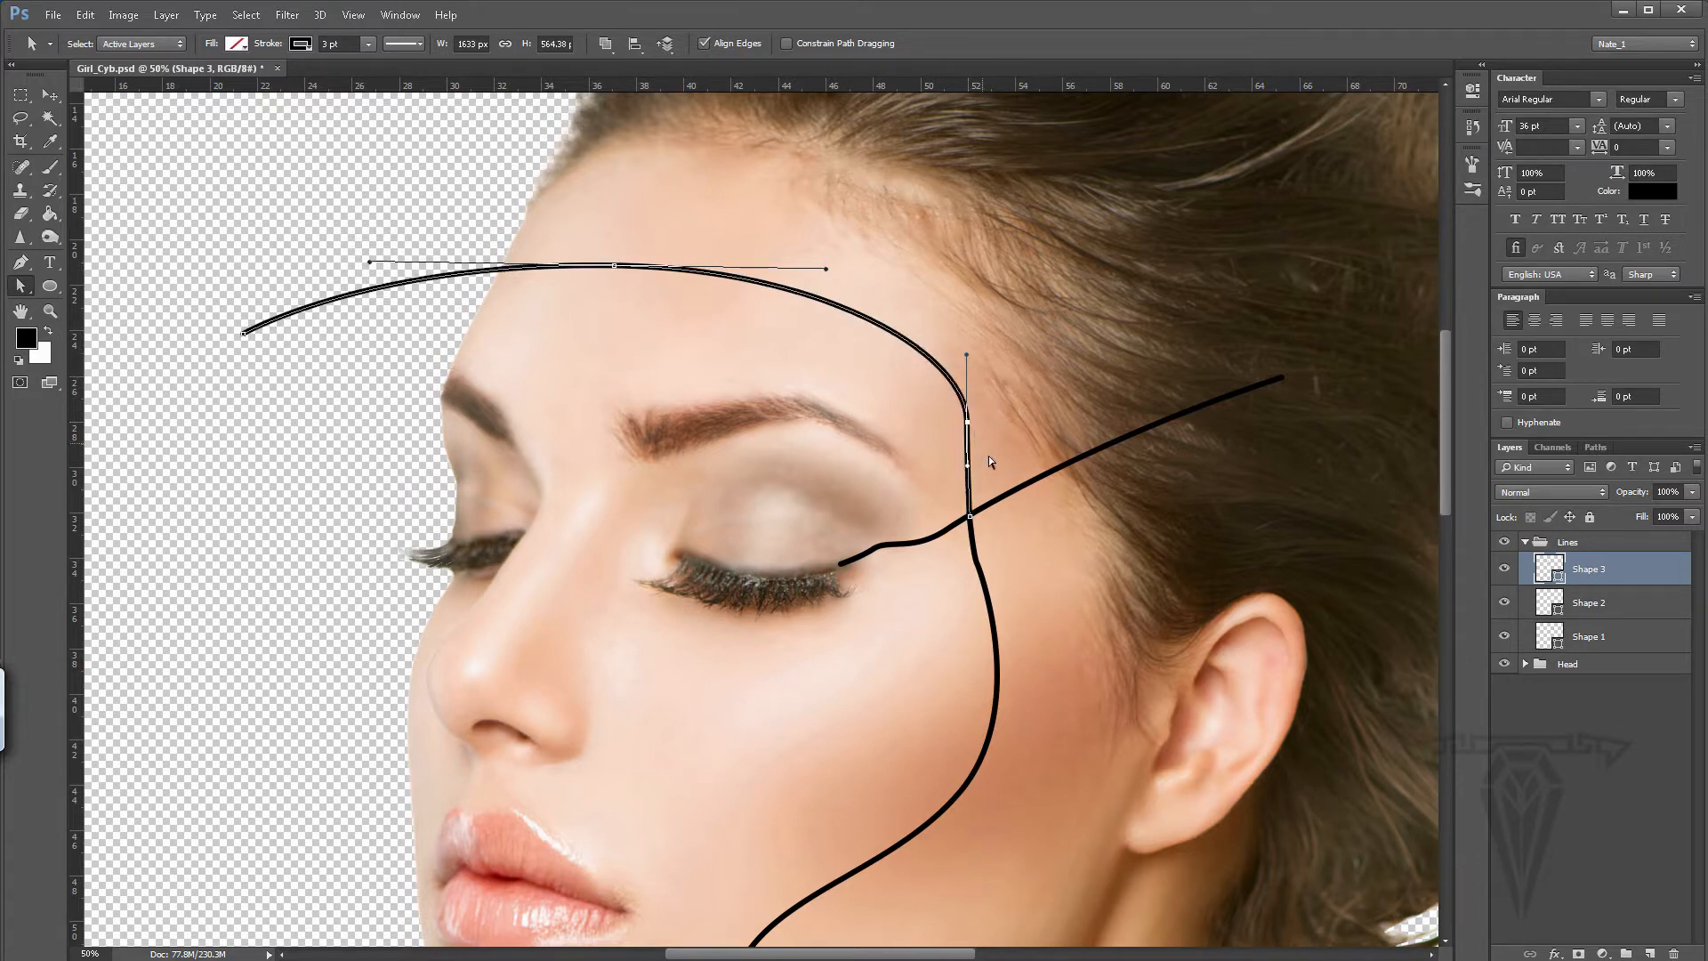
- Nudge the forehead line's temple anchor slightly inward, toward the face, just above the line junction
{"action": "left_click", "coordinate": [999, 484]}
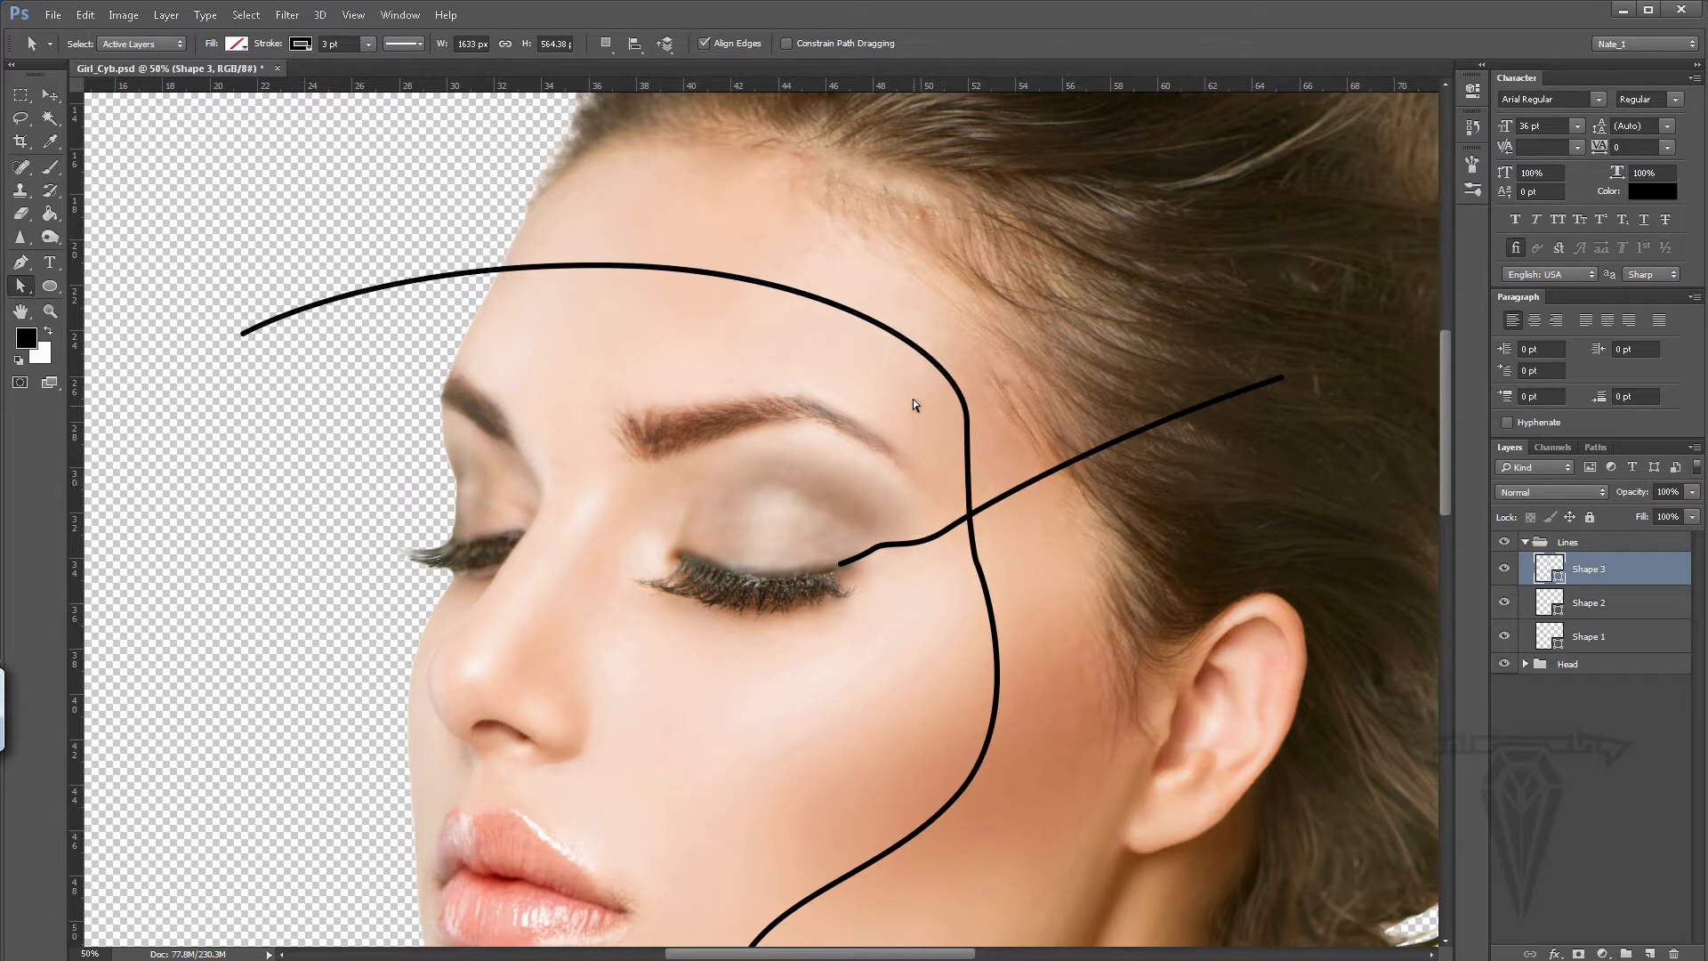
{"action": "left_click", "coordinate": [968, 424]}
{"action": "left_click_drag", "start_coordinate": [966, 423], "coordinate": [959, 422]}
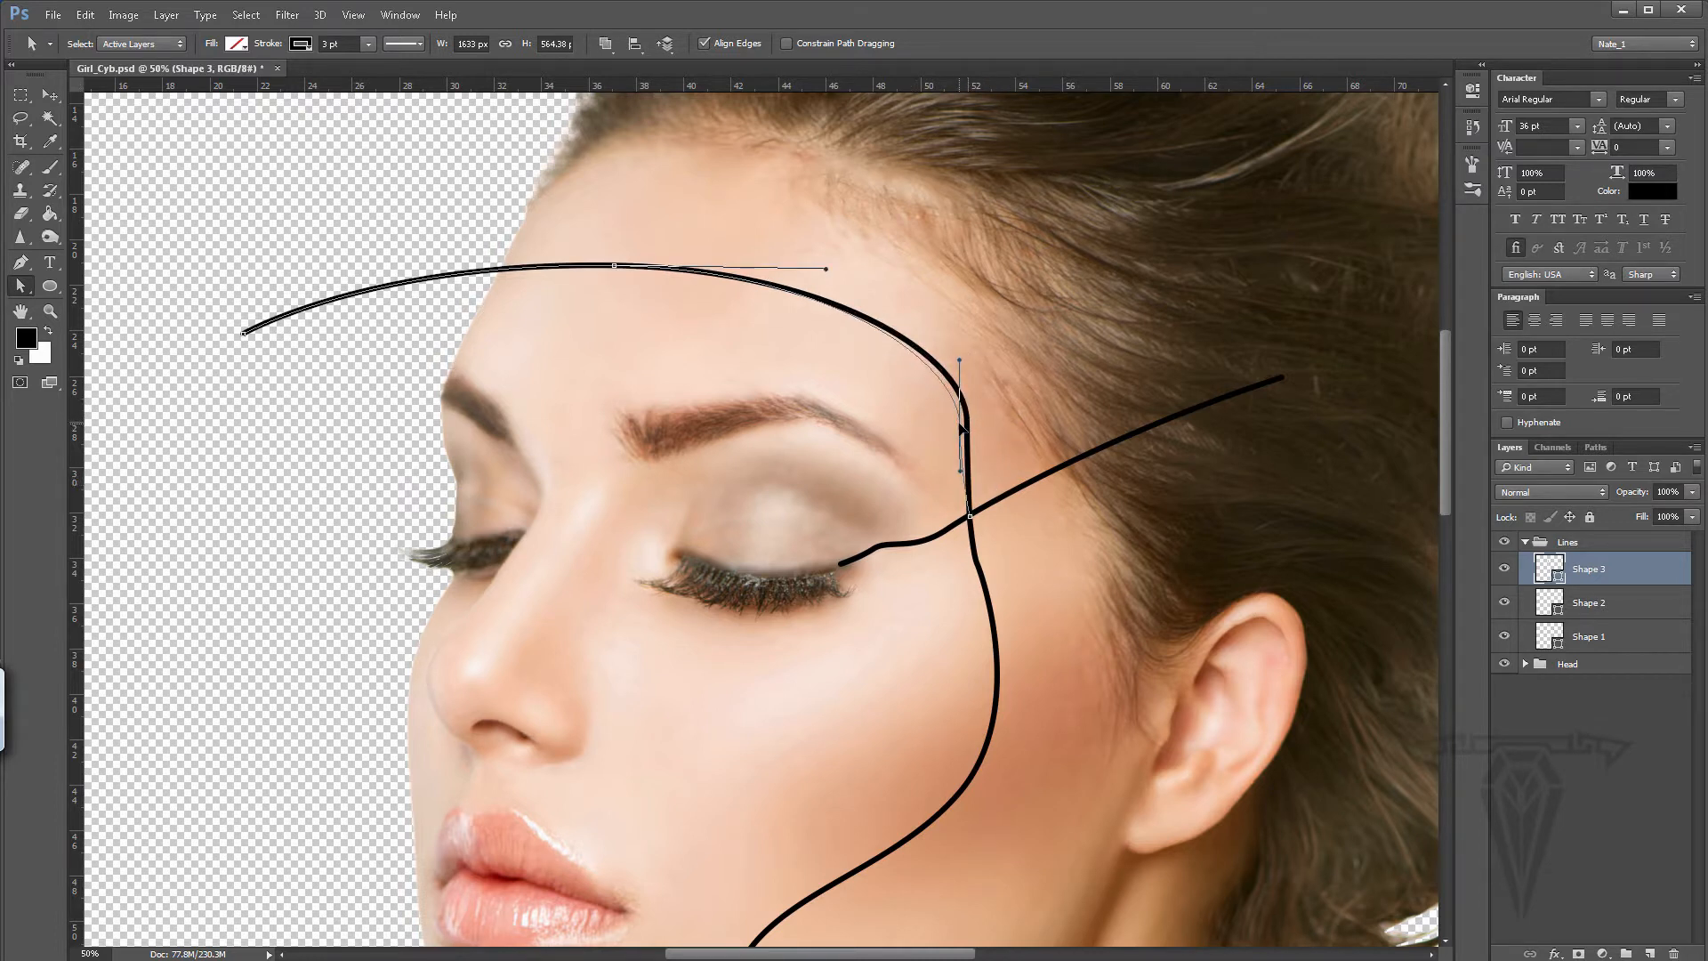
{"action": "left_click", "coordinate": [993, 480]}
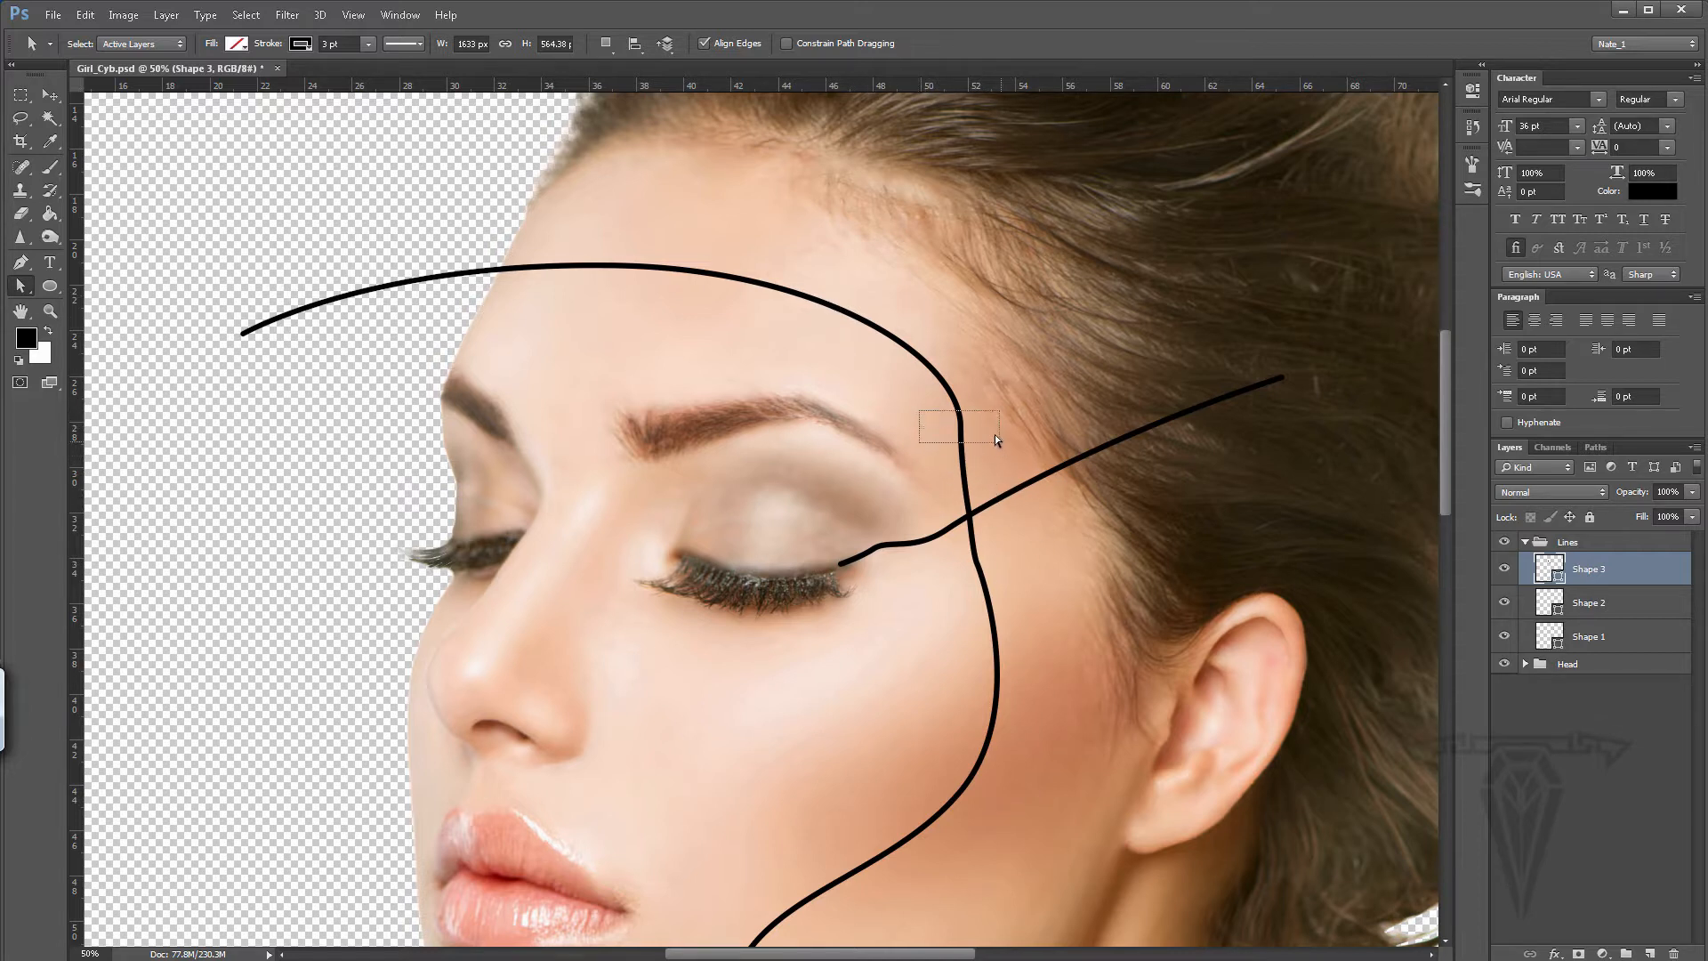
{"action": "left_click_drag", "start_coordinate": [995, 434], "coordinate": [995, 436]}
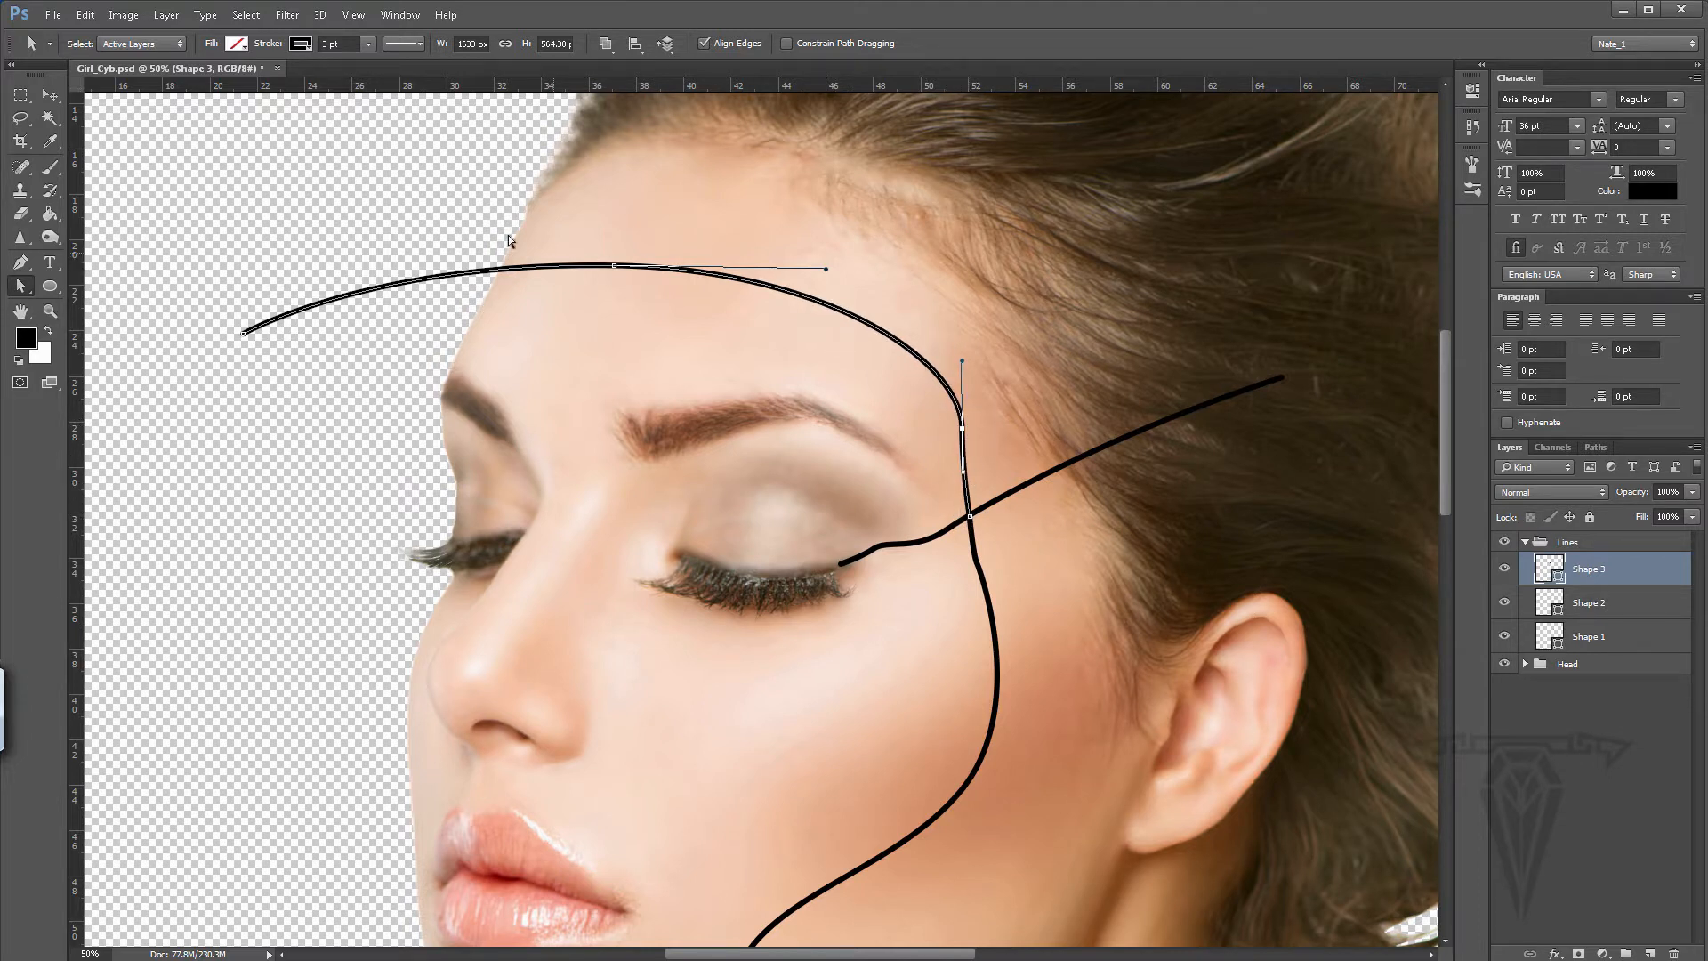
- Move the forehead line's free end slightly up and outward, and nudge its middle anchor to smooth the arc
{"action": "left_click", "coordinate": [530, 269]}
{"action": "left_click_drag", "start_coordinate": [244, 333], "coordinate": [232, 316]}
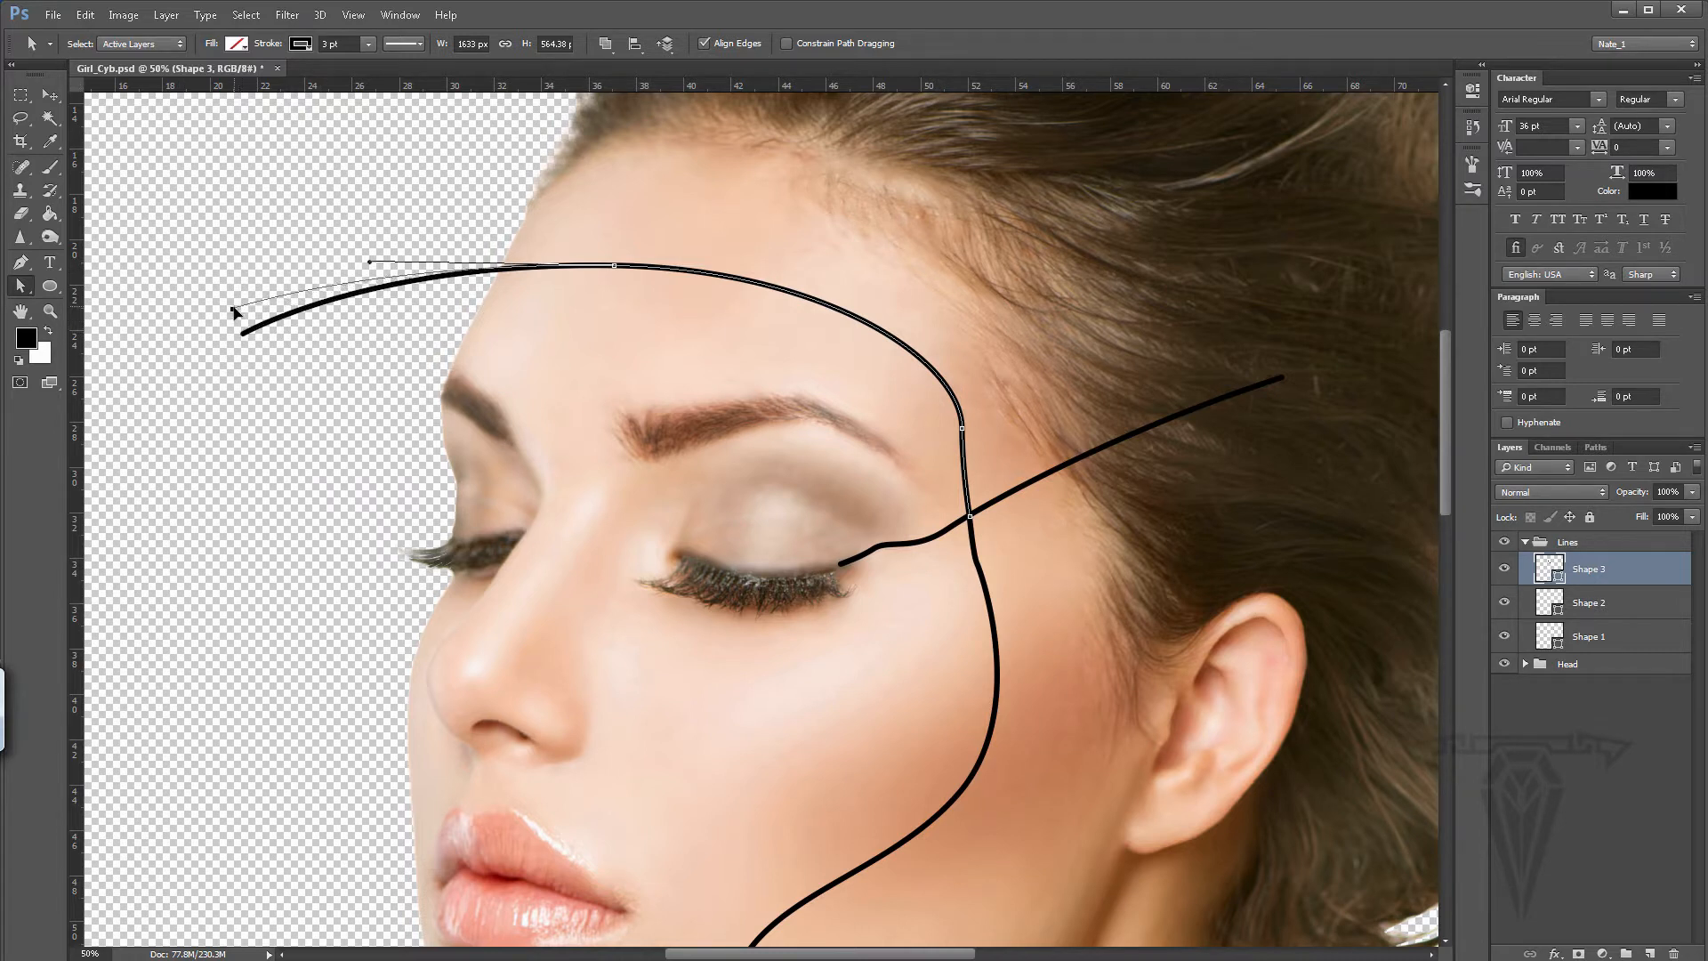
{"action": "left_click", "coordinate": [614, 265]}
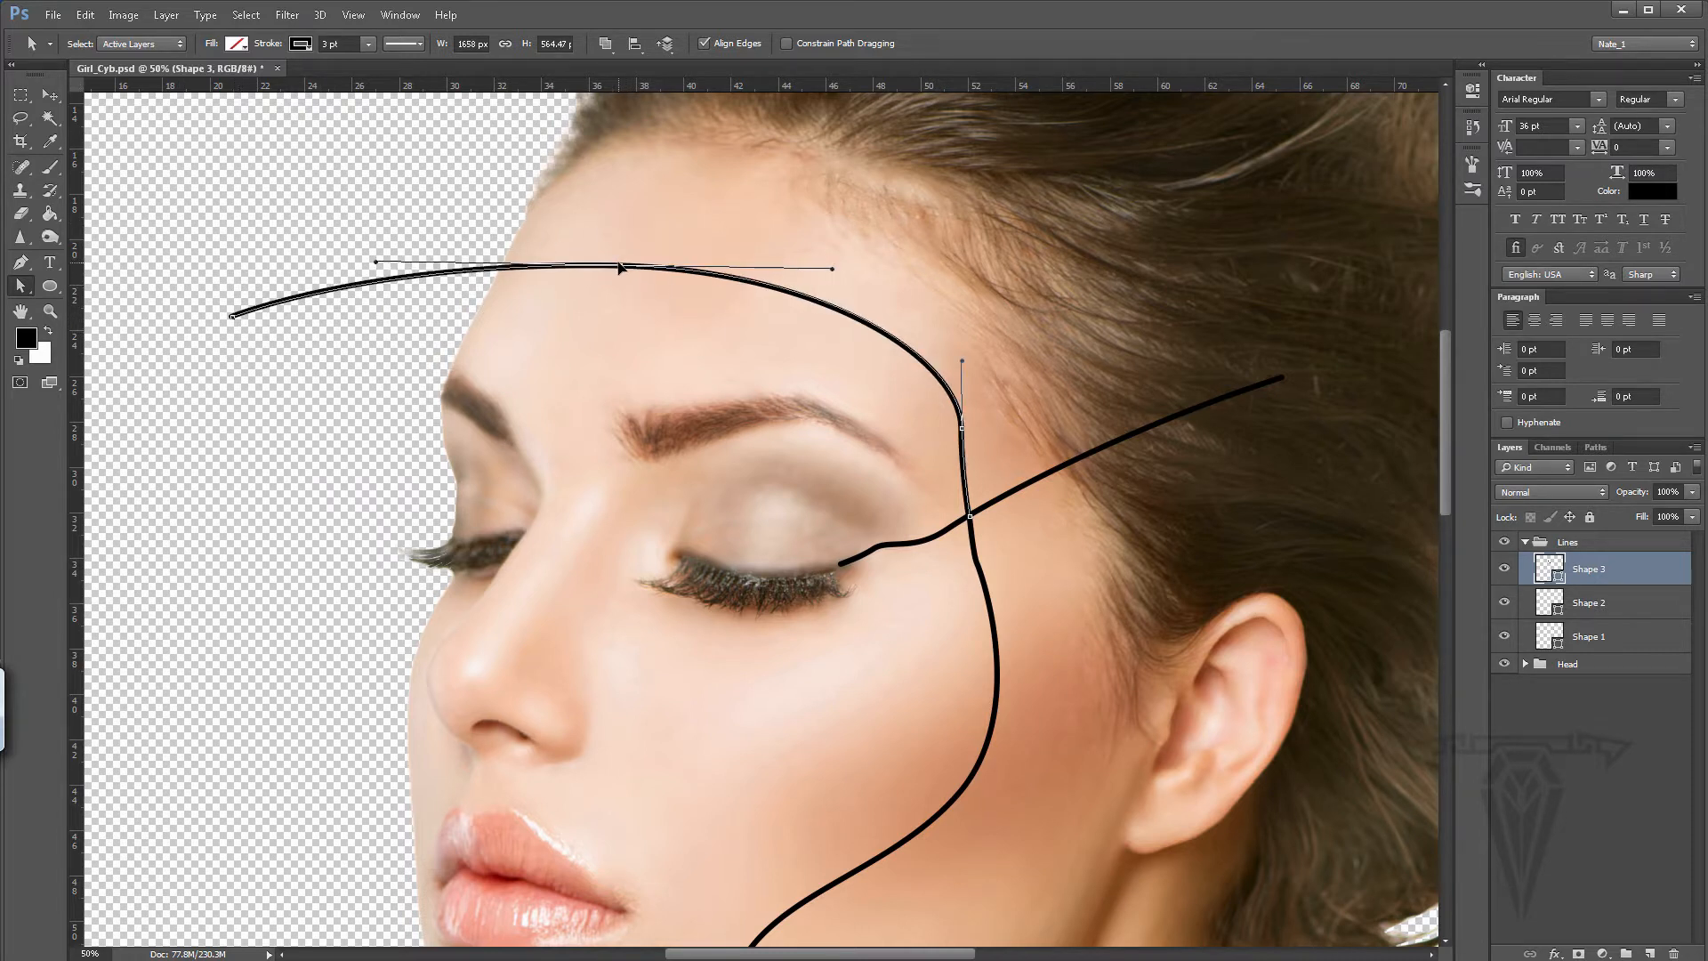
{"action": "left_click_drag", "start_coordinate": [620, 263], "coordinate": [618, 261]}
{"action": "double_click", "coordinate": [51, 307]}
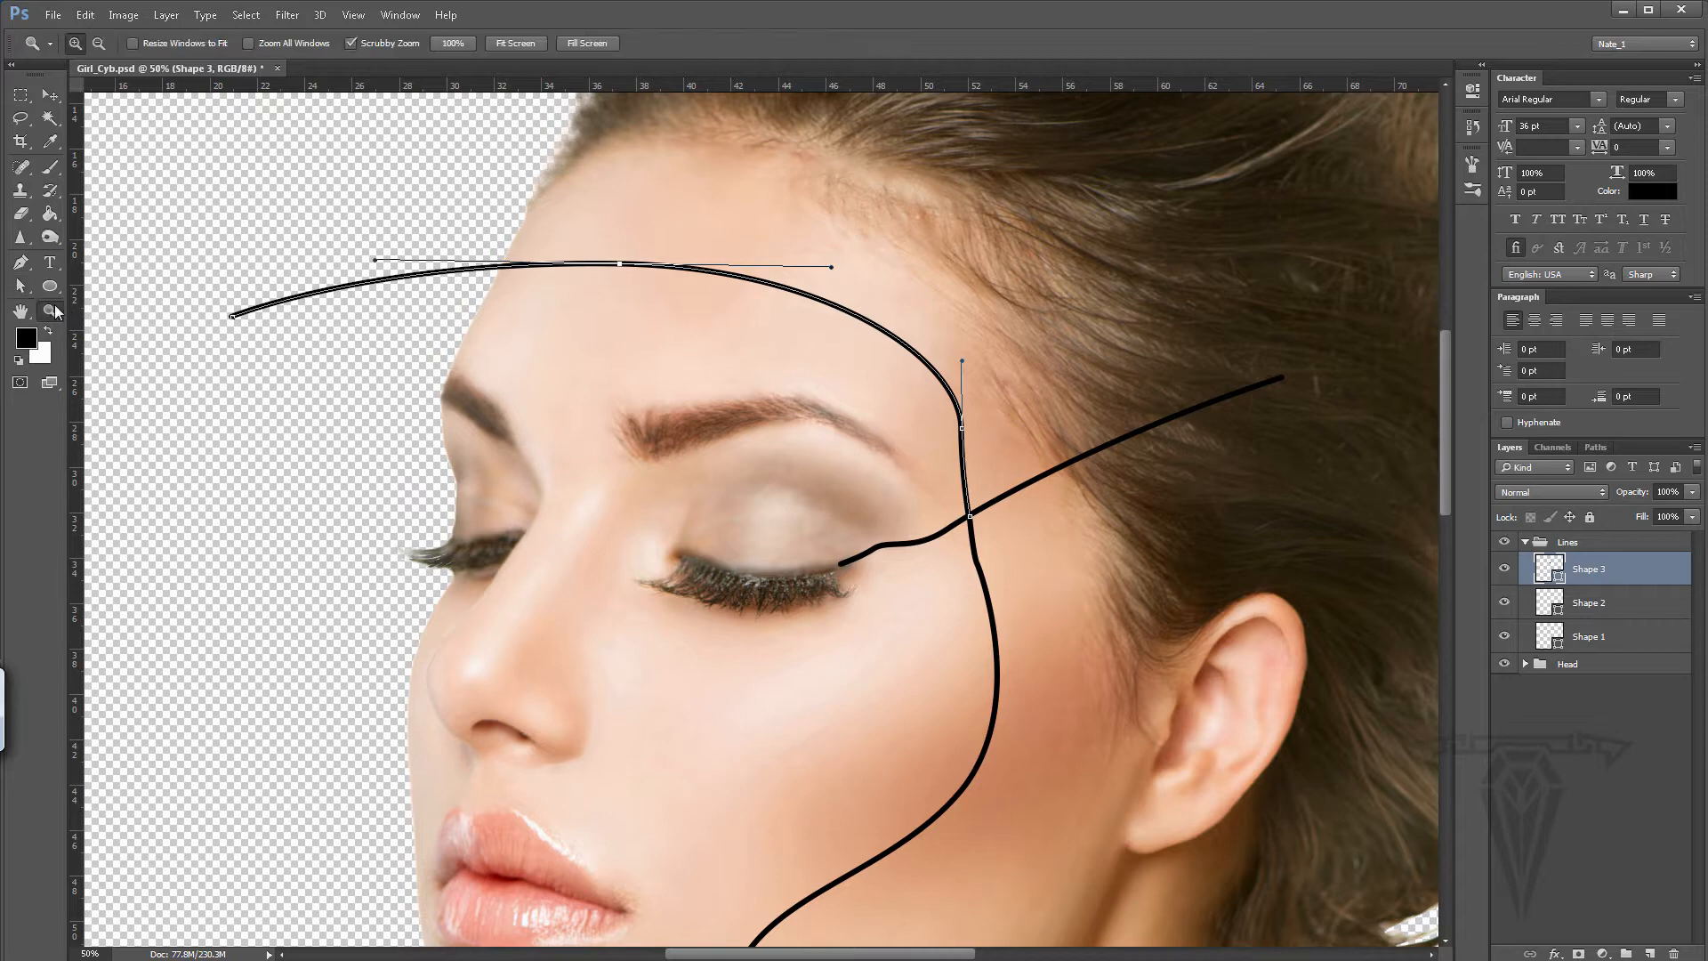
{"action": "double_click", "coordinate": [23, 311]}
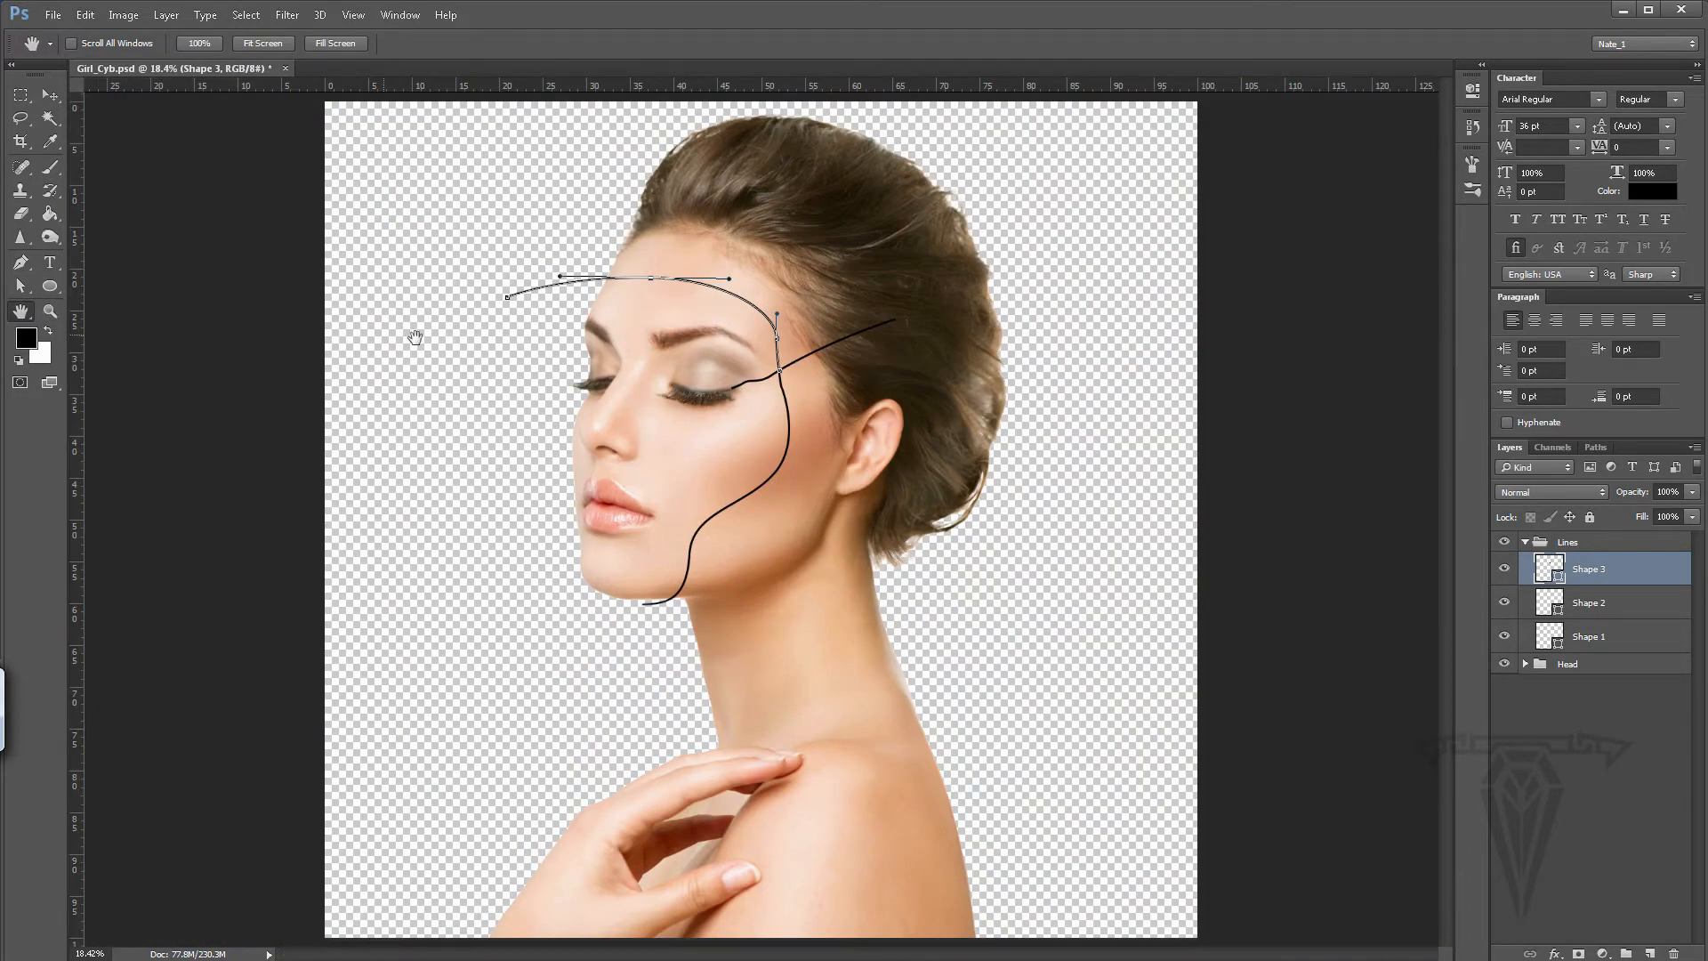
{"action": "left_click", "coordinate": [48, 95]}
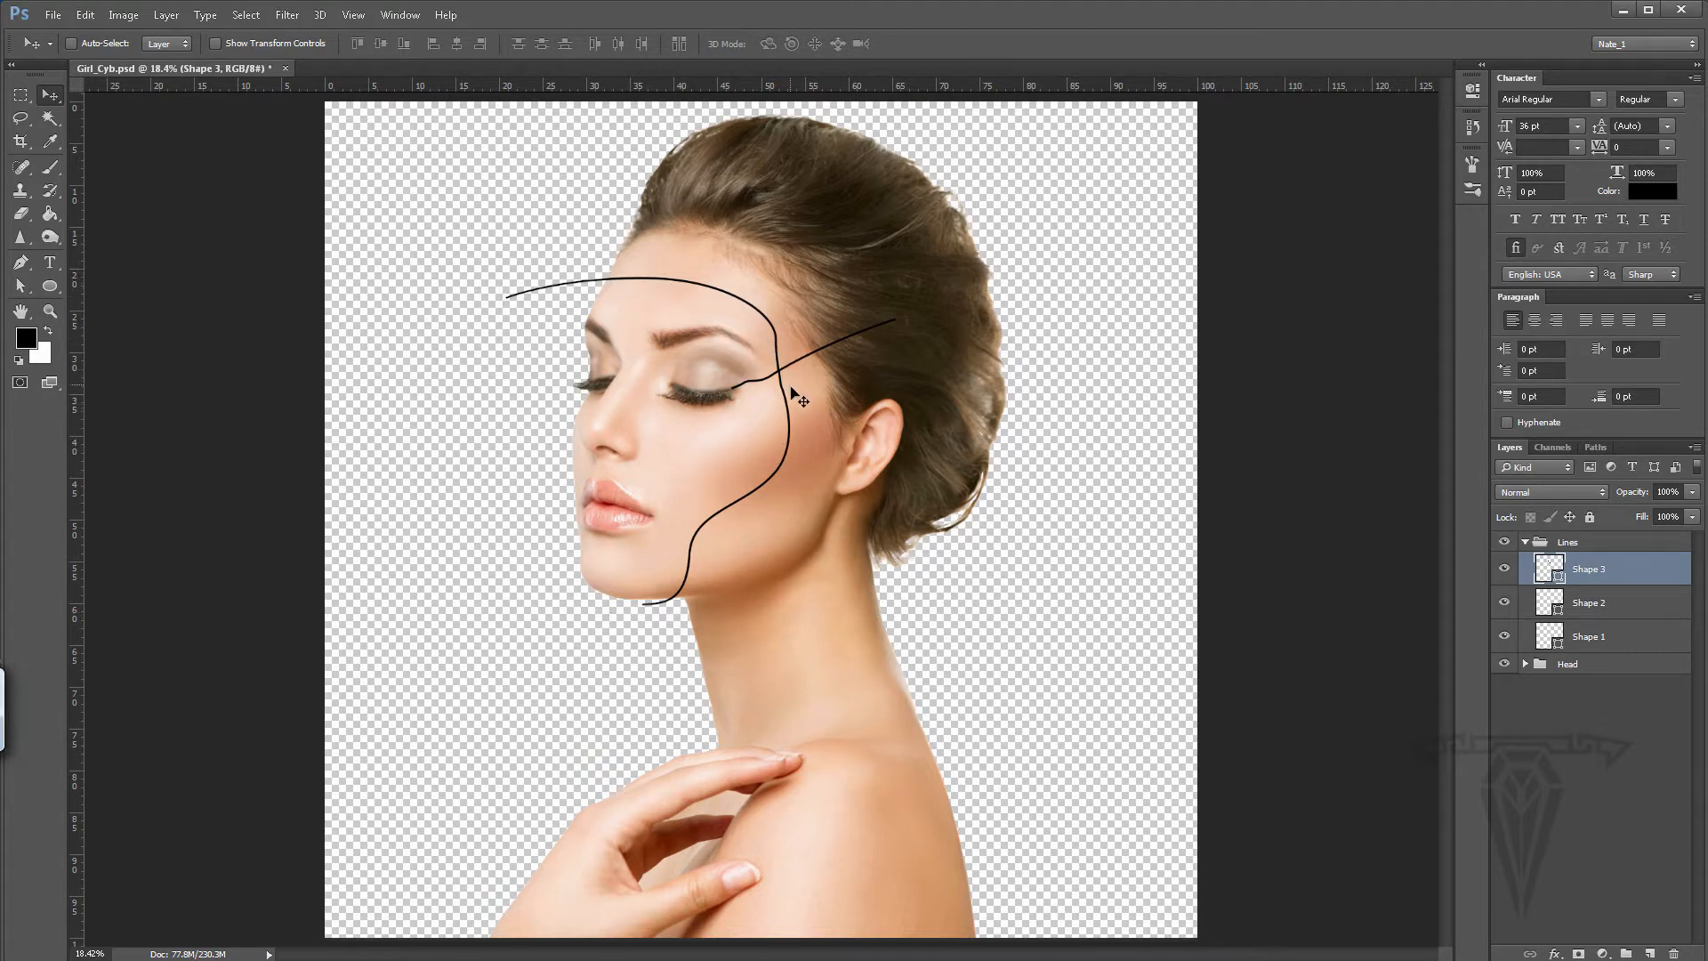
- On a new layer, draw a curved Pen line from the near eye's inner corner over the nose bridge, about 364 by 128 px
{"action": "left_click", "coordinate": [50, 310]}
{"action": "left_click", "coordinate": [661, 381]}
{"action": "left_click", "coordinate": [661, 382]}
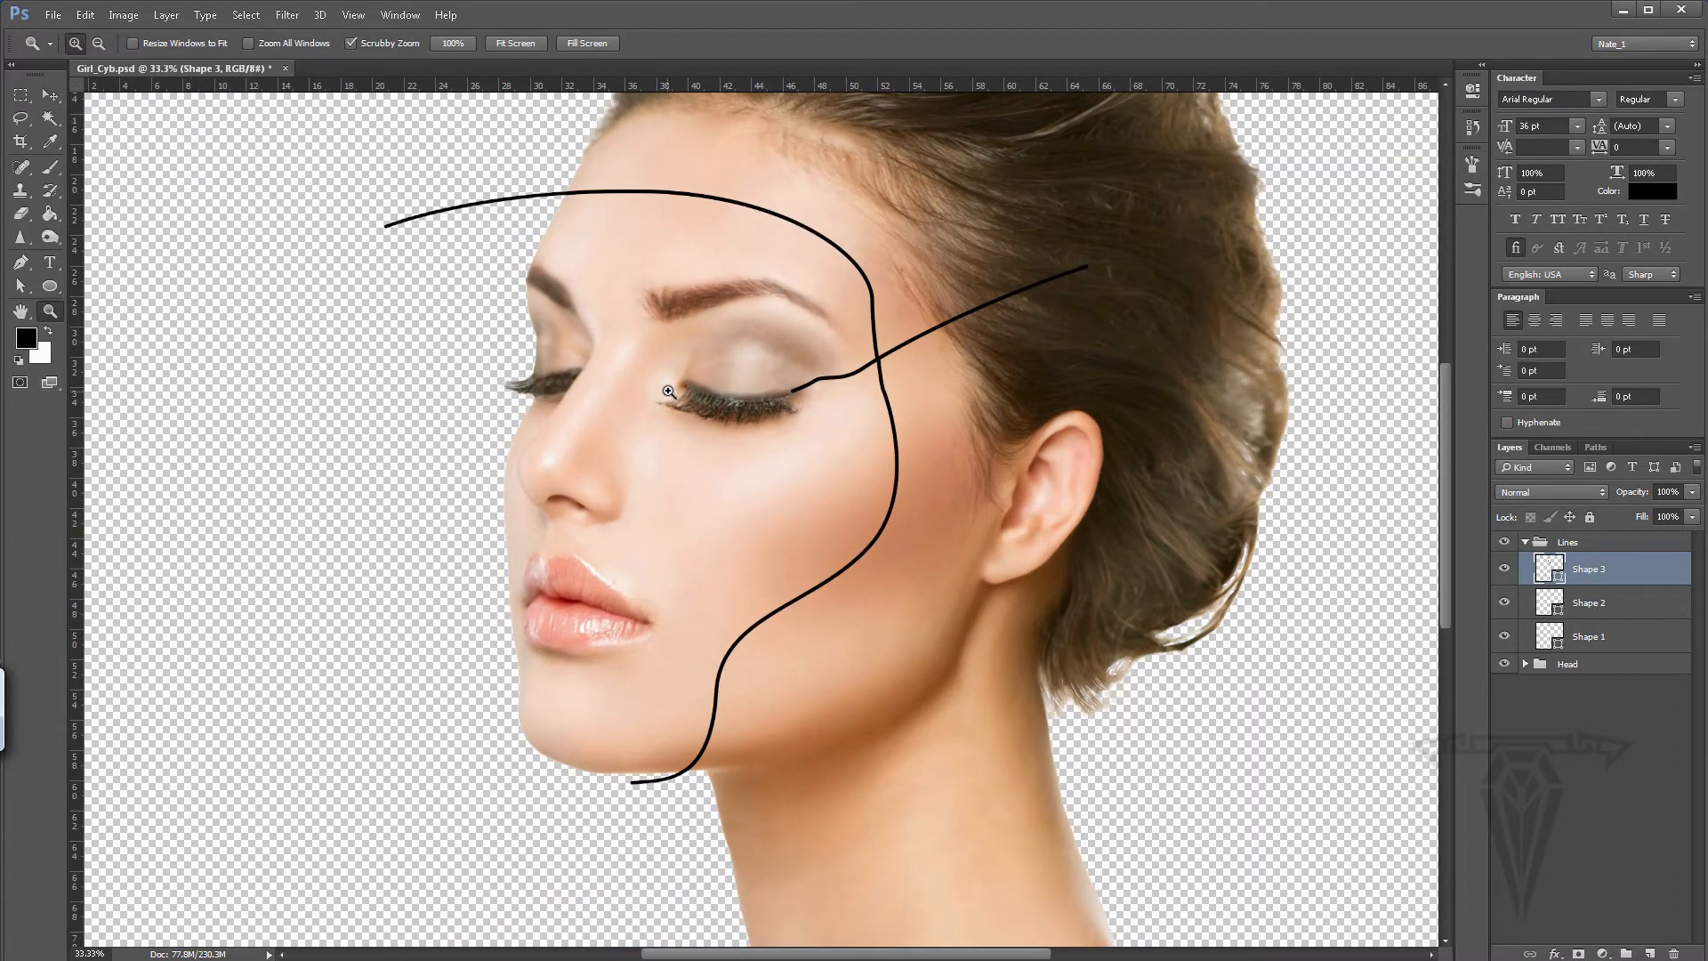
{"action": "left_click", "coordinate": [661, 382]}
{"action": "left_click", "coordinate": [660, 381]}
{"action": "left_click", "coordinate": [660, 374]}
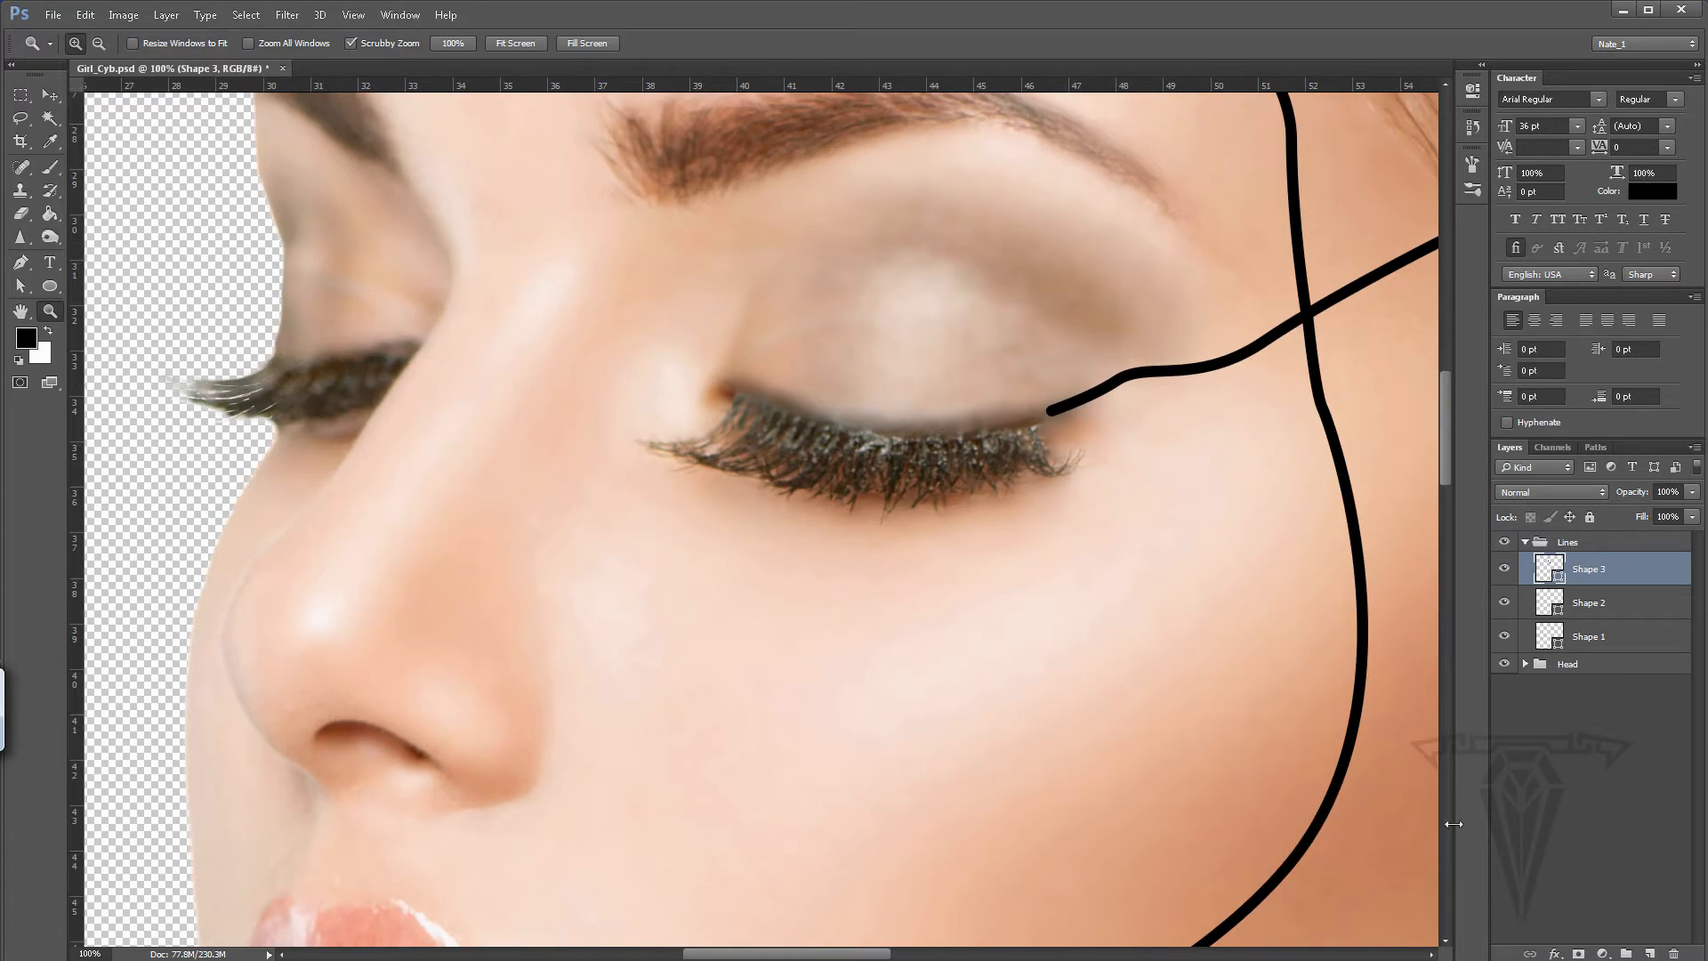
{"action": "left_click", "coordinate": [1649, 953]}
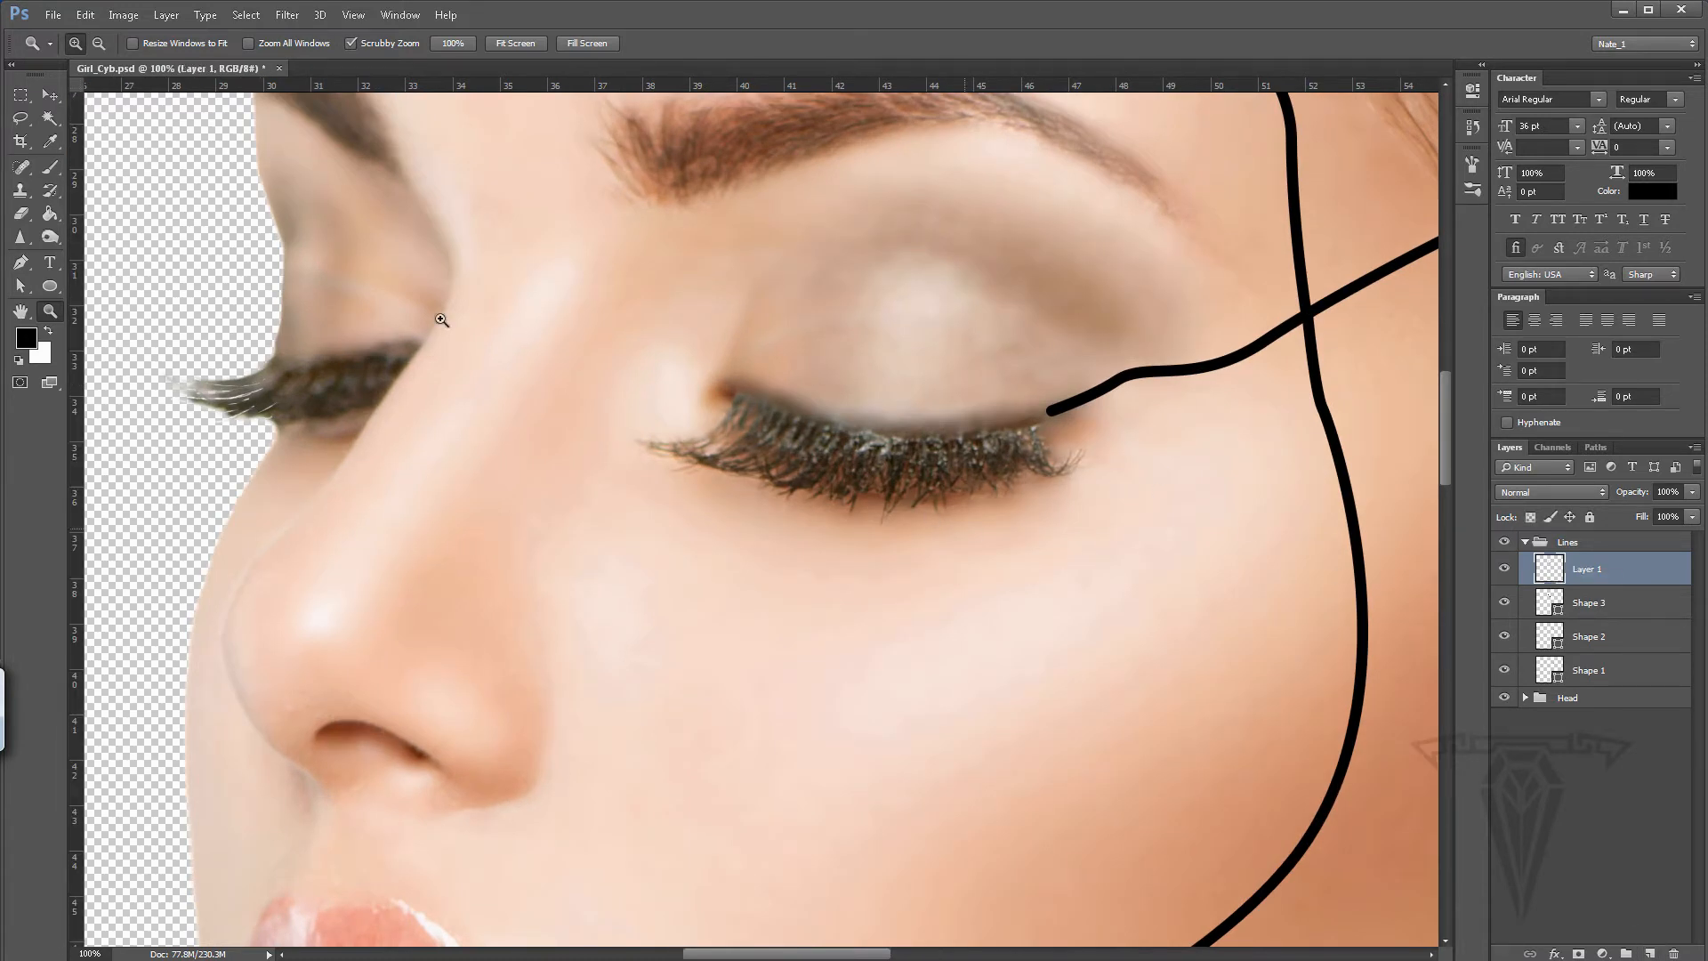
{"action": "left_click", "coordinate": [21, 262]}
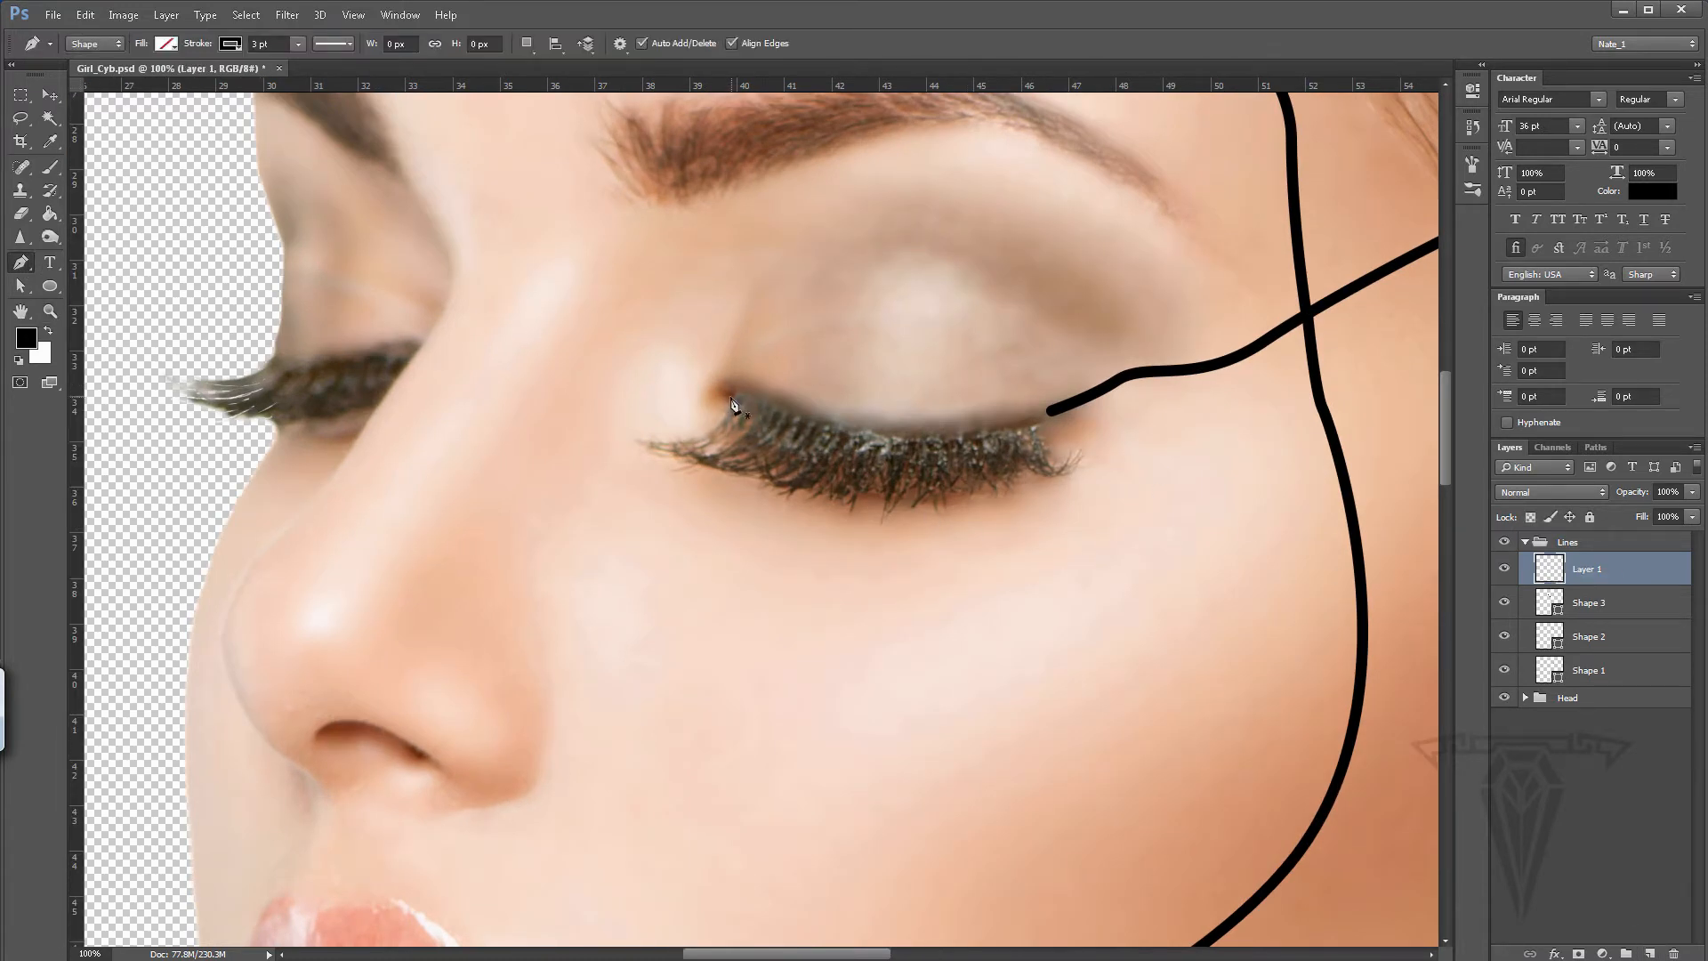
{"action": "left_click", "coordinate": [721, 391]}
{"action": "left_click_drag", "start_coordinate": [620, 382], "coordinate": [607, 351]}
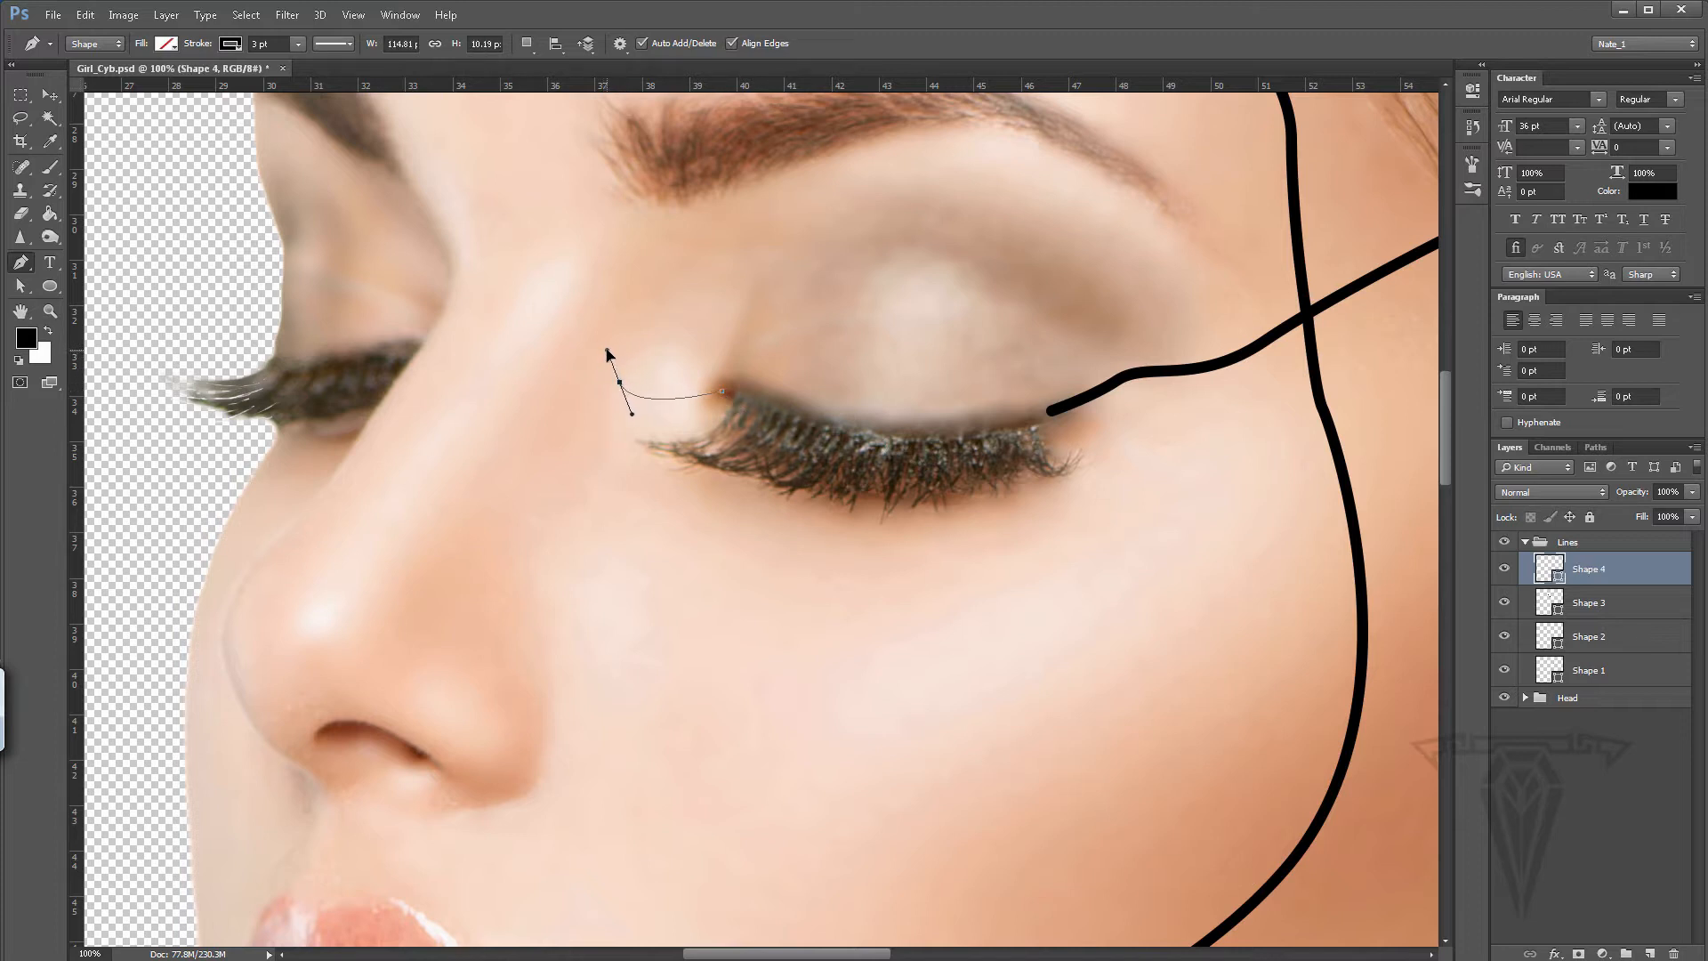
{"action": "left_click_drag", "start_coordinate": [548, 286], "coordinate": [498, 288]}
{"action": "left_click_drag", "start_coordinate": [397, 323], "coordinate": [381, 336]}
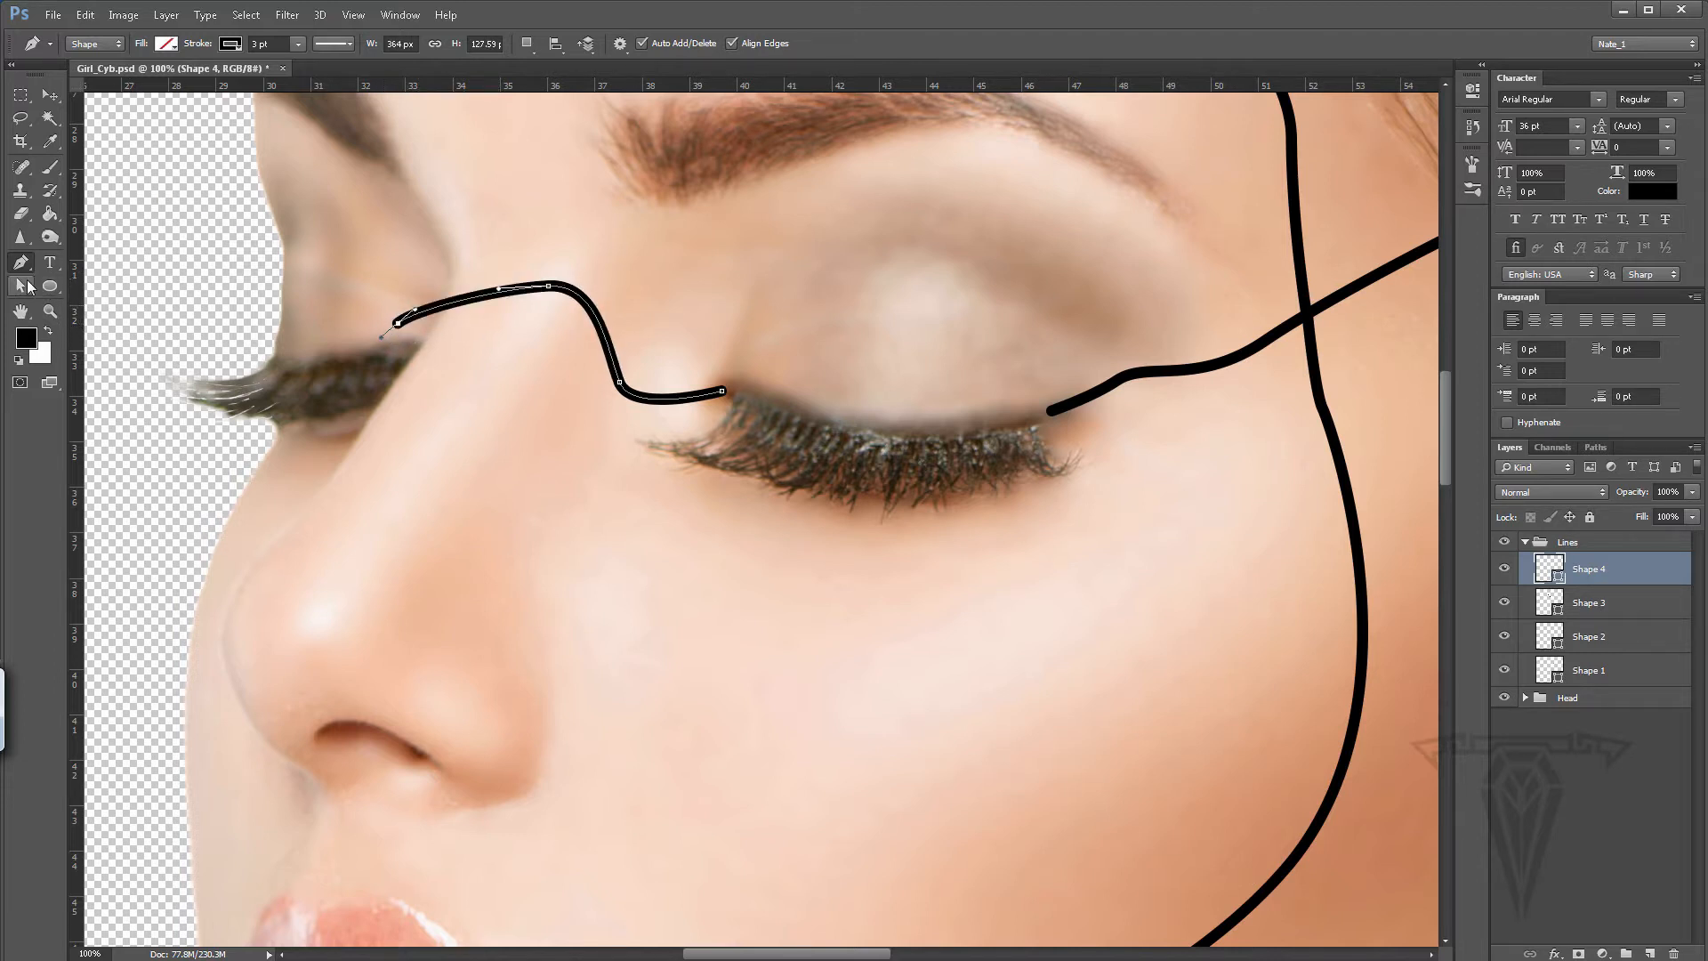
- Reshape the nose bridge line by raising its far end, adjusting the upper bend's handle and moving the lower bend's anchor slightly up
{"action": "left_click", "coordinate": [19, 285]}
{"action": "mouse_move", "coordinate": [312, 274]}
{"action": "left_mouse_down"}
{"action": "mouse_move", "coordinate": [450, 343]}
{"action": "mouse_move", "coordinate": [401, 300]}
{"action": "left_mouse_up"}
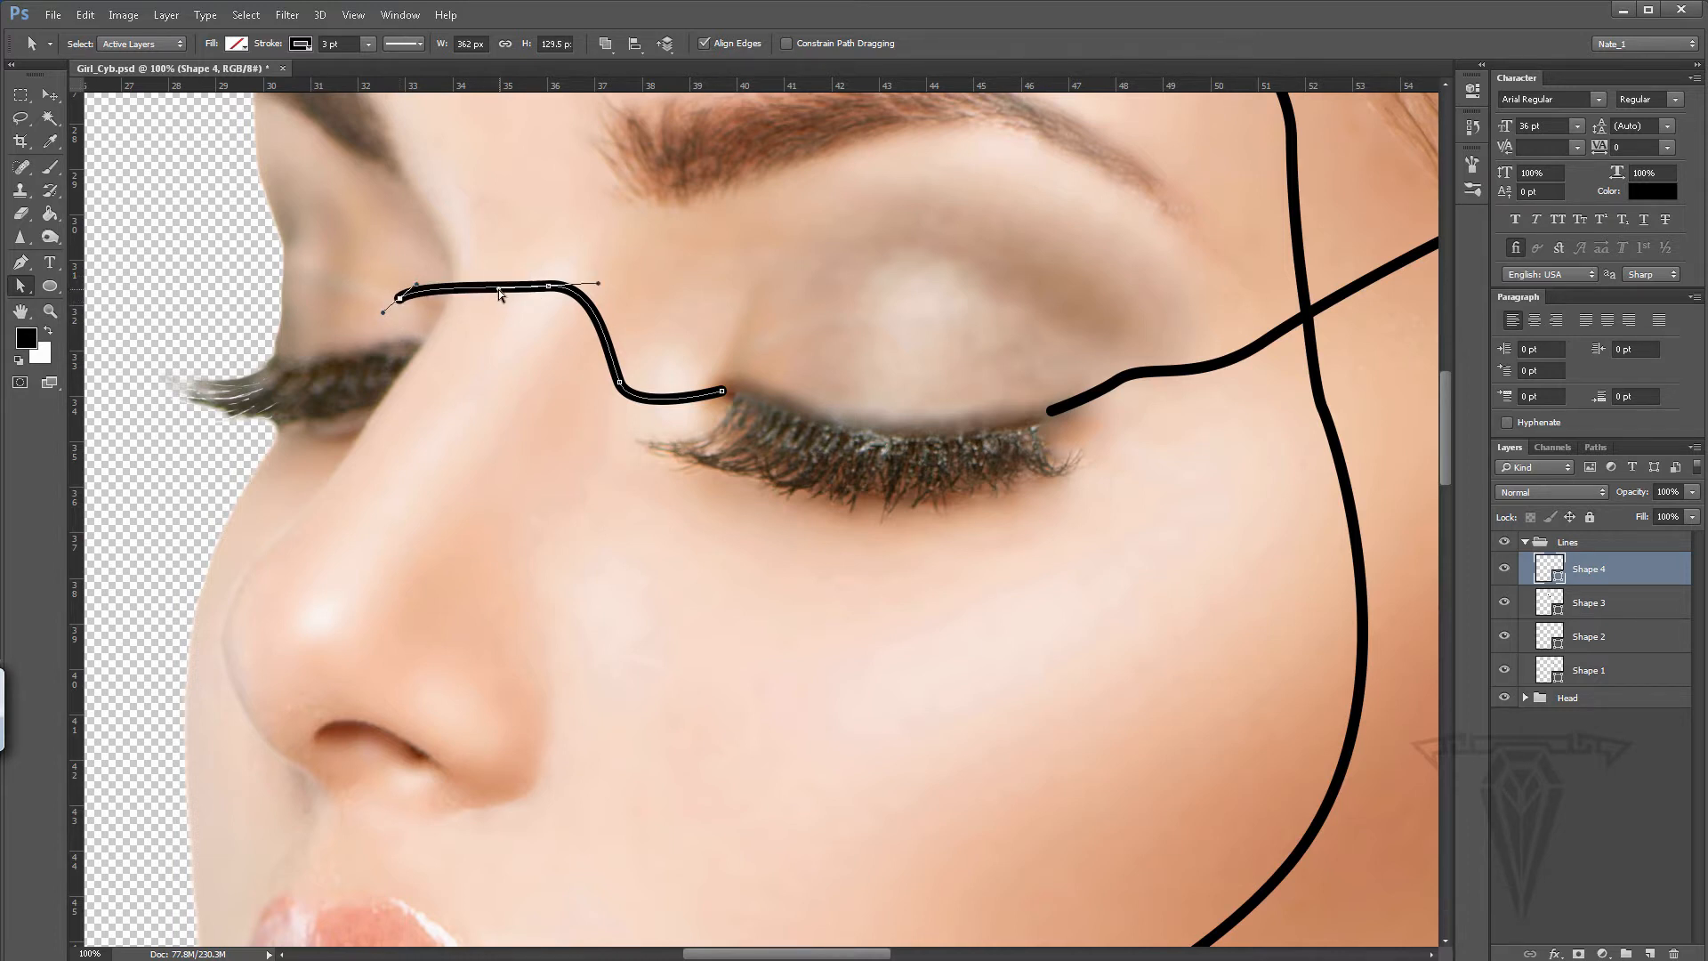
{"action": "left_click_drag", "start_coordinate": [598, 283], "coordinate": [606, 291]}
{"action": "left_click_drag", "start_coordinate": [620, 382], "coordinate": [615, 371]}
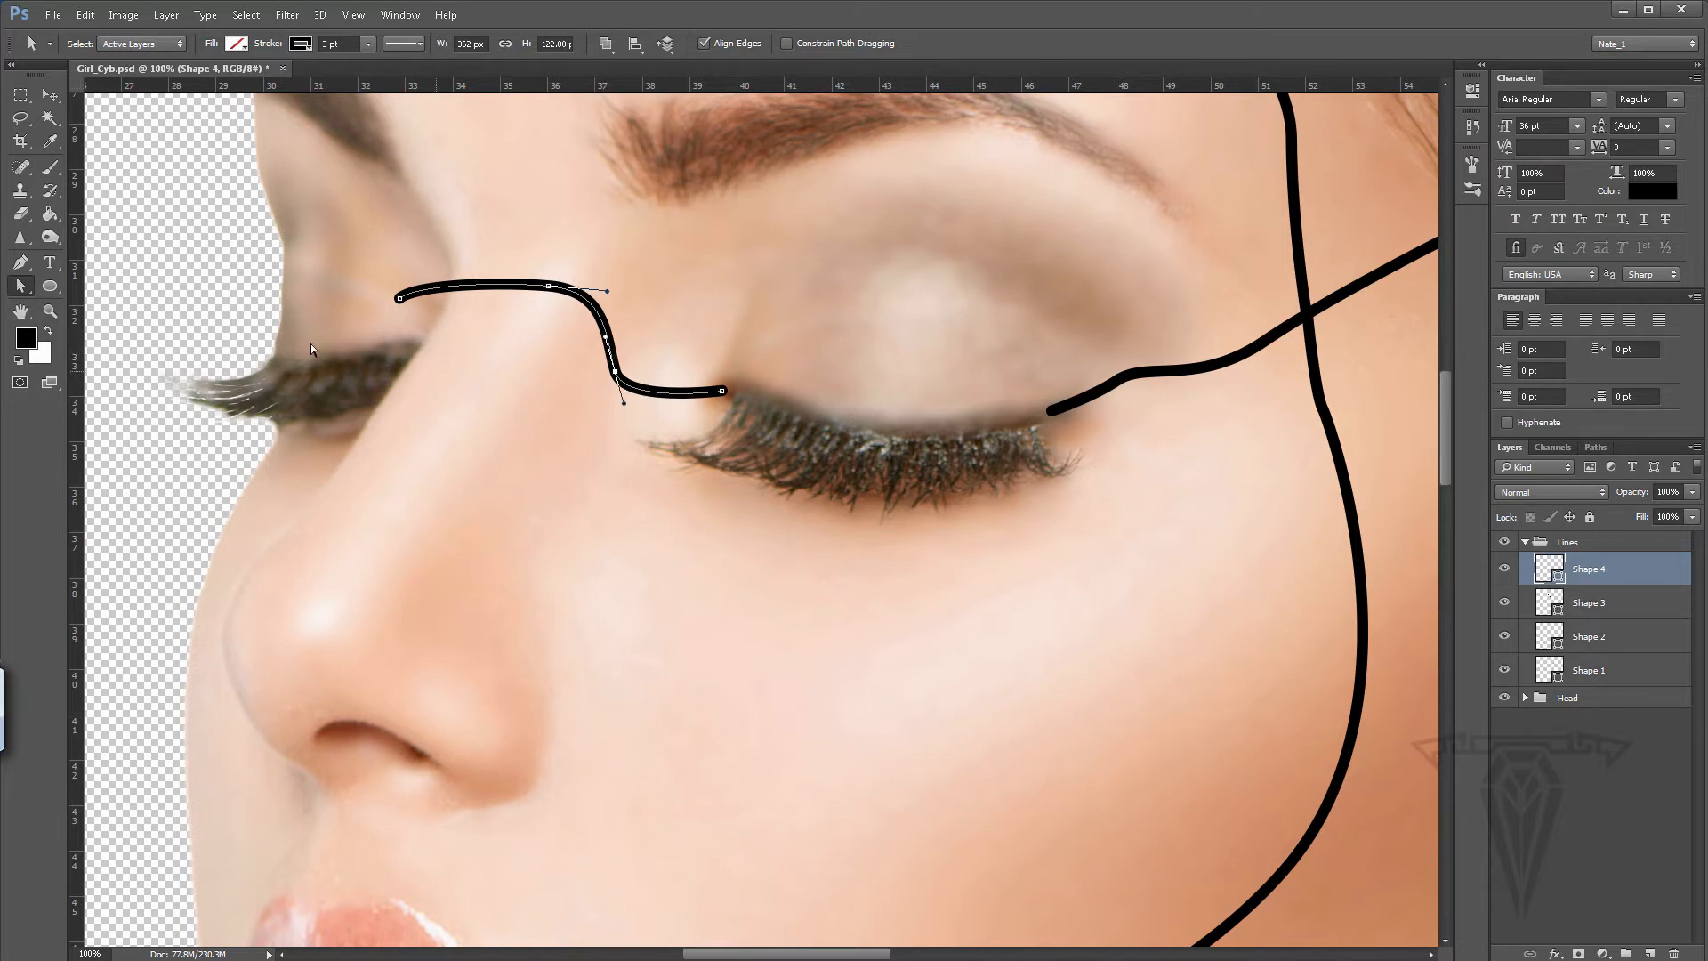
{"action": "left_click", "coordinate": [48, 309]}
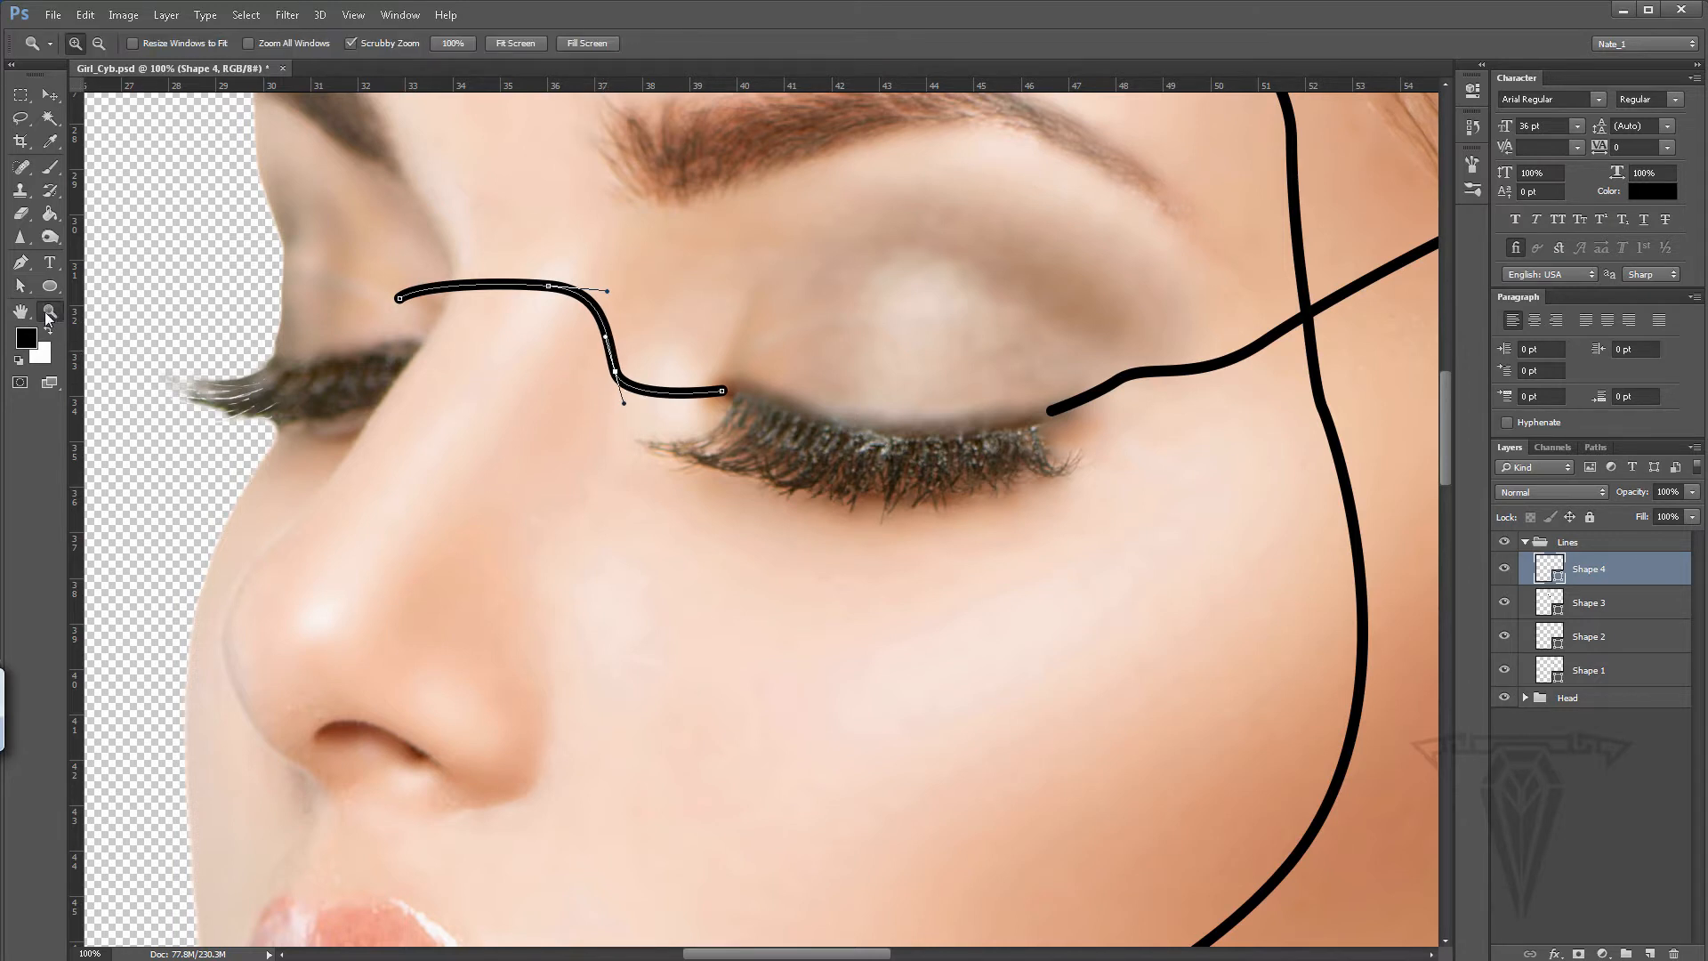
{"action": "key", "text": "ctrl+0"}
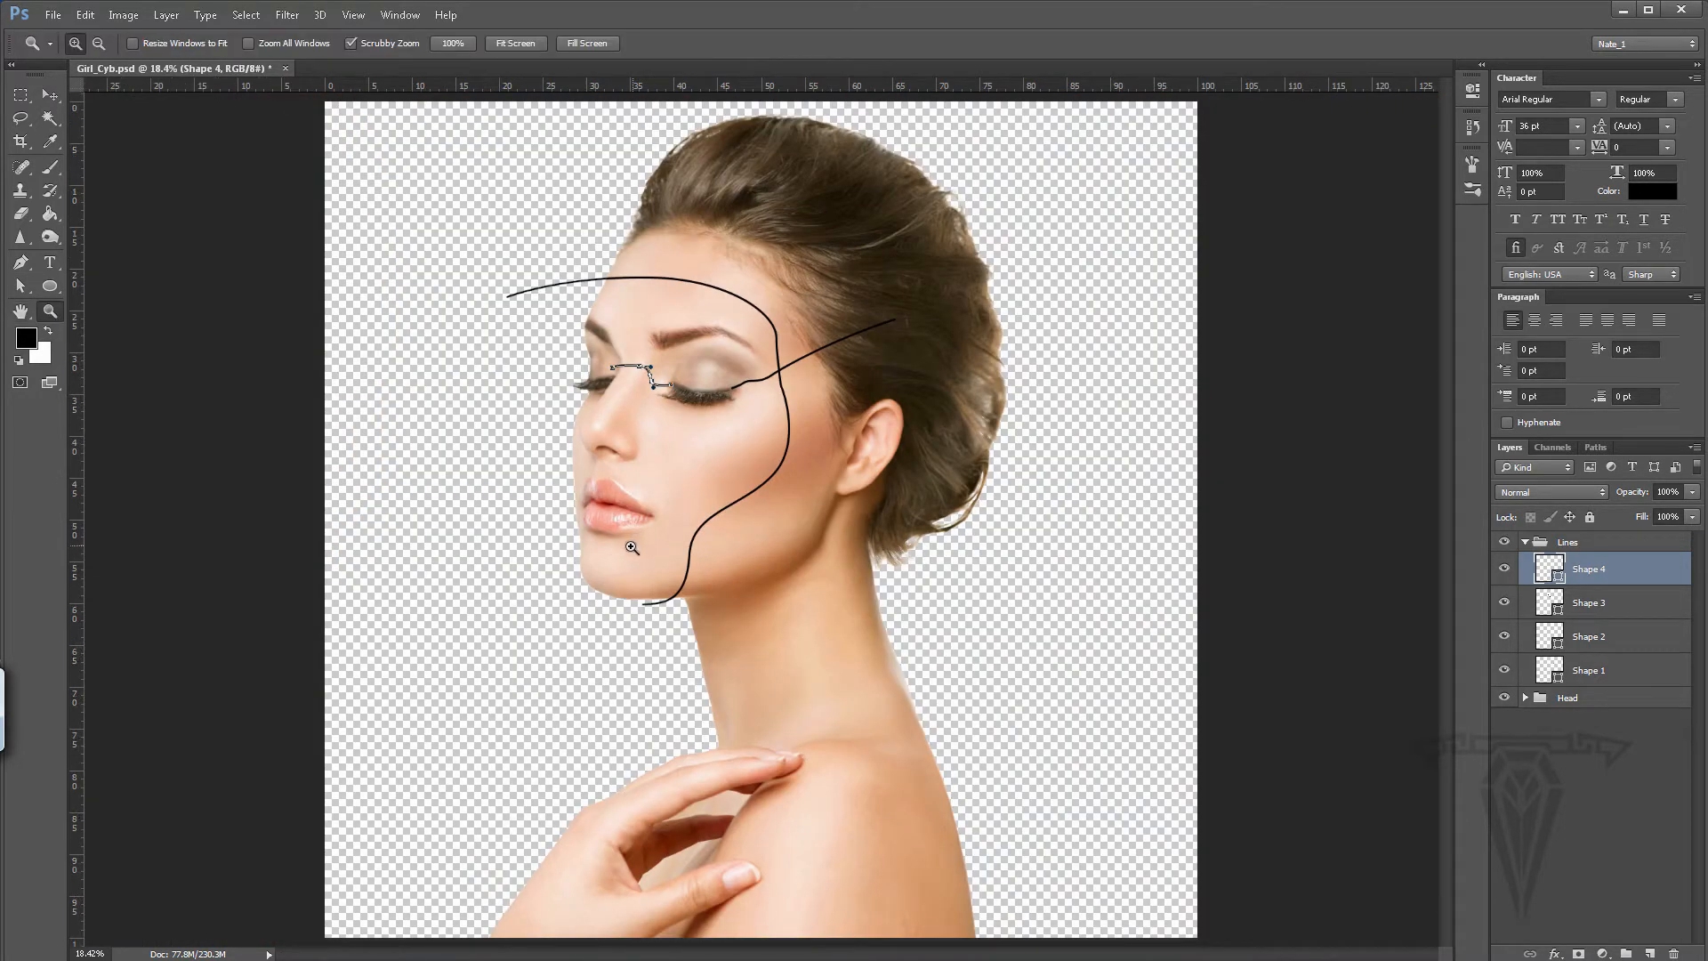
{"action": "left_click", "coordinate": [625, 560]}
{"action": "left_click", "coordinate": [627, 547]}
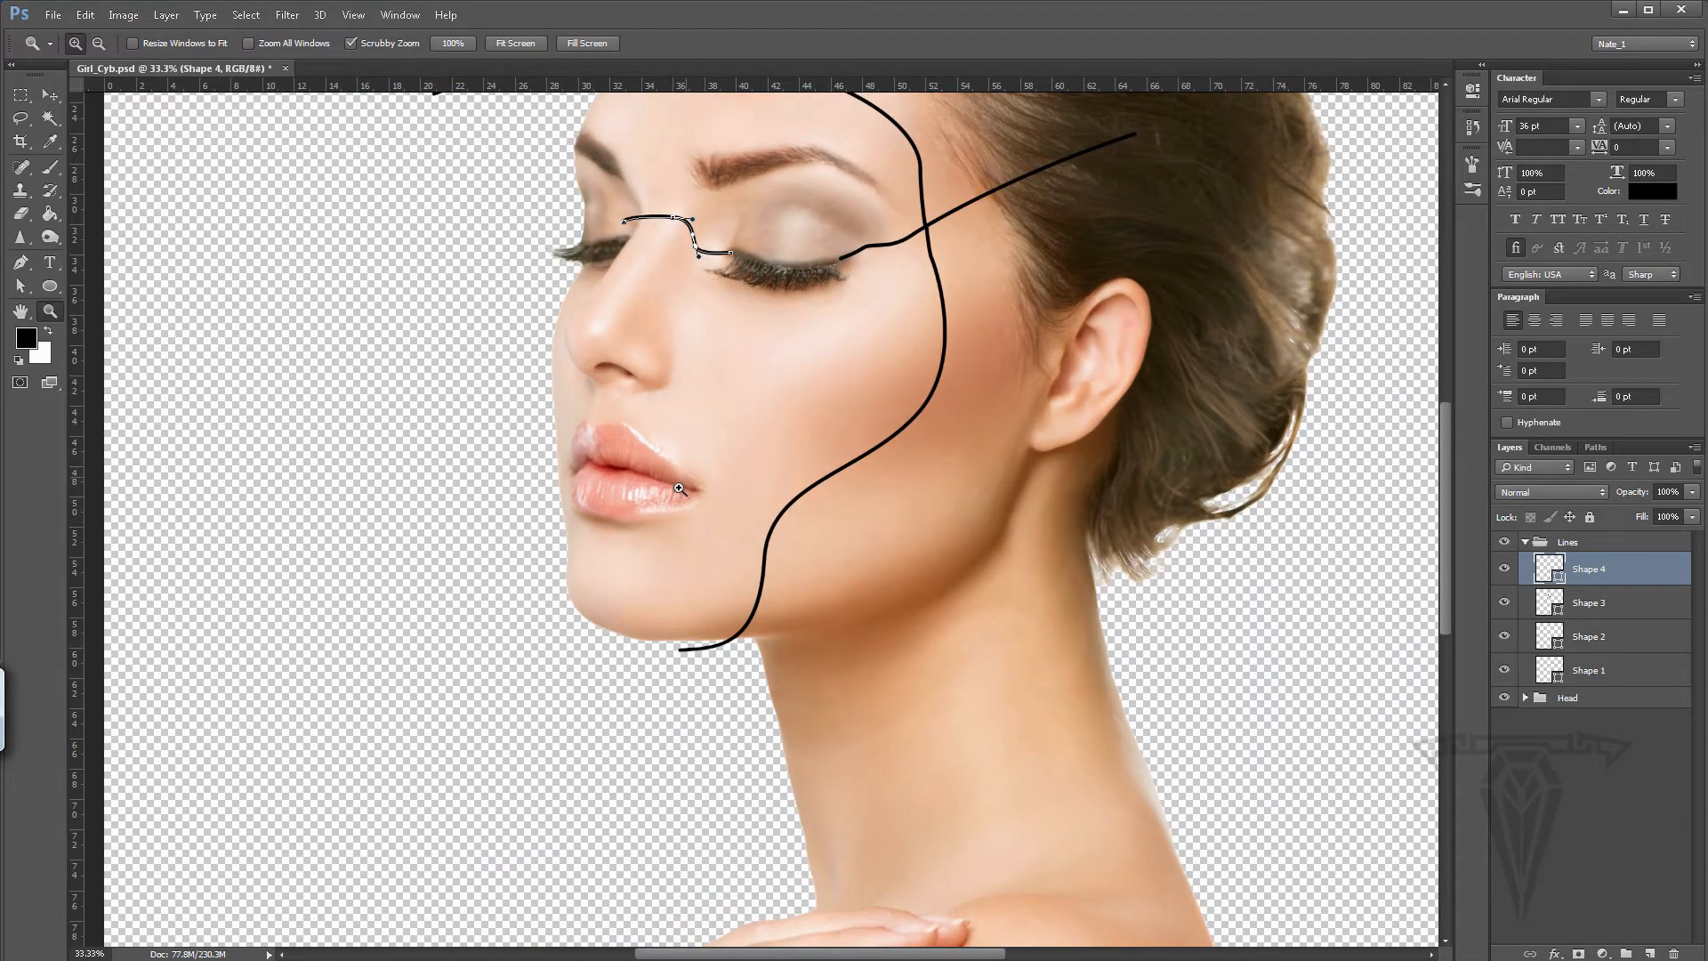
{"action": "left_click", "coordinate": [612, 583]}
{"action": "left_click_drag", "start_coordinate": [661, 574], "coordinate": [607, 555]}
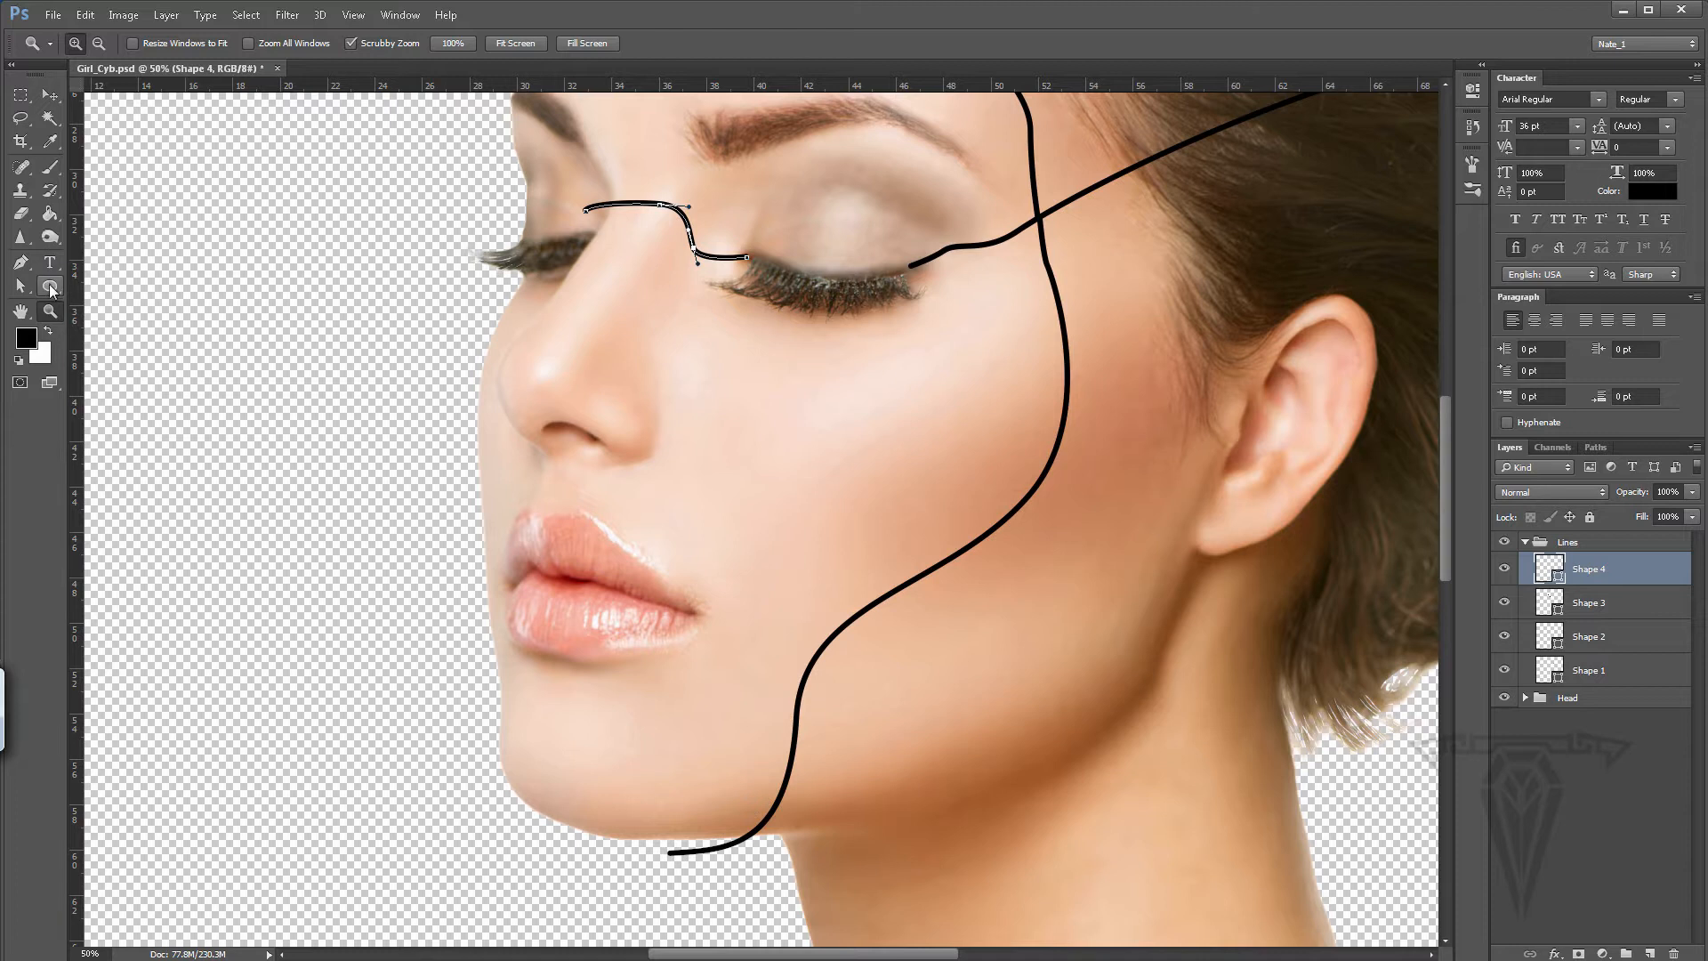
{"action": "left_click", "coordinate": [51, 285]}
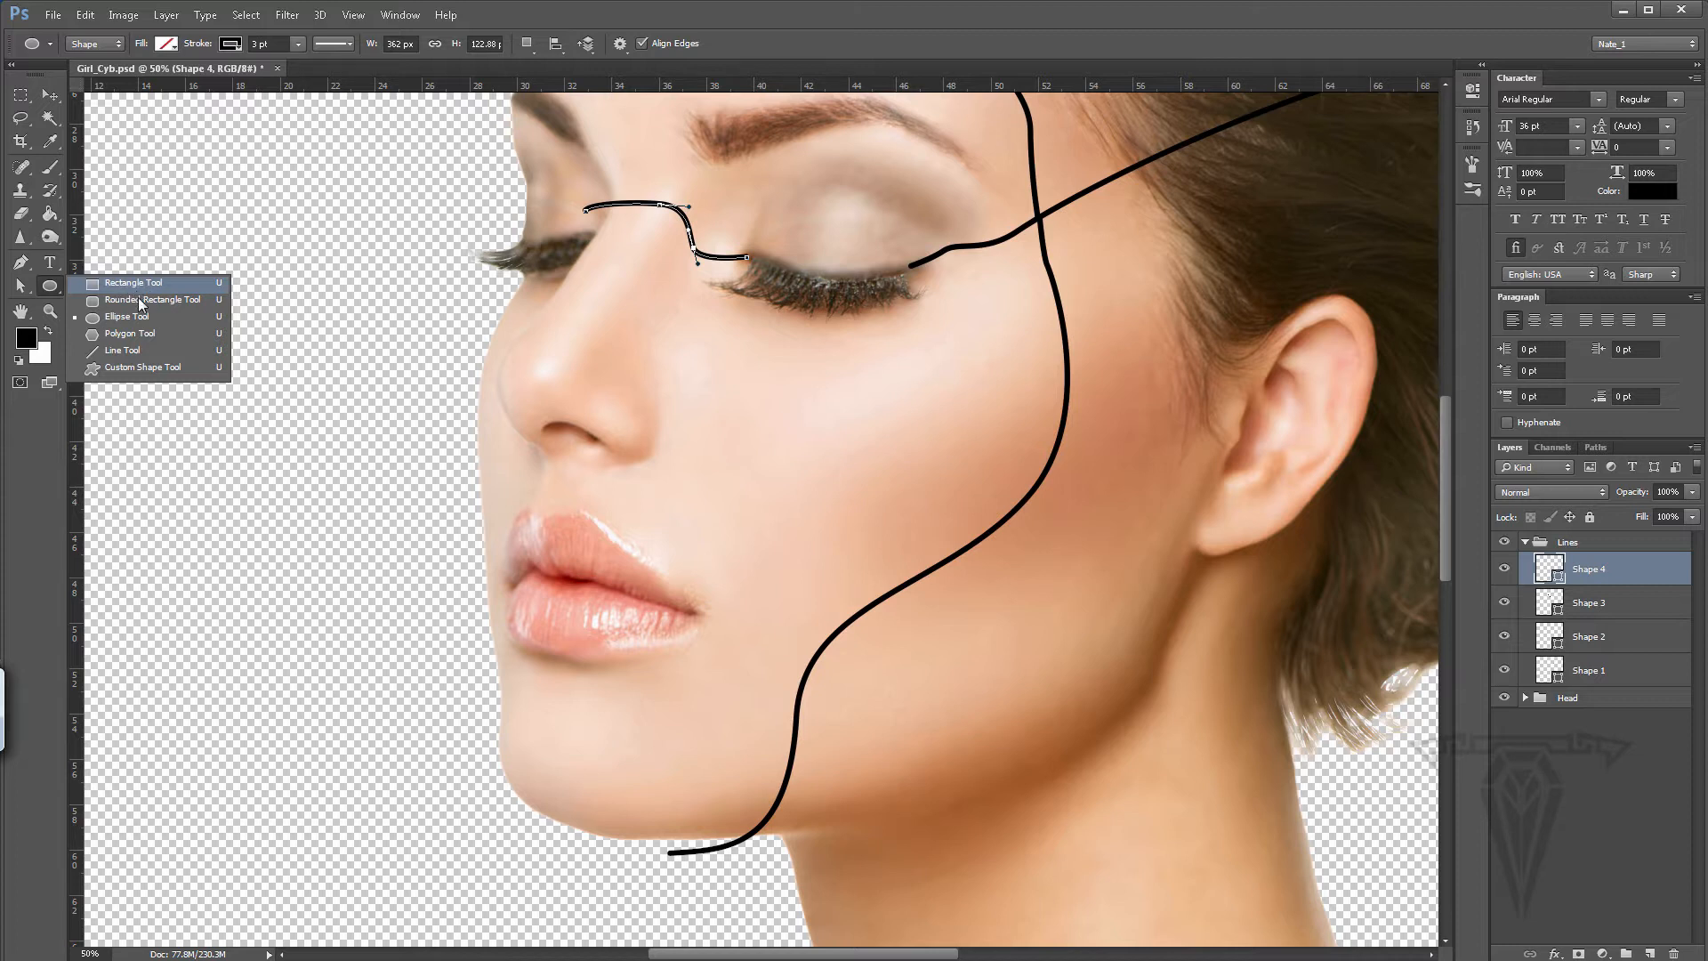
{"action": "left_click", "coordinate": [123, 316]}
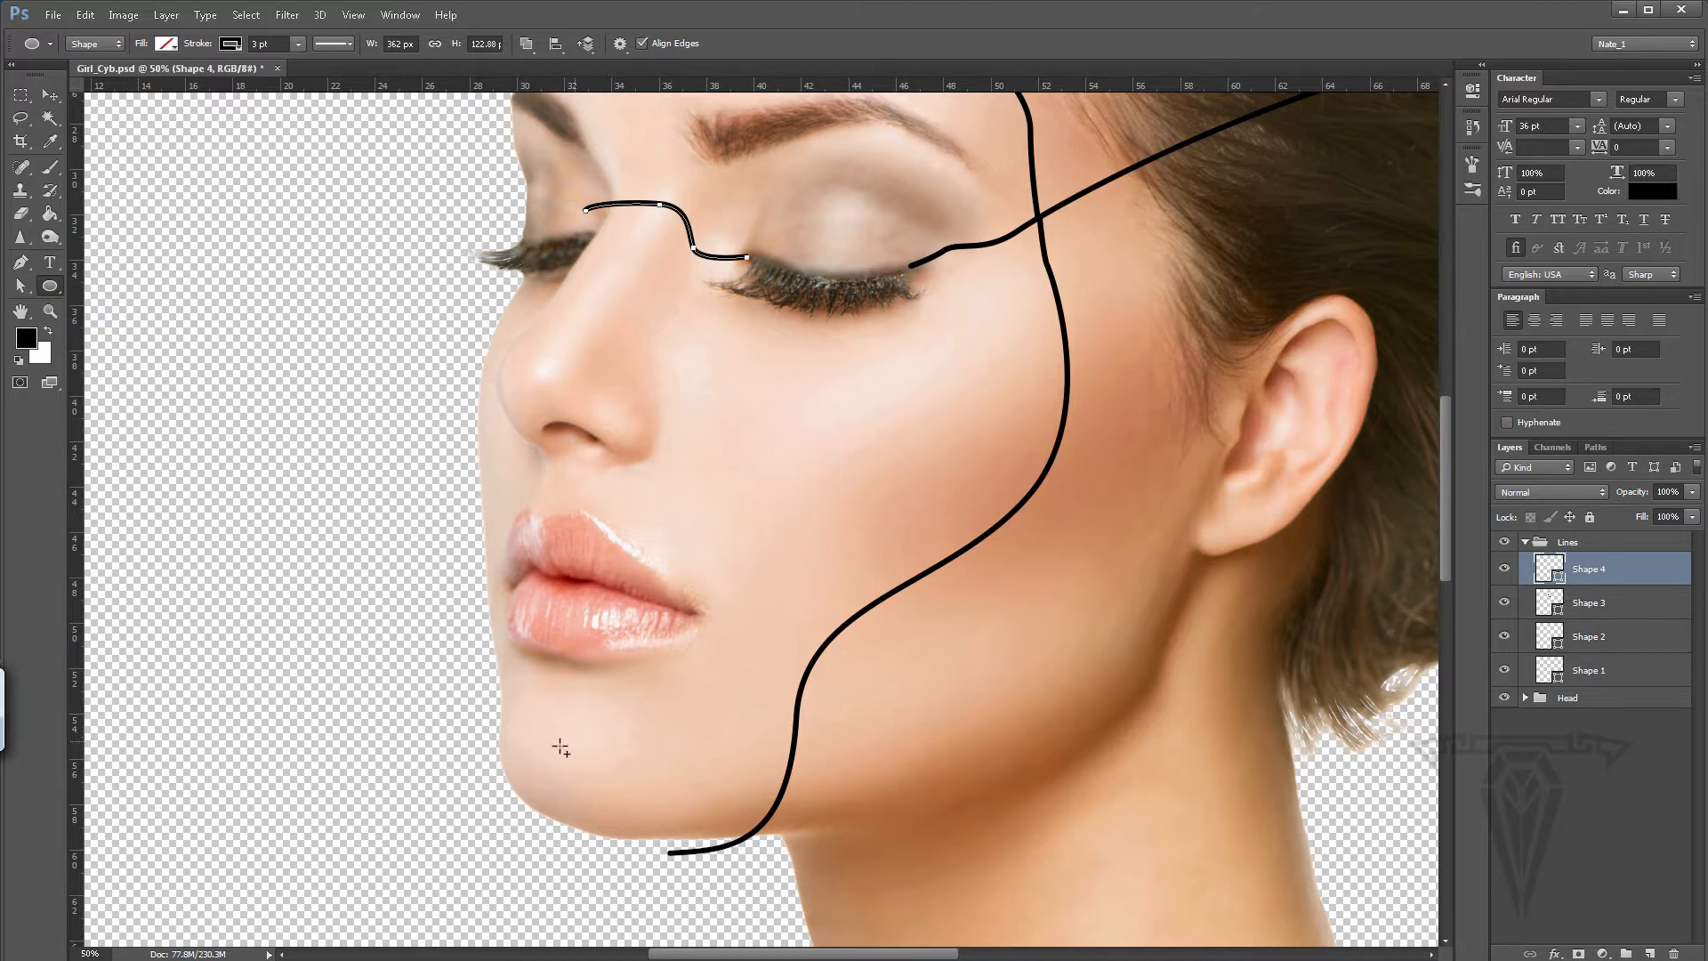
{"action": "left_click_drag", "start_coordinate": [531, 734], "coordinate": [654, 858]}
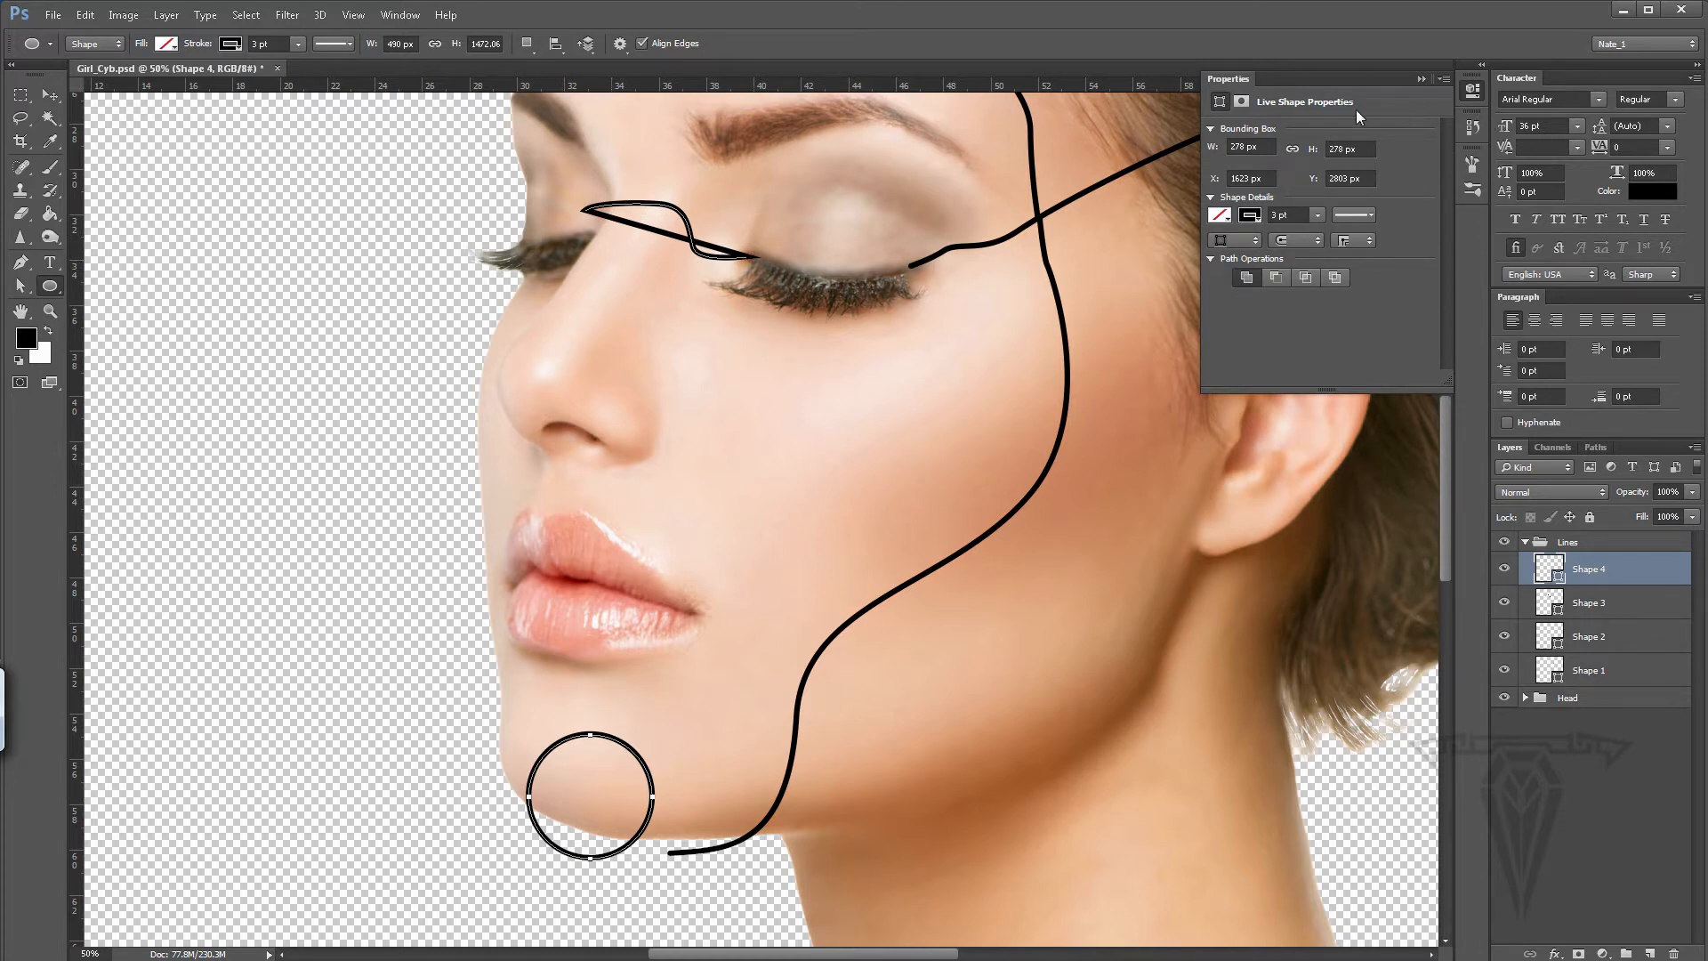
{"action": "left_click", "coordinate": [1473, 128]}
{"action": "left_click", "coordinate": [1336, 760]}
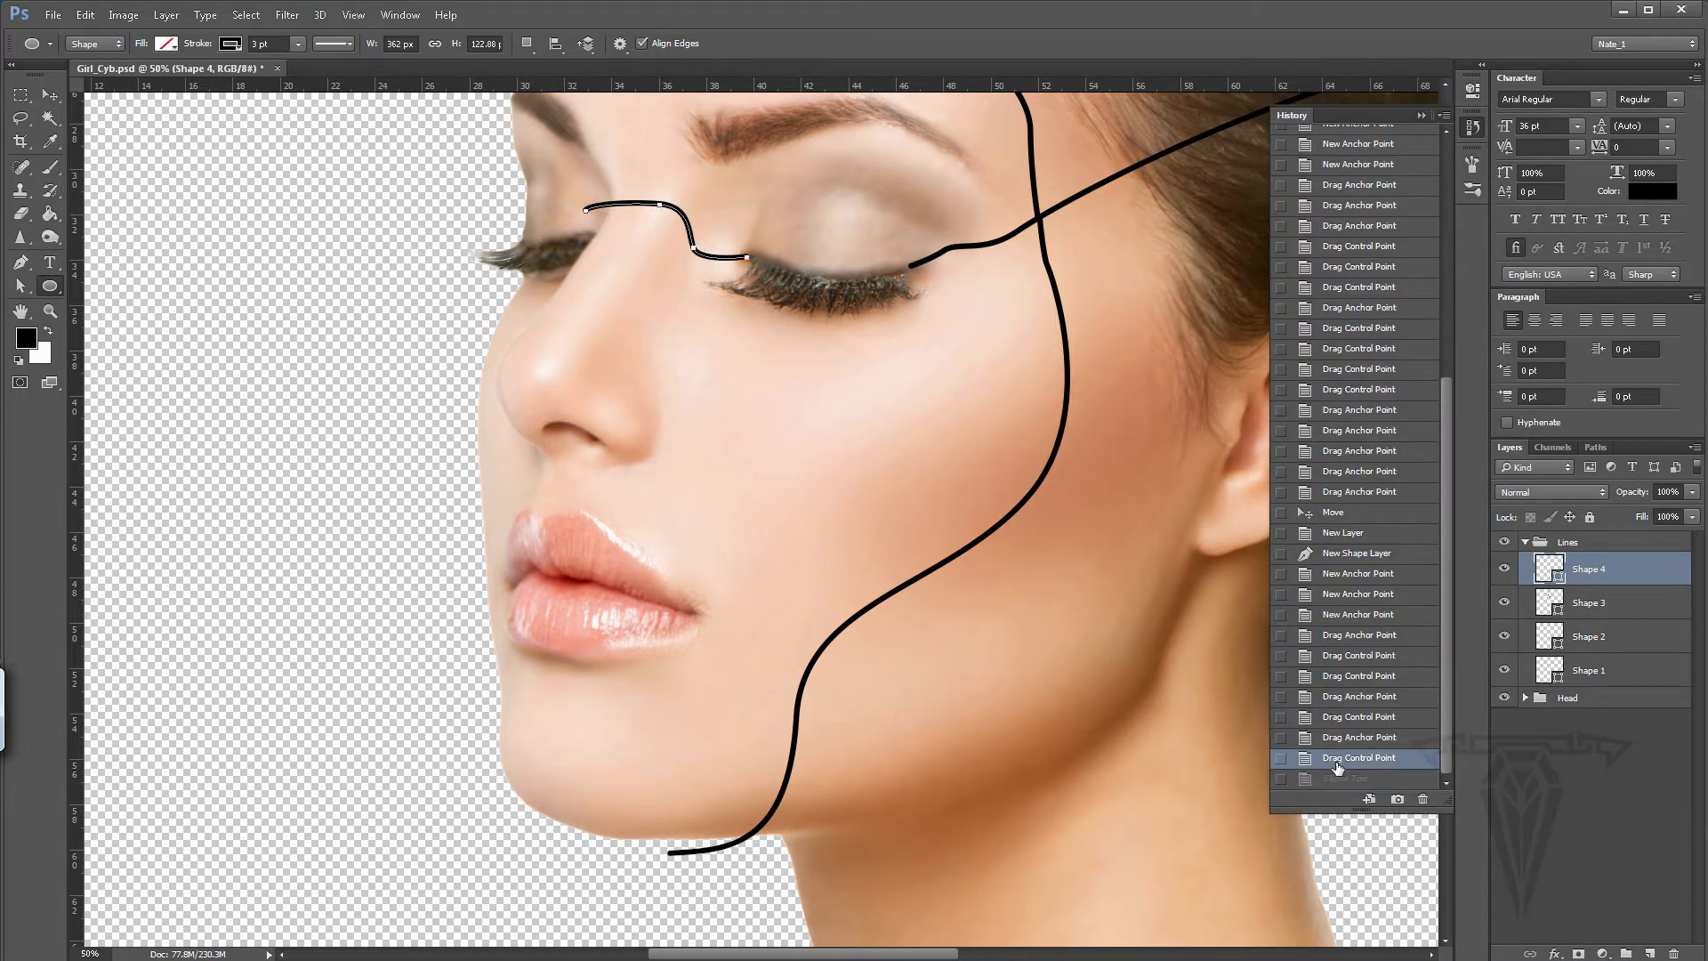
{"action": "left_click", "coordinate": [1423, 115]}
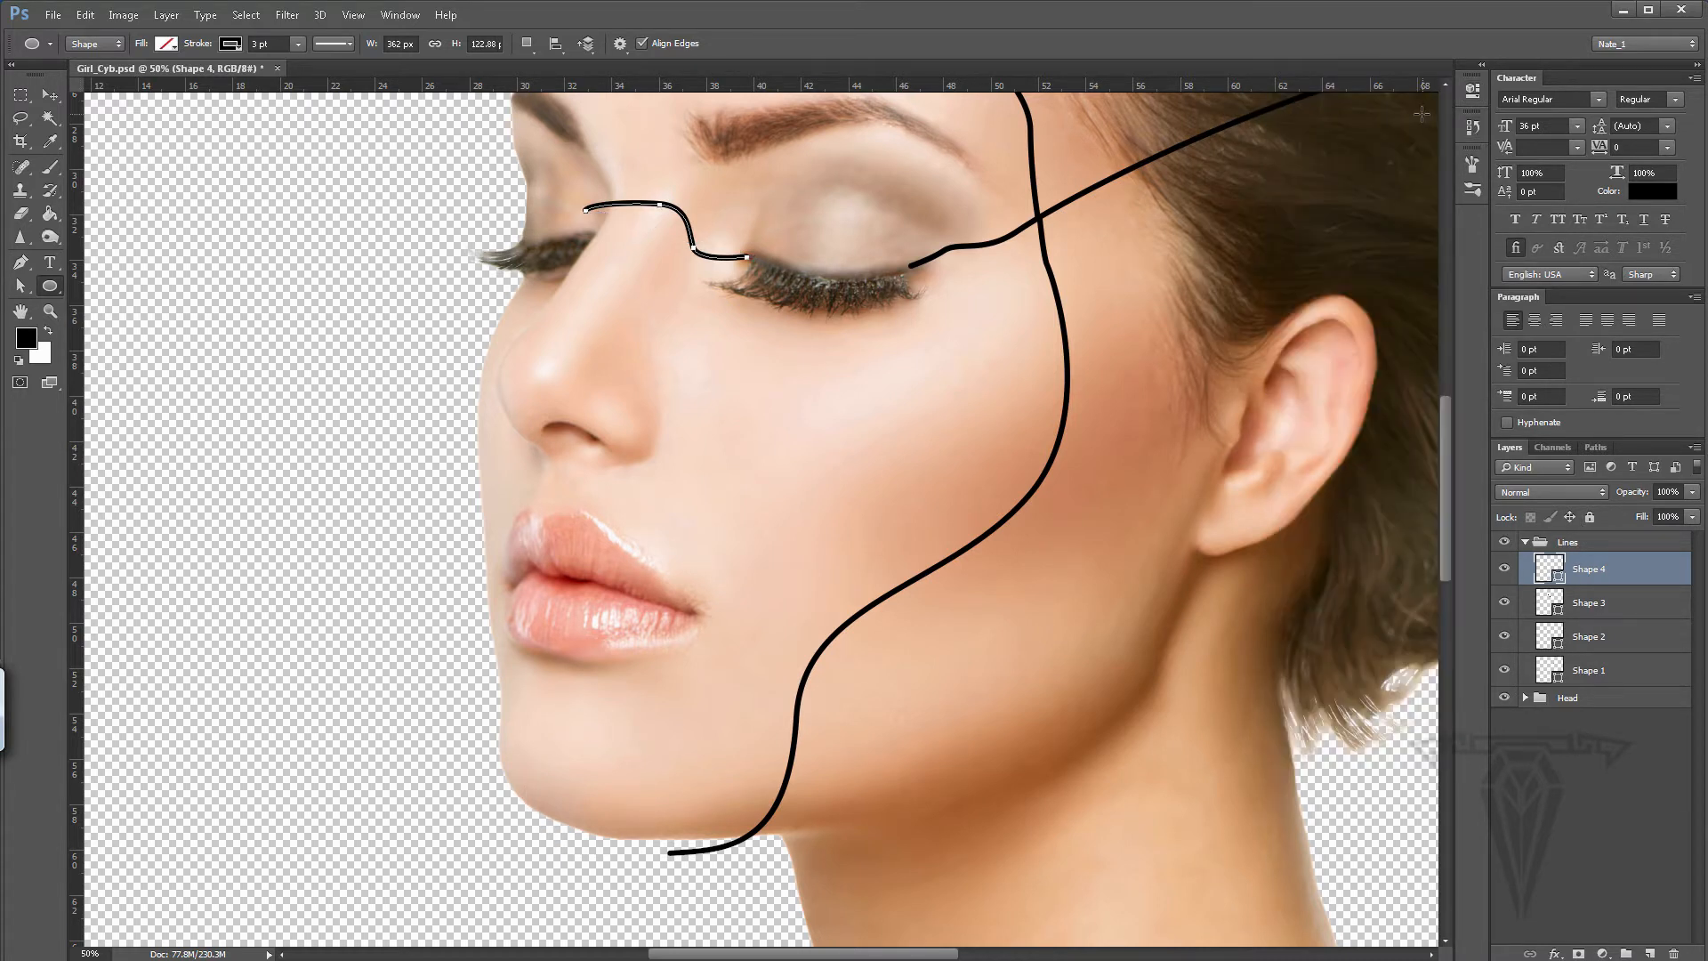
- On a new layer, draw an unfilled circle about 303 px across over the front edge of the chin
{"action": "left_click", "coordinate": [1650, 954]}
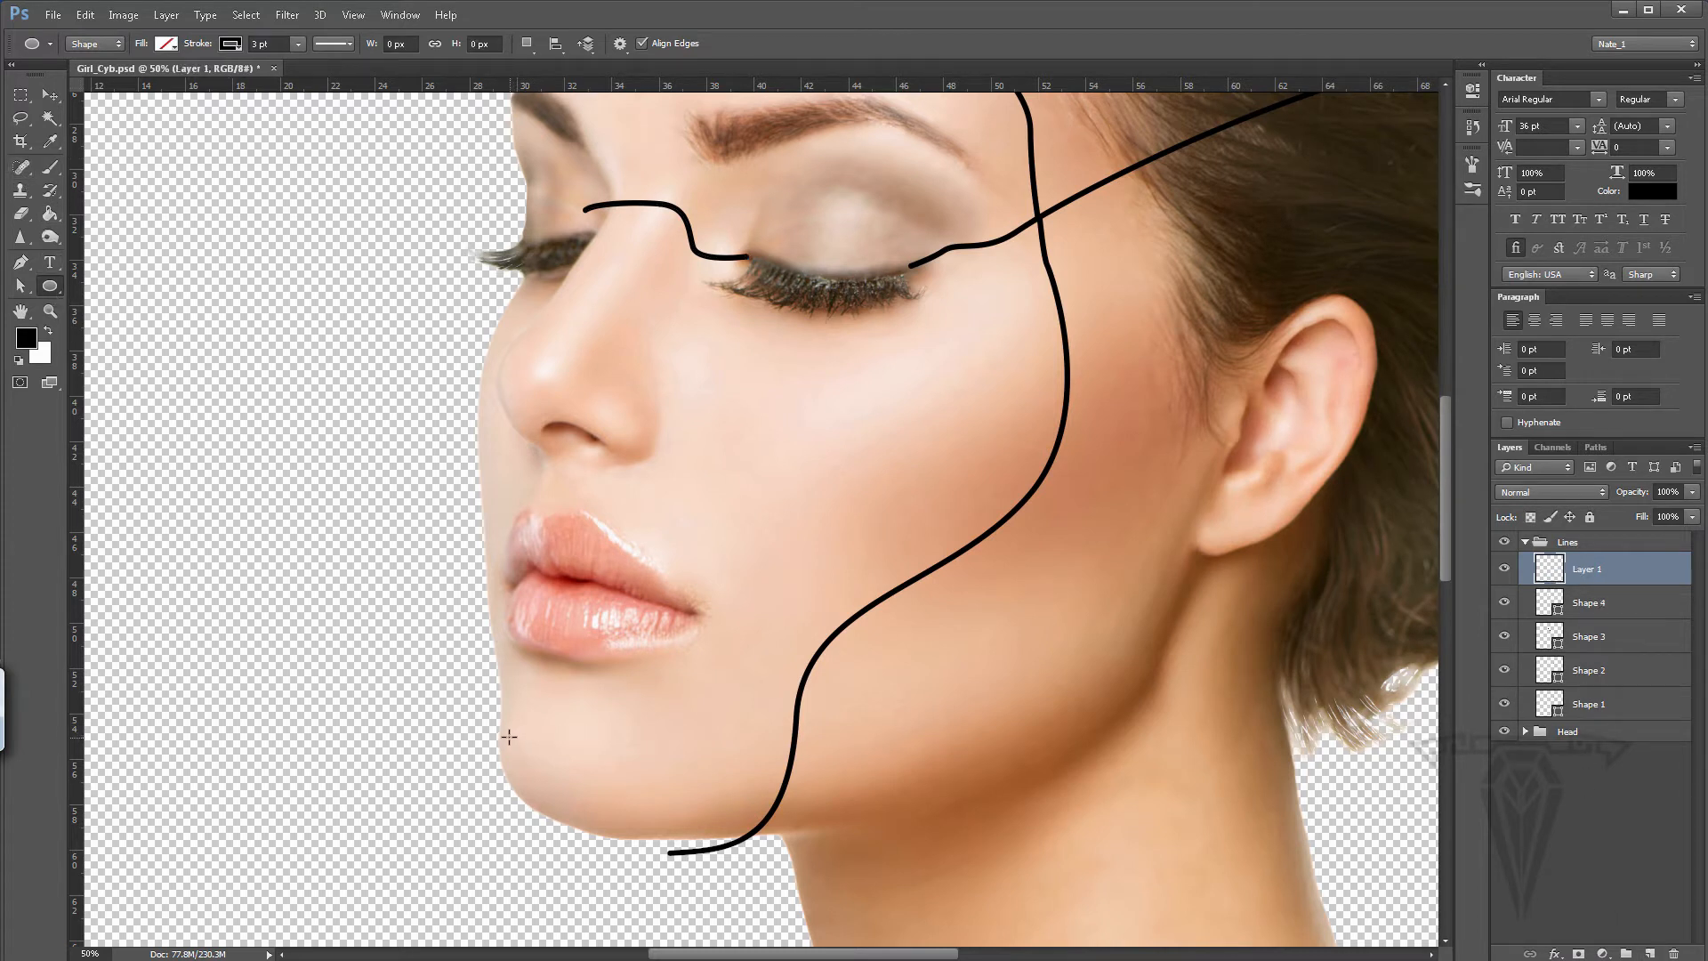
{"action": "left_click_drag", "start_coordinate": [508, 736], "coordinate": [641, 870]}
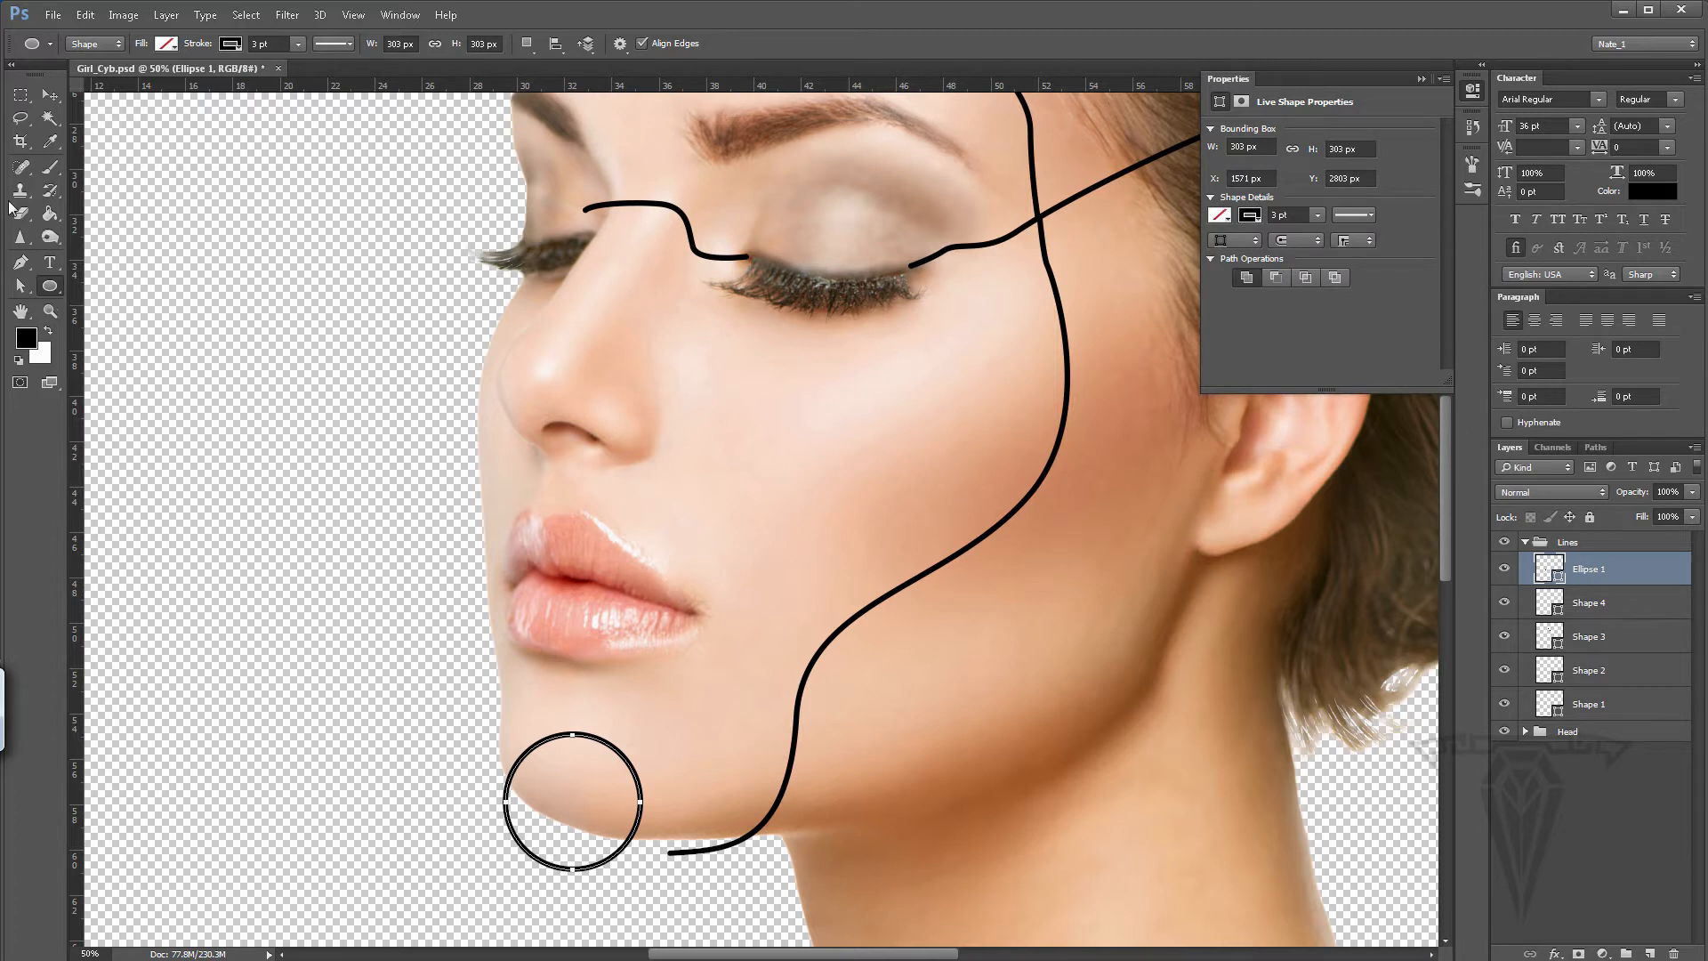
{"action": "left_click", "coordinate": [50, 94]}
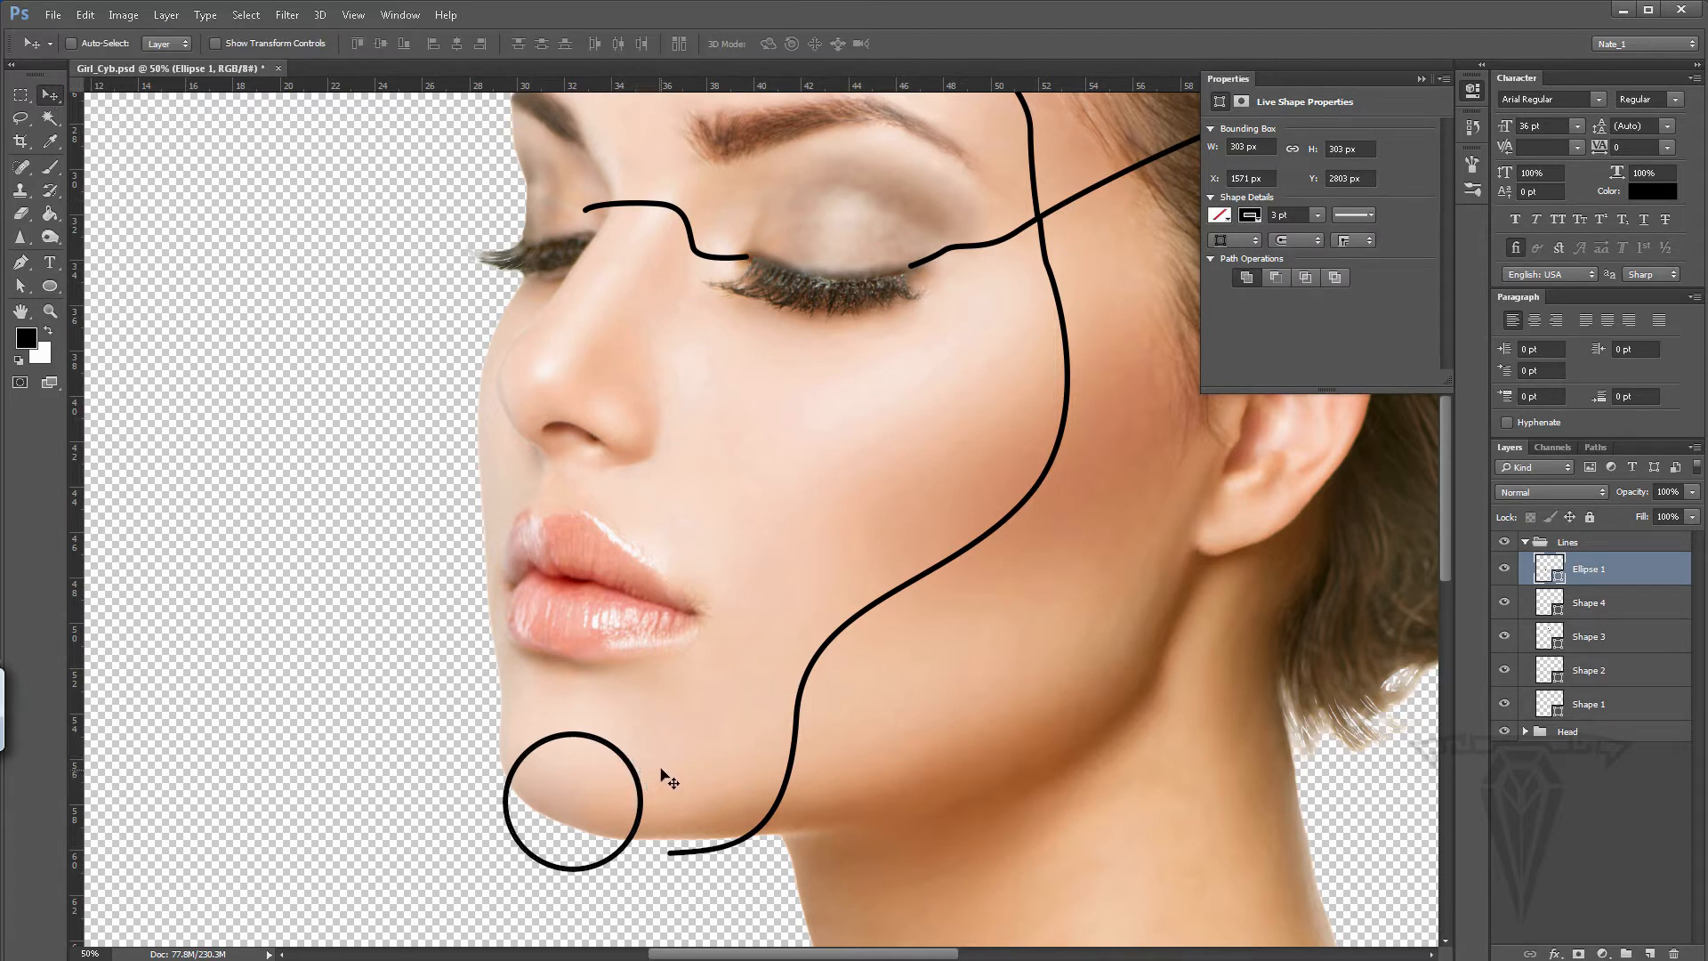
{"action": "left_click", "coordinate": [85, 15]}
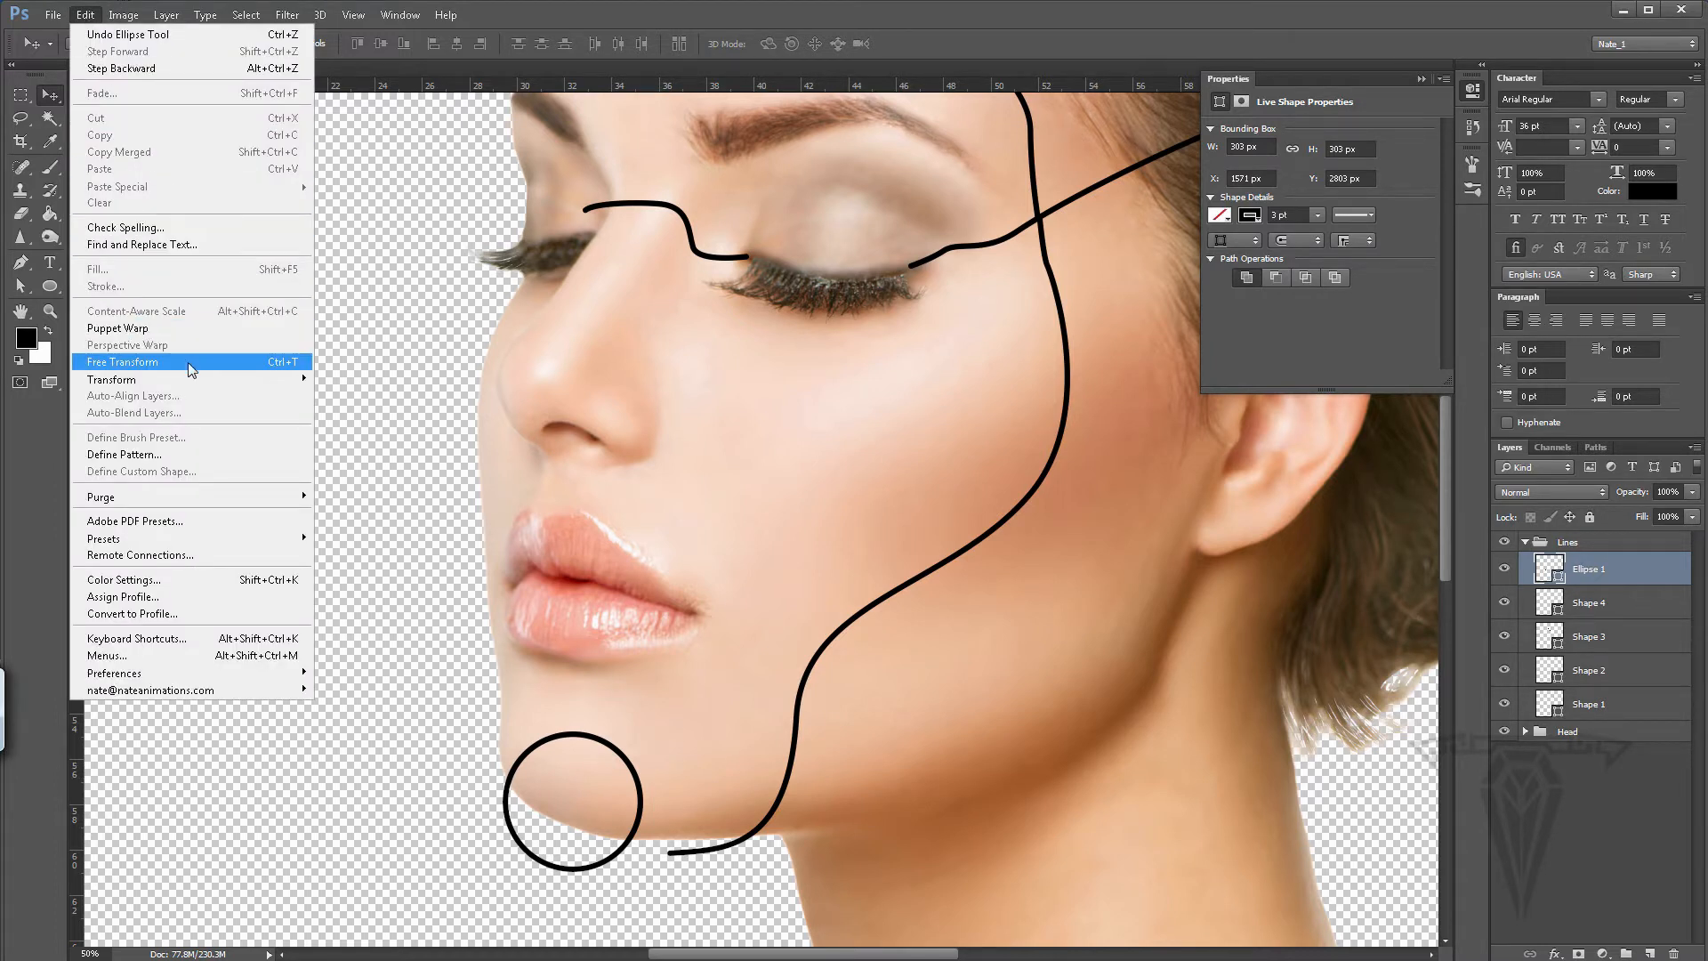
{"action": "left_click", "coordinate": [616, 760]}
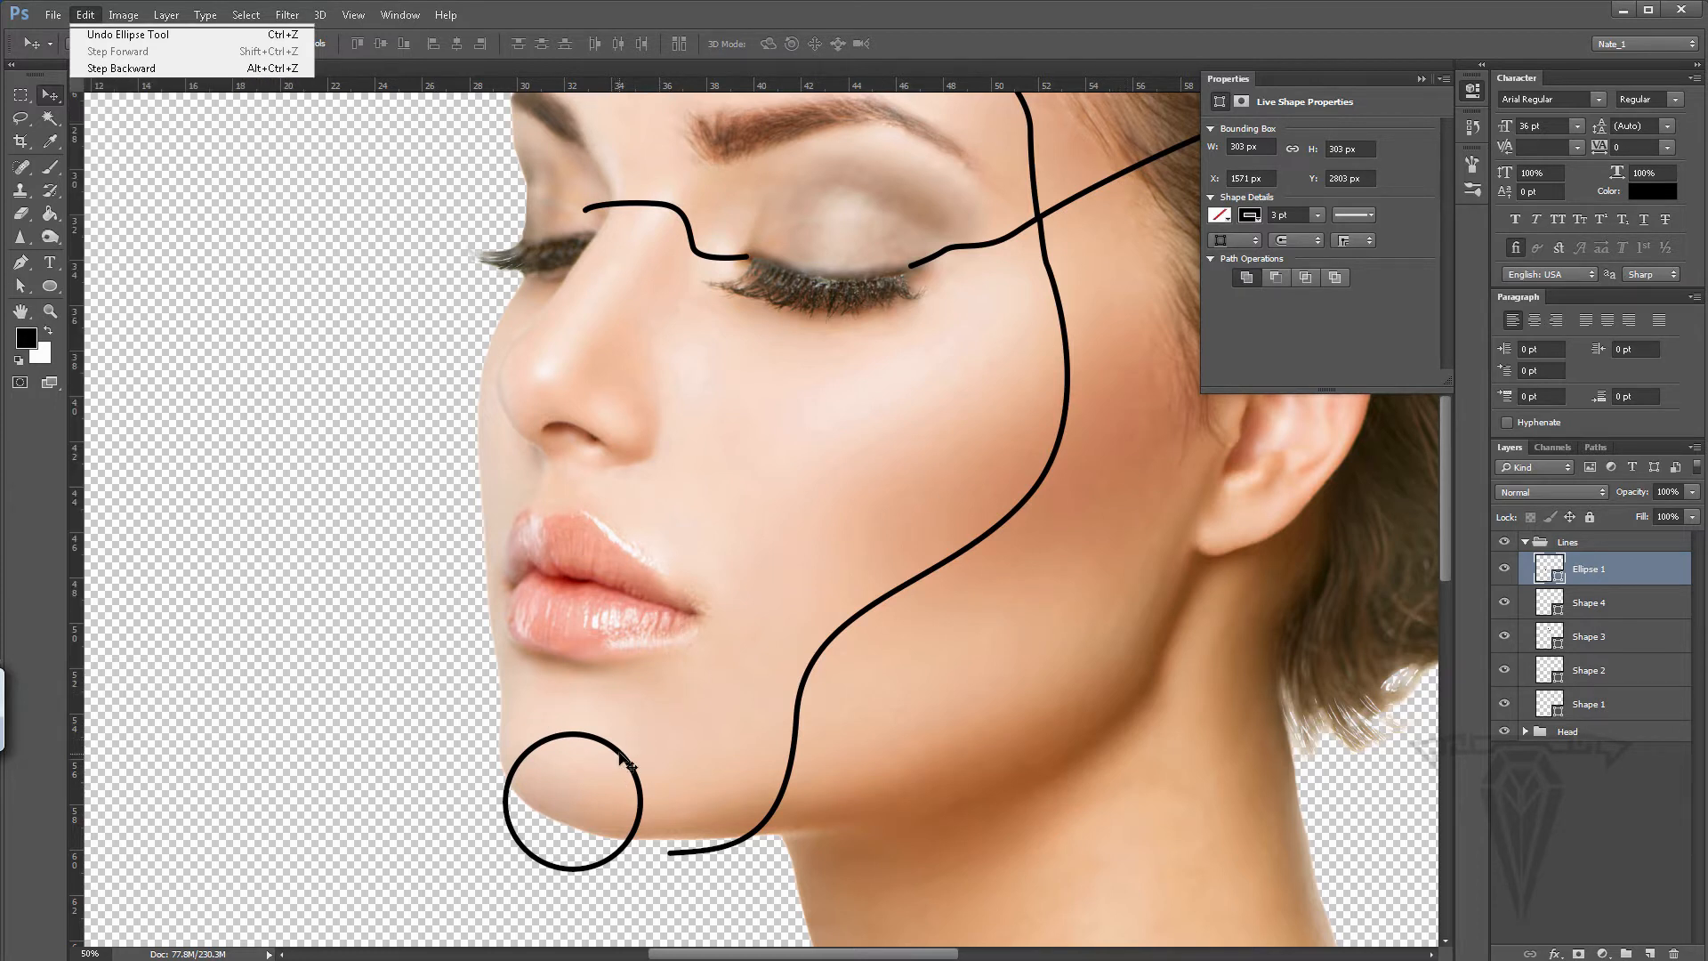
{"action": "key", "text": "ctrl+t"}
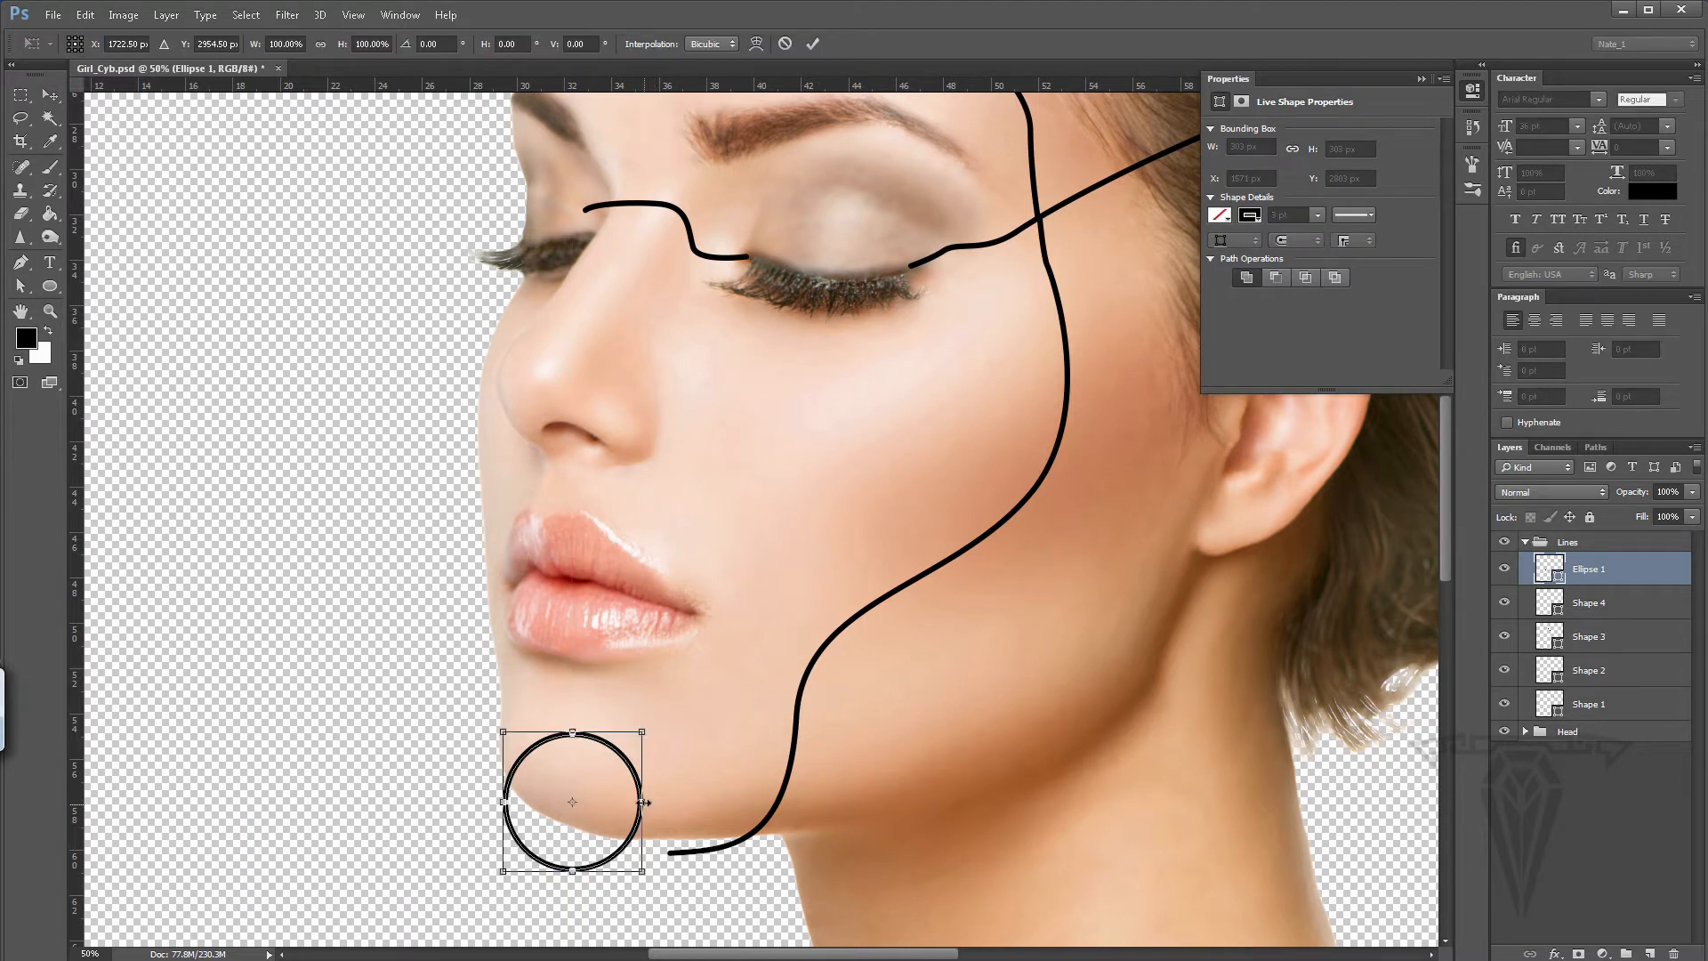
{"action": "left_click_drag", "start_coordinate": [643, 802], "coordinate": [619, 802]}
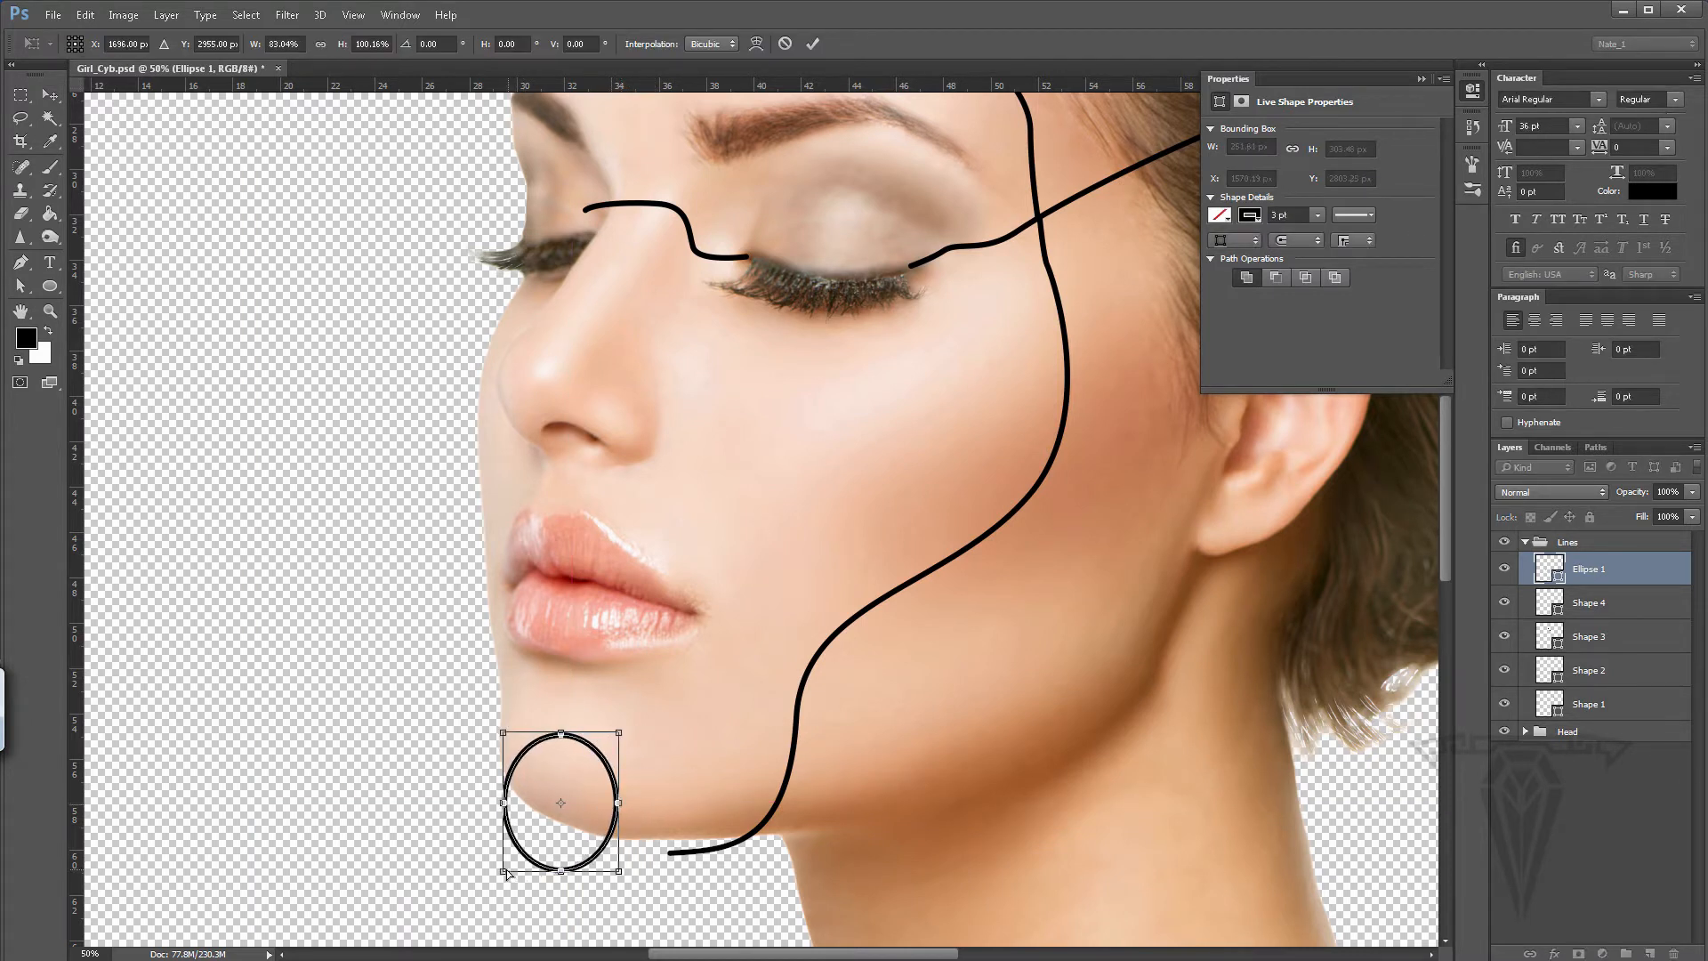
{"action": "left_click_drag", "start_coordinate": [505, 871], "coordinate": [504, 850]}
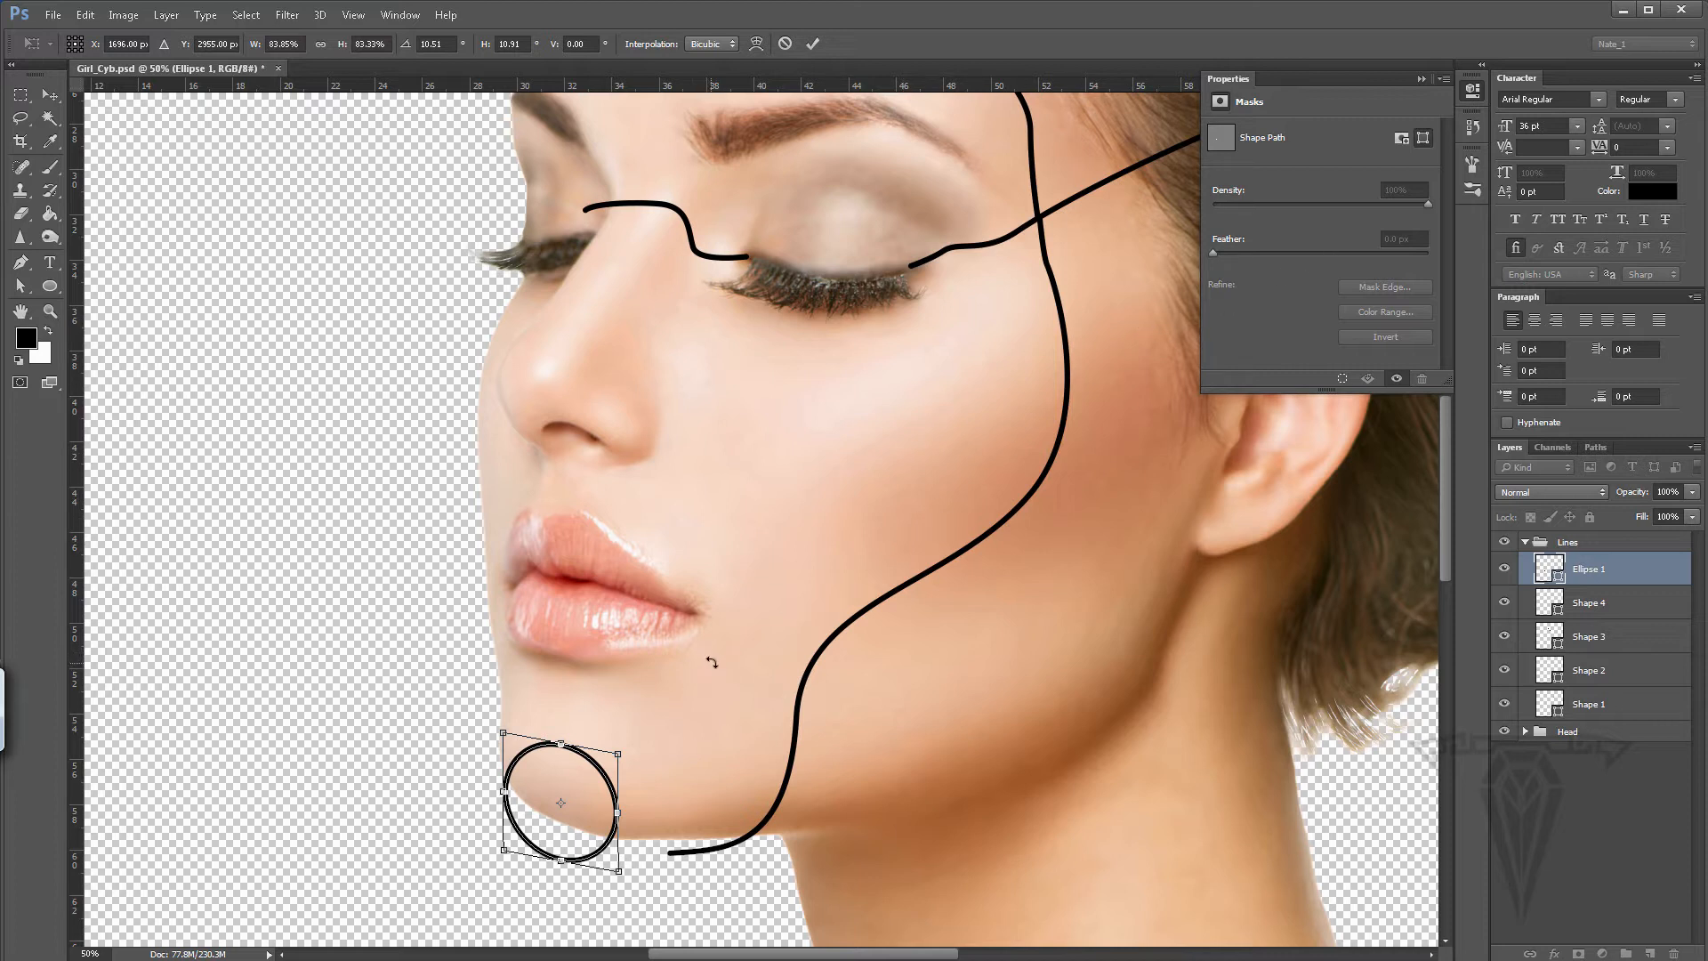
{"action": "key", "text": "Return"}
{"action": "key", "text": "ctrl+z"}
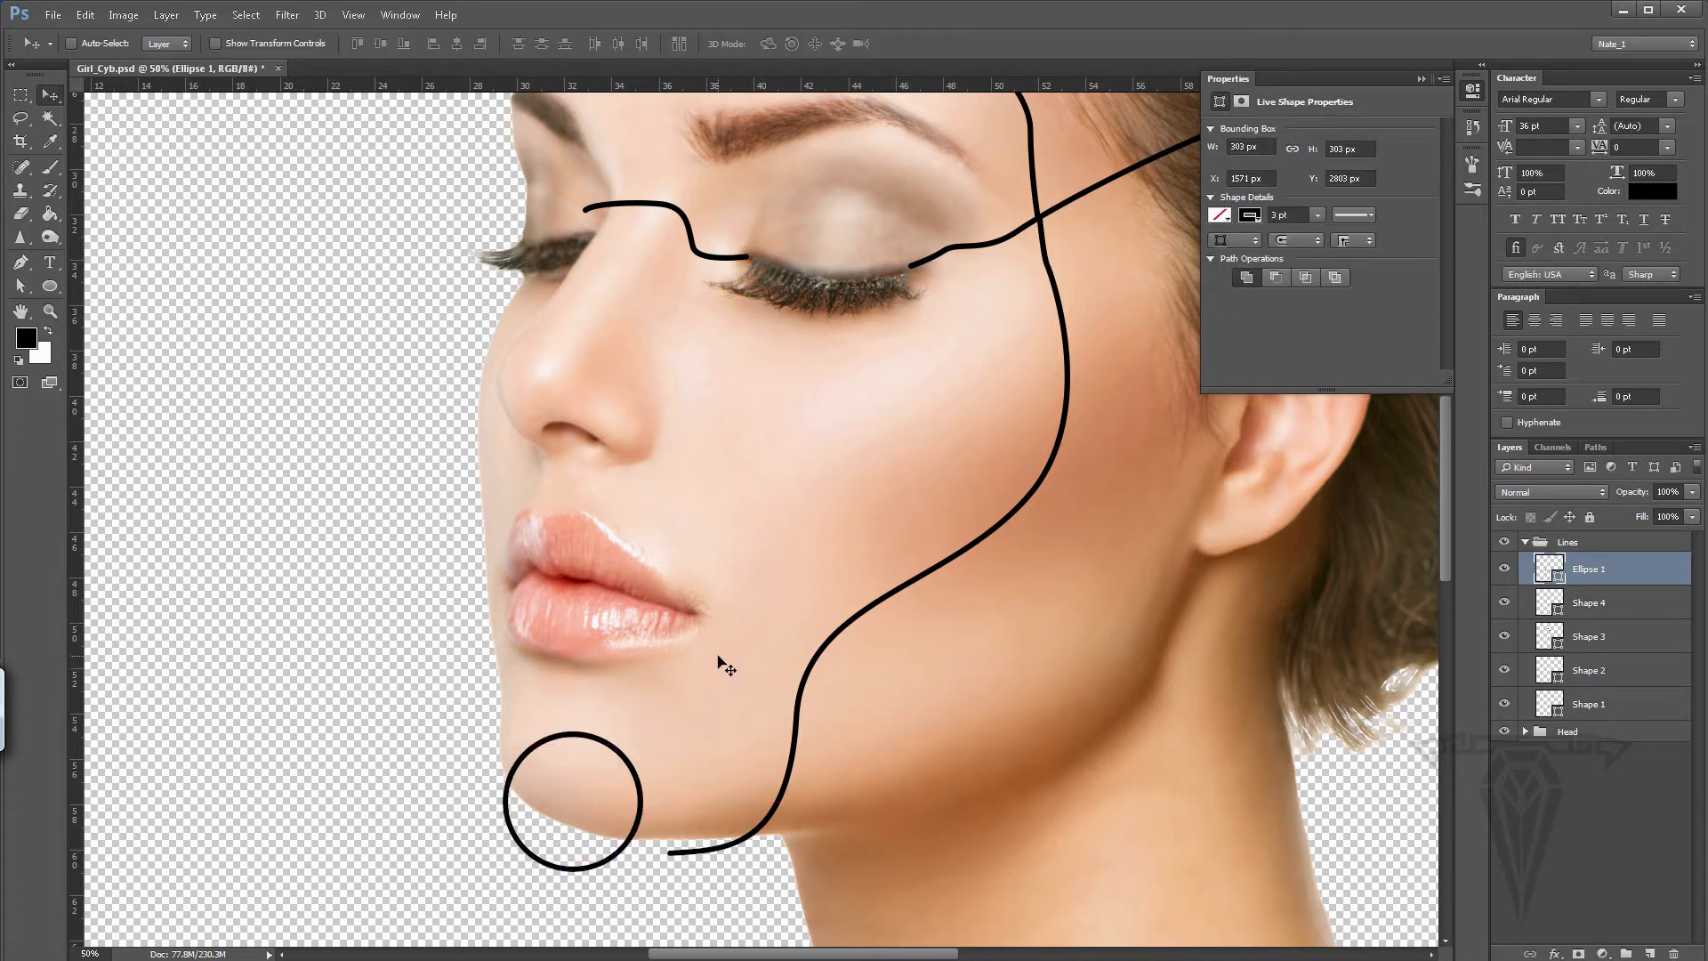
- Rasterize the chin circle's layer, then distort it in perspective to about 59% width with its outer side shortened
{"action": "right_click", "coordinate": [1620, 571]}
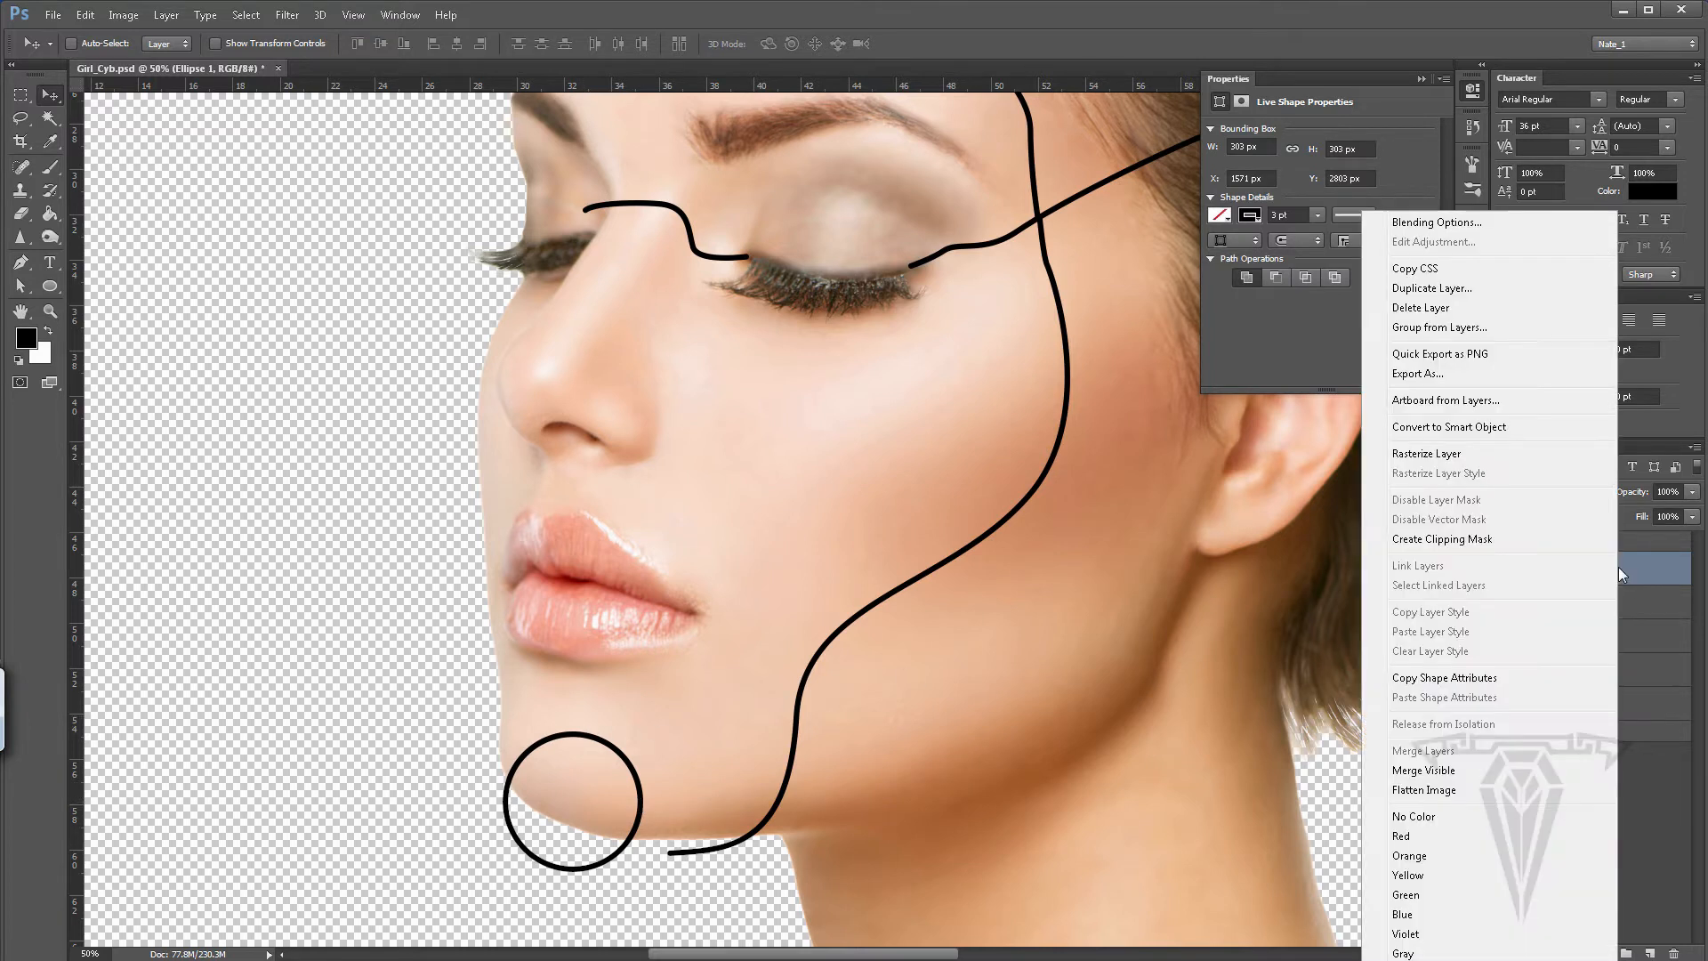
{"action": "left_click", "coordinate": [1438, 454]}
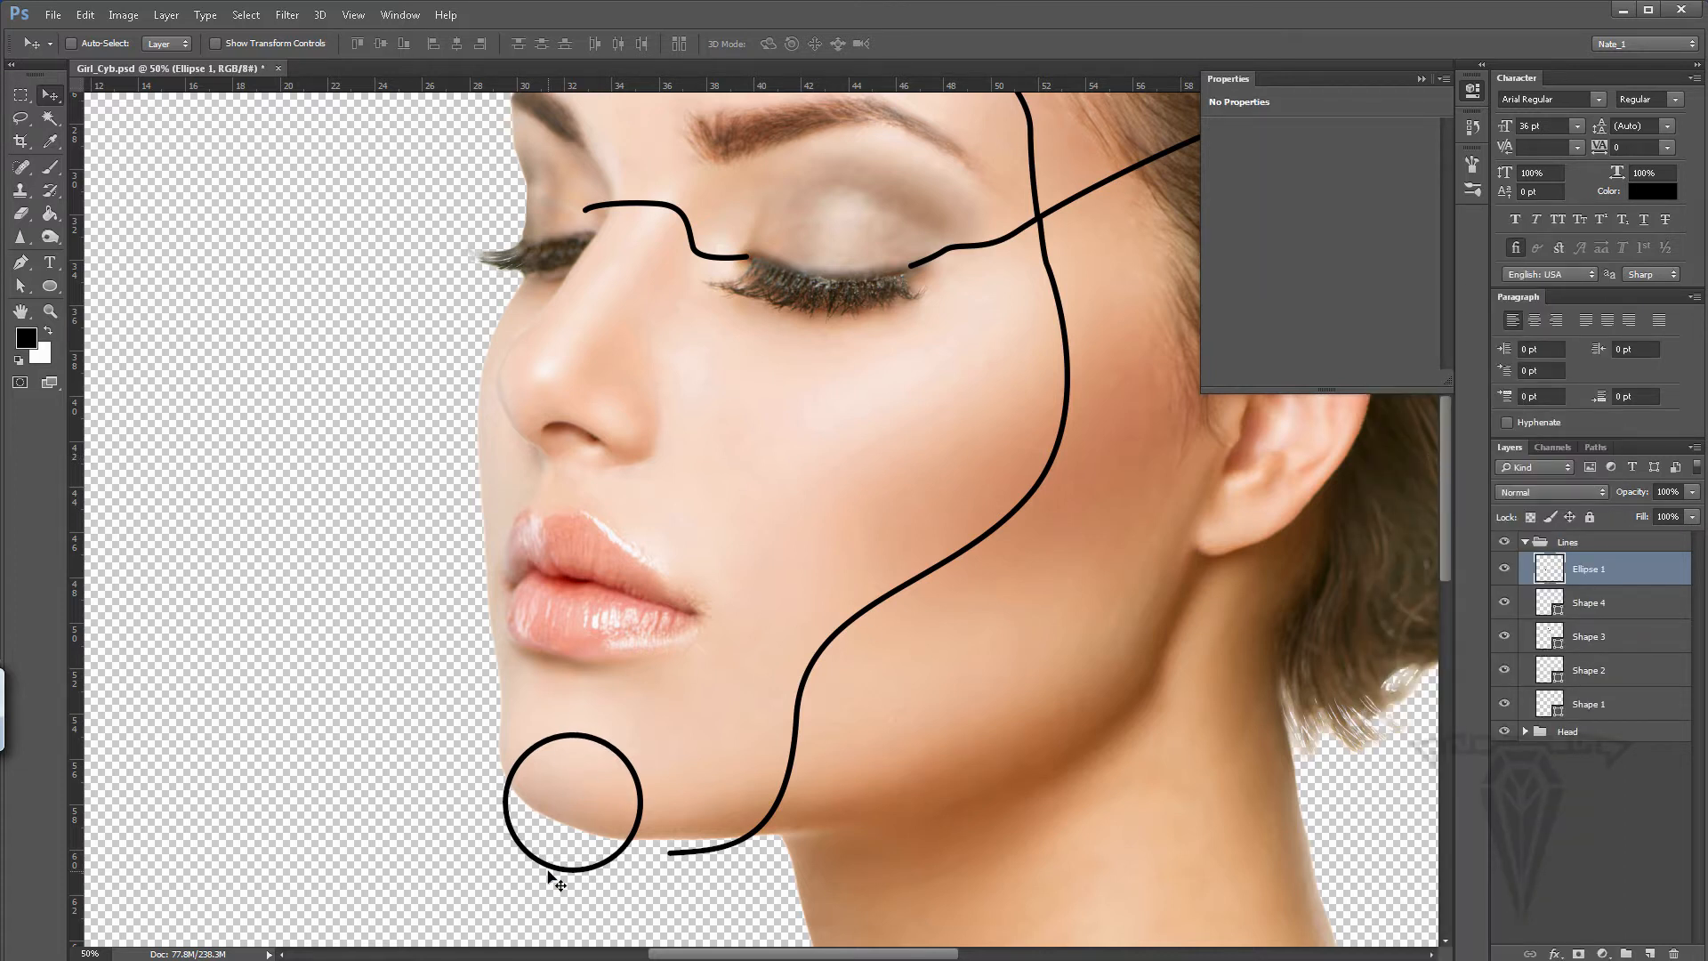
{"action": "key", "text": "ctrl+t"}
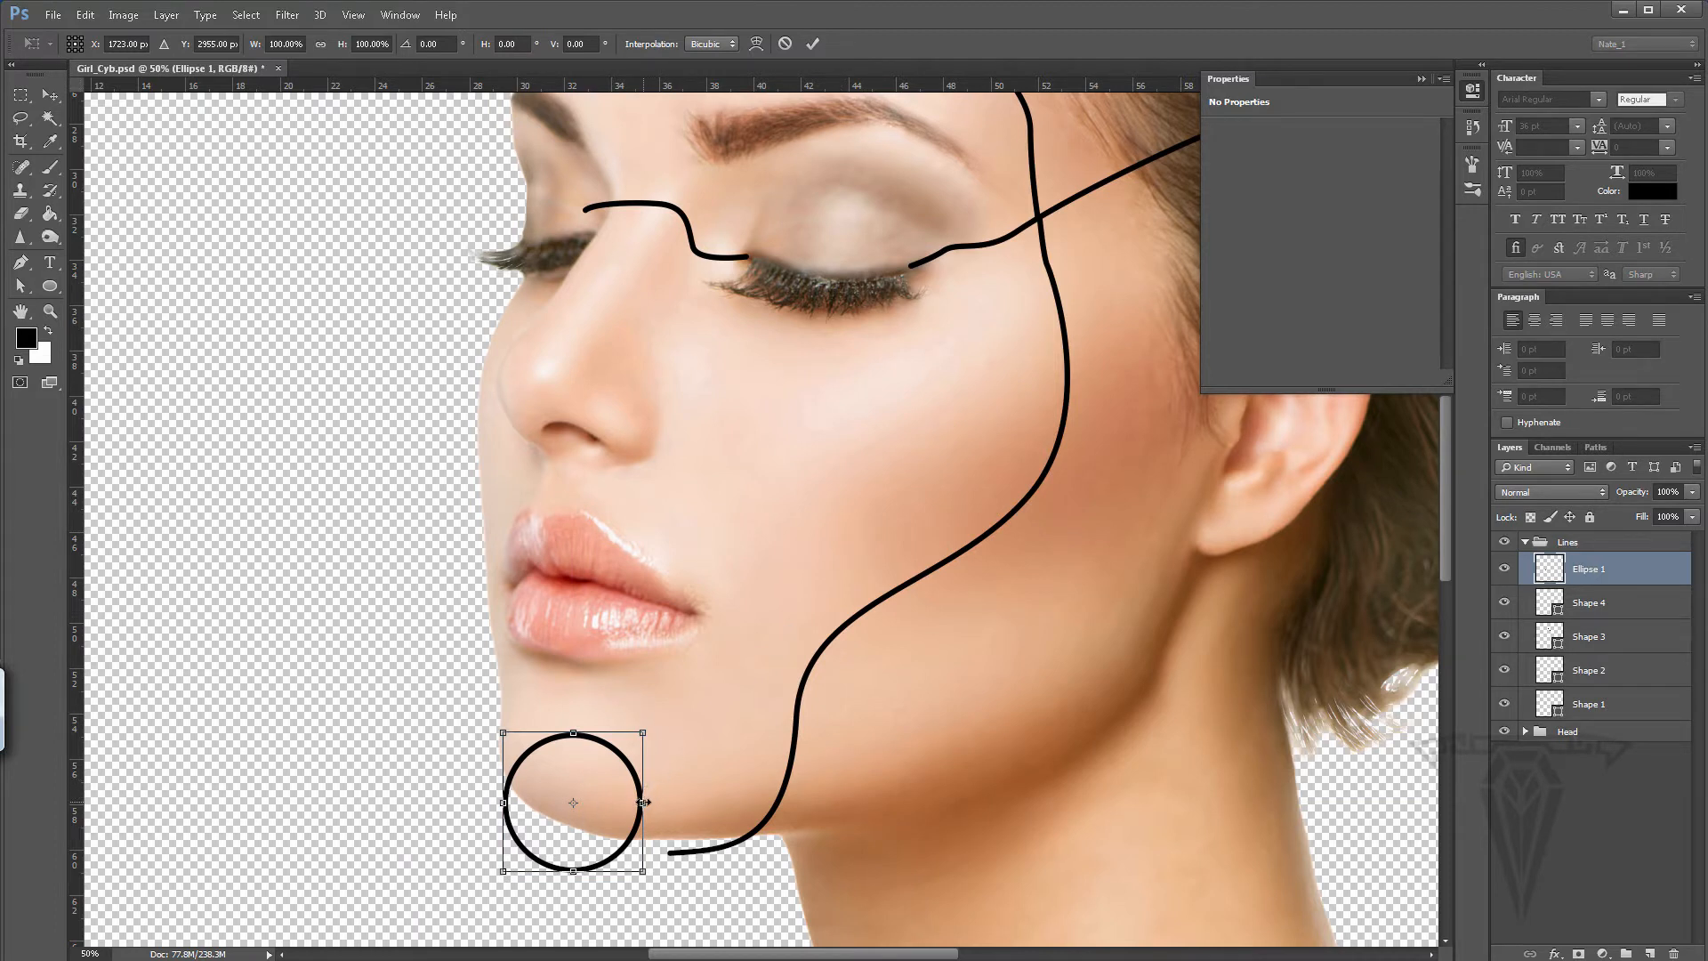
{"action": "left_click_drag", "start_coordinate": [643, 803], "coordinate": [606, 800]}
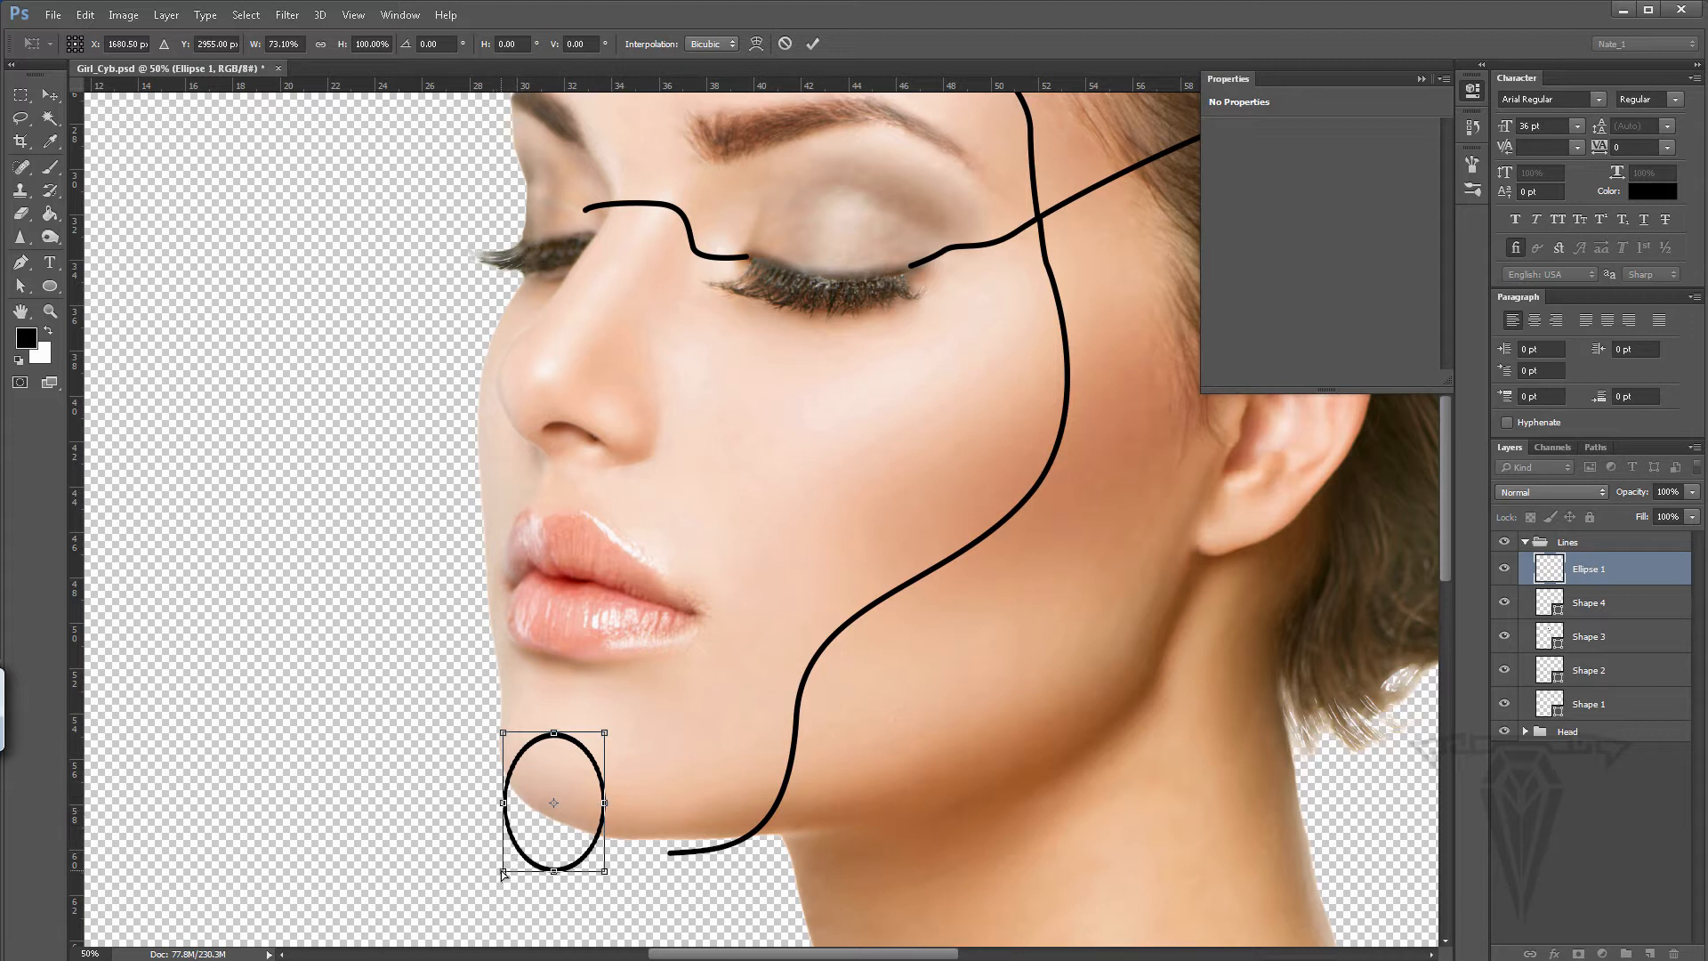
{"action": "left_click_drag", "start_coordinate": [499, 870], "coordinate": [502, 792]}
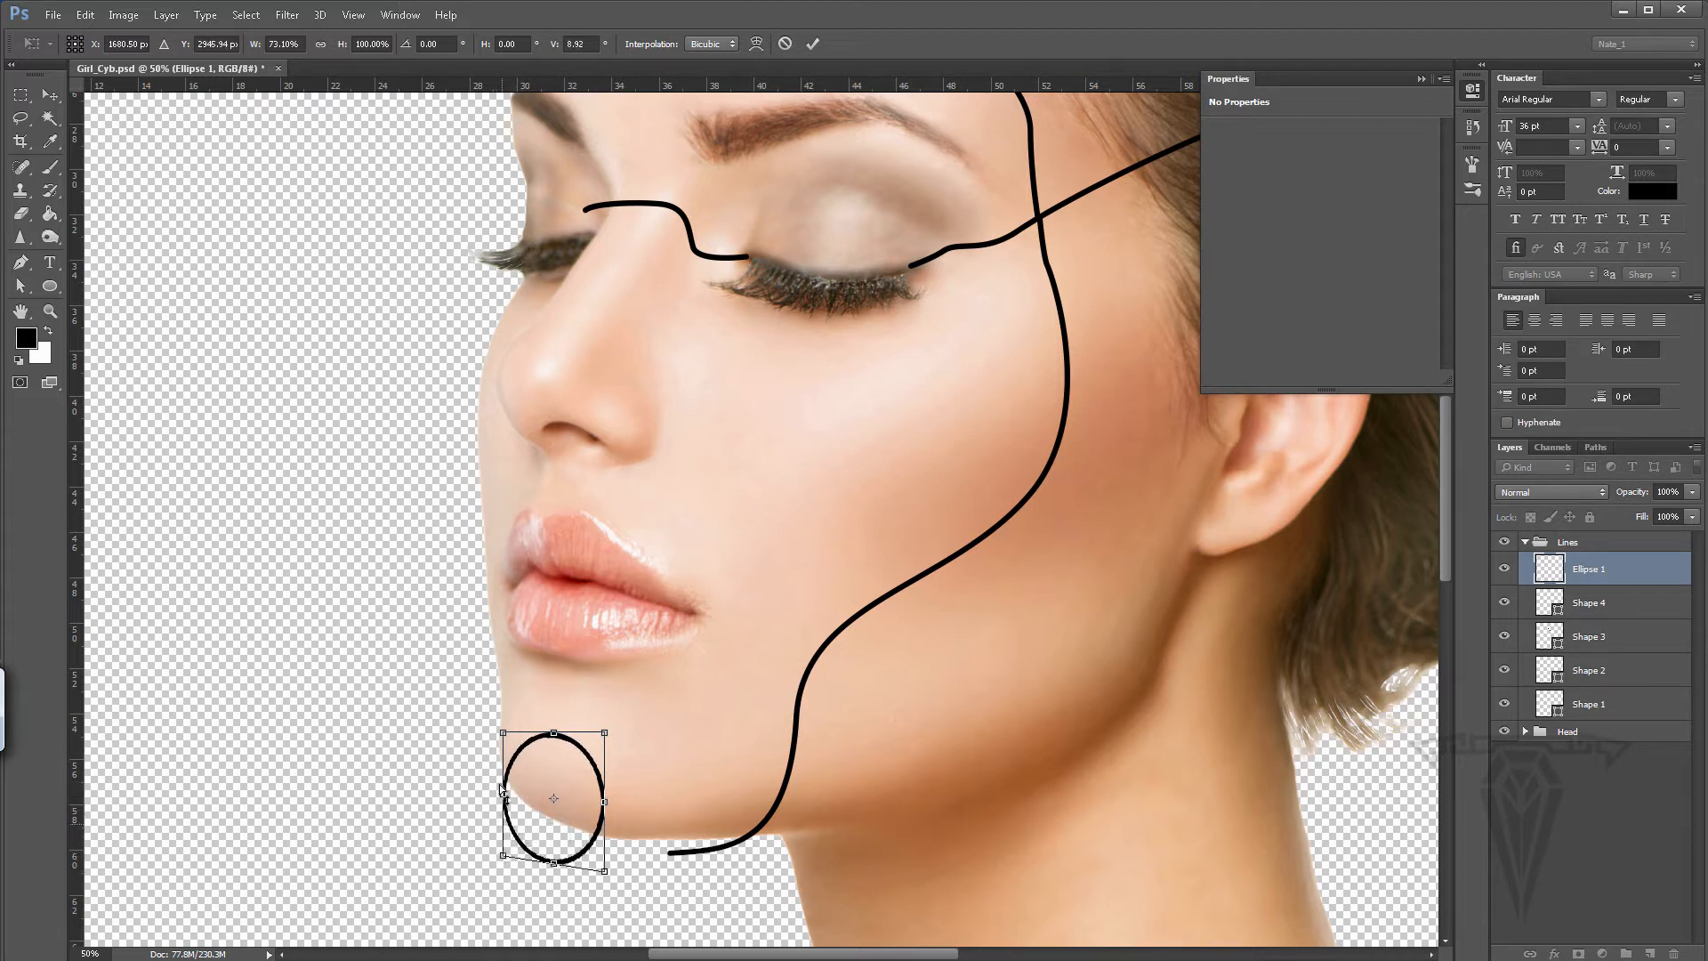
{"action": "left_click_drag", "start_coordinate": [502, 732], "coordinate": [503, 743]}
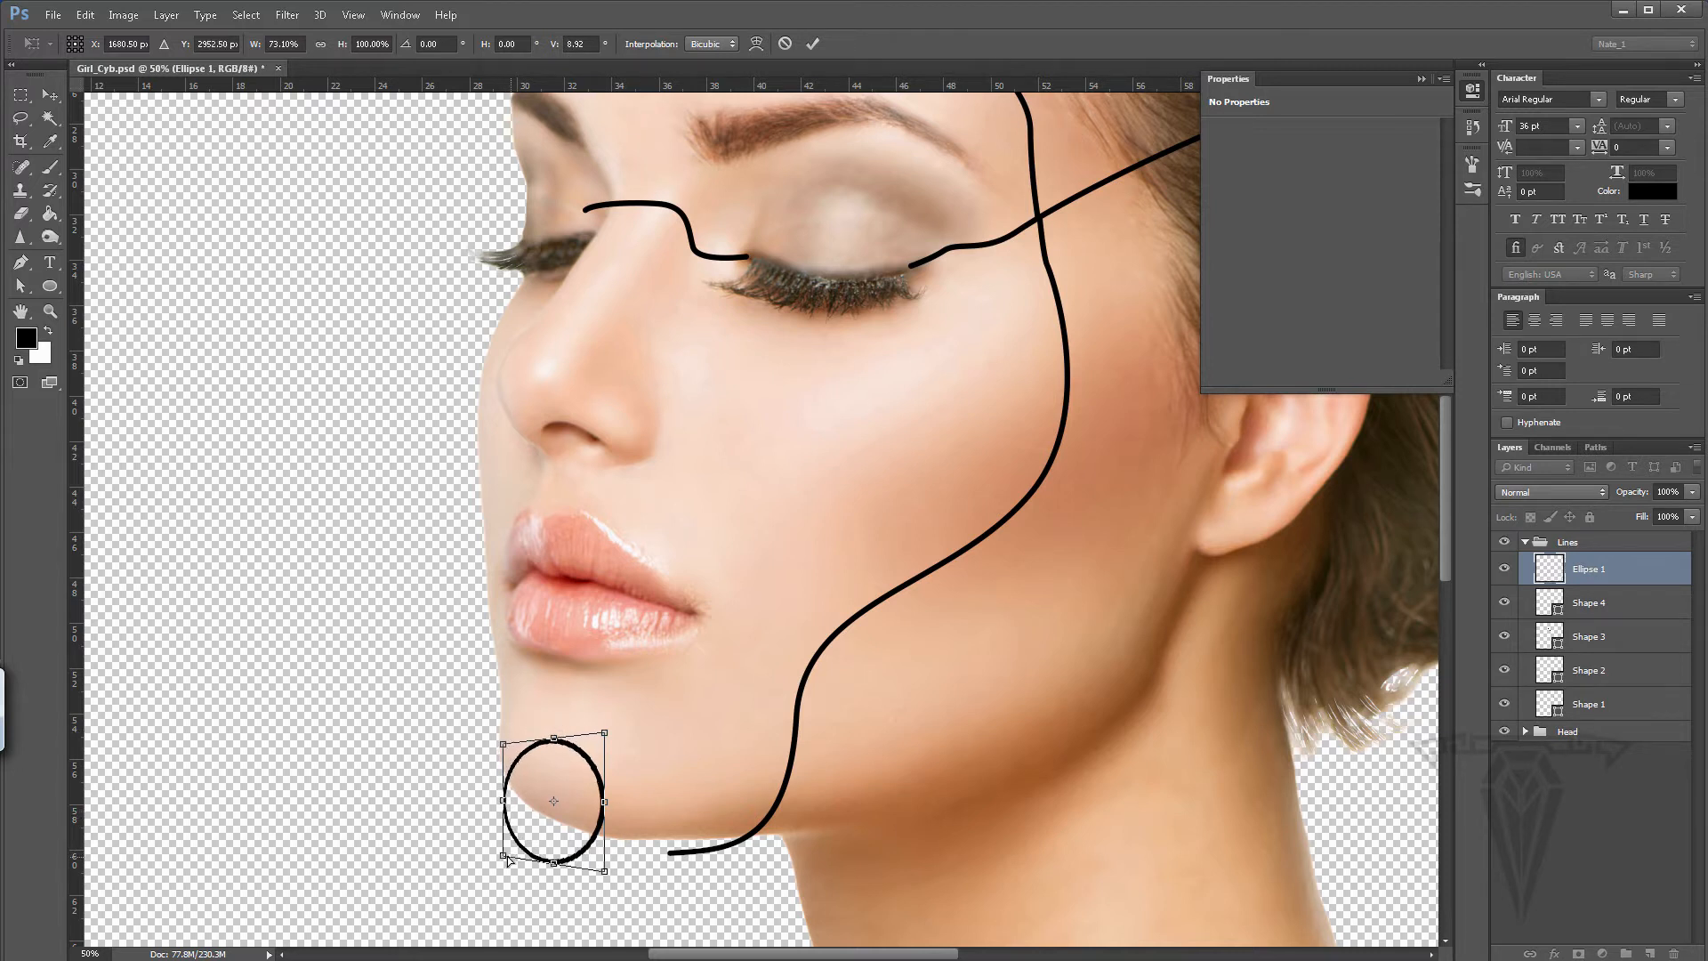
{"action": "left_click_drag", "start_coordinate": [502, 854], "coordinate": [502, 845]}
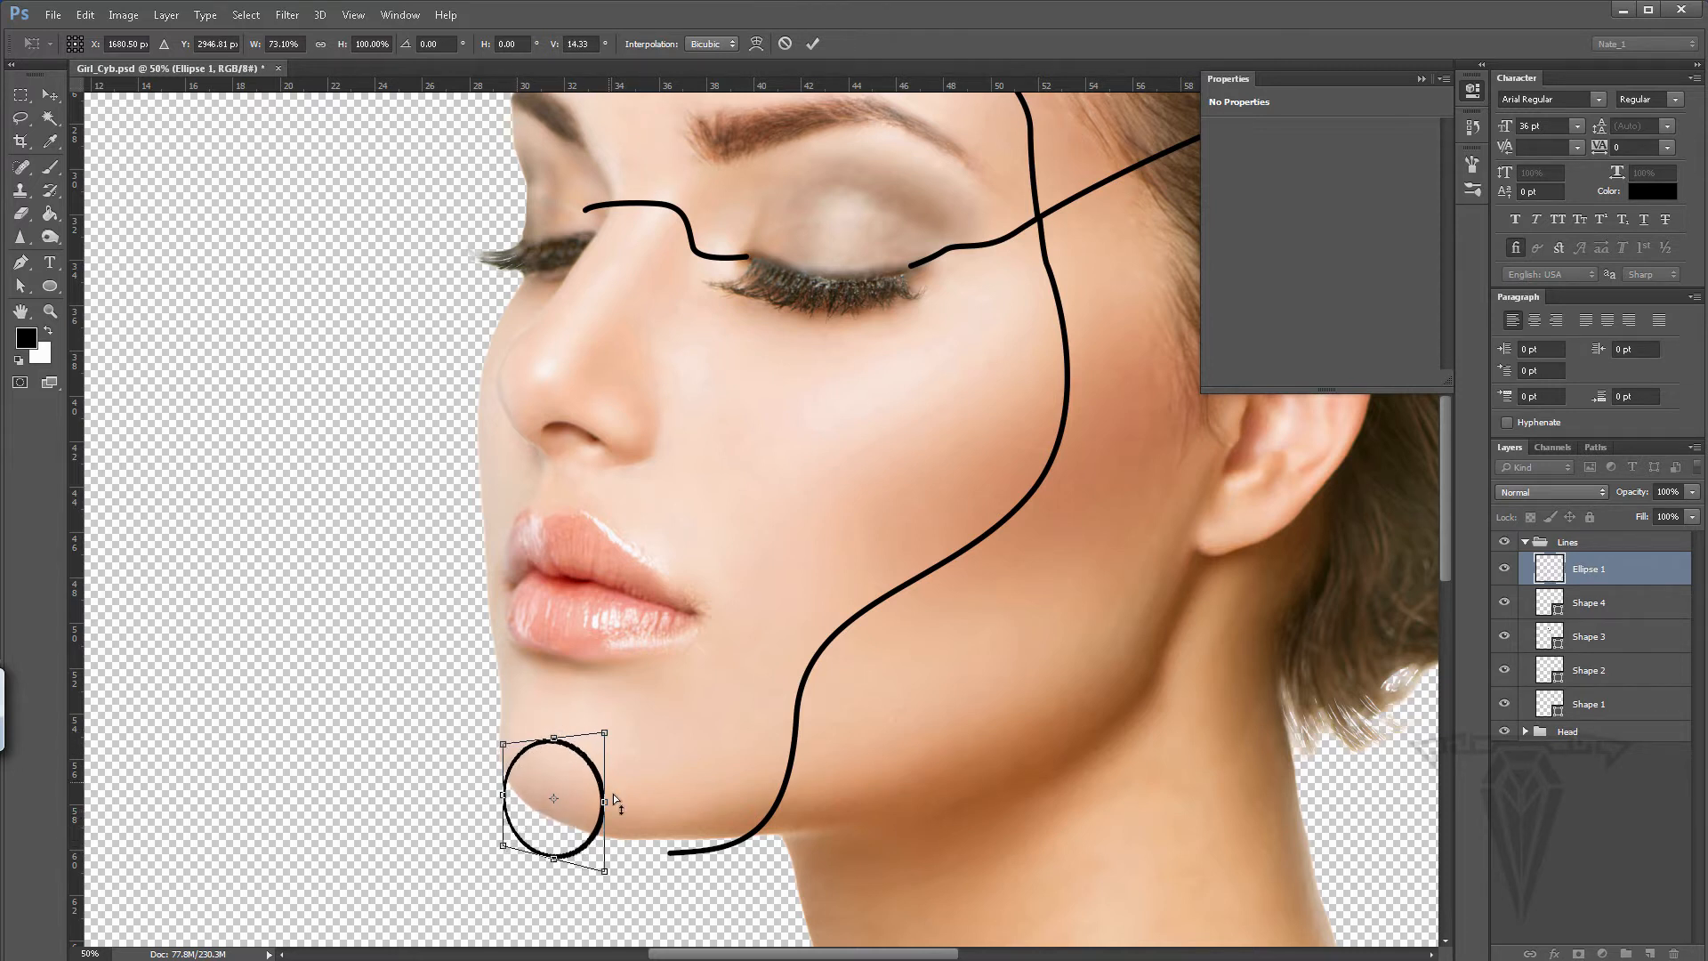
{"action": "left_click_drag", "start_coordinate": [599, 801], "coordinate": [588, 801]}
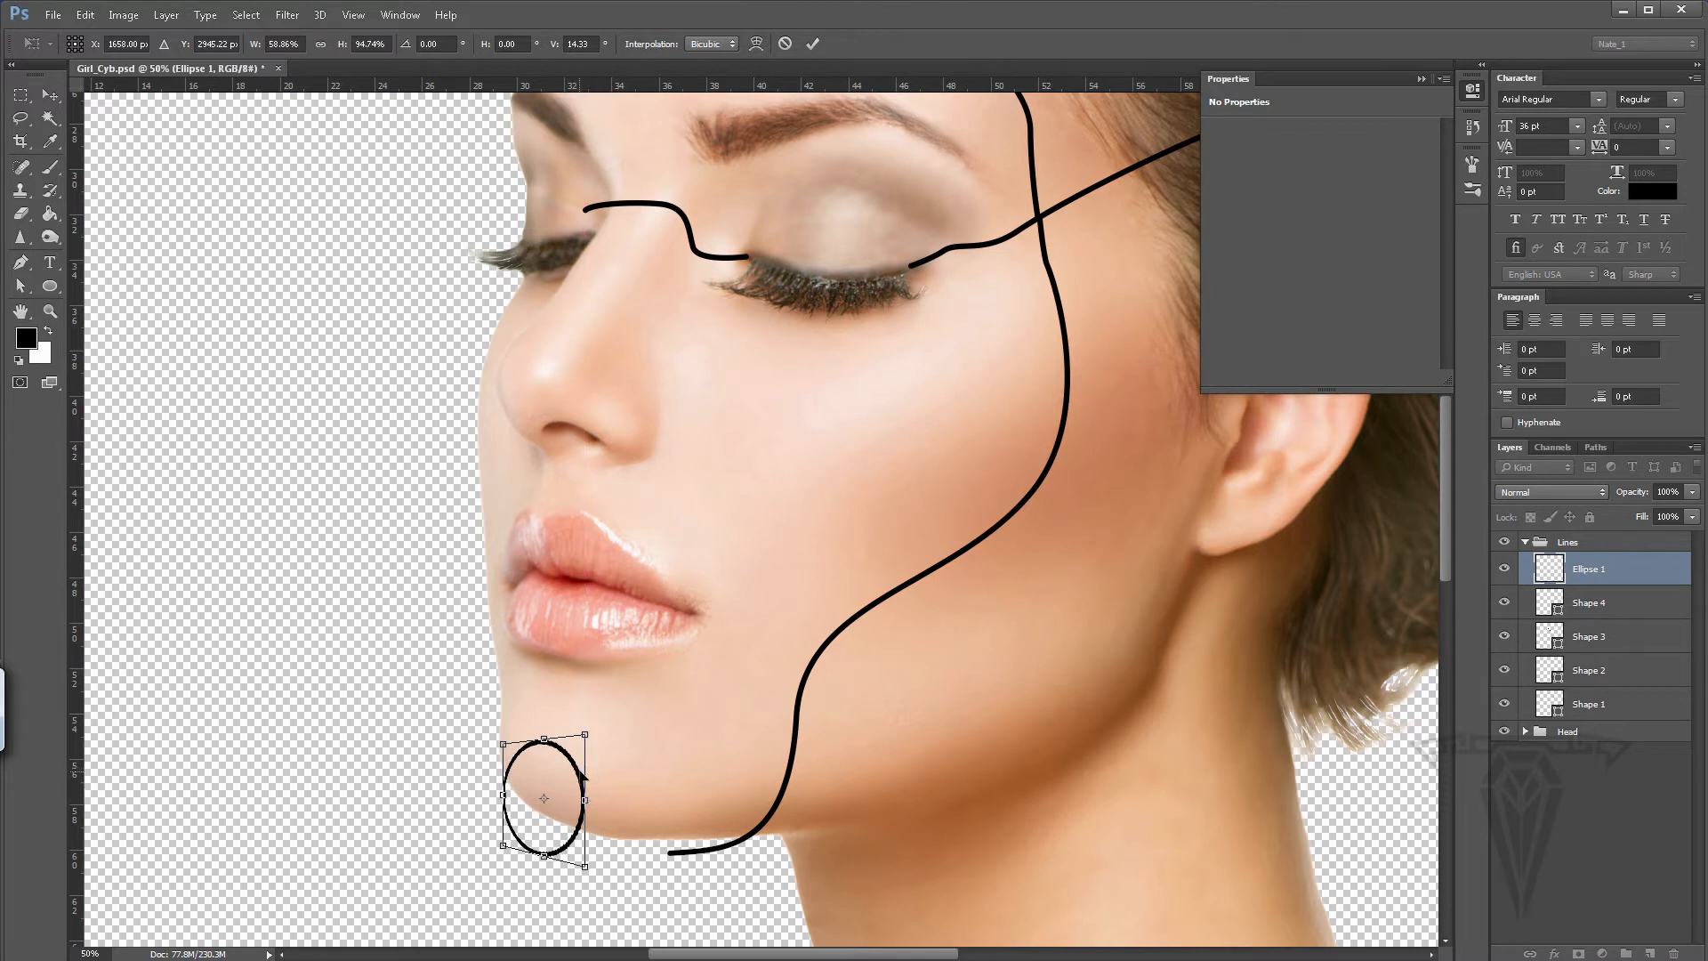
{"action": "key", "text": "Return"}
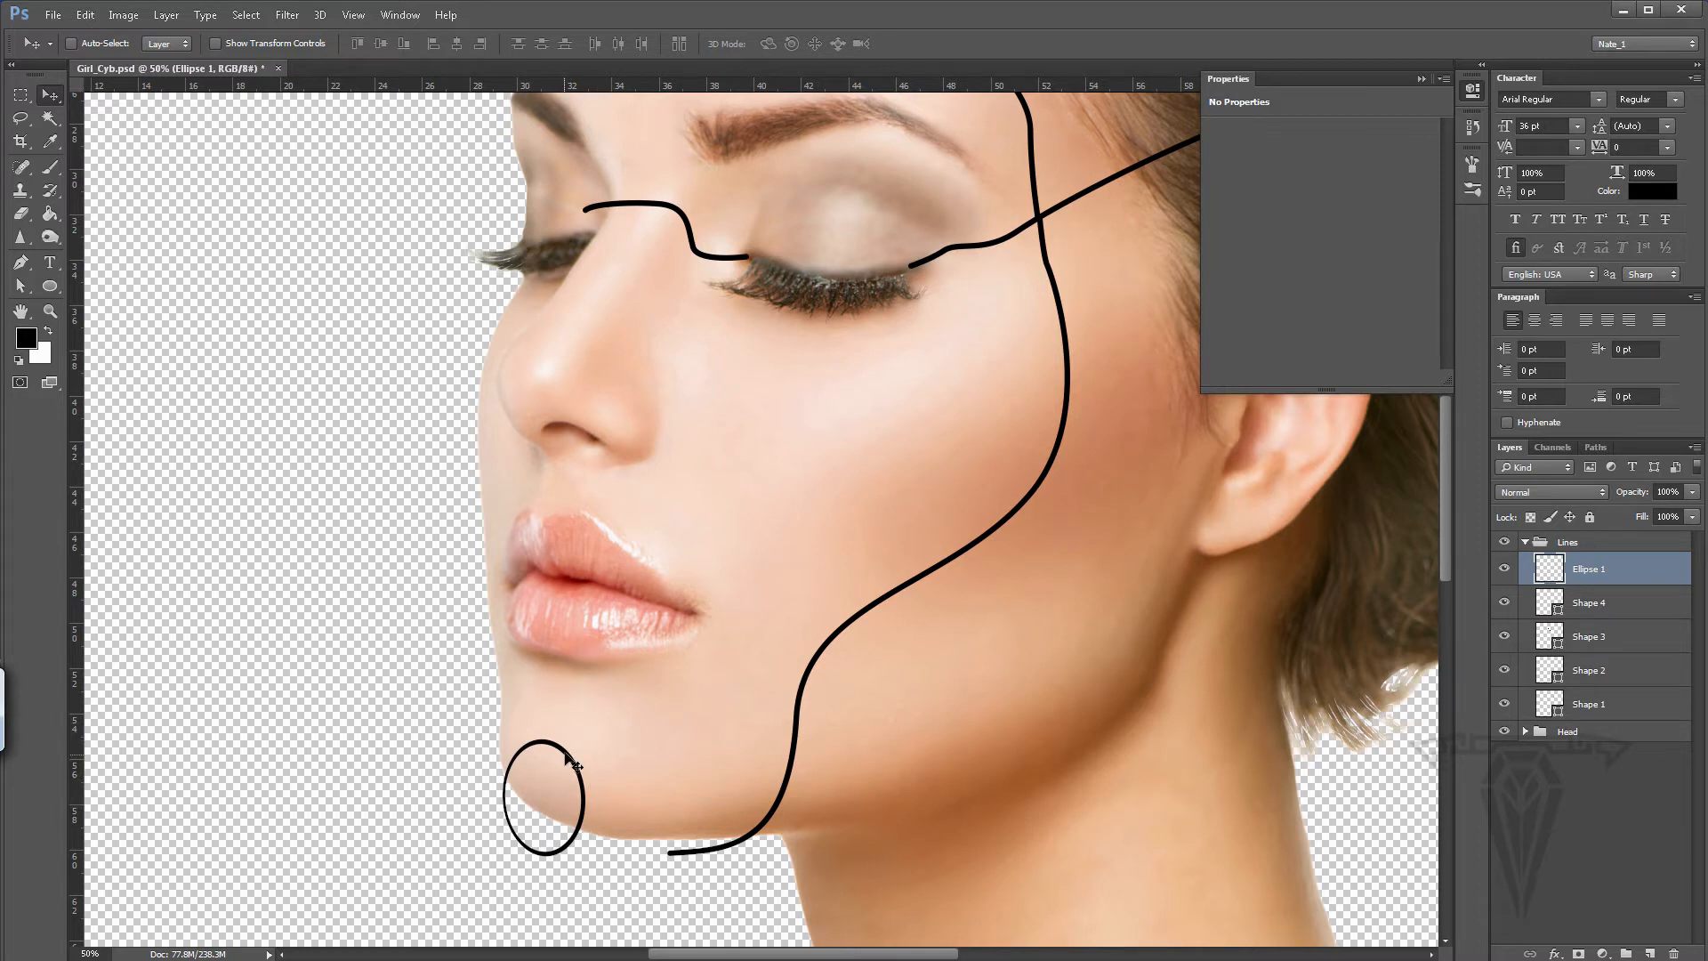
- Move the chin ellipse up onto the chin and nudge it left until it meets the face's front edge
{"action": "left_click_drag", "start_coordinate": [572, 749], "coordinate": [614, 705]}
{"action": "key", "text": "ctrl+t"}
{"action": "key", "text": "Return"}
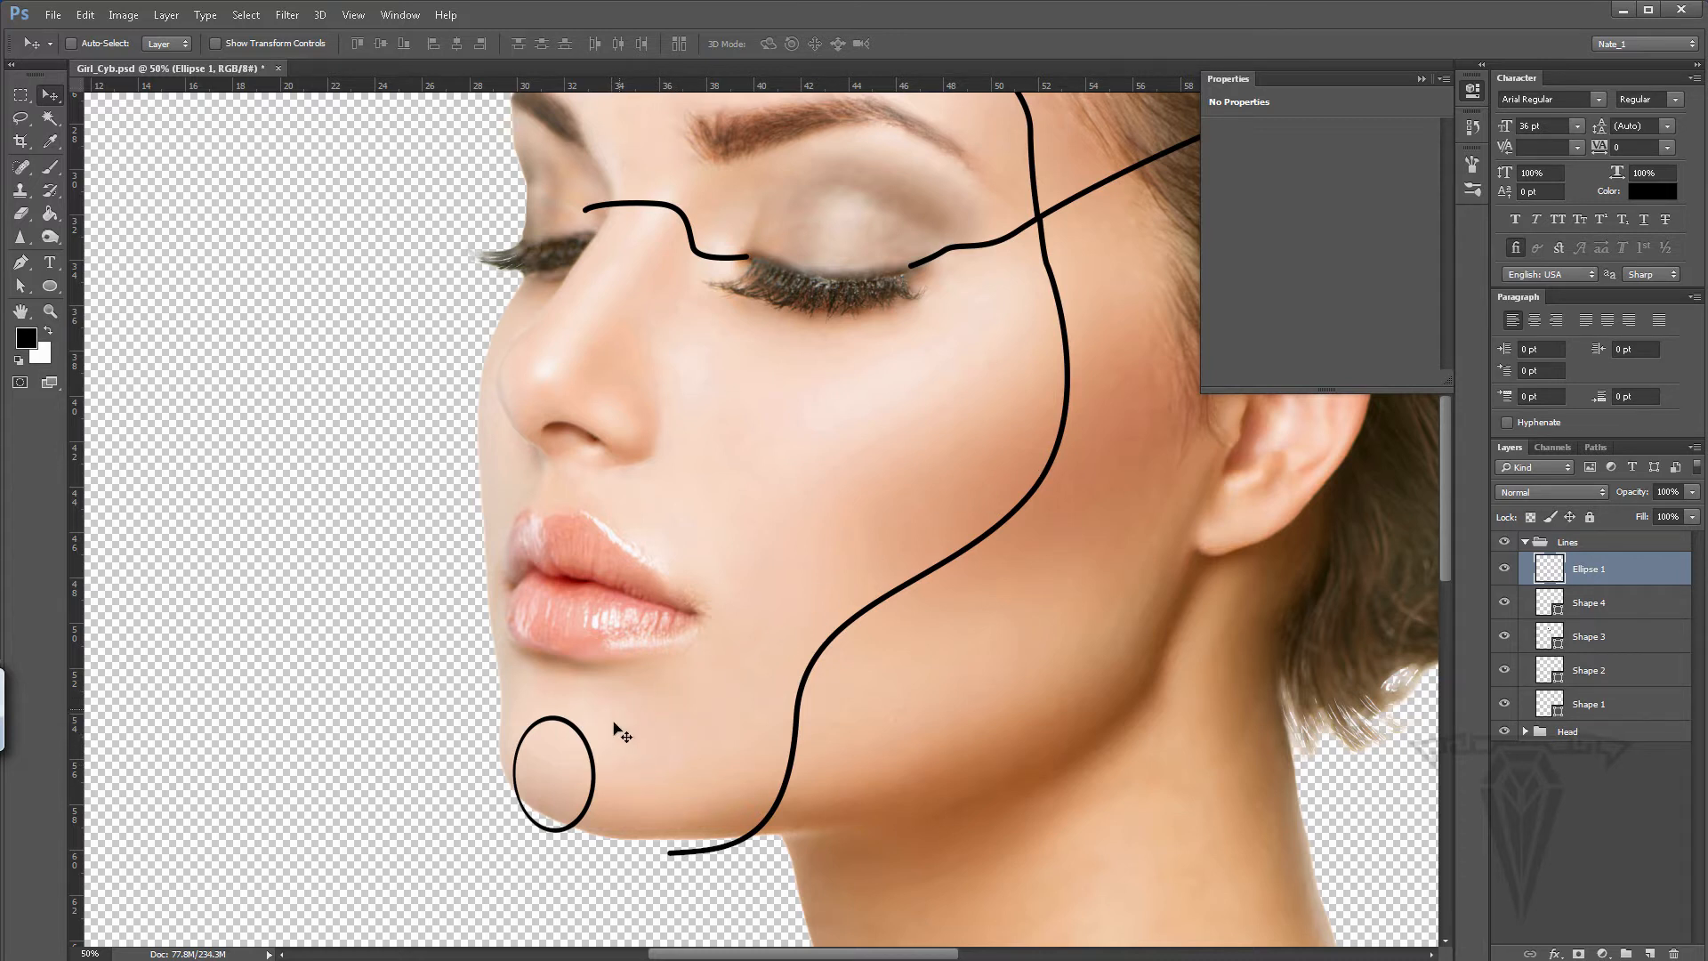
{"action": "key", "text": "Left"}
{"action": "key", "text": "Left"}
{"action": "key", "text": "Left"}
{"action": "key", "text": "Left"}
{"action": "key", "text": "Left"}
{"action": "key", "text": "Left"}
{"action": "key", "text": "Up"}
{"action": "key", "text": "Up"}
{"action": "key", "text": "Up"}
{"action": "key", "text": "Up"}
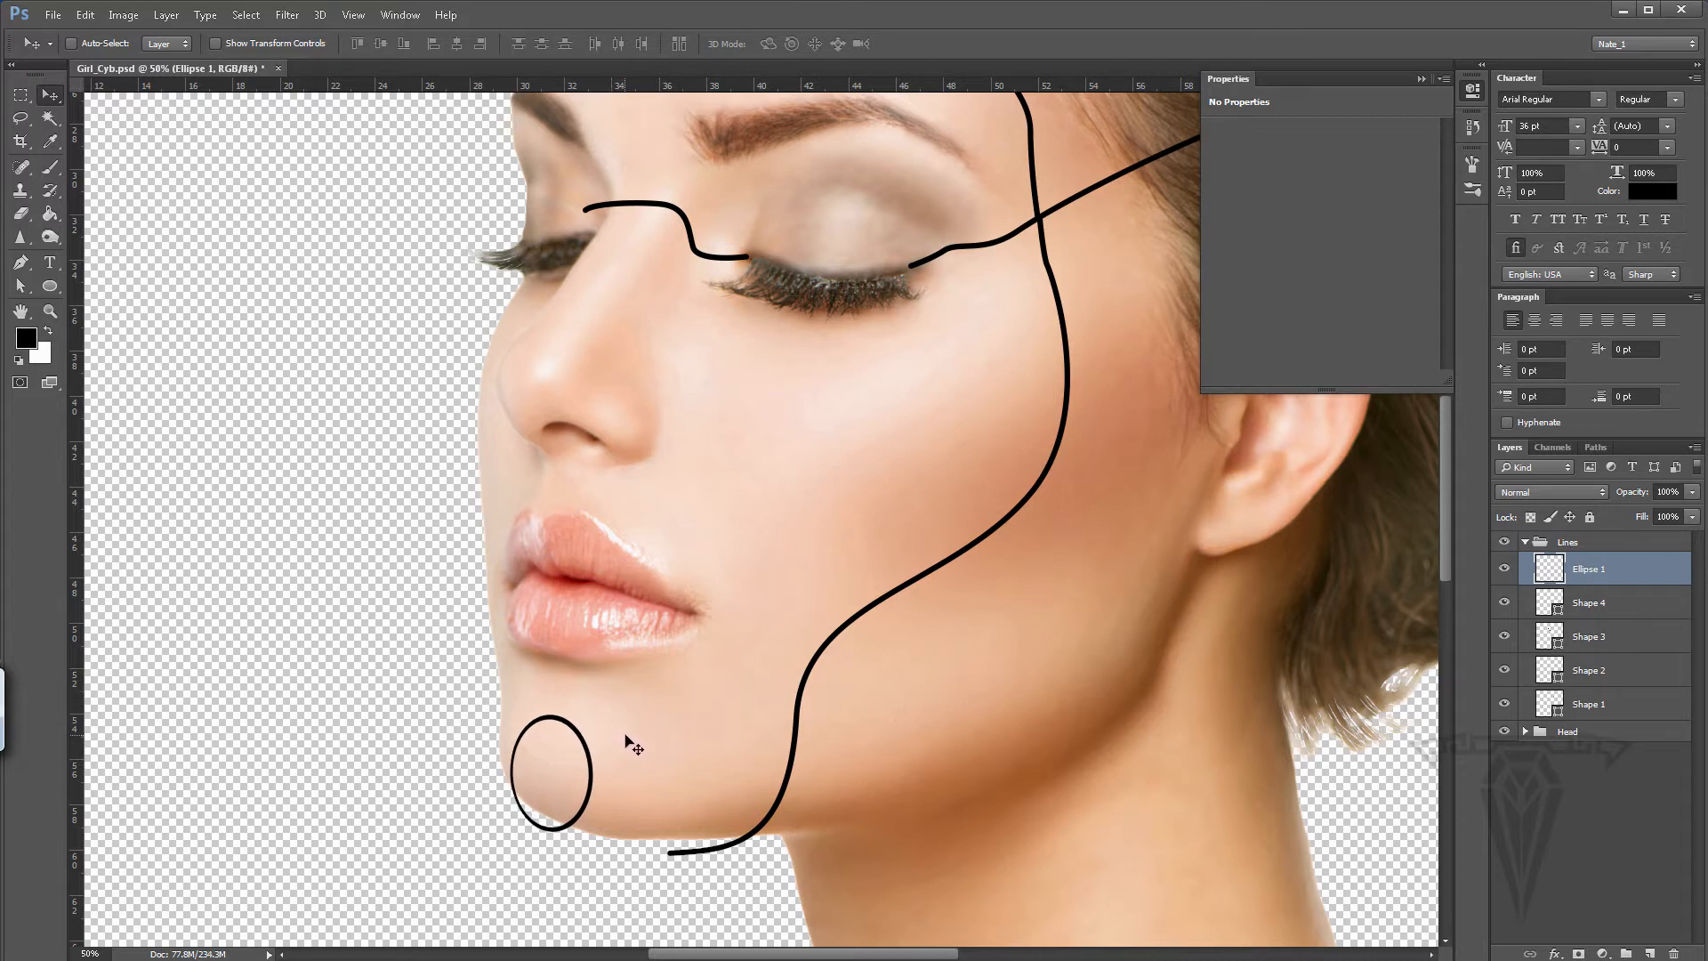
{"action": "key", "text": "Left"}
{"action": "key", "text": "Down"}
{"action": "key", "text": "Up"}
{"action": "left_click", "coordinate": [1422, 78]}
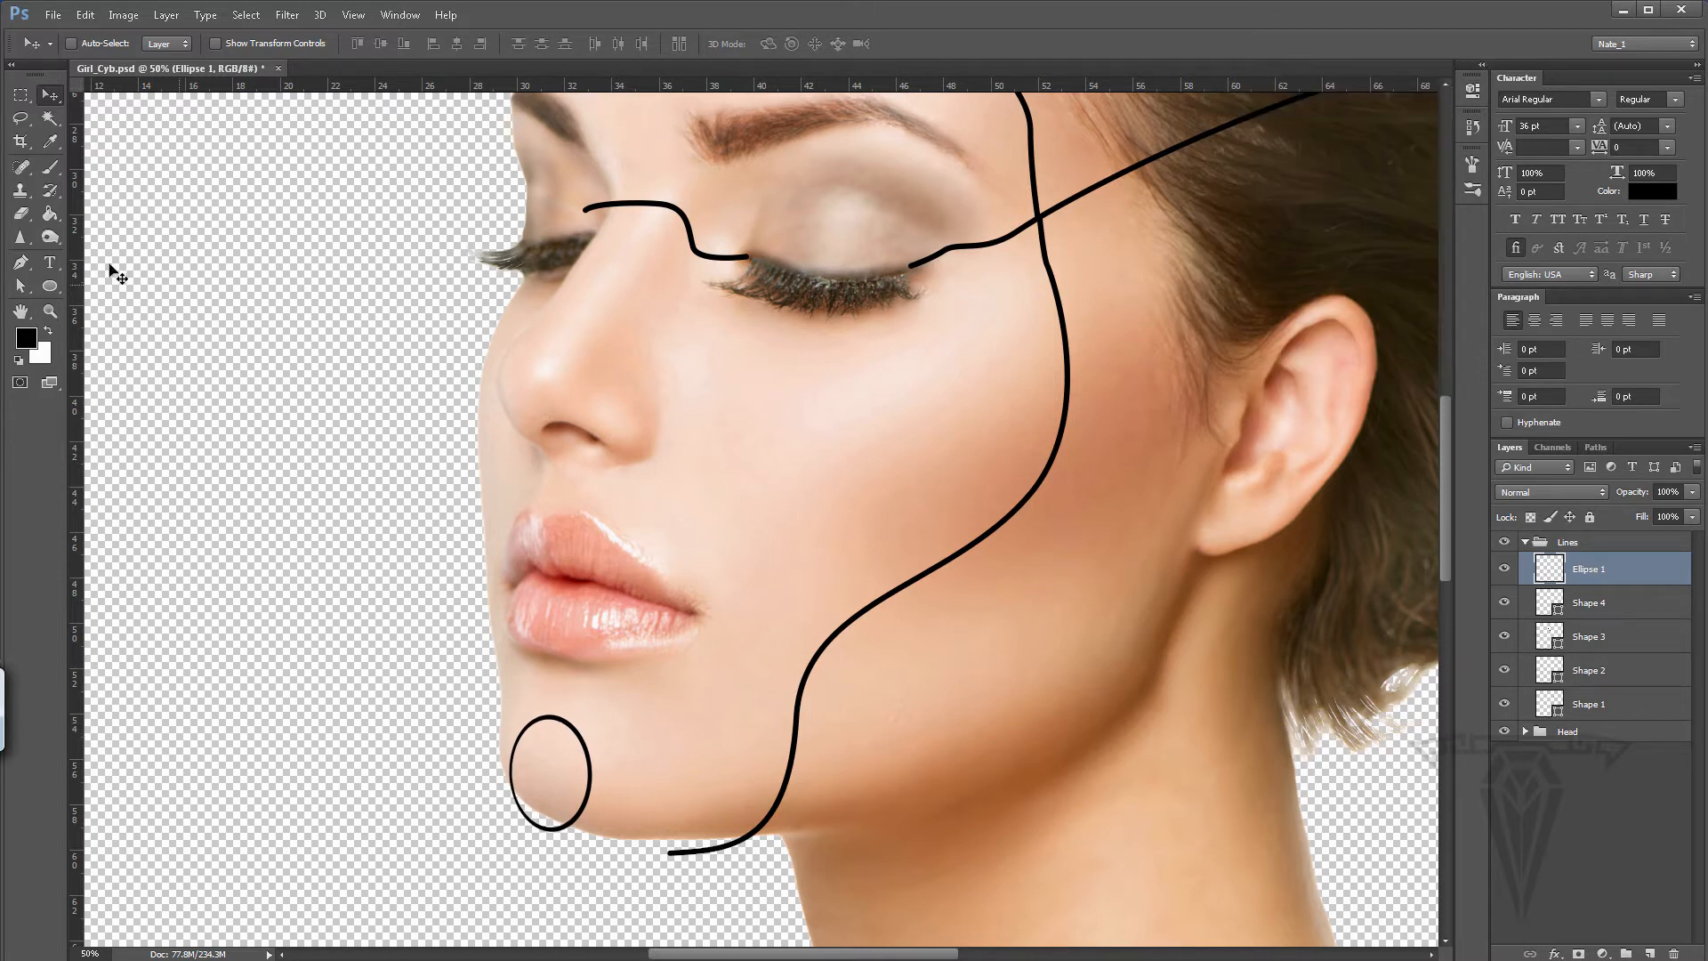
- Draw an unfilled circle about 284 px across over the forehead line, above the near eyebrow's inner end, with a 3 pt black stroke
{"action": "left_click", "coordinate": [50, 311]}
{"action": "scroll", "coordinate": [554, 377], "scroll_direction": "up", "scroll_amount": 5}
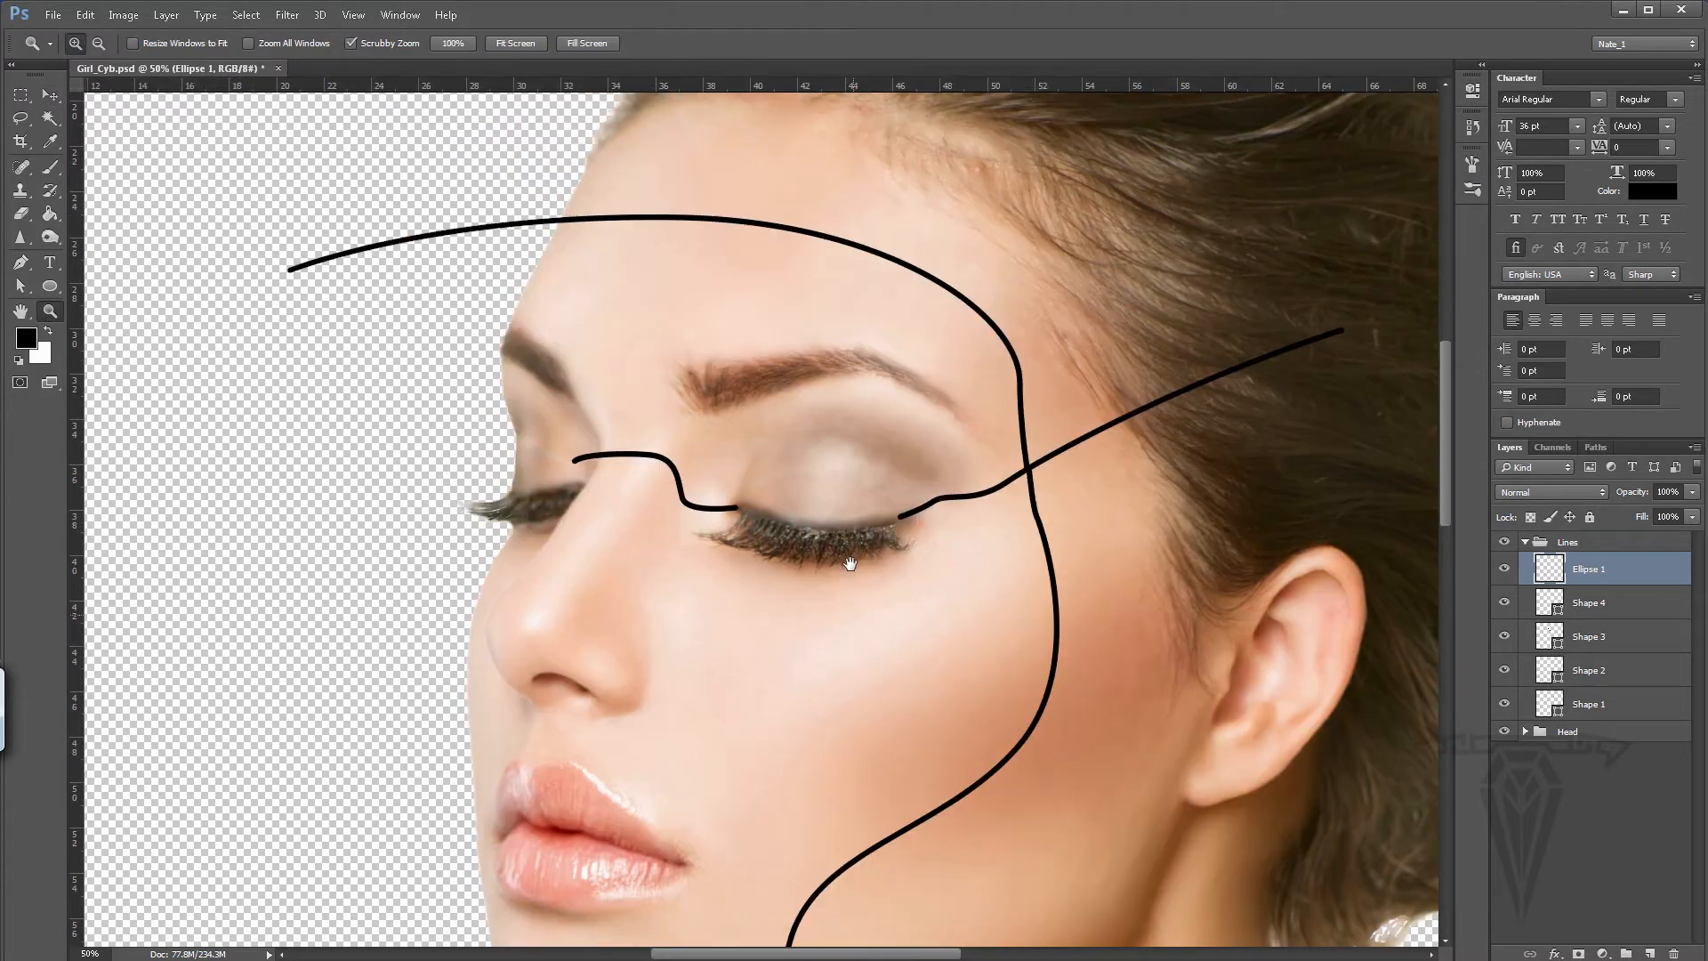
{"action": "key", "text": "u"}
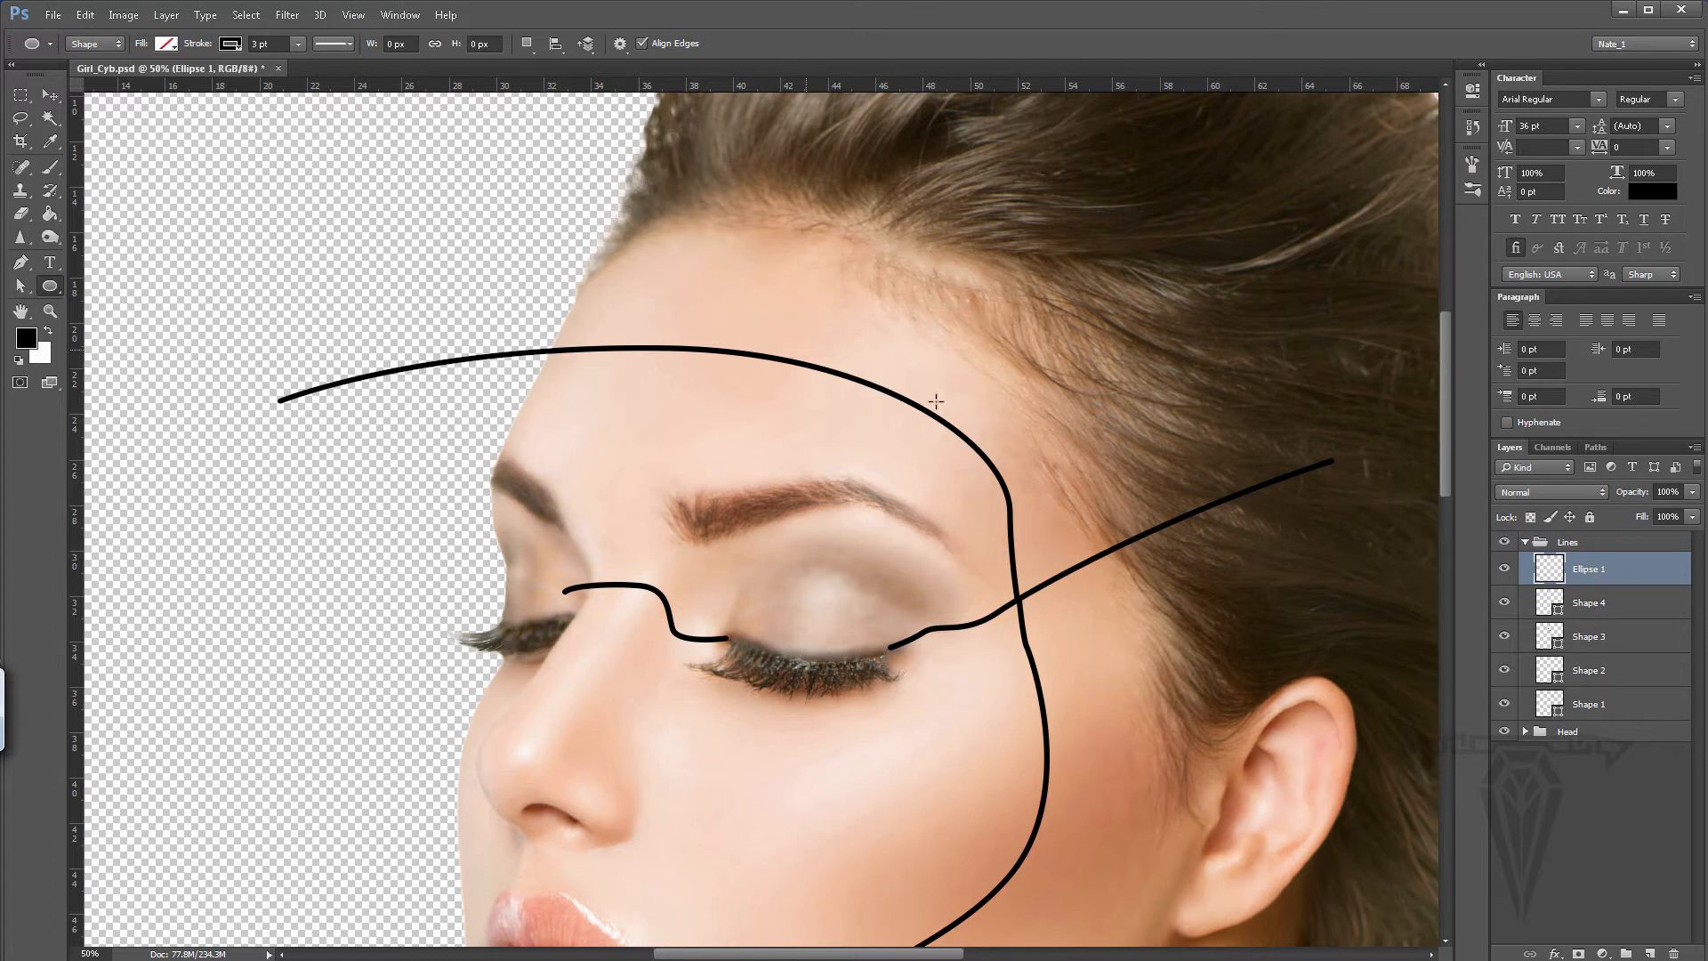
{"action": "left_click_drag", "start_coordinate": [640, 312], "coordinate": [782, 433]}
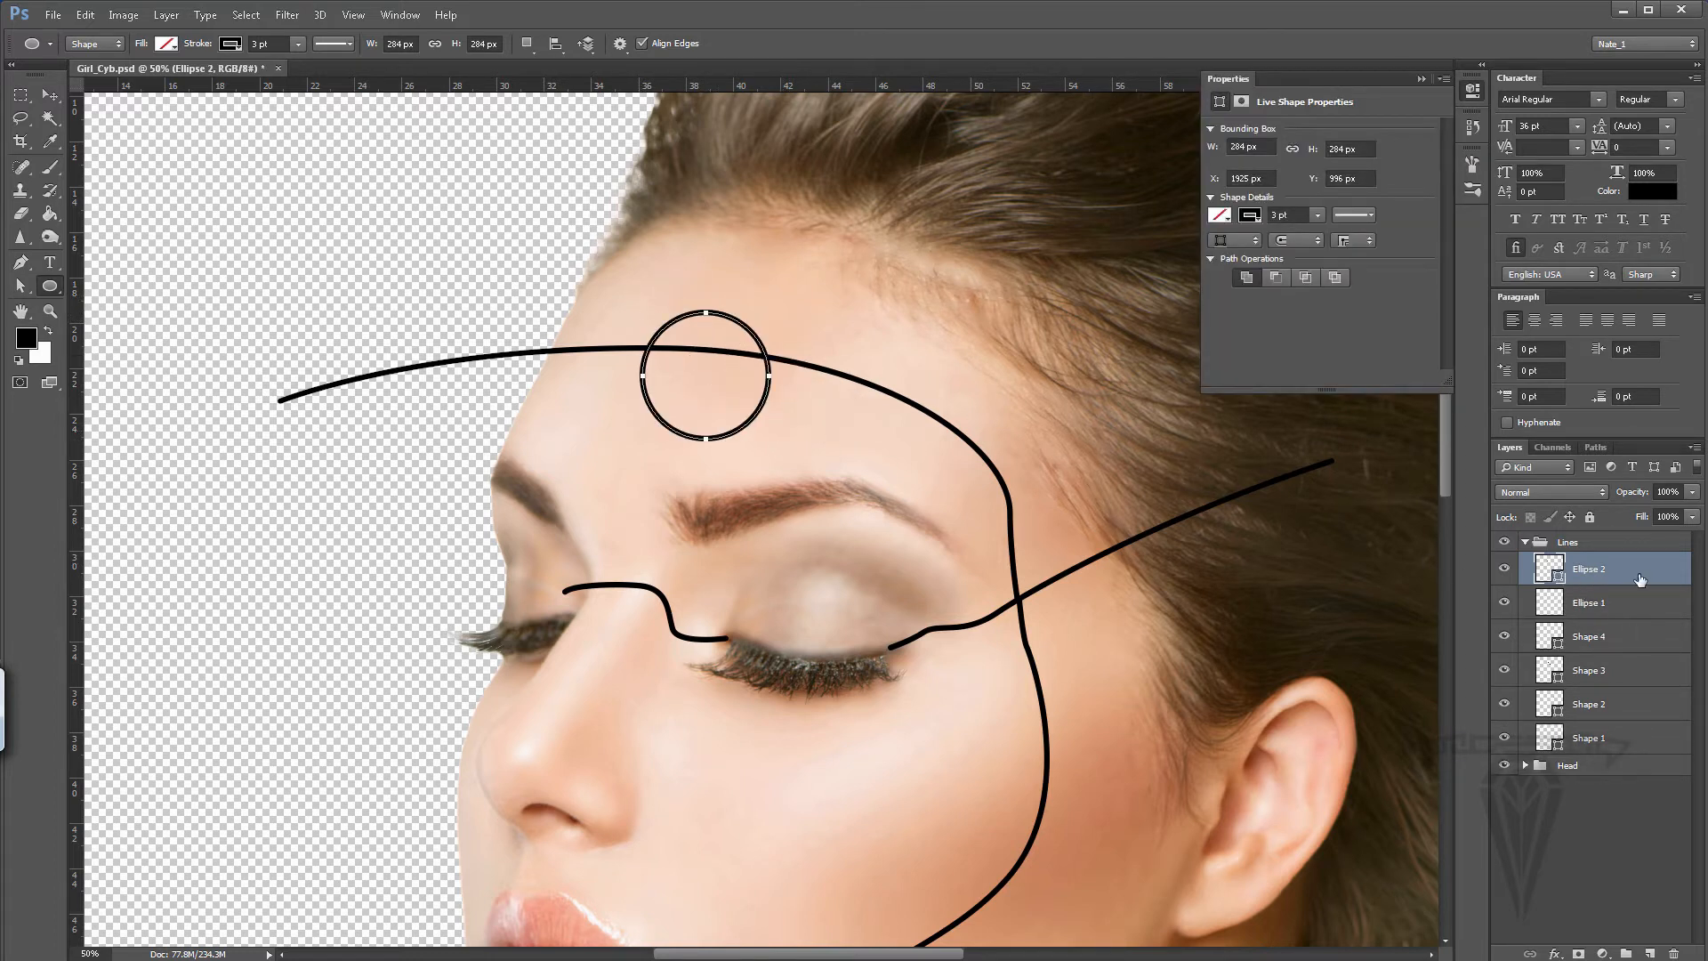
- Rasterize the forehead circle's layer and distort it in perspective to about 74% width, tilted about 5.7° and shifted up toward the hairline
{"action": "left_click", "coordinate": [53, 94]}
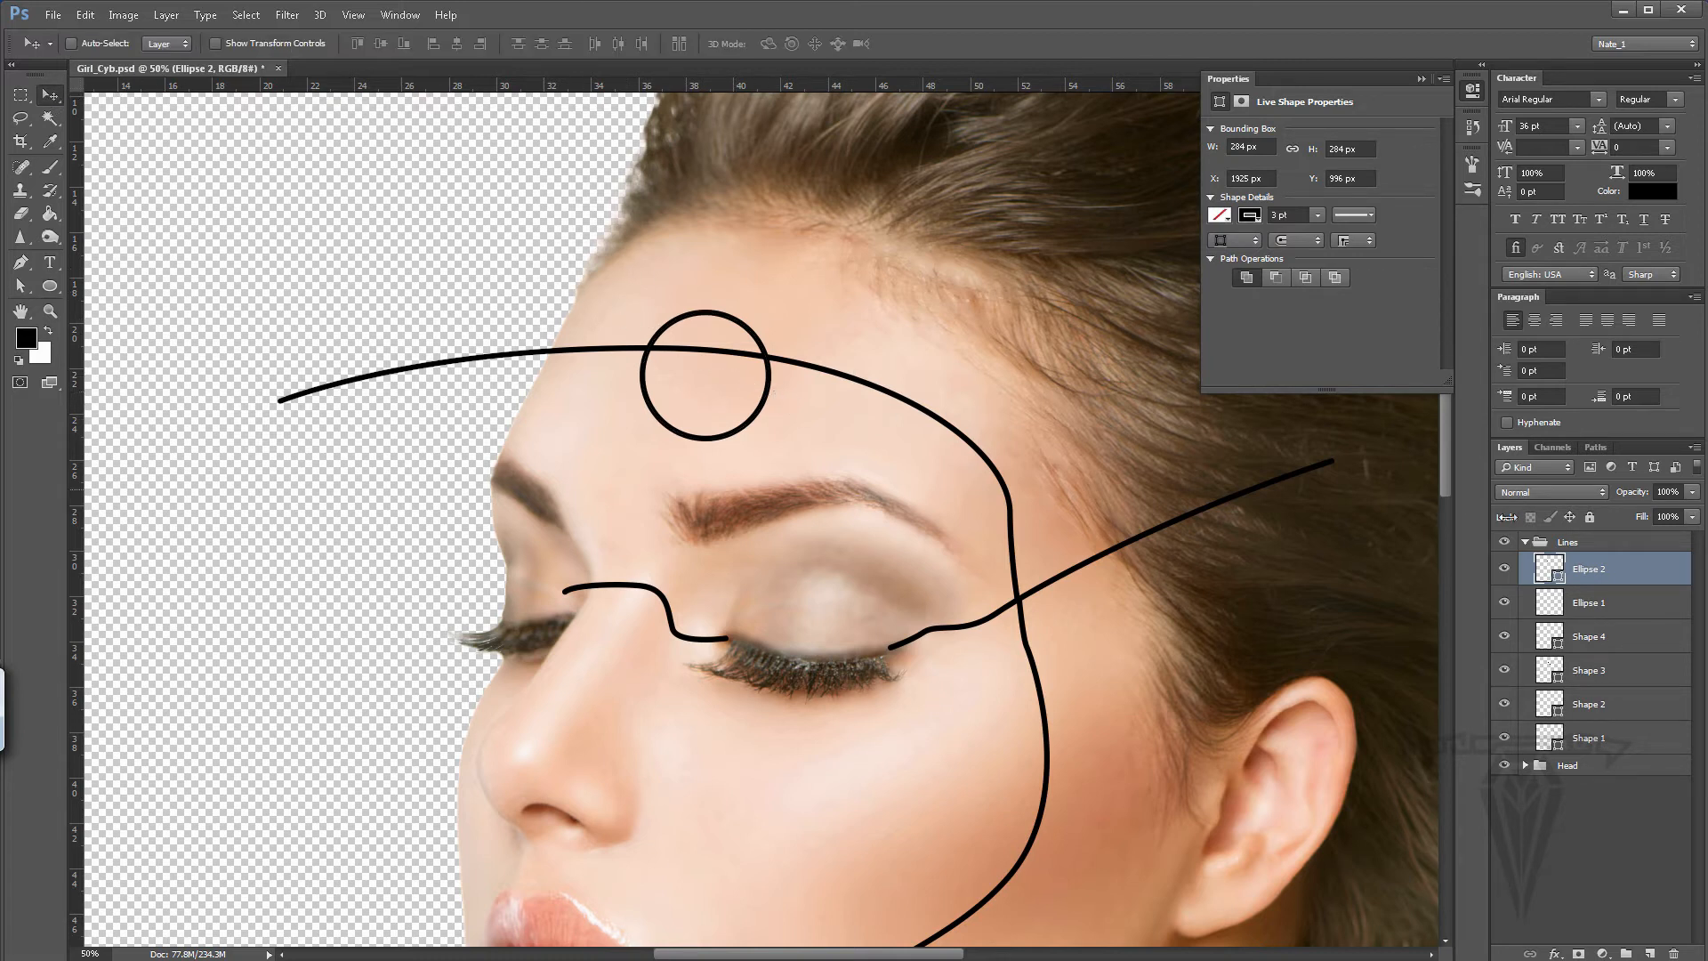
{"action": "right_click", "coordinate": [1610, 569]}
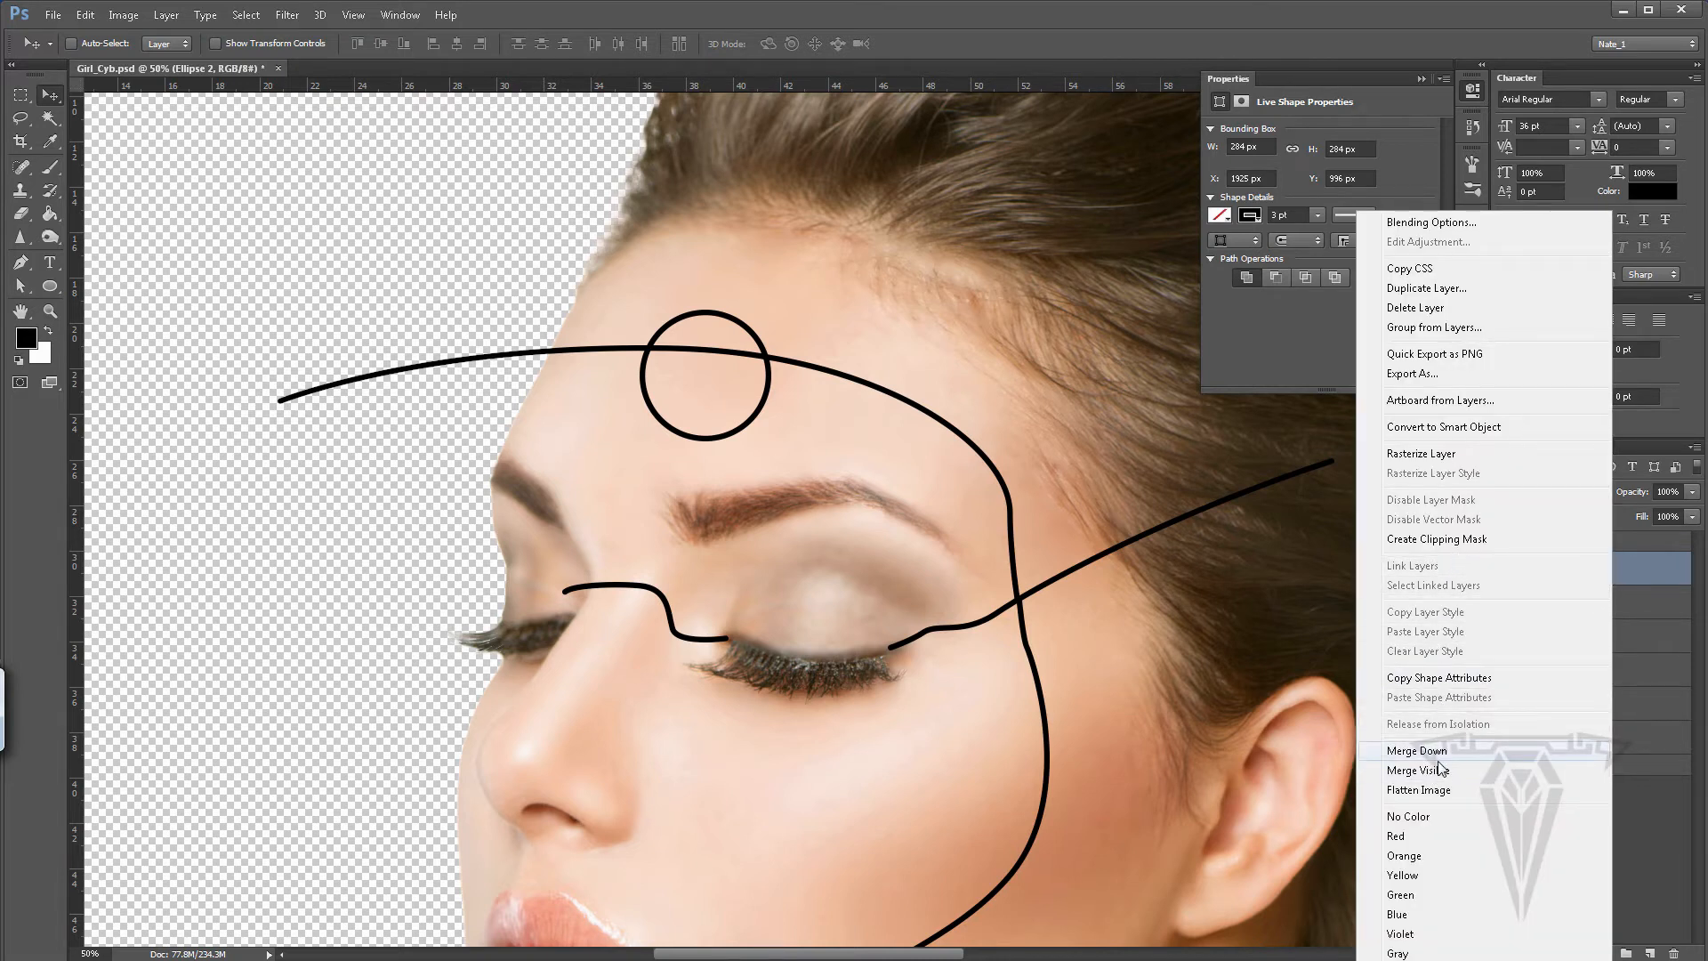
{"action": "left_click", "coordinate": [1425, 454]}
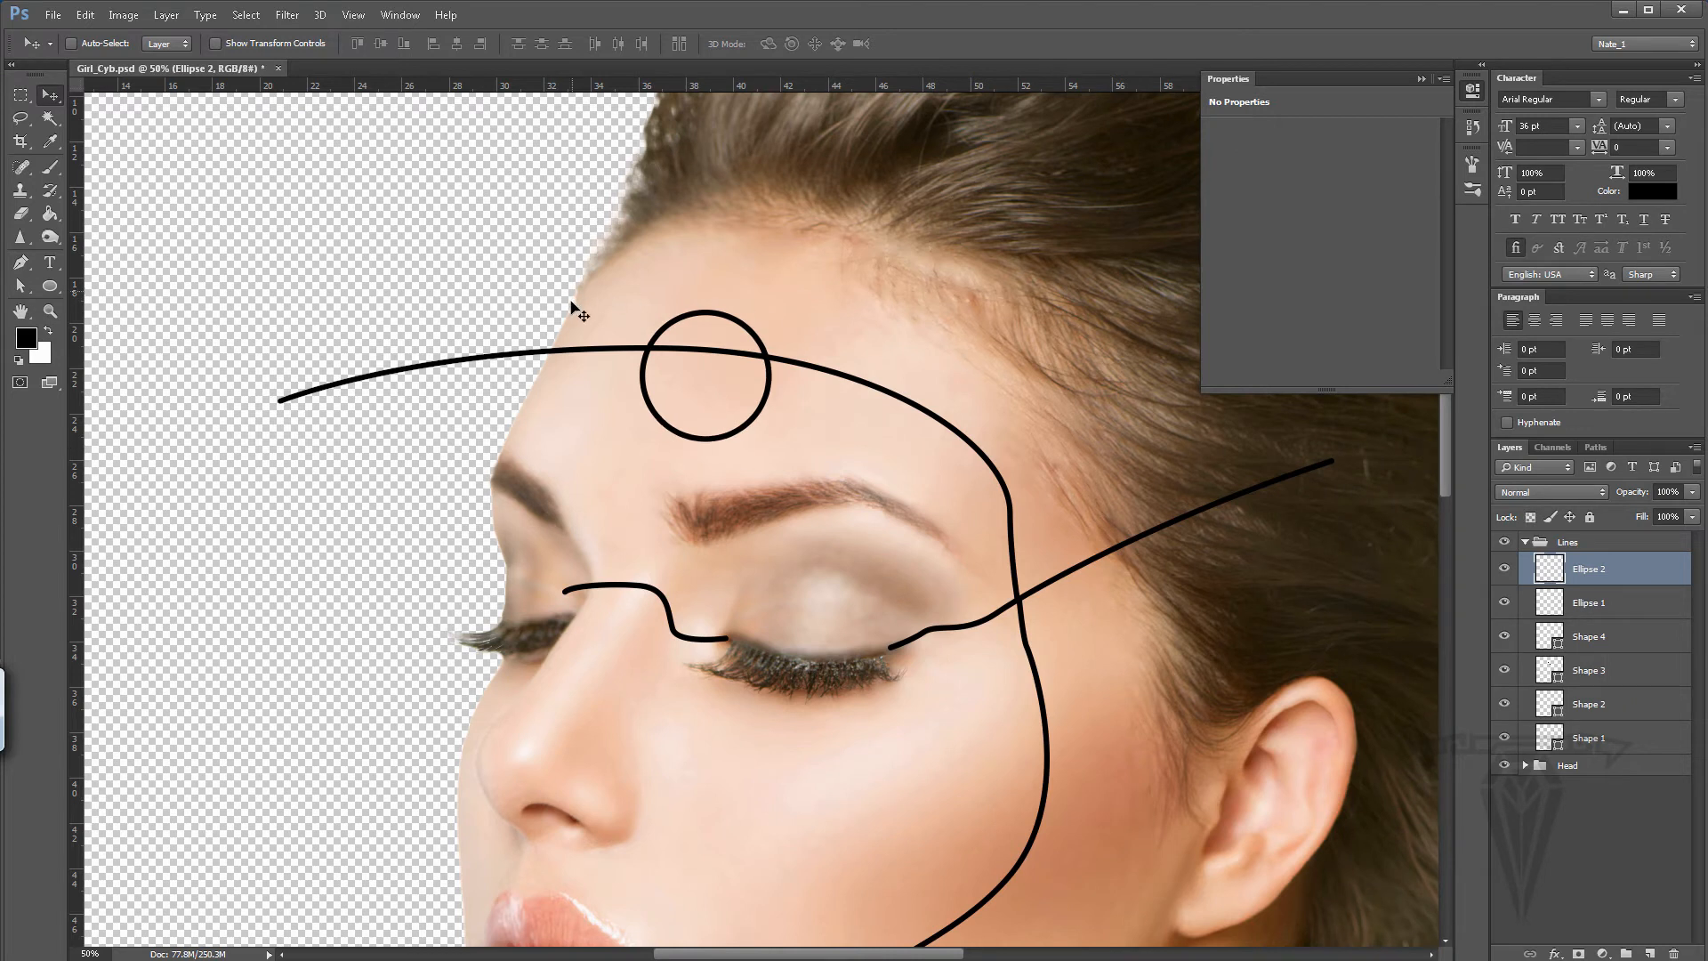
{"action": "key", "text": "ctrl+t"}
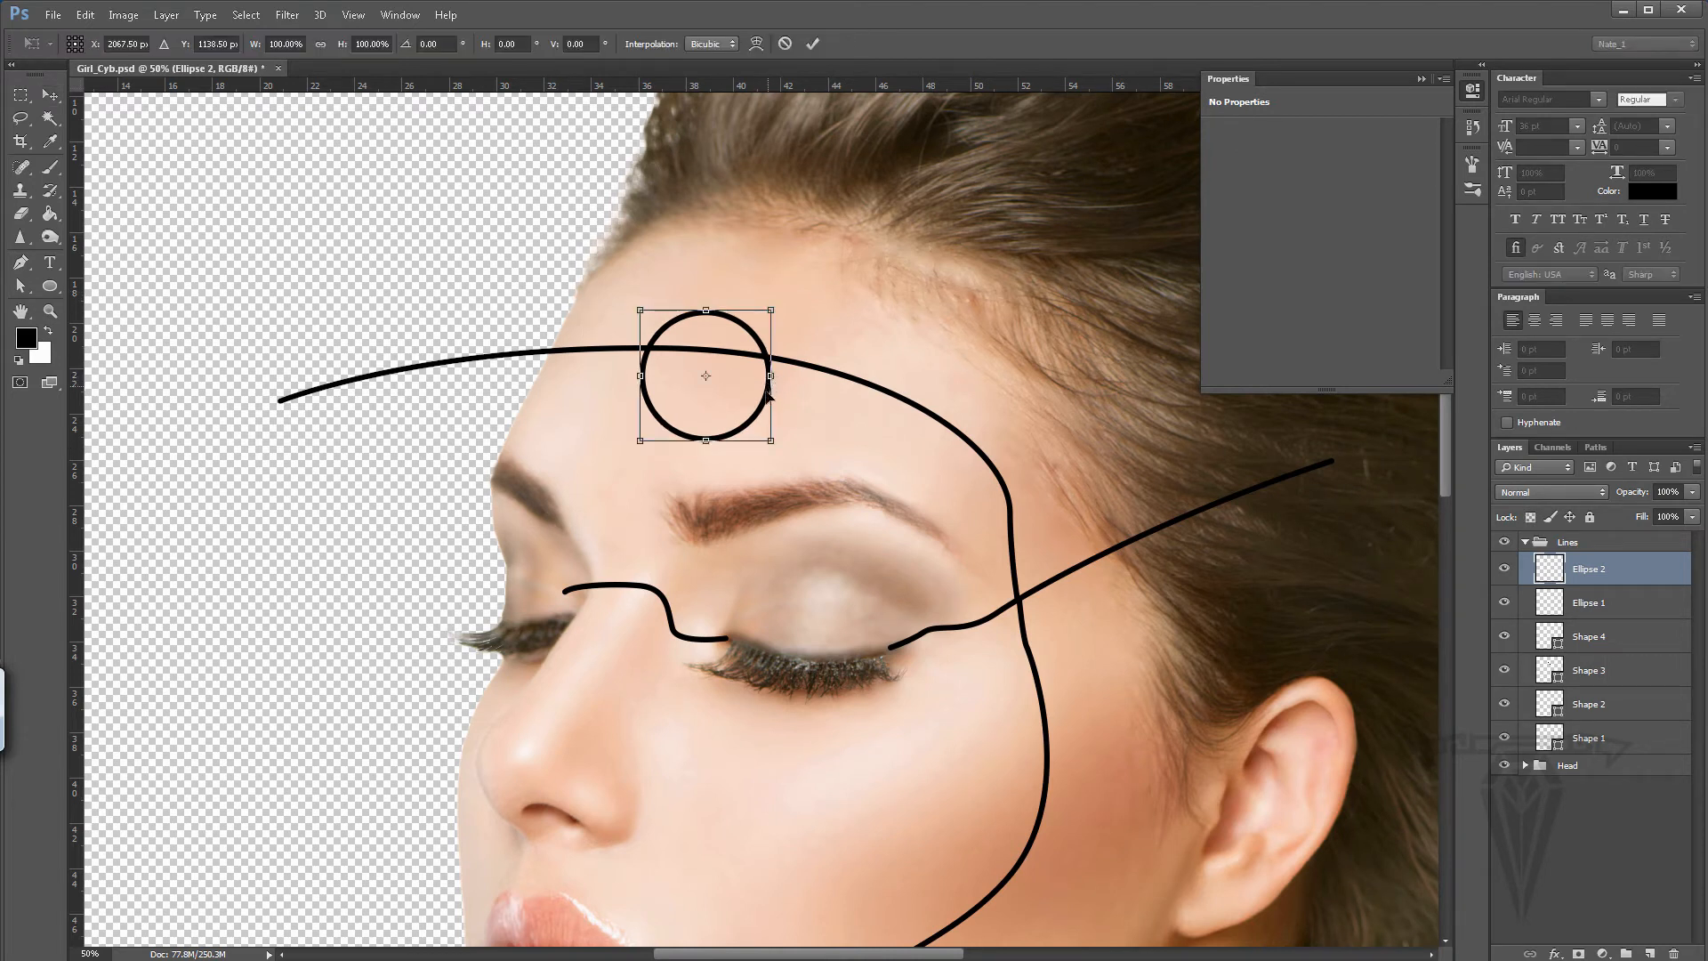
{"action": "left_click_drag", "start_coordinate": [758, 374], "coordinate": [735, 360]}
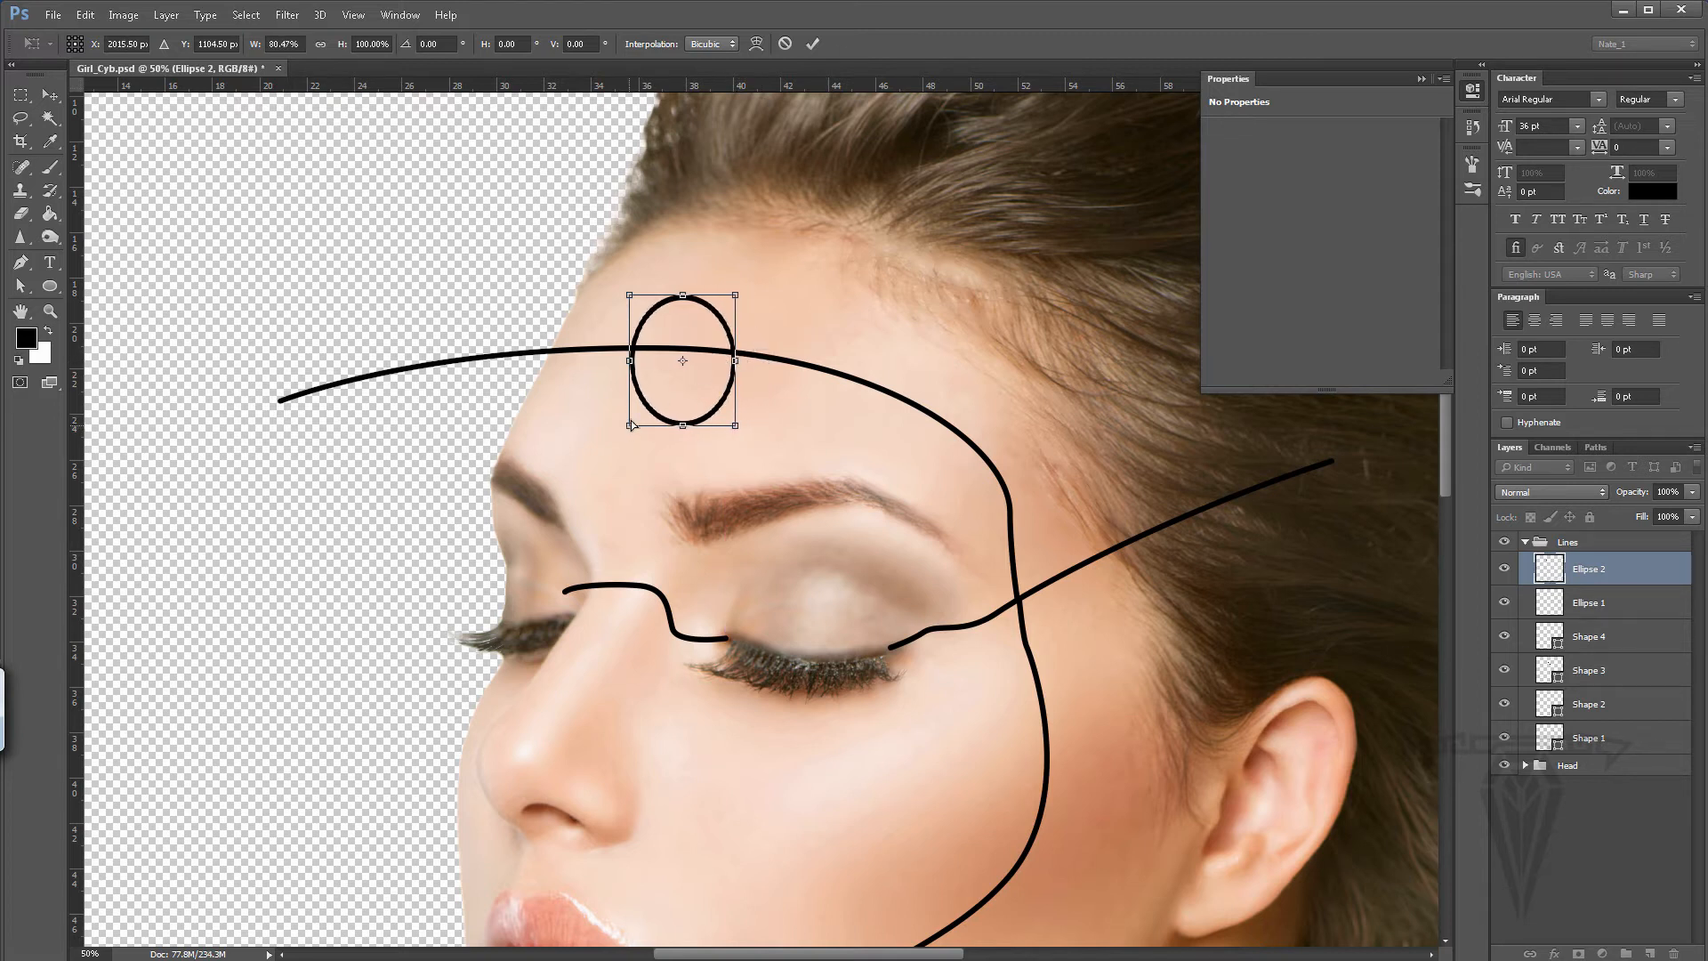
{"action": "left_click_drag", "start_coordinate": [631, 423], "coordinate": [631, 417]}
{"action": "left_click_drag", "start_coordinate": [630, 295], "coordinate": [630, 310]}
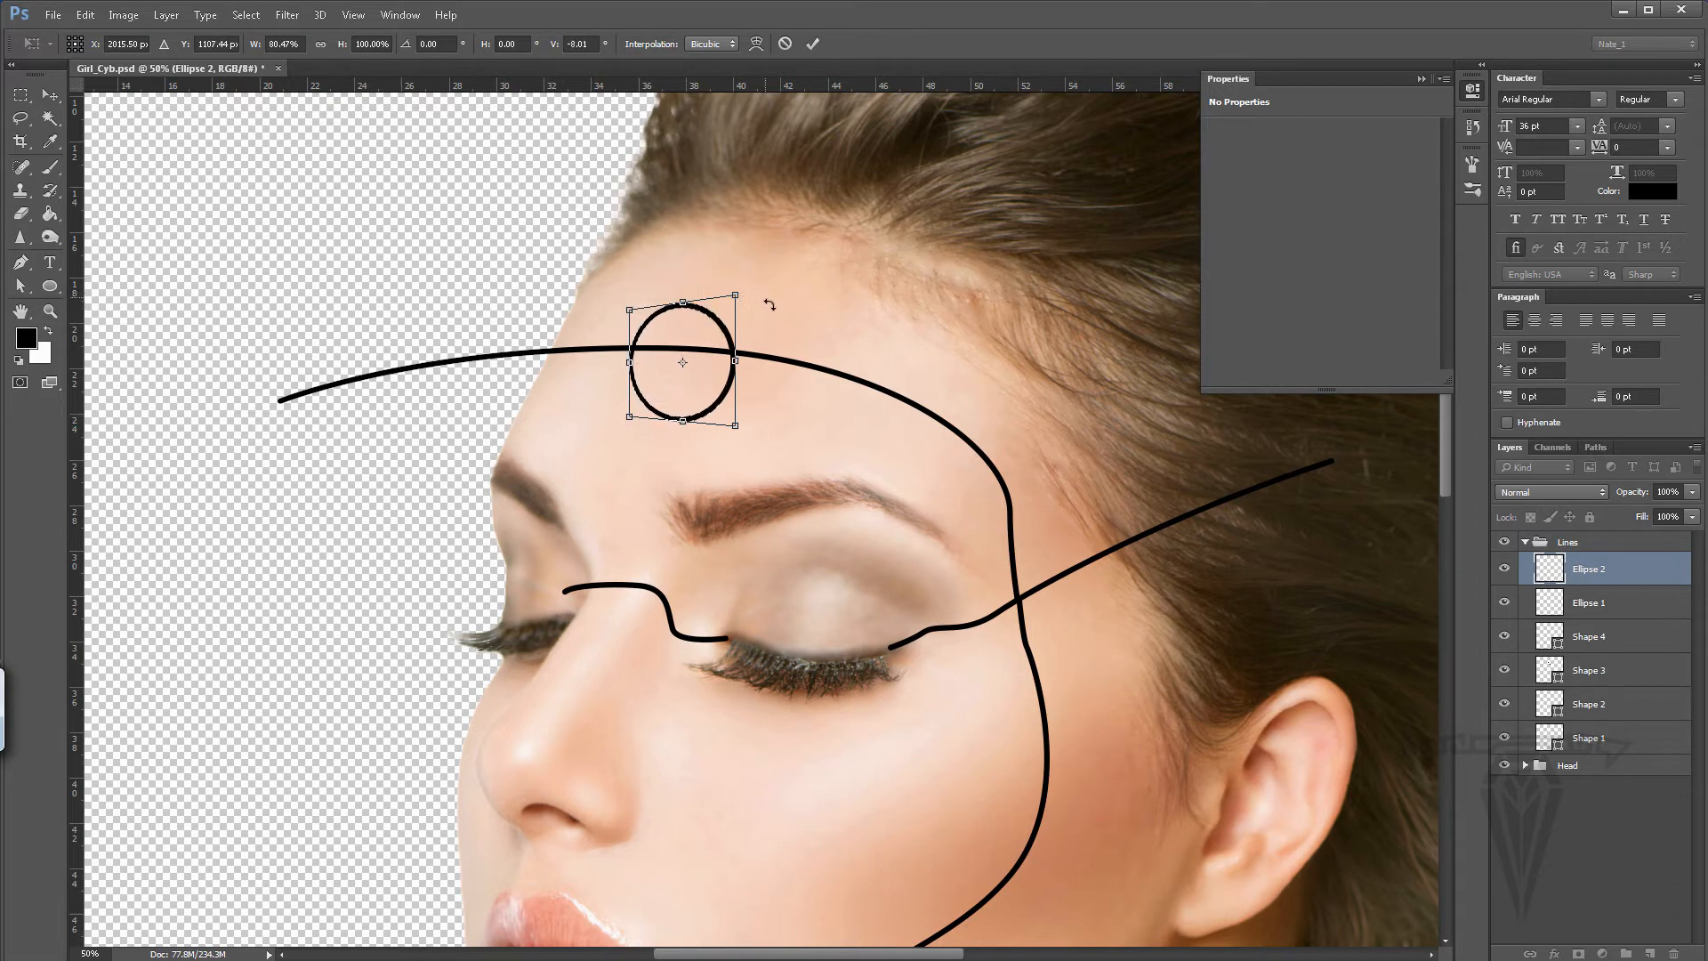
{"action": "left_click_drag", "start_coordinate": [769, 306], "coordinate": [727, 324]}
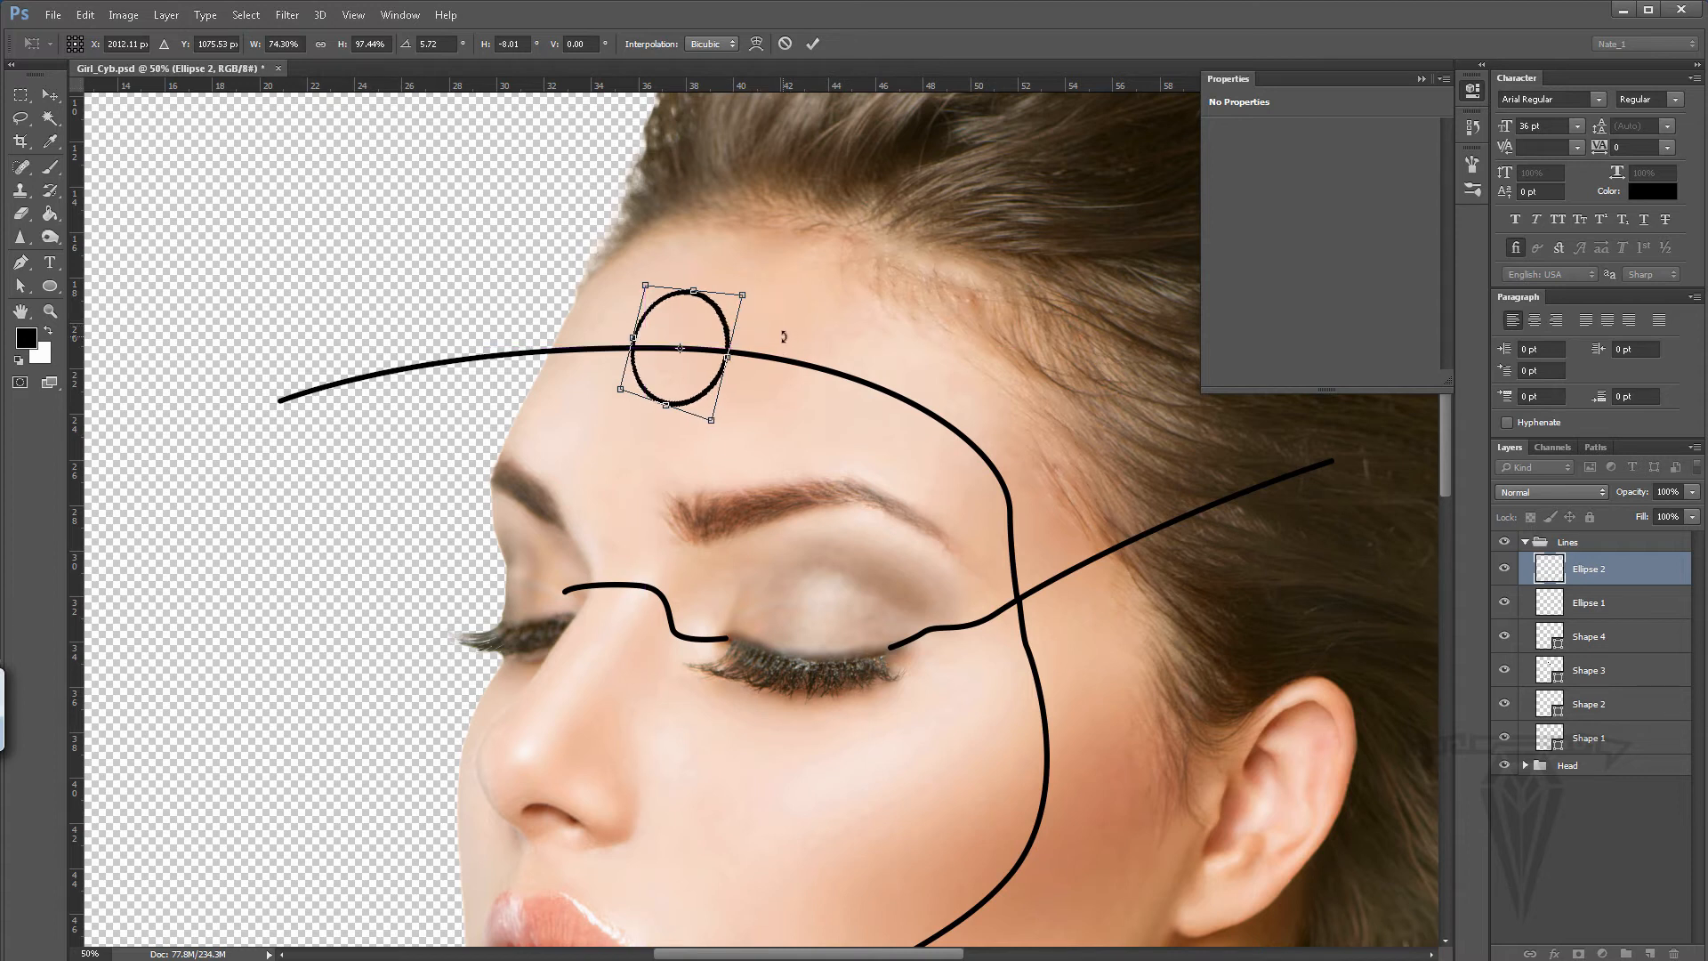
{"action": "key", "text": "Right"}
{"action": "key", "text": "Right"}
{"action": "key", "text": "Return"}
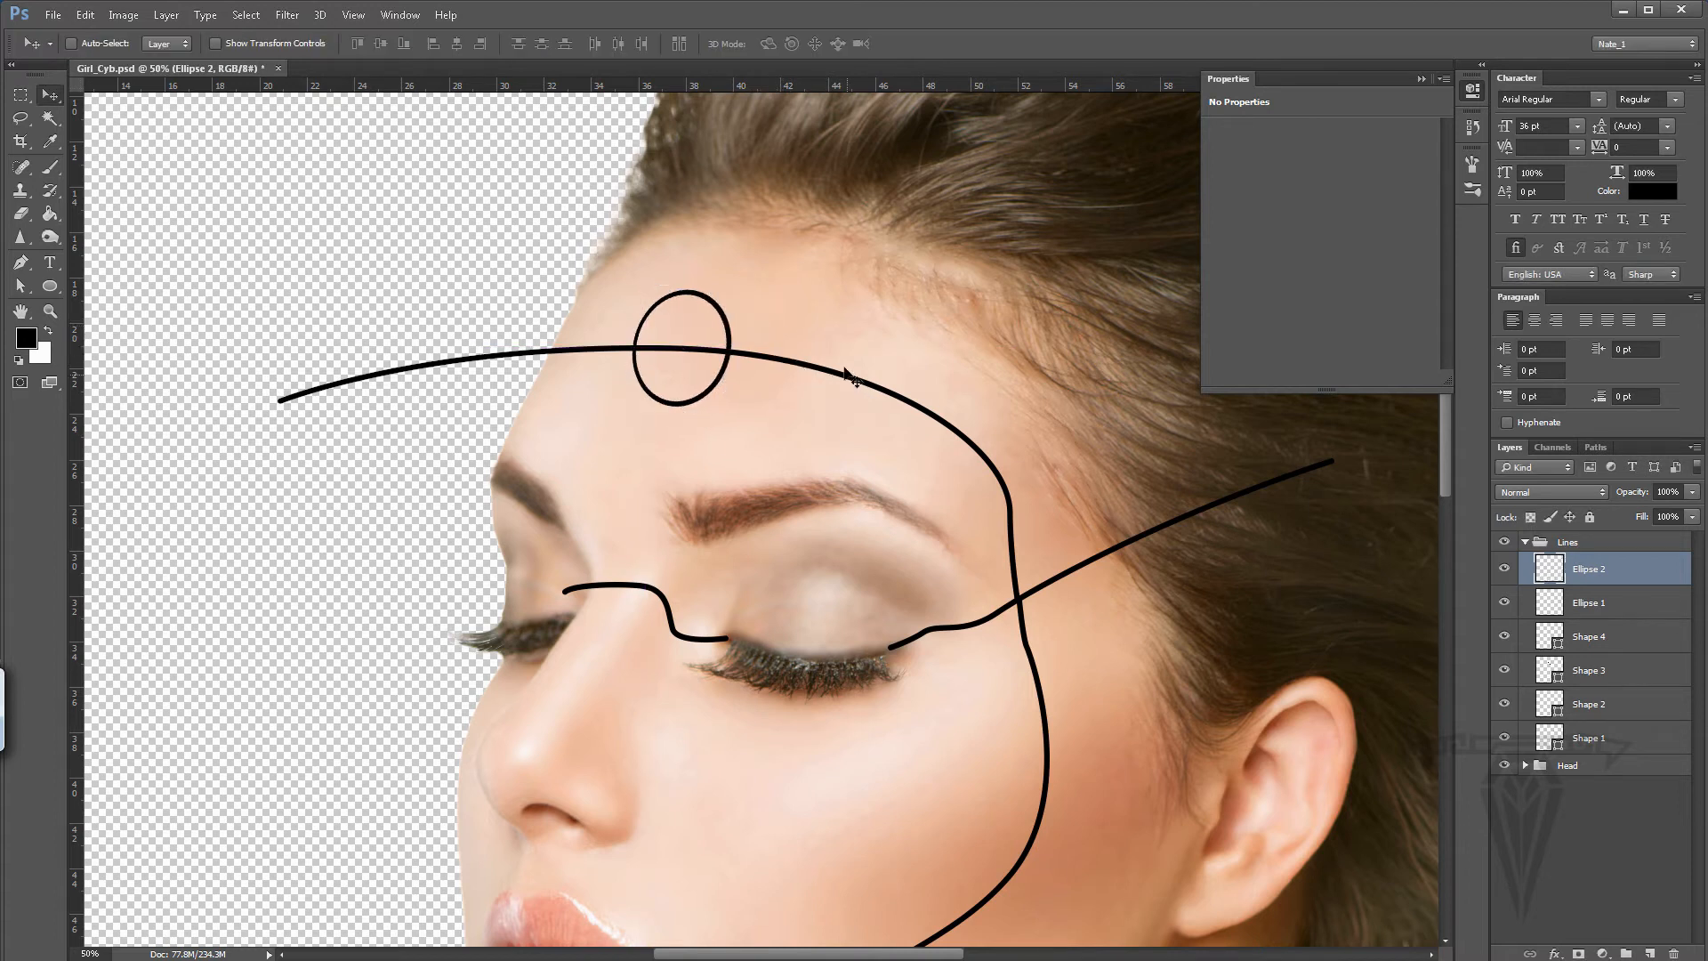
- Nudge the forehead ellipse slightly right and down along the forehead line, judging its placement against the whole portrait
{"action": "double_click", "coordinate": [49, 310]}
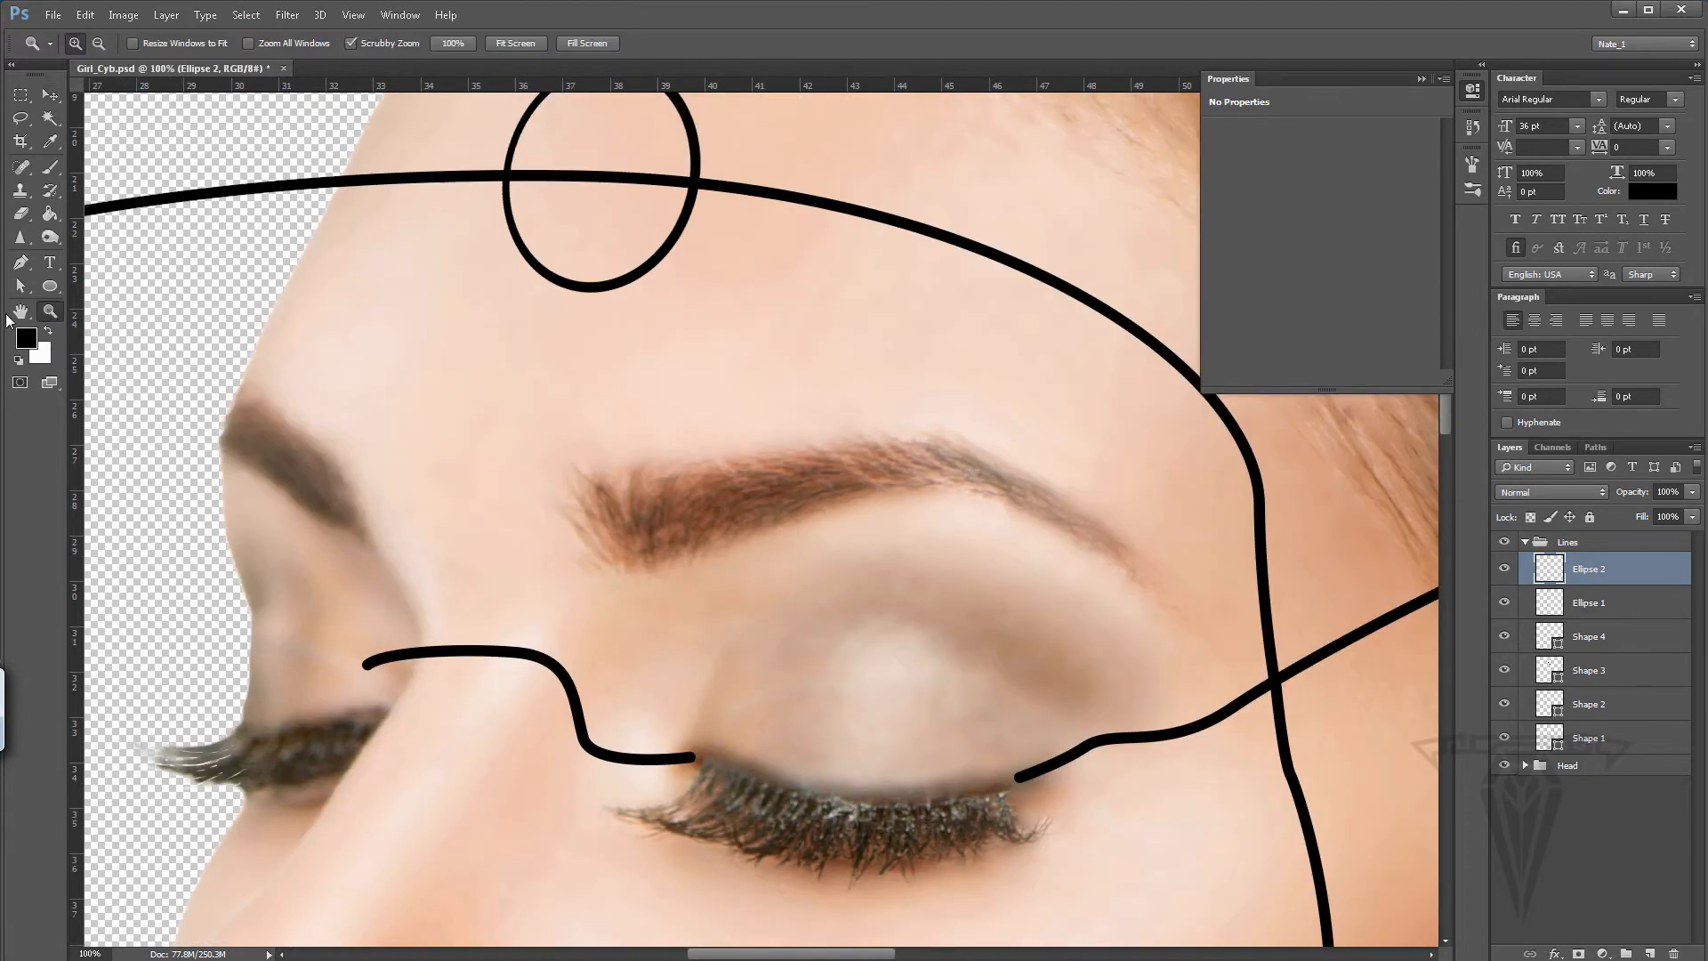
{"action": "double_click", "coordinate": [23, 312]}
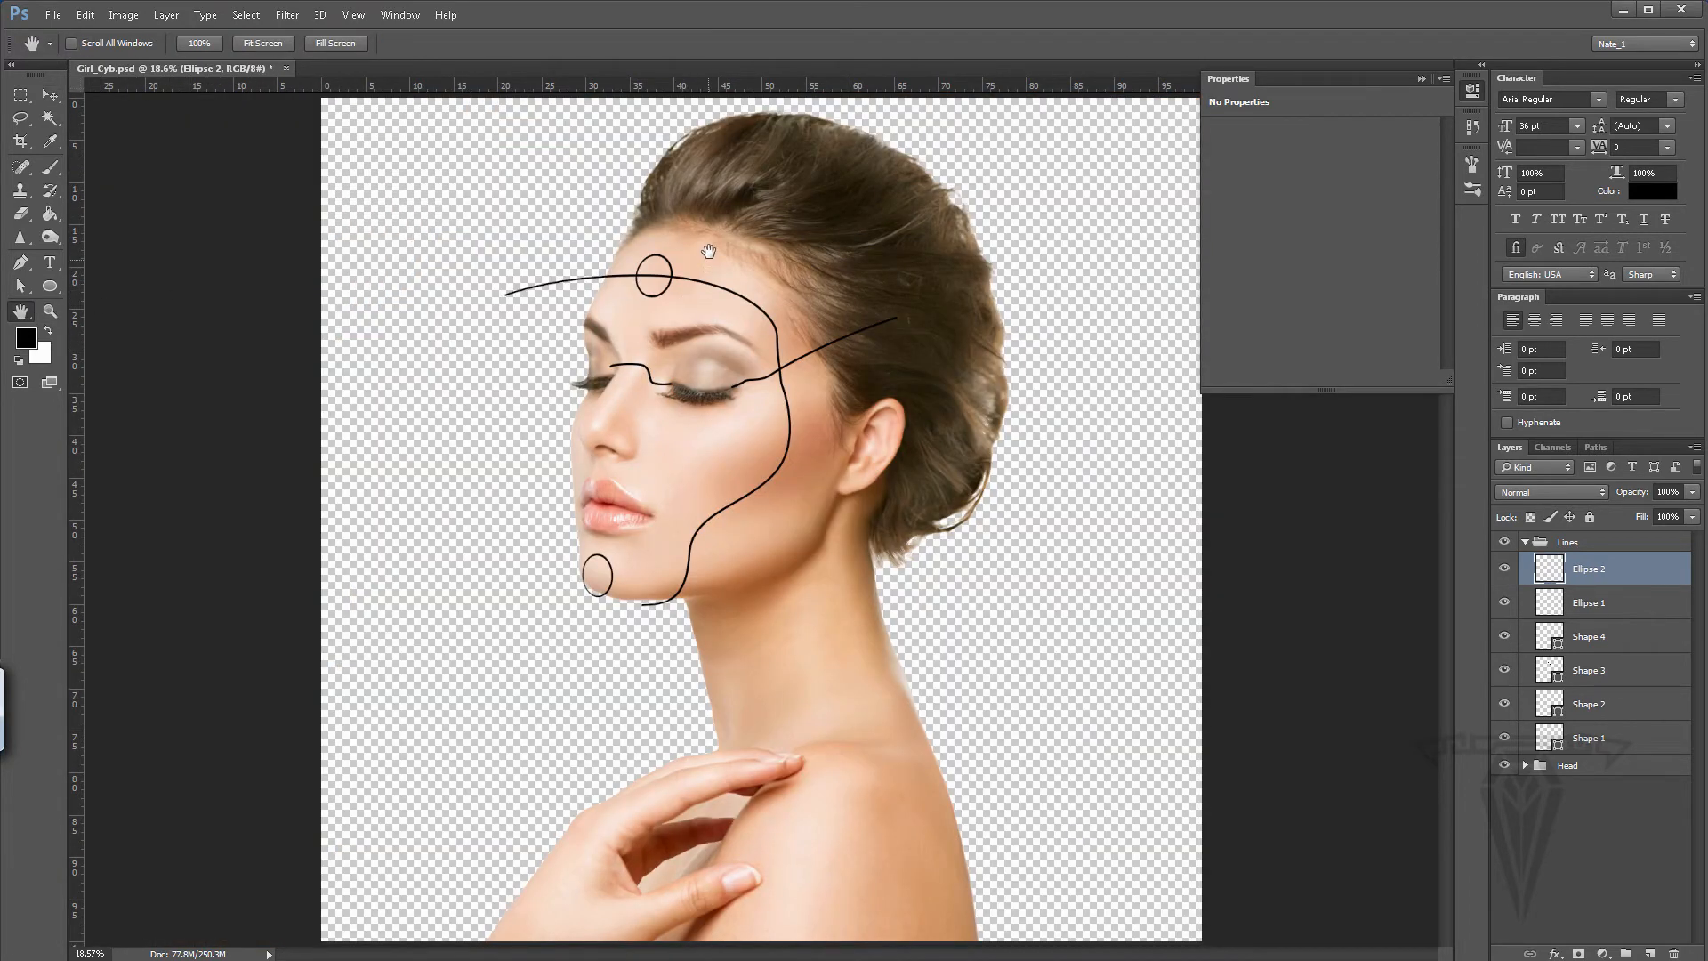
{"action": "left_click", "coordinate": [51, 95]}
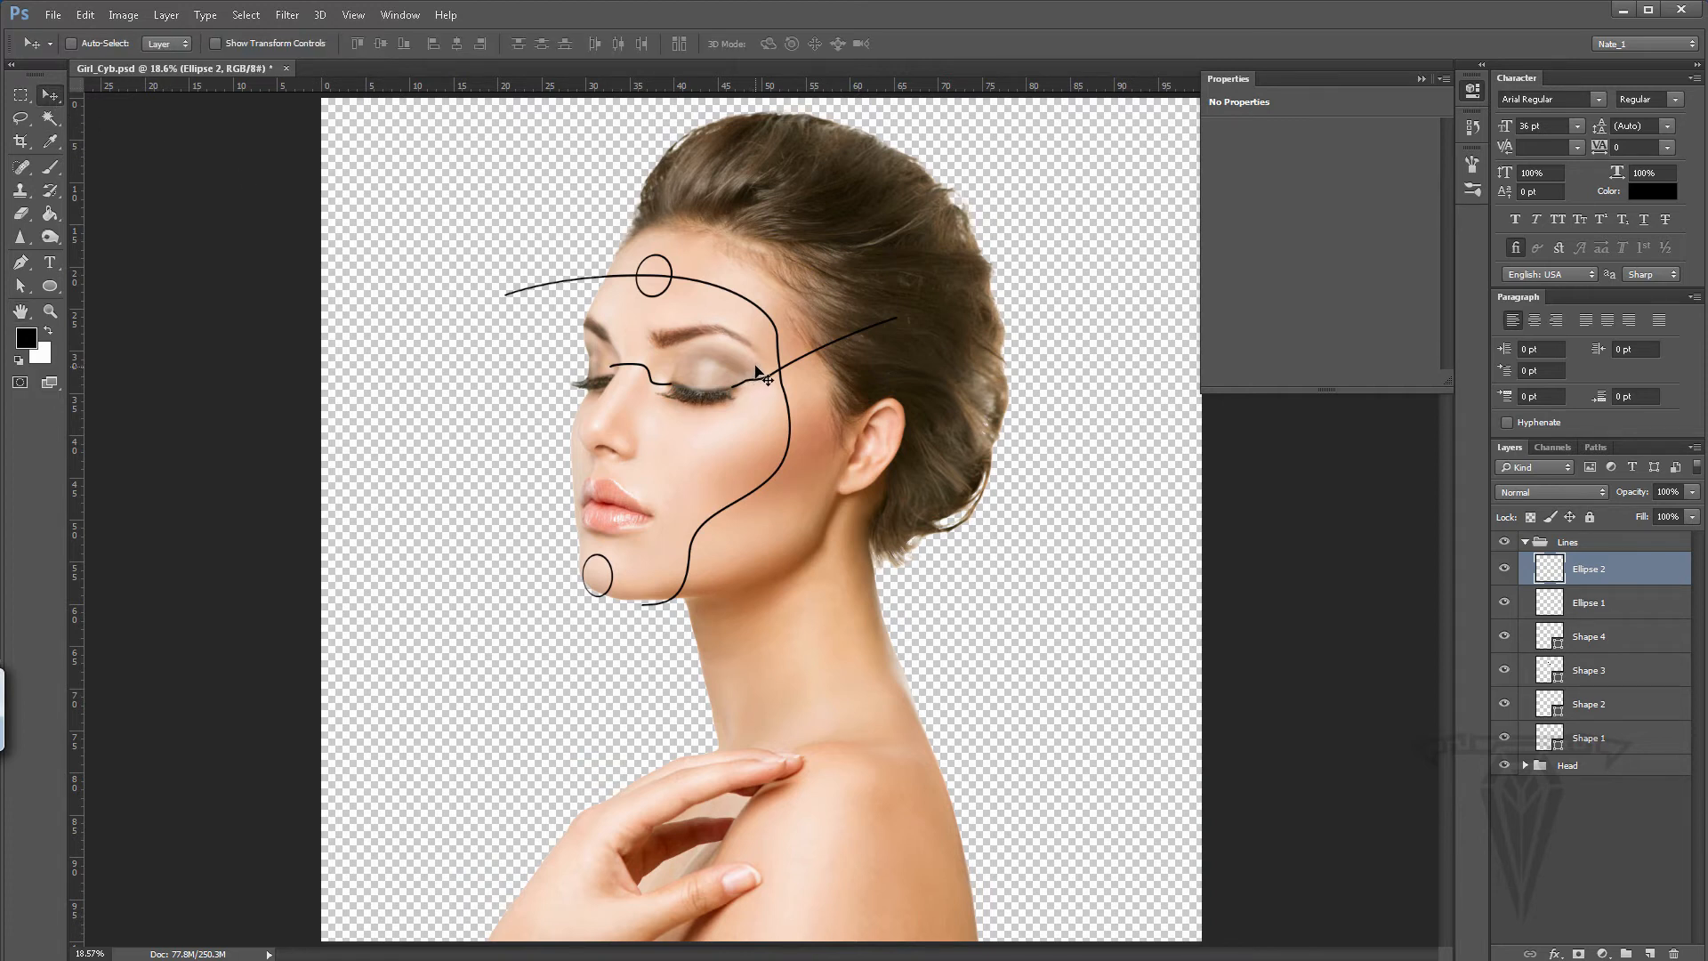
{"action": "key", "text": "shift+Right"}
{"action": "key", "text": "shift+Down"}
{"action": "key", "text": "shift+Right"}
{"action": "key", "text": "shift+Down"}
{"action": "key", "text": "shift+Left"}
{"action": "key", "text": "shift+Right"}
{"action": "key", "text": "shift+Right"}
{"action": "key", "text": "ctrl+t"}
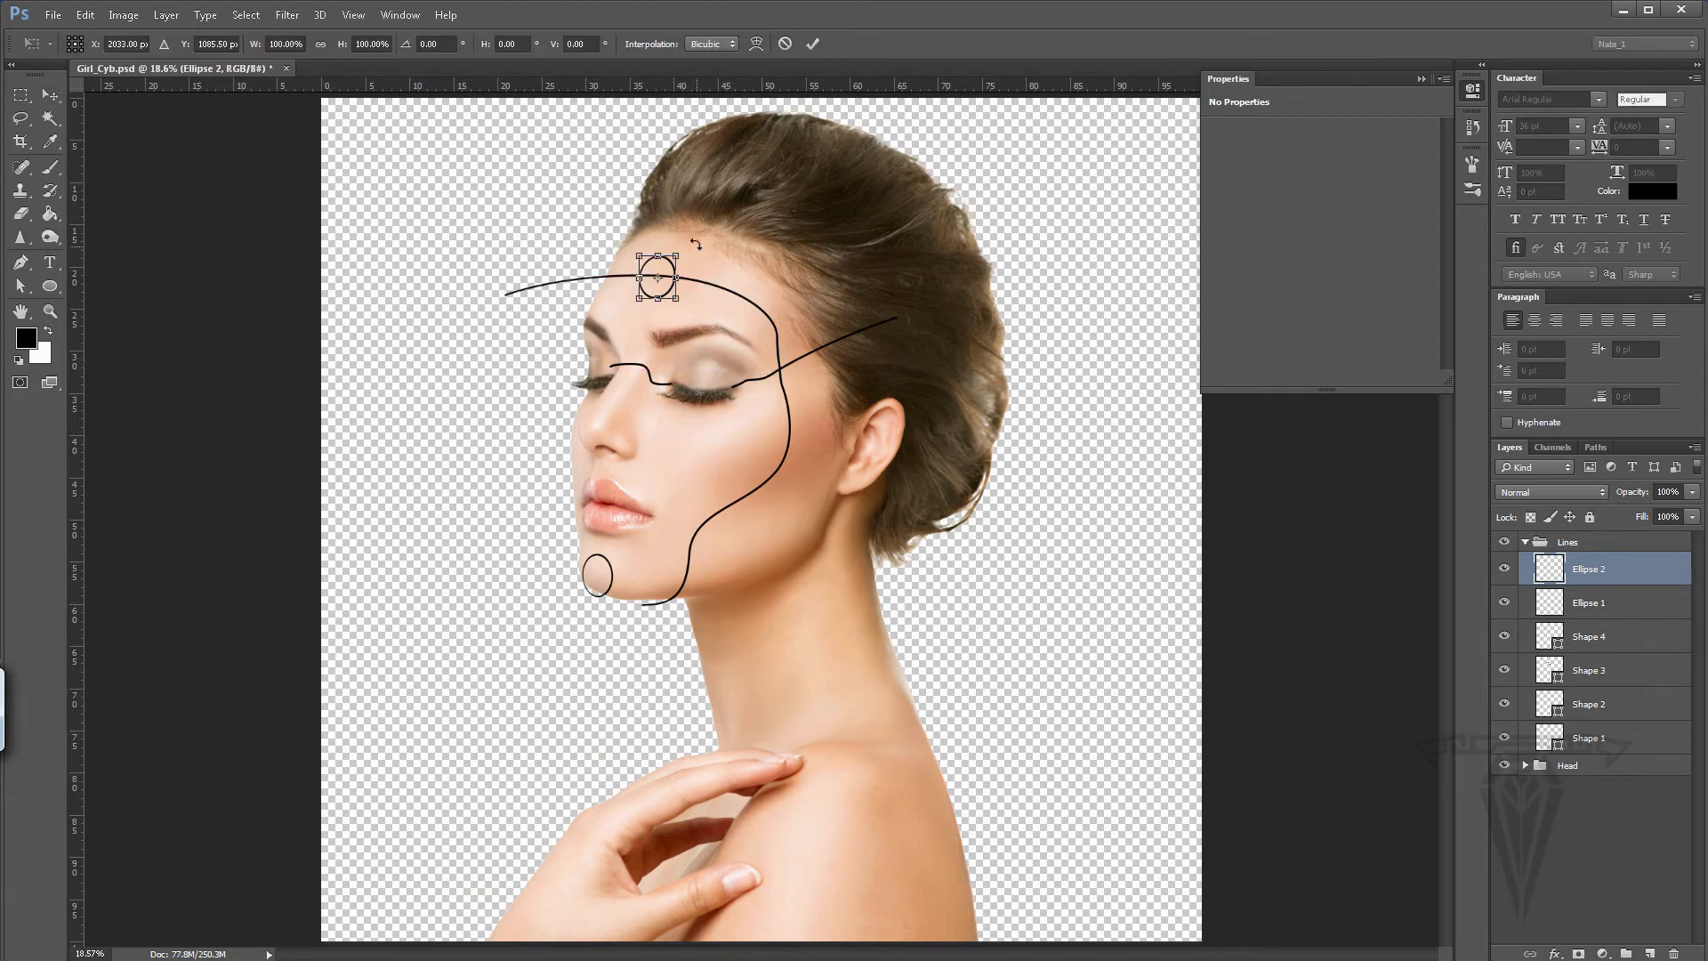
{"action": "key", "text": "Return"}
{"action": "left_click_drag", "start_coordinate": [695, 245], "coordinate": [707, 269]}
{"action": "key", "text": "ctrl+t"}
{"action": "key", "text": "Return"}
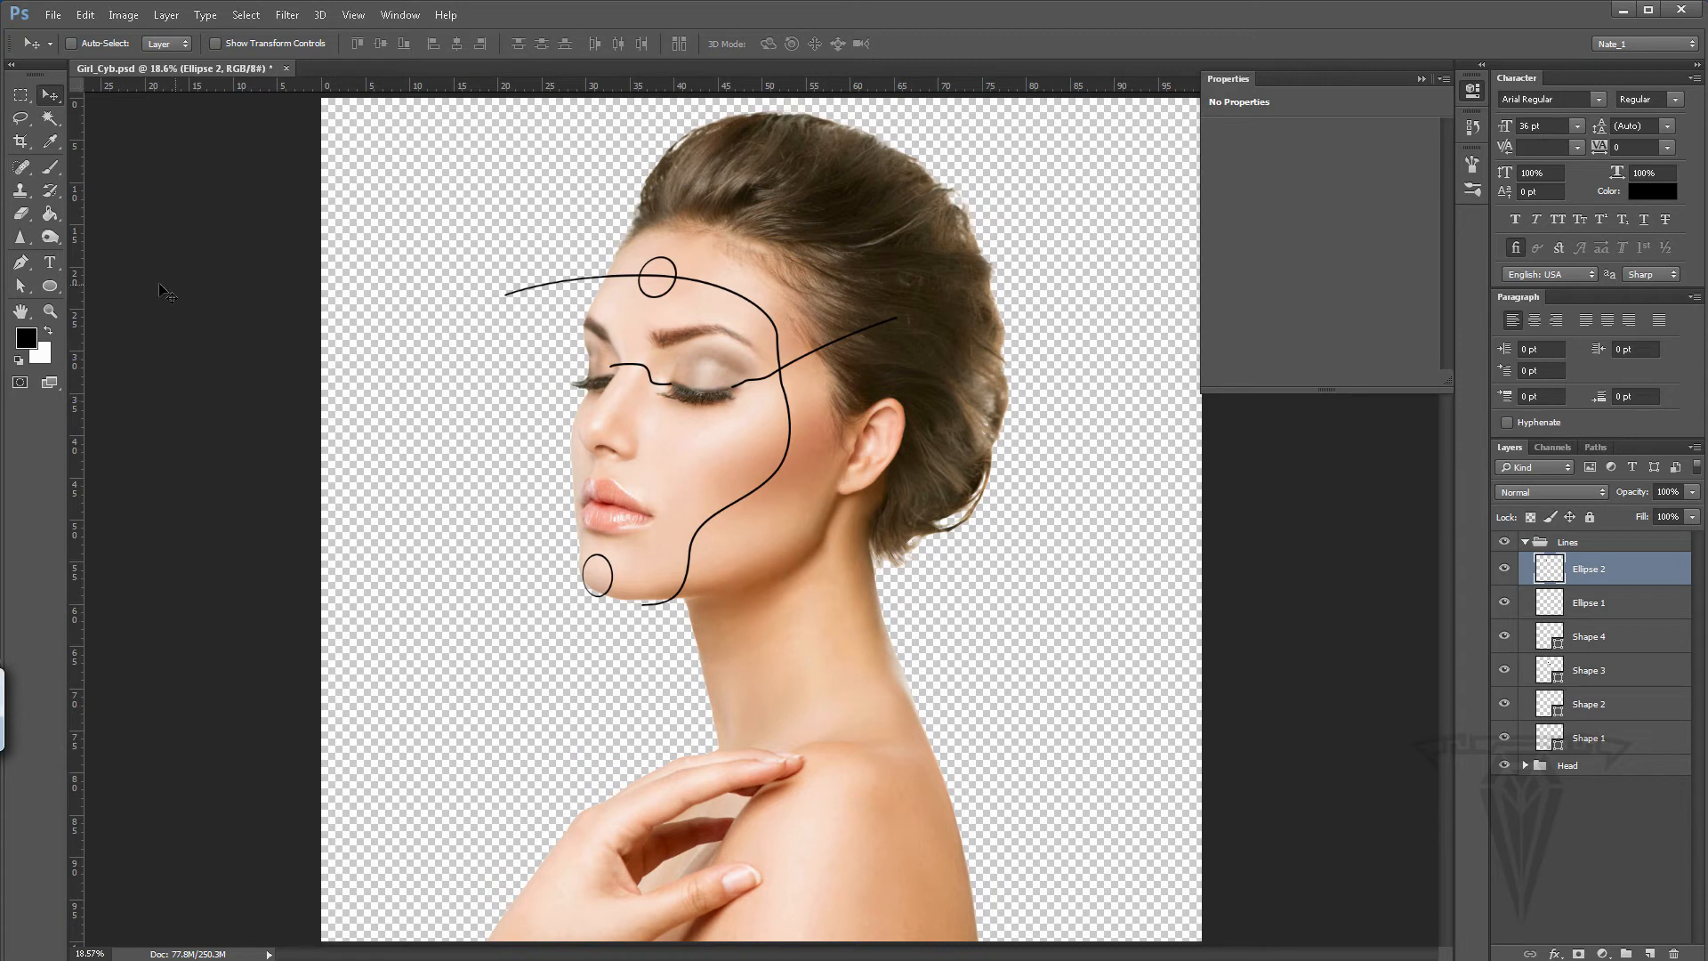
- Check which face line the Shape 4 layer holds by toggling its visibility and selecting the layer
{"action": "left_click", "coordinate": [22, 285]}
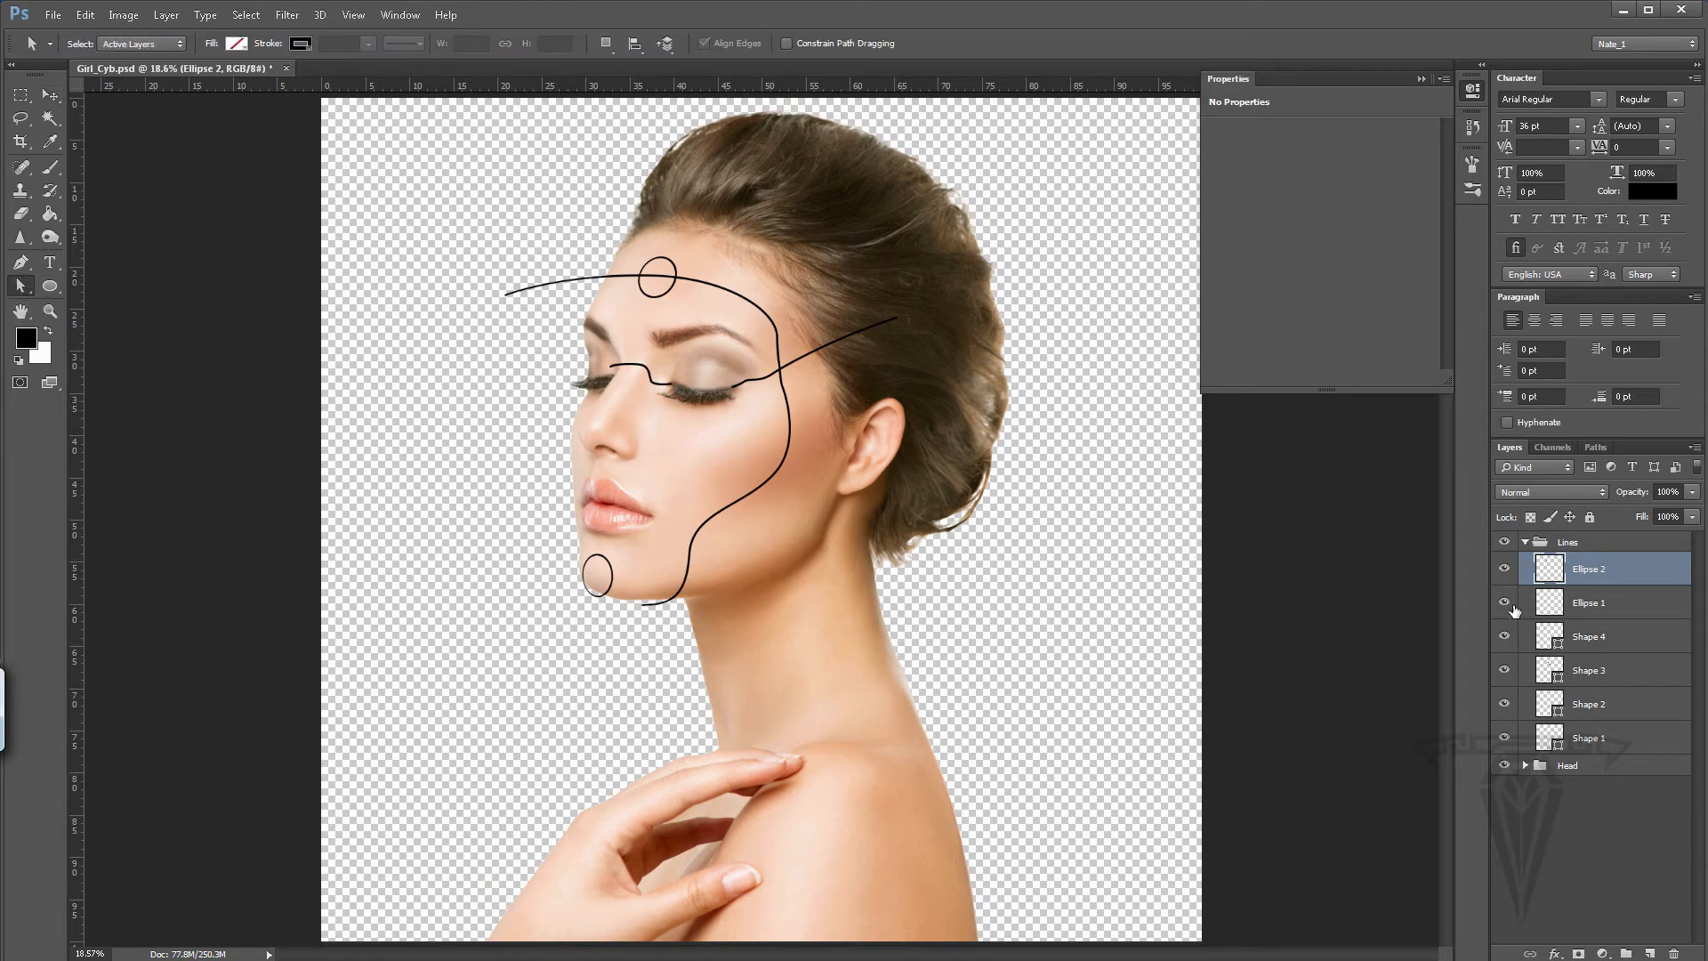
{"action": "left_click", "coordinate": [1504, 637]}
{"action": "left_click", "coordinate": [1504, 637]}
{"action": "left_click", "coordinate": [1589, 637]}
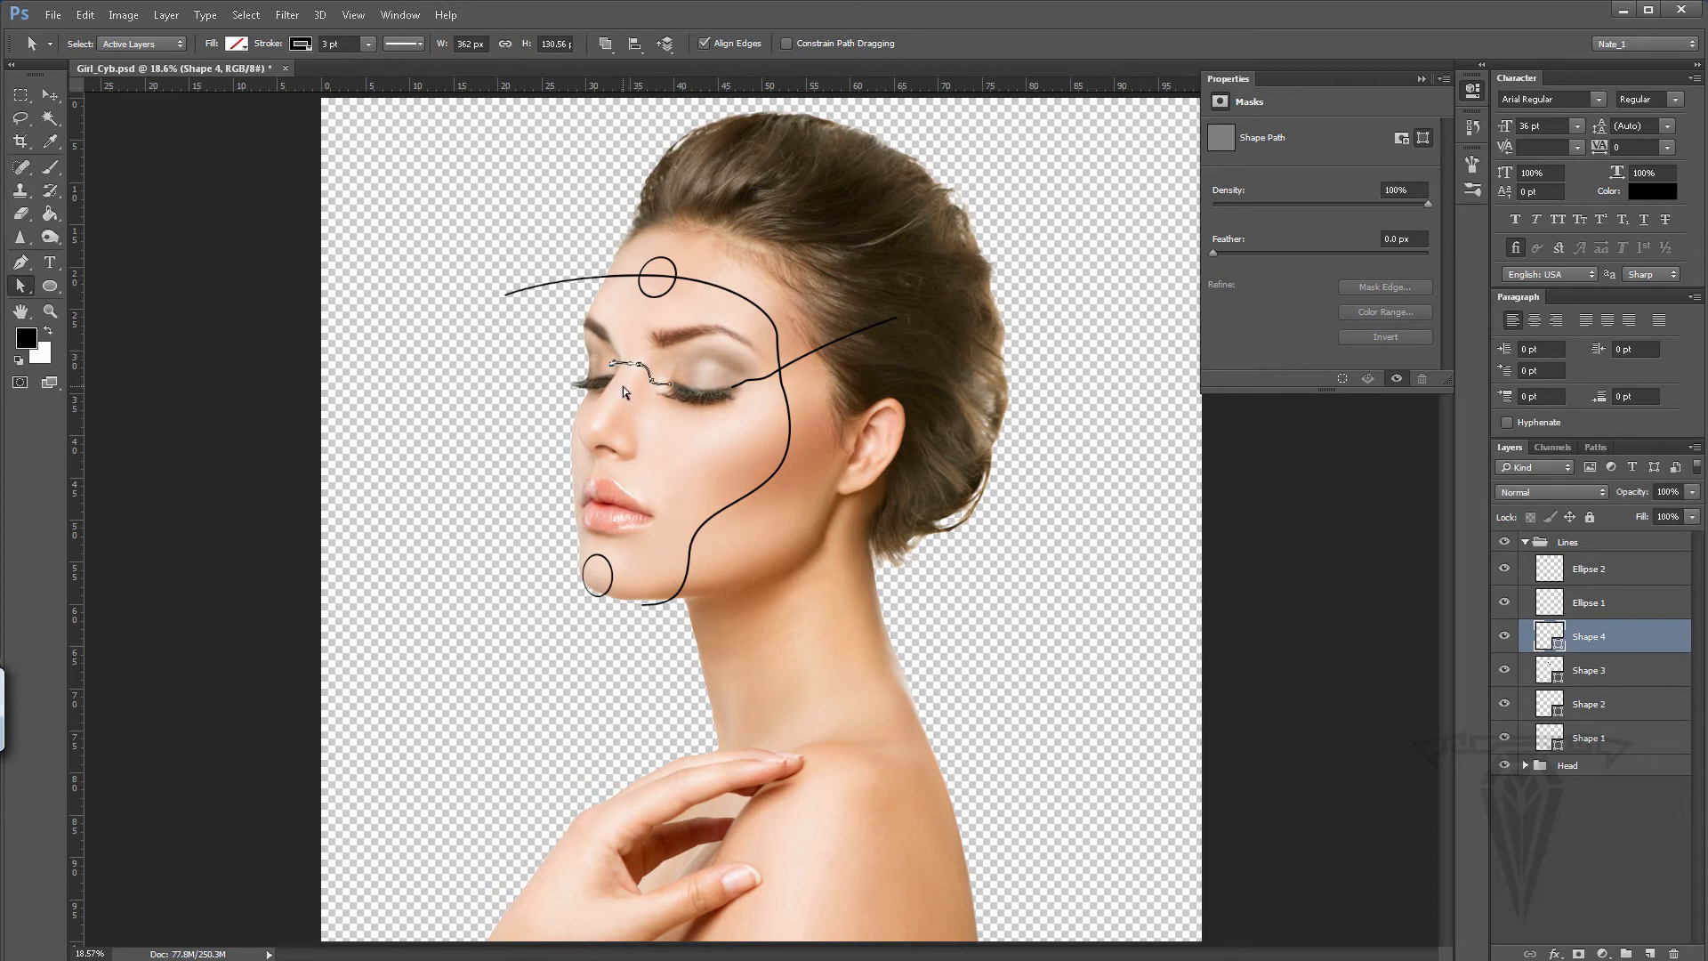
{"action": "left_click", "coordinate": [663, 432]}
- Identify the line on the Shape 1 layer by toggling its visibility and rename the layer L_E_Out
{"action": "left_click", "coordinate": [1585, 740]}
{"action": "left_click", "coordinate": [1504, 739]}
{"action": "double_click", "coordinate": [1590, 740]}
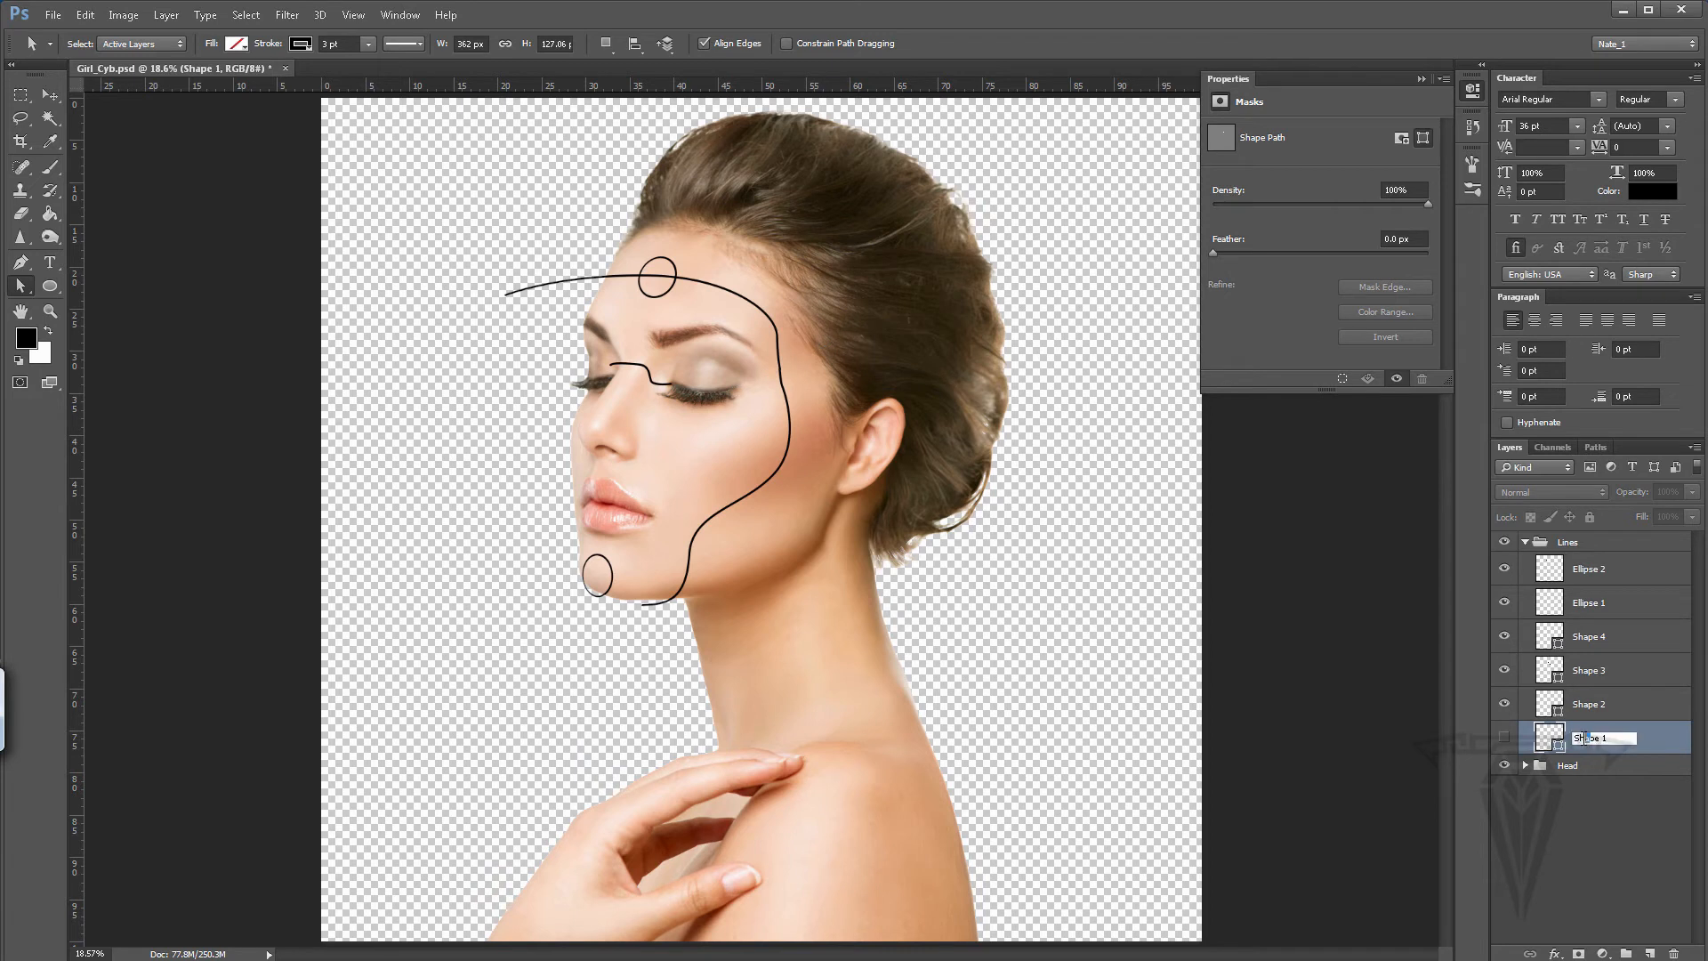
{"action": "left_click", "coordinate": [1505, 740]}
{"action": "double_click", "coordinate": [1593, 740]}
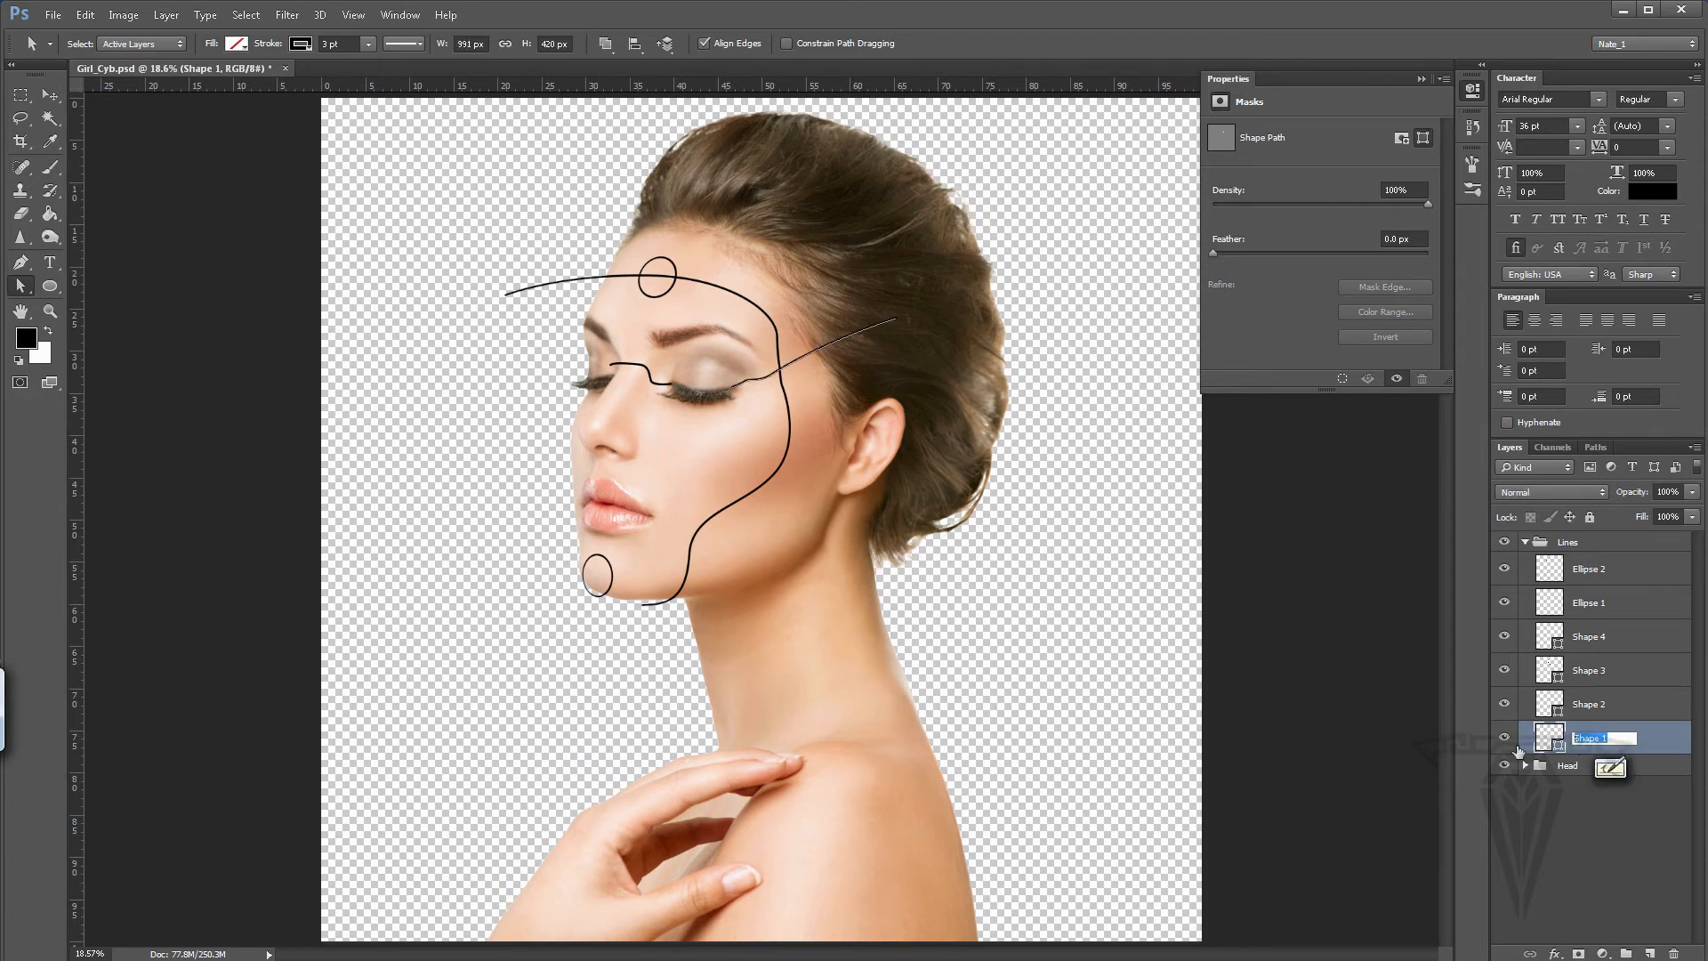
{"action": "type", "text": "L_E"}
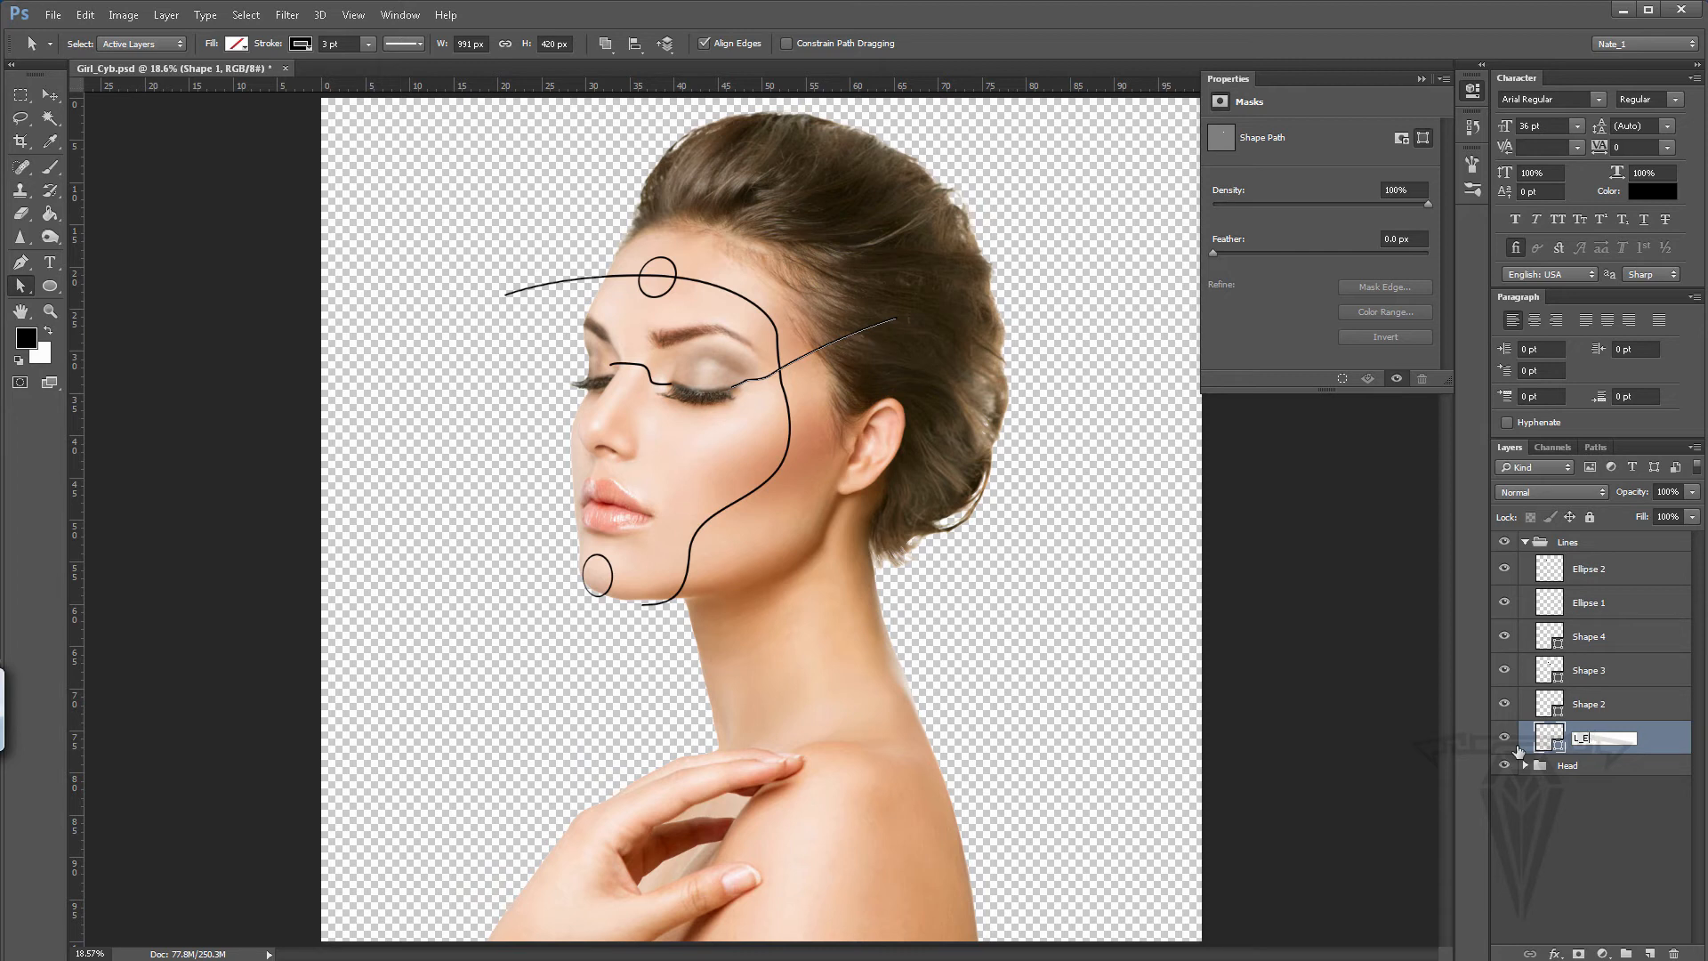
{"action": "type", "text": "_Out"}
{"action": "key", "text": "Return"}
- Identify the cheek-to-chin line on the Shape 2 layer by toggling its visibility and rename the layer L_C
{"action": "left_click", "coordinate": [1583, 703]}
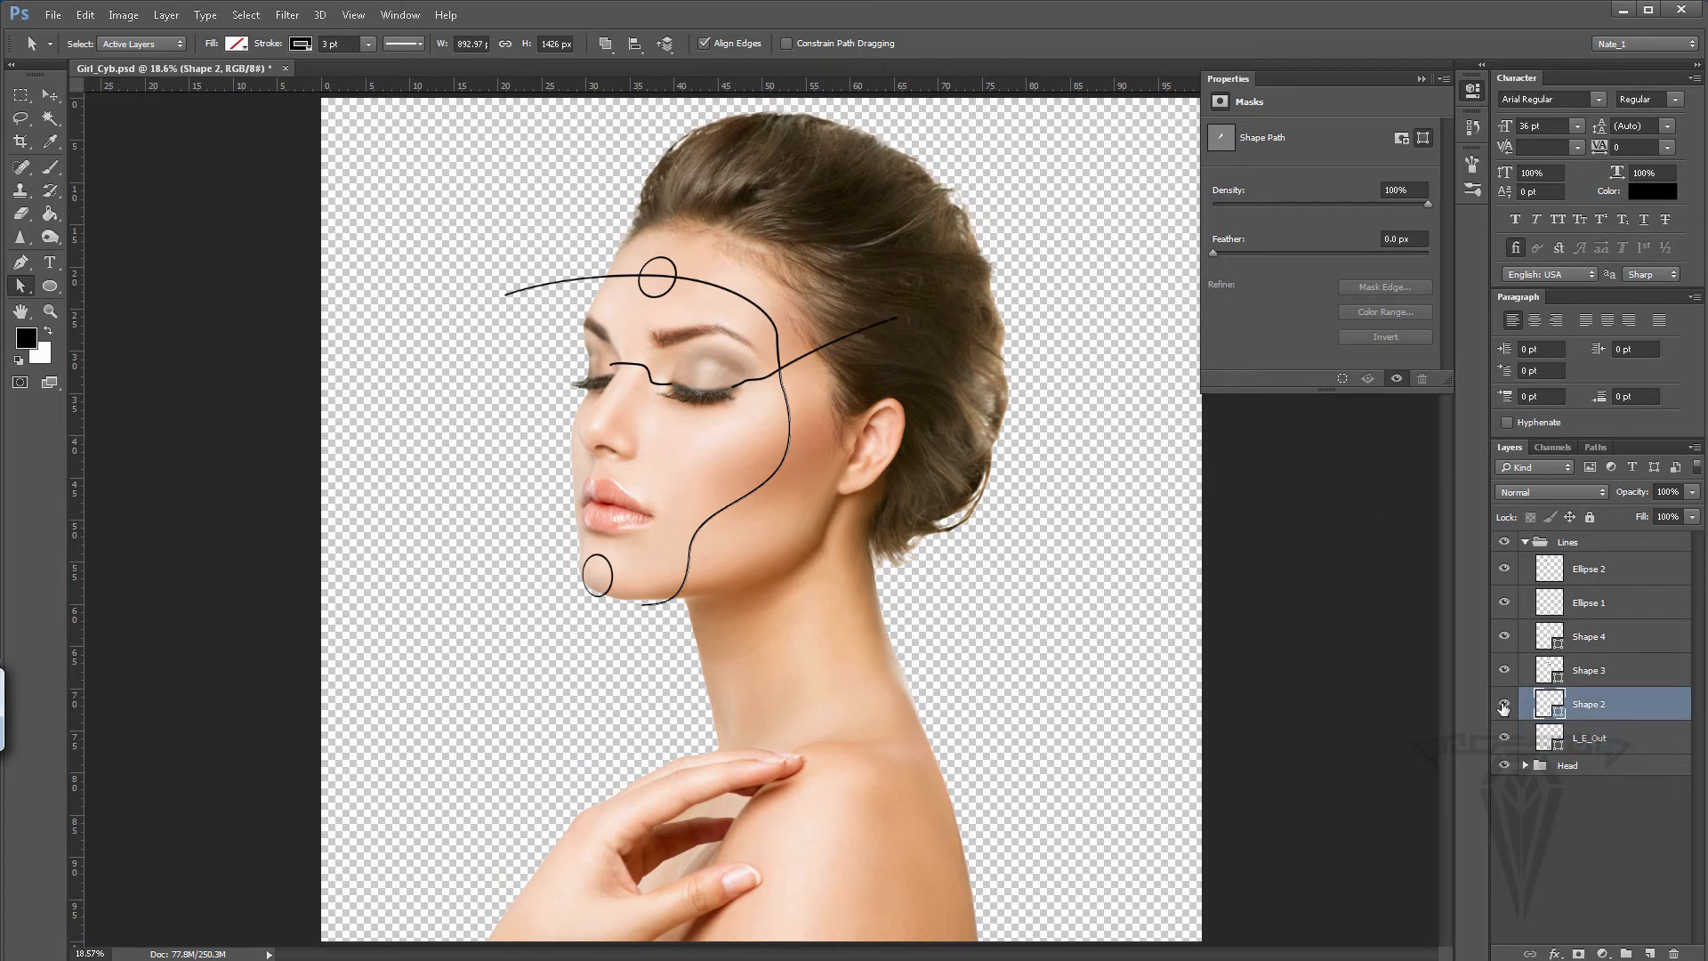
{"action": "left_click", "coordinate": [1504, 704]}
{"action": "left_click", "coordinate": [1503, 706]}
{"action": "double_click", "coordinate": [1587, 704]}
{"action": "left_click_drag", "start_coordinate": [1621, 705], "coordinate": [1498, 715]}
{"action": "key", "text": "BackSpace"}
{"action": "key", "text": "Return"}
- Identify the forehead line on the Shape 3 layer by toggling its visibility and rename the layer L_F
{"action": "left_click", "coordinate": [1585, 674]}
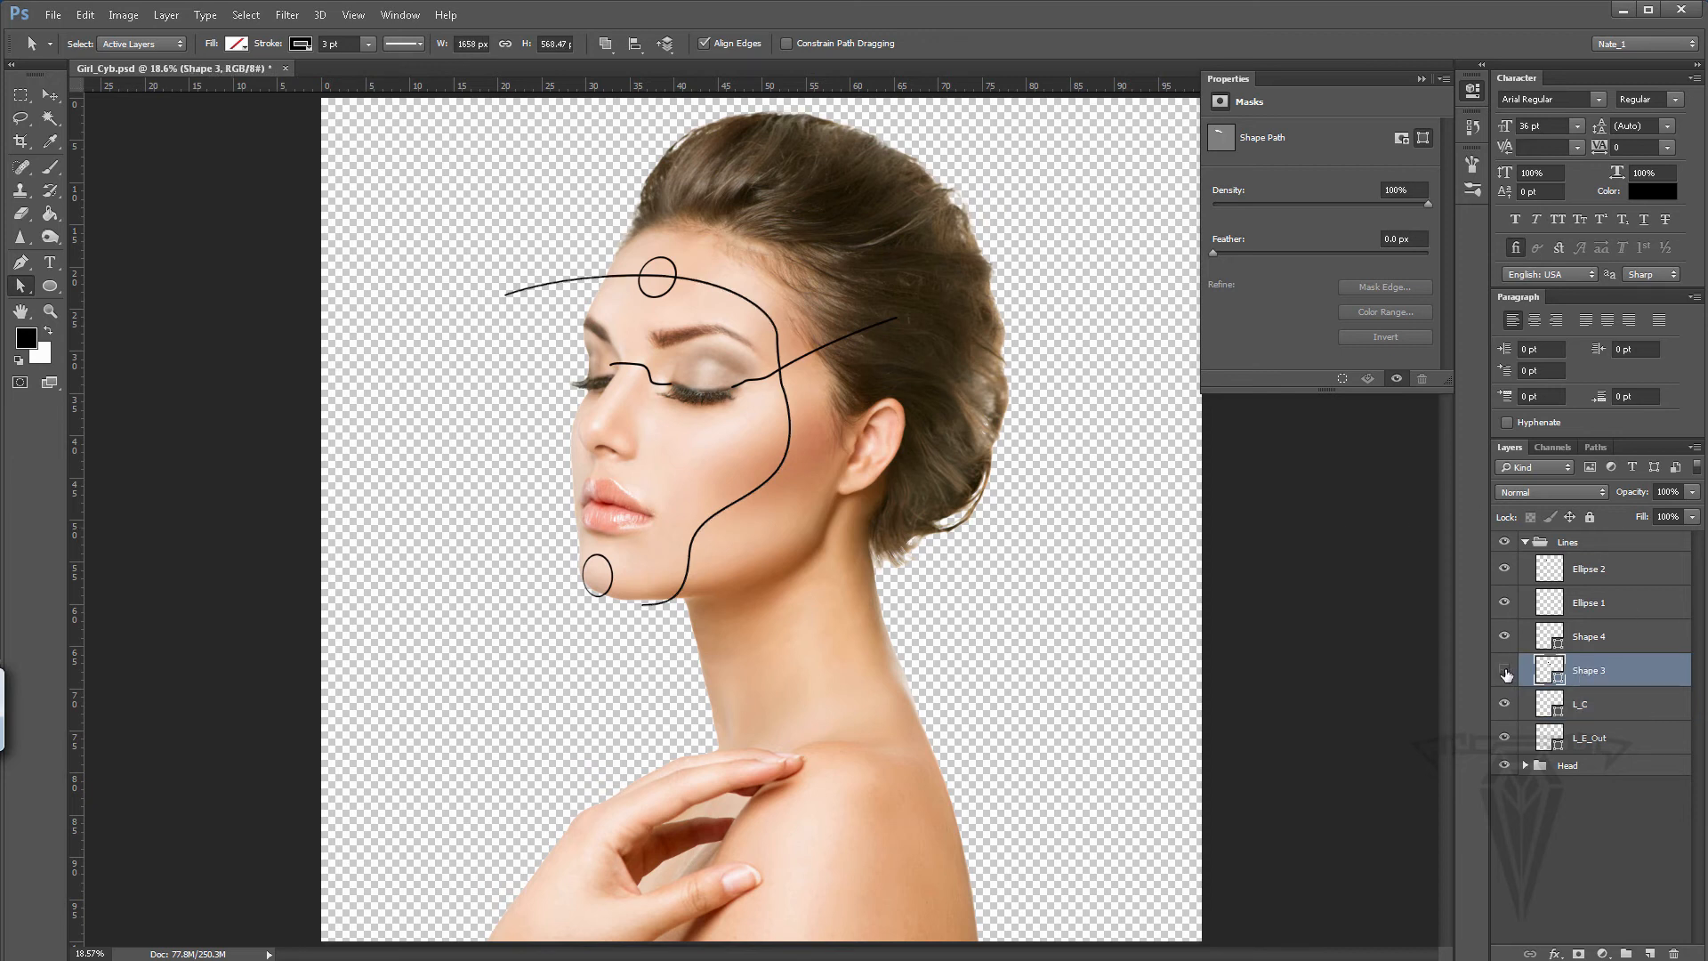
{"action": "left_click", "coordinate": [1505, 671]}
{"action": "left_click", "coordinate": [1505, 672]}
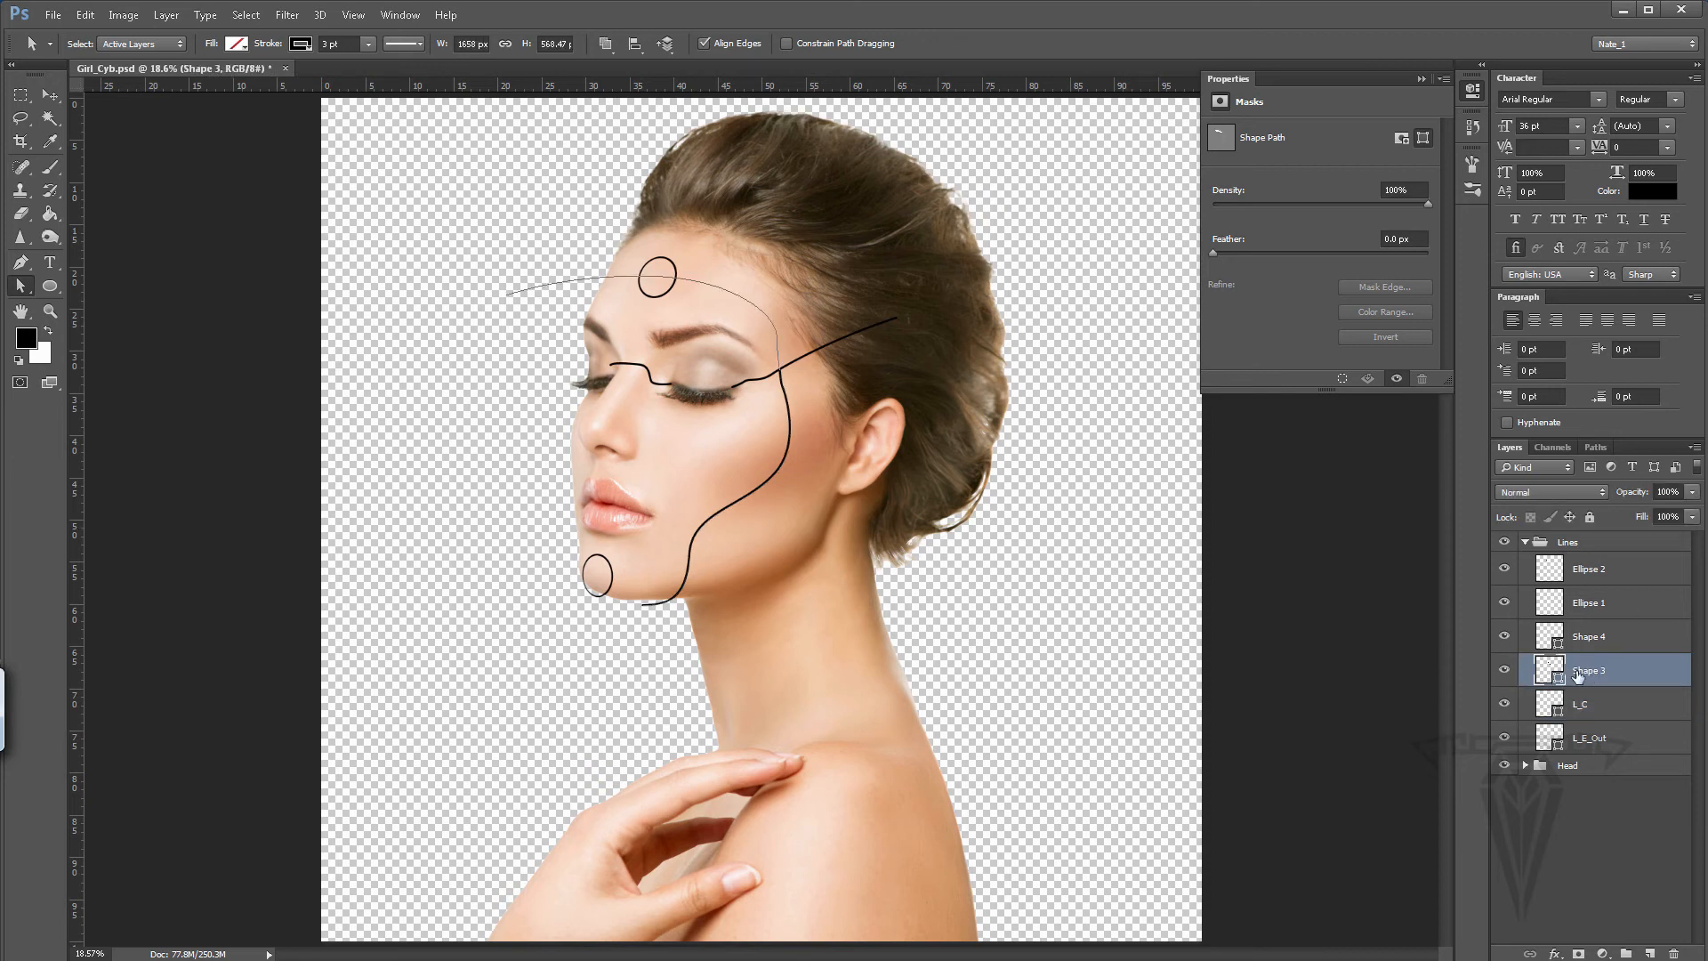
{"action": "double_click", "coordinate": [1588, 671]}
{"action": "type", "text": "L_F"}
{"action": "key", "text": "Return"}
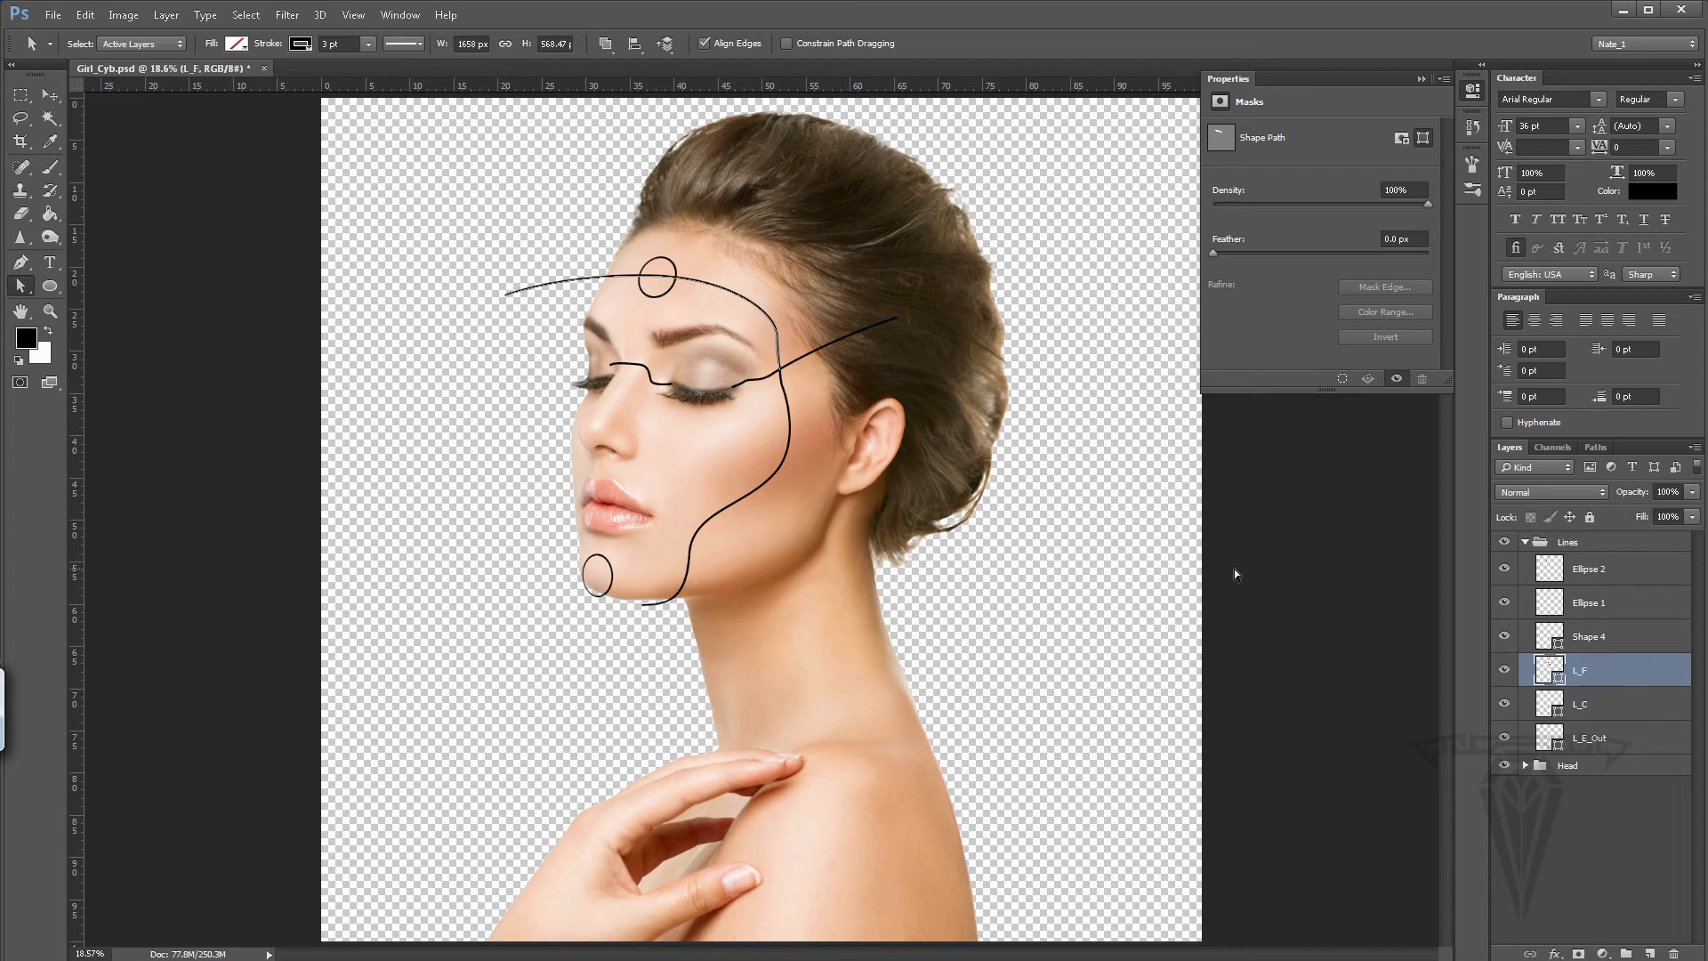
- Toggle the Shape 4 layer's visibility to confirm it holds the nose-bridge line and rename the layer L_N
{"action": "left_click", "coordinate": [1506, 637]}
{"action": "left_click", "coordinate": [1506, 637]}
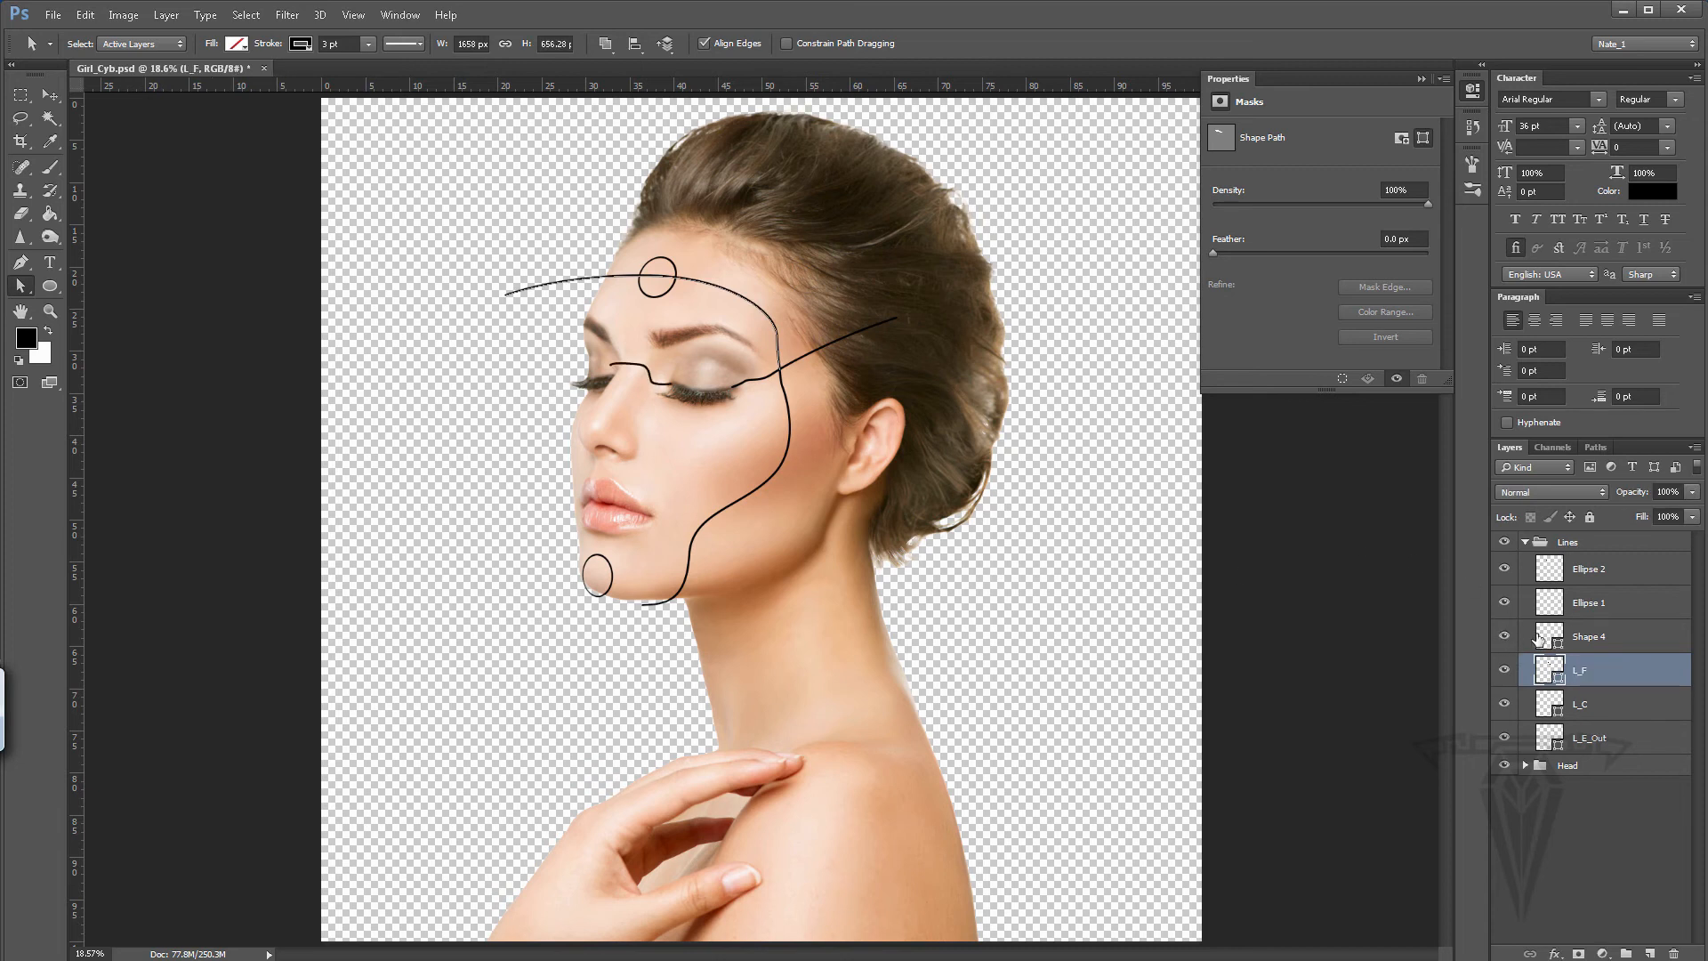
{"action": "double_click", "coordinate": [1592, 636]}
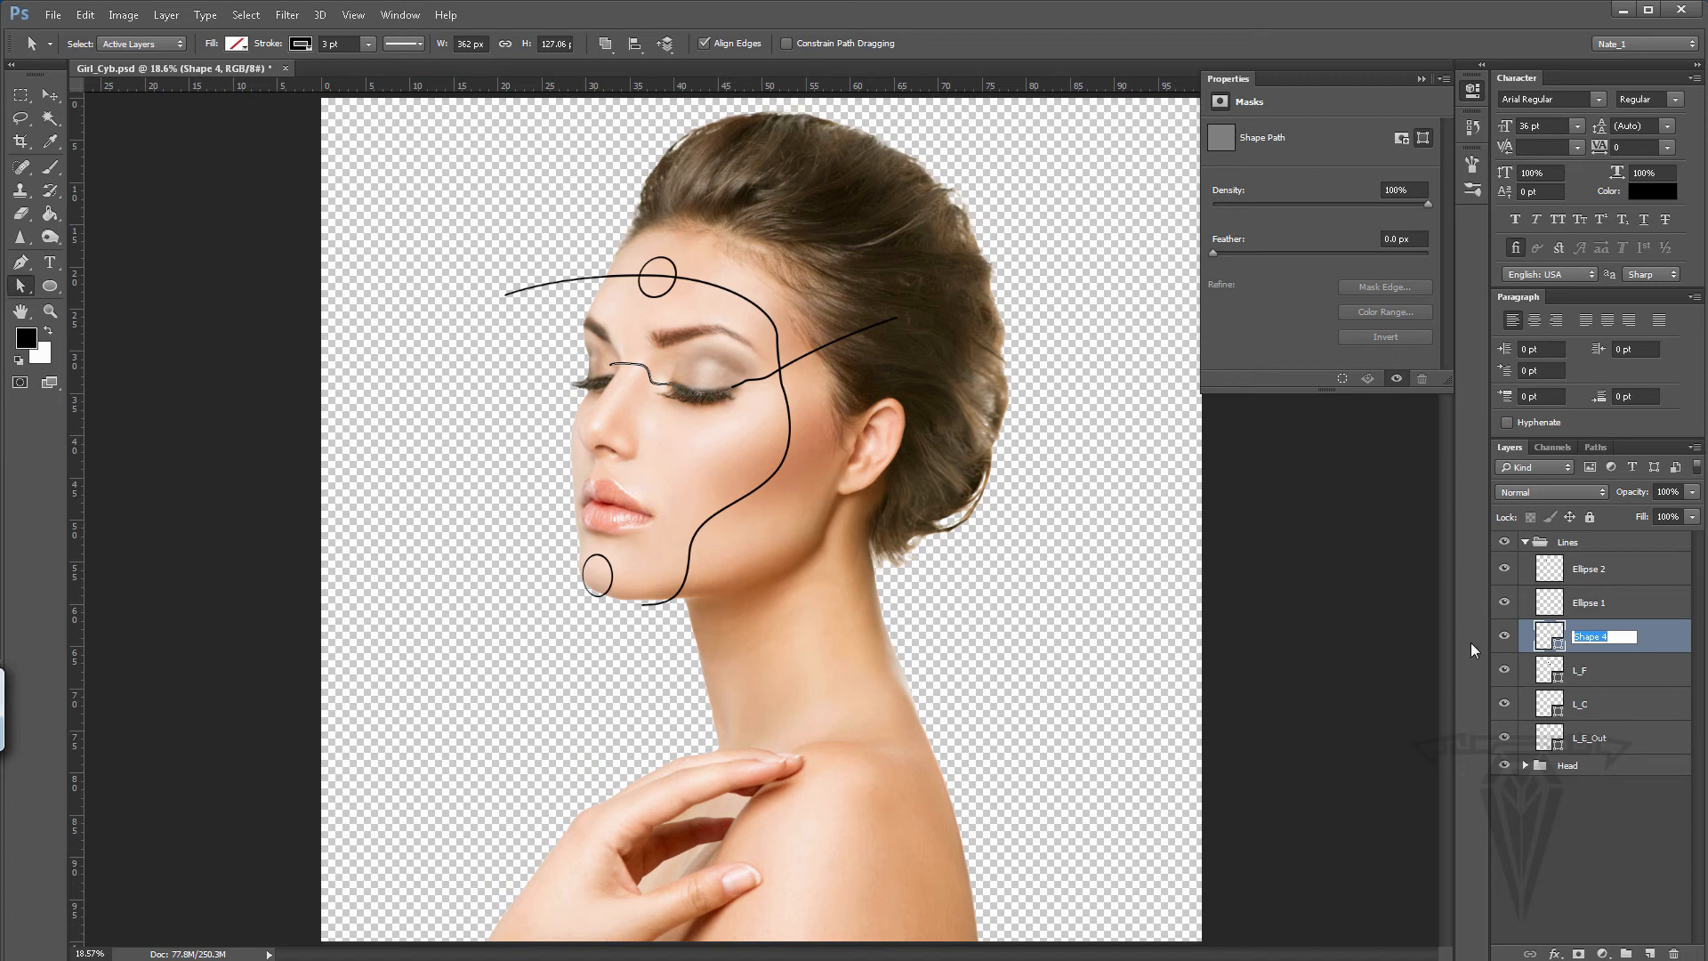
{"action": "type", "text": "L"}
{"action": "key", "text": "BackSpace"}
{"action": "key", "text": "BackSpace"}
{"action": "type", "text": "L_N"}
{"action": "key", "text": "Return"}
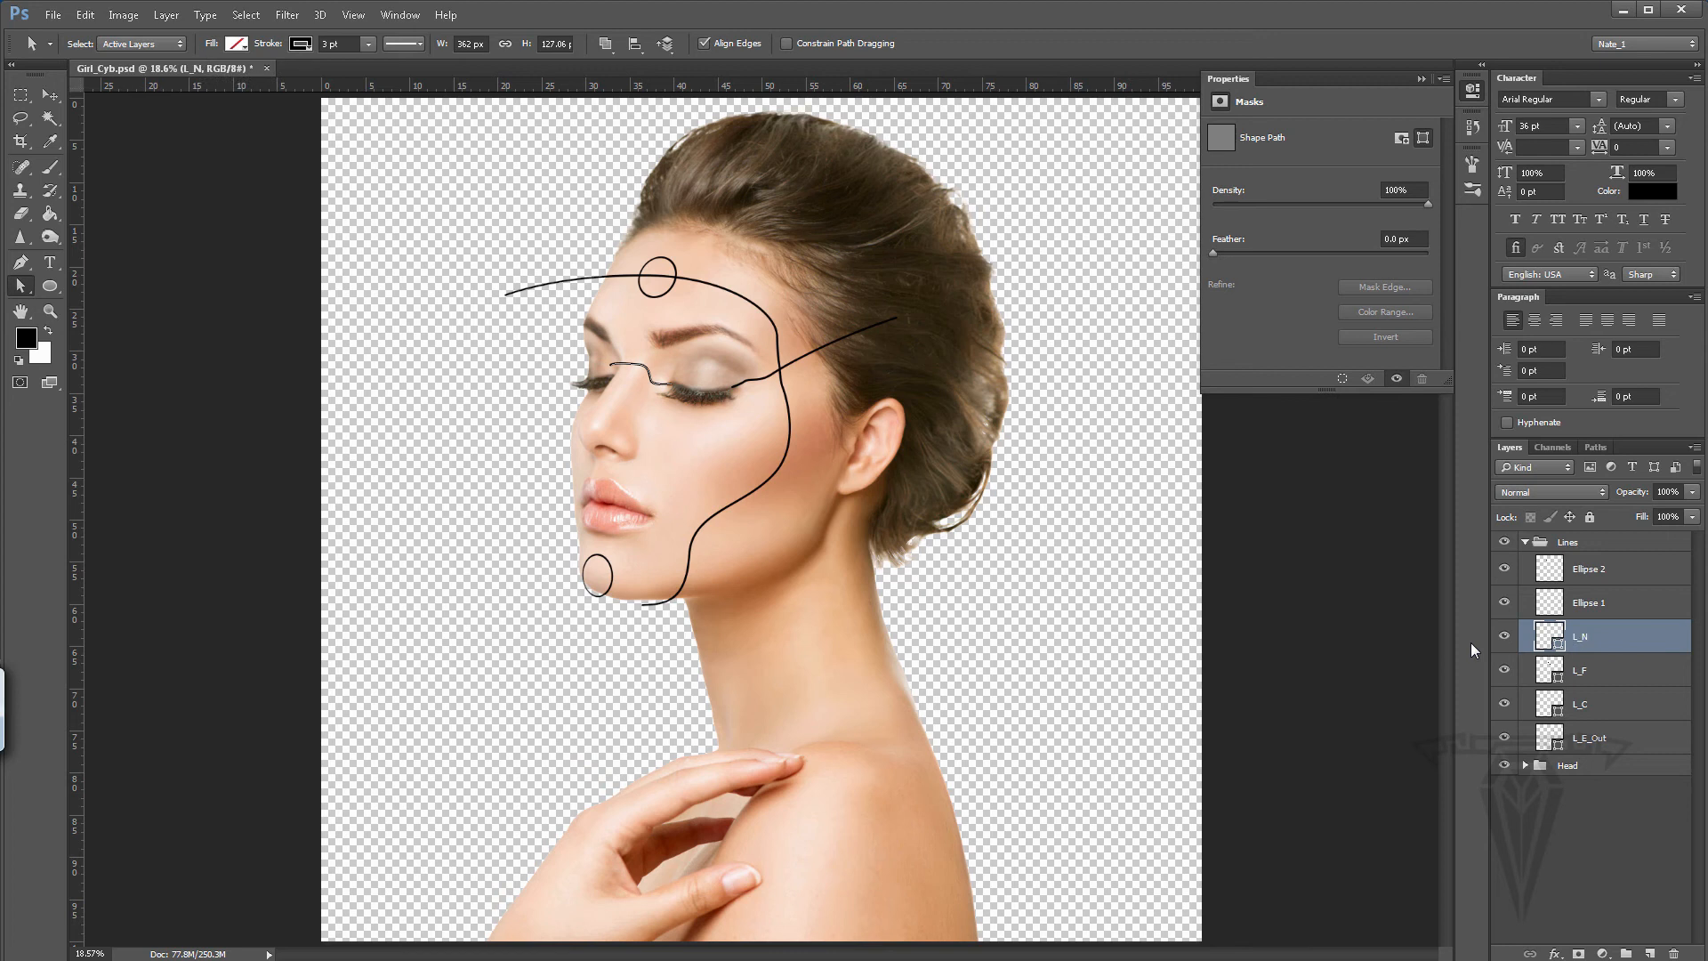
- Rename the chin ellipse's layer, Ellipse 1, as Circle_C
{"action": "double_click", "coordinate": [1597, 603]}
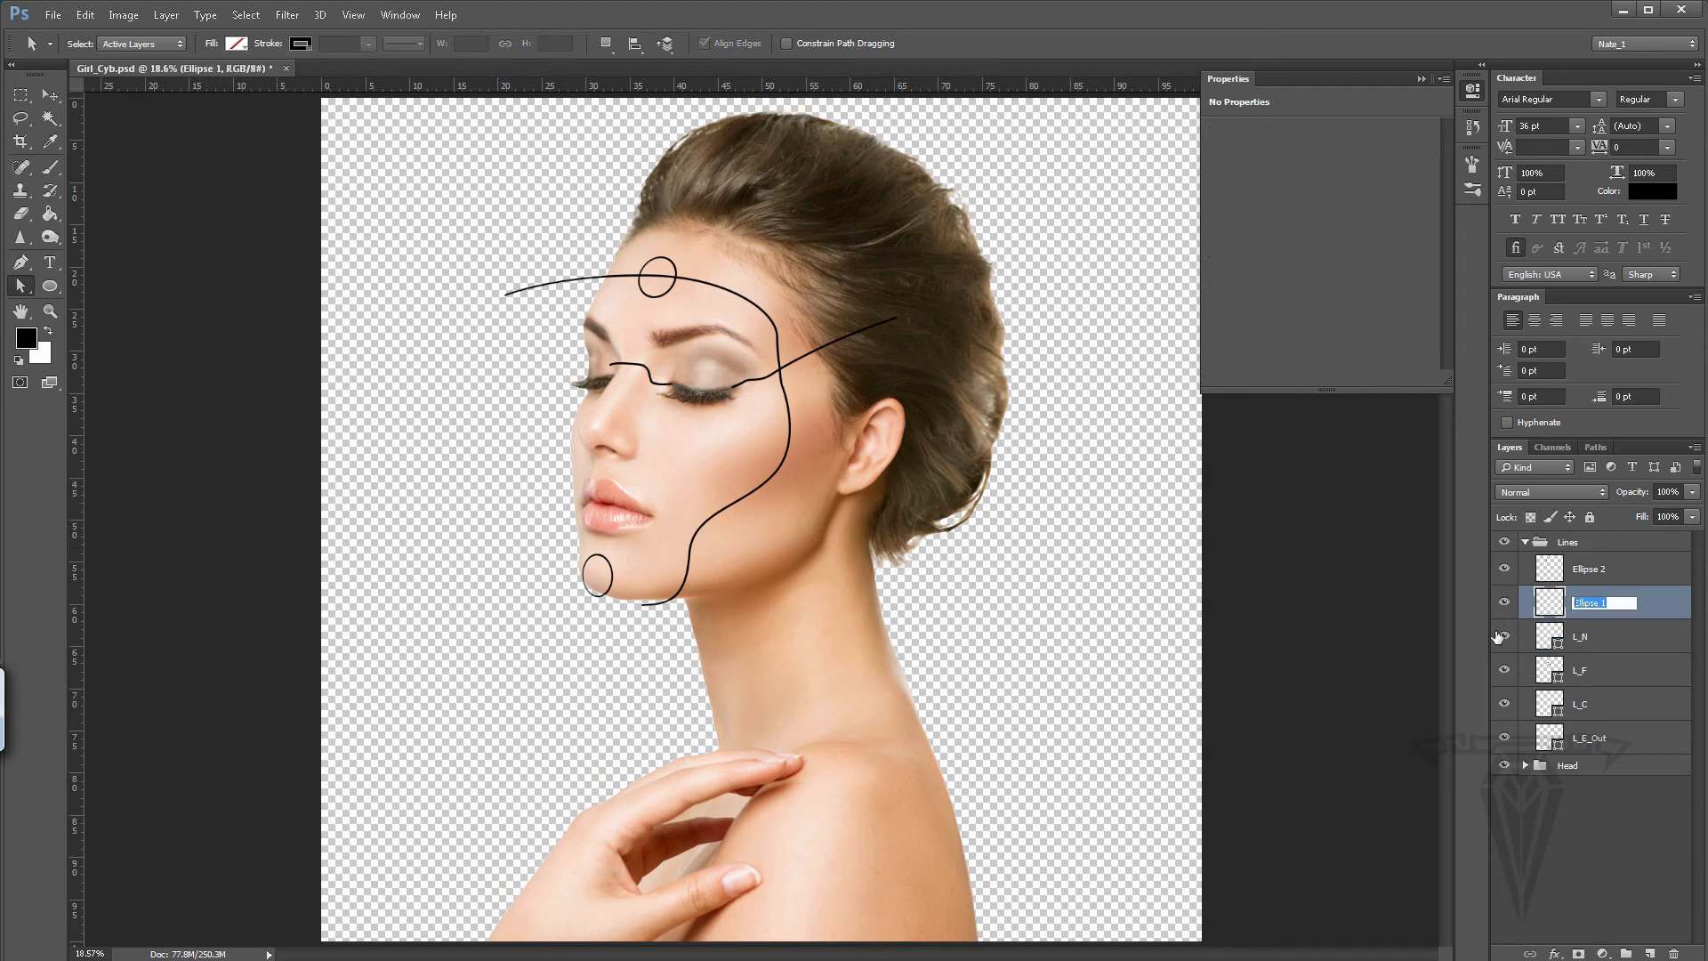
{"action": "type", "text": "L"}
{"action": "type", "text": "ircle_C"}
{"action": "key", "text": "Return"}
- Rename the forehead ellipse's layer, Ellipse 2, as Circle_F and save the document
{"action": "double_click", "coordinate": [1589, 569]}
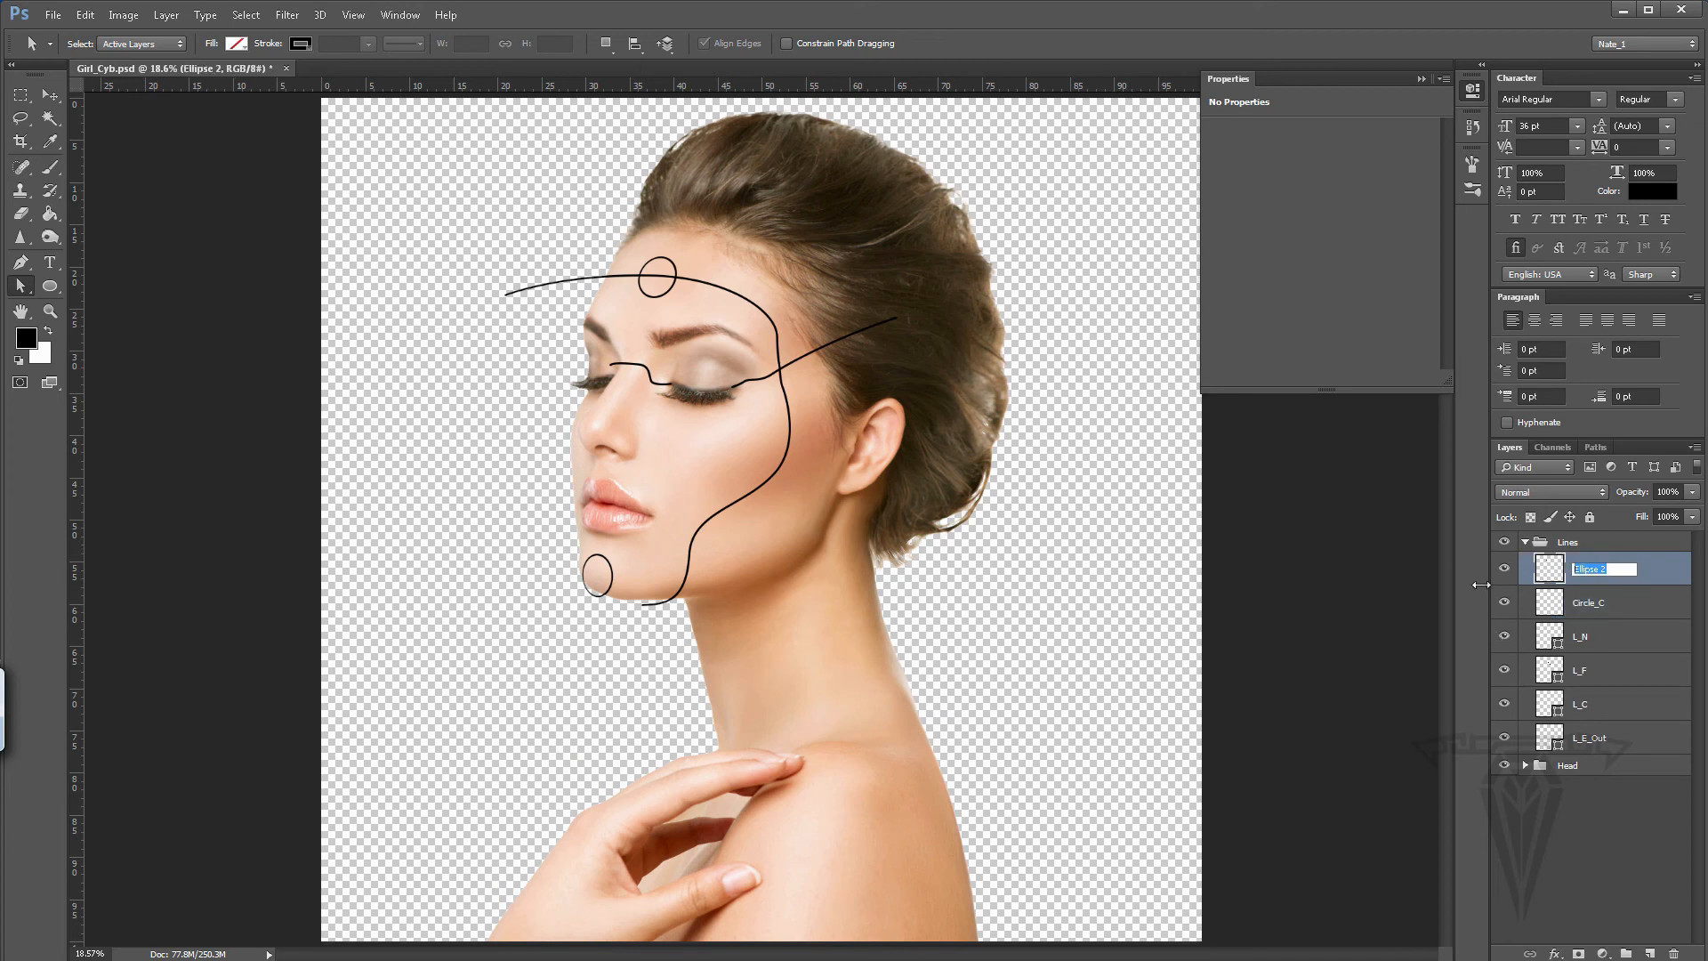
{"action": "type", "text": "Circle_F"}
{"action": "key", "text": "Return"}
{"action": "left_click", "coordinate": [52, 15]}
{"action": "left_click", "coordinate": [74, 194]}
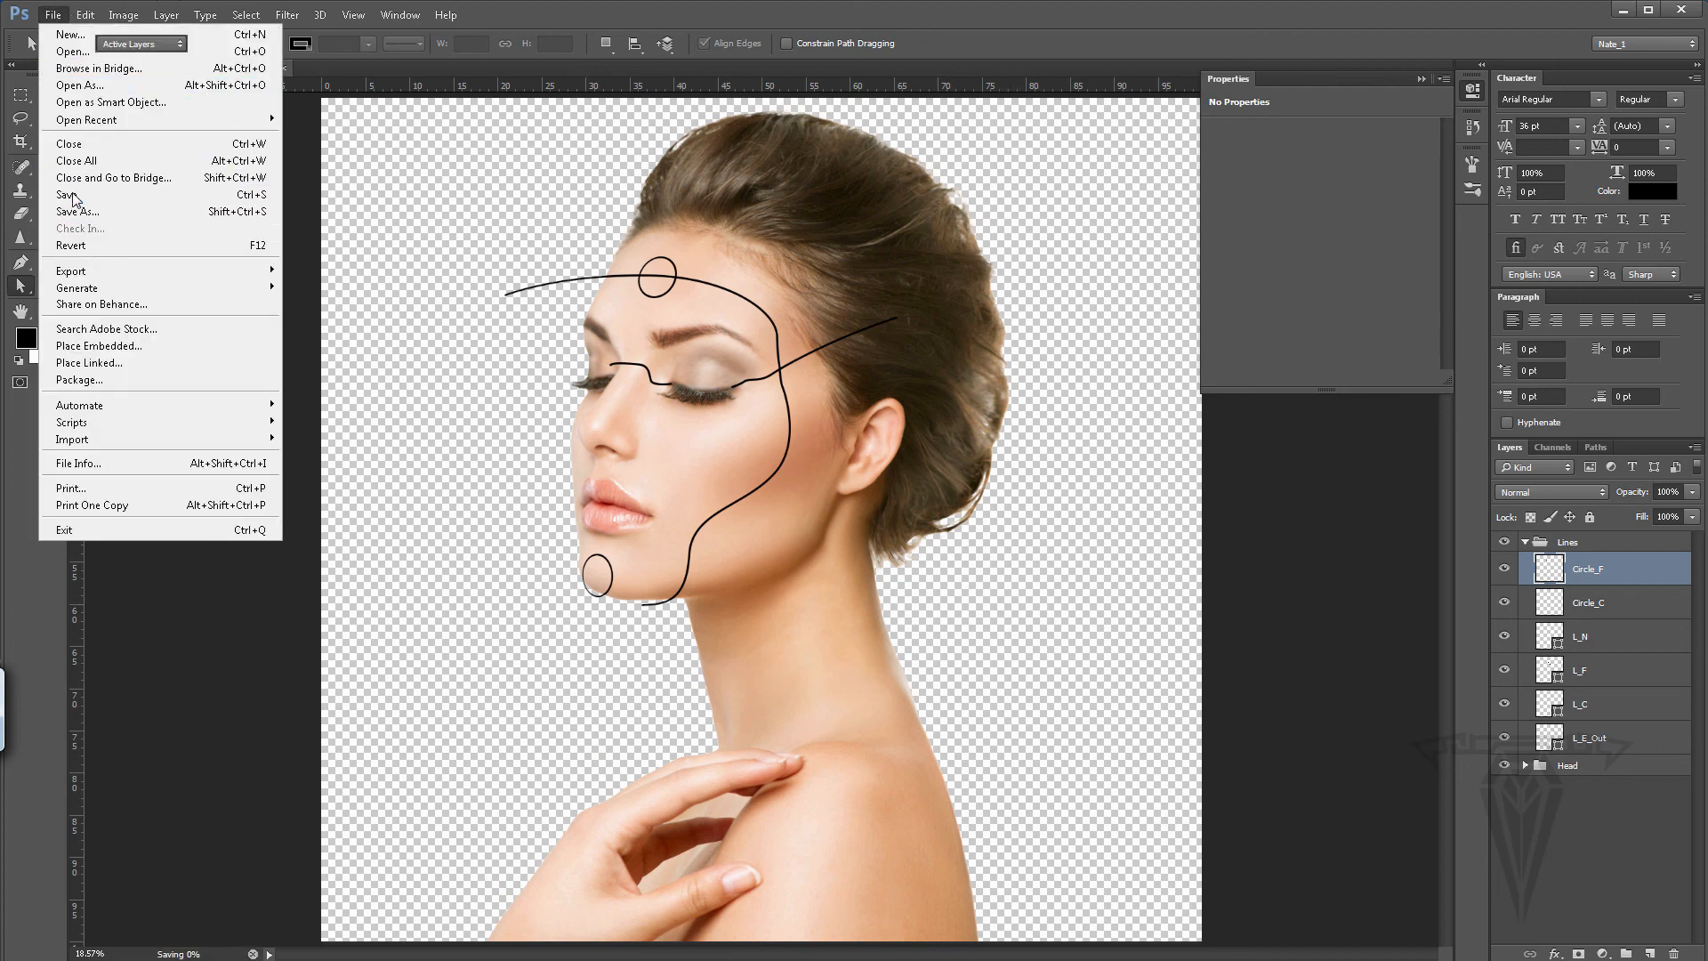